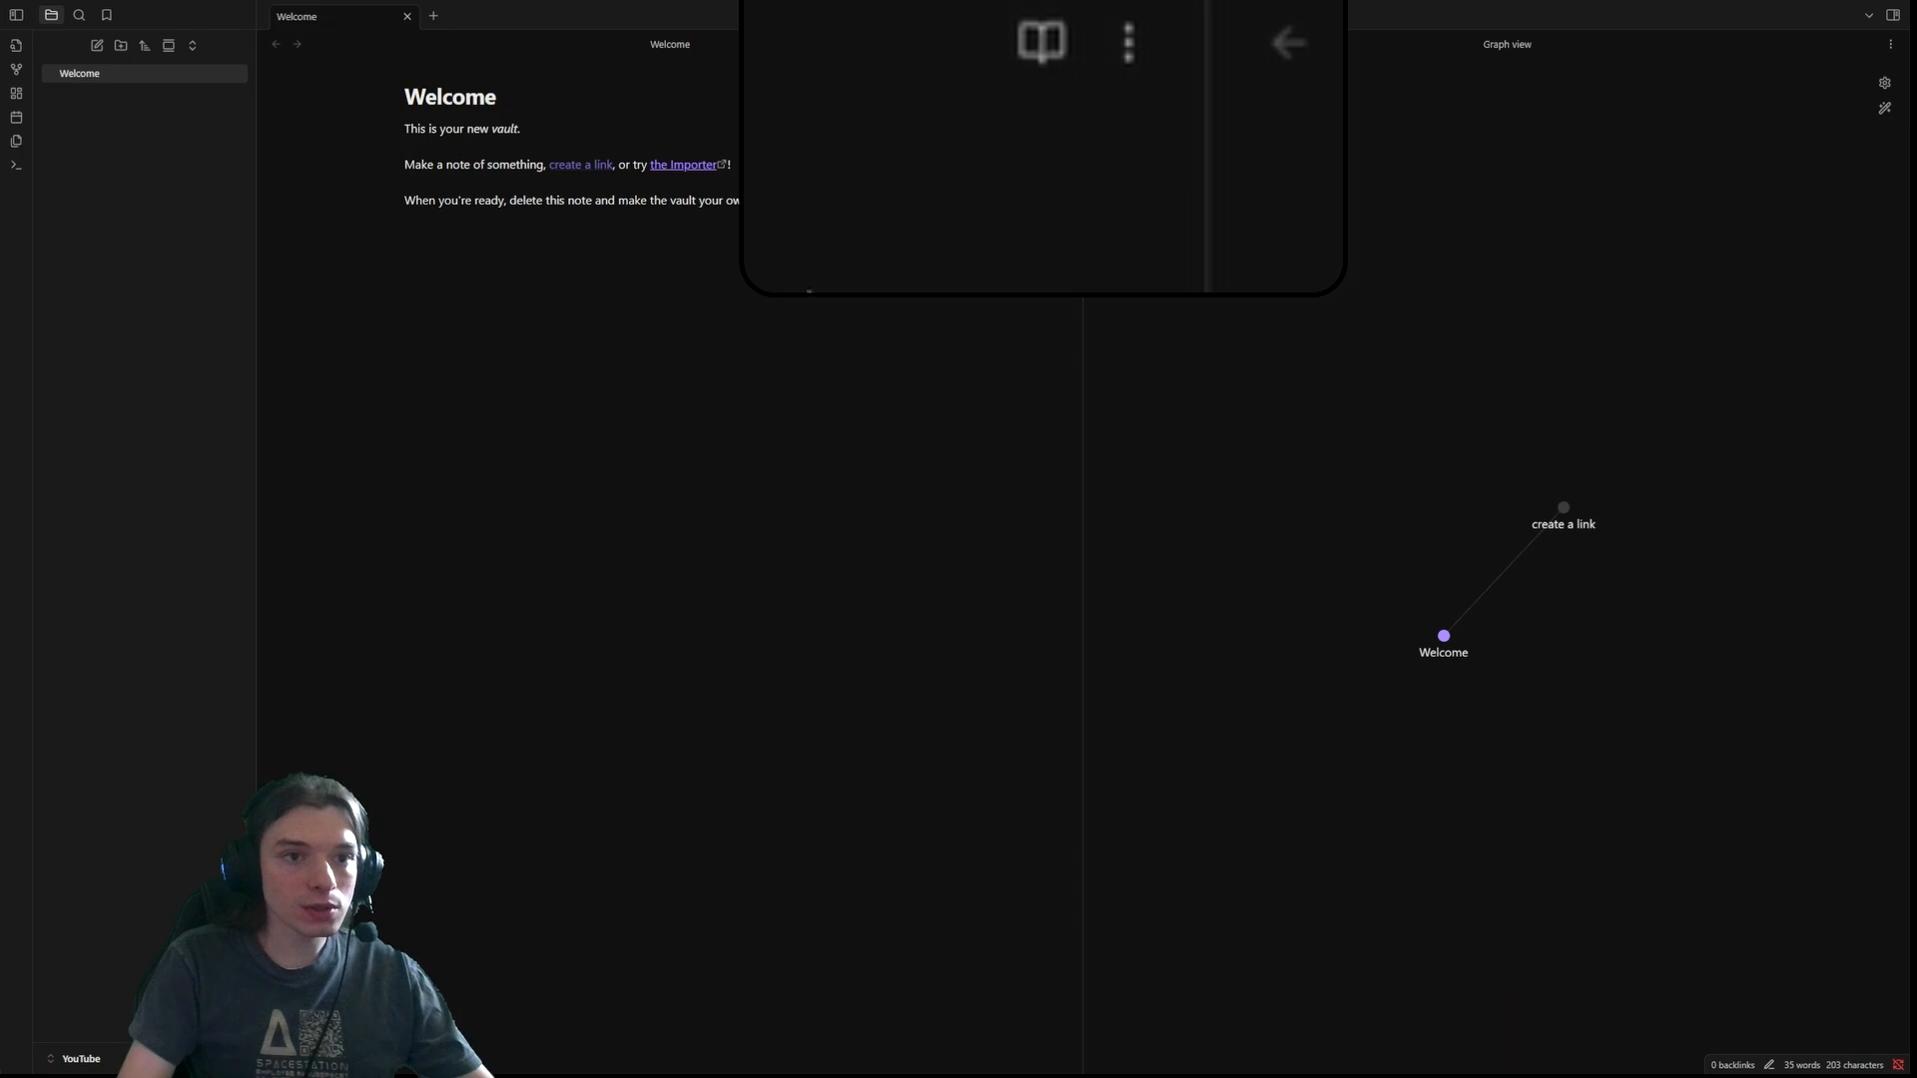
- Compare the Welcome note in reading view and editing view, ending in editing view
click(1043, 44)
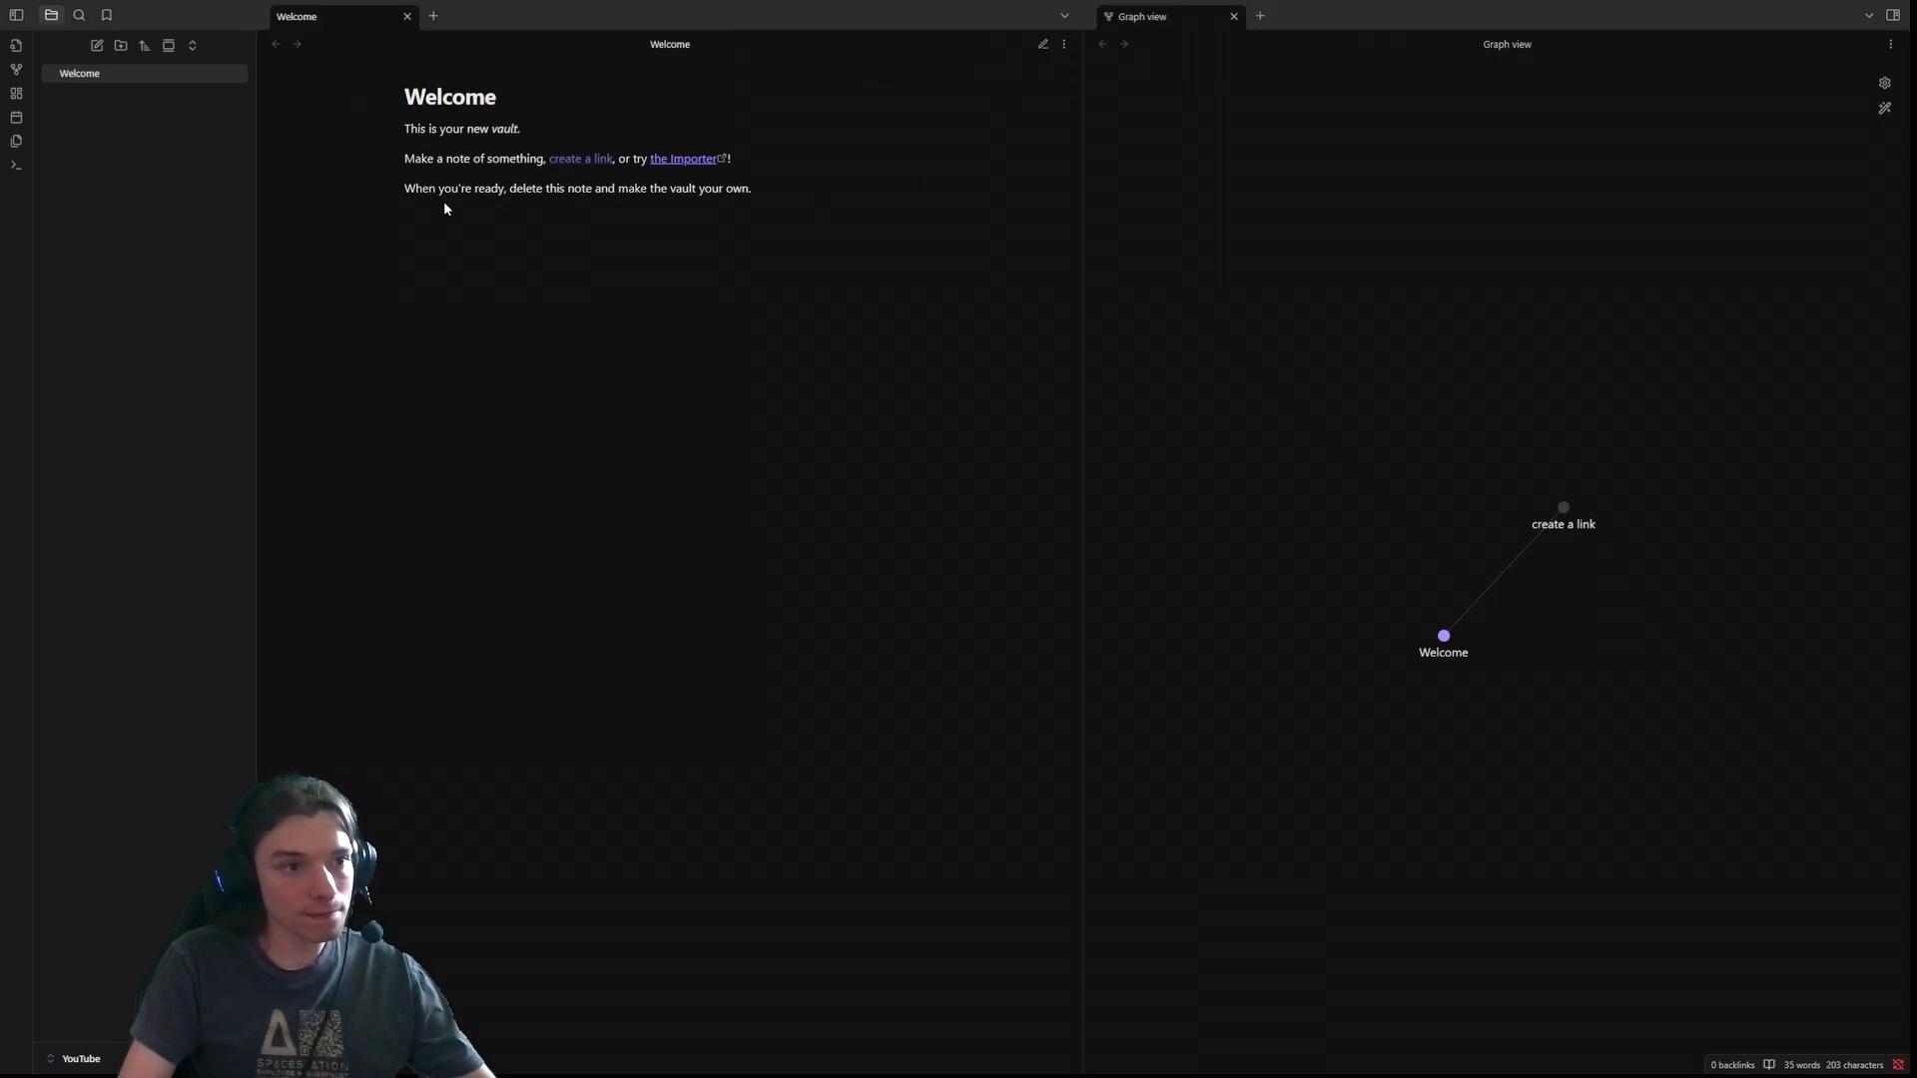
click(1042, 45)
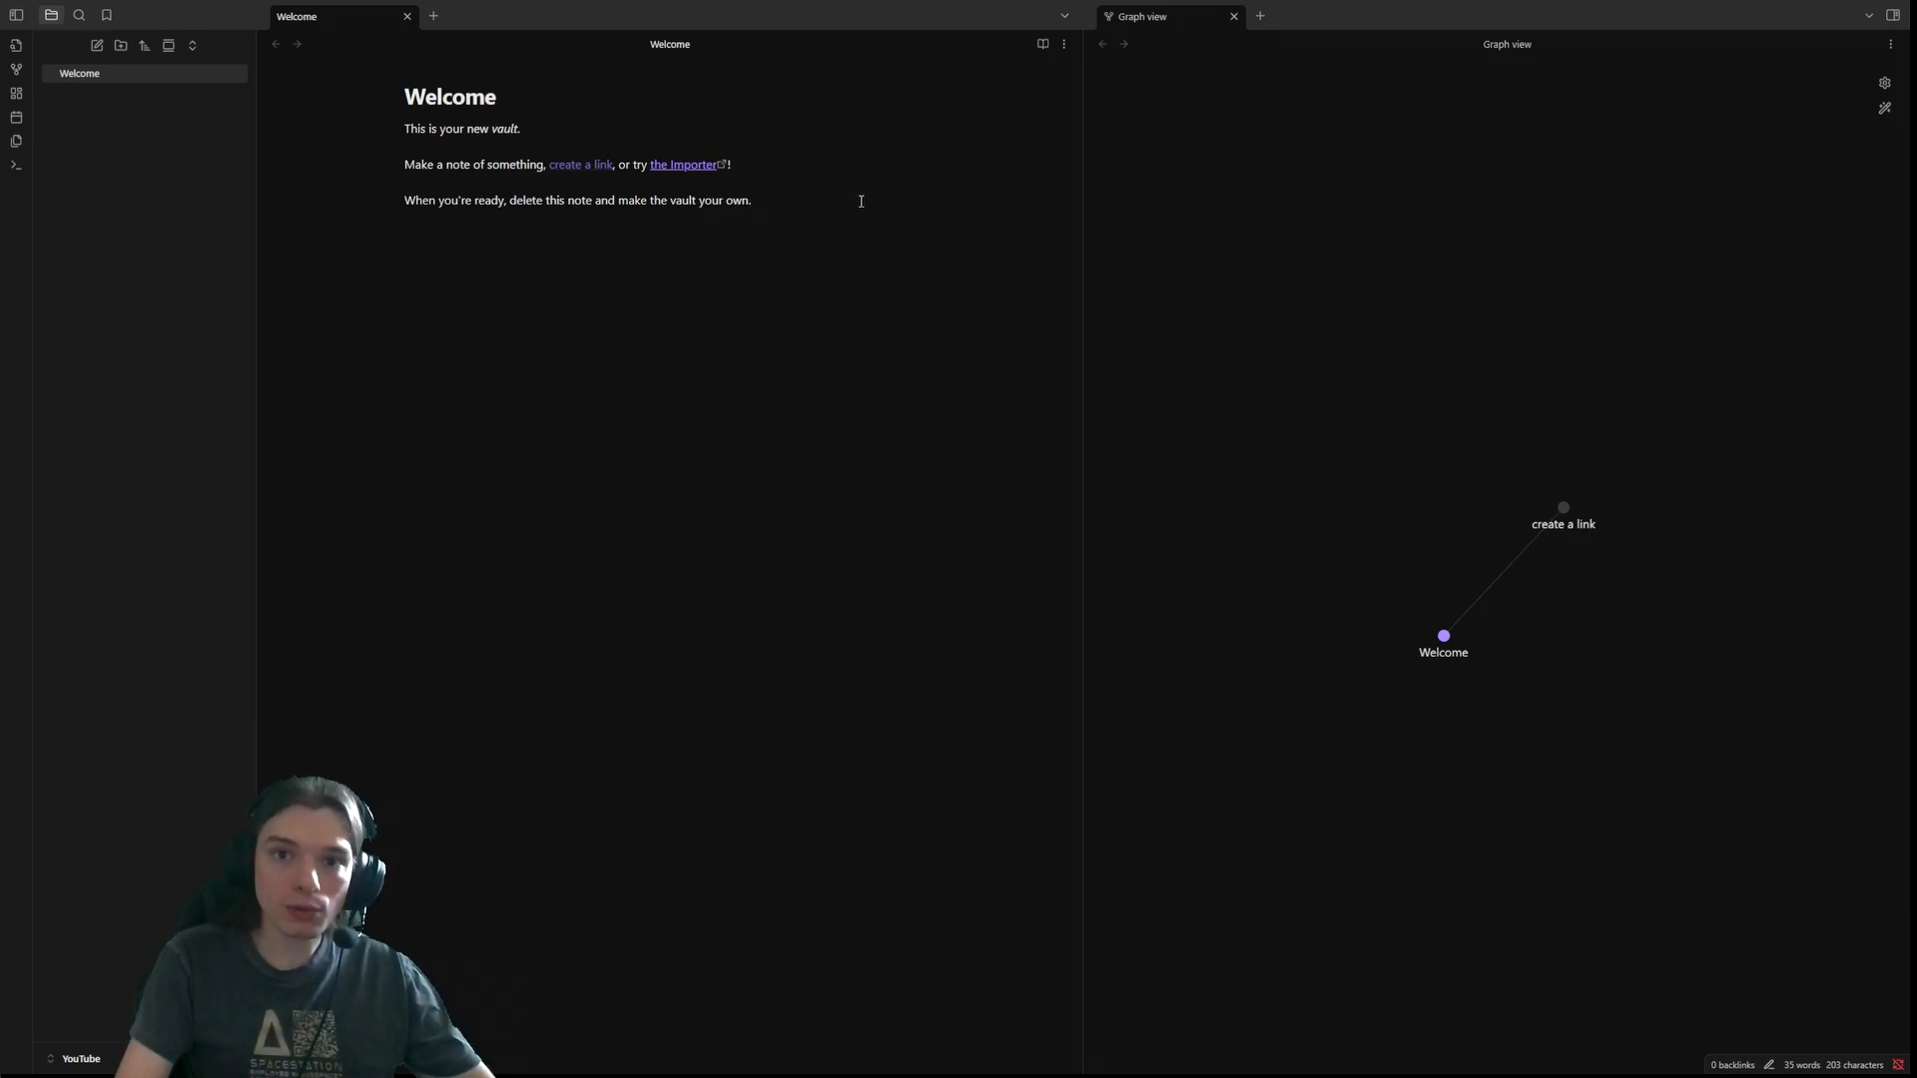
click(1043, 45)
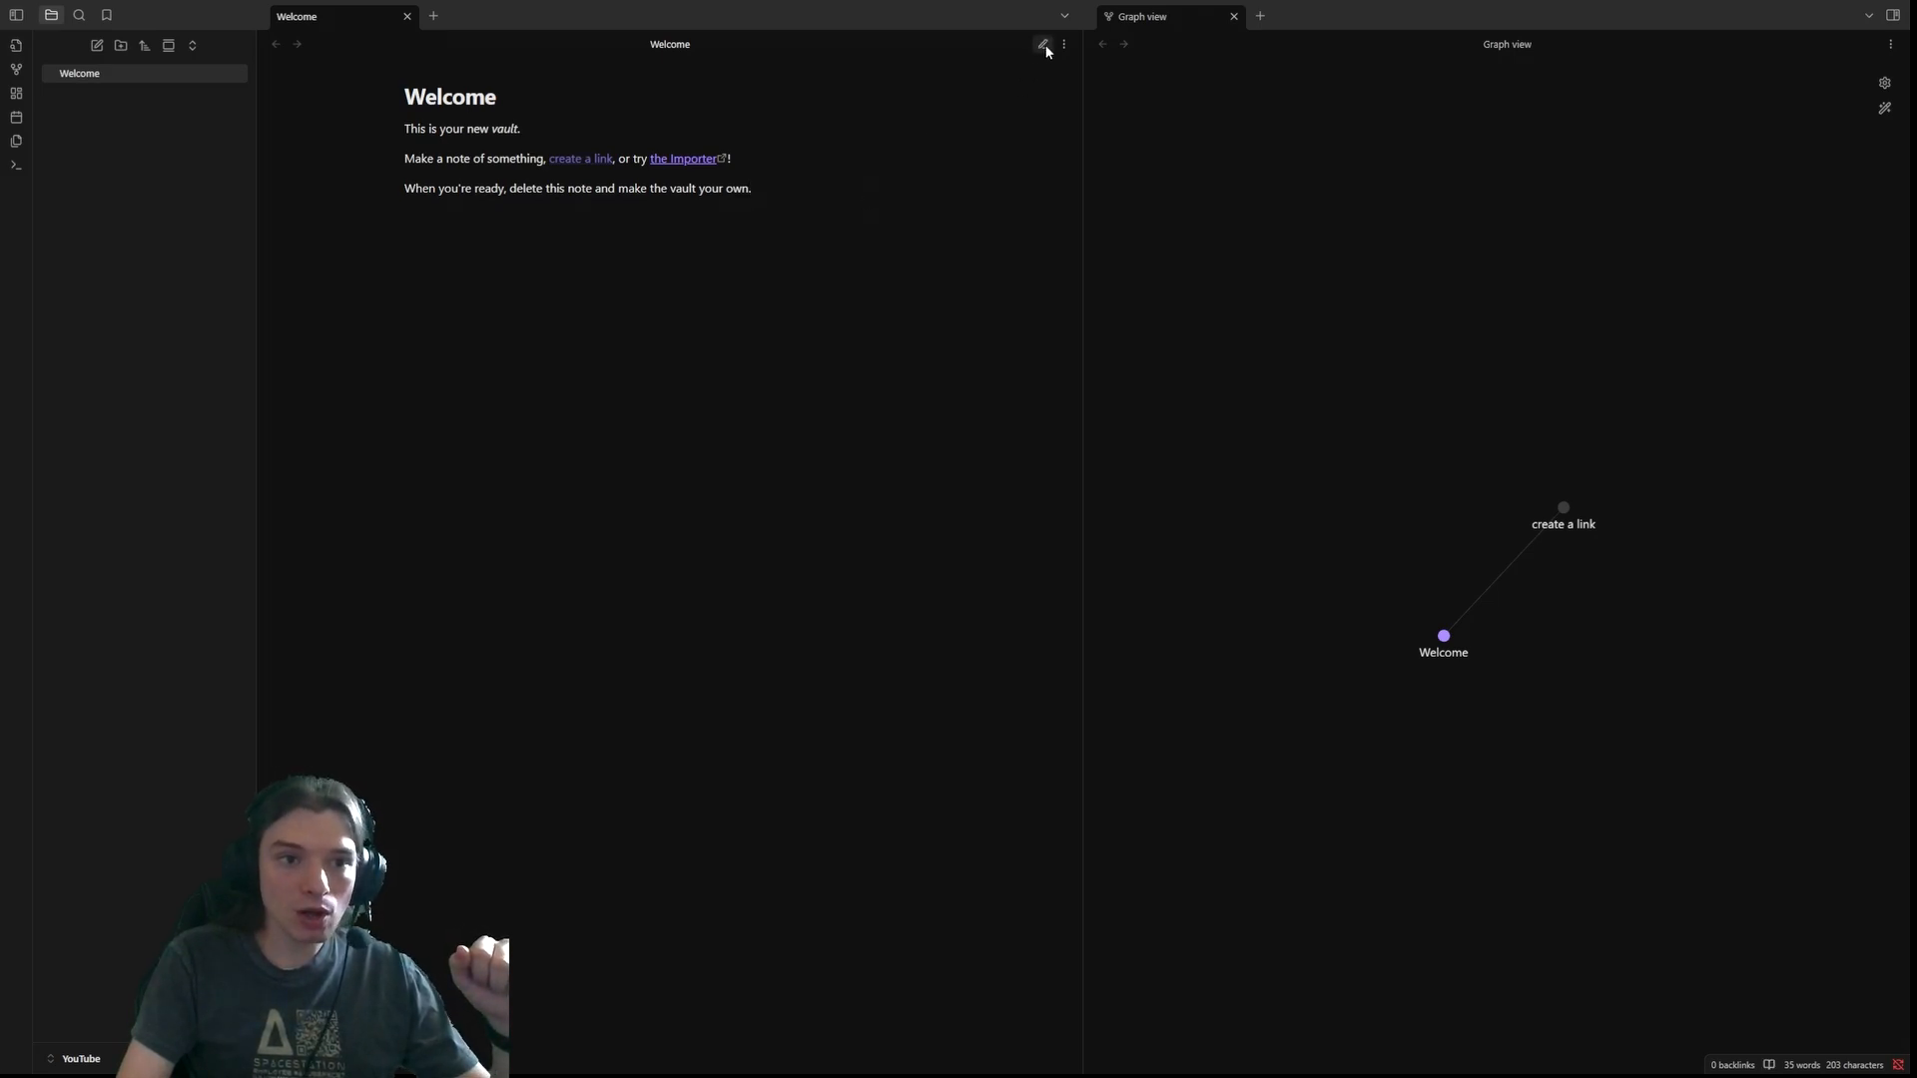
click(1044, 45)
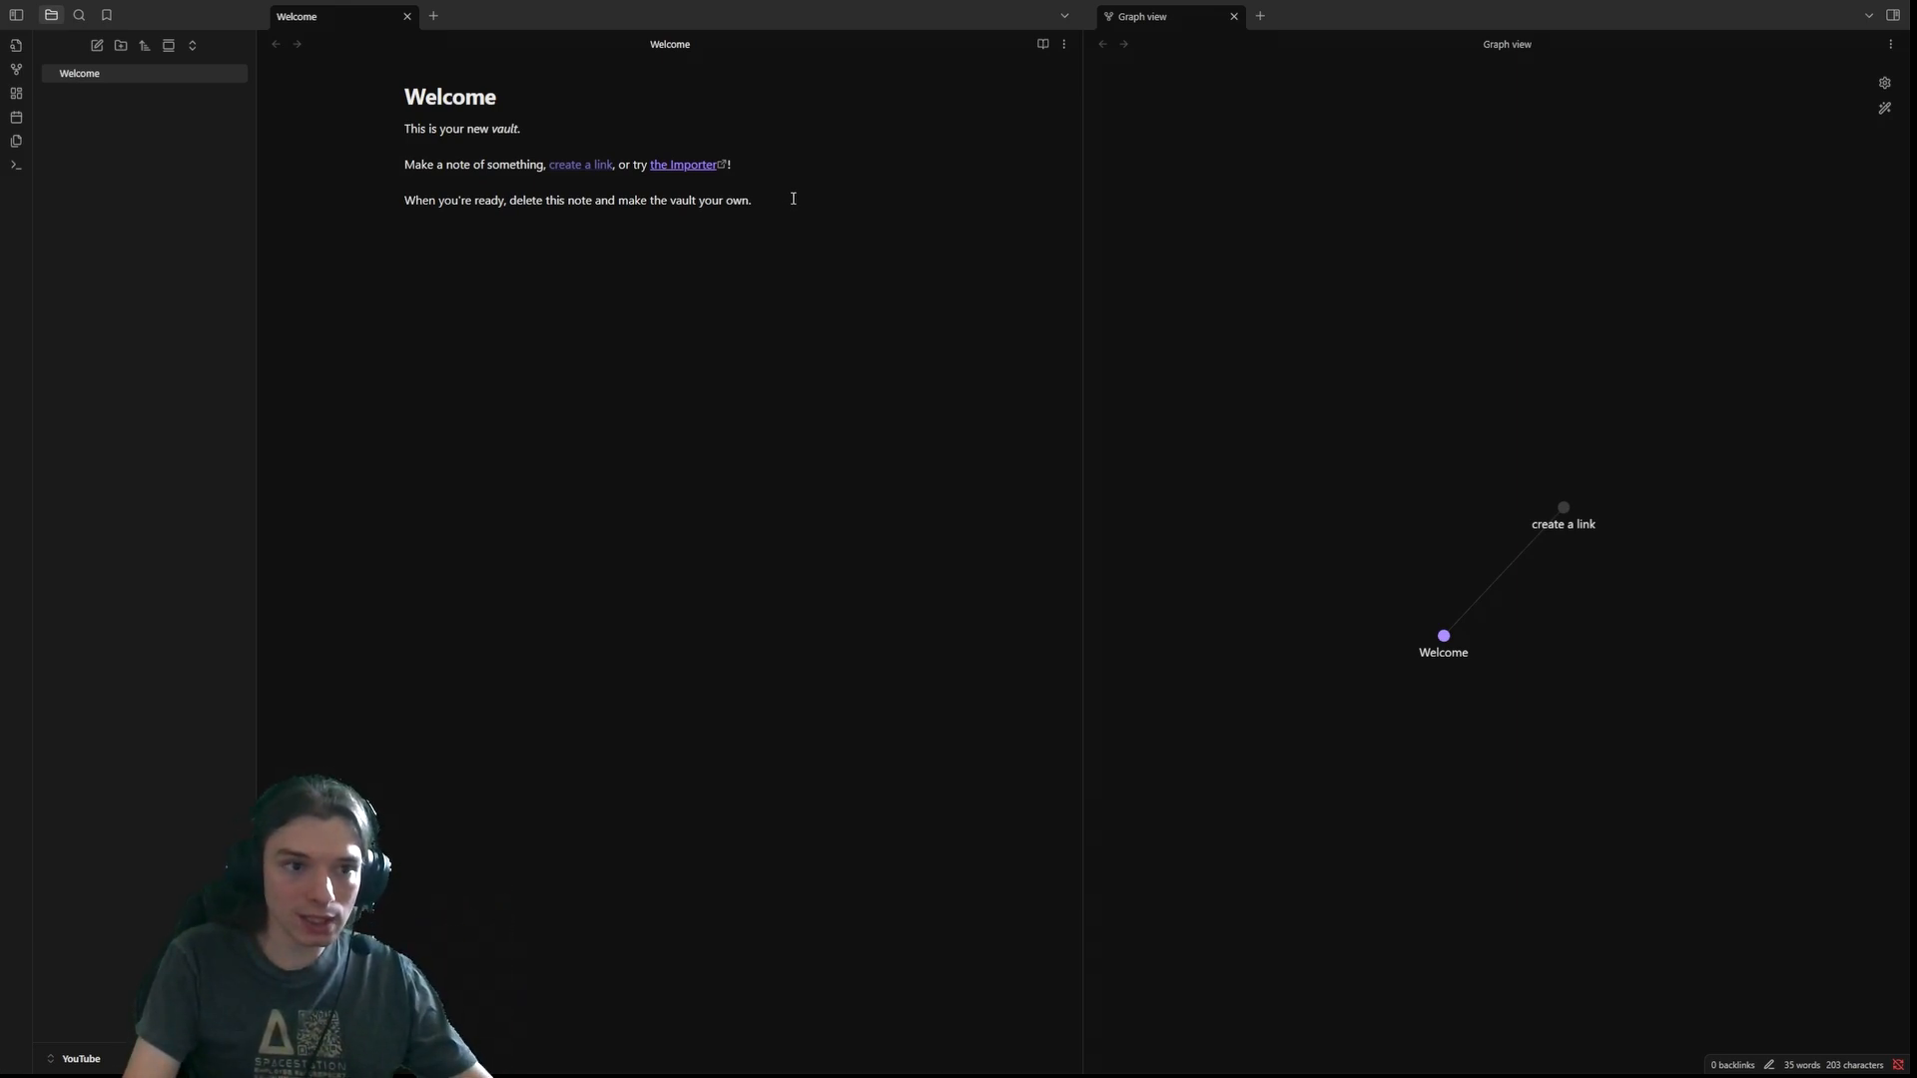
- Show the Welcome note in source mode, examine the asterisks around "vault", and return to live preview
click(1064, 44)
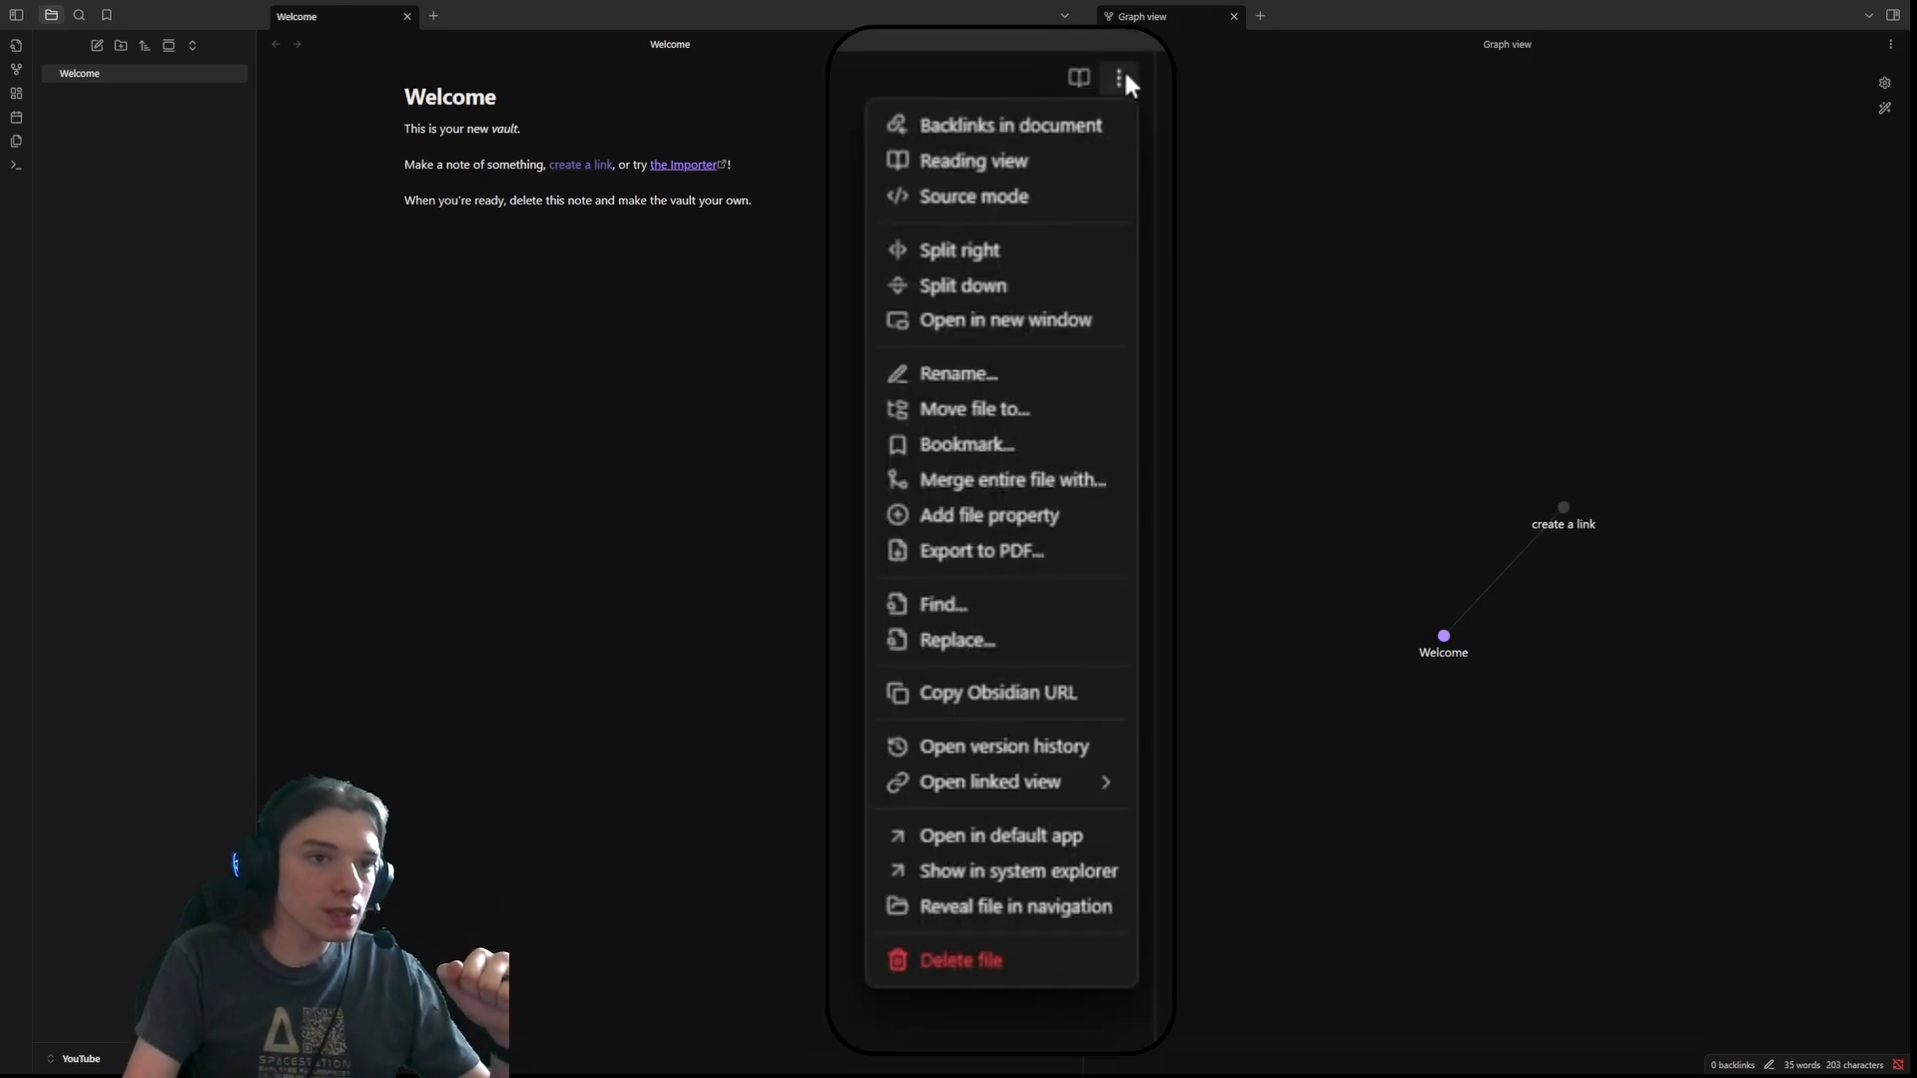
click(931, 193)
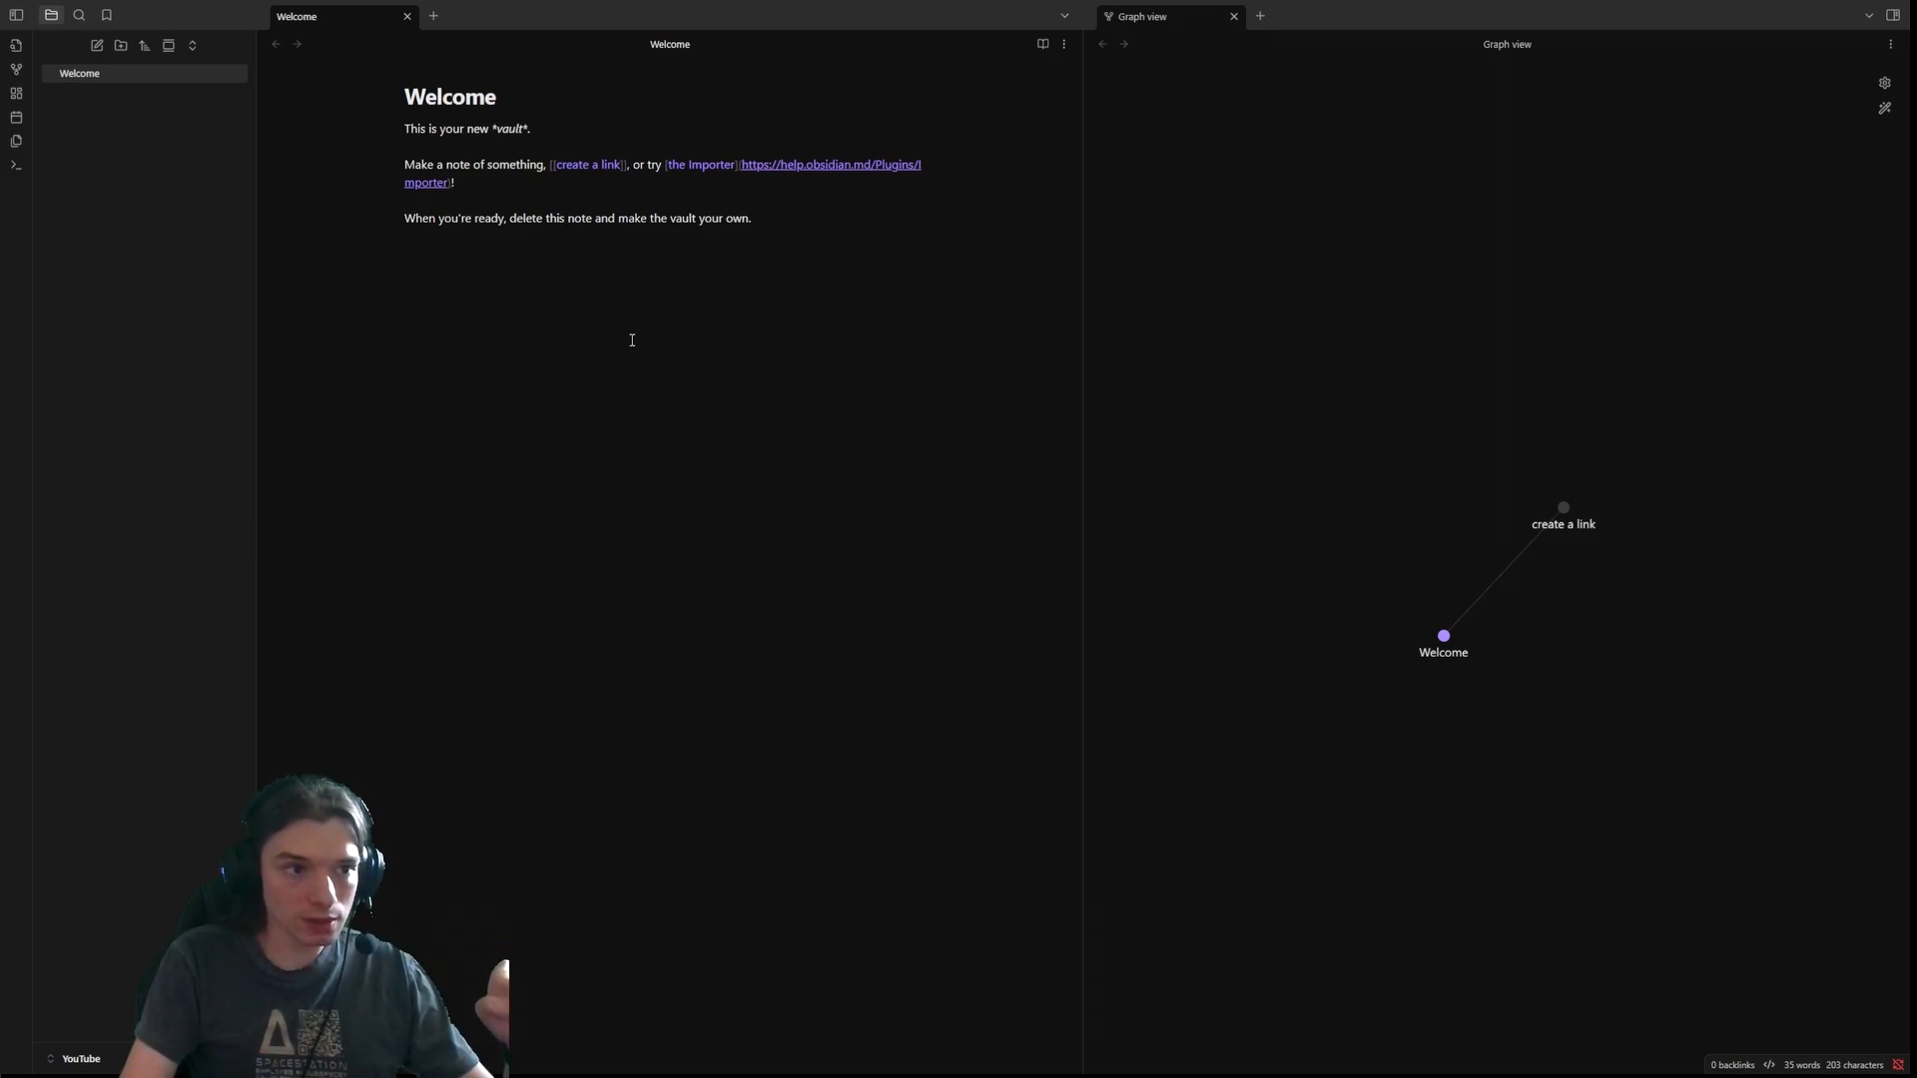
drag(494, 130, 540, 126)
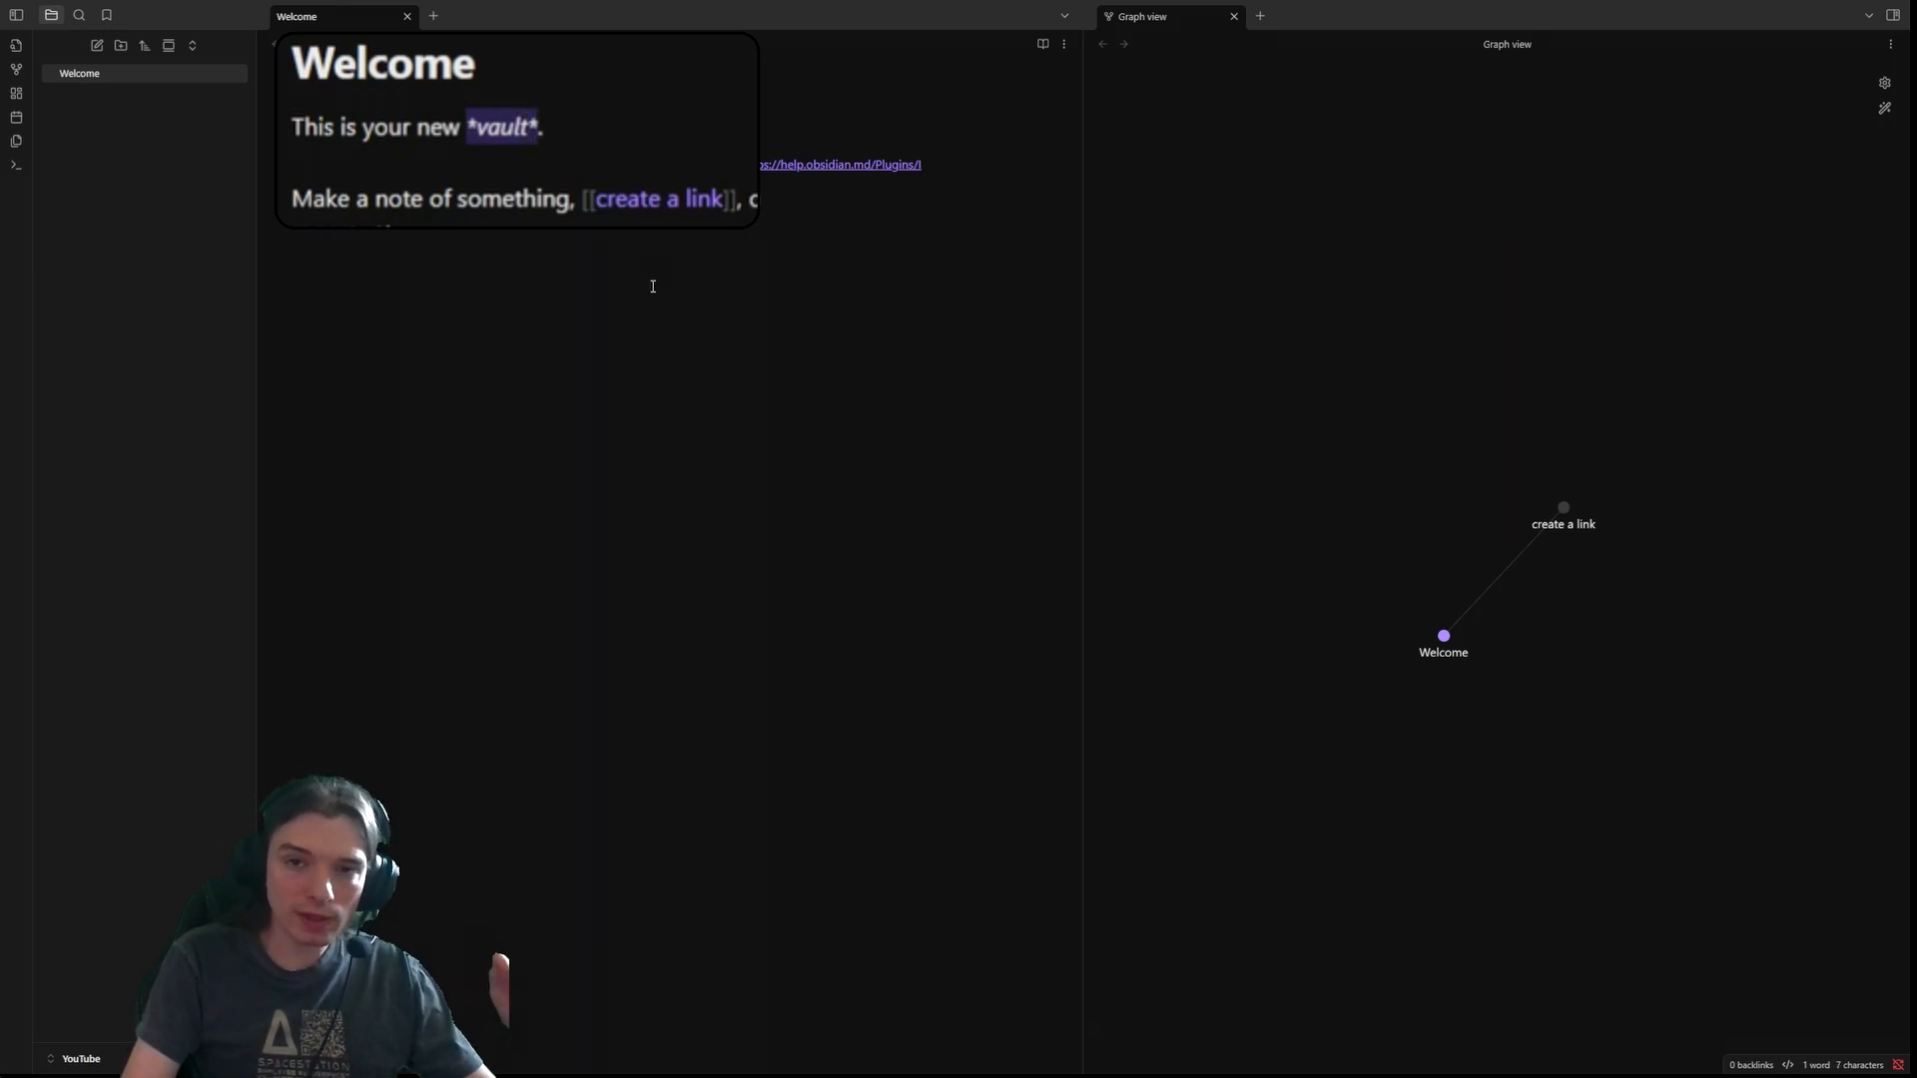
click(569, 130)
click(1065, 44)
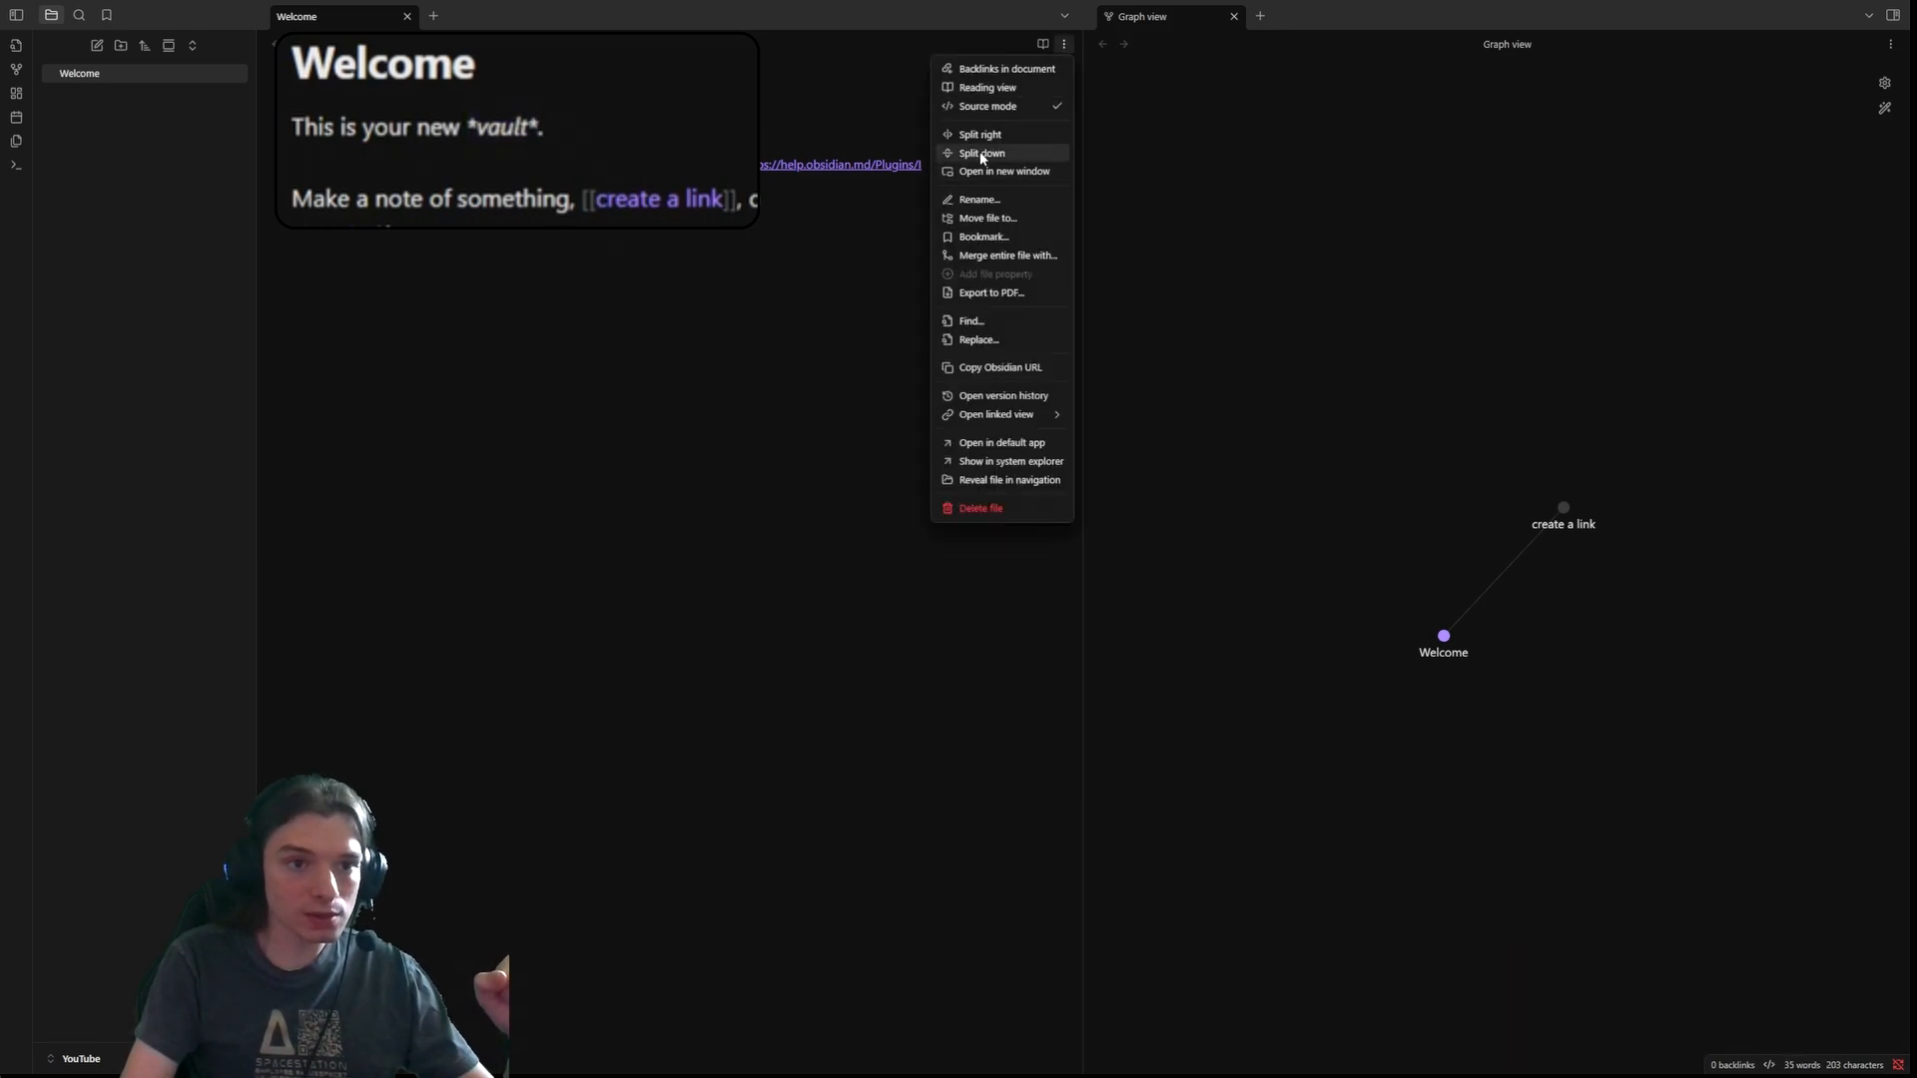
click(998, 152)
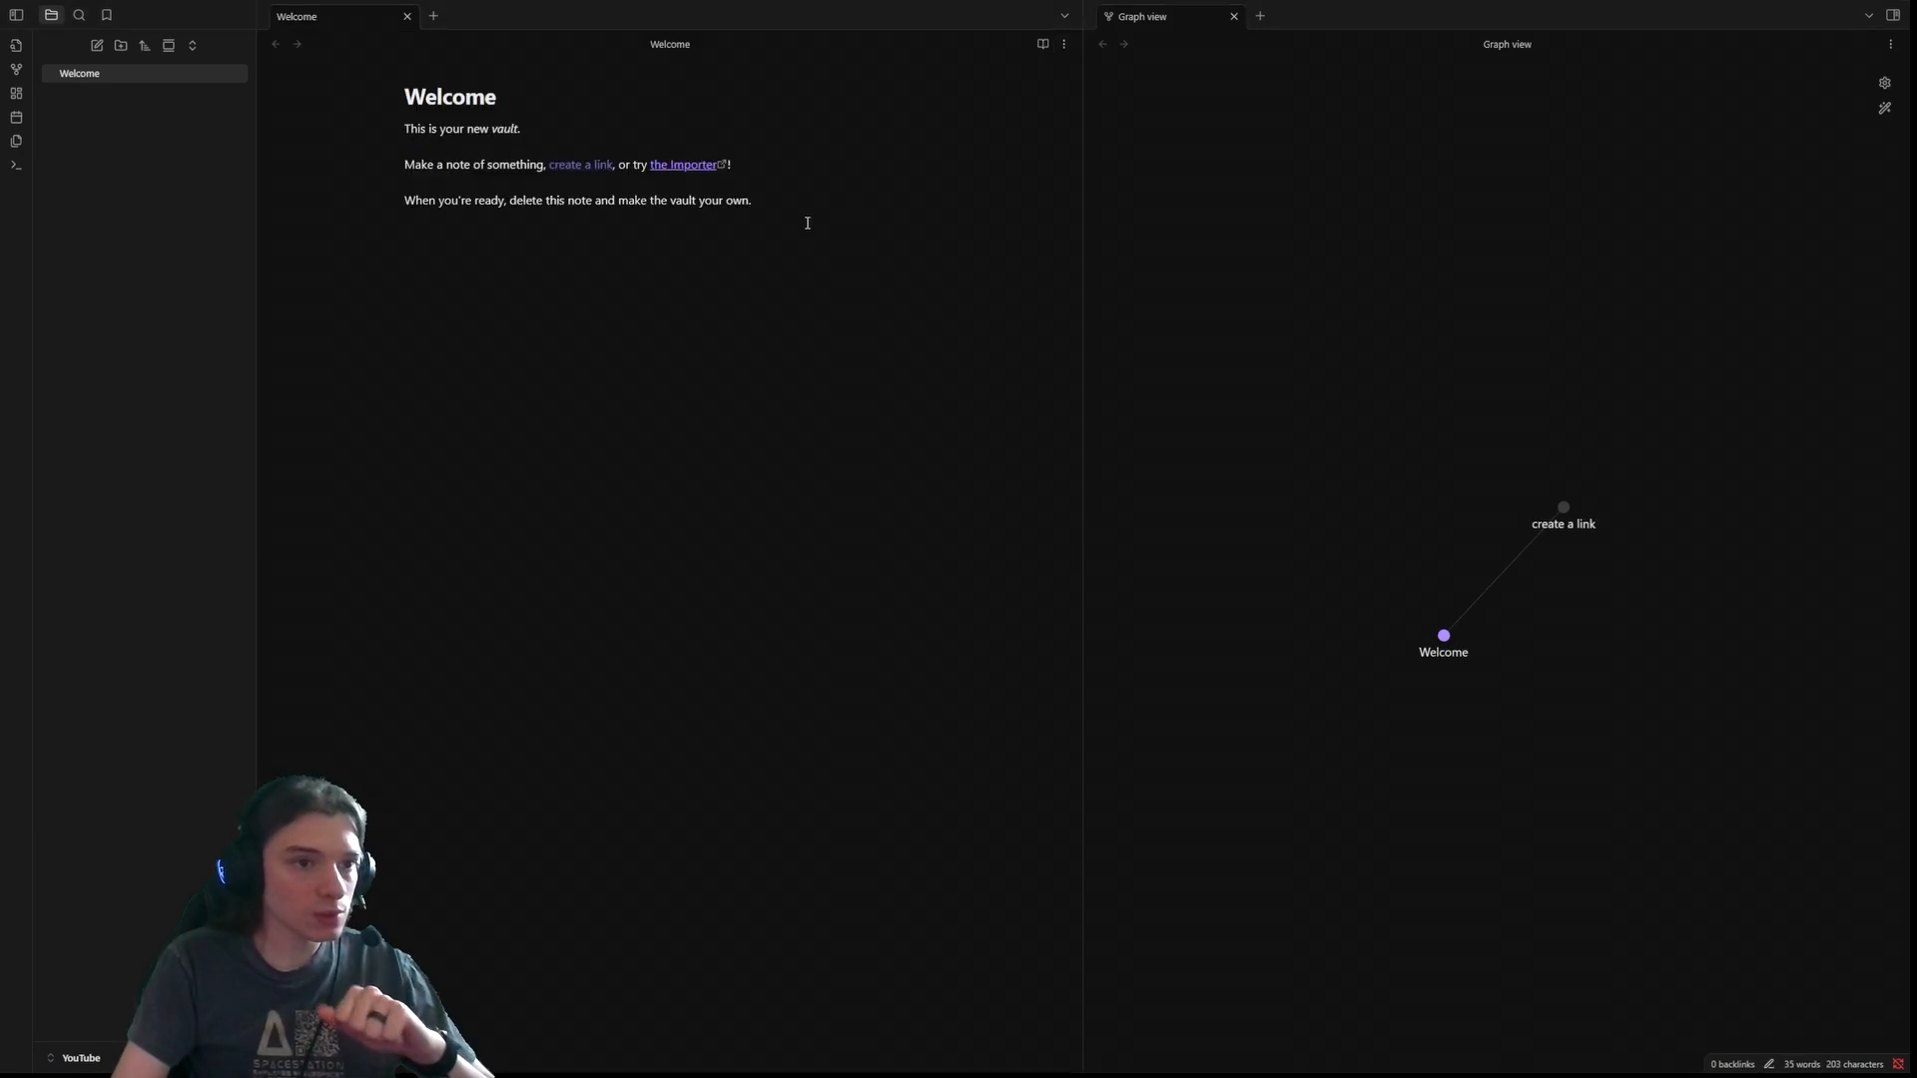
- Delete the Welcome note's entire body text and rename the note to the sample character's first name
click(782, 205)
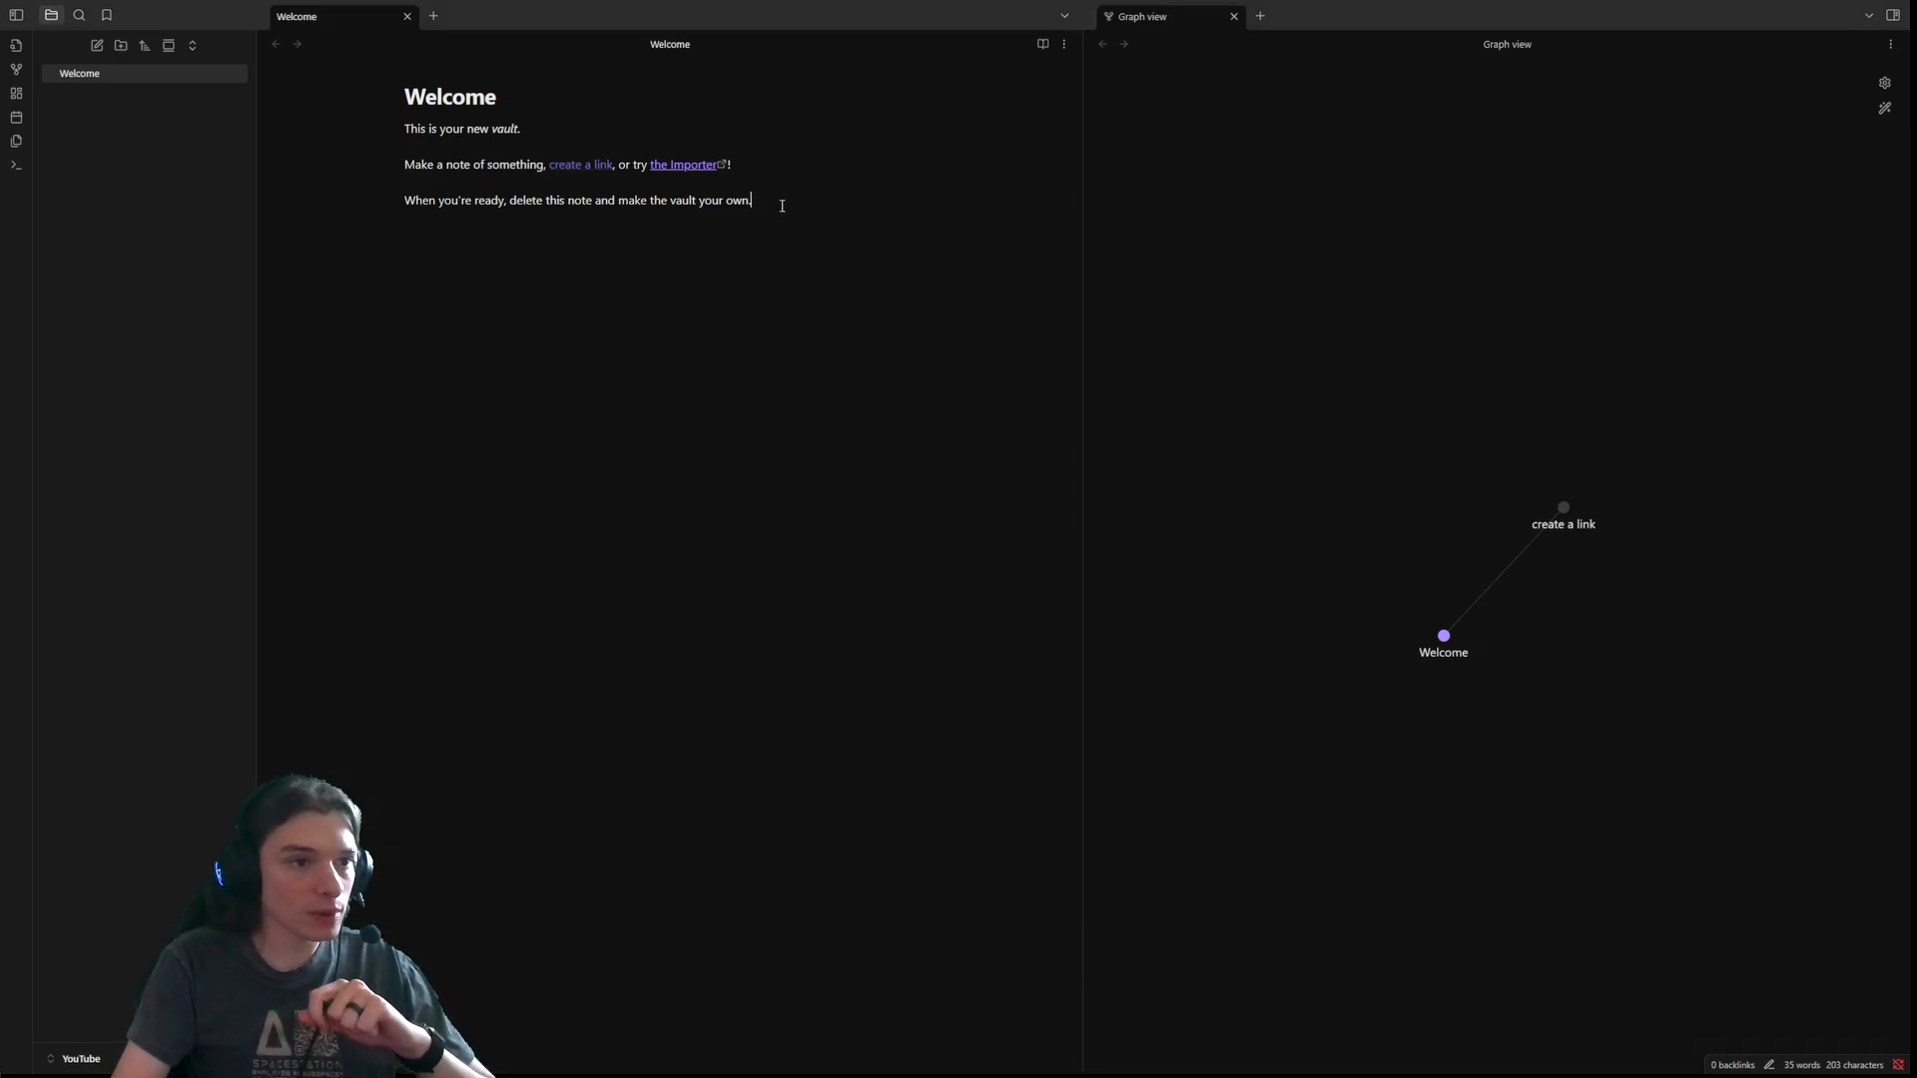
drag(781, 205, 271, 114)
key(BackSpace)
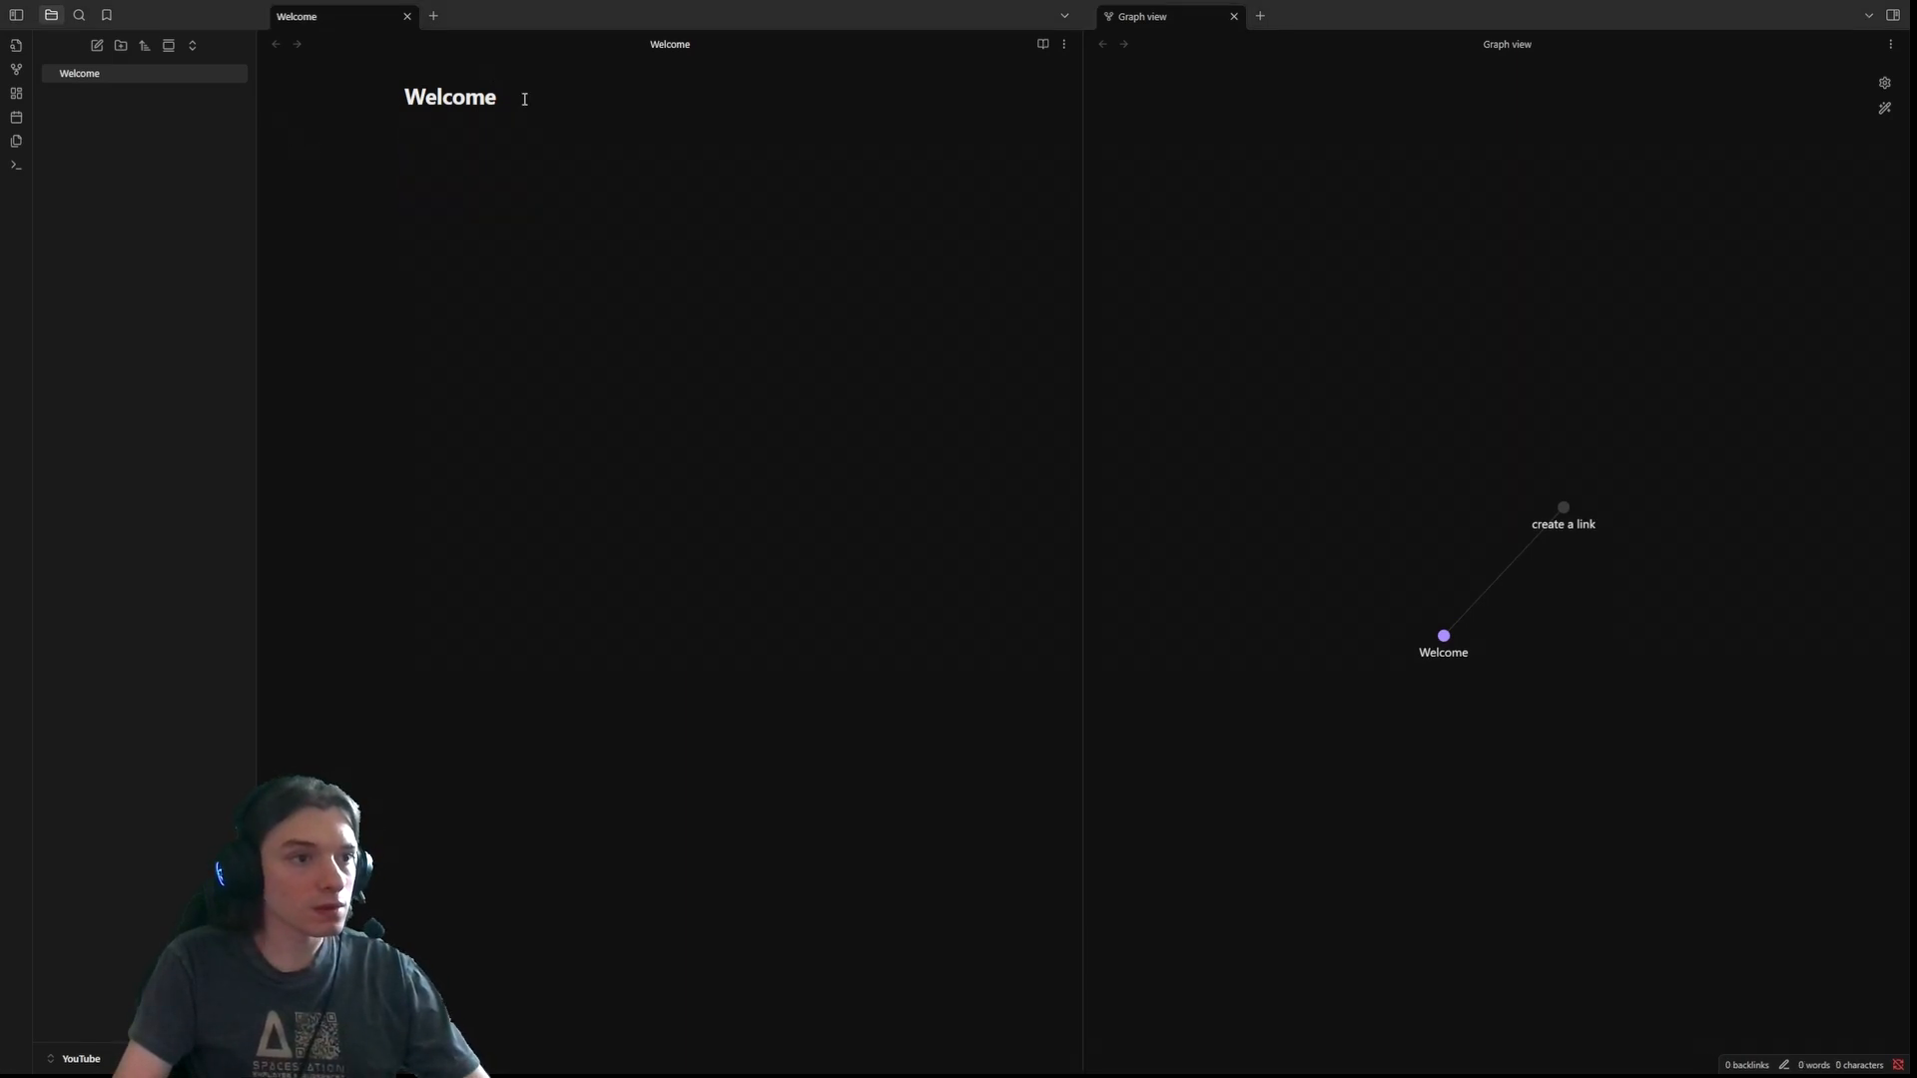
drag(524, 99, 289, 87)
text(Jerry)
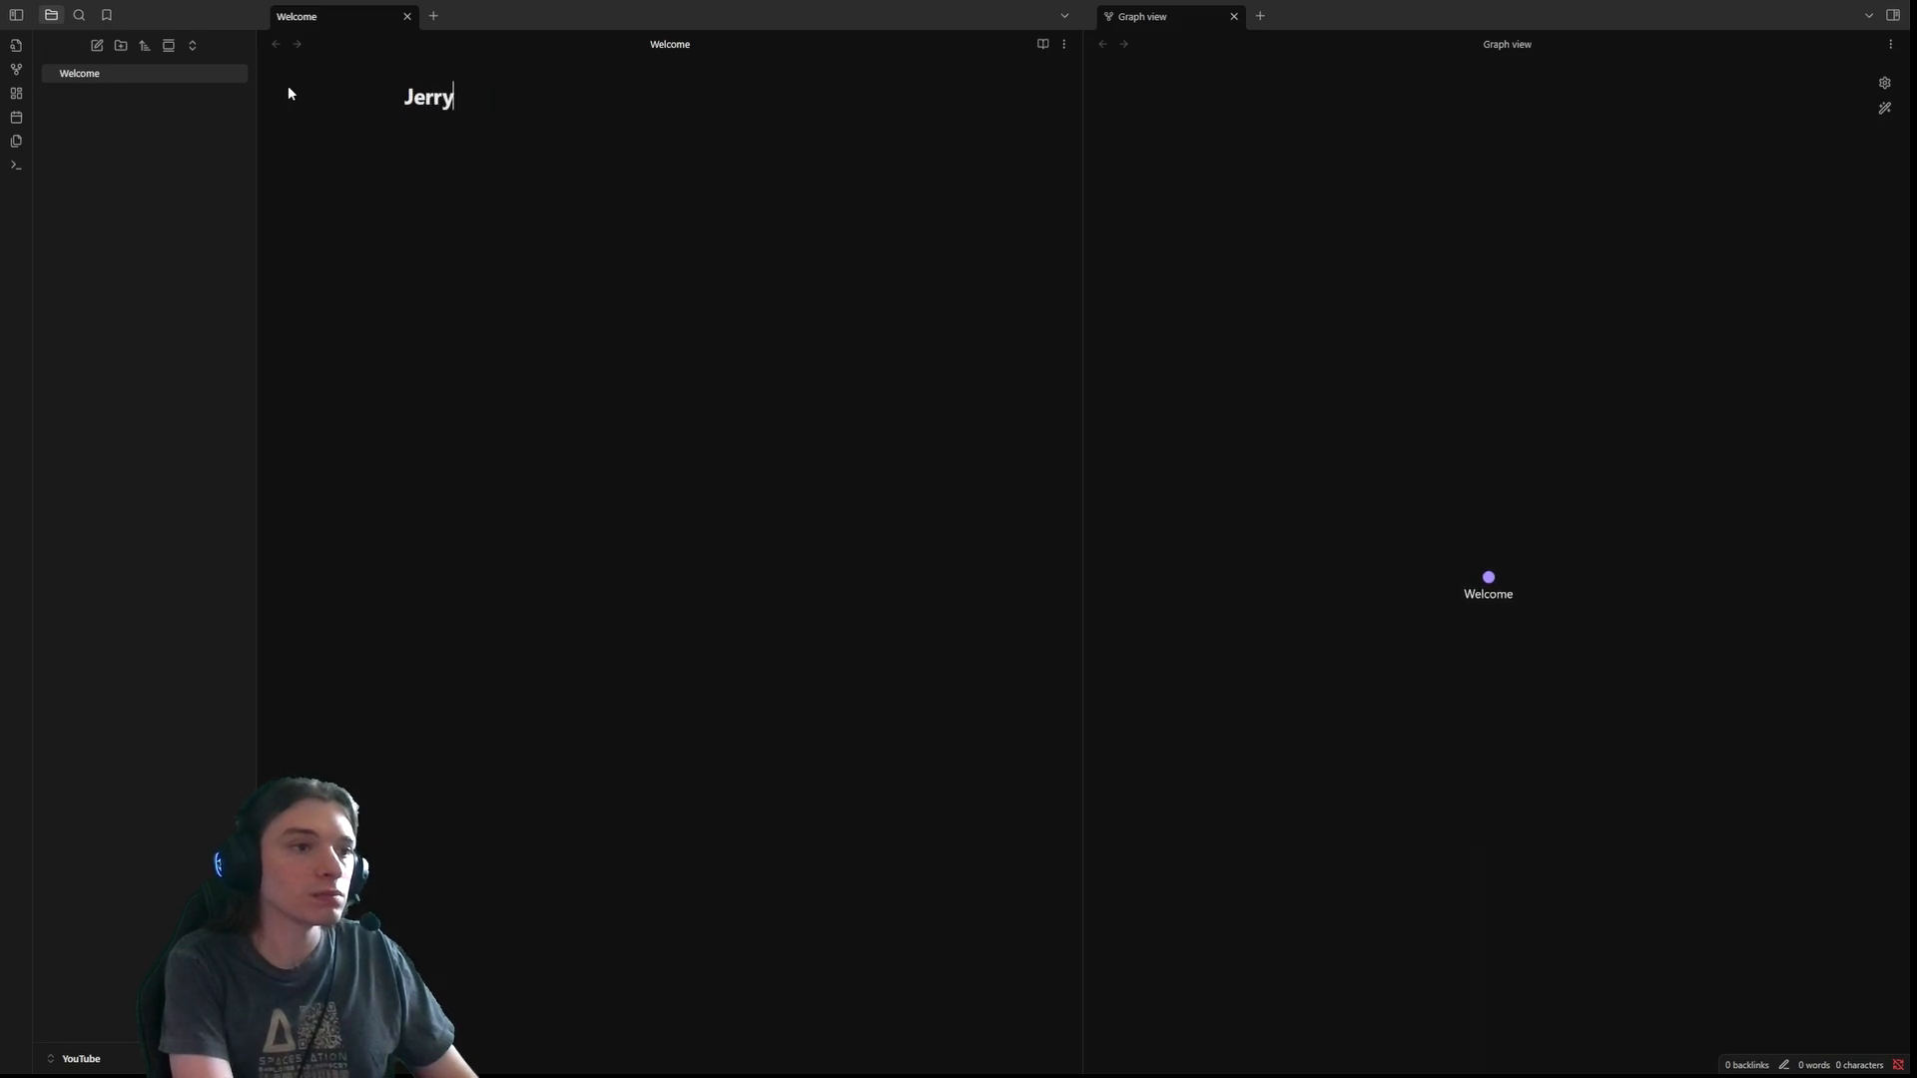
key(Return)
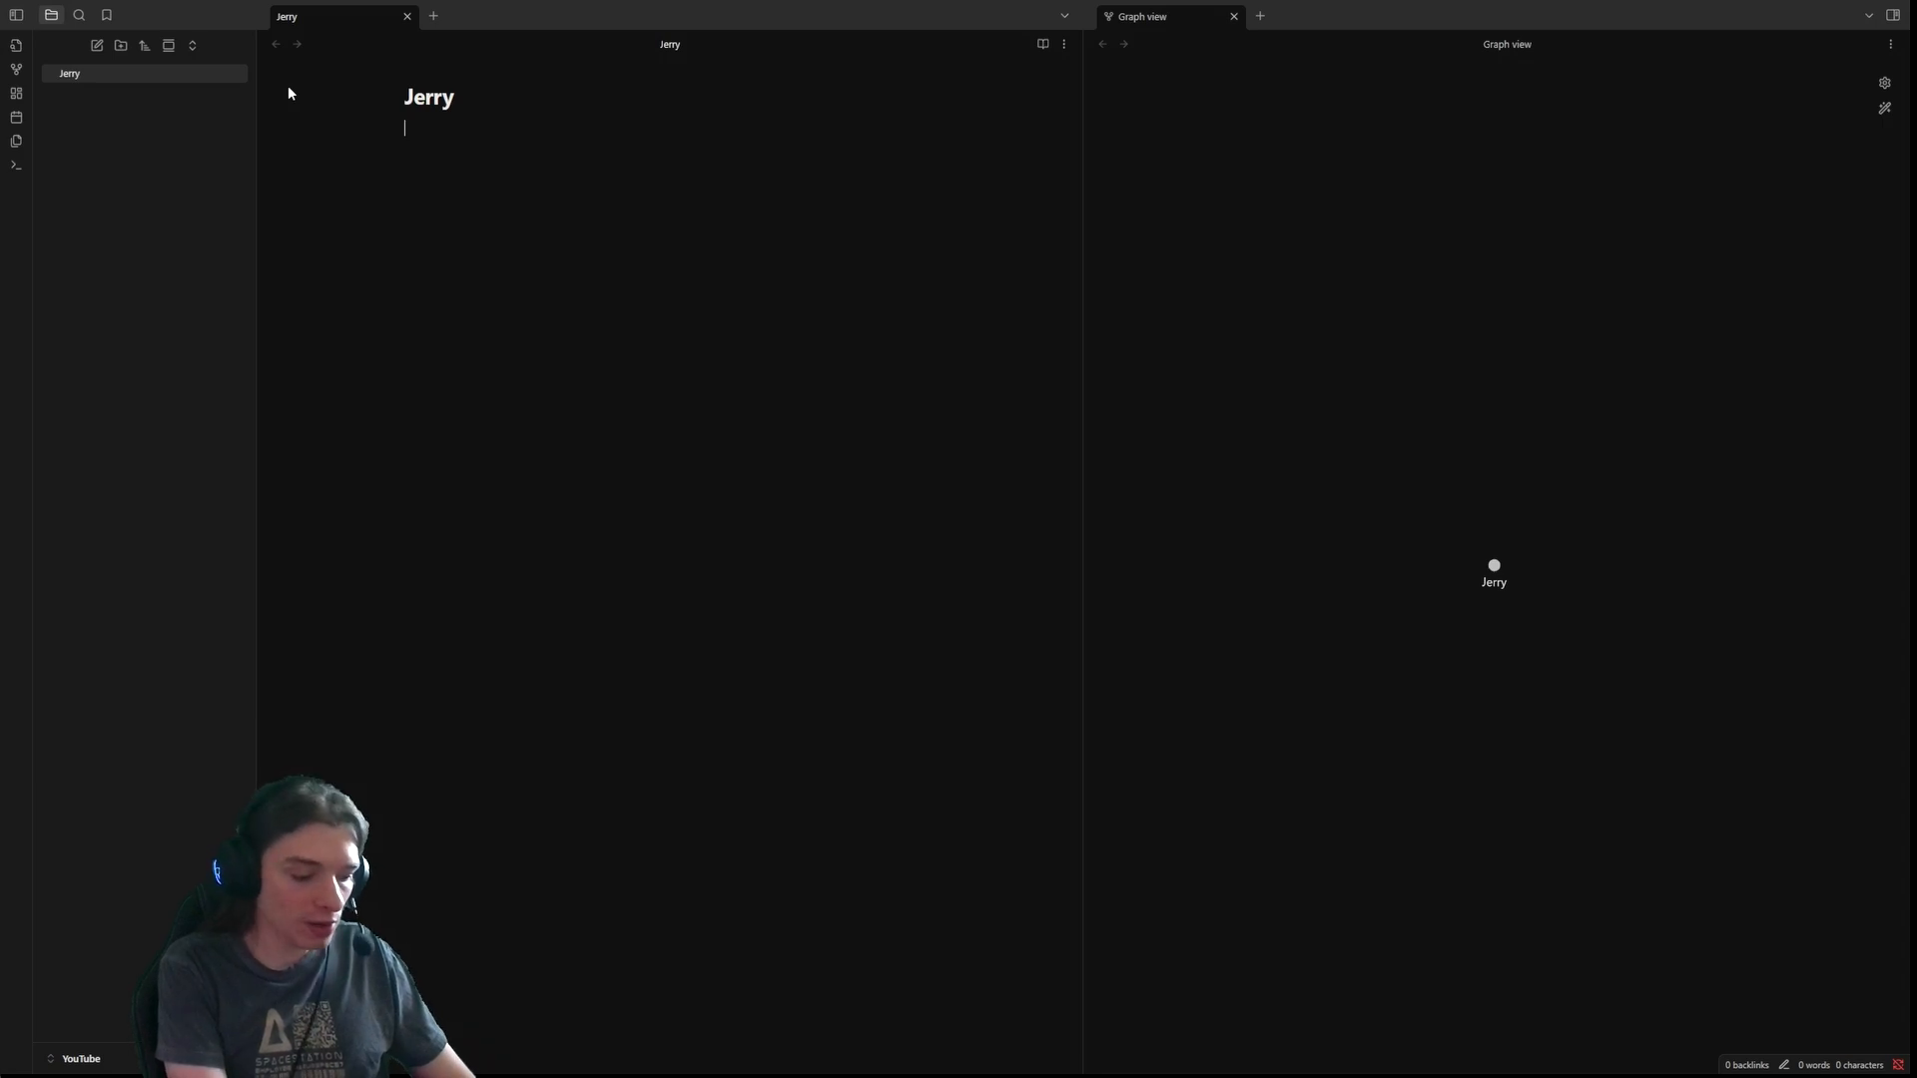
- Write two sentences separated by a blank line, saying the character "was a nice guy." and "was in fact a swell guy."
text(Jerry was a ni)
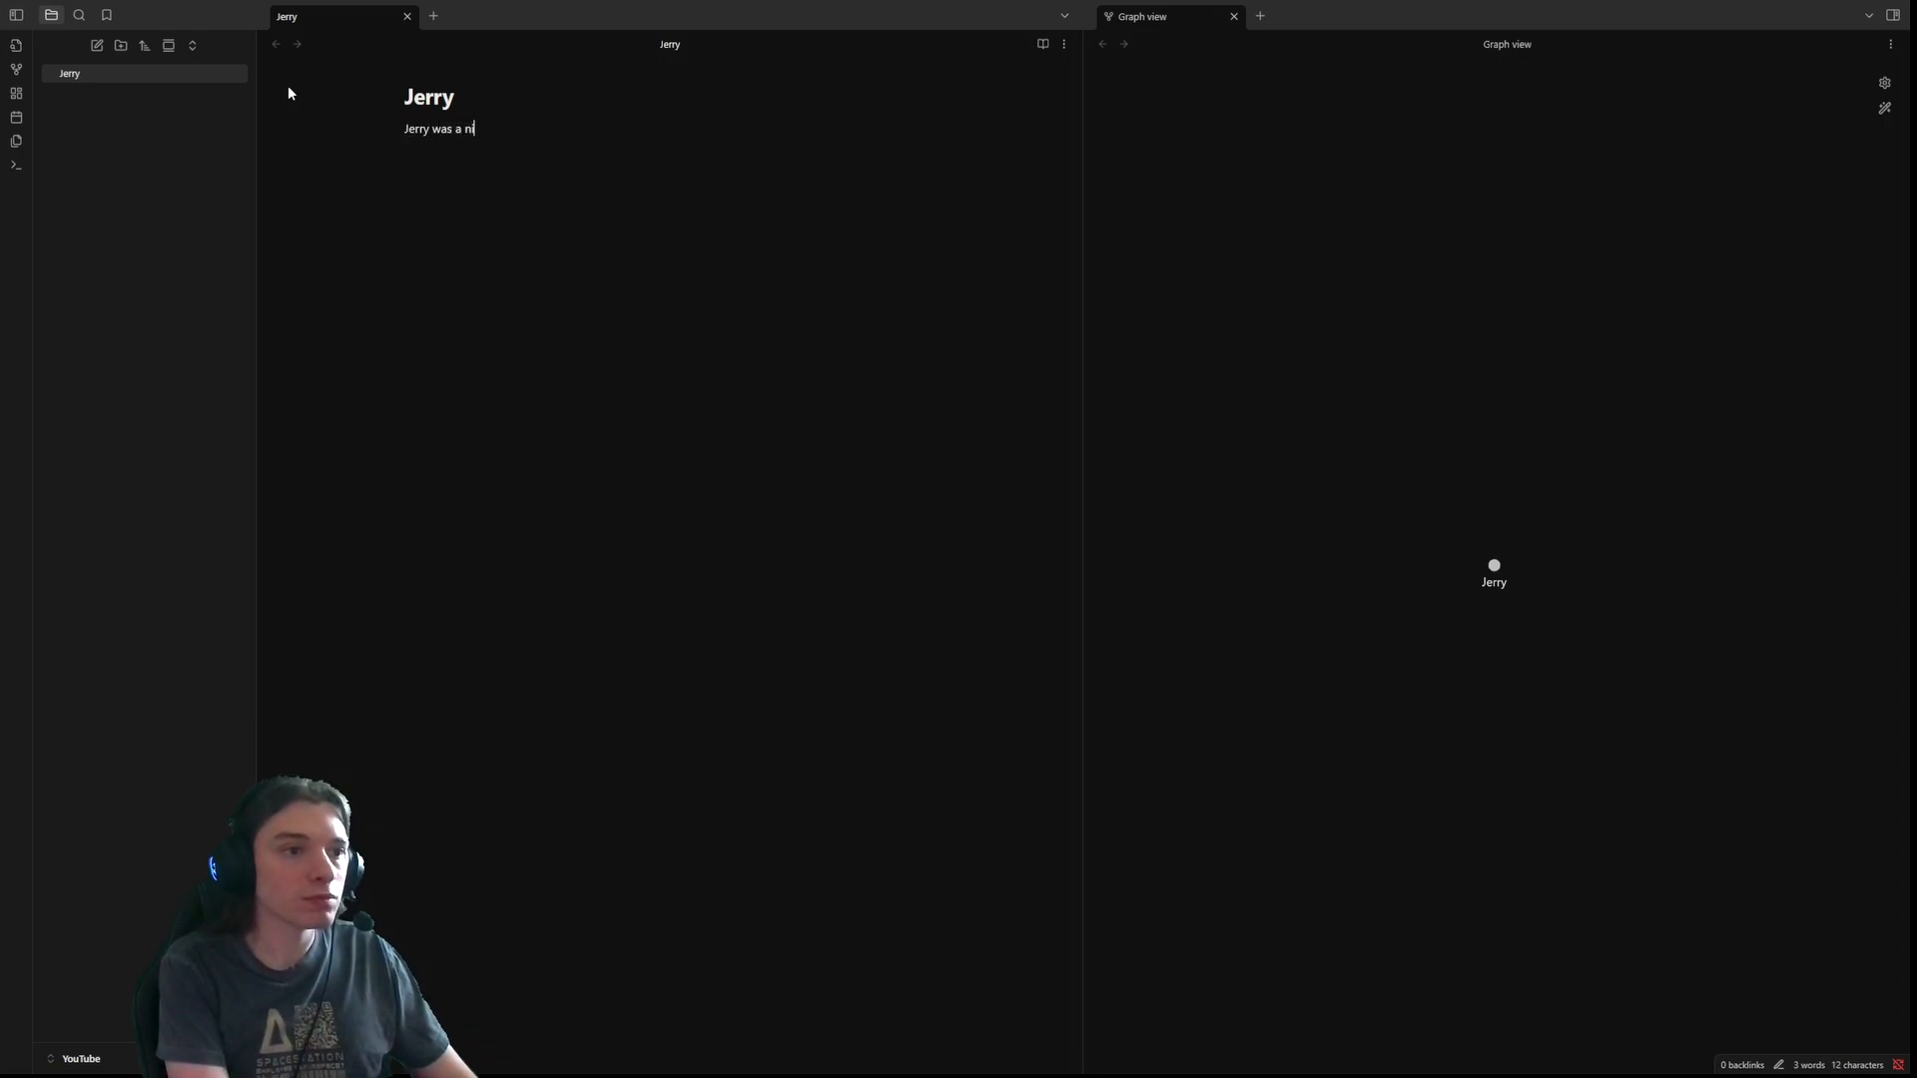
text(ce guy.)
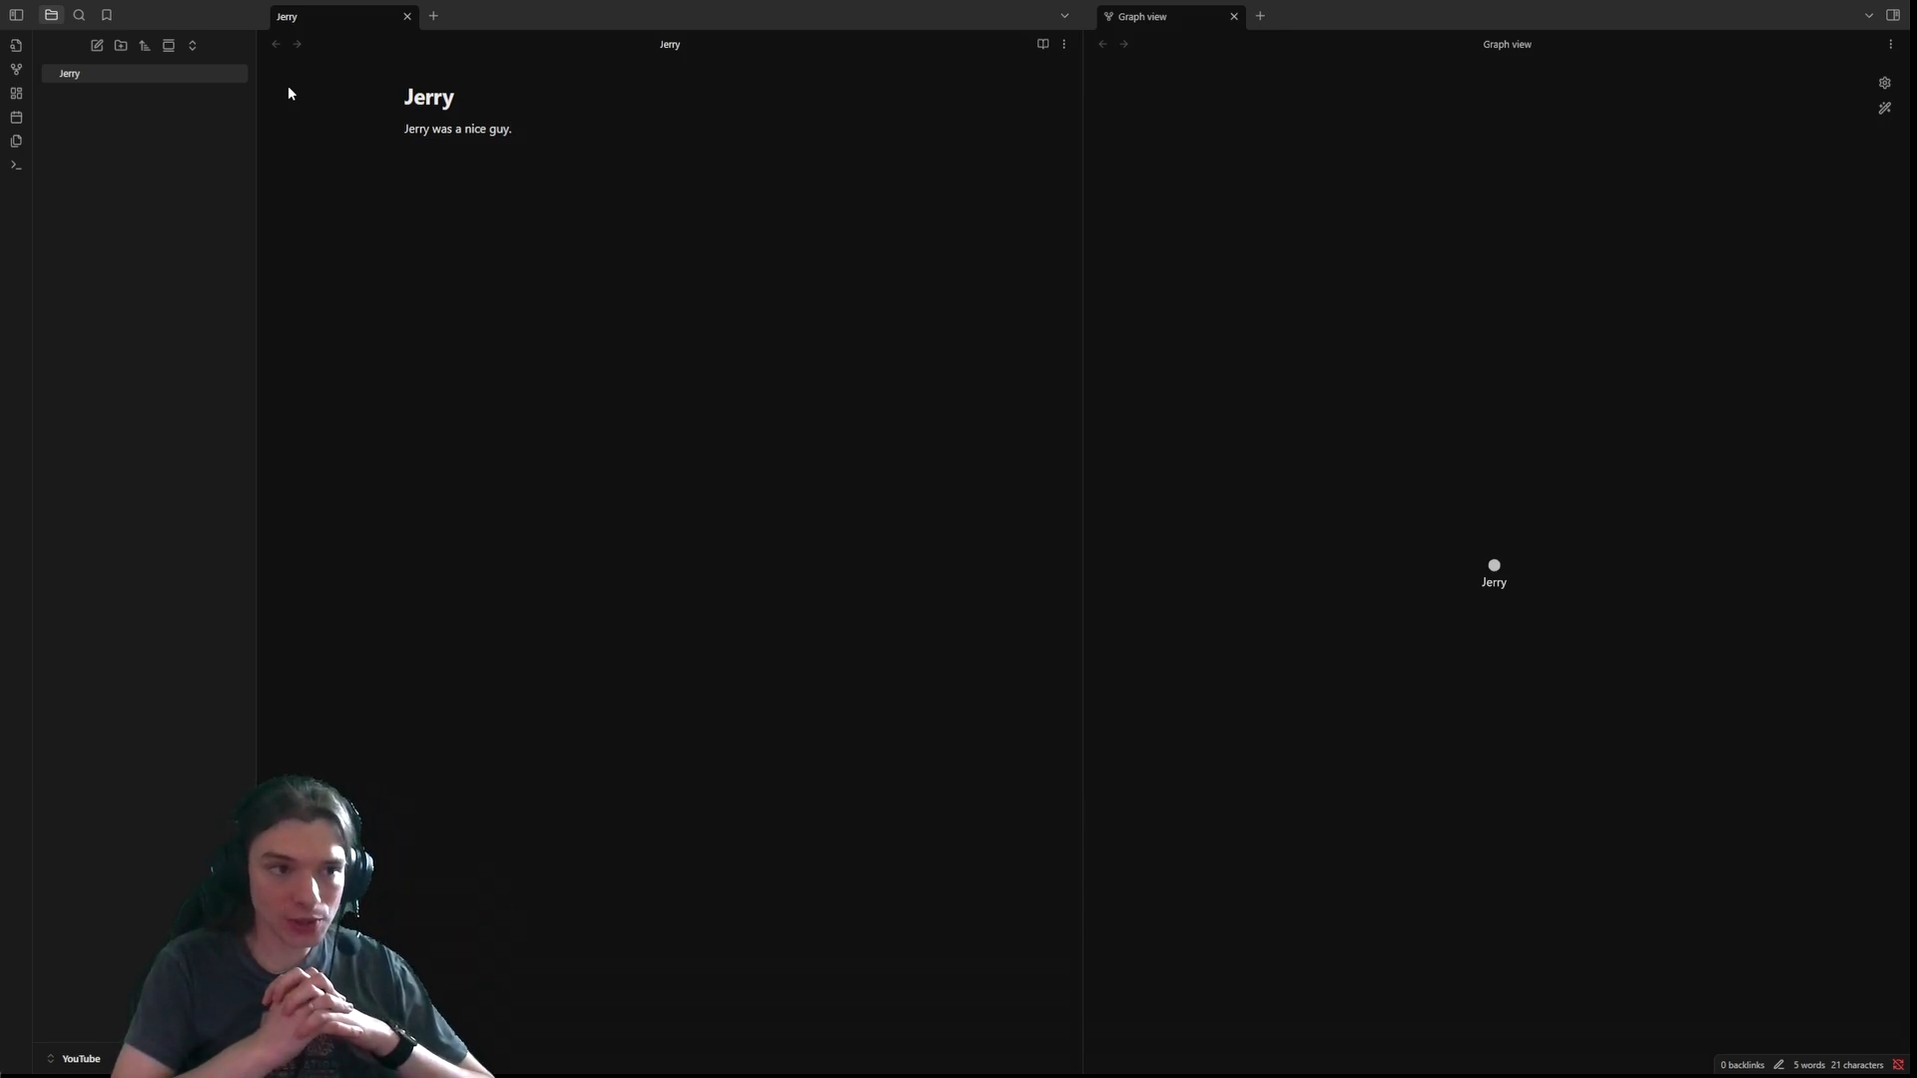
key(Return)
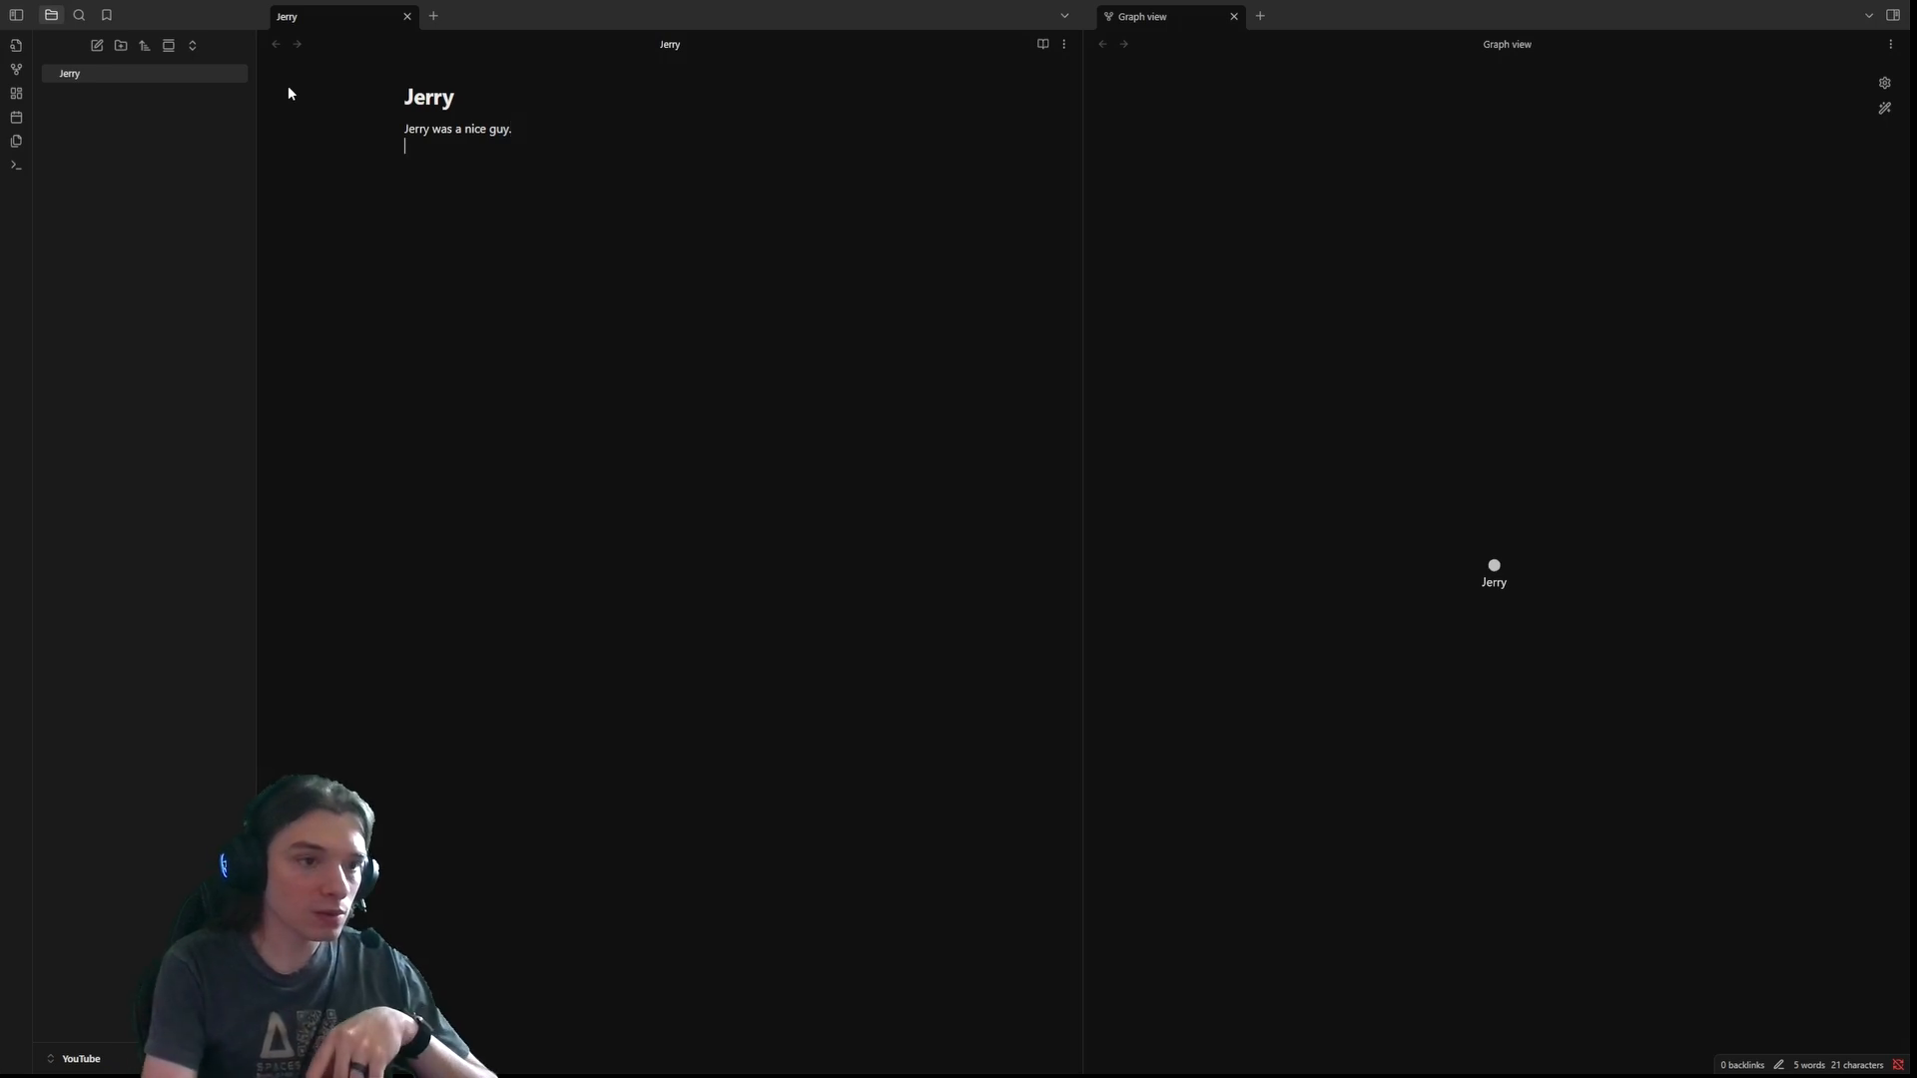
key(Return)
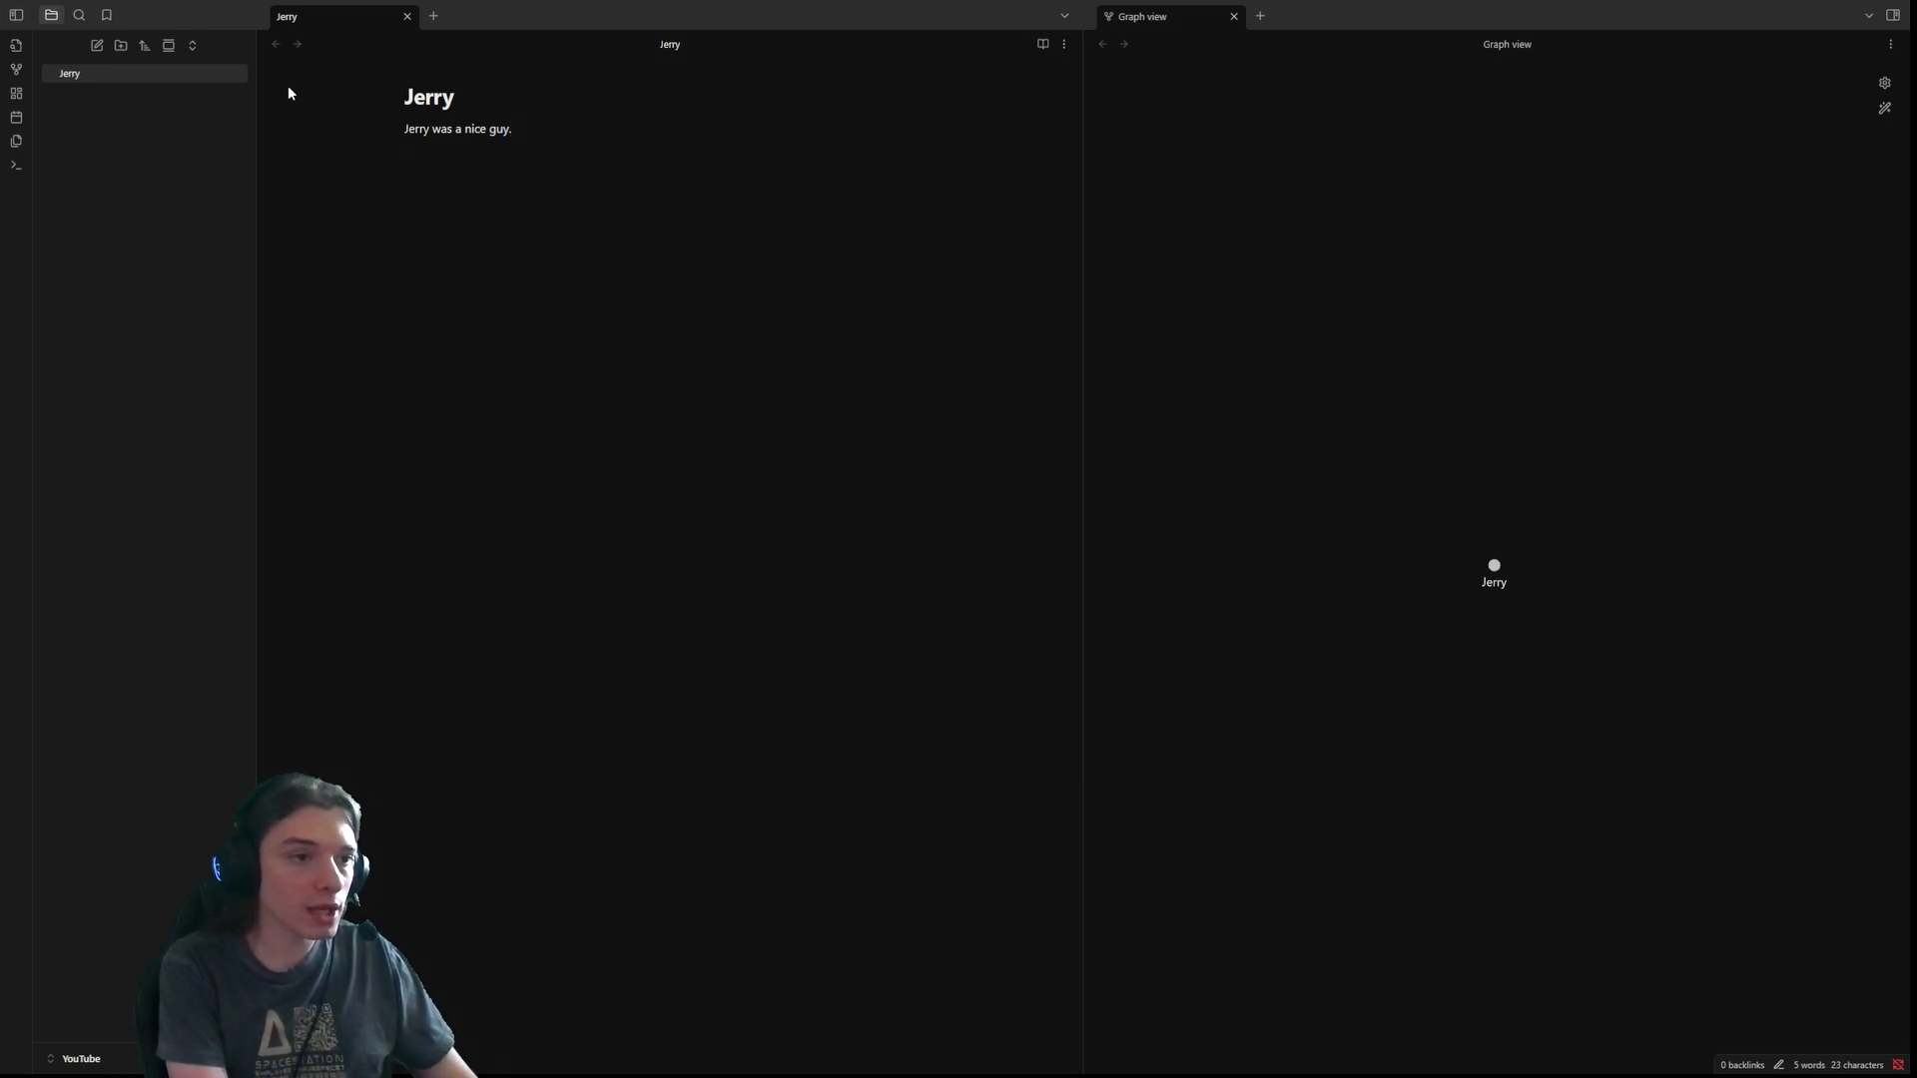
text(Jerry was )
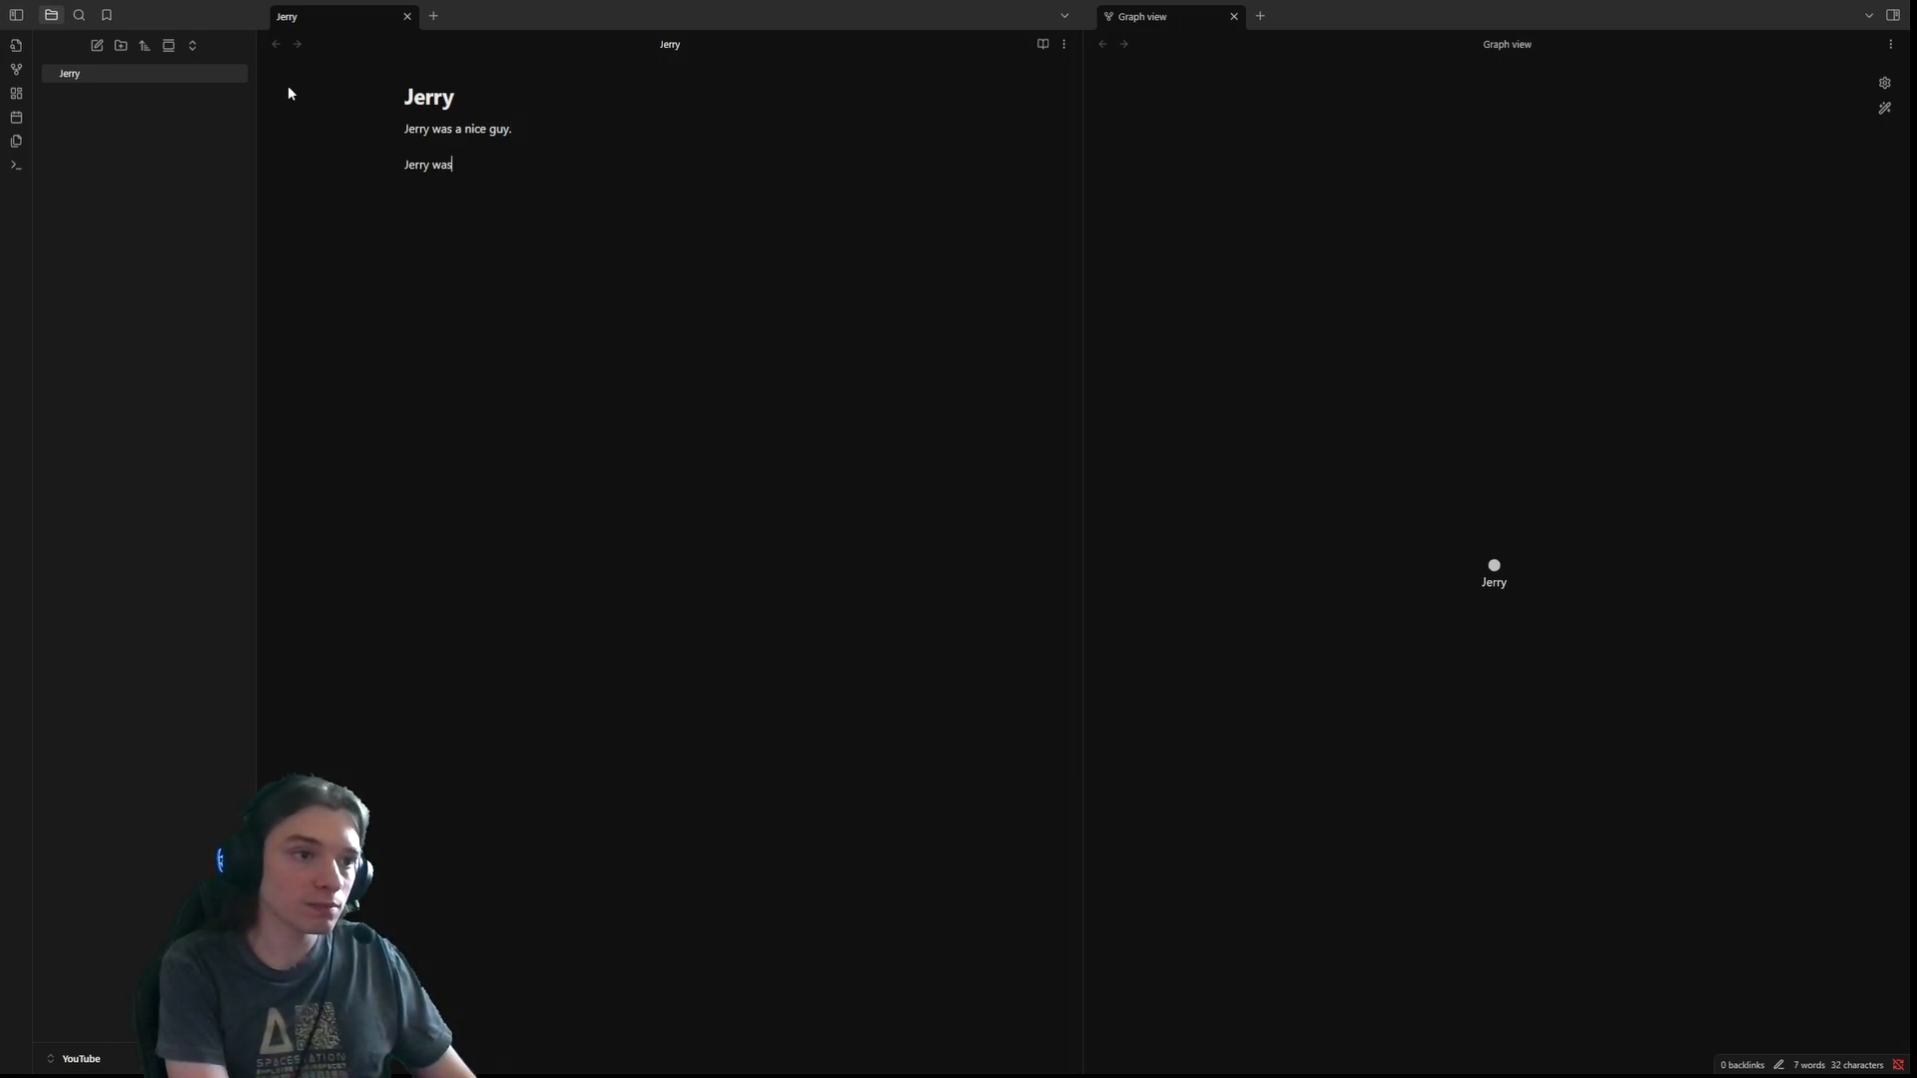
text(in fact)
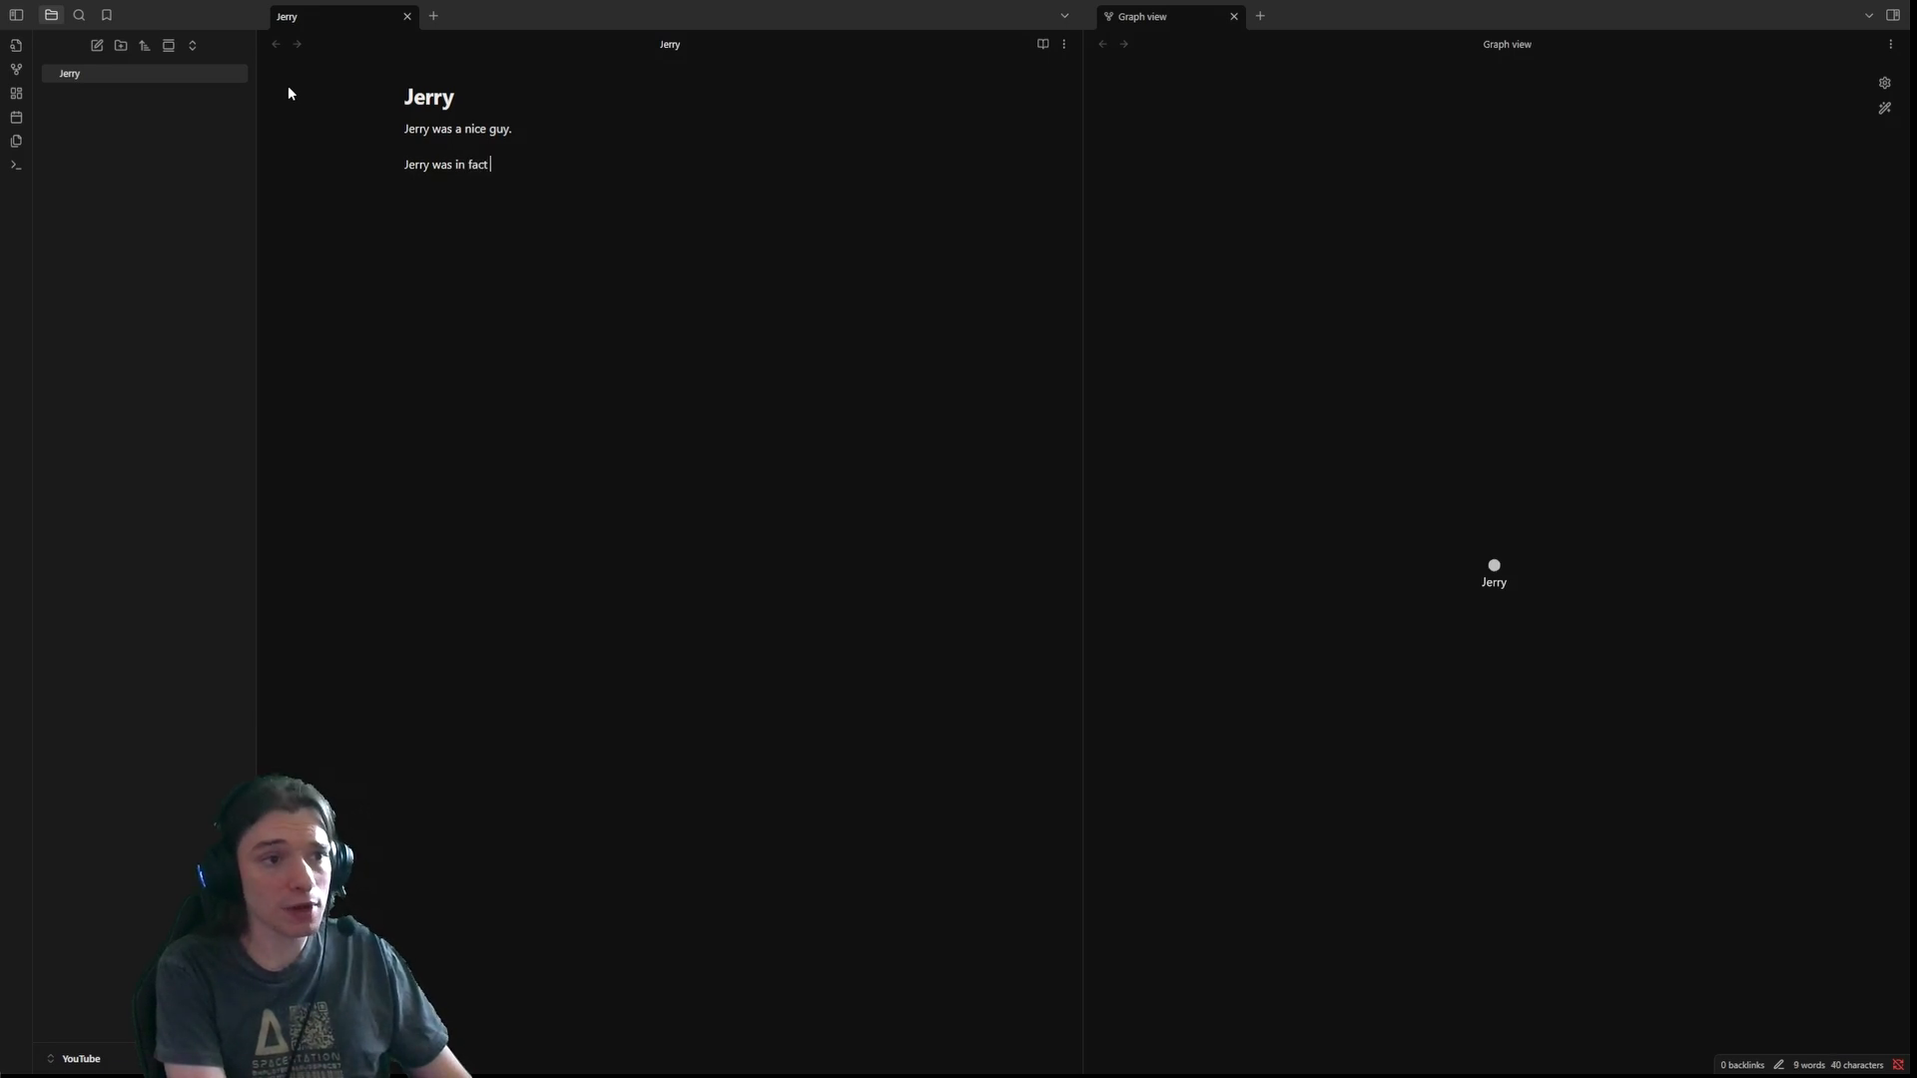
text( a swell guy.)
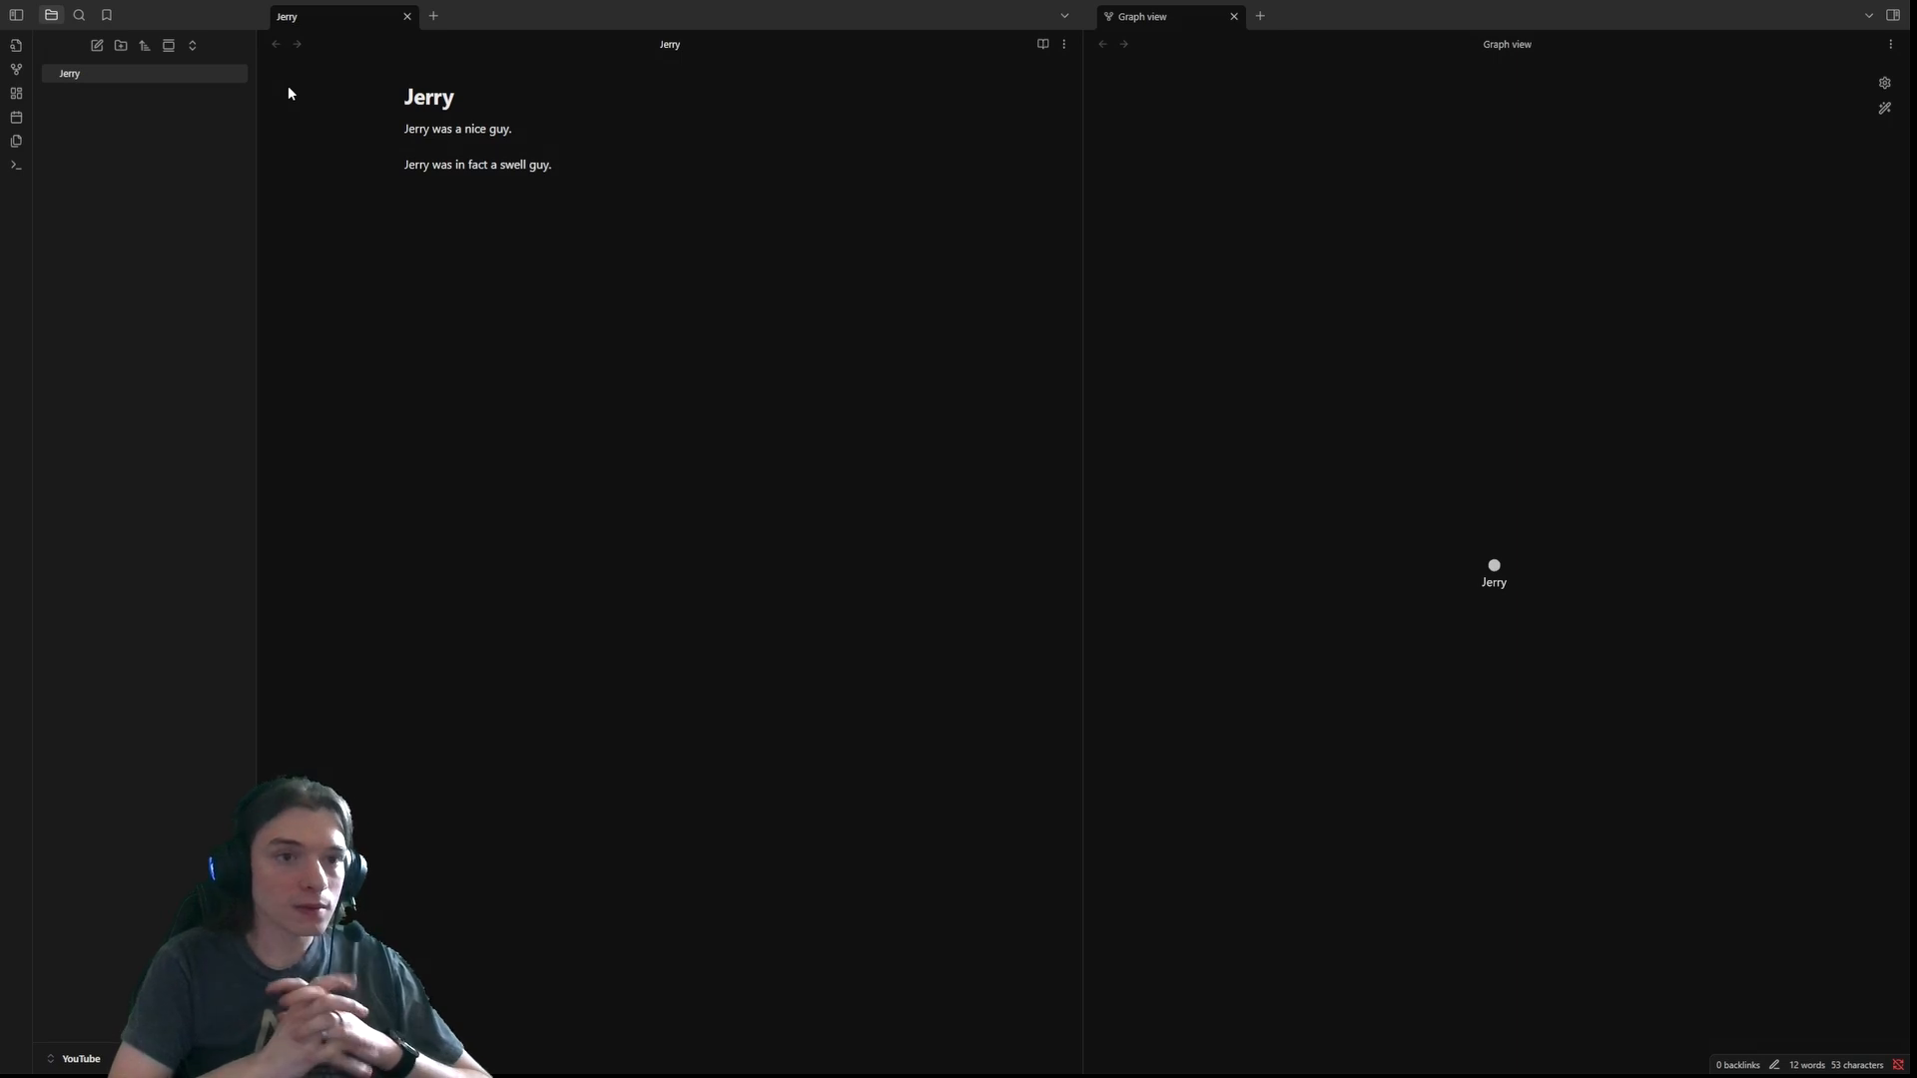
- Add two more blank lines between the two sentences and check their spacing in reading view
click(546, 143)
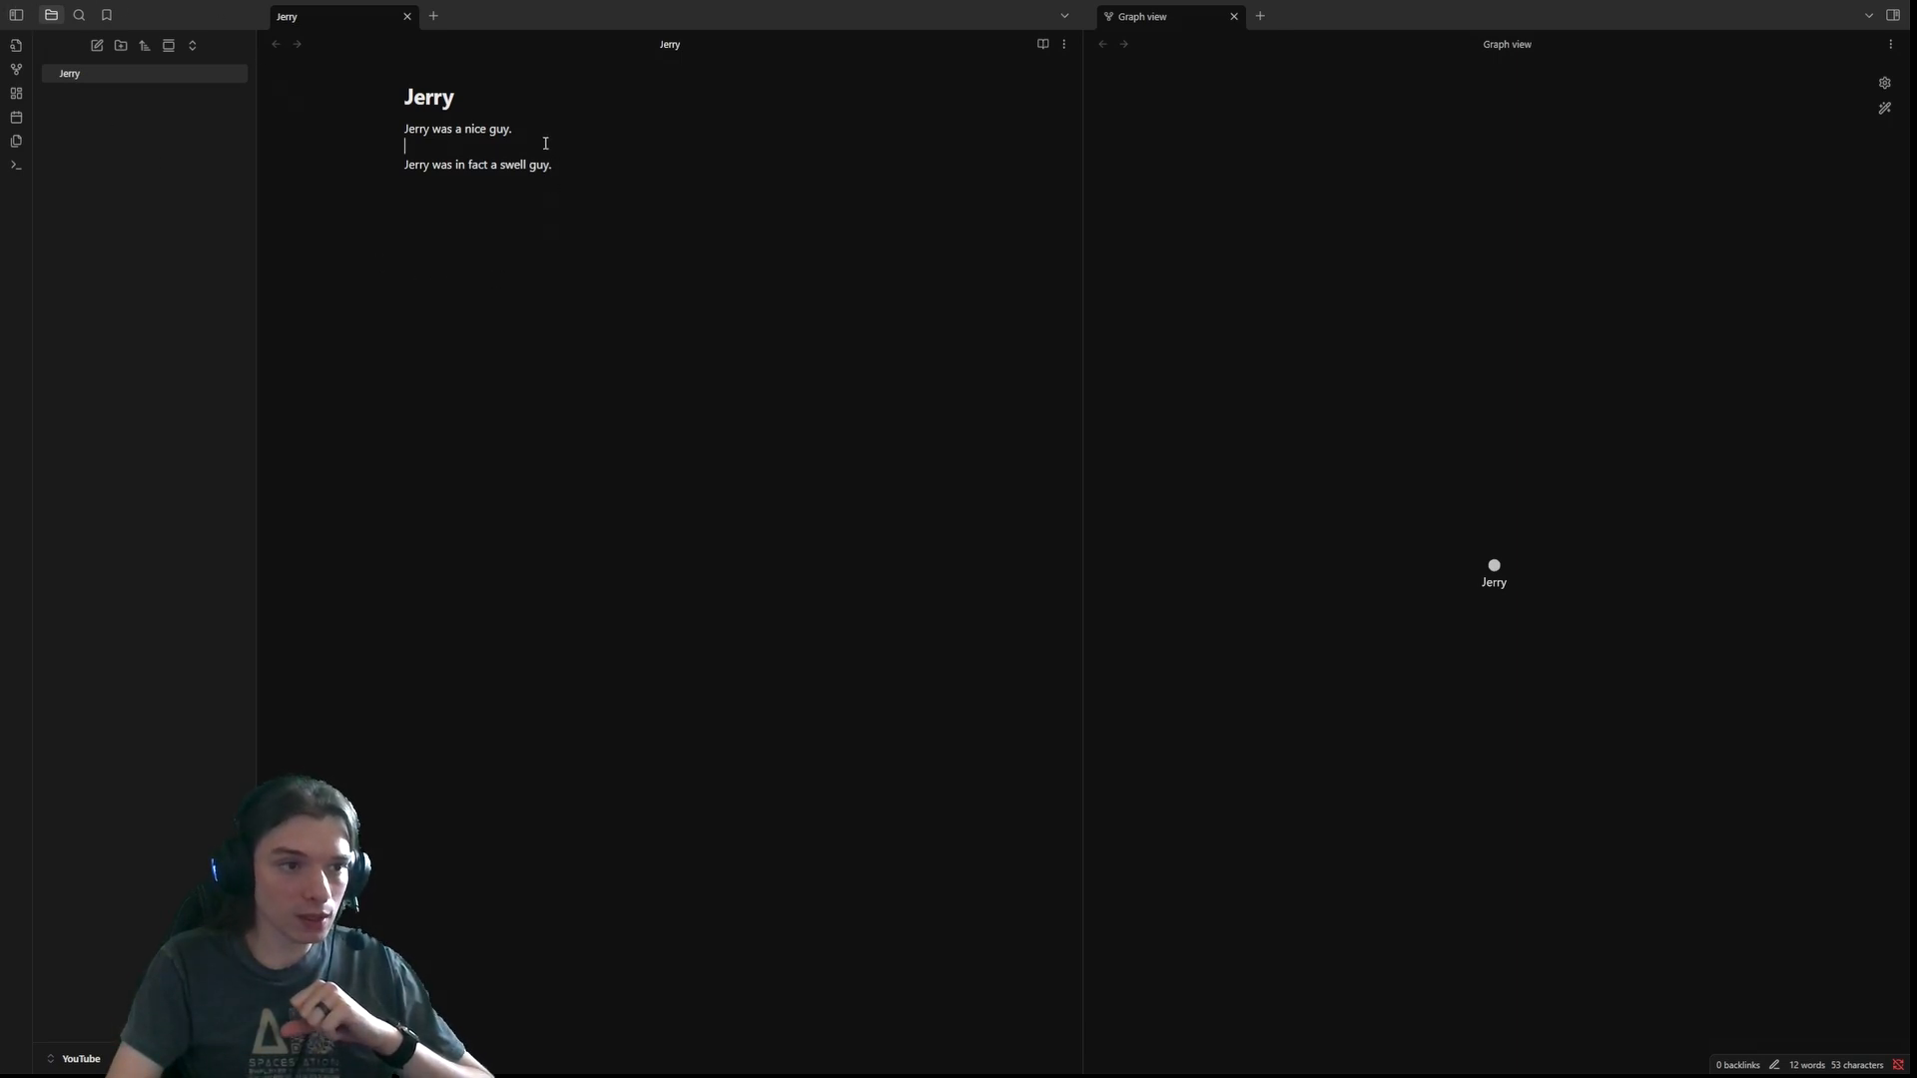
key(Return)
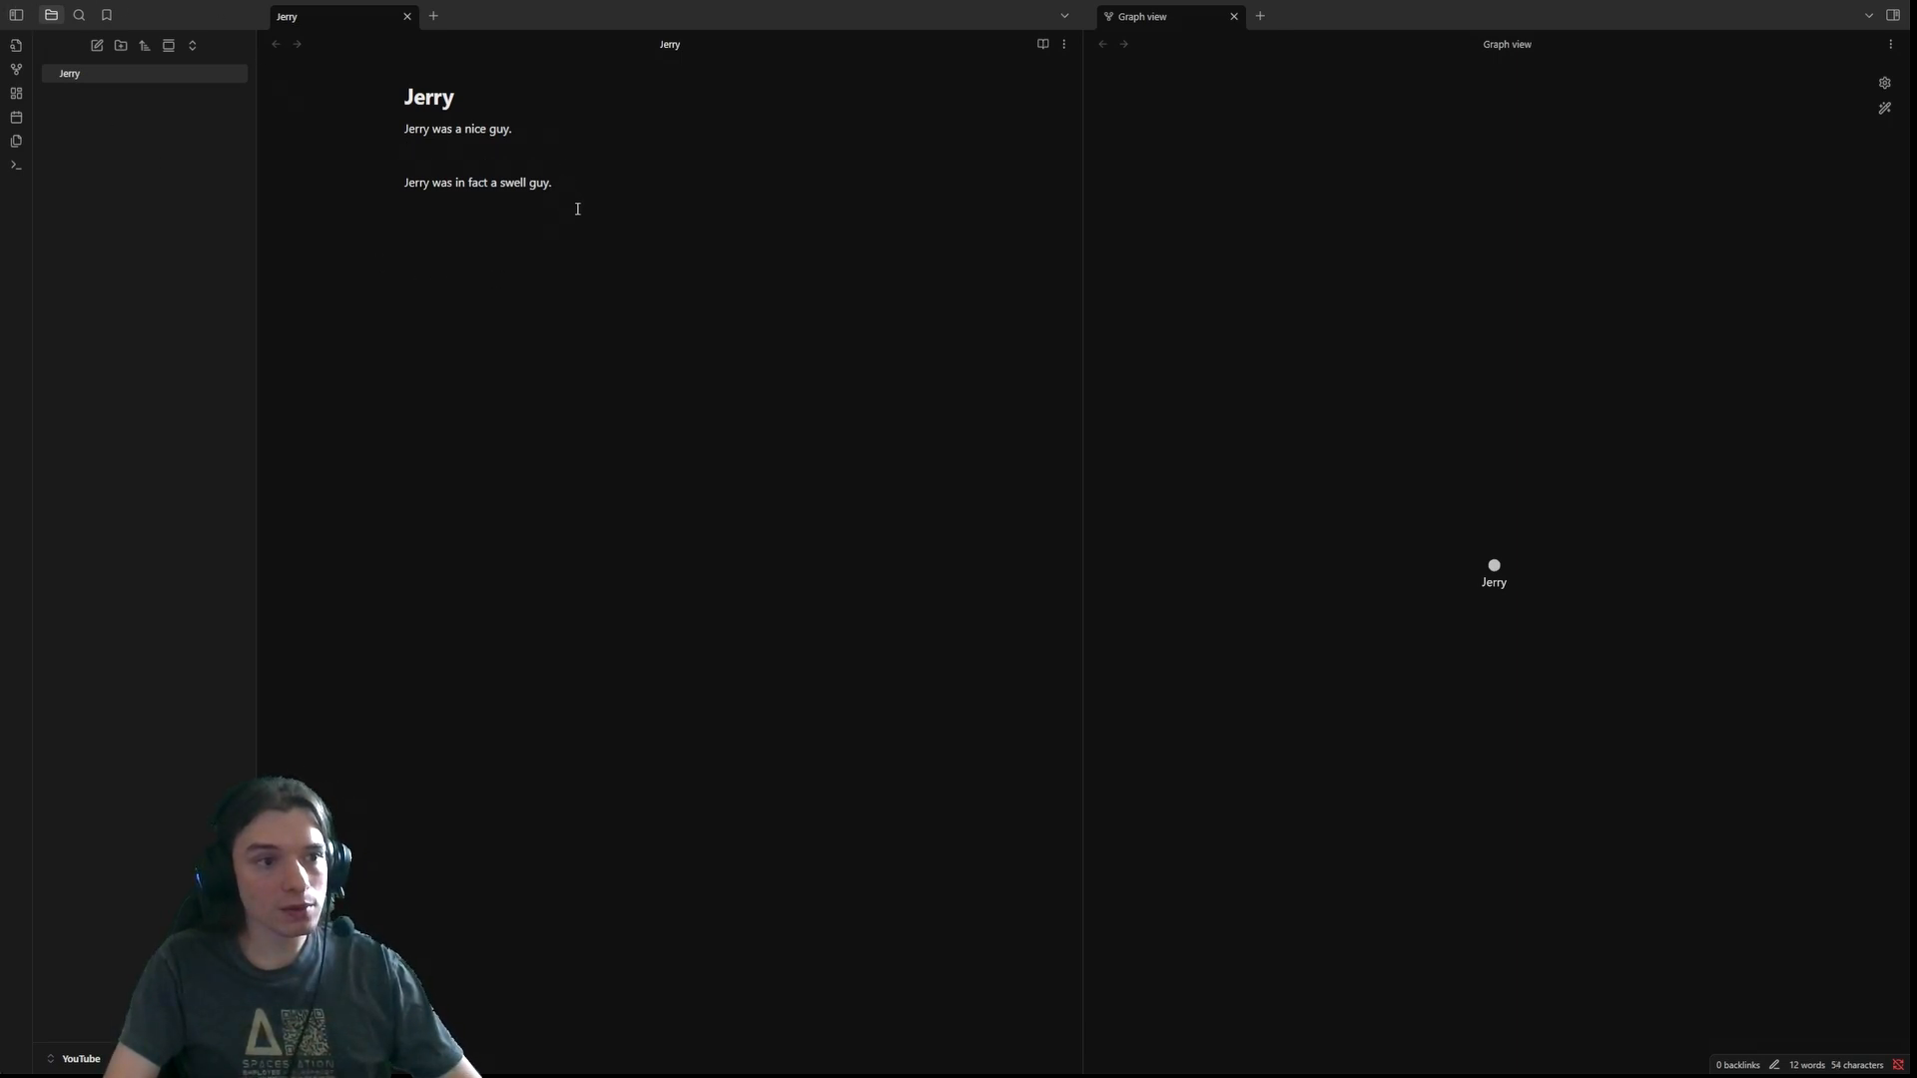
key(Return)
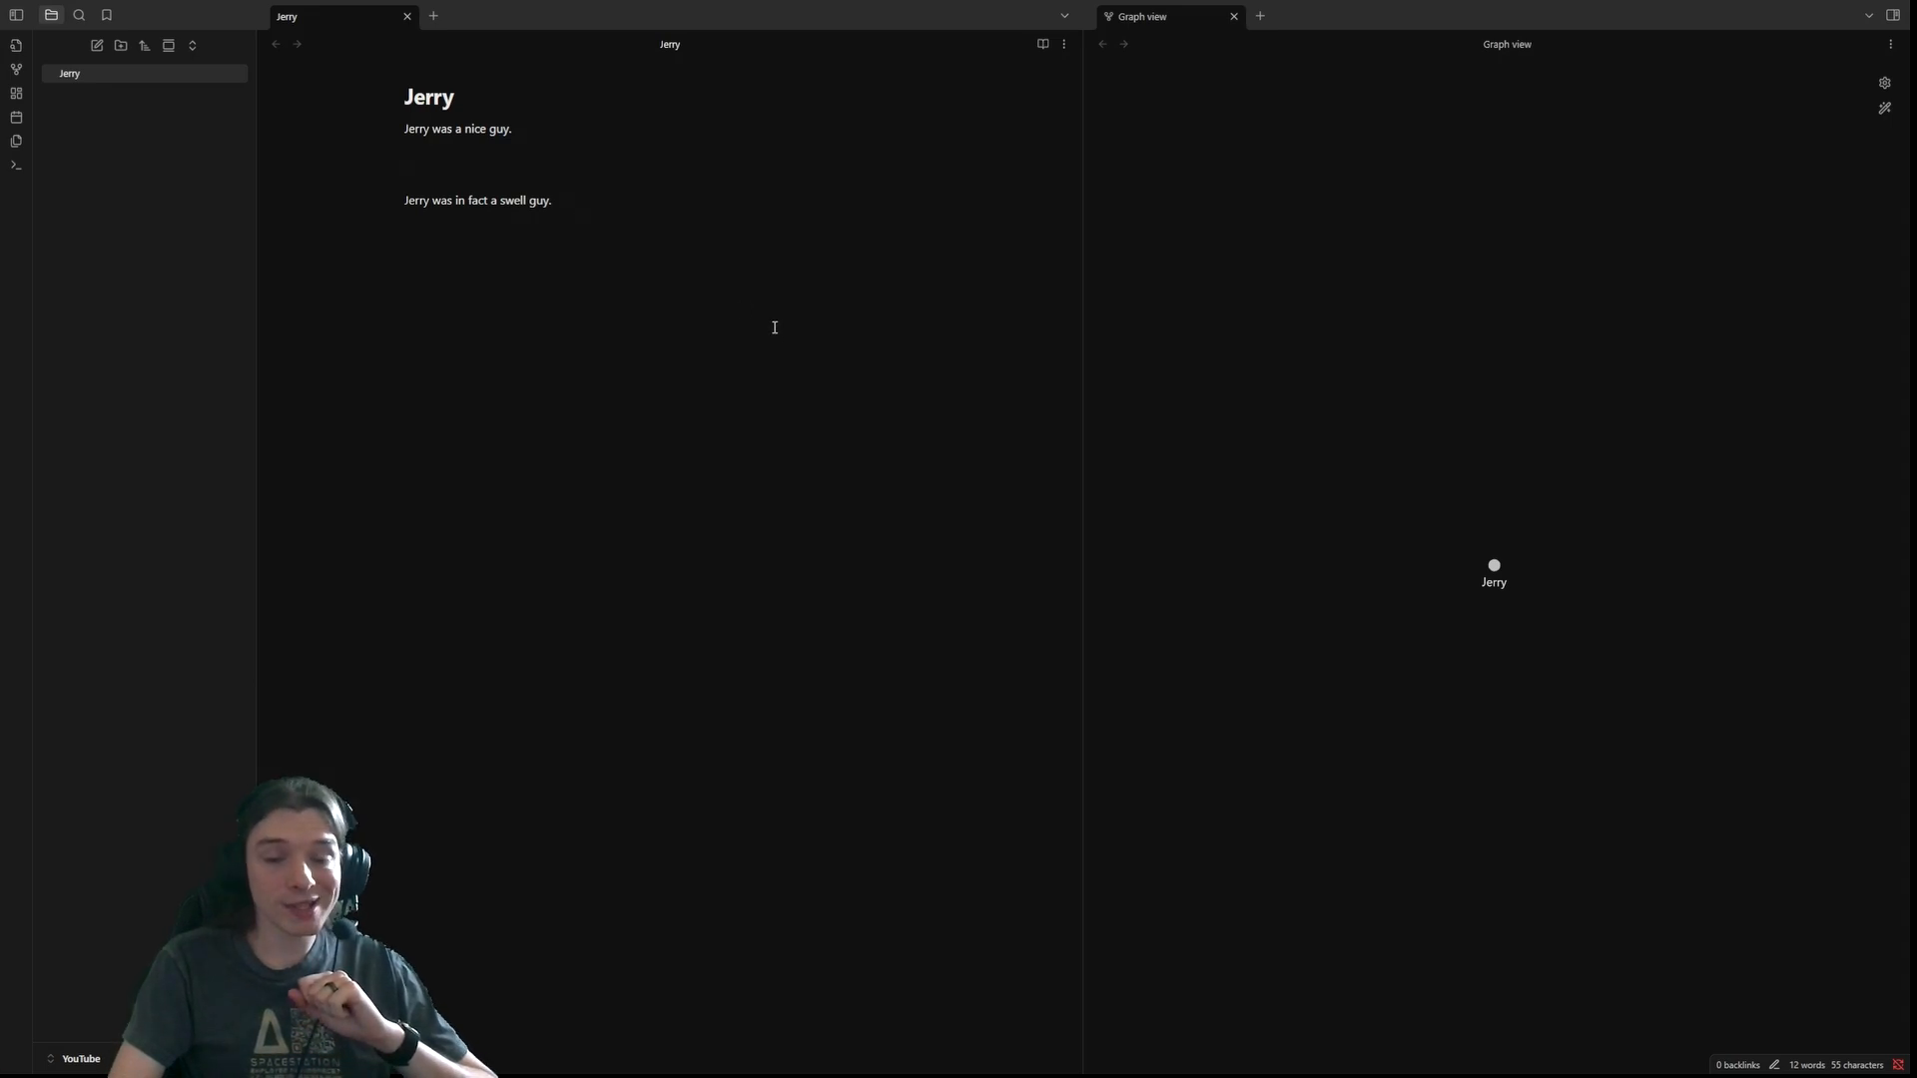
click(1042, 45)
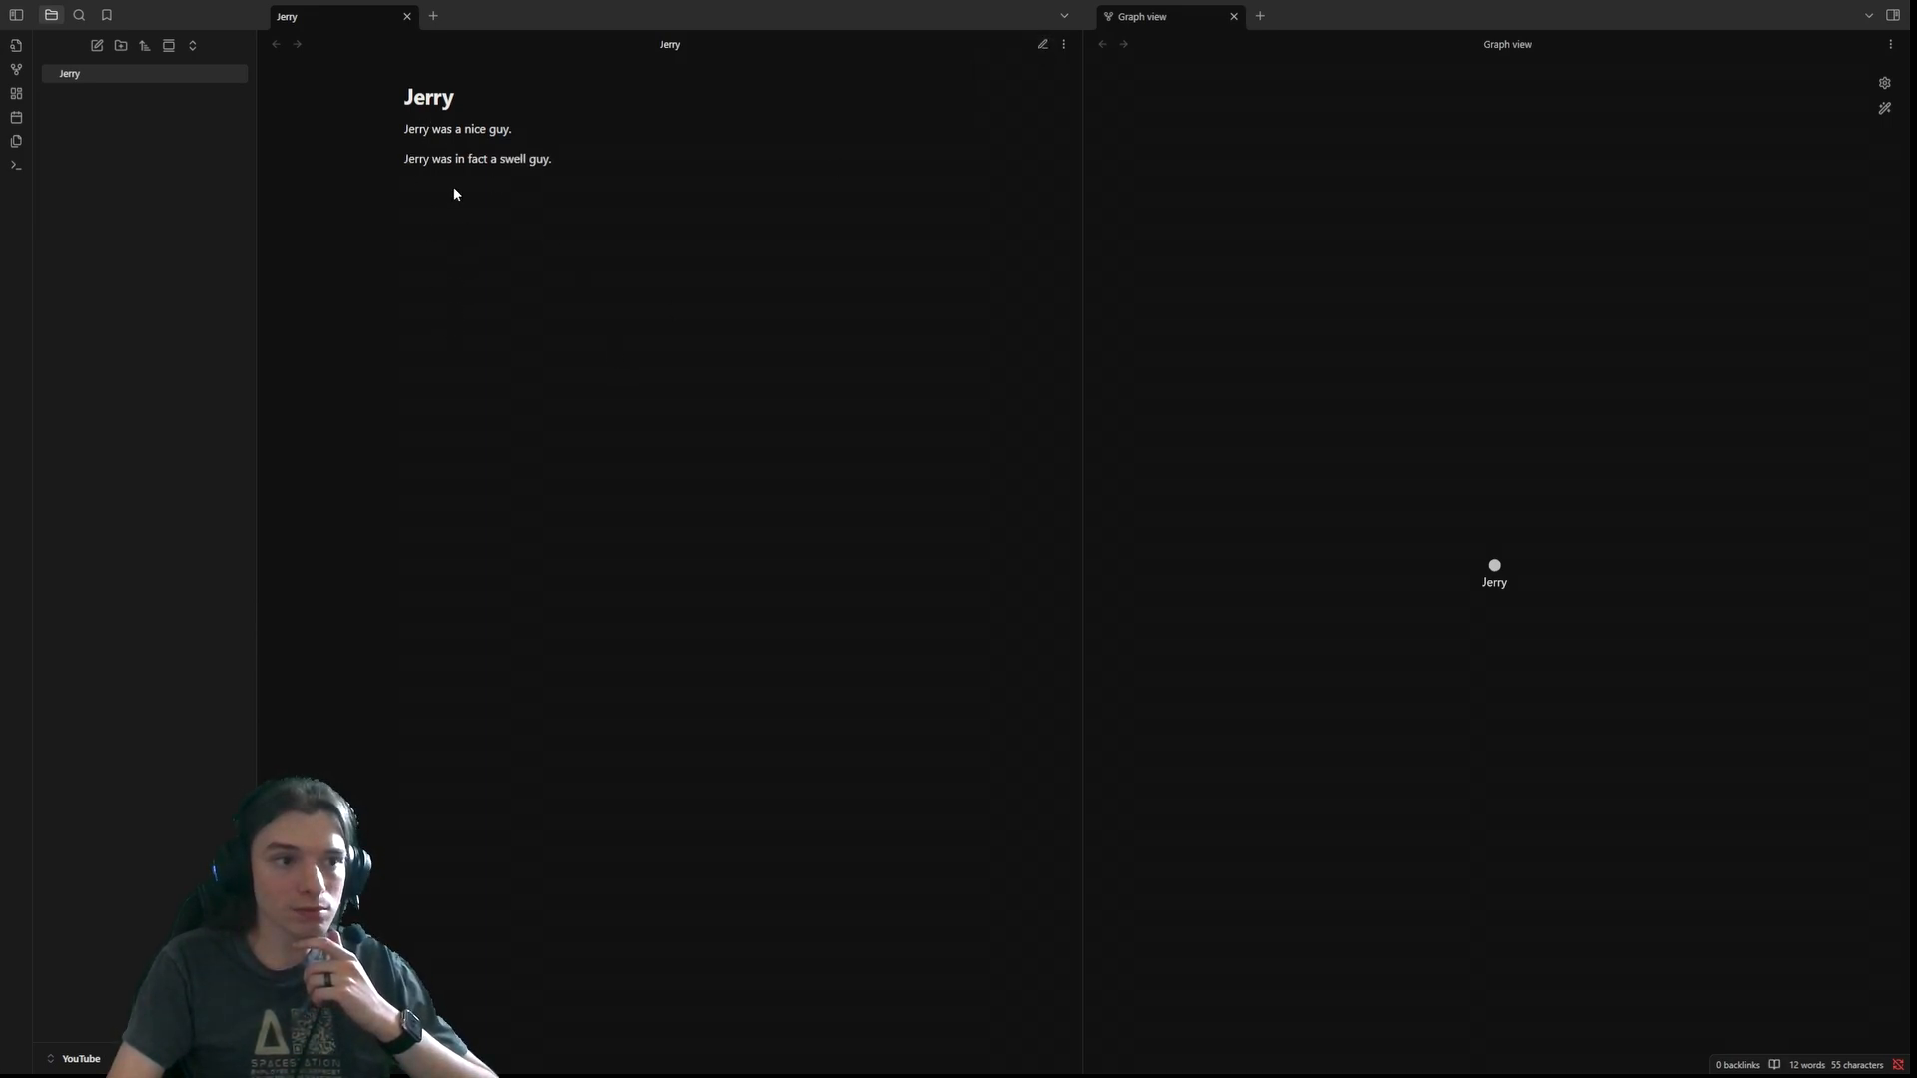
- Return to editing, remove the two extra blank lines between the sentences, and check the spacing in reading view
click(1042, 45)
click(475, 163)
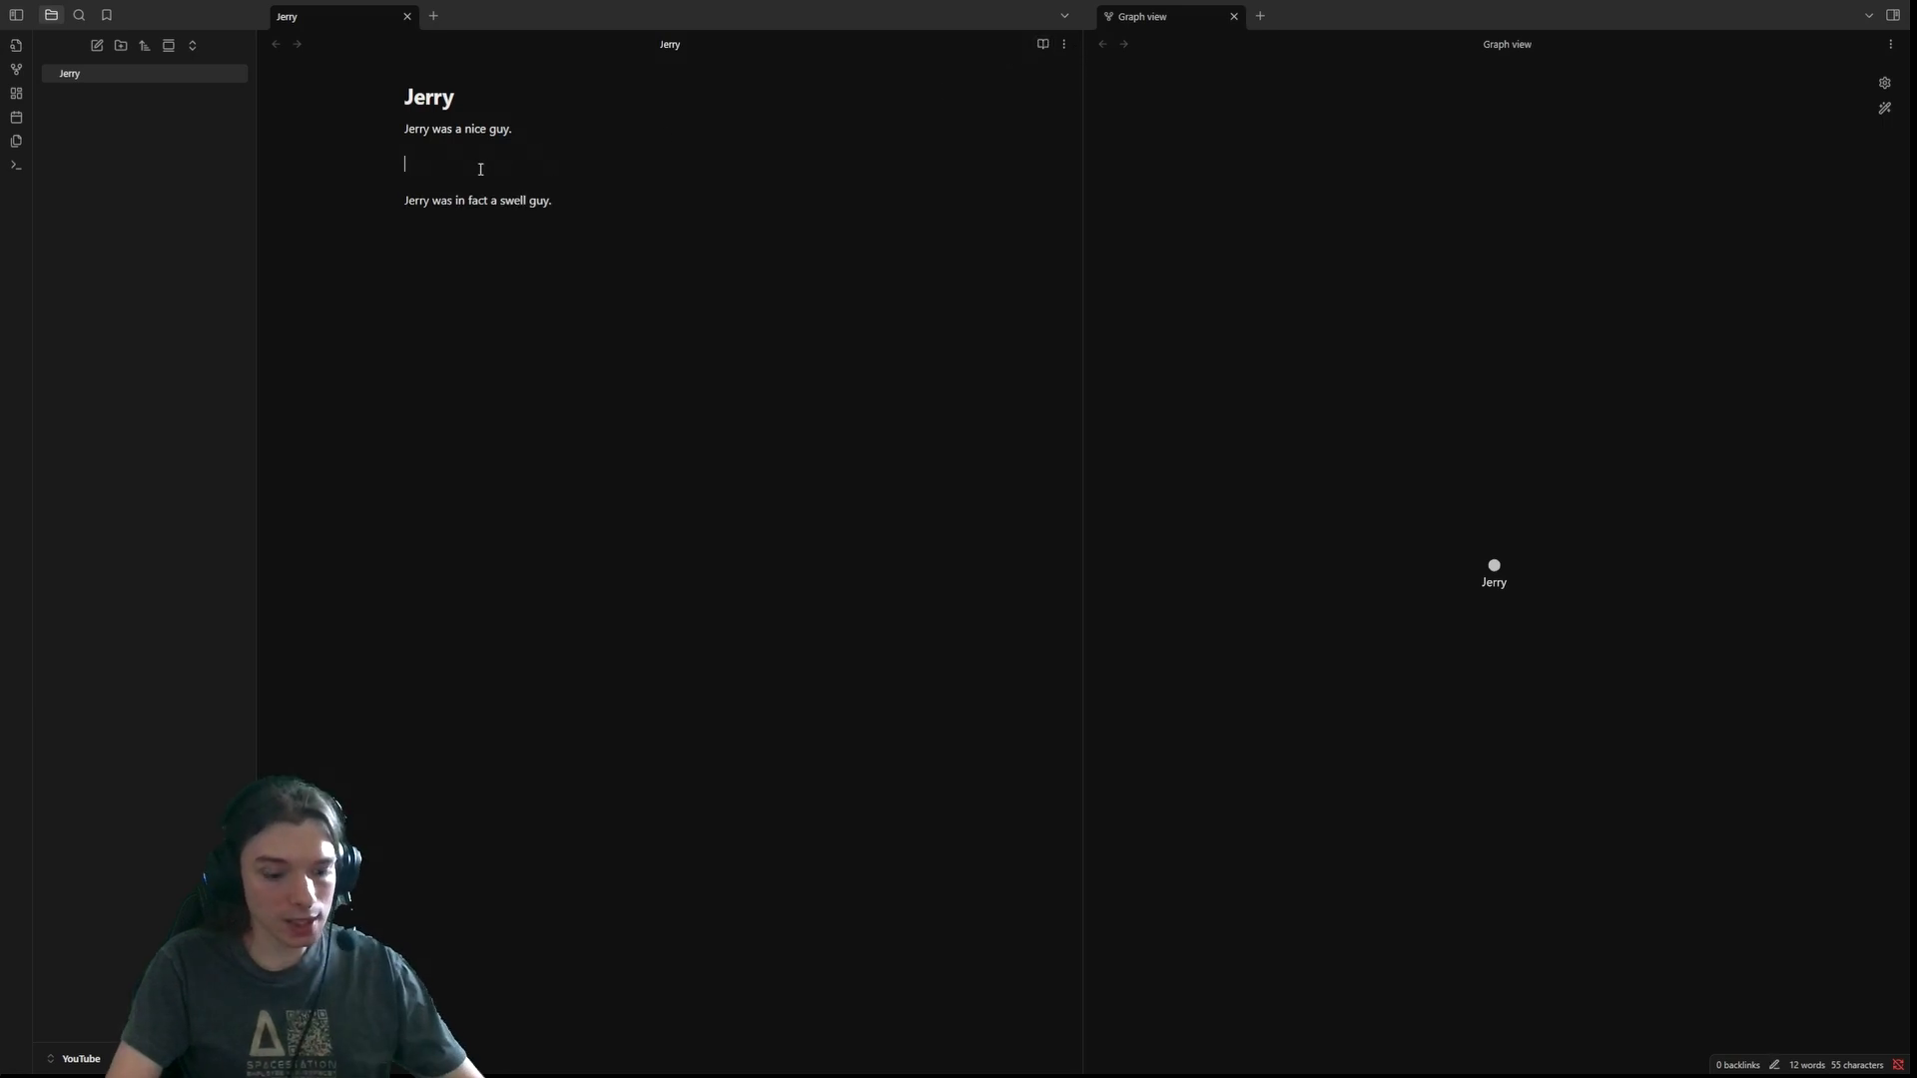
key(BackSpace)
key(BackSpace)
click(1042, 45)
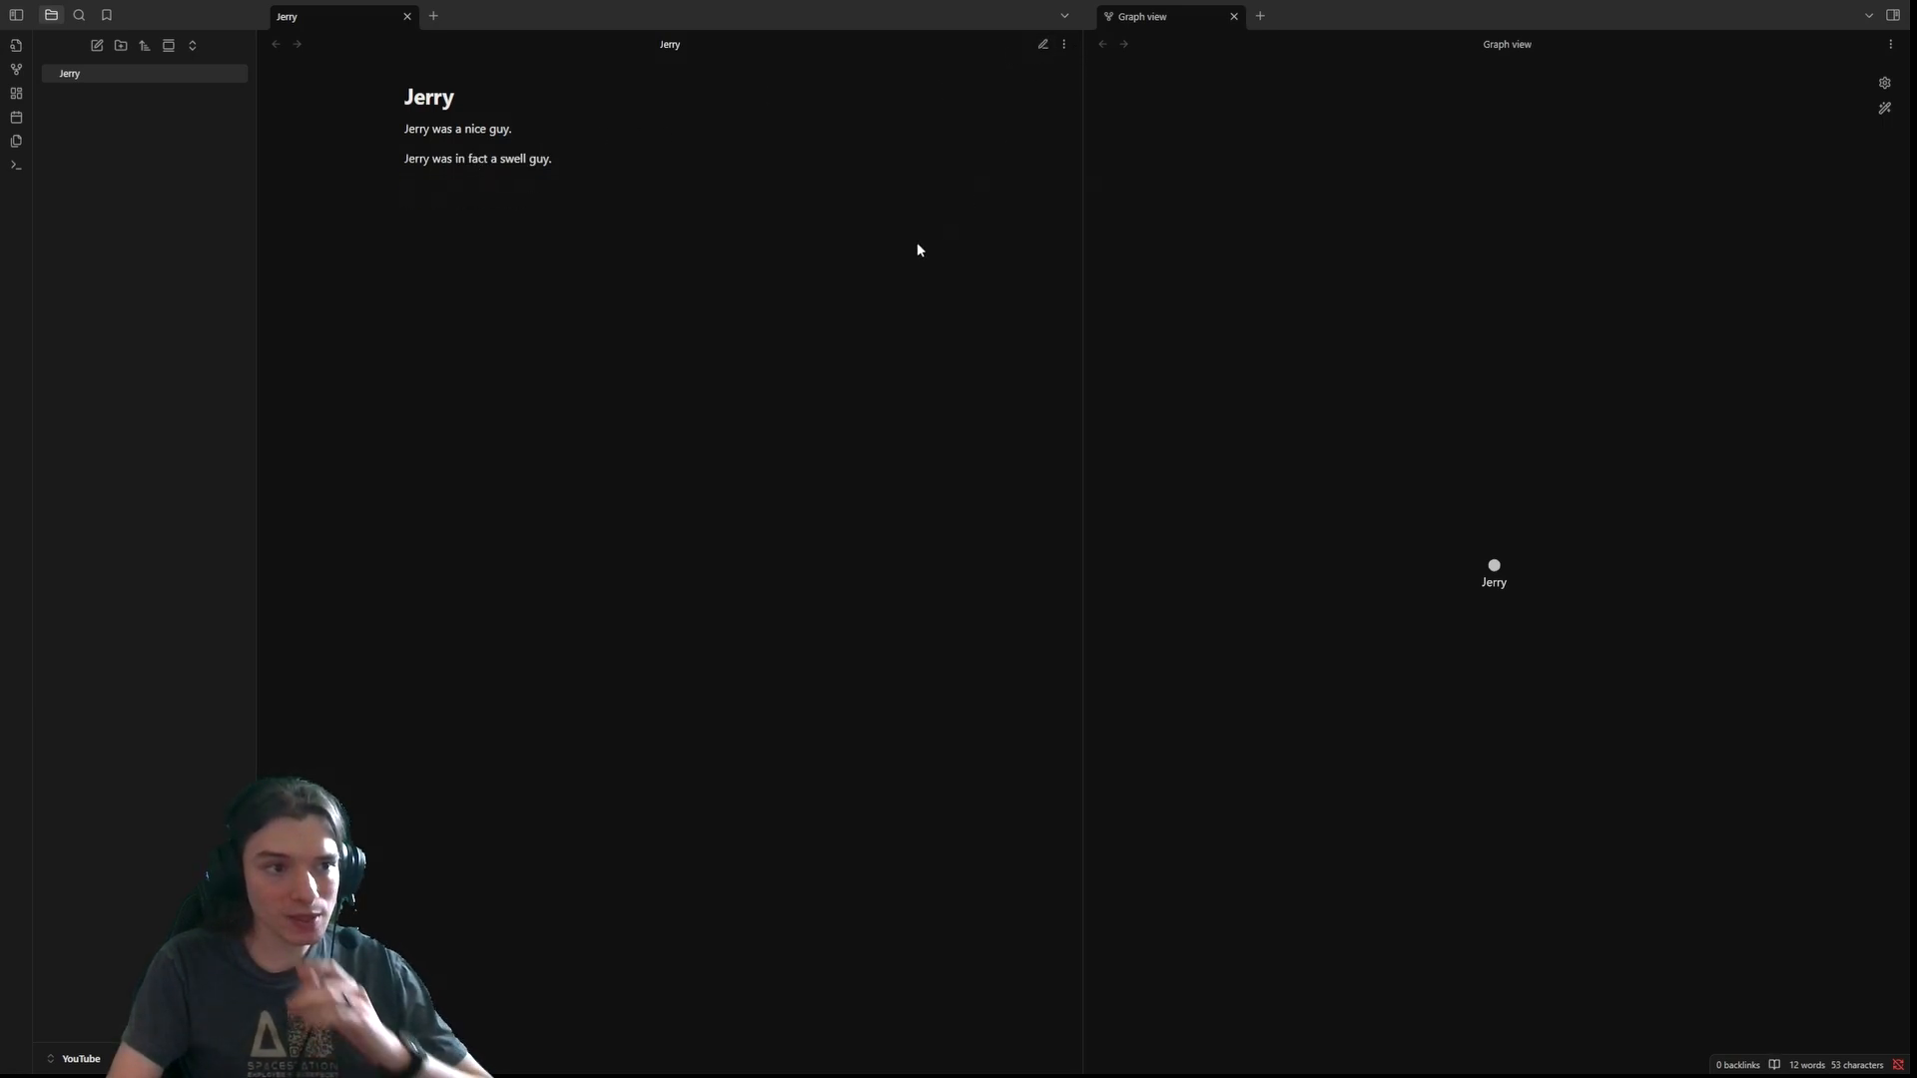
- In editing view, put two <br> tags on separate lines between the two sentences, replacing the blank line
click(1042, 45)
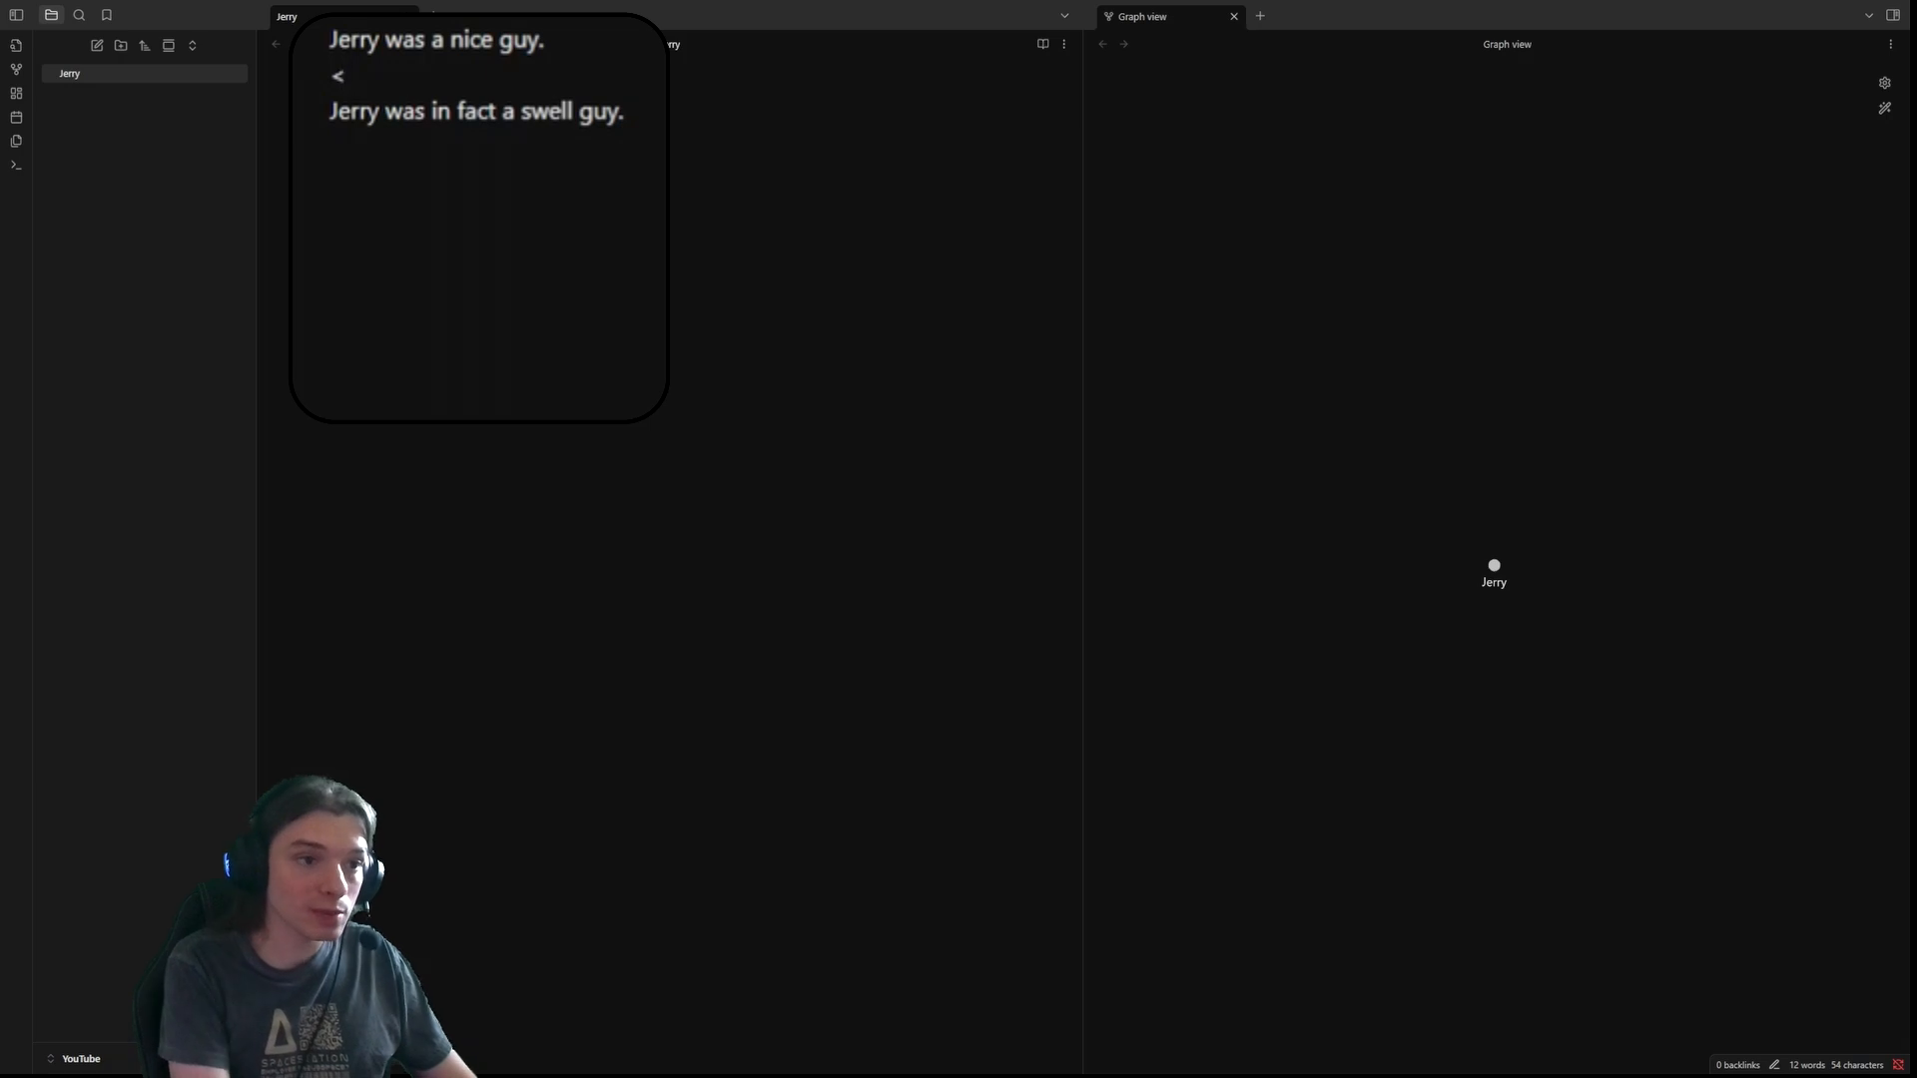
text(br>)
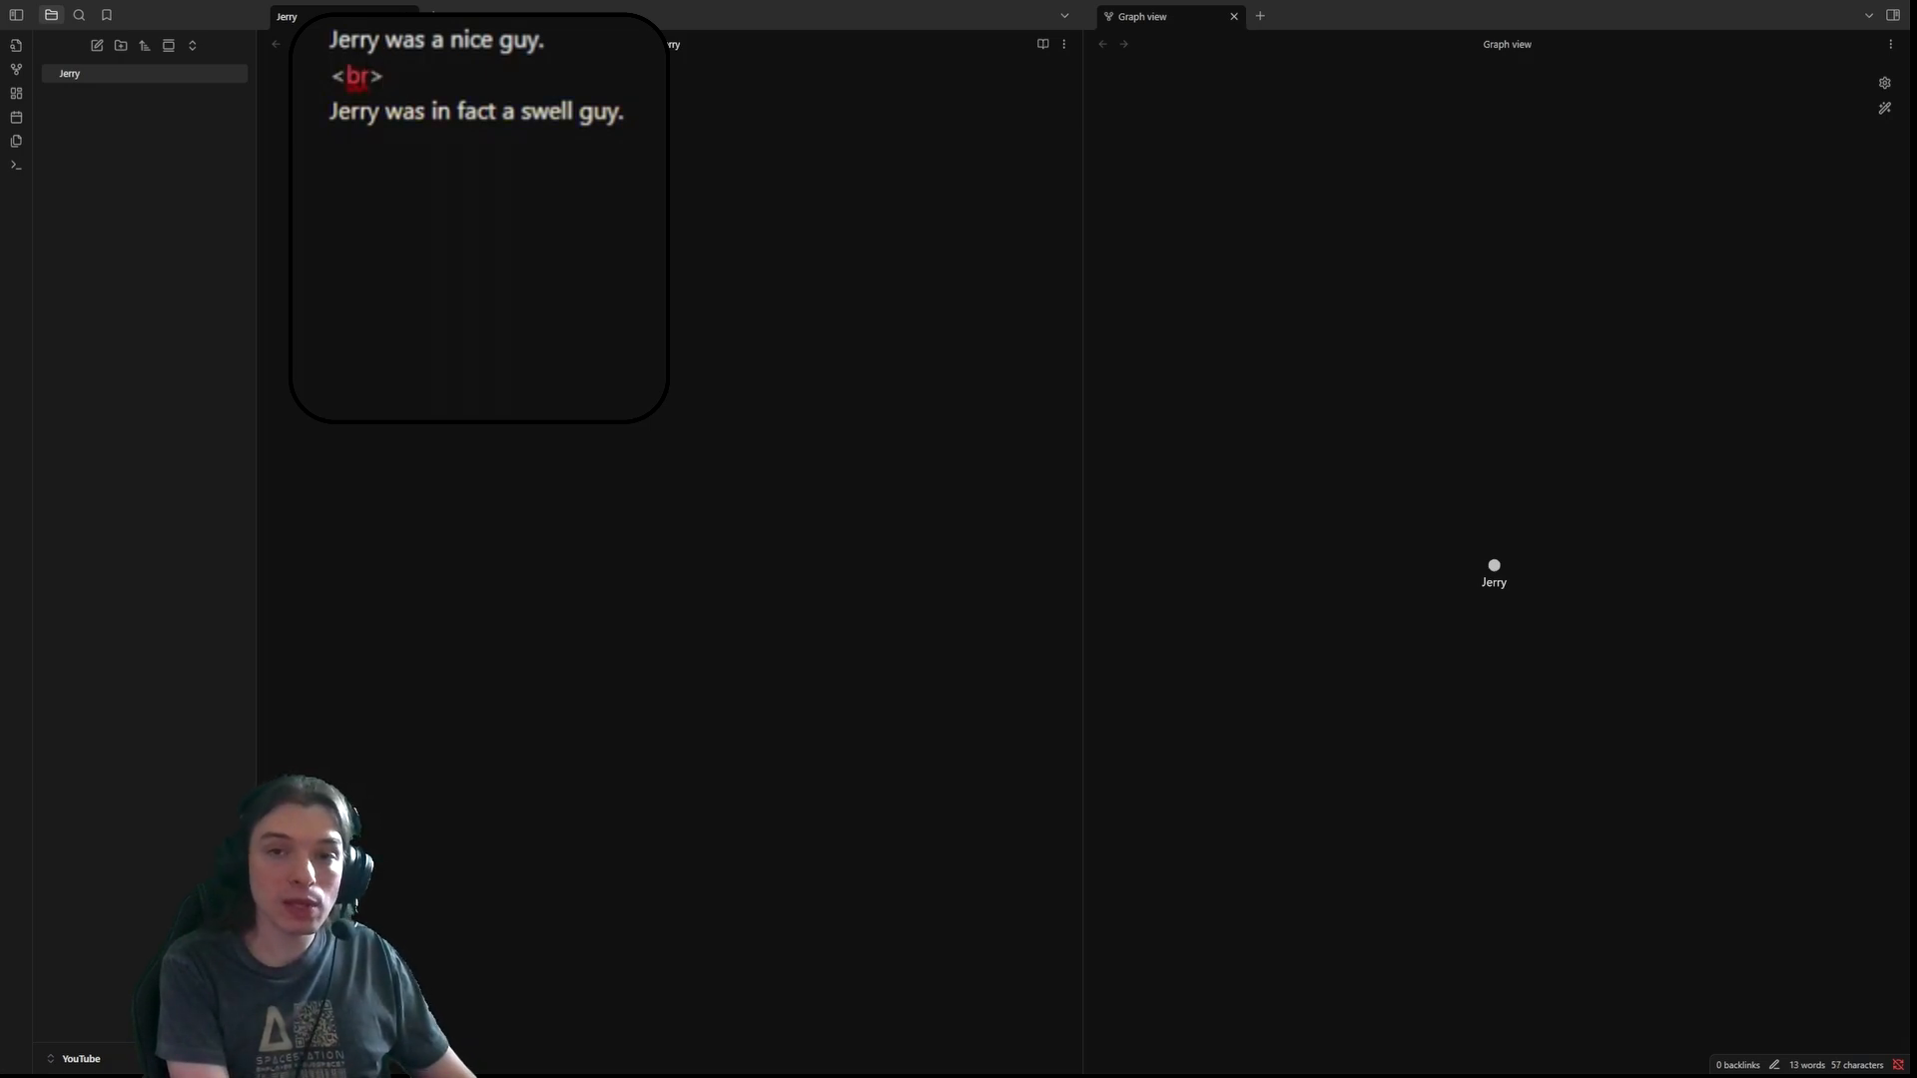
key(Return)
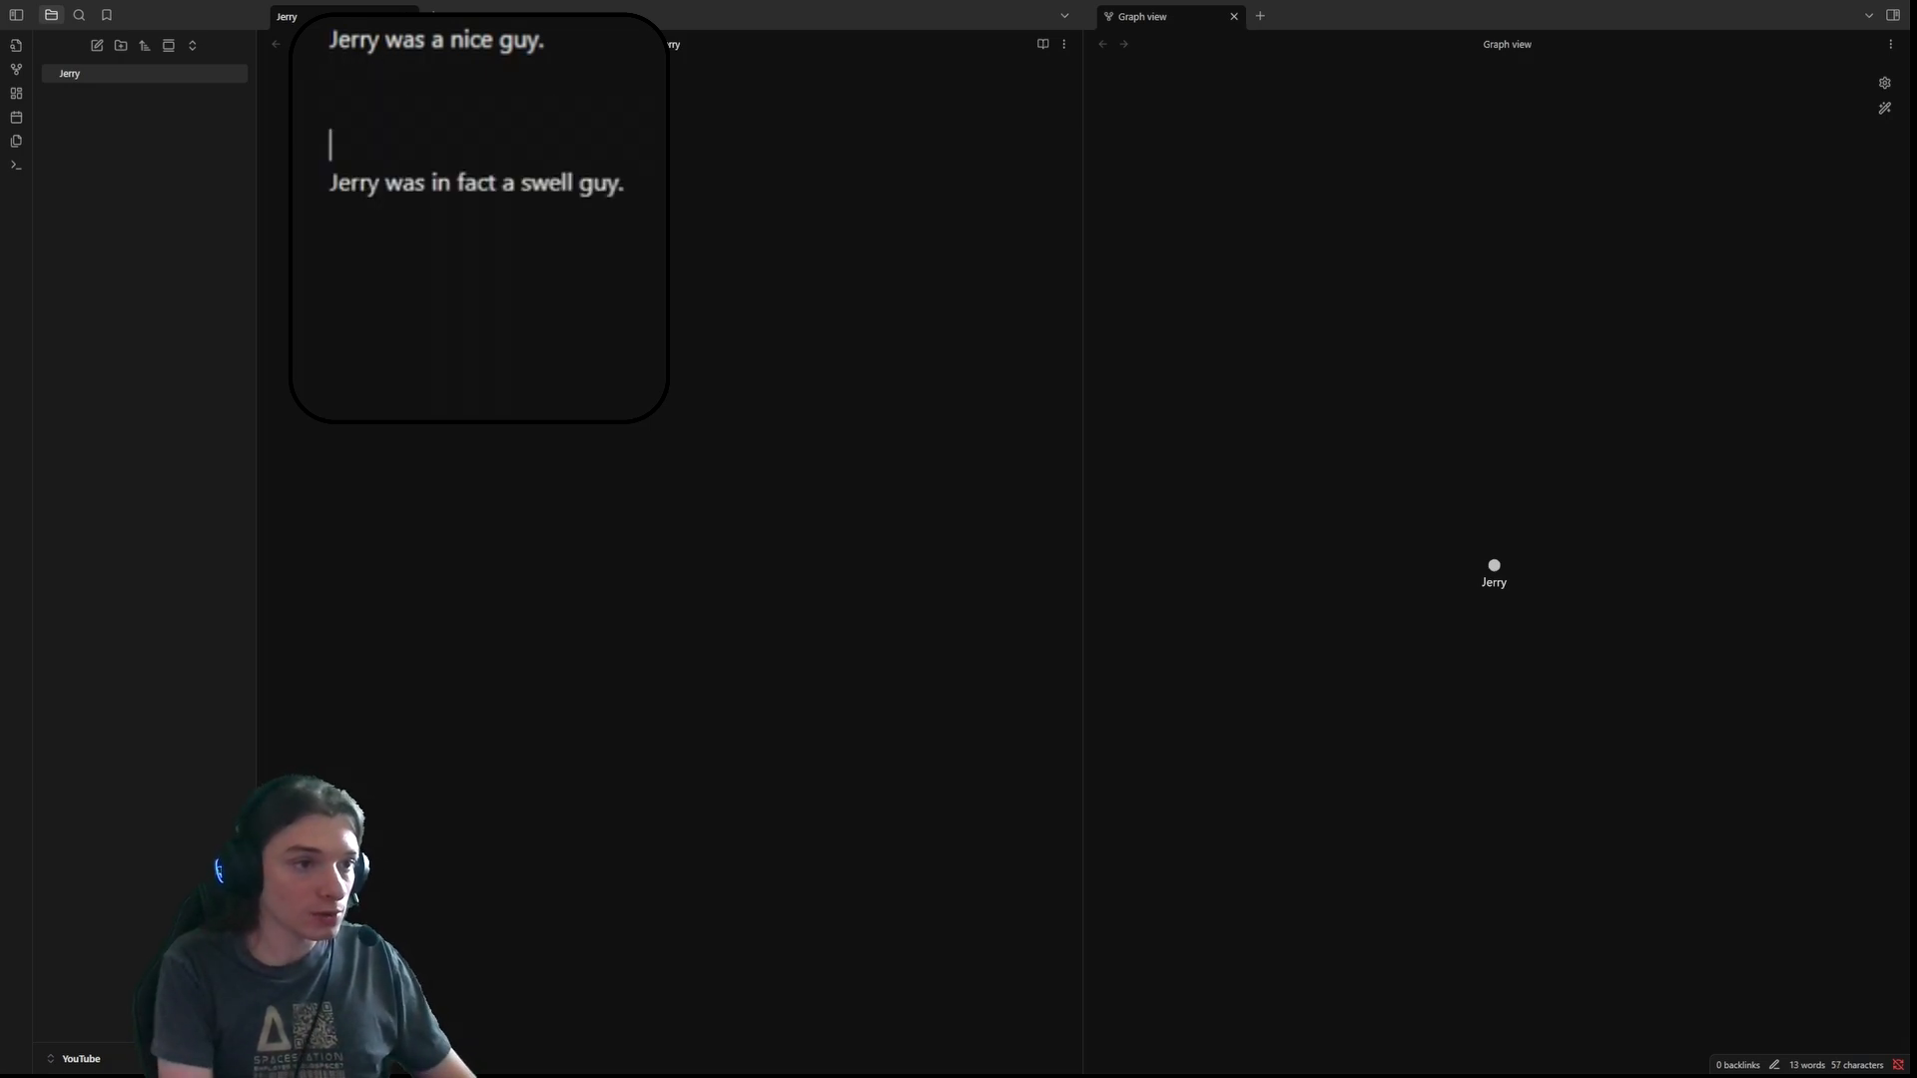
text(<br>)
click(623, 181)
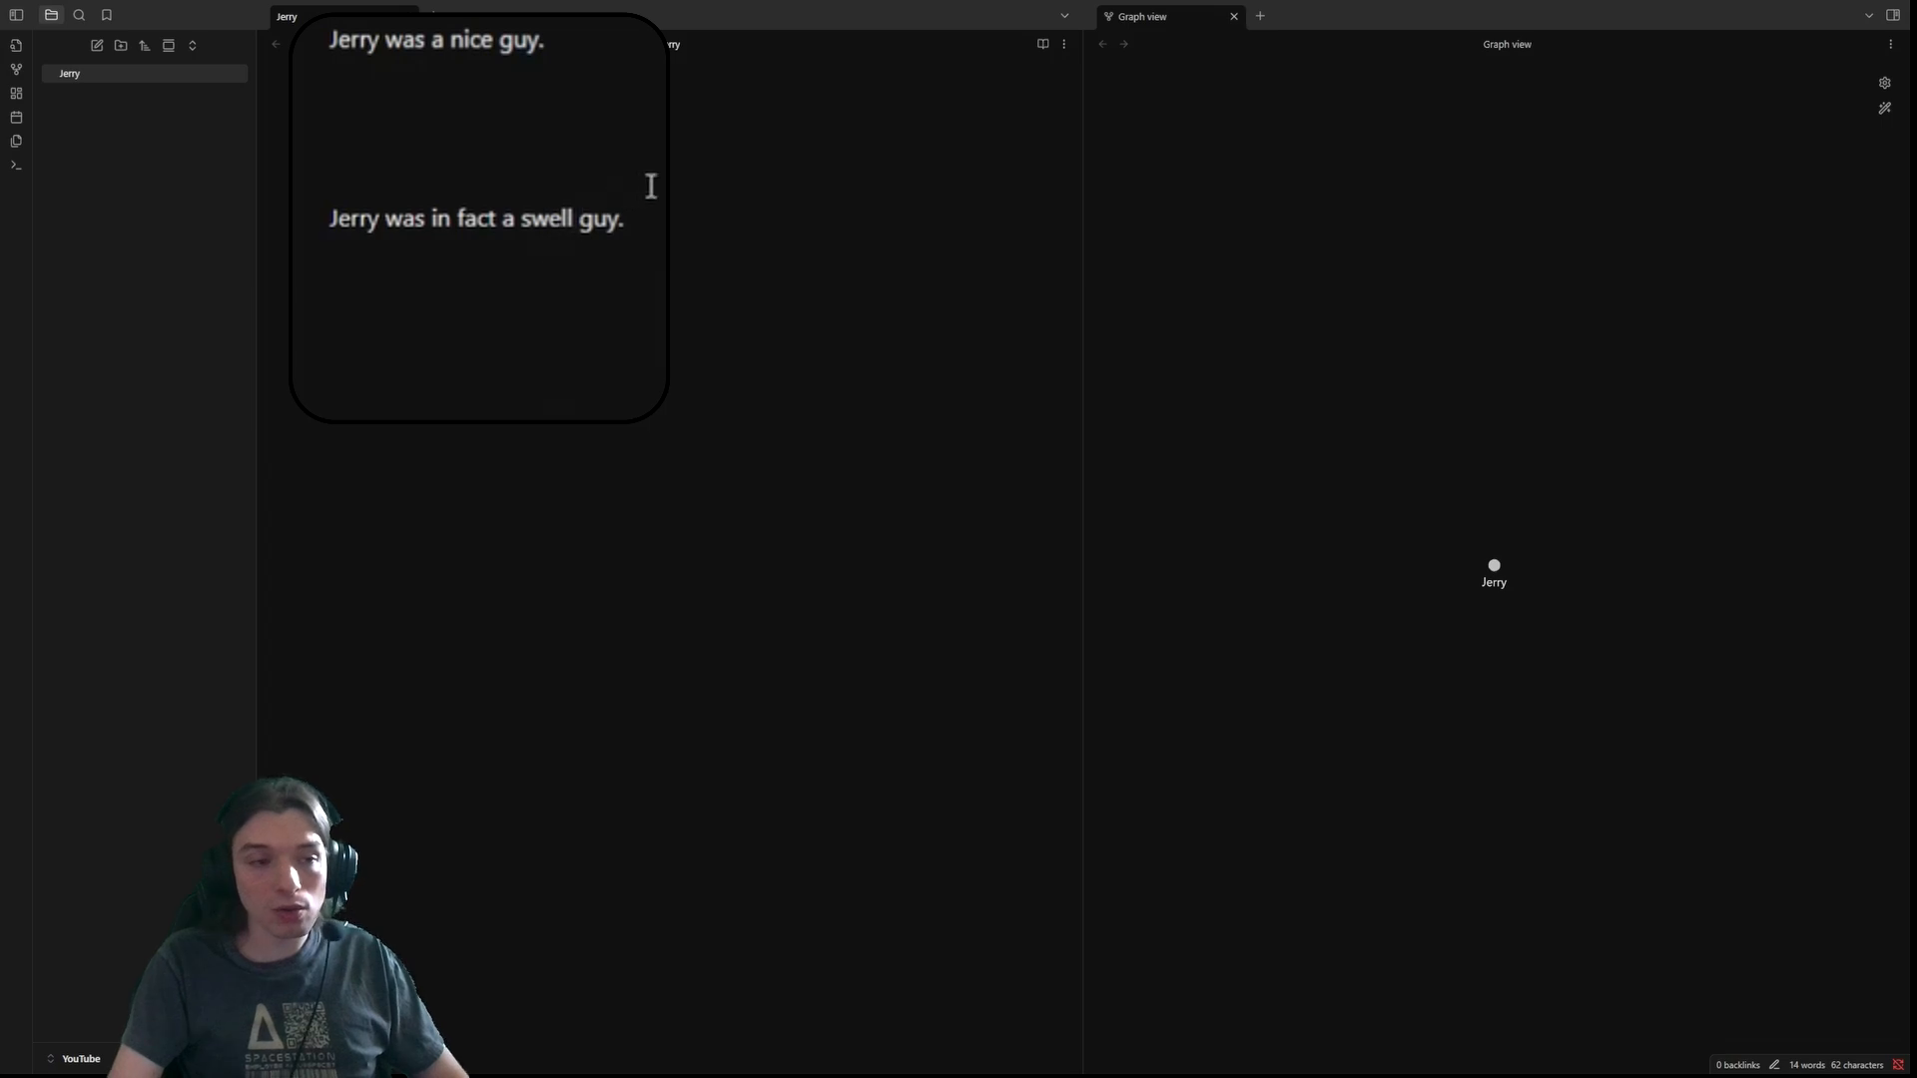
- Move the text cursor up through the two <br> lines to examine how live preview handles the tags
key(Up)
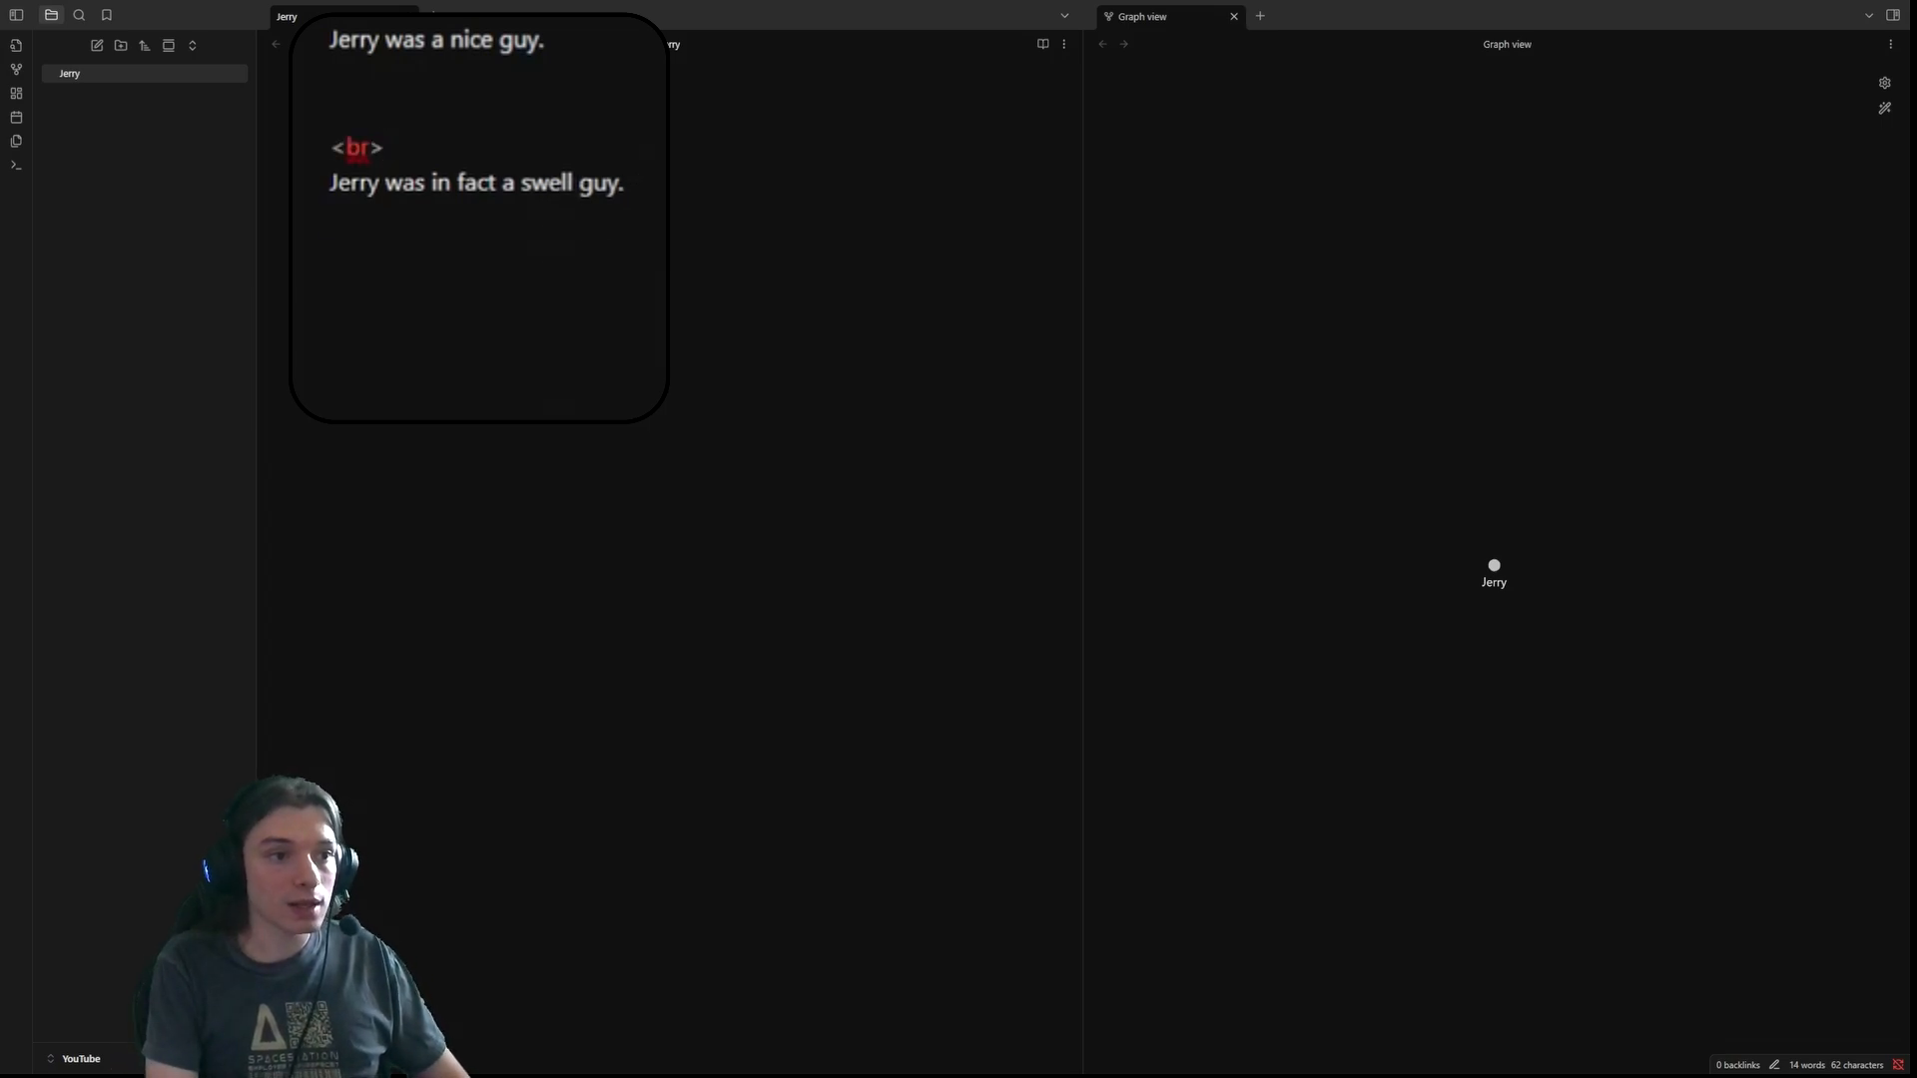
key(Left)
key(Left)
key(Left)
key(Up)
key(Up)
key(Up)
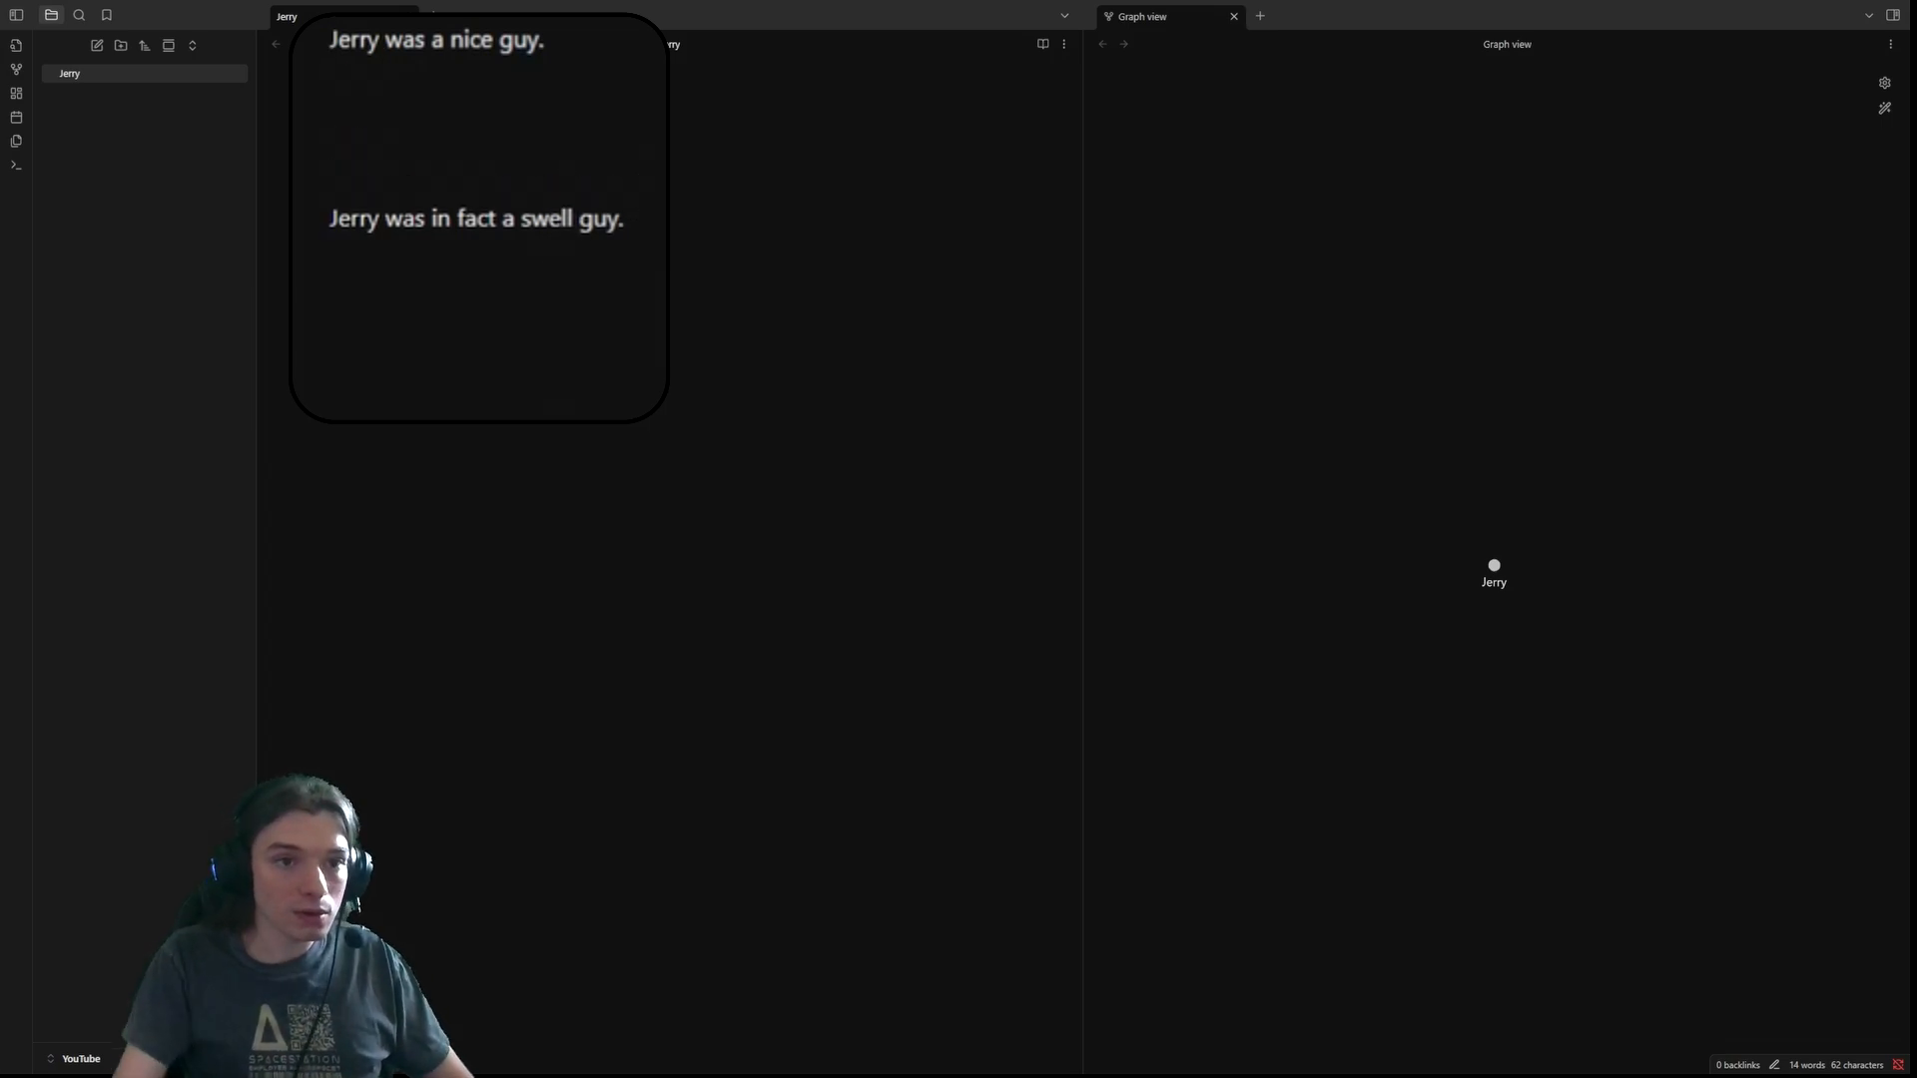
- Inspect the <br> tags in source mode, then turn it off and check the sentence spacing in reading view
click(1064, 44)
click(1032, 108)
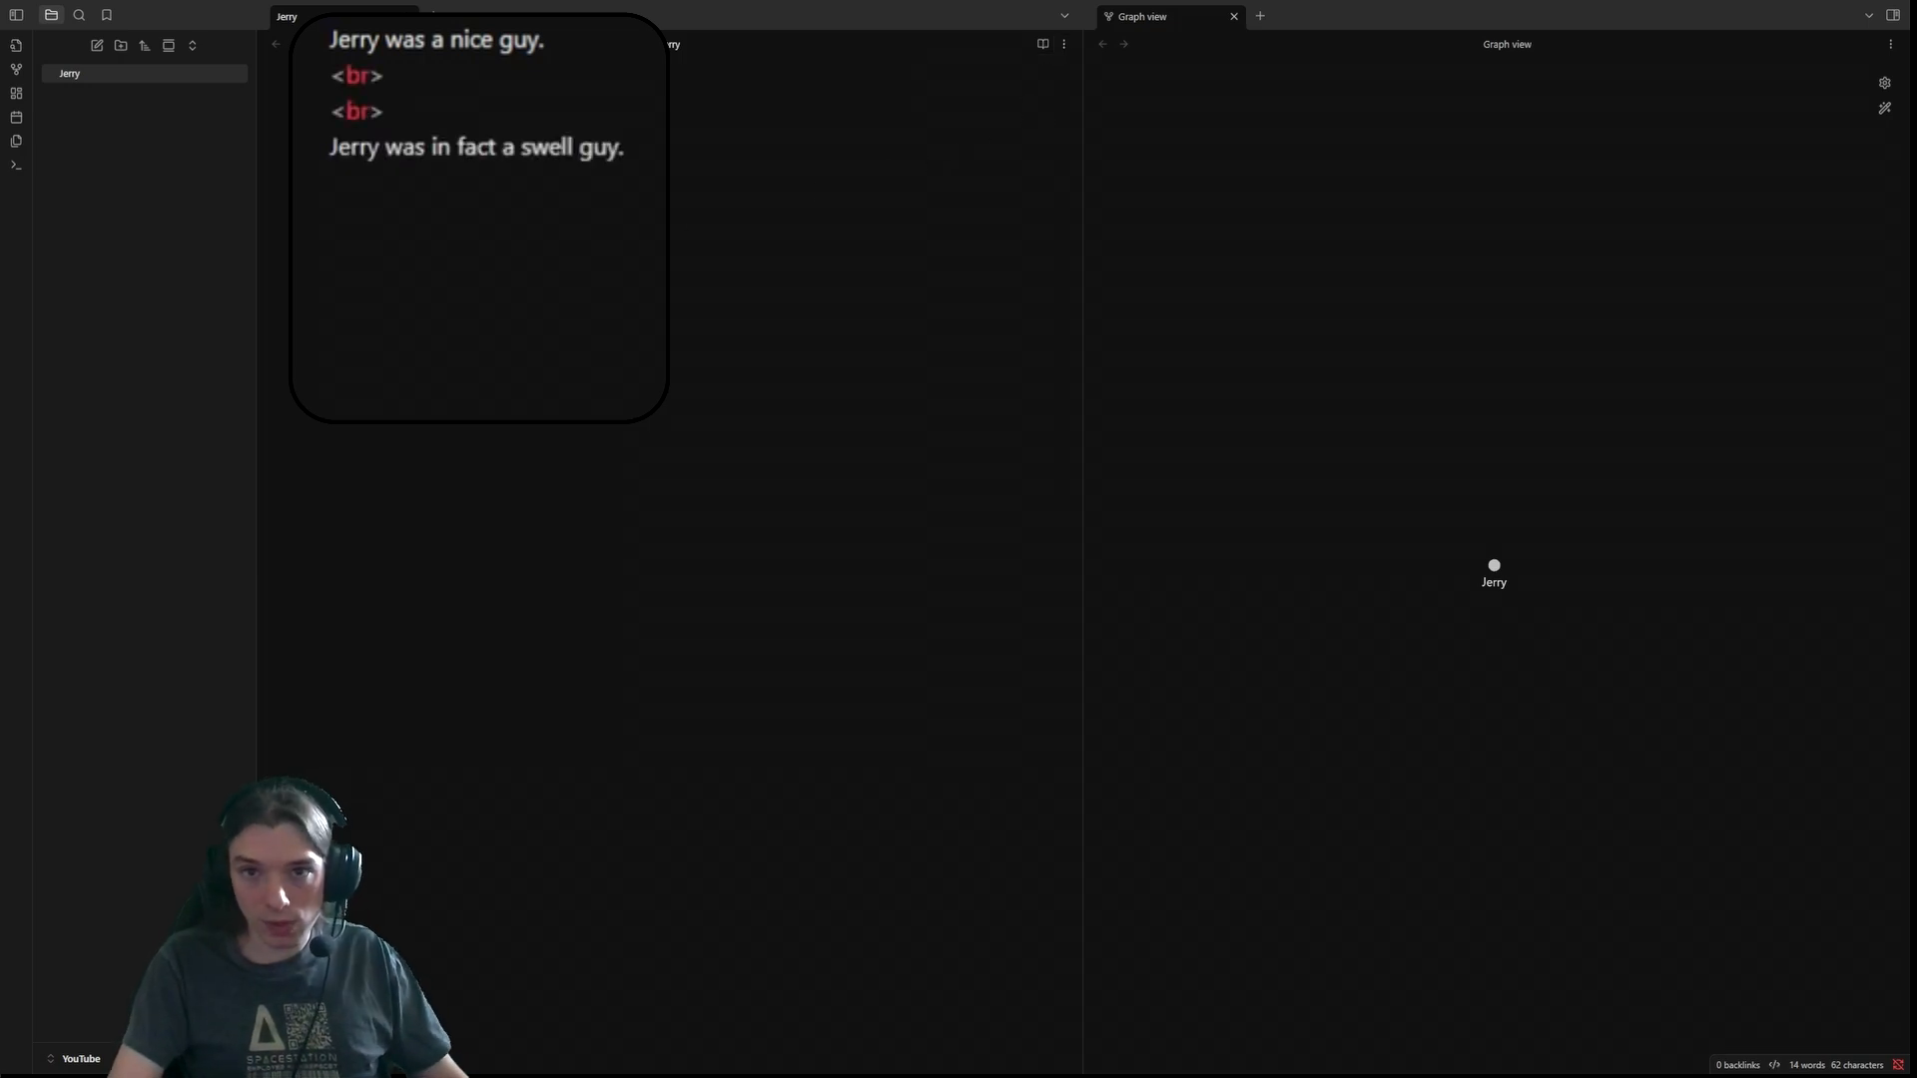
click(1064, 44)
click(1029, 108)
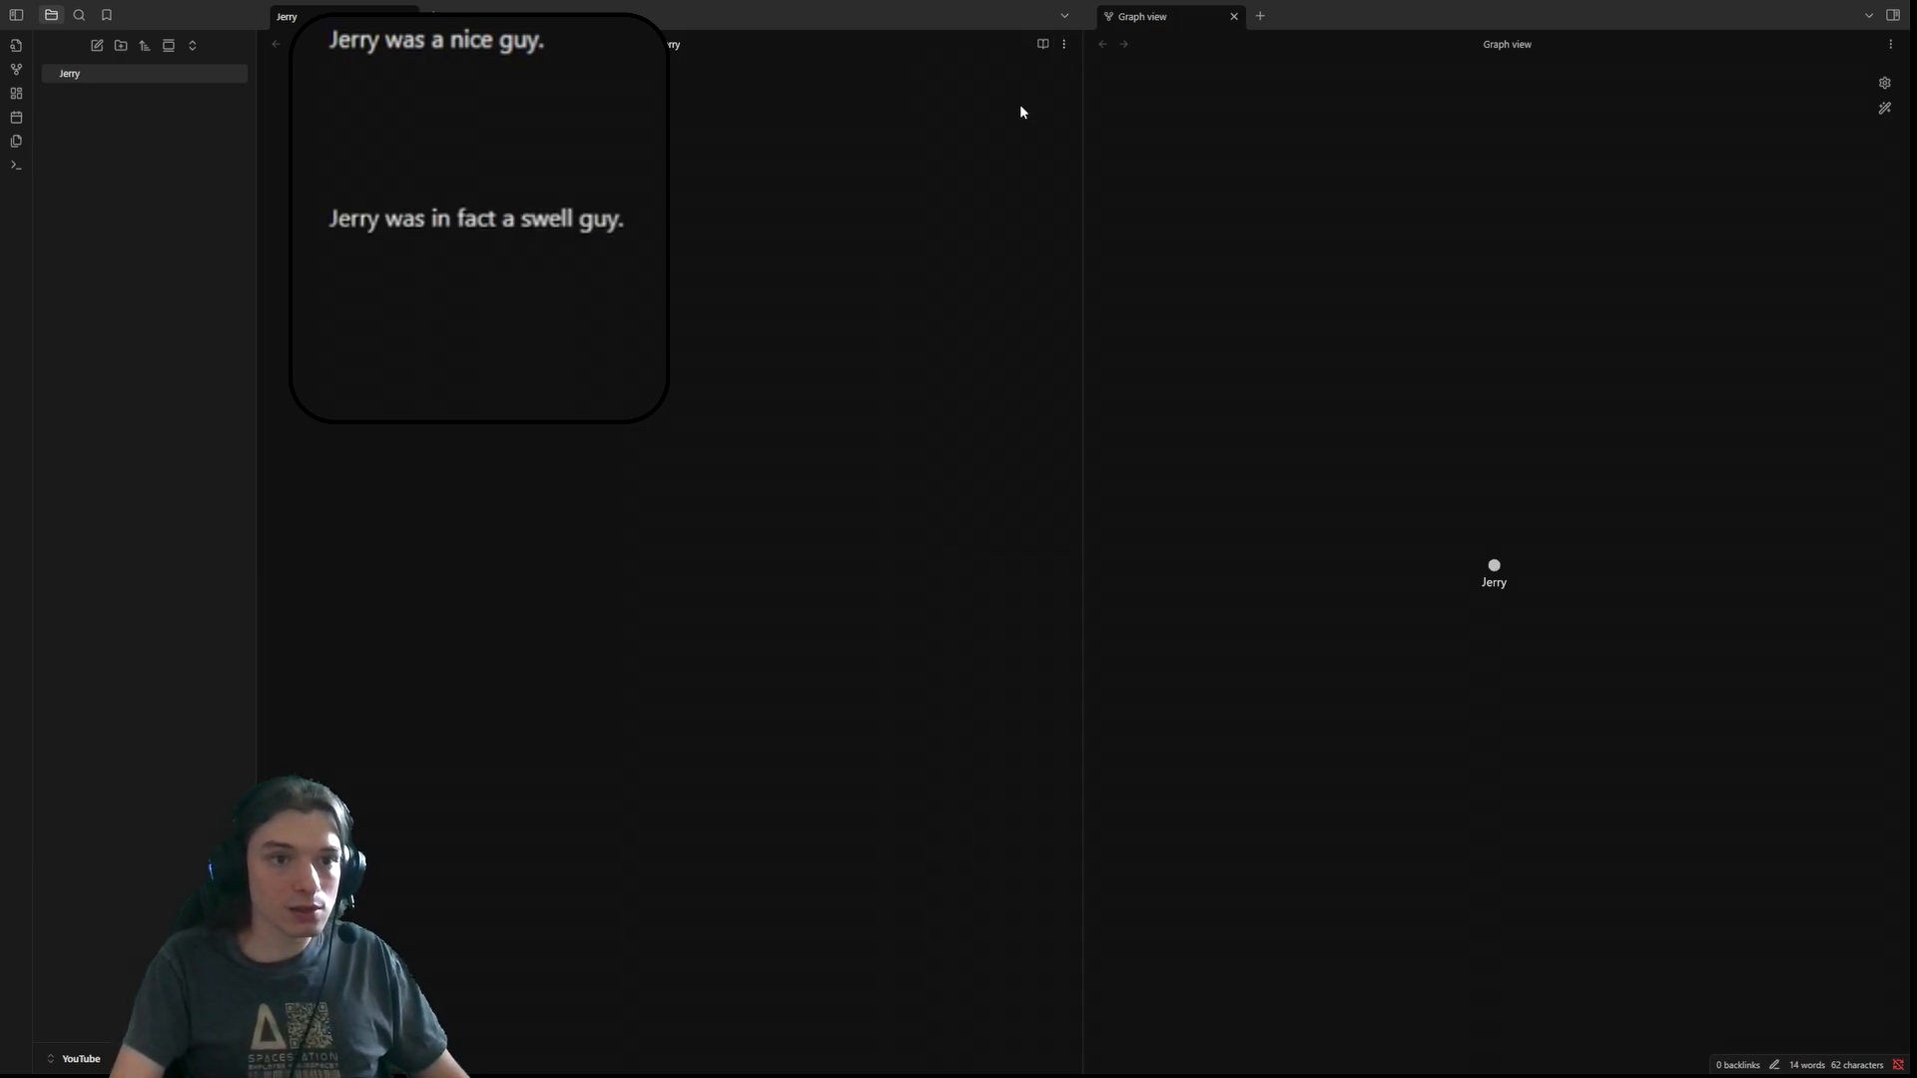
click(1044, 45)
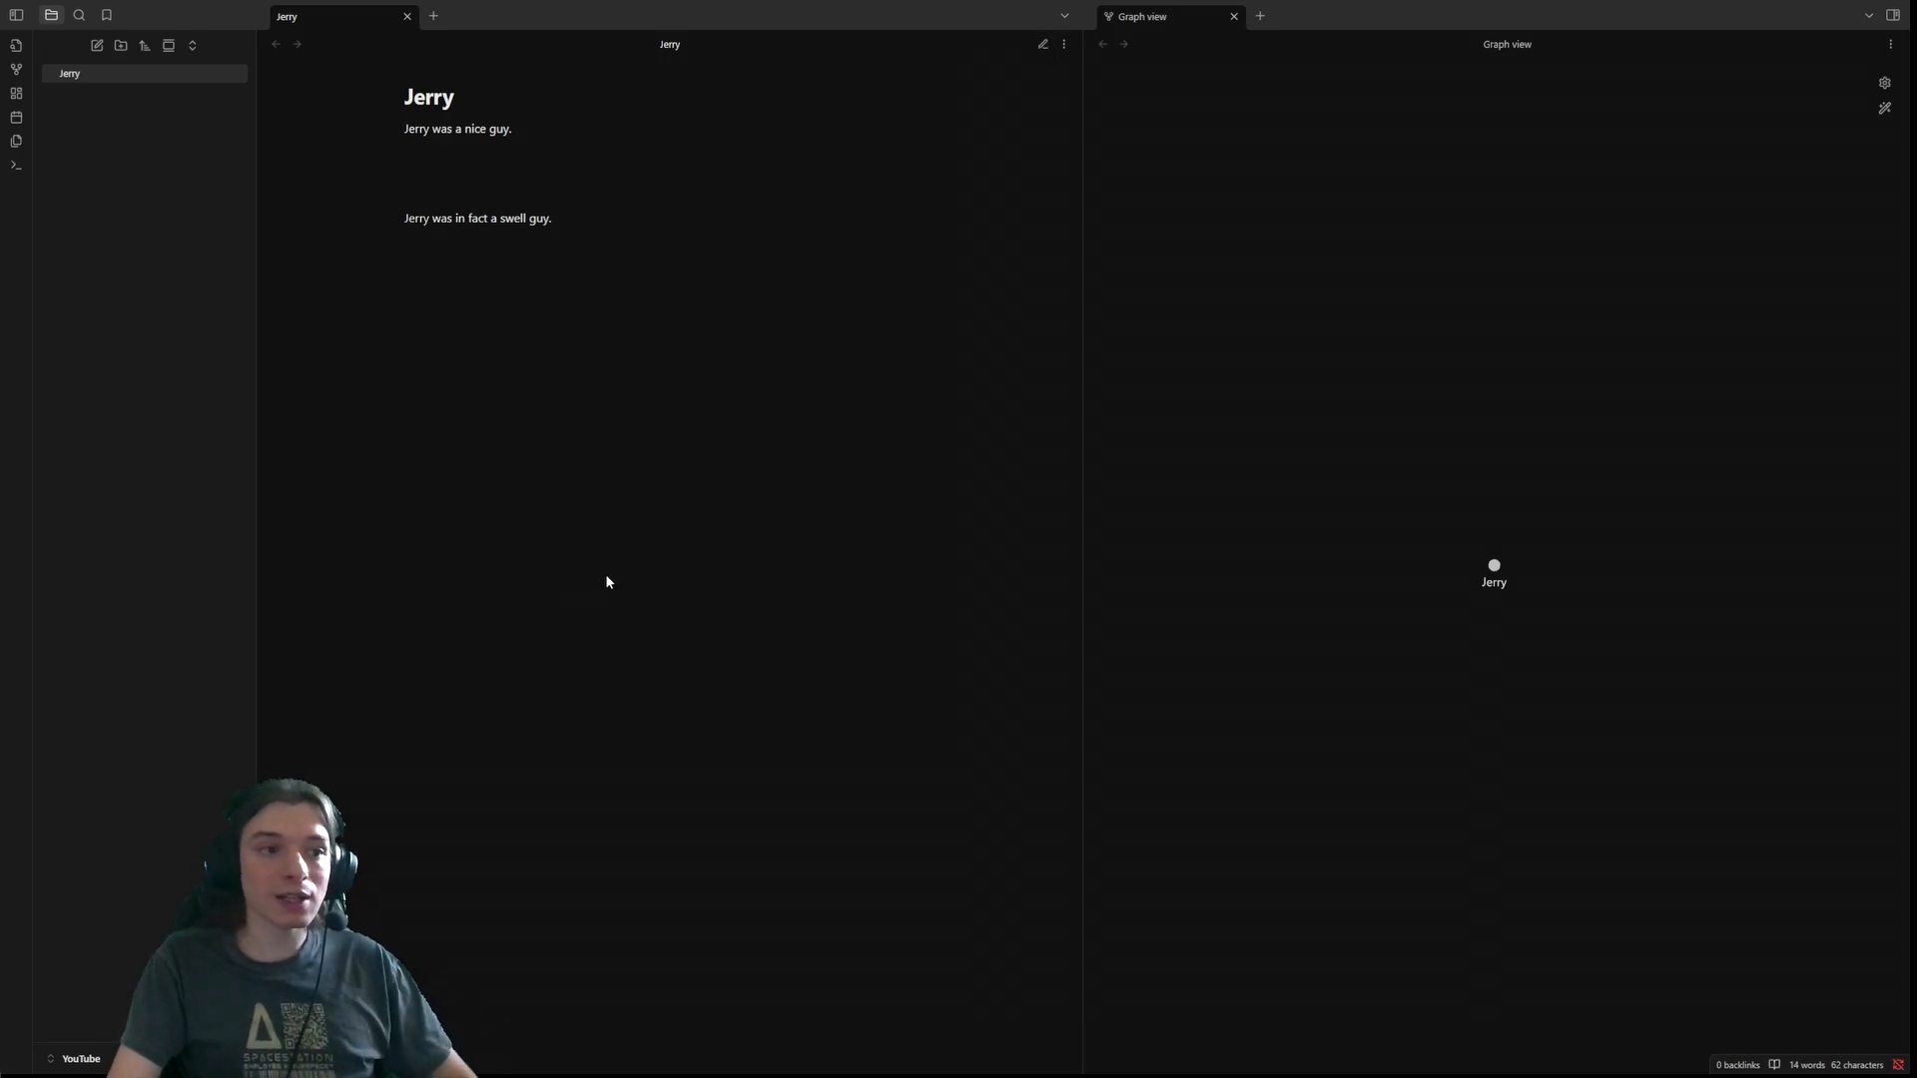
- In editing view, append three spaces and the note's title followed by "was lets say, the best of guys.", and check the spacing in reading view
click(1043, 44)
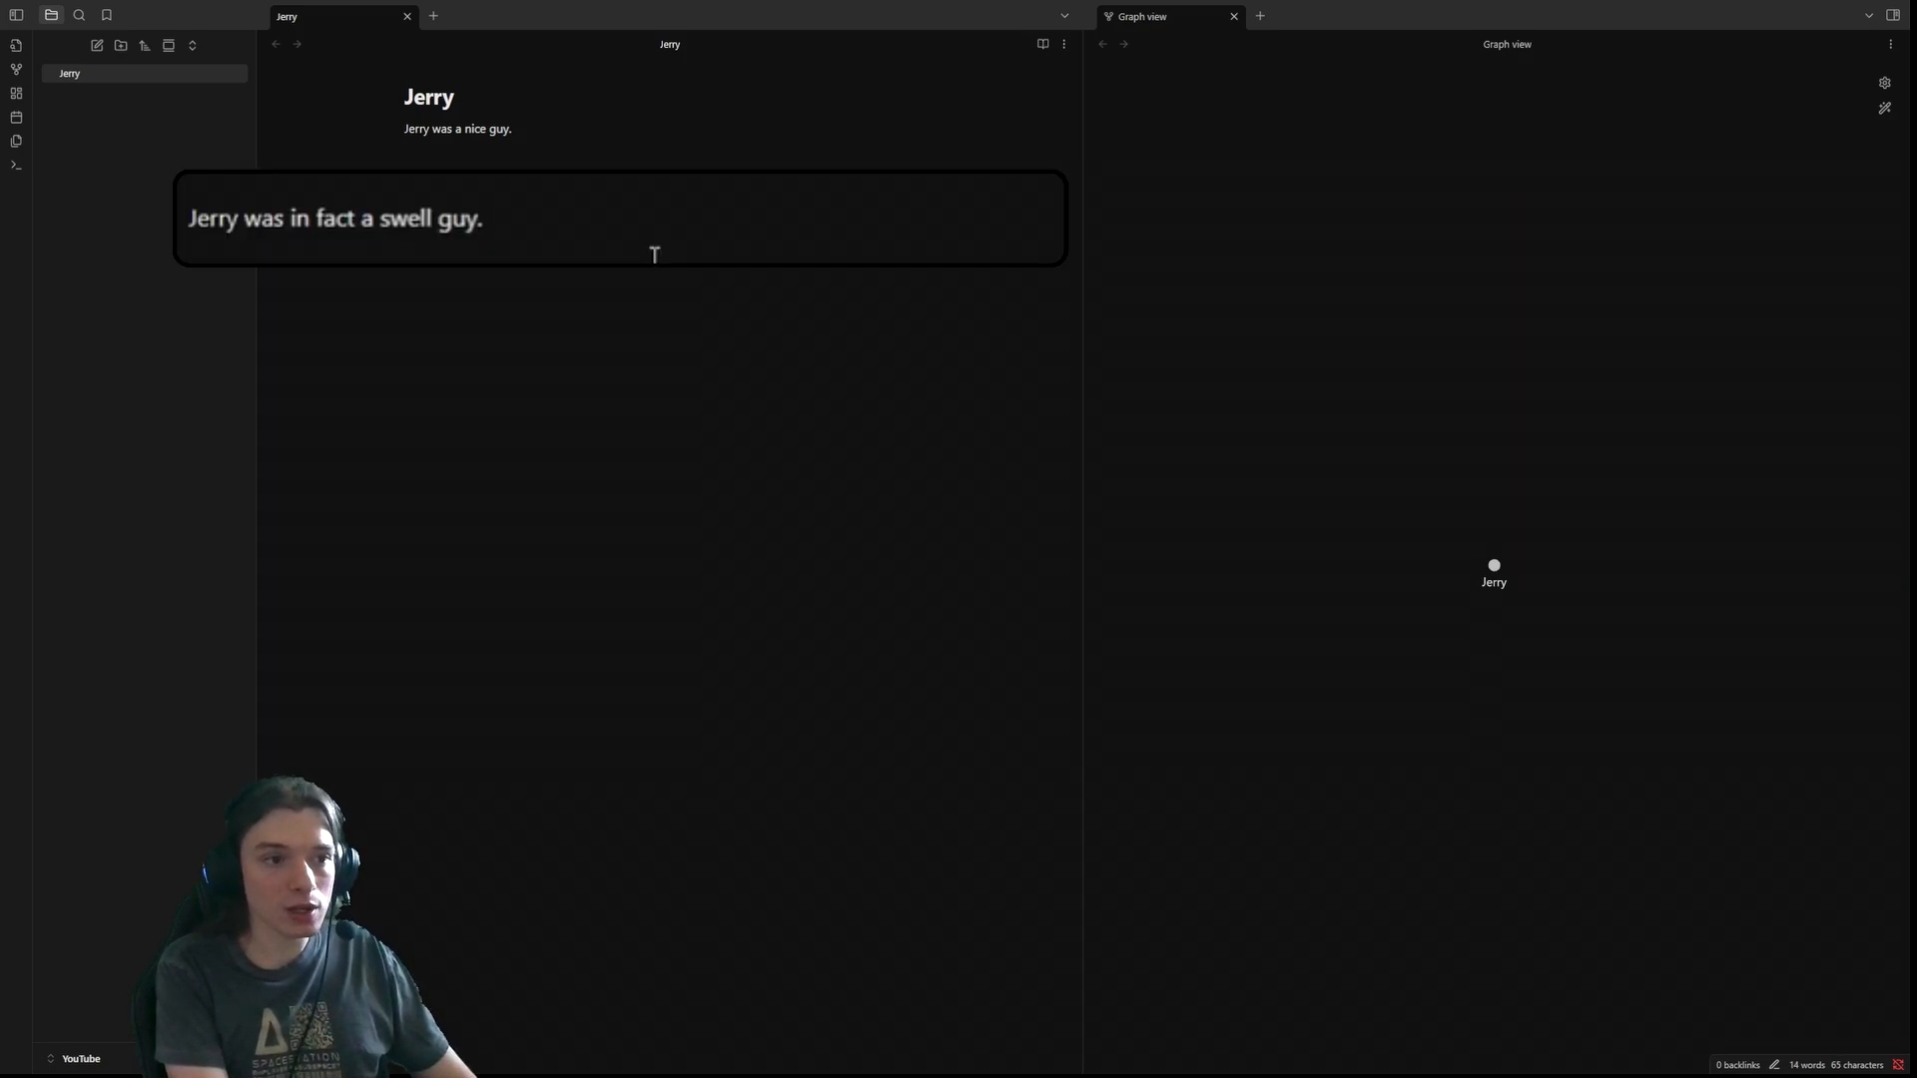
text(Jer)
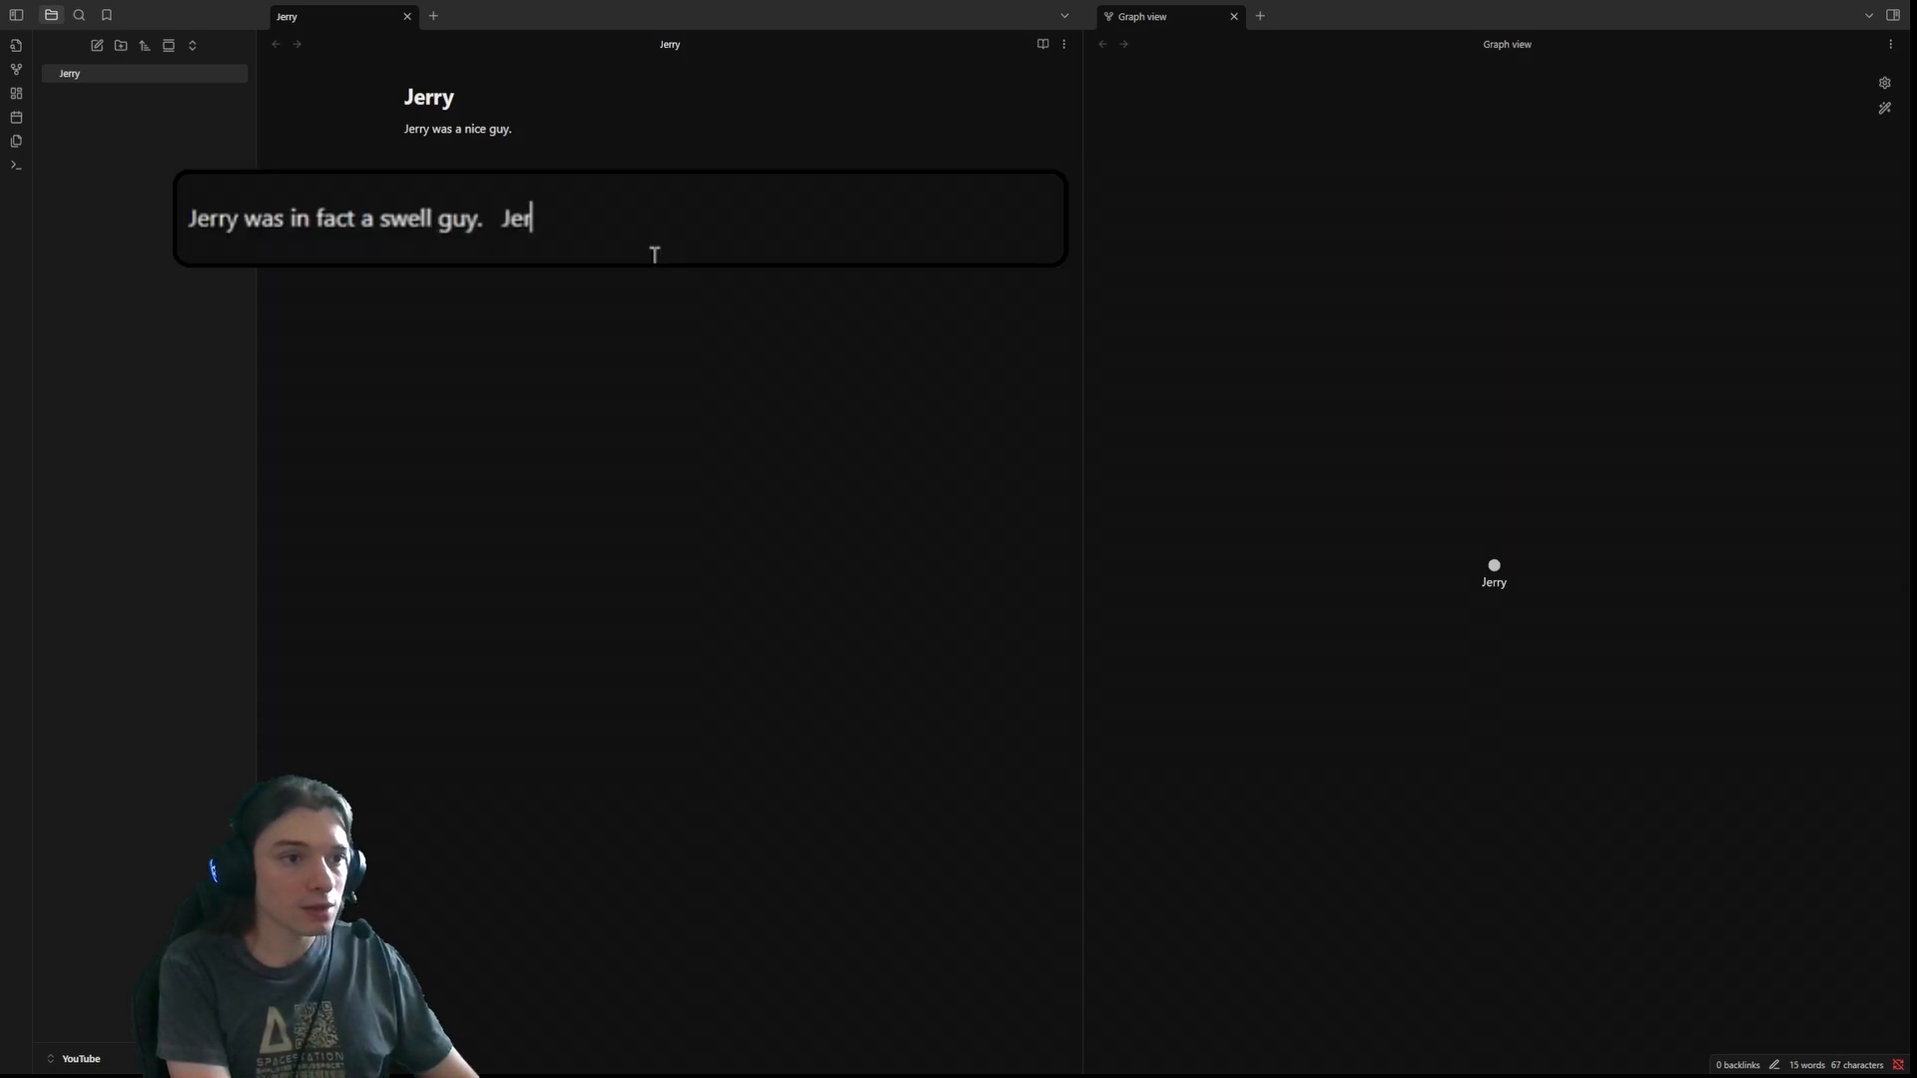
text(ry was lets say, the best )
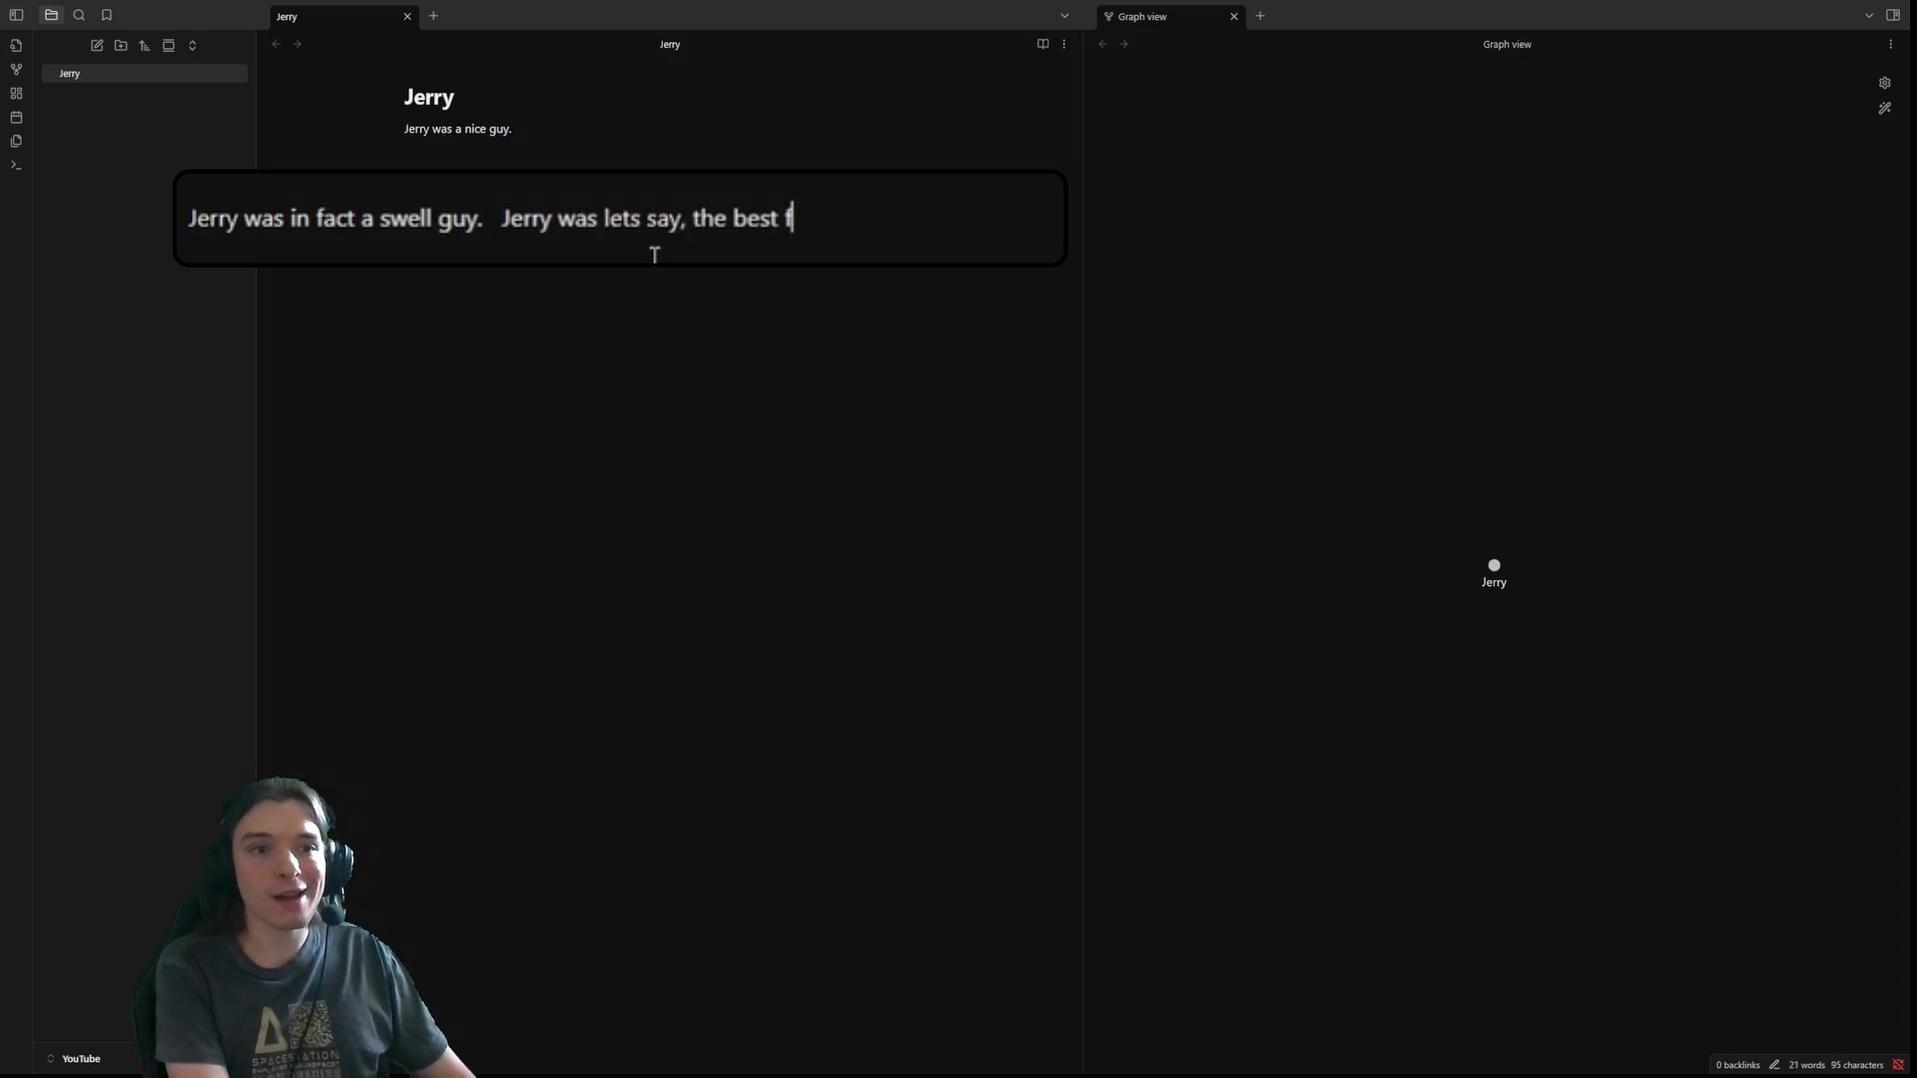
text(of guys.)
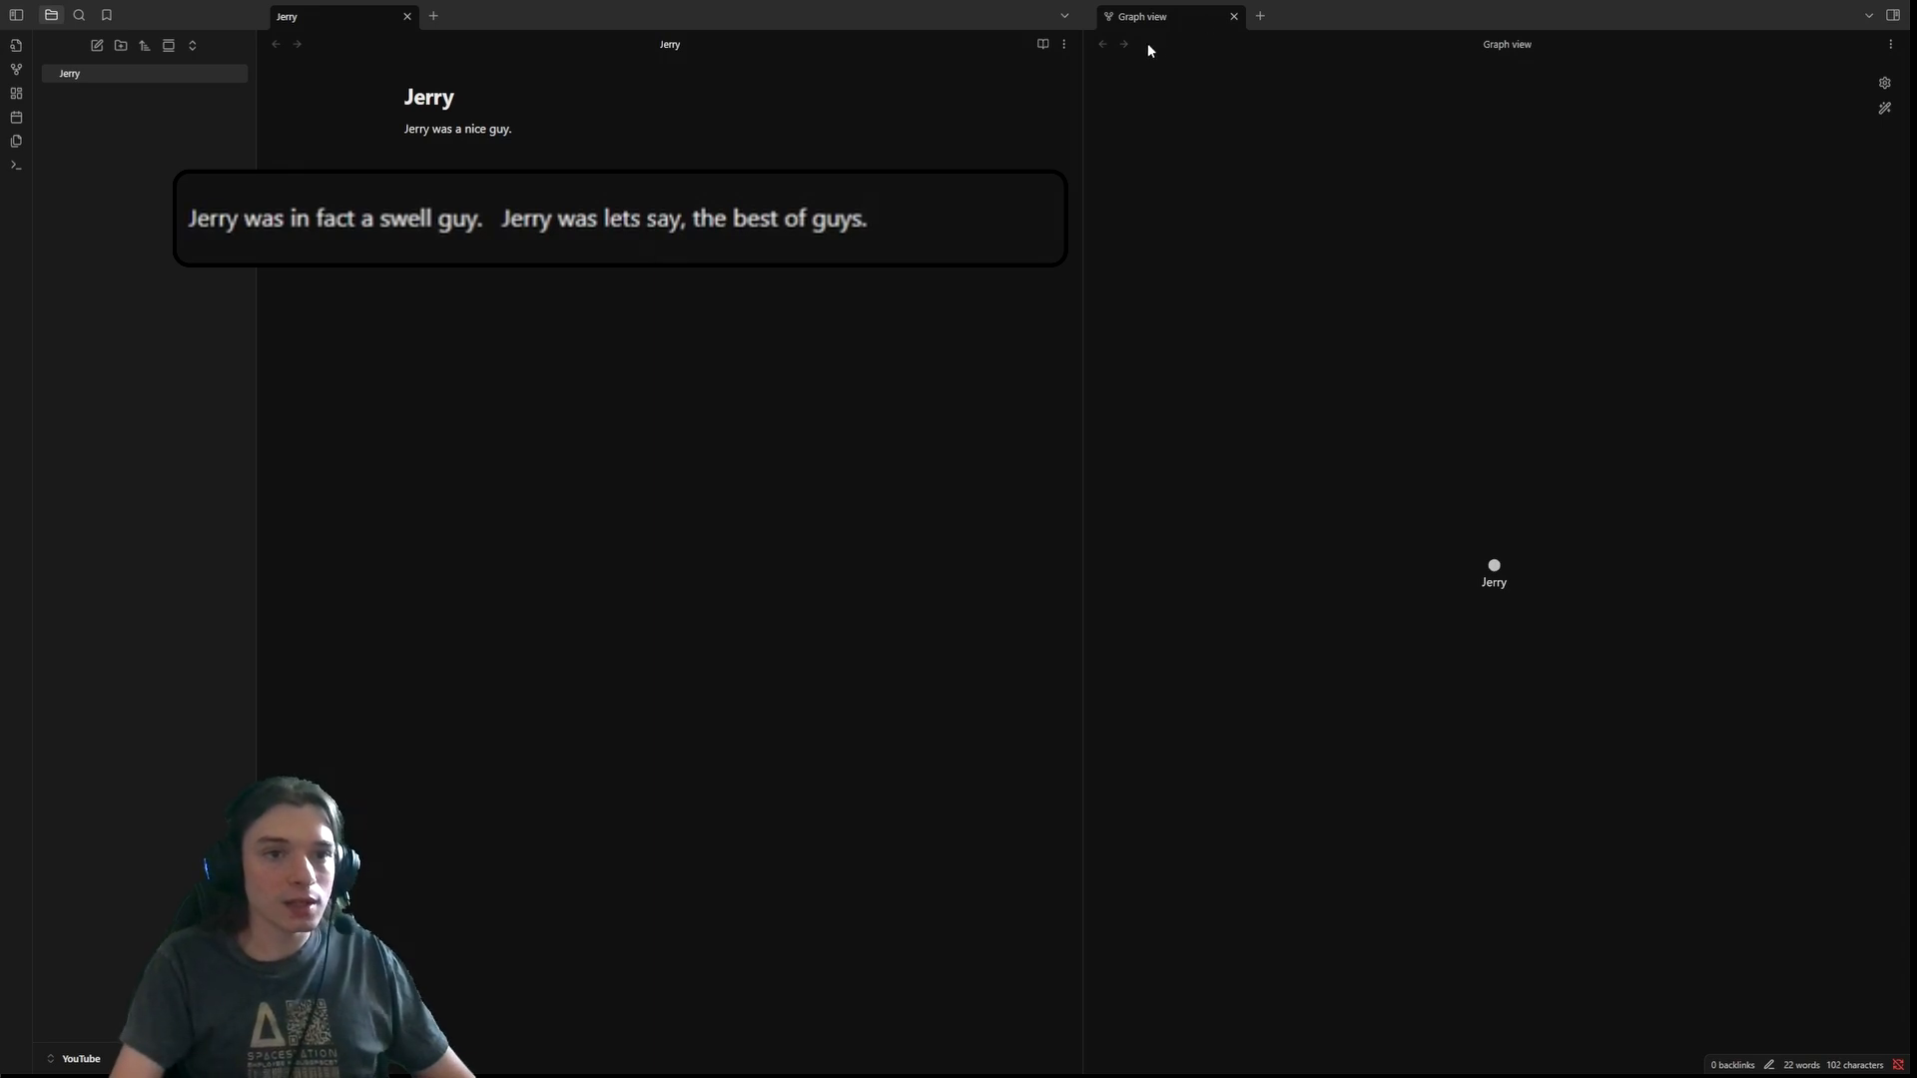
click(1042, 44)
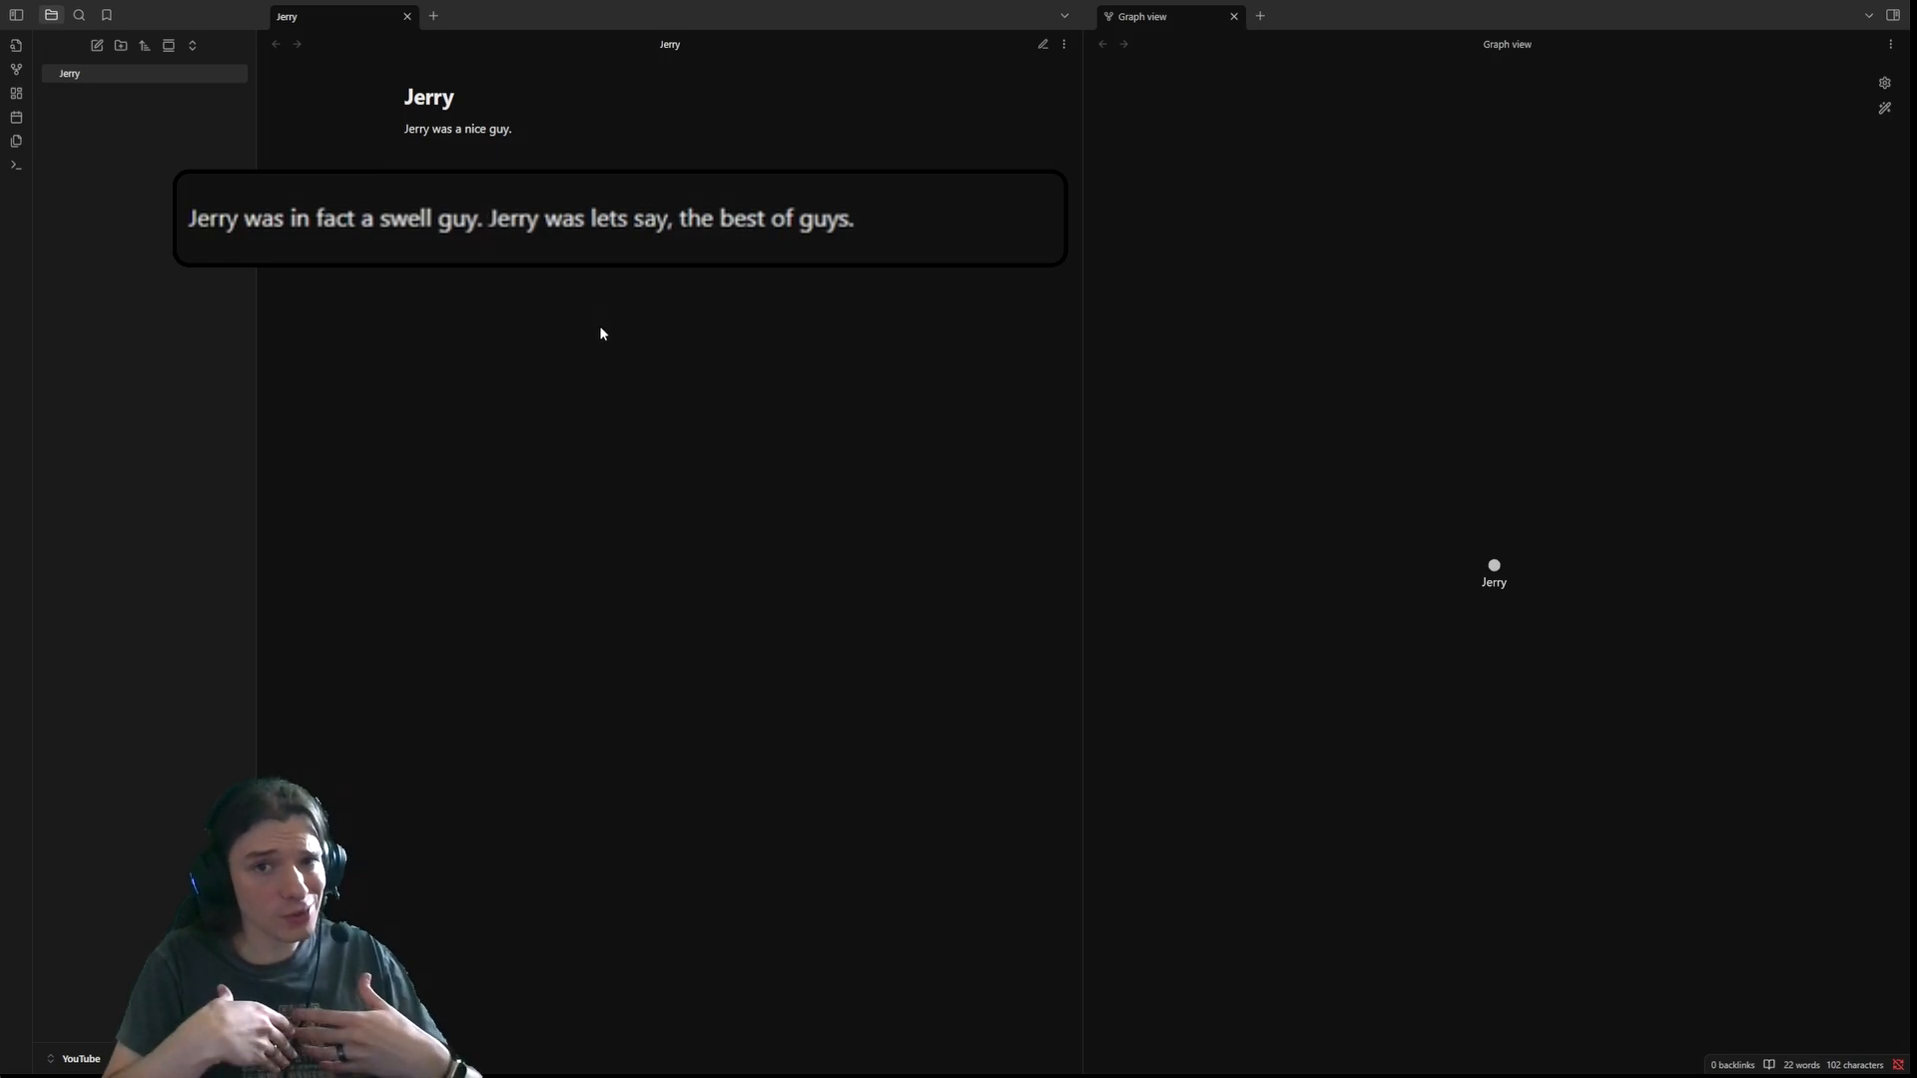
- Return to editing, replace the extra space before the last sentence with &nbsp; and check the gap in reading view
click(1042, 44)
double_click(493, 218)
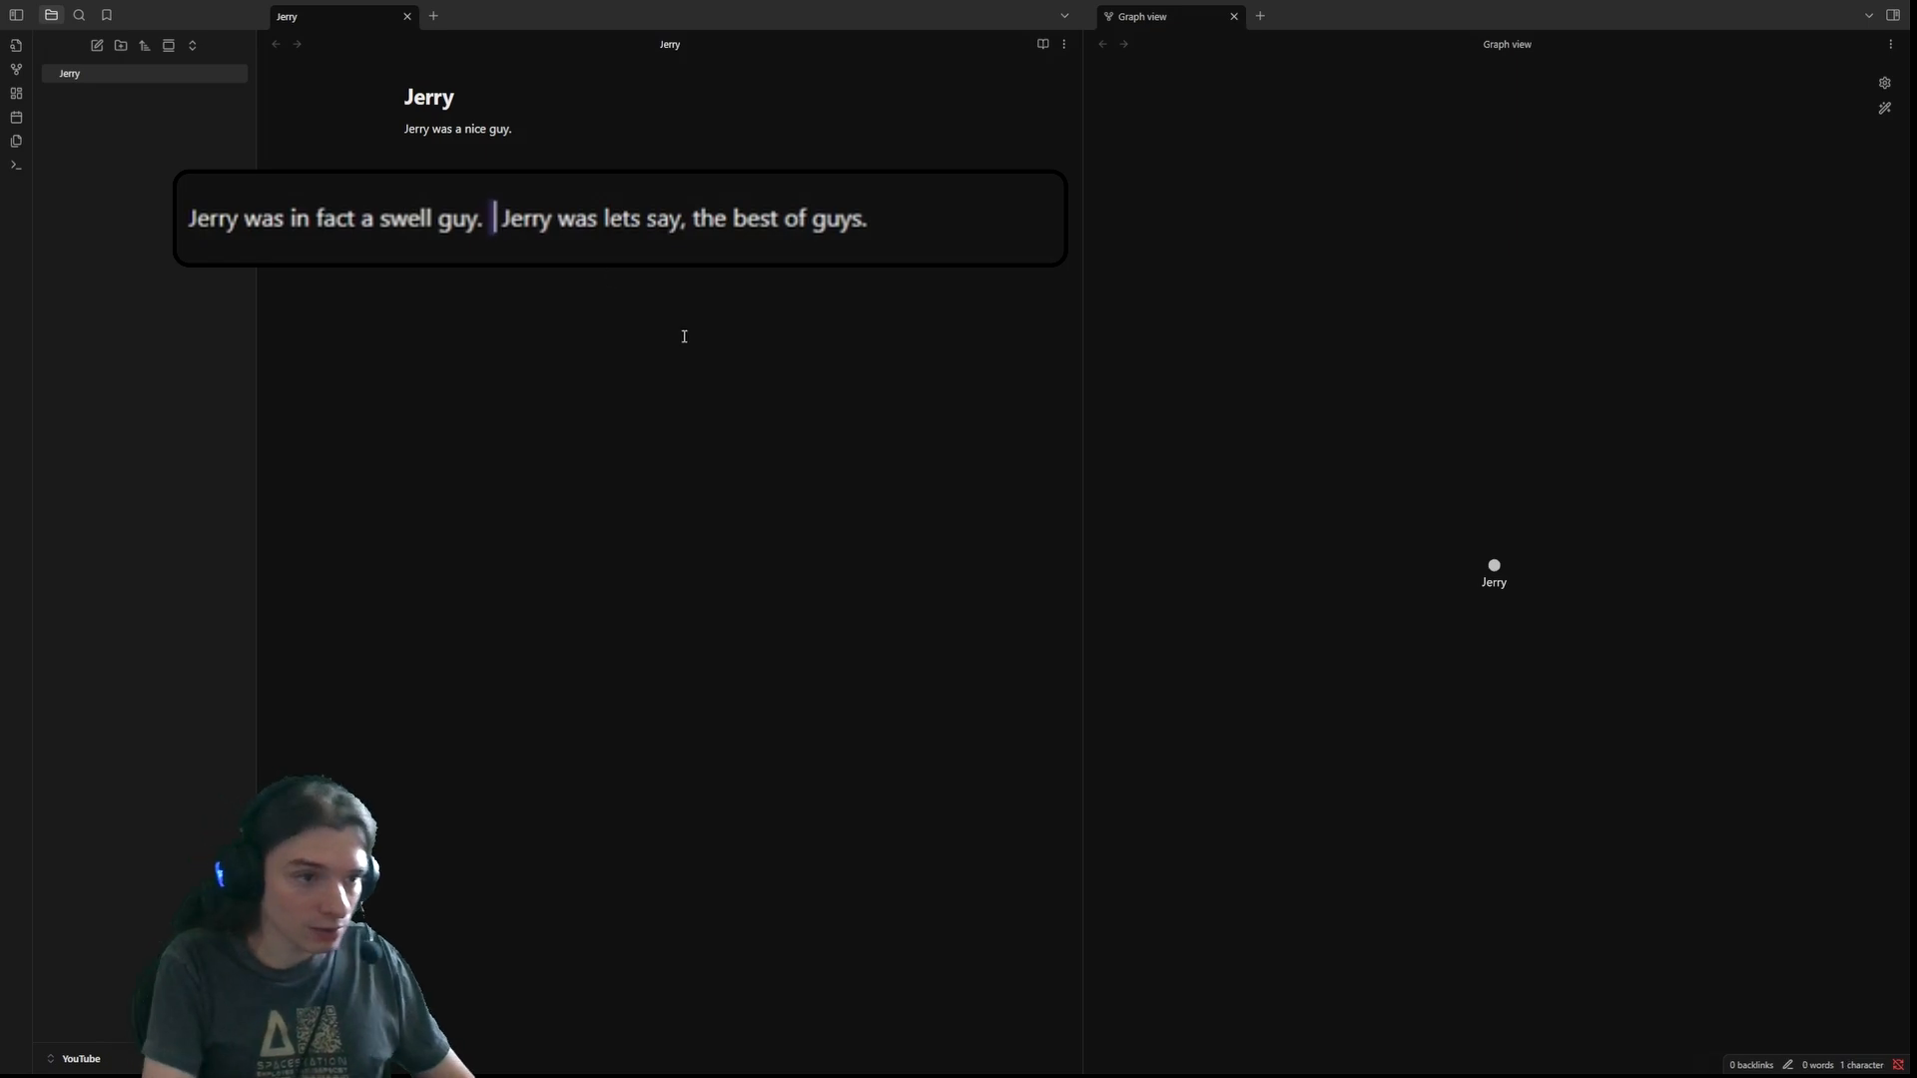
key(BackSpace)
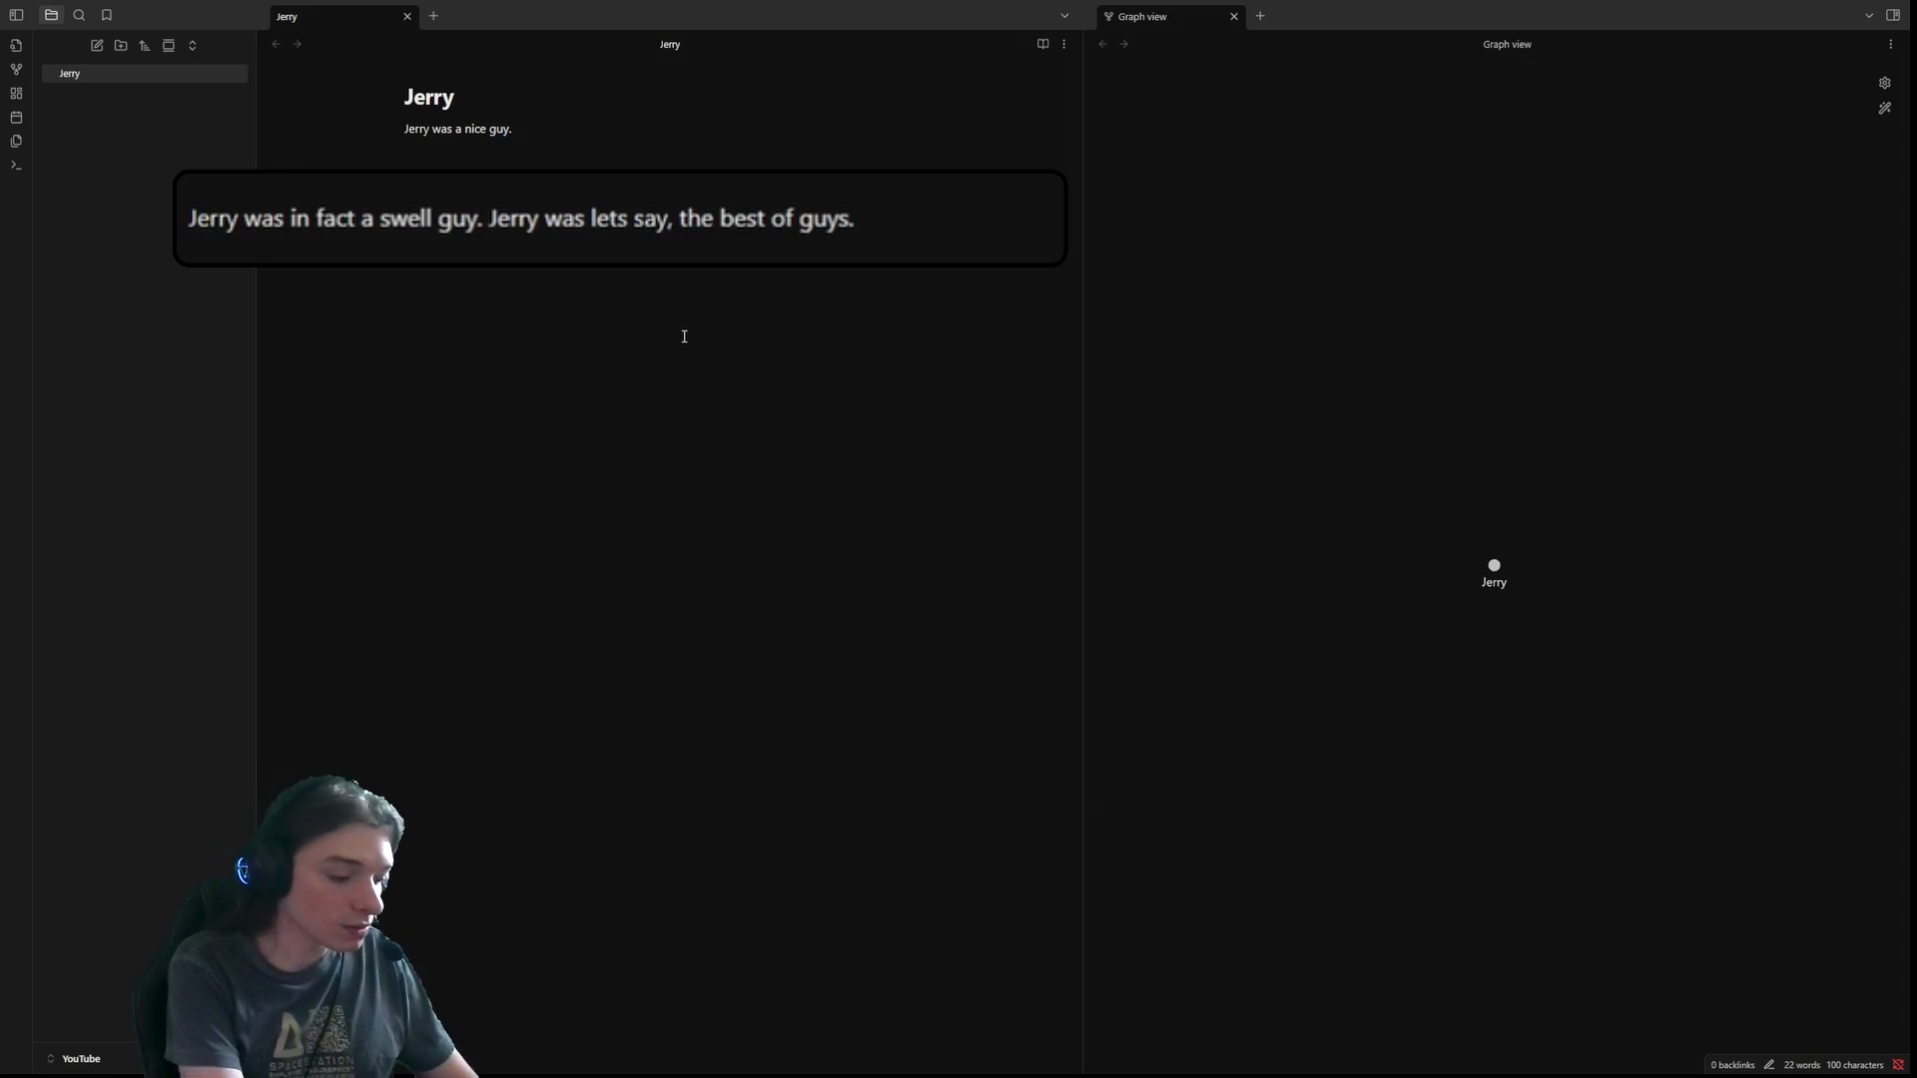
text(&nbsp;)
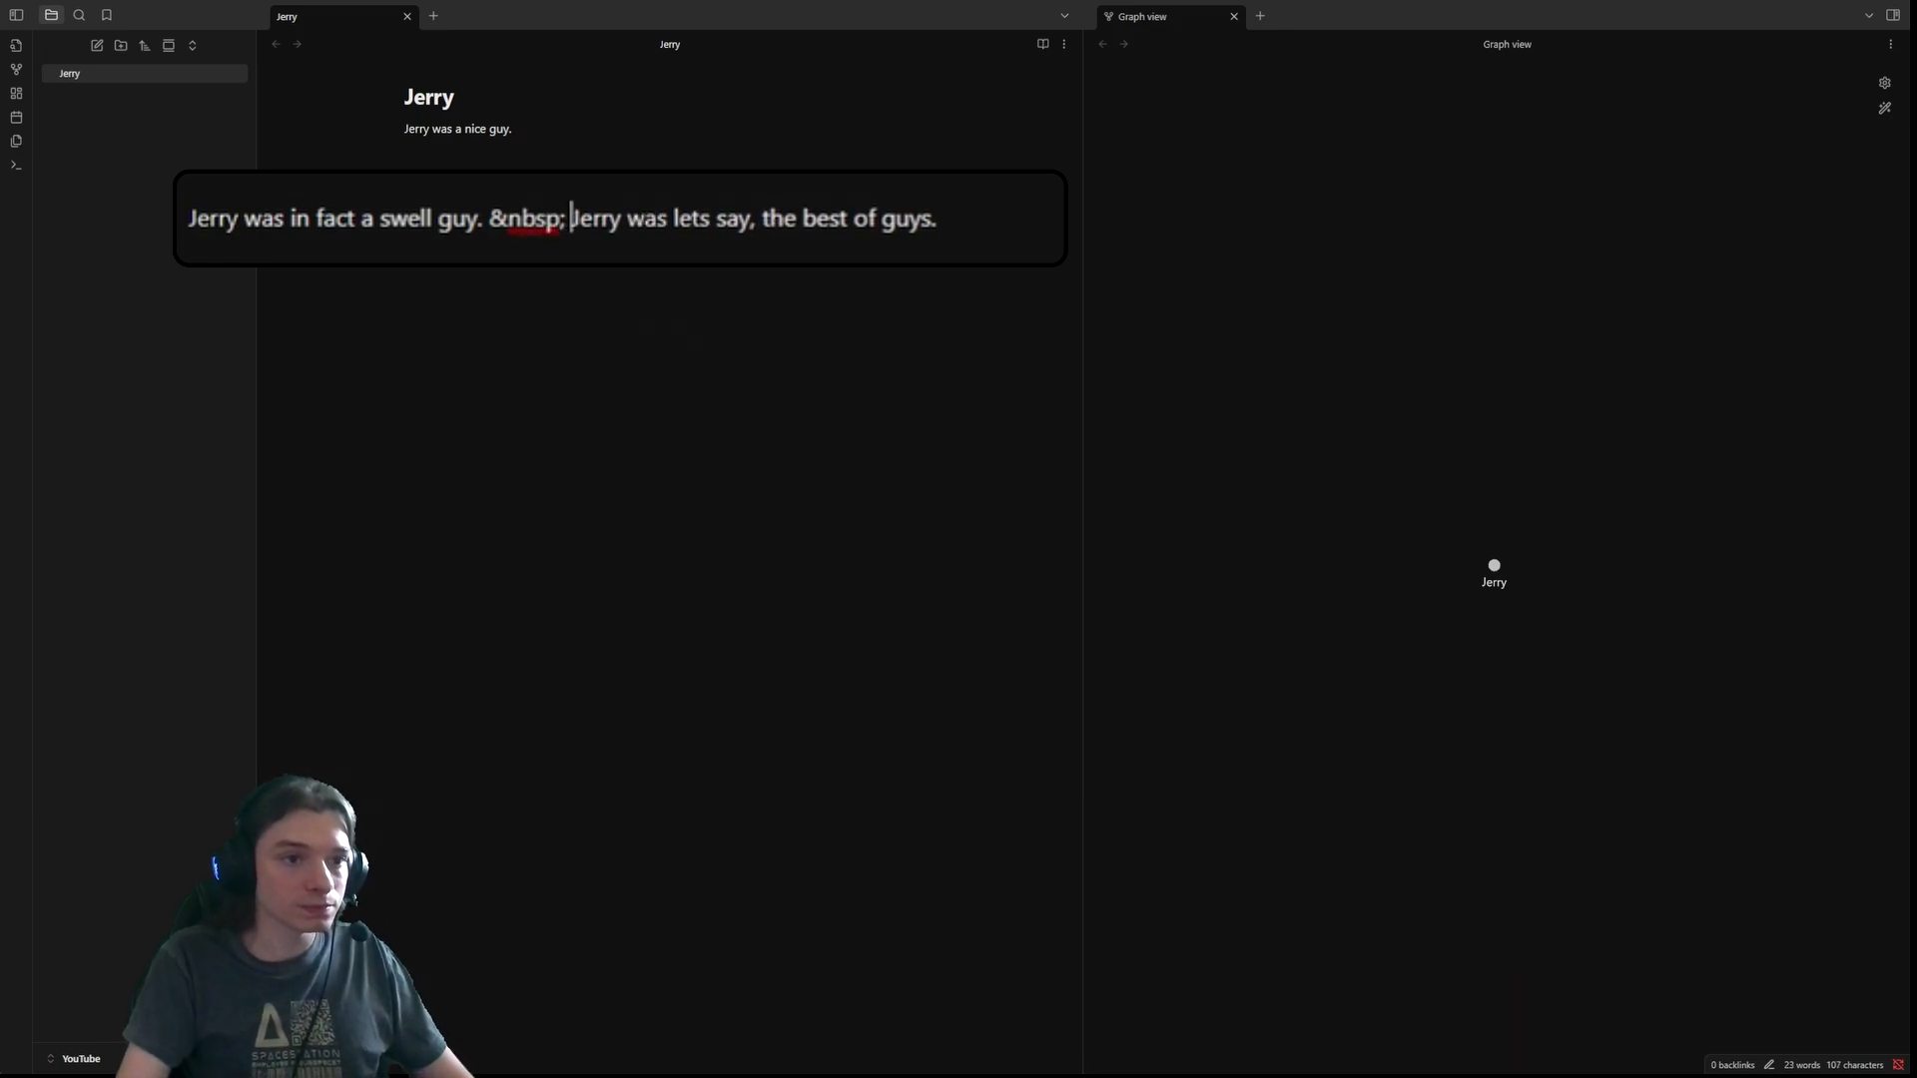
click(684, 336)
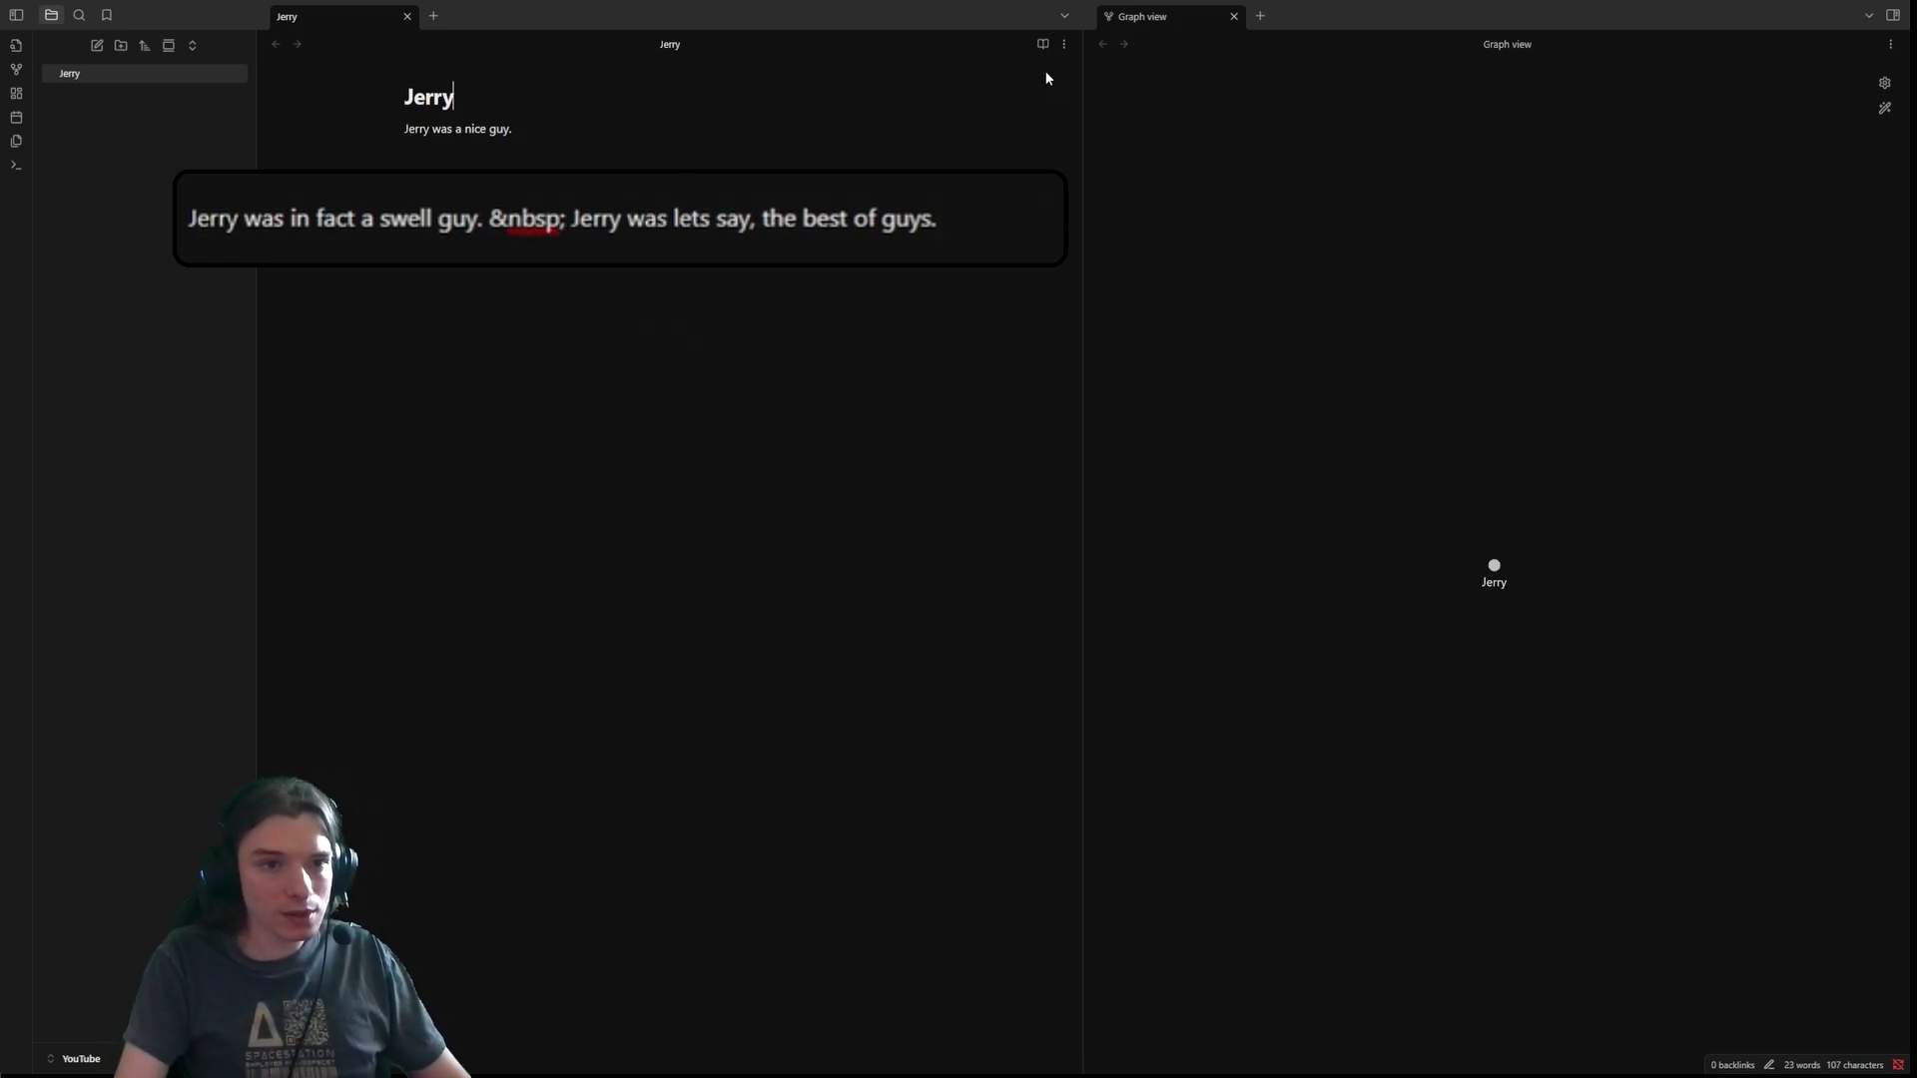
click(1041, 44)
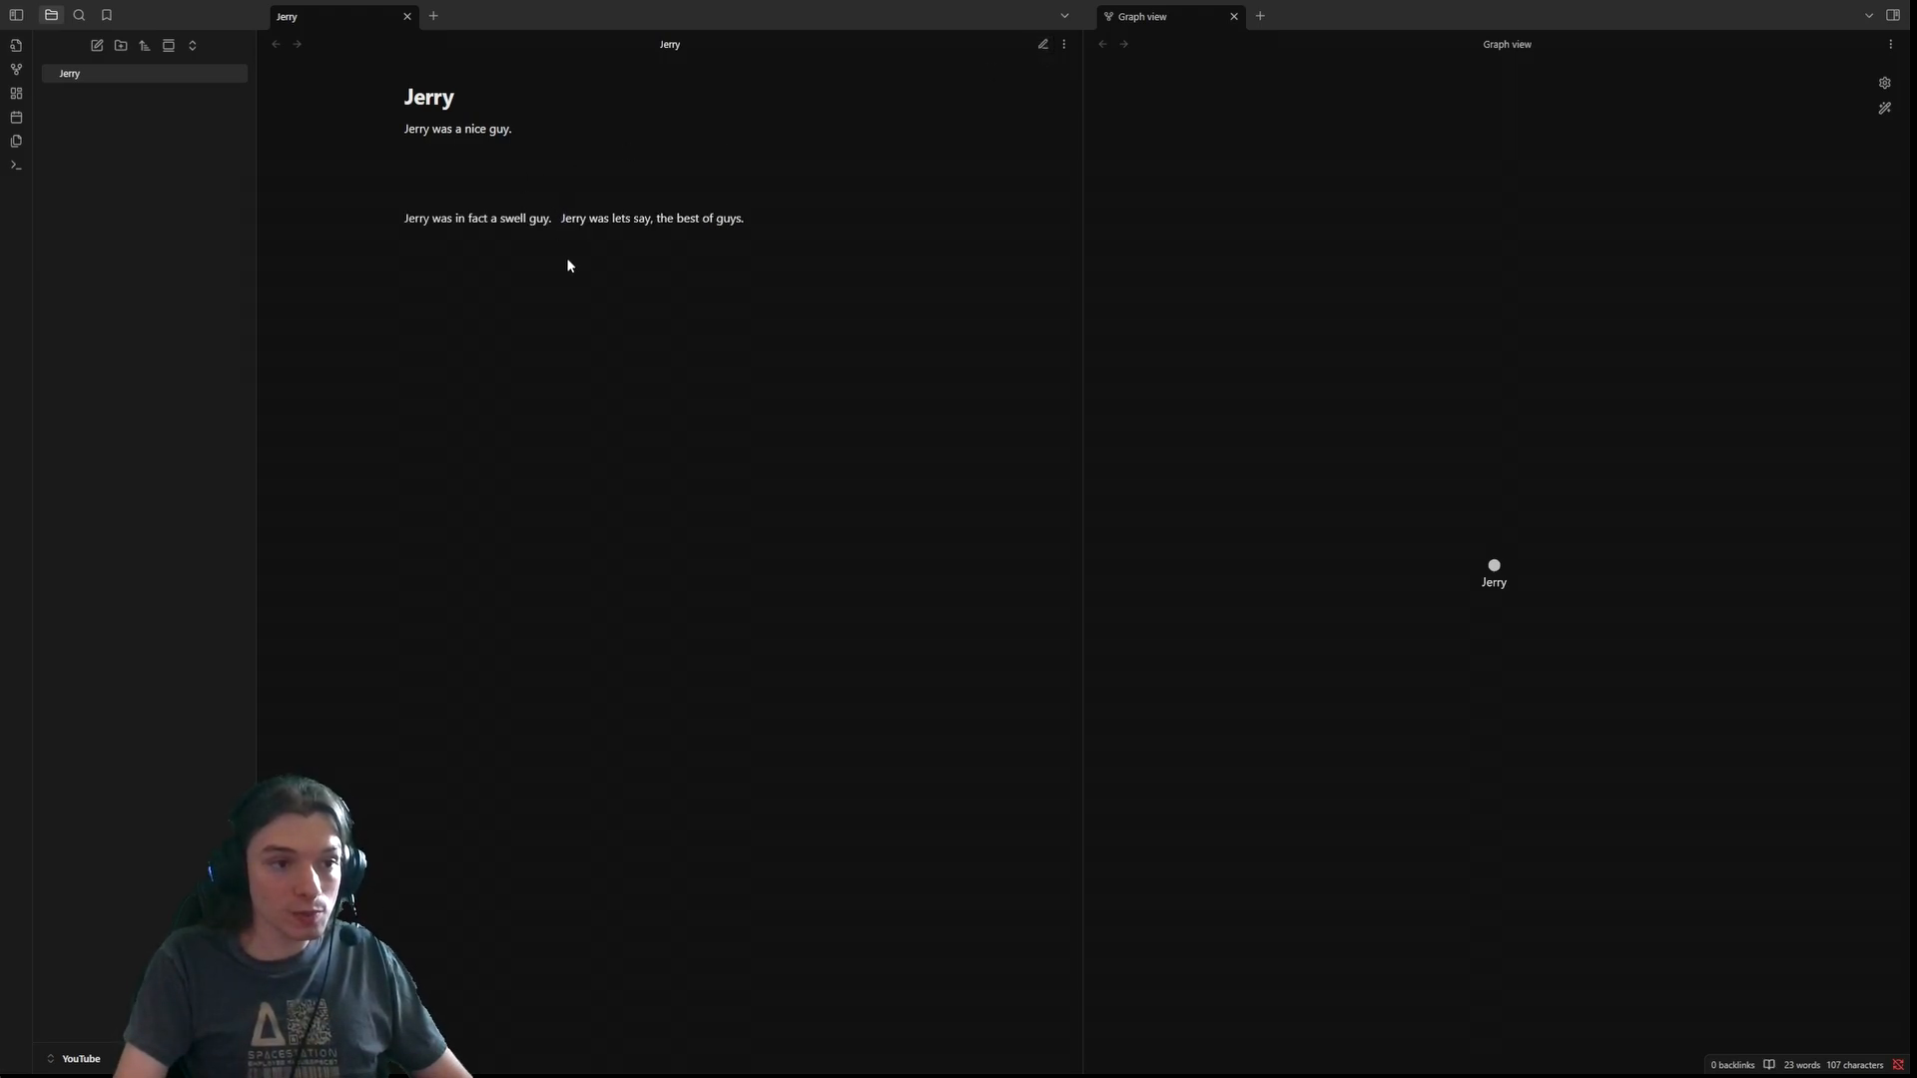
- Return to editing and add a level-one heading "Description" below the text, with a level-two heading "Appearance" under it
click(1042, 44)
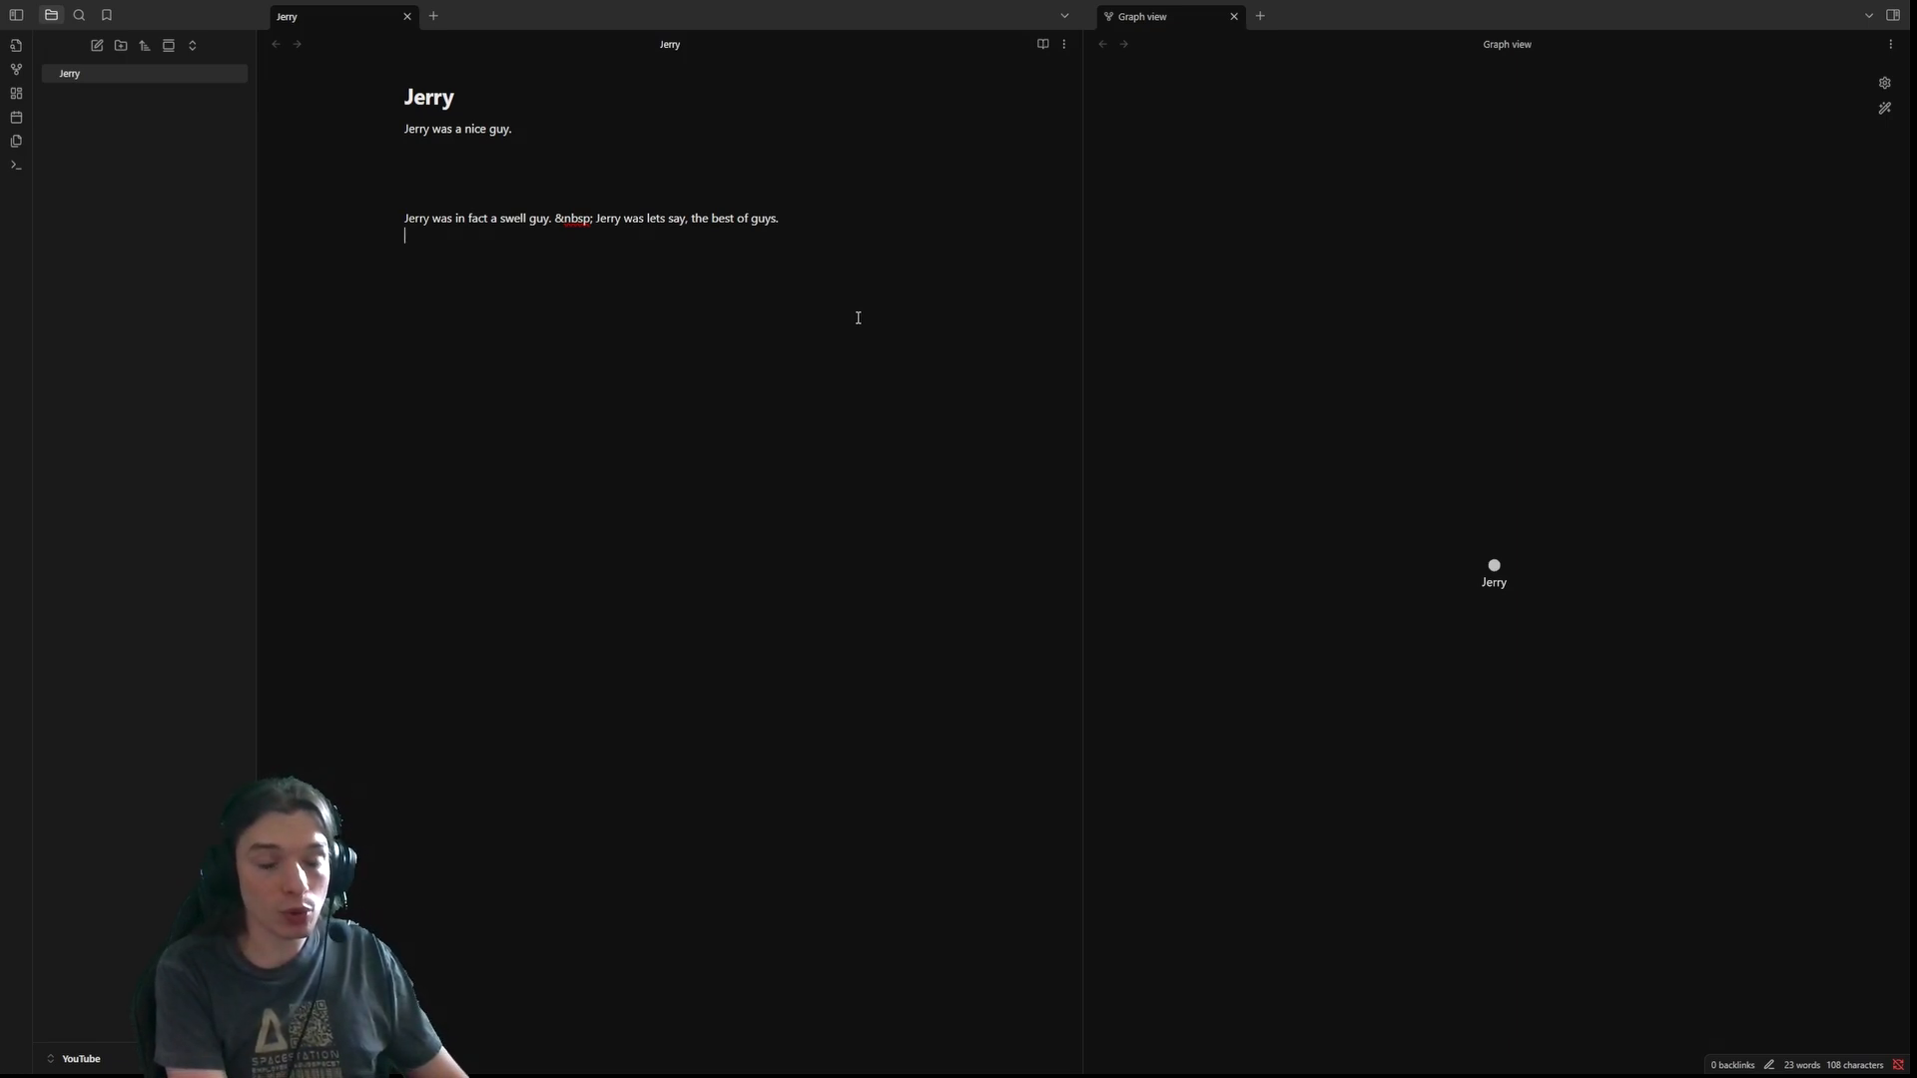
text(# )
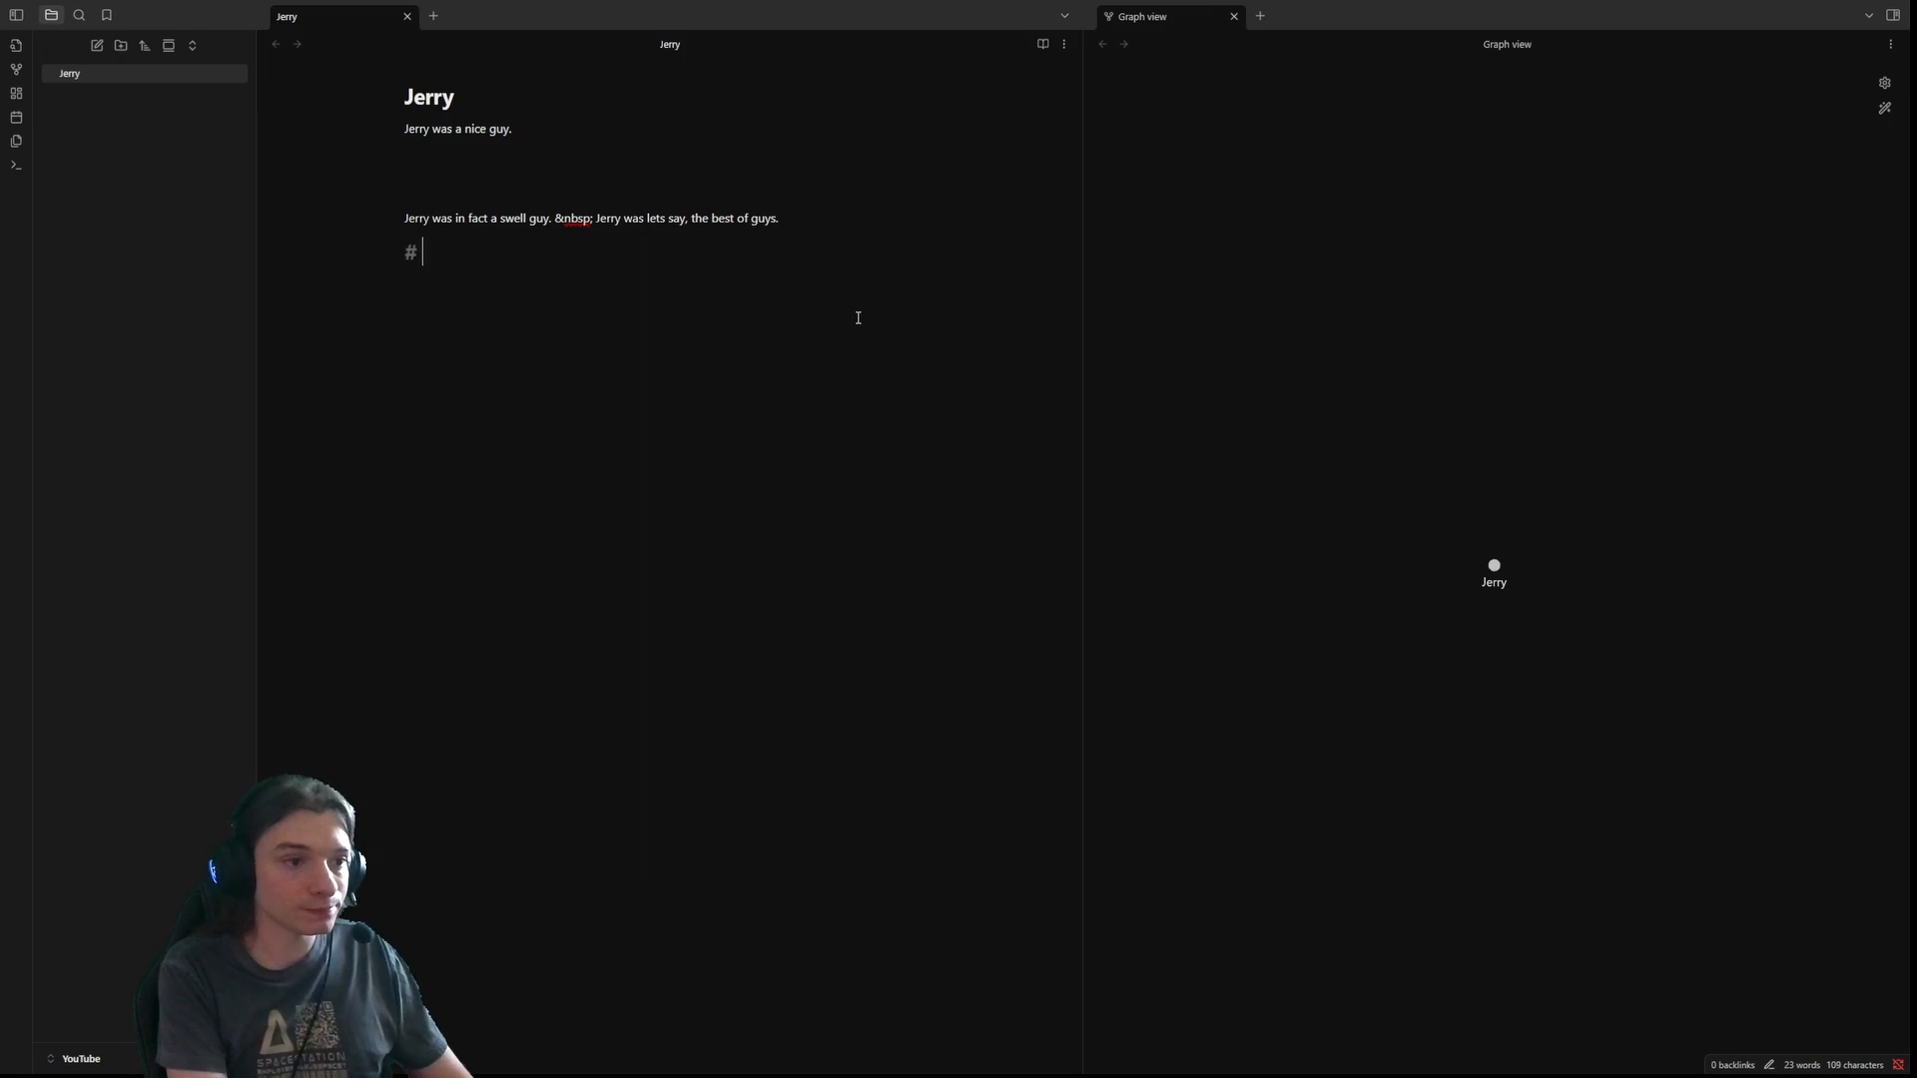
text(Description)
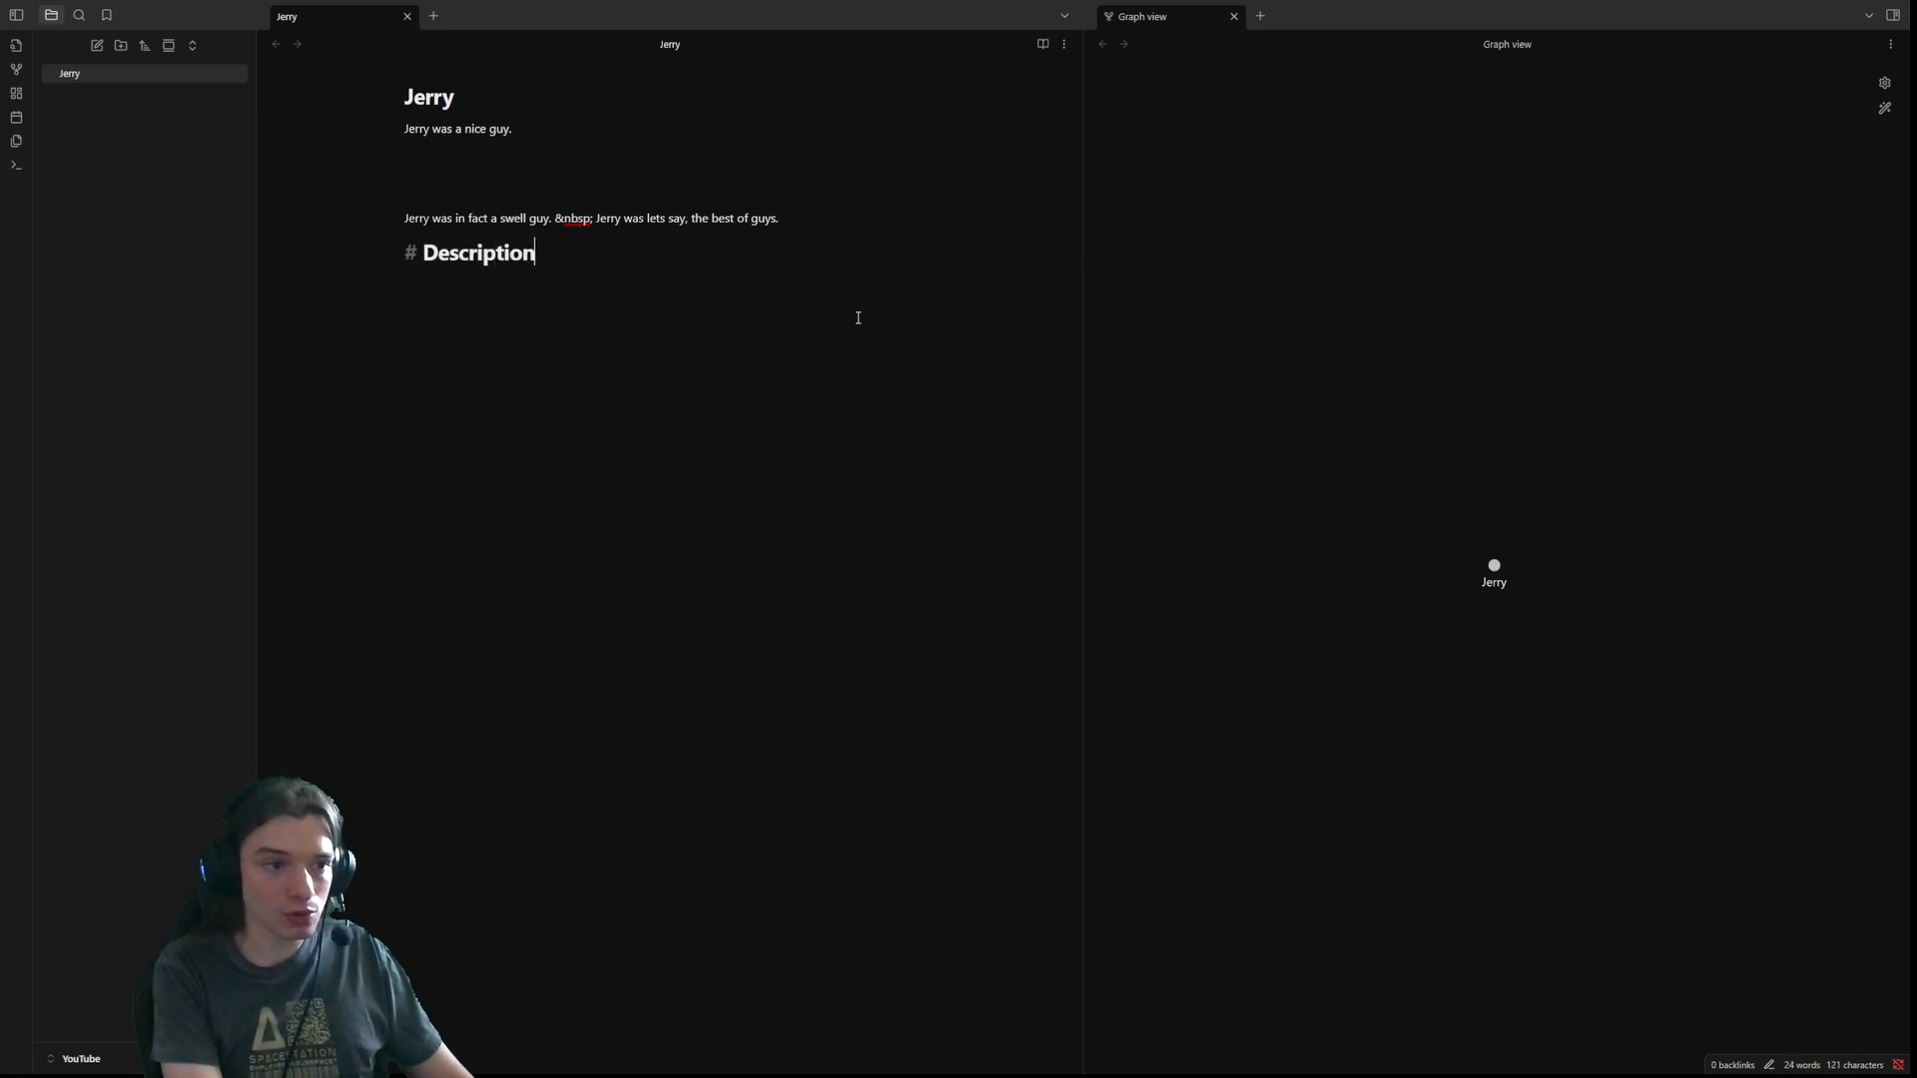
key(Return)
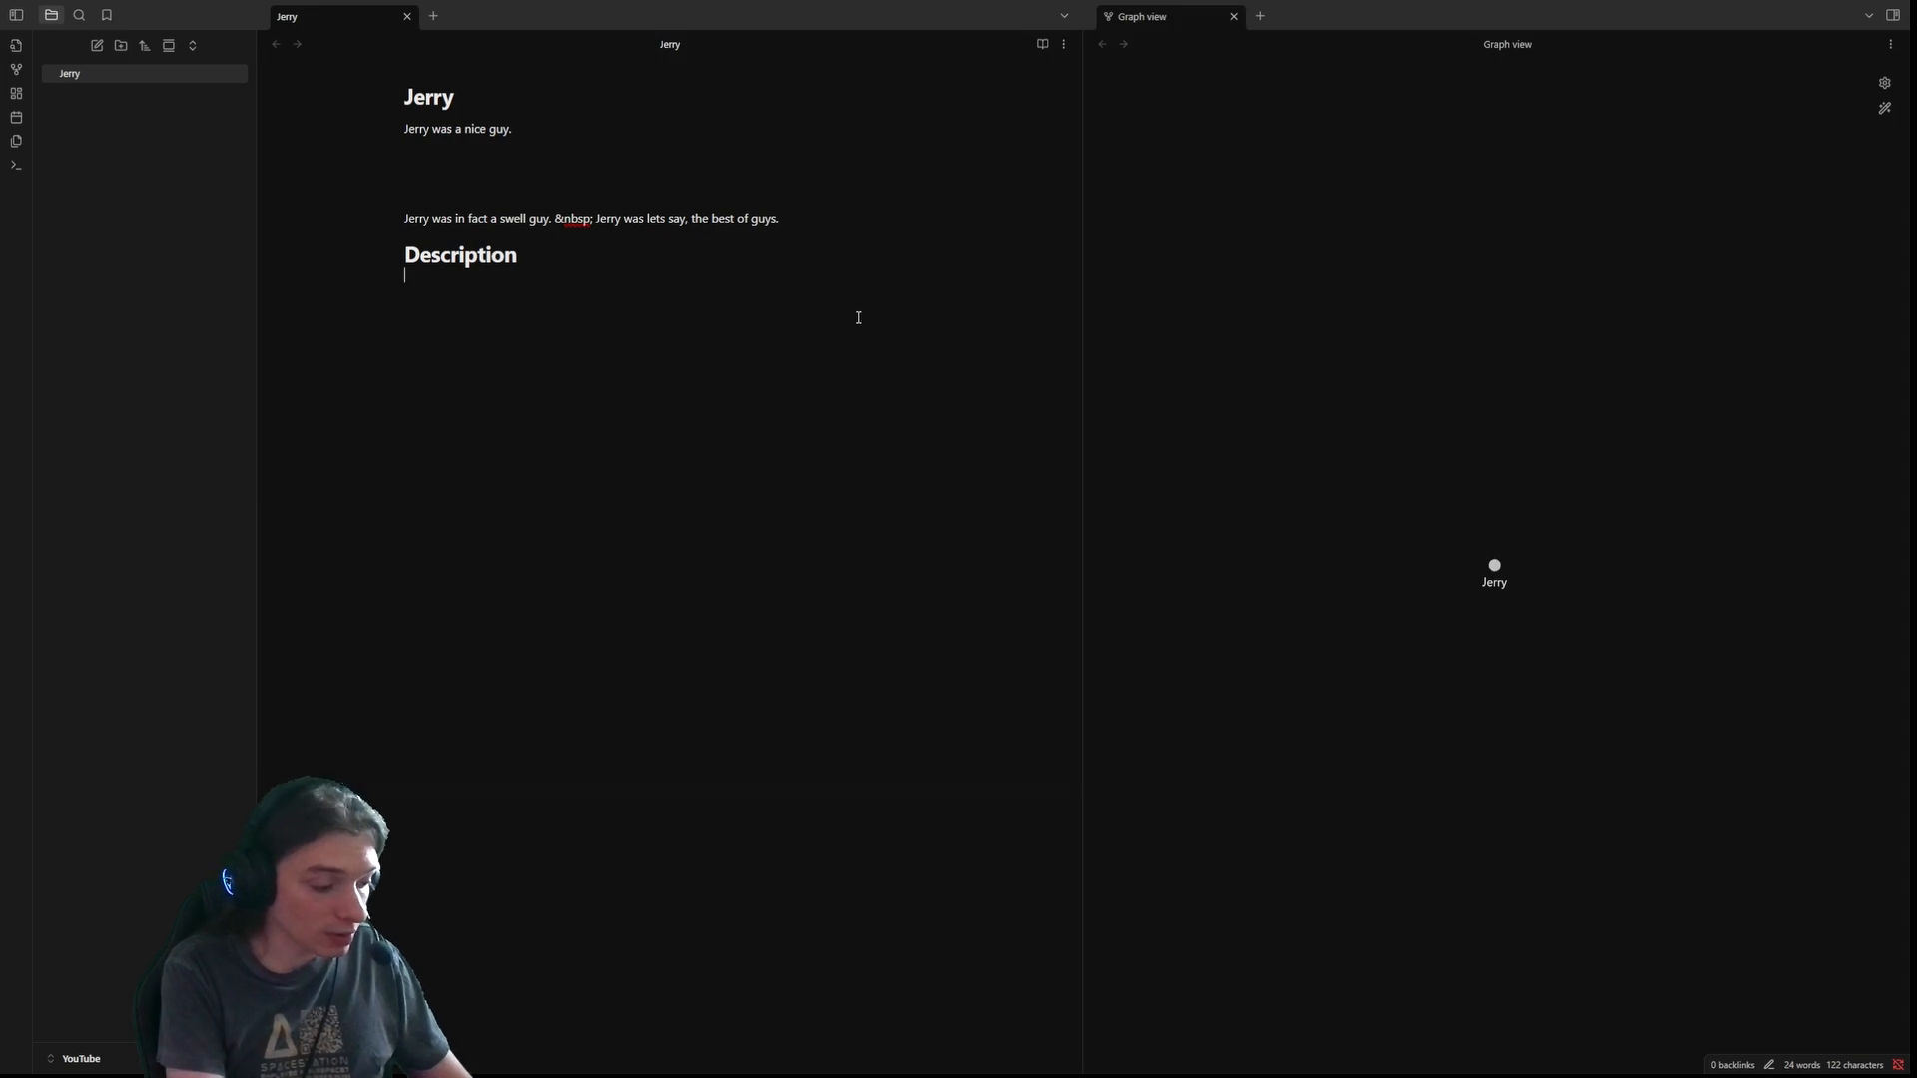
text(## )
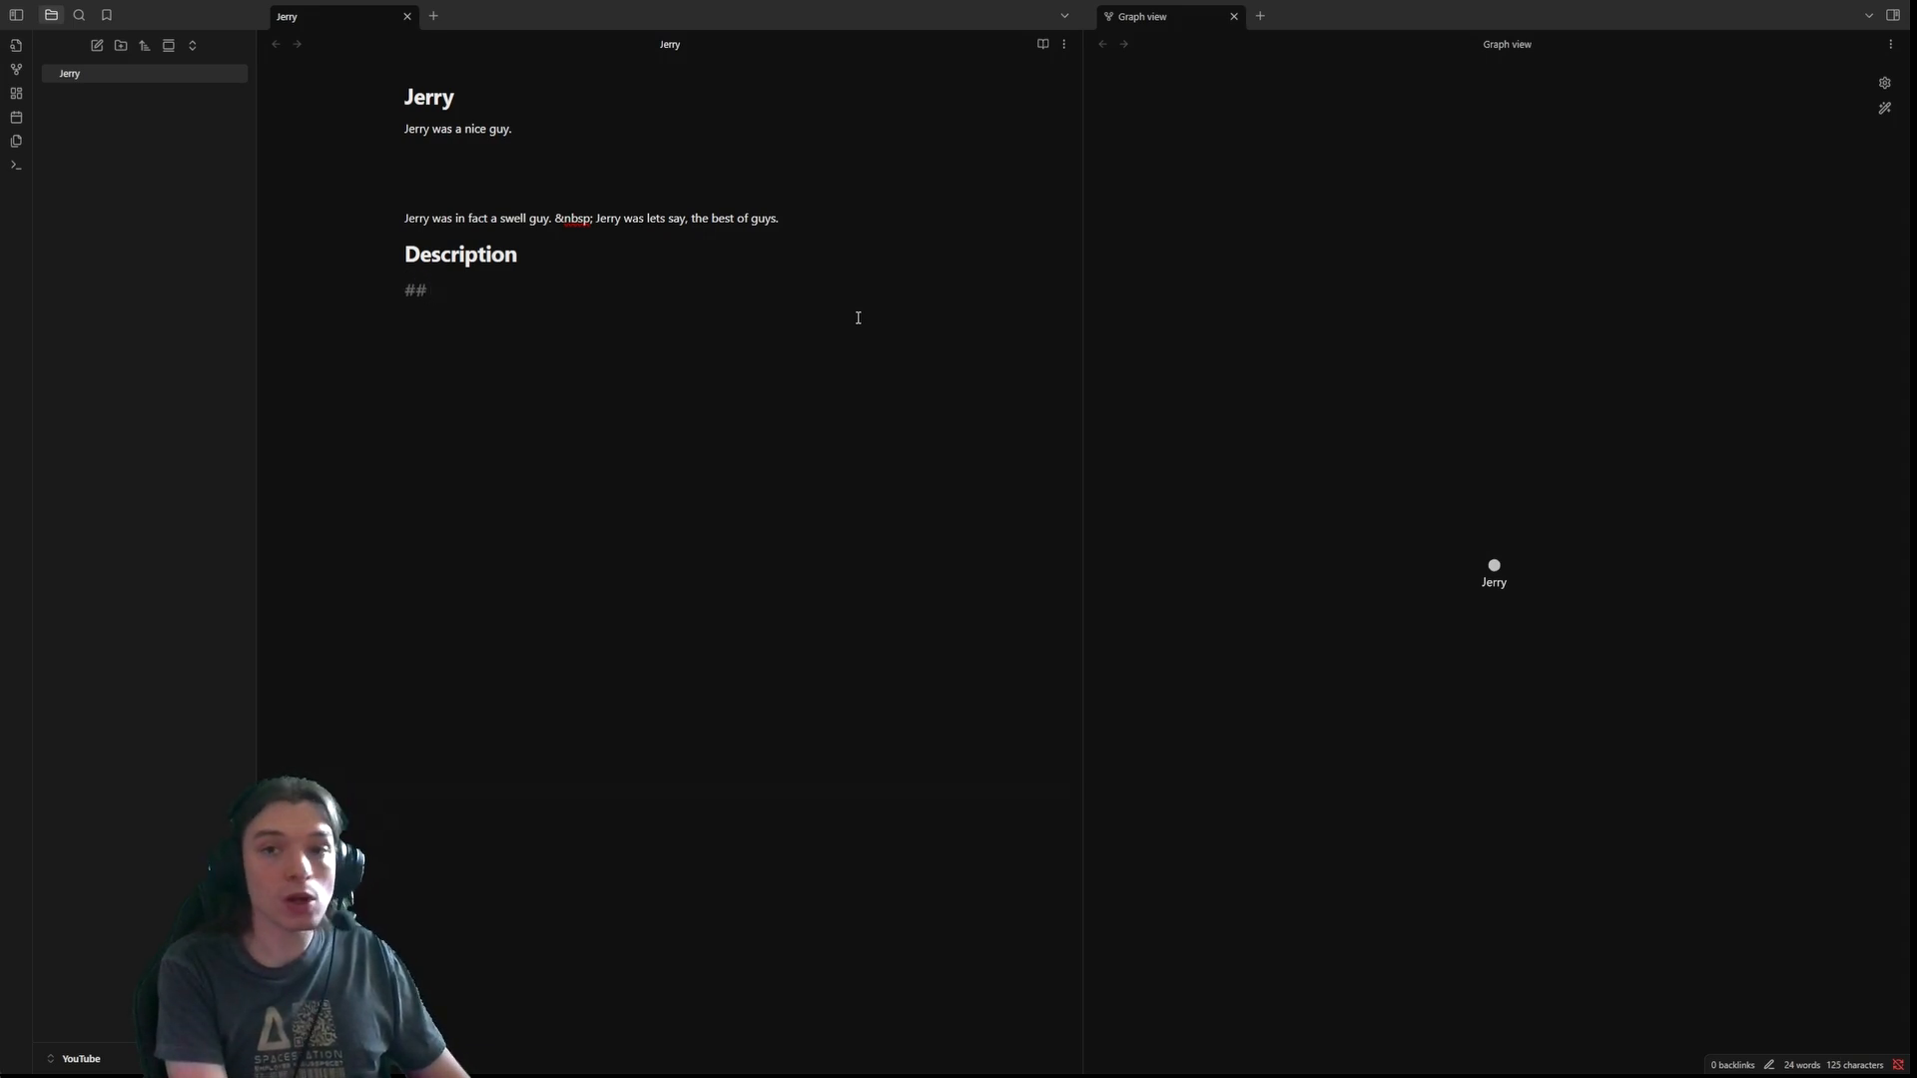
text(Appearance)
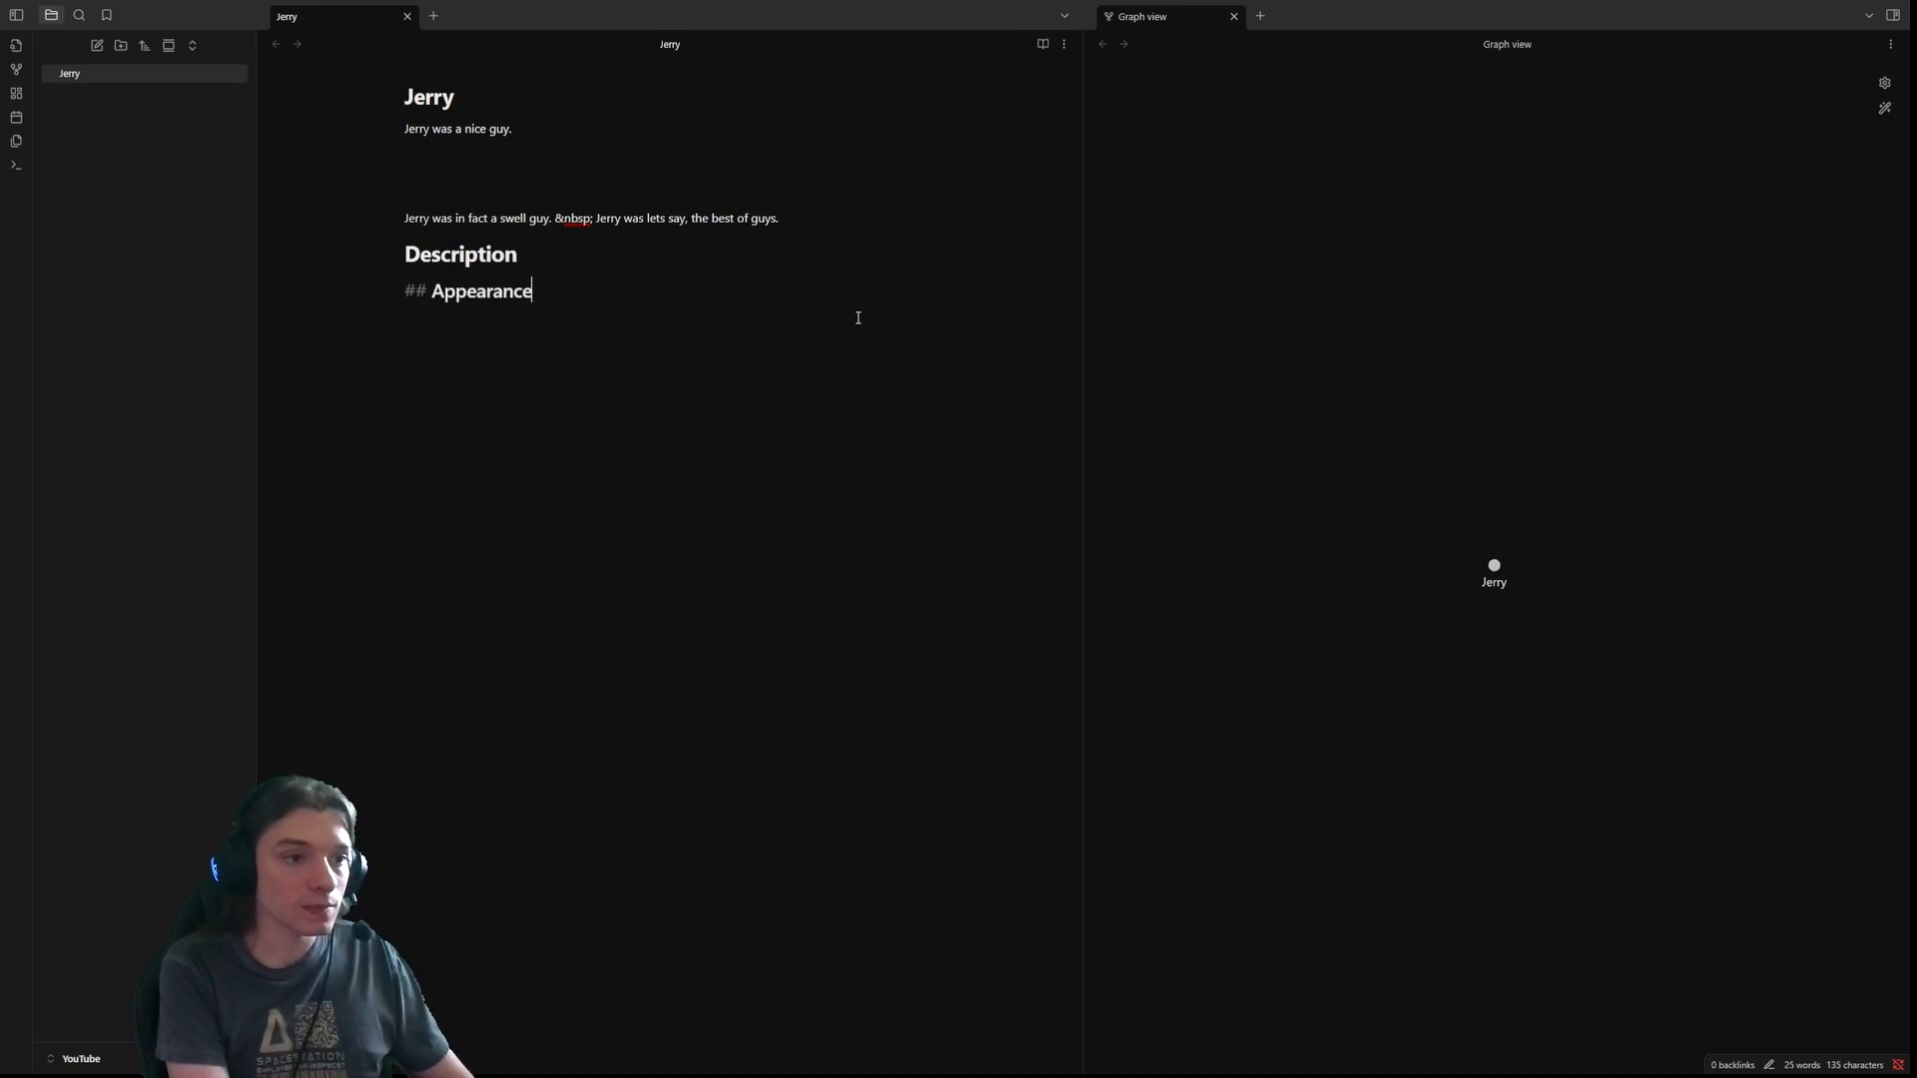
key(Return)
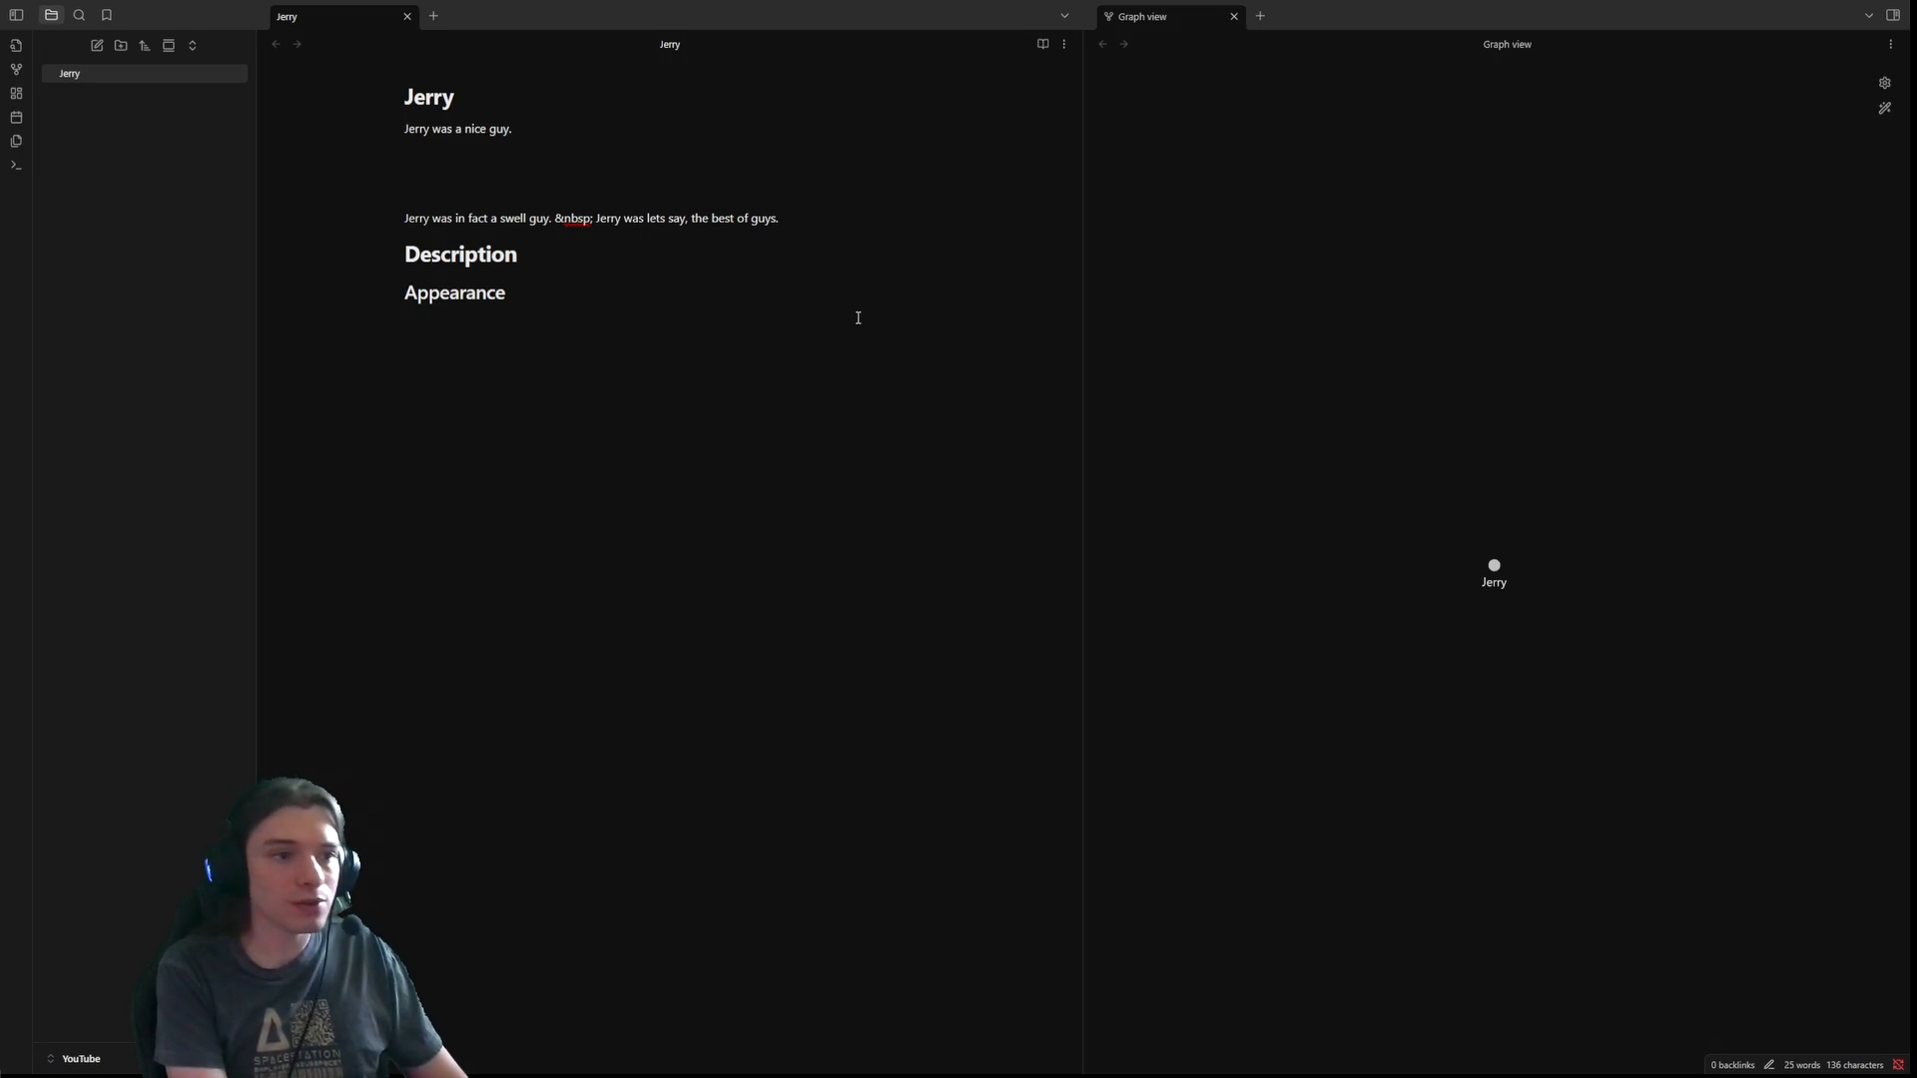
- Add two level-three headings, "Fashion Sense" and "Facial Features", under the Appearance heading
text(### )
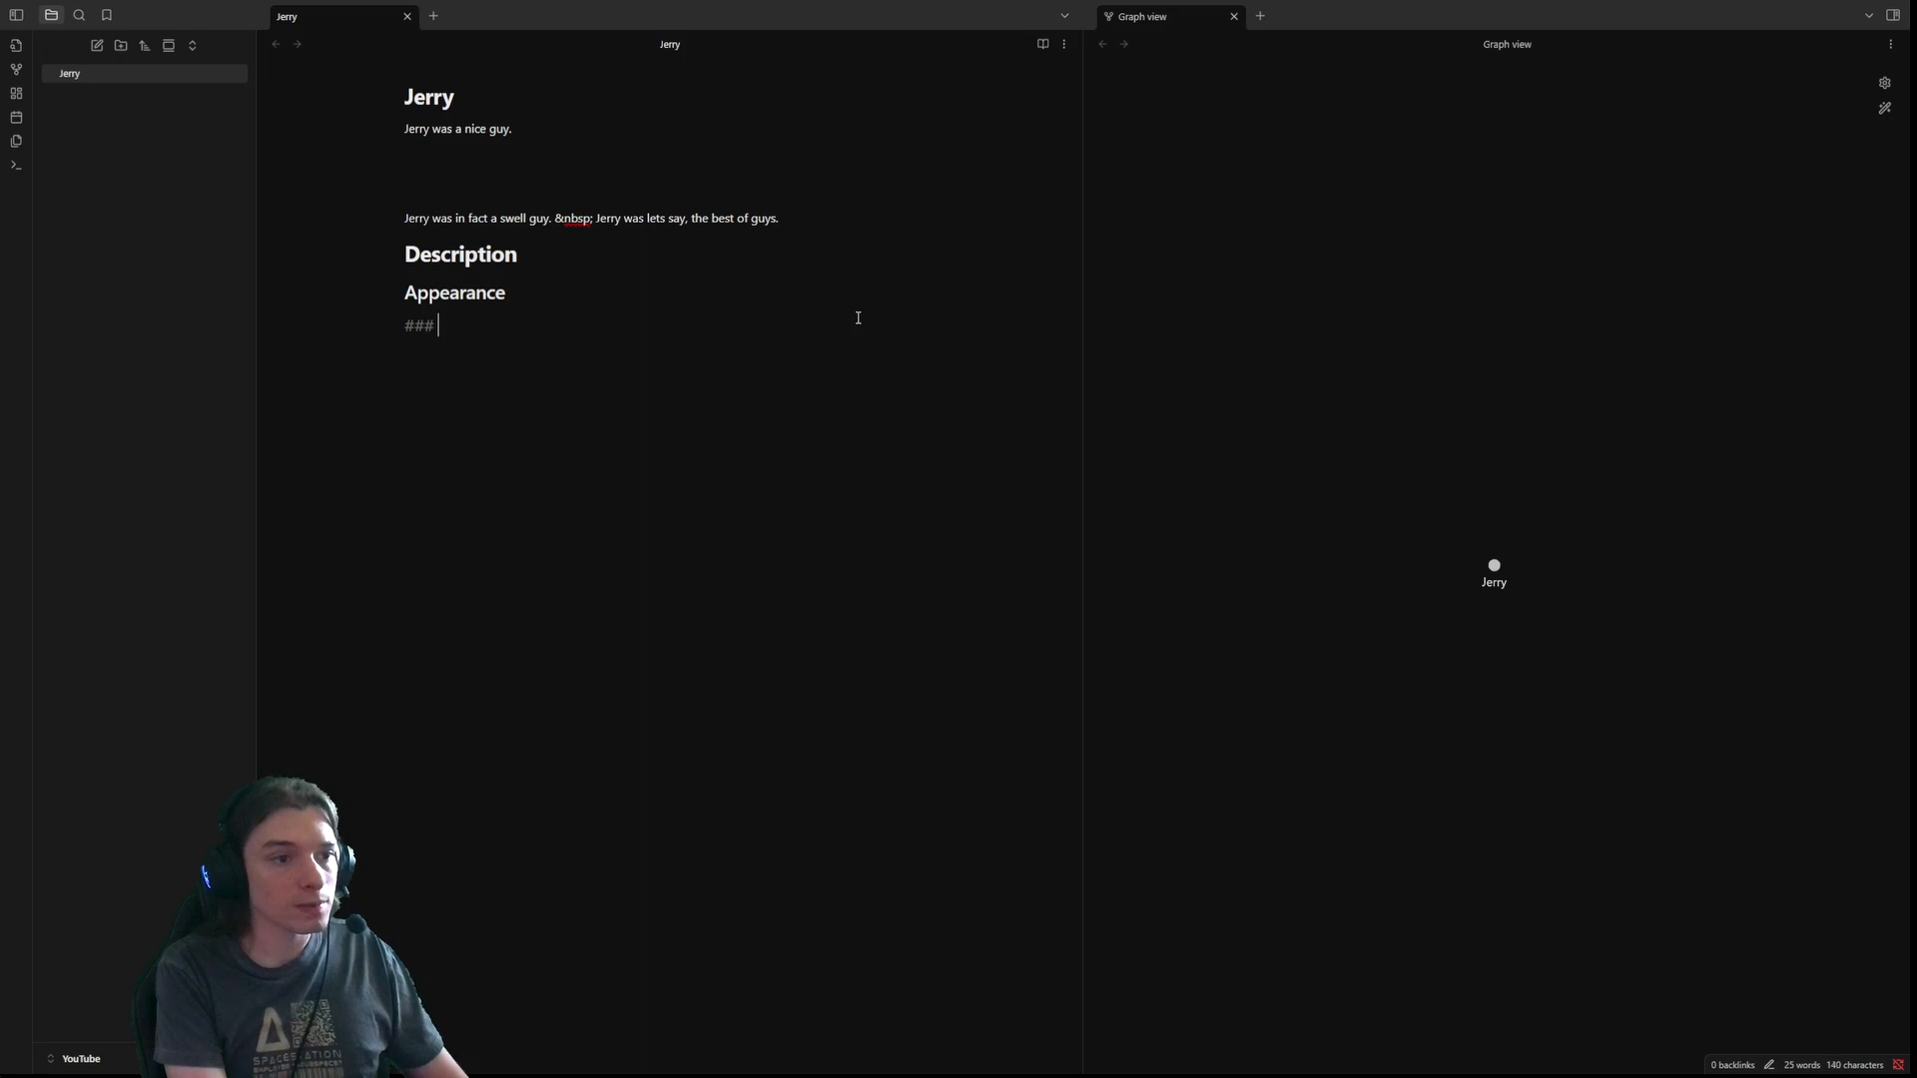
text(Fashion s)
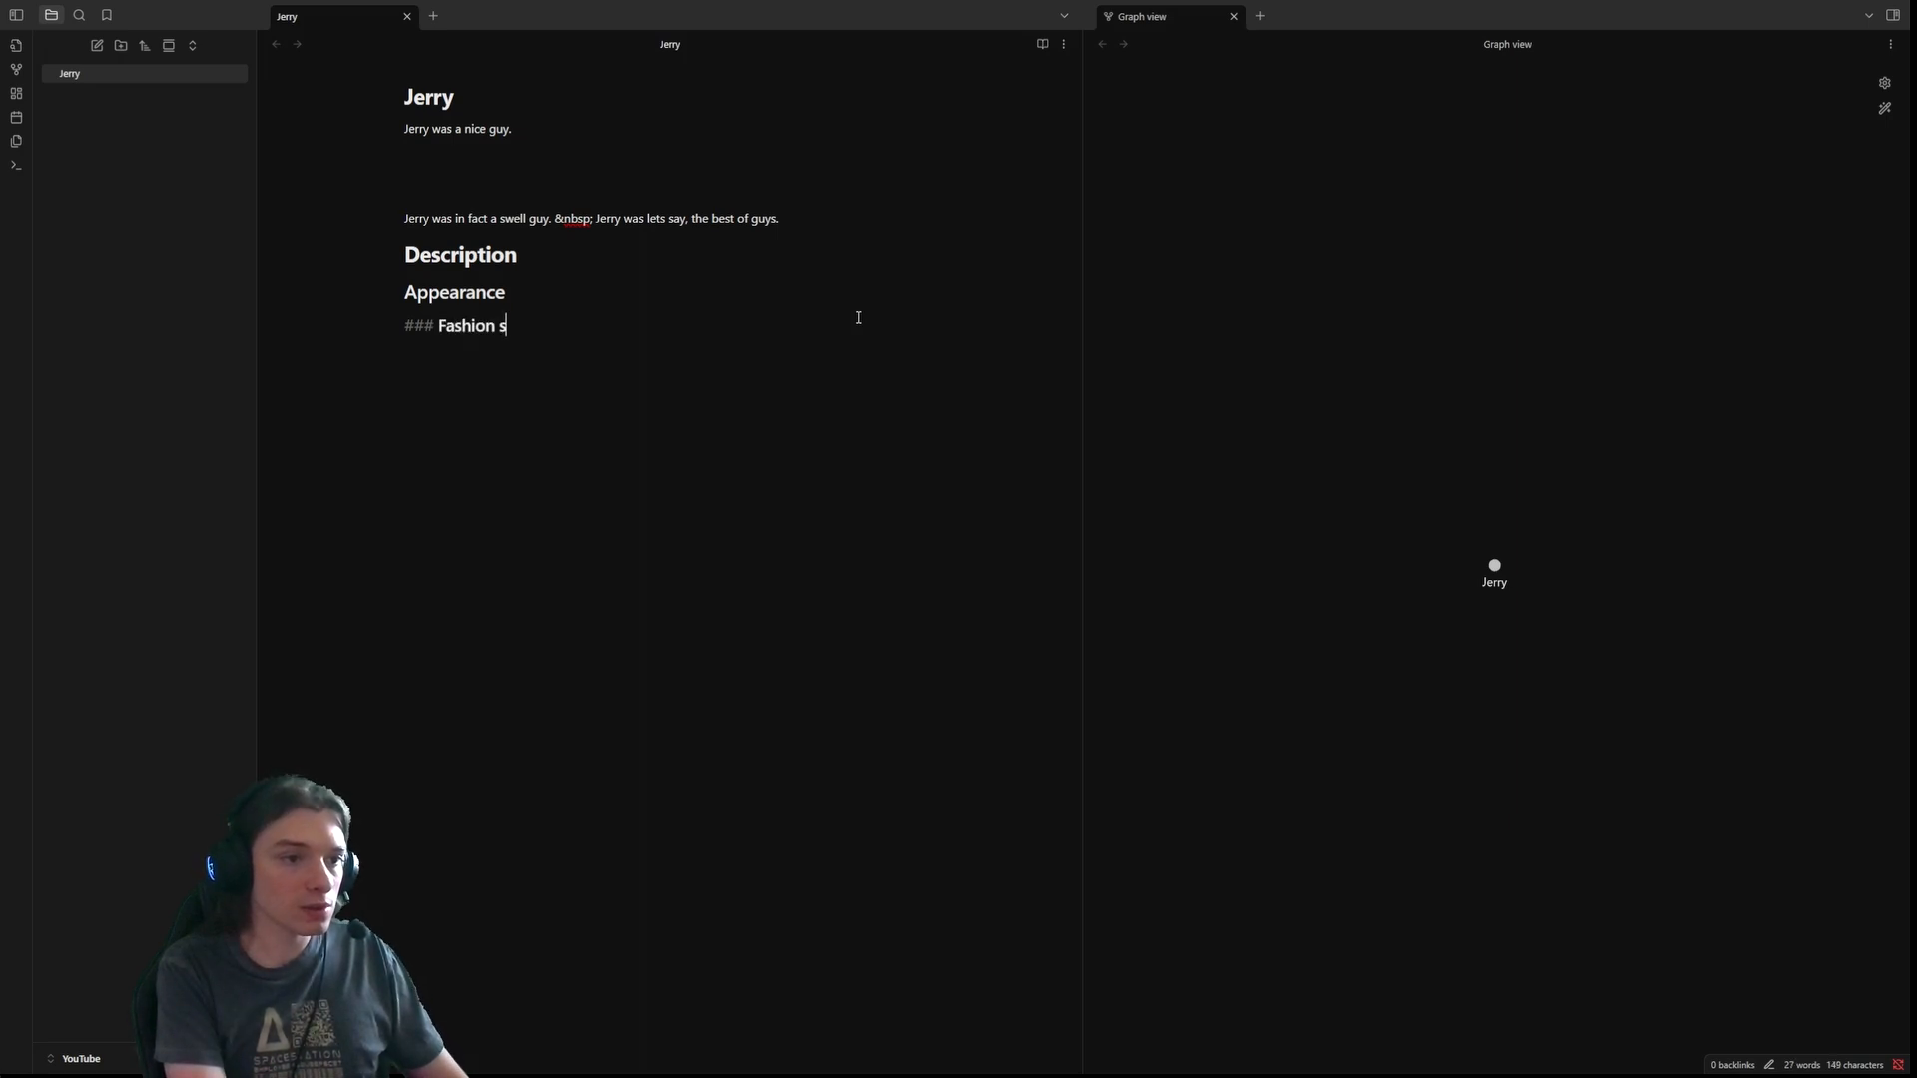
key(BackSpace)
text(Sense)
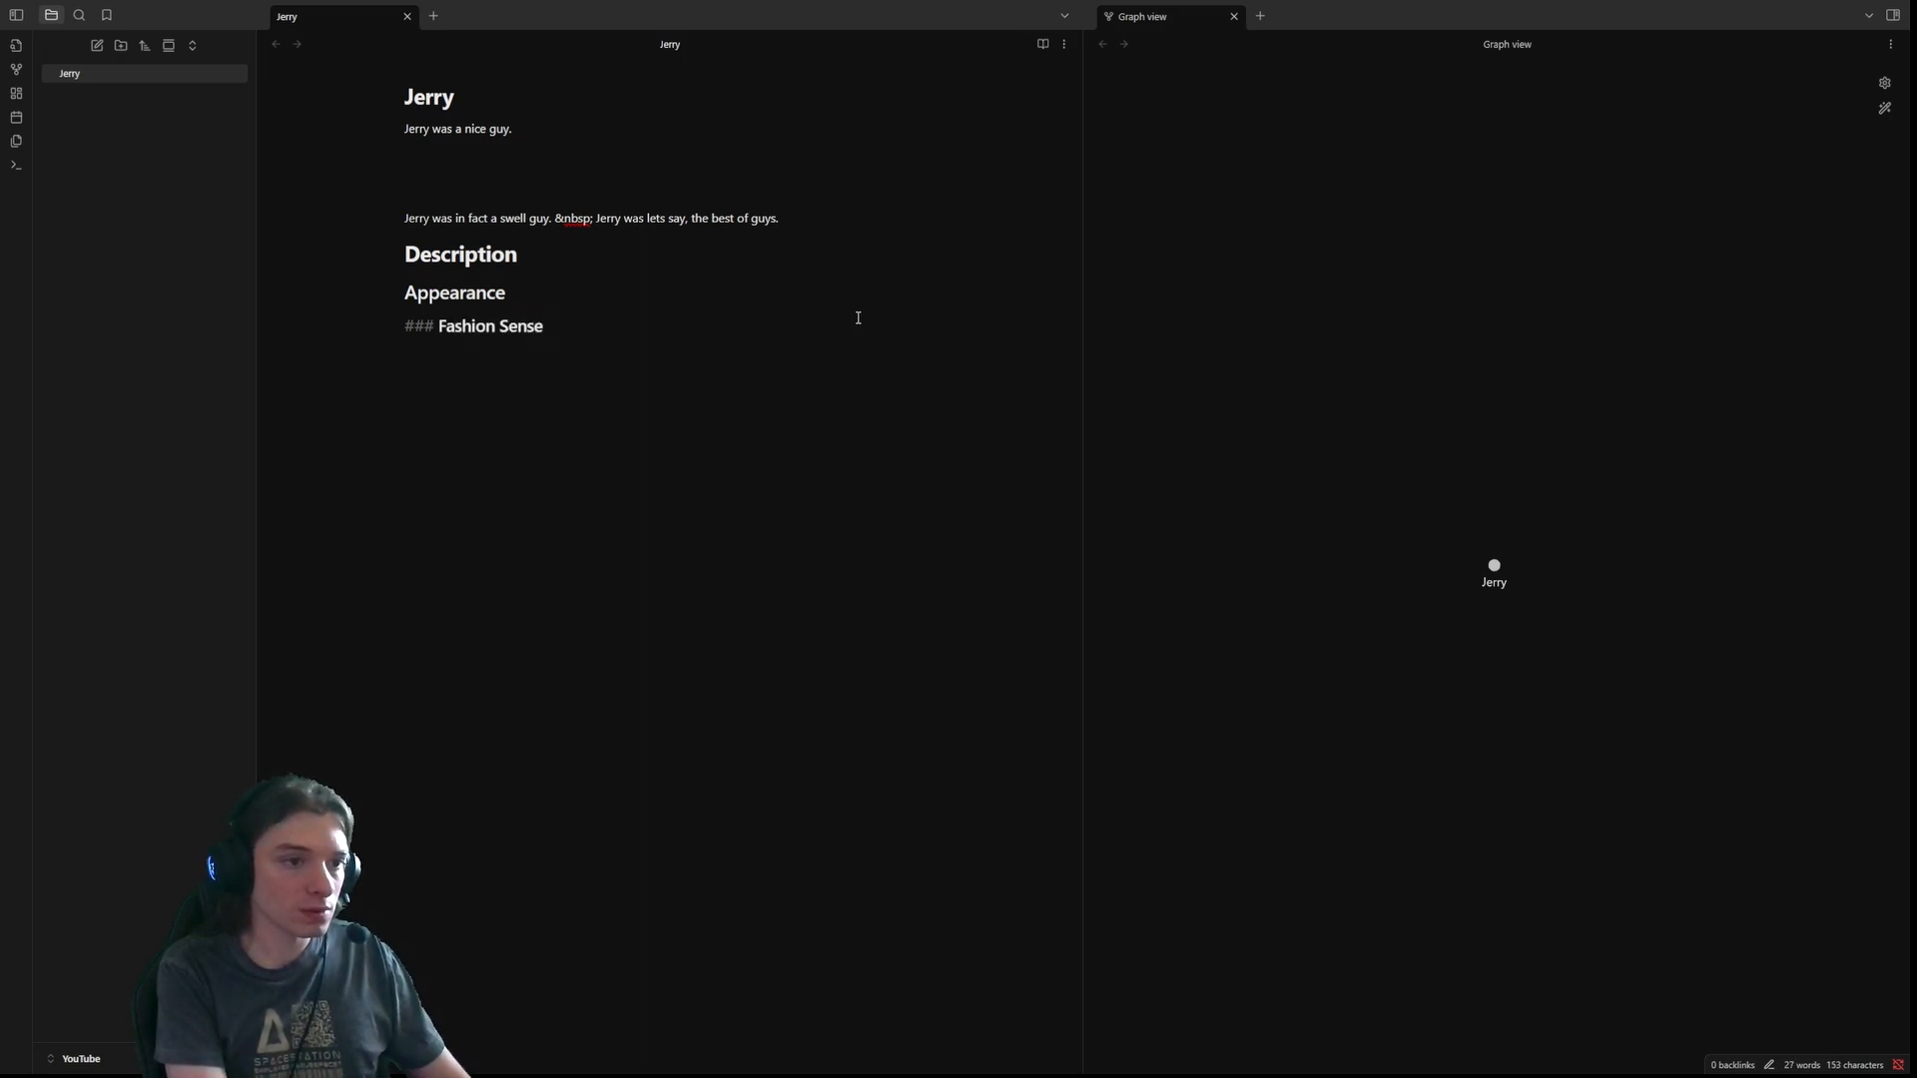
key(Return)
text(### )
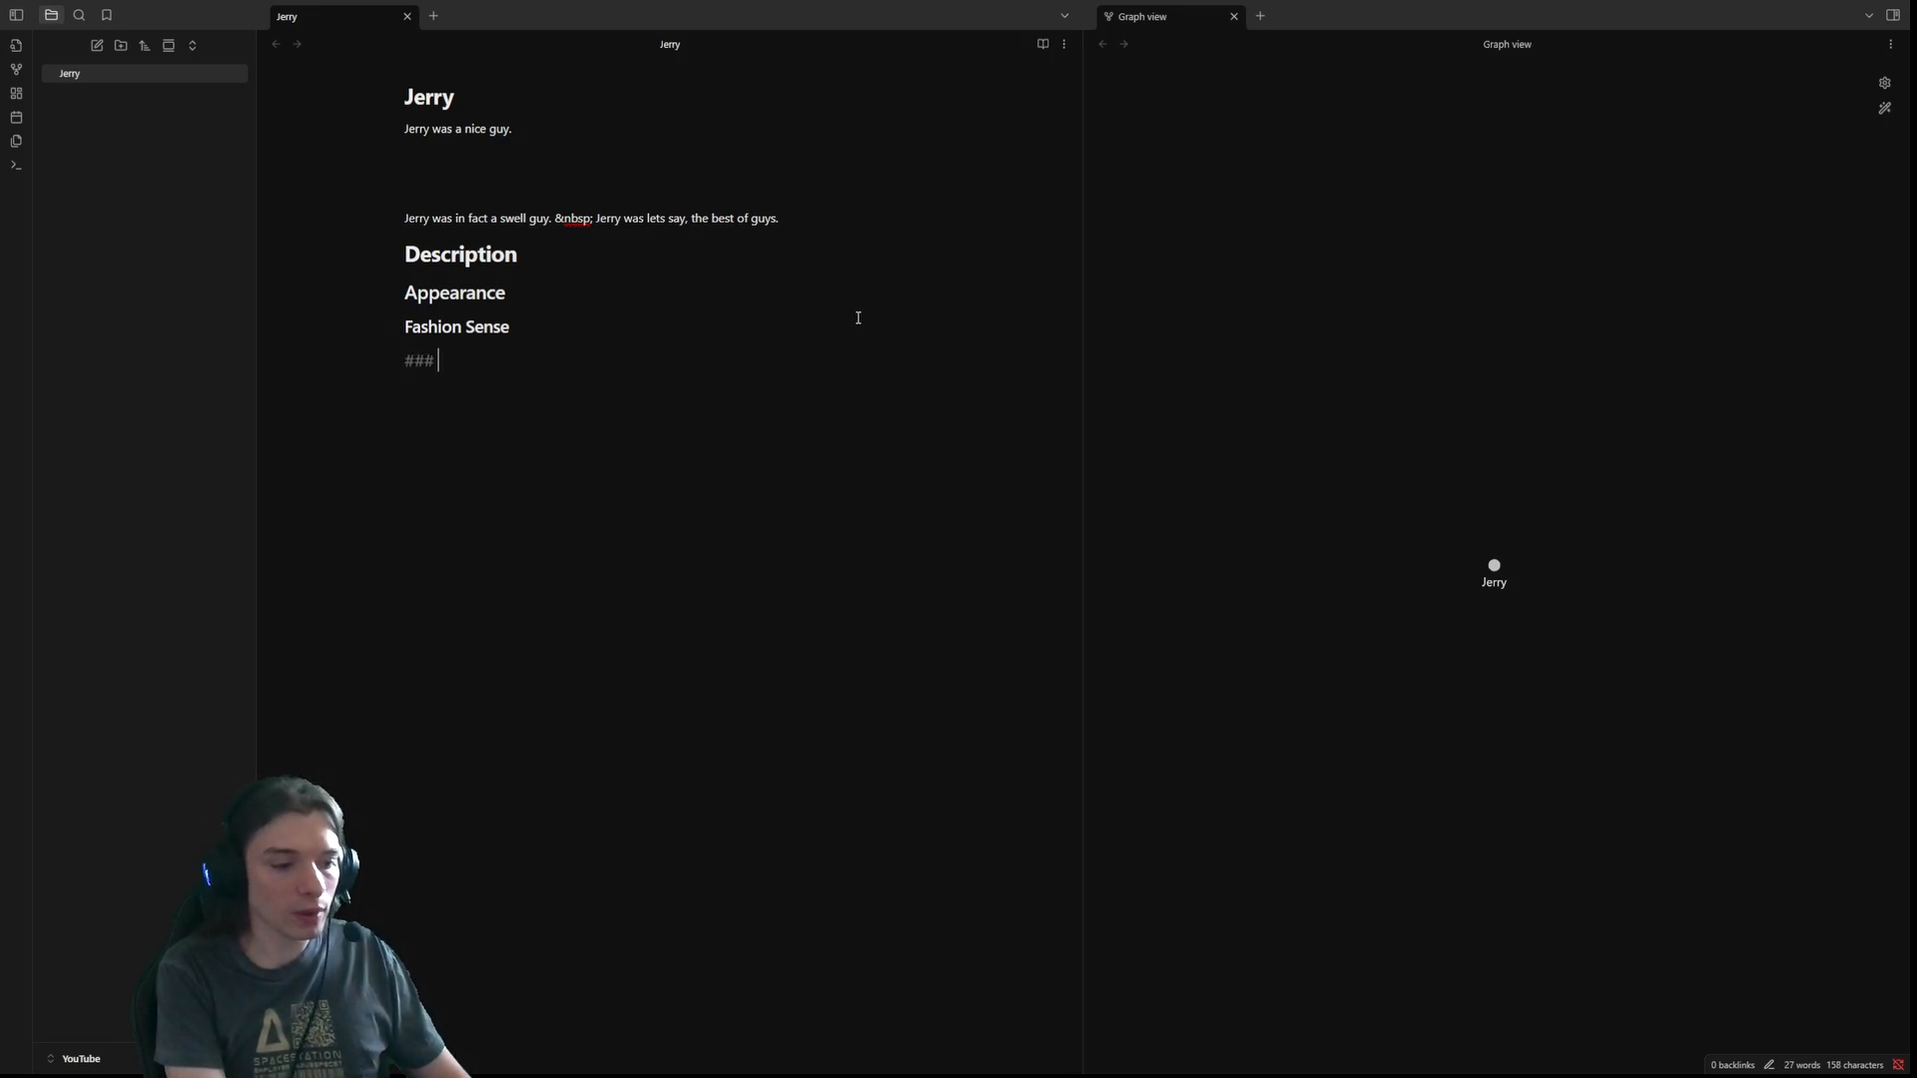
text(Facial Features)
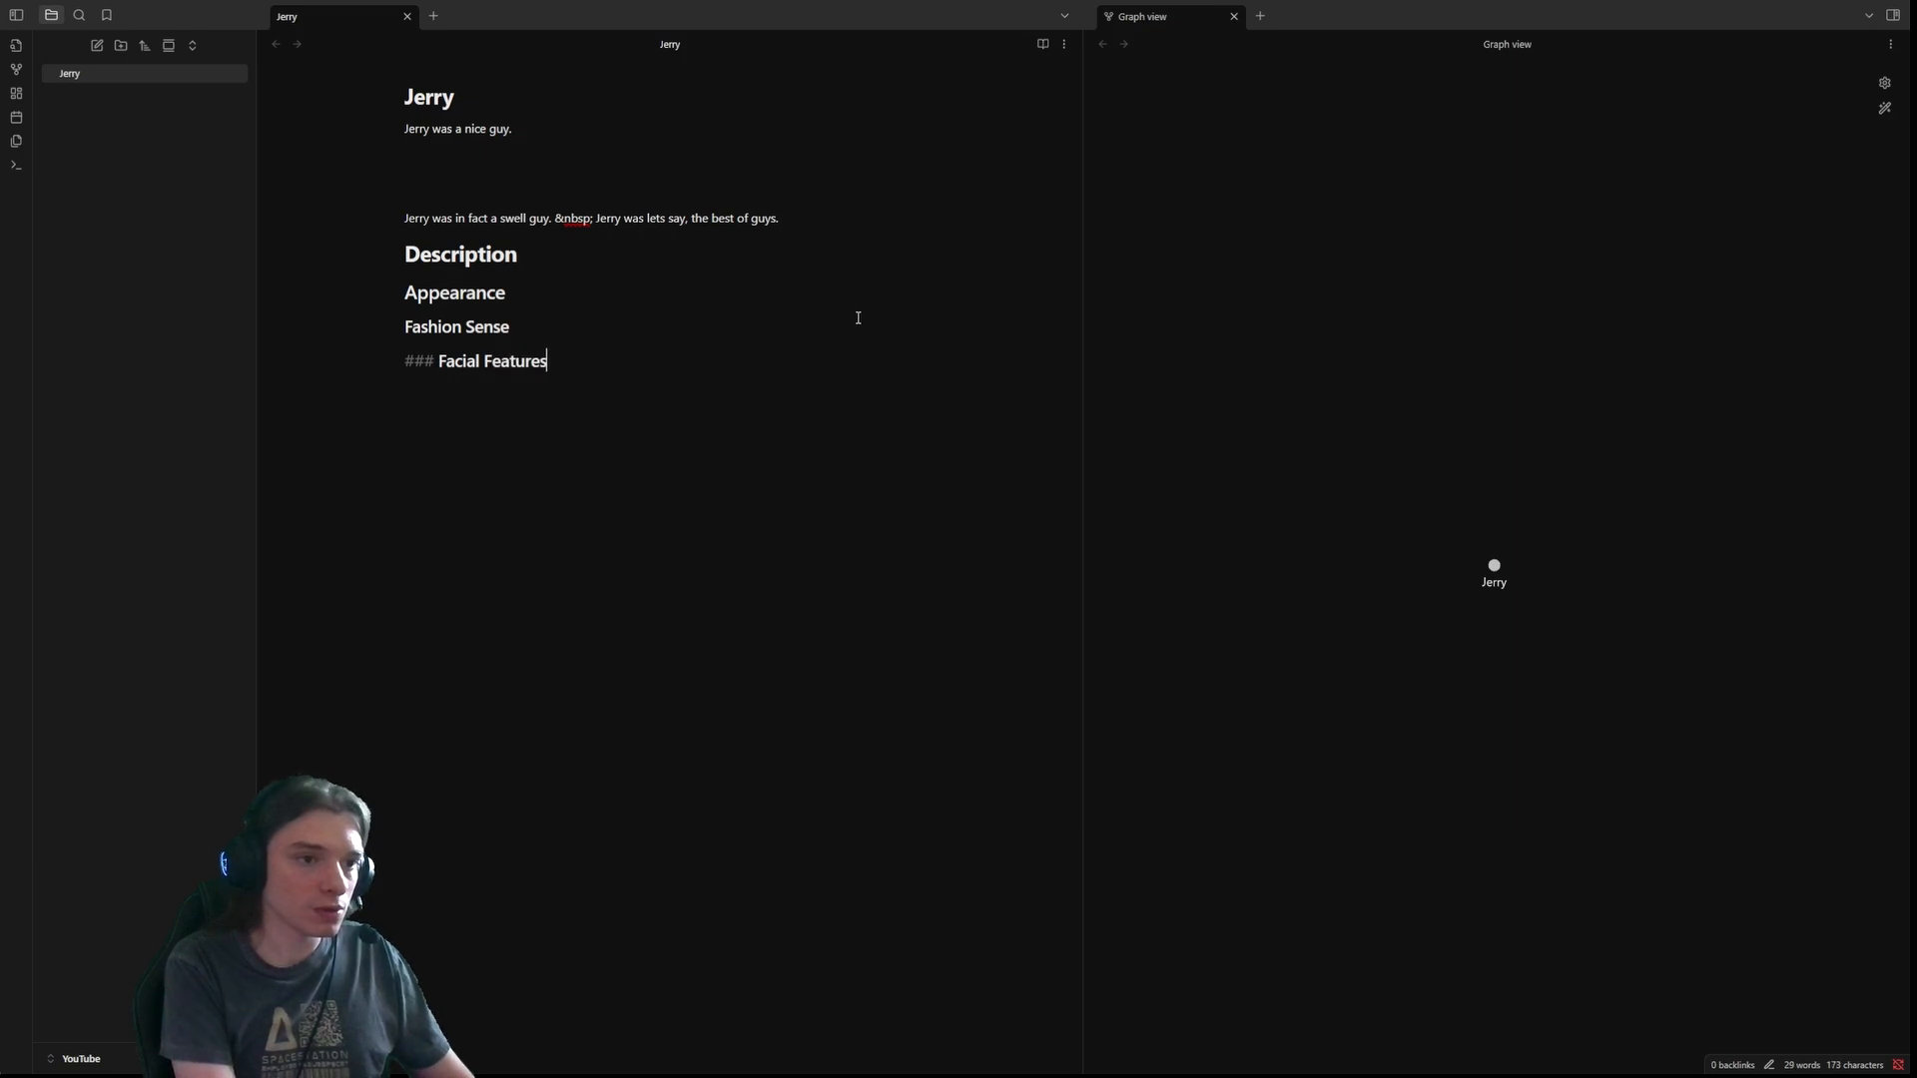
- Add a level-two heading "Personality" below Facial Features, followed by a level-three heading "Quirks"
key(Return)
text(##)
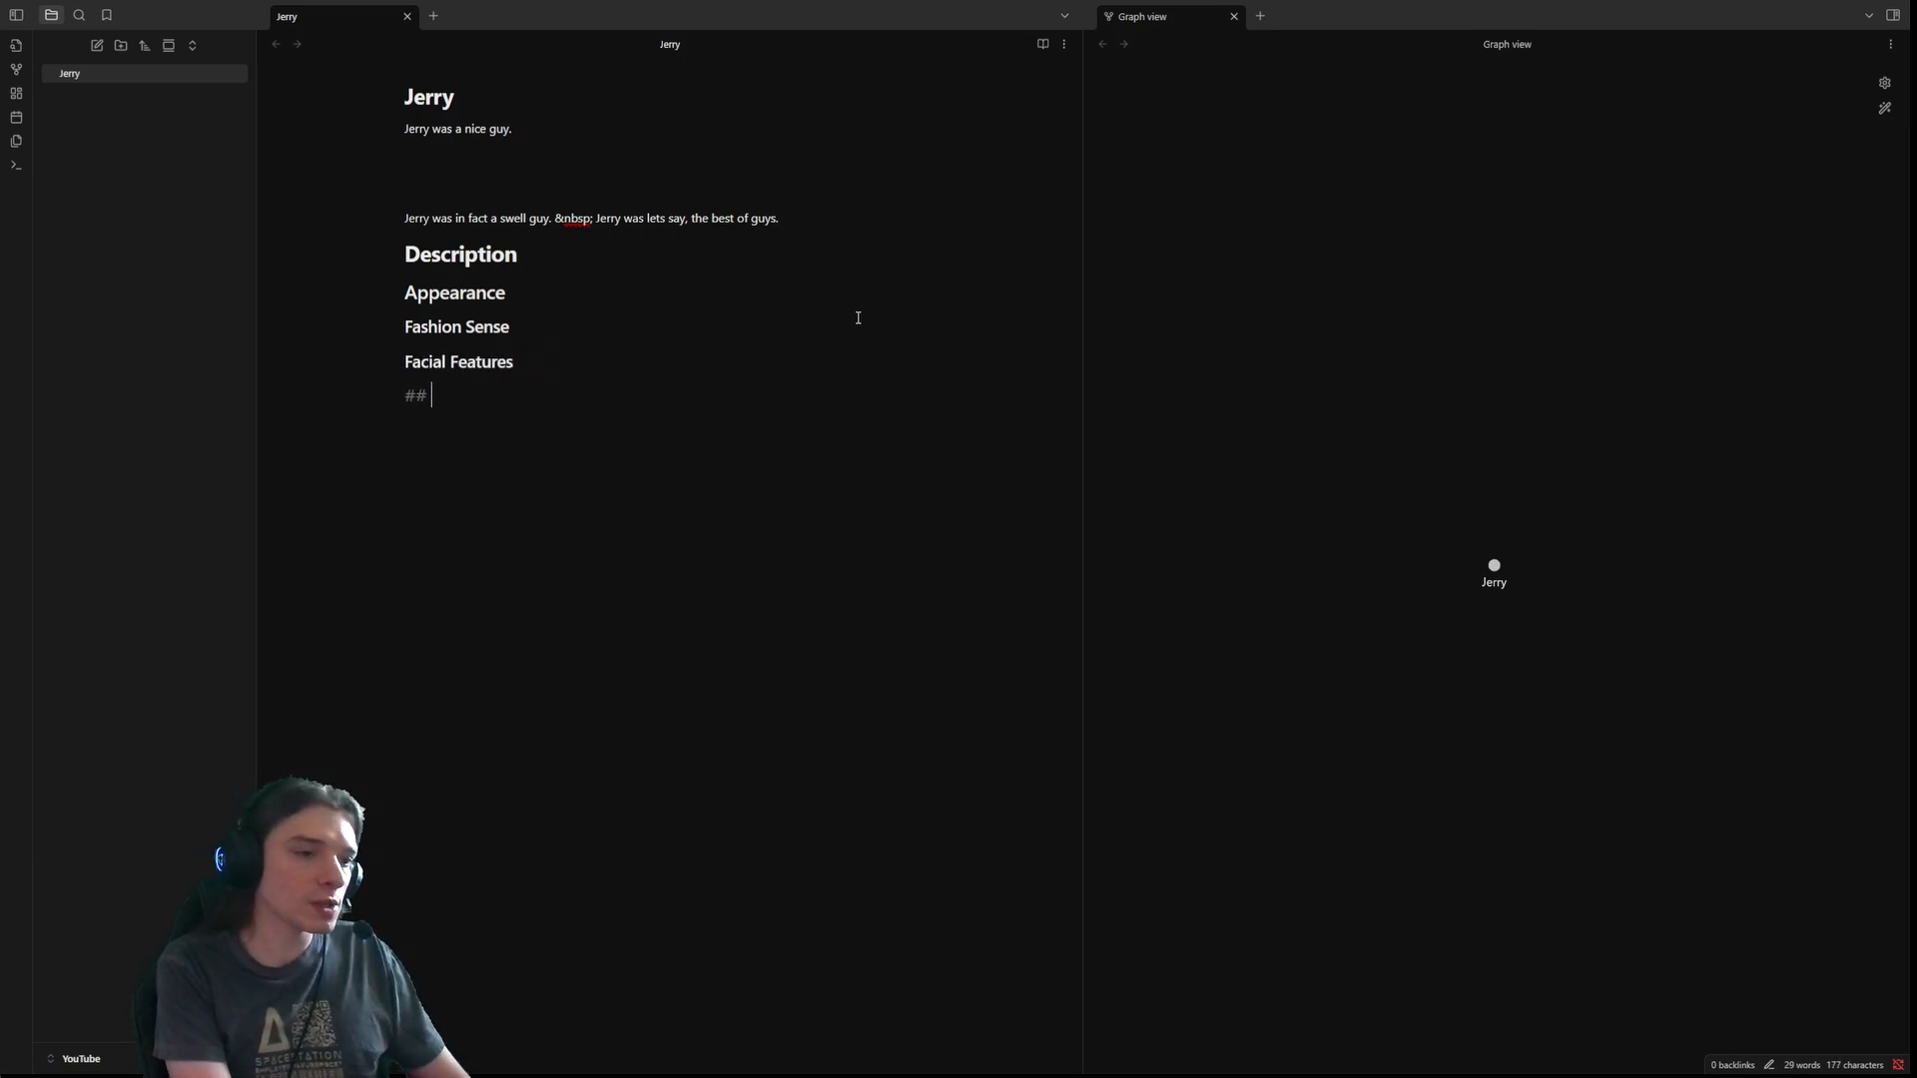
text( Personality)
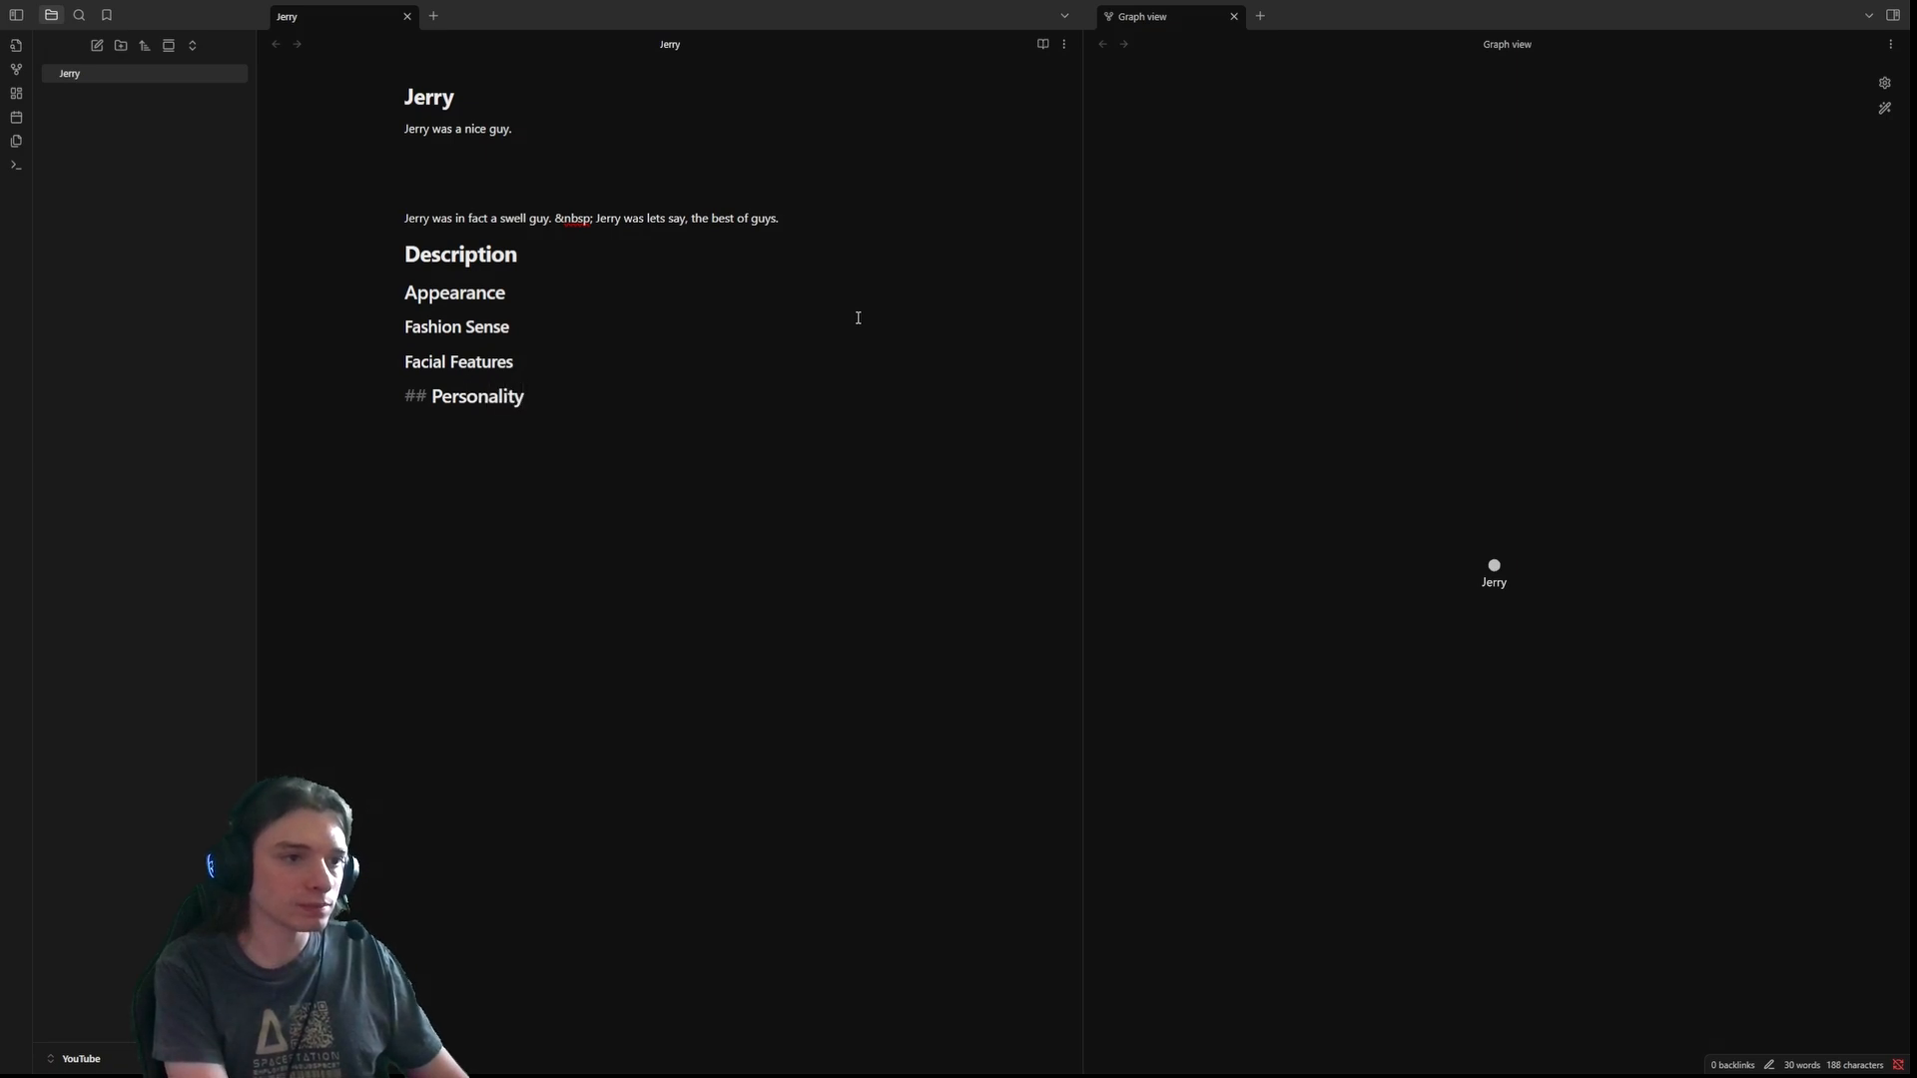
key(Return)
text(### Quirks)
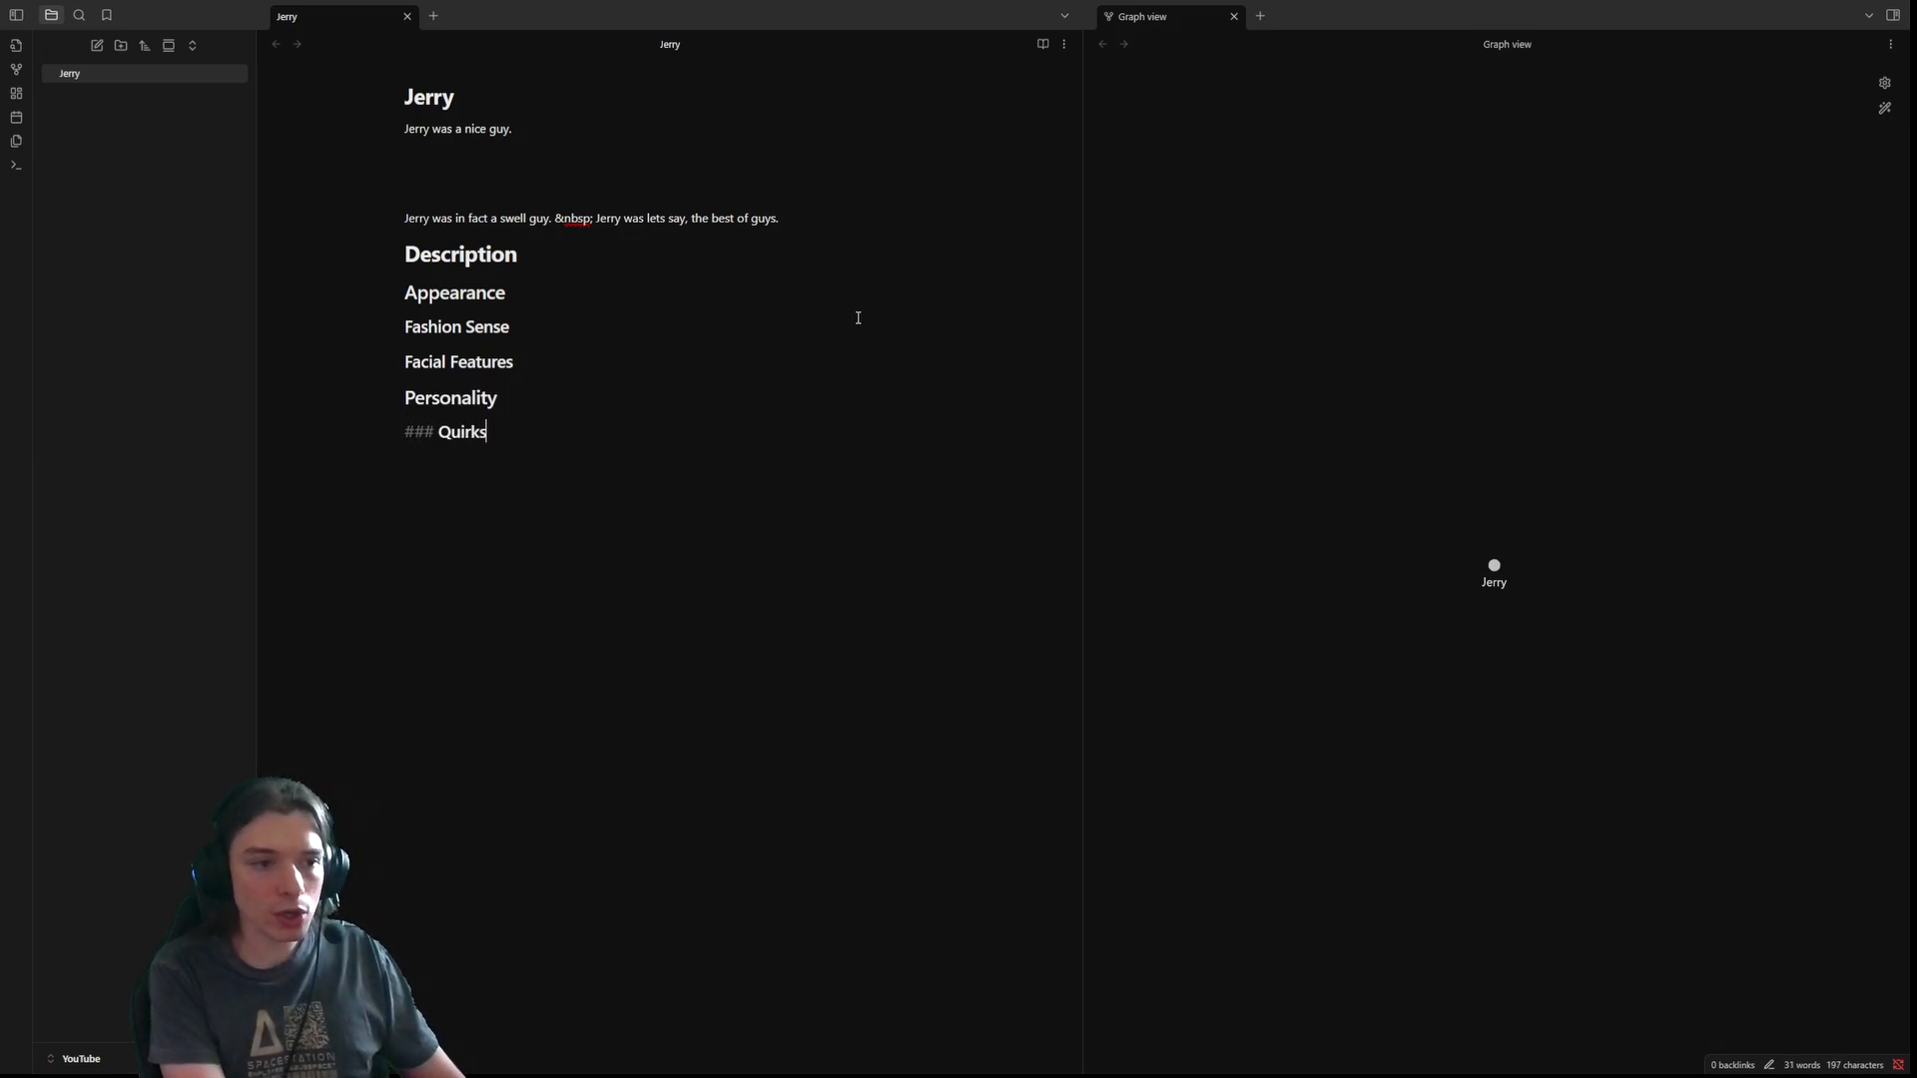
key(Return)
text(###)
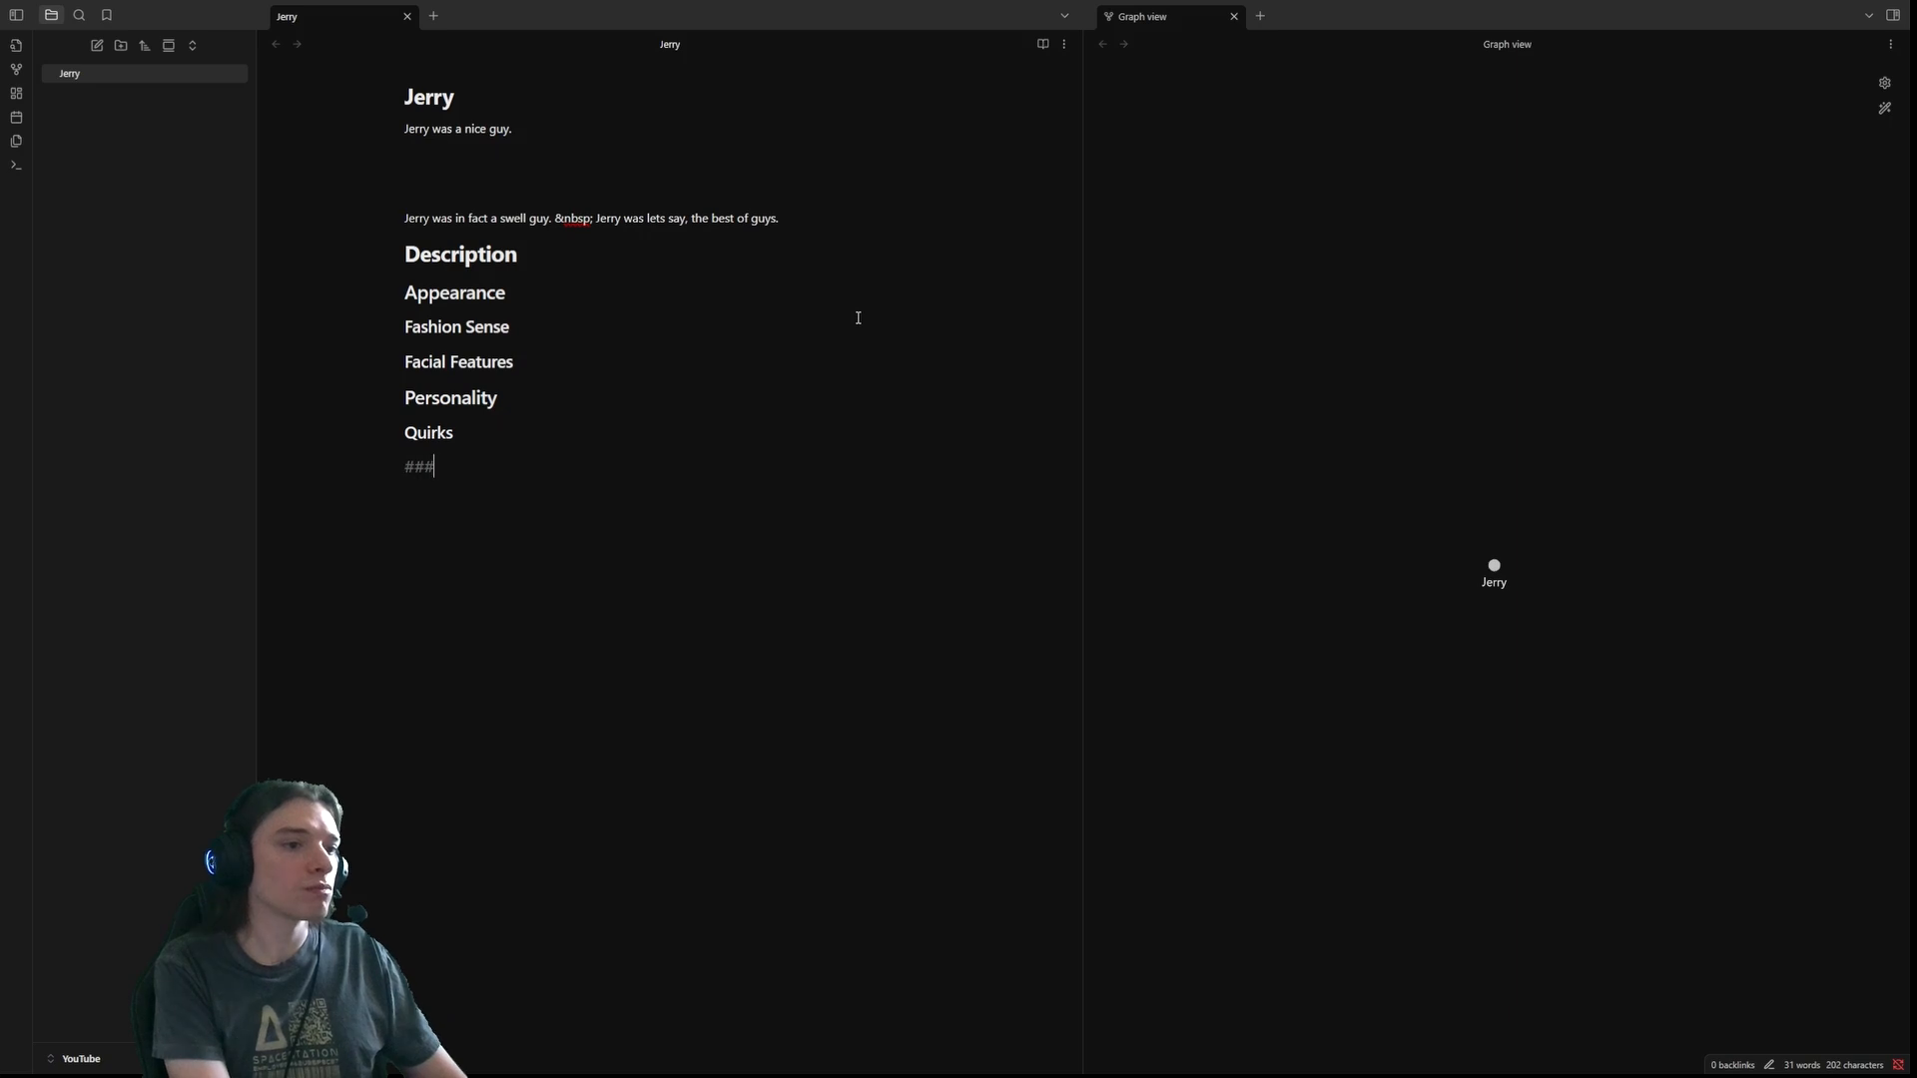
key(BackSpace)
key(BackSpace)
key(BackSpace)
key(BackSpace)
key(BackSpace)
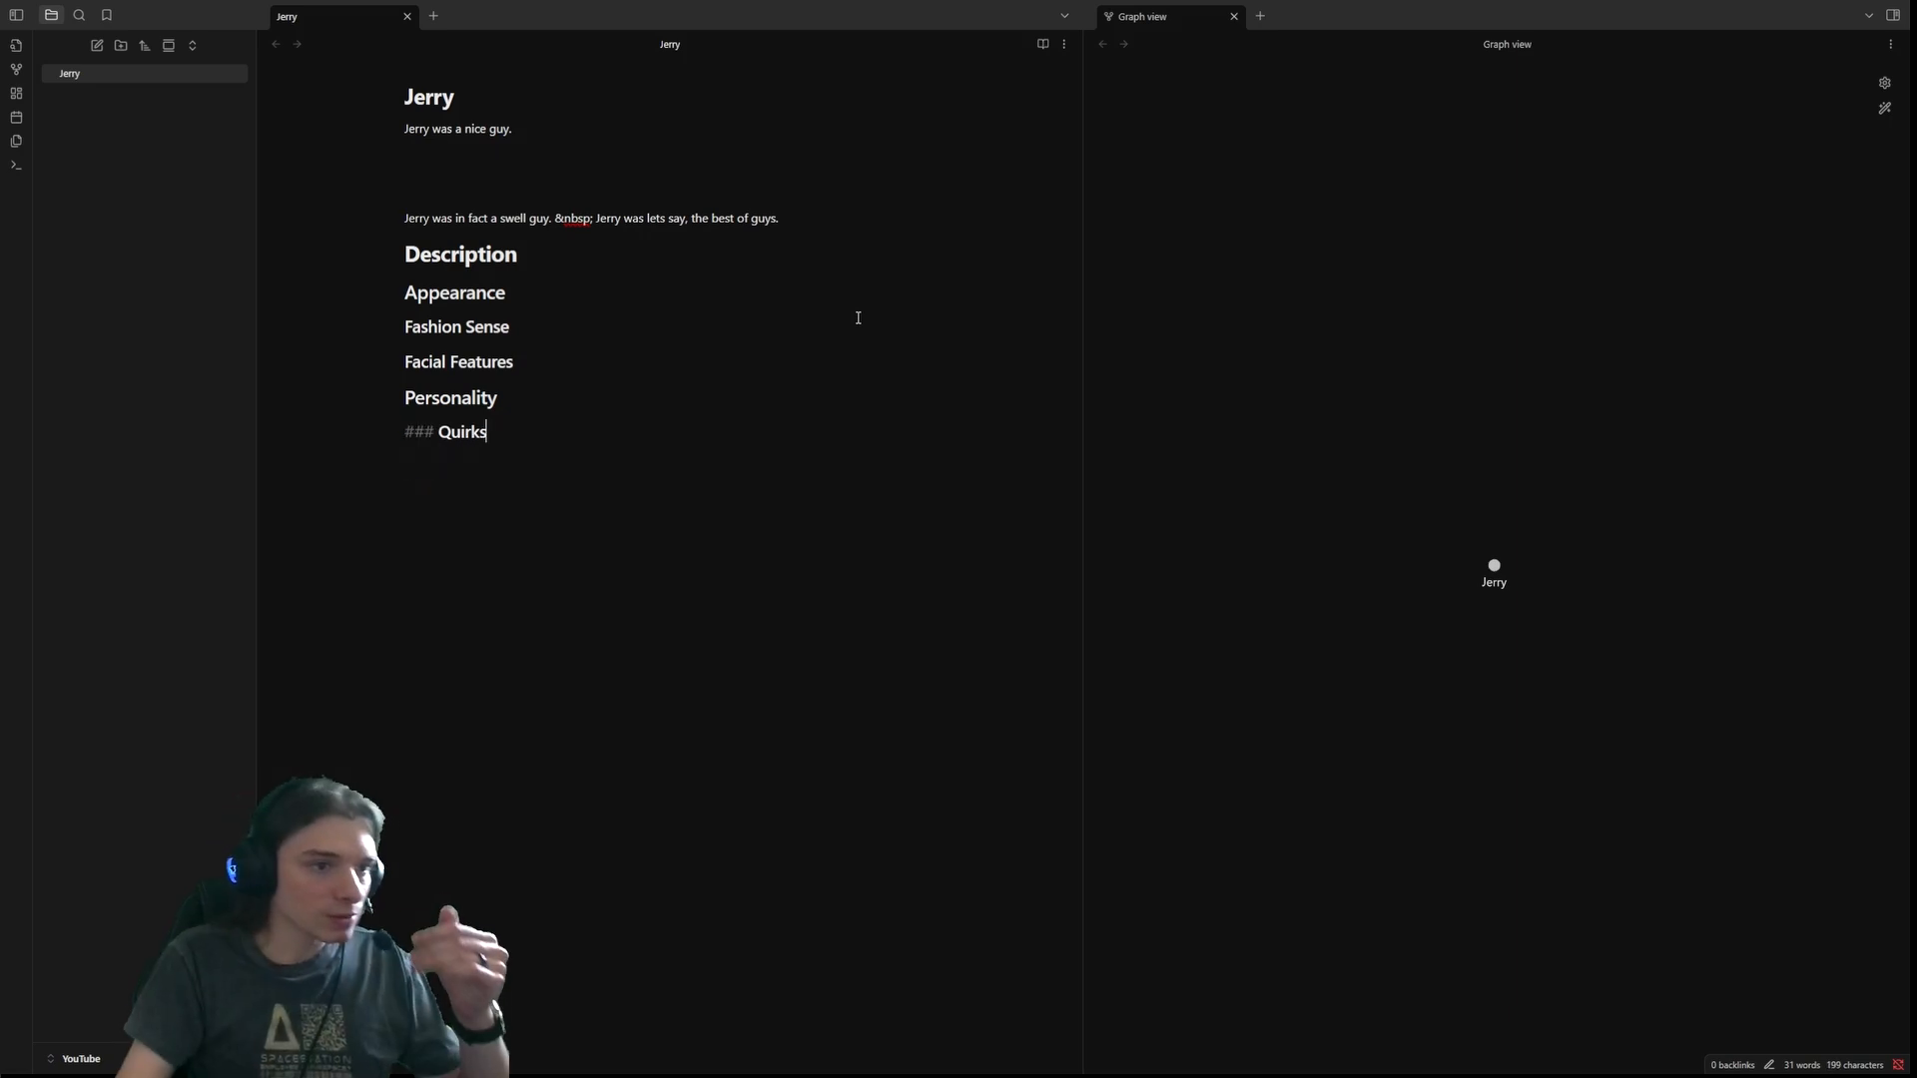
- Collapse the Description section to see how its subheadings fold, and expand it again
click(584, 264)
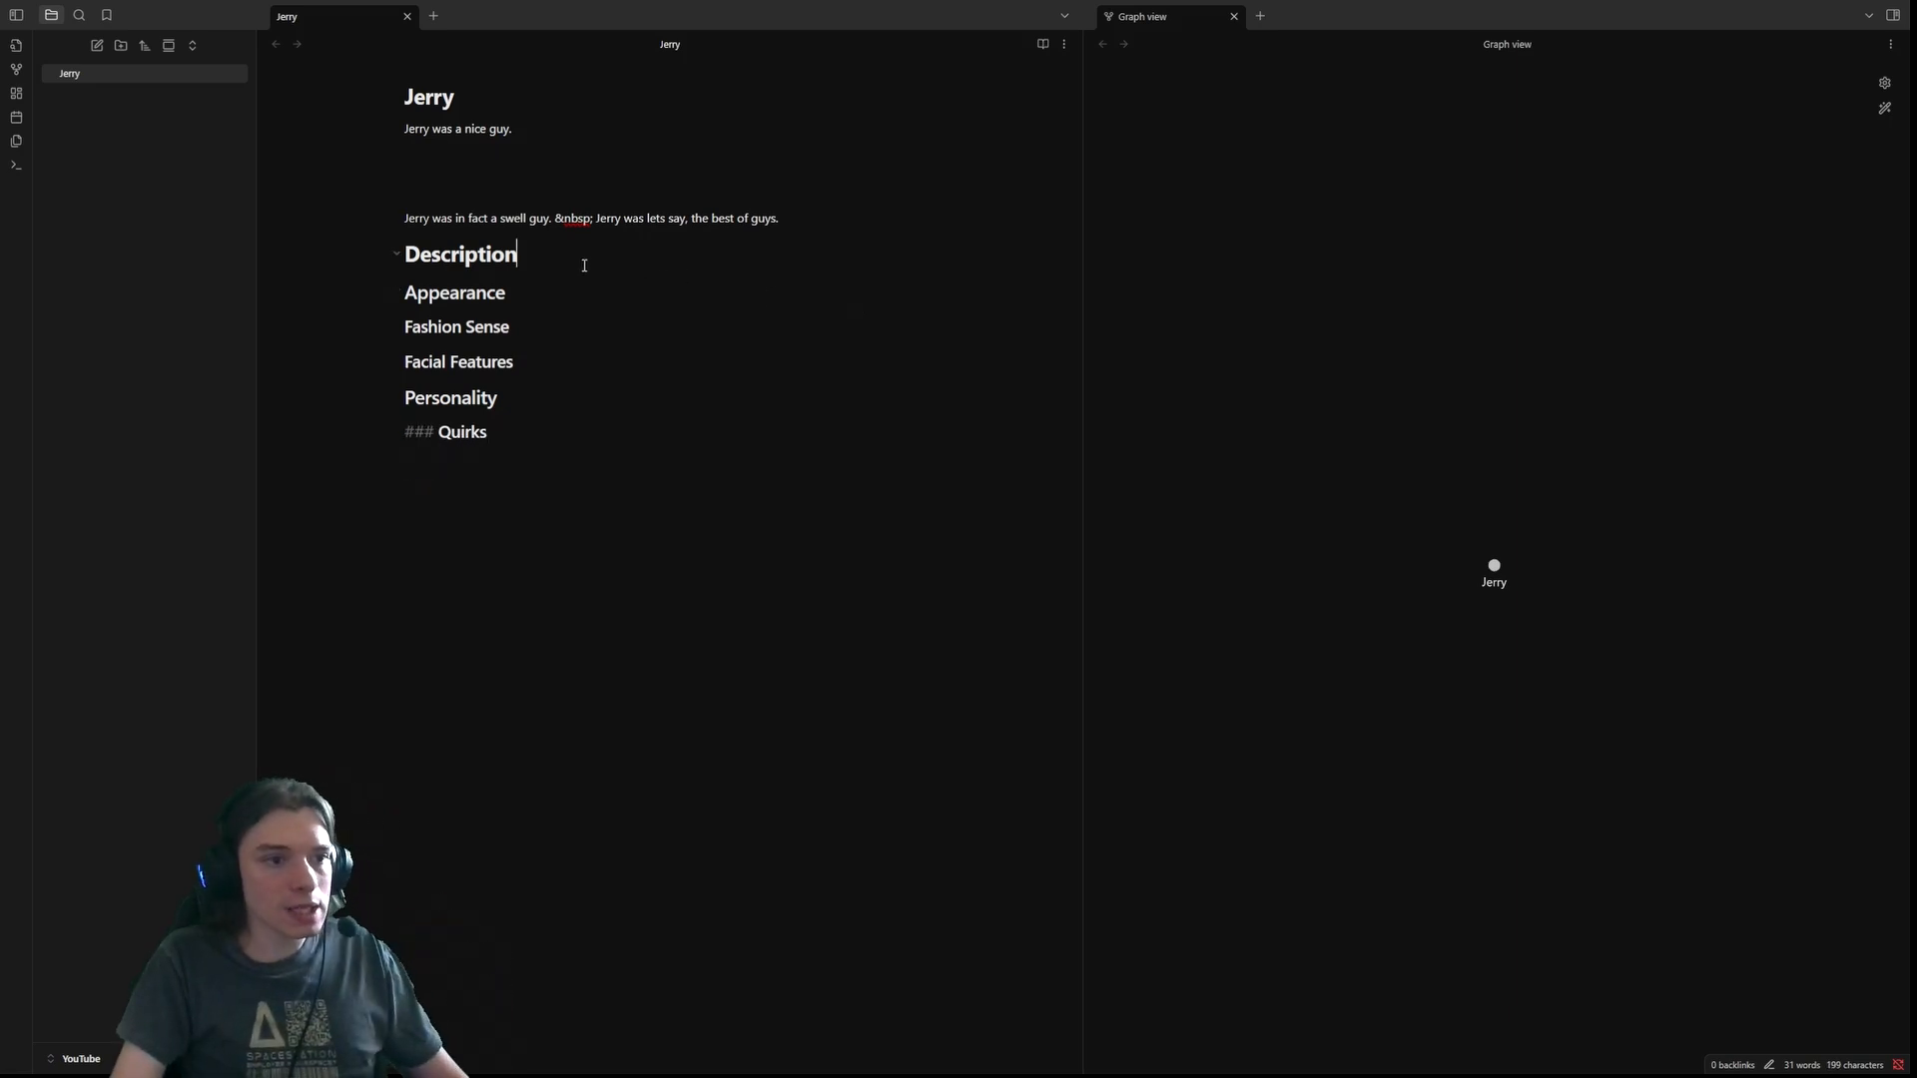
click(350, 258)
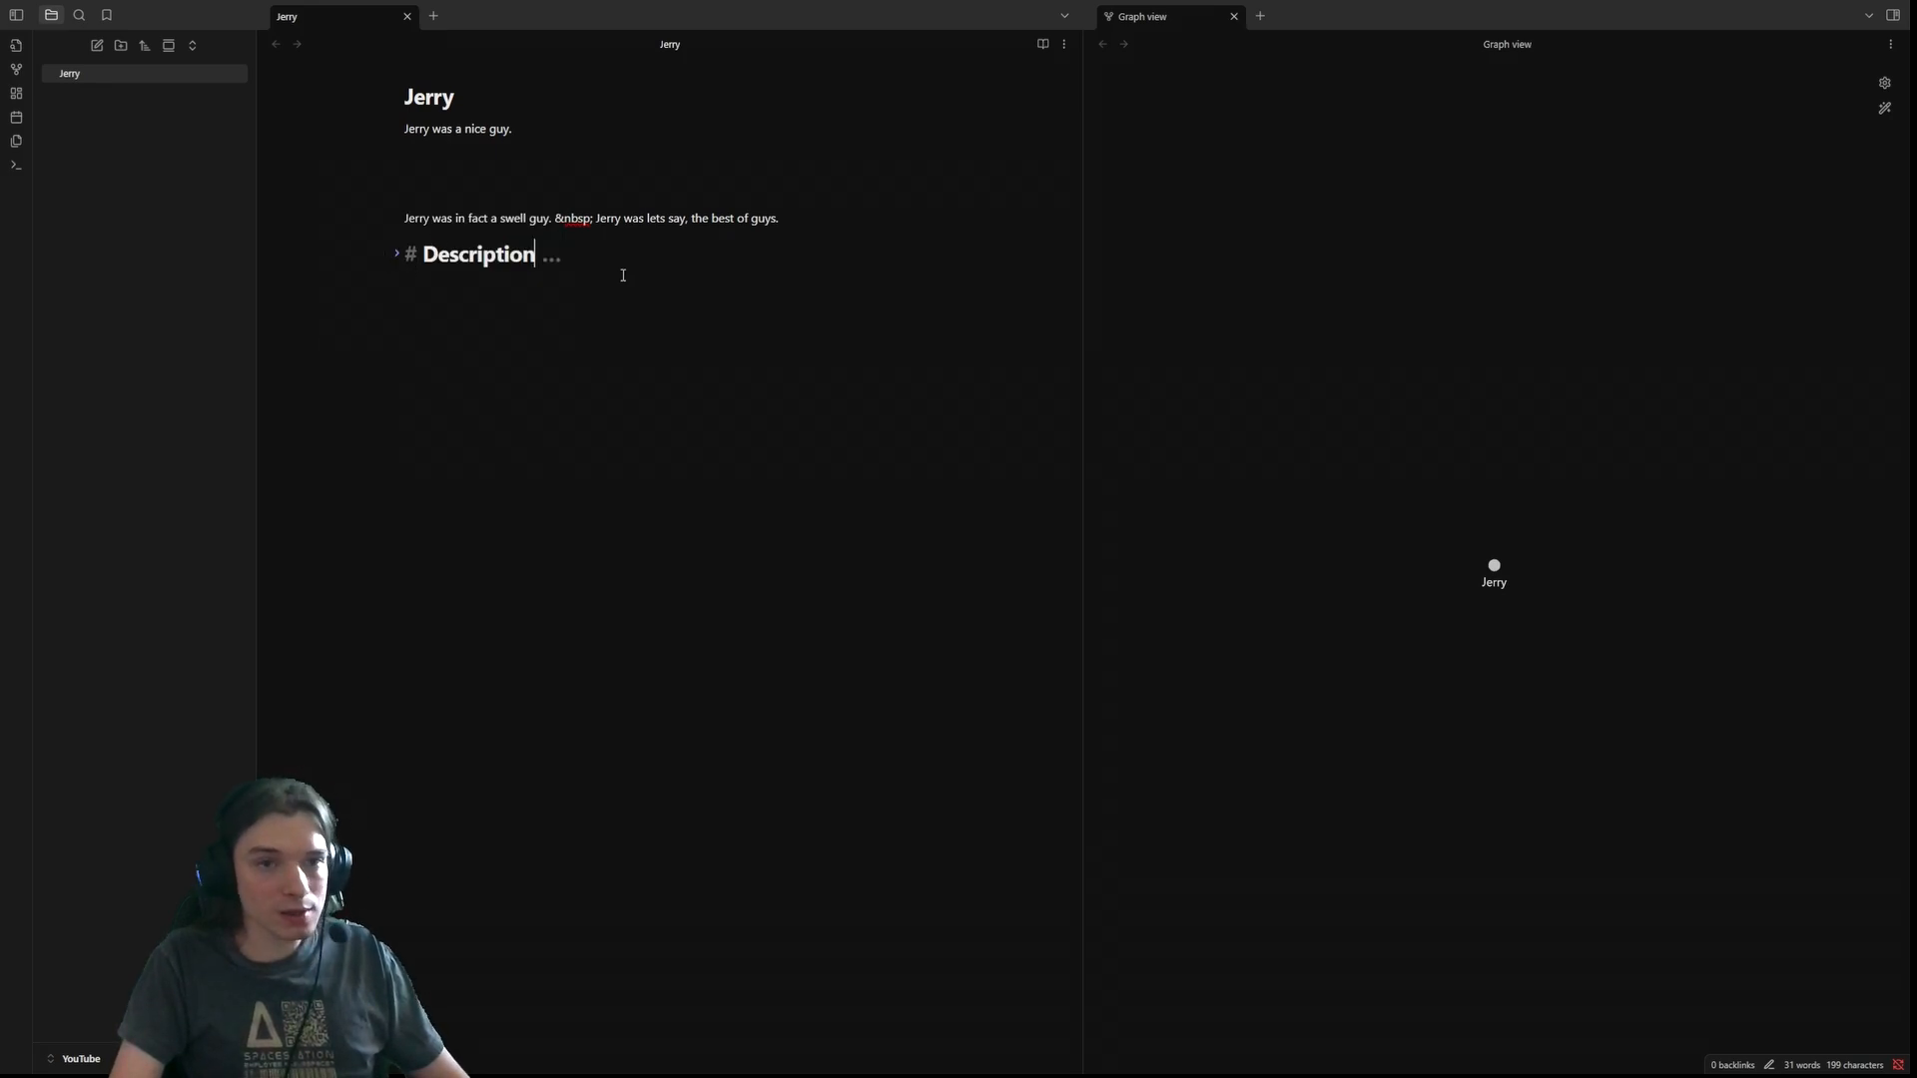
click(398, 253)
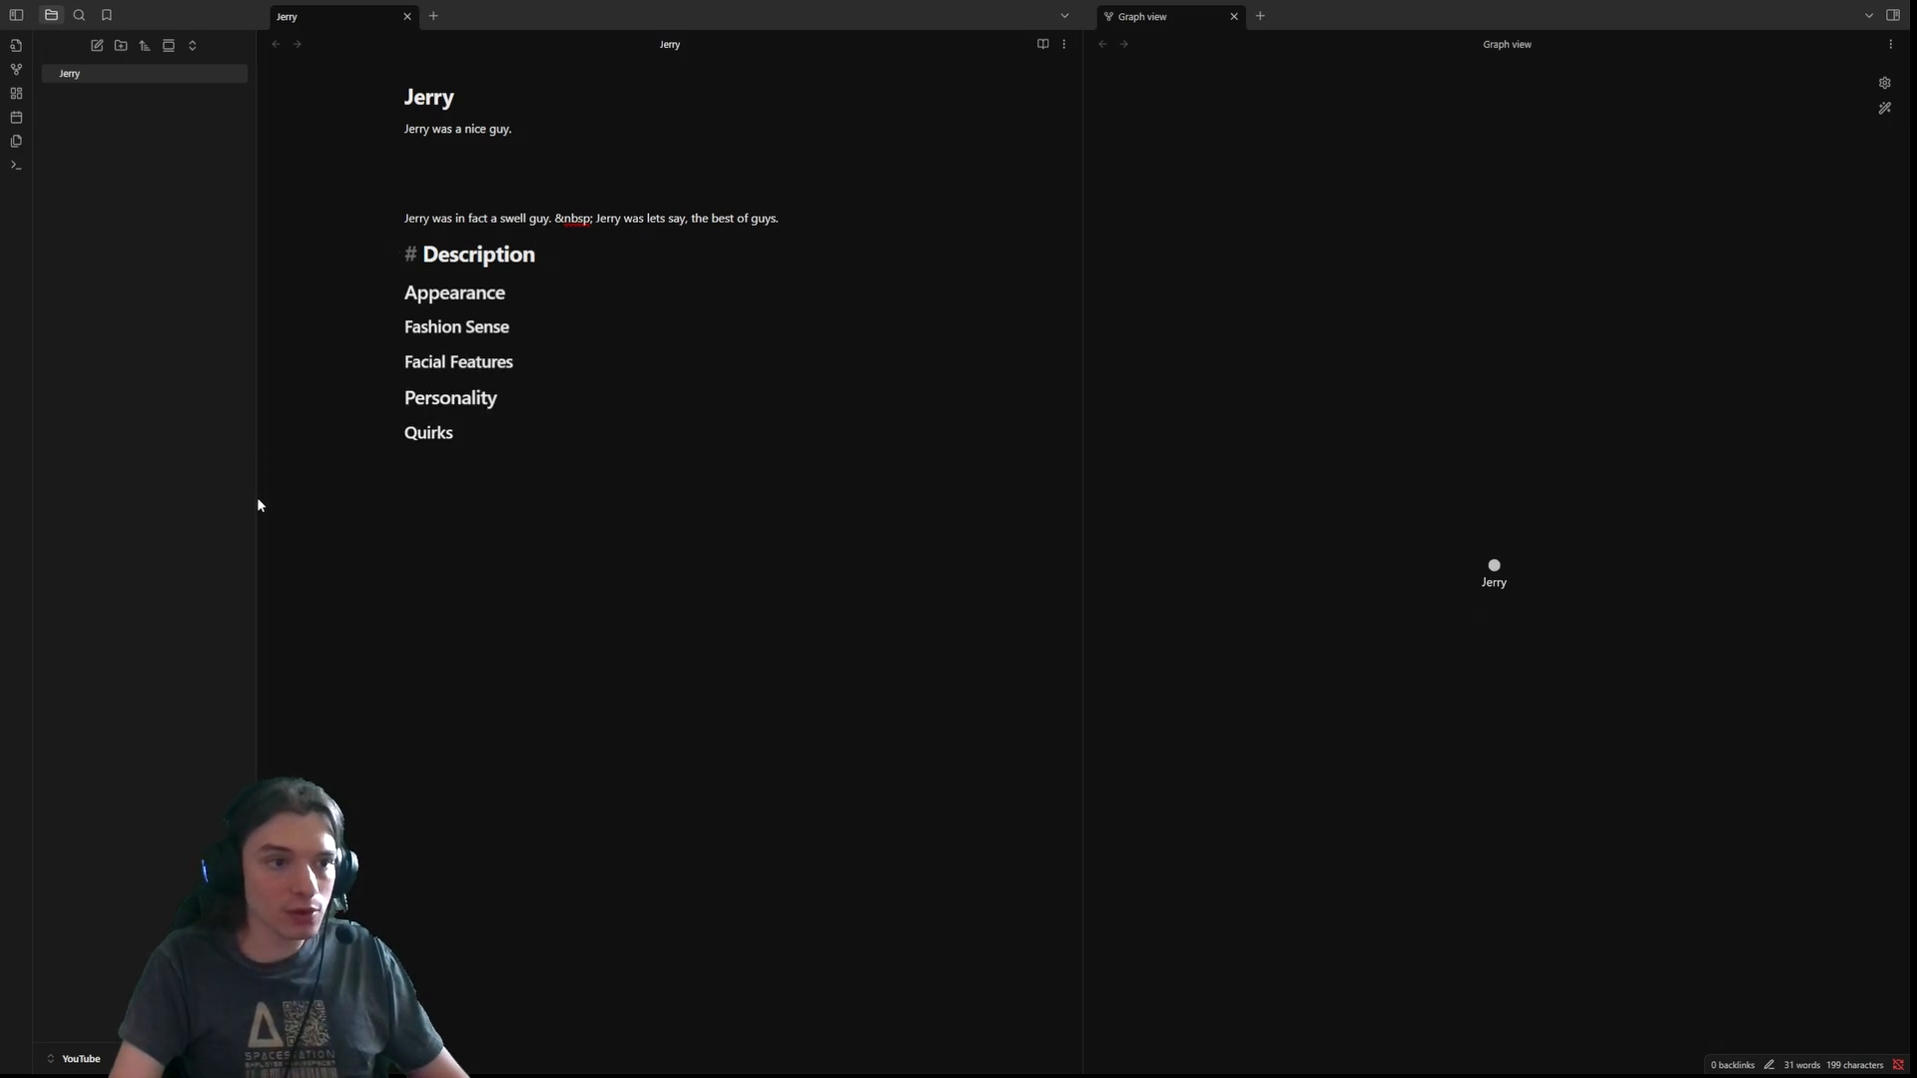
- Collapse the Appearance section so that its level-three headings are folded away
click(459, 296)
click(546, 419)
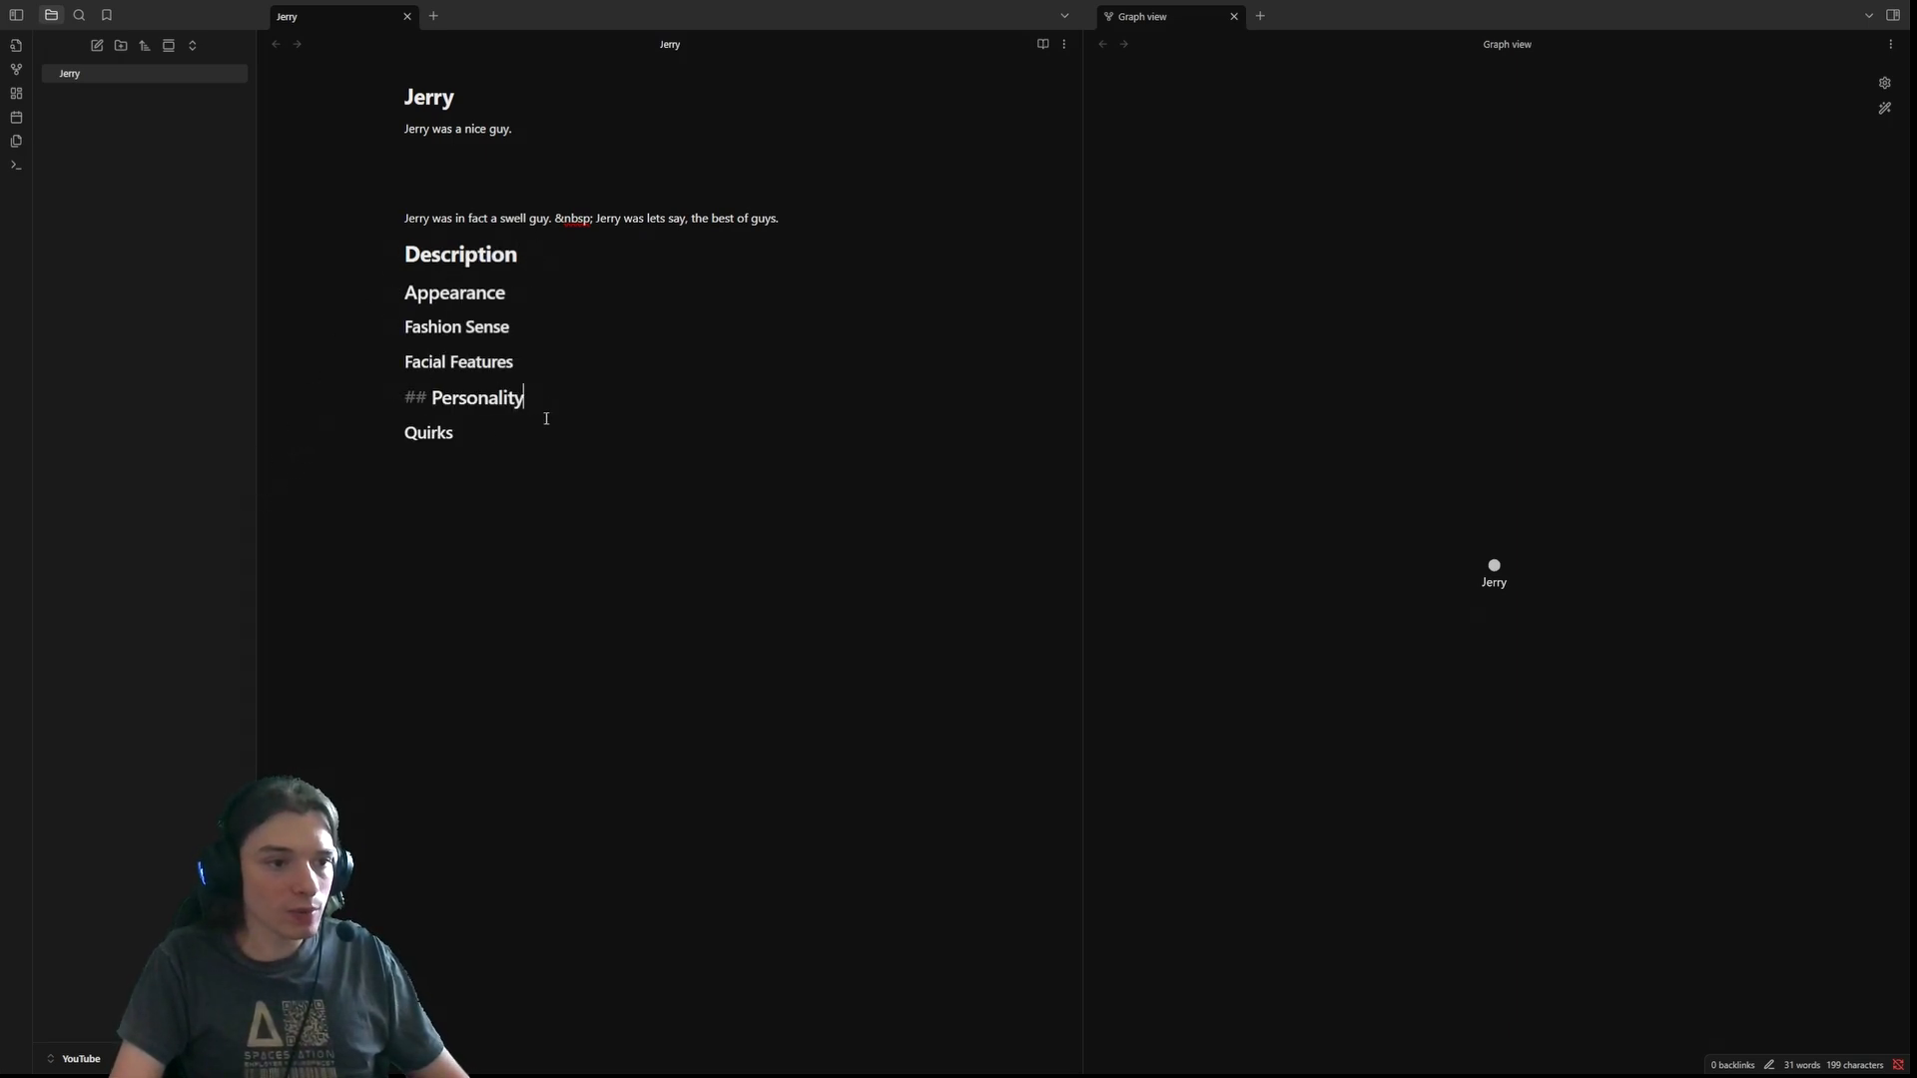
click(396, 292)
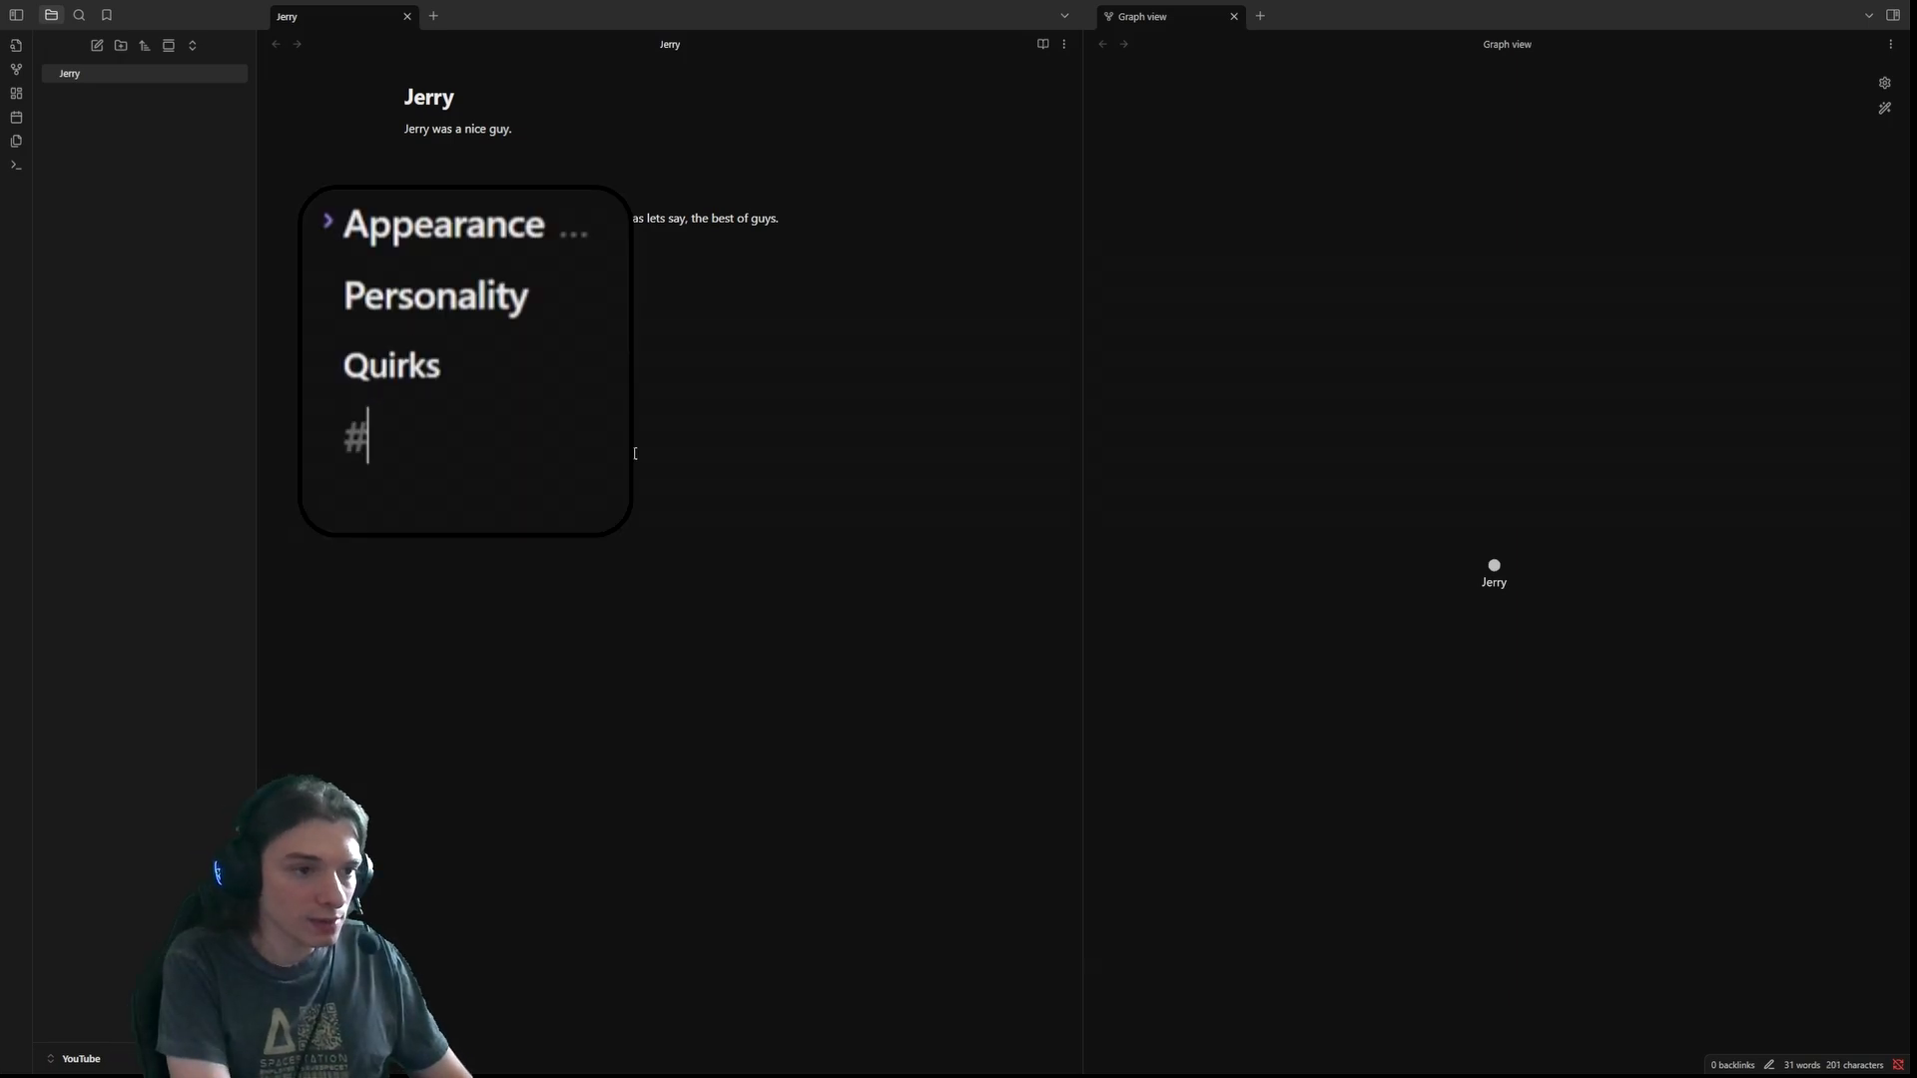
- Extend the line below the Quirks heading one number sign at a time, through heading level six to seven signs
text(###)
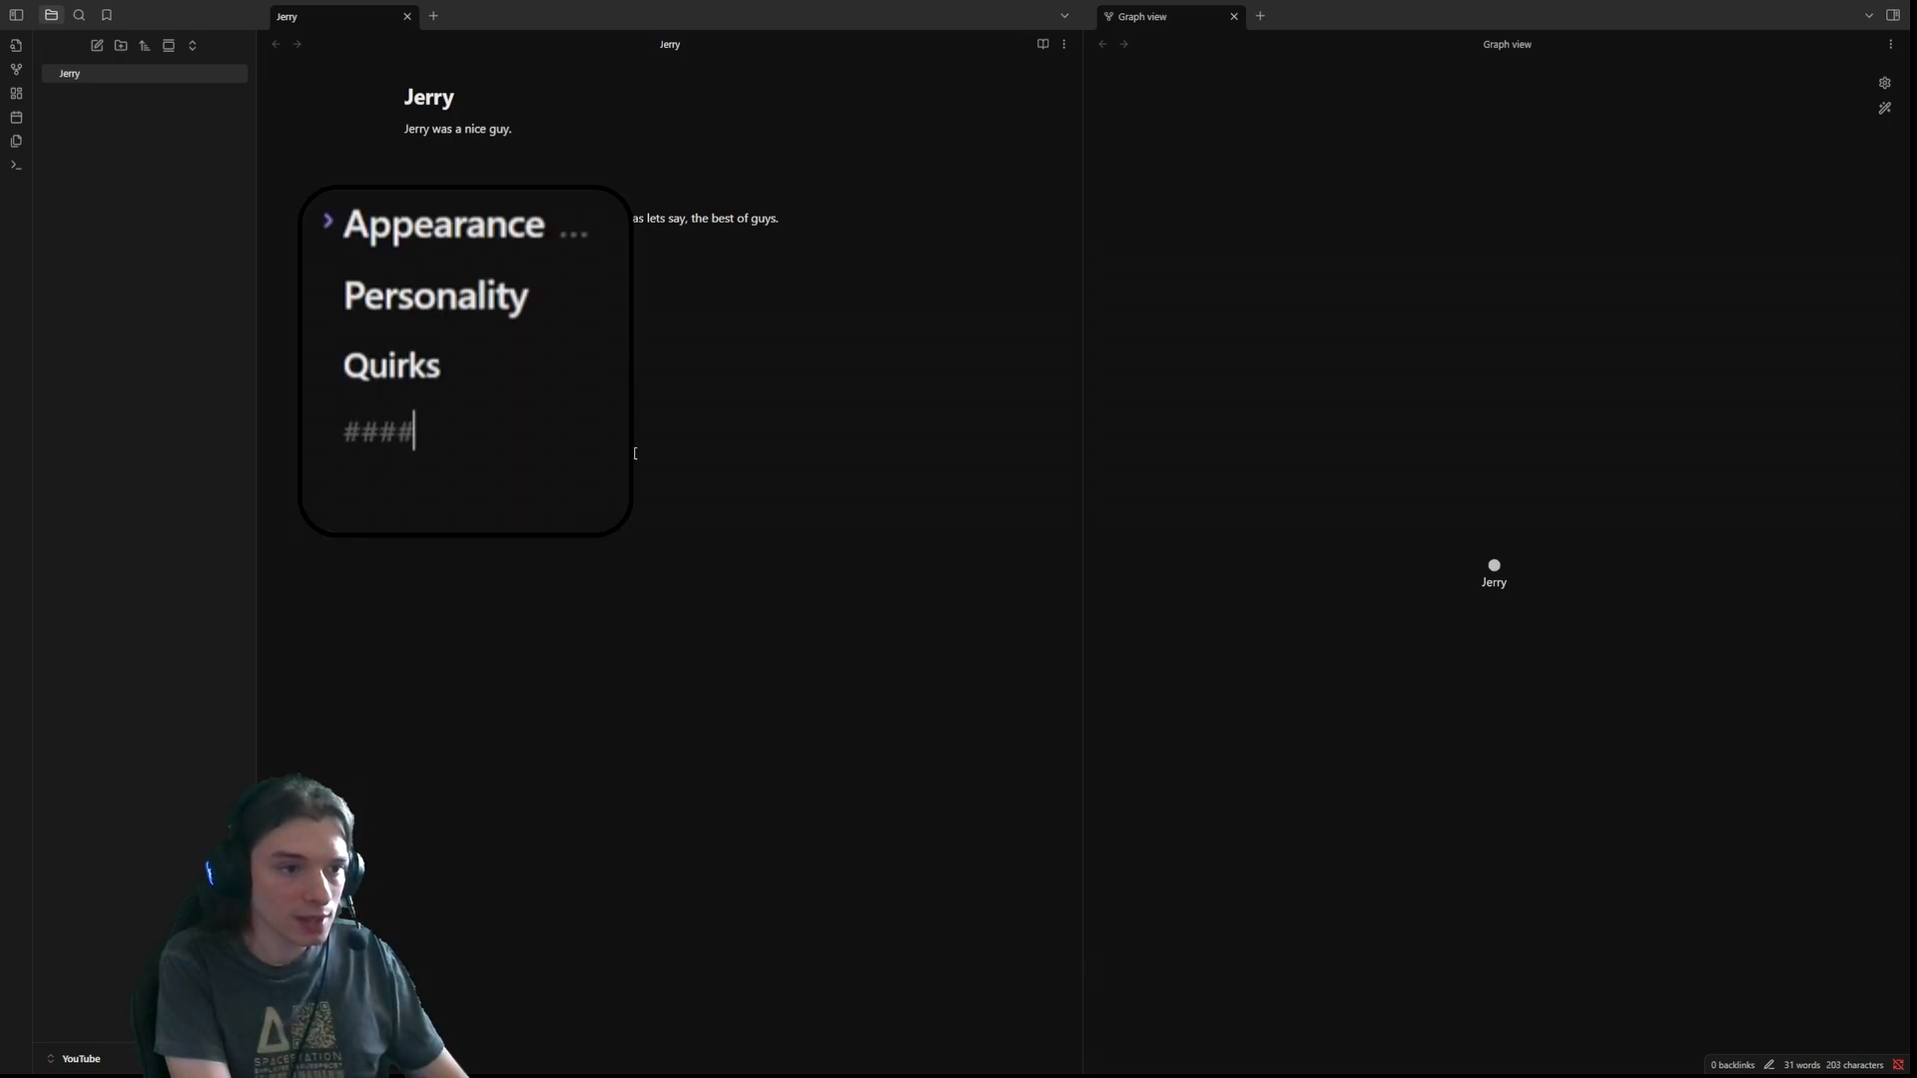
text(#)
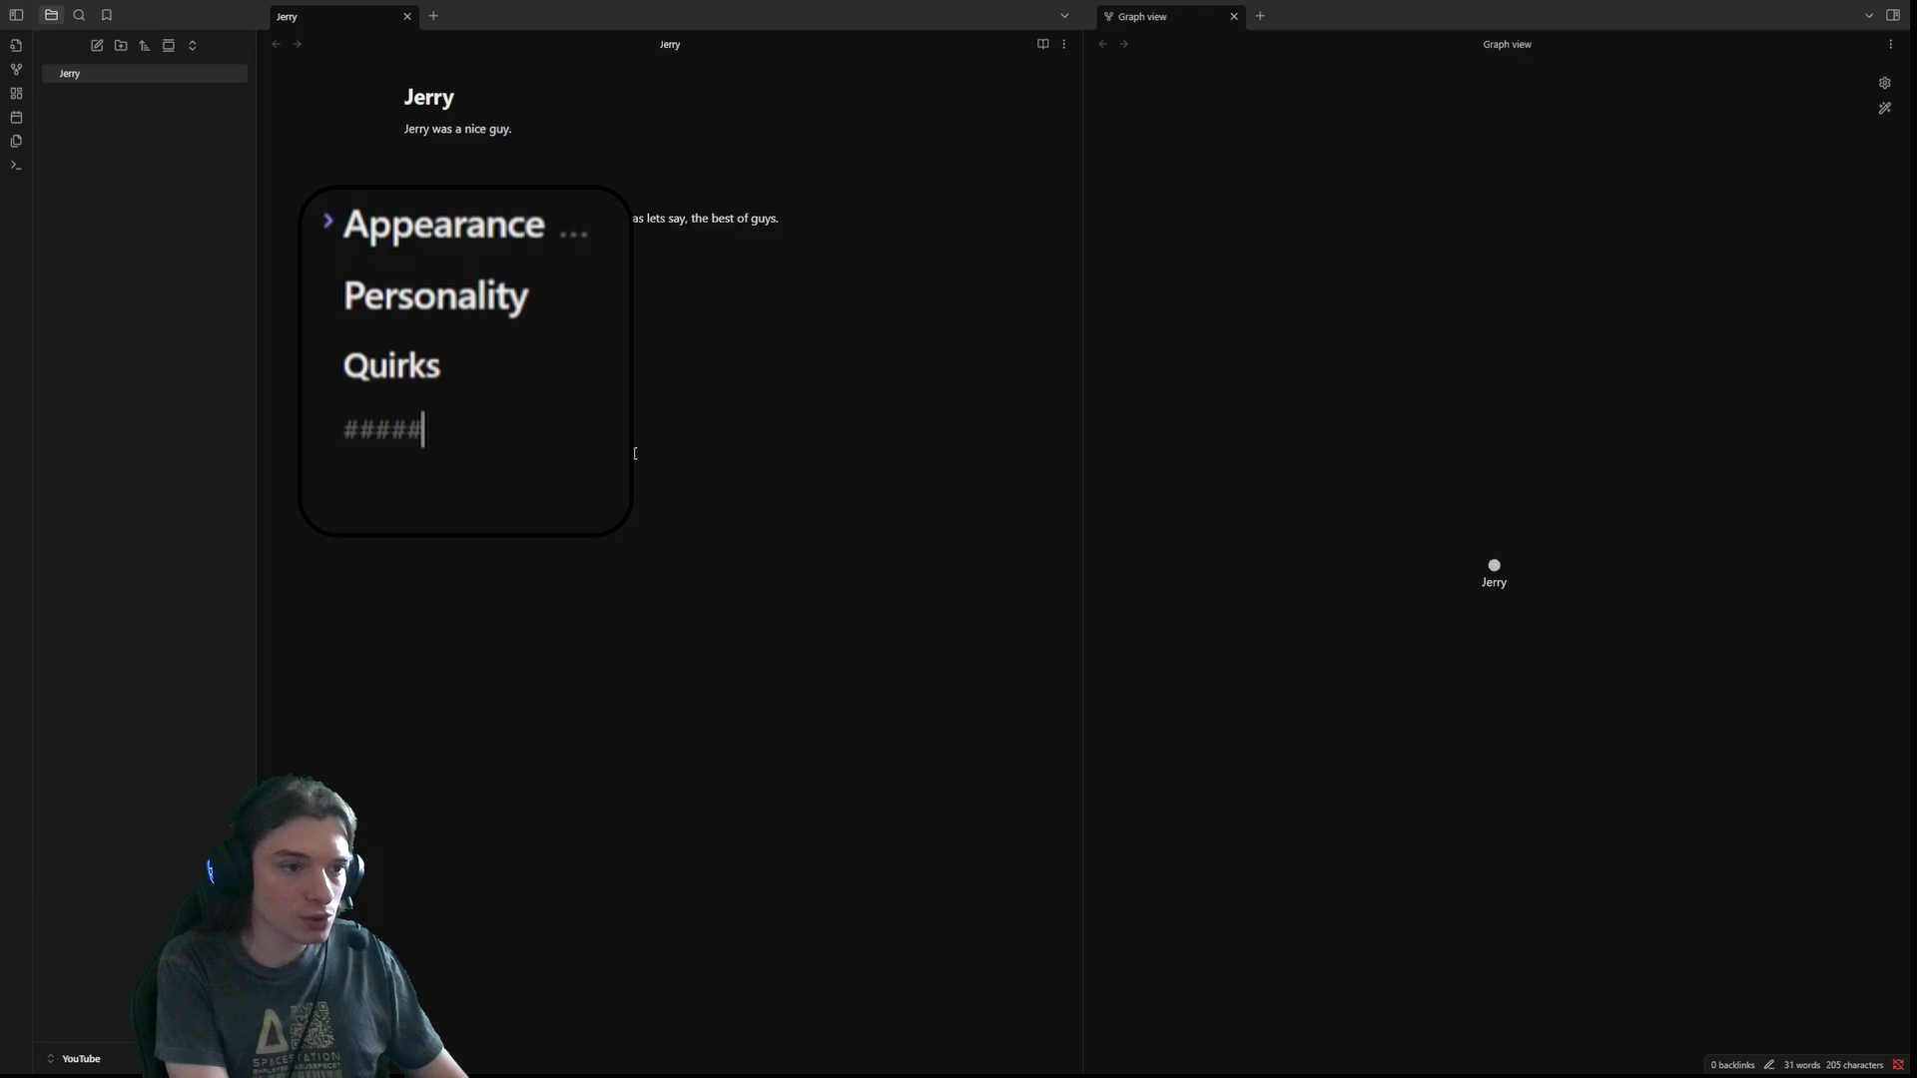
text(#)
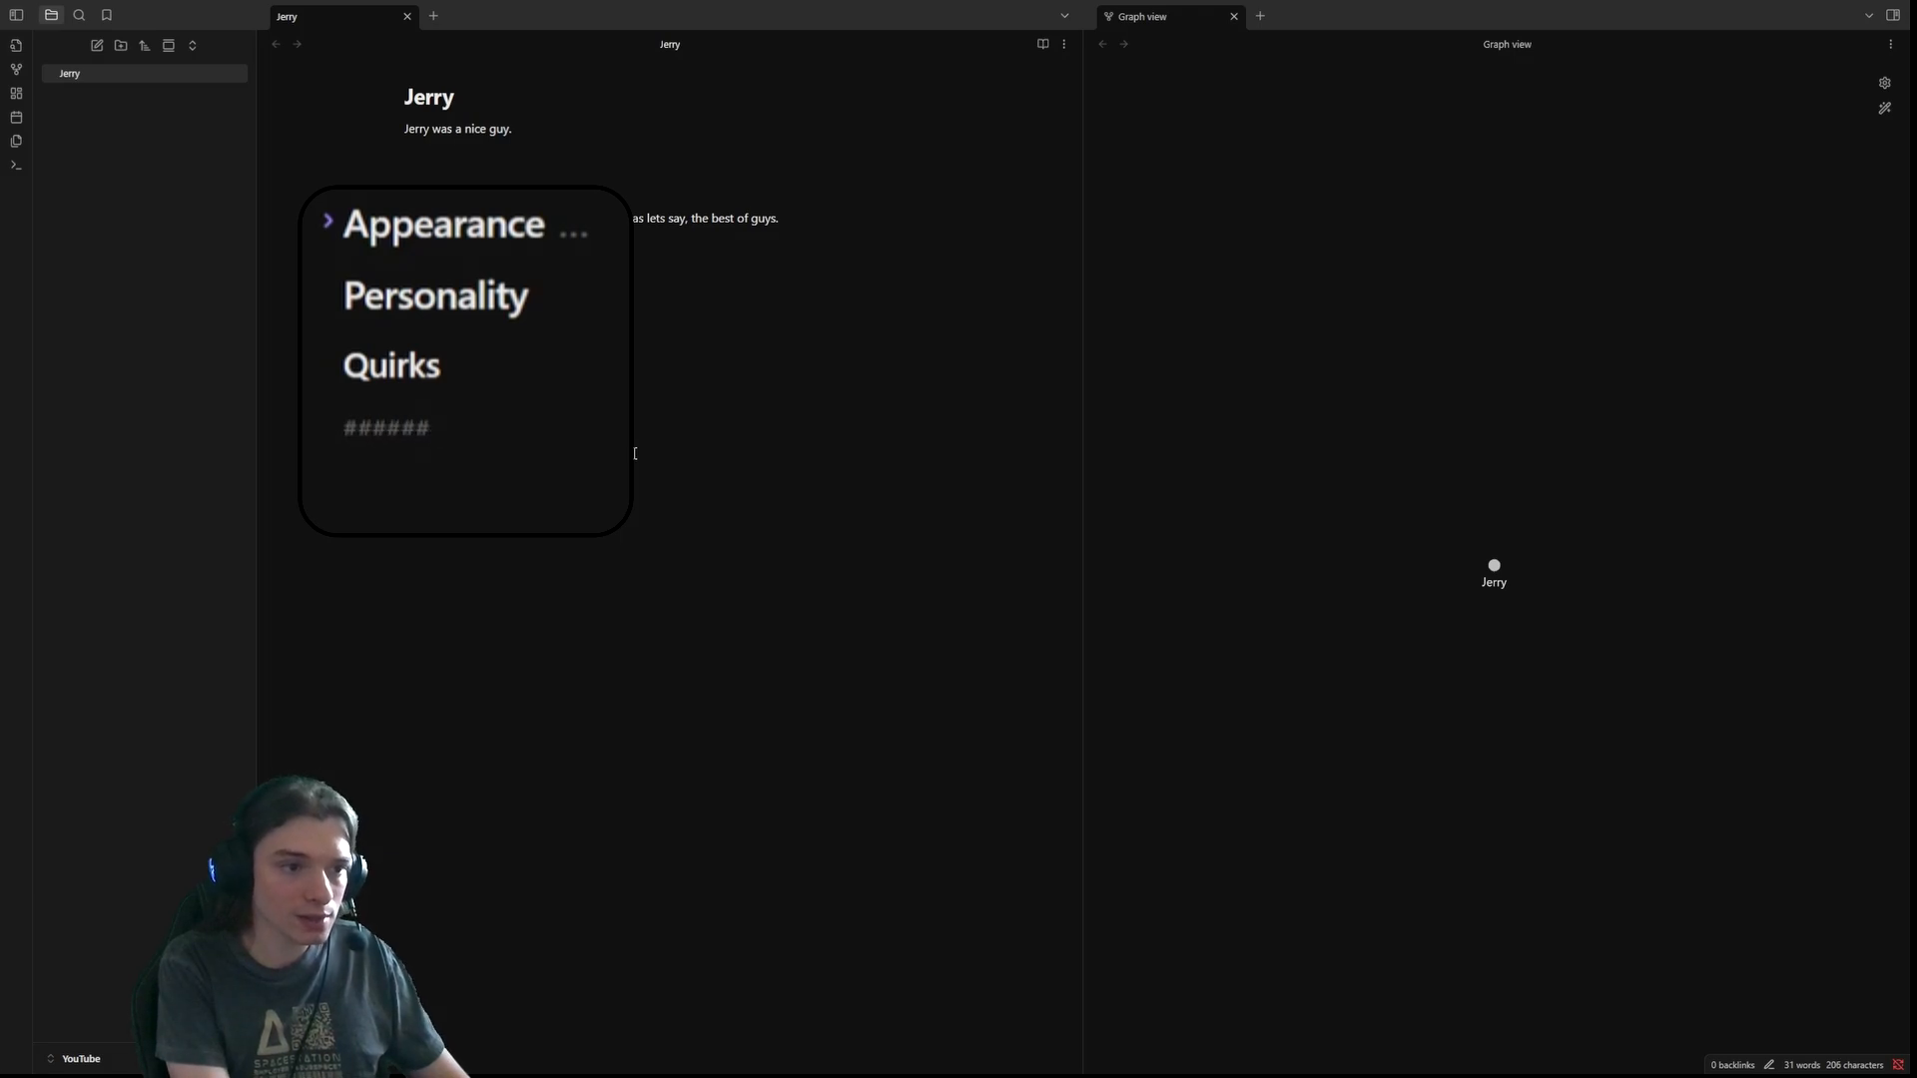
text(#)
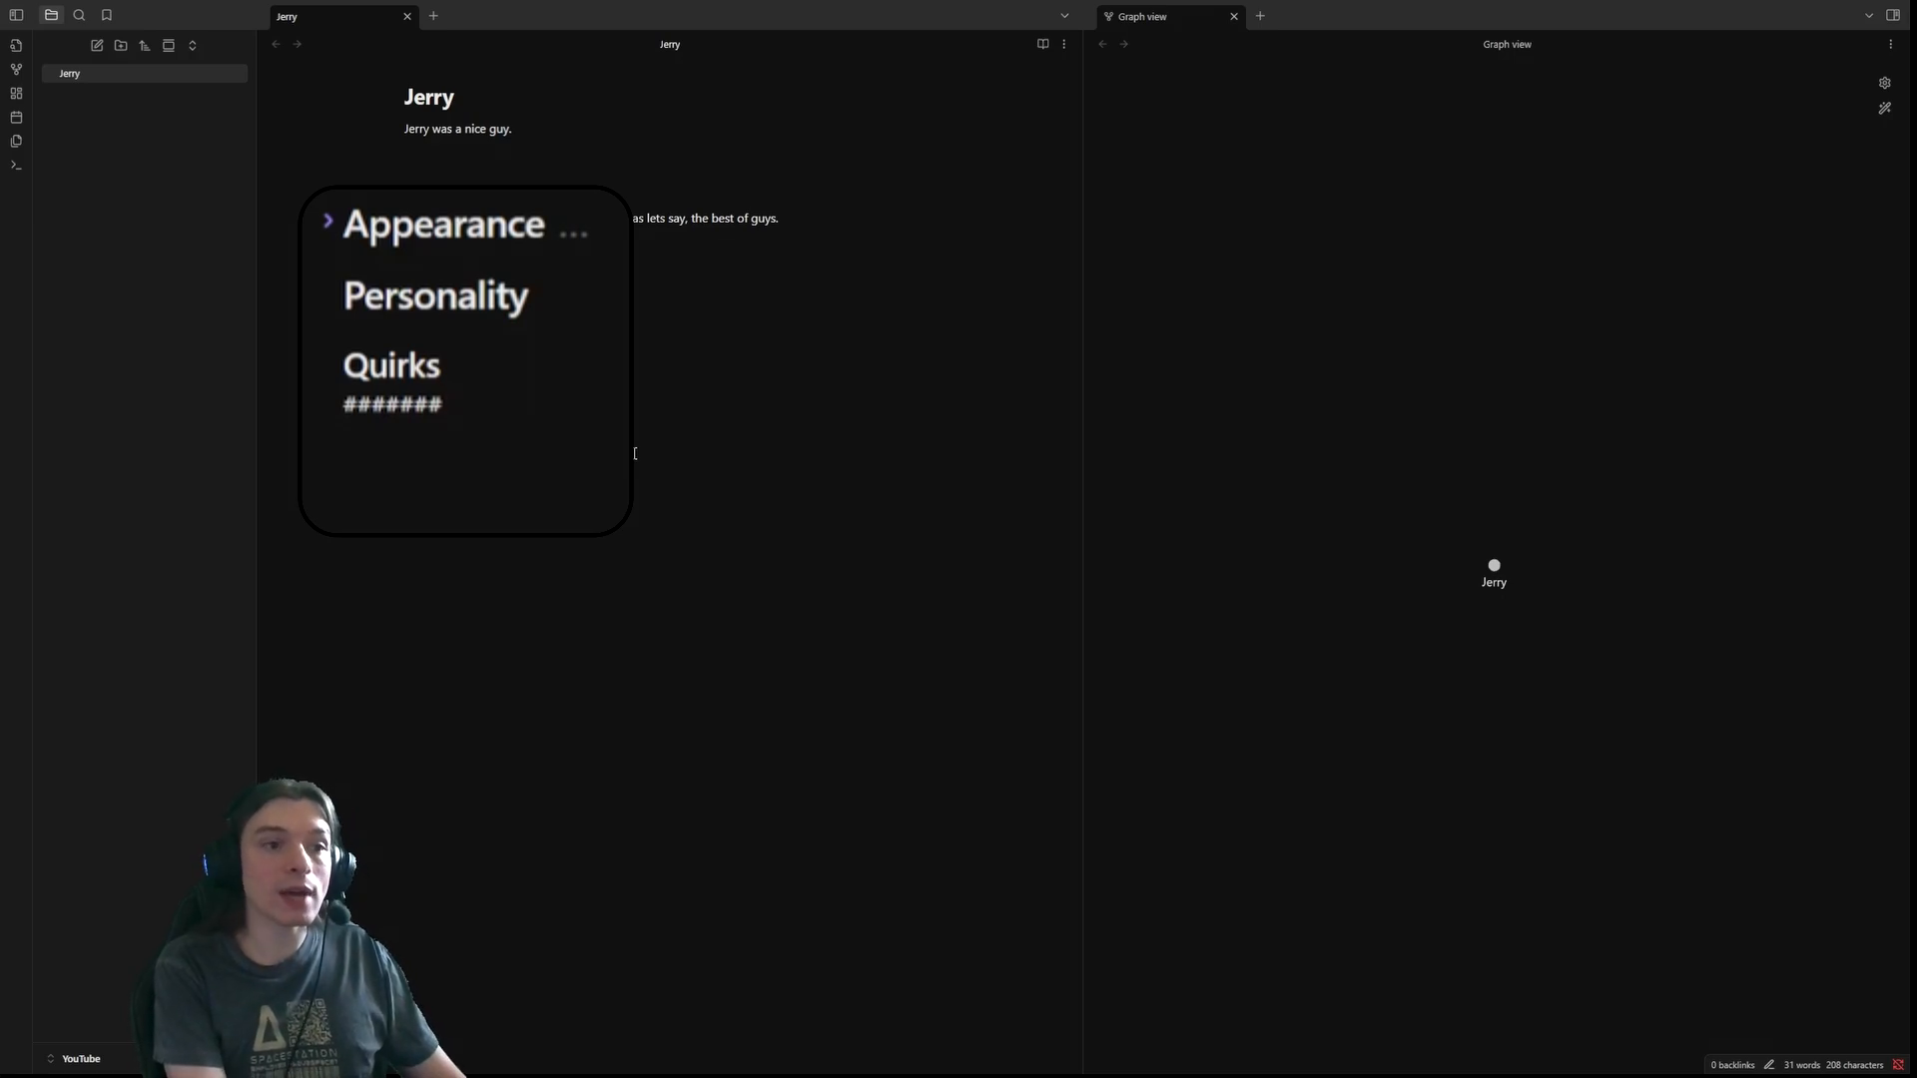
- Compare the note in reading view and source mode, expand the Appearance section, and go back to live preview
click(1040, 45)
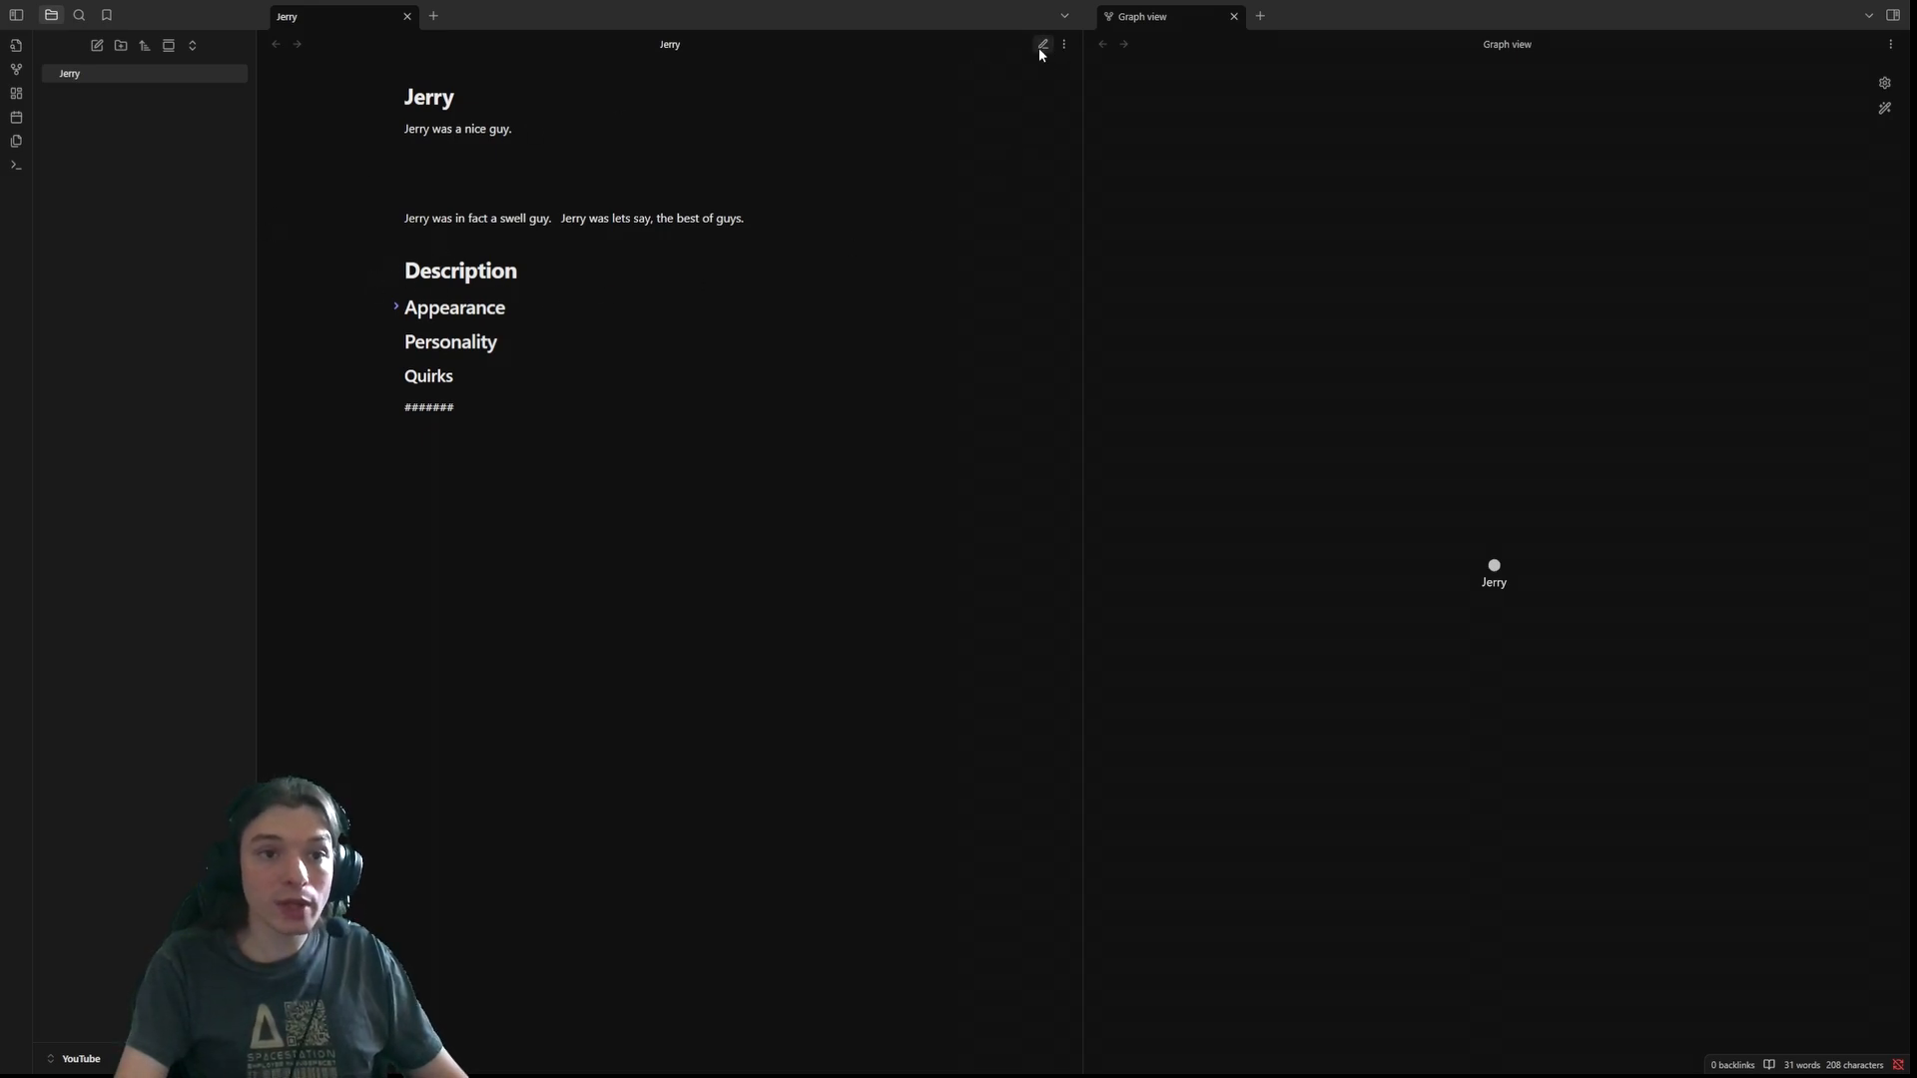
click(1040, 46)
click(1064, 44)
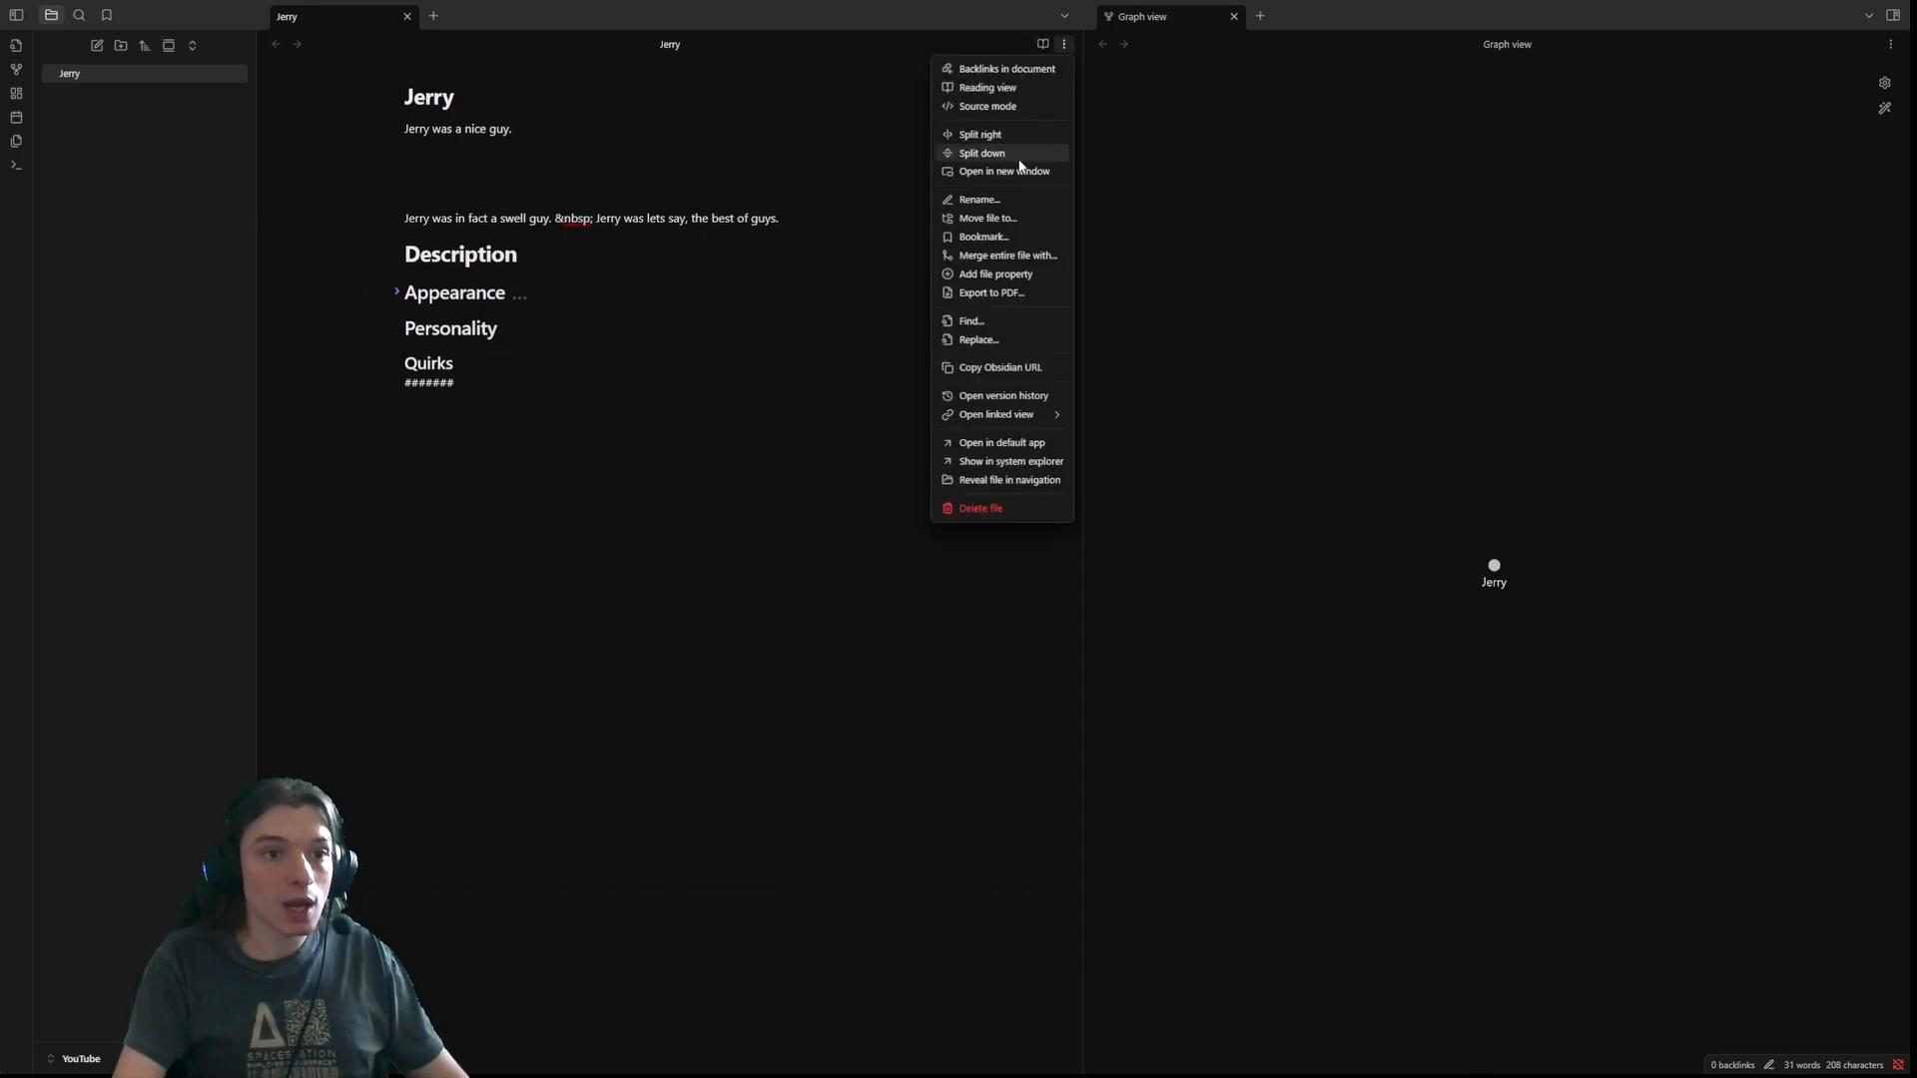
click(986, 105)
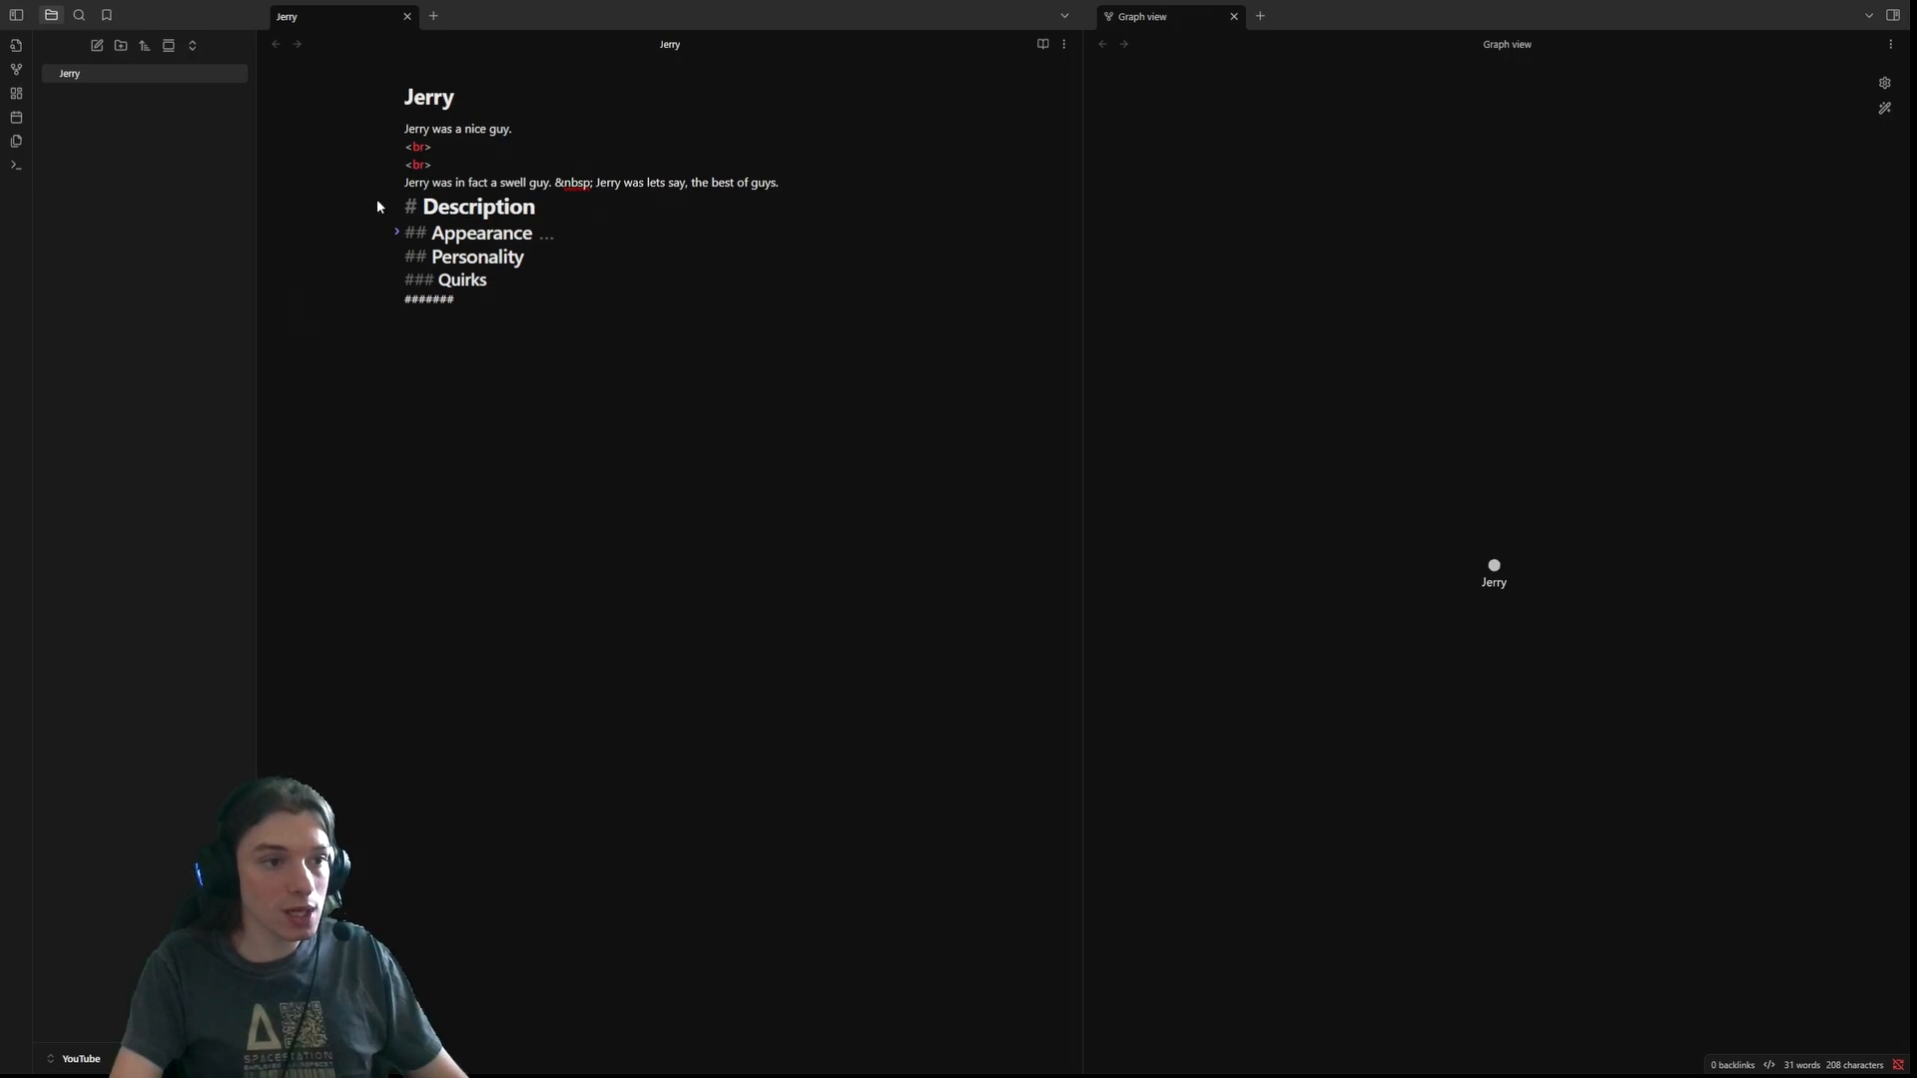
click(396, 232)
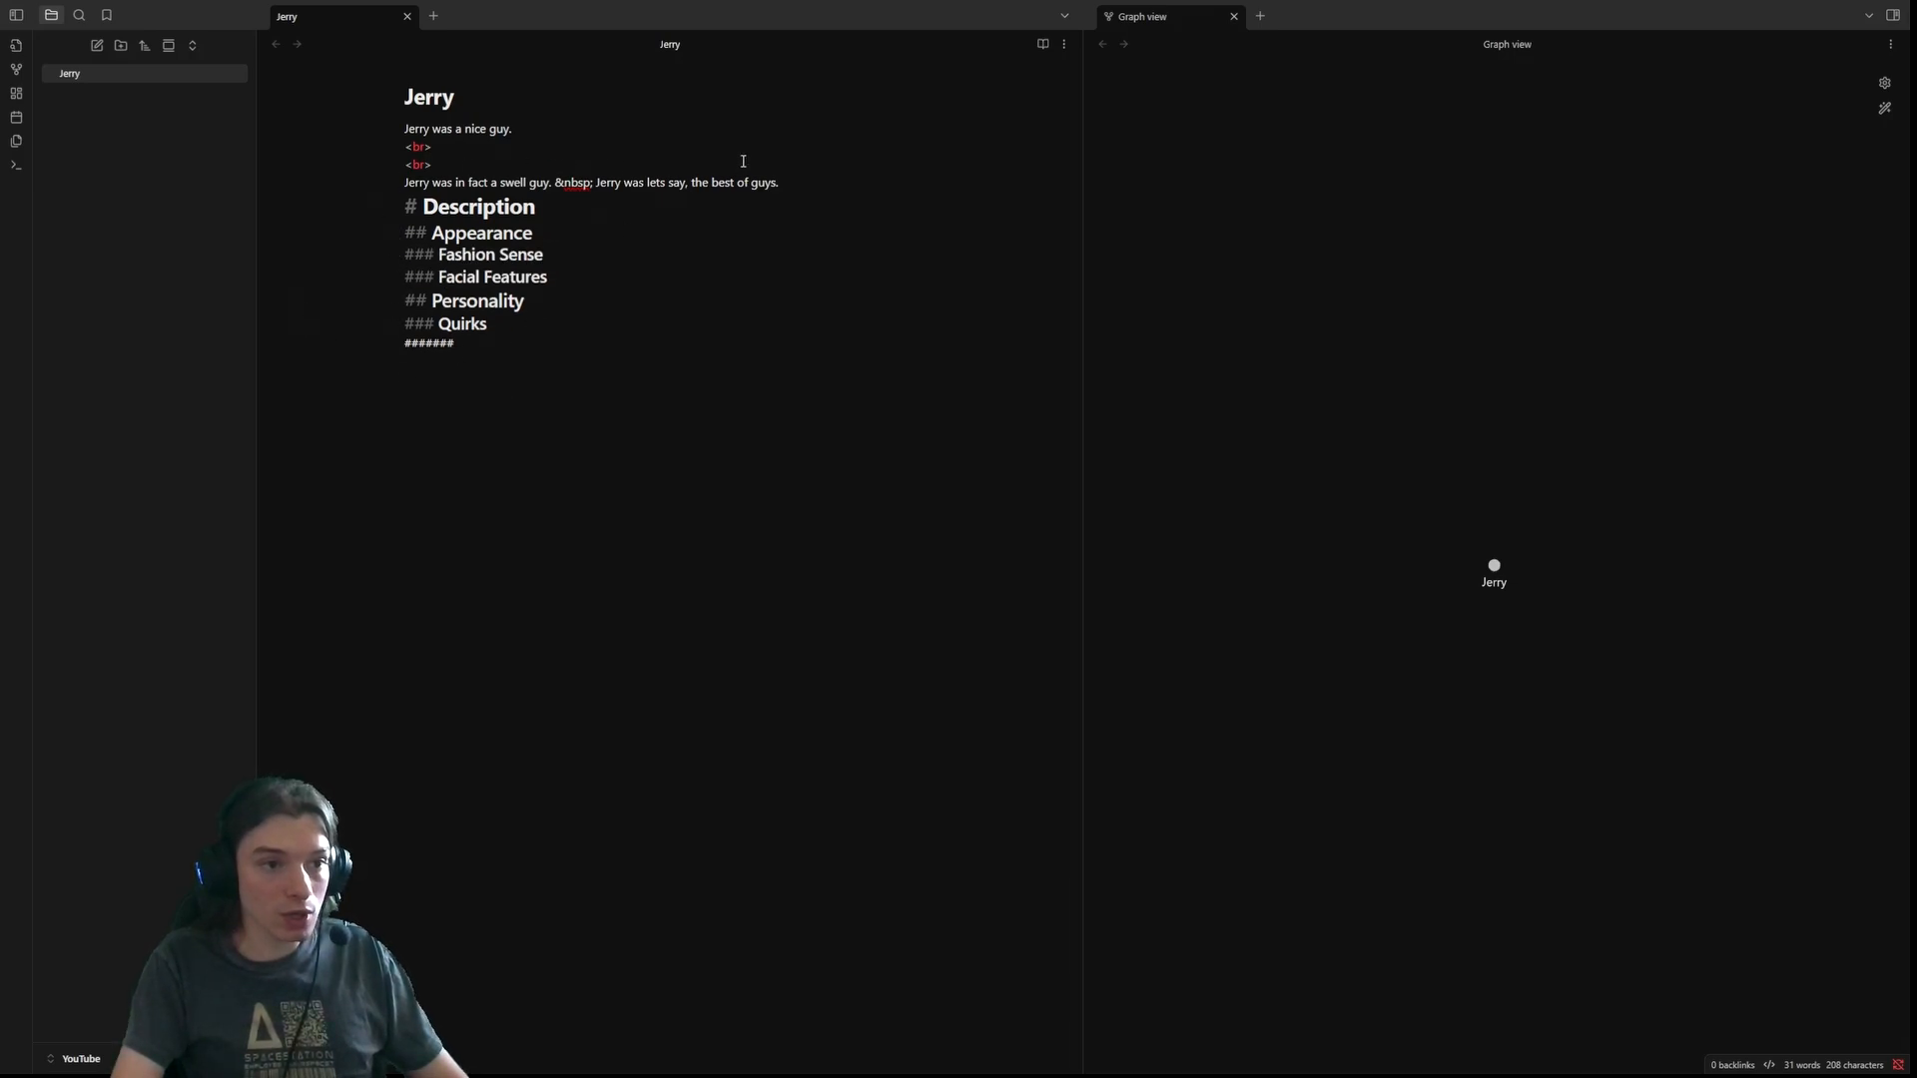
click(1065, 45)
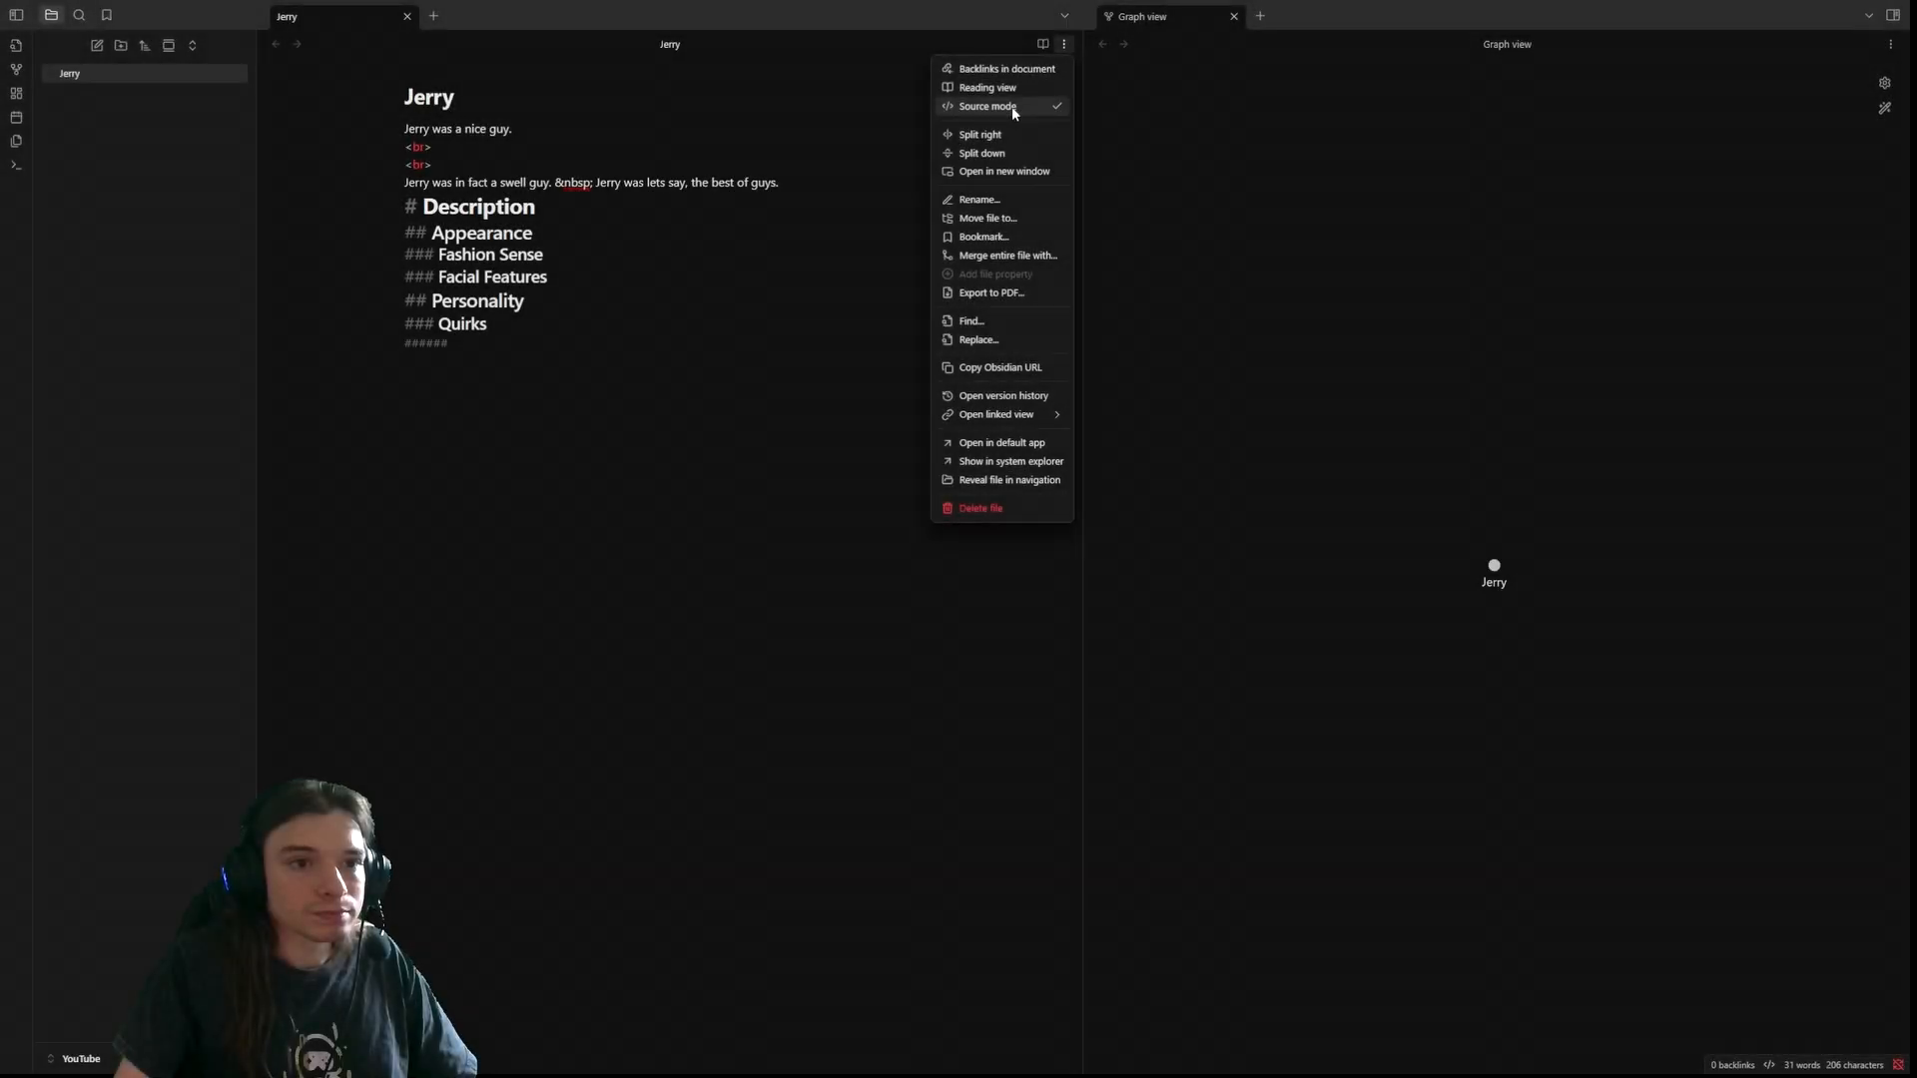
click(1012, 109)
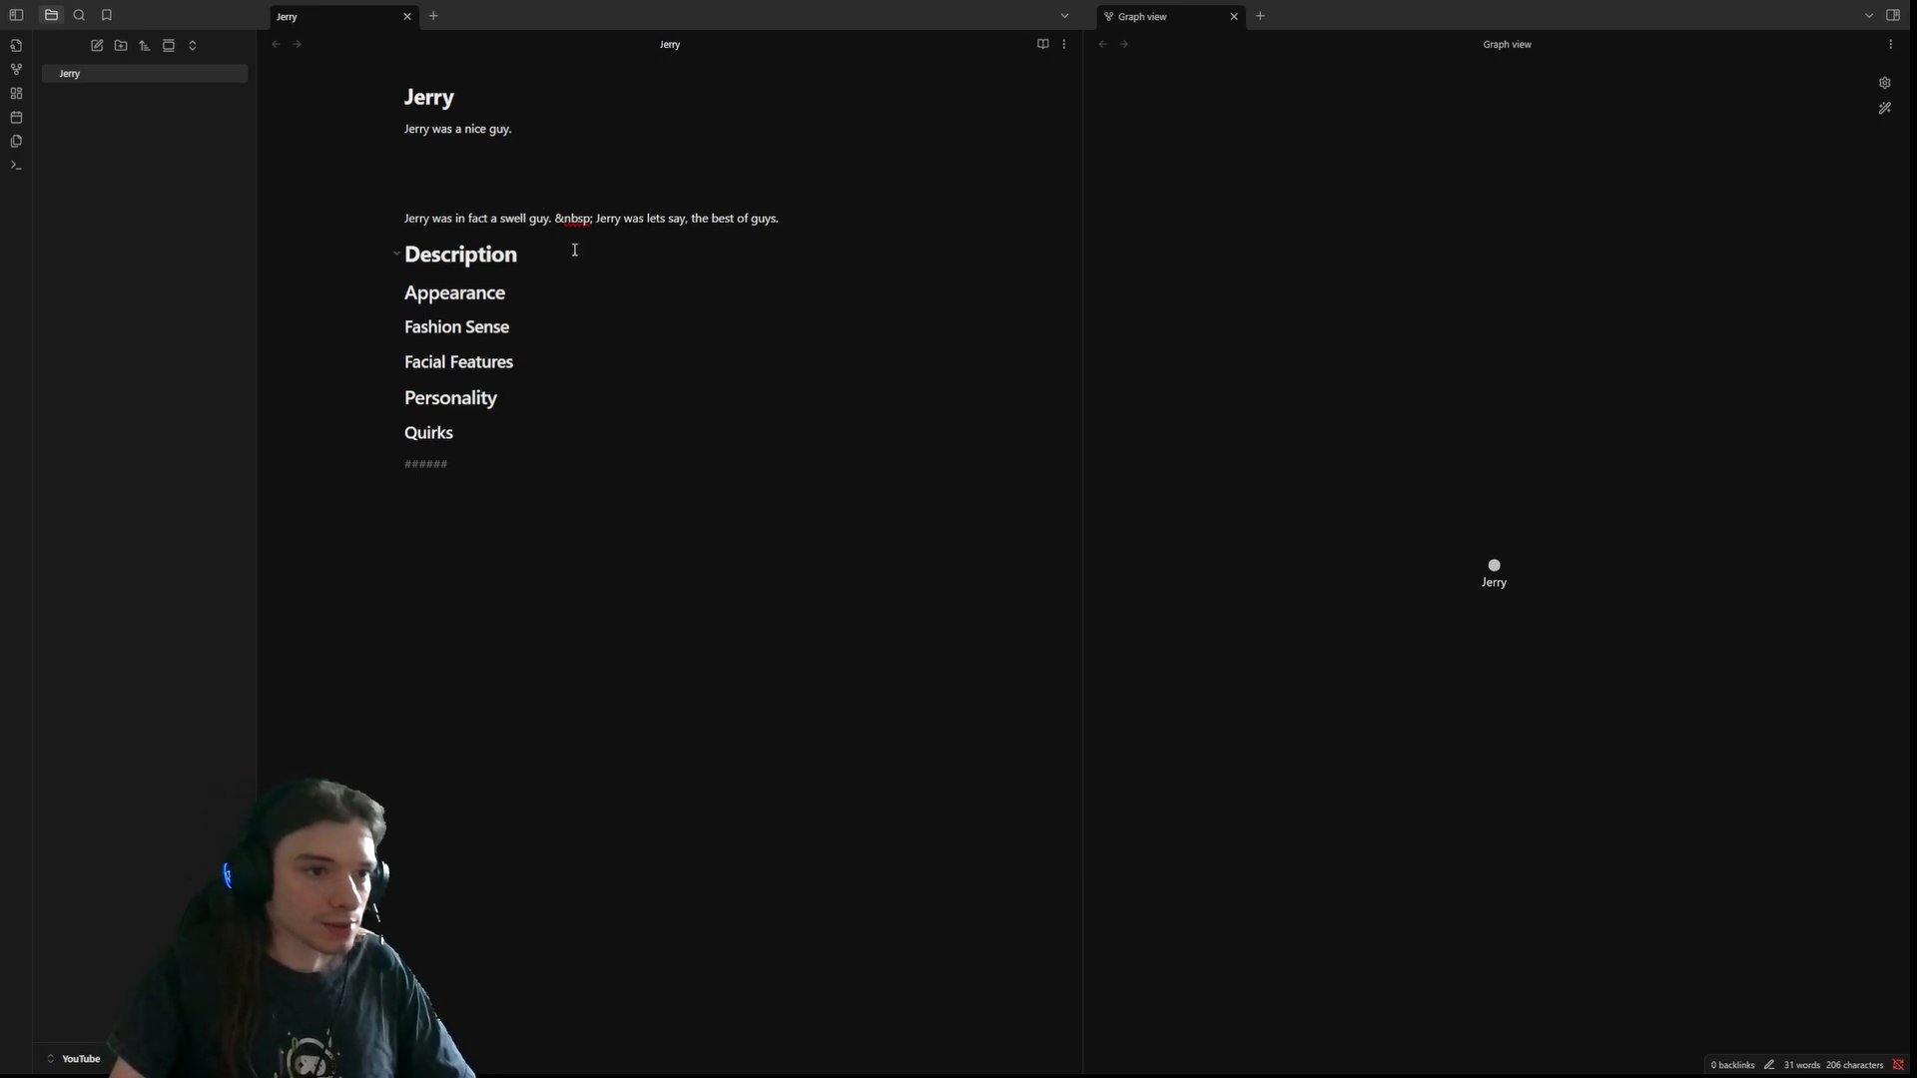
- Make the word "fact" bold in the sentence about the swell guy
double_click(471, 222)
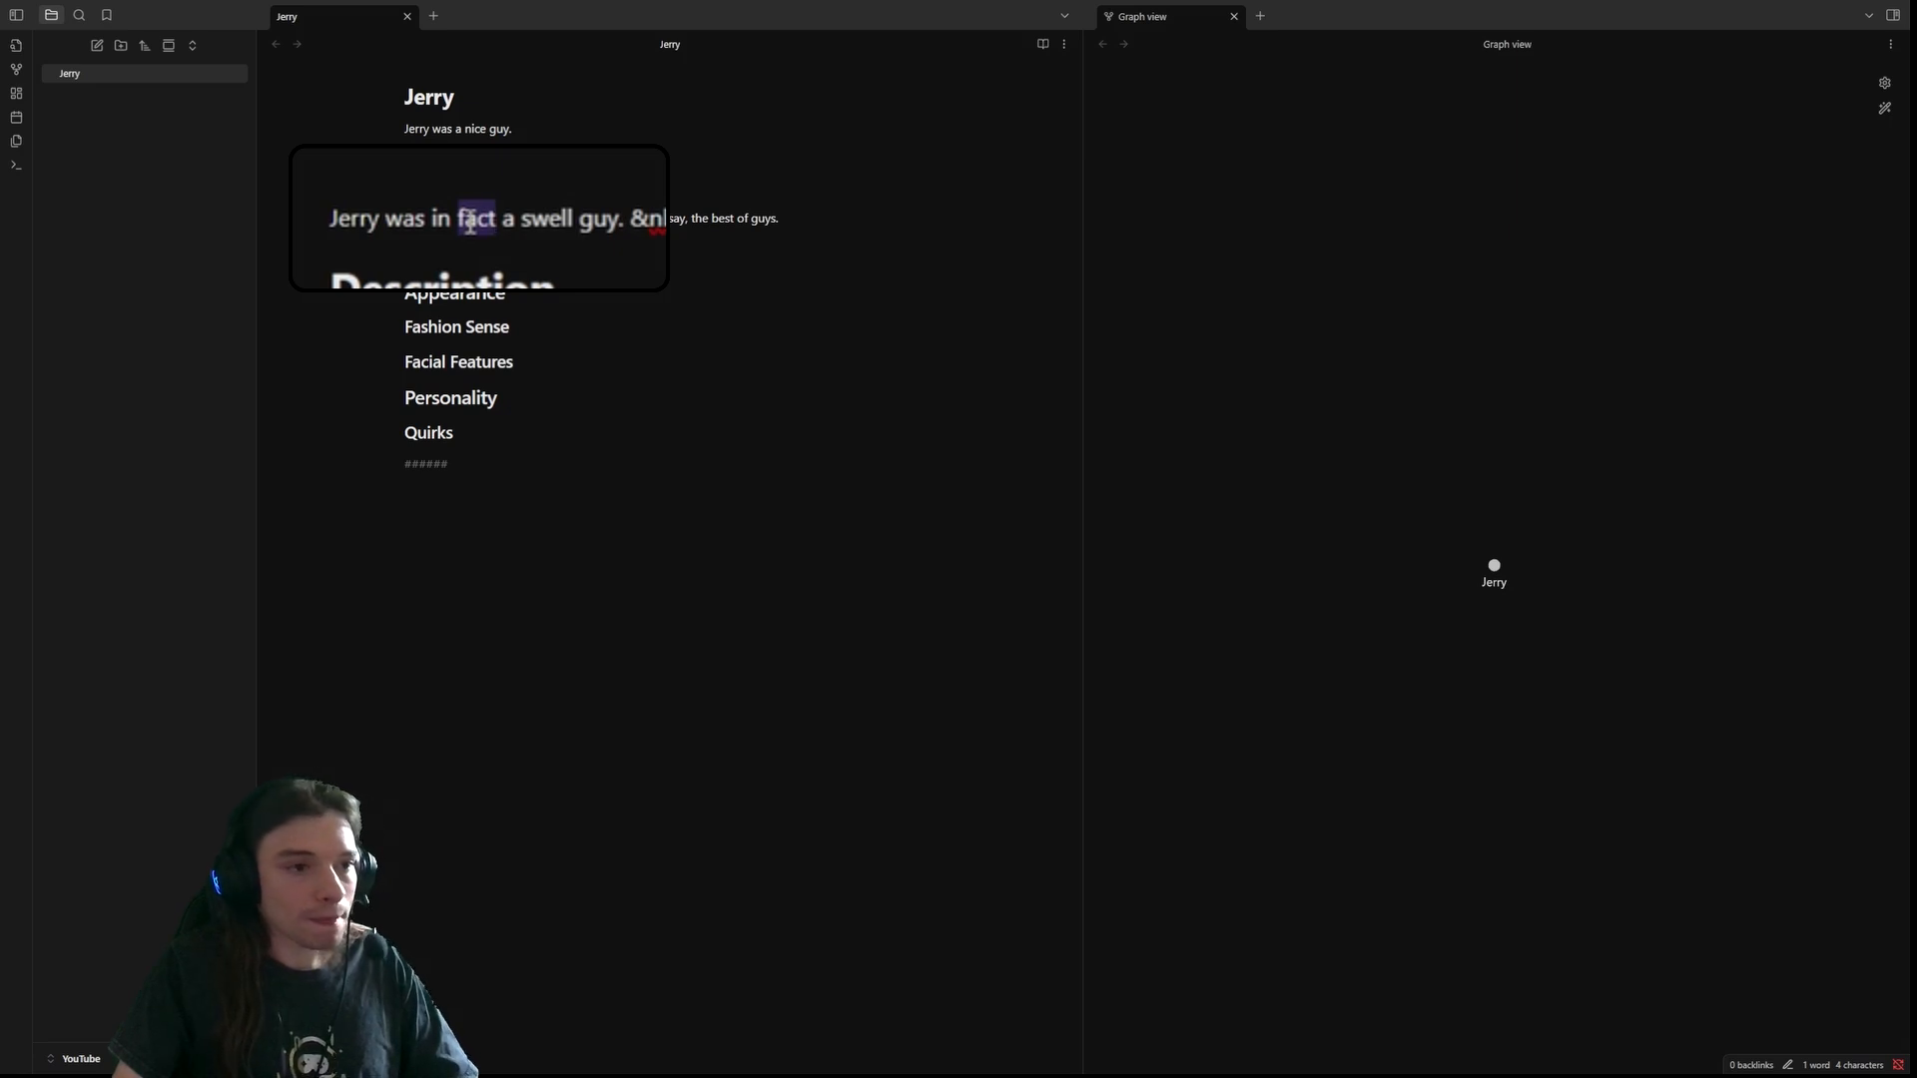
key(ctrl+b)
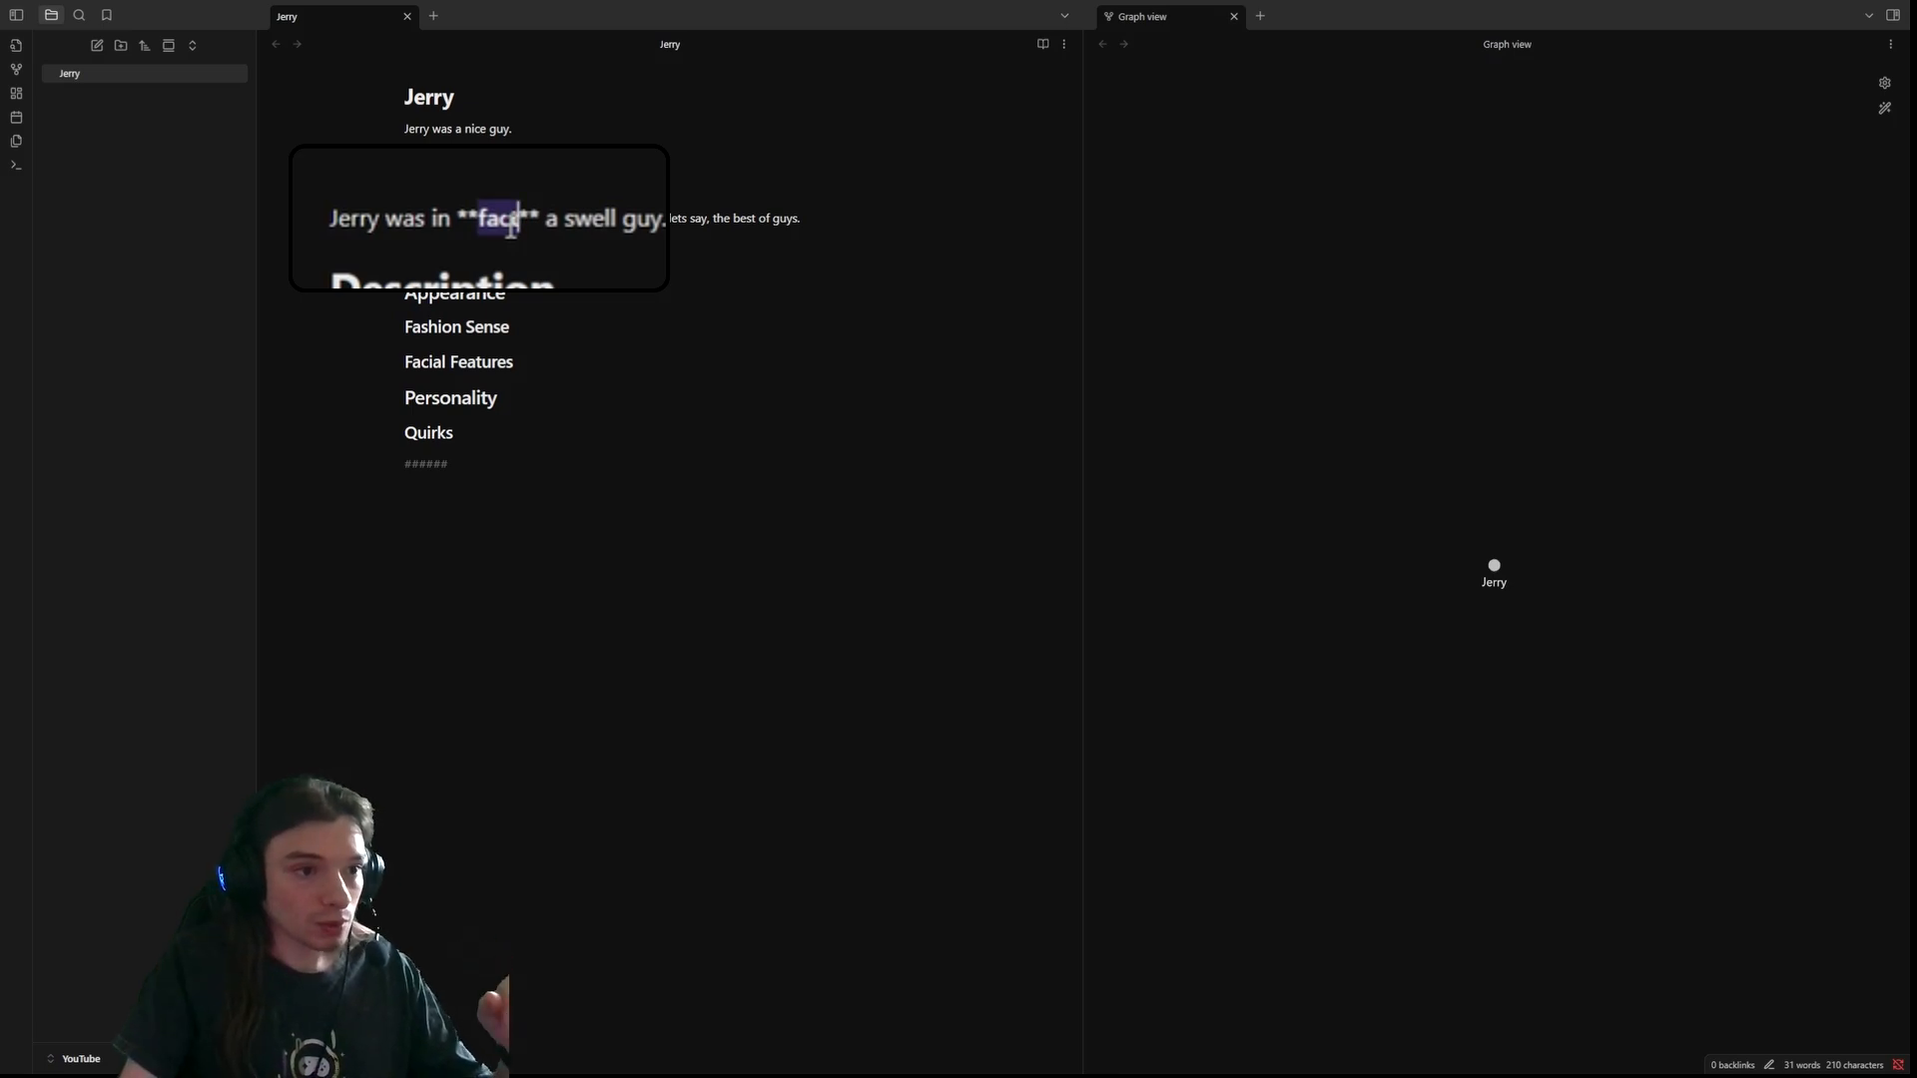
click(733, 223)
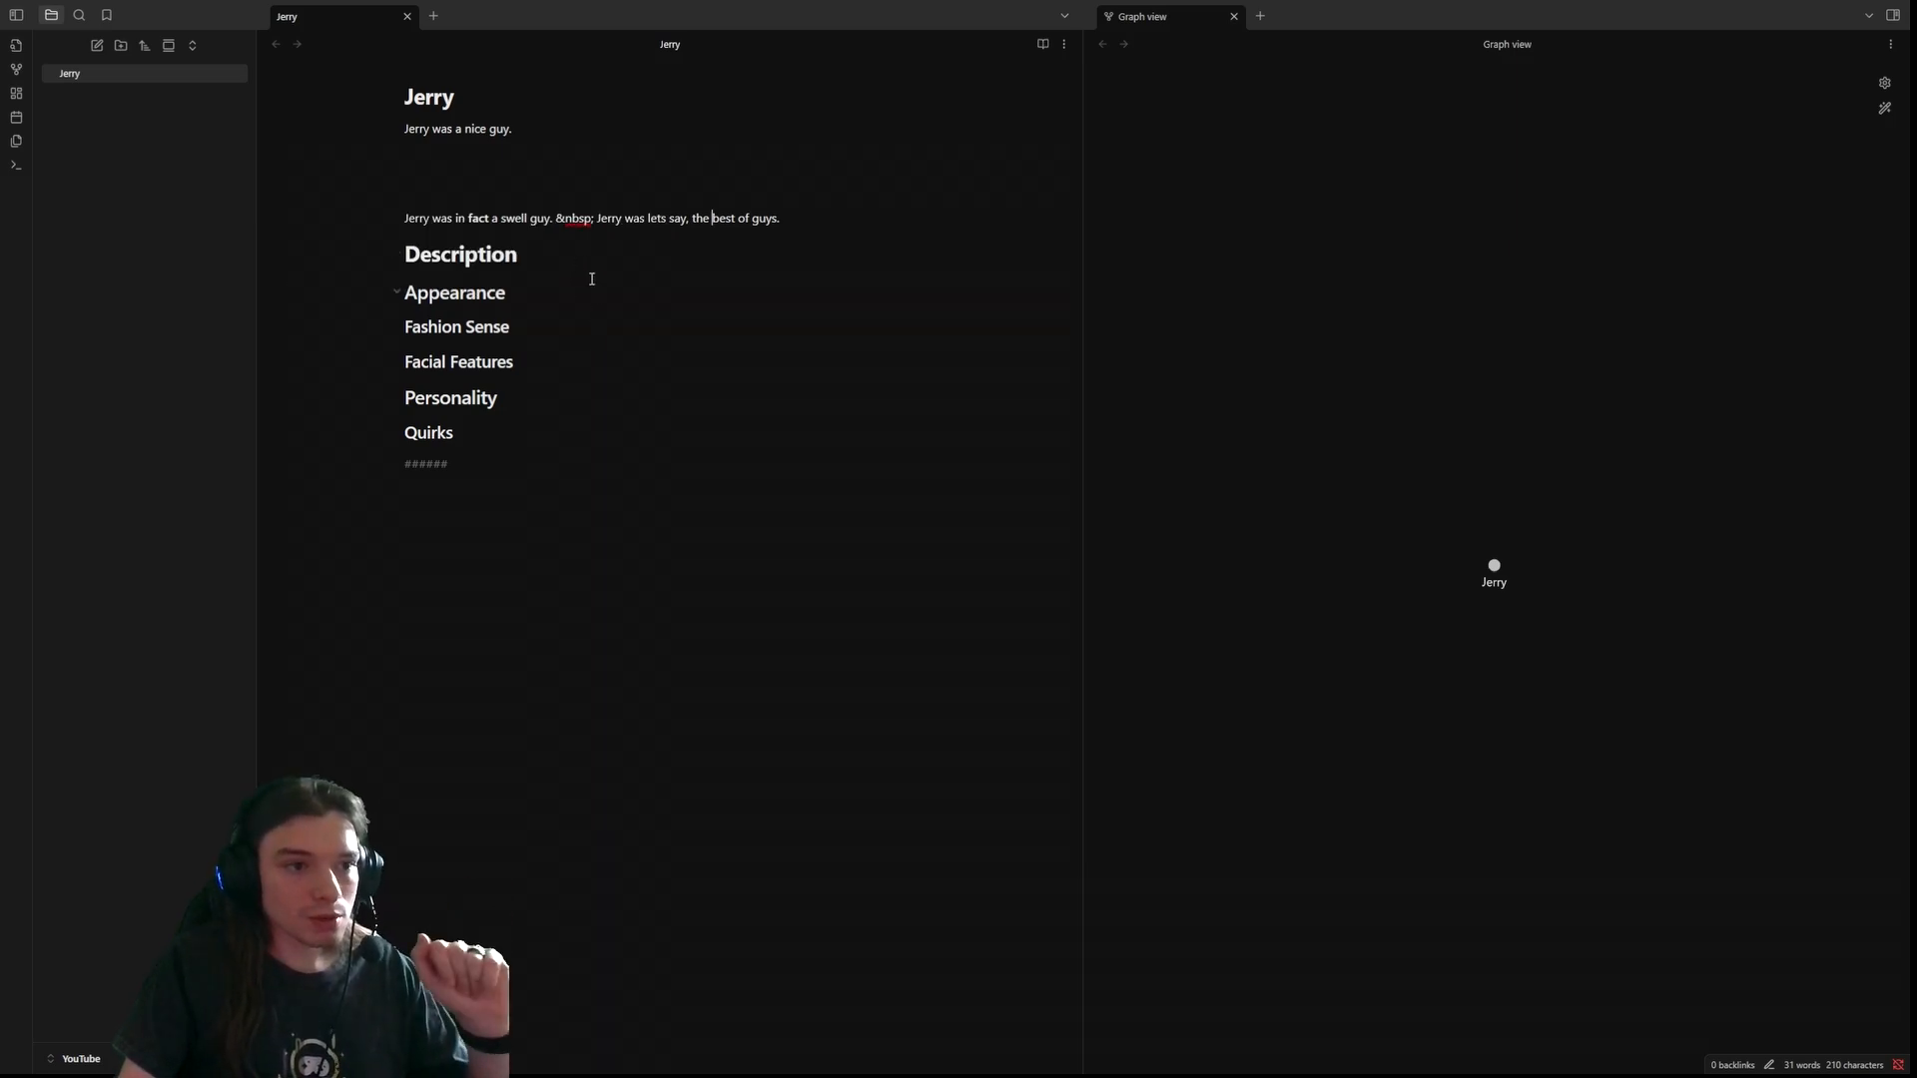
- Add the bold text "Heading Bold" after Description in the level-one heading, using double asterisks
click(584, 254)
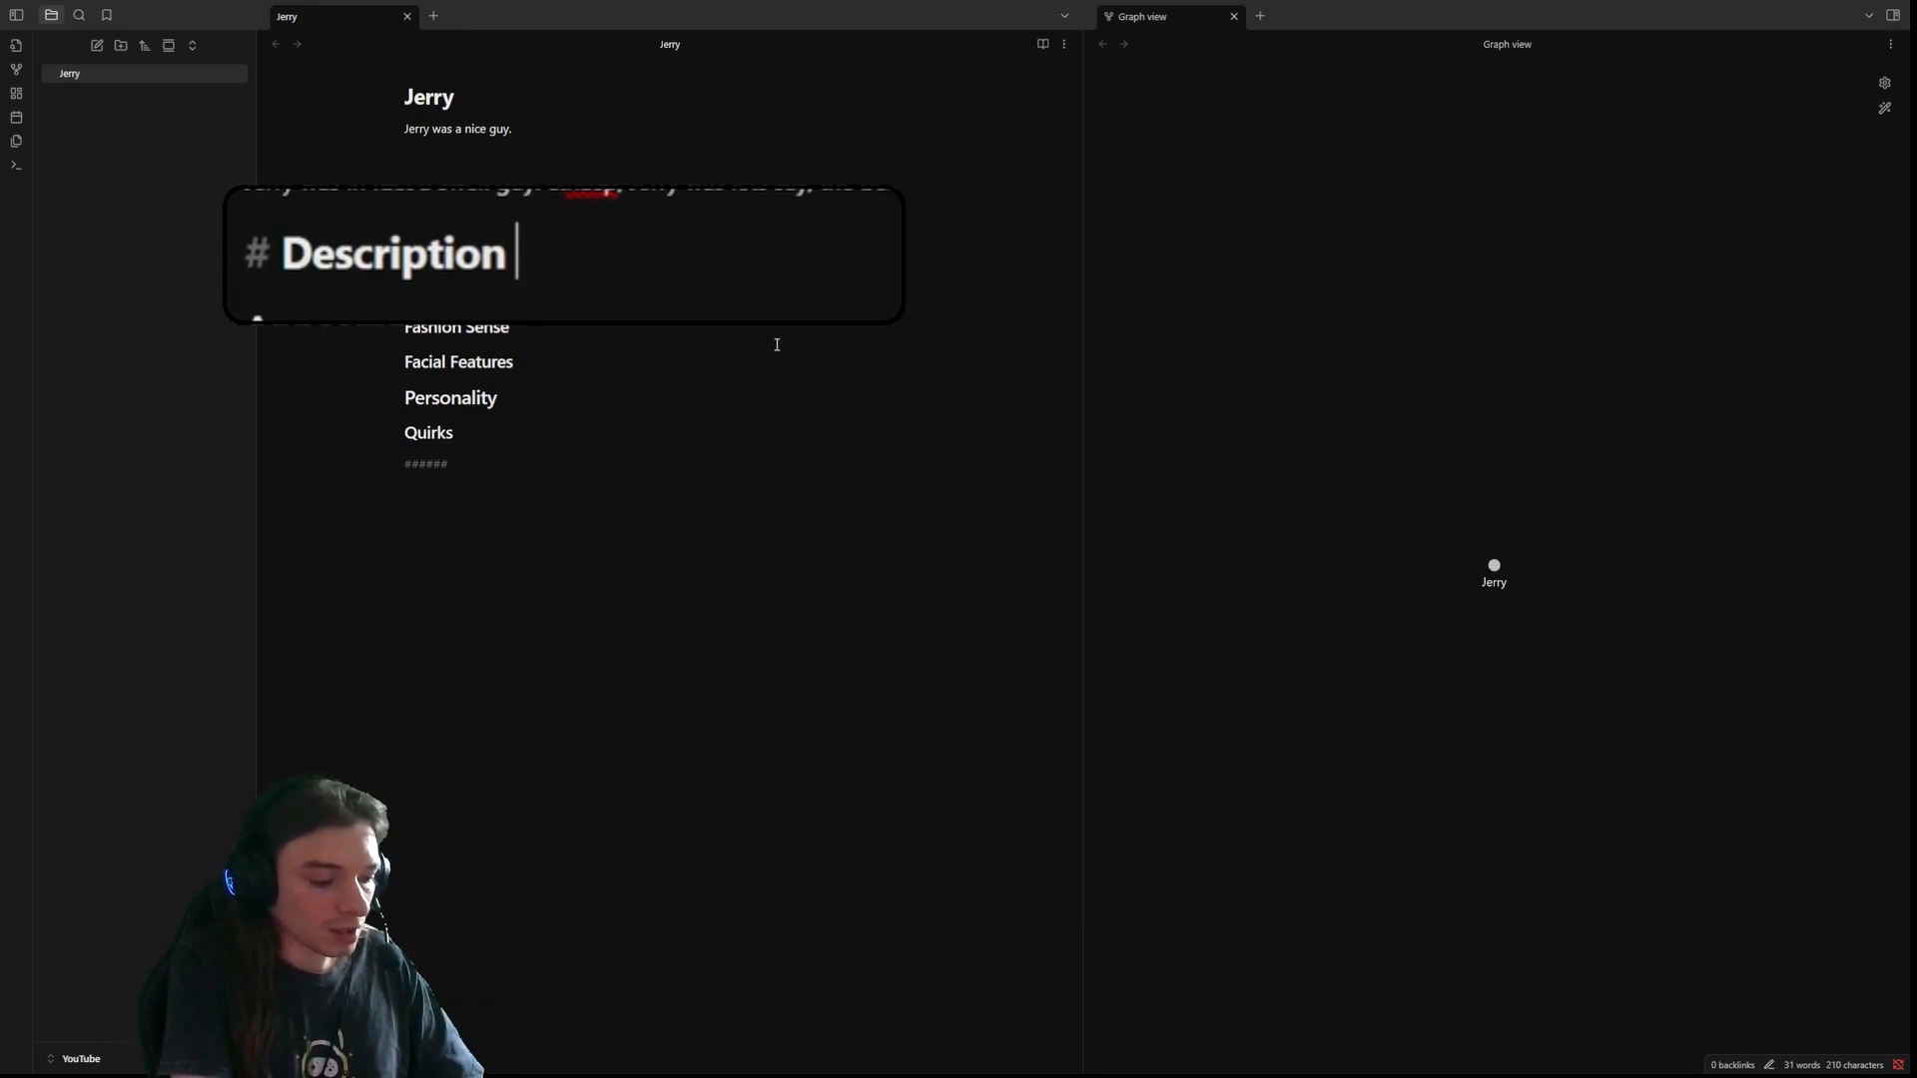
text(****)
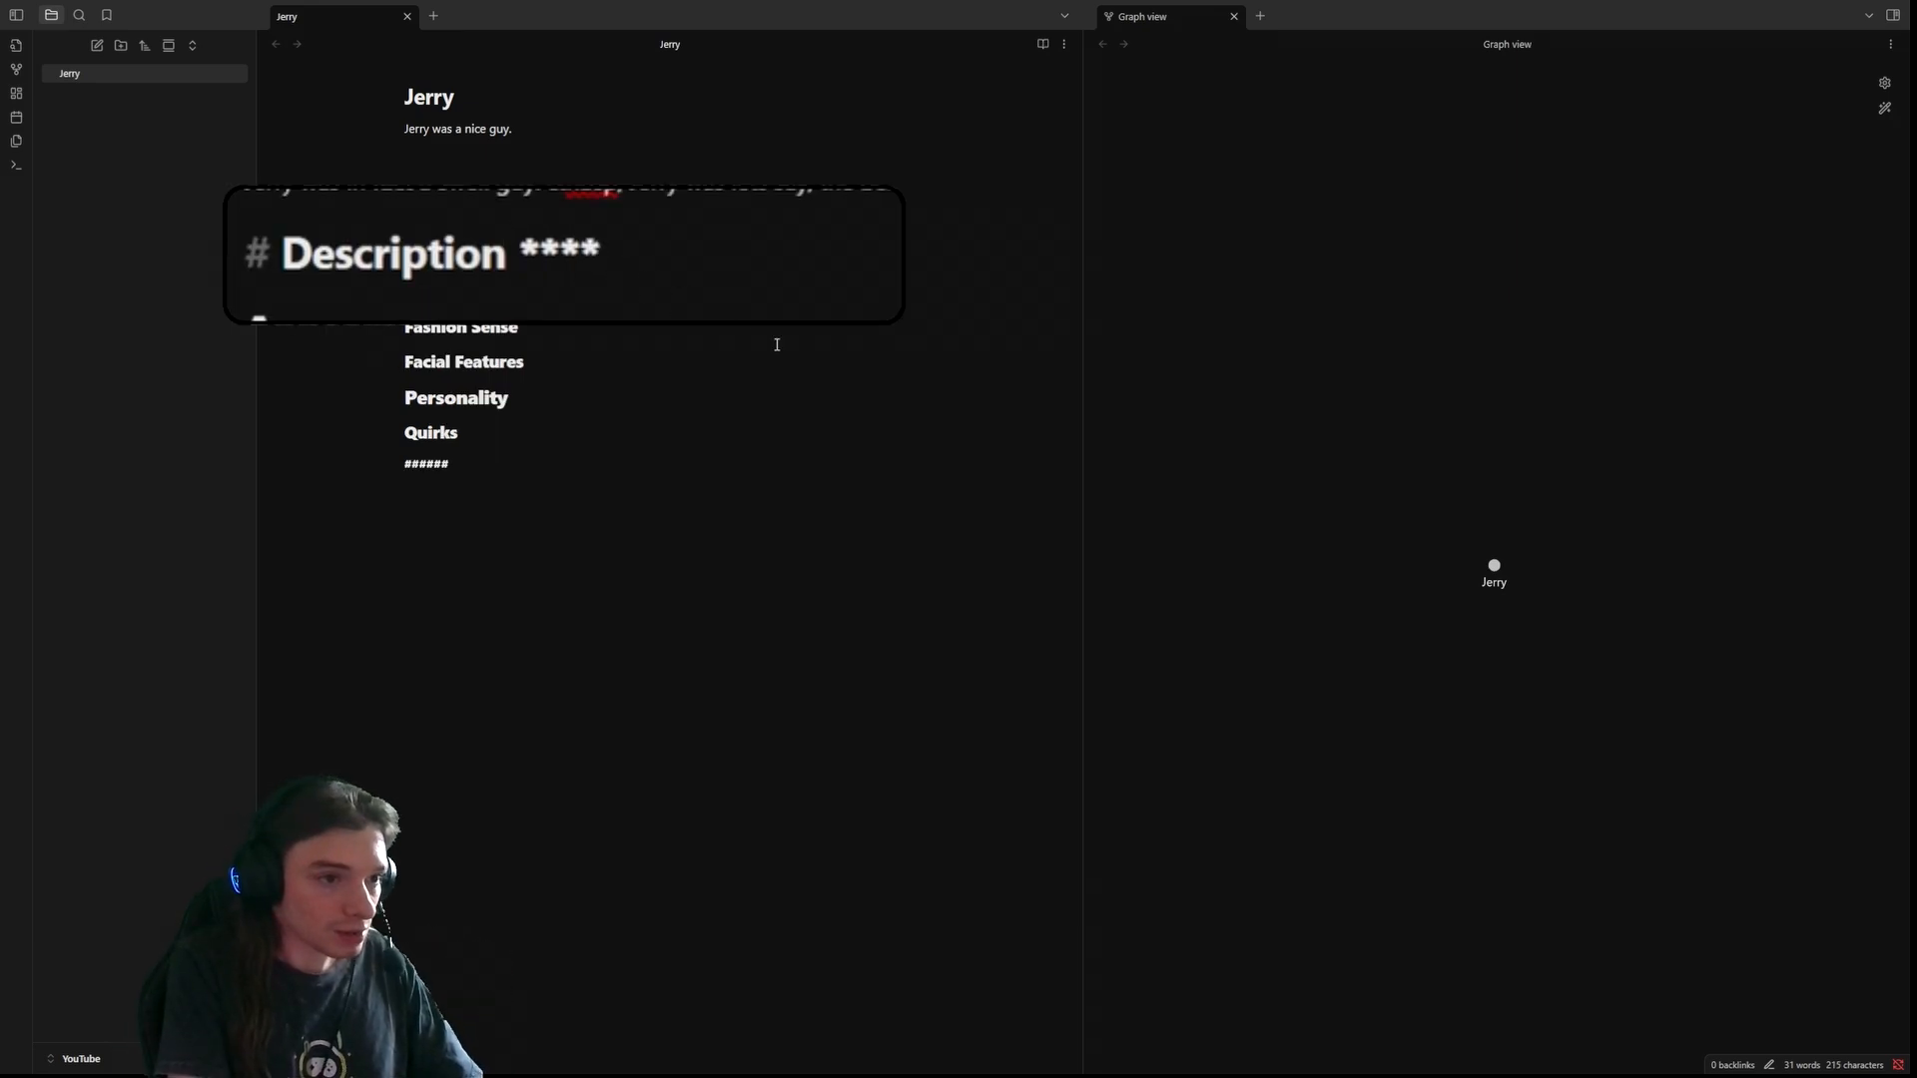
text(Heading Bold)
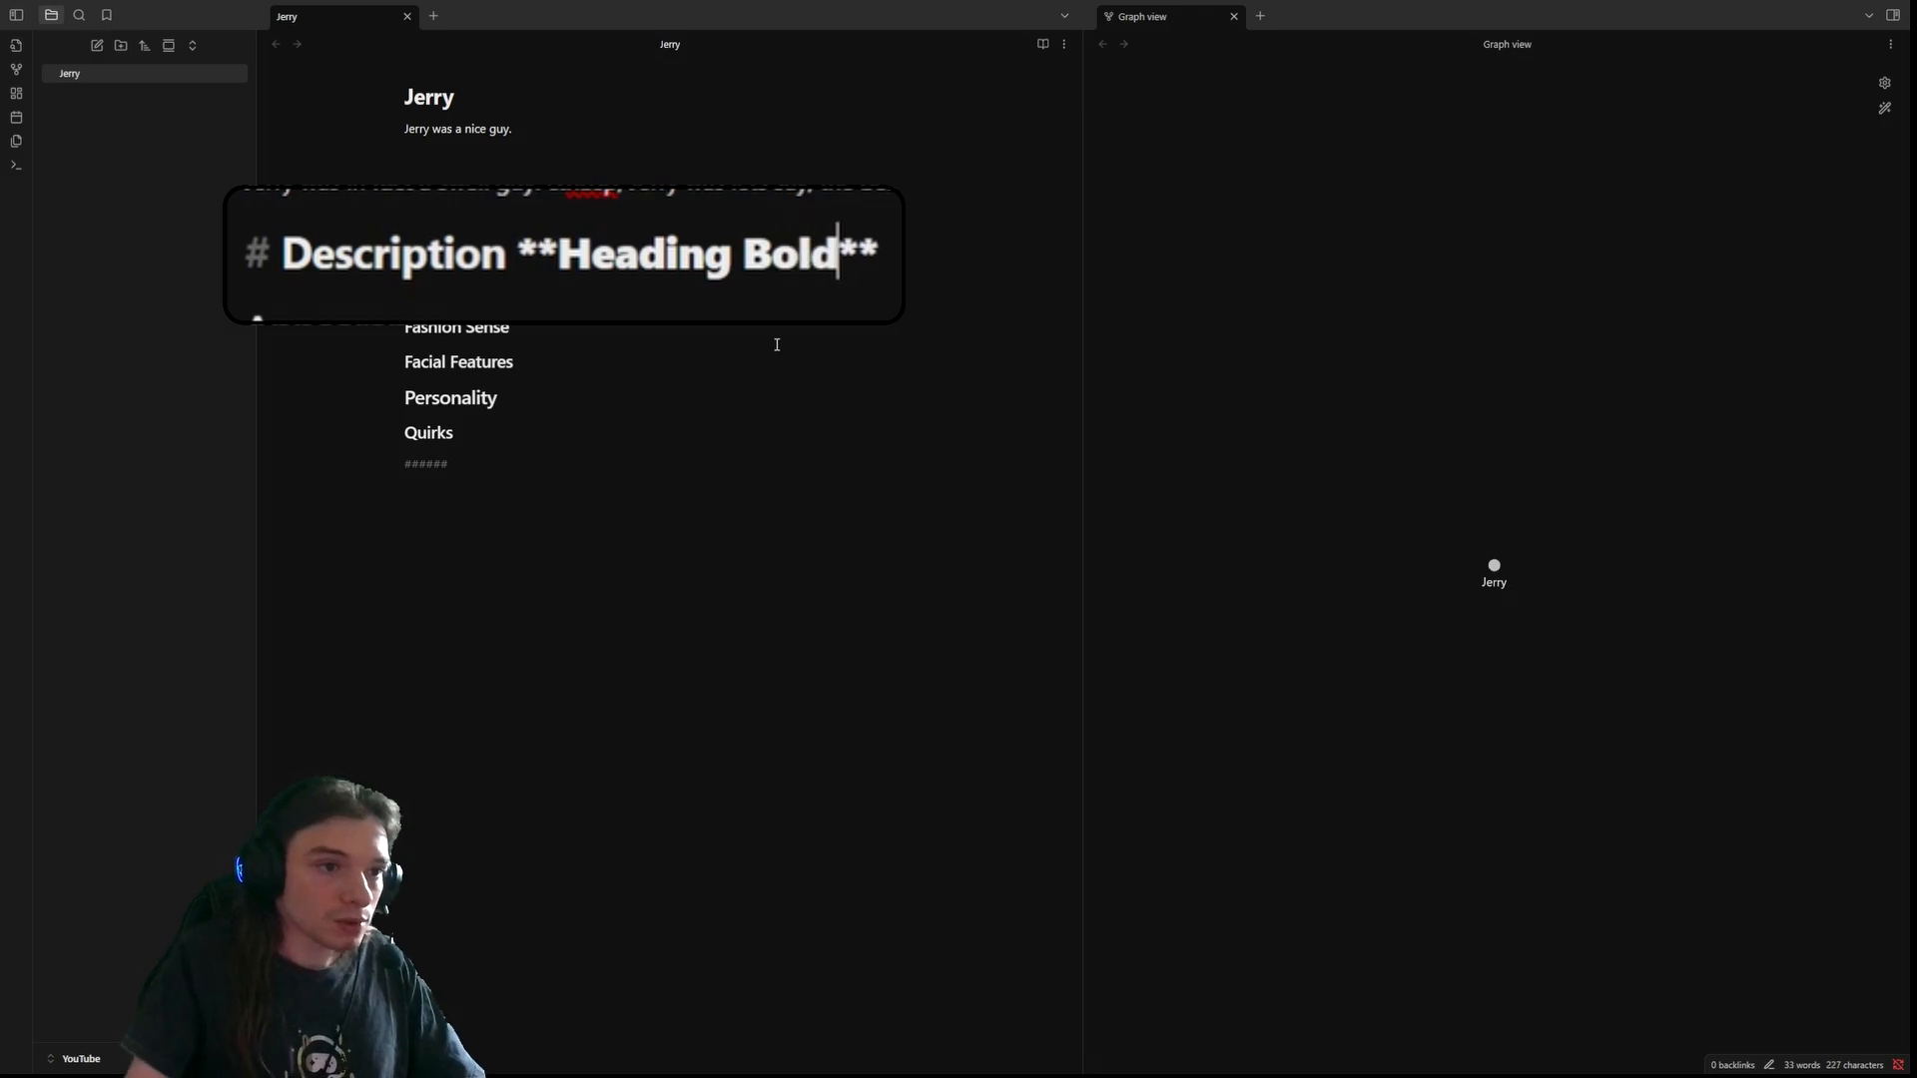
click(692, 194)
click(460, 275)
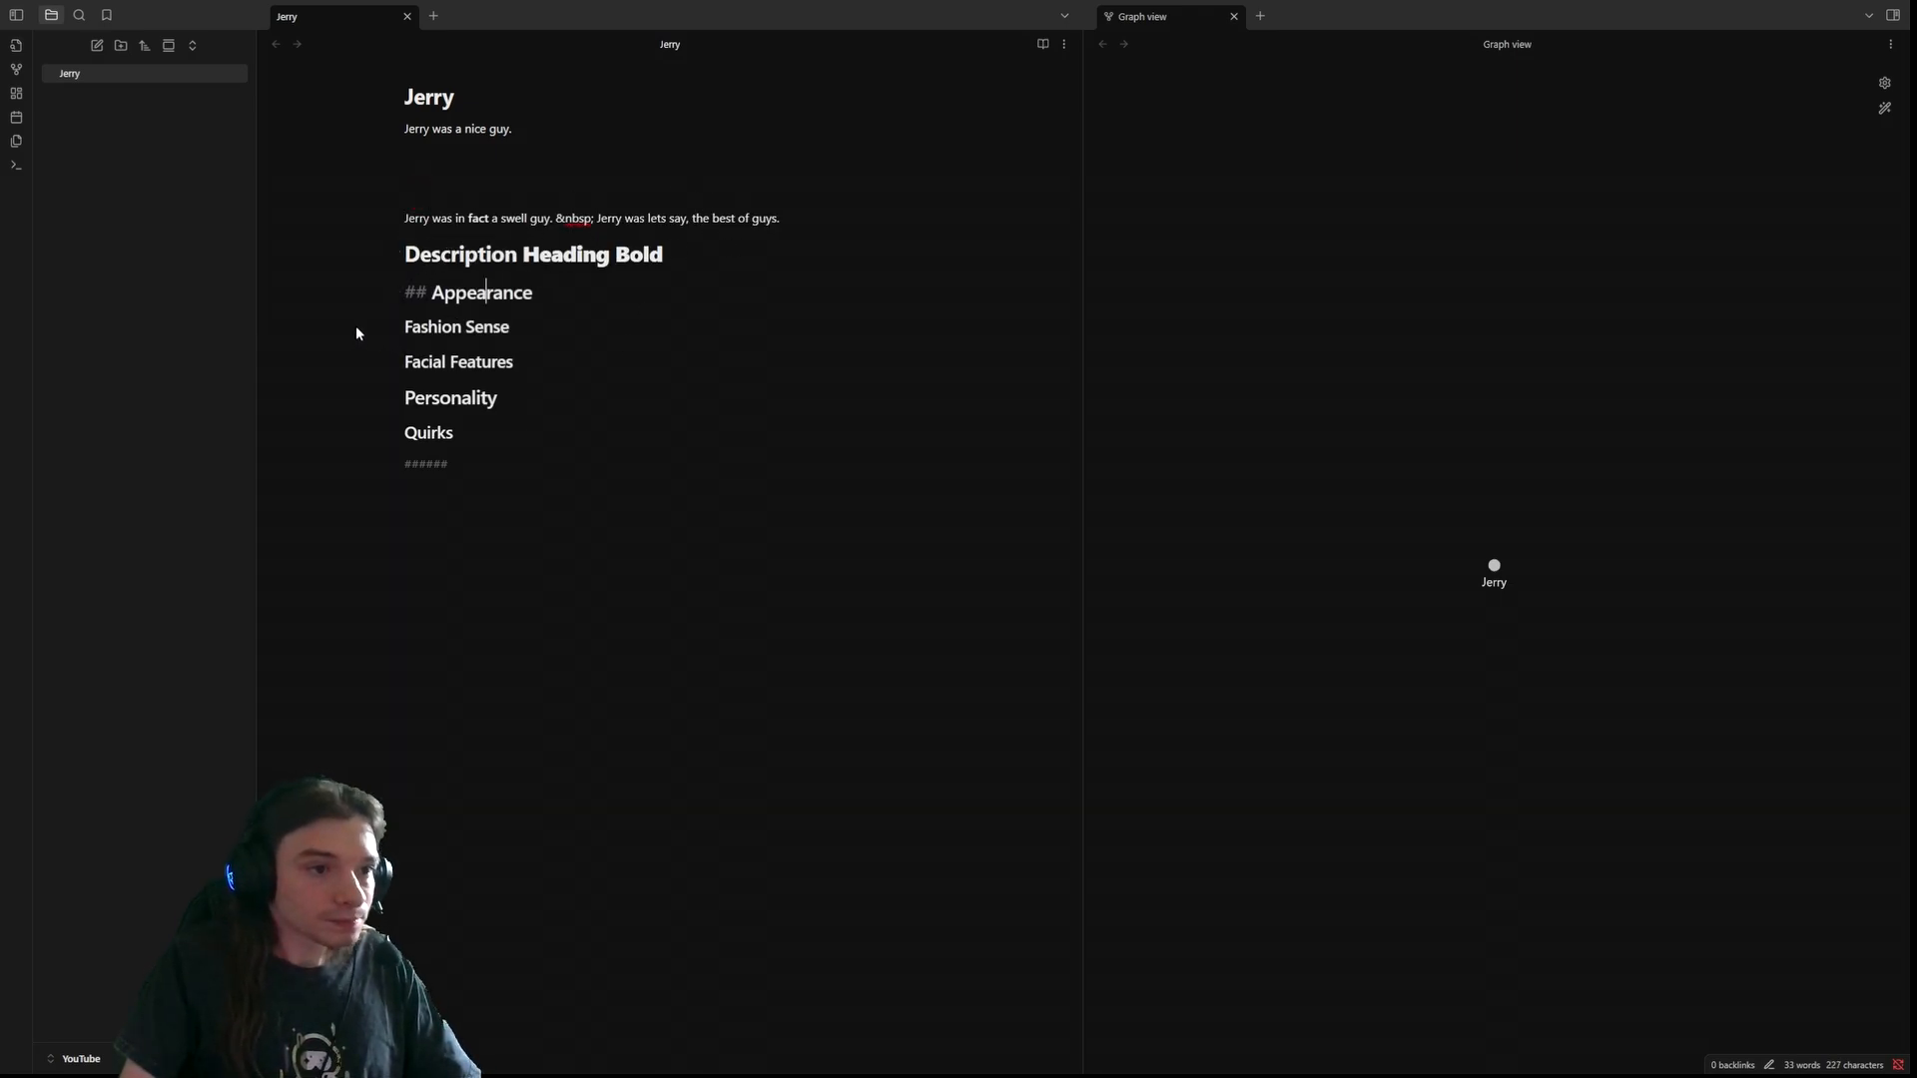
- Italicize the word "best" in the sentence above the Description heading
click(625, 217)
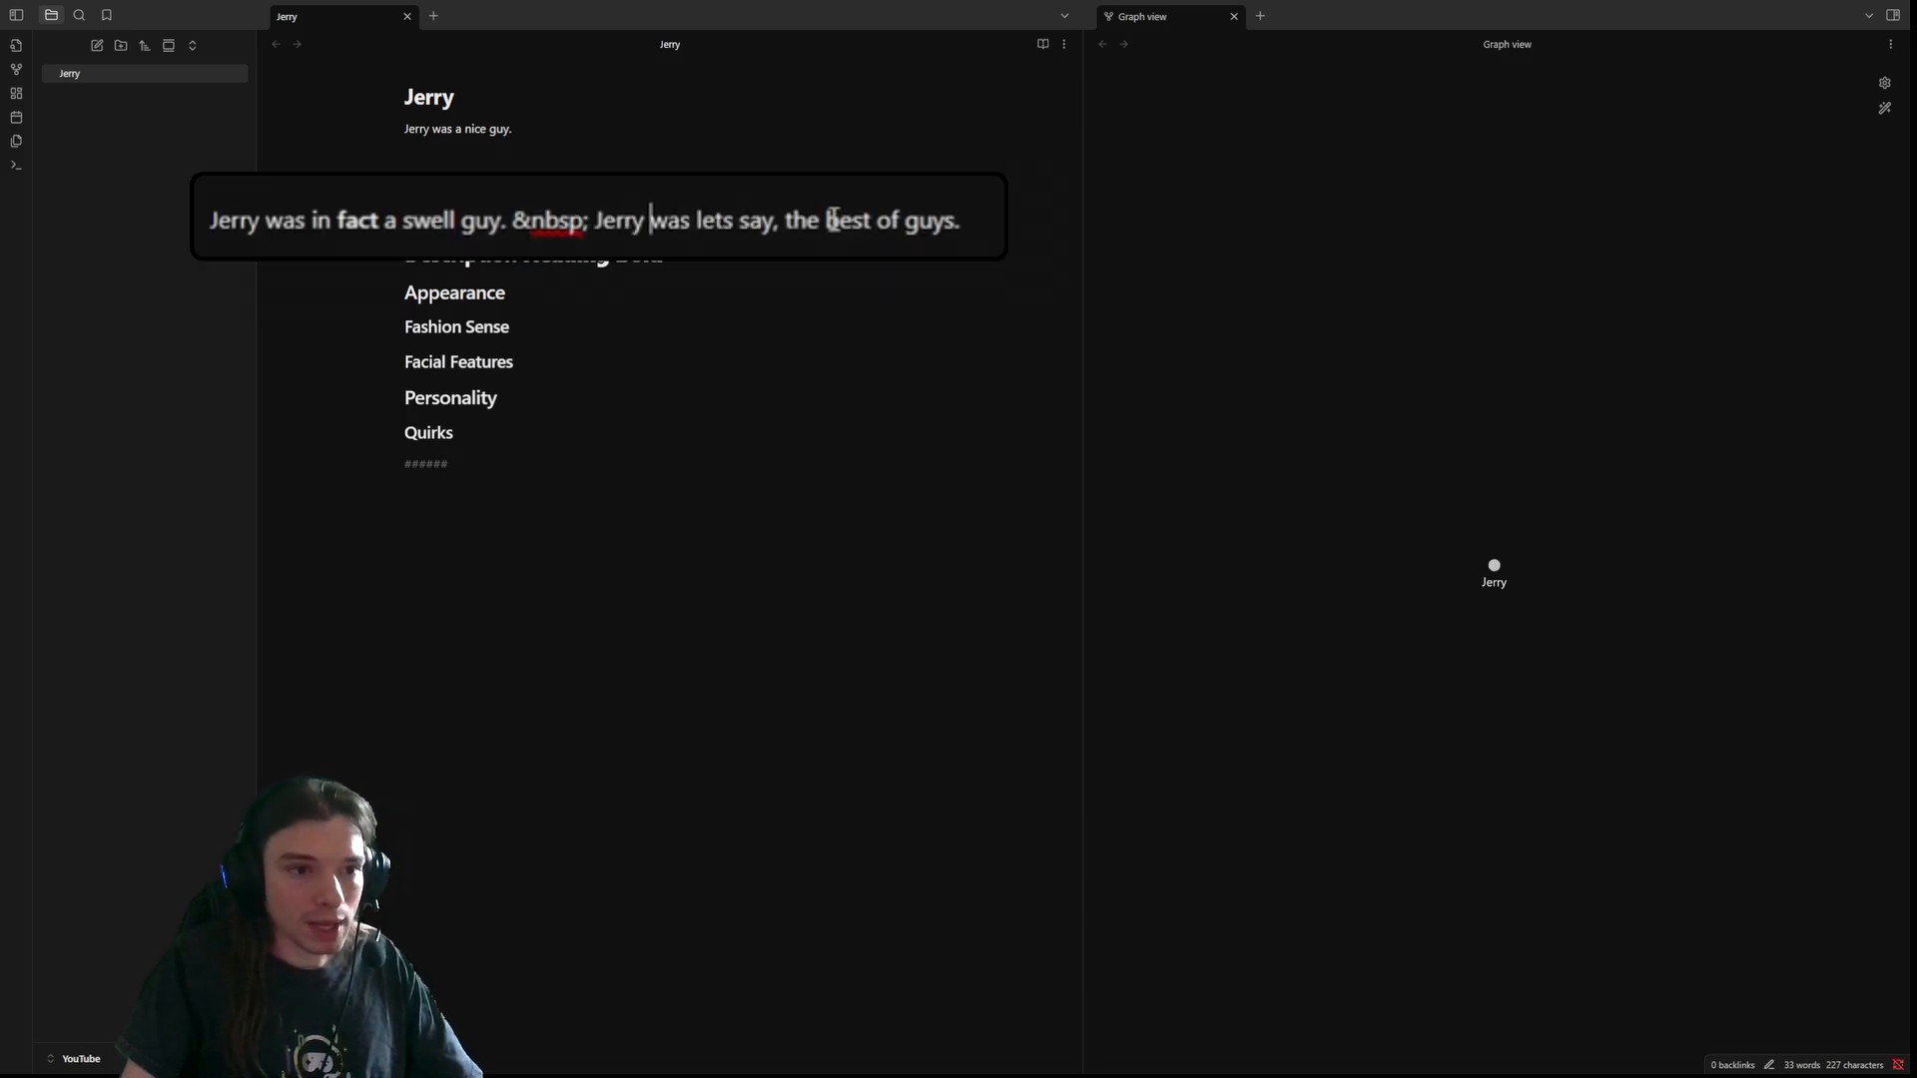
double_click(717, 217)
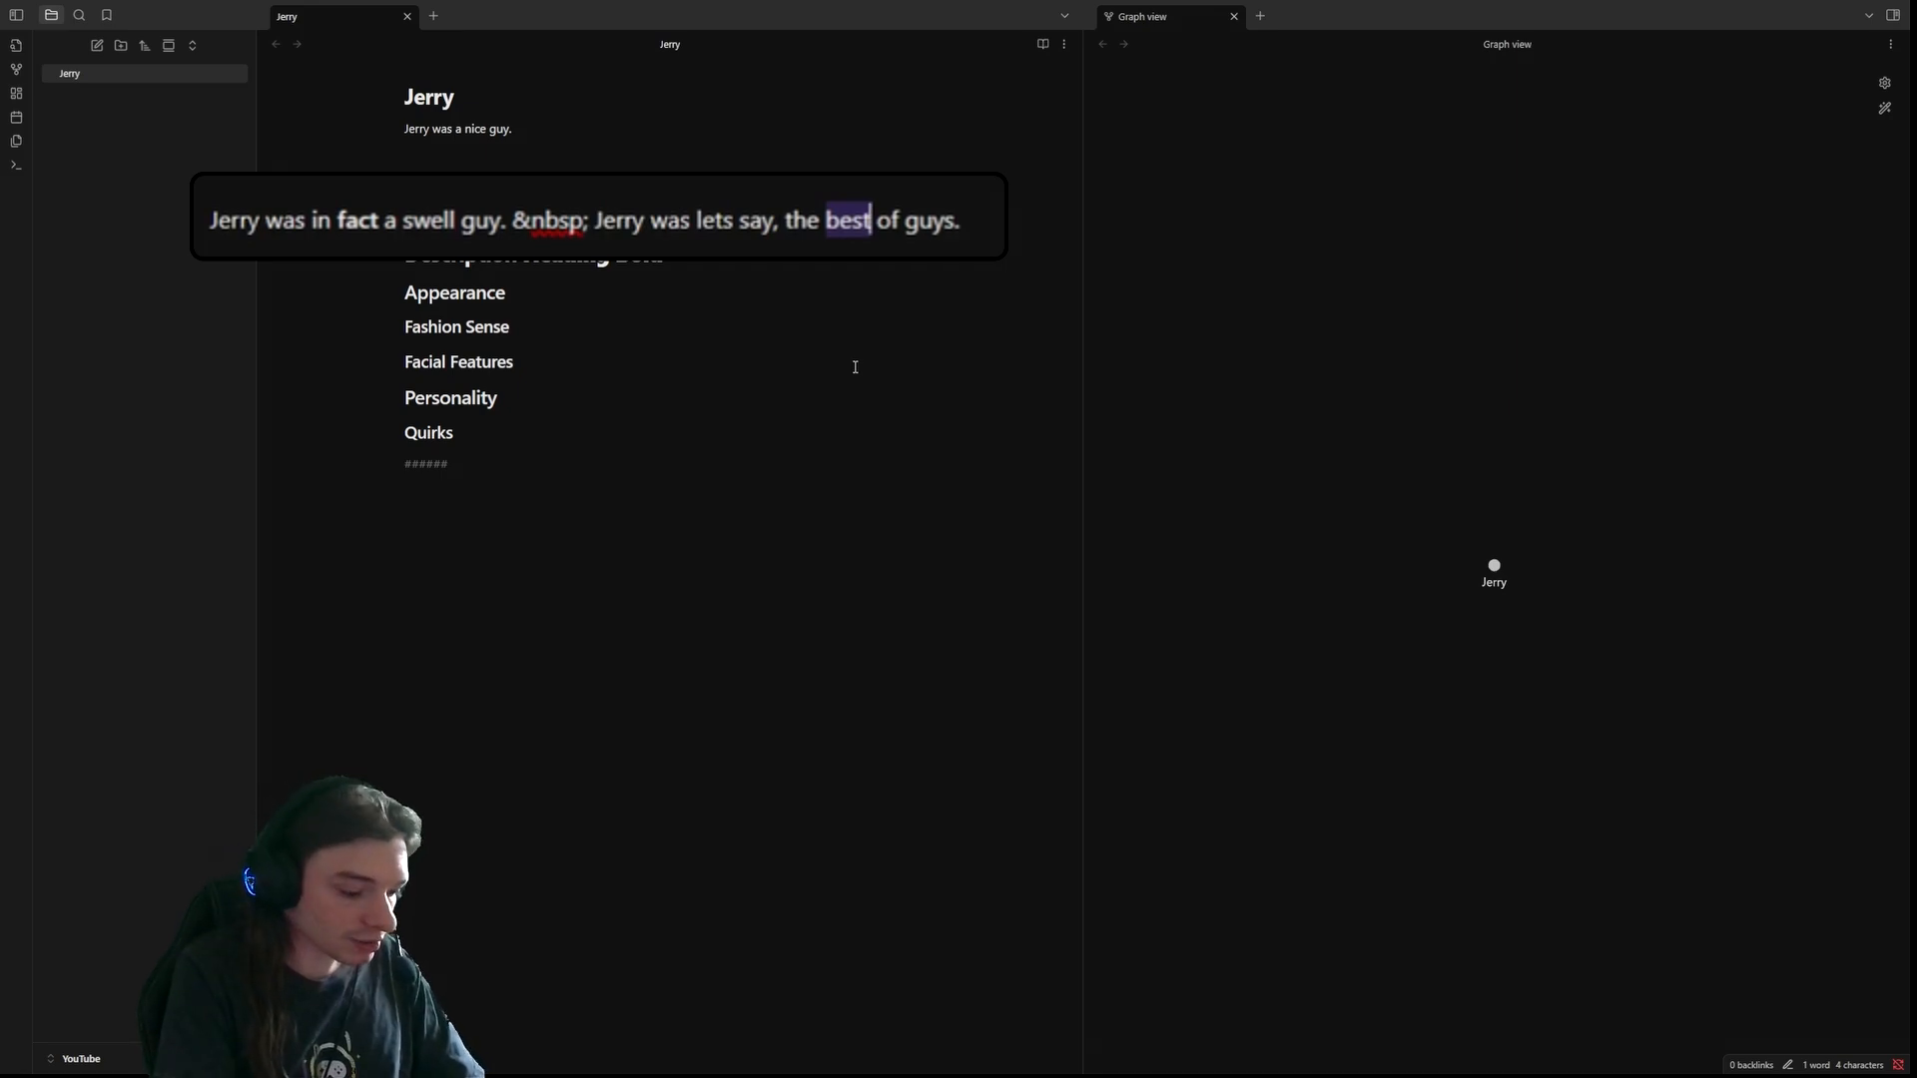
key(ctrl+i)
key(End)
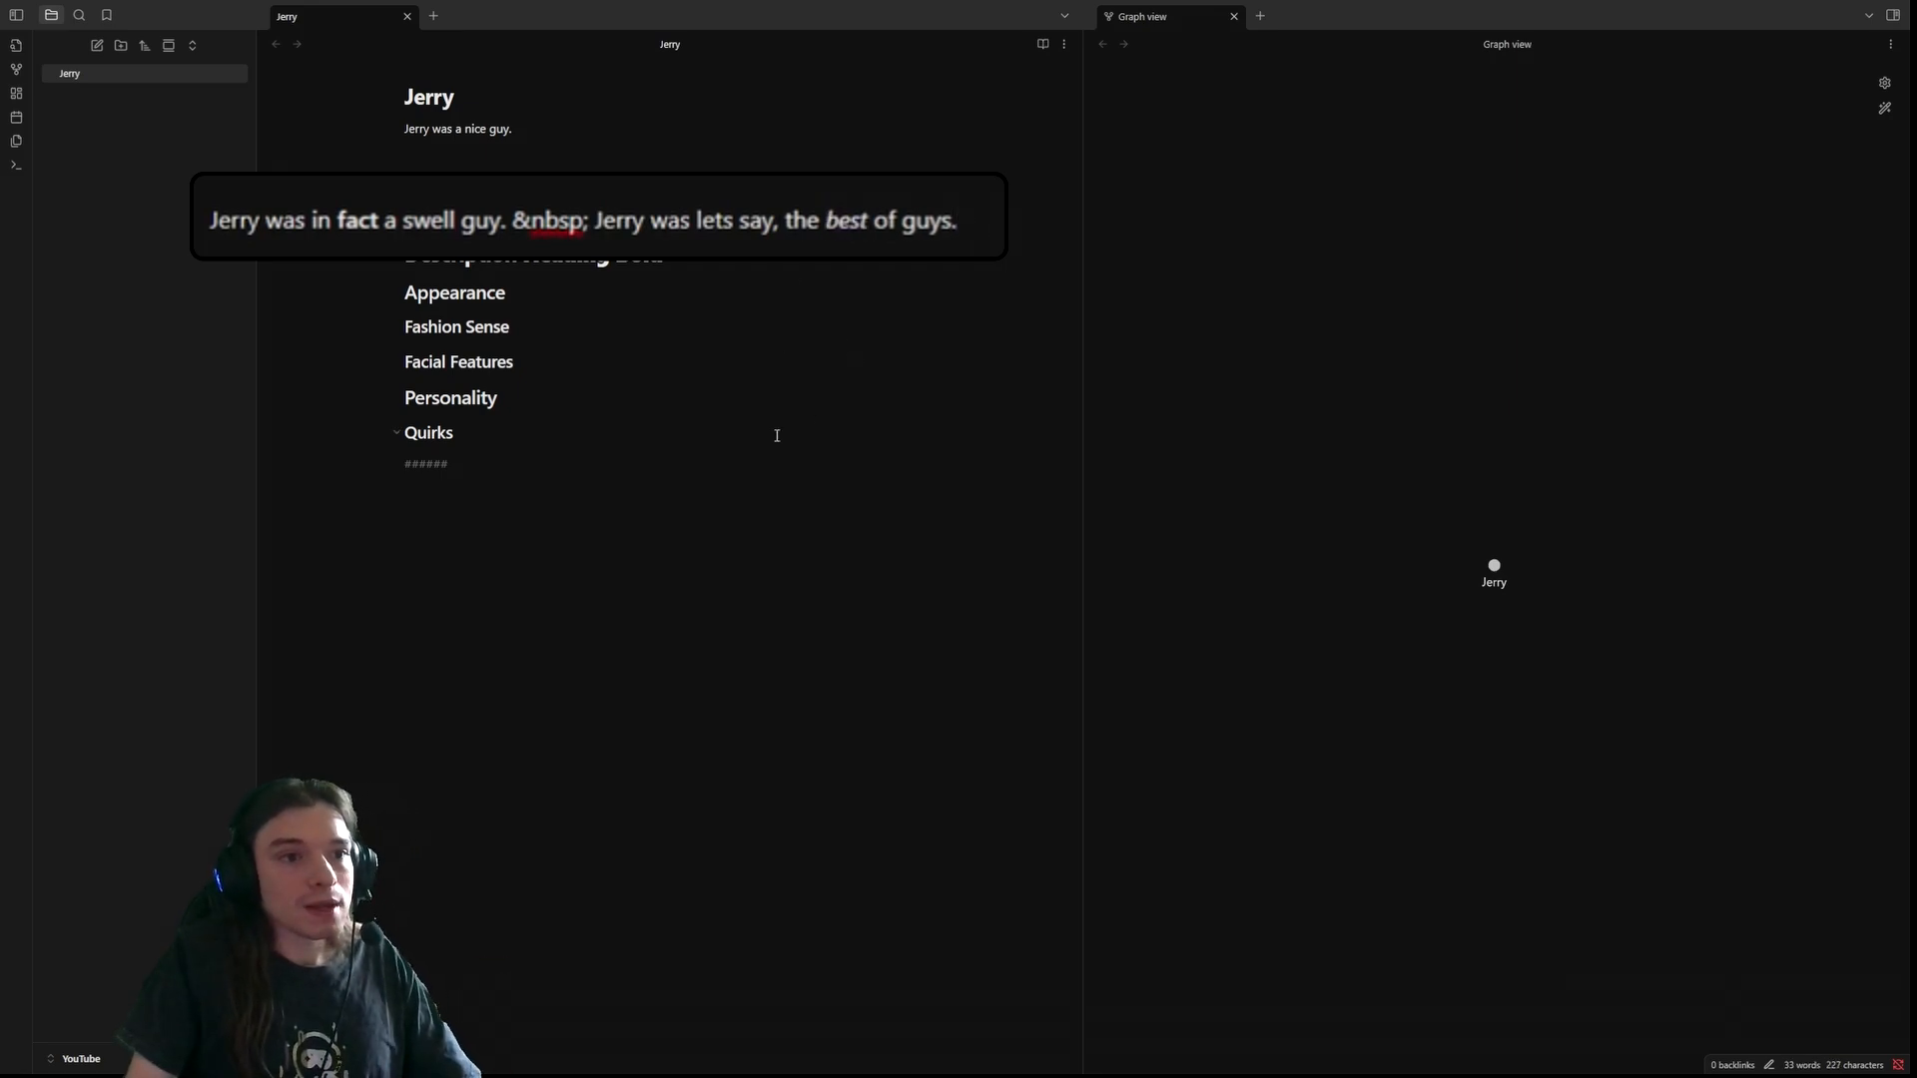
double_click(859, 220)
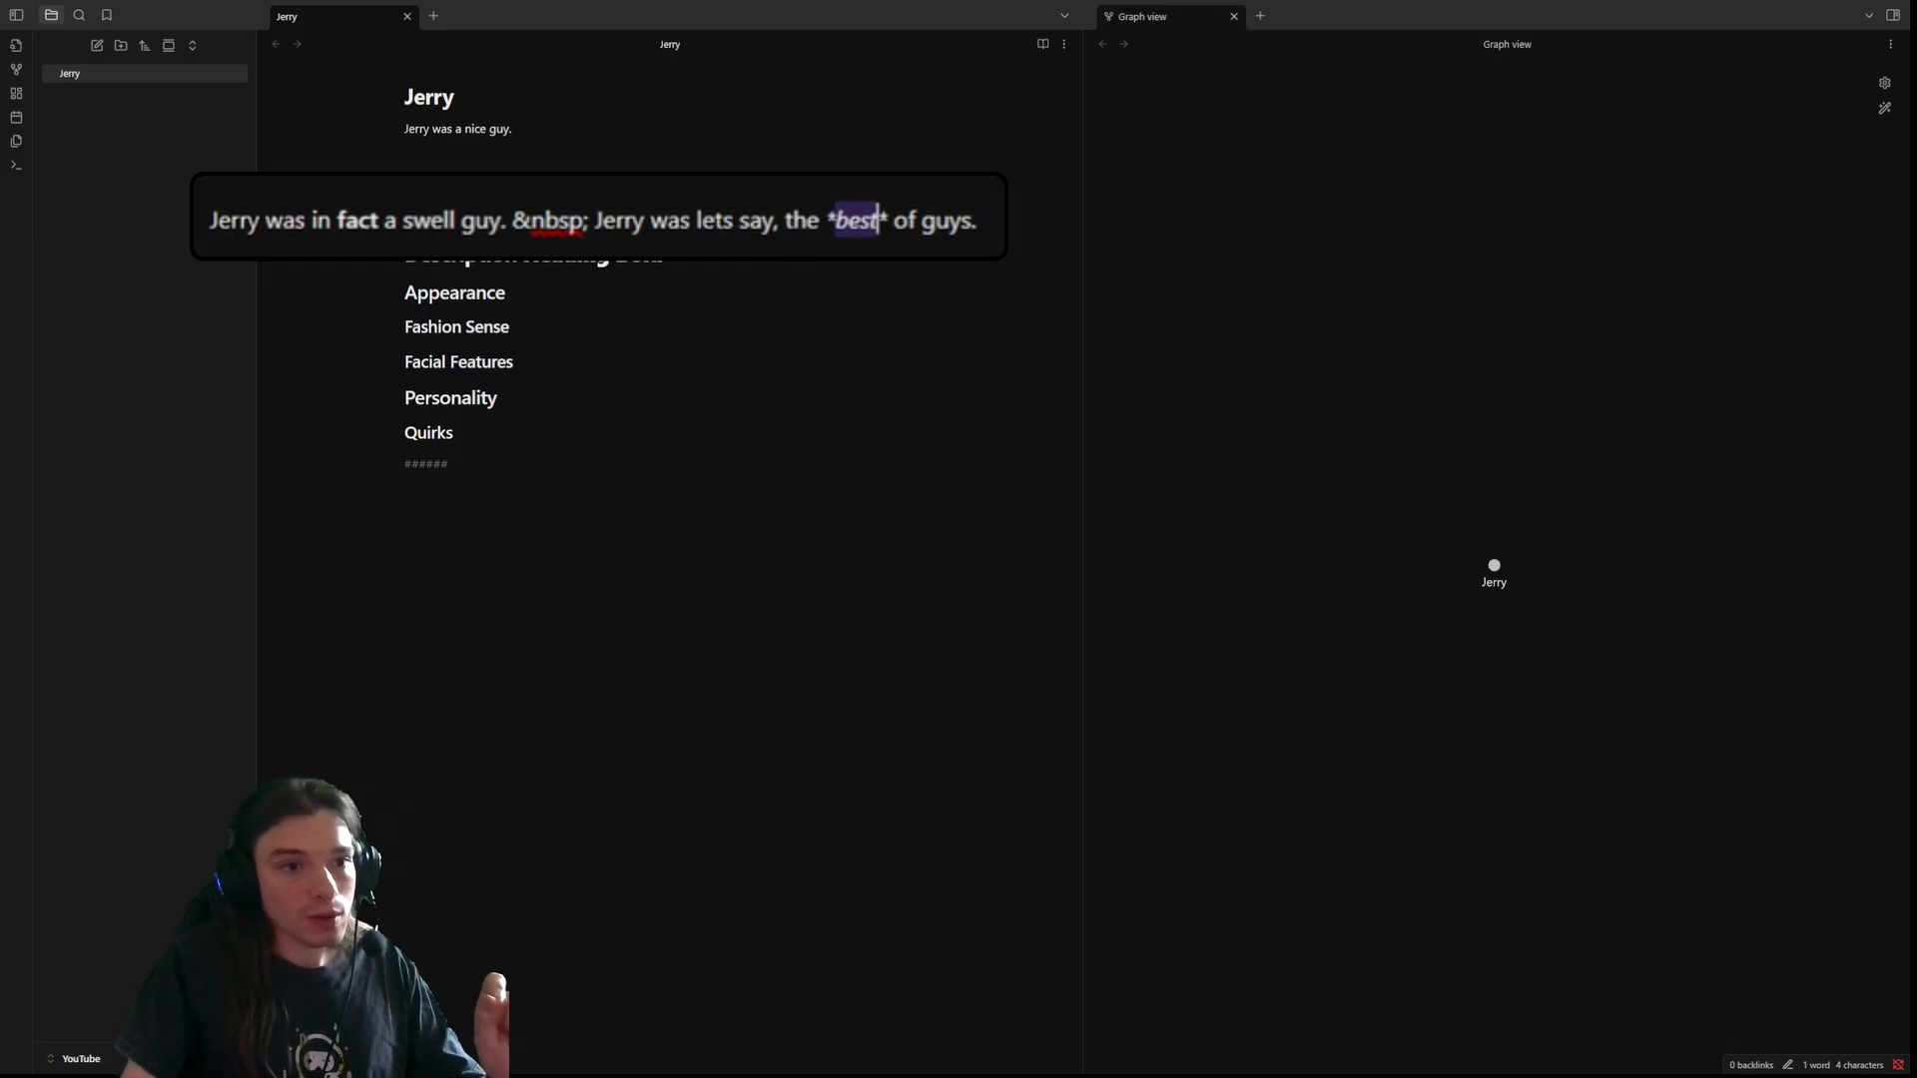
click(917, 222)
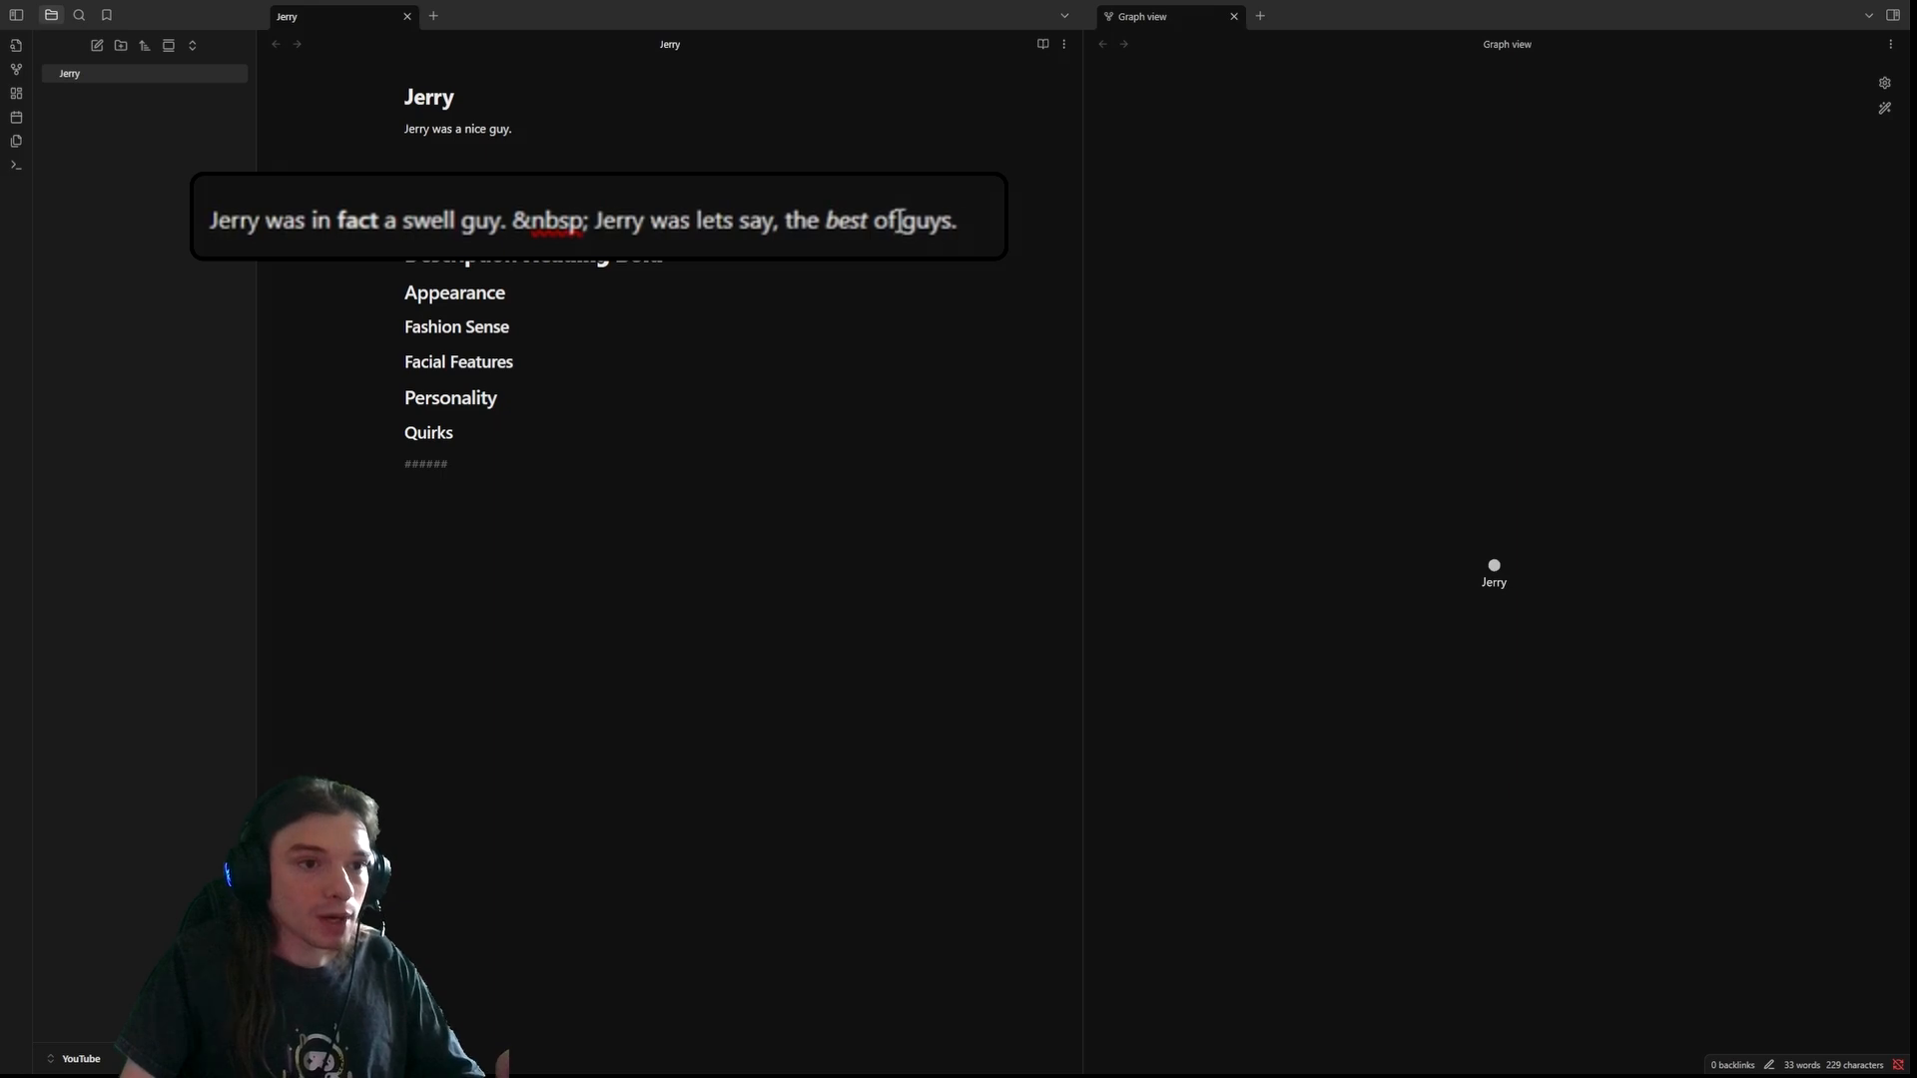
- Italicize the word "guys" at the end of the sentence by enclosing it in single asterisks
key(Left)
key(Left)
key(Left)
key(Left)
key(Left)
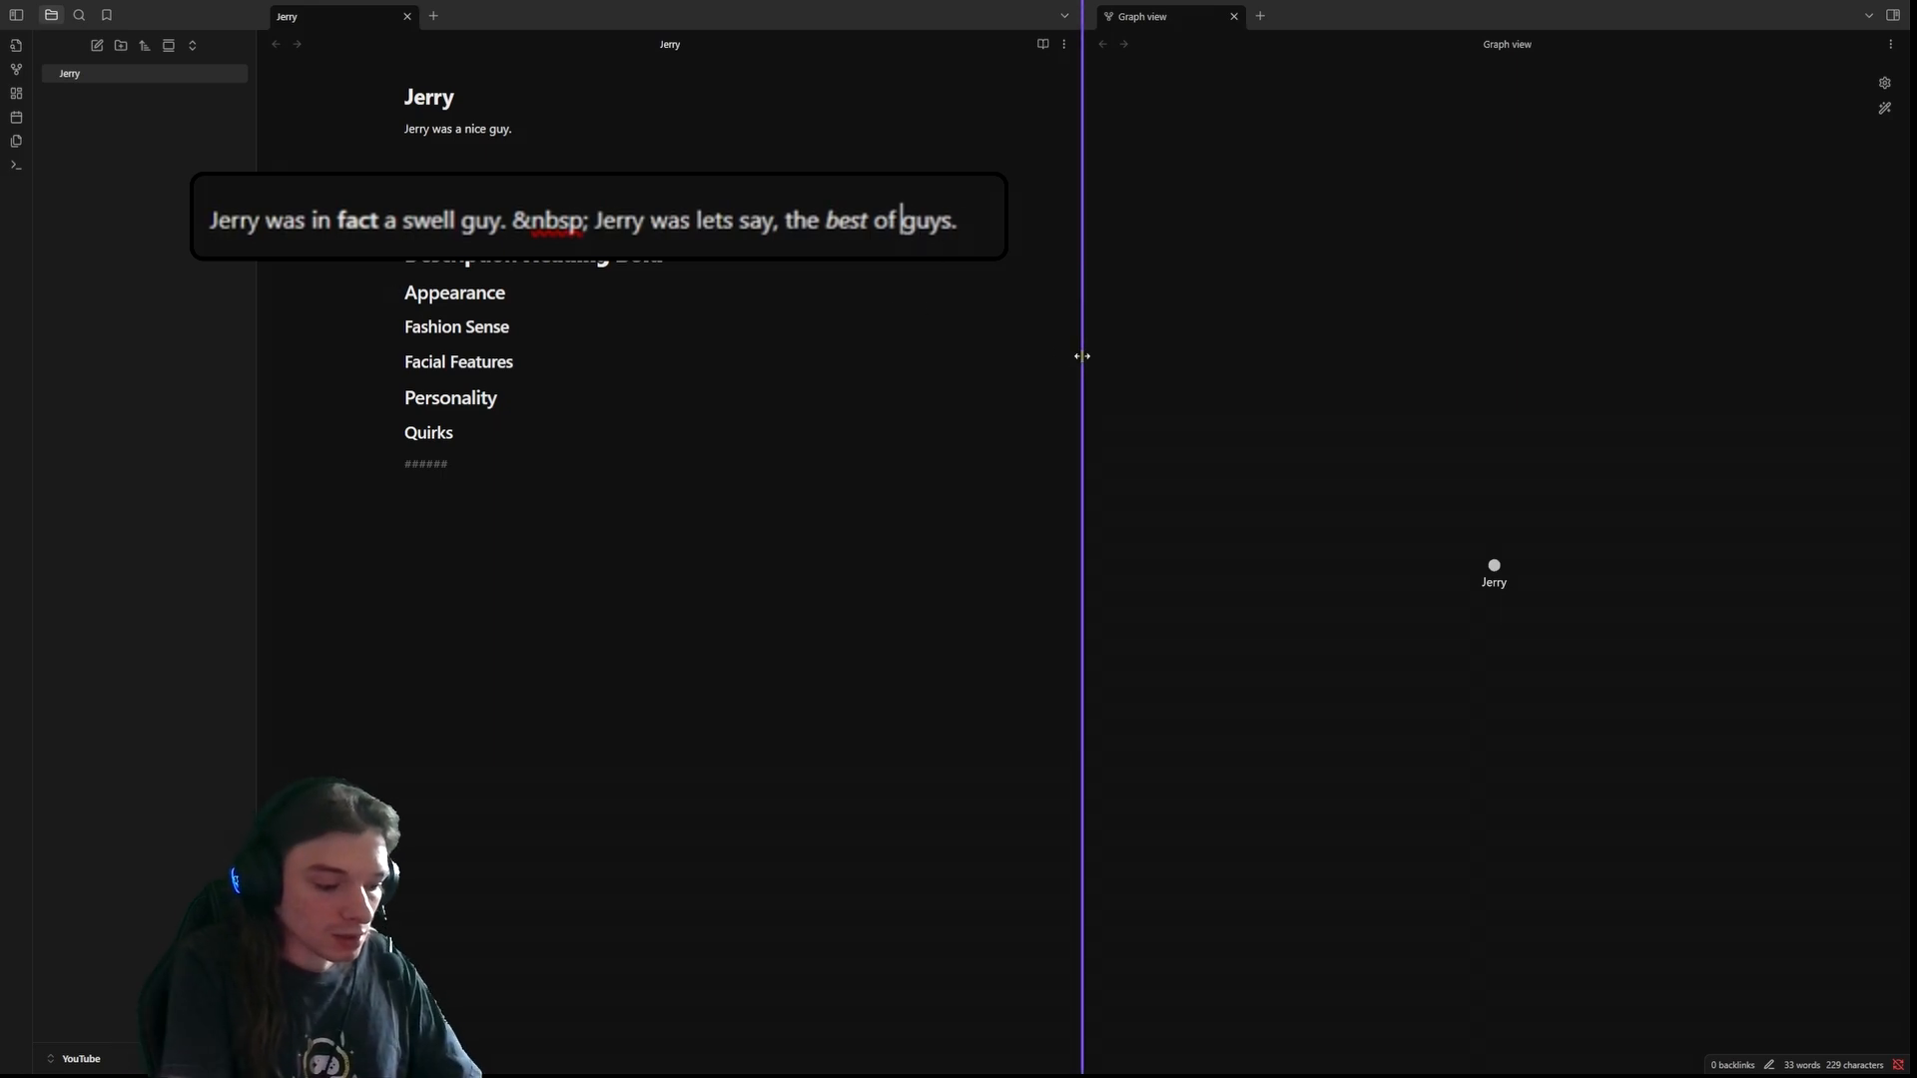
text(*)
key(Right)
key(Right)
key(Right)
key(Right)
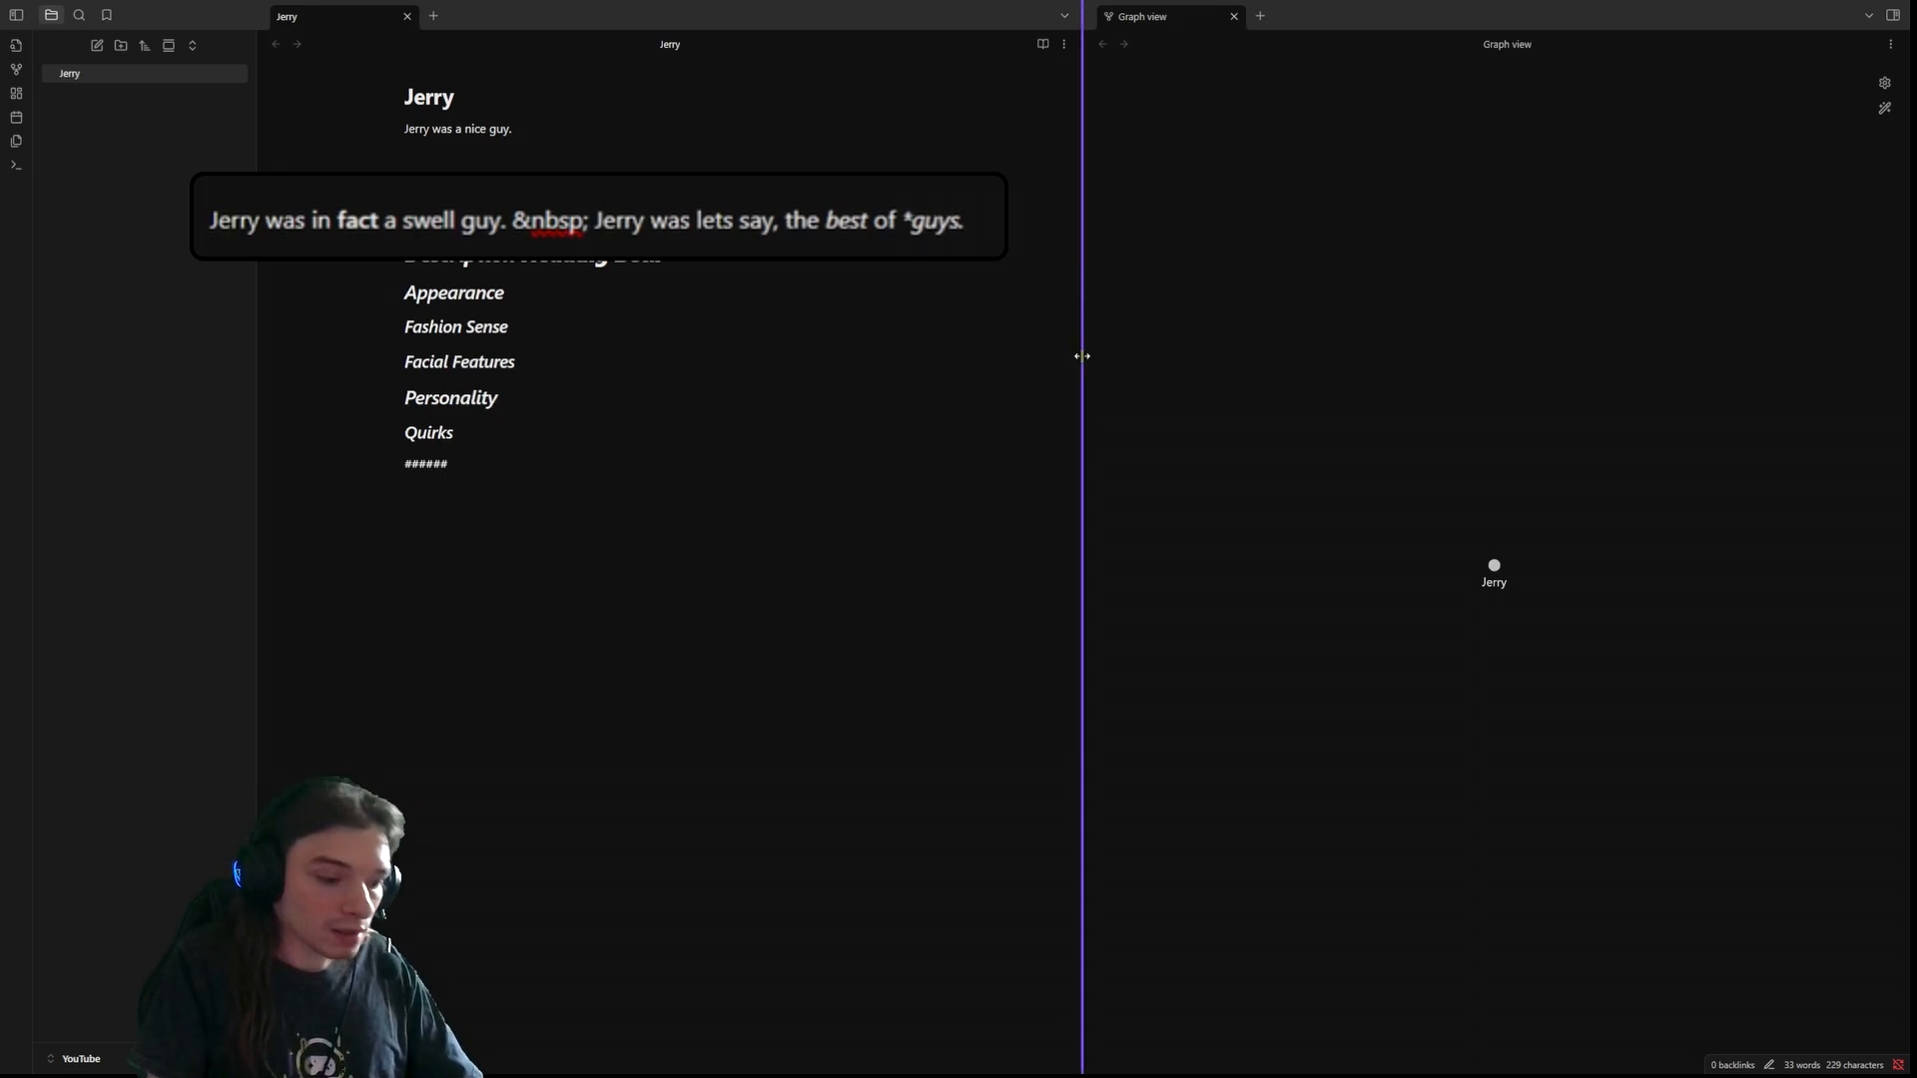
text(*.)
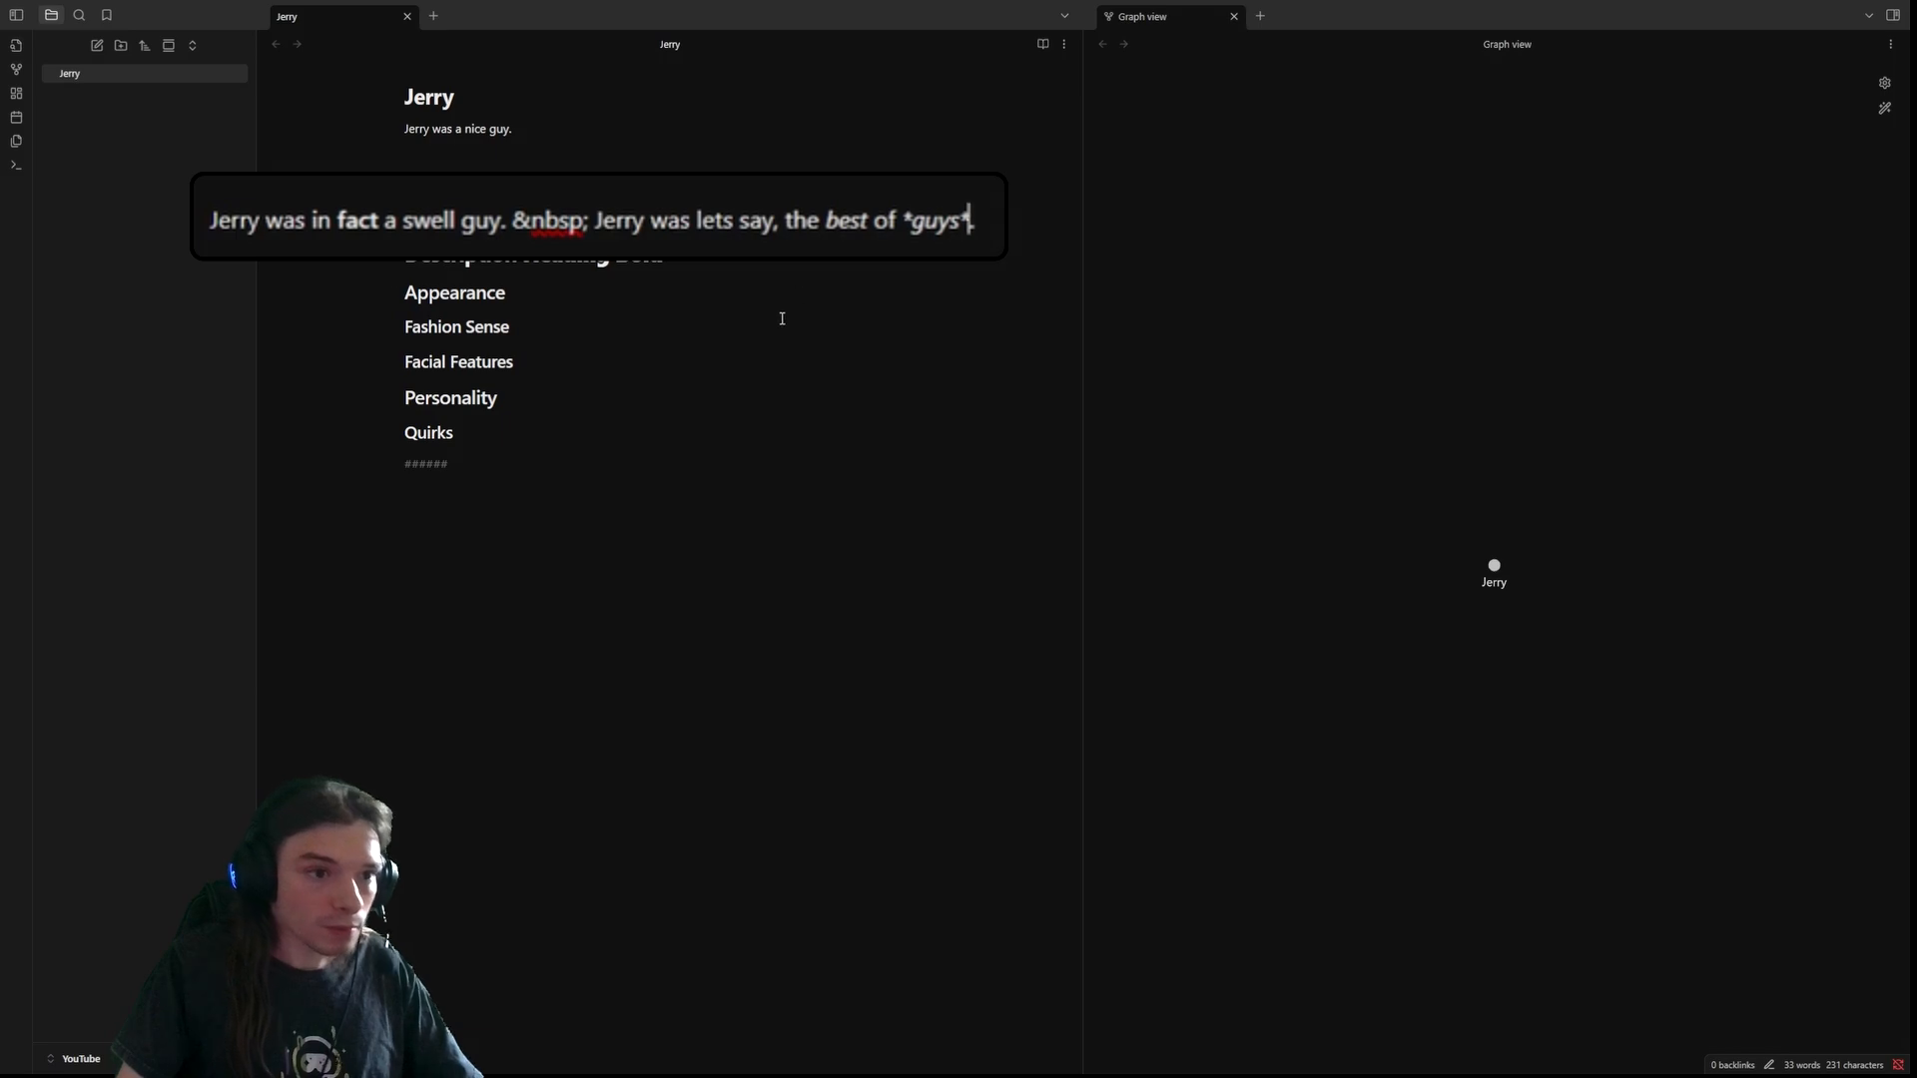
click(1015, 226)
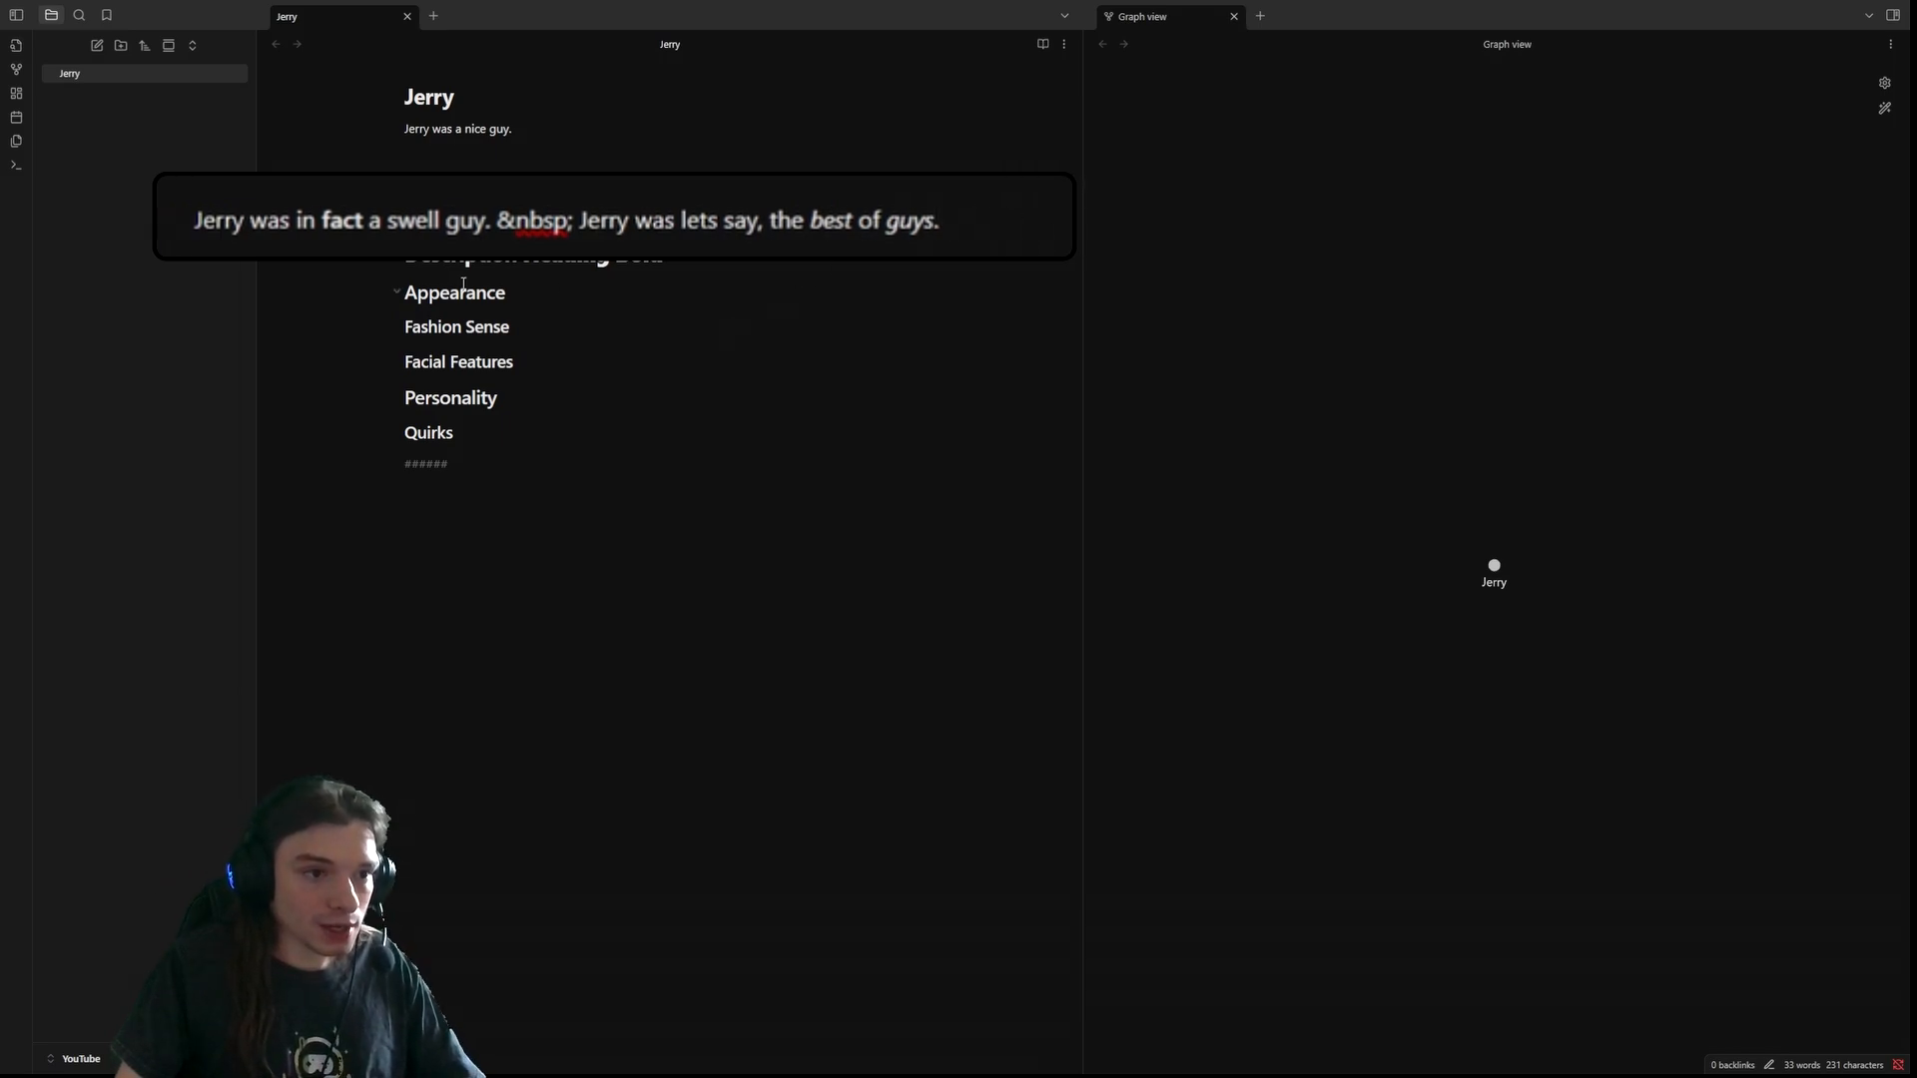
- Make the whole phrase "best of guys" bold with double asterisks around the existing italic markup
click(809, 219)
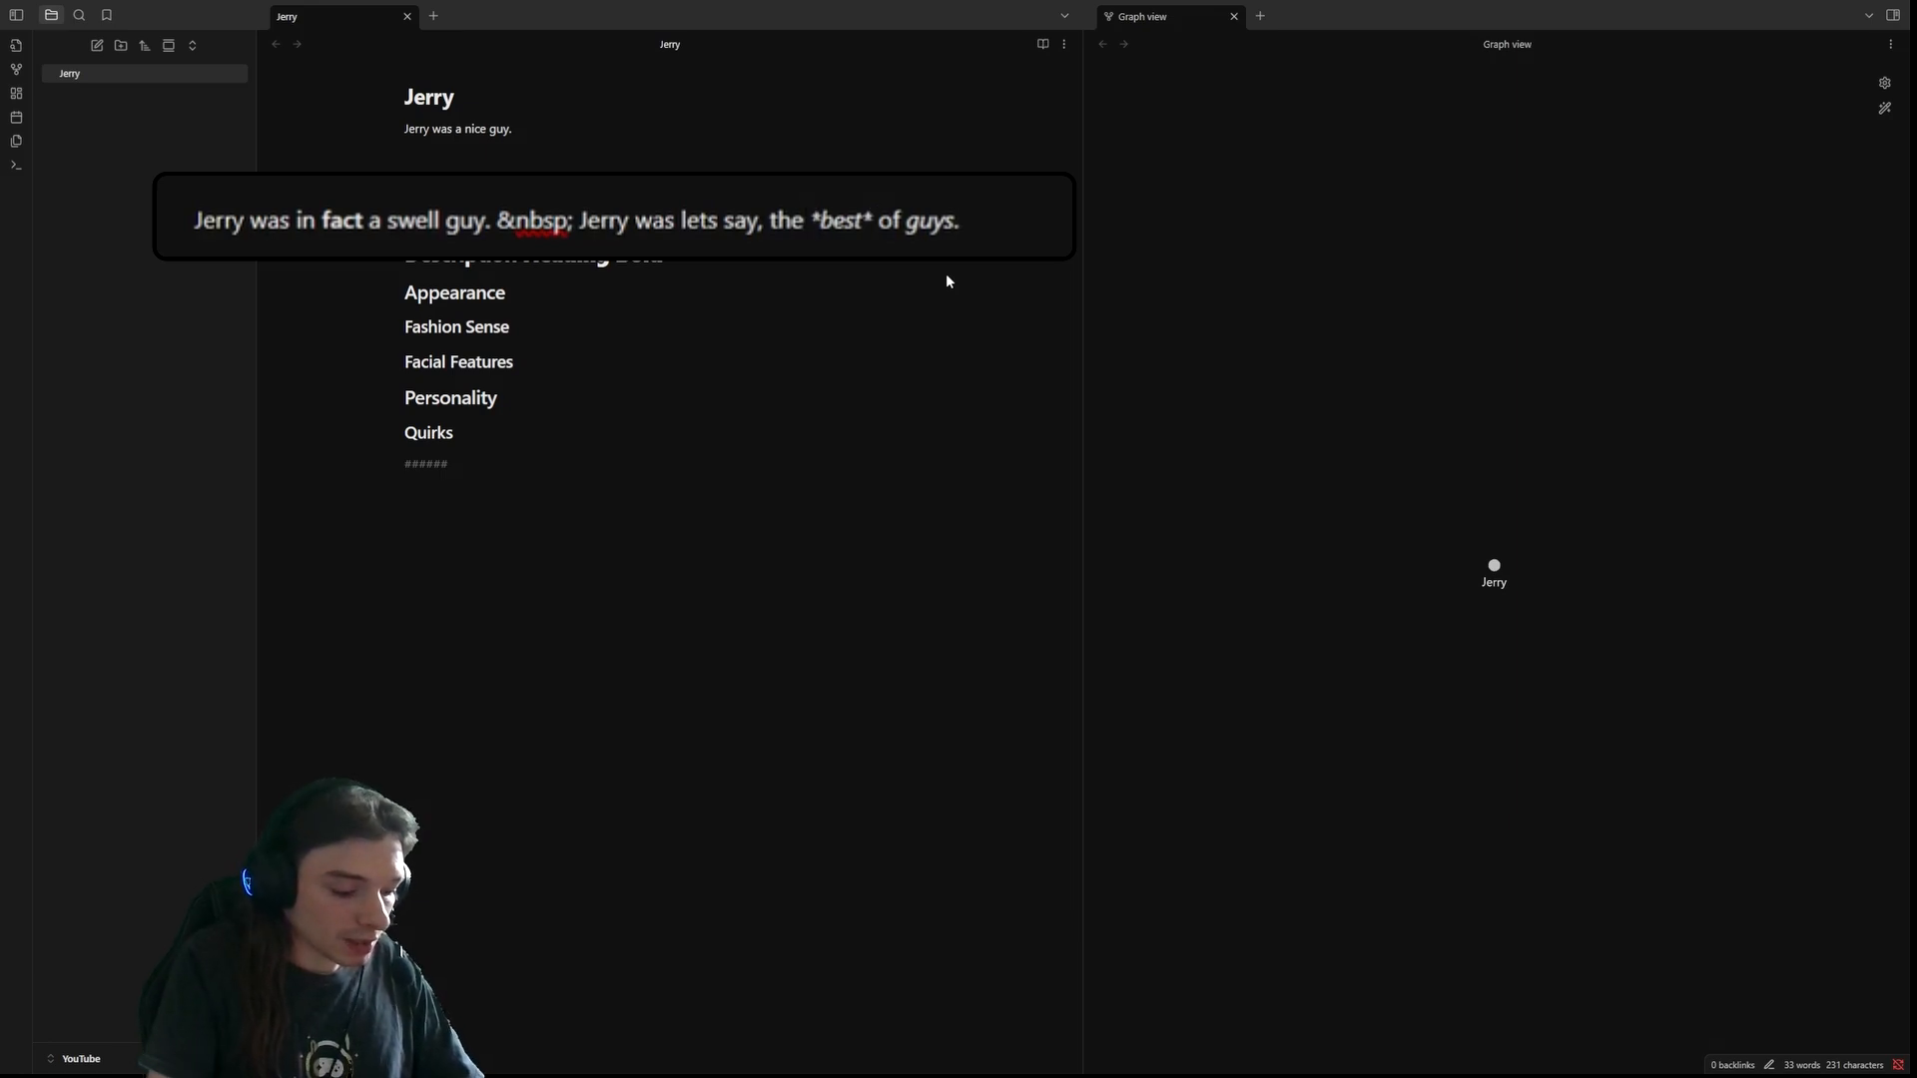
text(**)
key(Right)
key(Right)
key(Right)
key(Right)
key(Right)
key(Right)
key(Right)
key(Right)
key(Right)
key(Right)
key(Right)
key(Right)
key(Right)
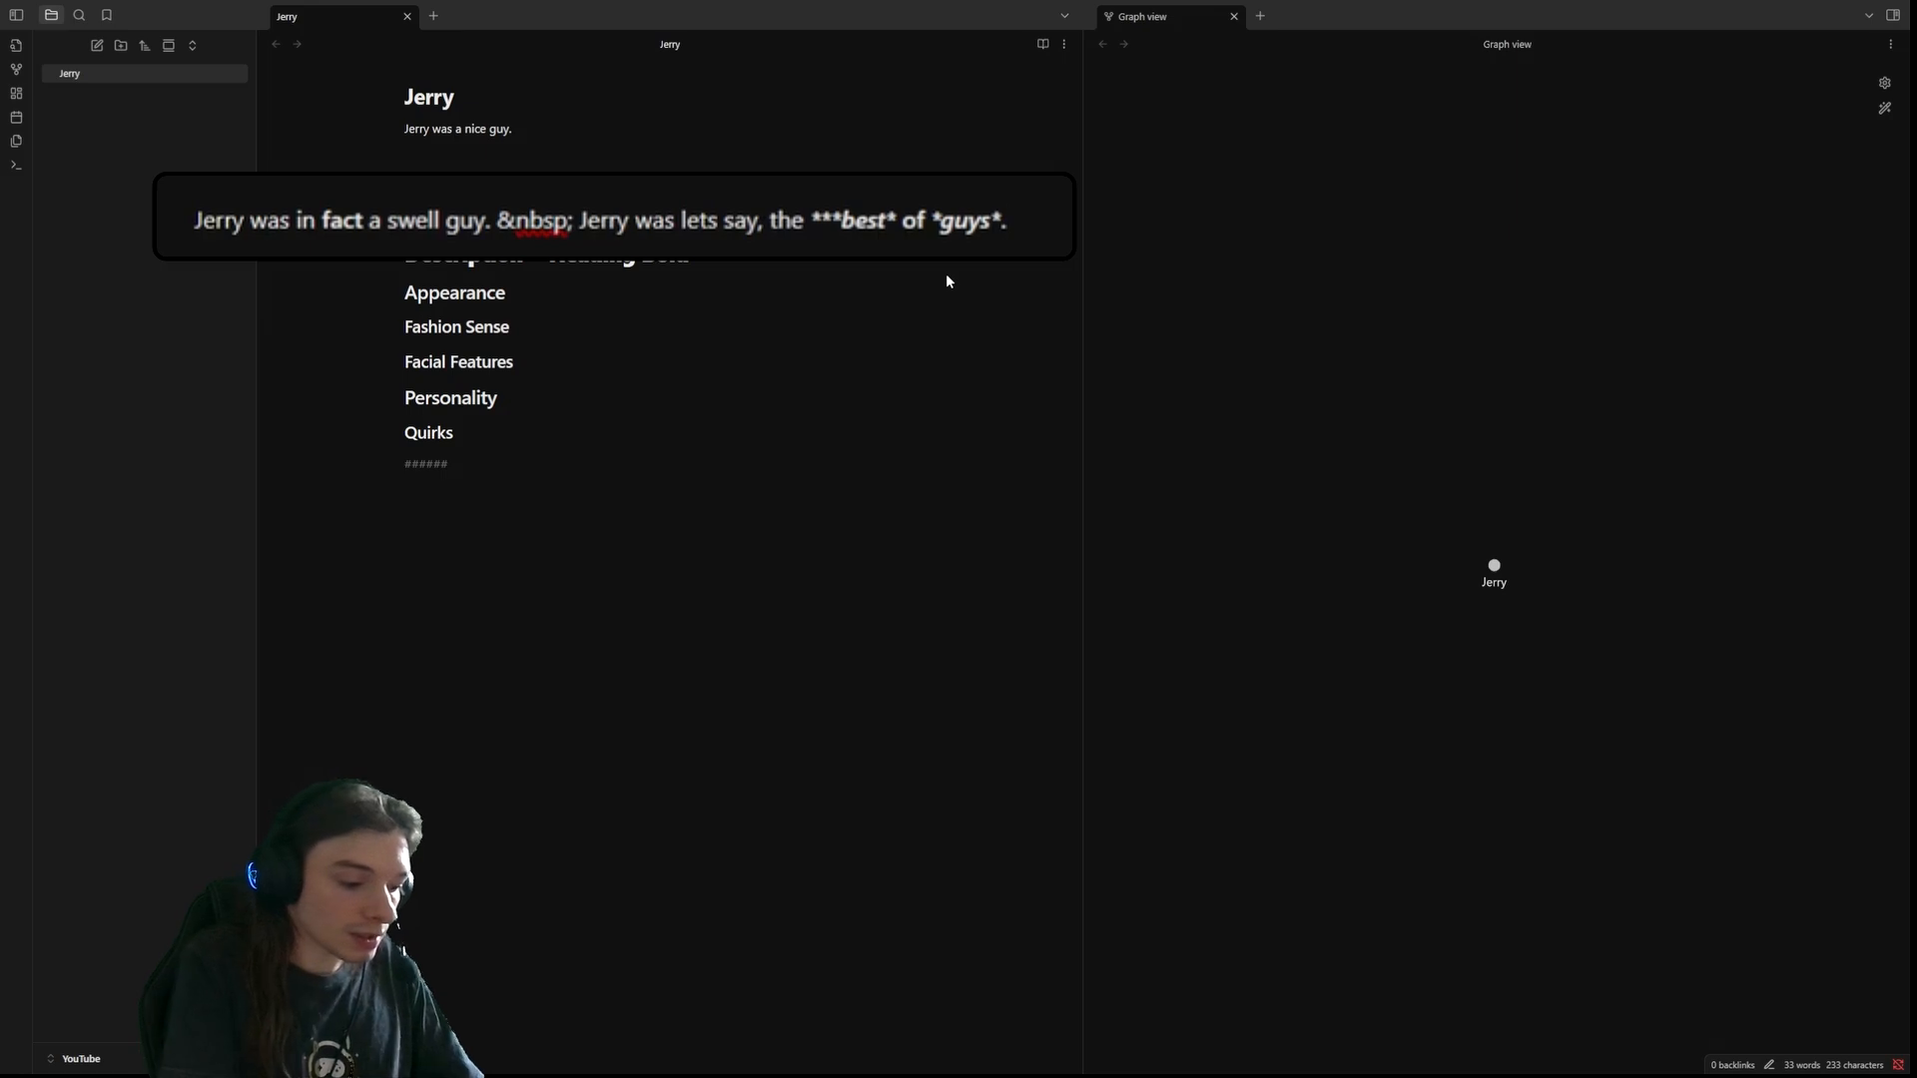
text(**)
click(636, 246)
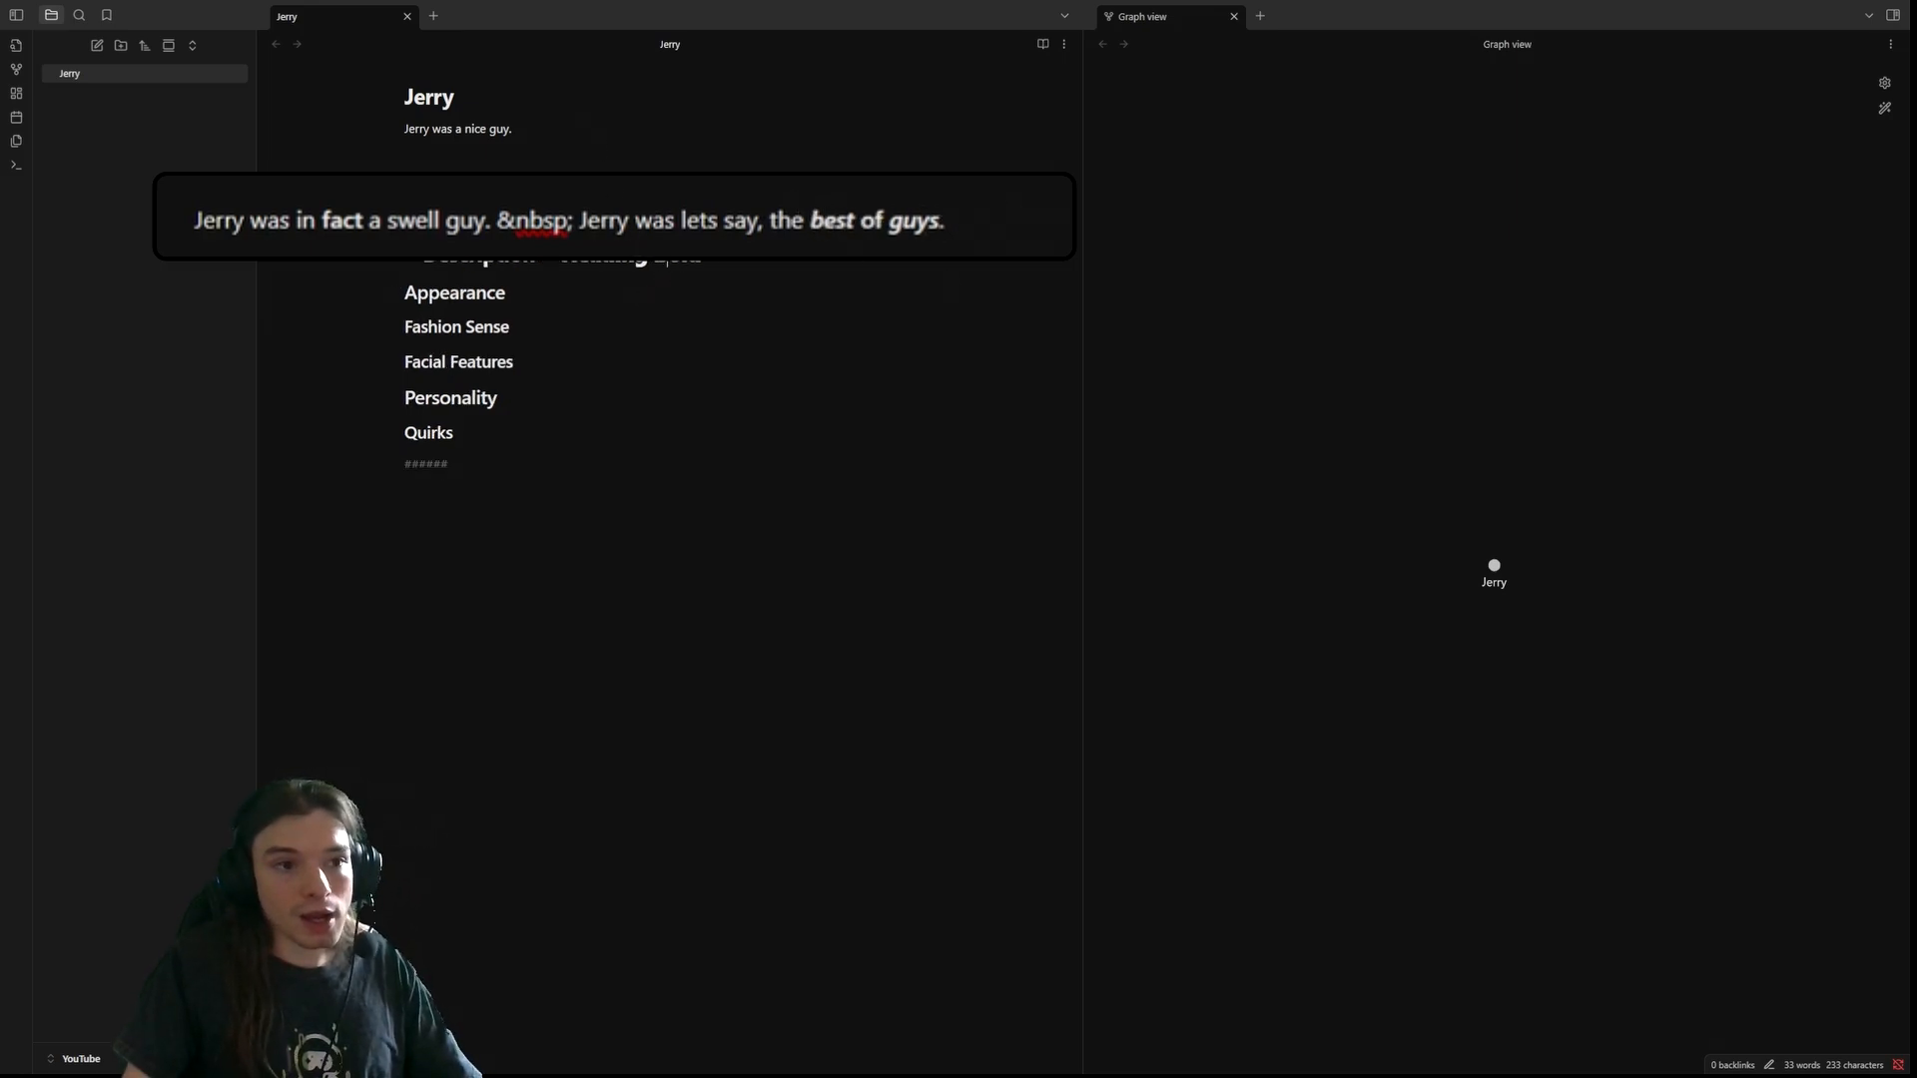
click(822, 212)
click(980, 219)
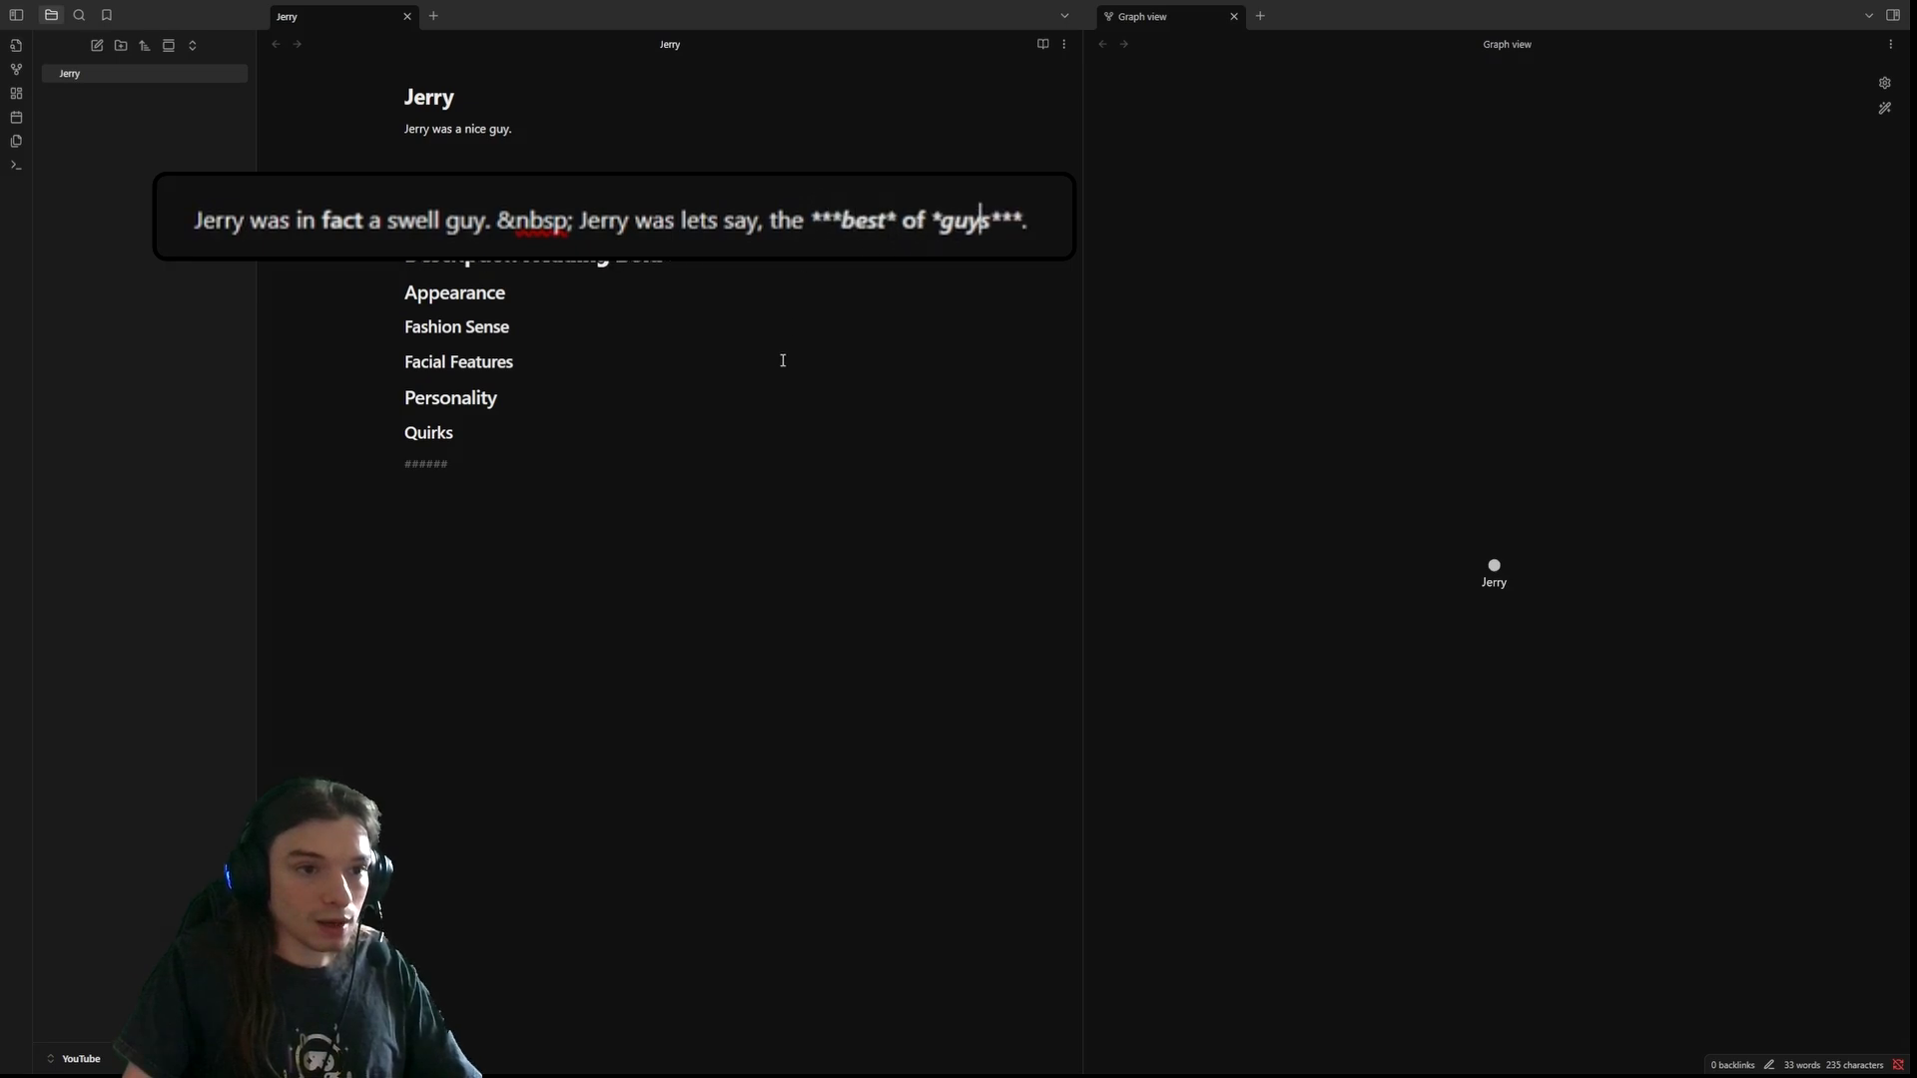
- Highlight the first word after the &nbsp; code by enclosing it in double equals signs
click(715, 220)
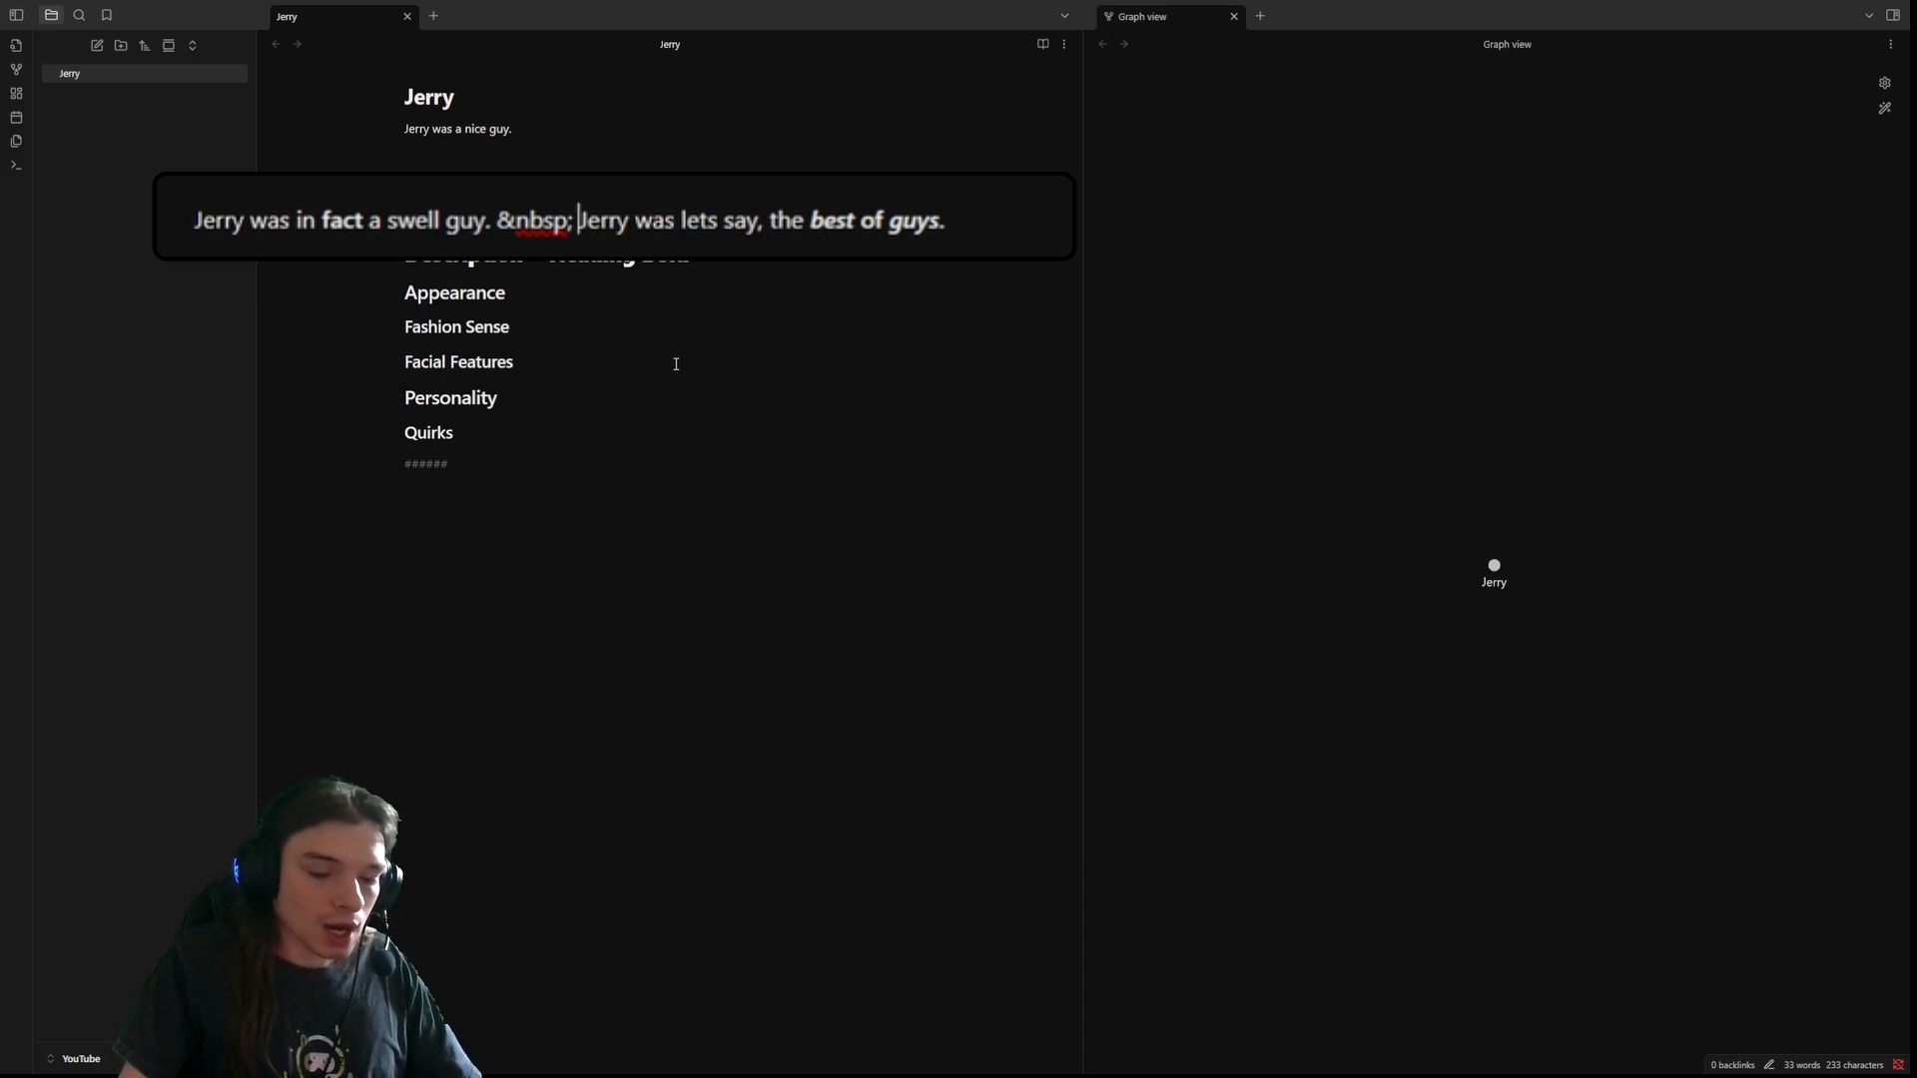
text(==)
key(Right)
key(Right)
key(Right)
key(Right)
key(Right)
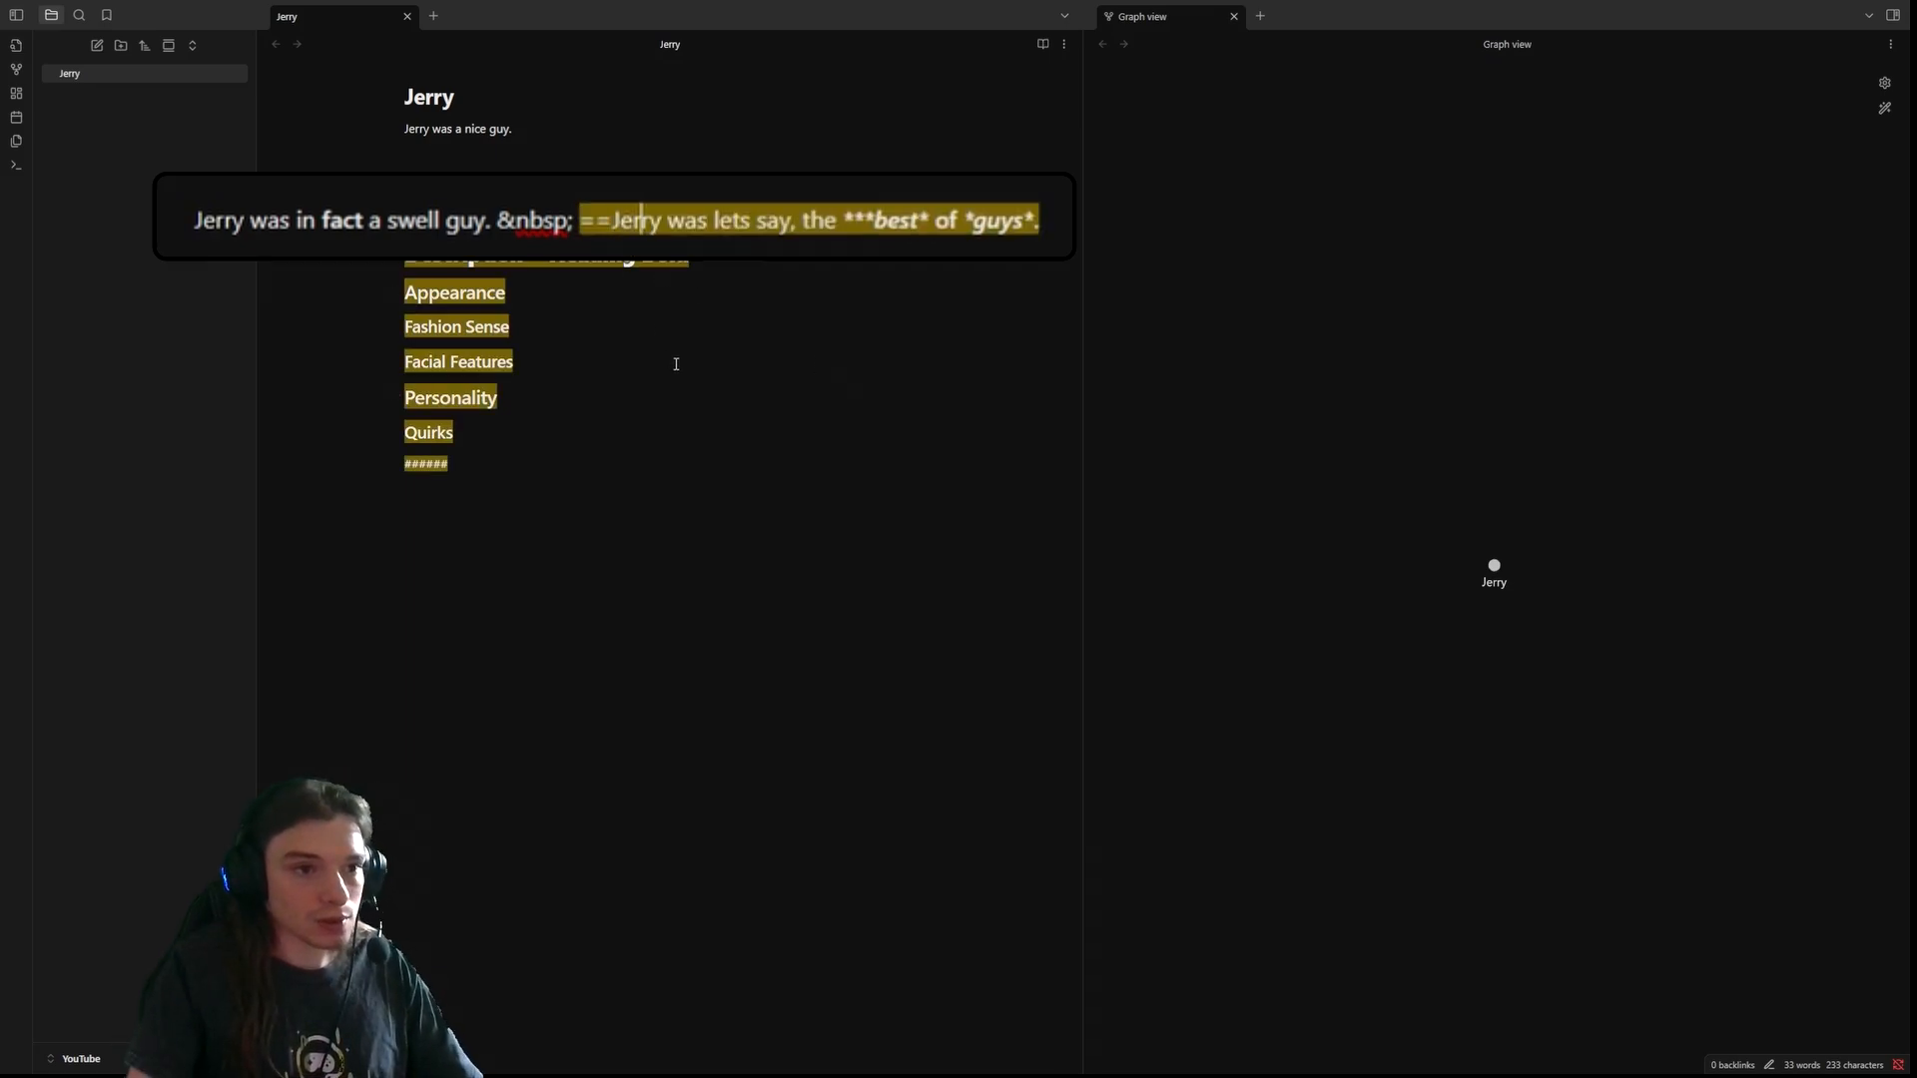
text(==)
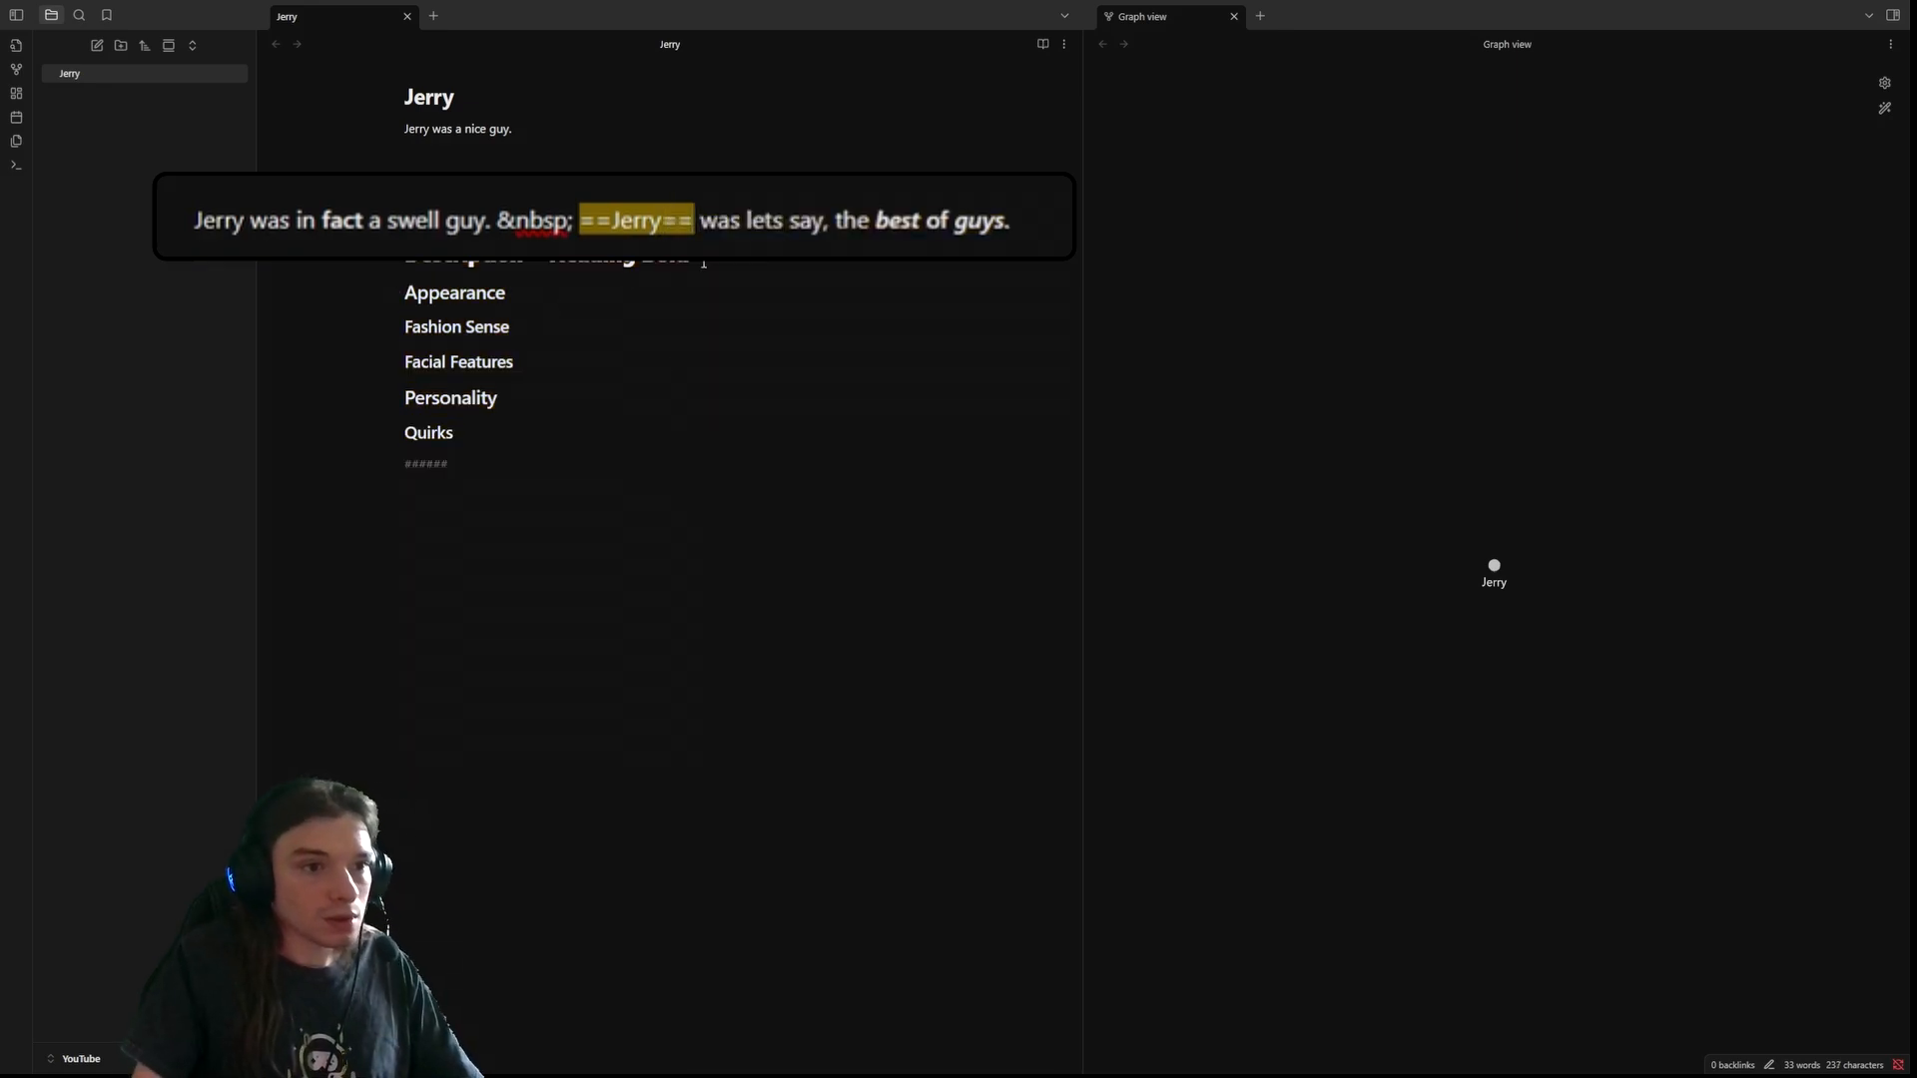
key(Down)
click(519, 191)
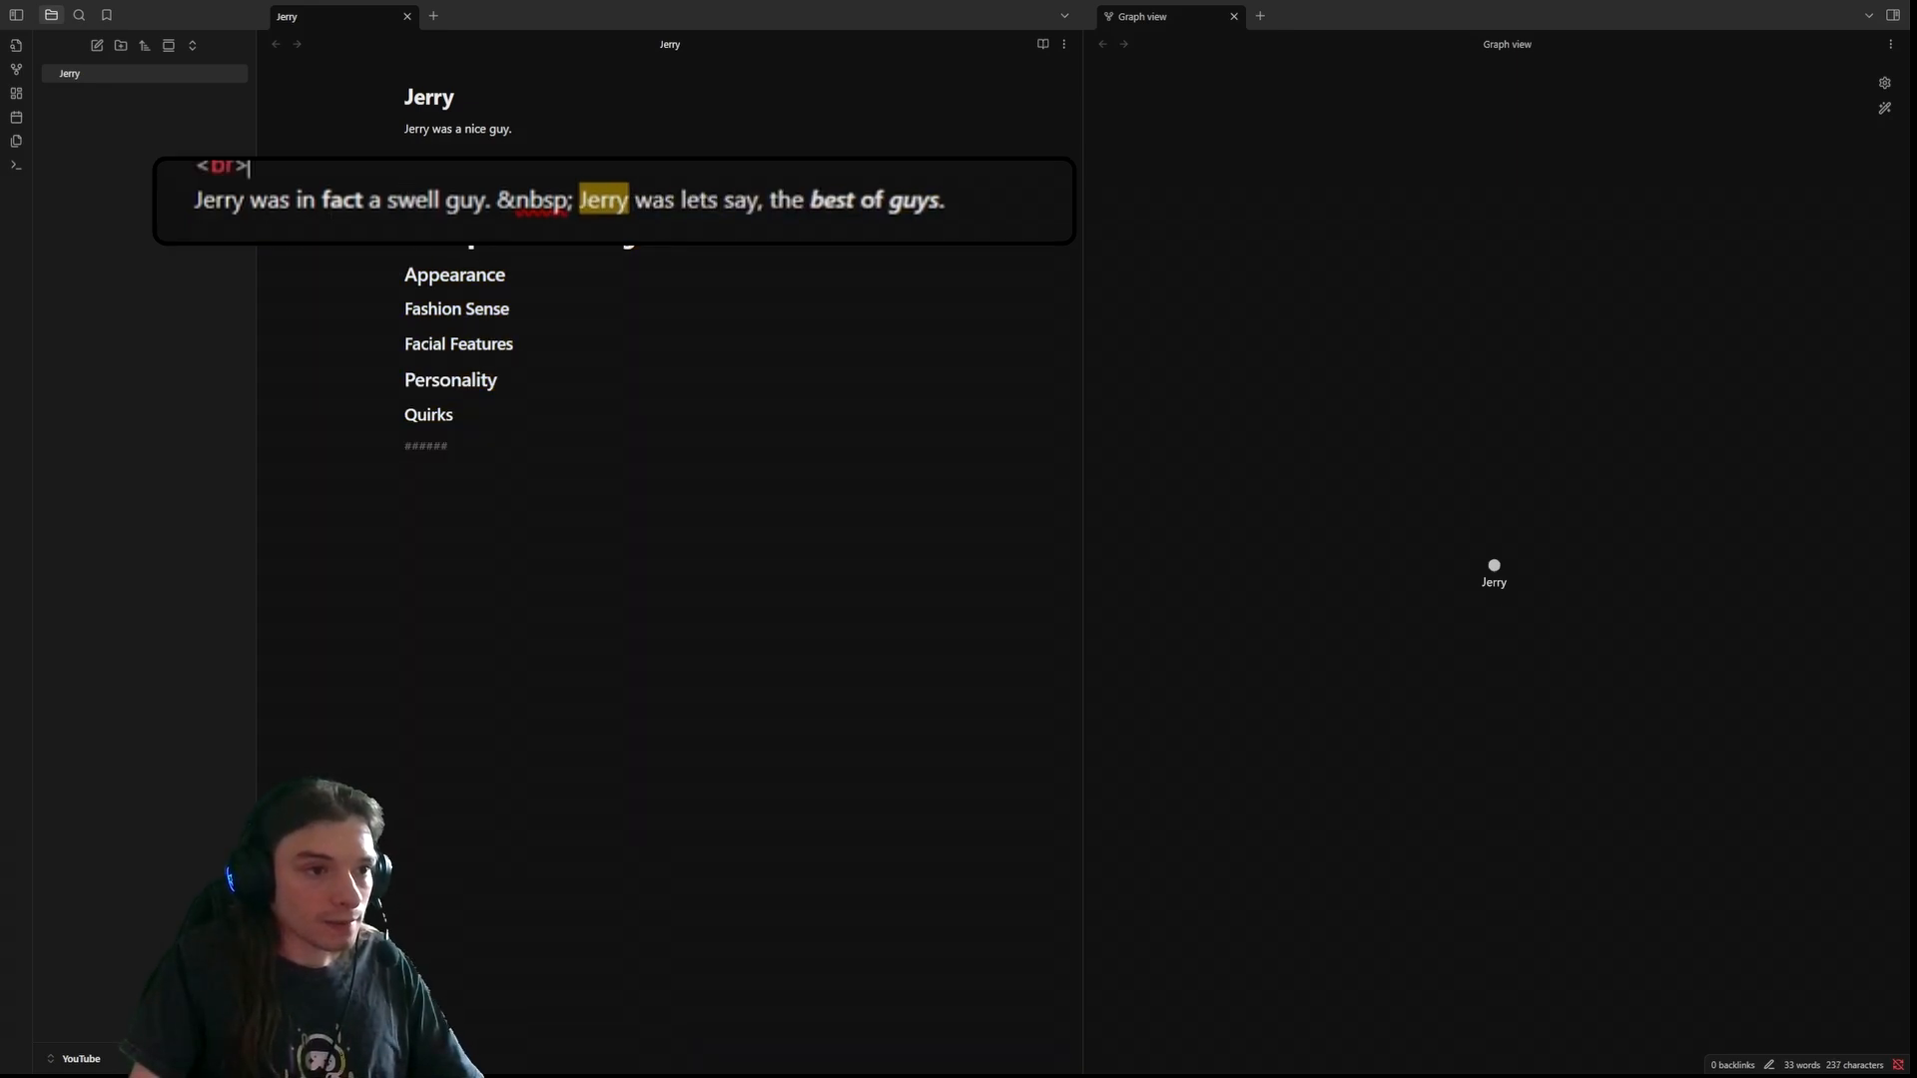
double_click(493, 210)
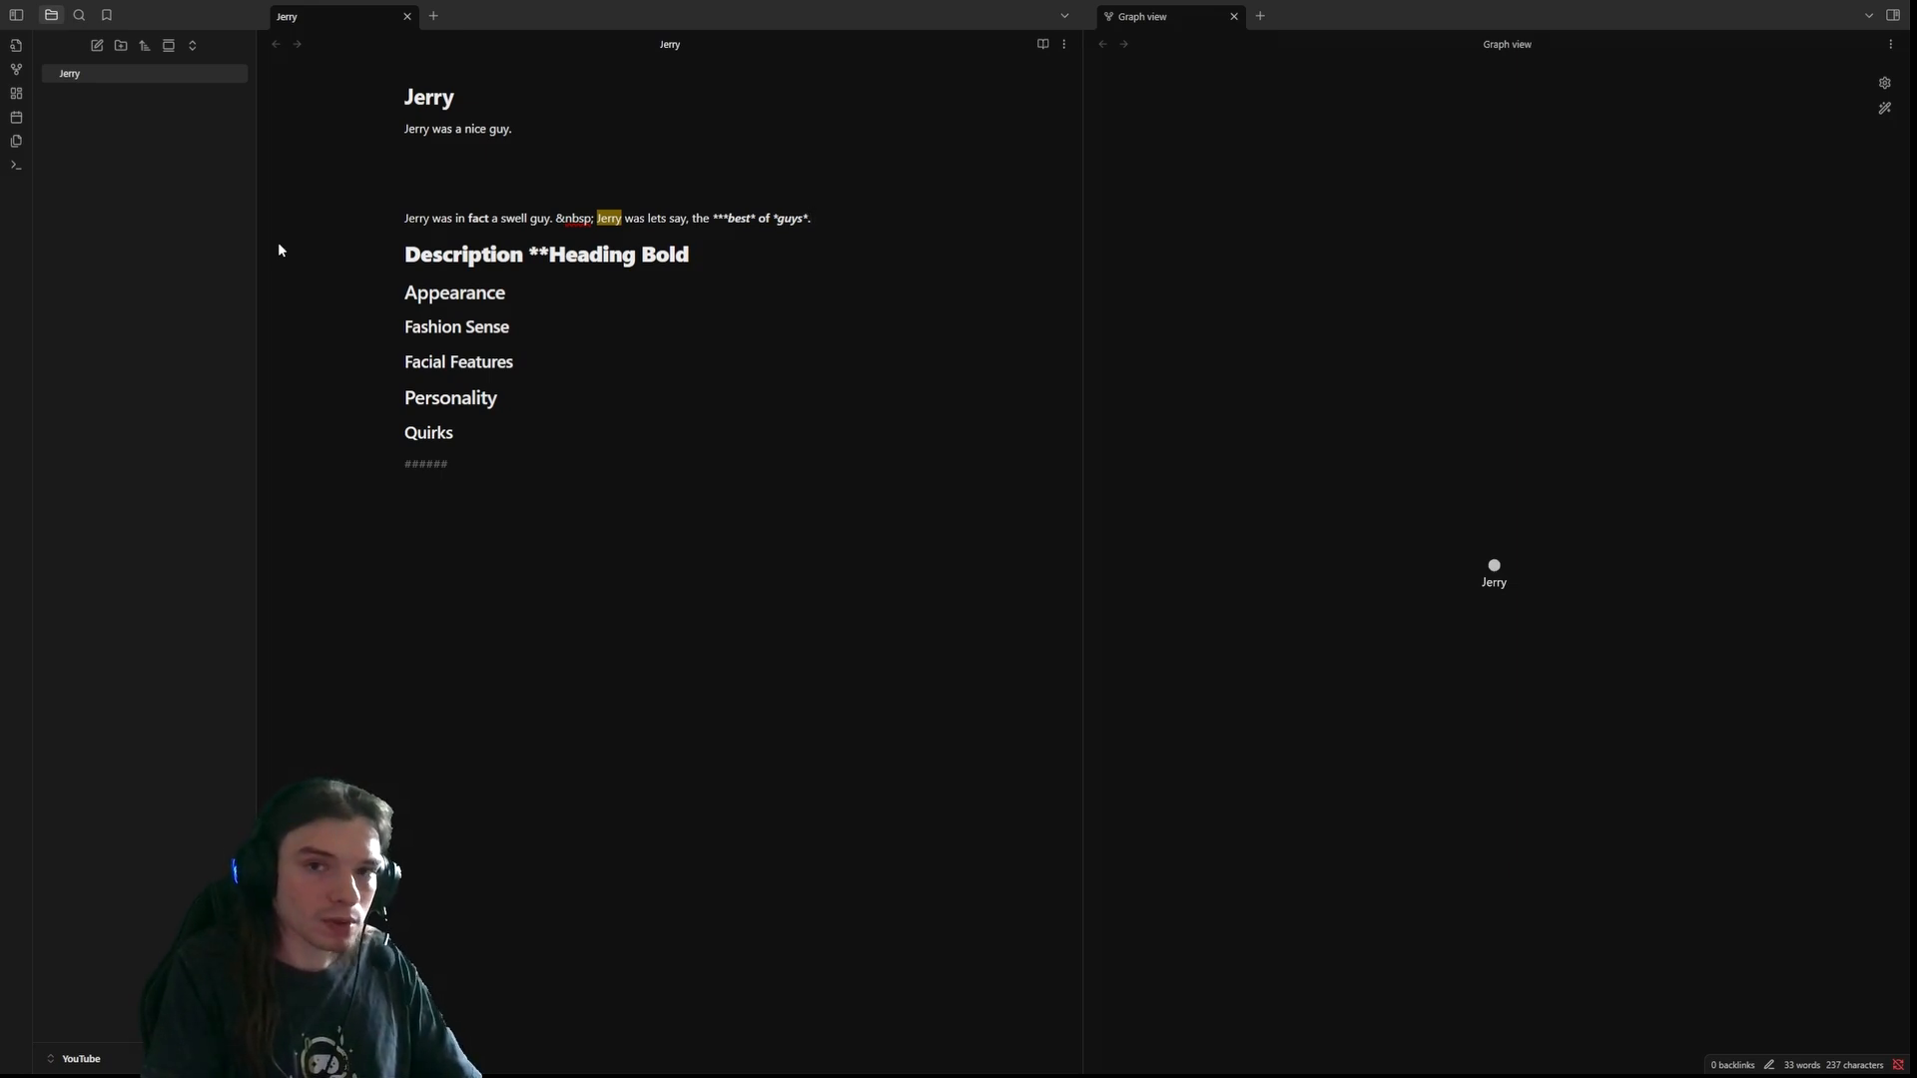
- Add a line reading "*Cool", with no closing asterisk, directly below the sentence ending in "best of guys"
key(Return)
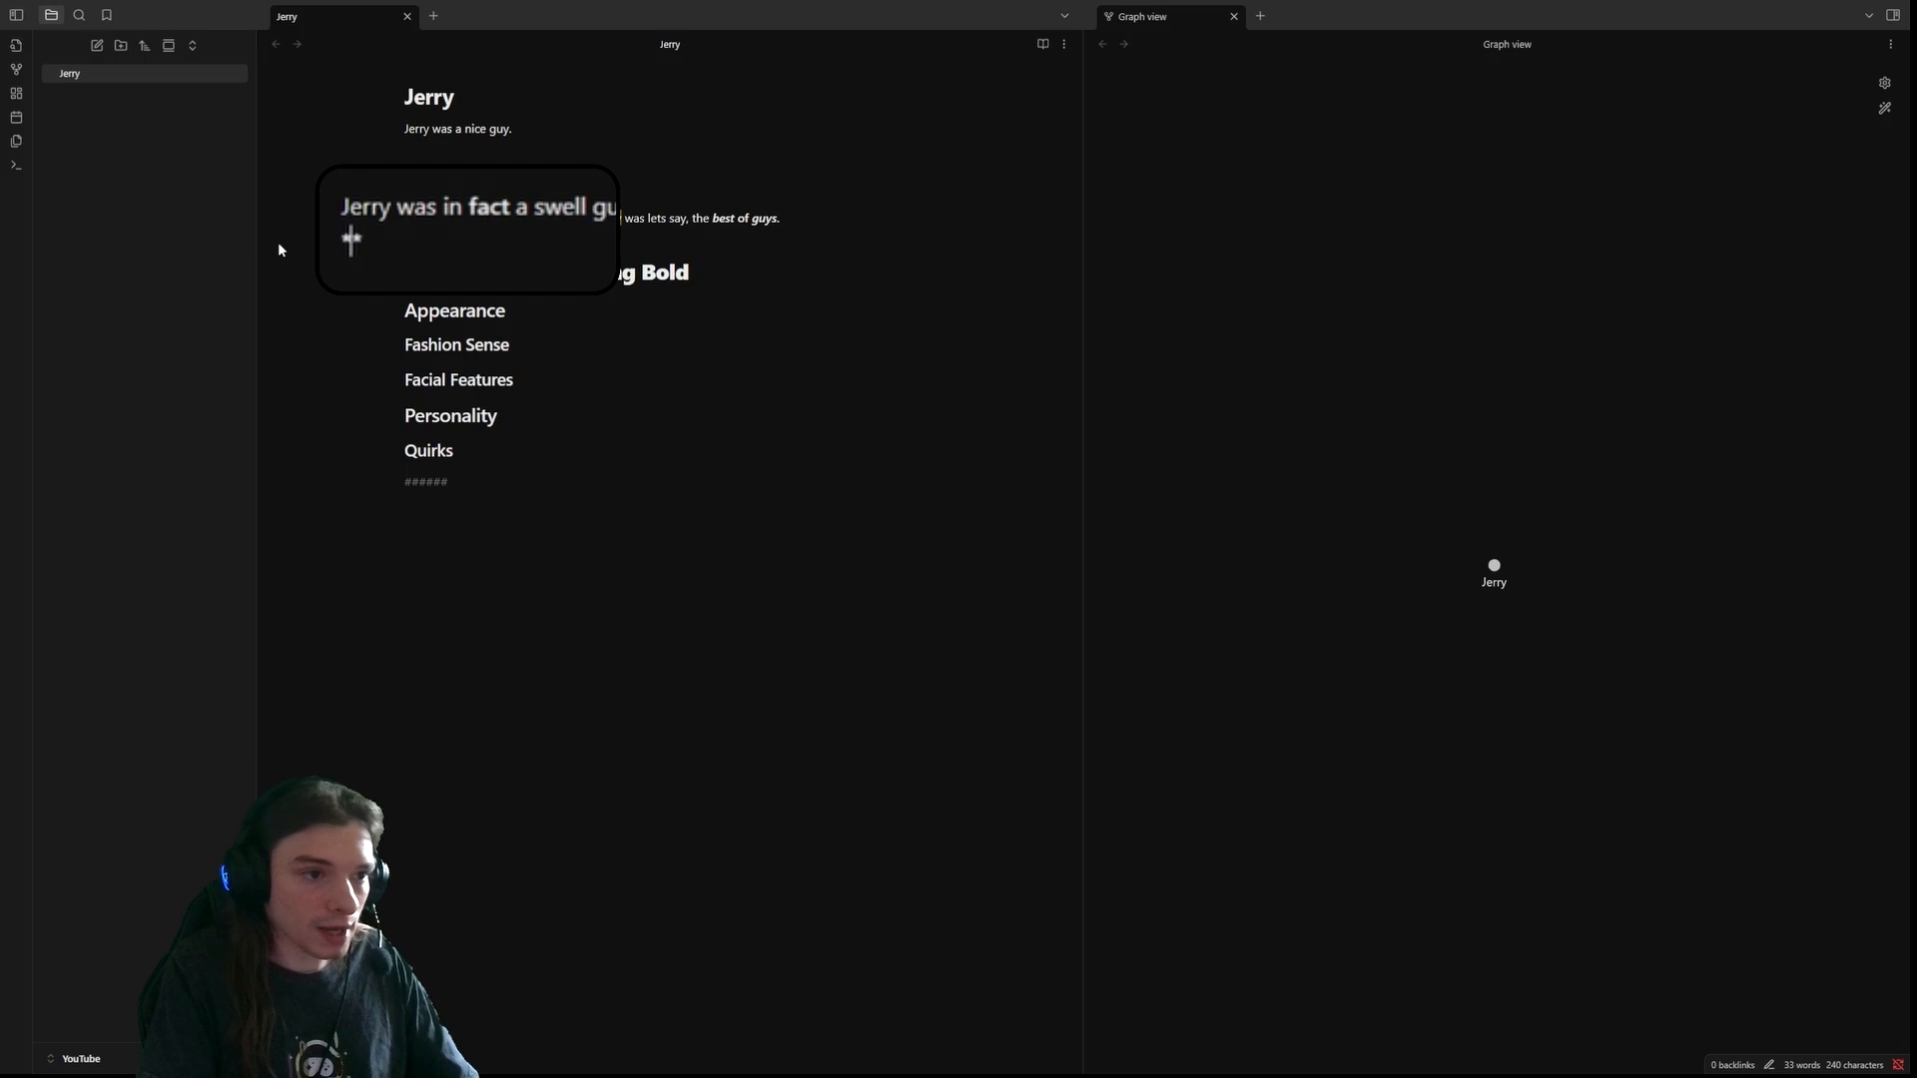
key(Delete)
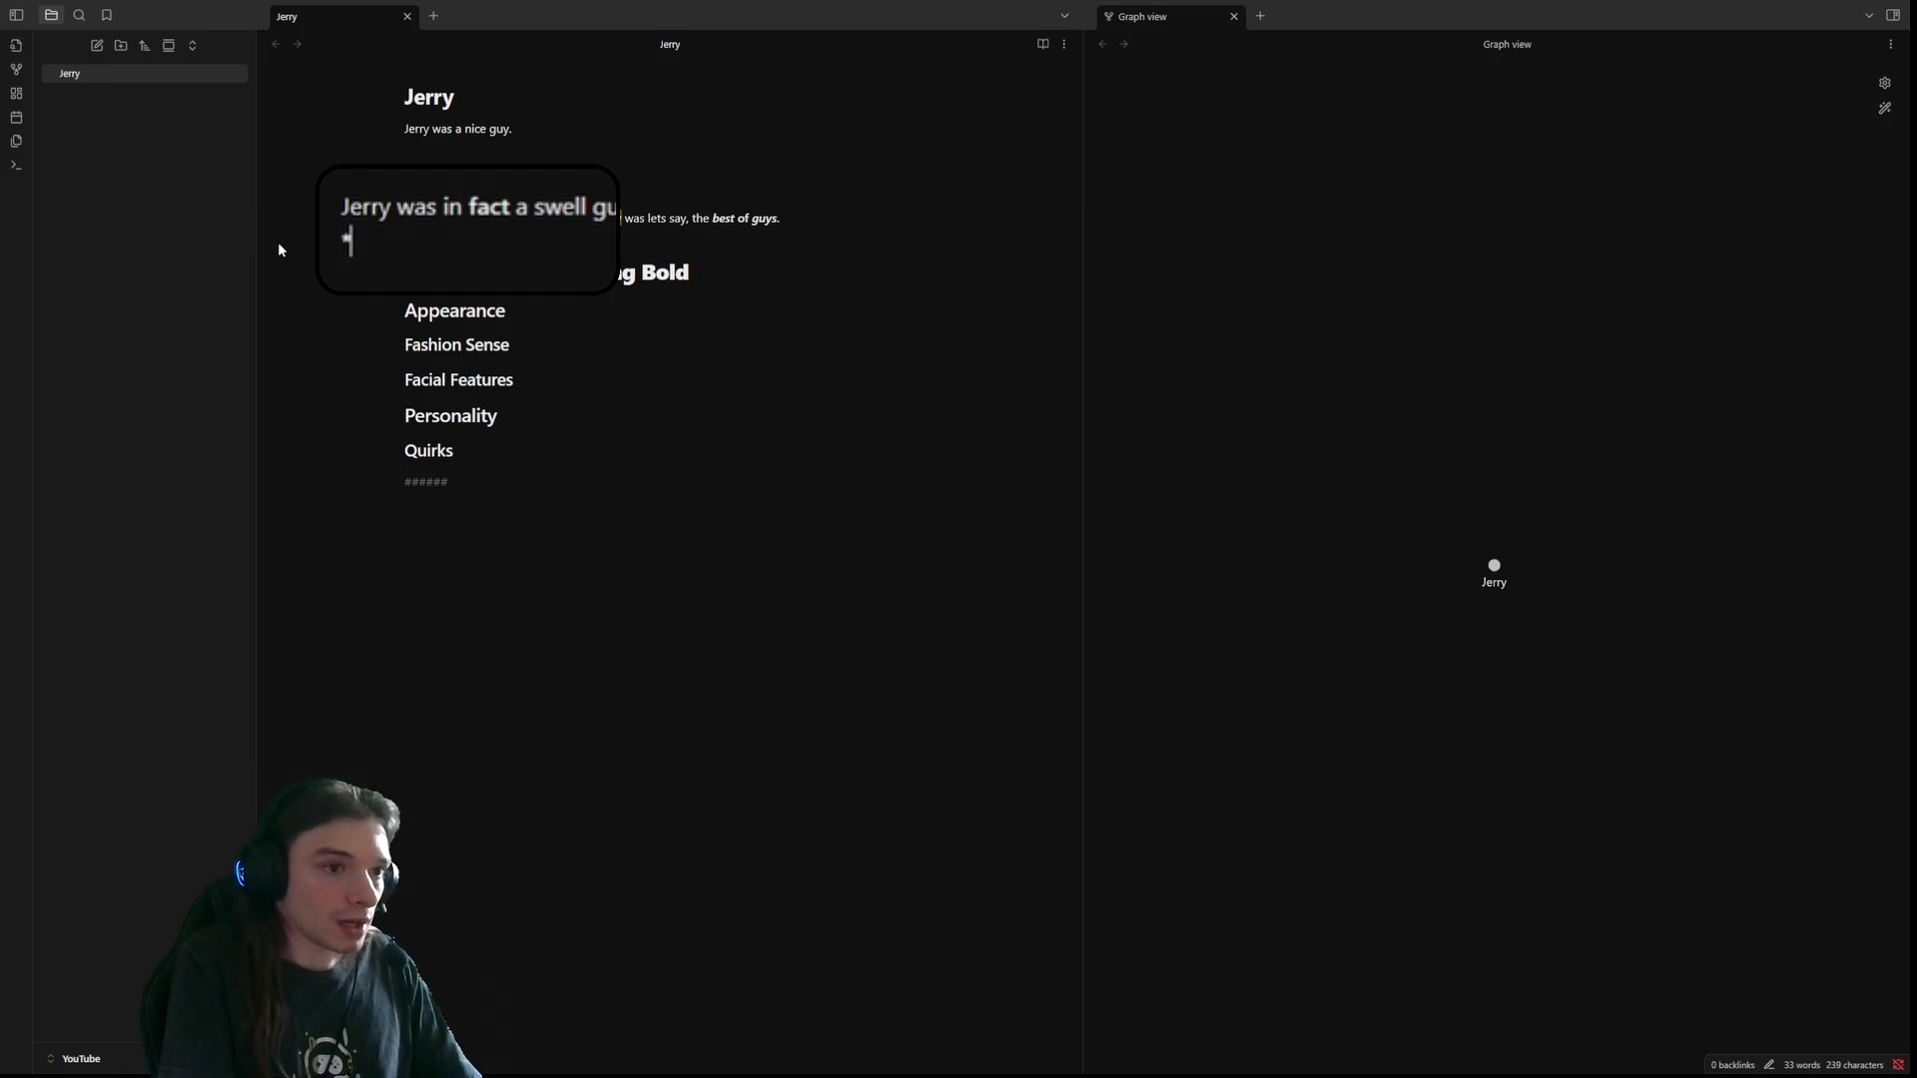
text(Jer)
key(BackSpace)
key(BackSpace)
key(BackSpace)
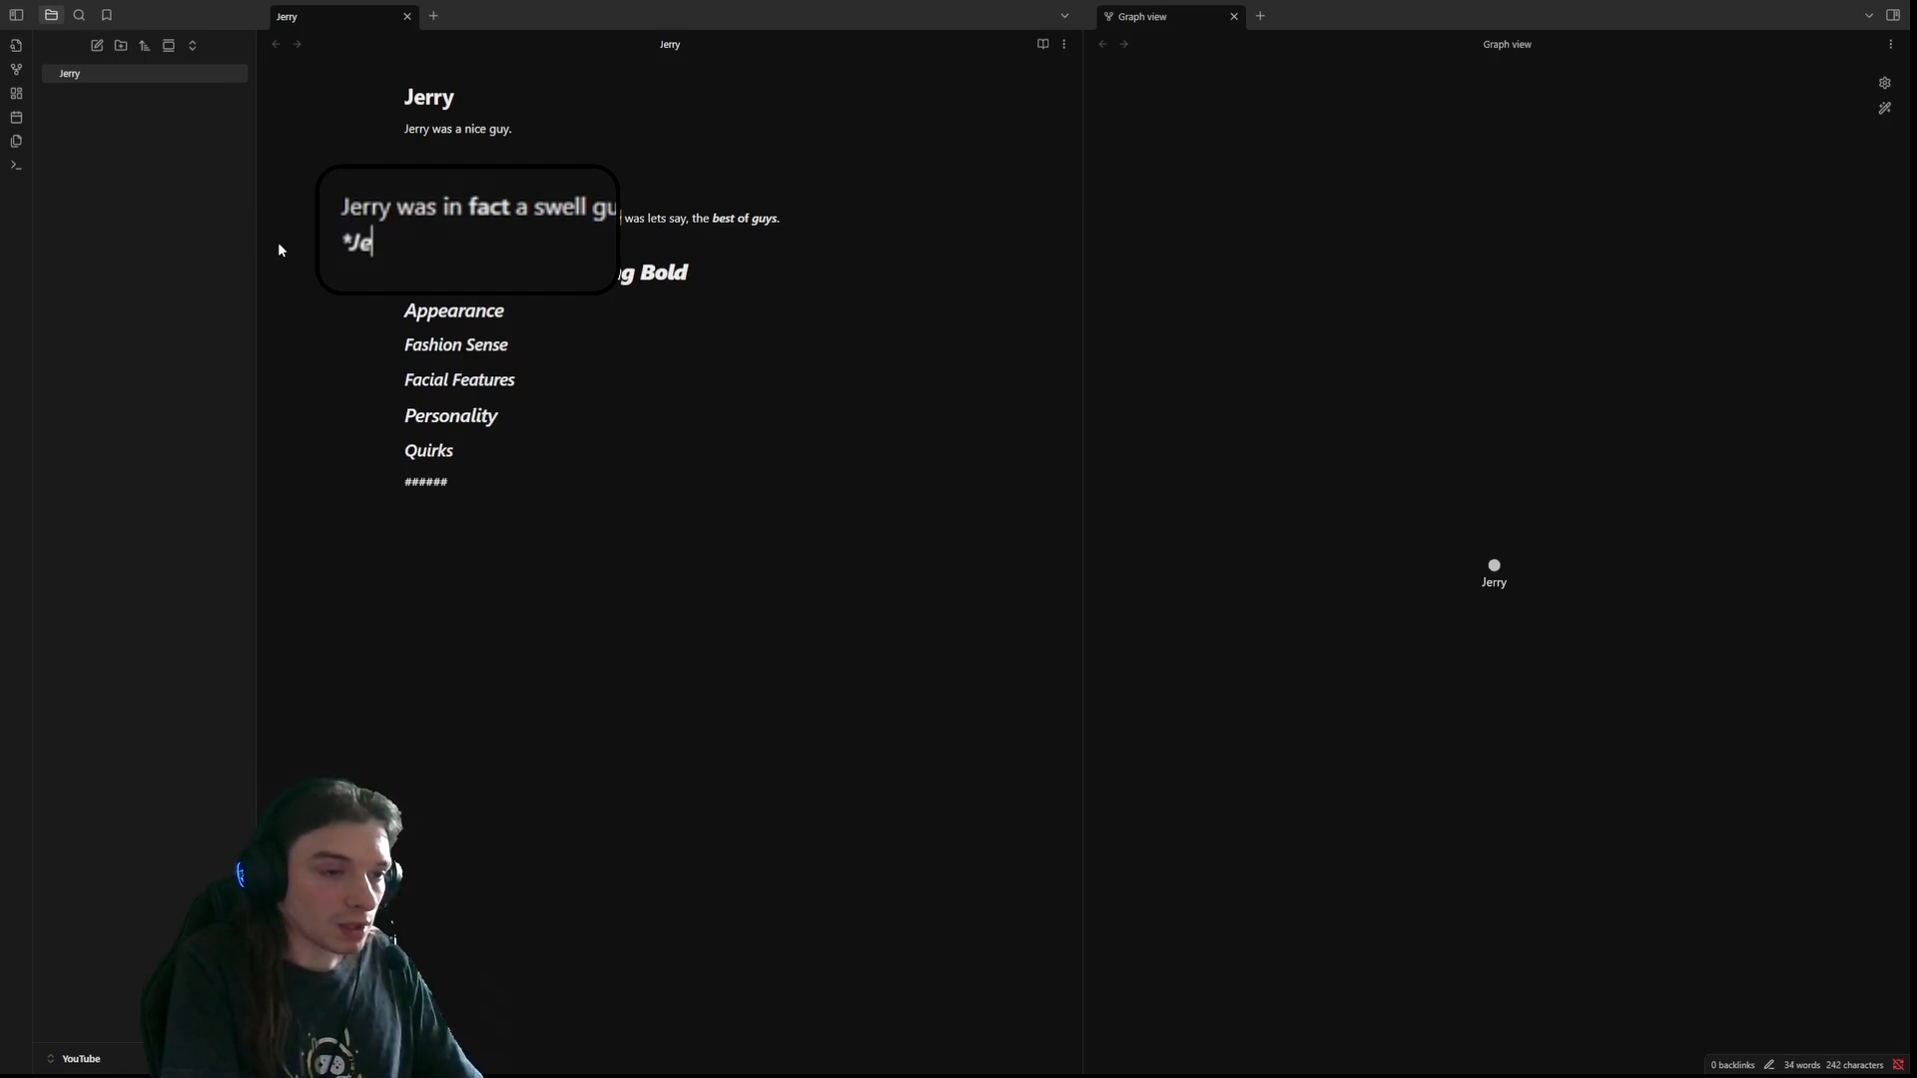
text(Cool)
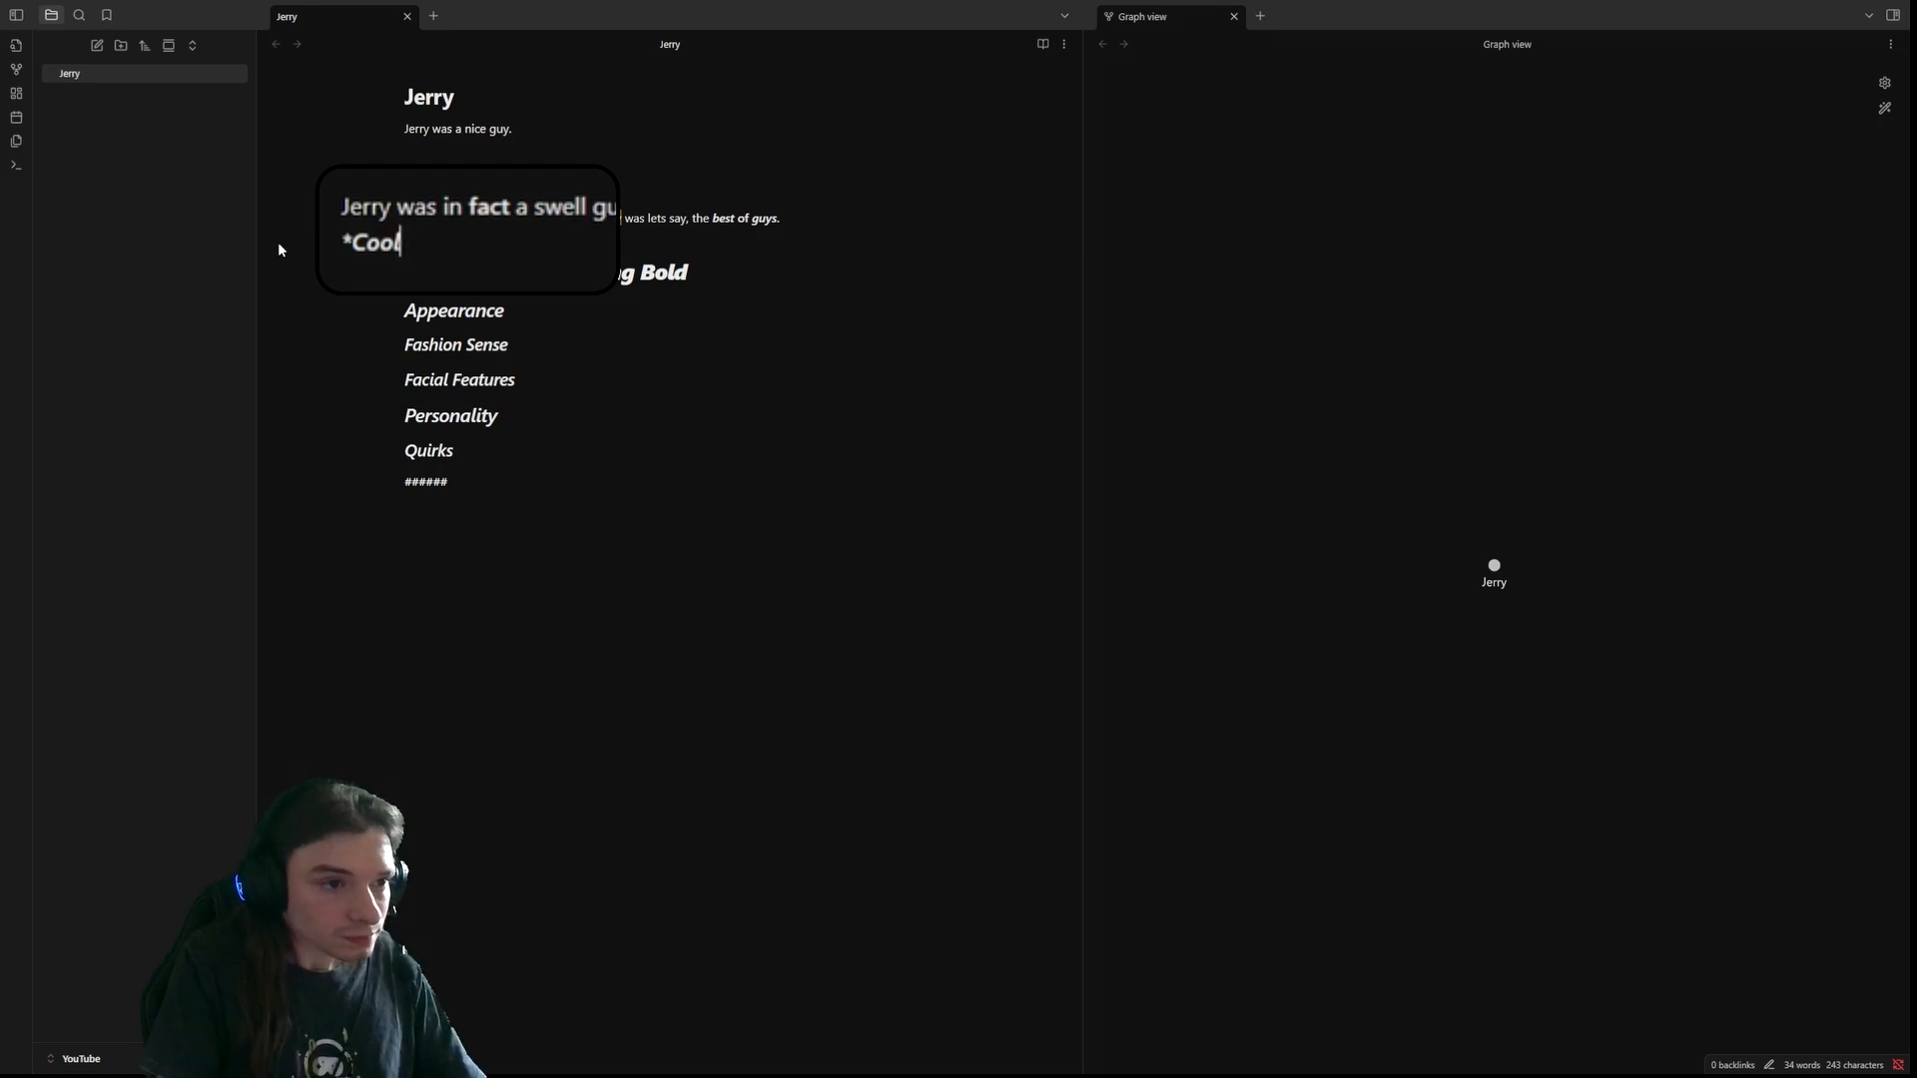
- Add a line at the end of the note with an unclosed asterisk, the character's first name and "is very cool"
click(674, 573)
key(Return)
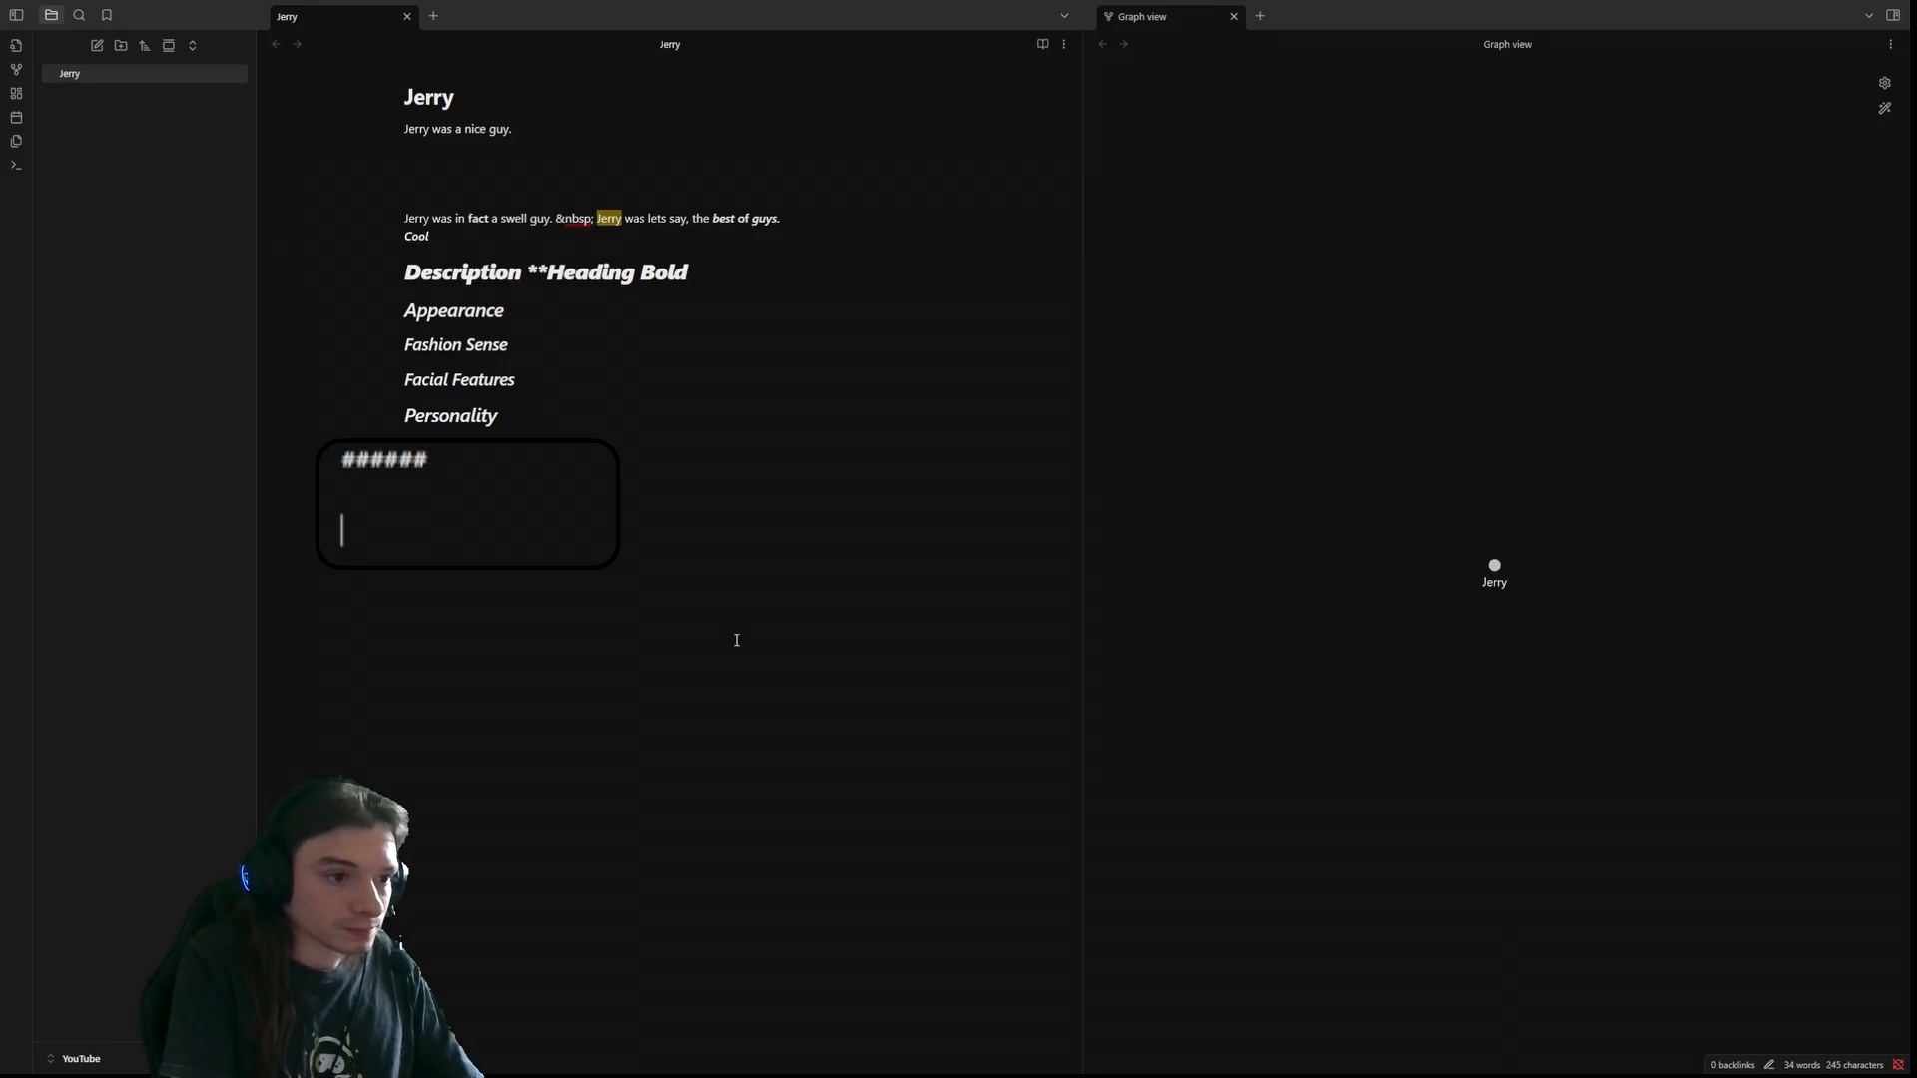
text(*)
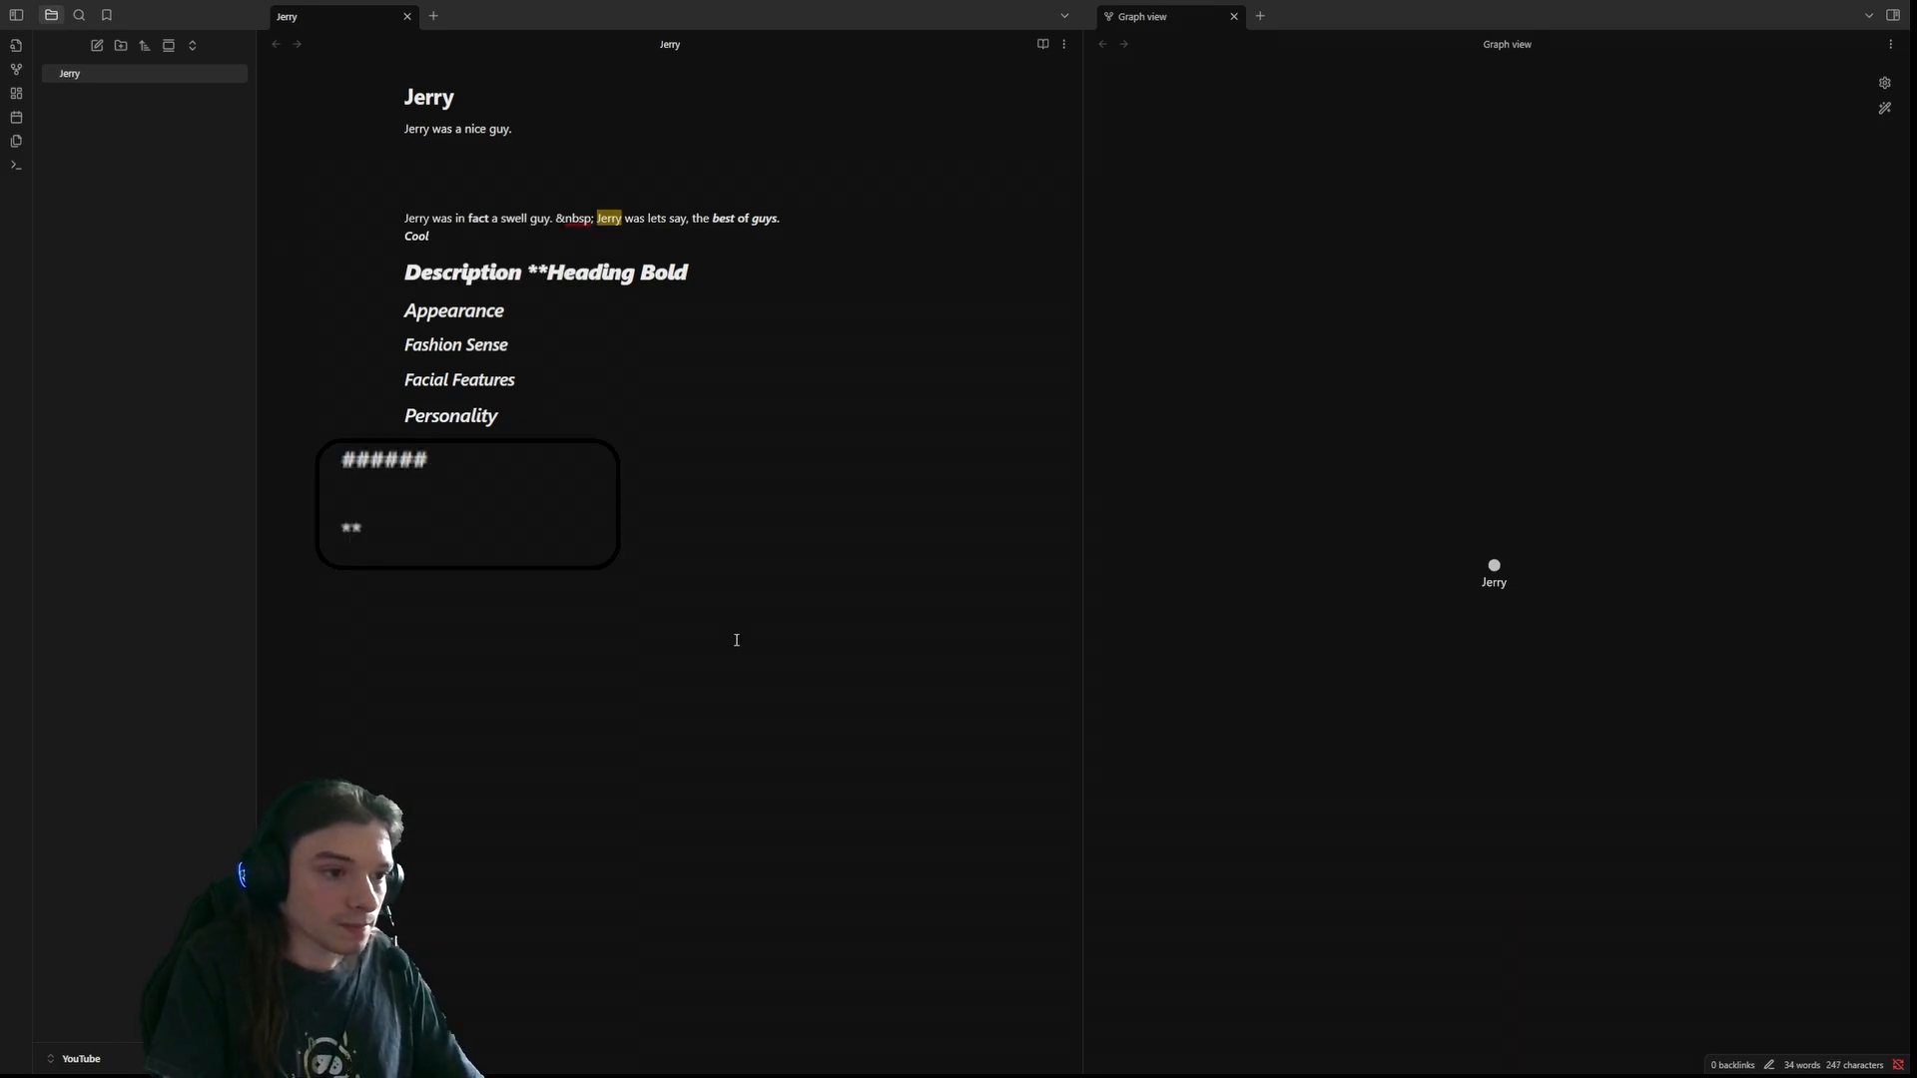
text(Jerry is very cool)
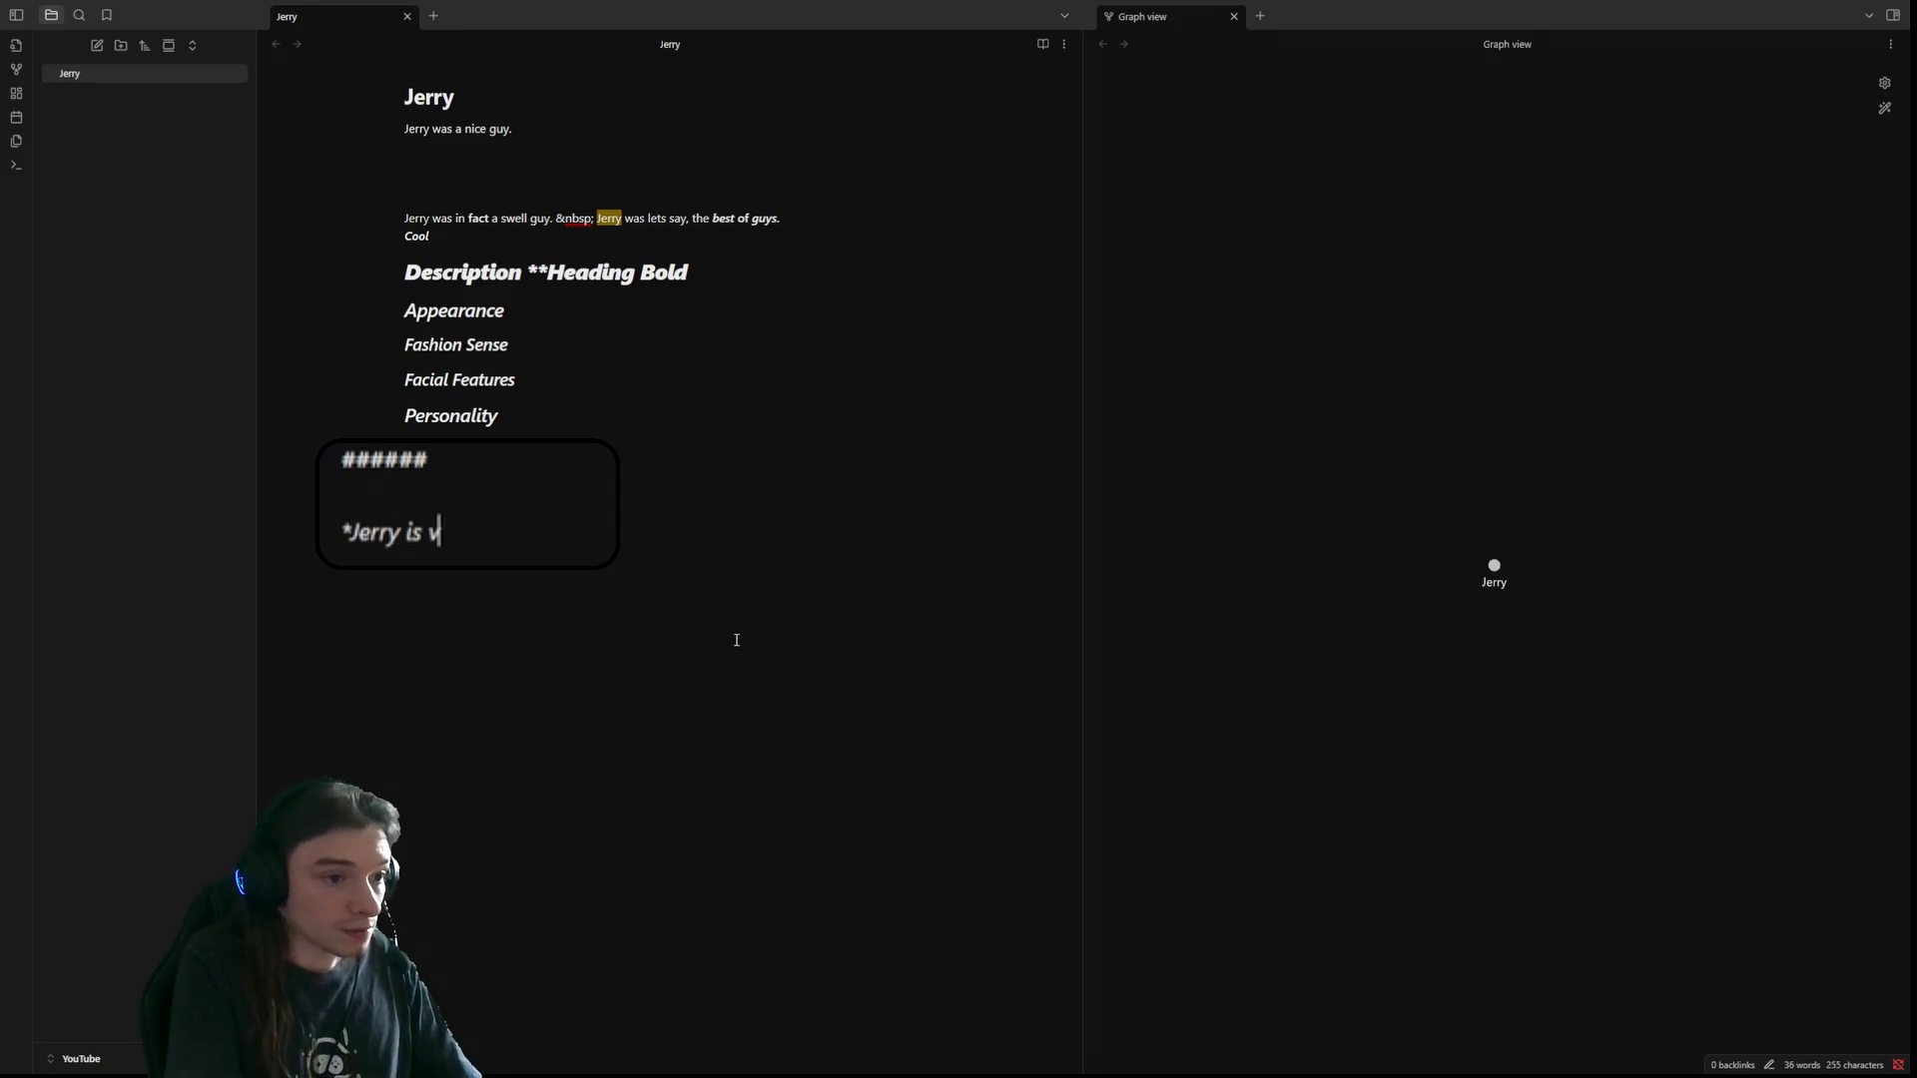
- Escape the asterisk in front of "Cool" with a backslash so that it counts as a literal character
click(435, 234)
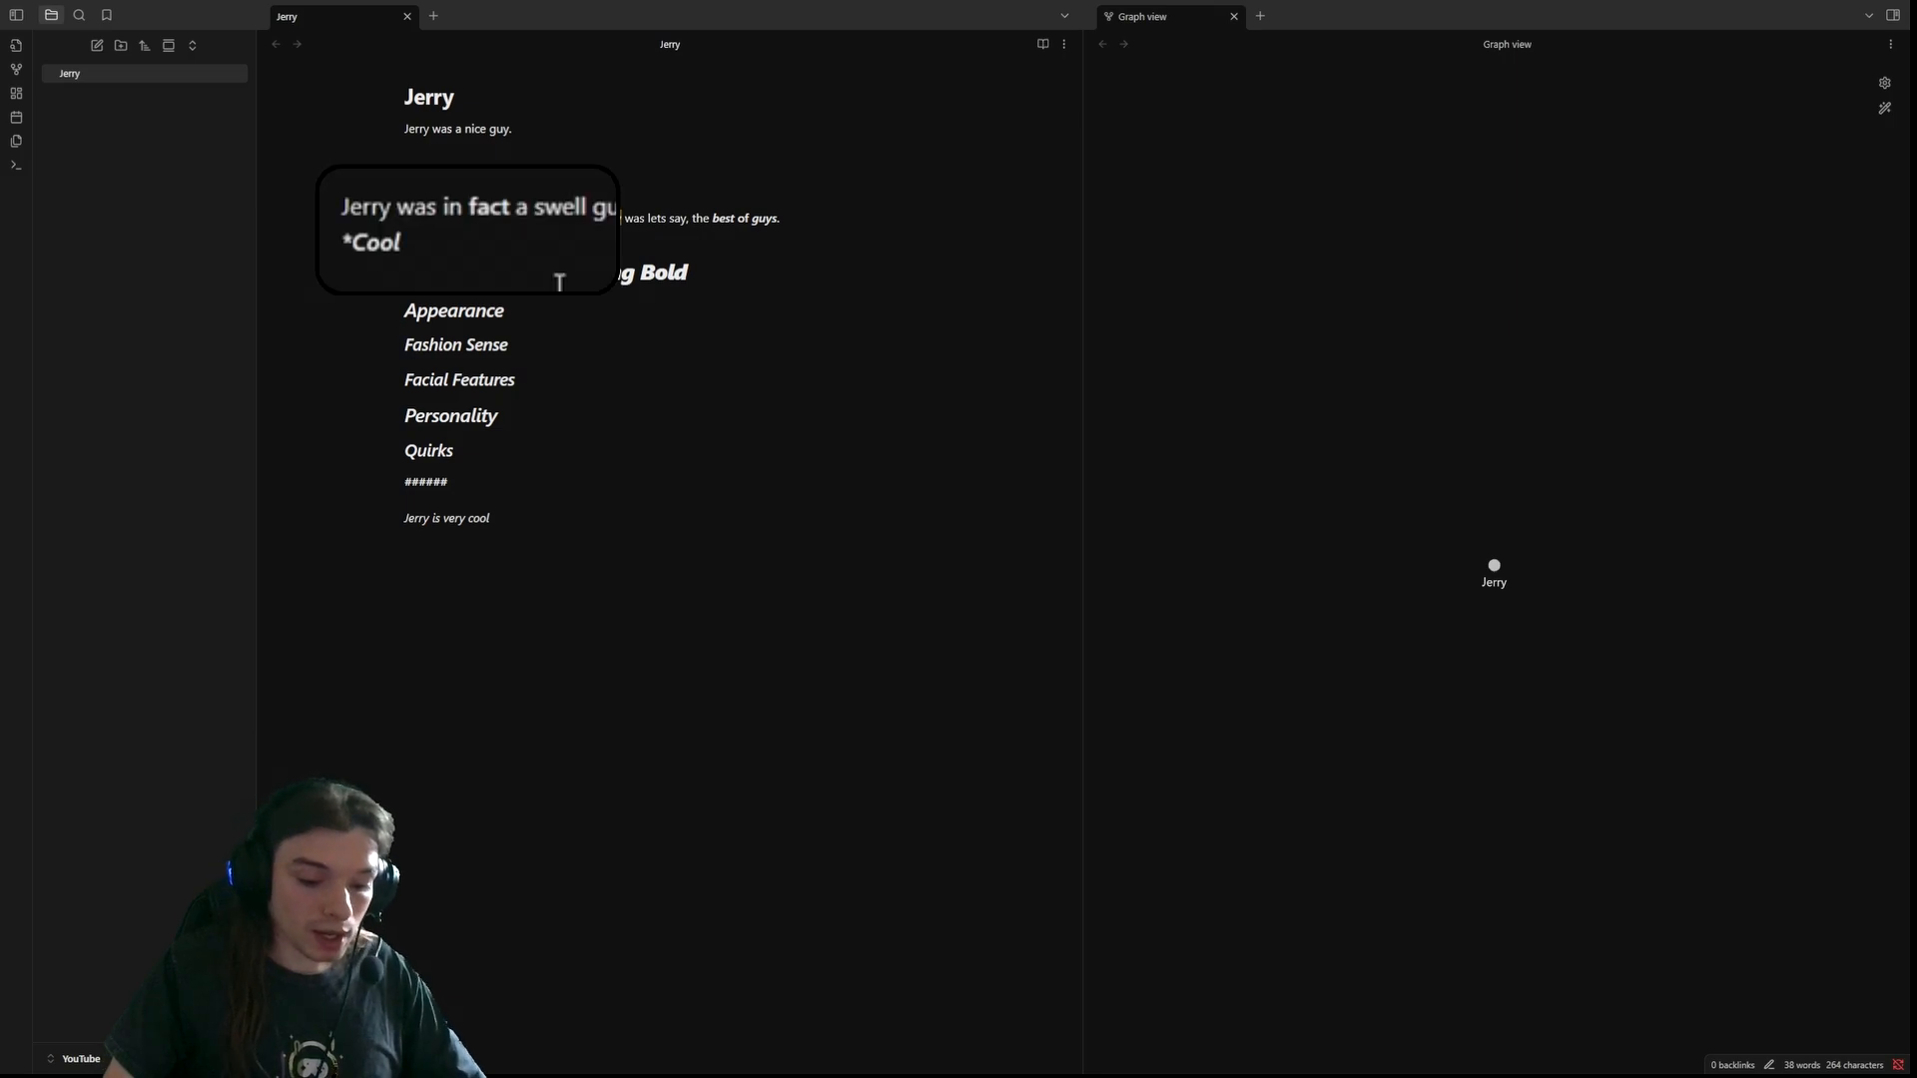
text(\)
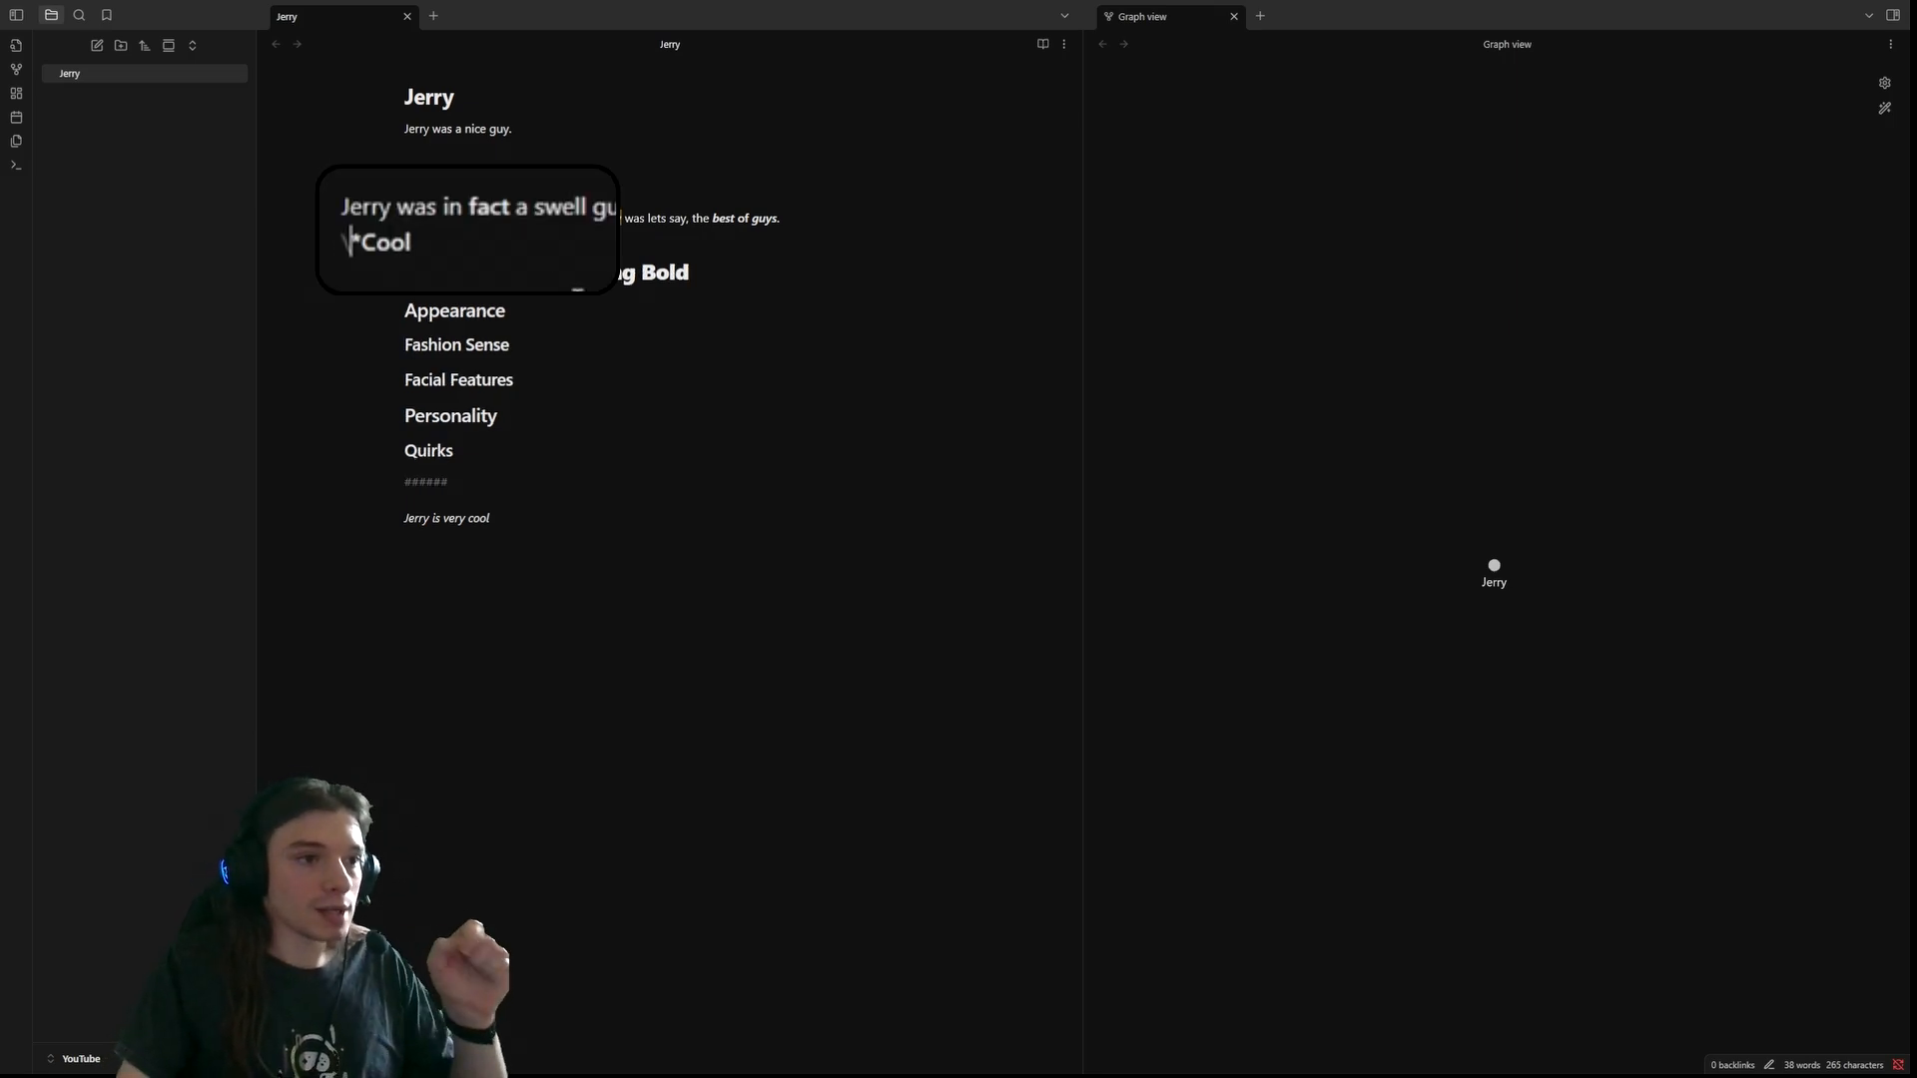
click(566, 343)
click(454, 234)
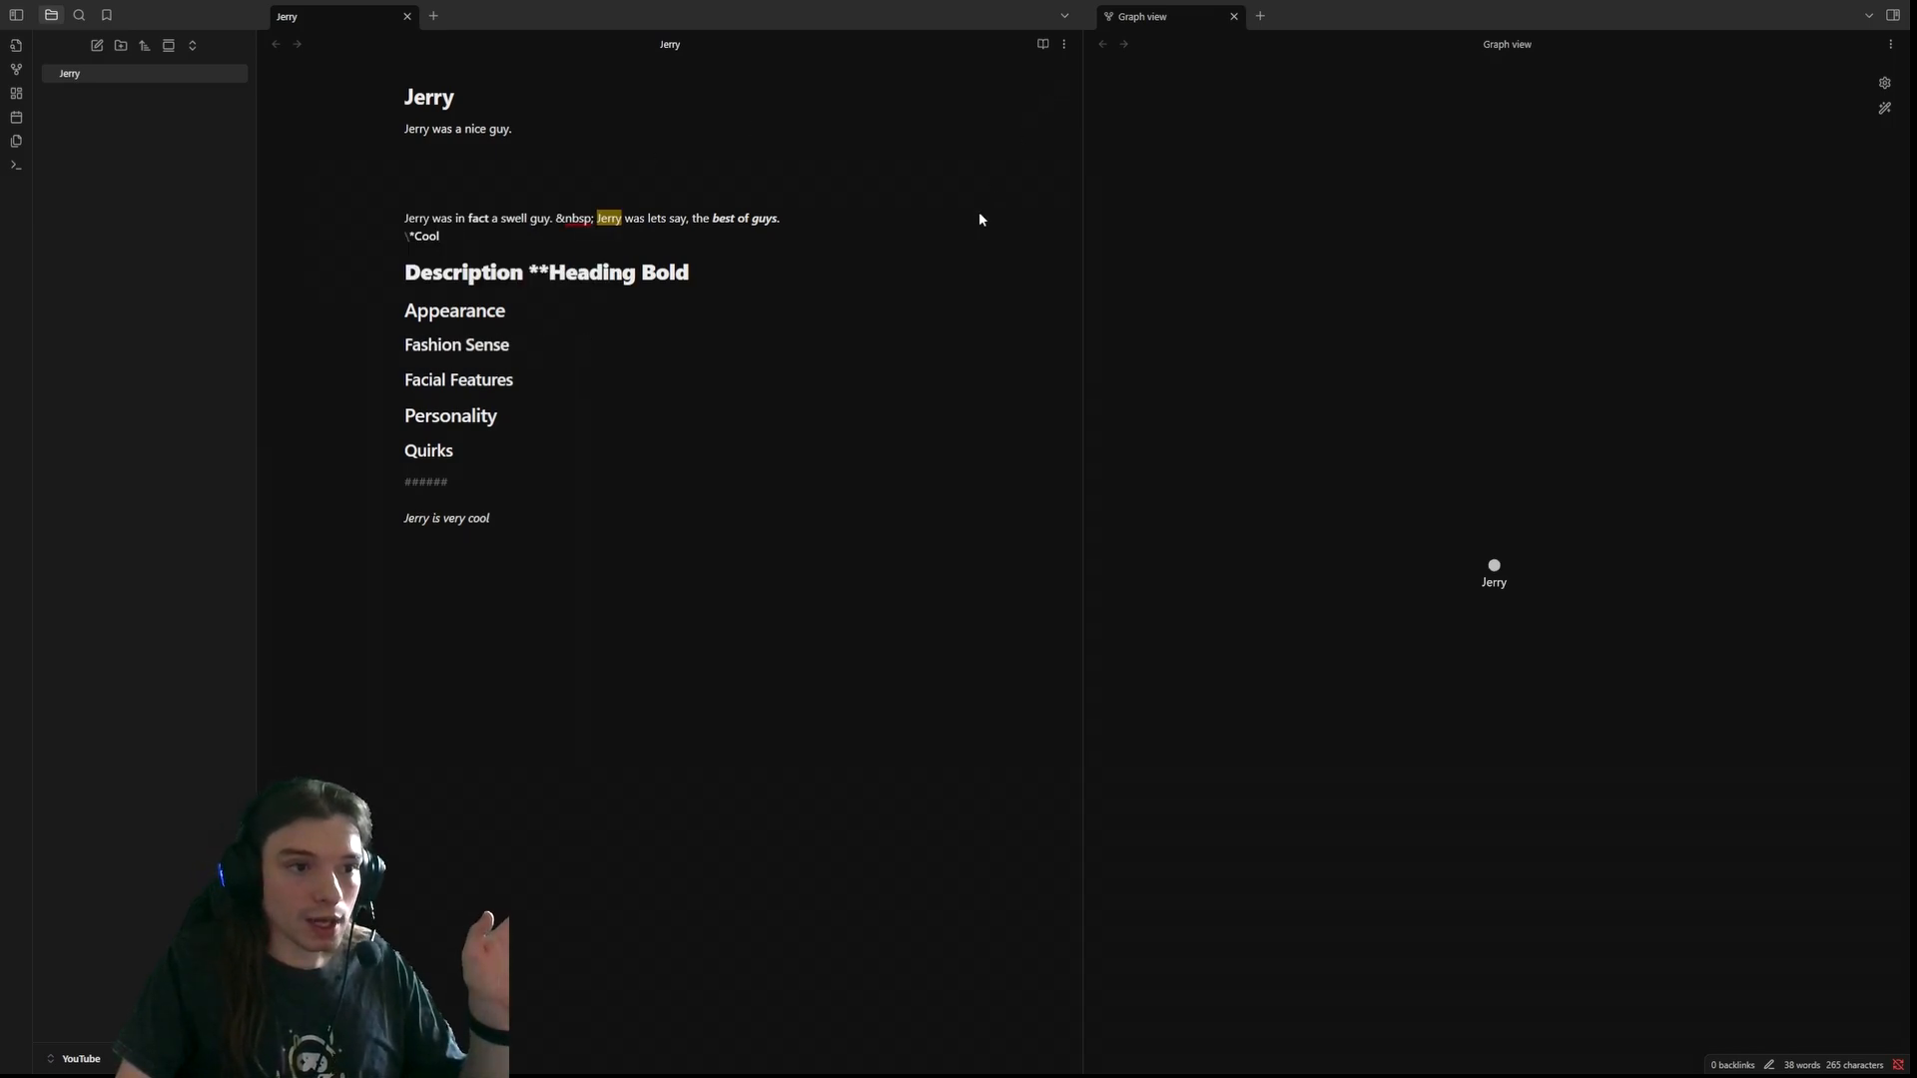
- Close the bold markup after "guys" with a double asterisk, and check the phrase "best of guys" in reading view
click(789, 204)
click(789, 225)
click(800, 215)
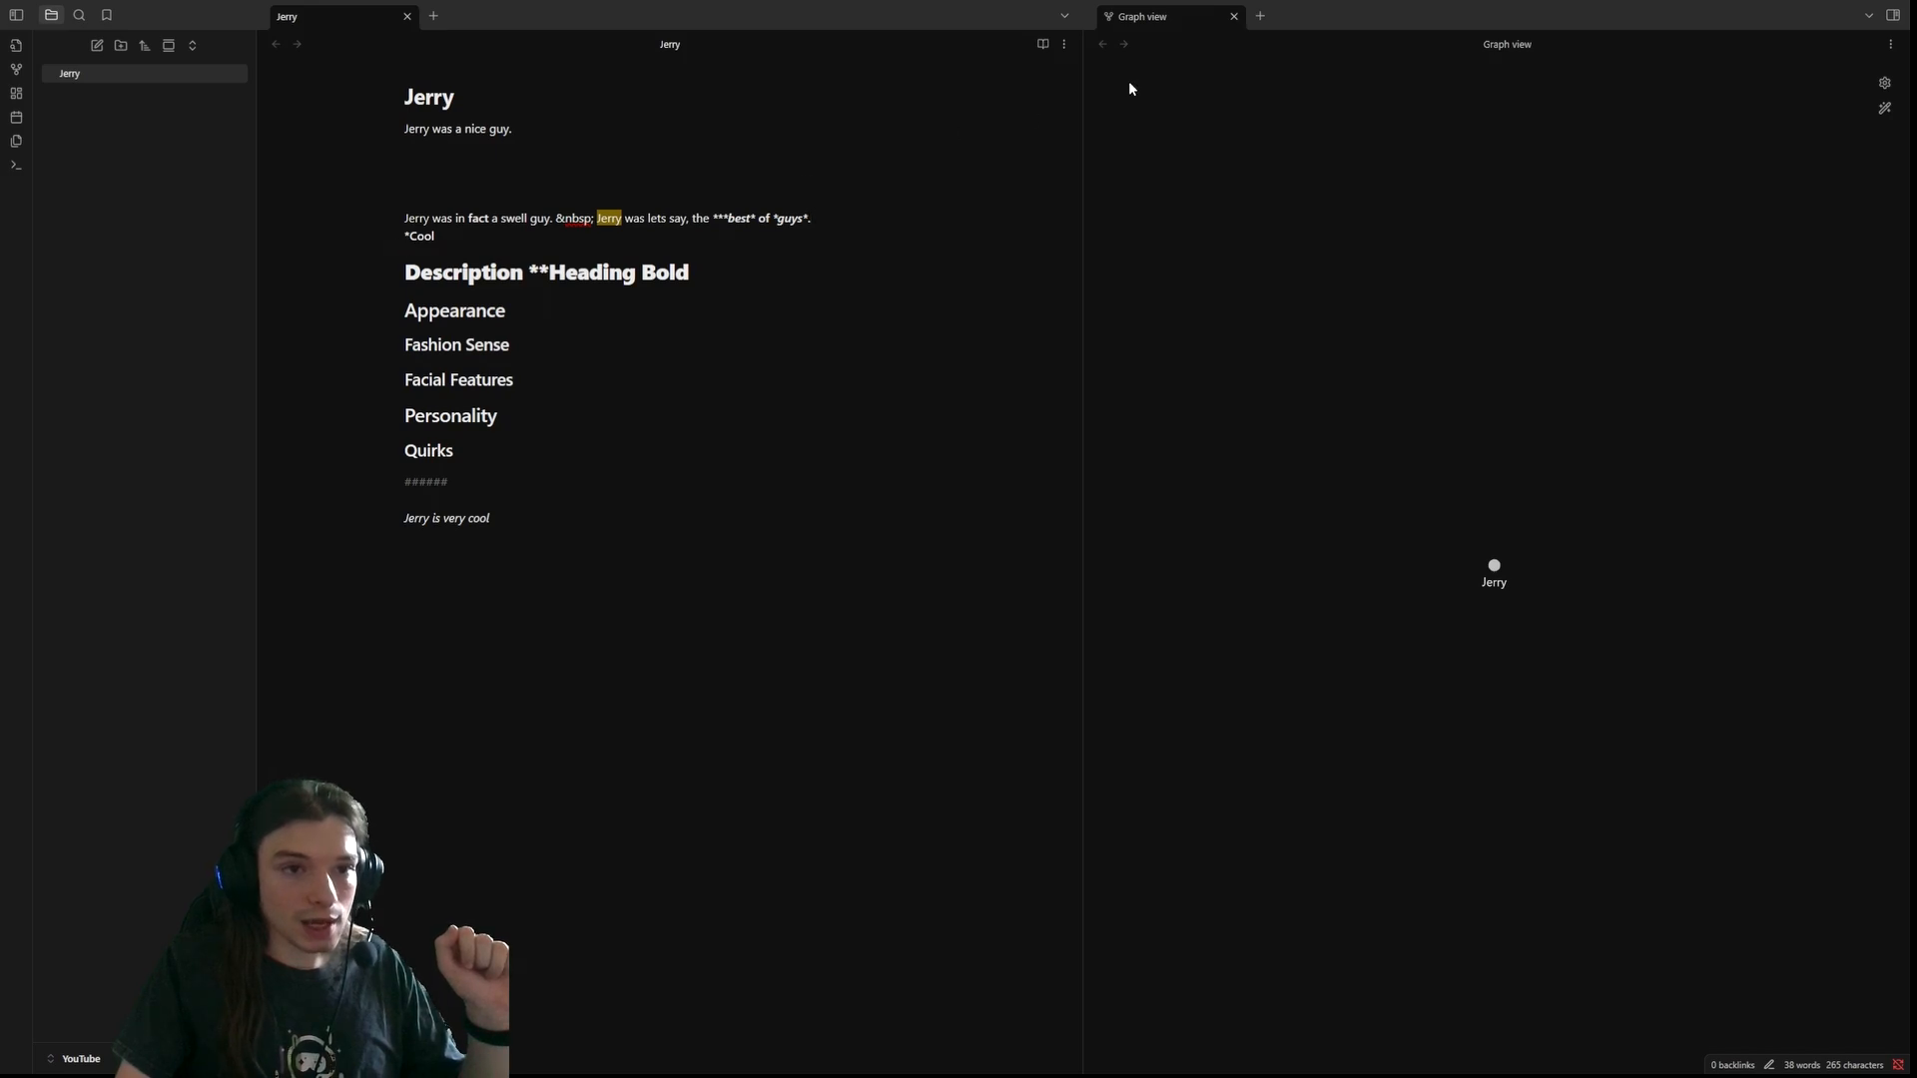
click(1041, 46)
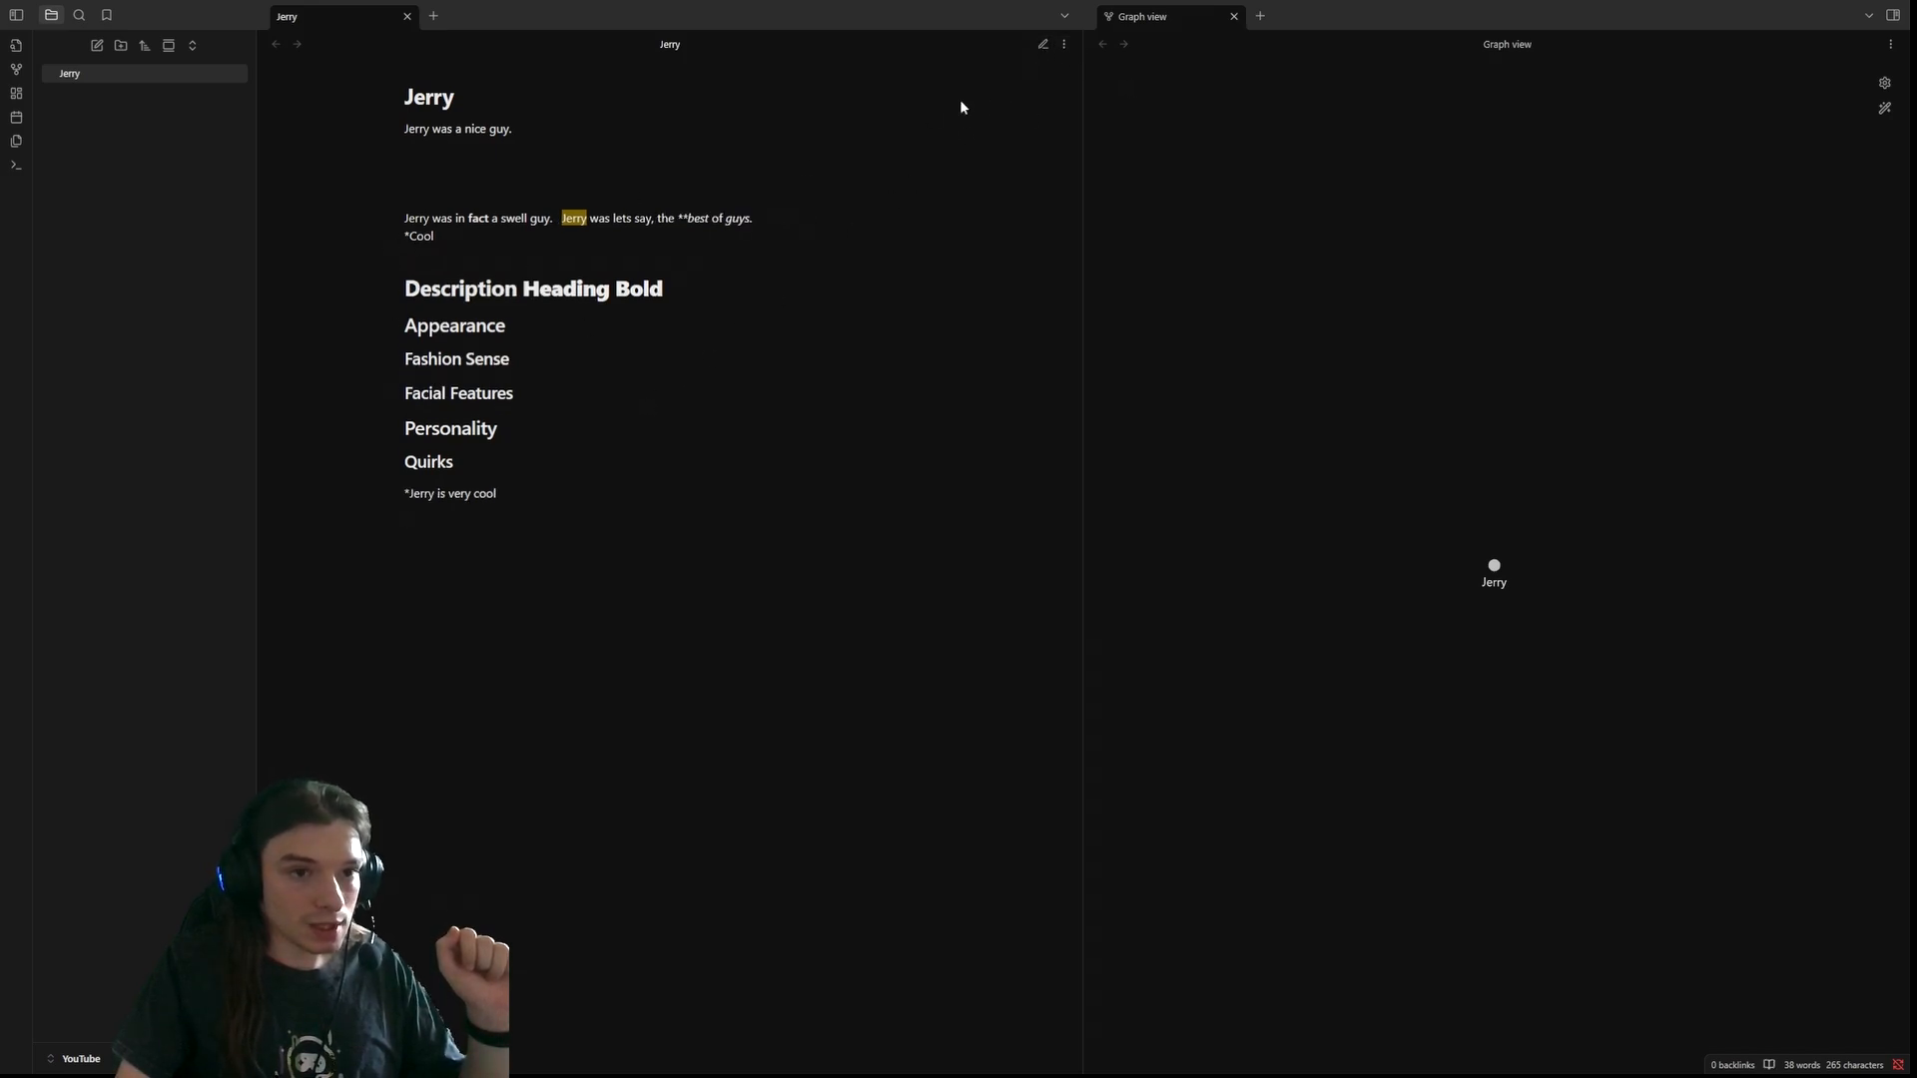
click(1043, 46)
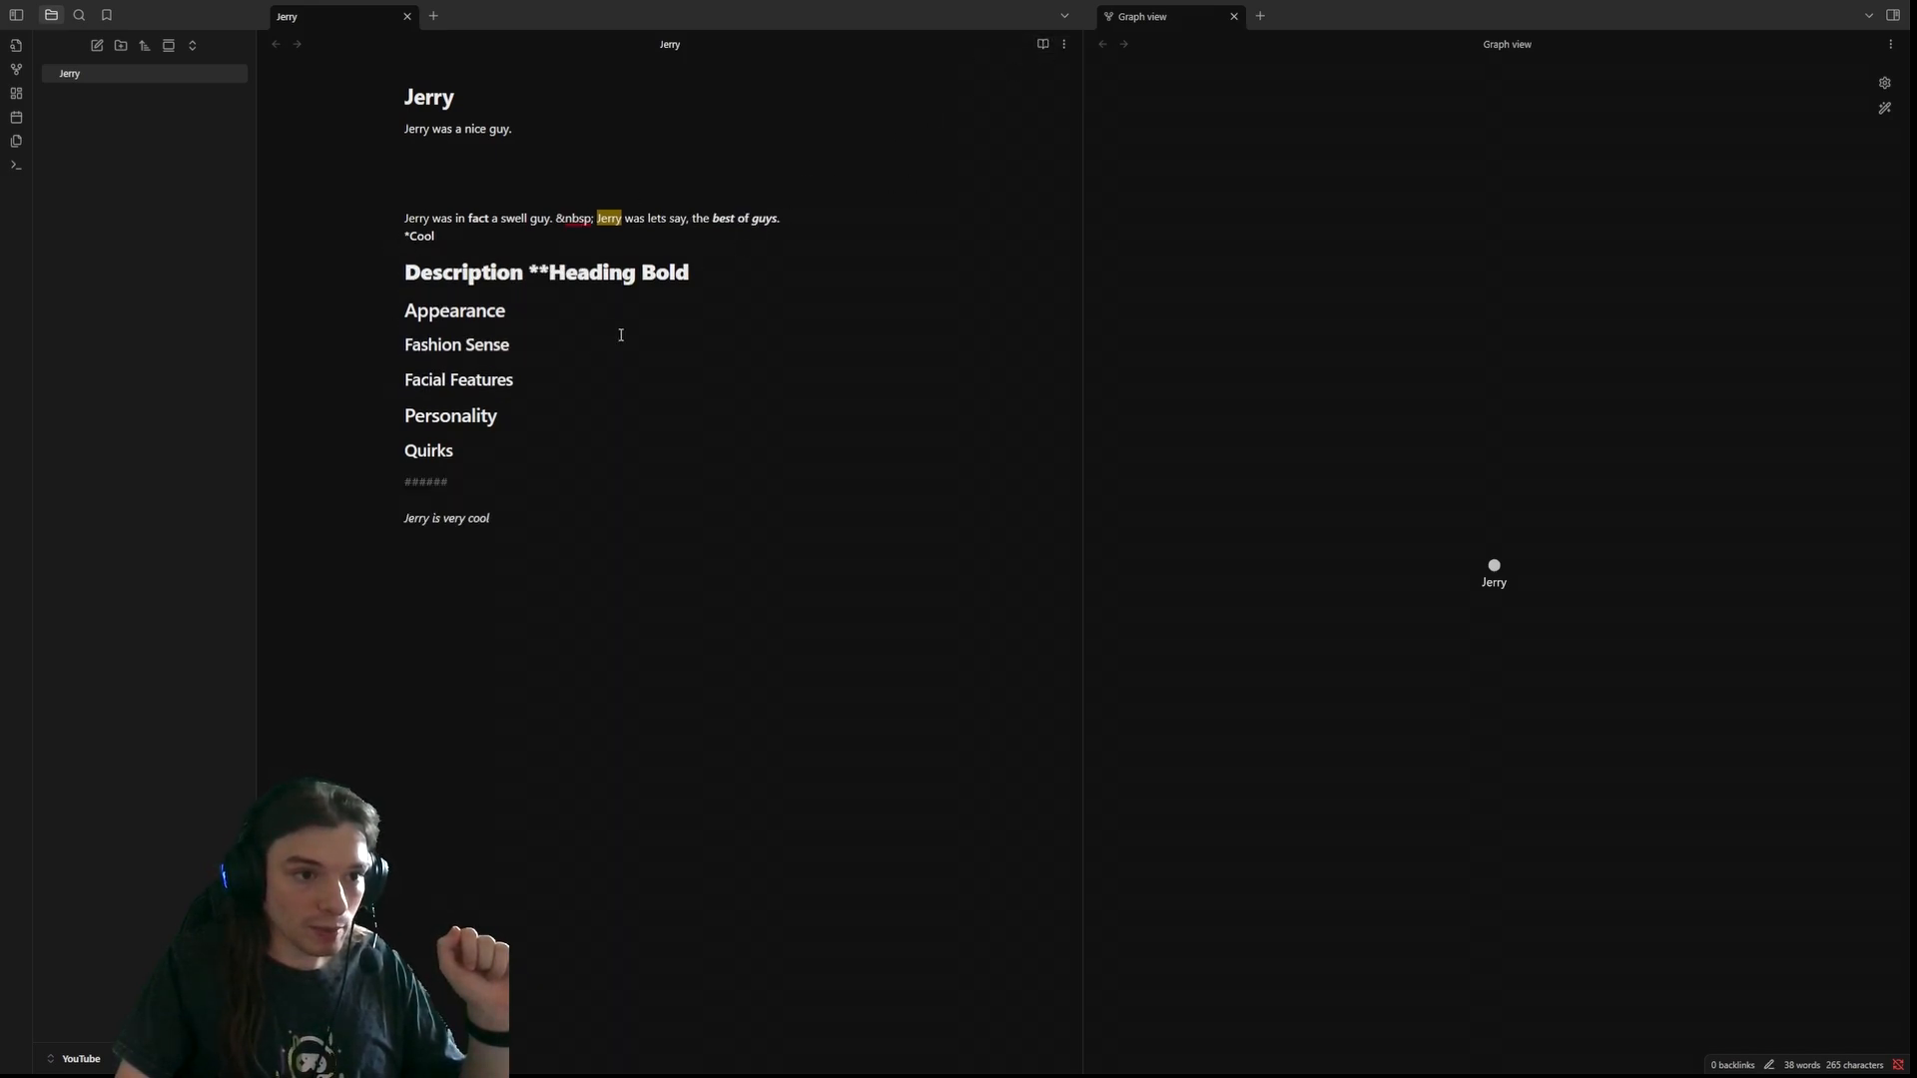
click(1043, 46)
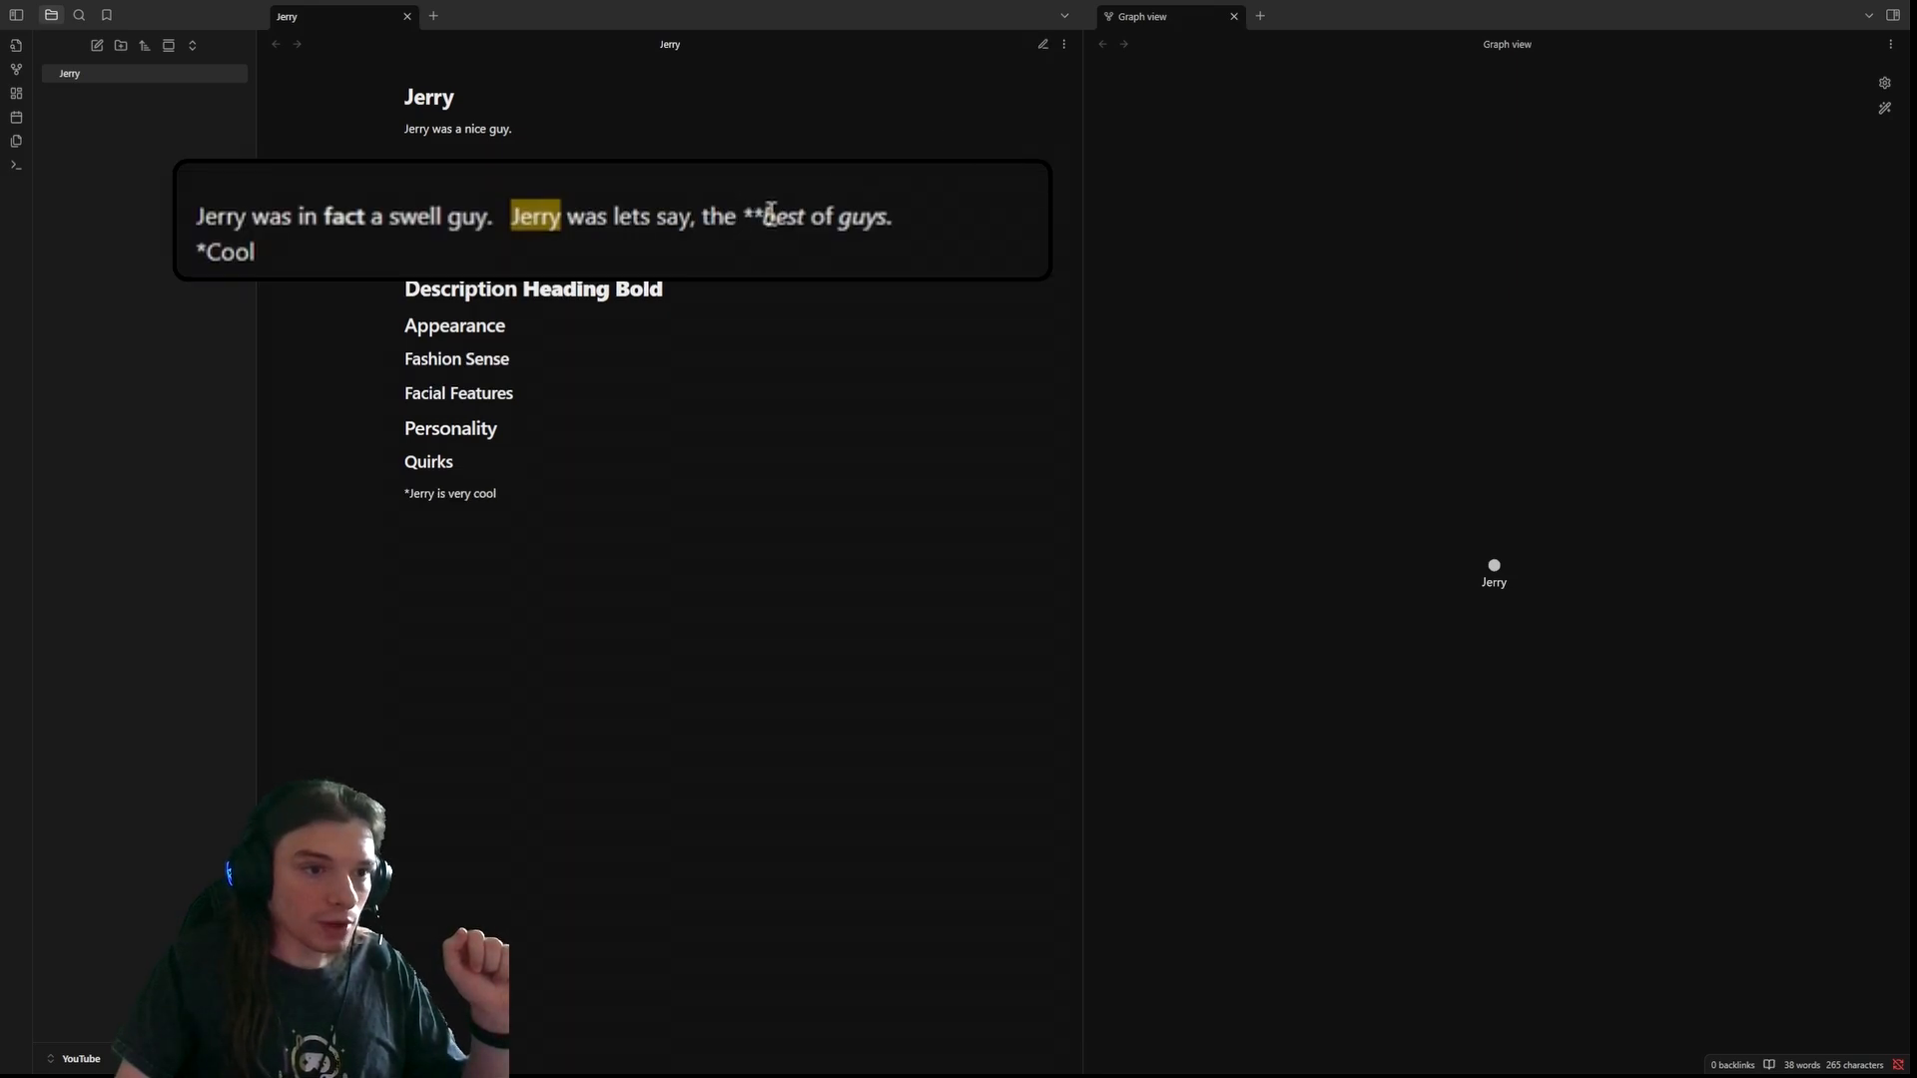
click(1042, 45)
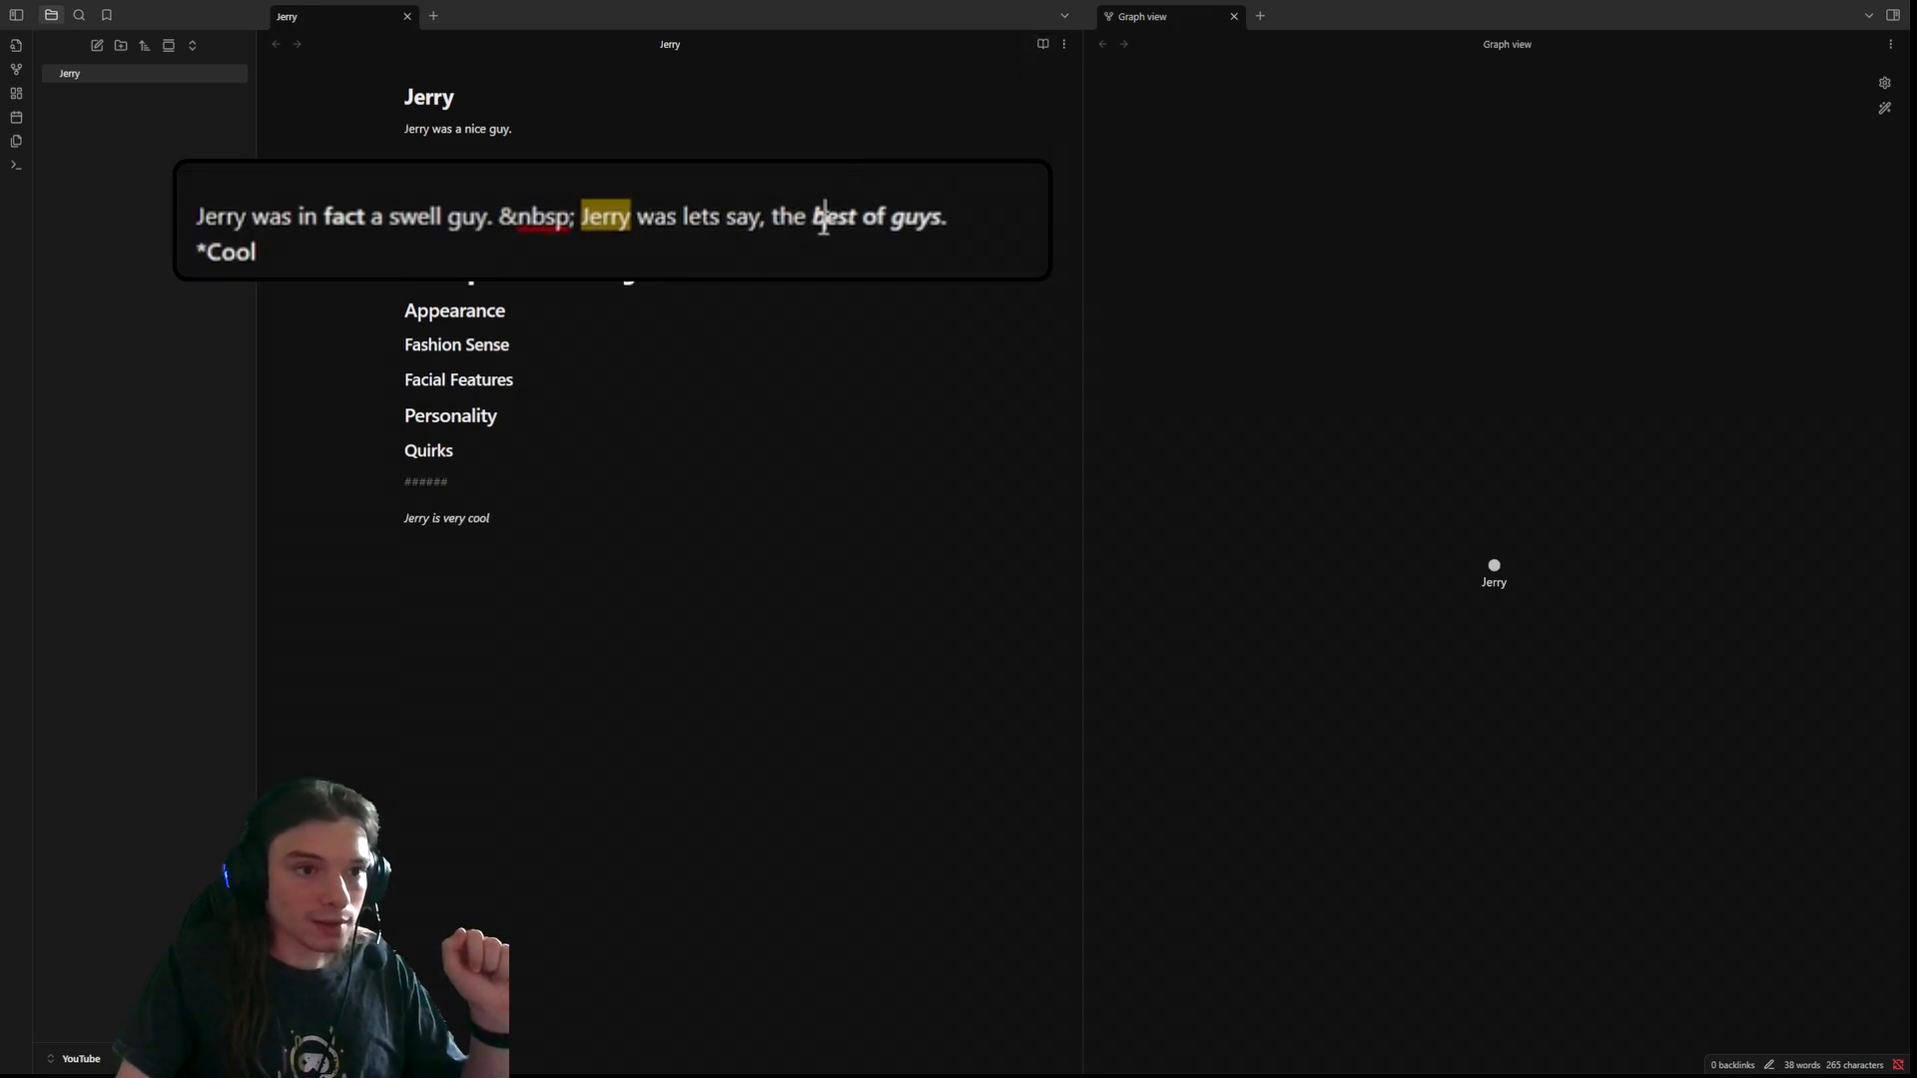
click(1002, 213)
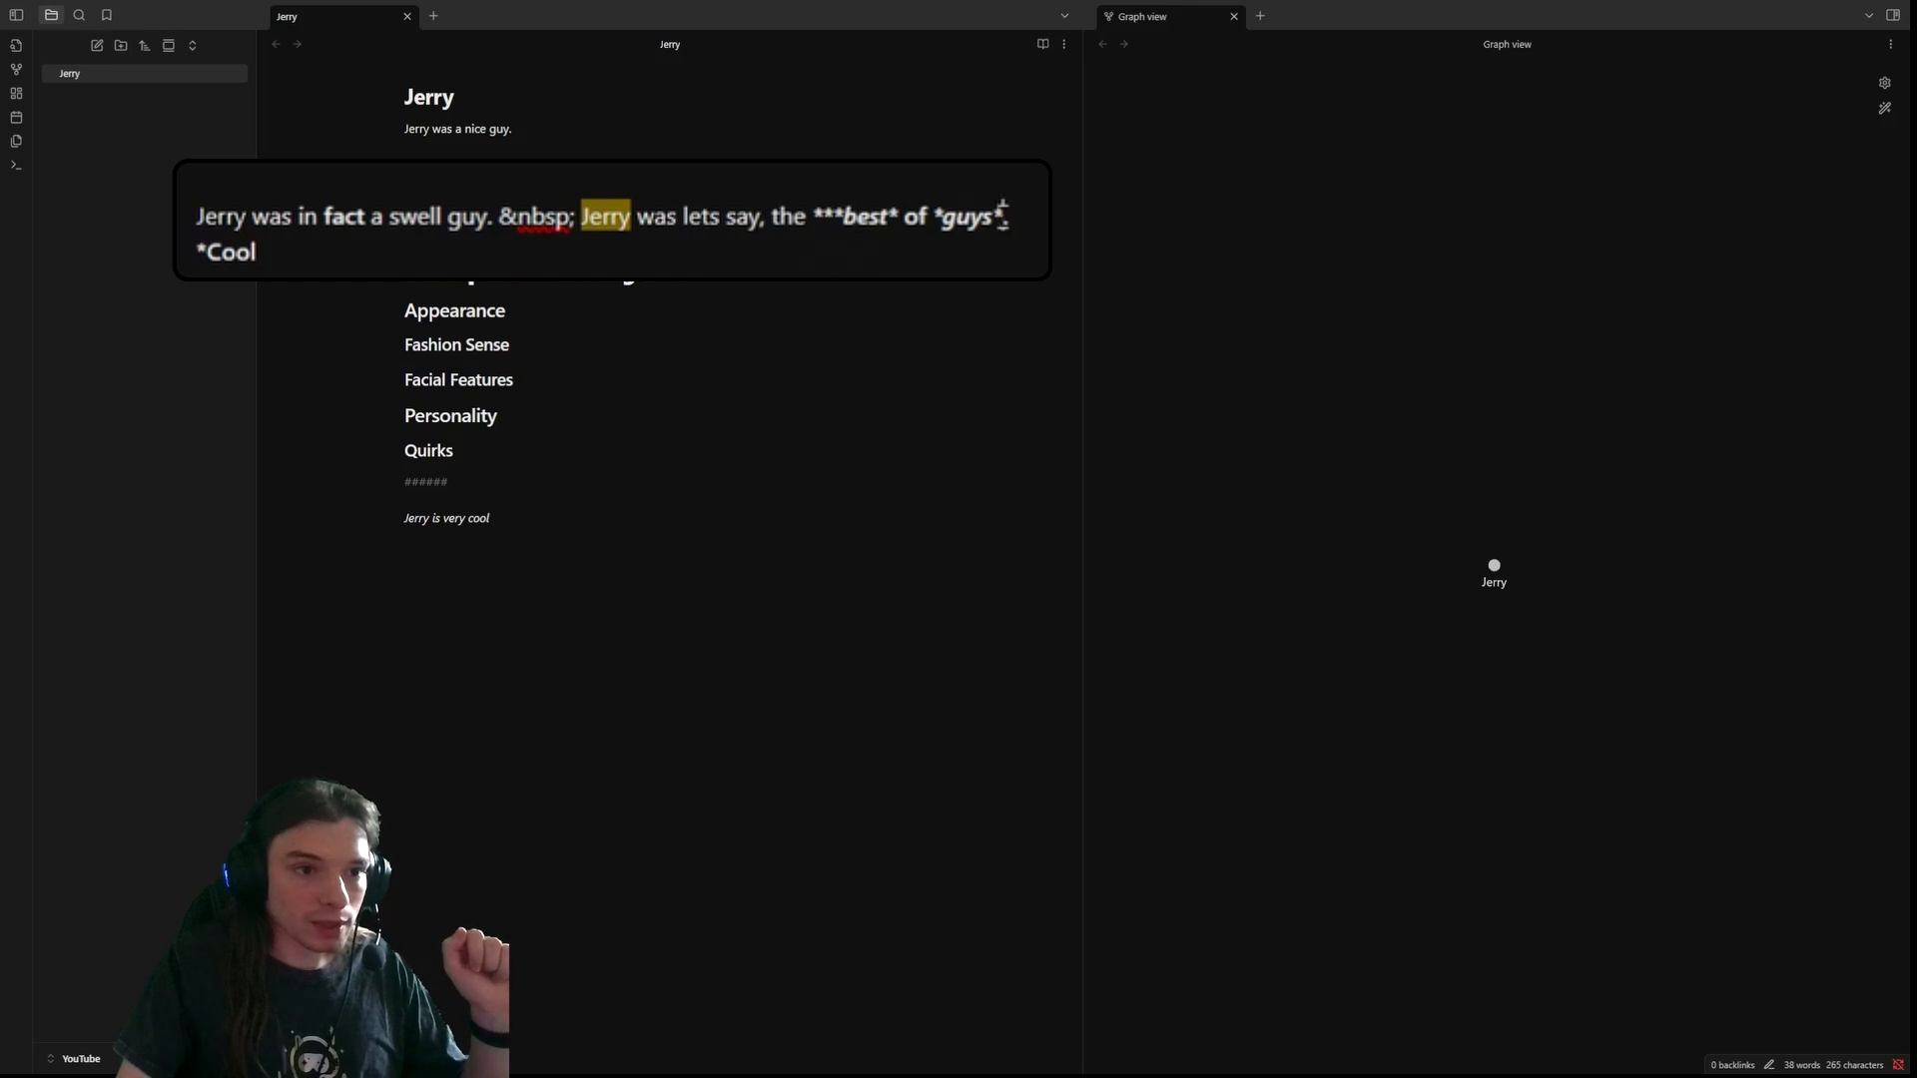
text(**)
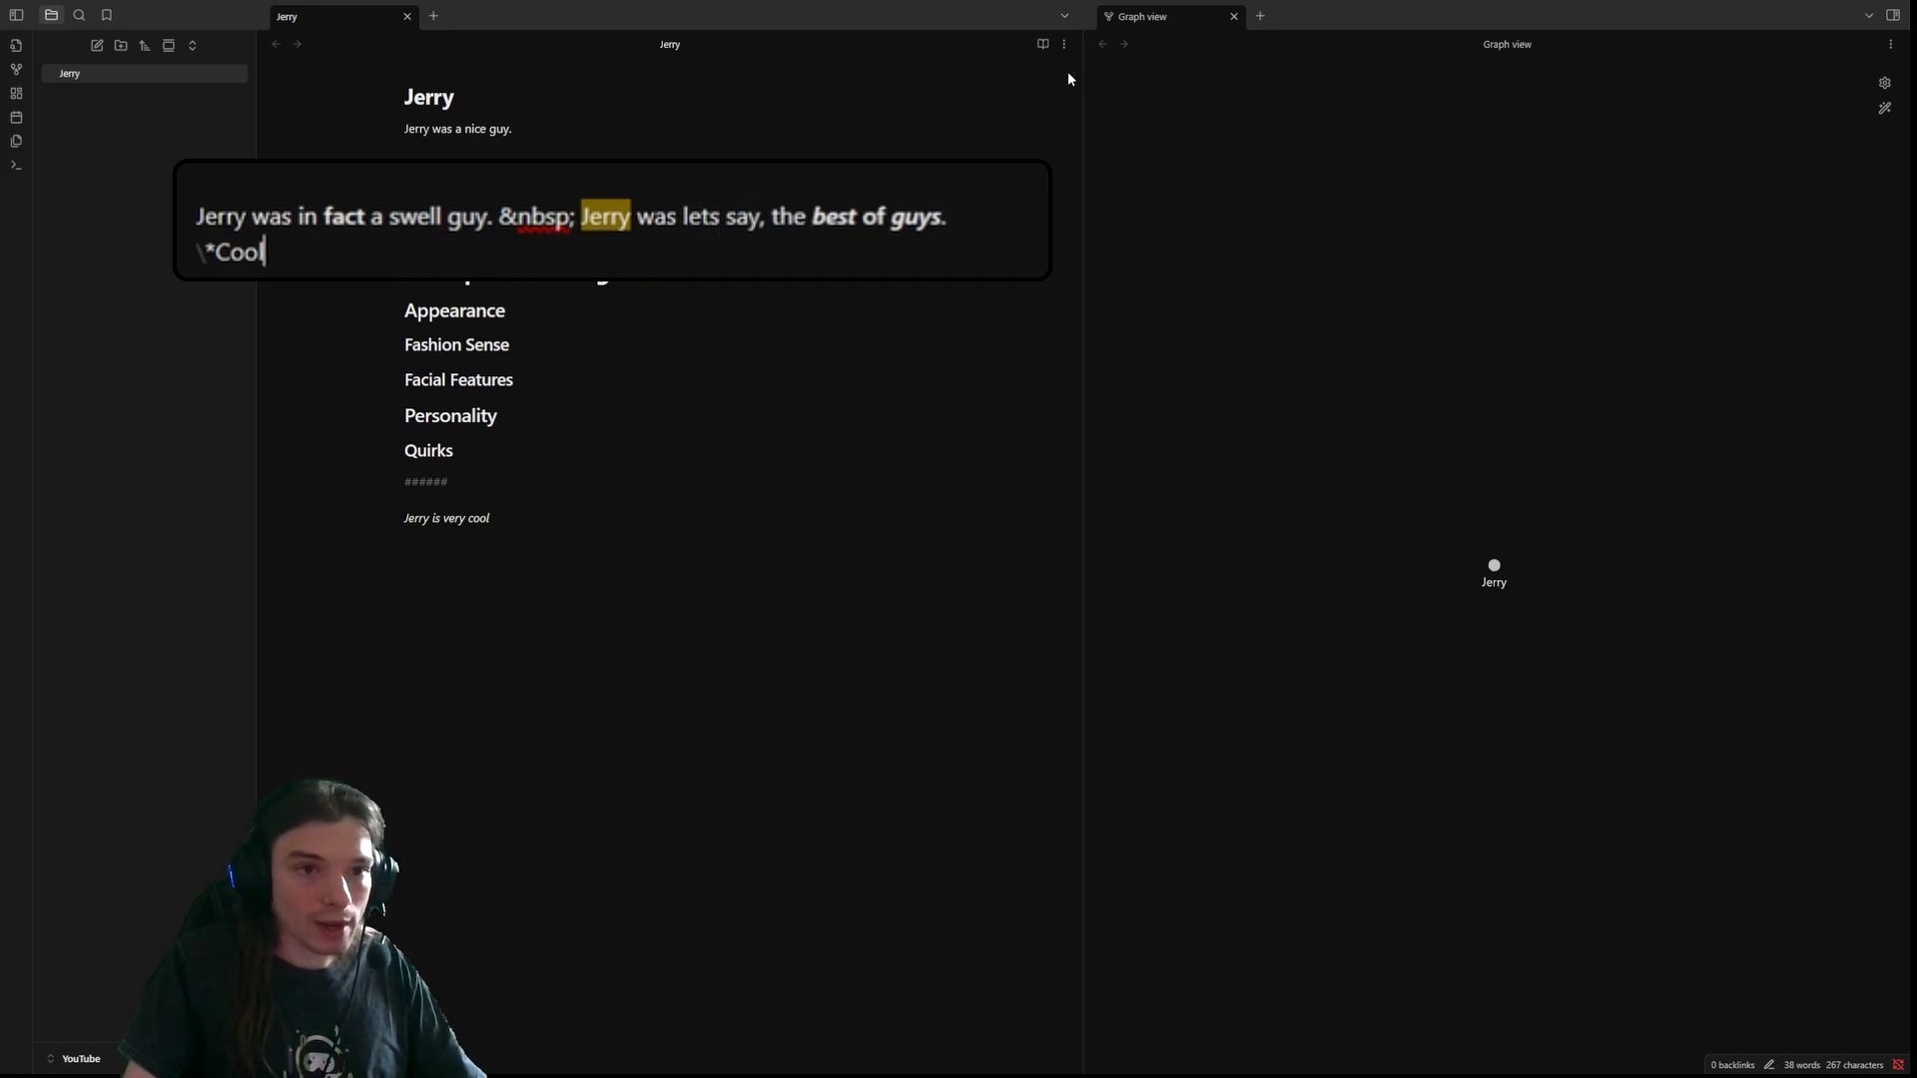
click(1042, 44)
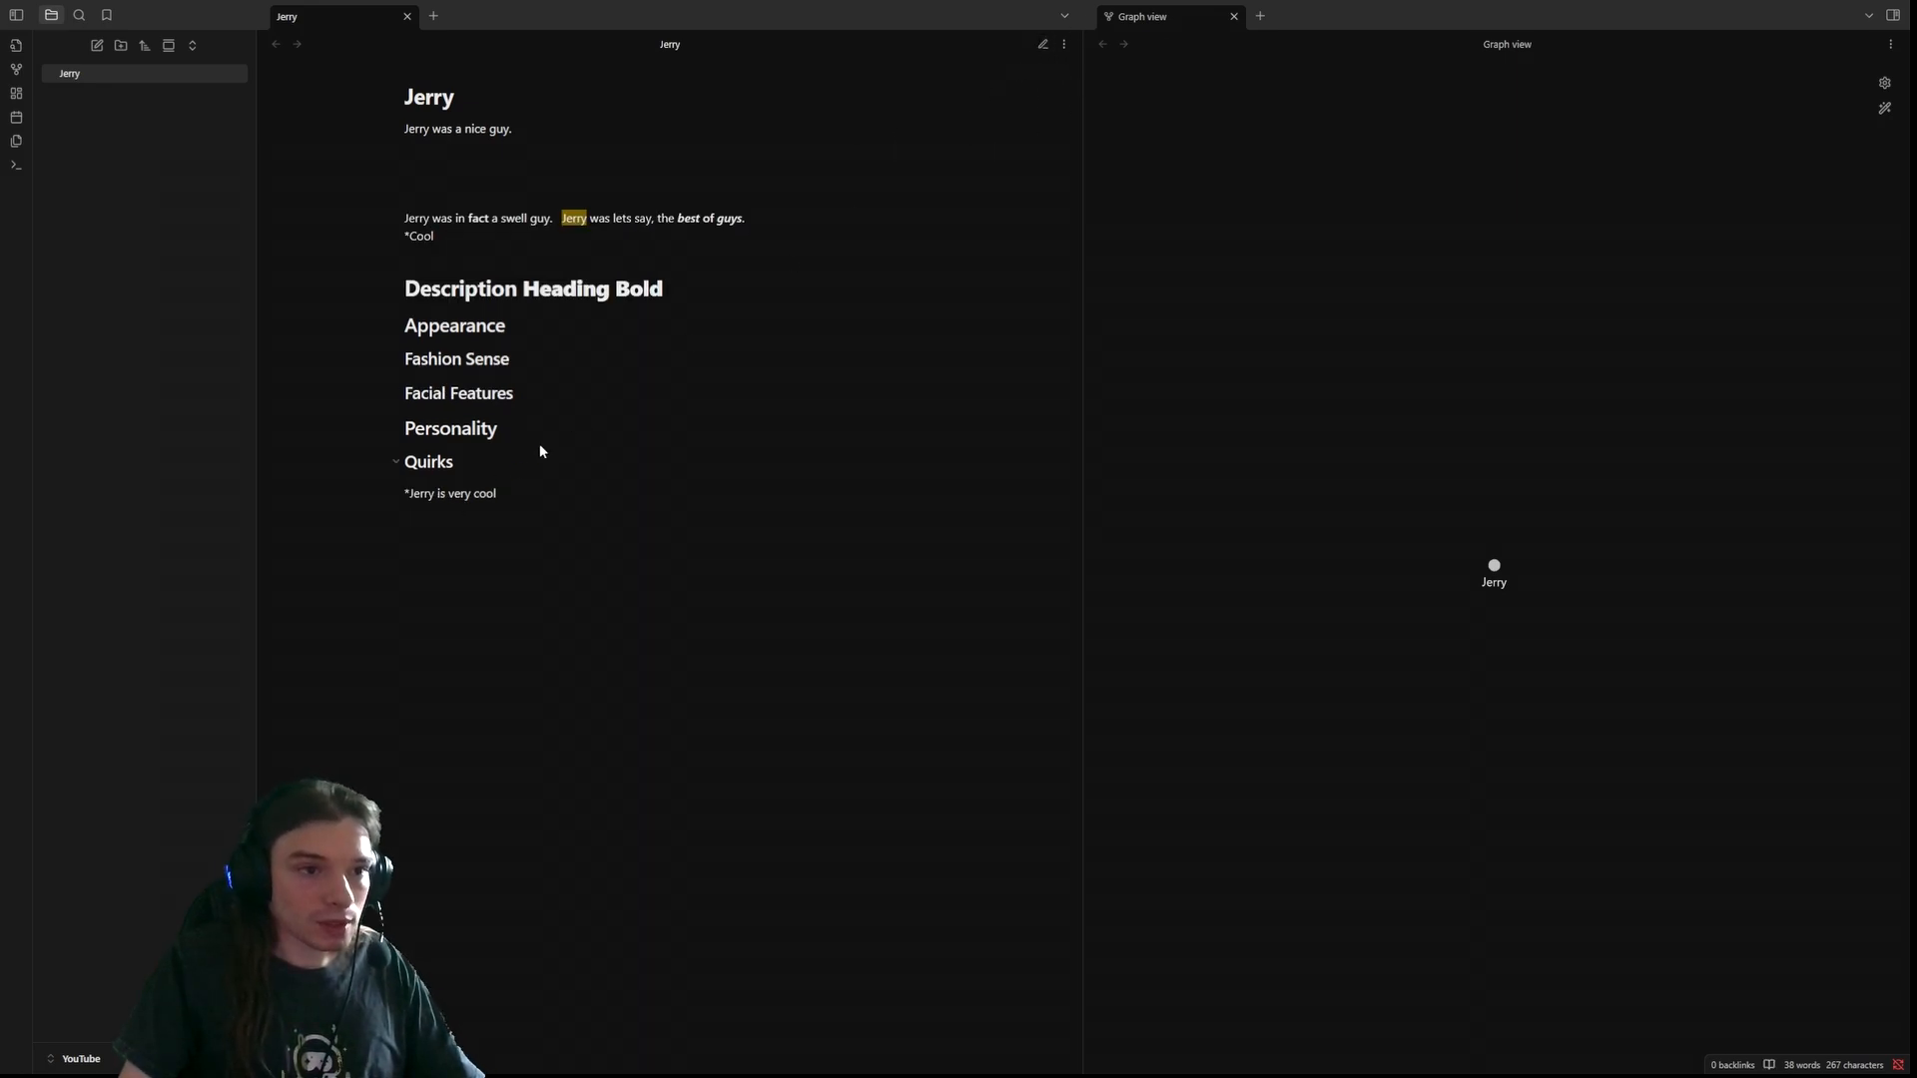
click(1044, 43)
- Escape the opening asterisk of the "is very cool" line at the end of the note with a backslash
click(333, 536)
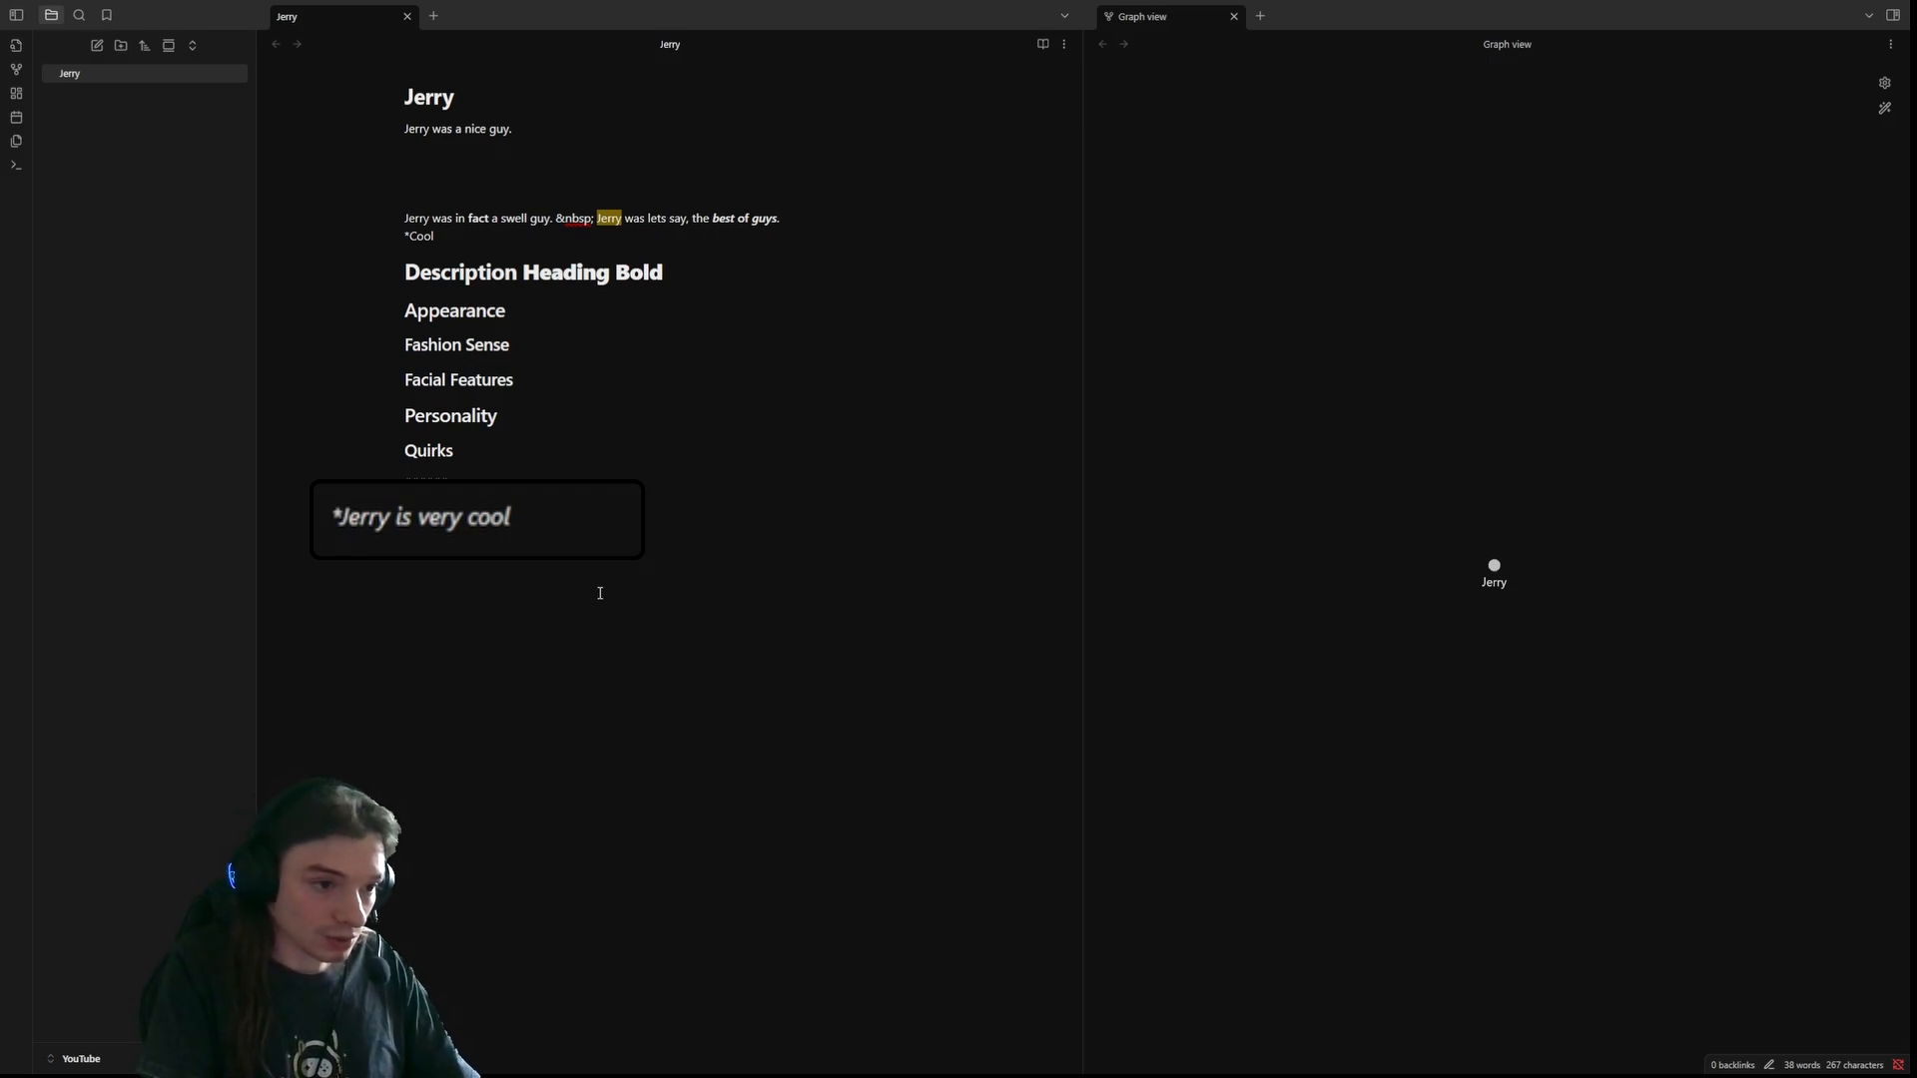
text(\)
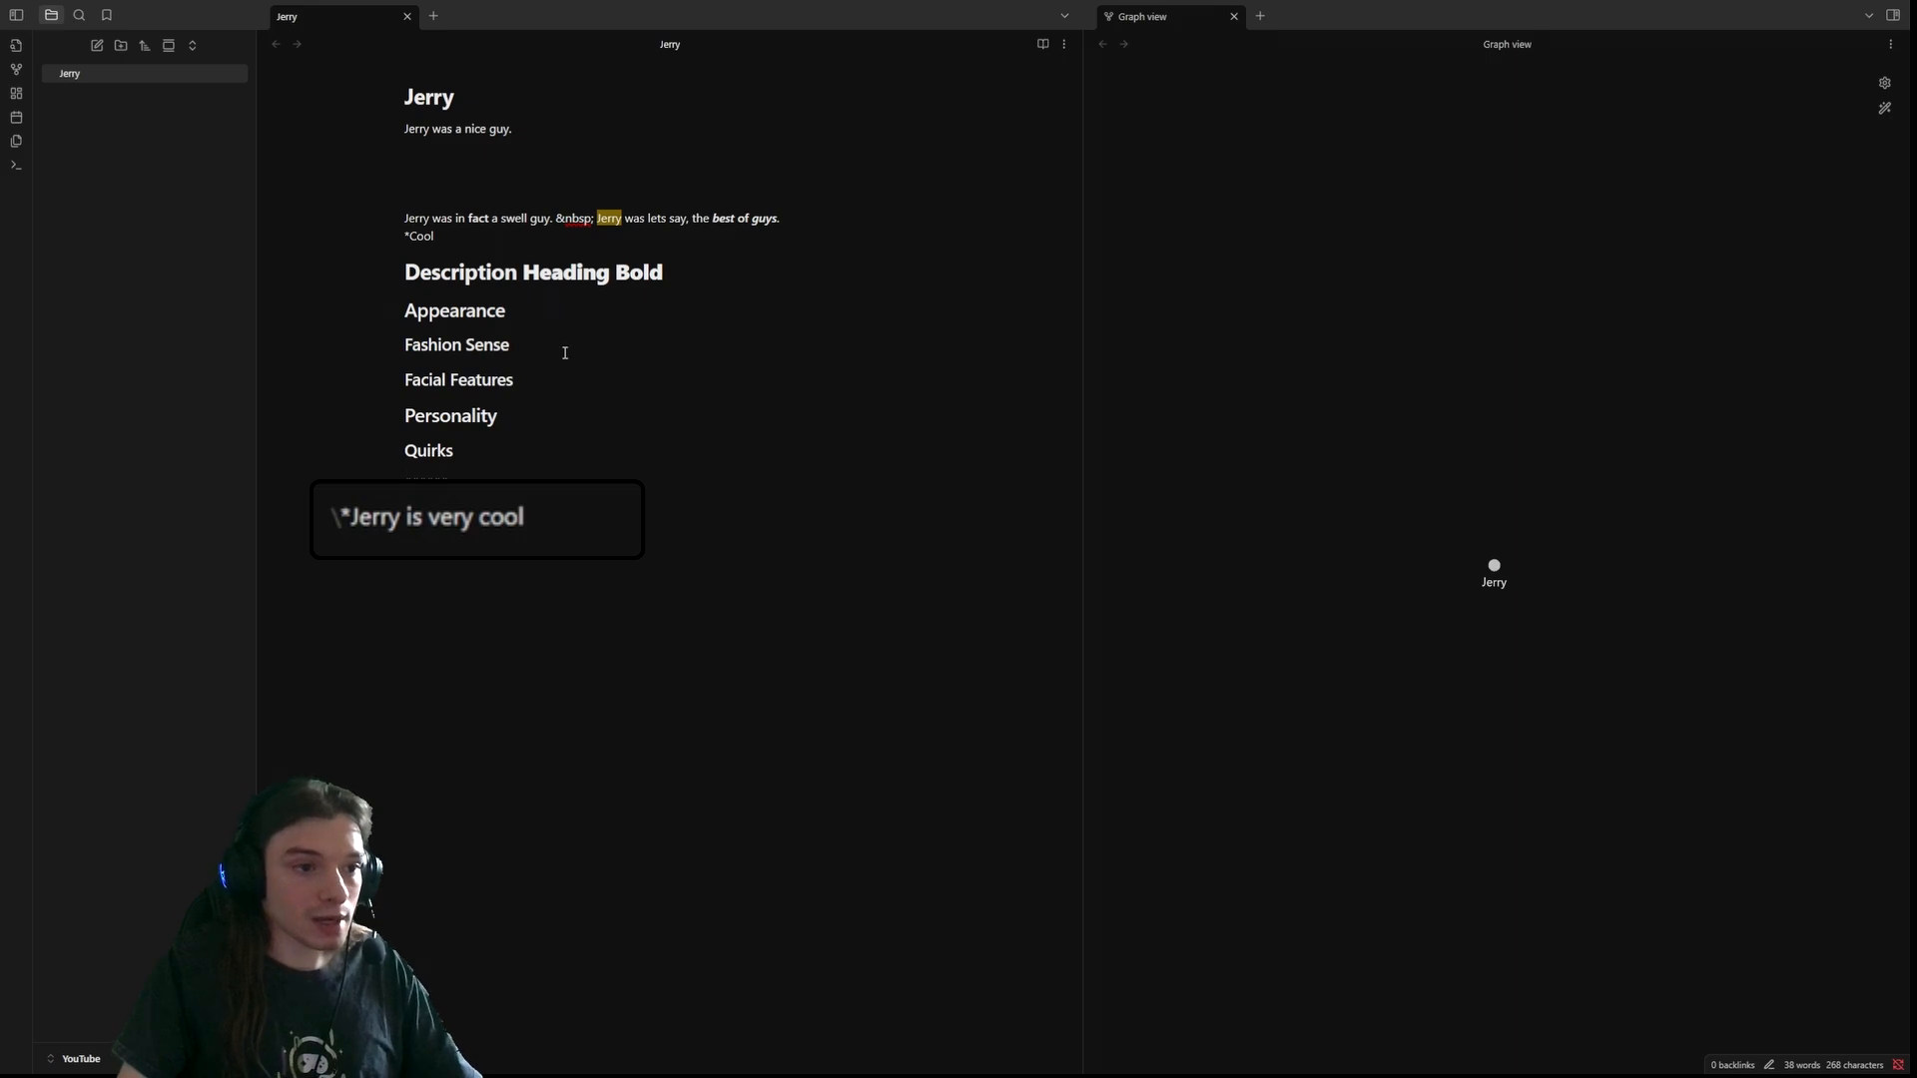
click(589, 403)
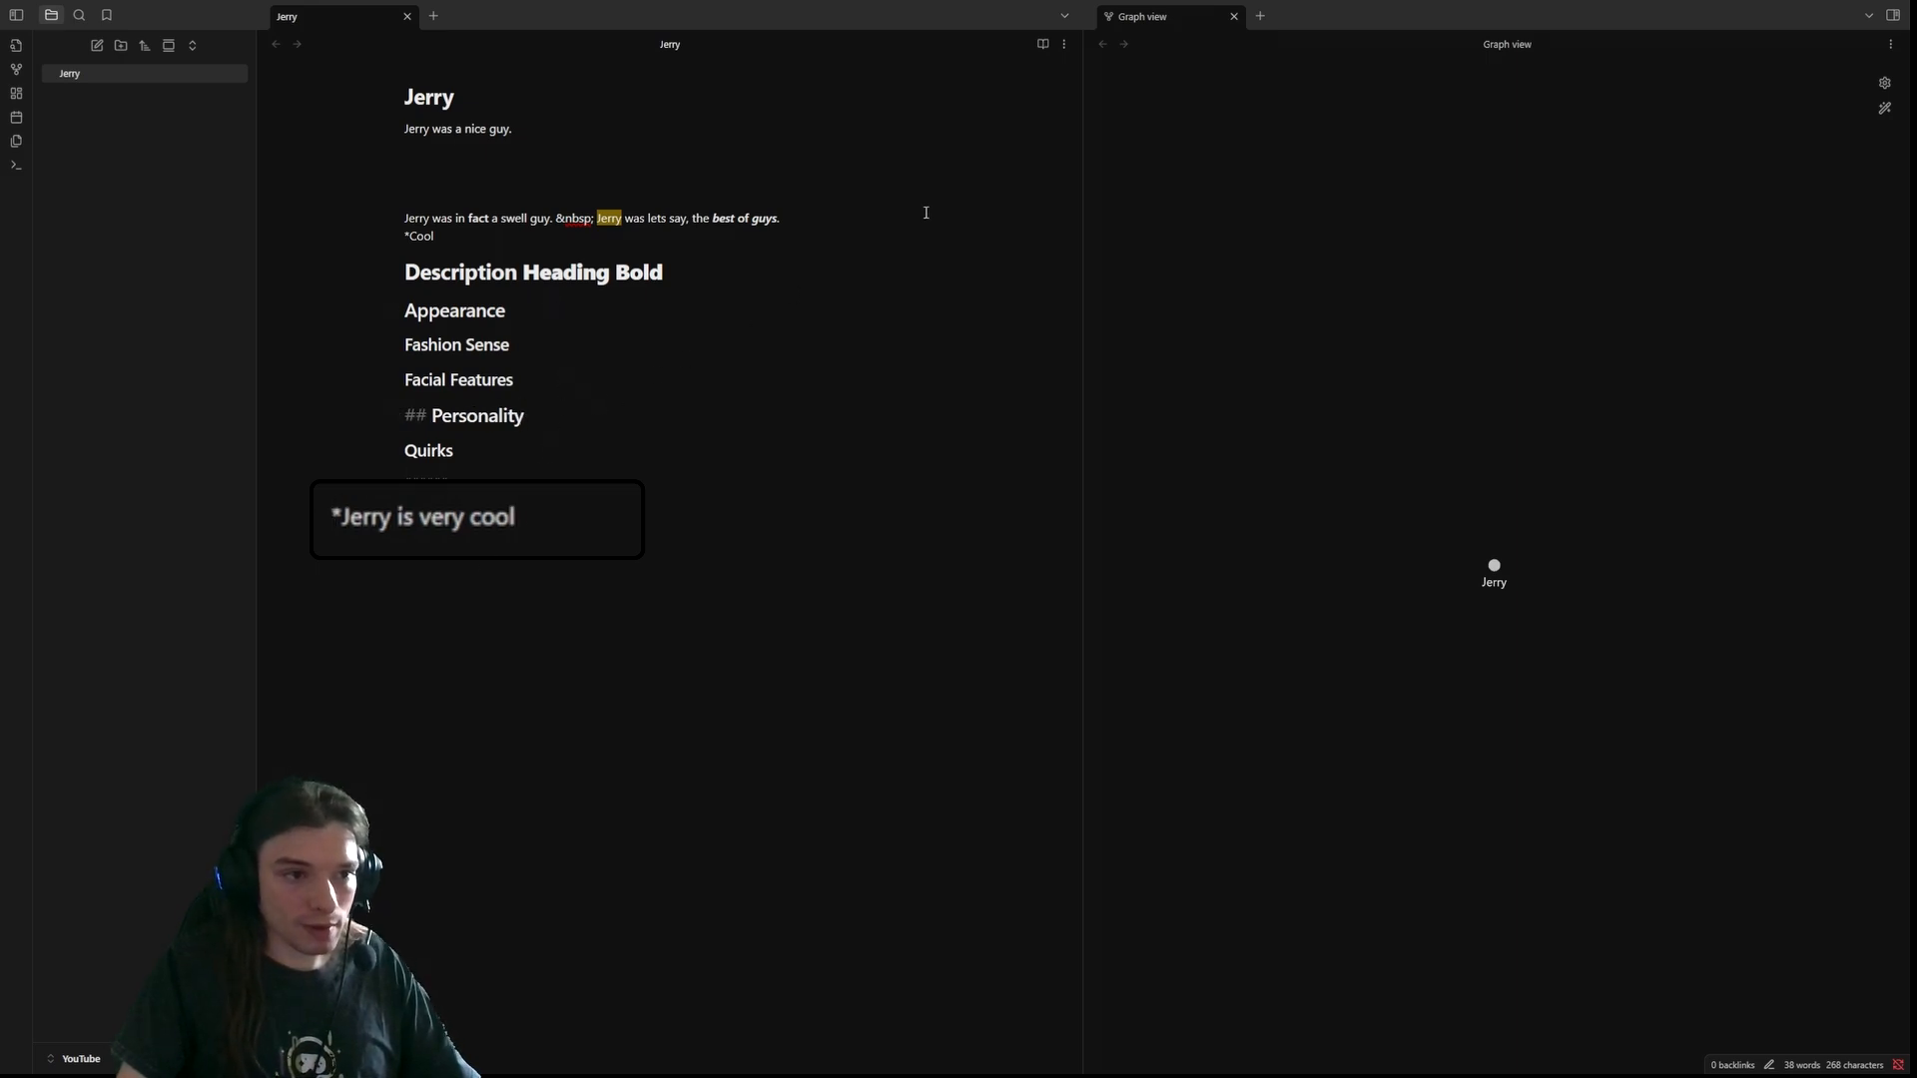
- Examine the note's raw markup in source mode and return to live preview
click(1064, 44)
click(1058, 107)
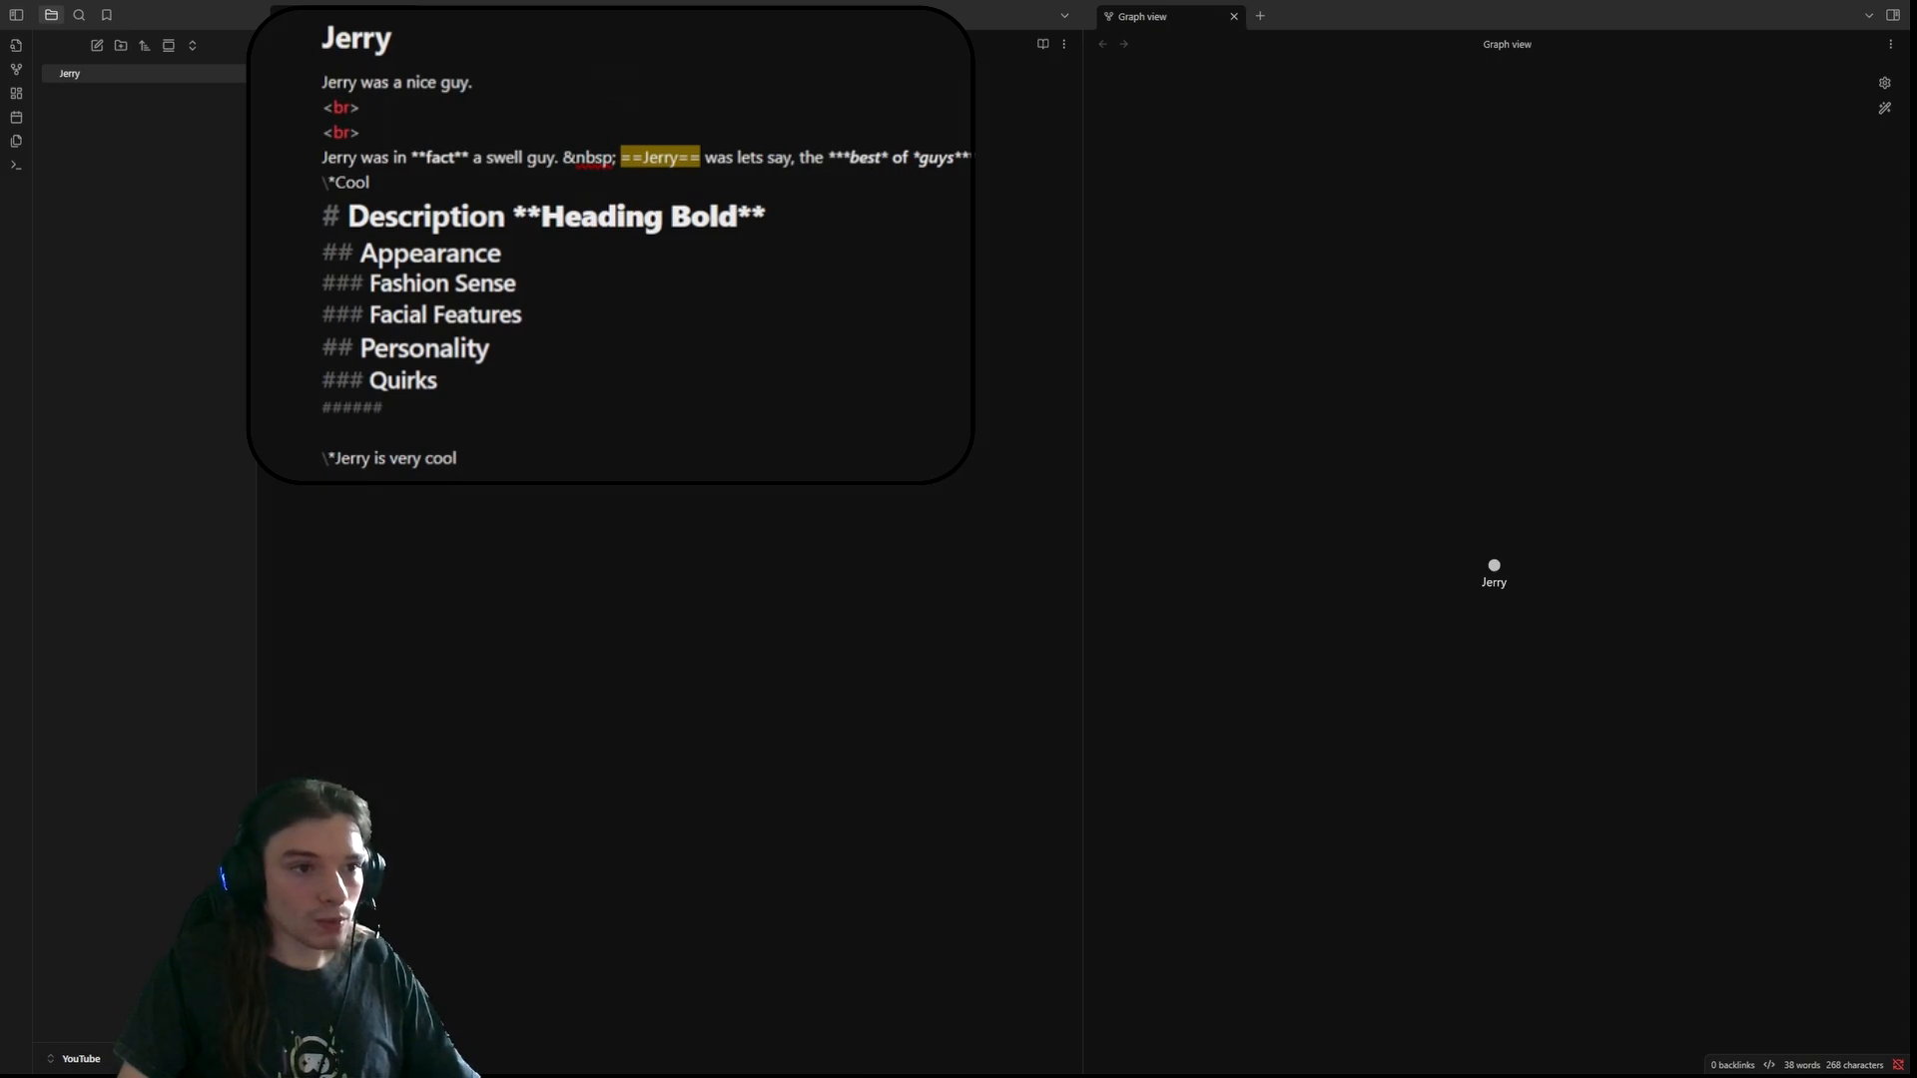
click(1064, 45)
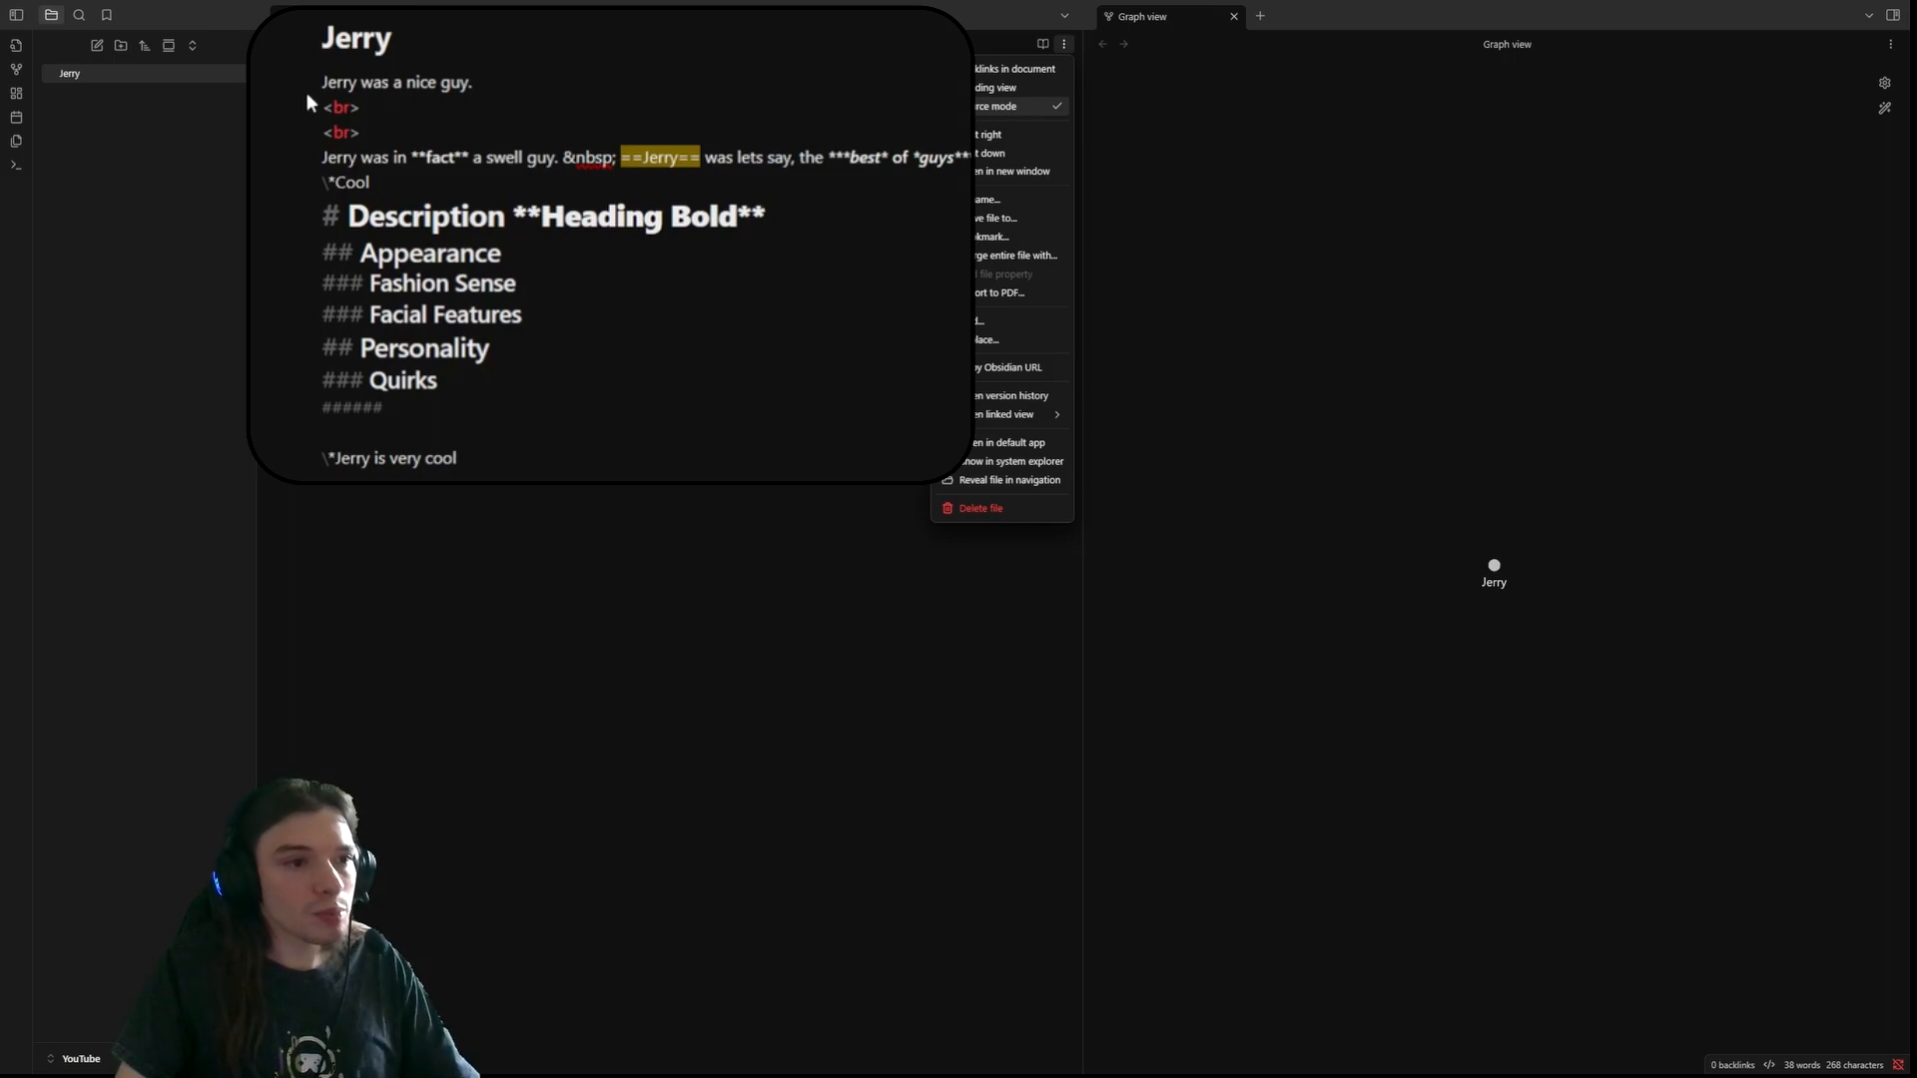
click(1002, 106)
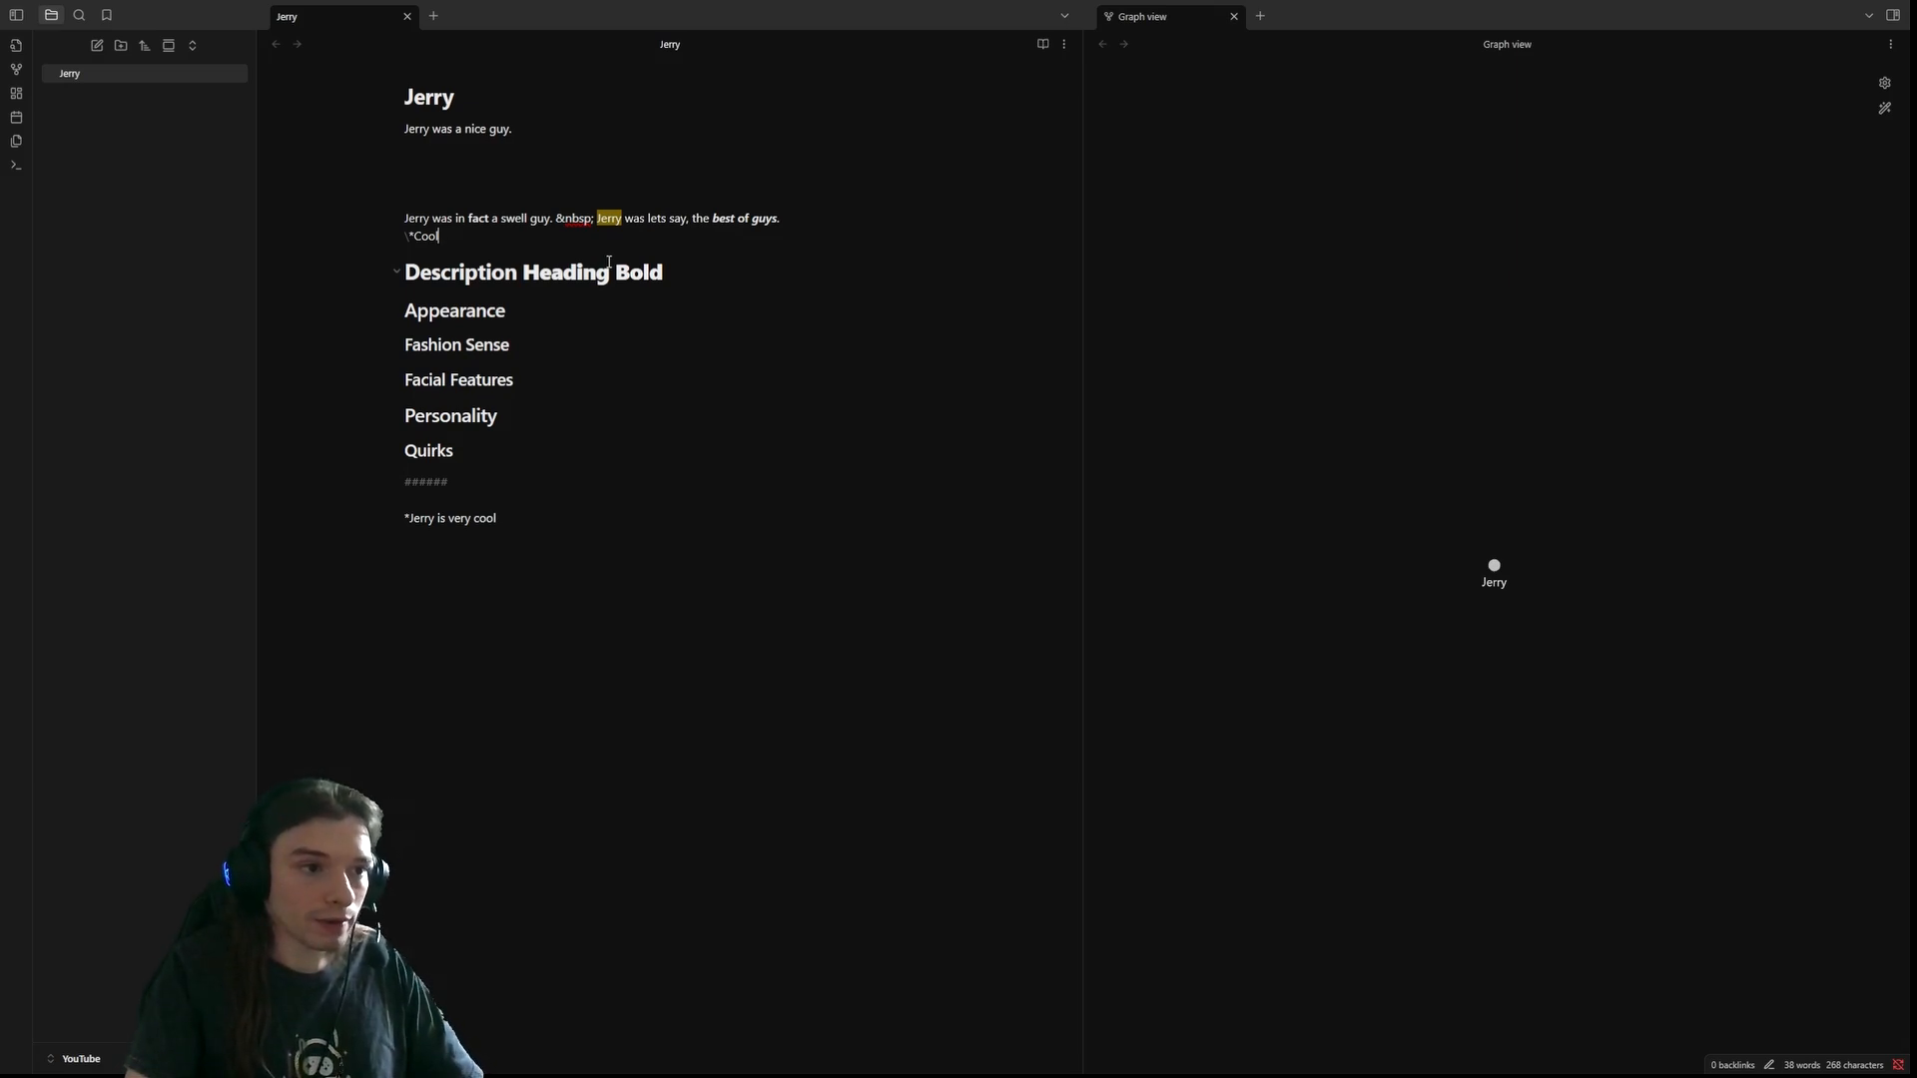
- Strike through the "is very cool" sentence after its escaped asterisk by enclosing it in double tildes
key(ctrl+shift+Left)
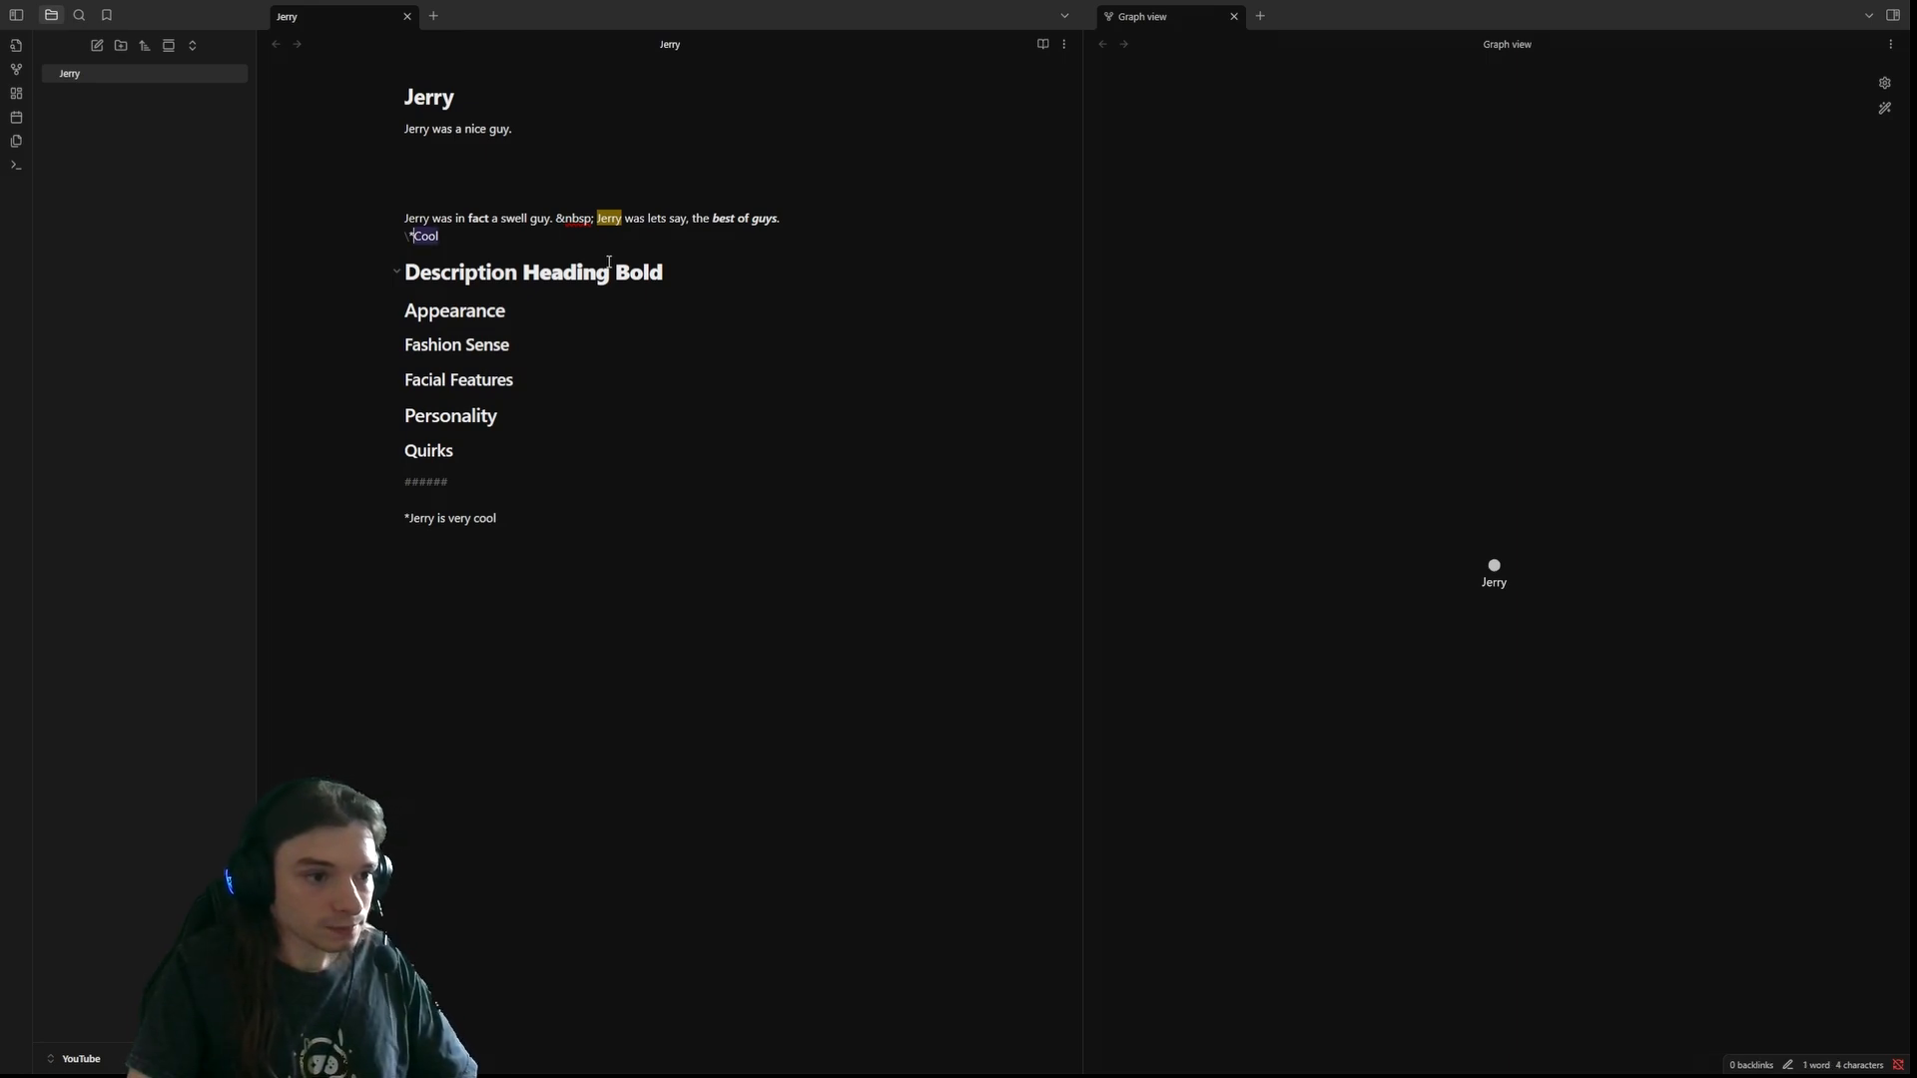
click(436, 499)
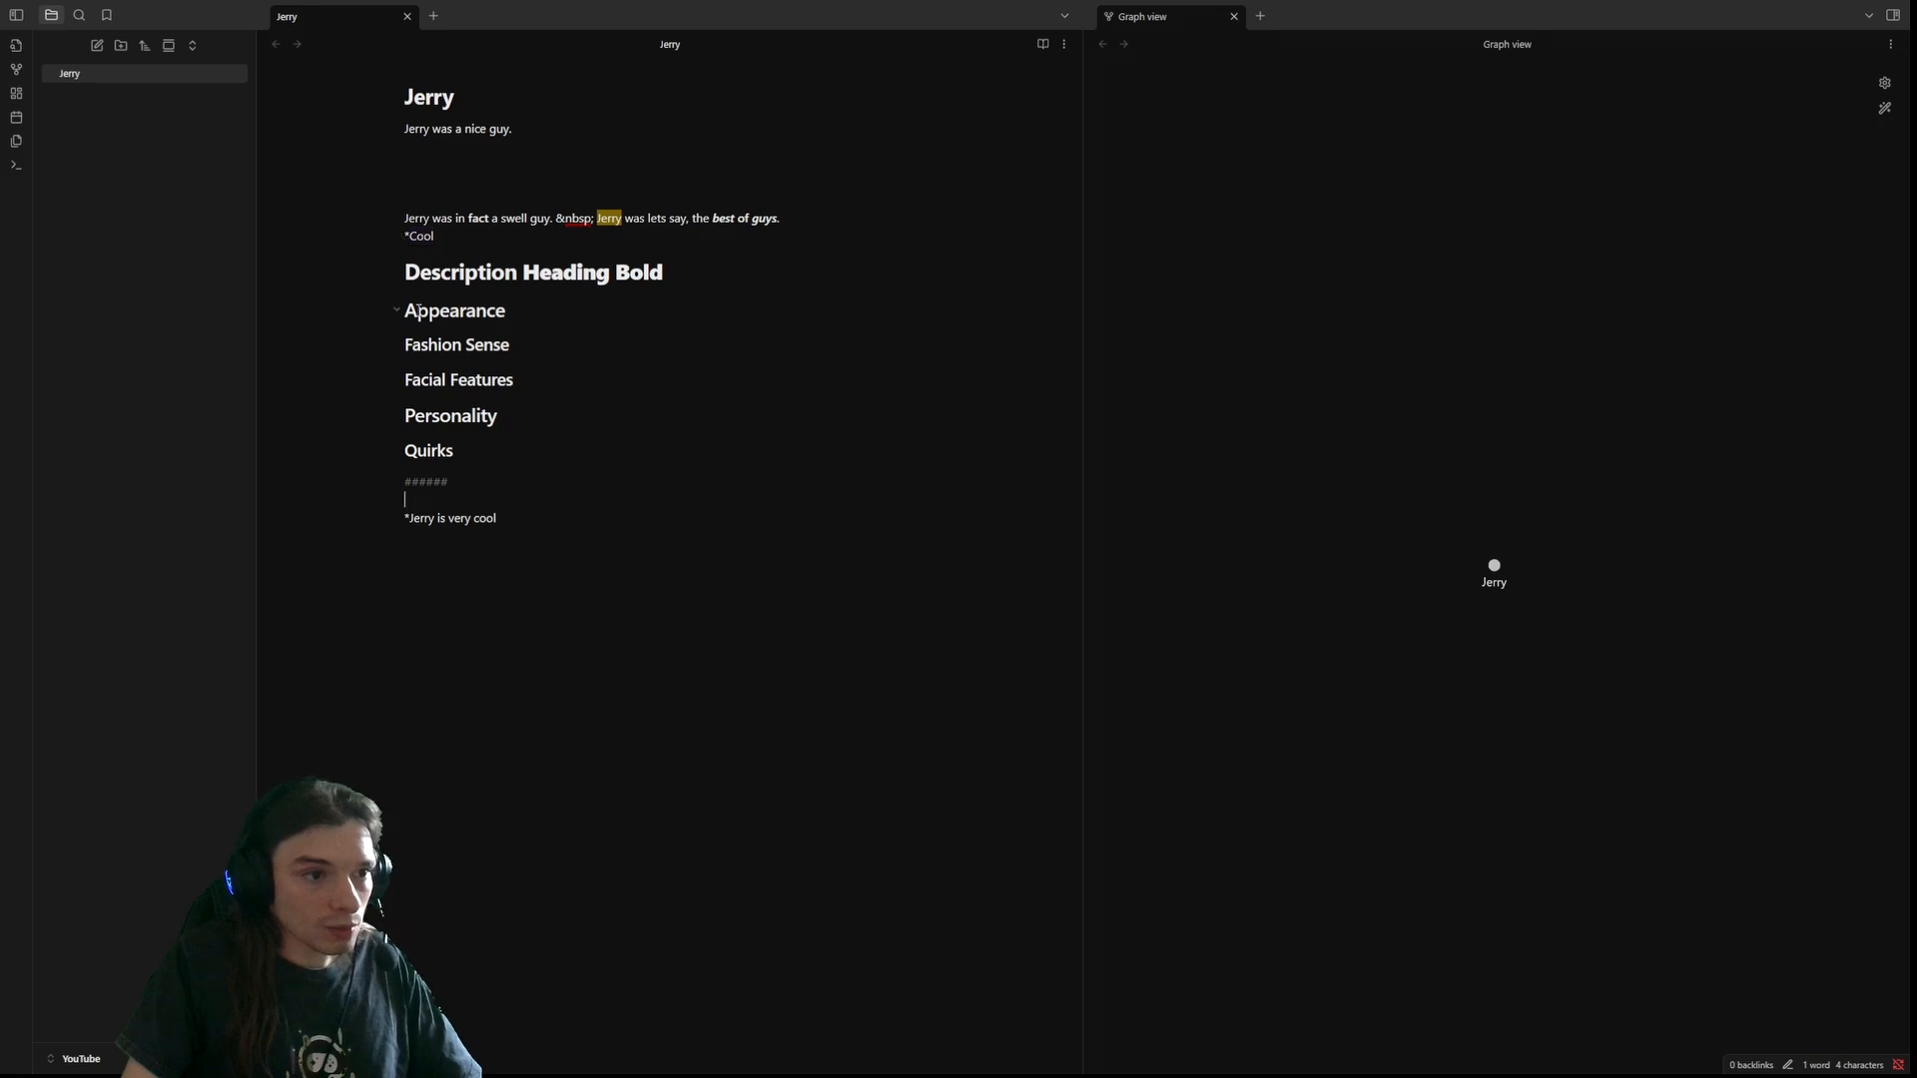
drag(408, 521, 499, 520)
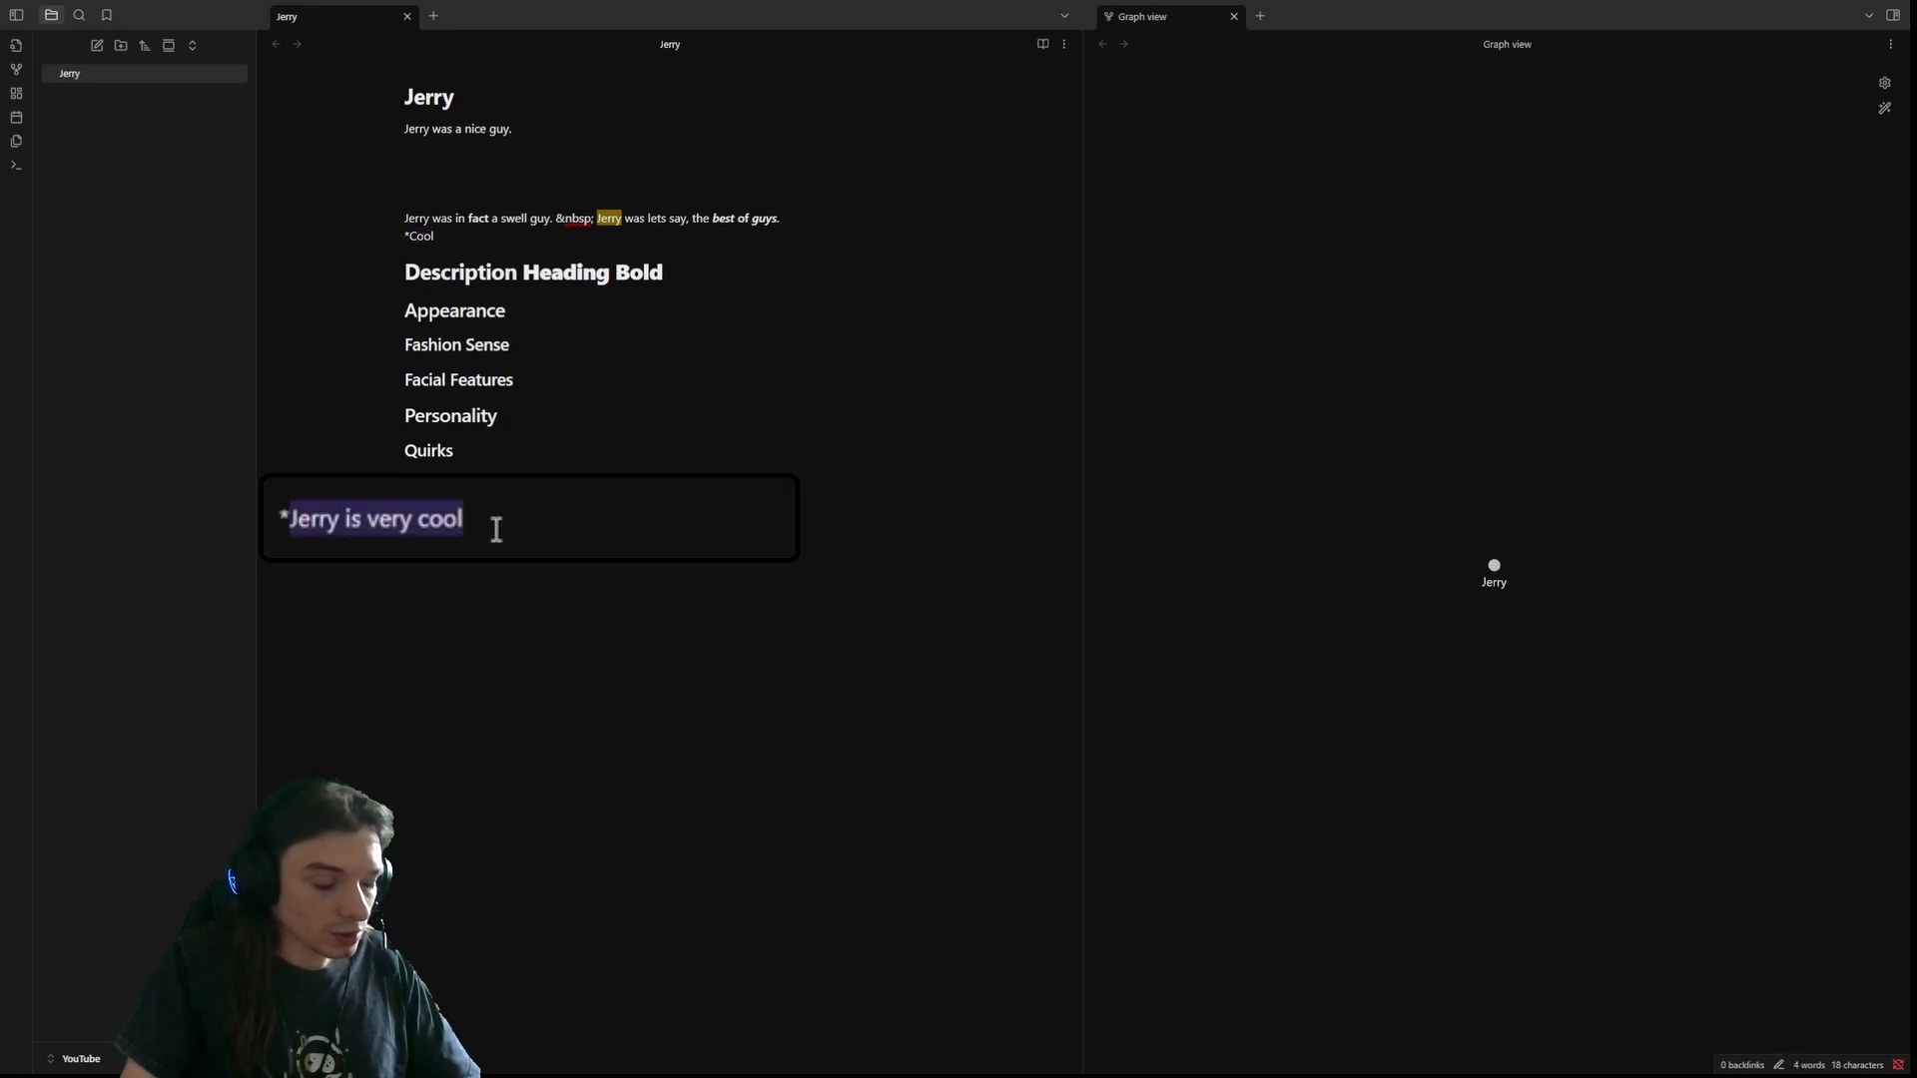
key(Left)
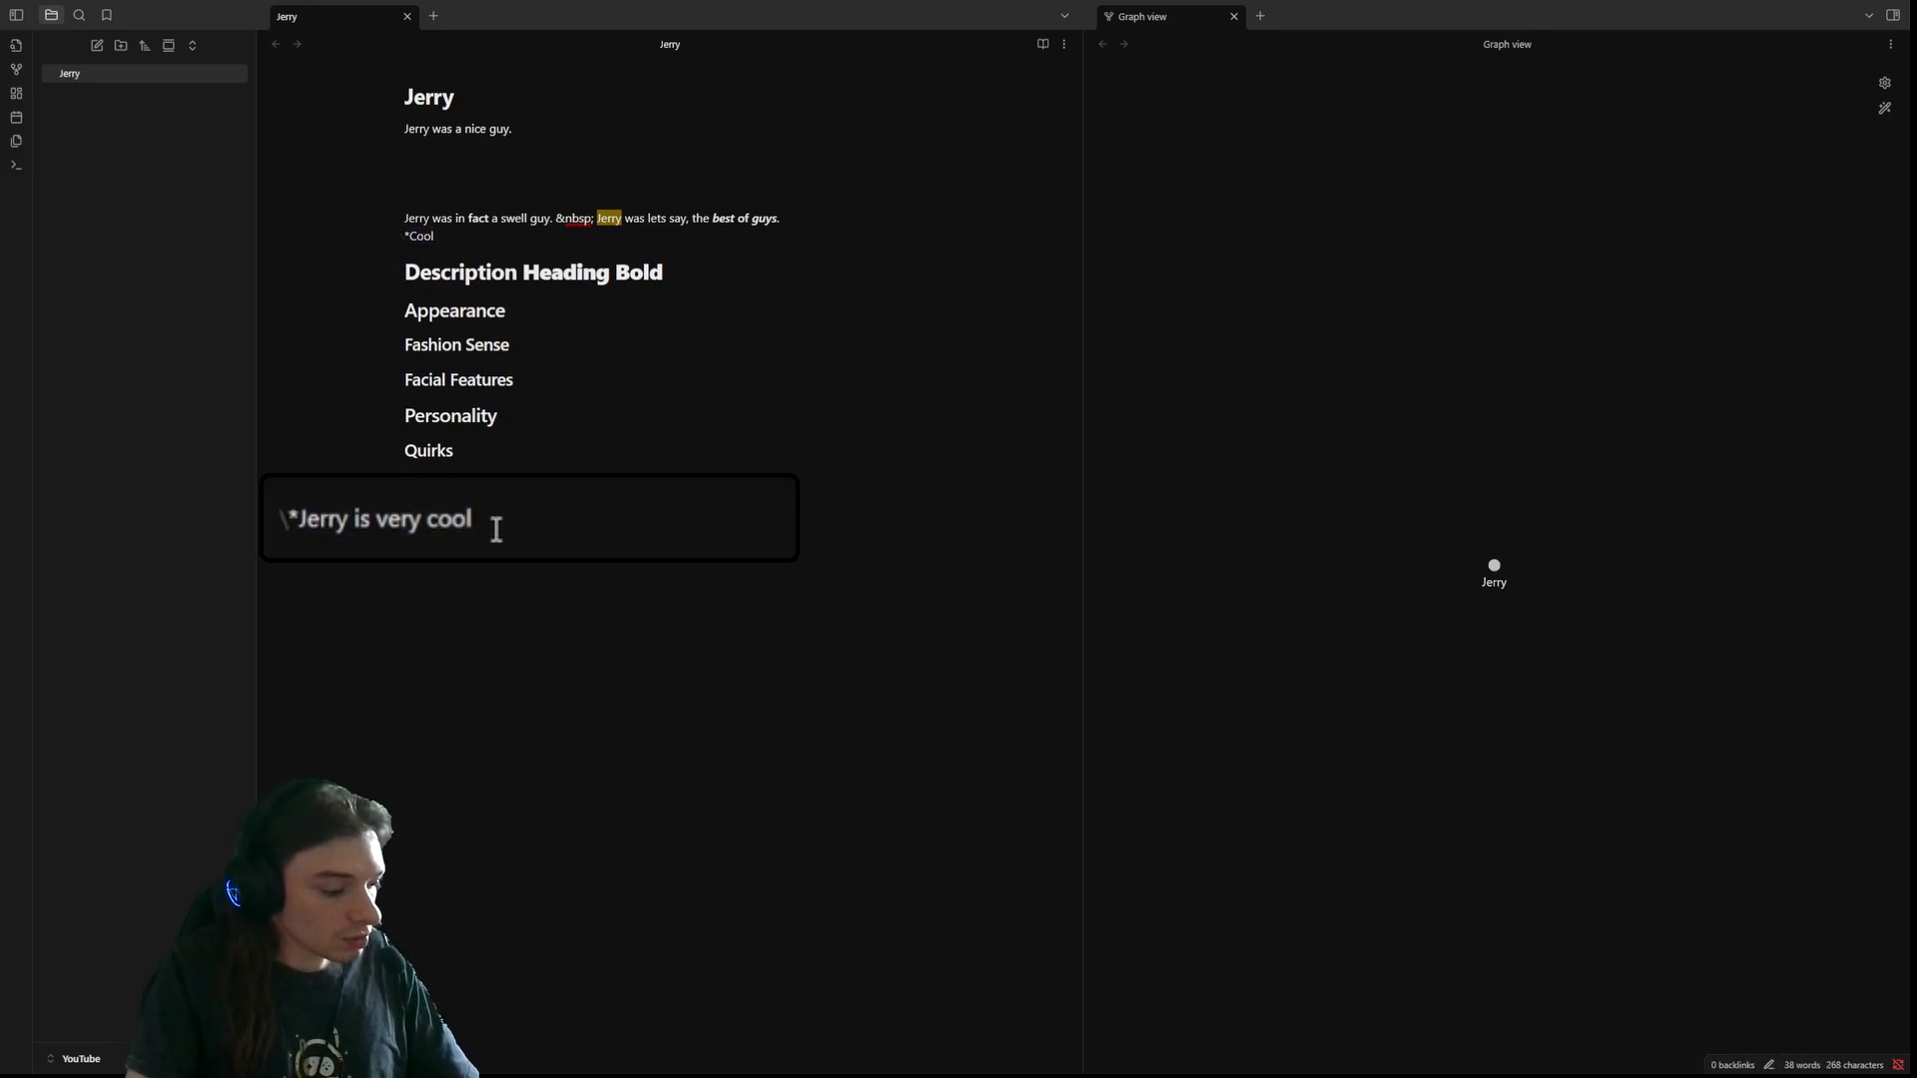
text(~~)
key(End)
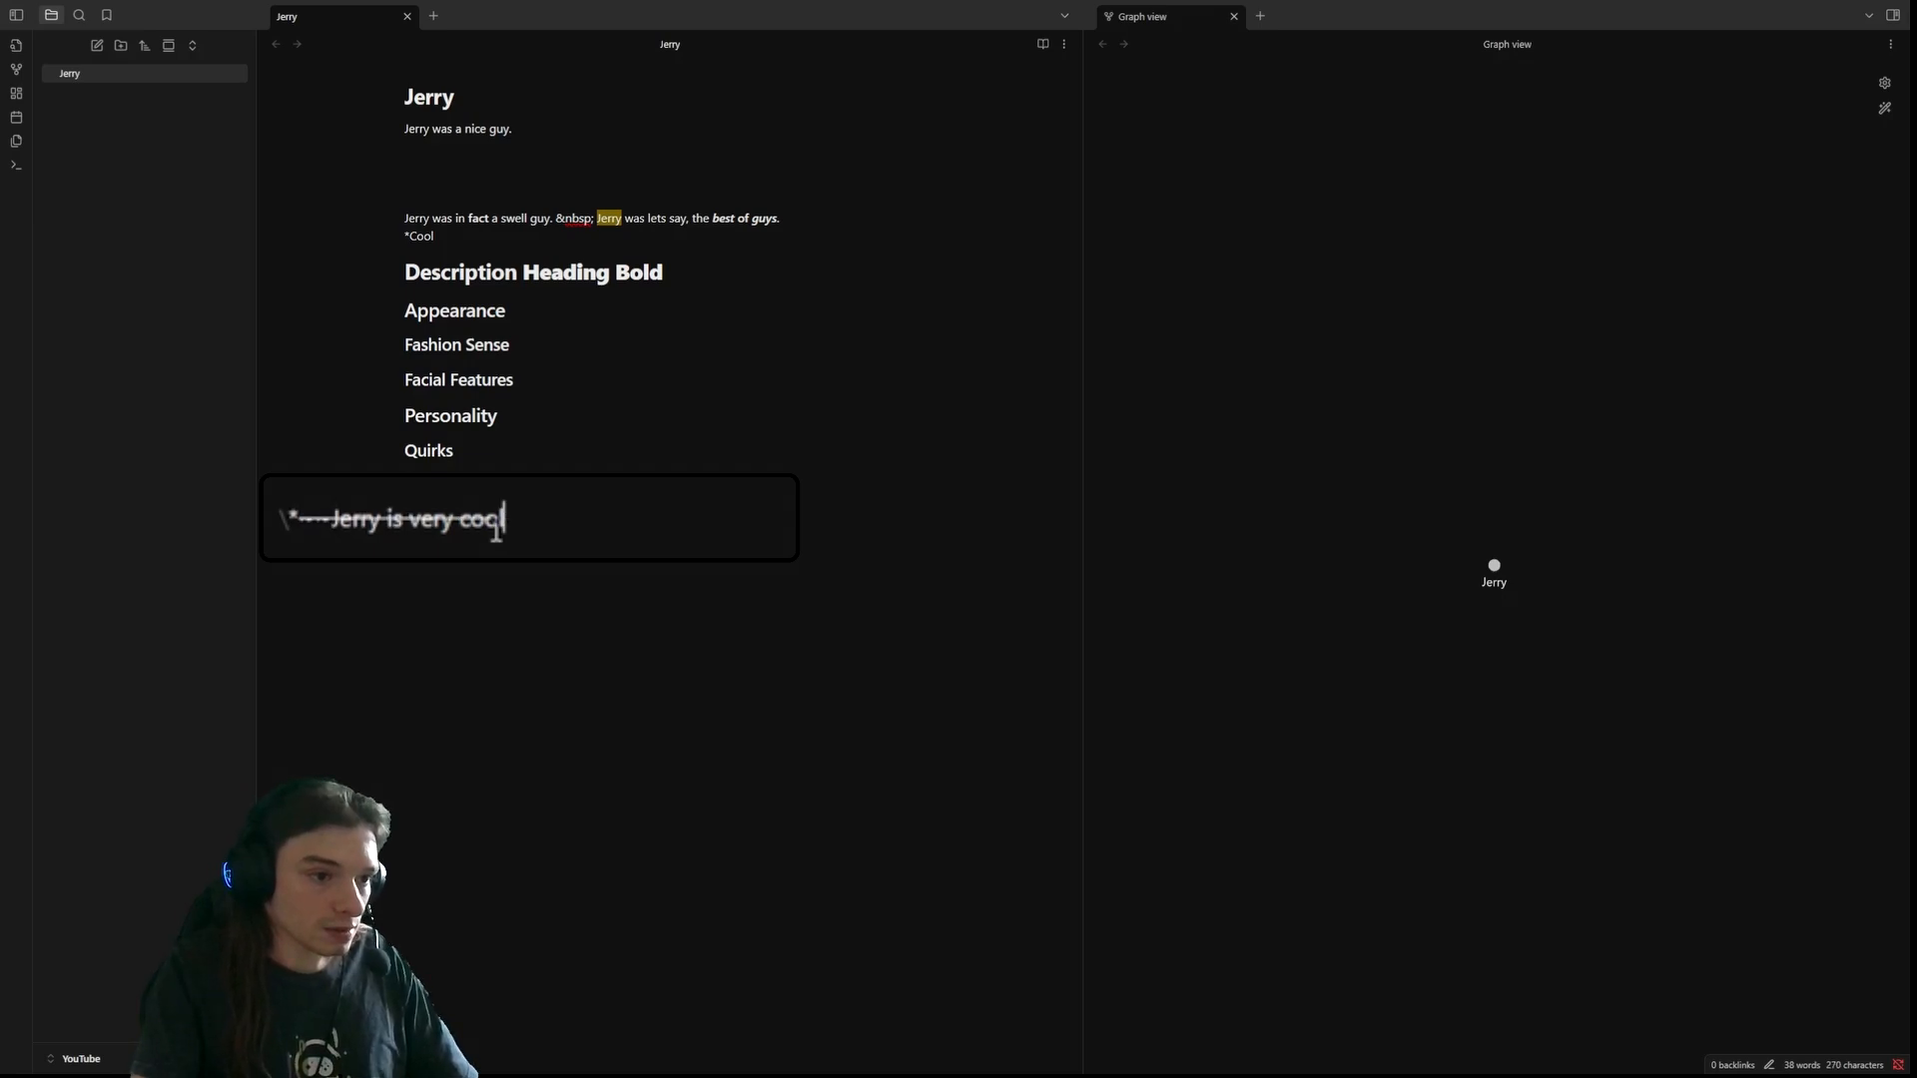
text(~~)
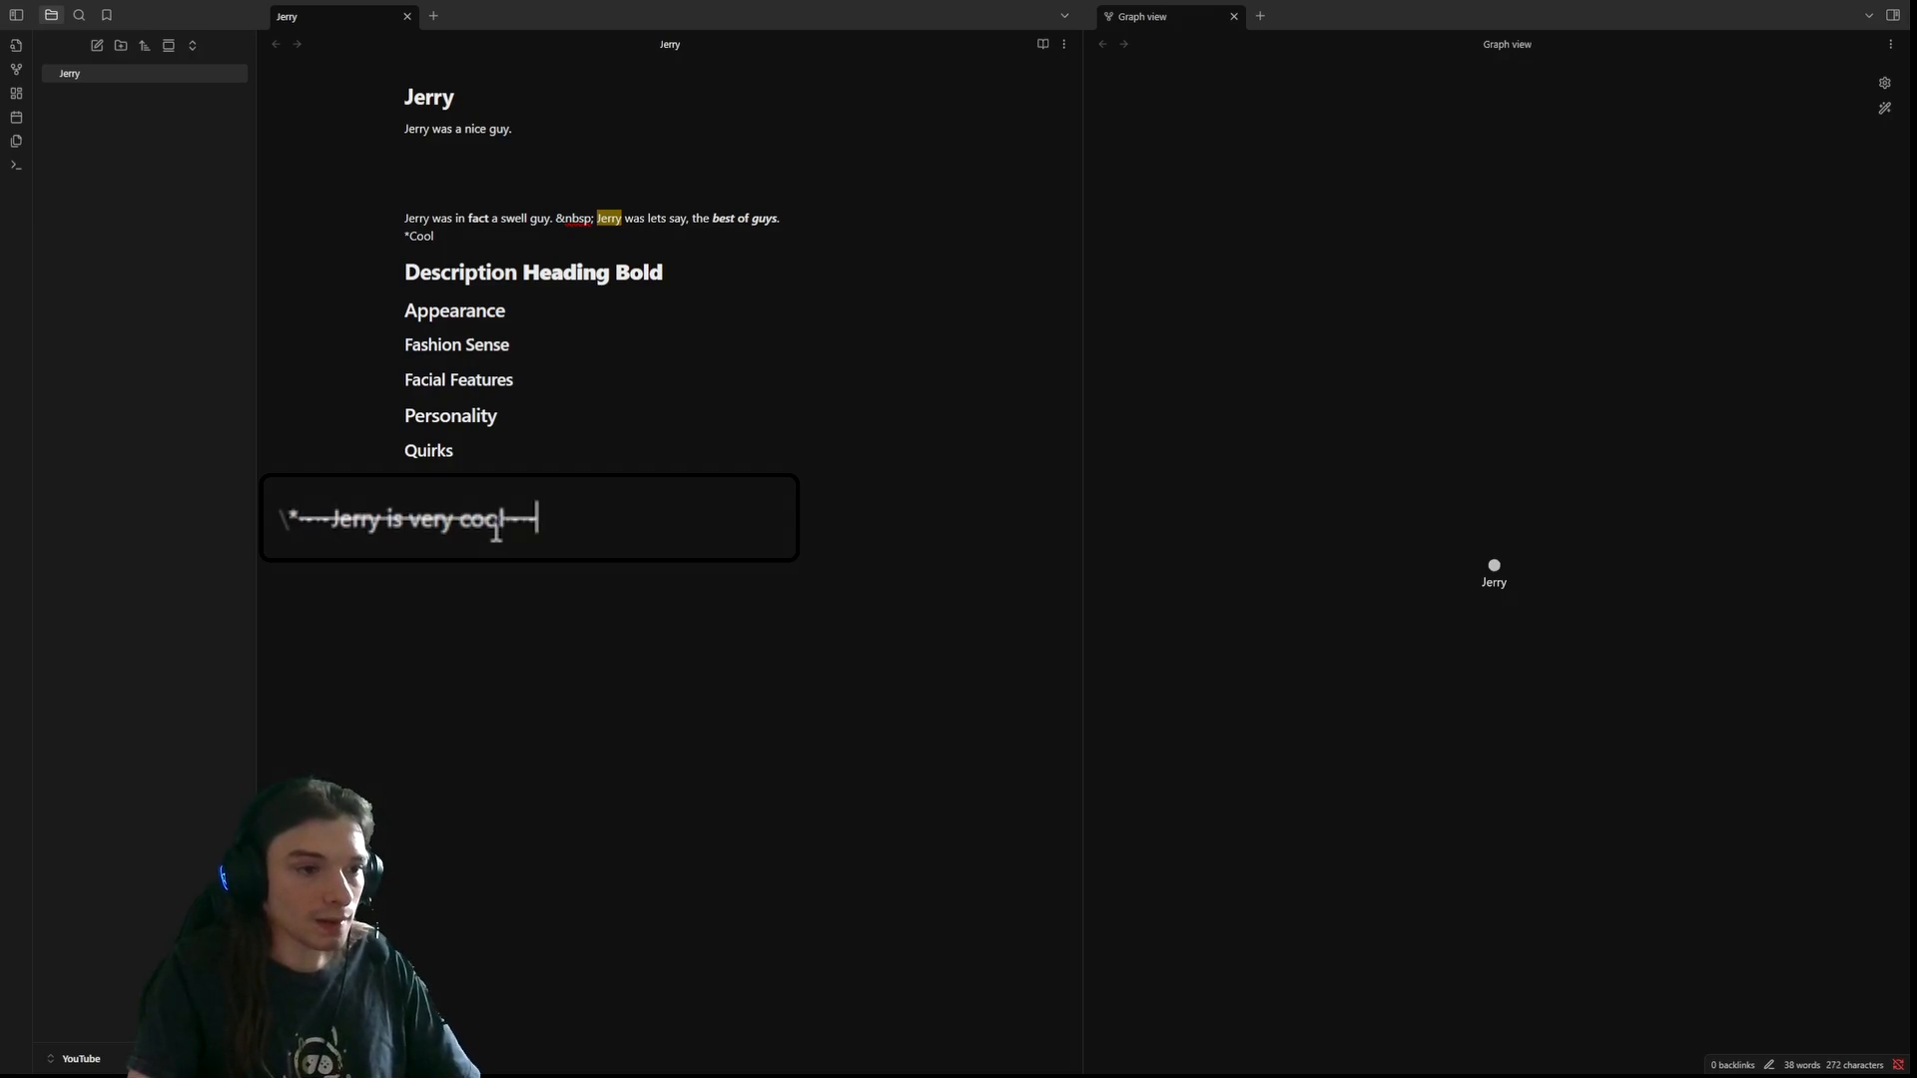
- Add the character's first name and "is kind of cool" after the struck-through sentence
text( Jerry is)
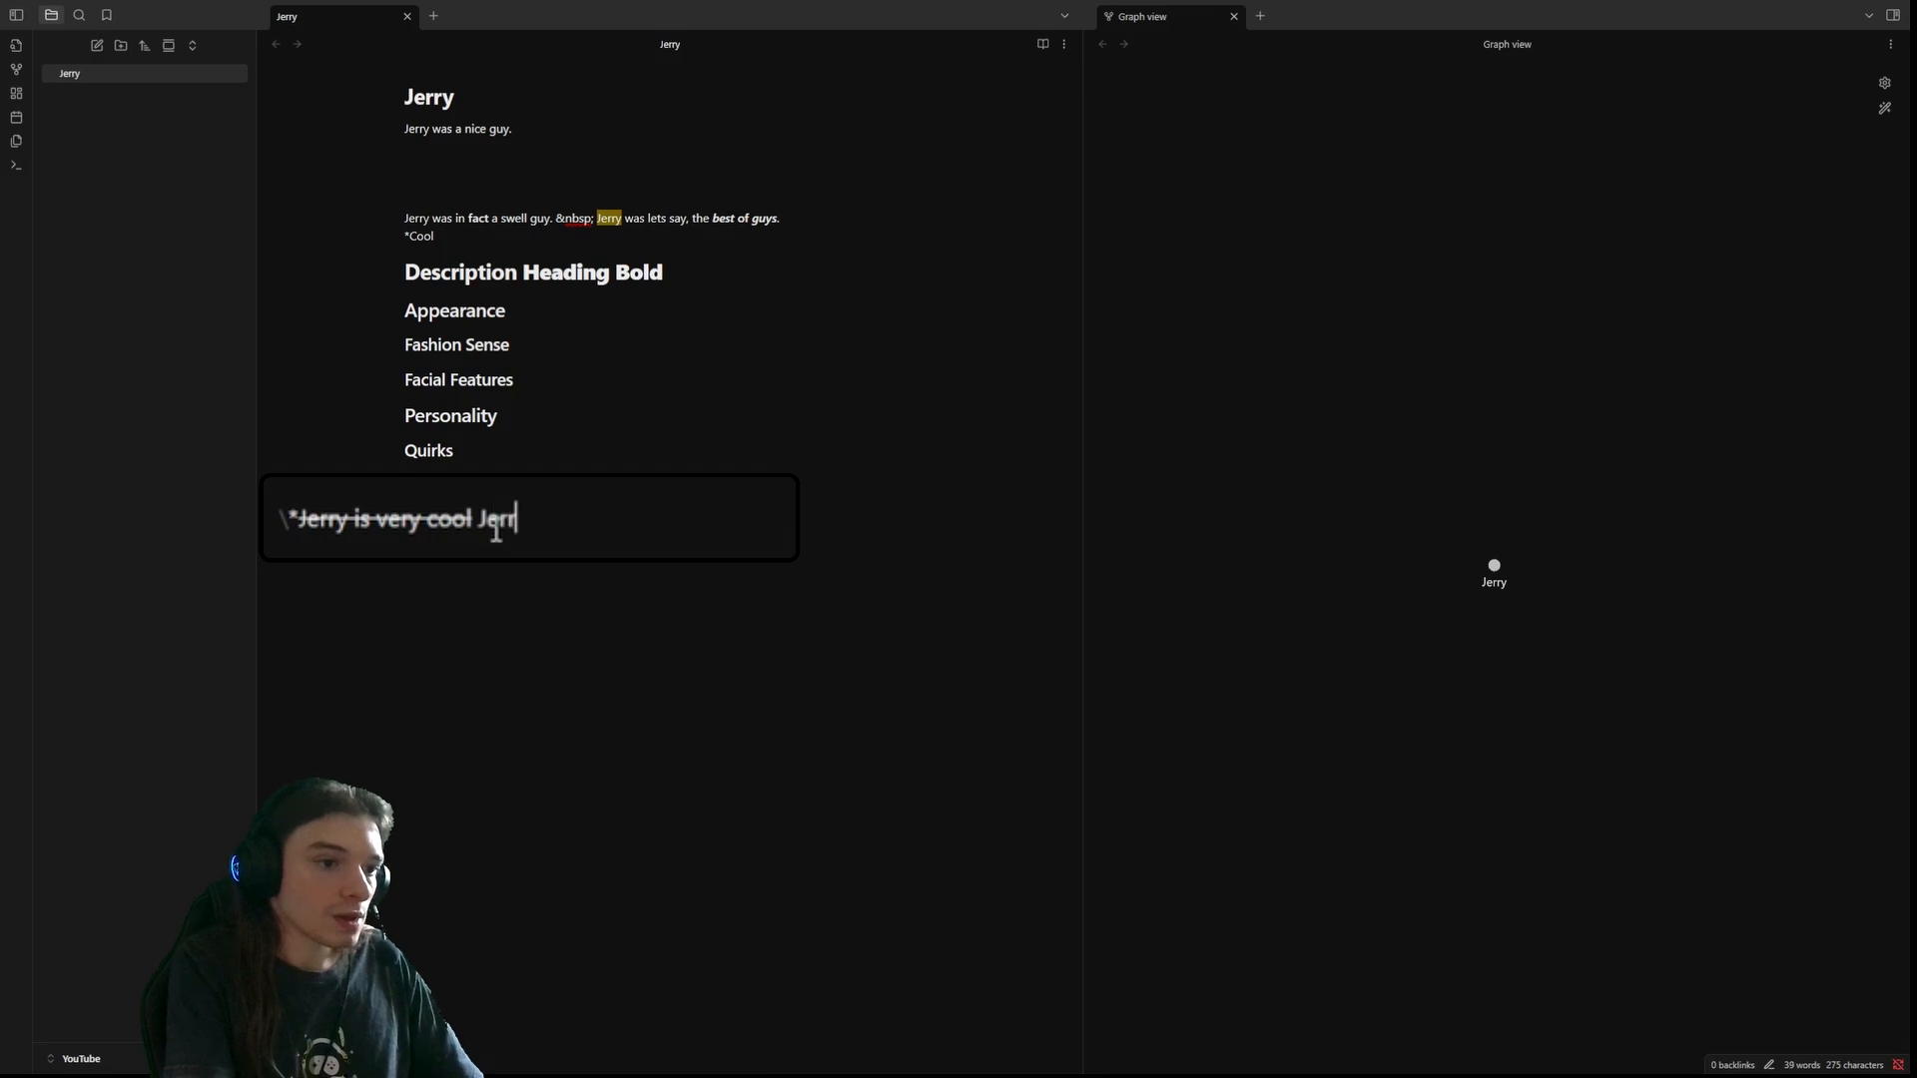
text( kind of cool)
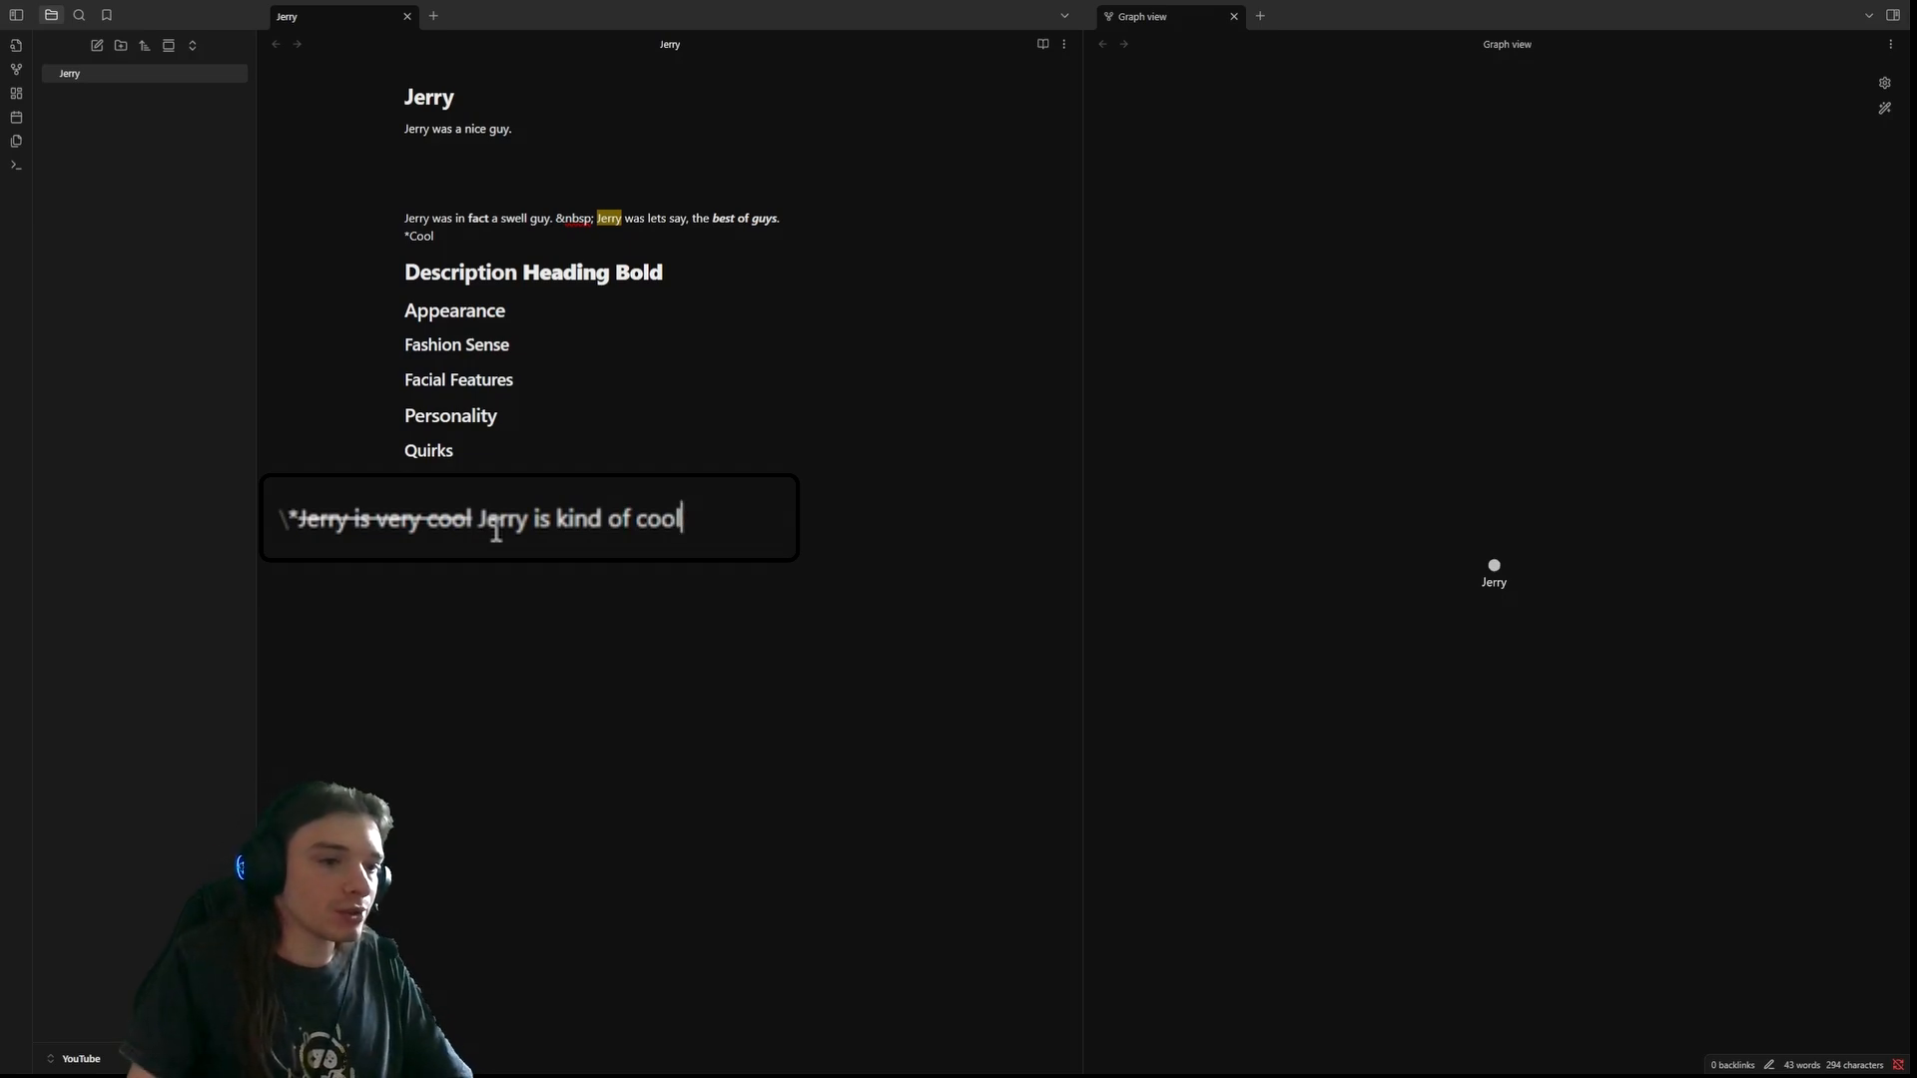
click(682, 411)
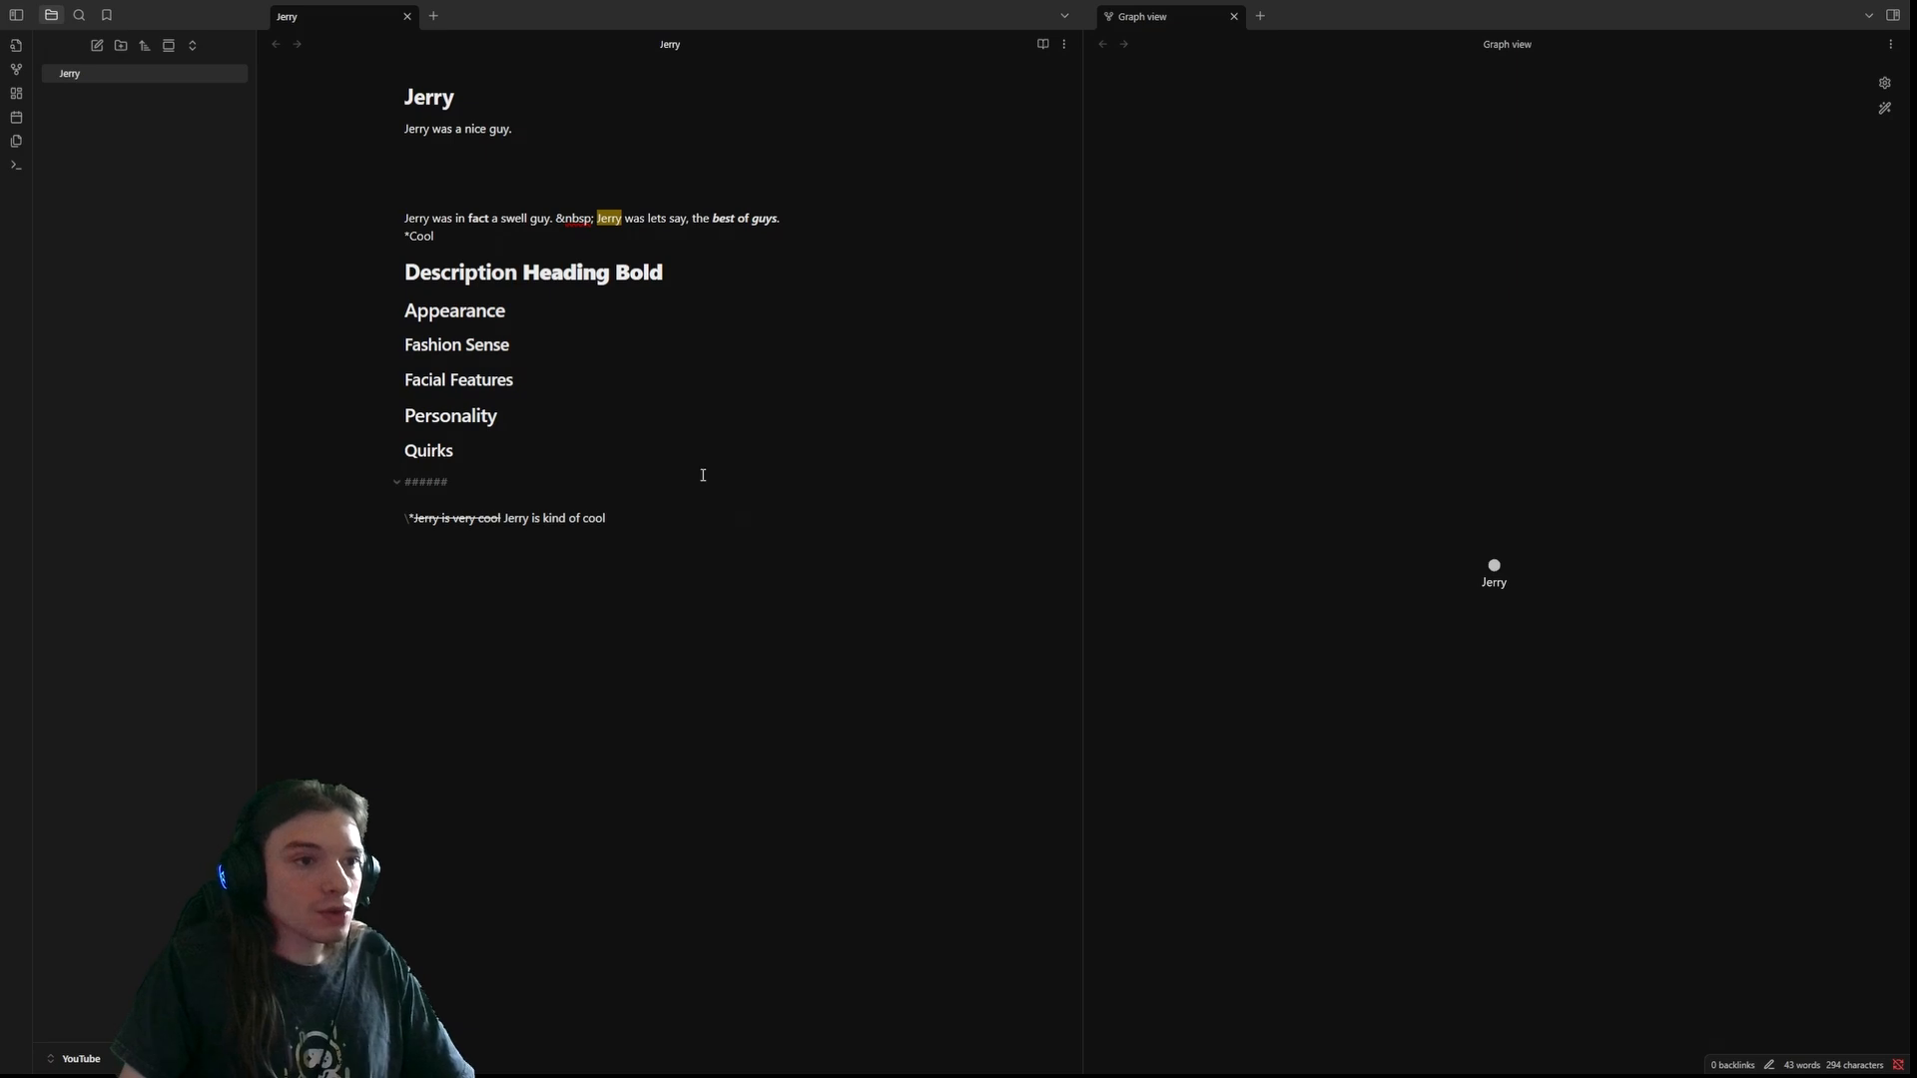
click(688, 264)
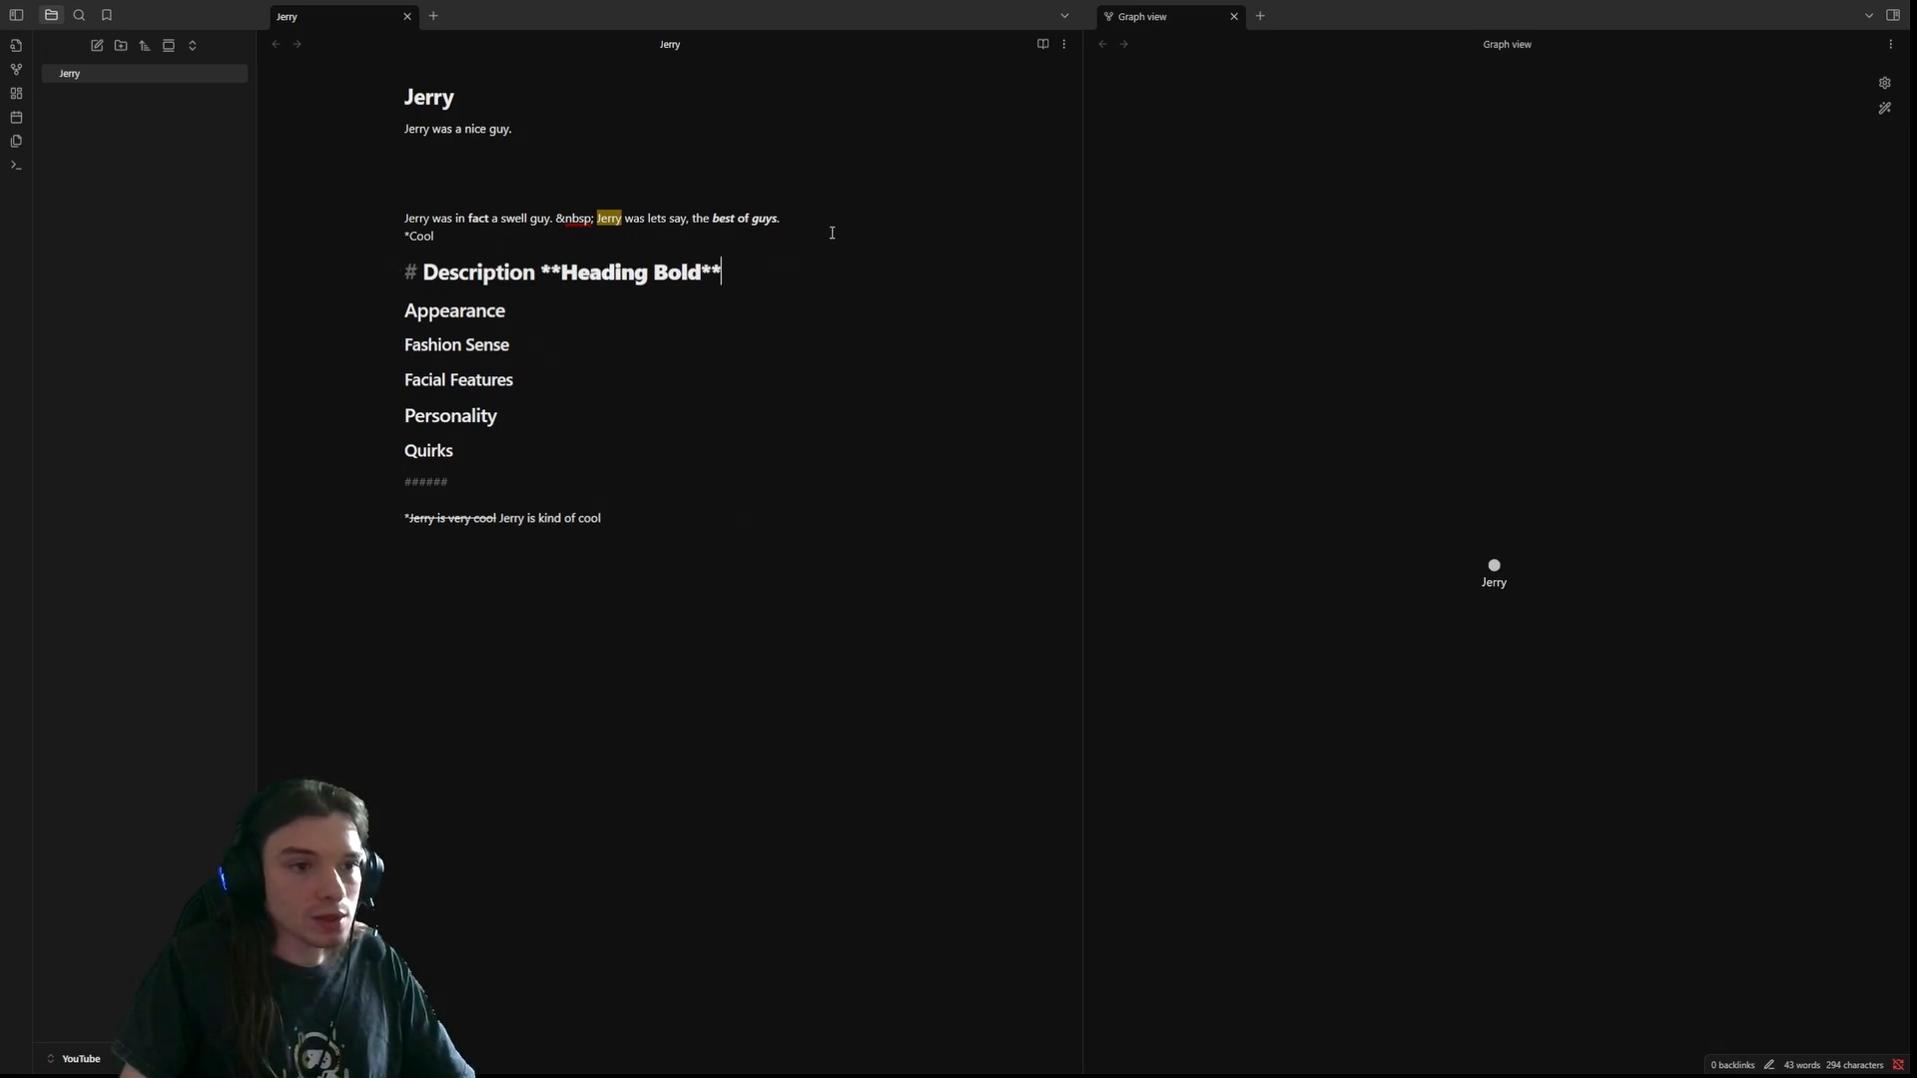
click(815, 213)
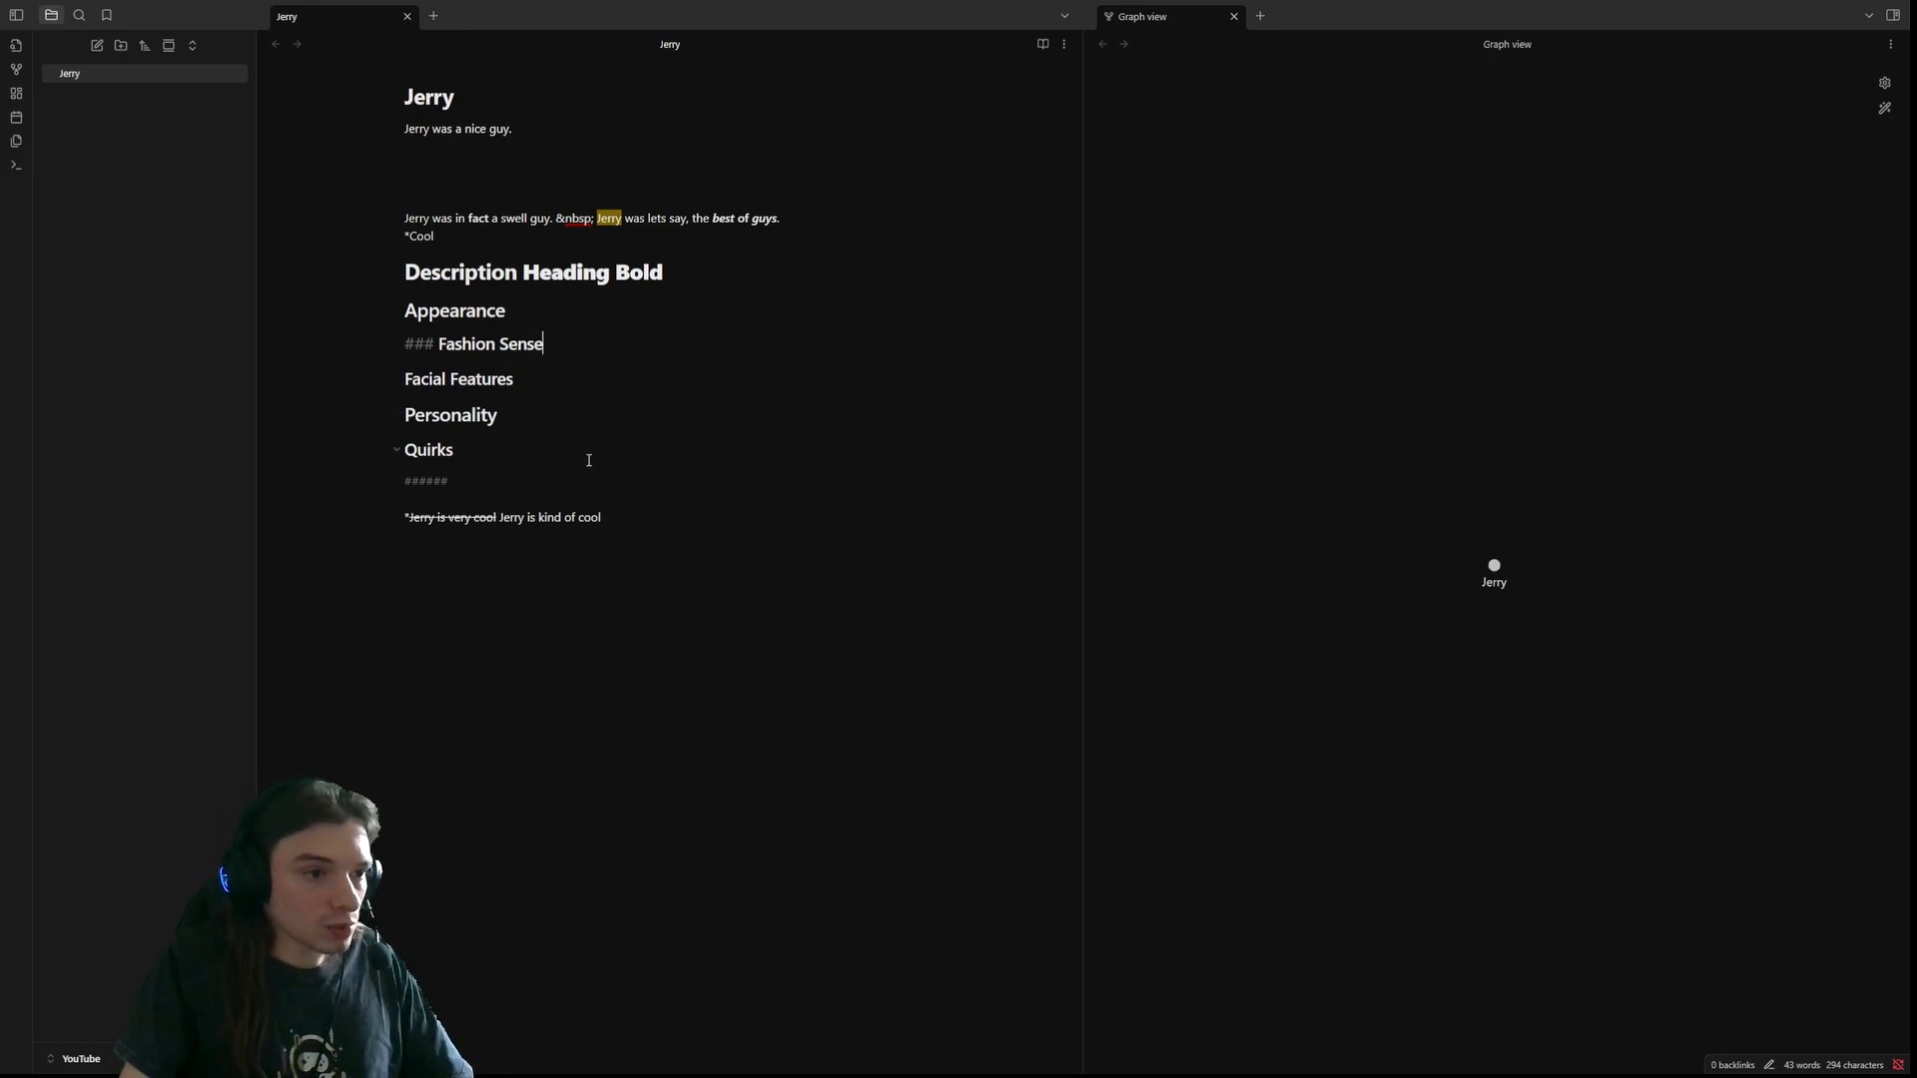
- Add a new line directly beneath the Quirks heading
click(456, 450)
key(Return)
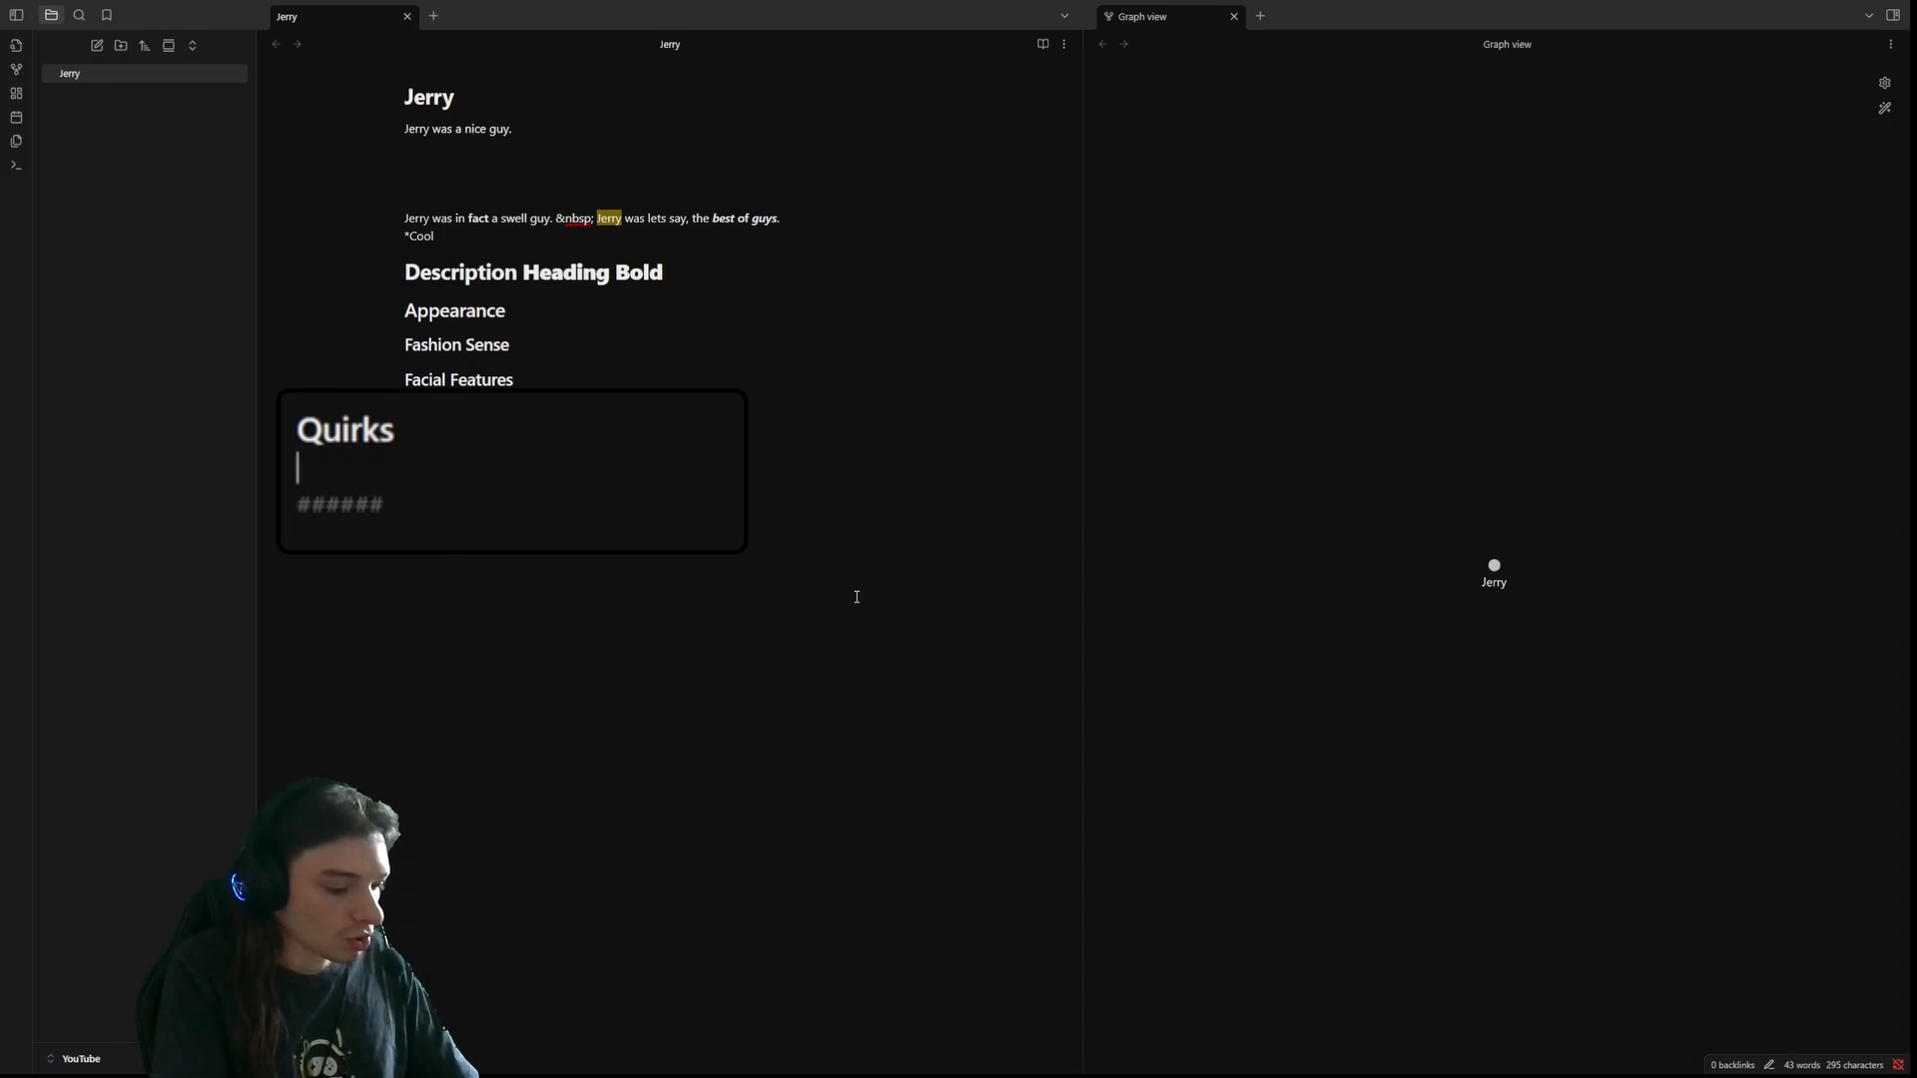
- Try starting an asterisk bullet list and a "1." numbered list on the line beneath the Quirks heading
text(*)
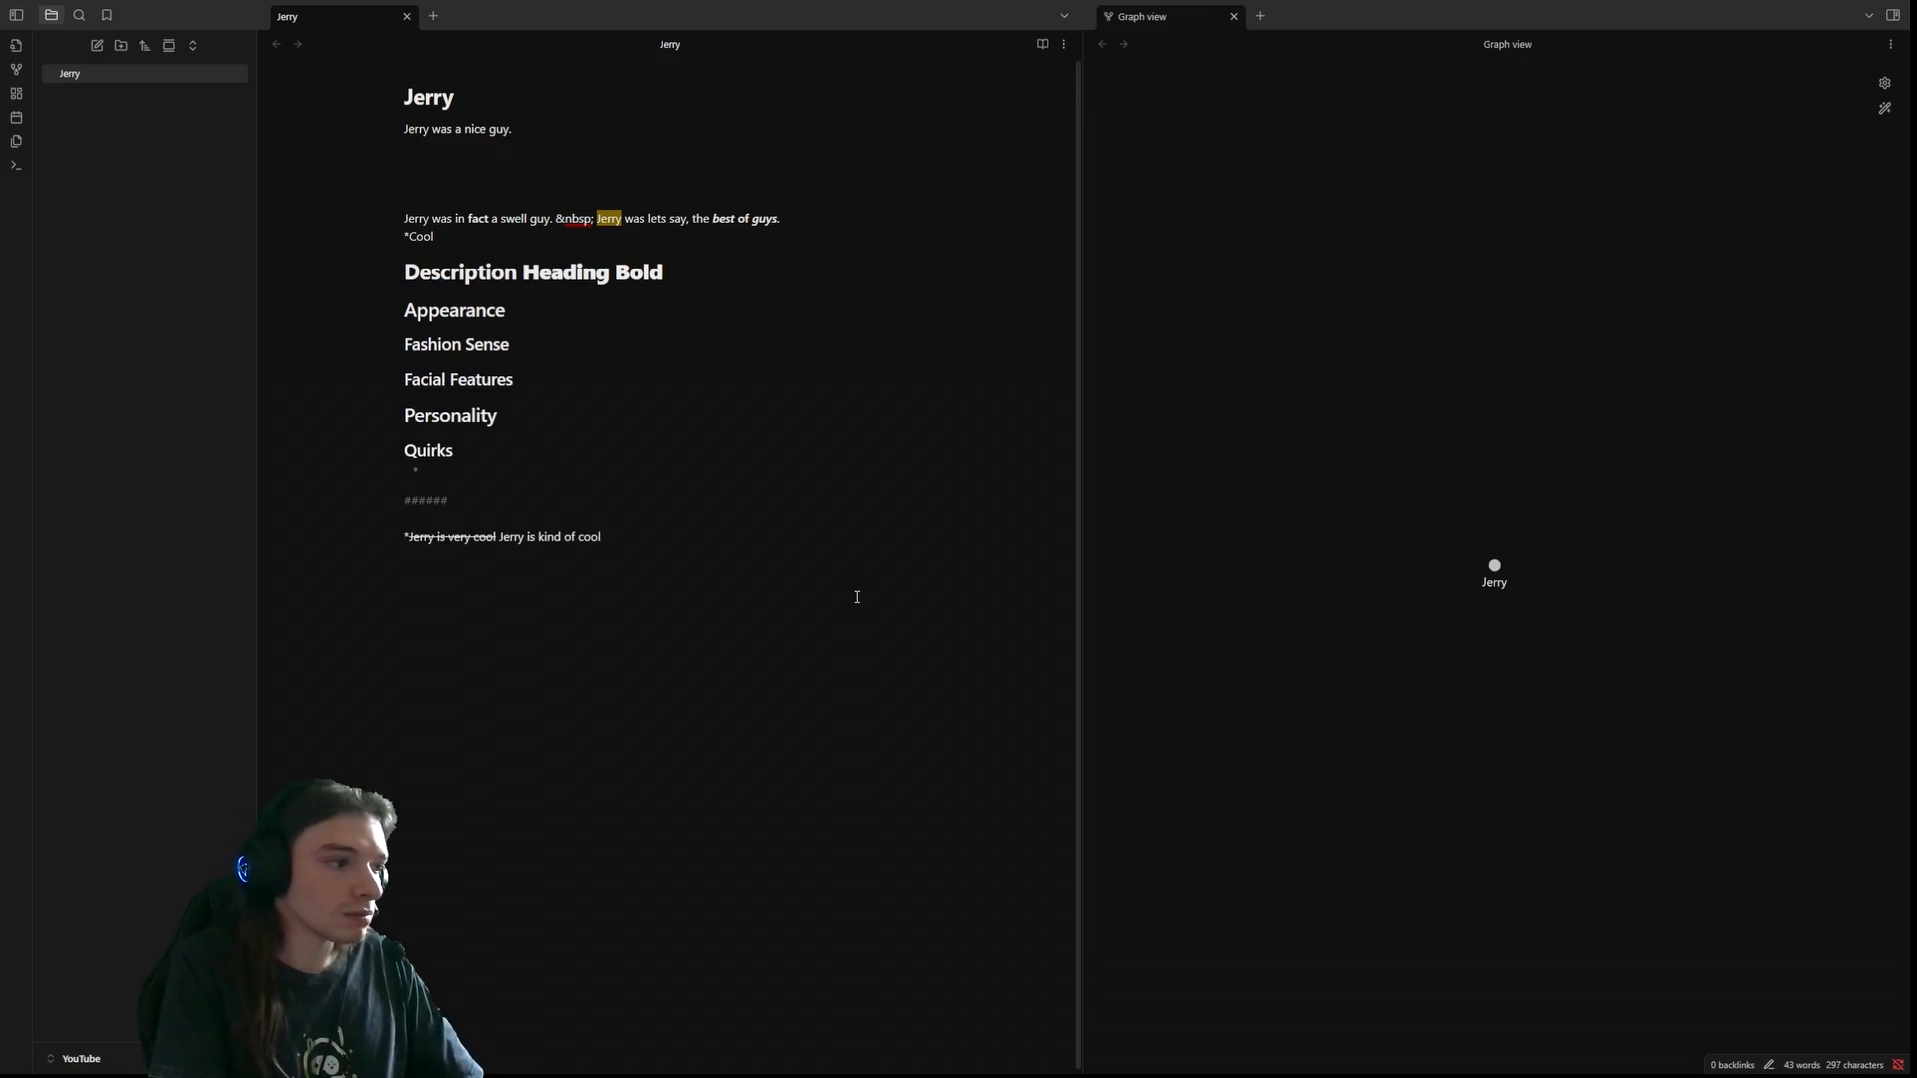
key(BackSpace)
key(BackSpace)
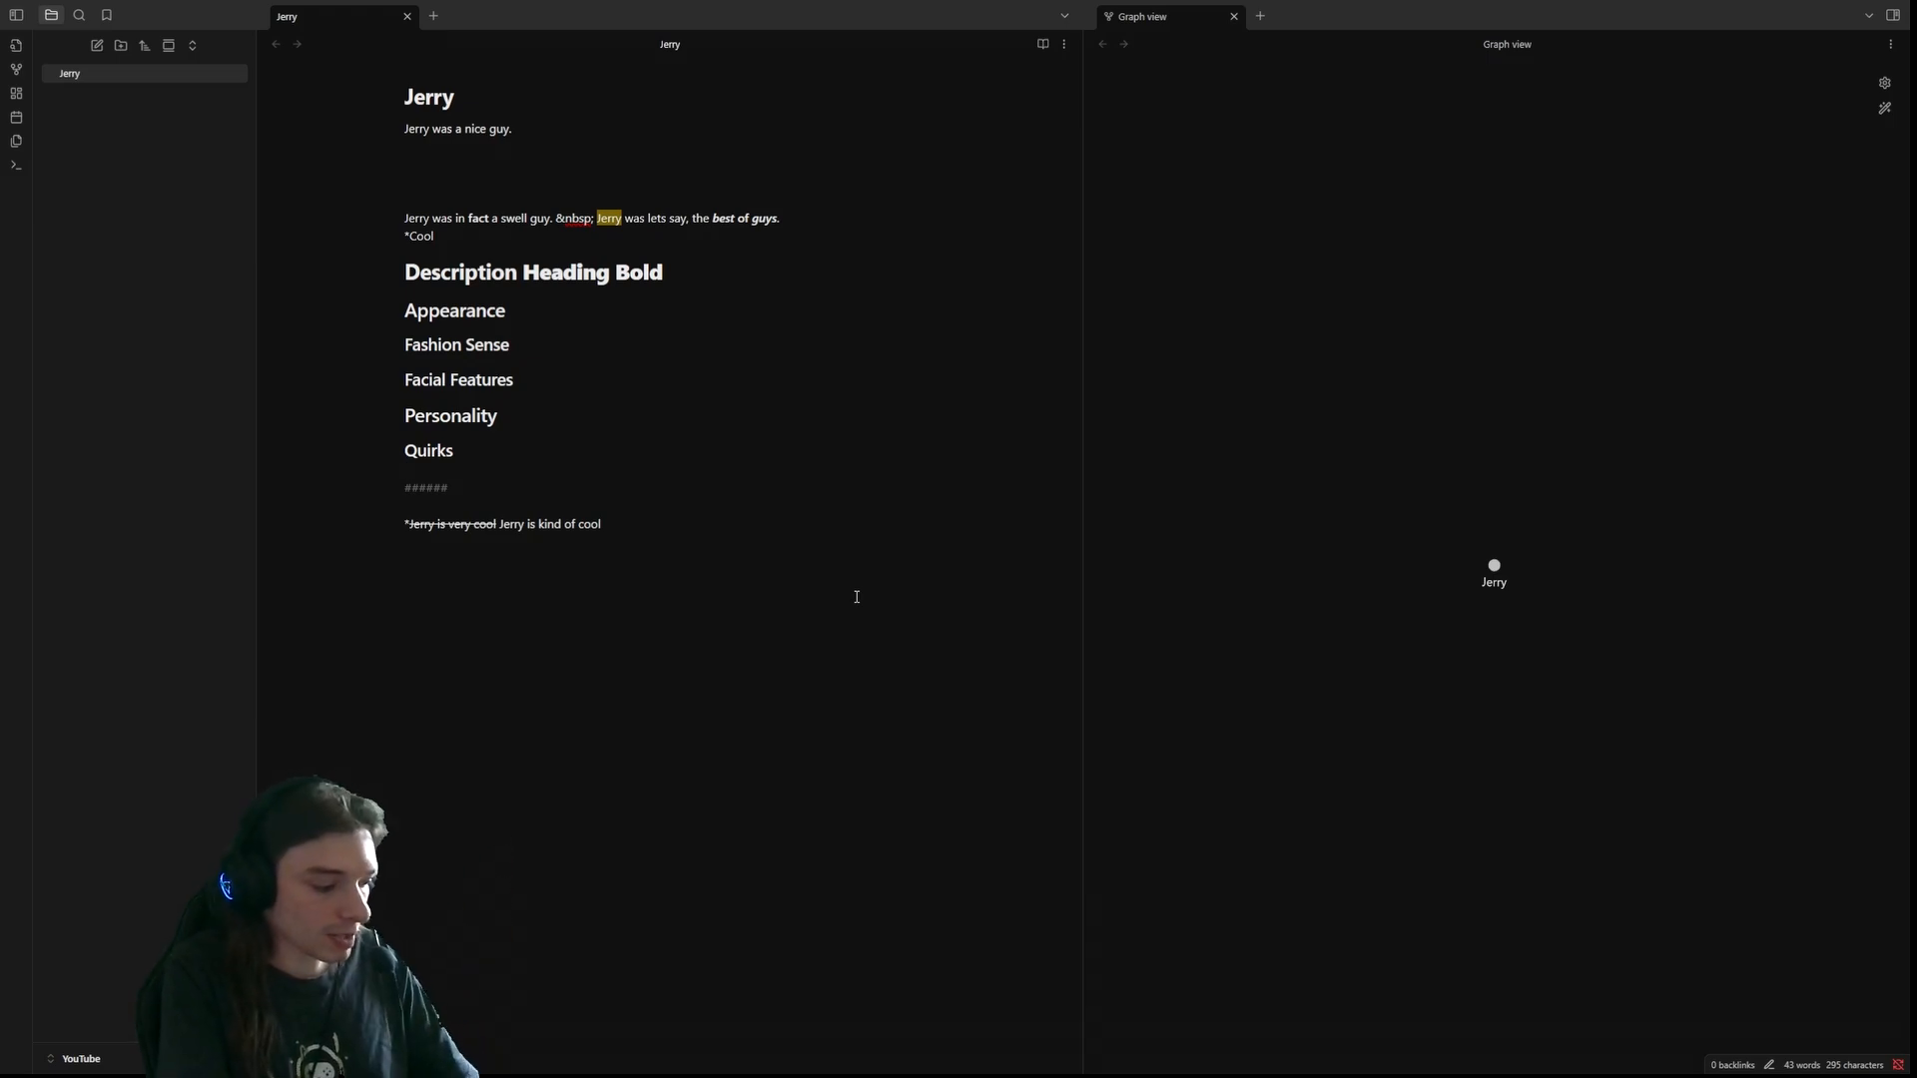
text(1)
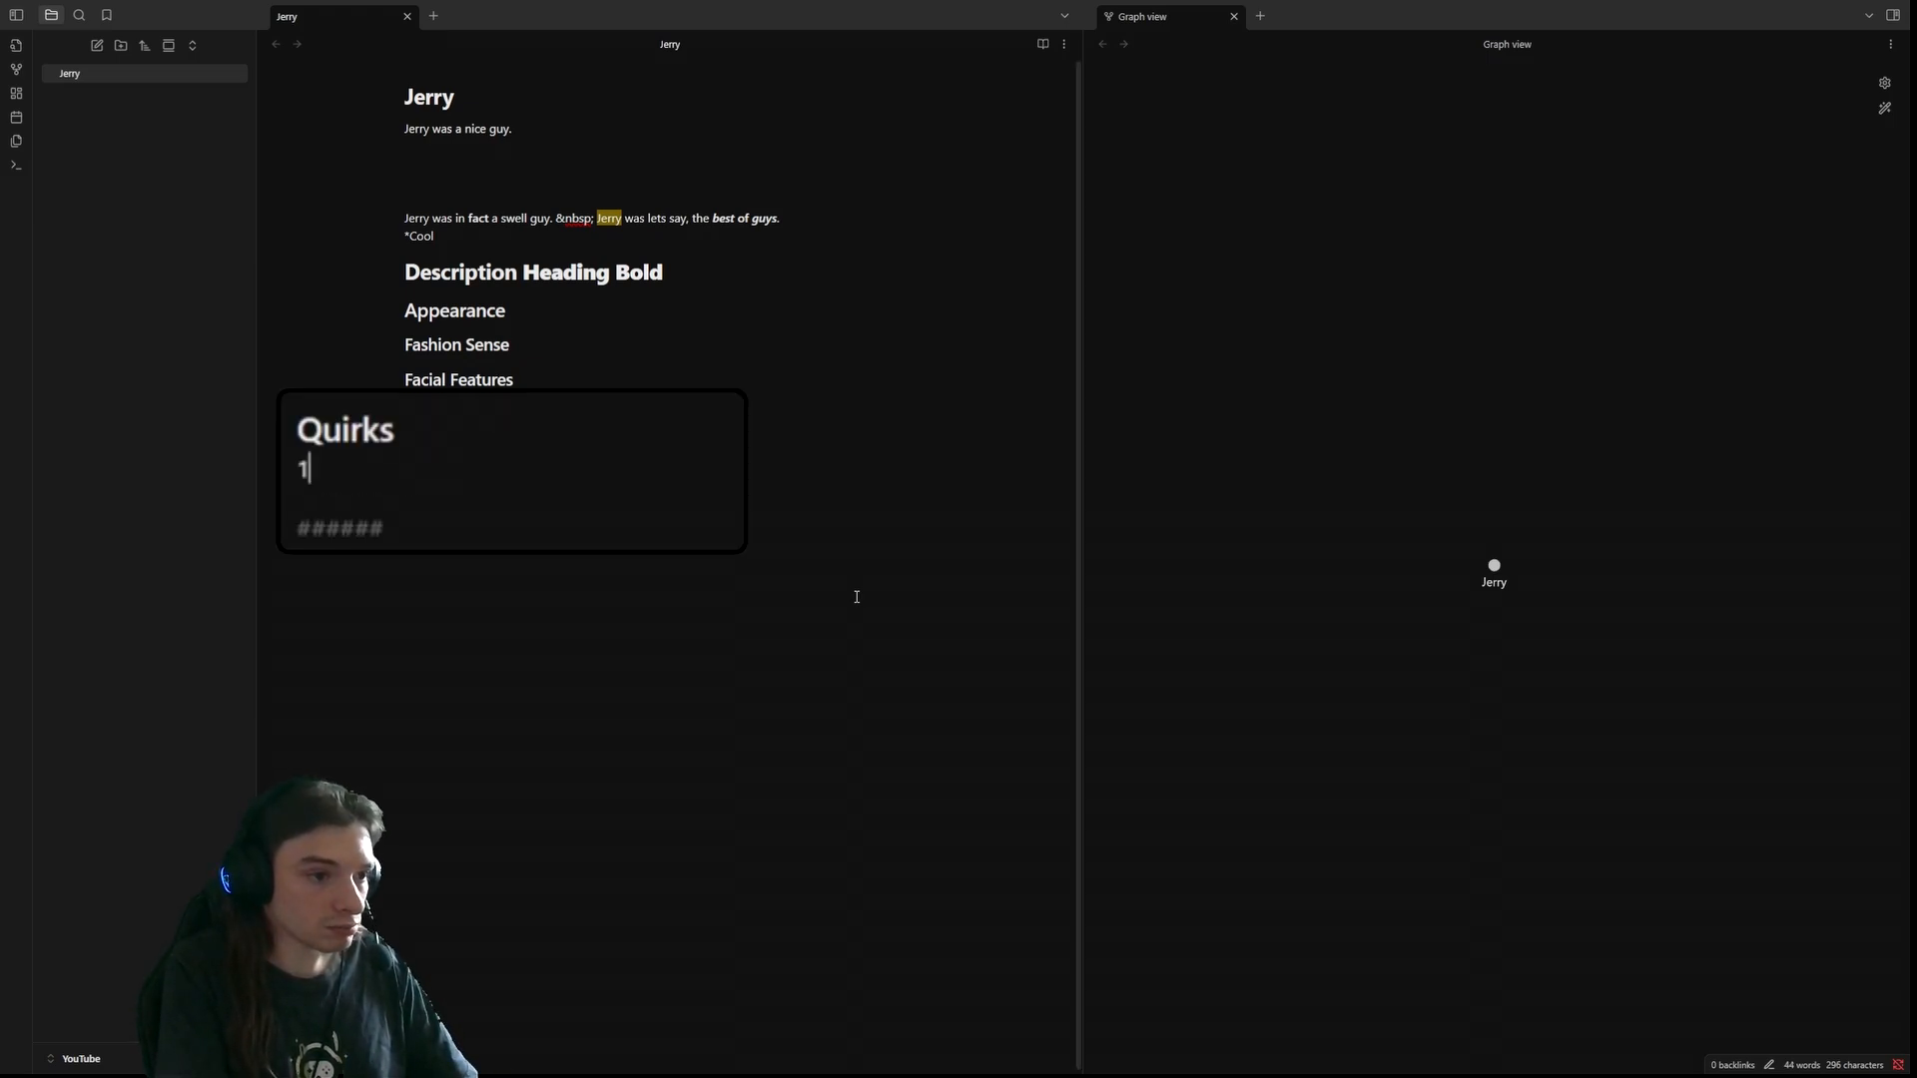
text(.)
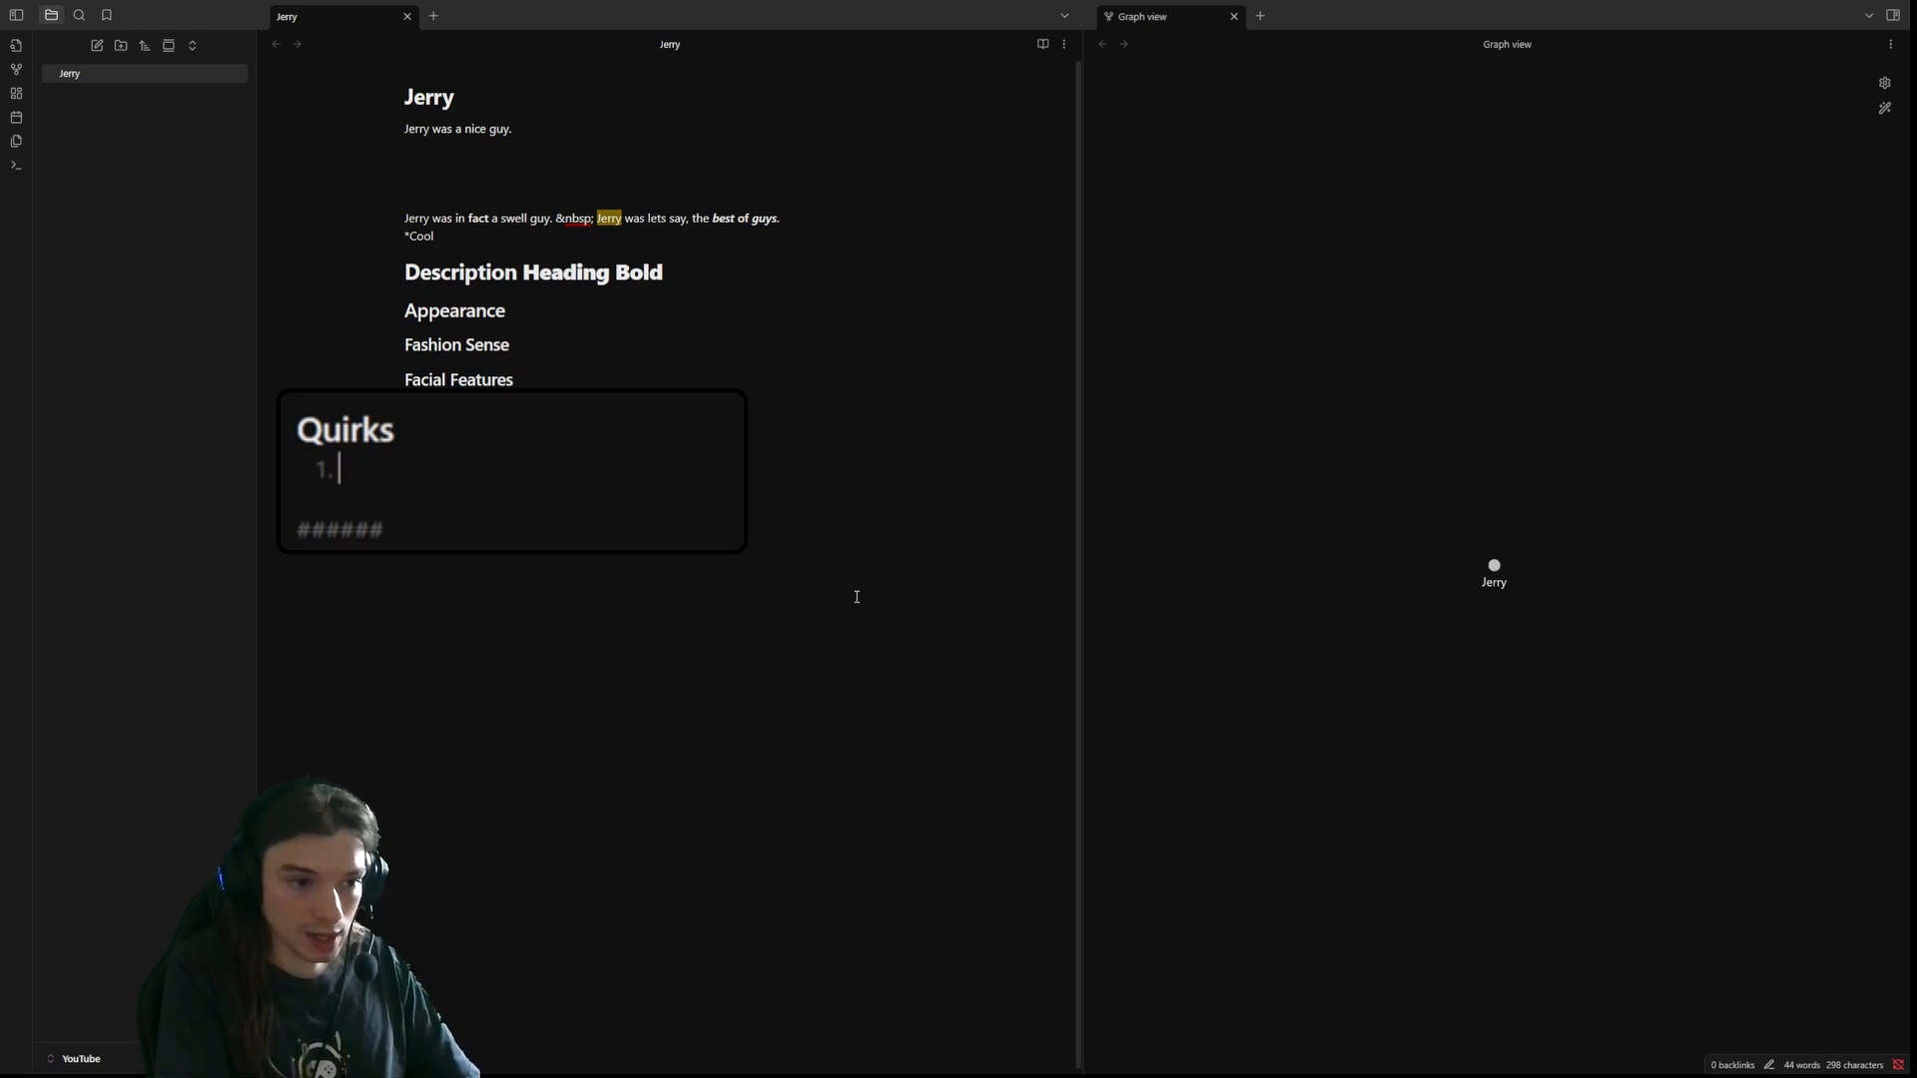
key(BackSpace)
key(BackSpace)
key(Return)
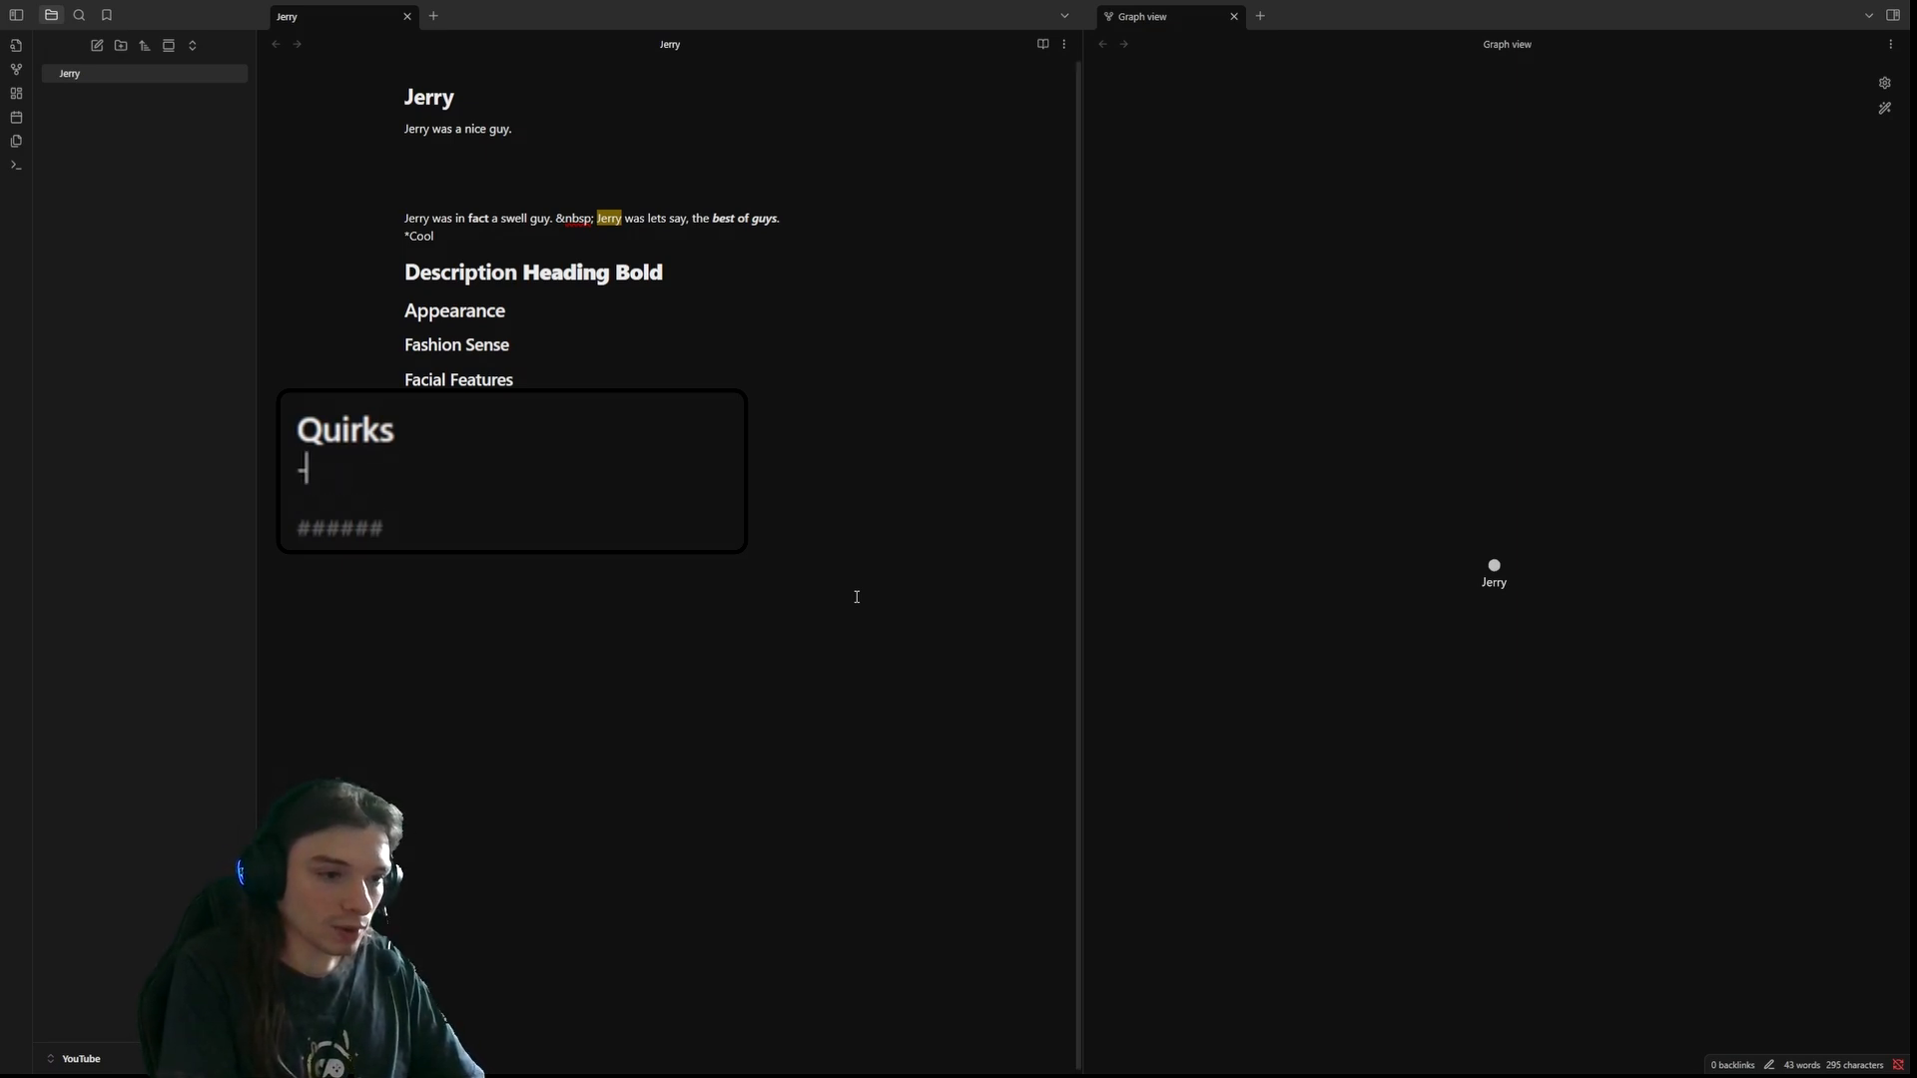
- Start a hyphen bullet list under Quirks with the item "Chew his fingernails"
text(-)
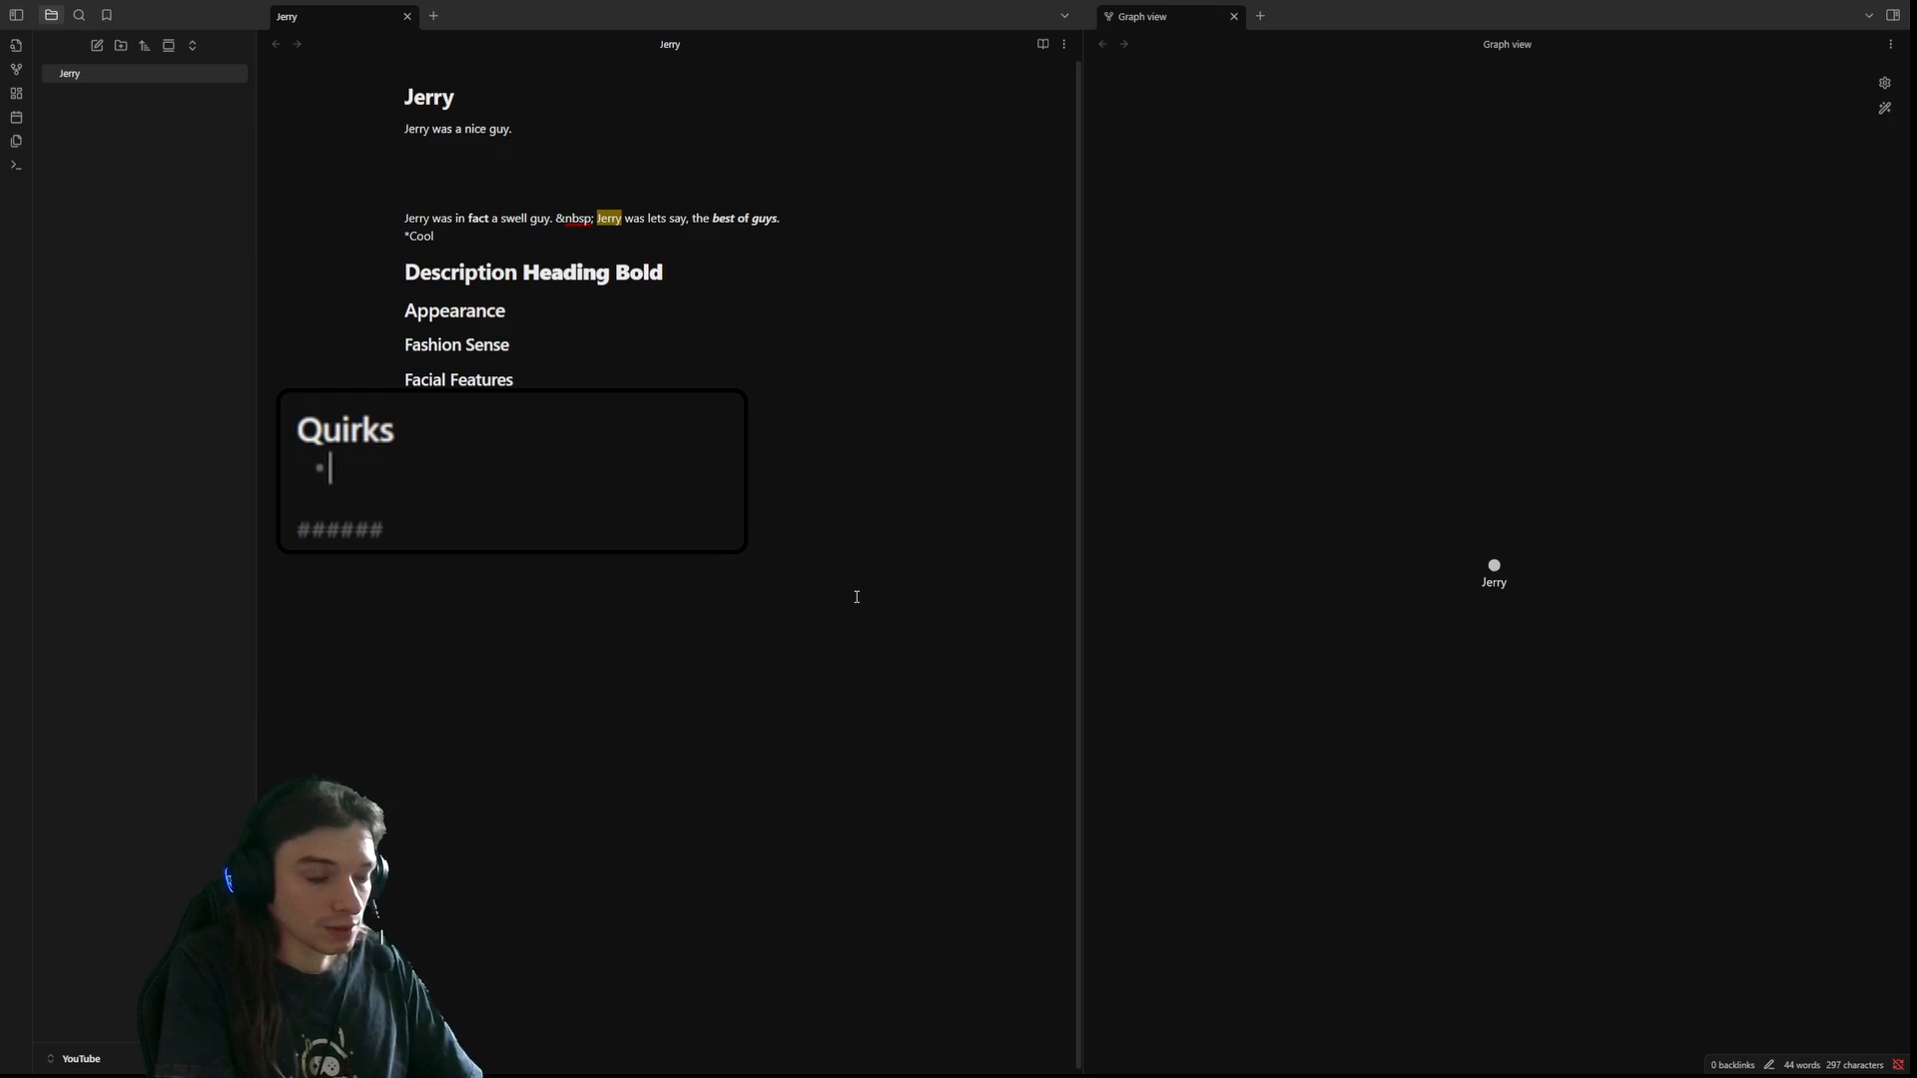
text(Chew hi)
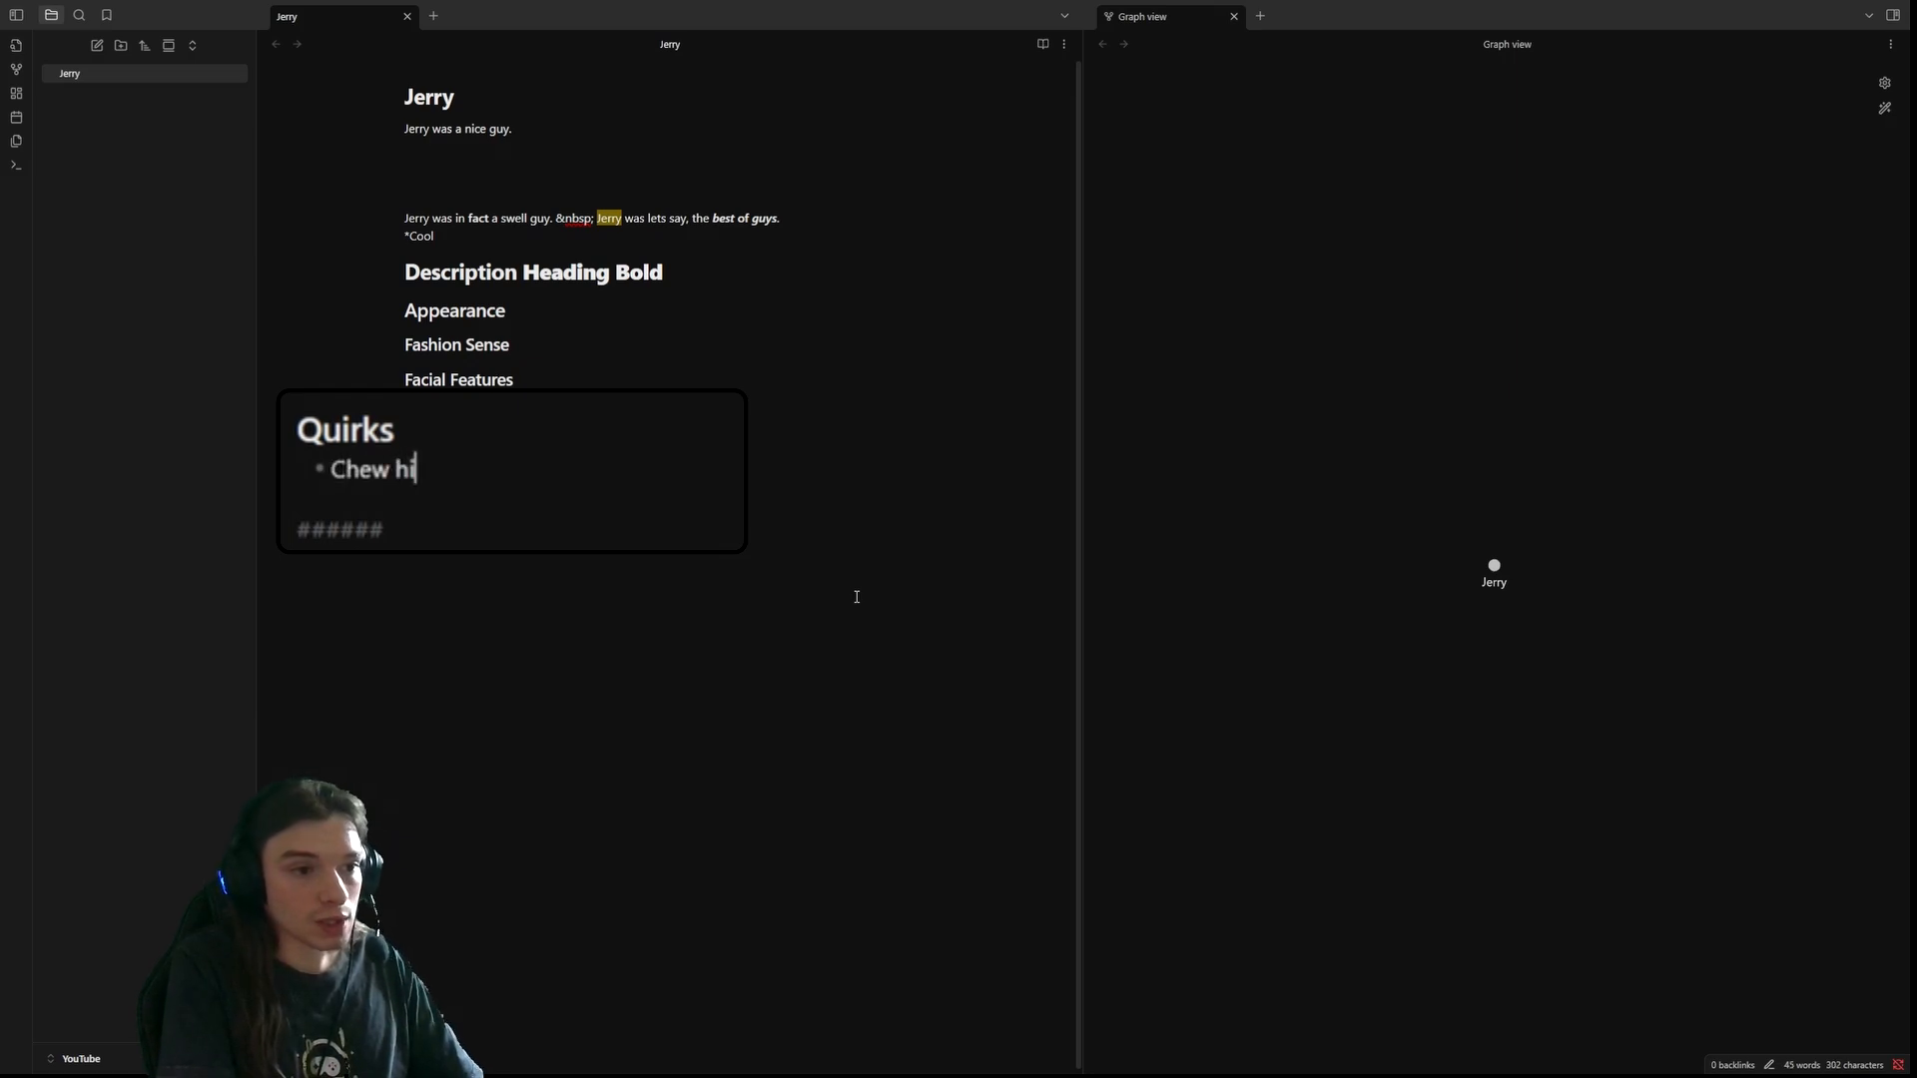
text(s fingernails)
key(Return)
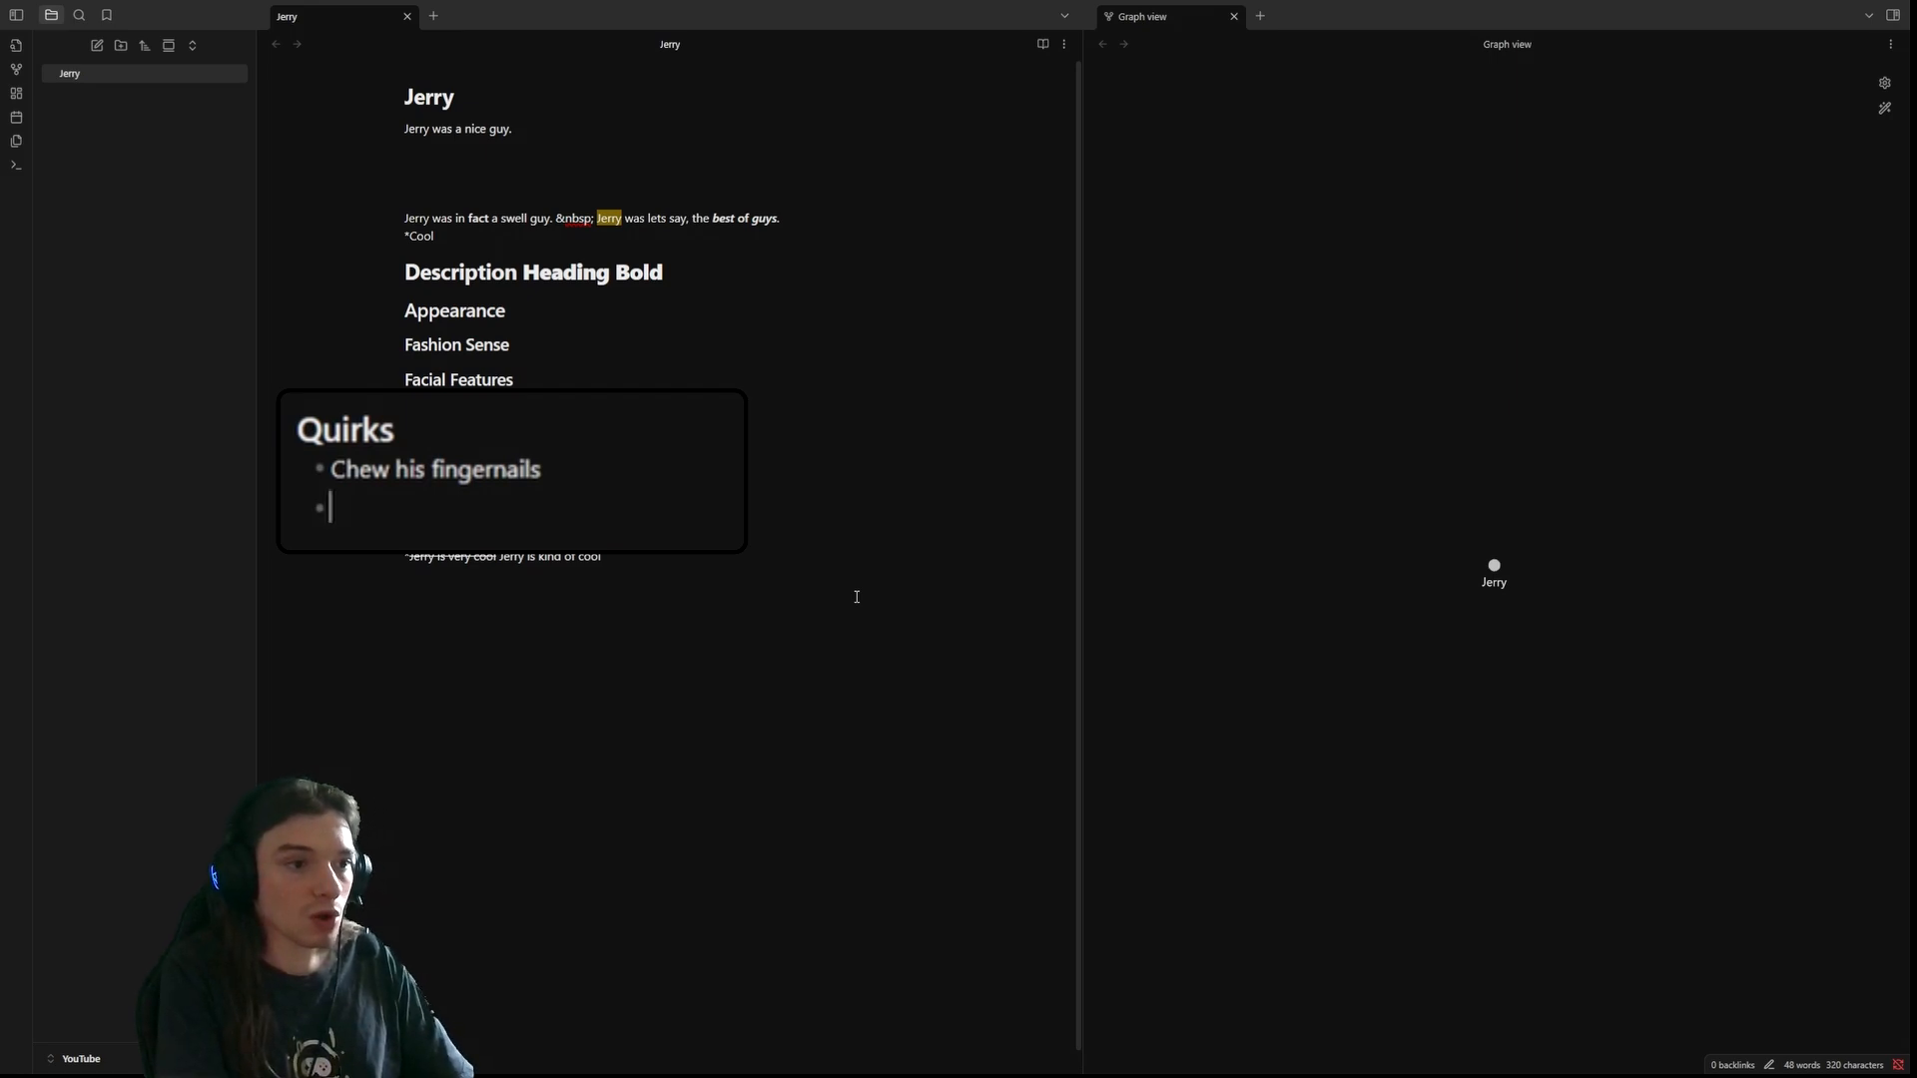
- Add "Always looks over his left shoulder when called out to" as the second bullet under Quirks
text(ALways)
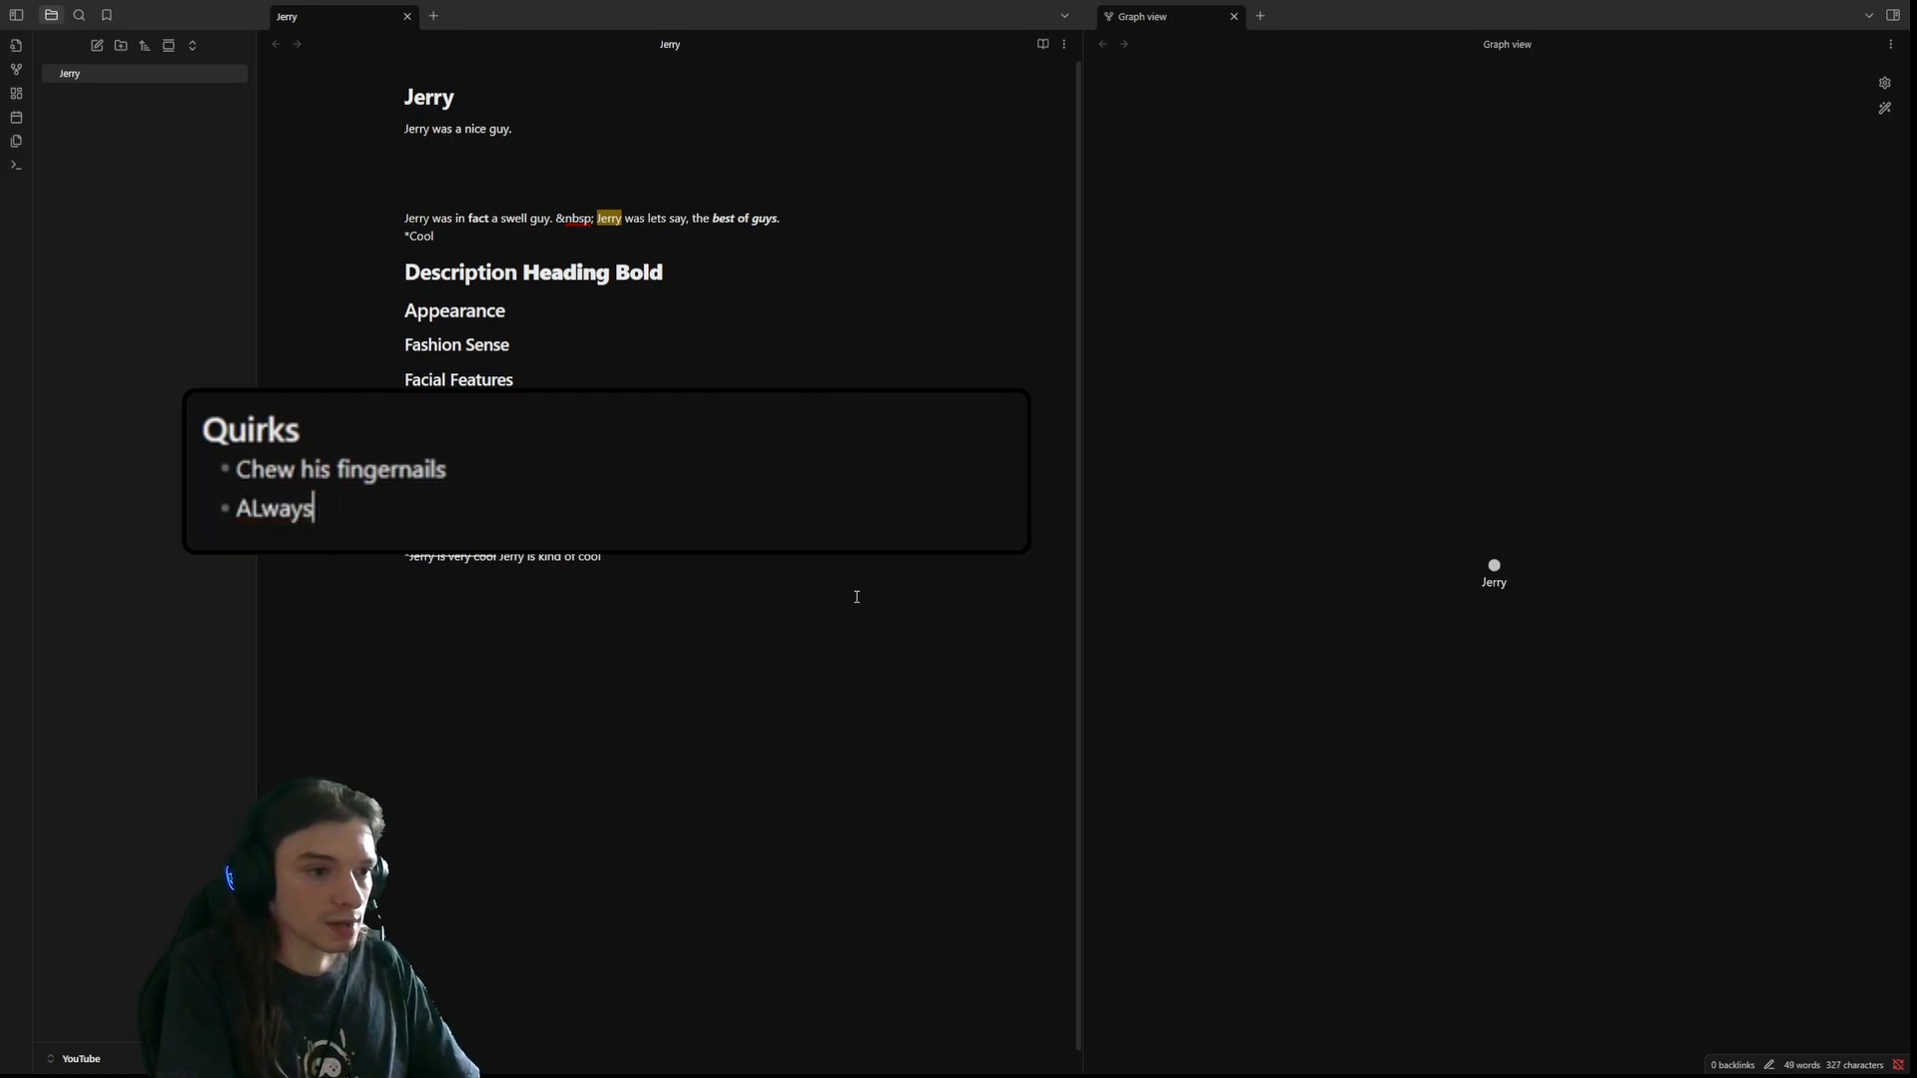
key(BackSpace)
key(BackSpace)
key(BackSpace)
key(BackSpace)
key(BackSpace)
text(lways looks o)
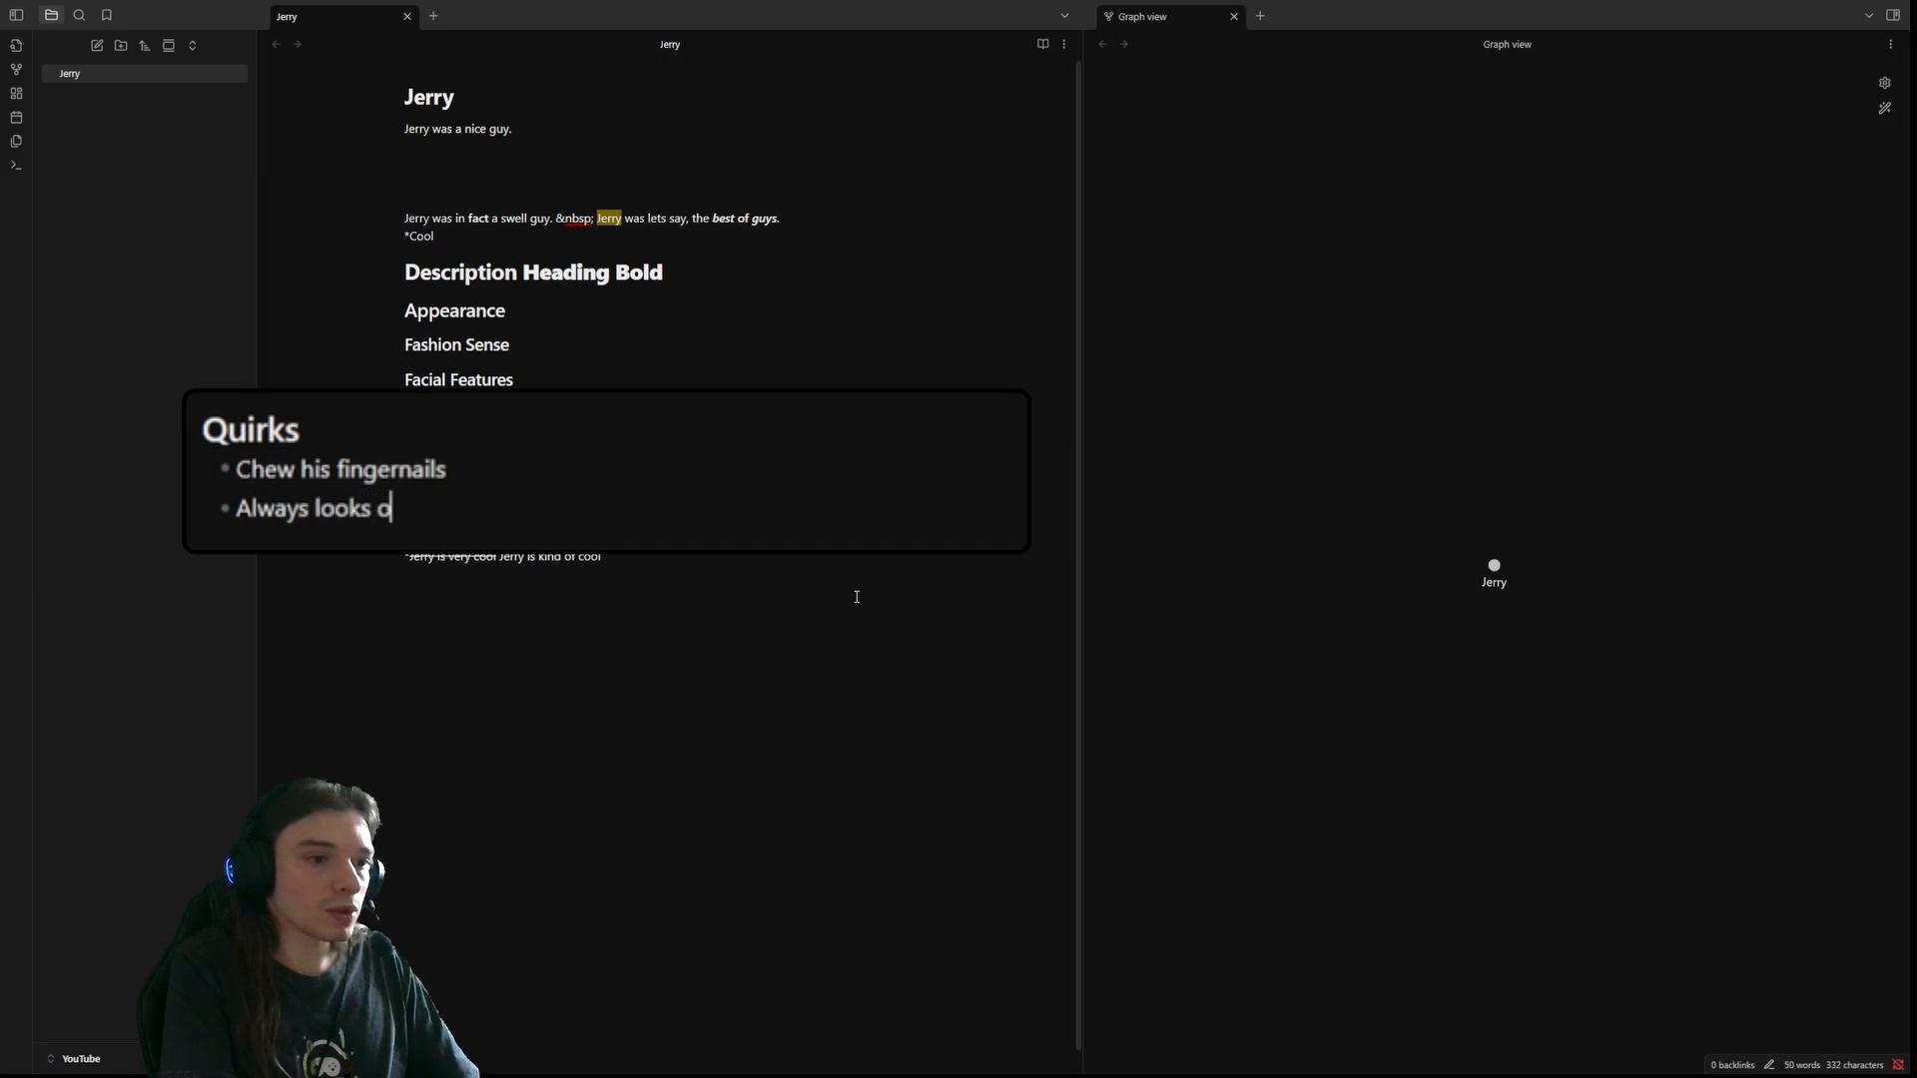
text(ver his left shoulder)
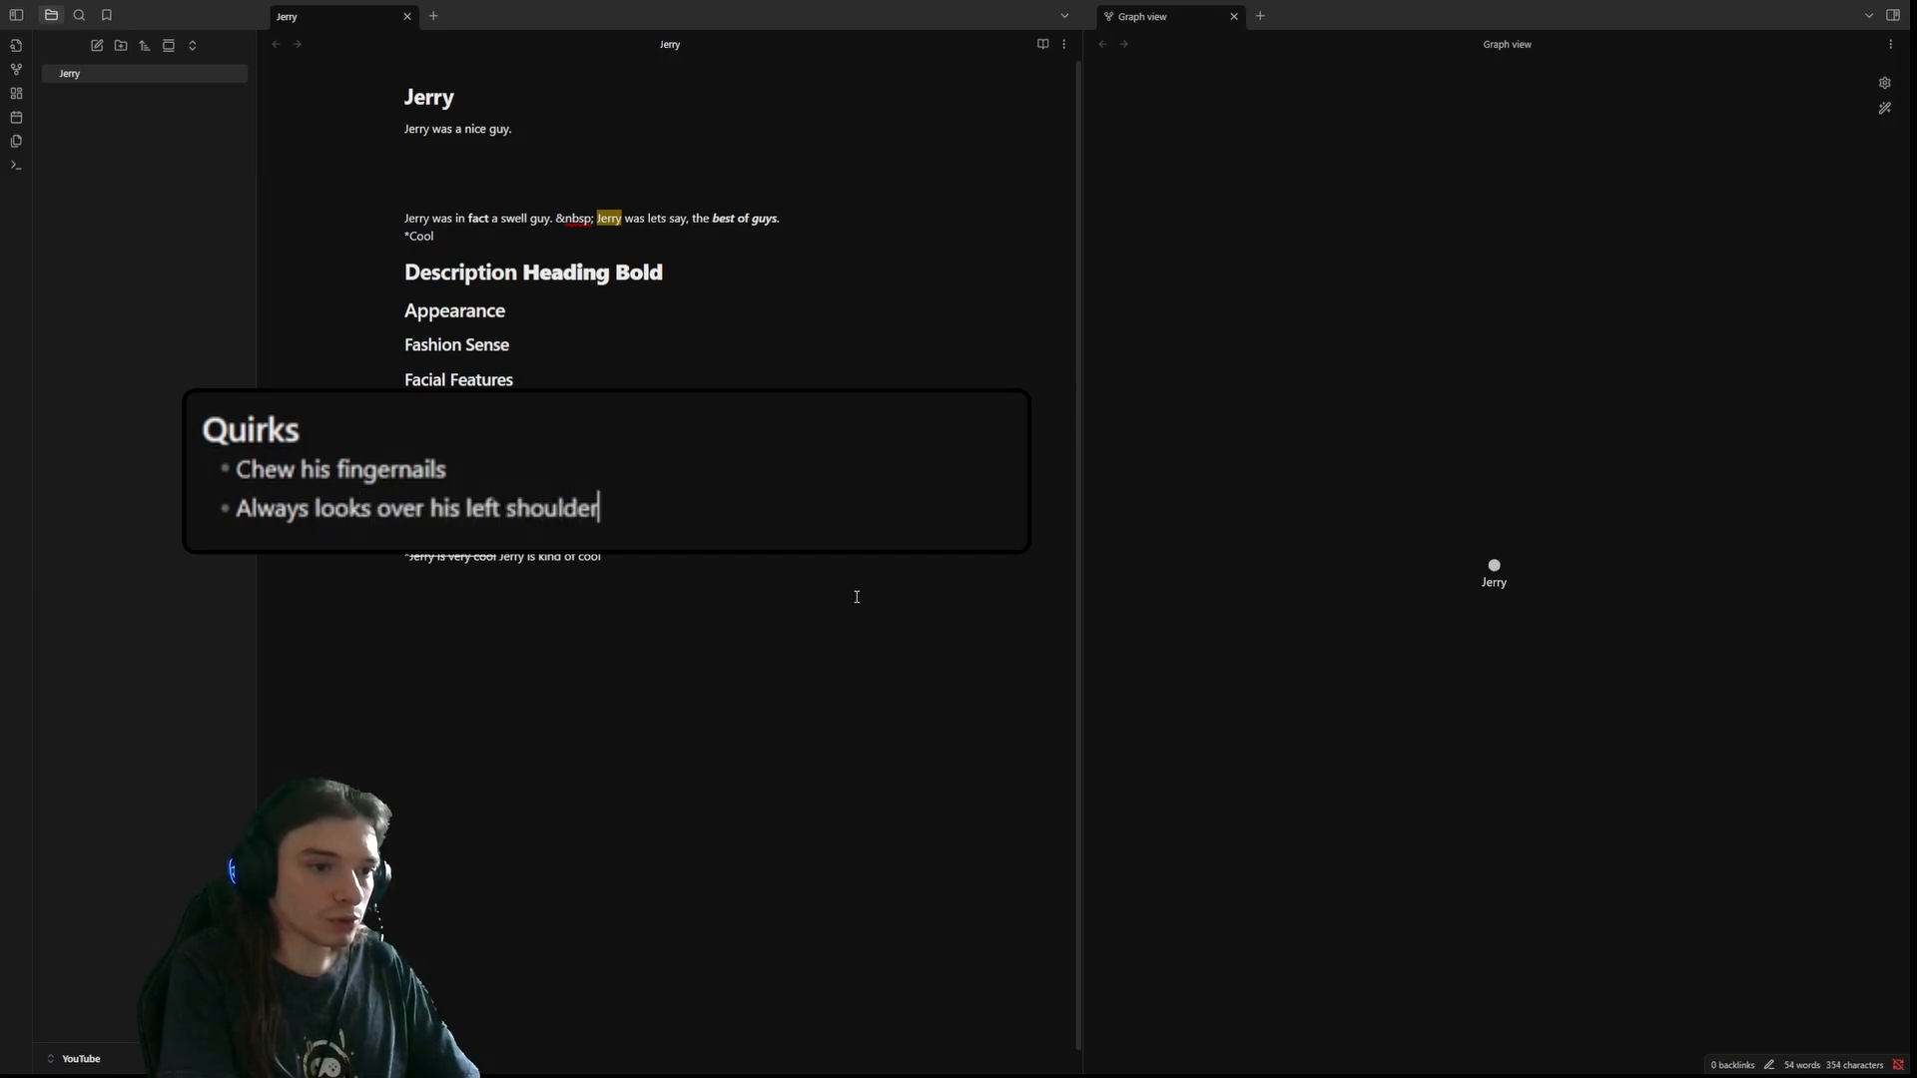
text( when called out to)
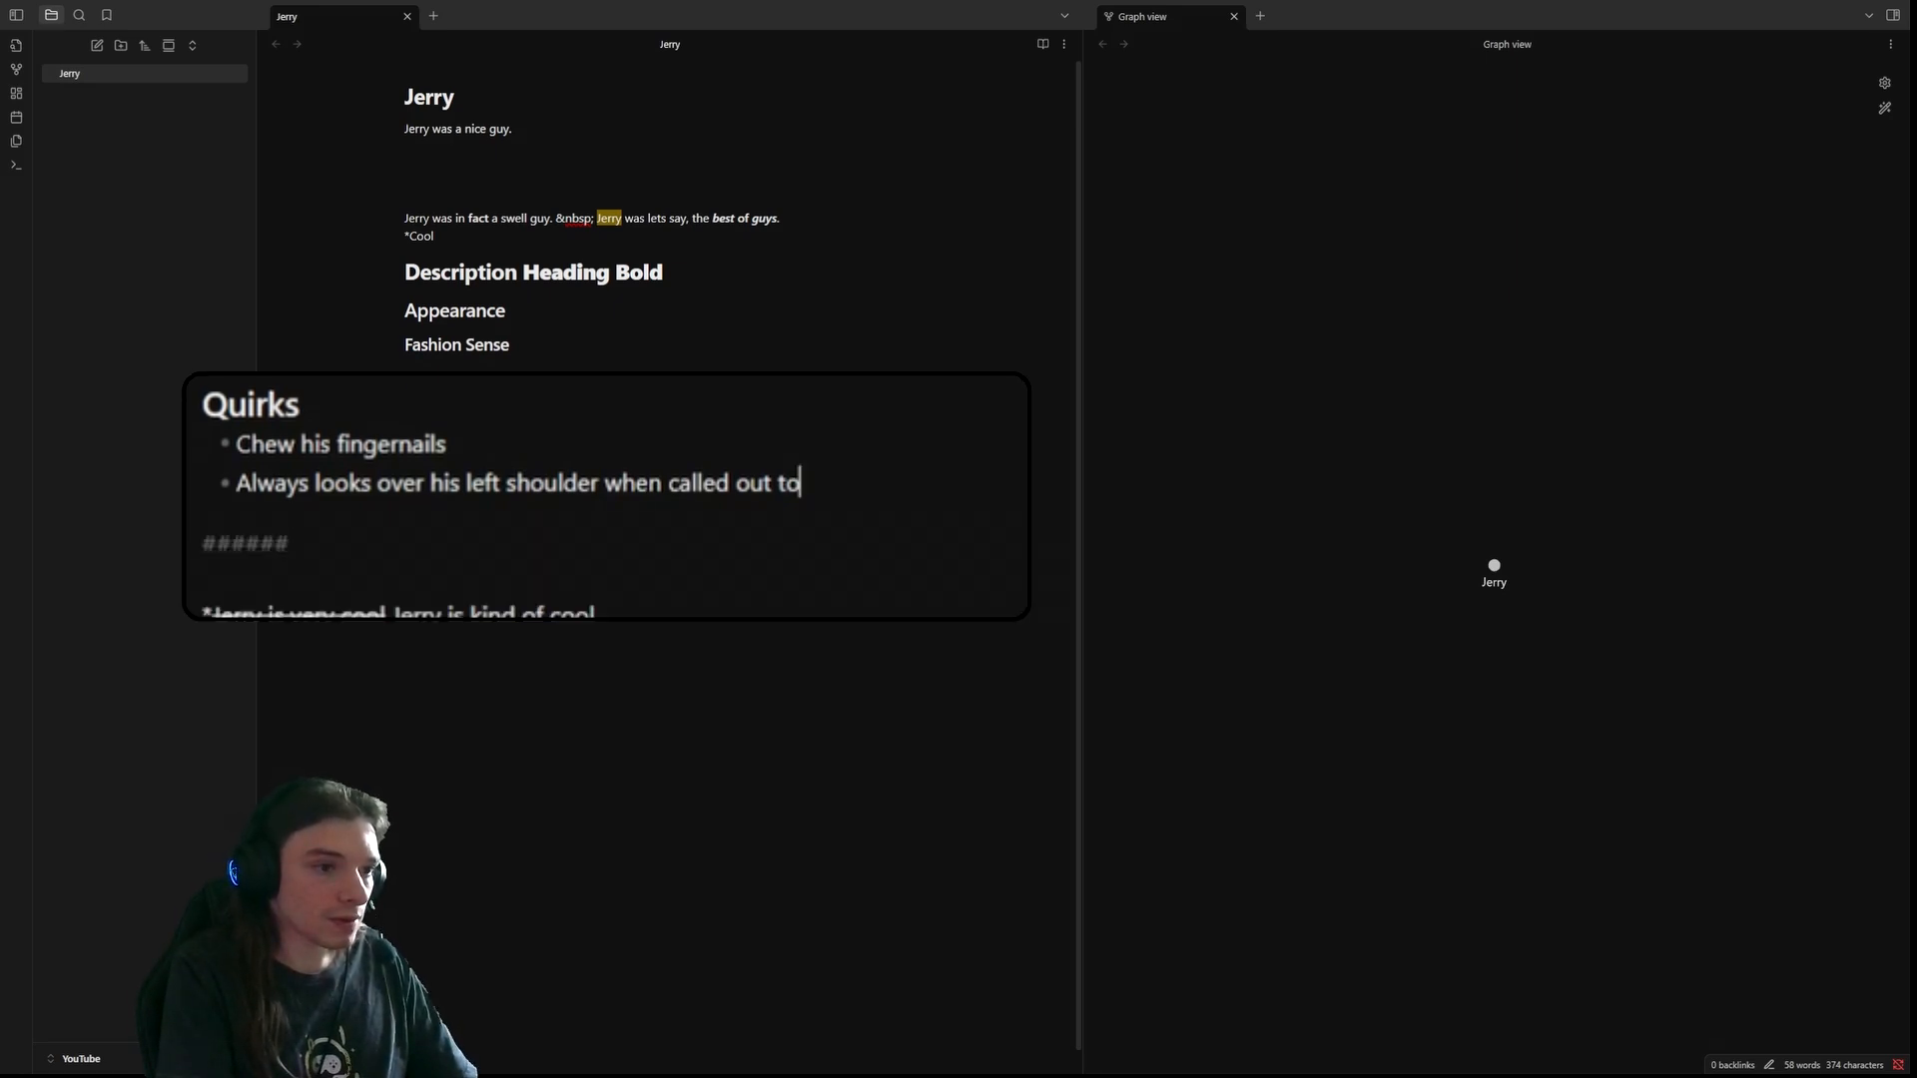
key(Return)
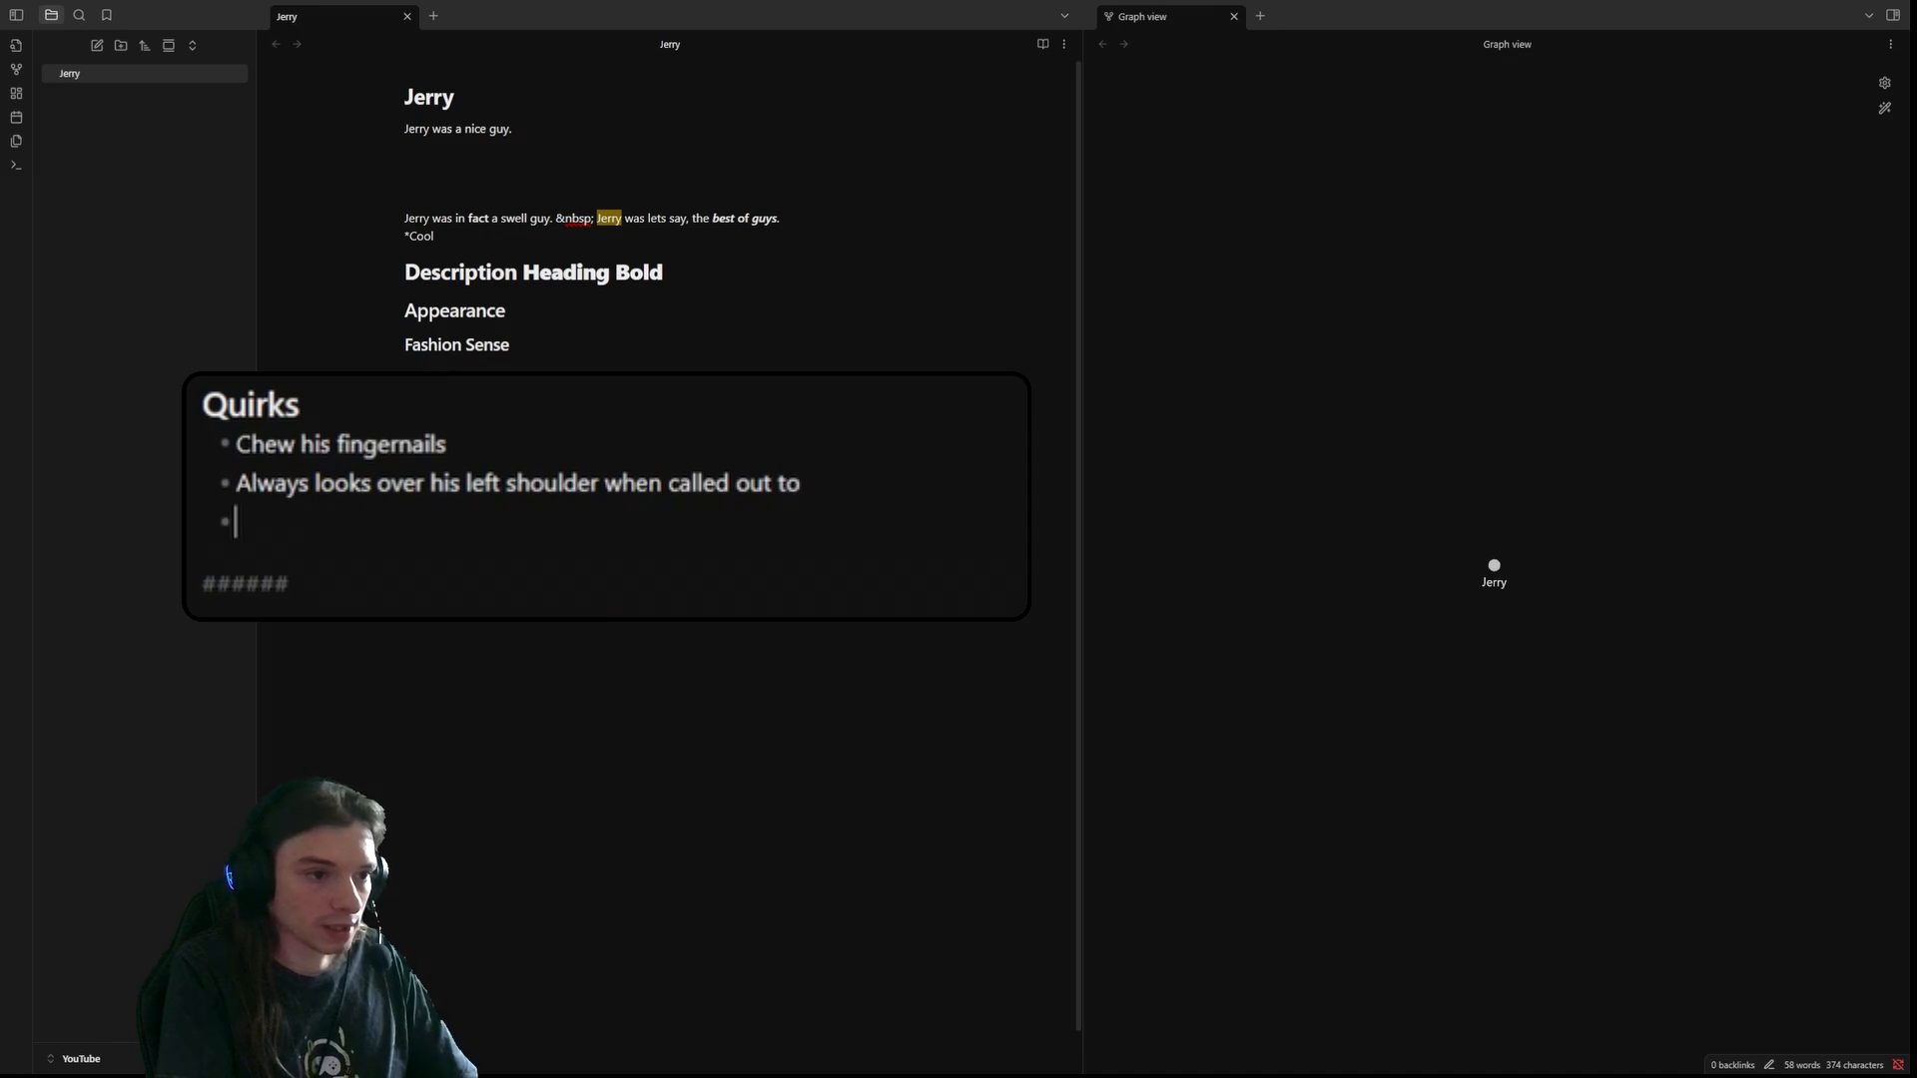
- Add the third bullet "Doesn't like a lot of foods" and start an indented sub-bullet below it
text(Doesn't )
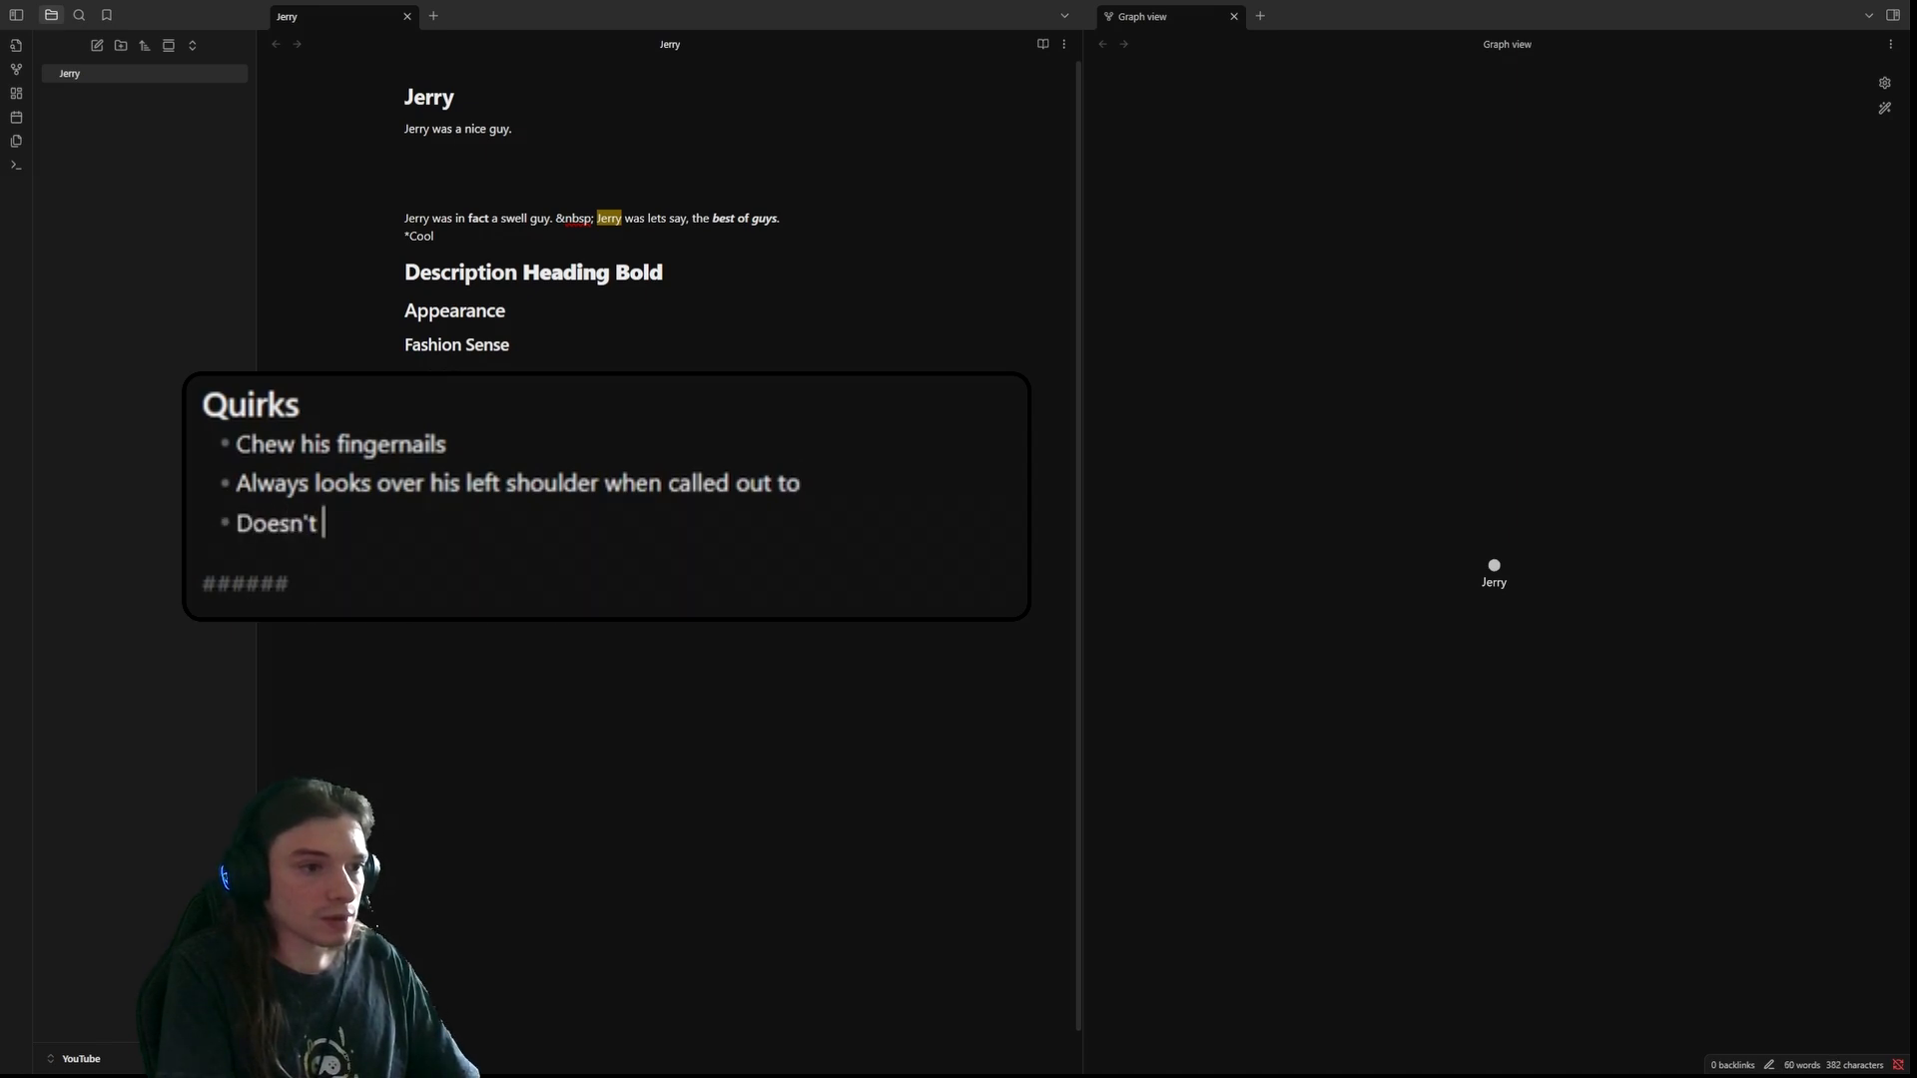
text(like a lot of foods)
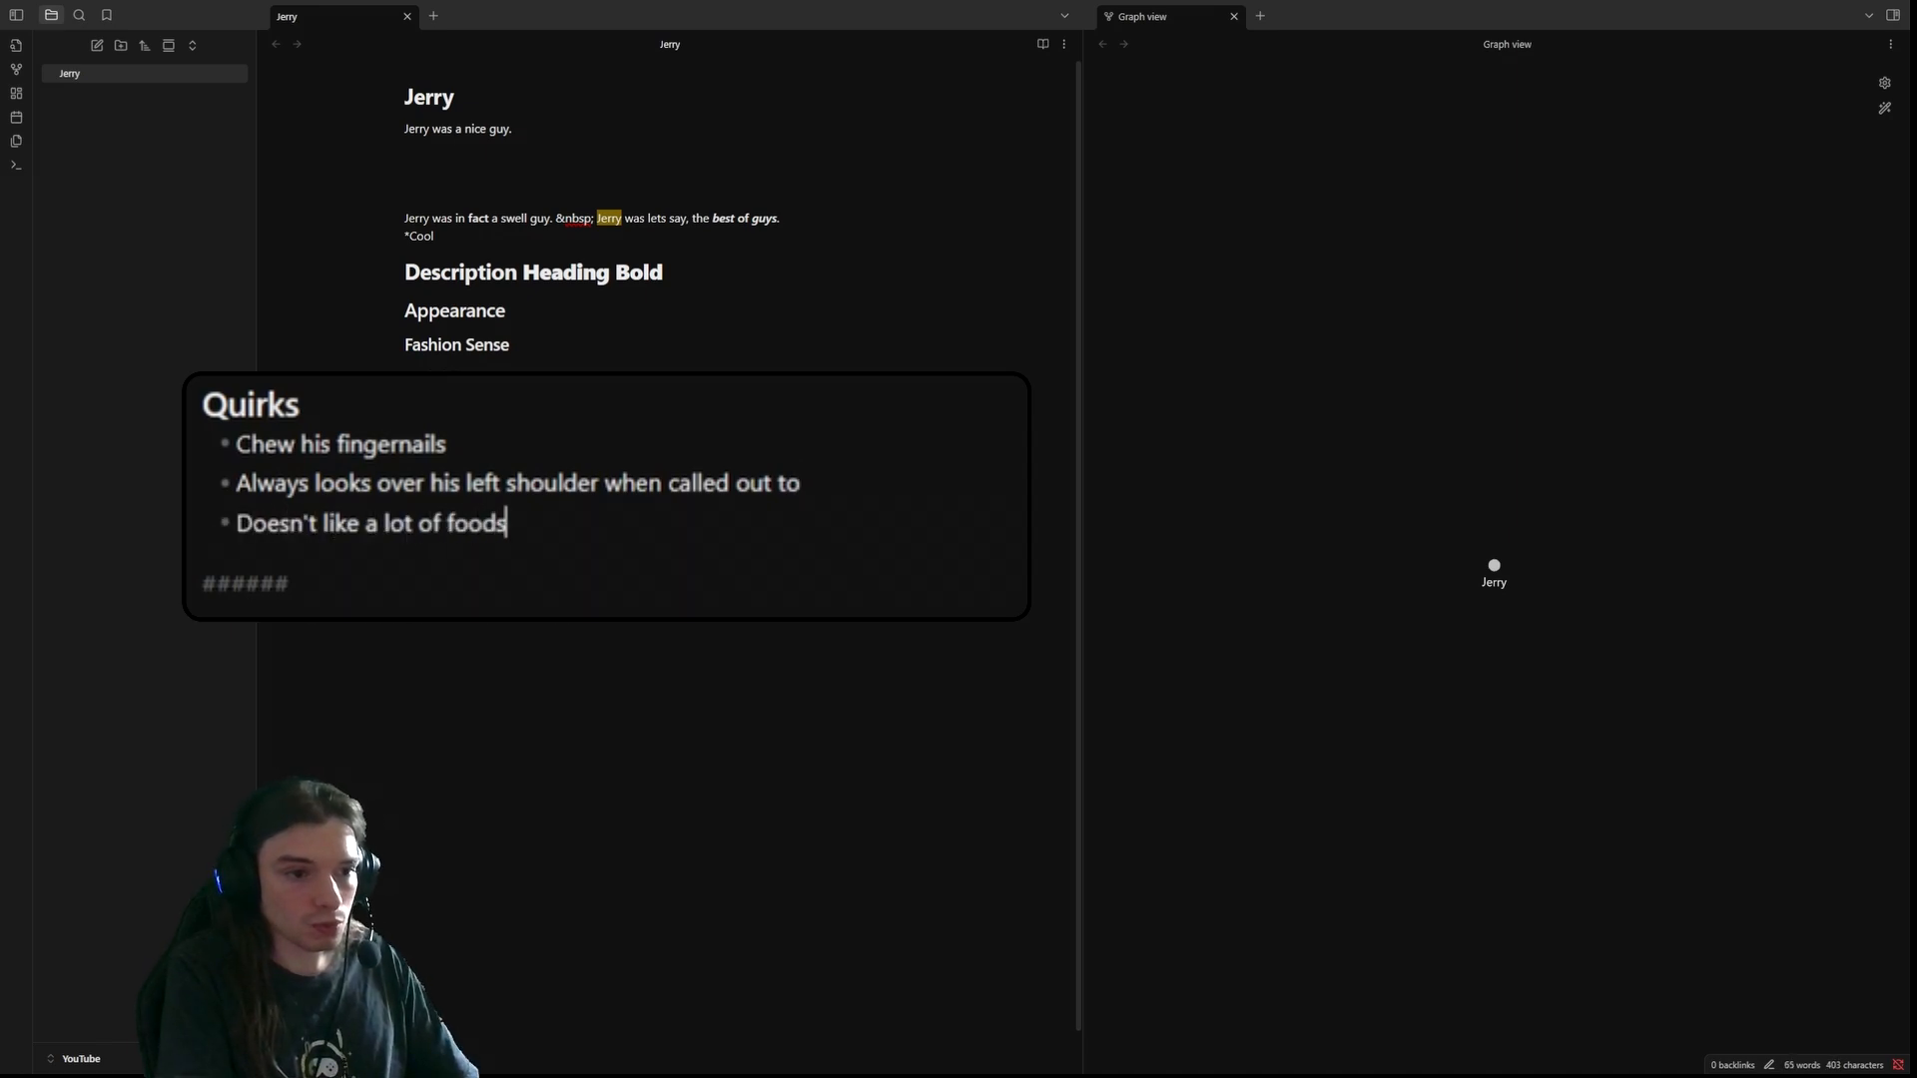
key(Return)
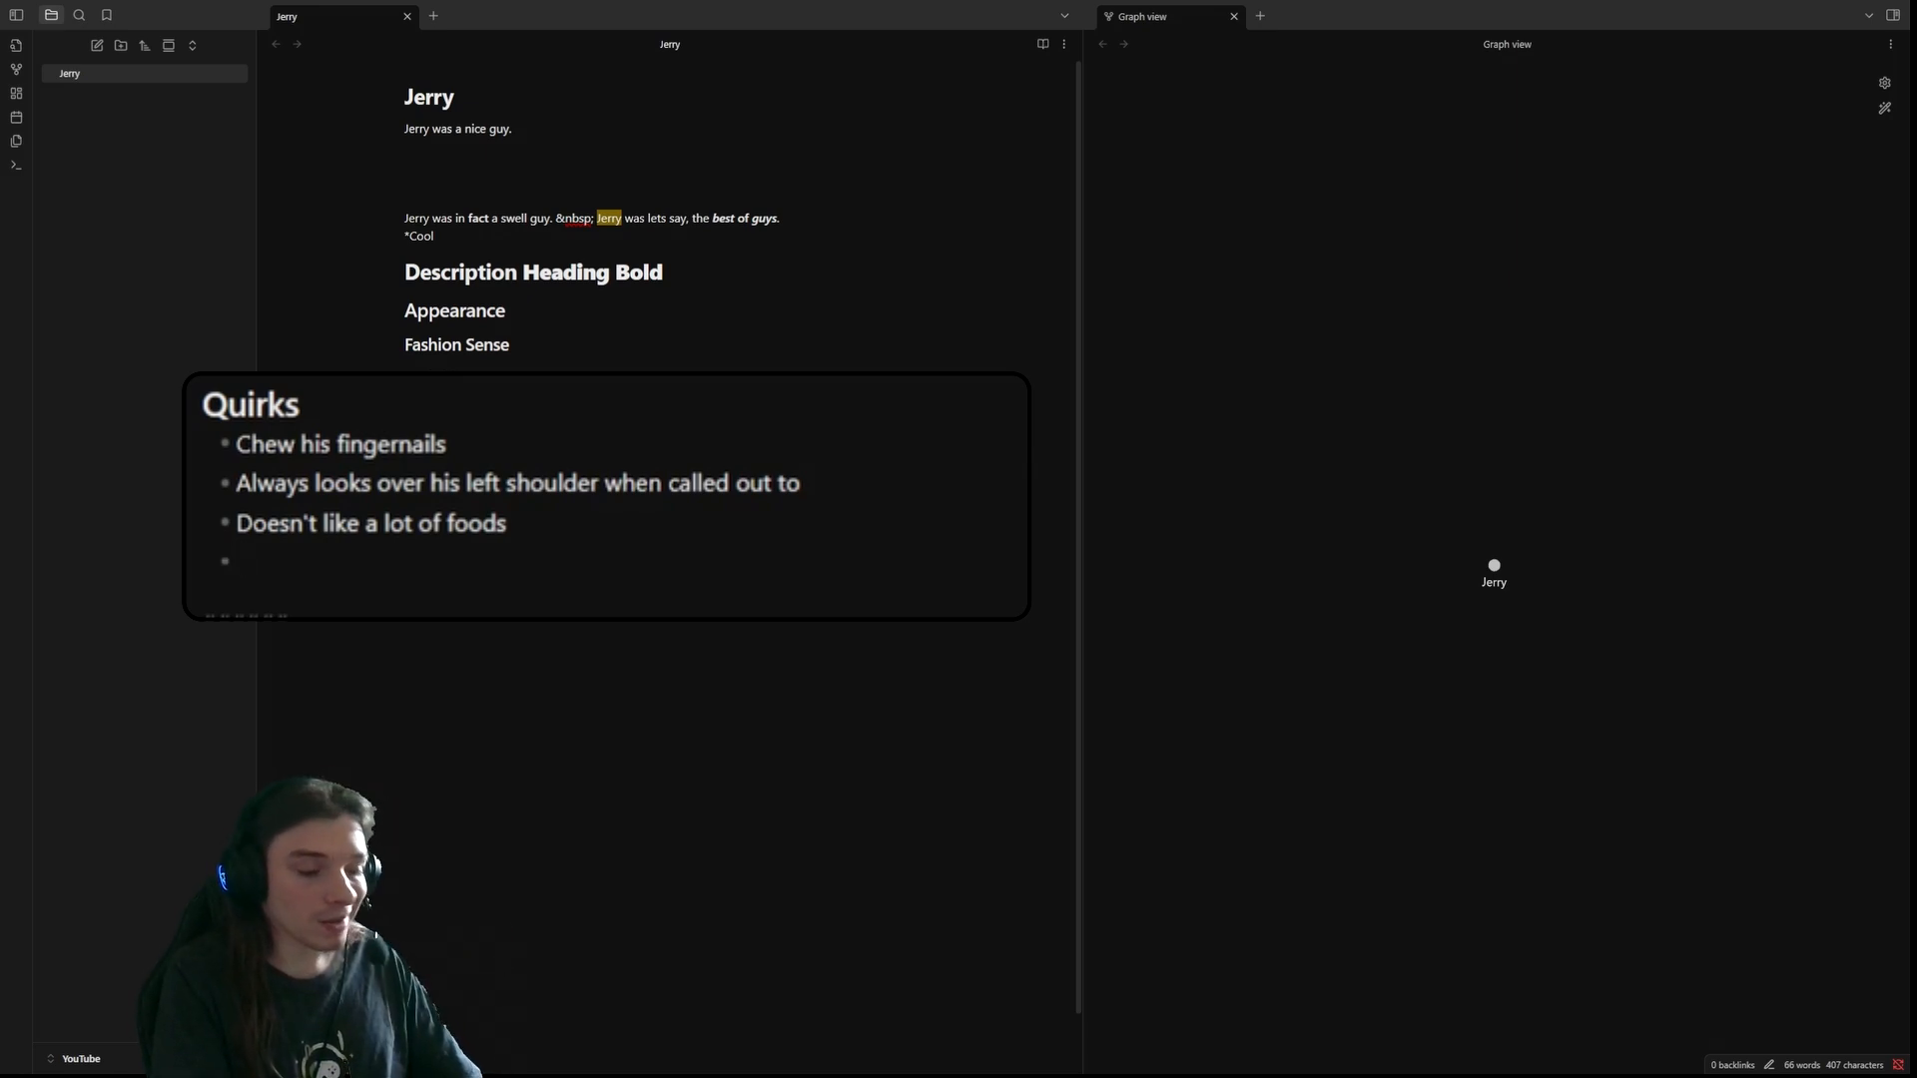
key(Tab)
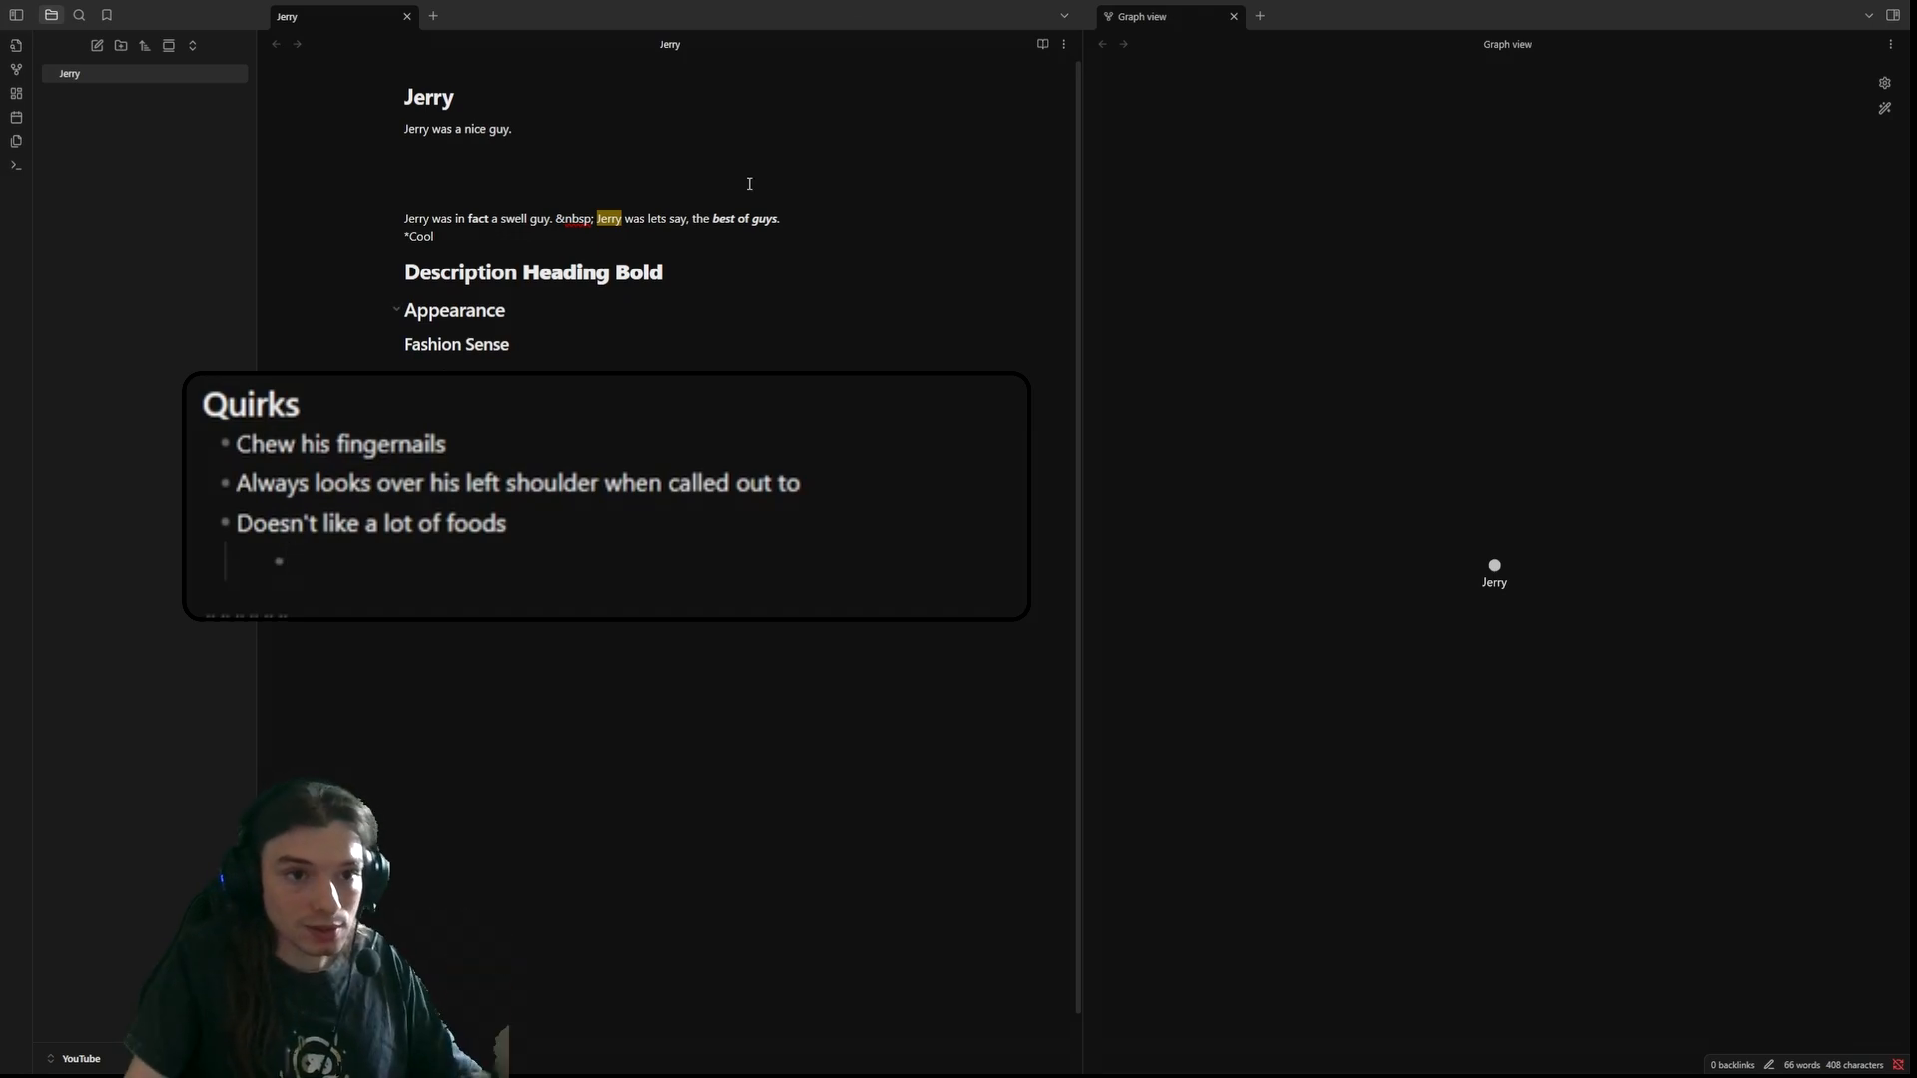
- Examine the empty sub-bullet's indentation in source mode and the list in reading view, and return to live preview
click(1064, 44)
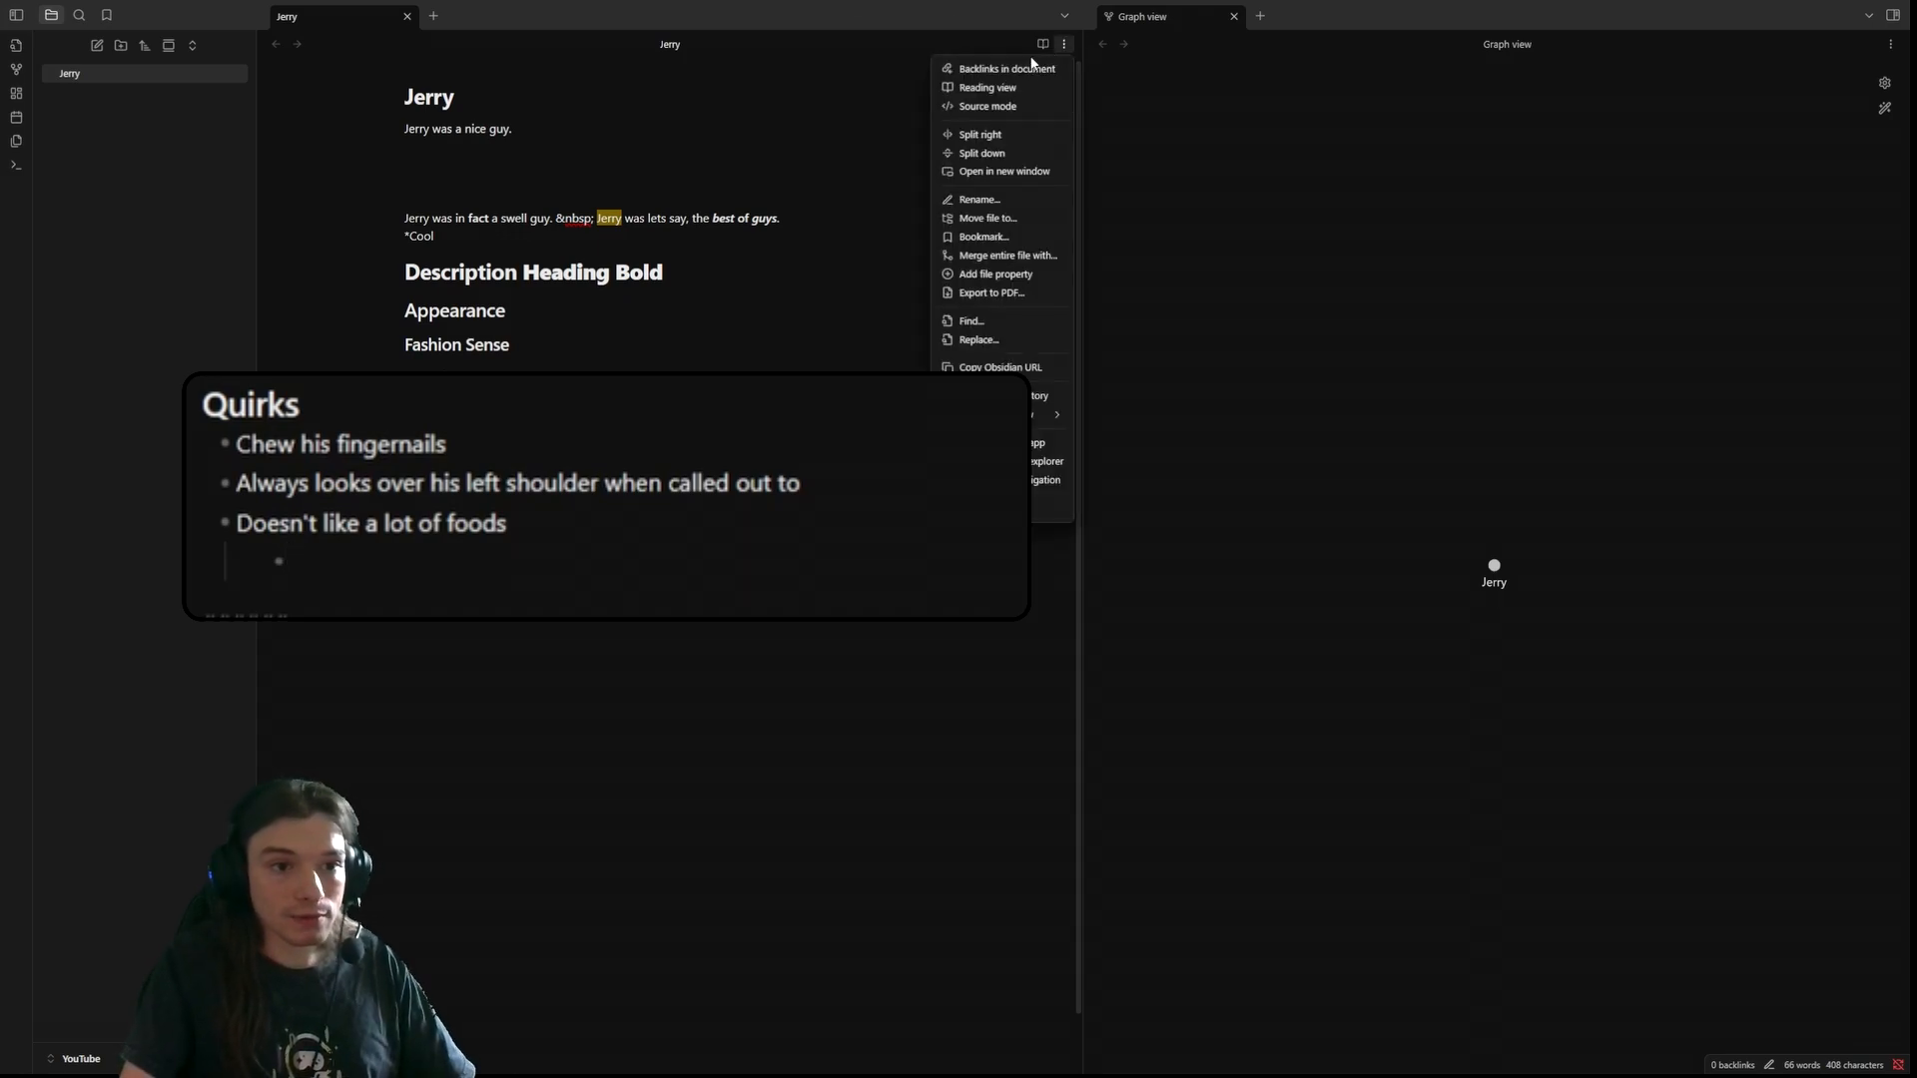
click(988, 106)
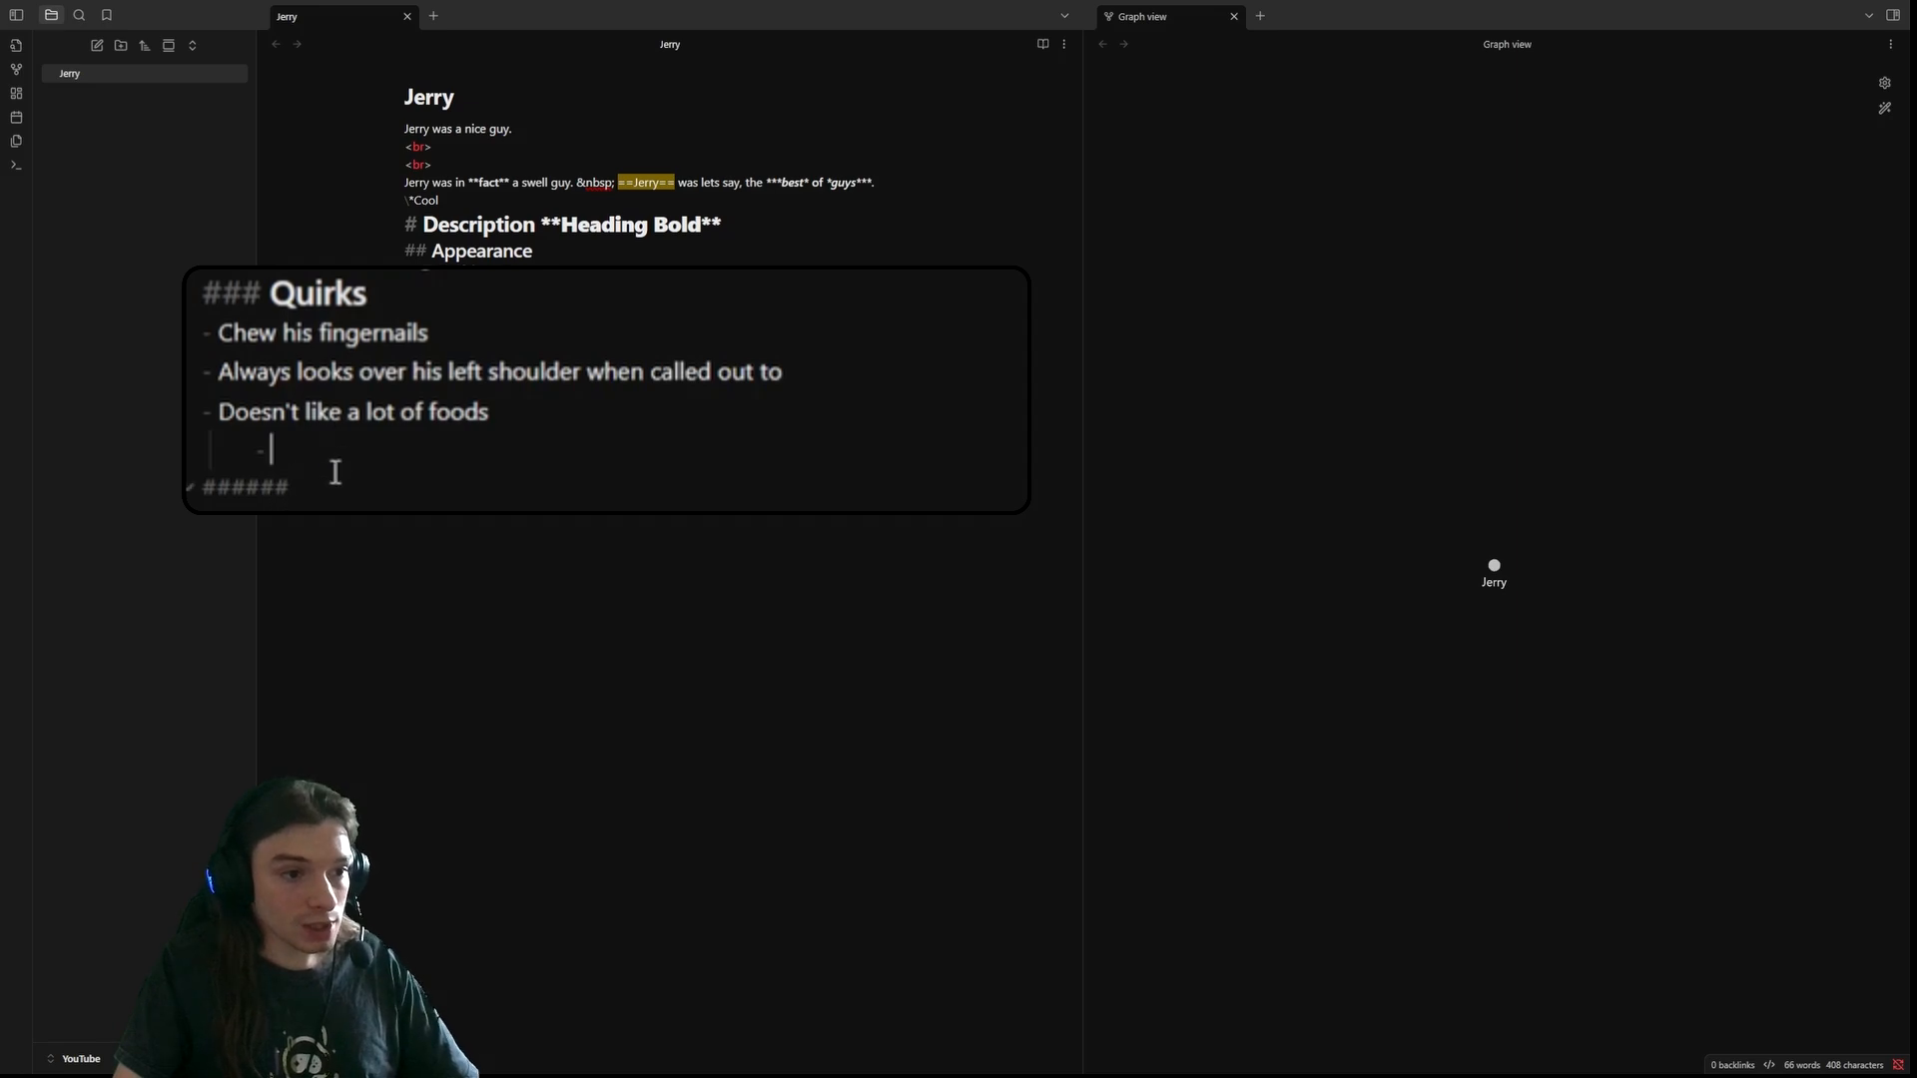
drag(256, 449, 186, 466)
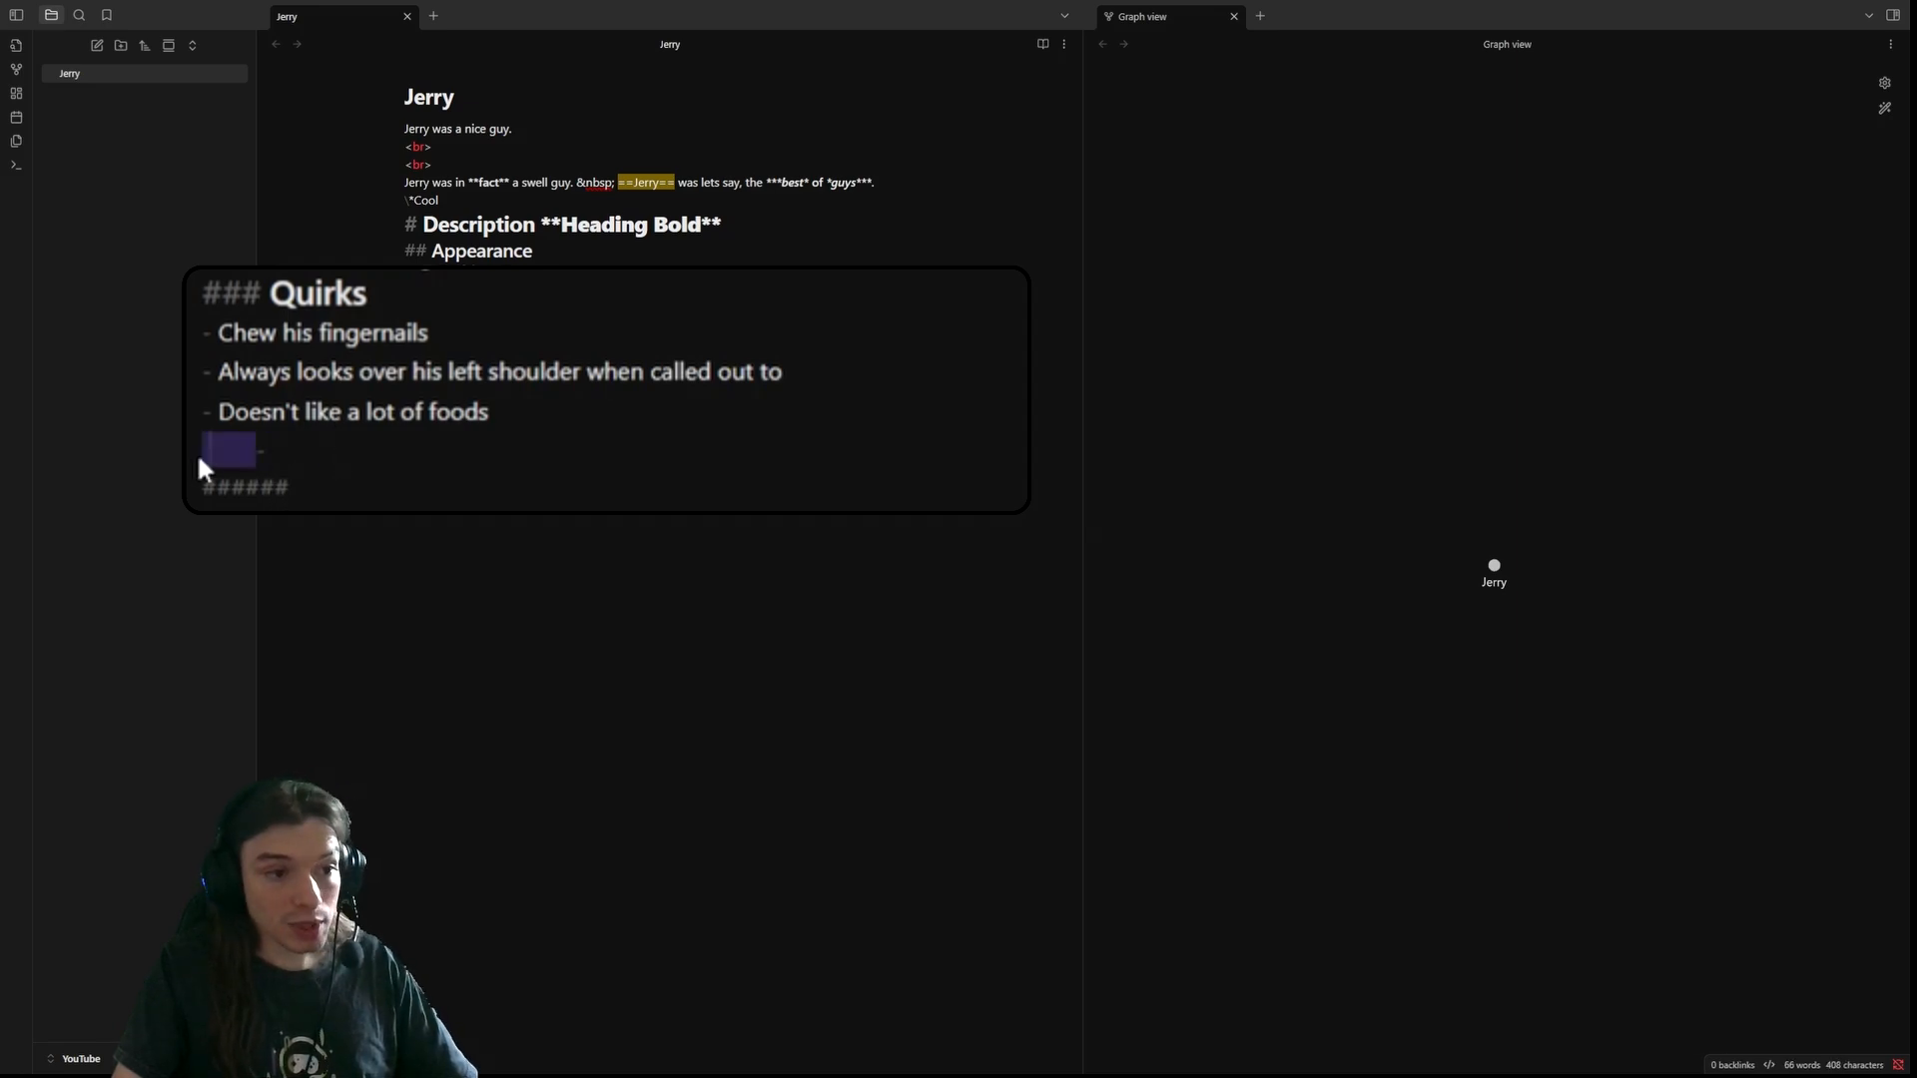
click(305, 462)
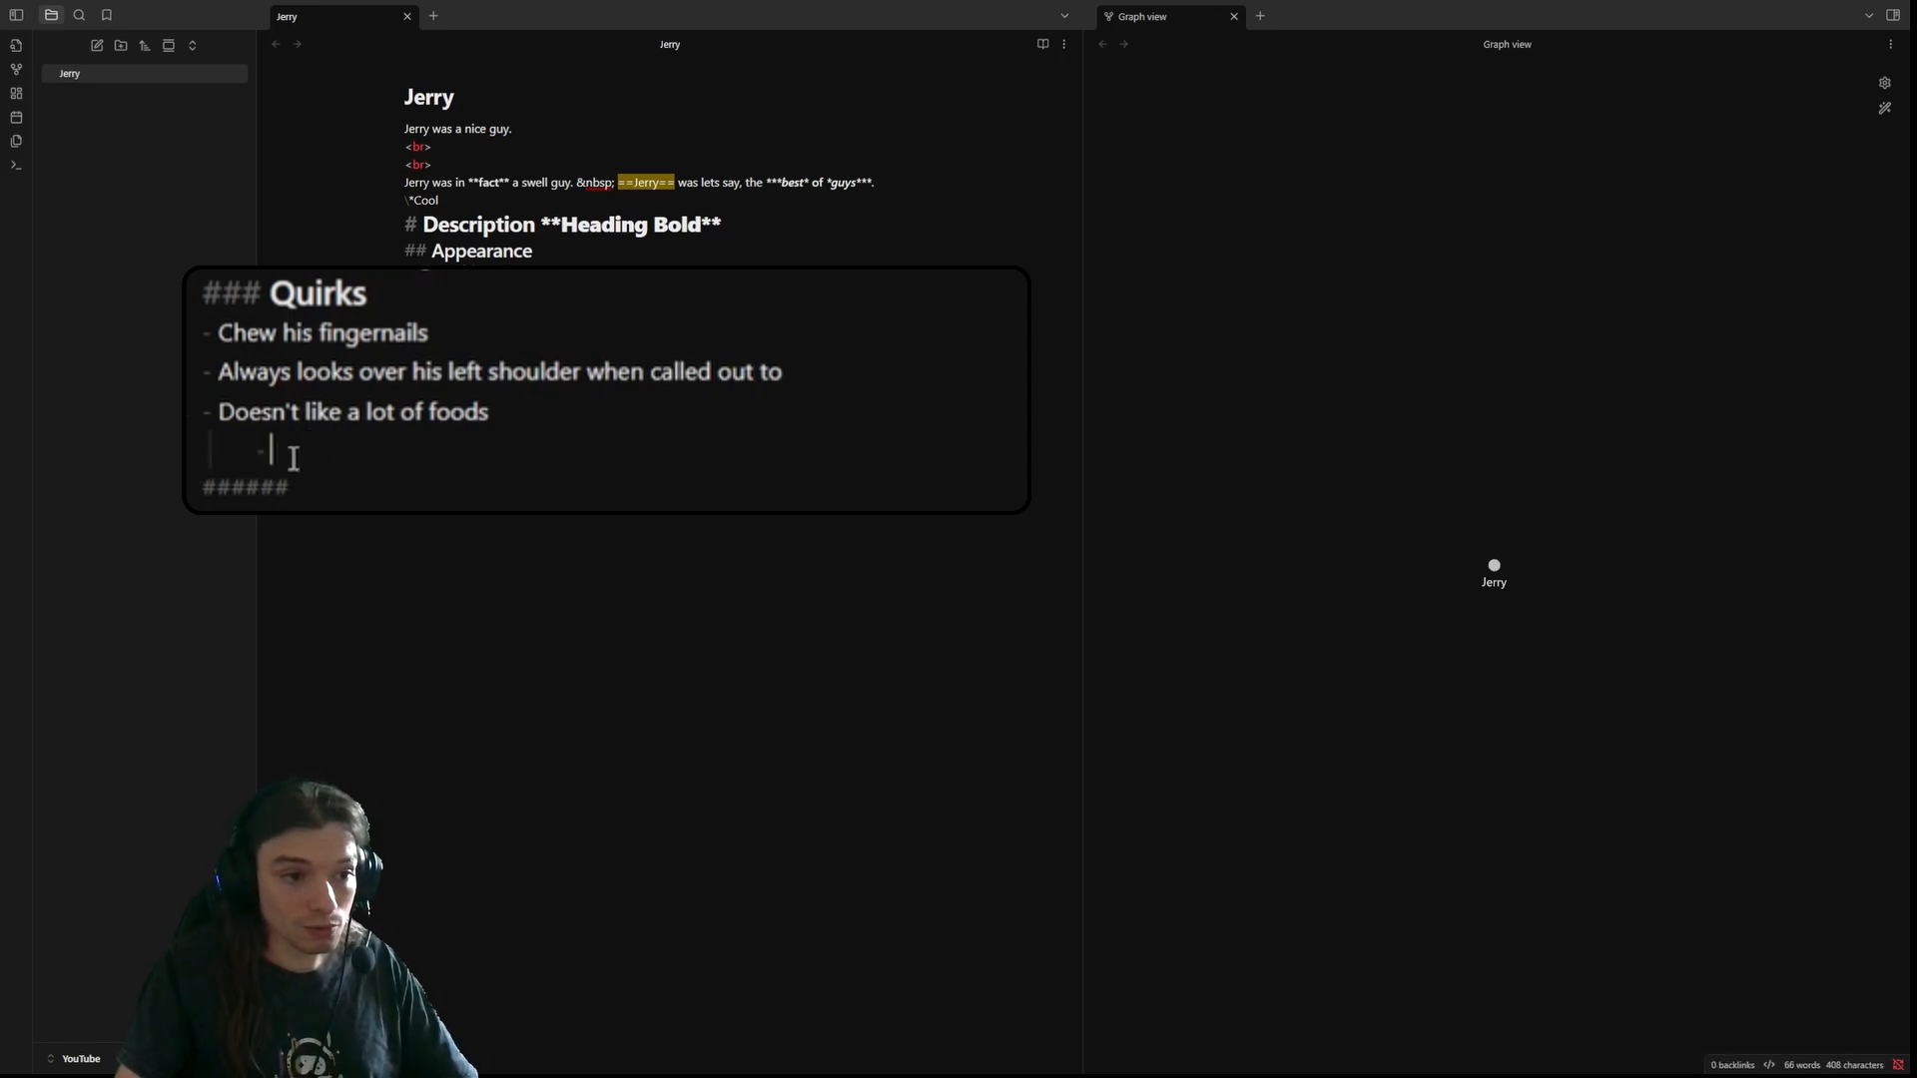
click(1044, 44)
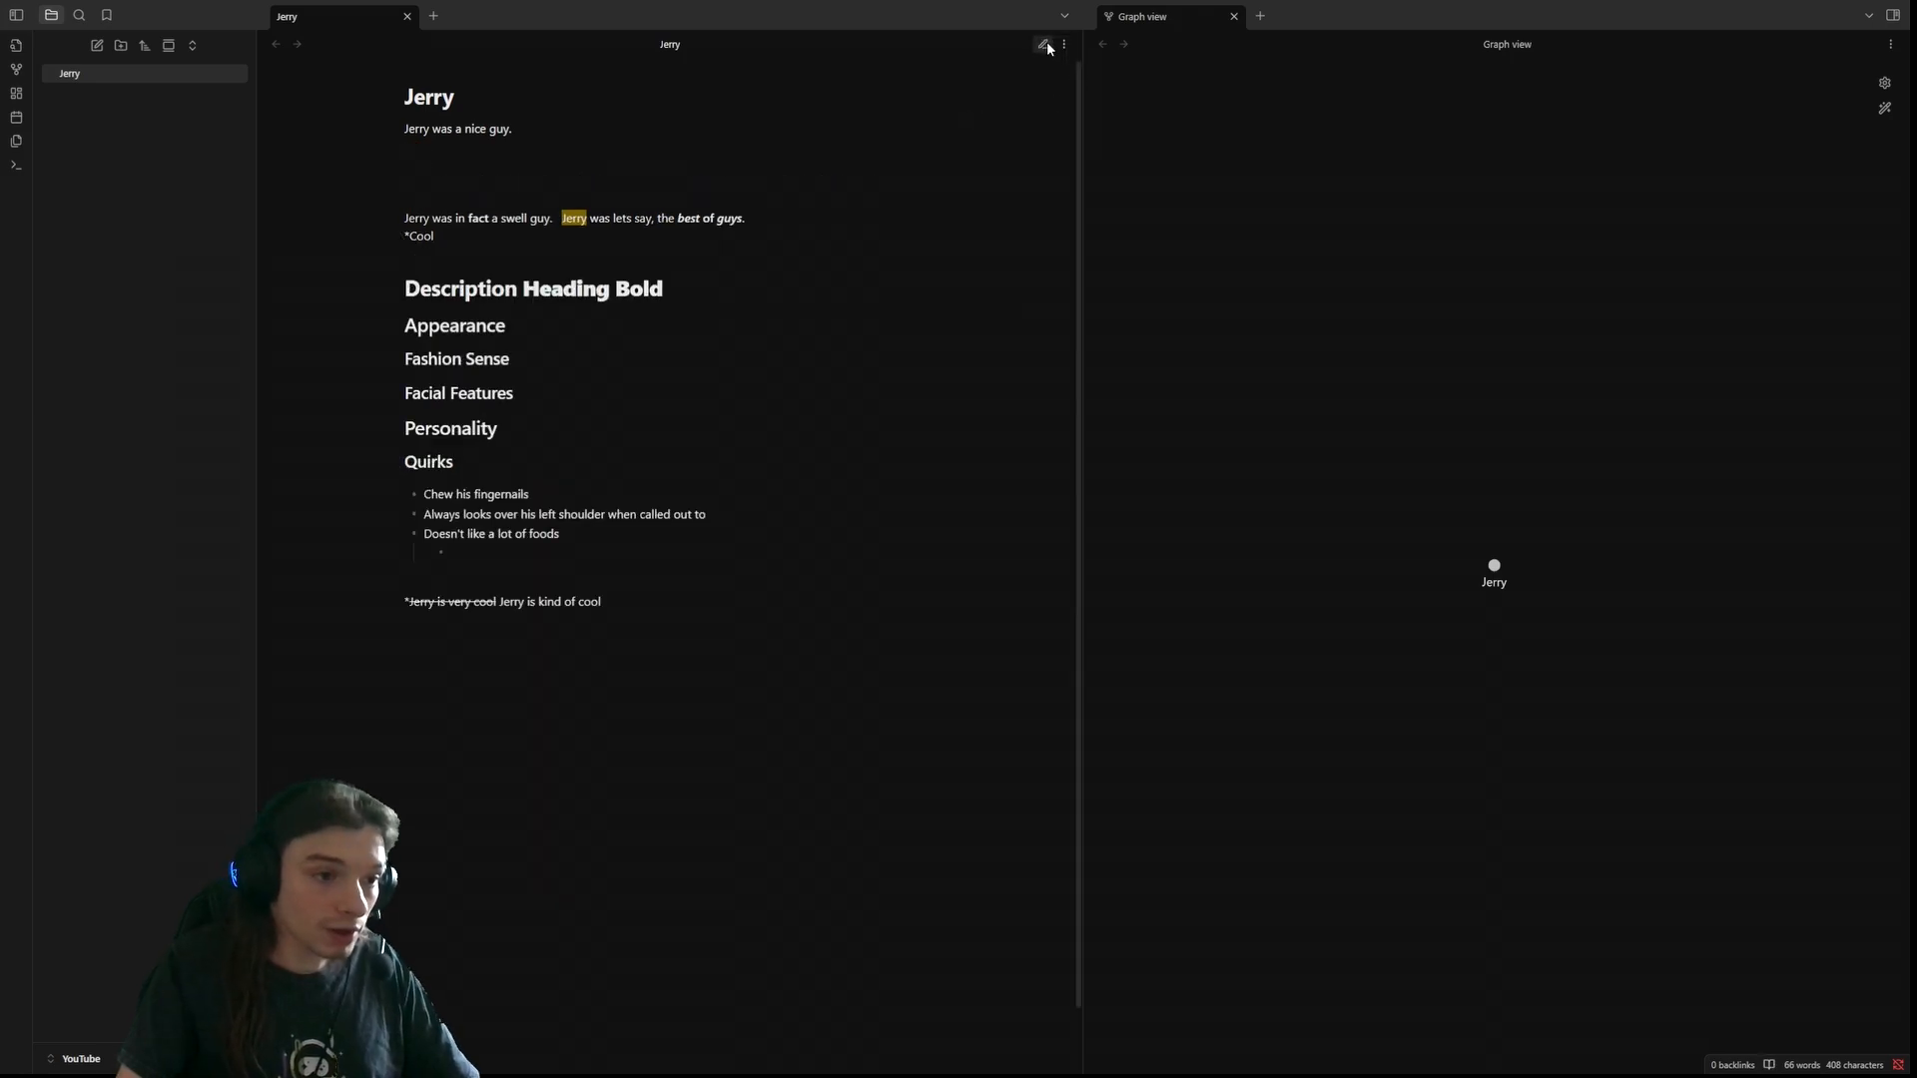
click(1064, 46)
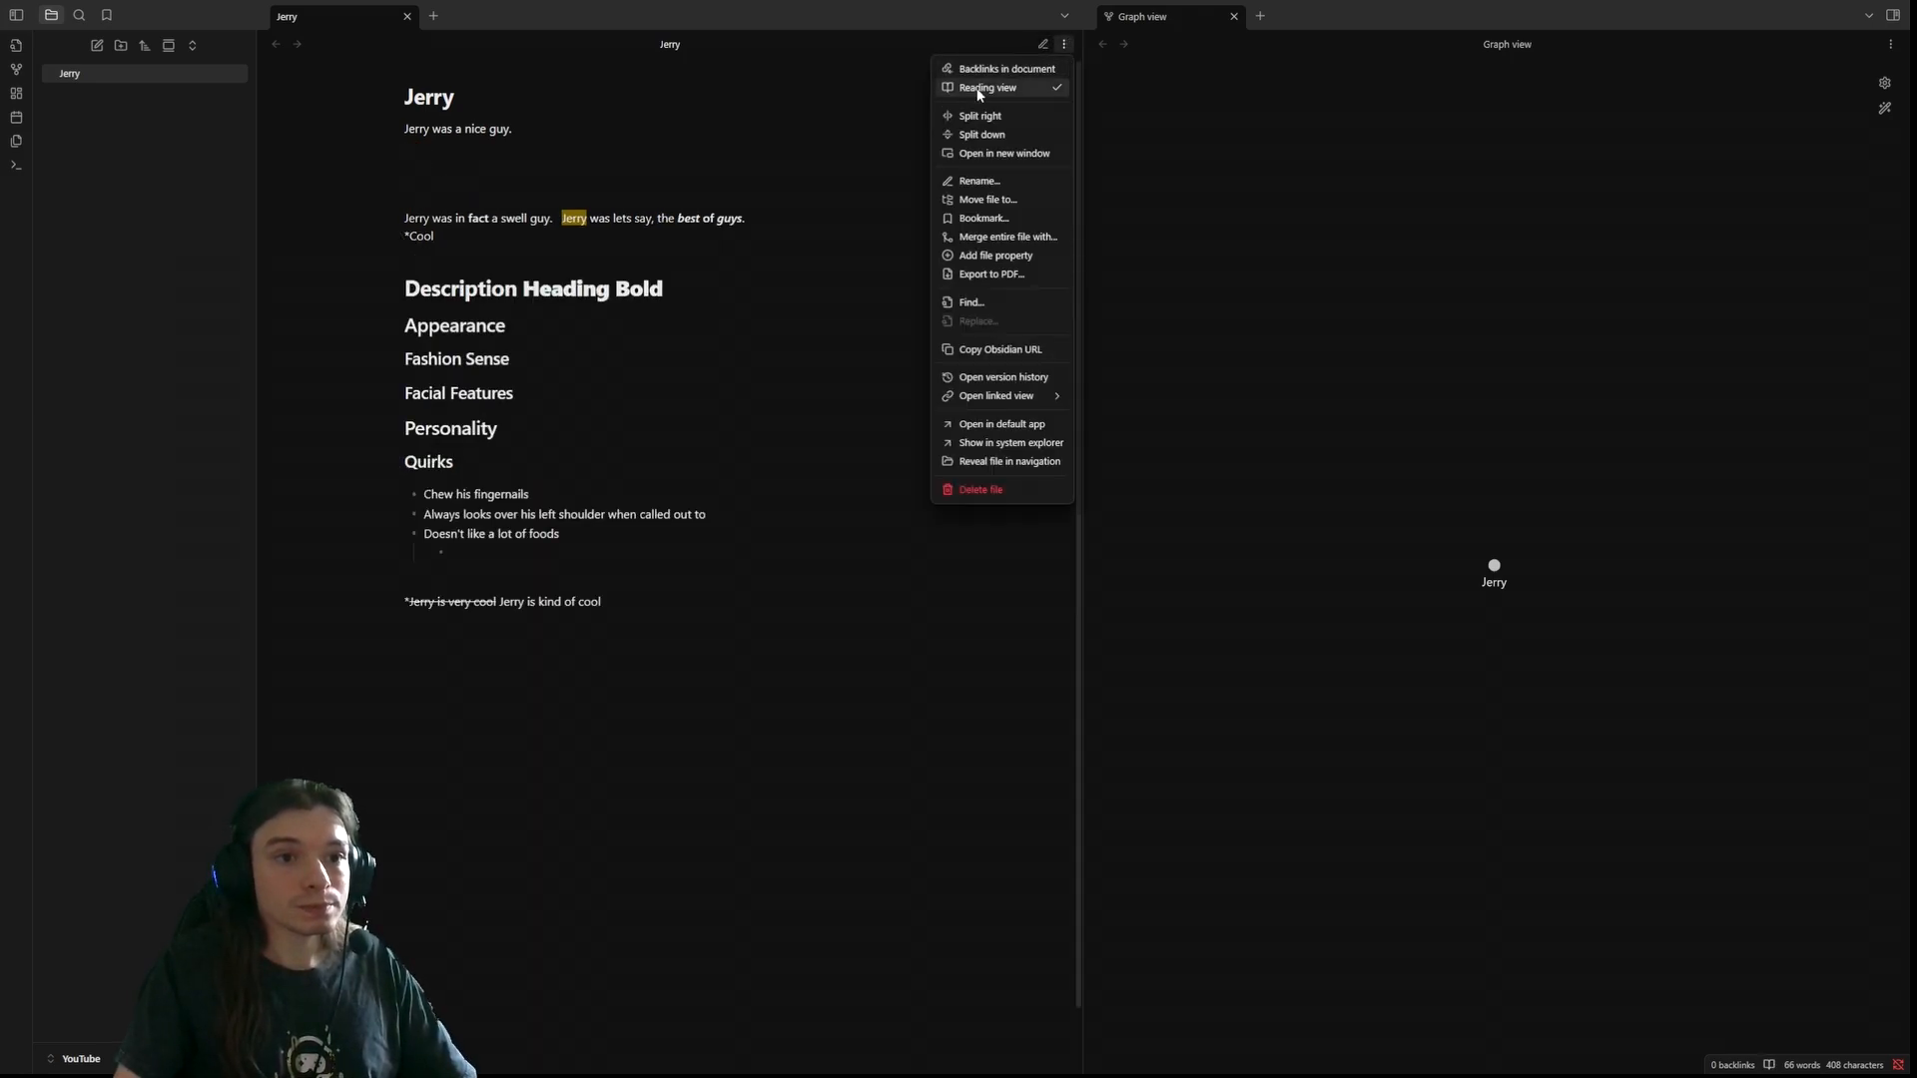
click(993, 86)
click(1061, 45)
click(987, 106)
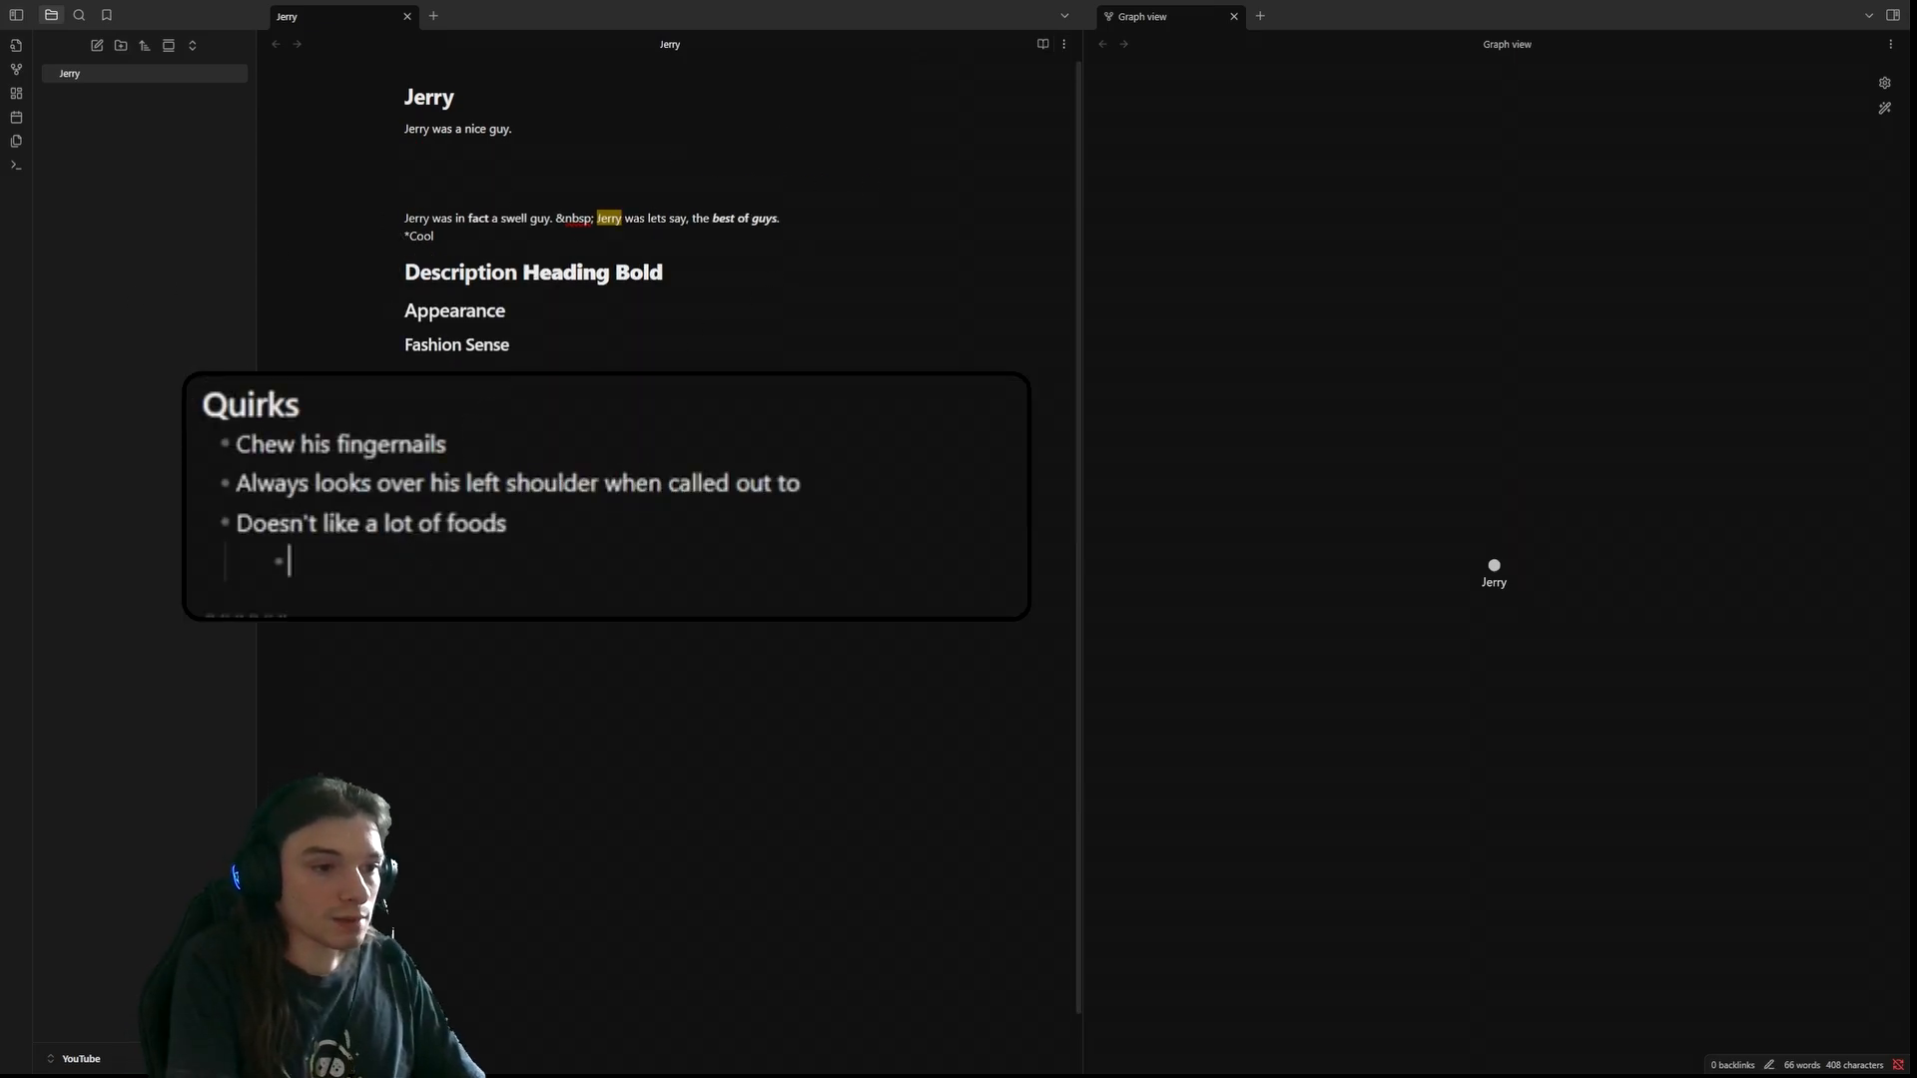
- Enter "Zucchini" in the sub-bullet under the foods item, correcting its spelling with the suggested word
text(Zuccini)
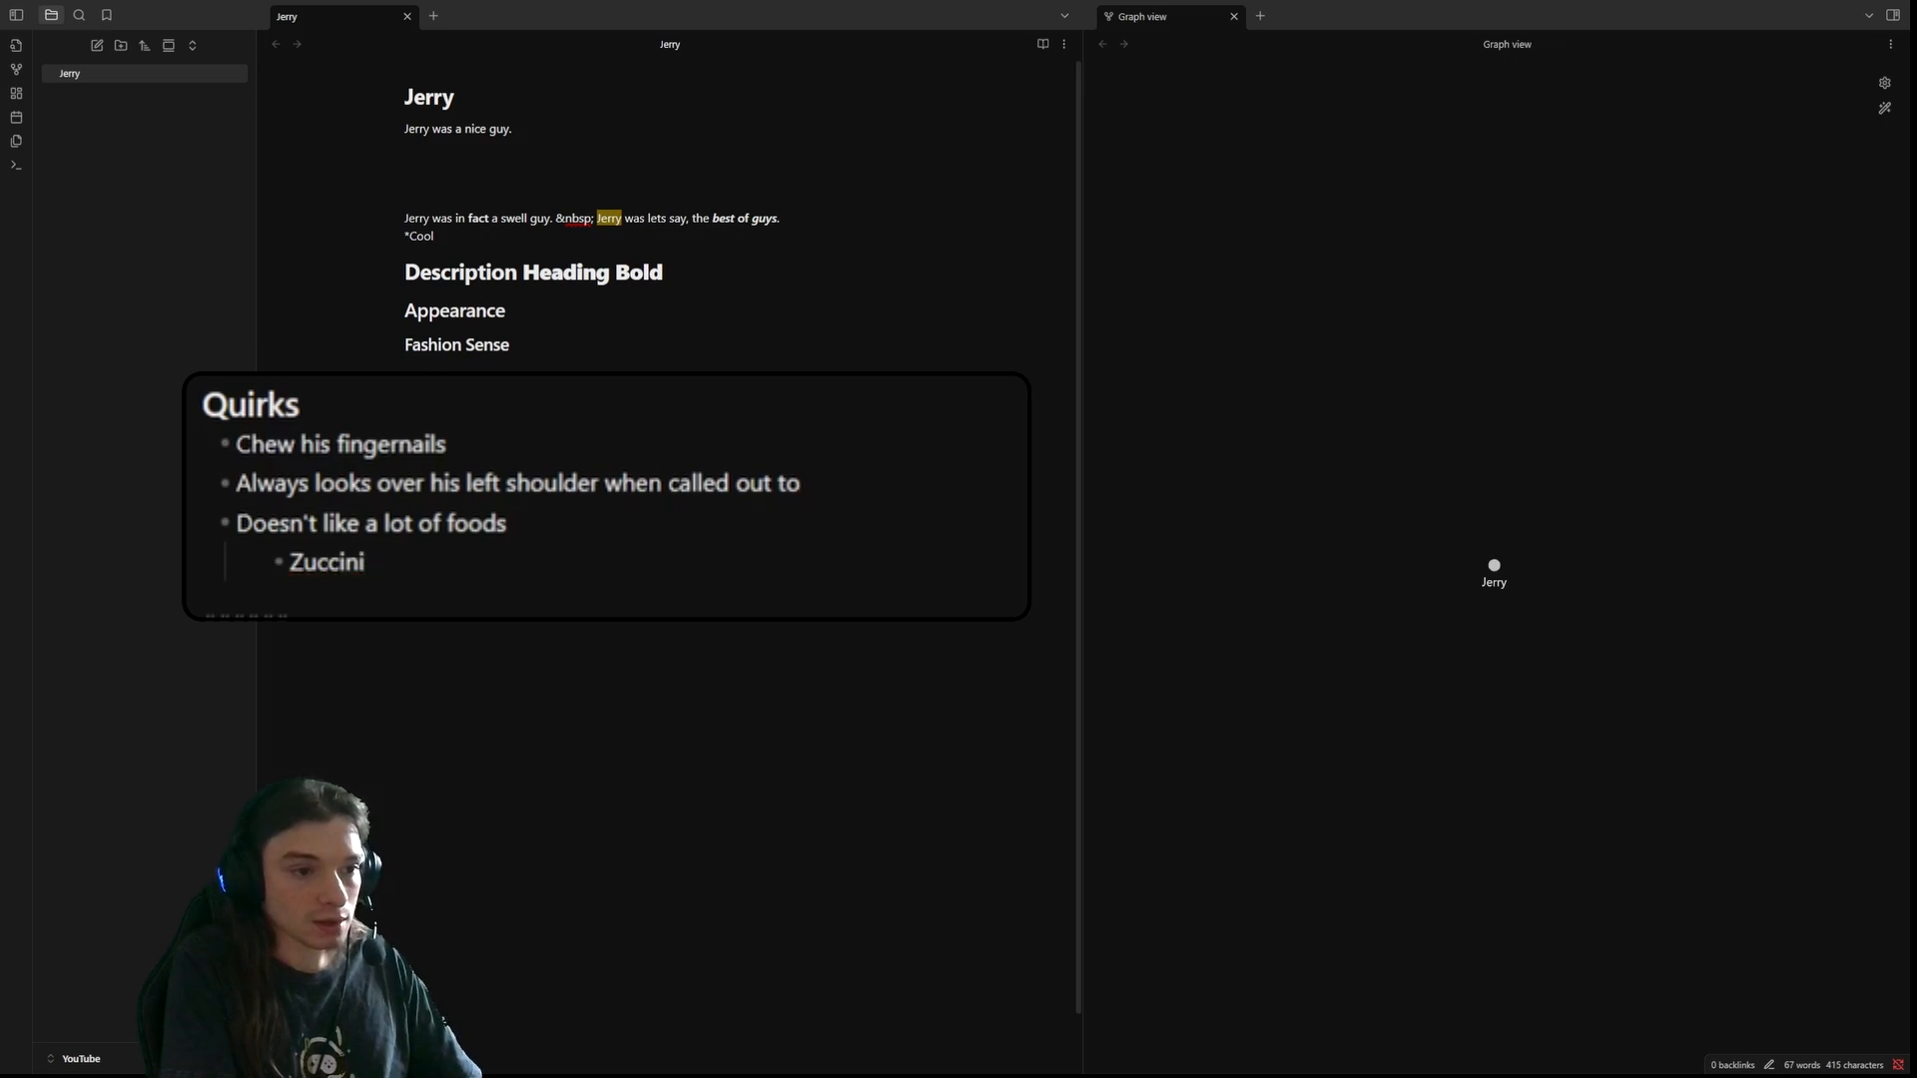
right_click(477, 594)
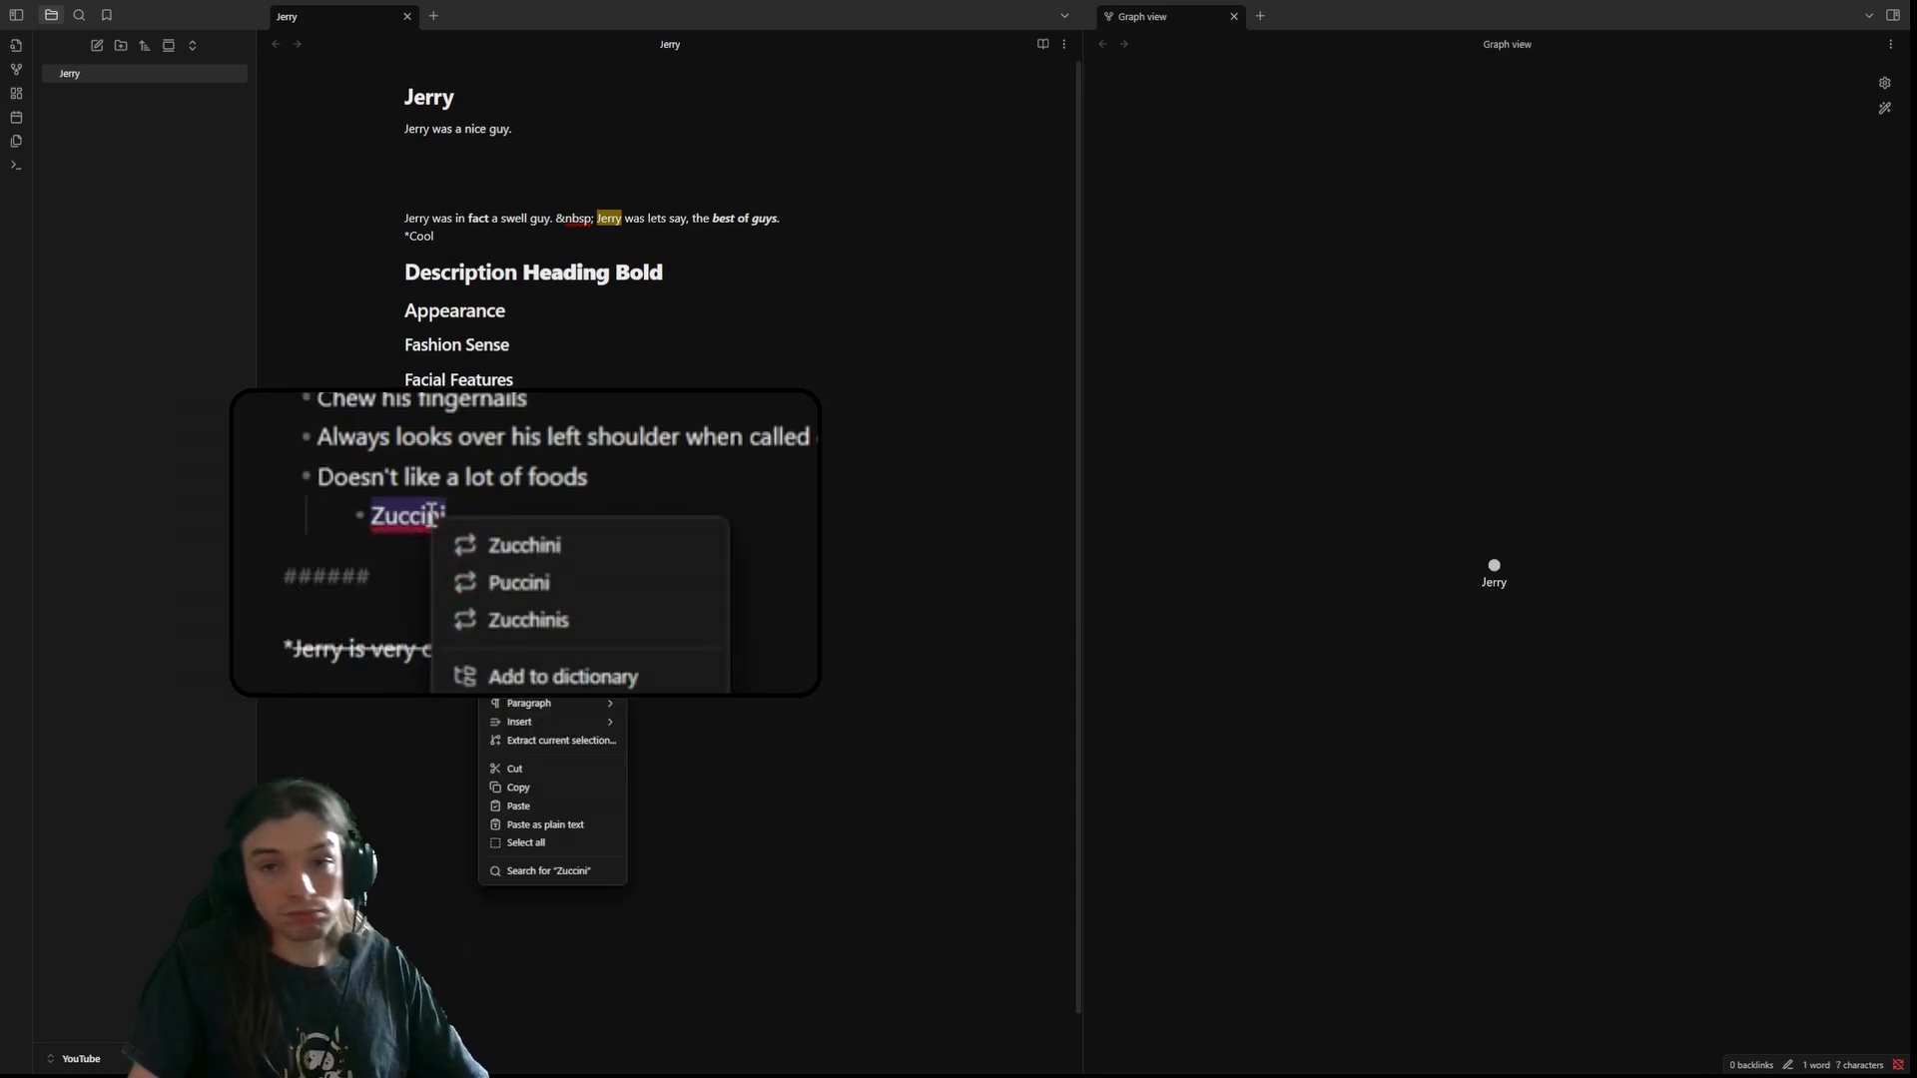
click(575, 542)
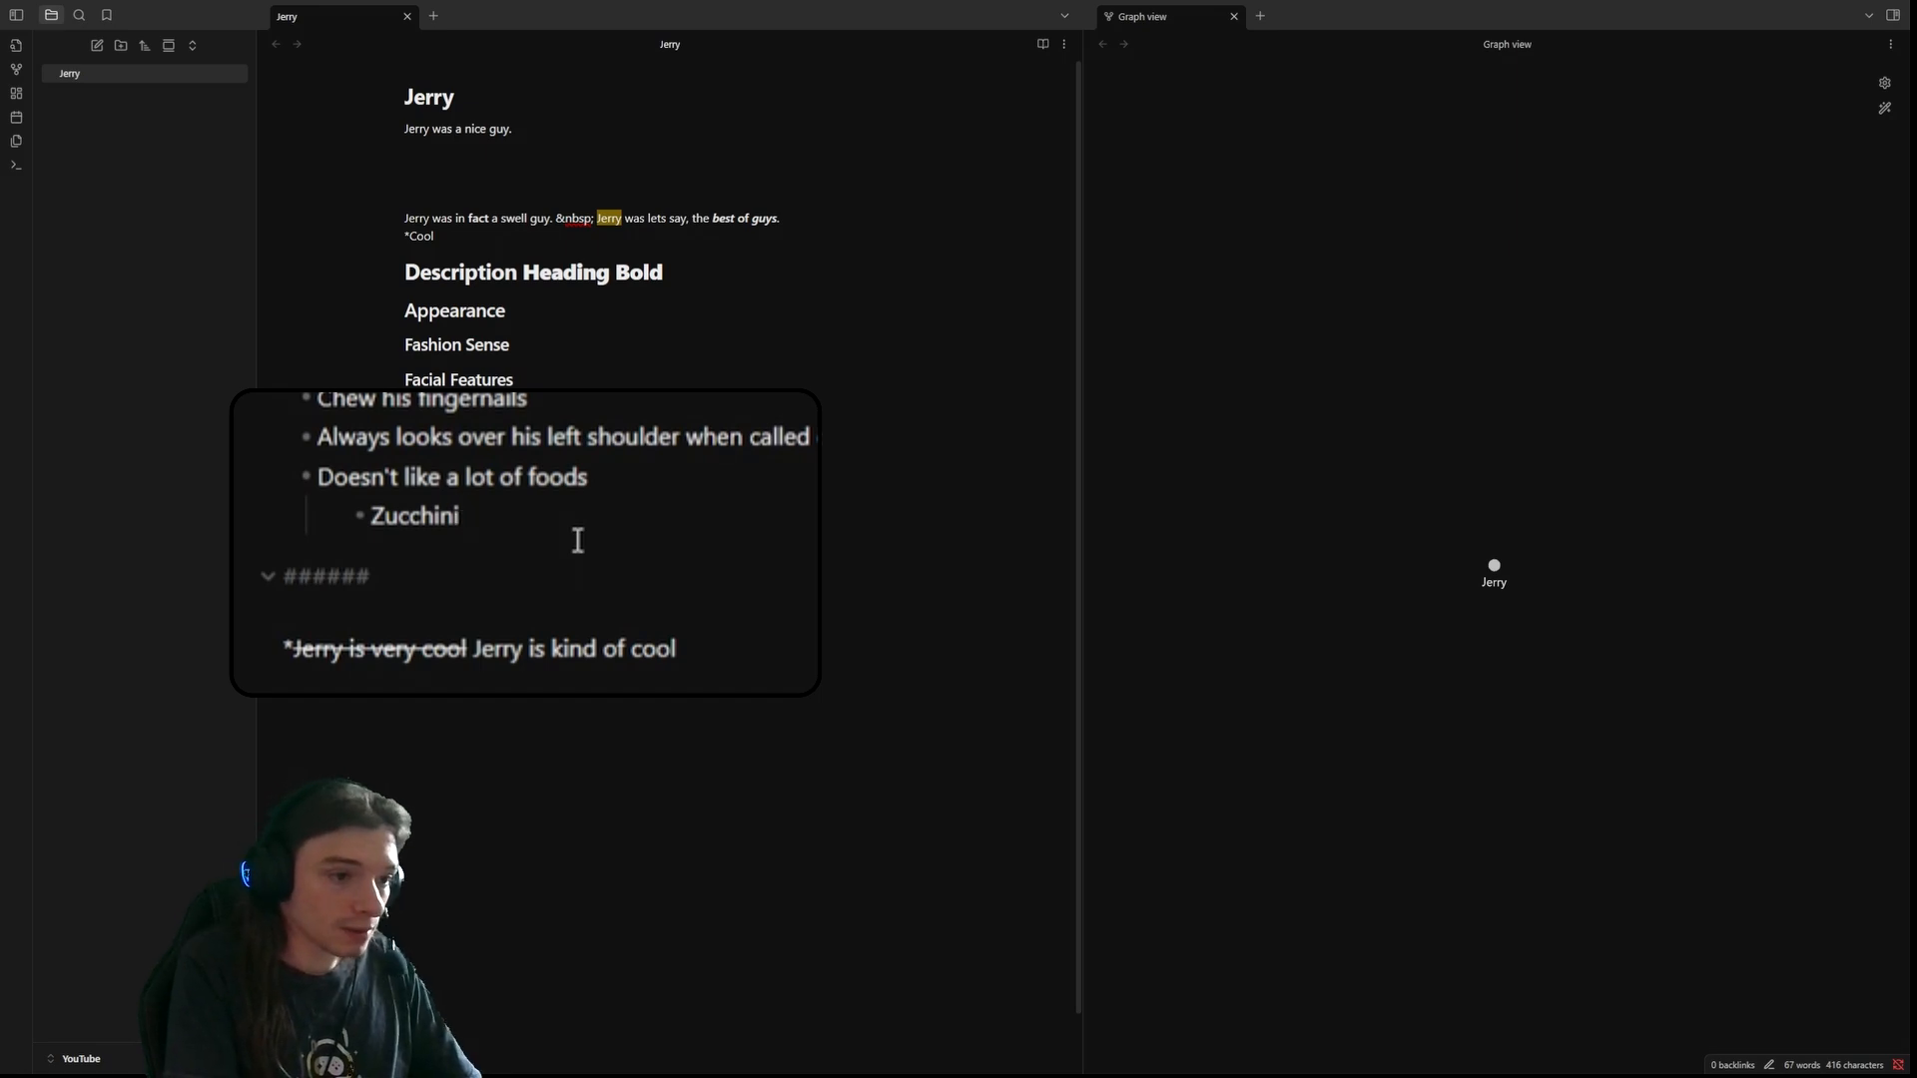
- Add a second sub-item after Zucchini and turn the nested food bullets into a numbered list starting at 1
key(Return)
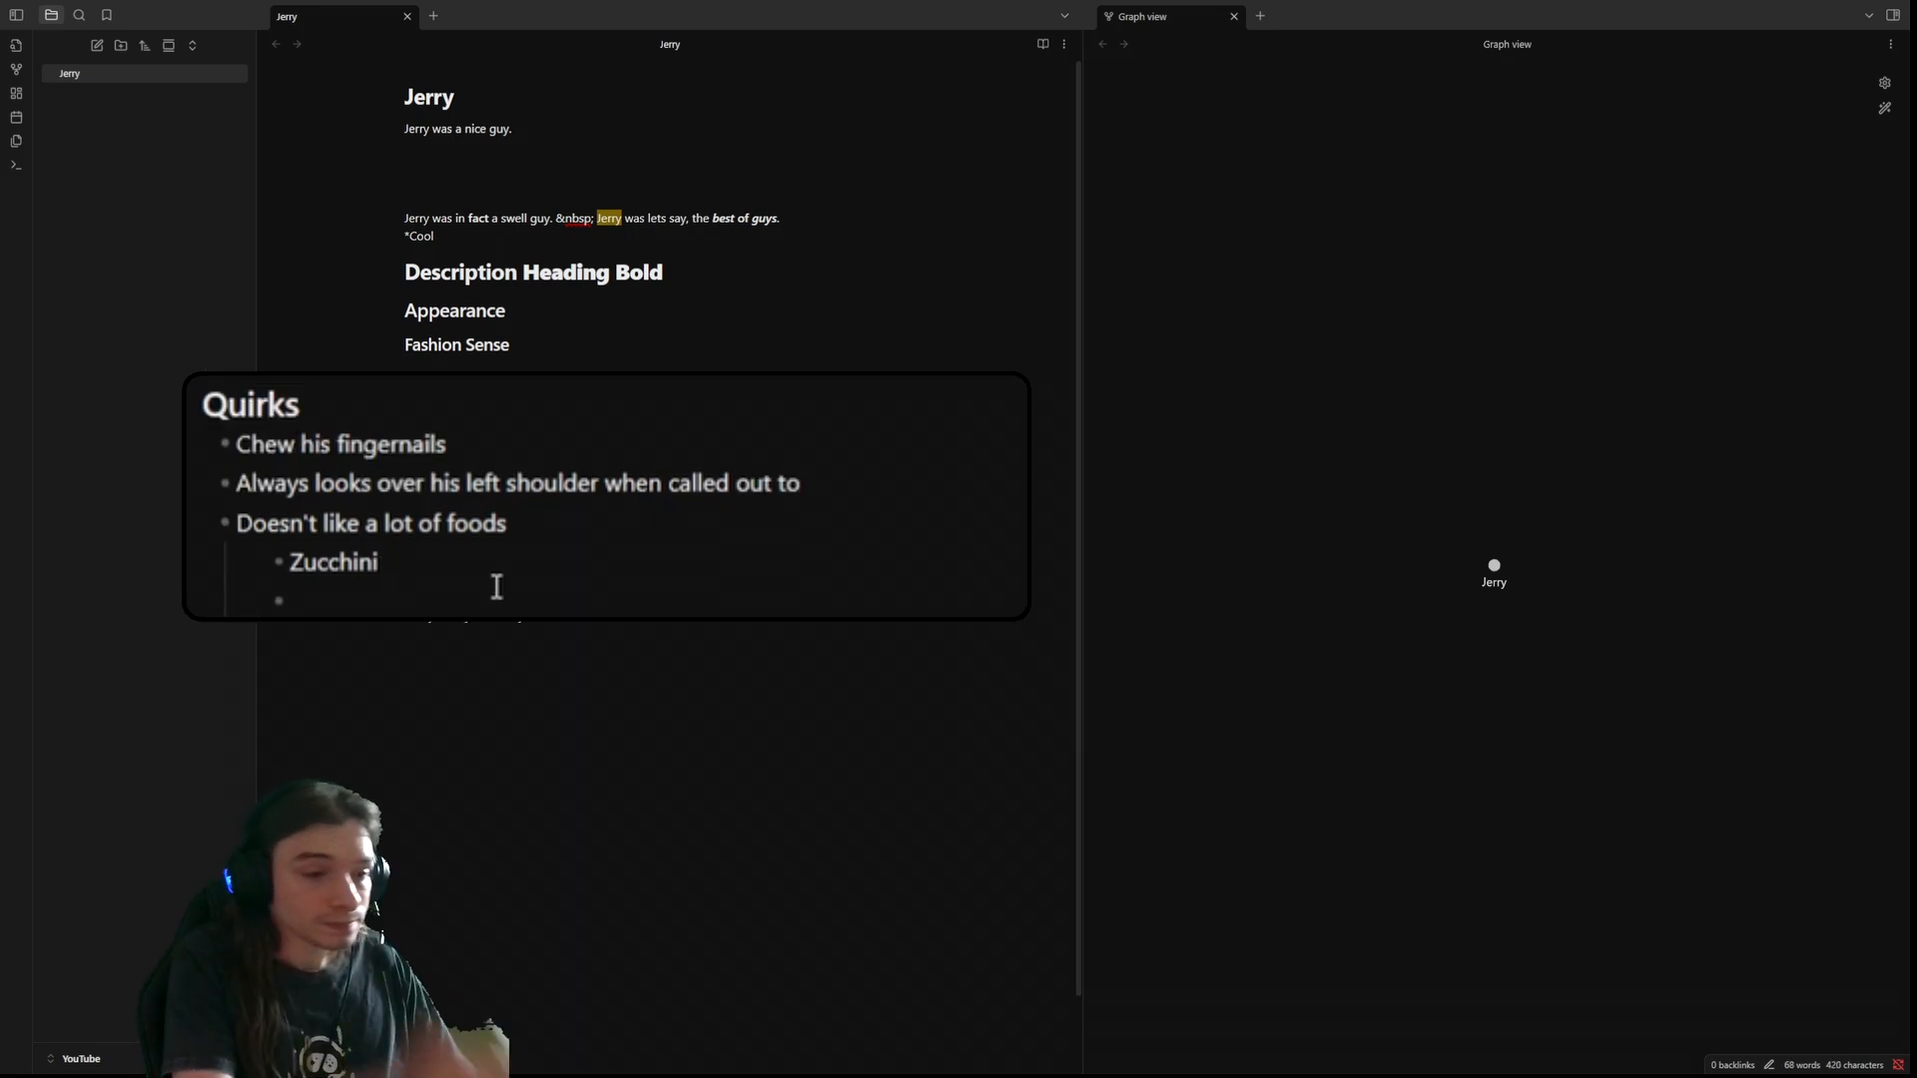
key(Up)
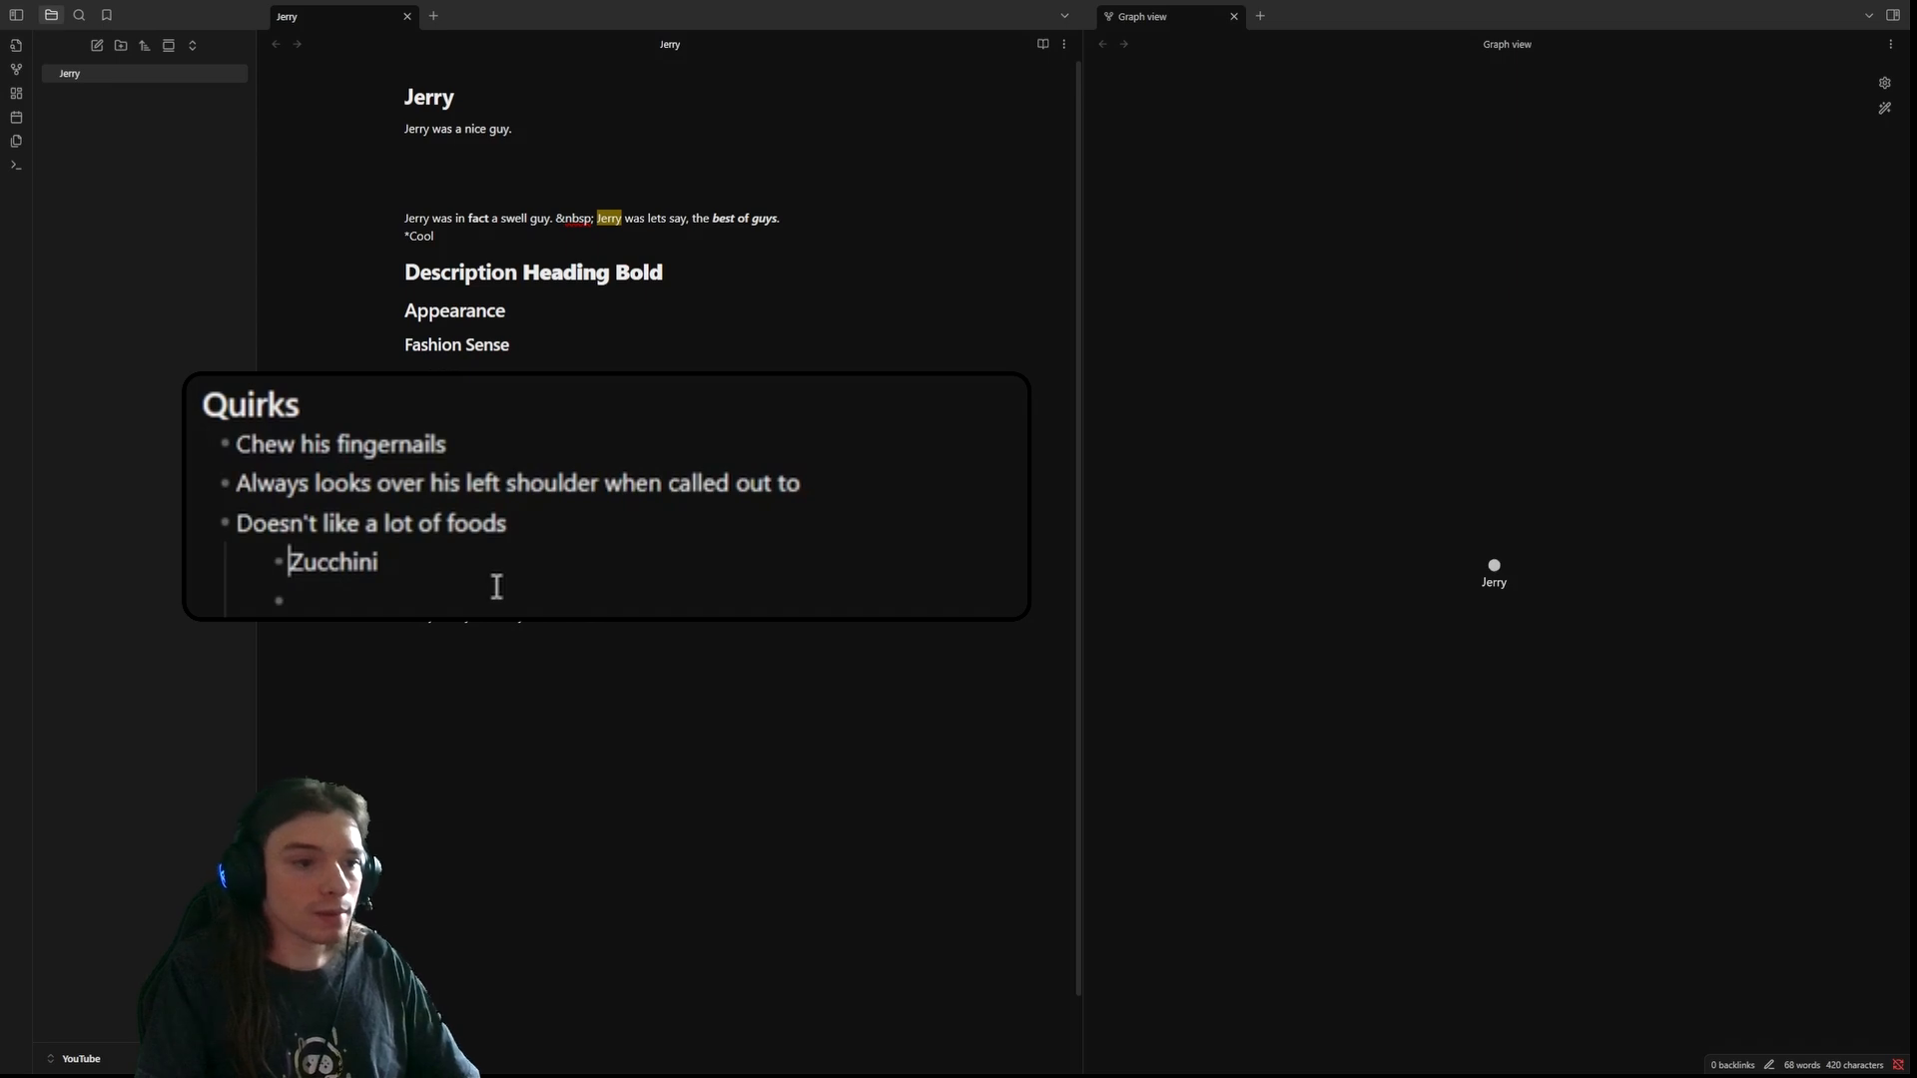
key(BackSpace)
text(1.)
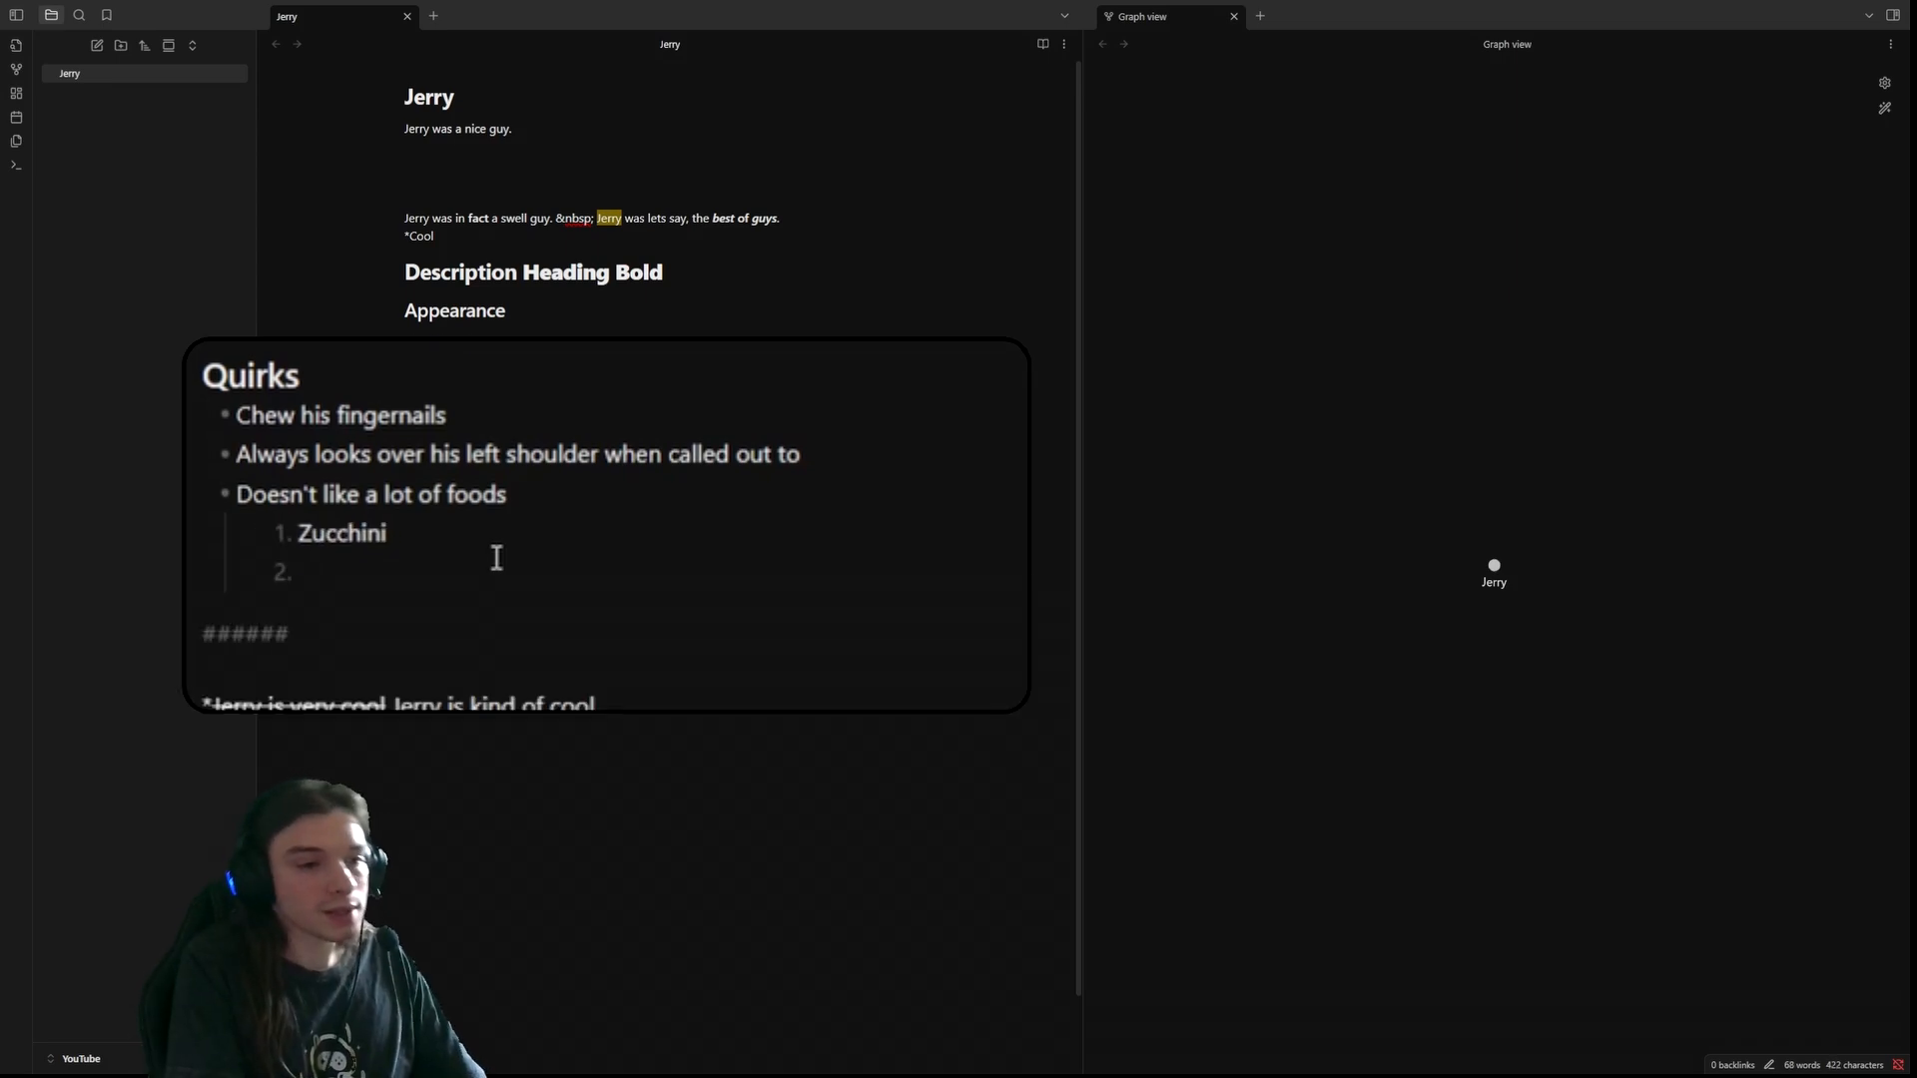
- Enter "Tomatoes" and "Pickles" as items 2 and 3 of the nested food list and start a fourth item
text(Tomatoes)
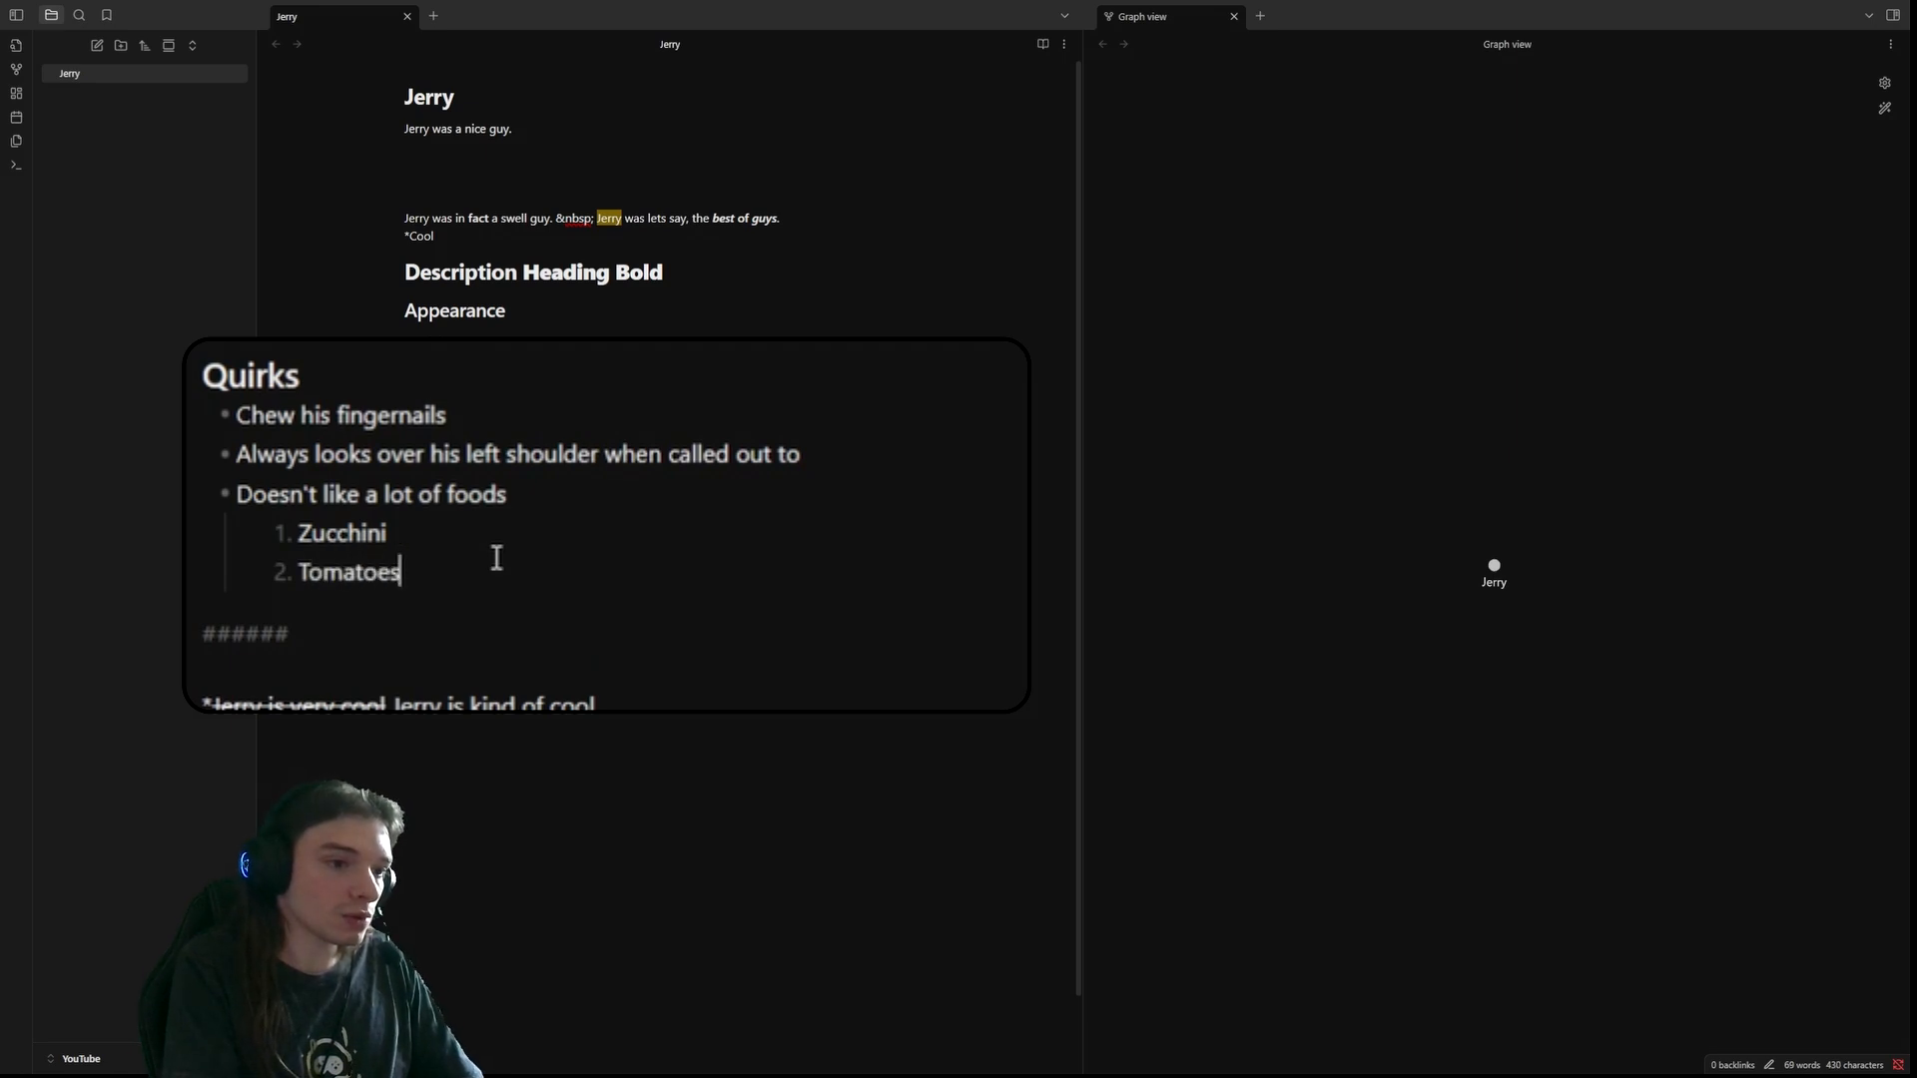
key(Return)
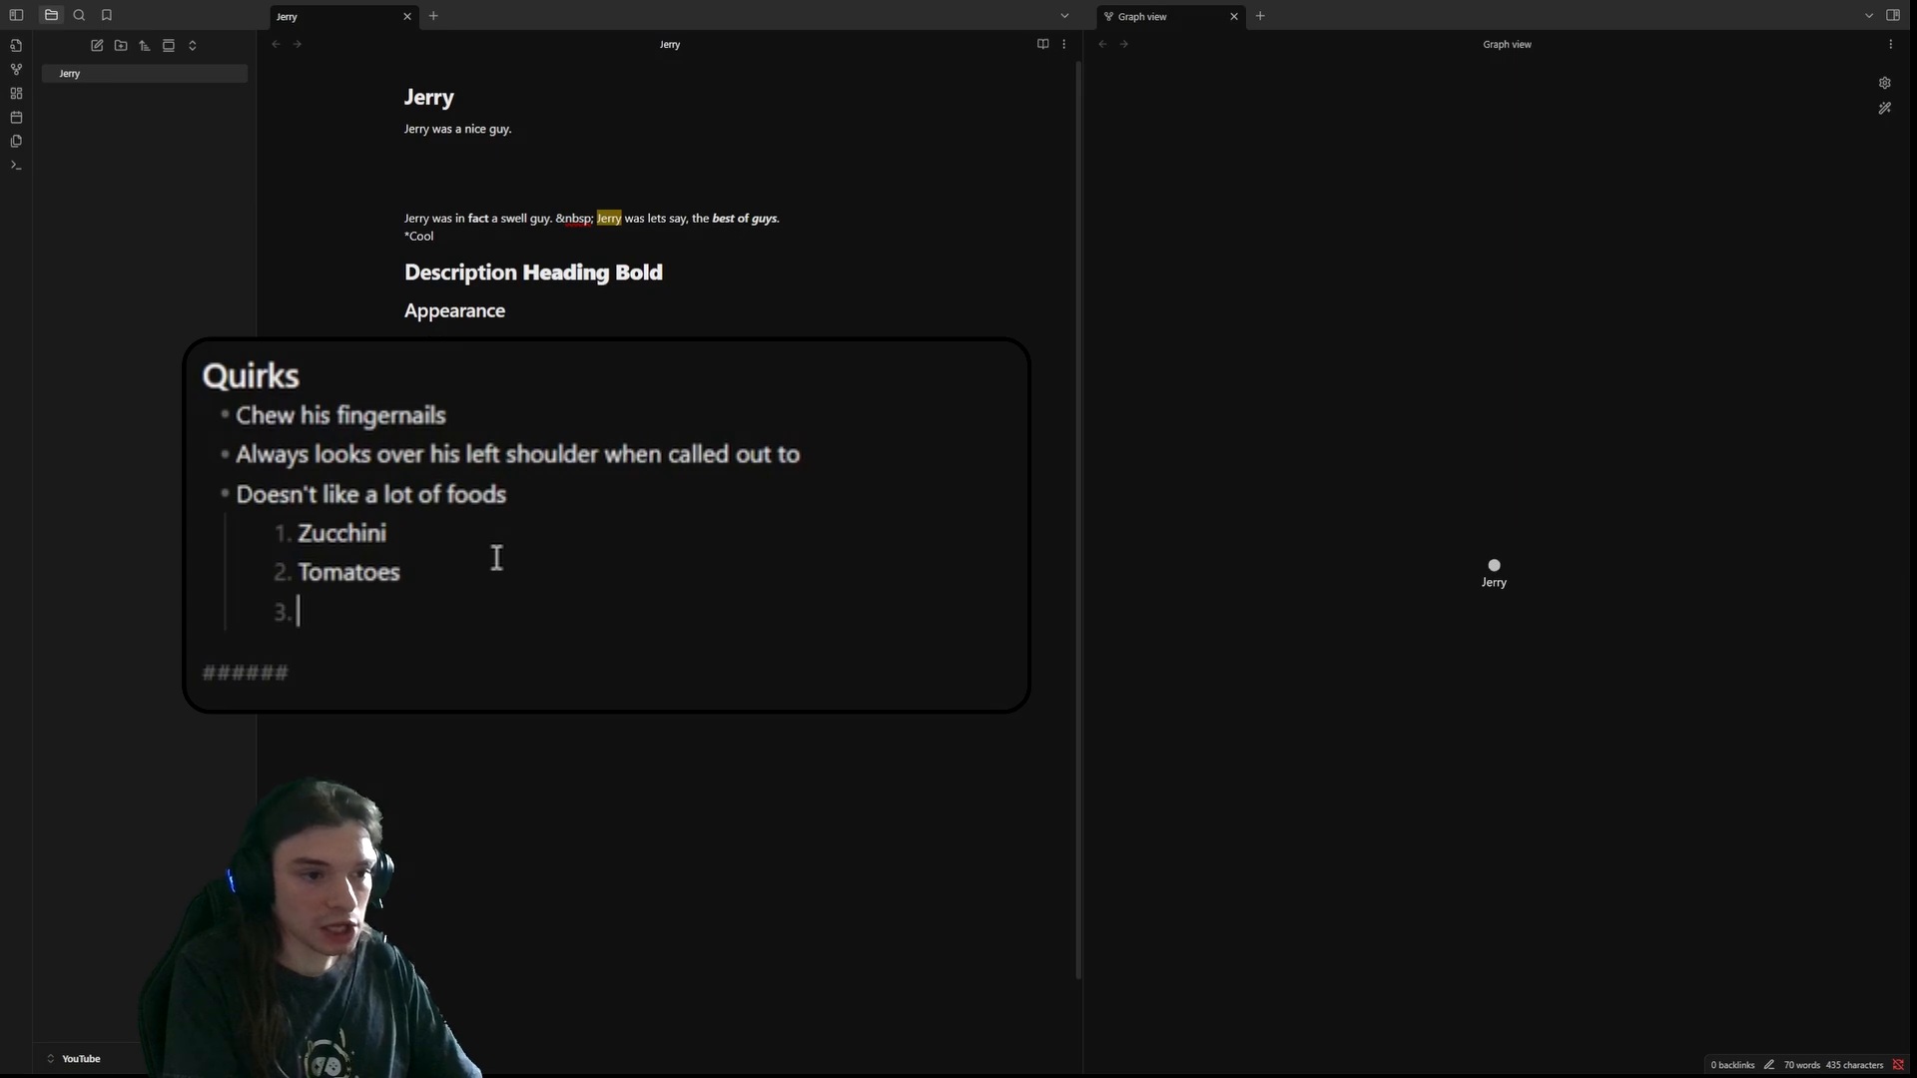
text(Pickle)
key(BackSpace)
key(BackSpace)
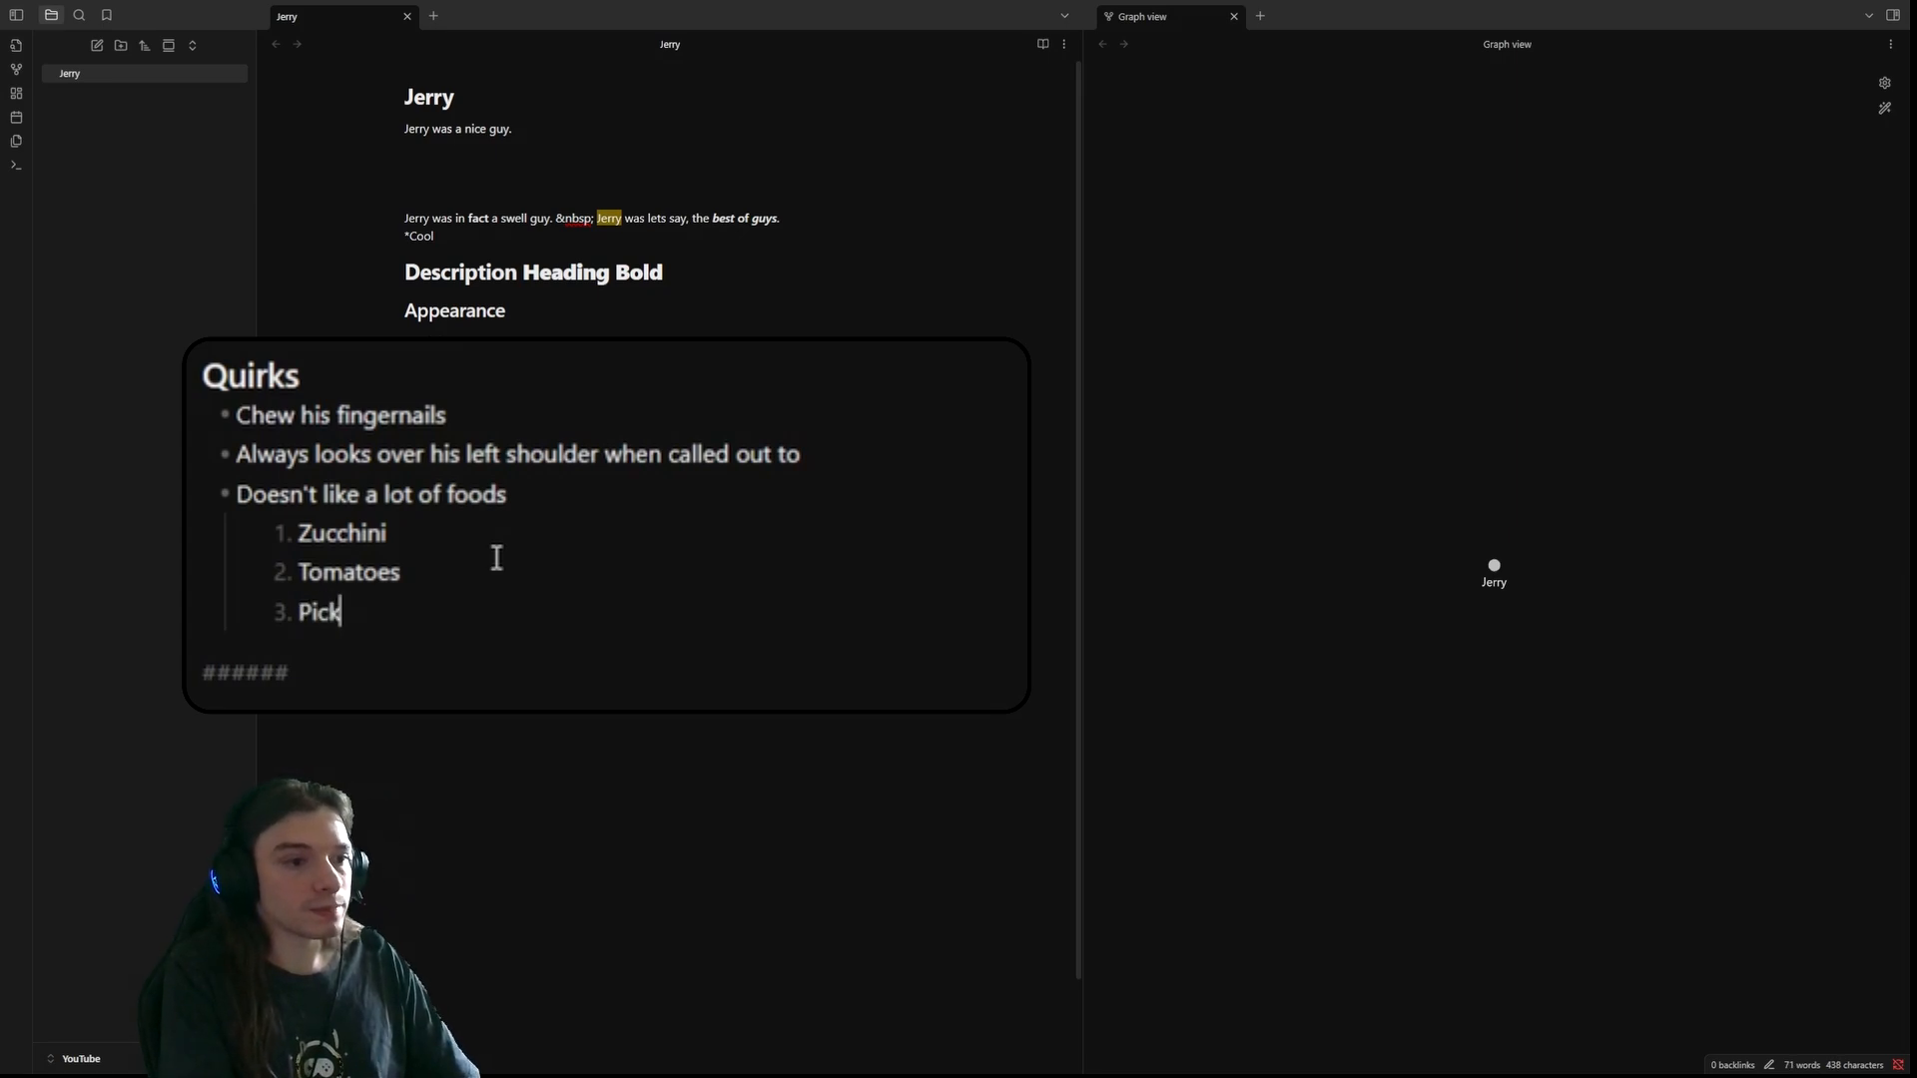
text(les)
key(Return)
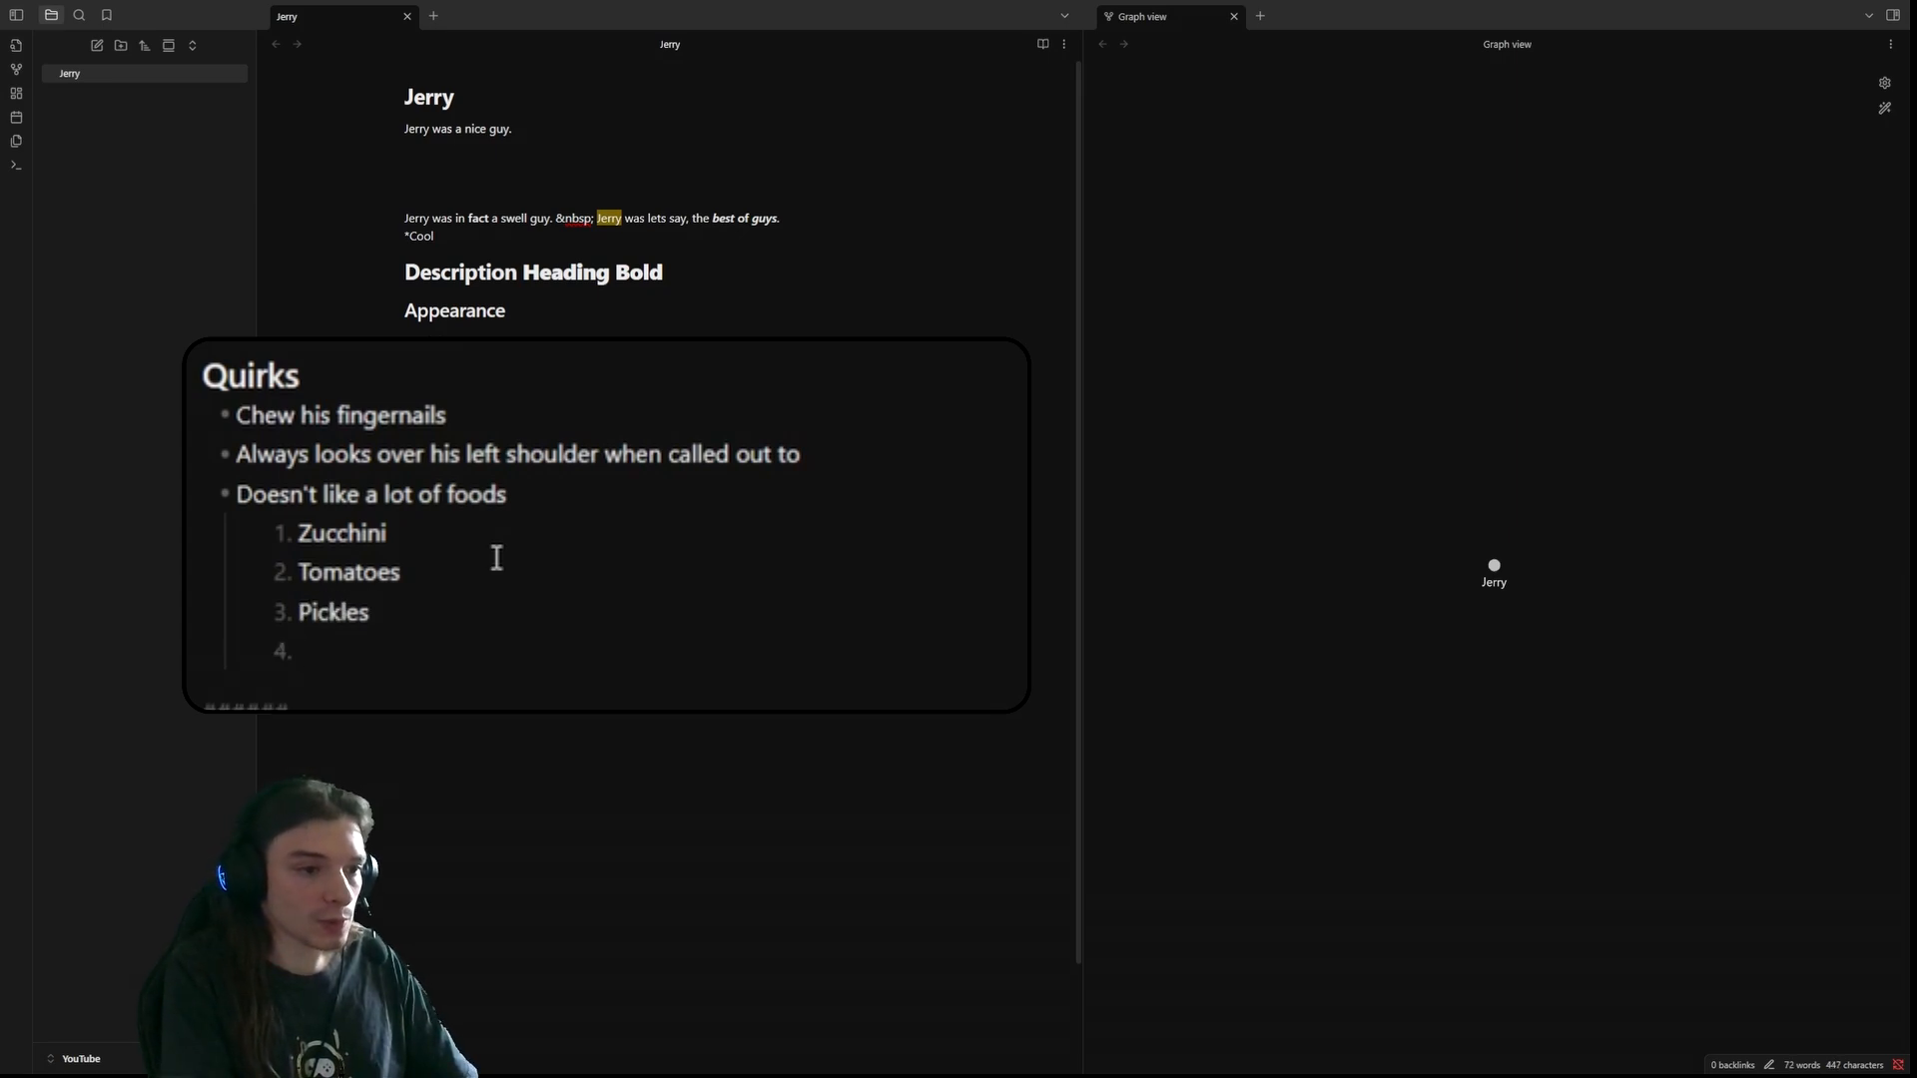
- Enter "Pickle Chips" as item 4 of the nested food list
text(Pickles)
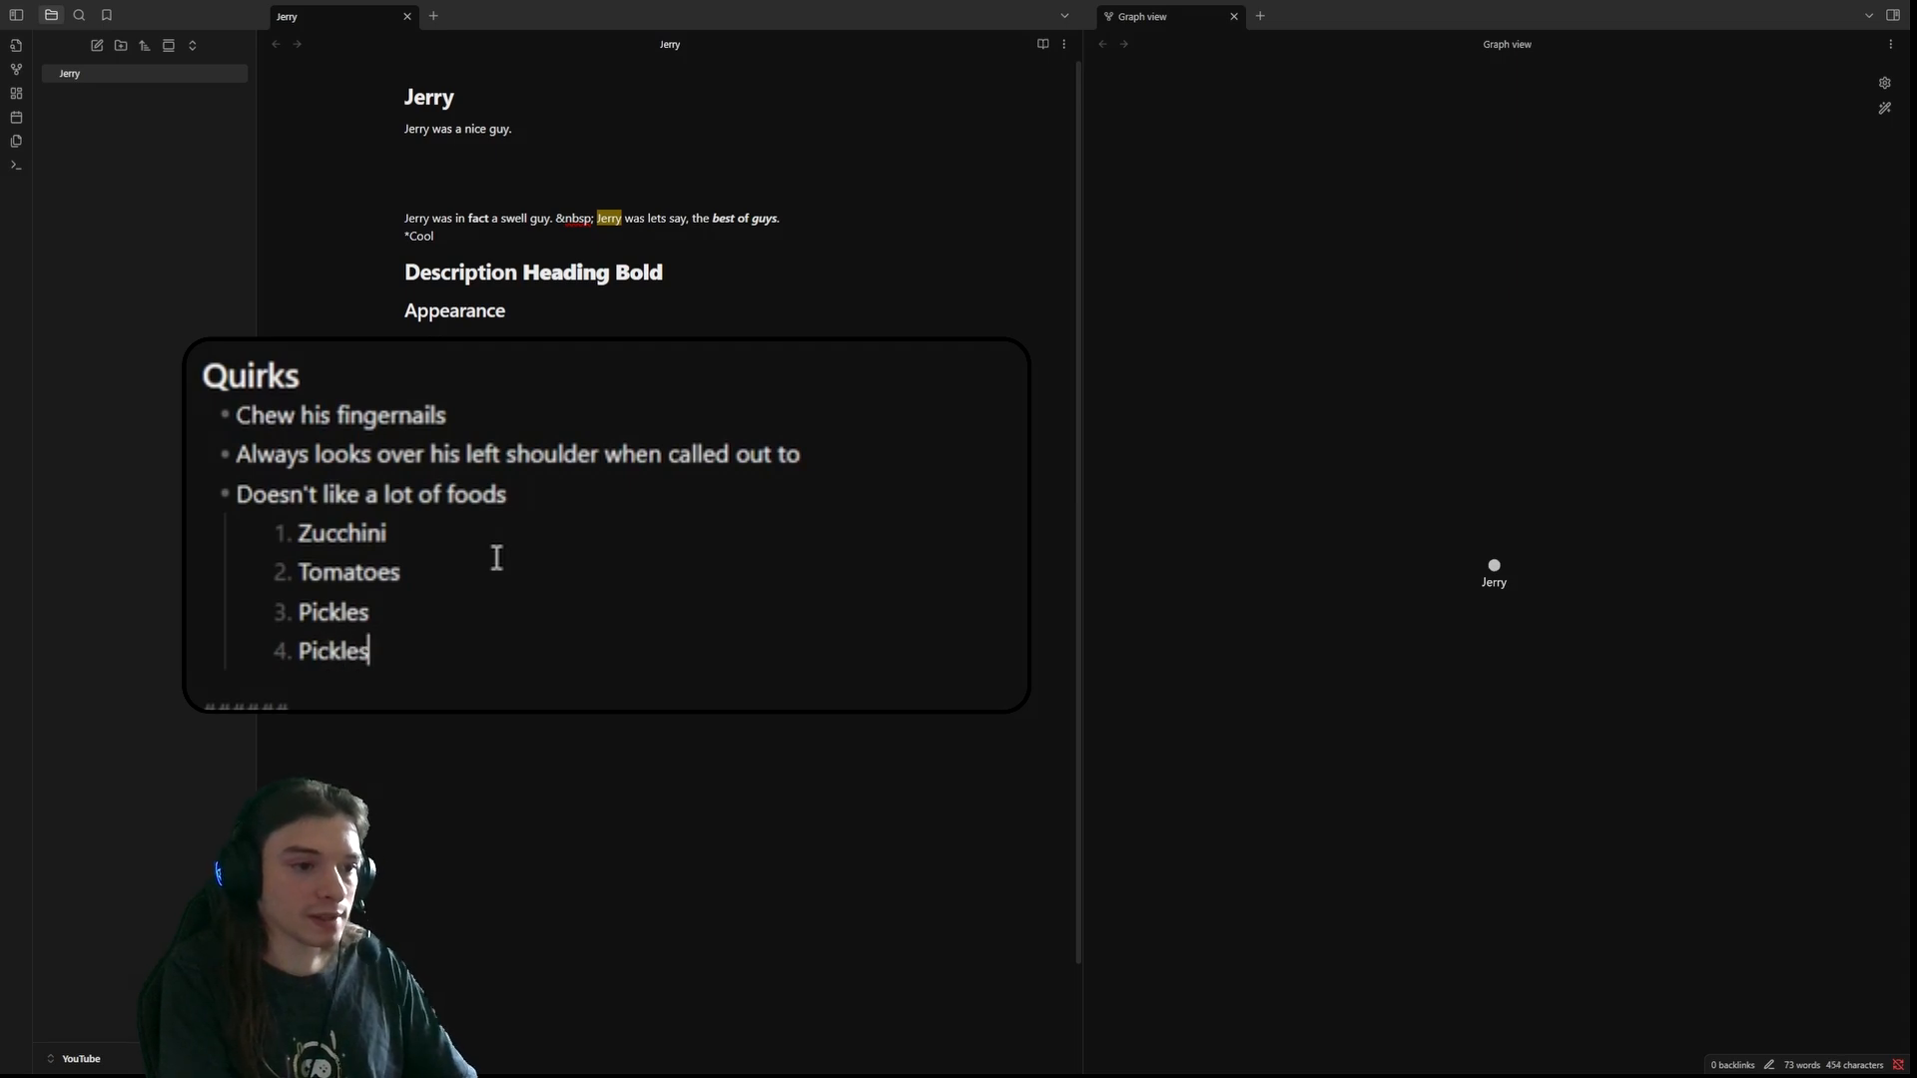
key(BackSpace)
text(Chips)
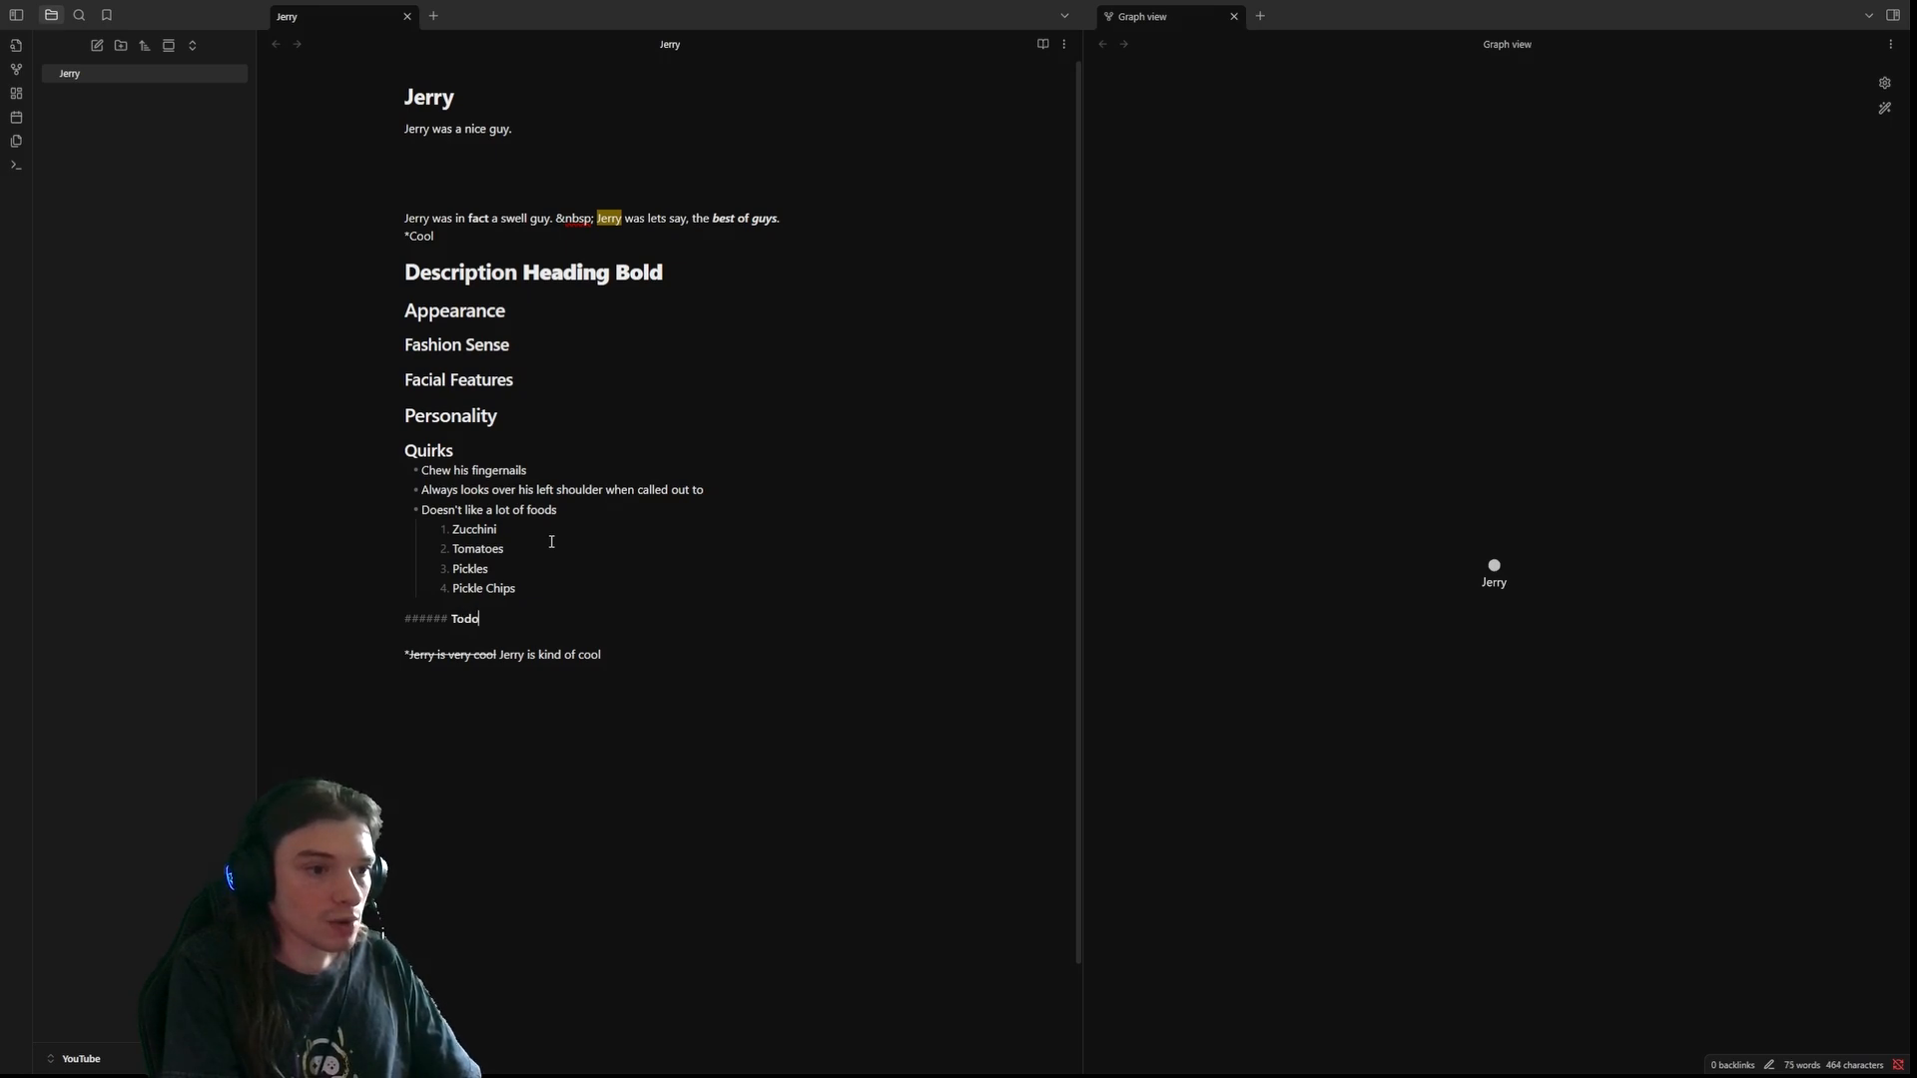
- Title the level-six heading below the food list "Todo List", prefixed with the sample character's name in the possessive, and start a line under it
text(Todo List)
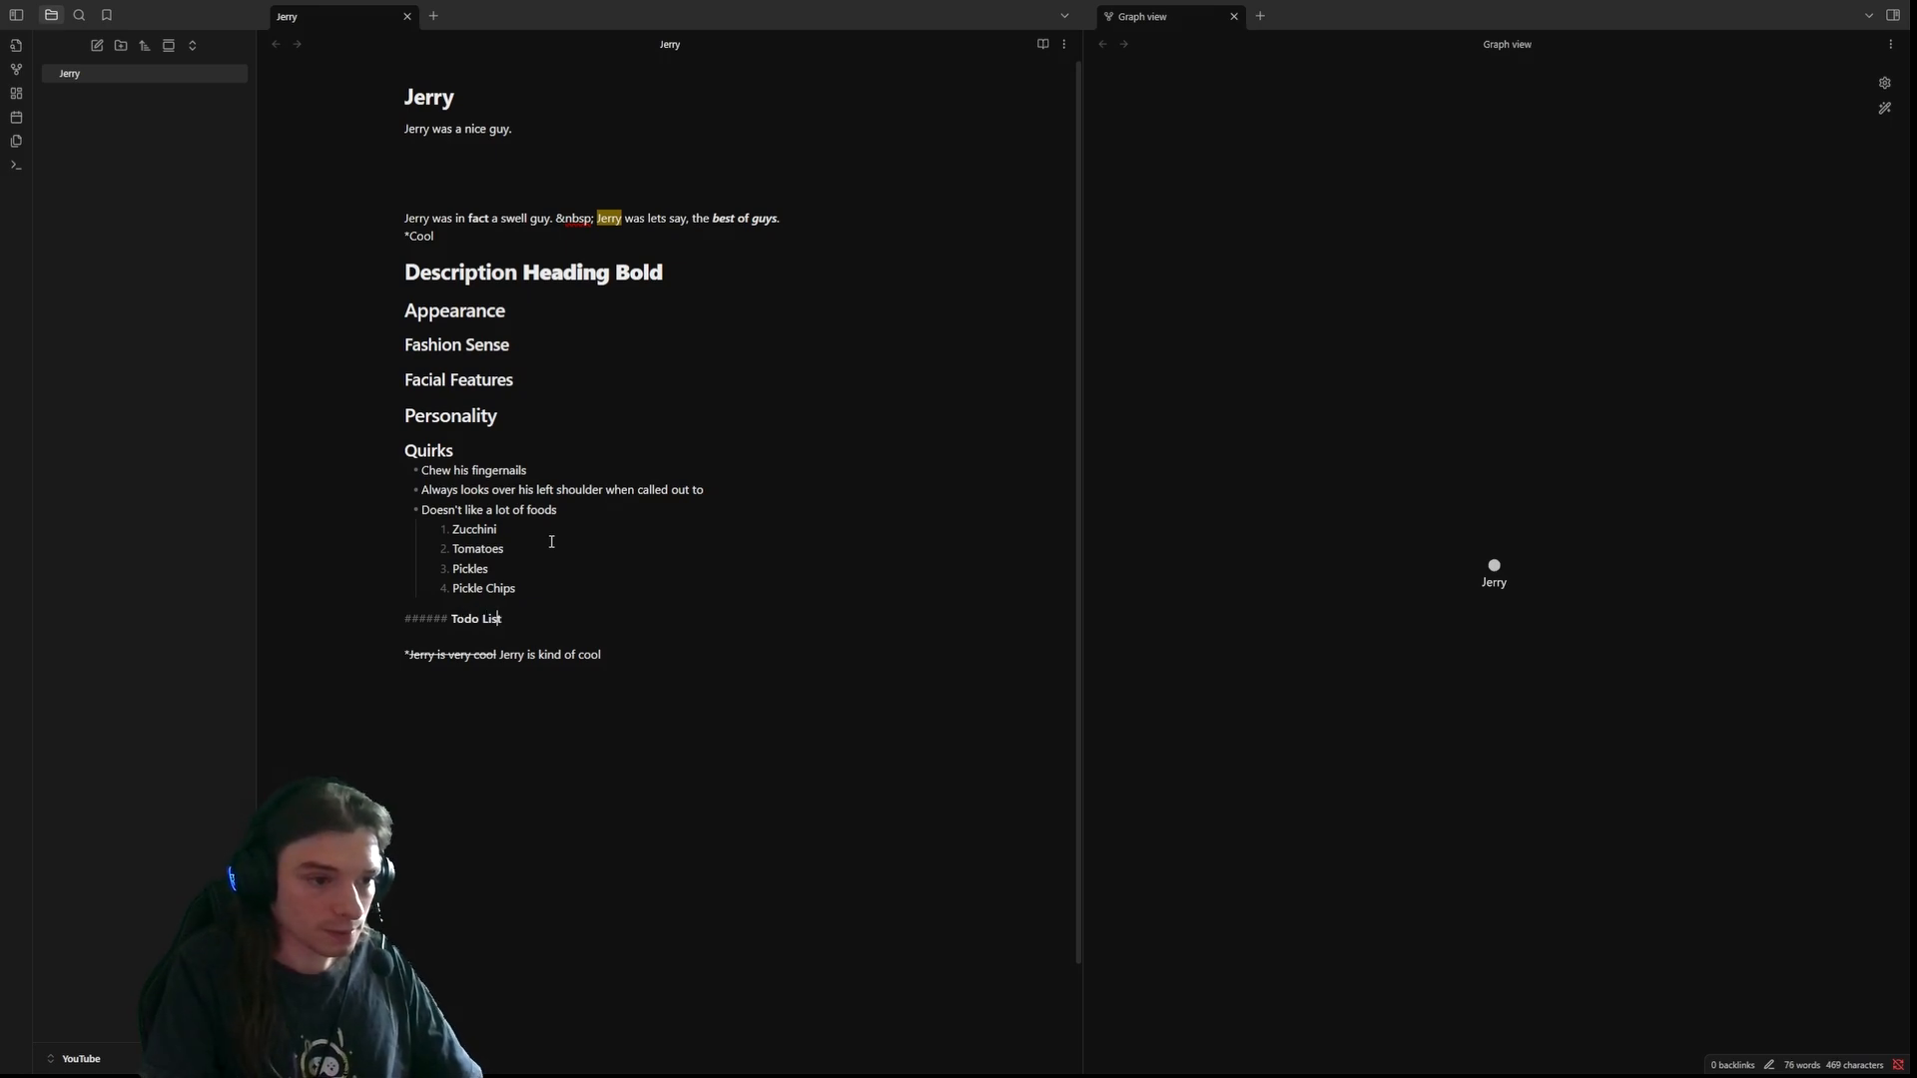
text(Jerry's)
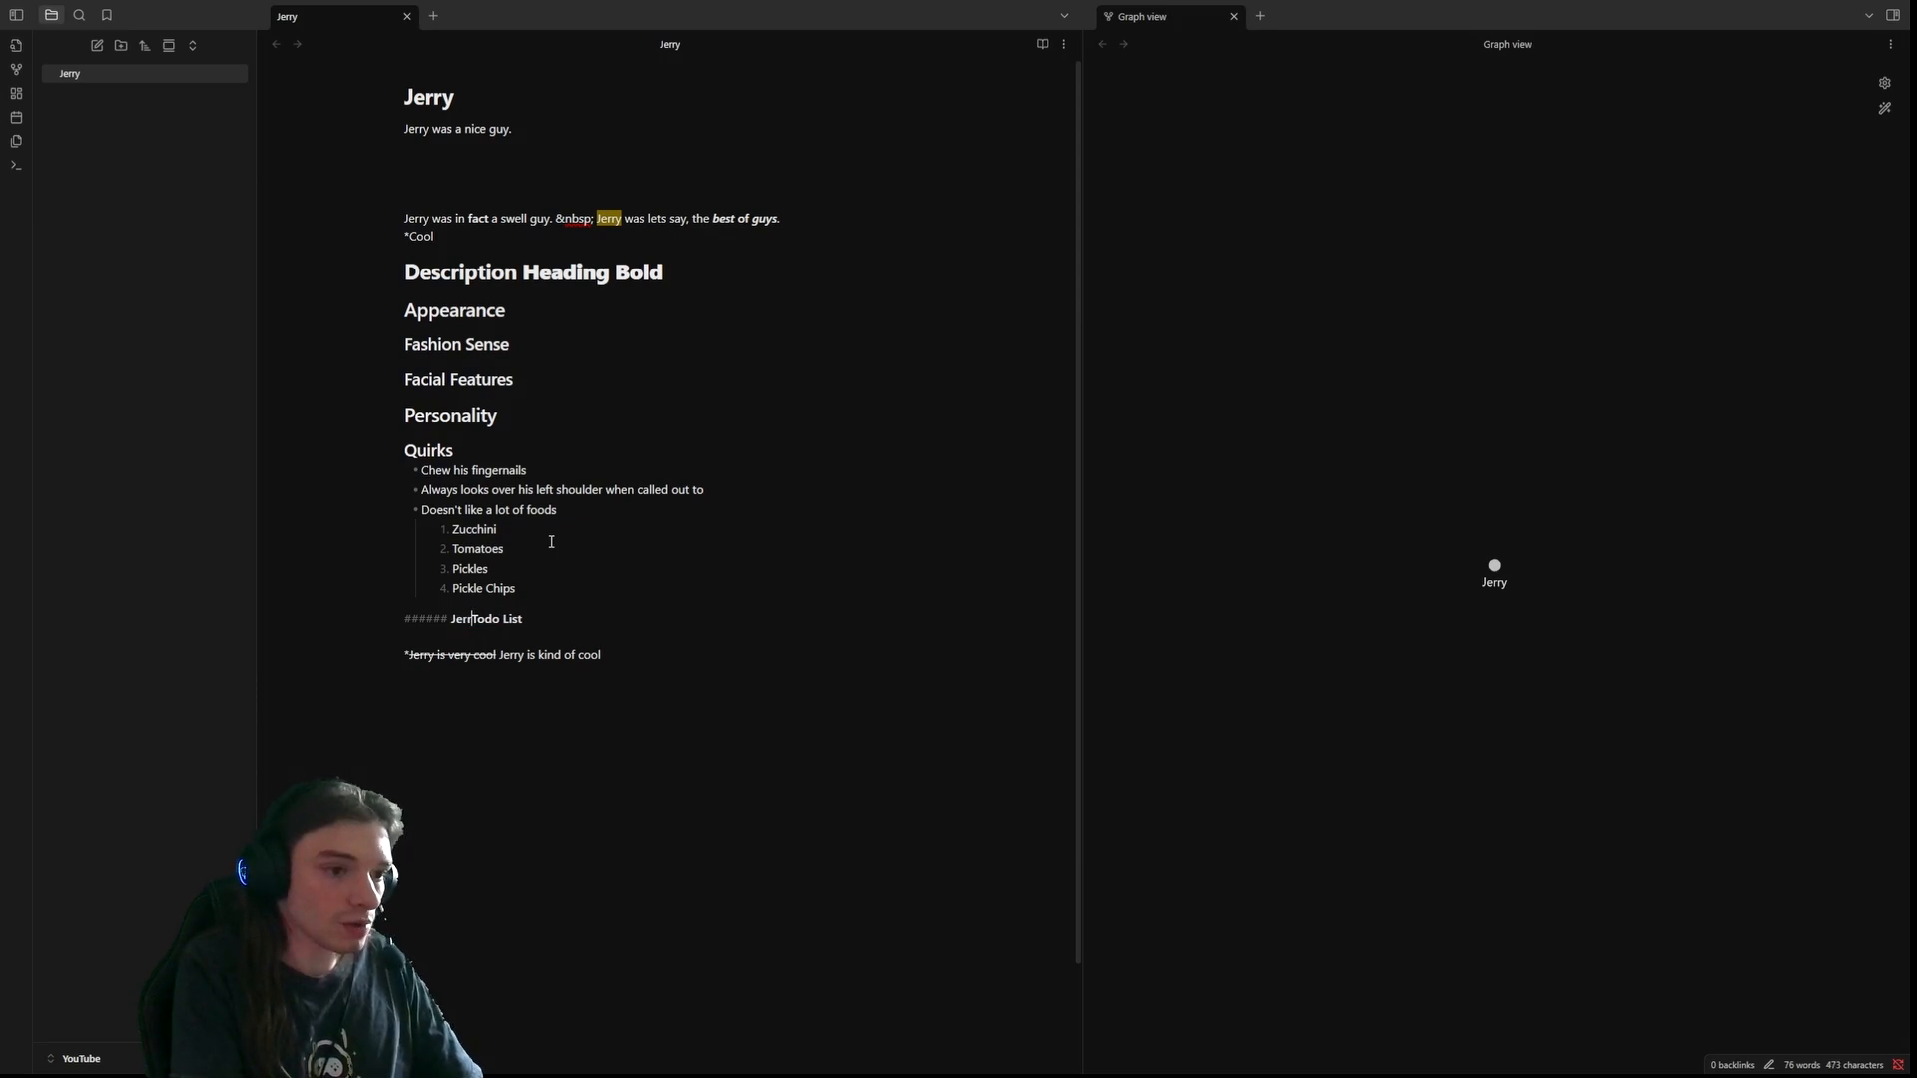
key(Return)
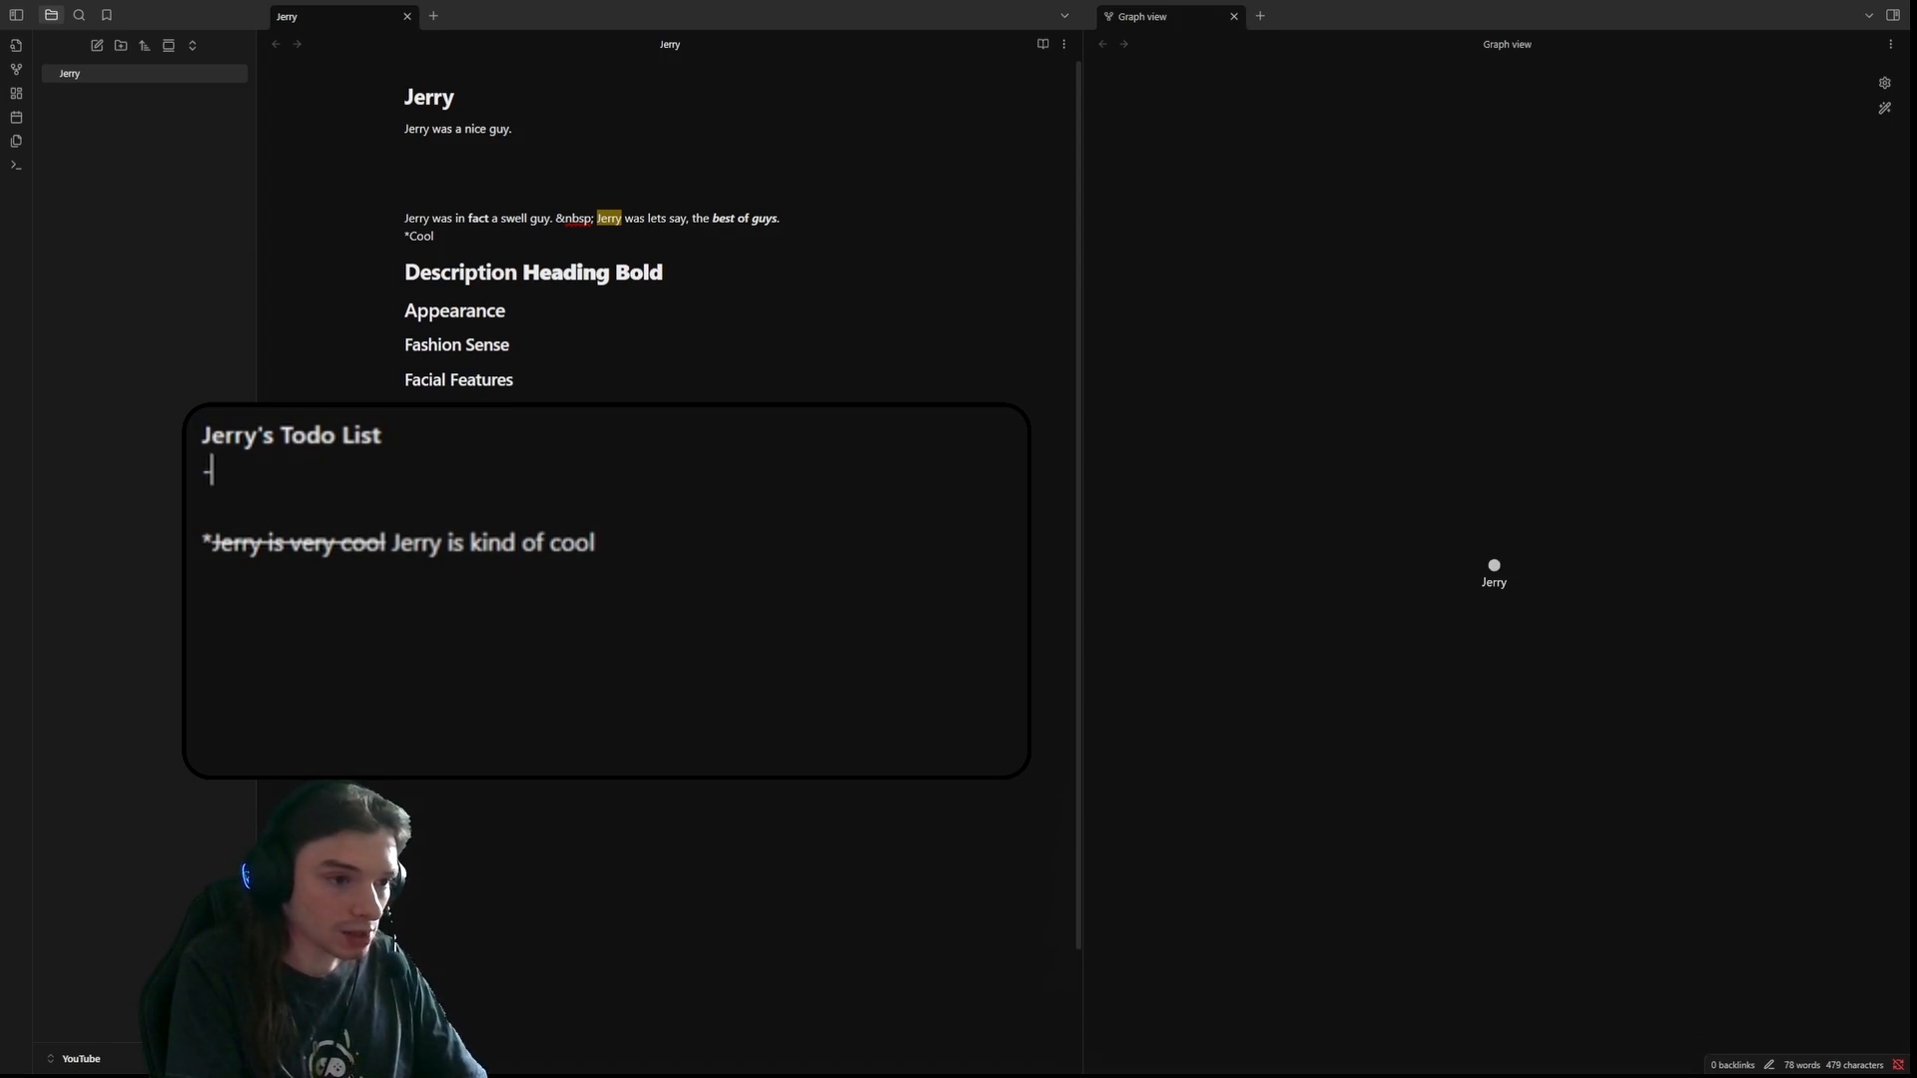
- Create a checkbox task "Go to work" under the todo heading with indented sub-tasks "Finish that one project at work" and "Clock out"
text(- )
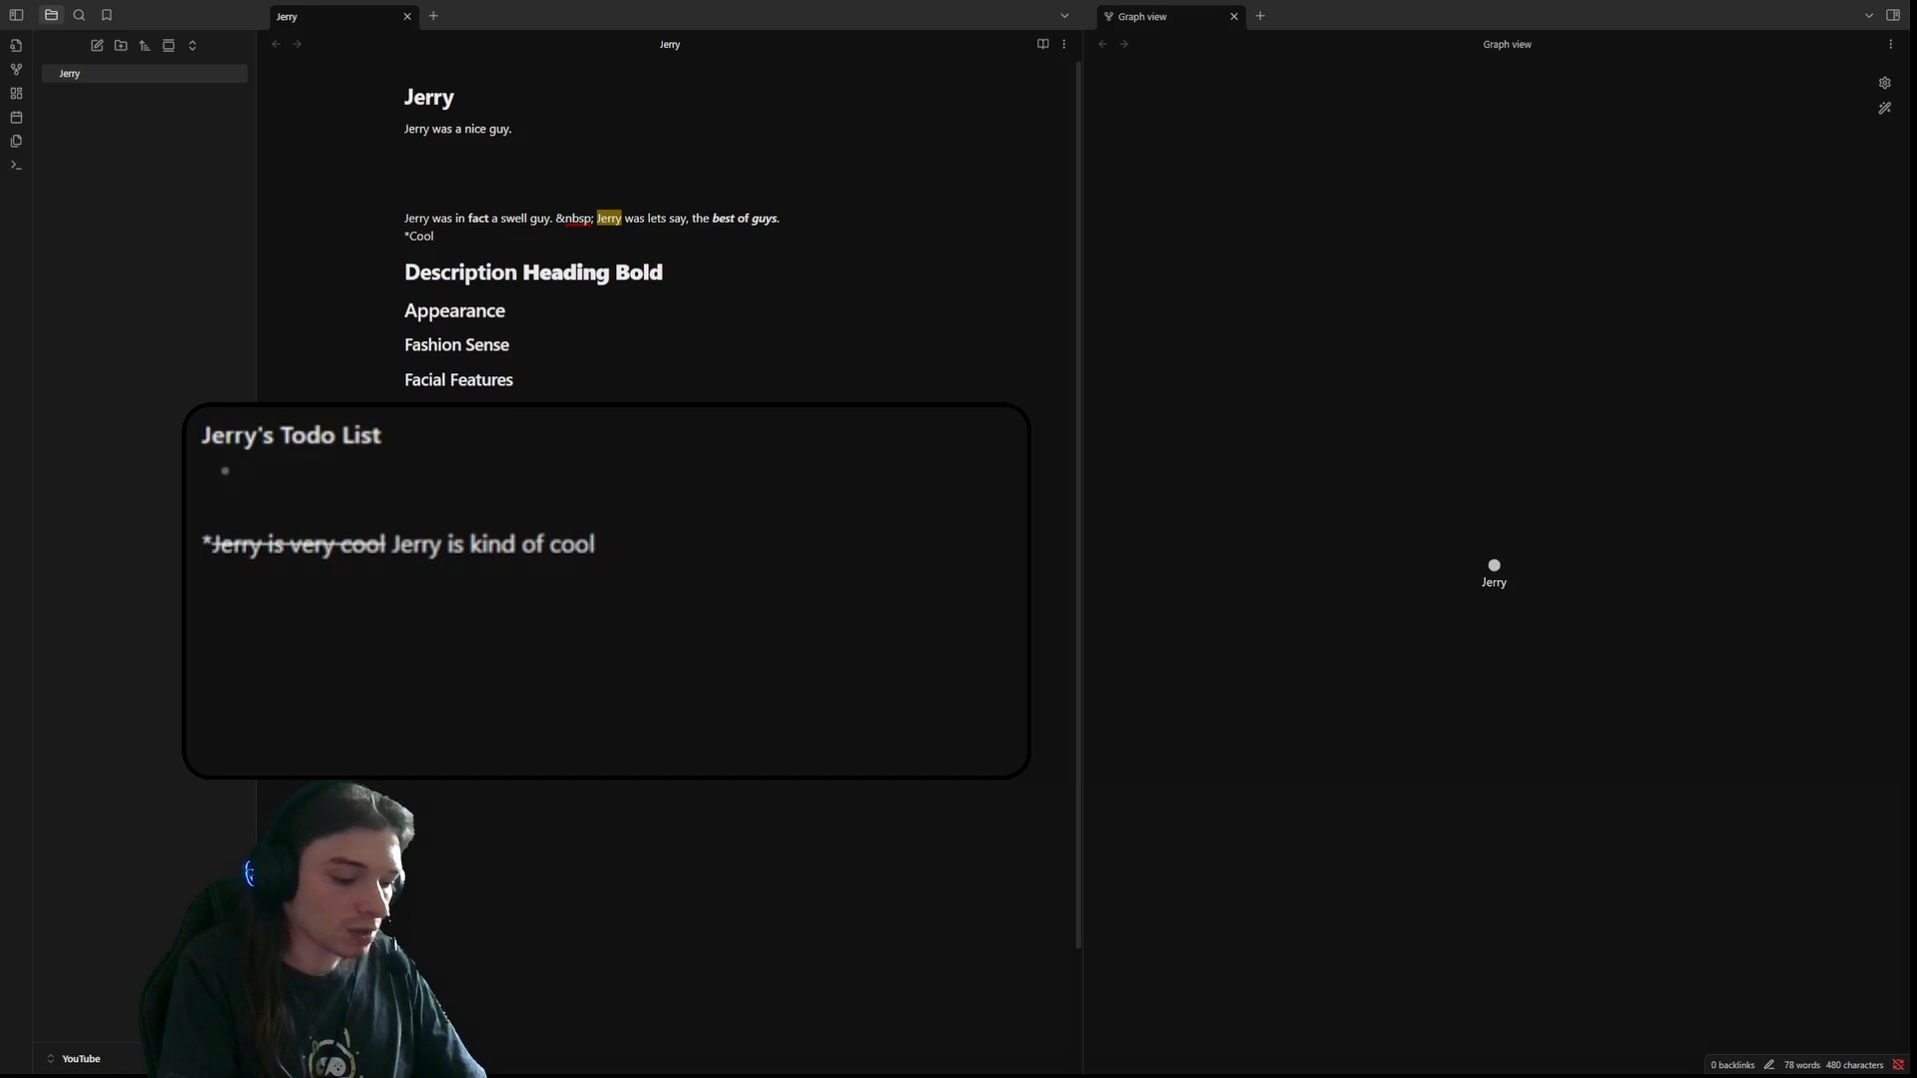
text([ ] Go to work)
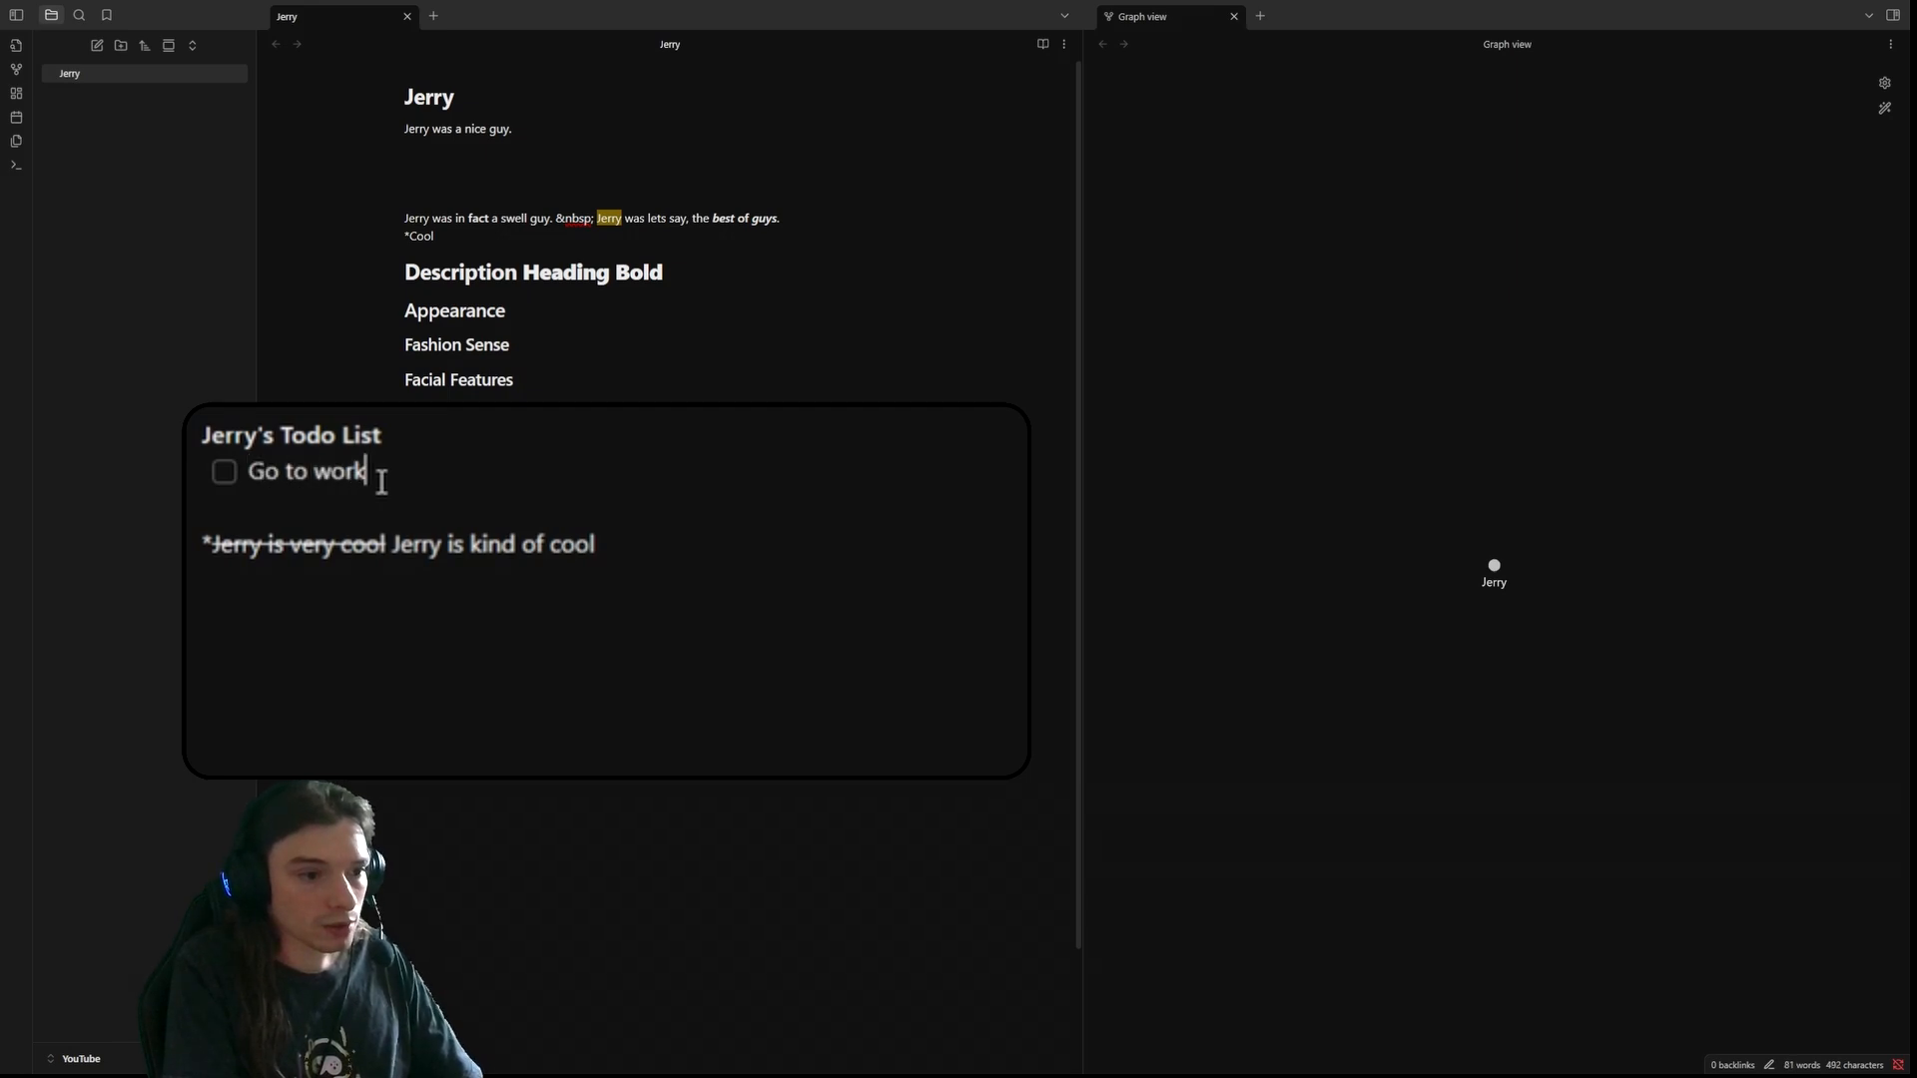
key(Return)
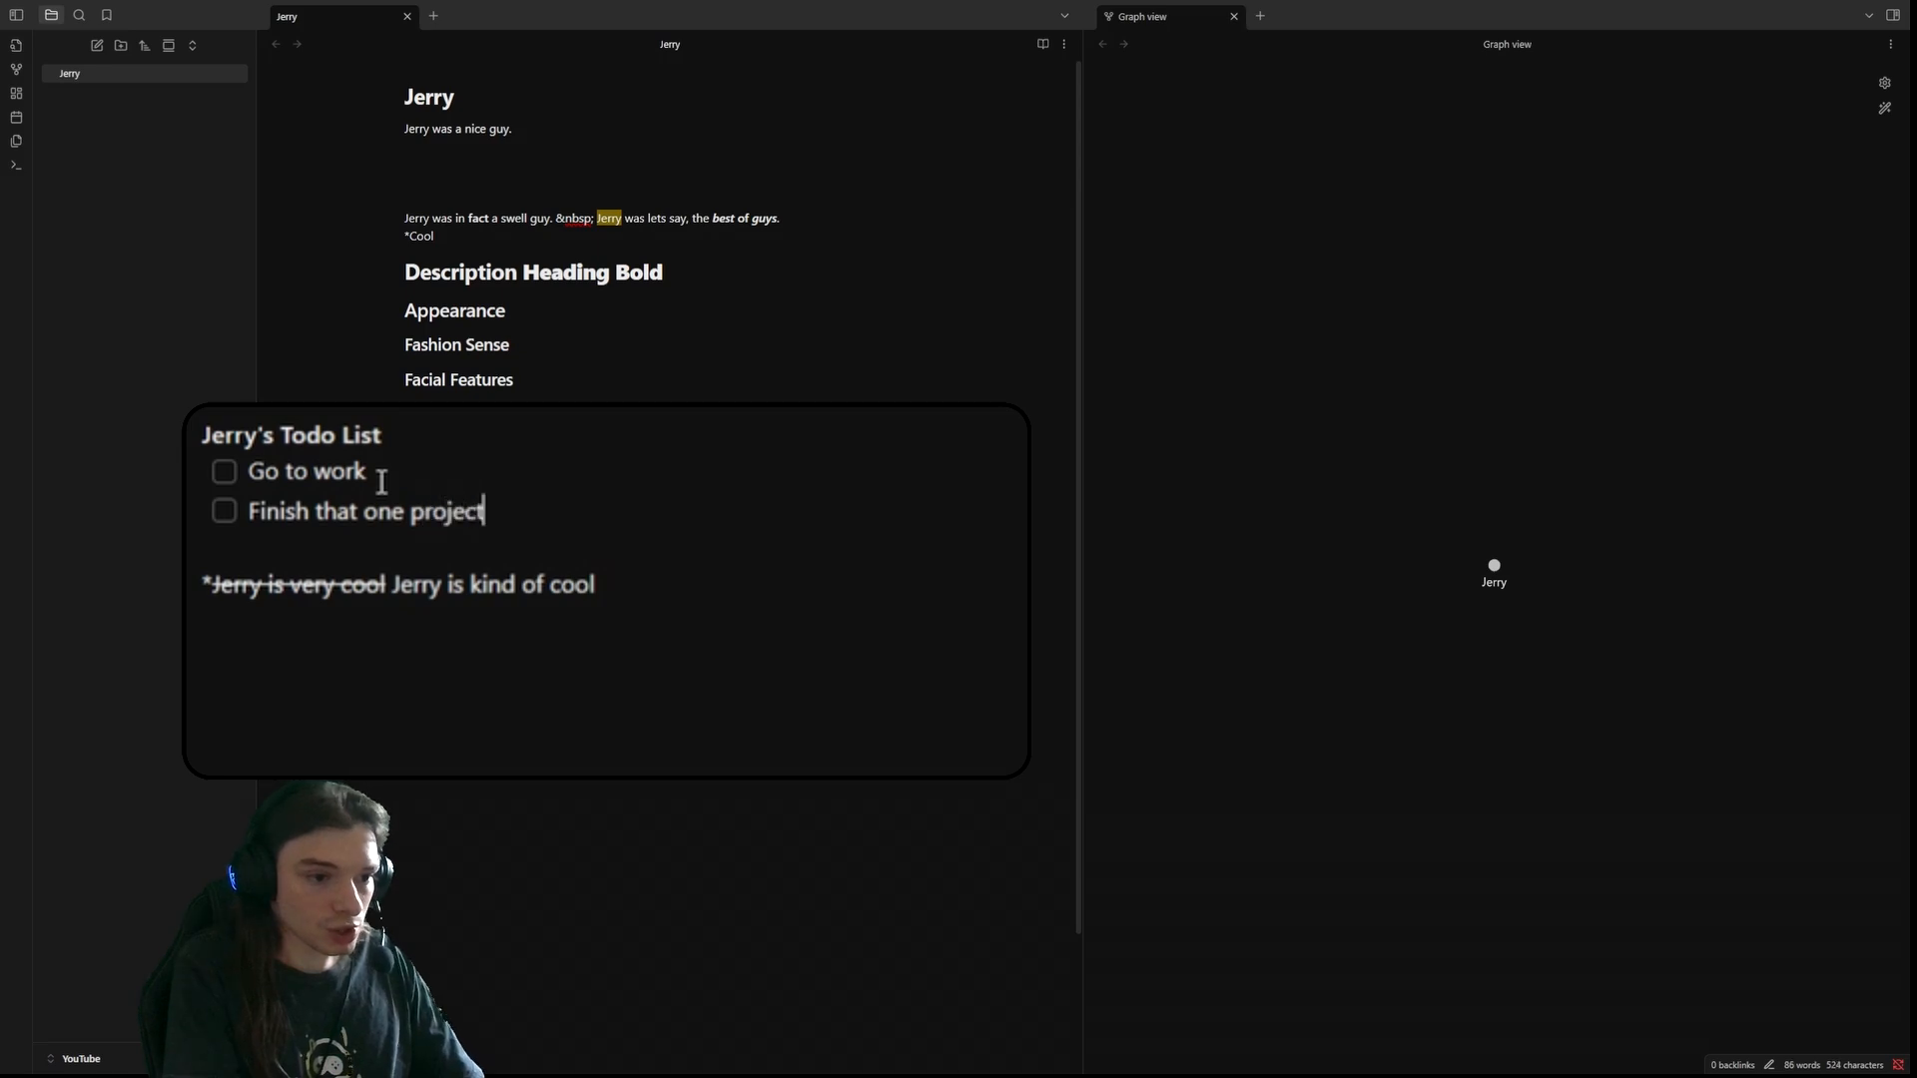
key(Tab)
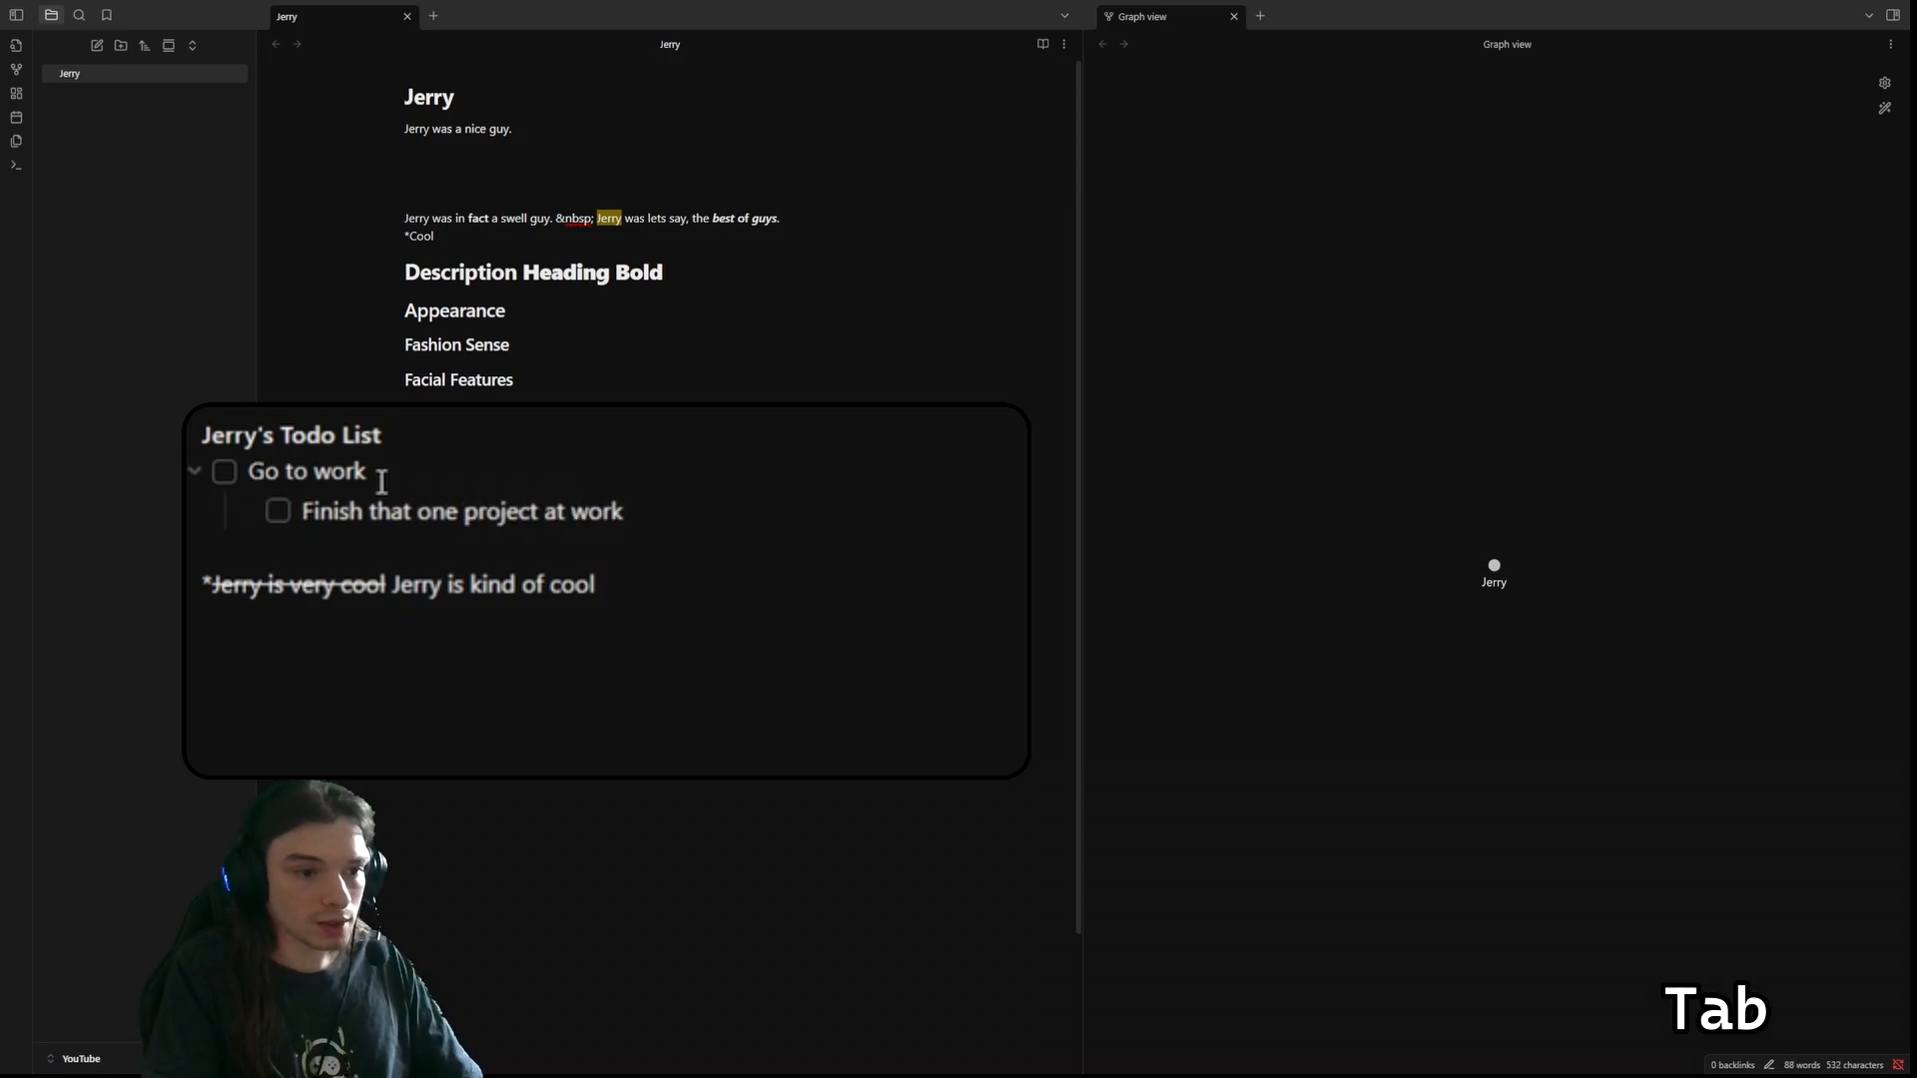
key(Return)
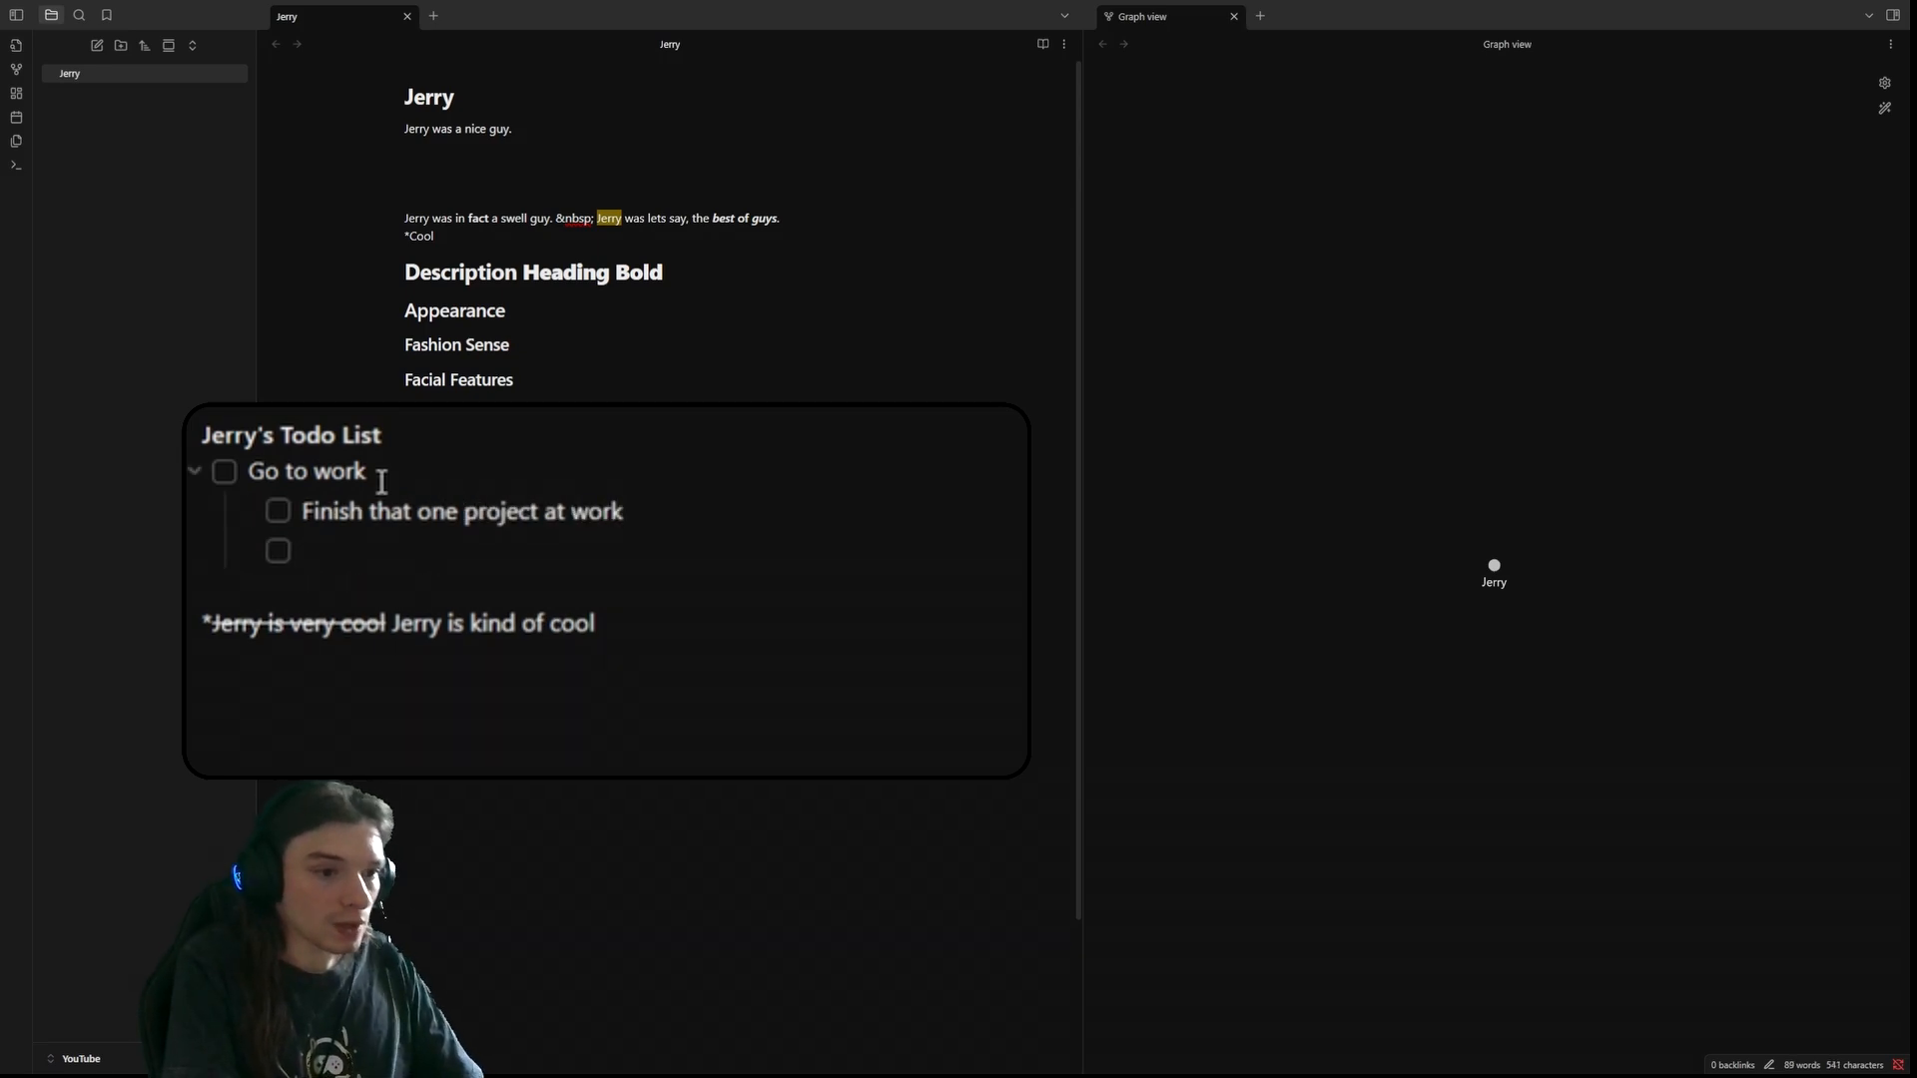
text(Clock o)
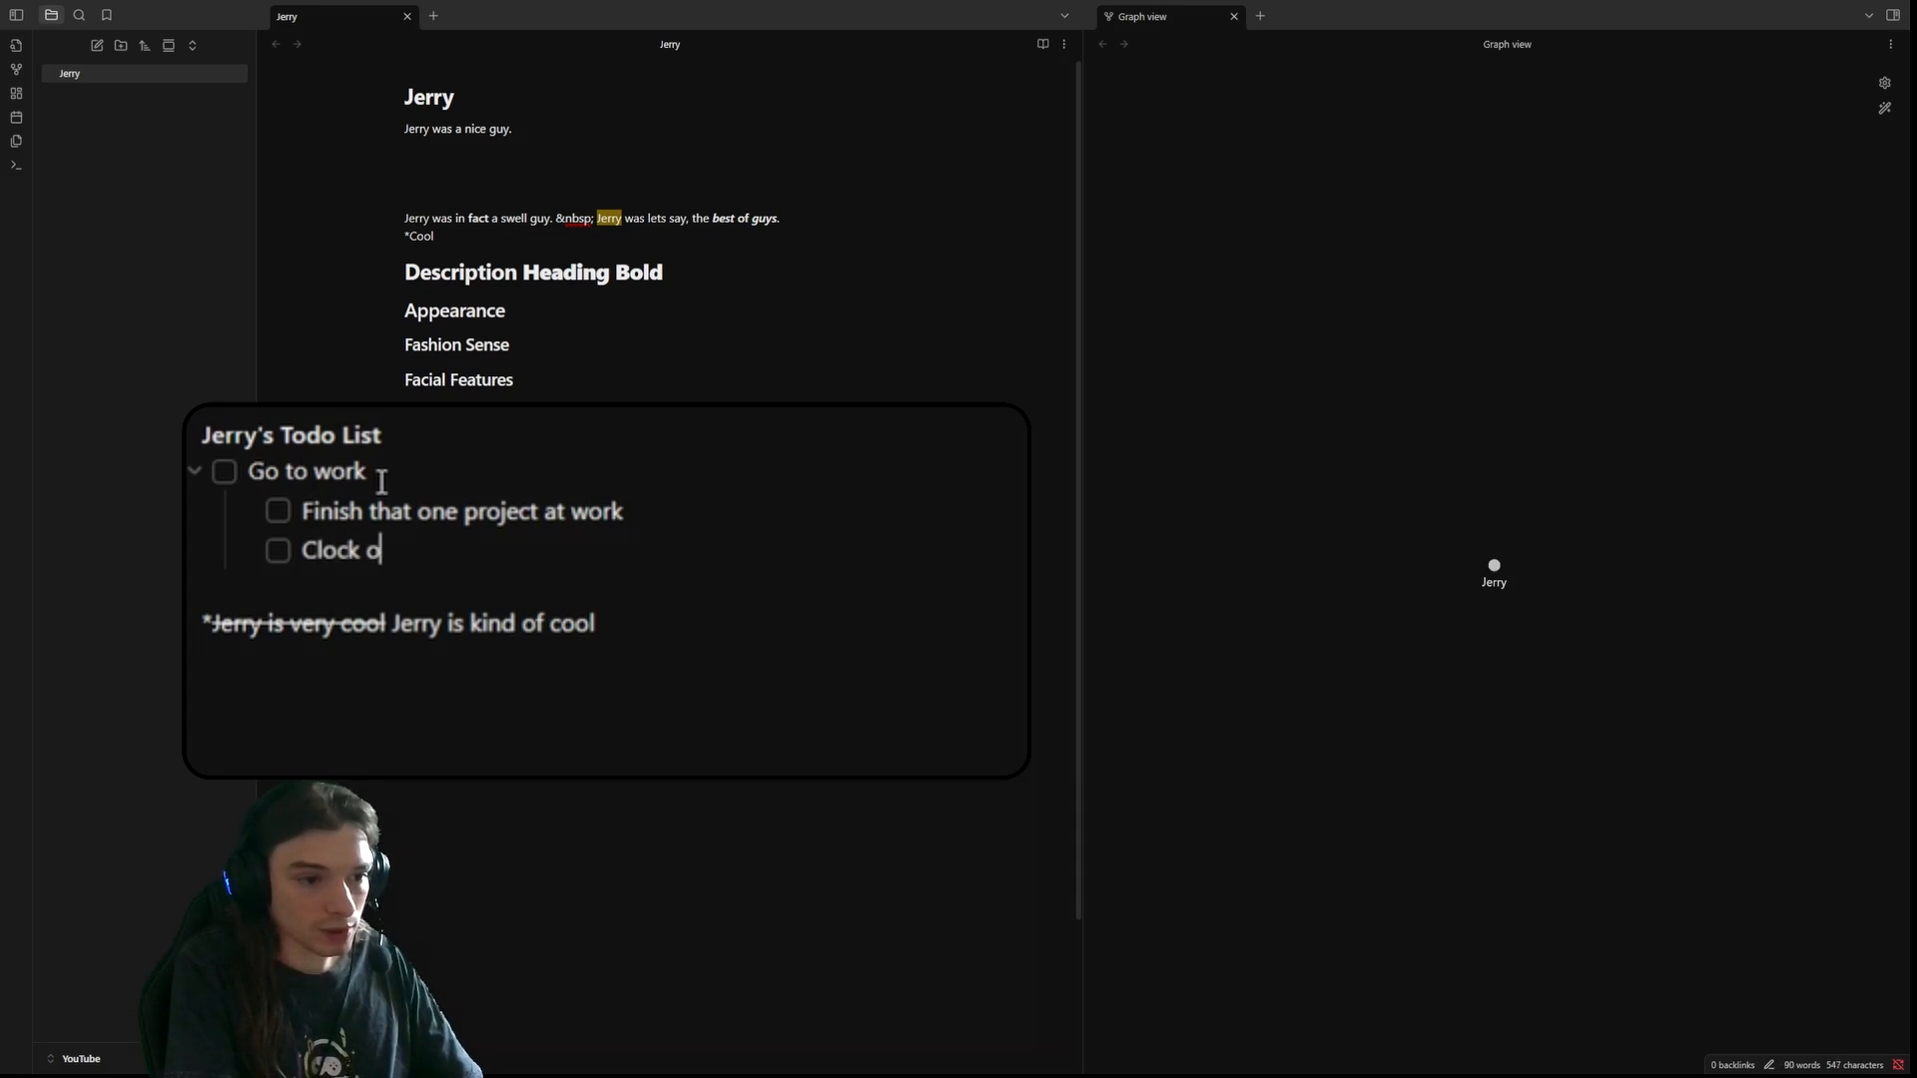
text(ut)
- Add a top-level checkbox task "Date tonight at 6:30 PM" below the sub-tasks
key(Return)
key(shift+Tab)
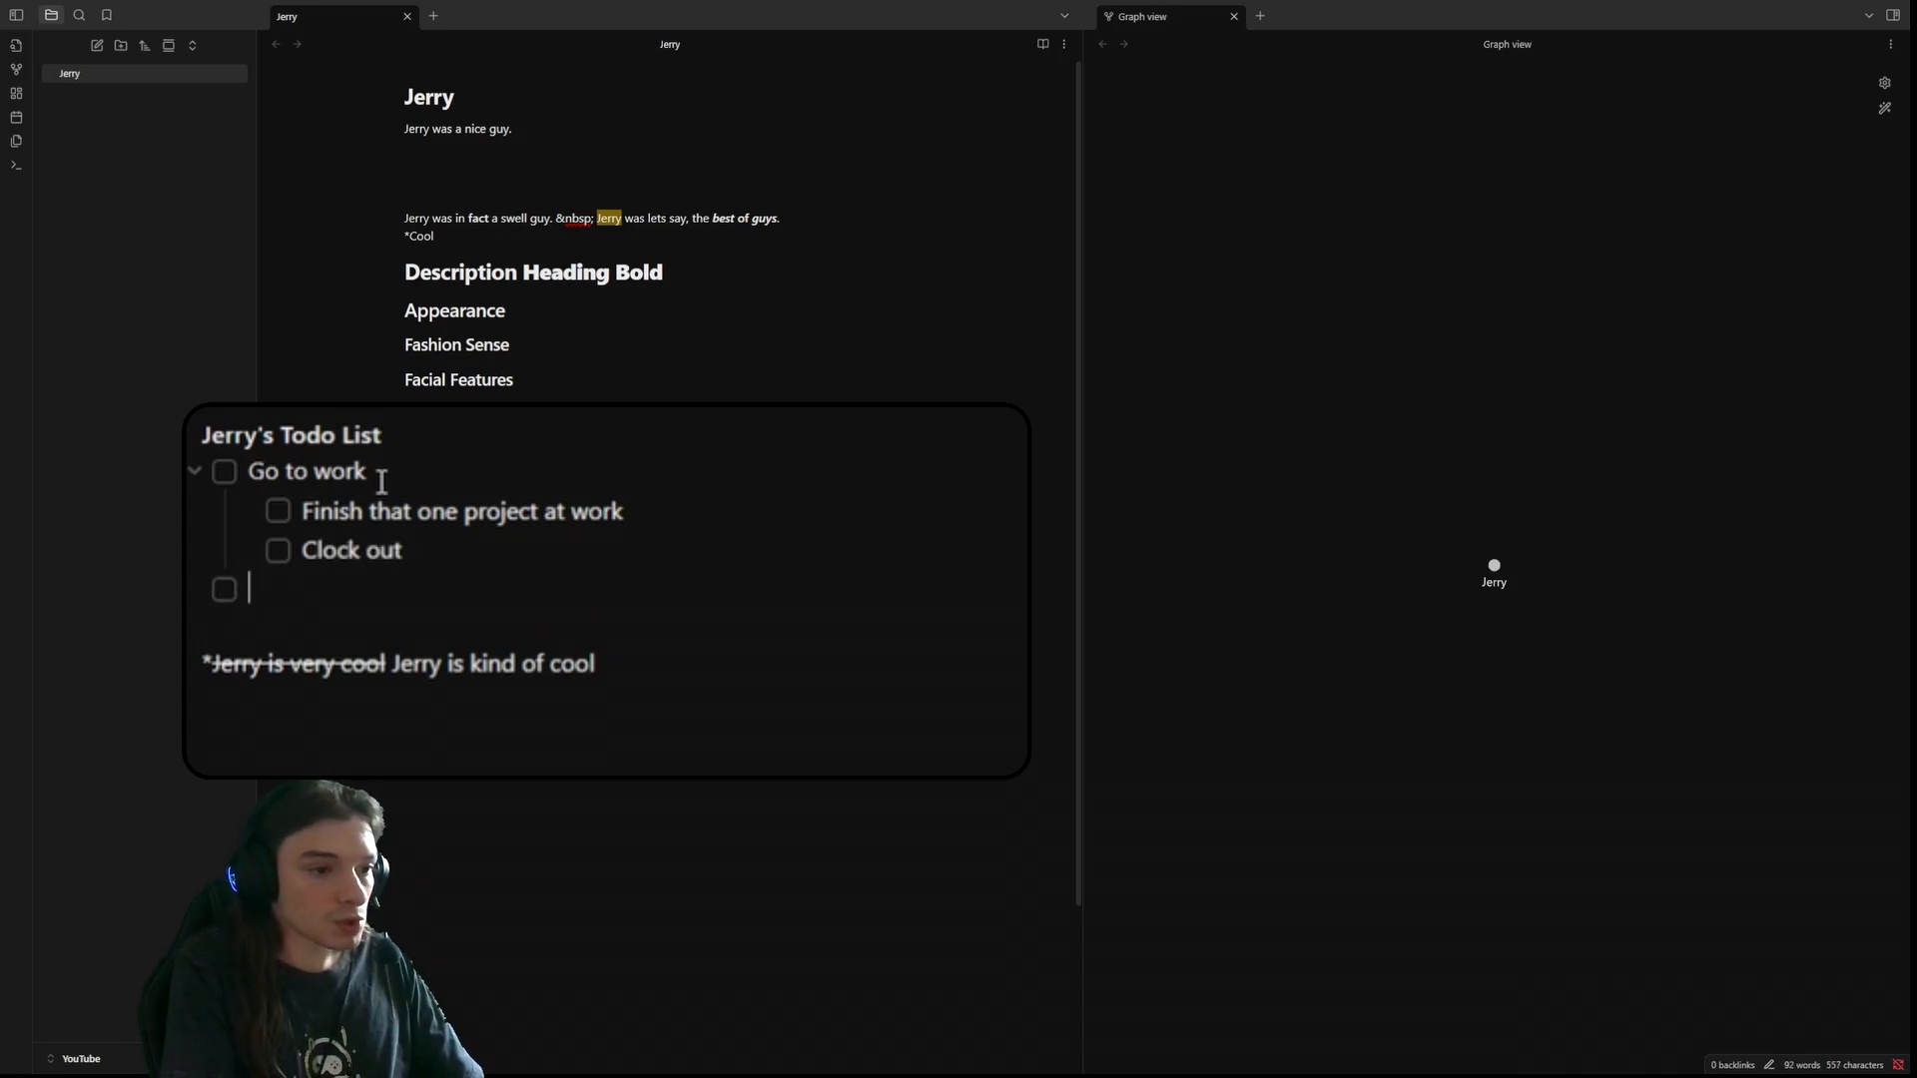
text(Date tonight a)
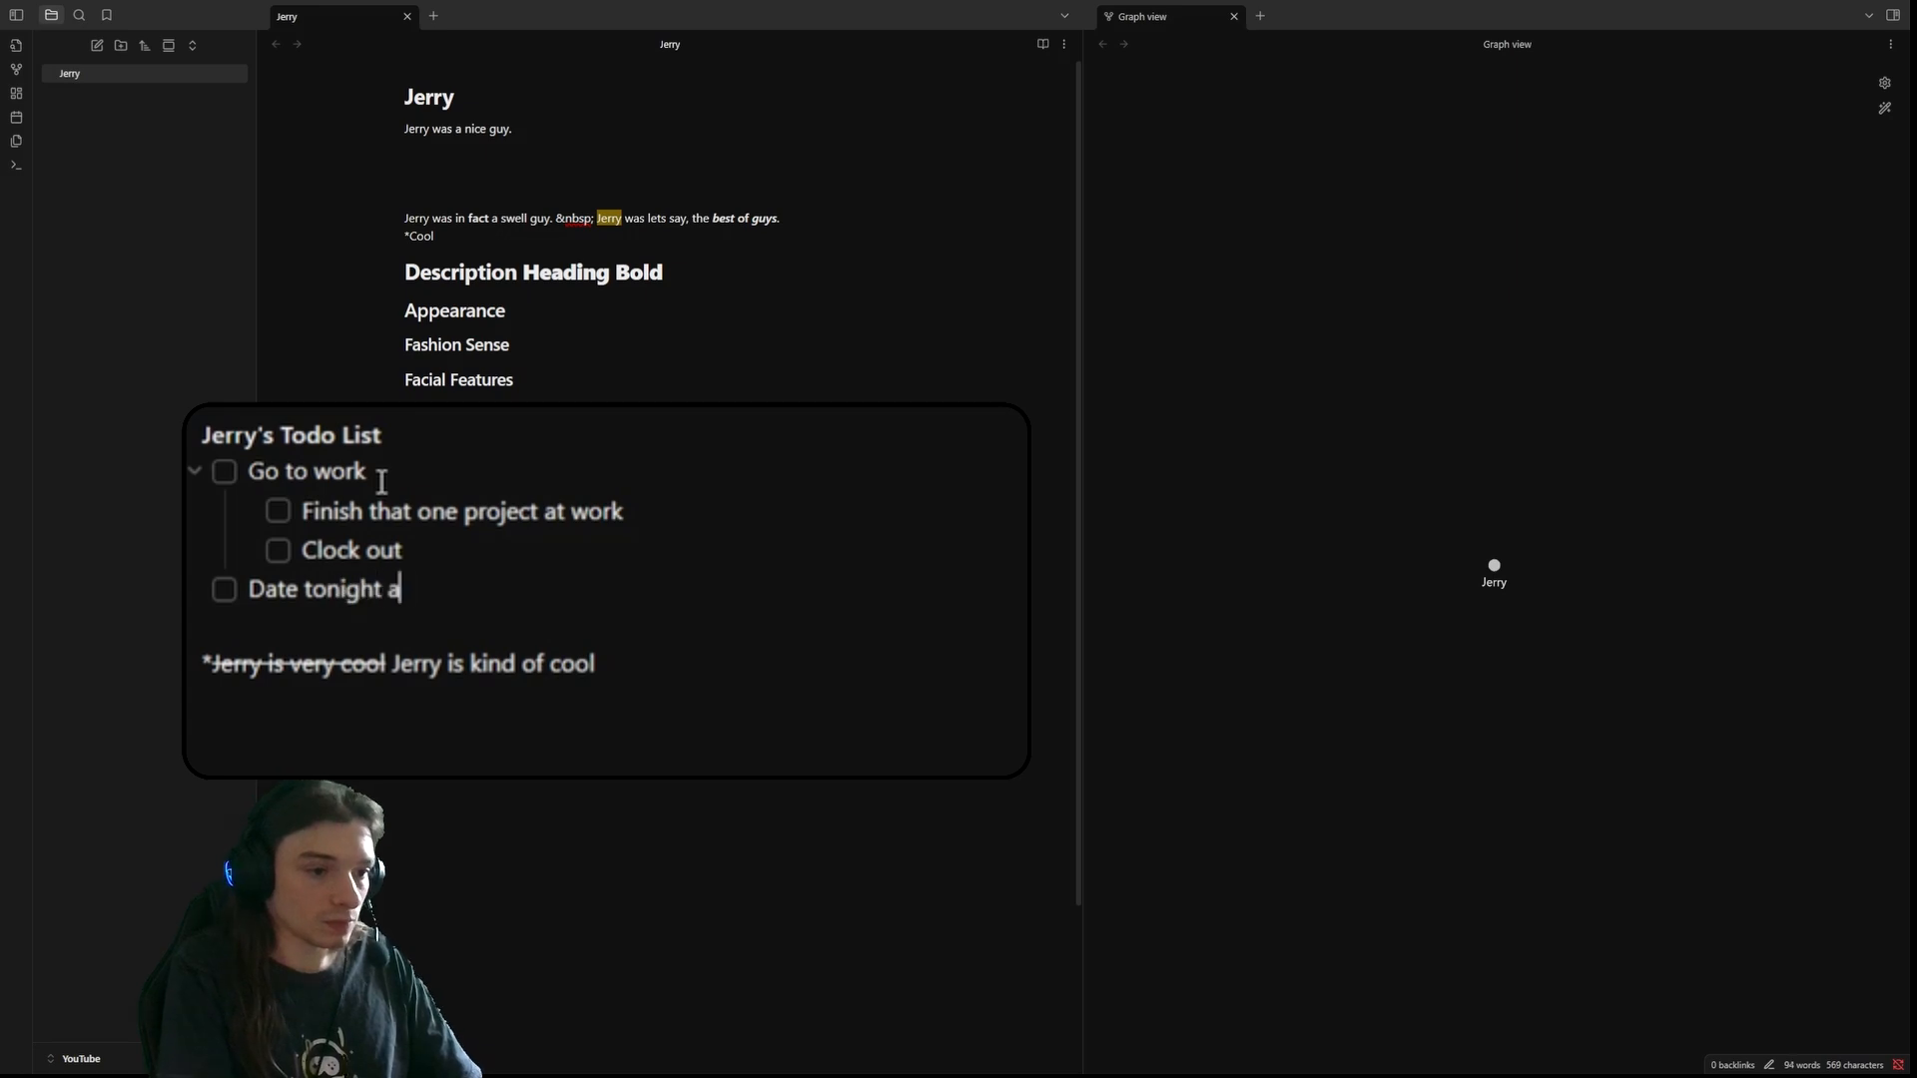
text(t 6)
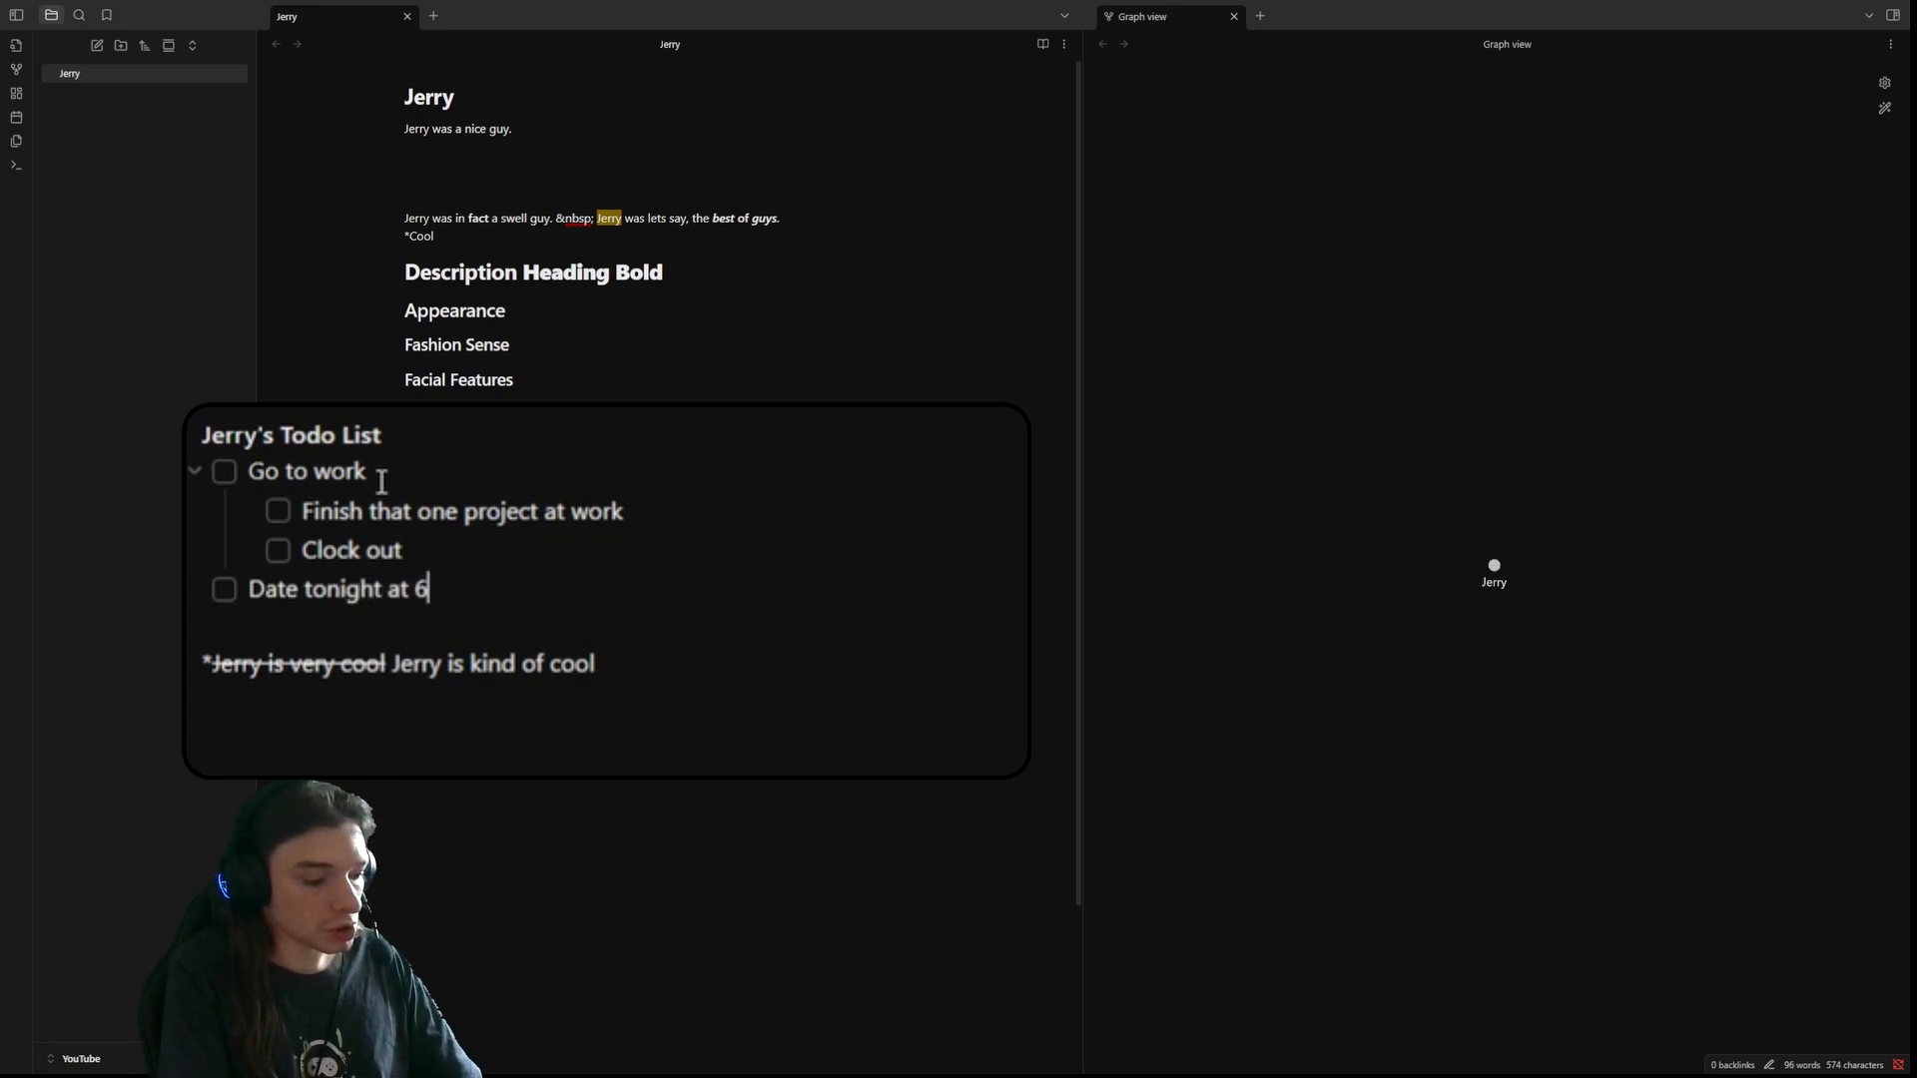
text(:30 PM)
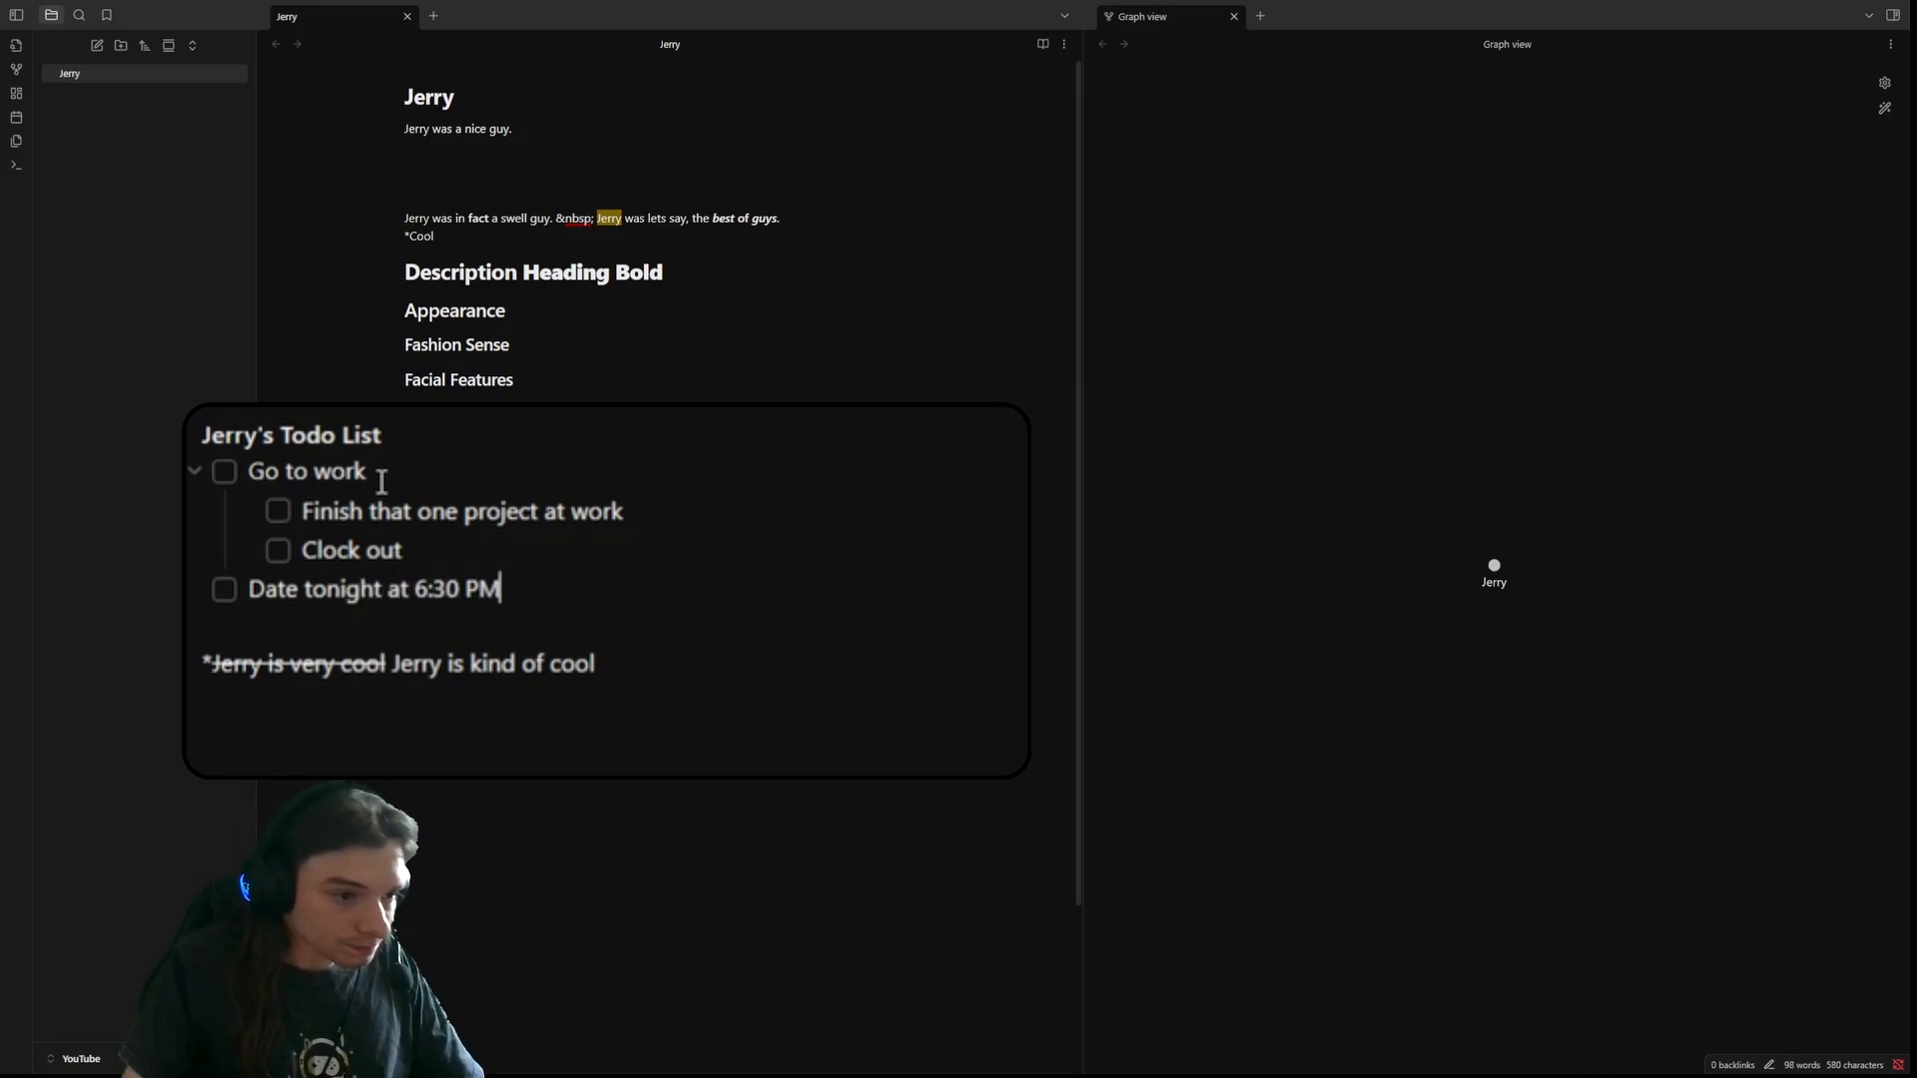
- Check off the "Go to work" task and examine its completion marker in source mode
click(223, 471)
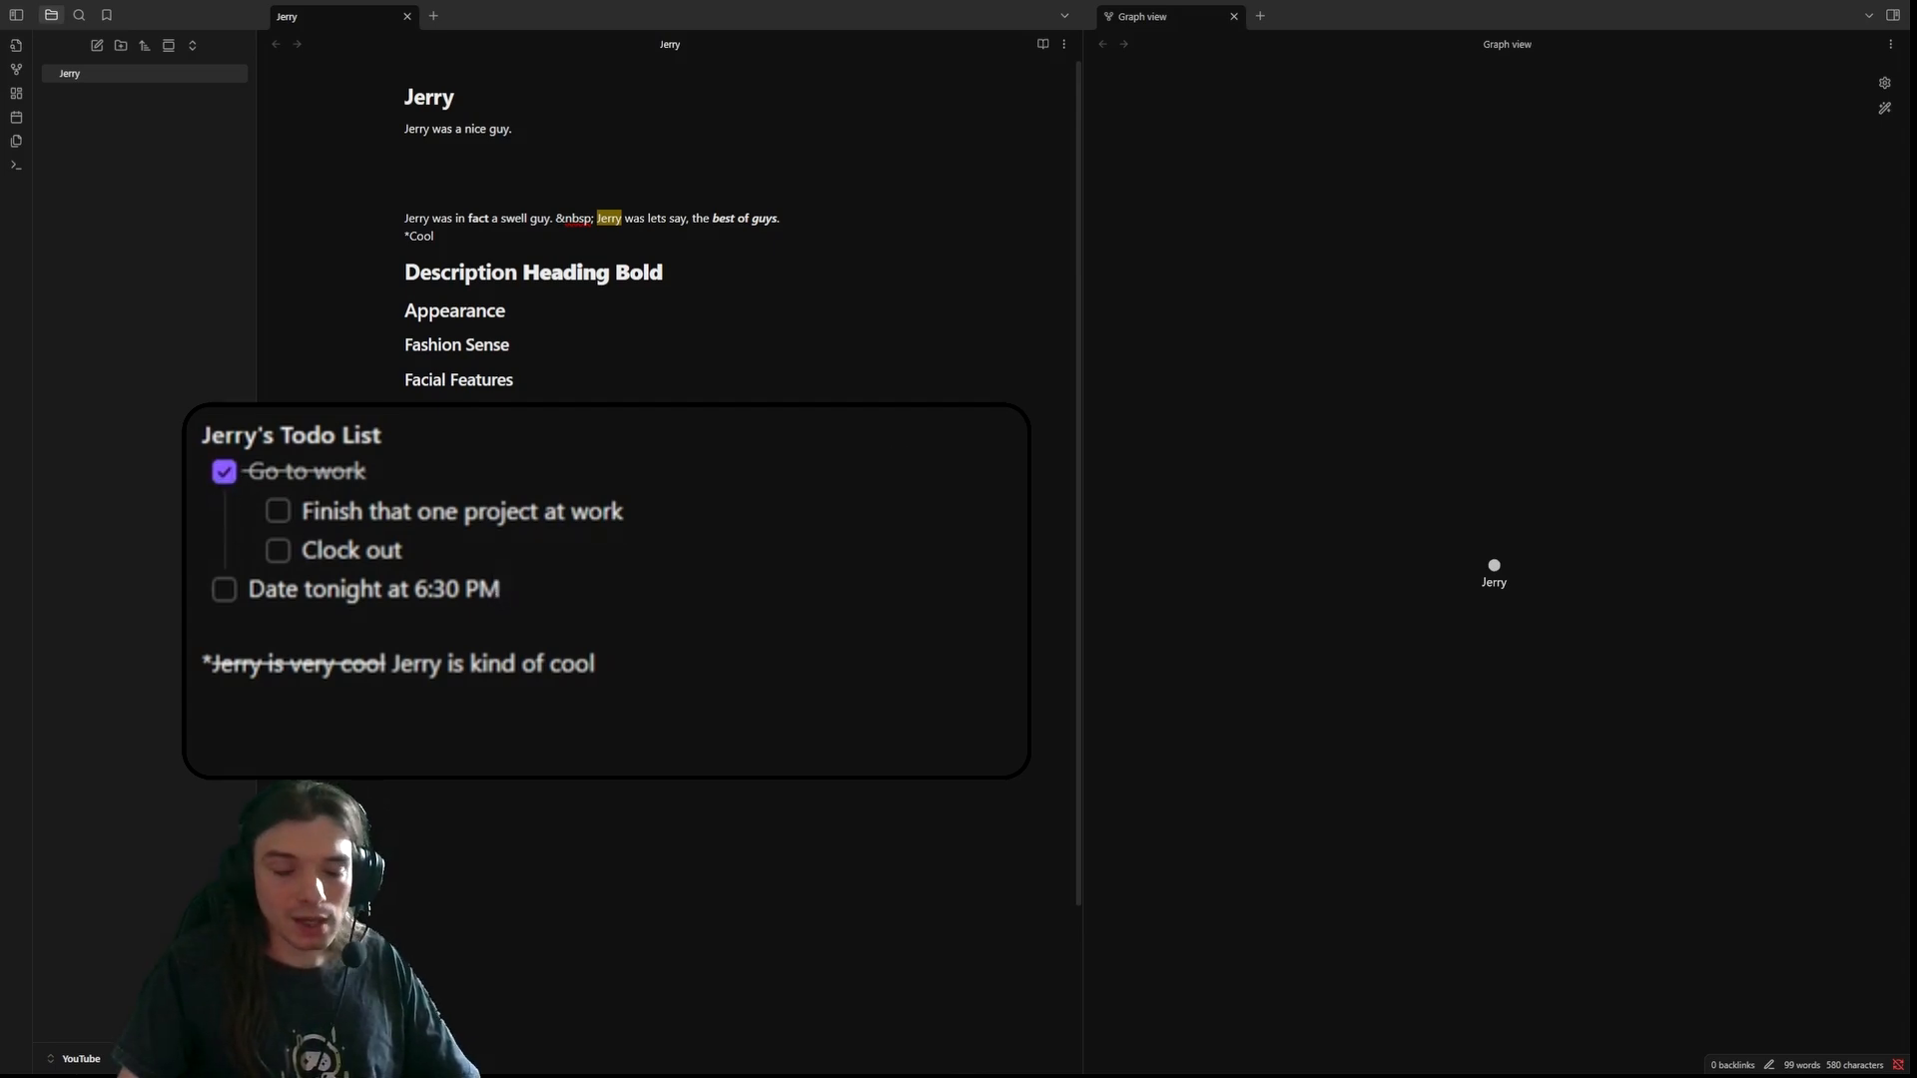
click(1065, 44)
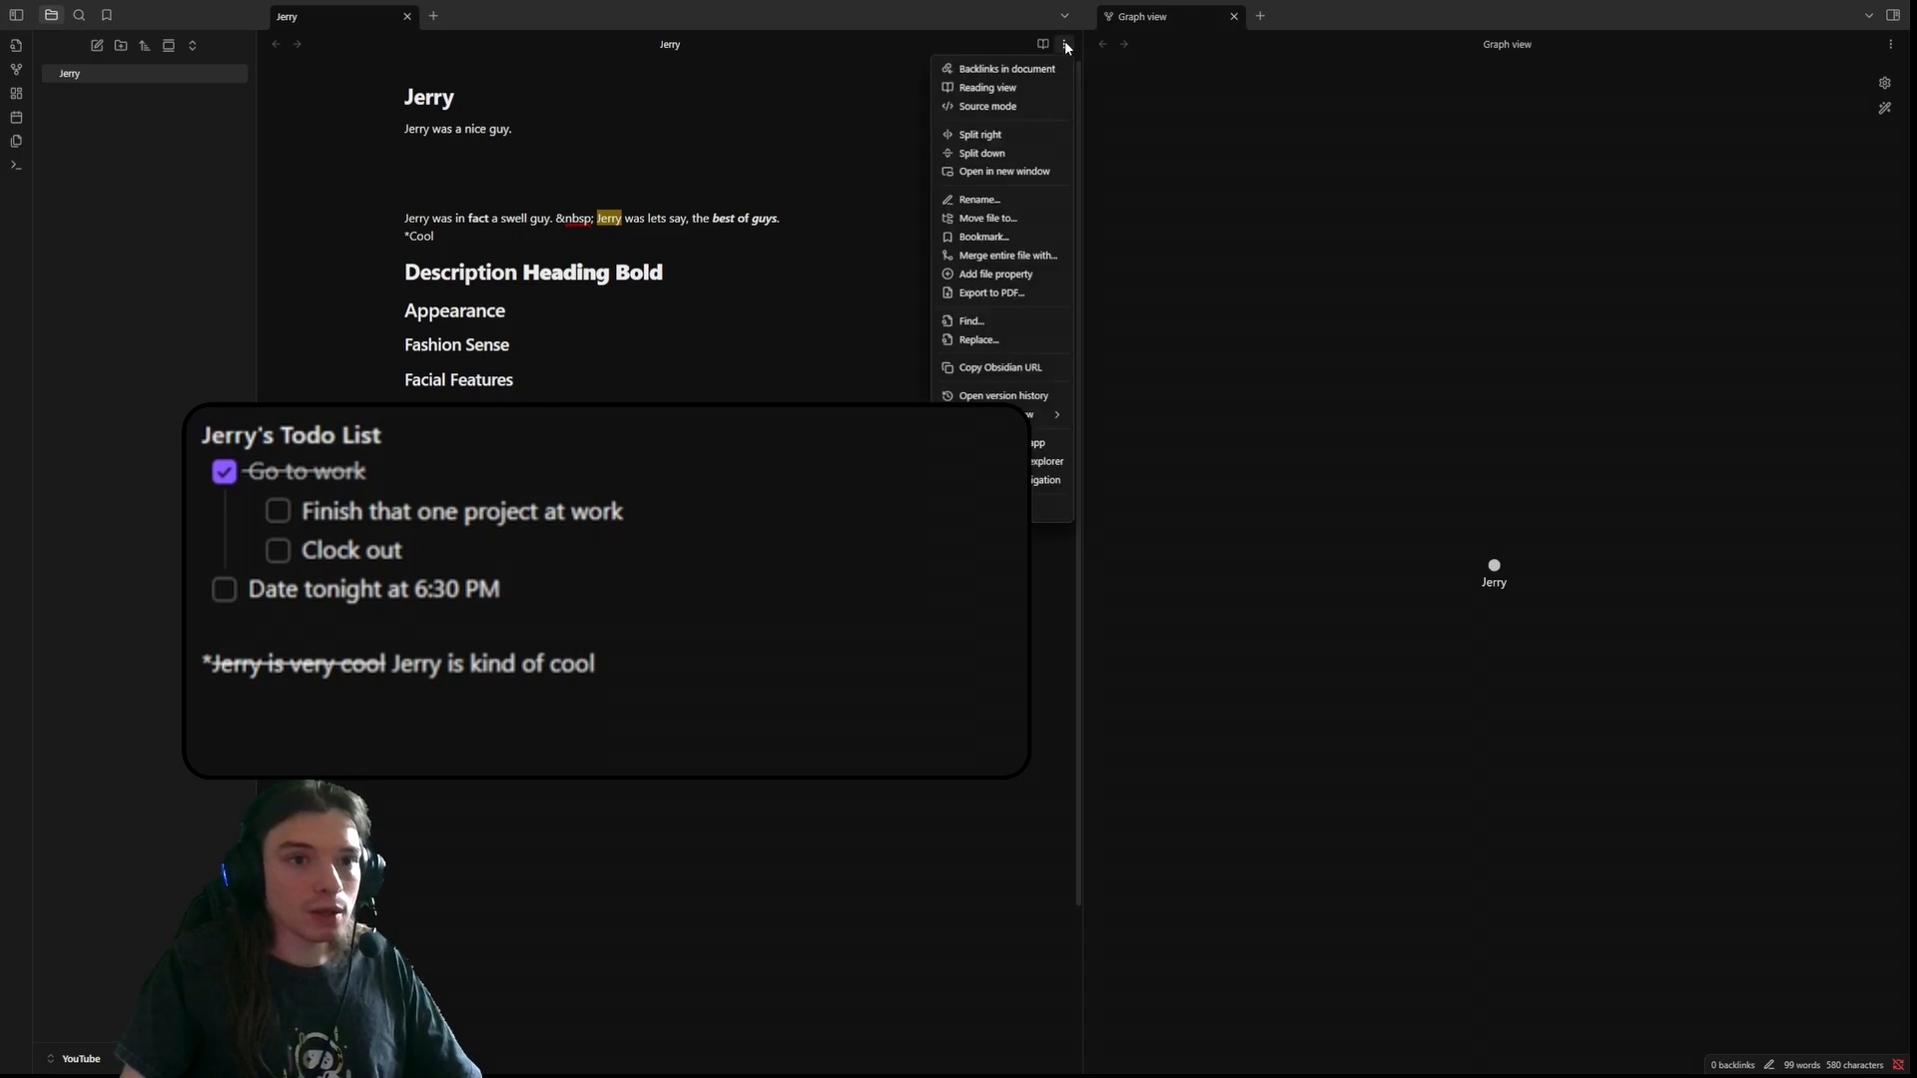
click(966, 110)
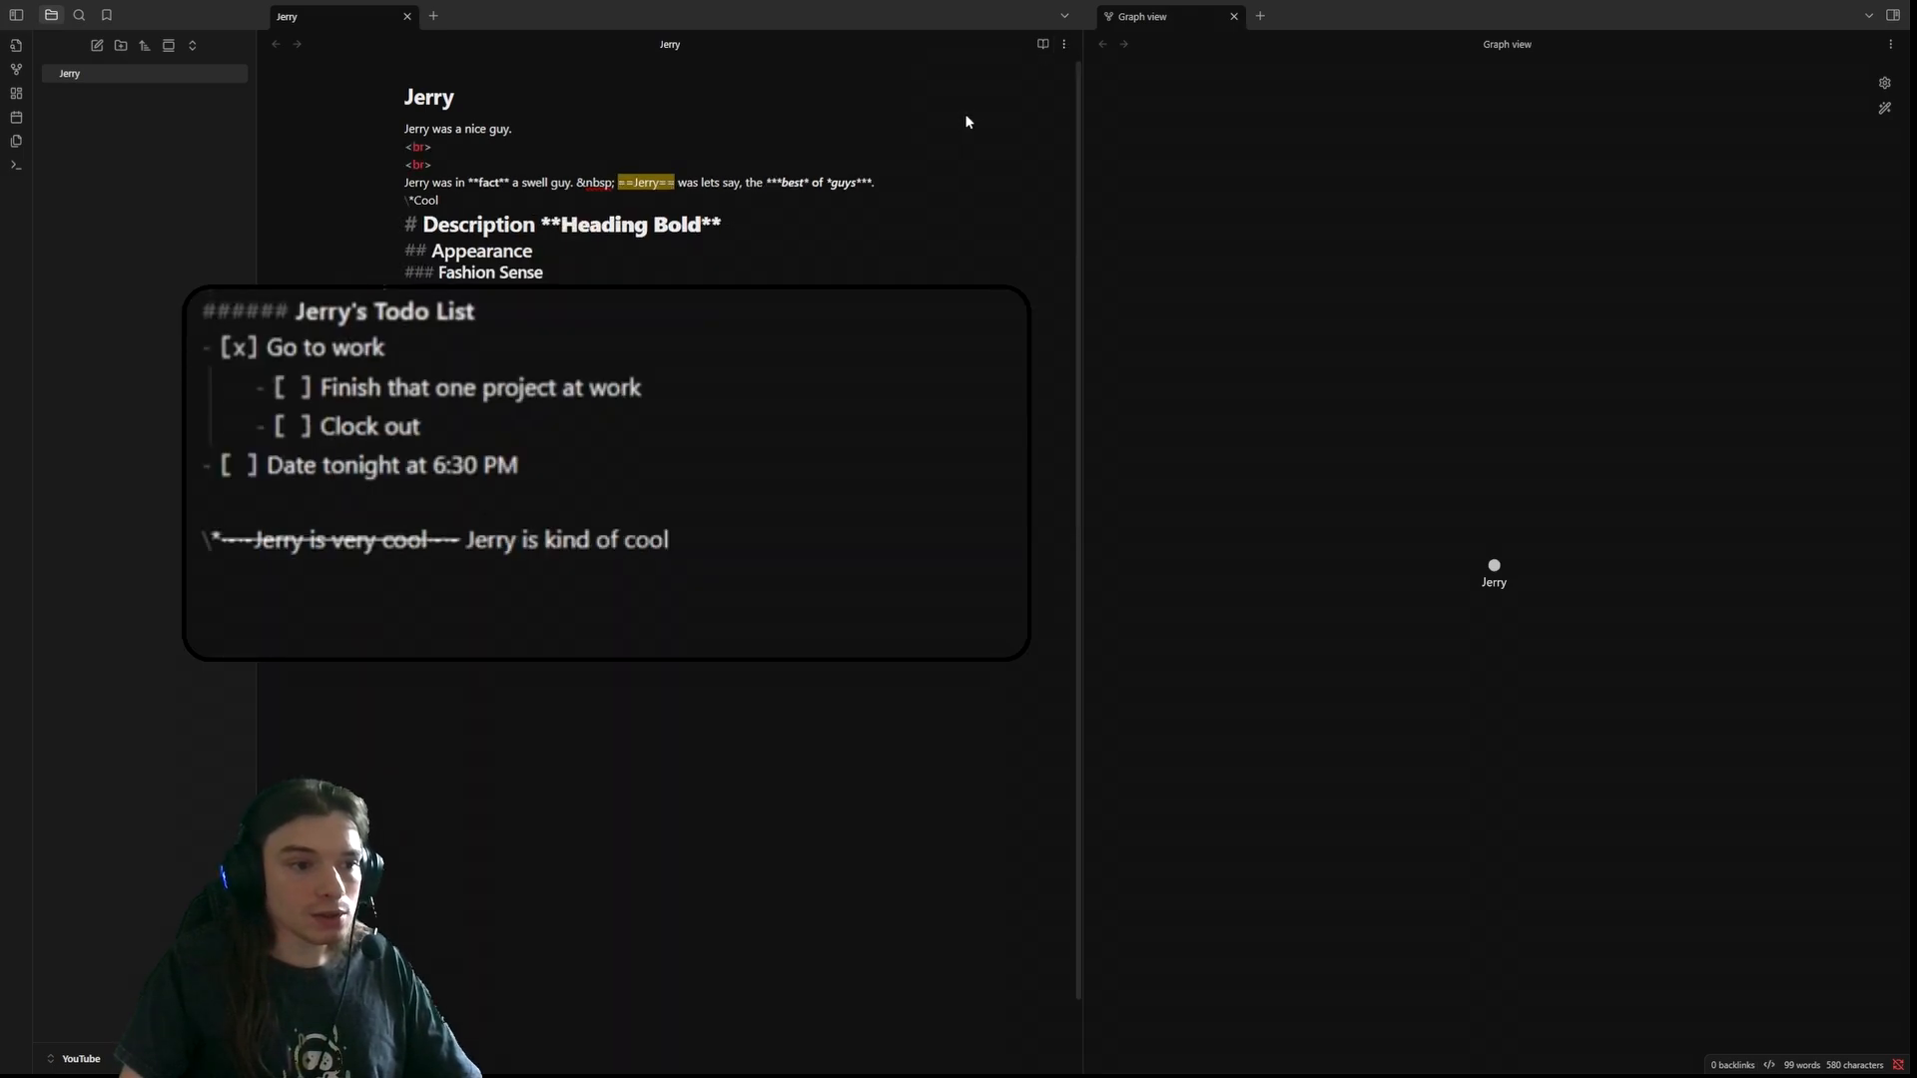
double_click(239, 350)
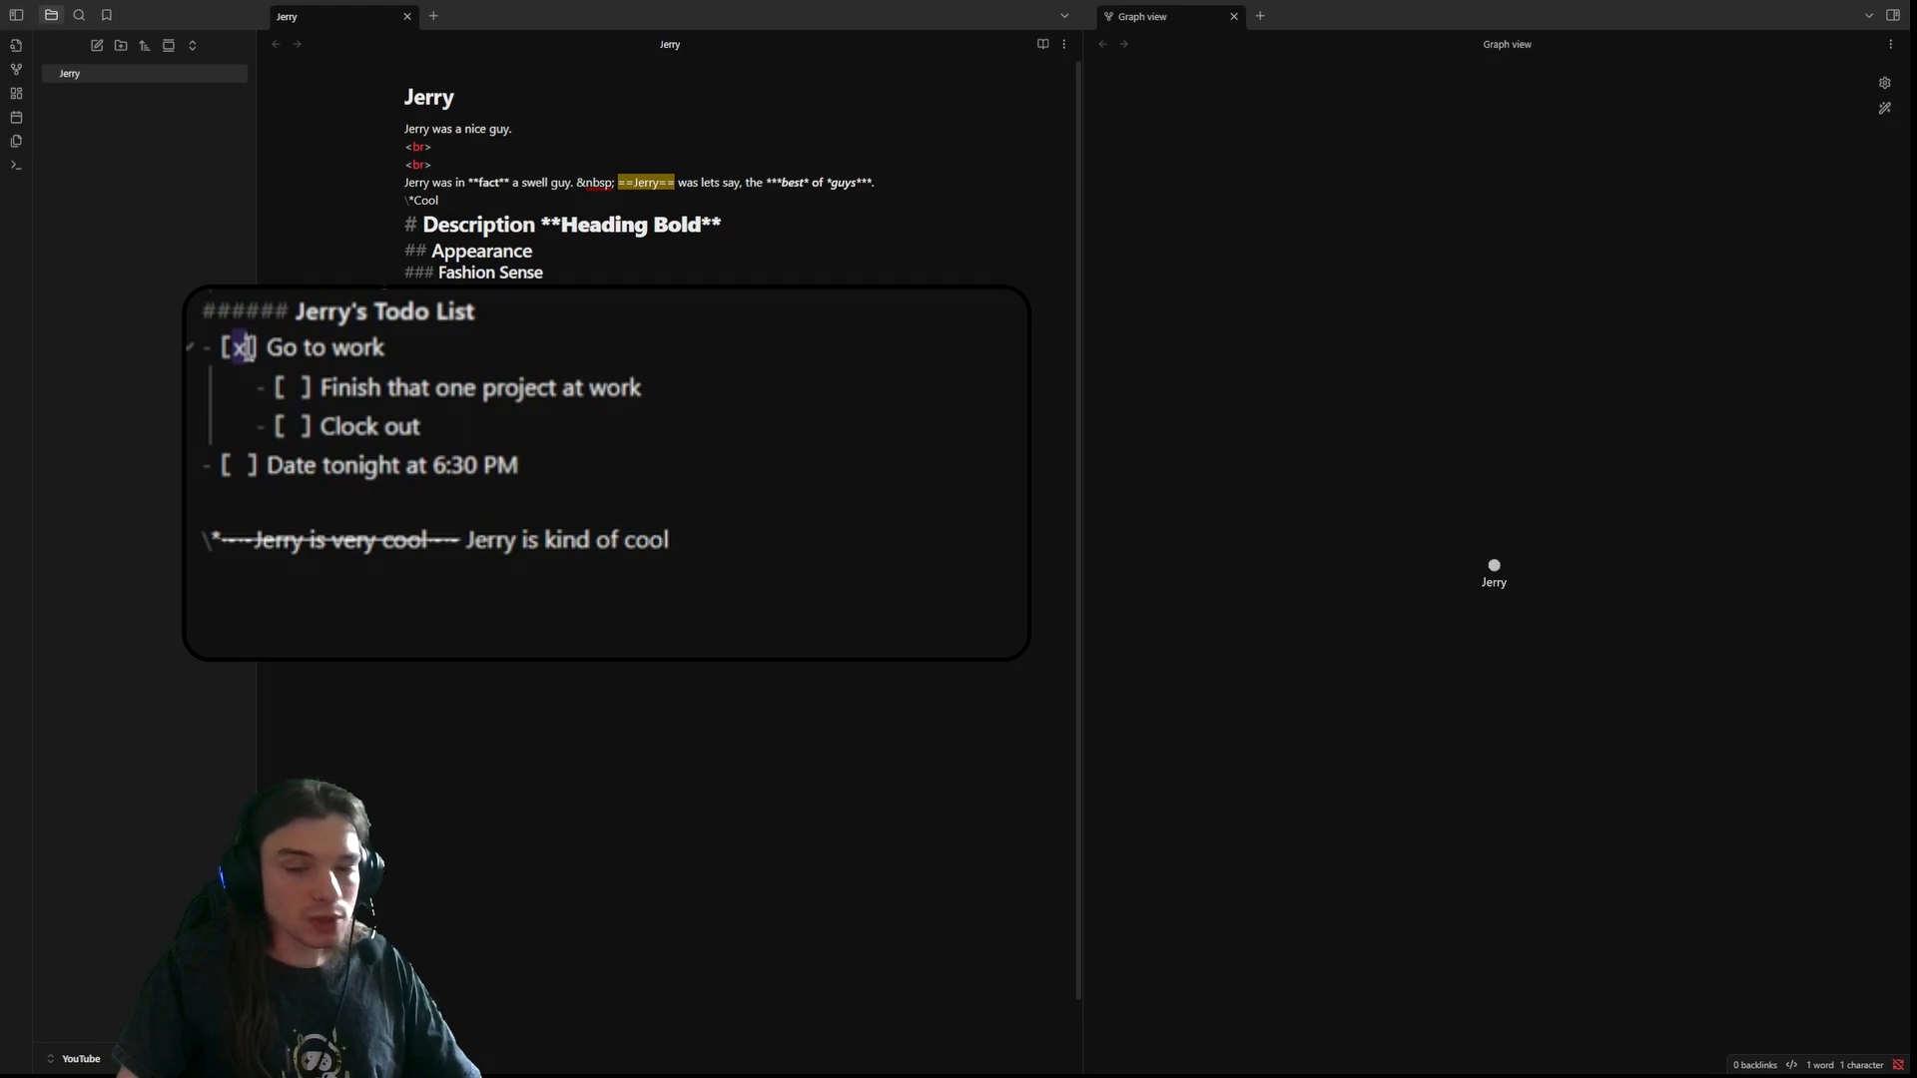
- Mark the "Finish that one project at work" sub-task complete with an x in source mode and check it in reading view
click(302, 393)
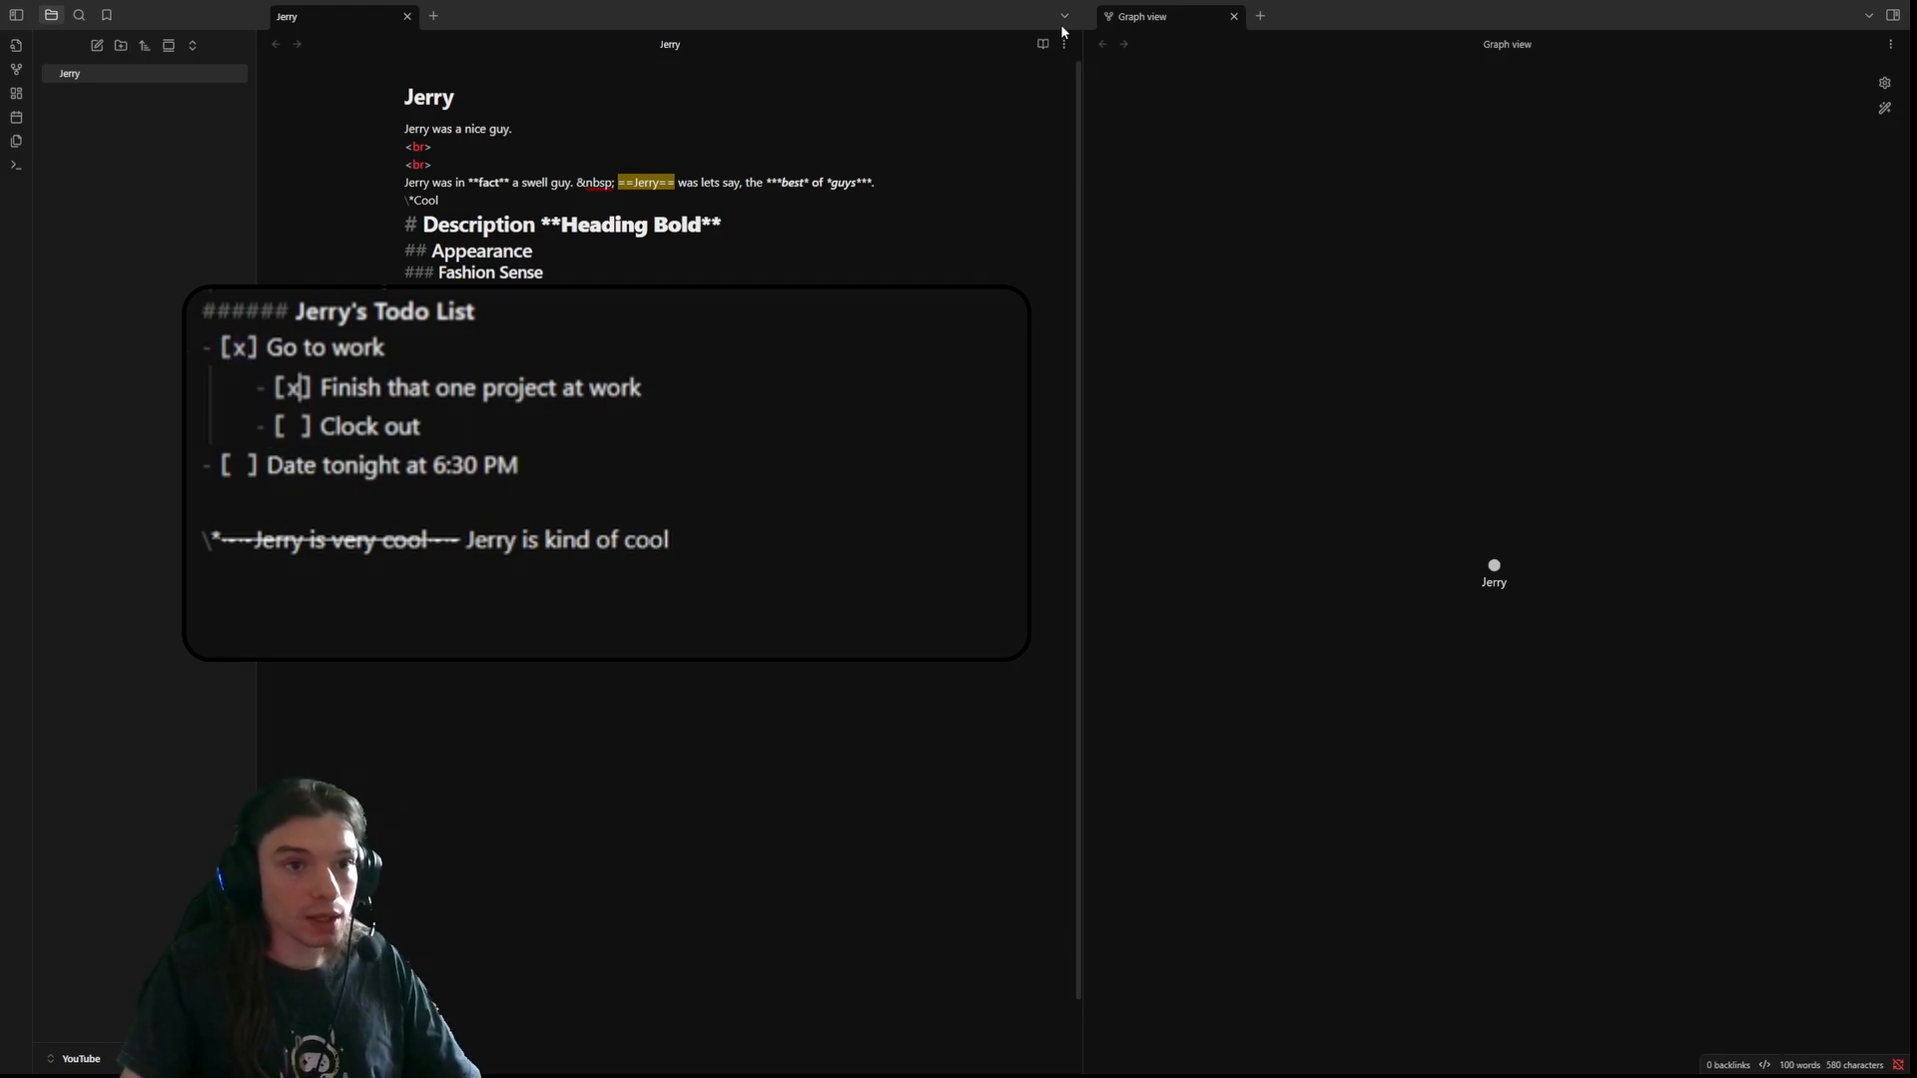
click(1043, 45)
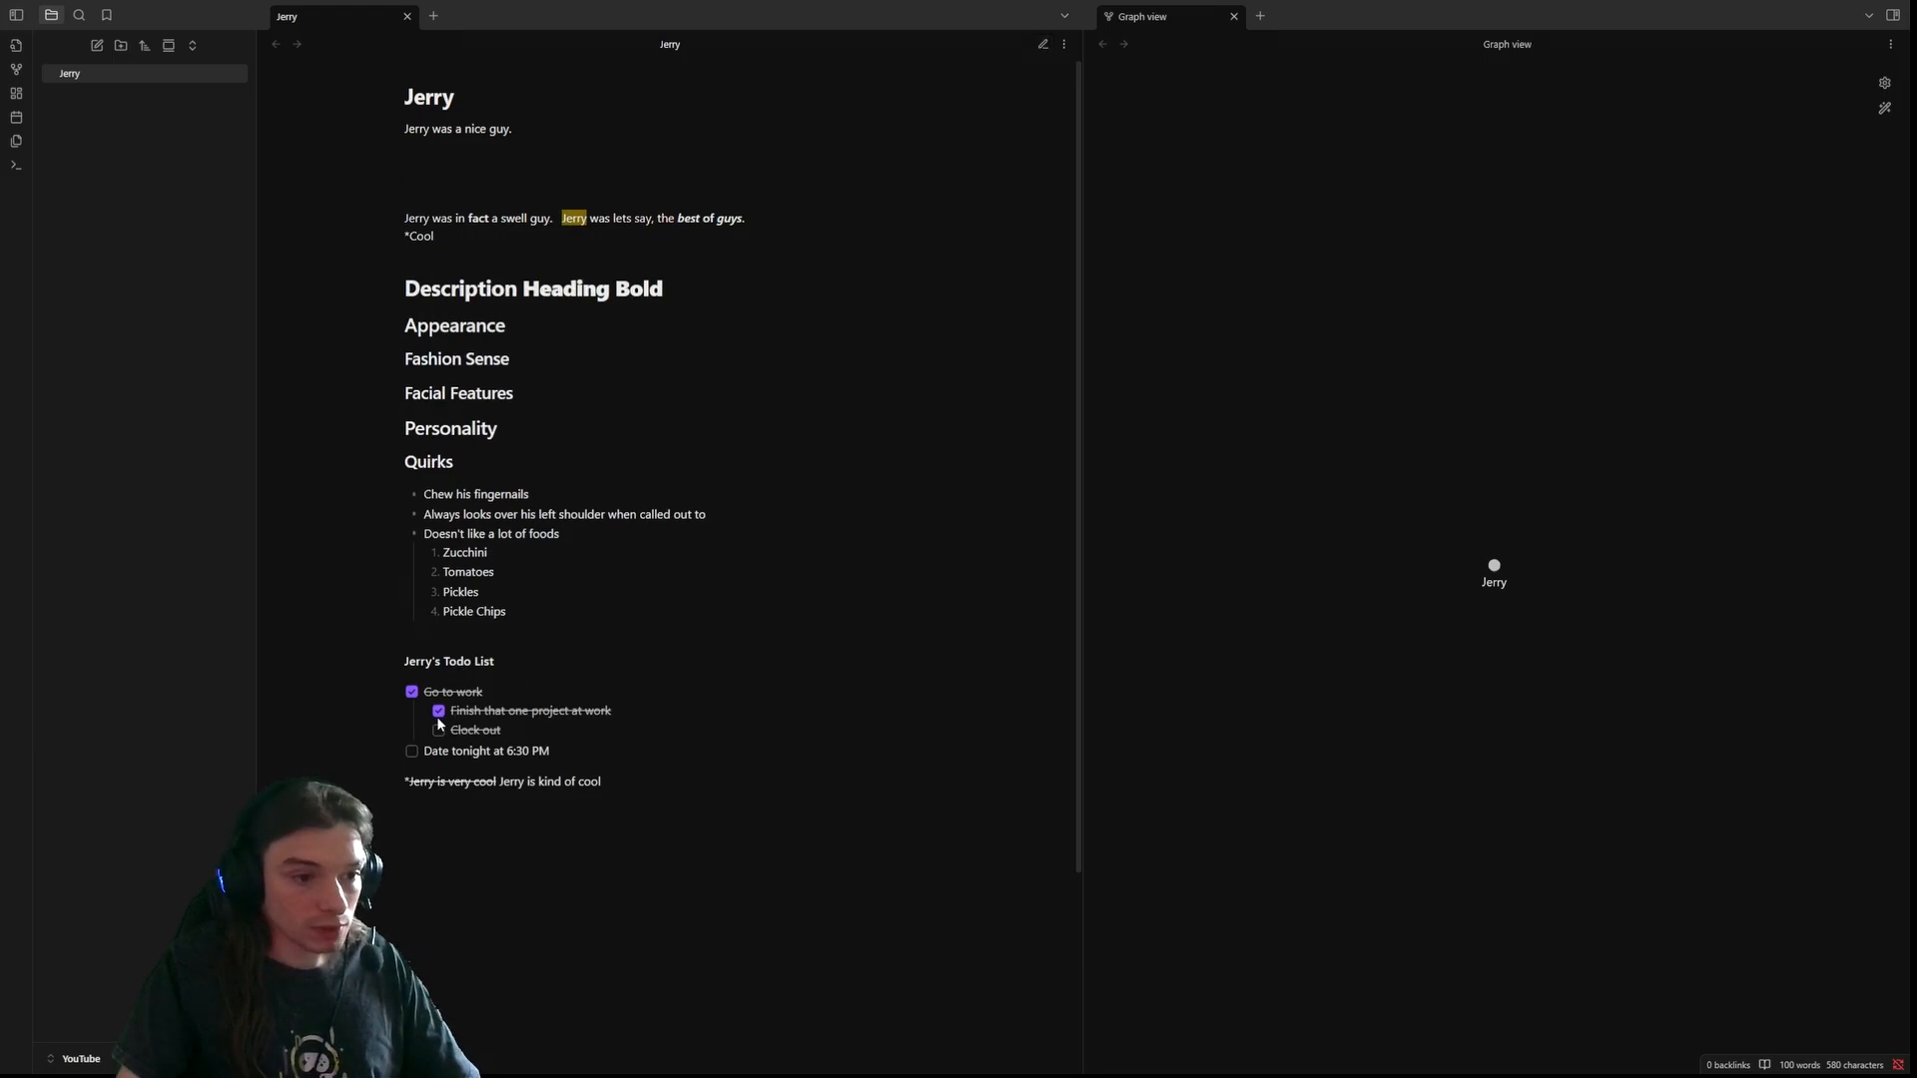
click(1043, 45)
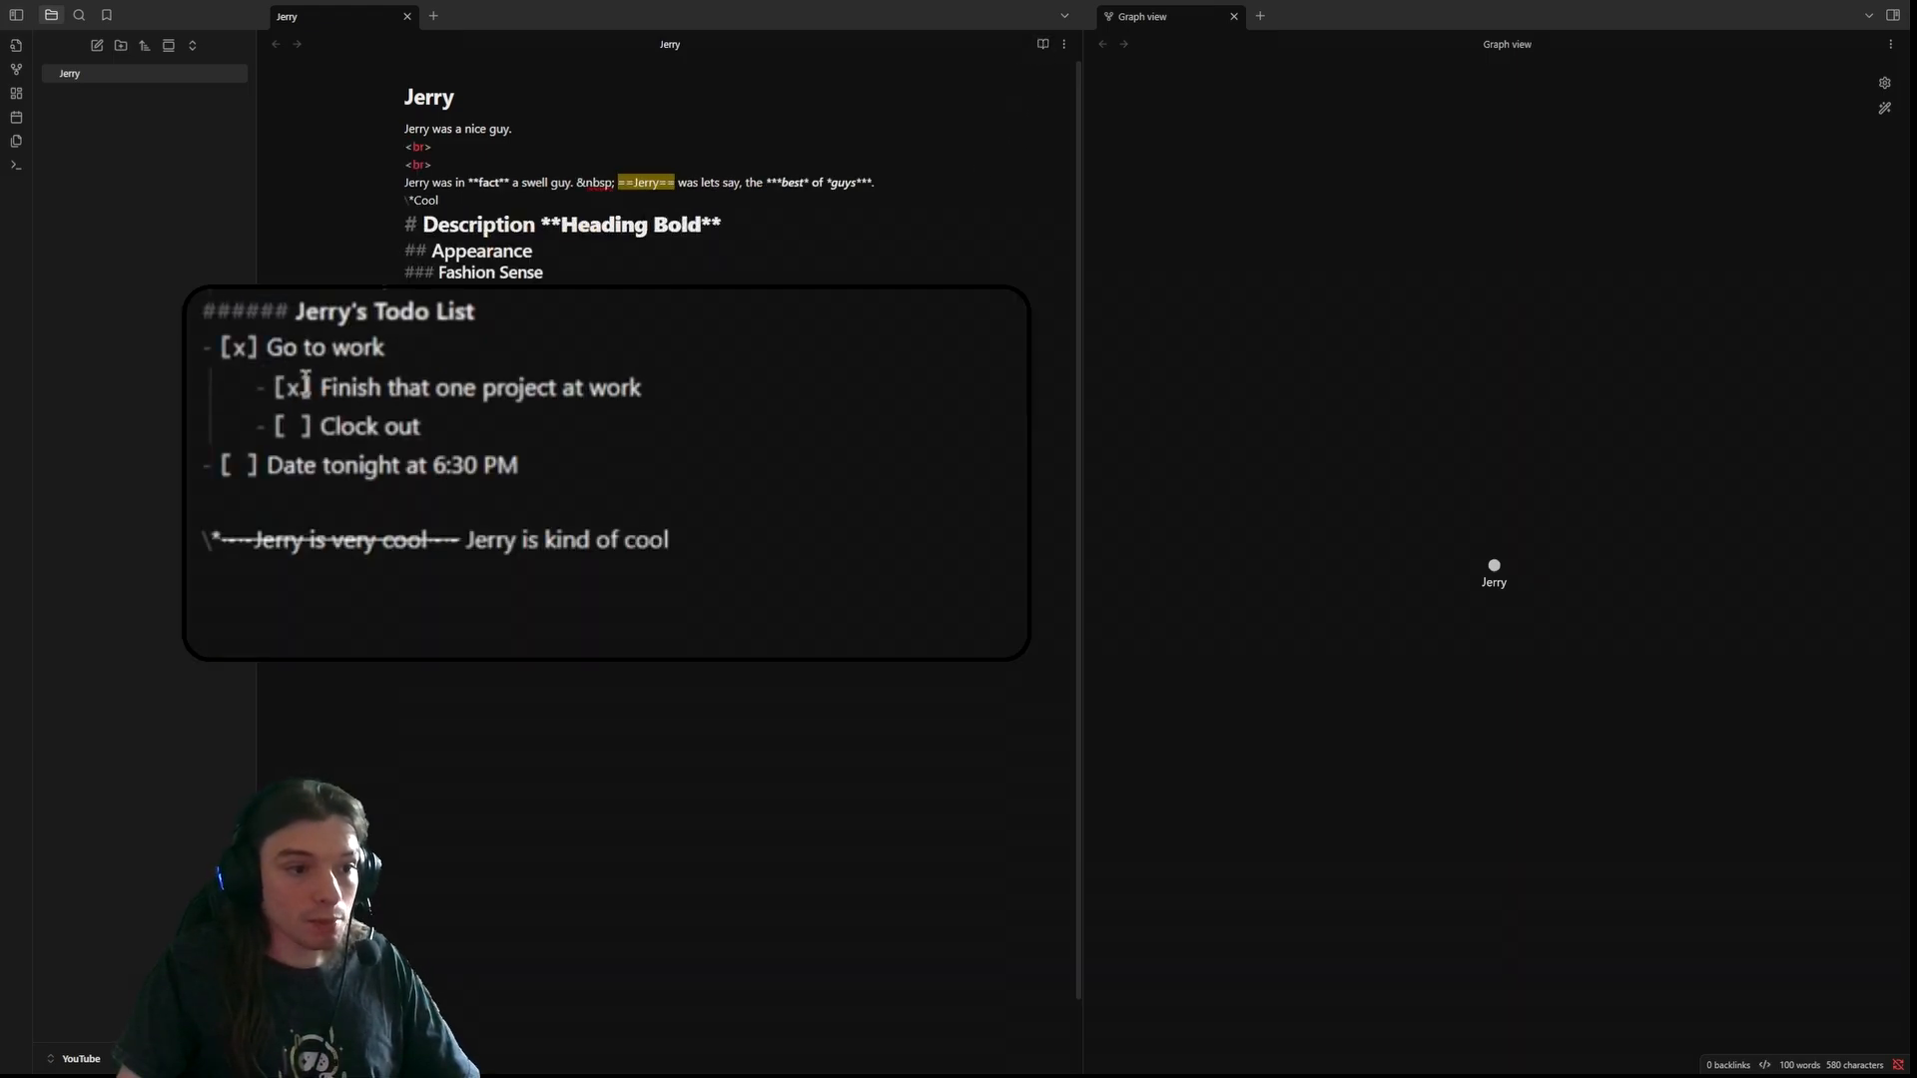
- Replace the x in the "Finish that one project at work" marker with a hyphen and check it in reading view
key(Delete)
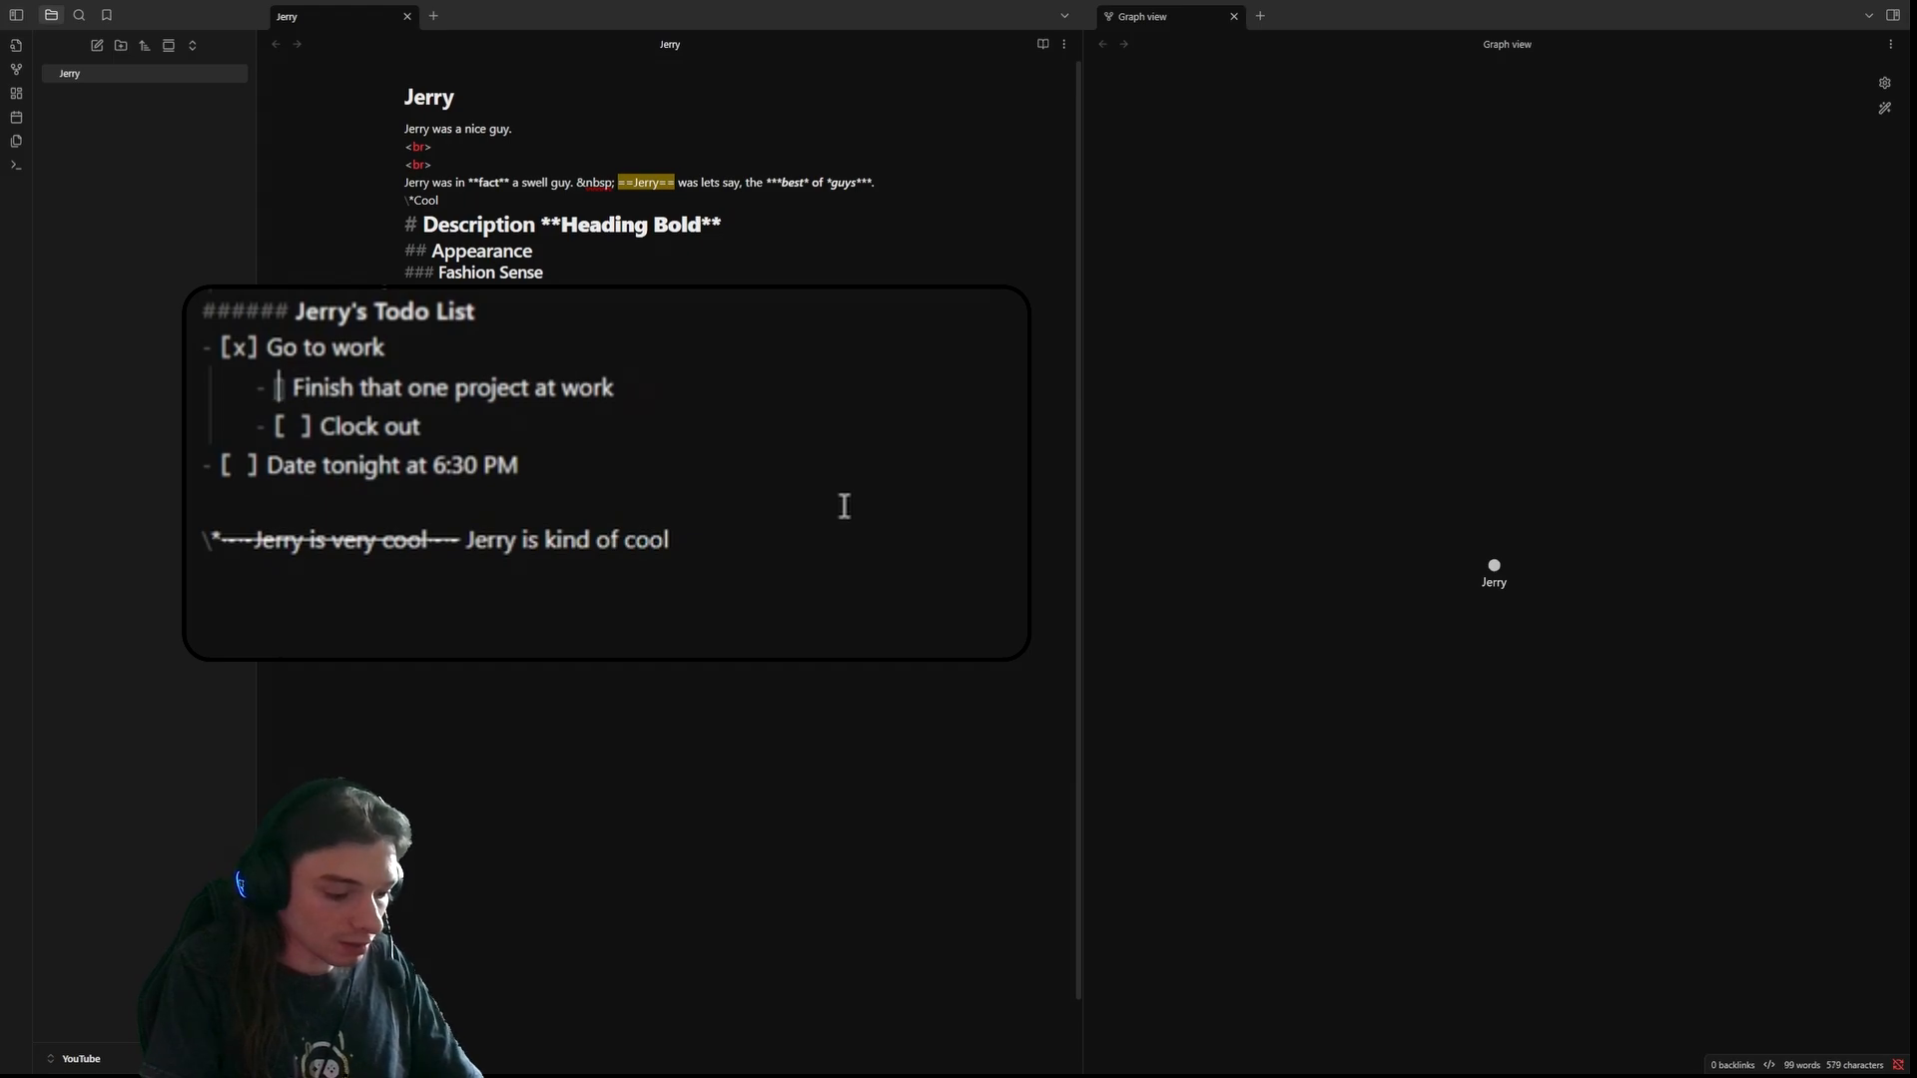
text(-)
click(1040, 45)
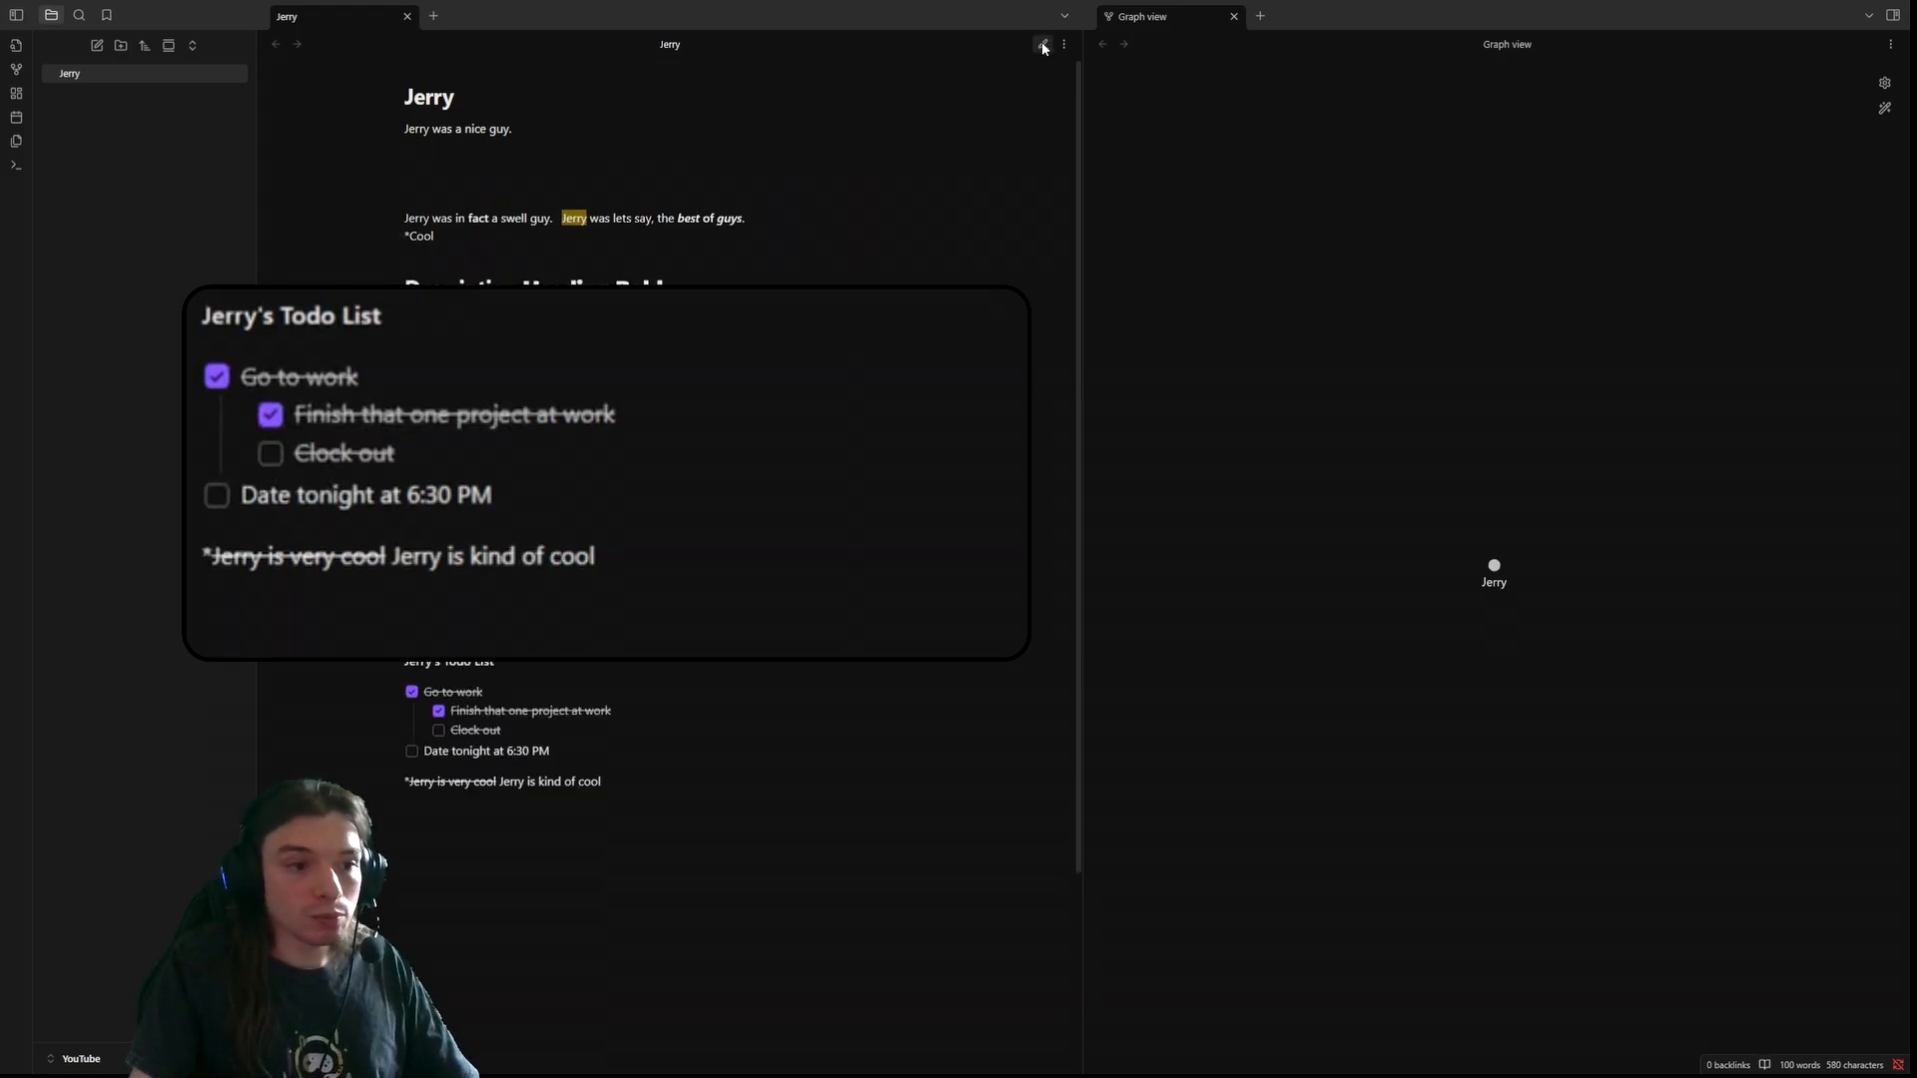
click(1040, 42)
- Replace the "Finish that one project at work" marker character with "p" and check it in reading view
key(BackSpace)
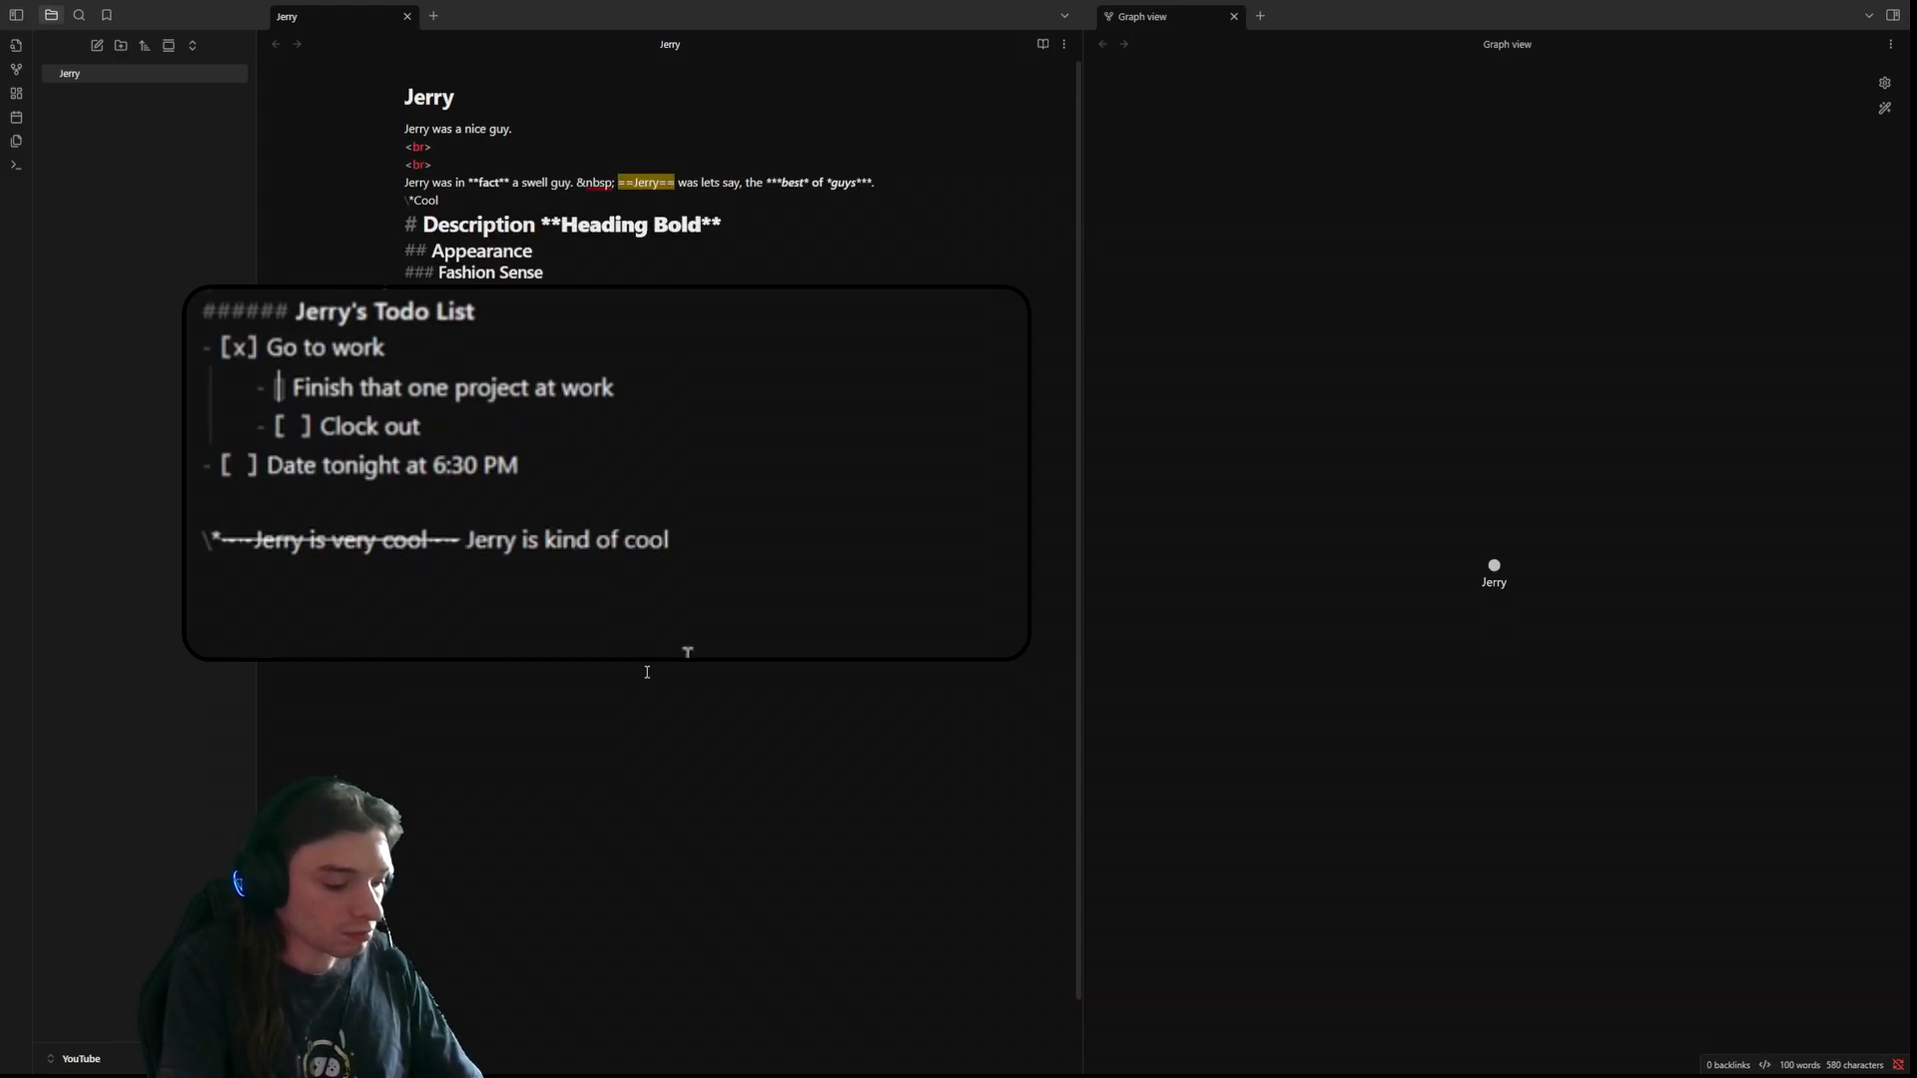
text(p)
click(1041, 45)
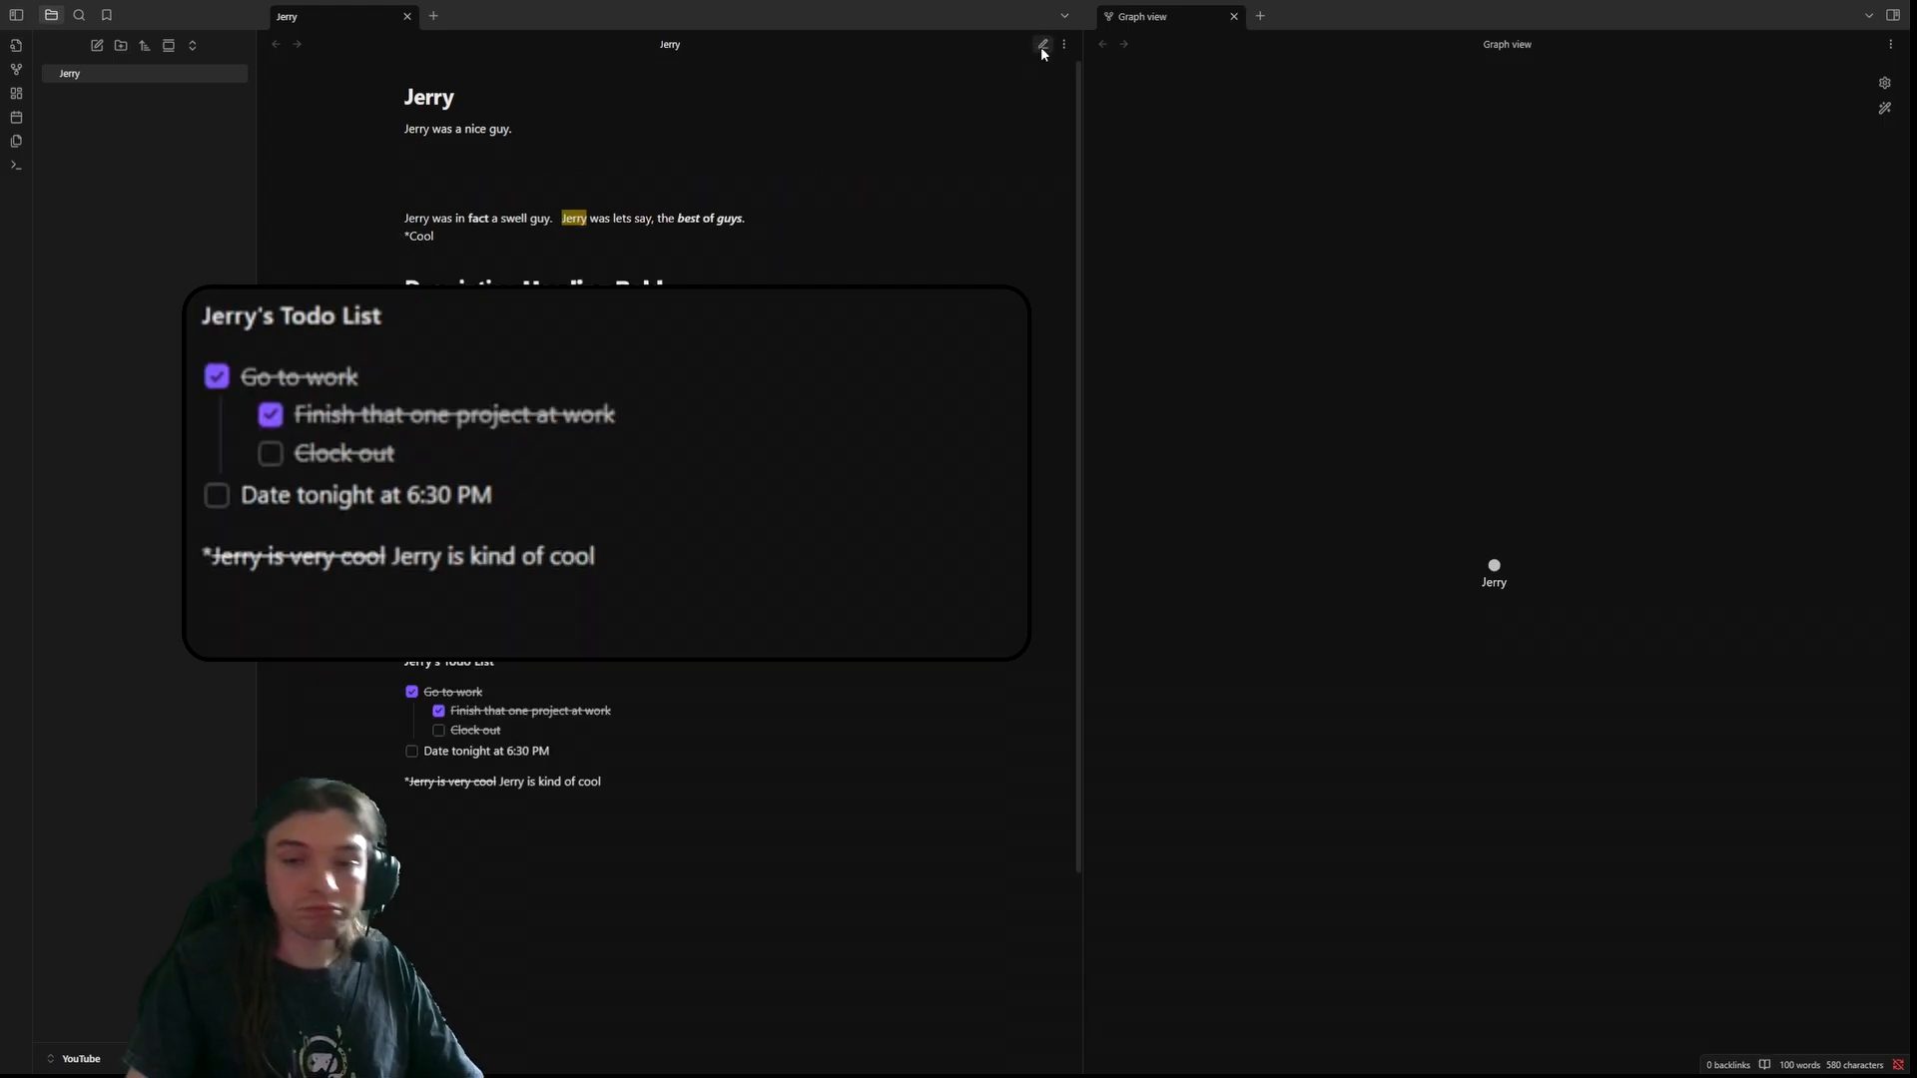
click(1041, 45)
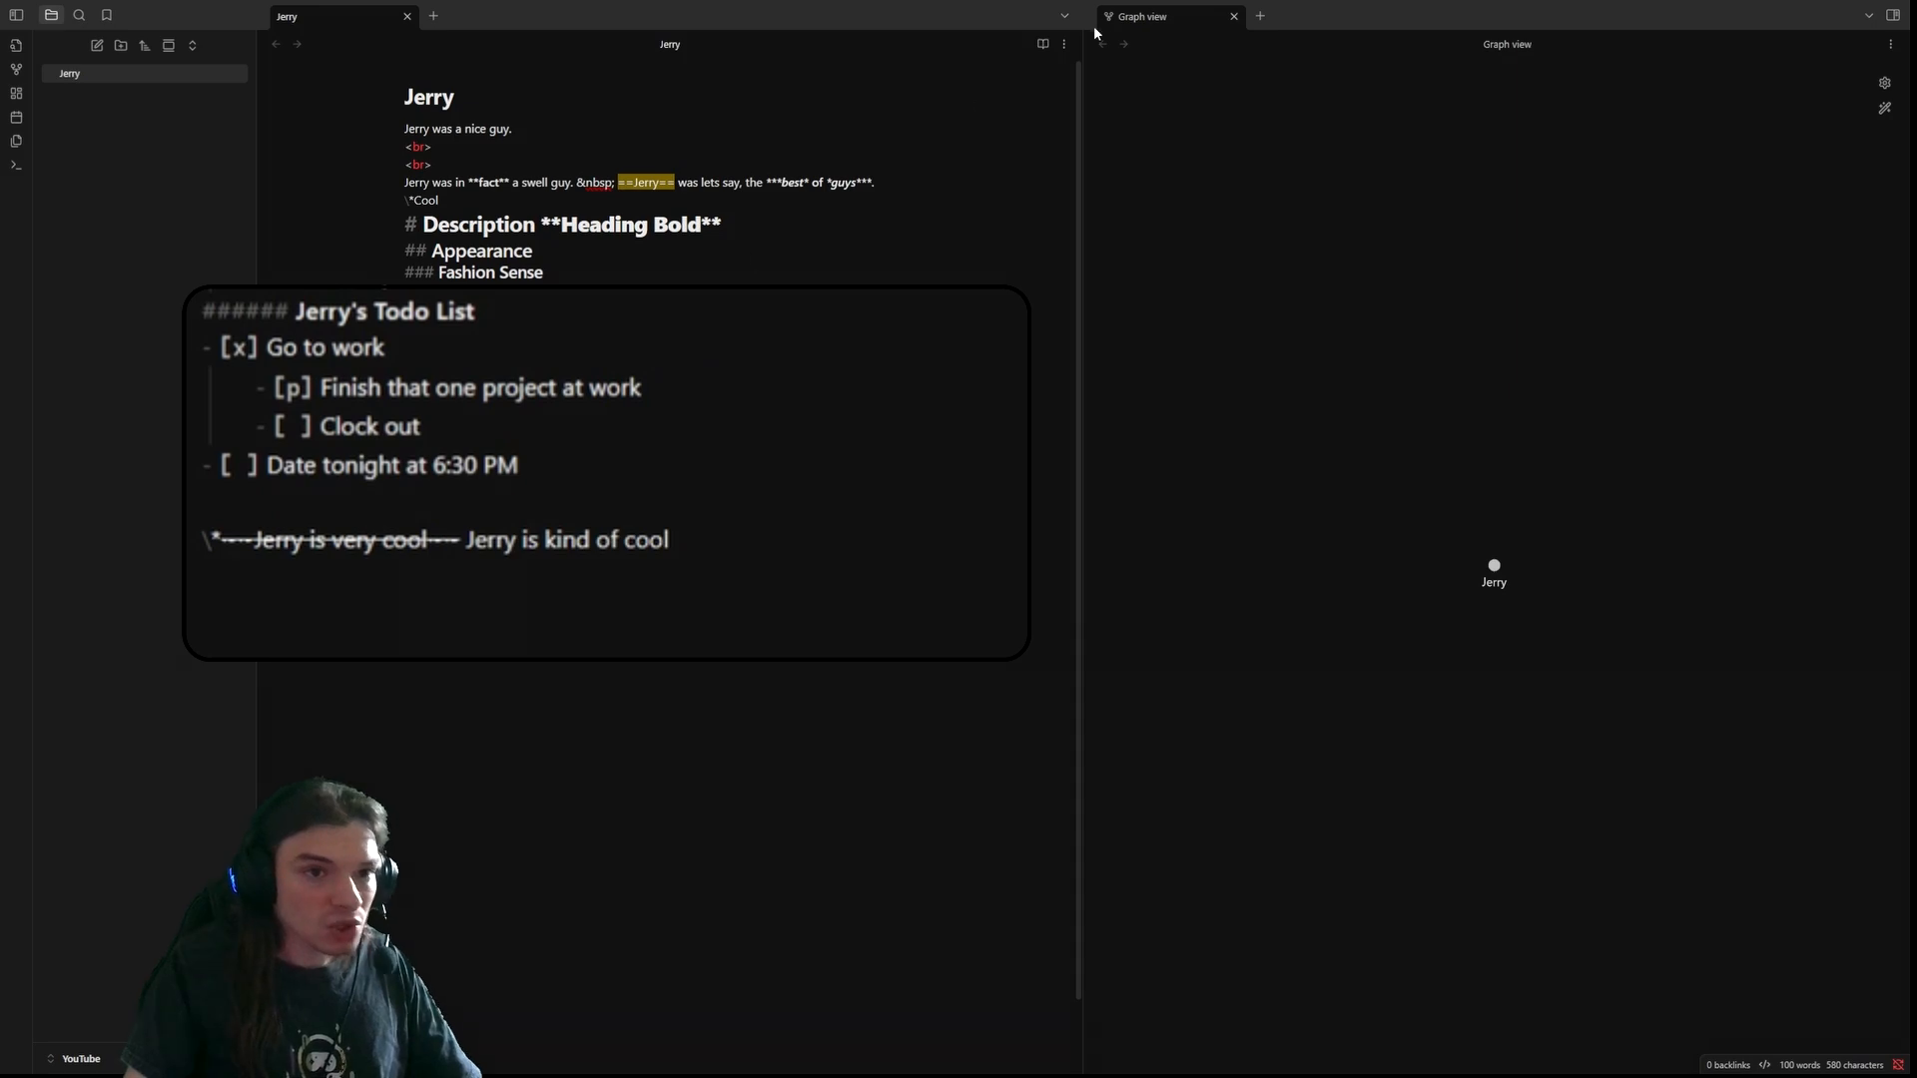
- Compare how the checked tasks appear in live preview, reading view and source mode, ending in live preview
click(1064, 44)
click(1002, 106)
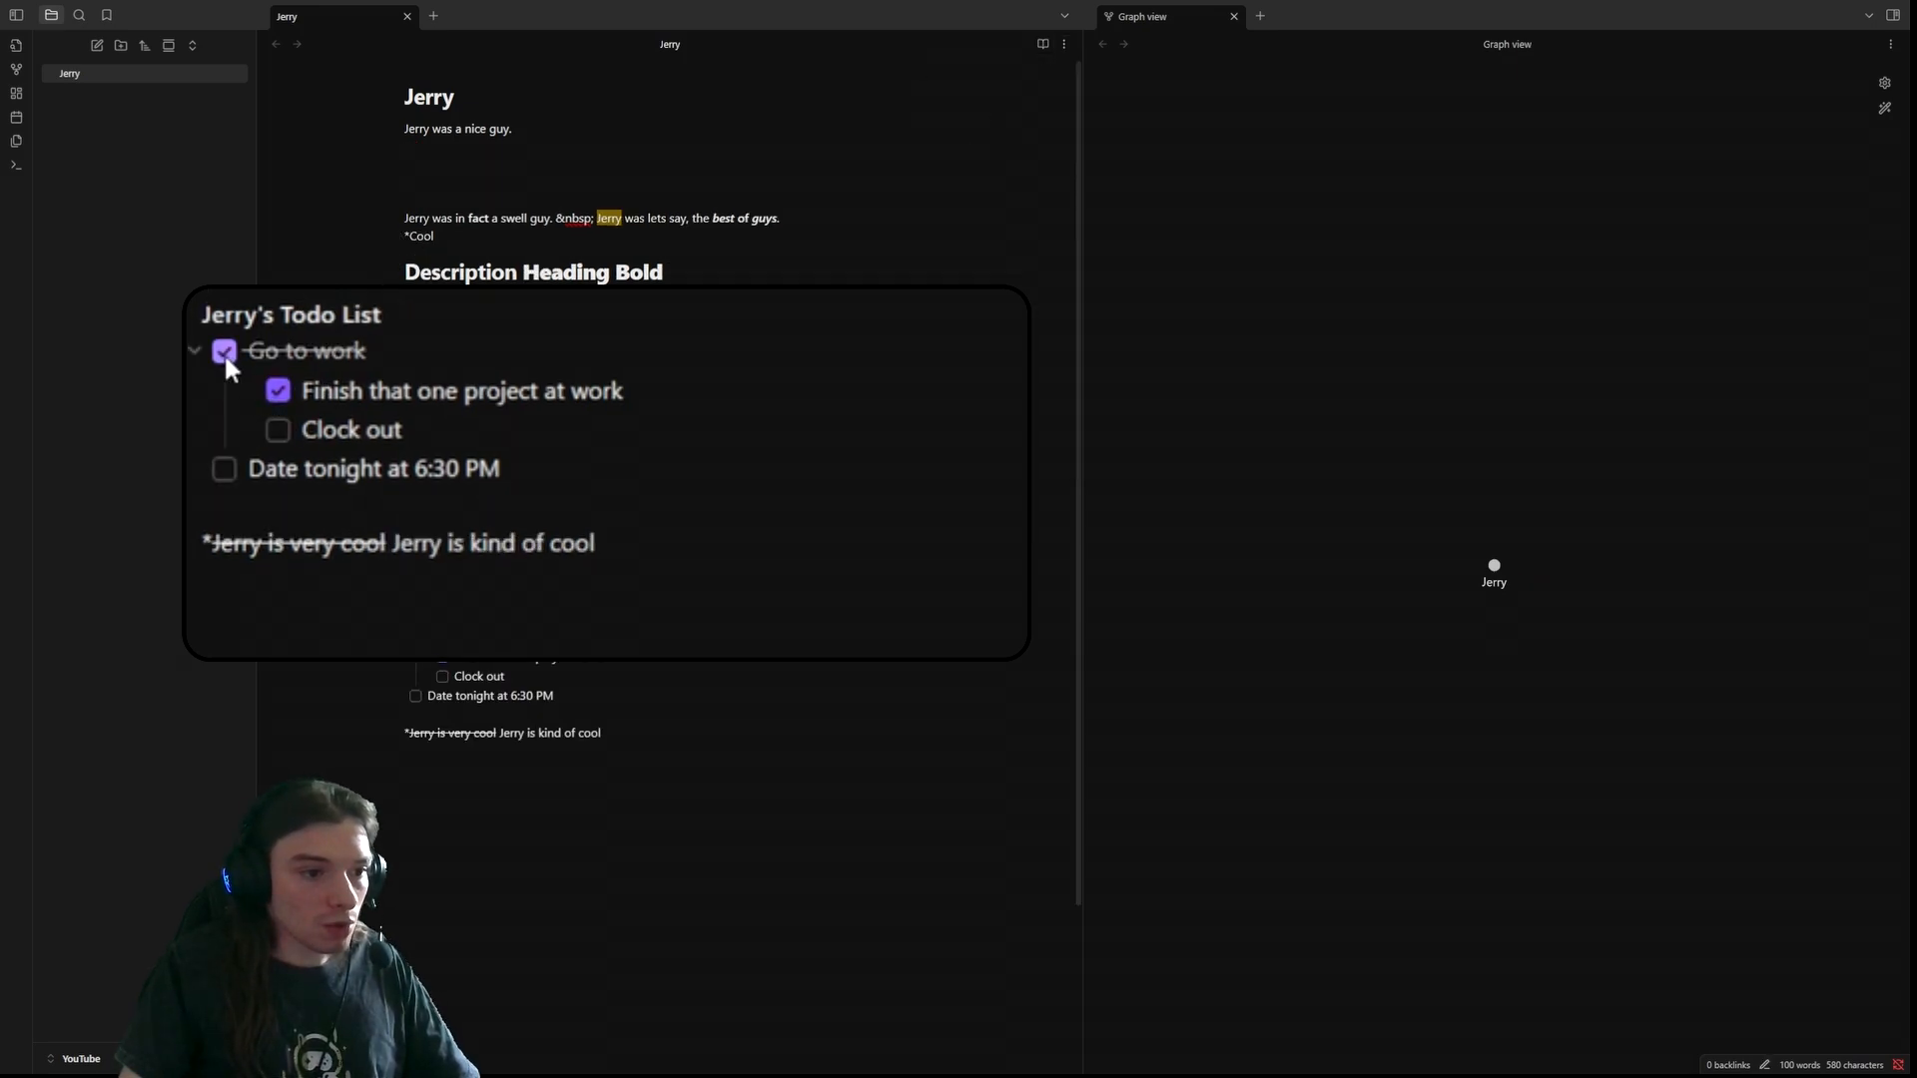
click(1043, 44)
click(1043, 44)
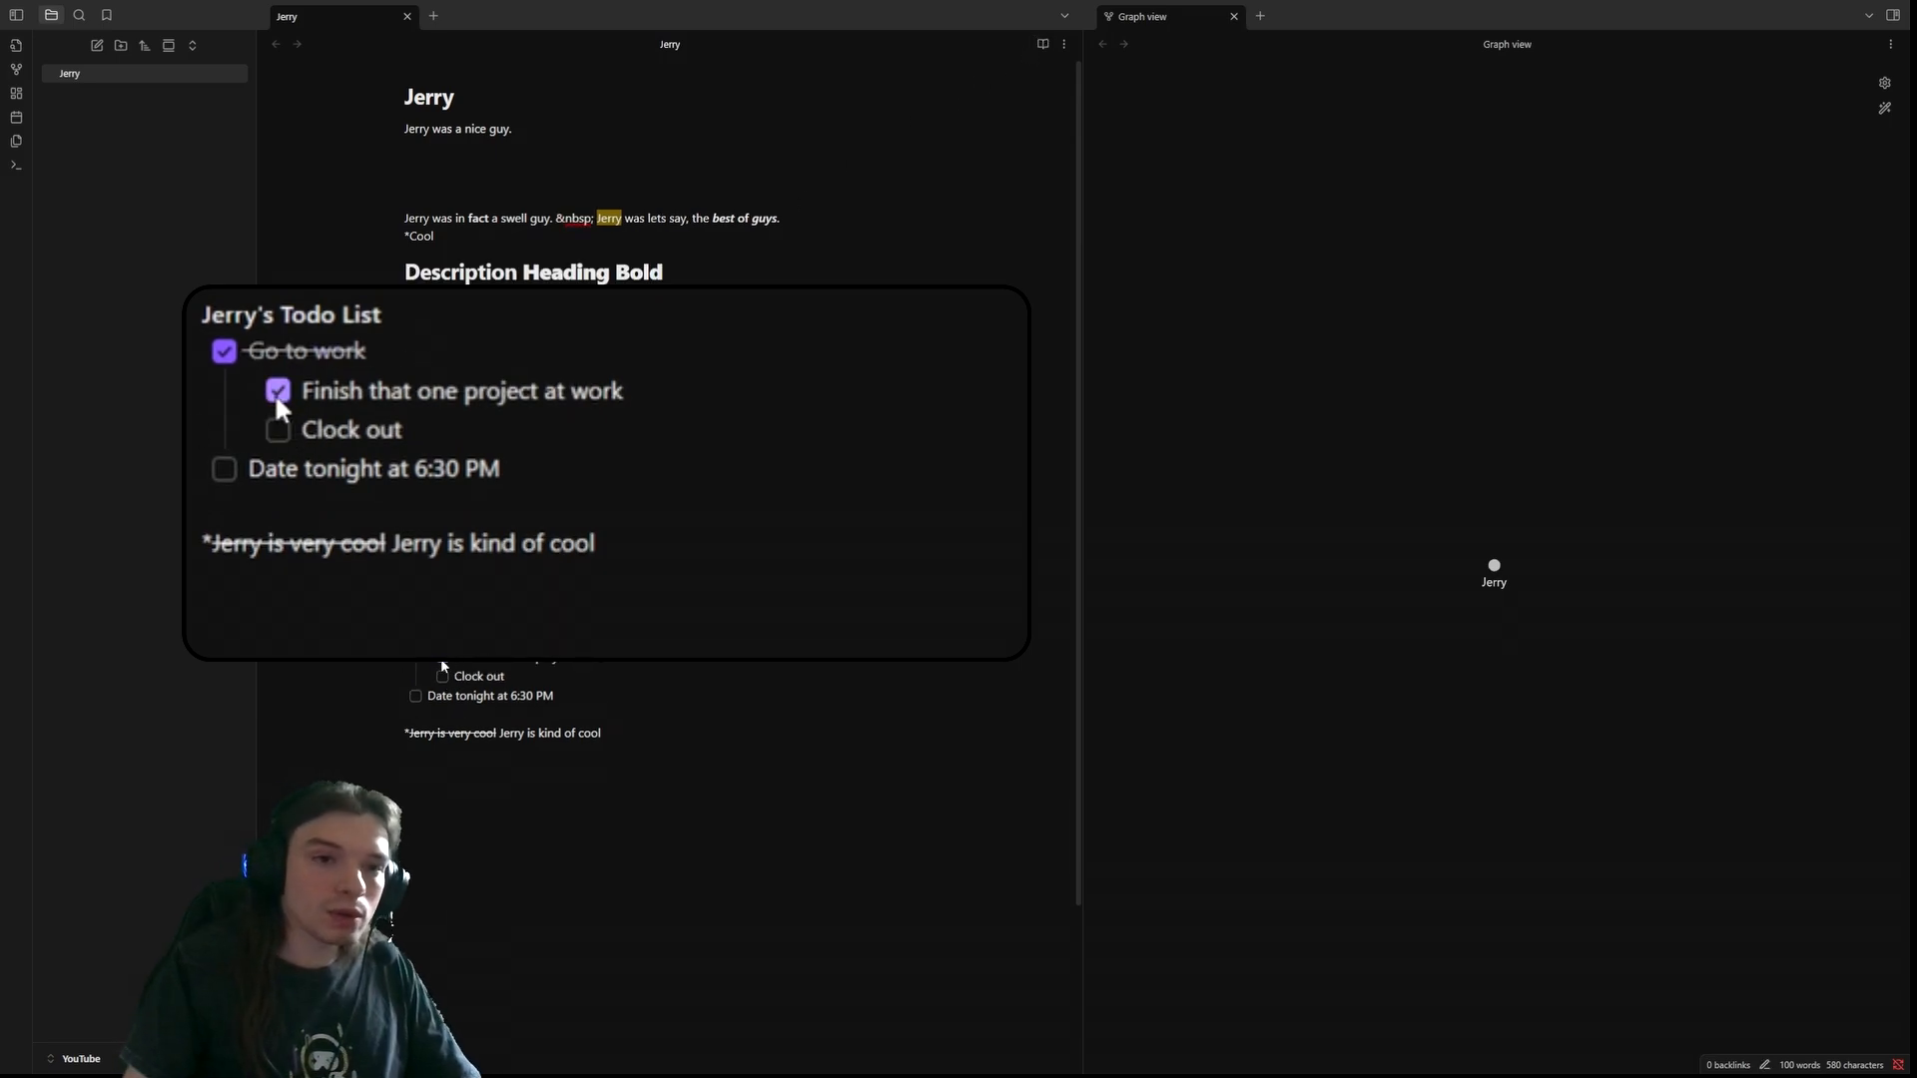
click(1064, 44)
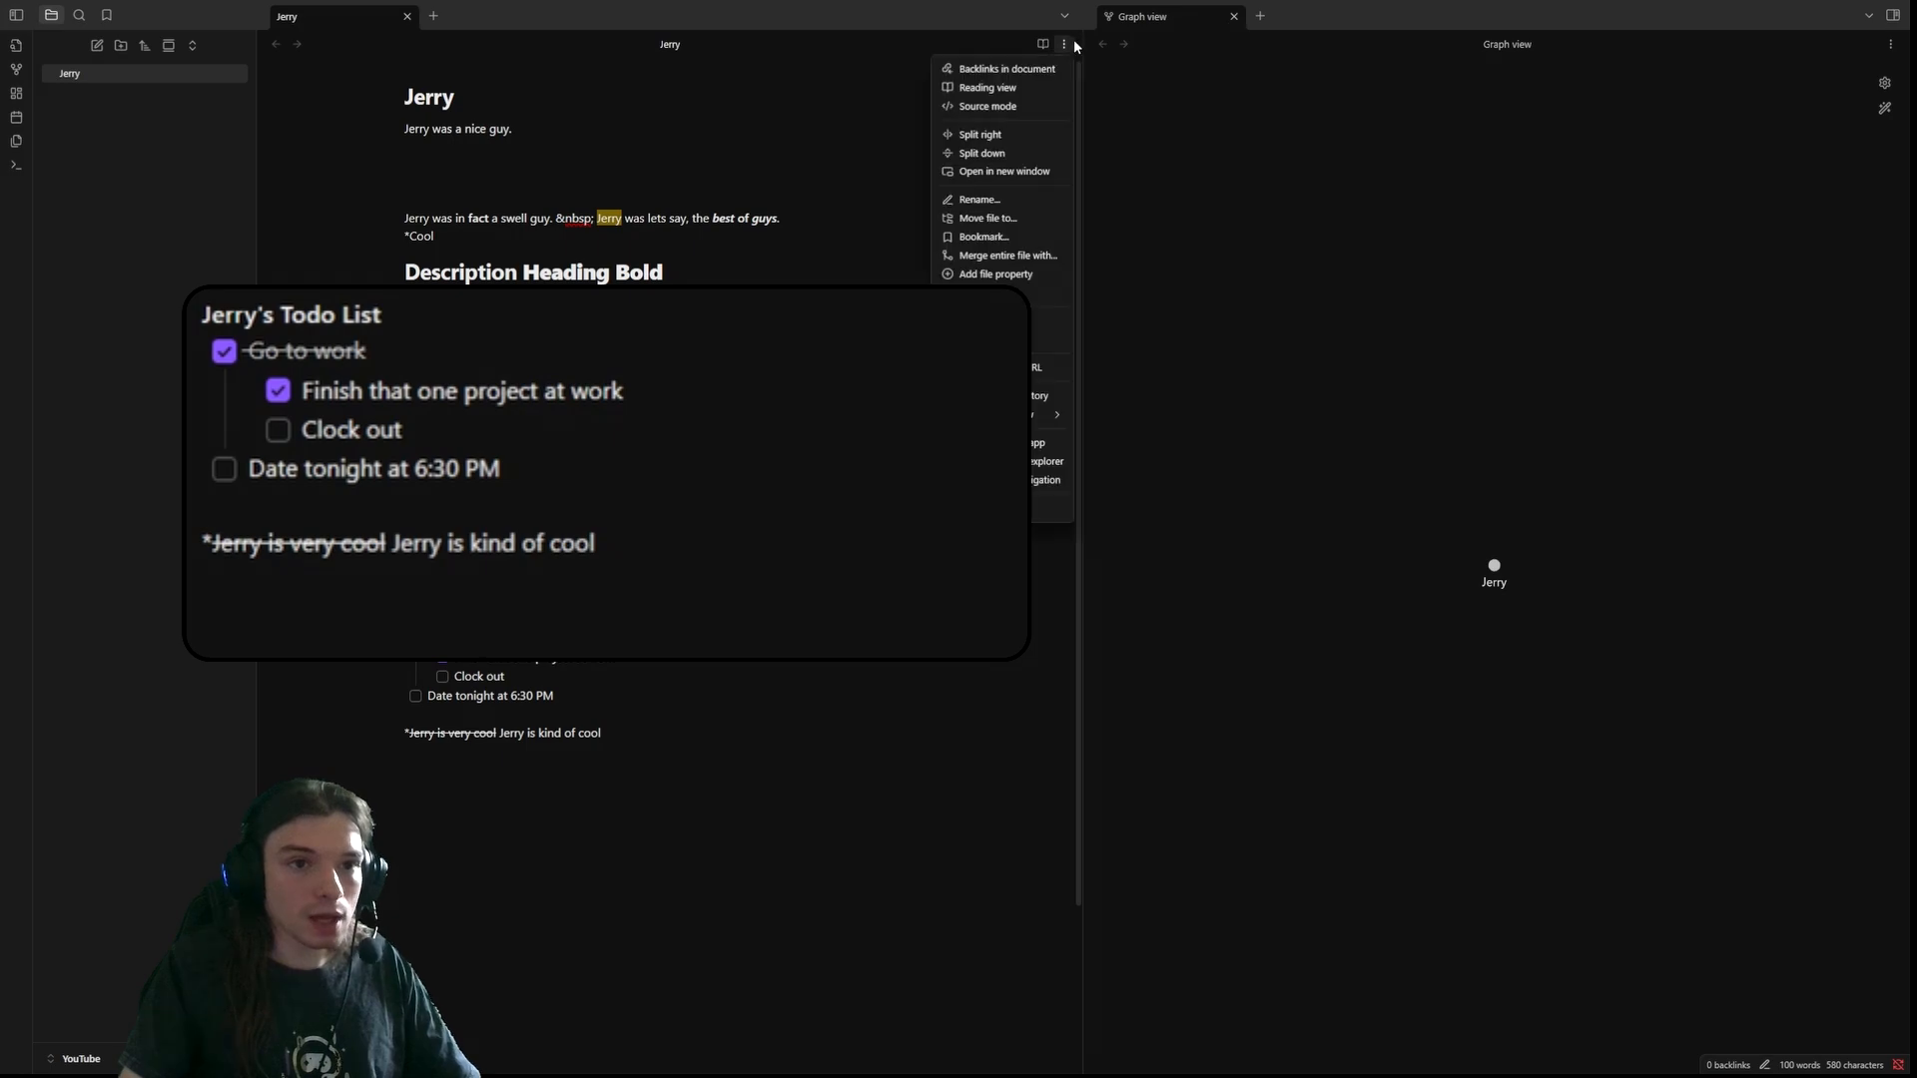
click(999, 101)
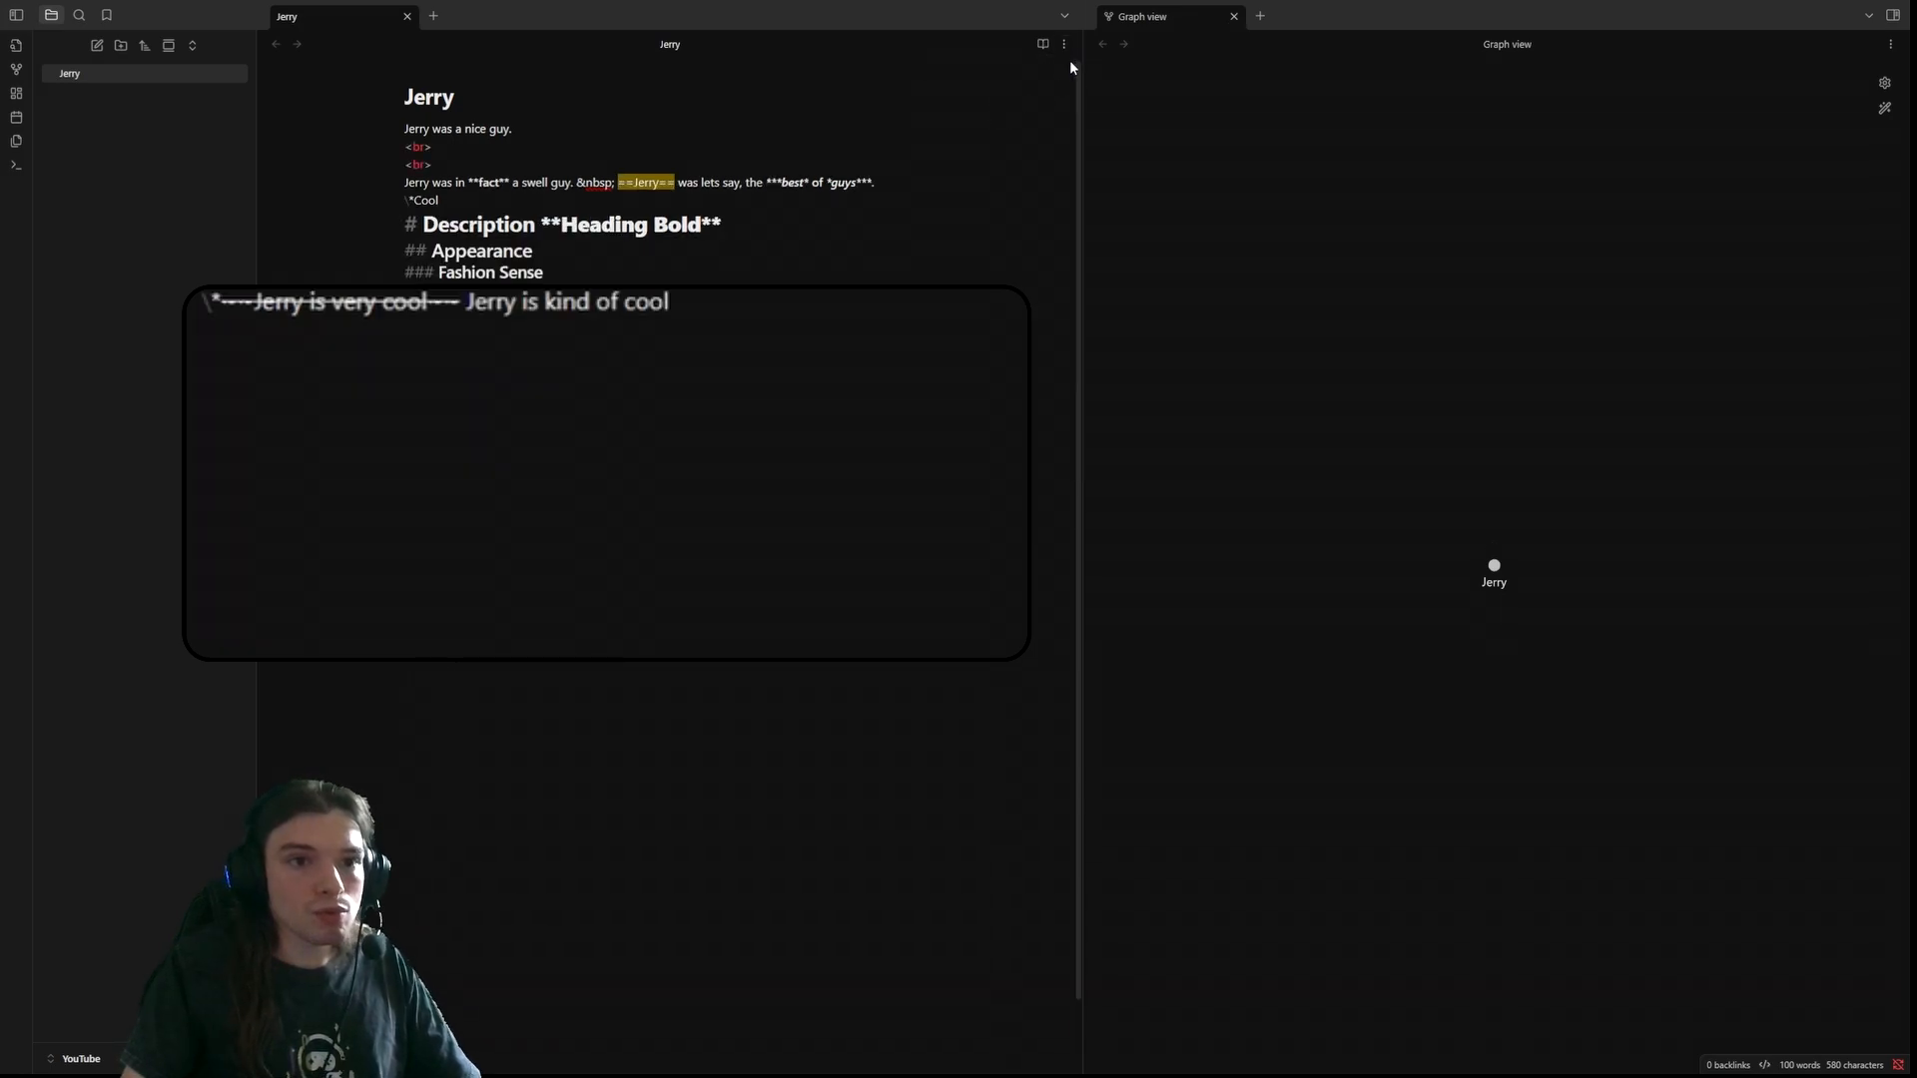
click(1064, 44)
click(998, 101)
- Uncheck "Go to work" and its "Finish that one project at work" sub-task, and start a new checkbox item after the date task
click(442, 657)
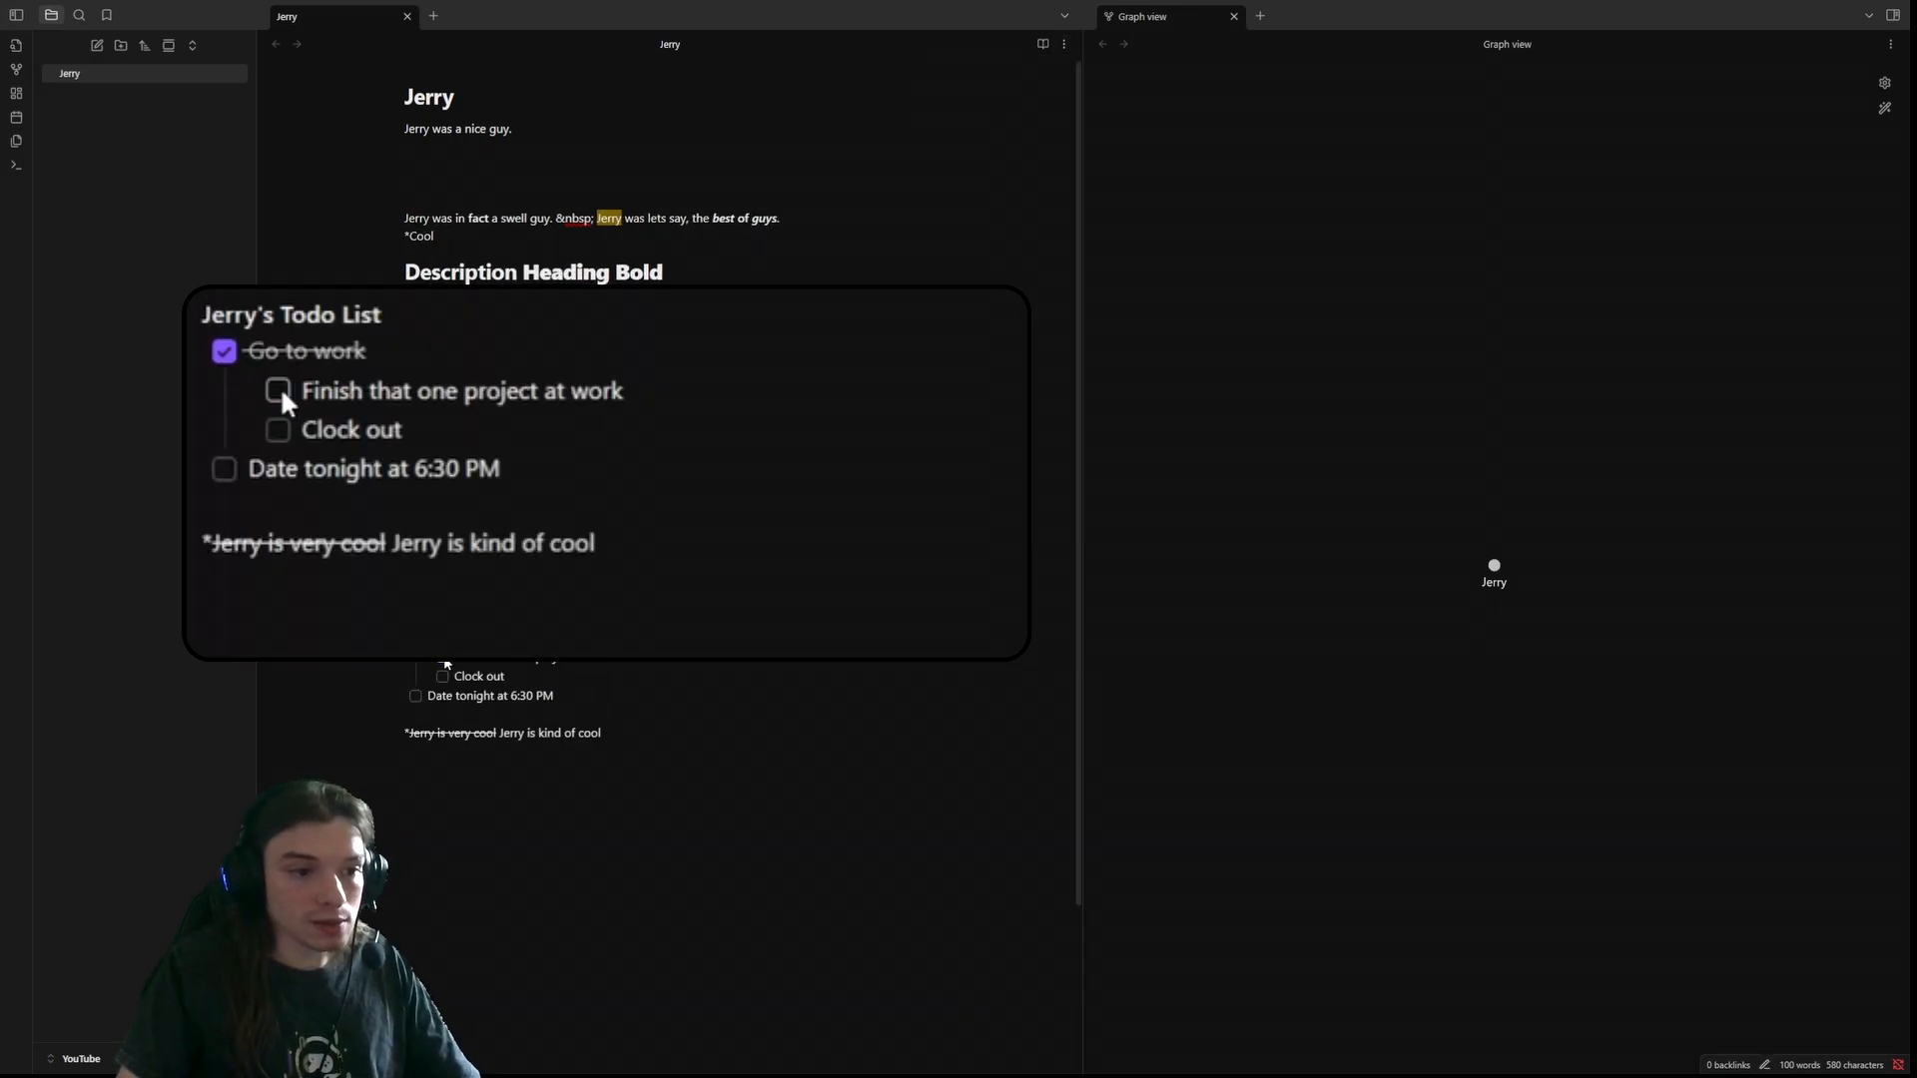
click(415, 637)
click(442, 657)
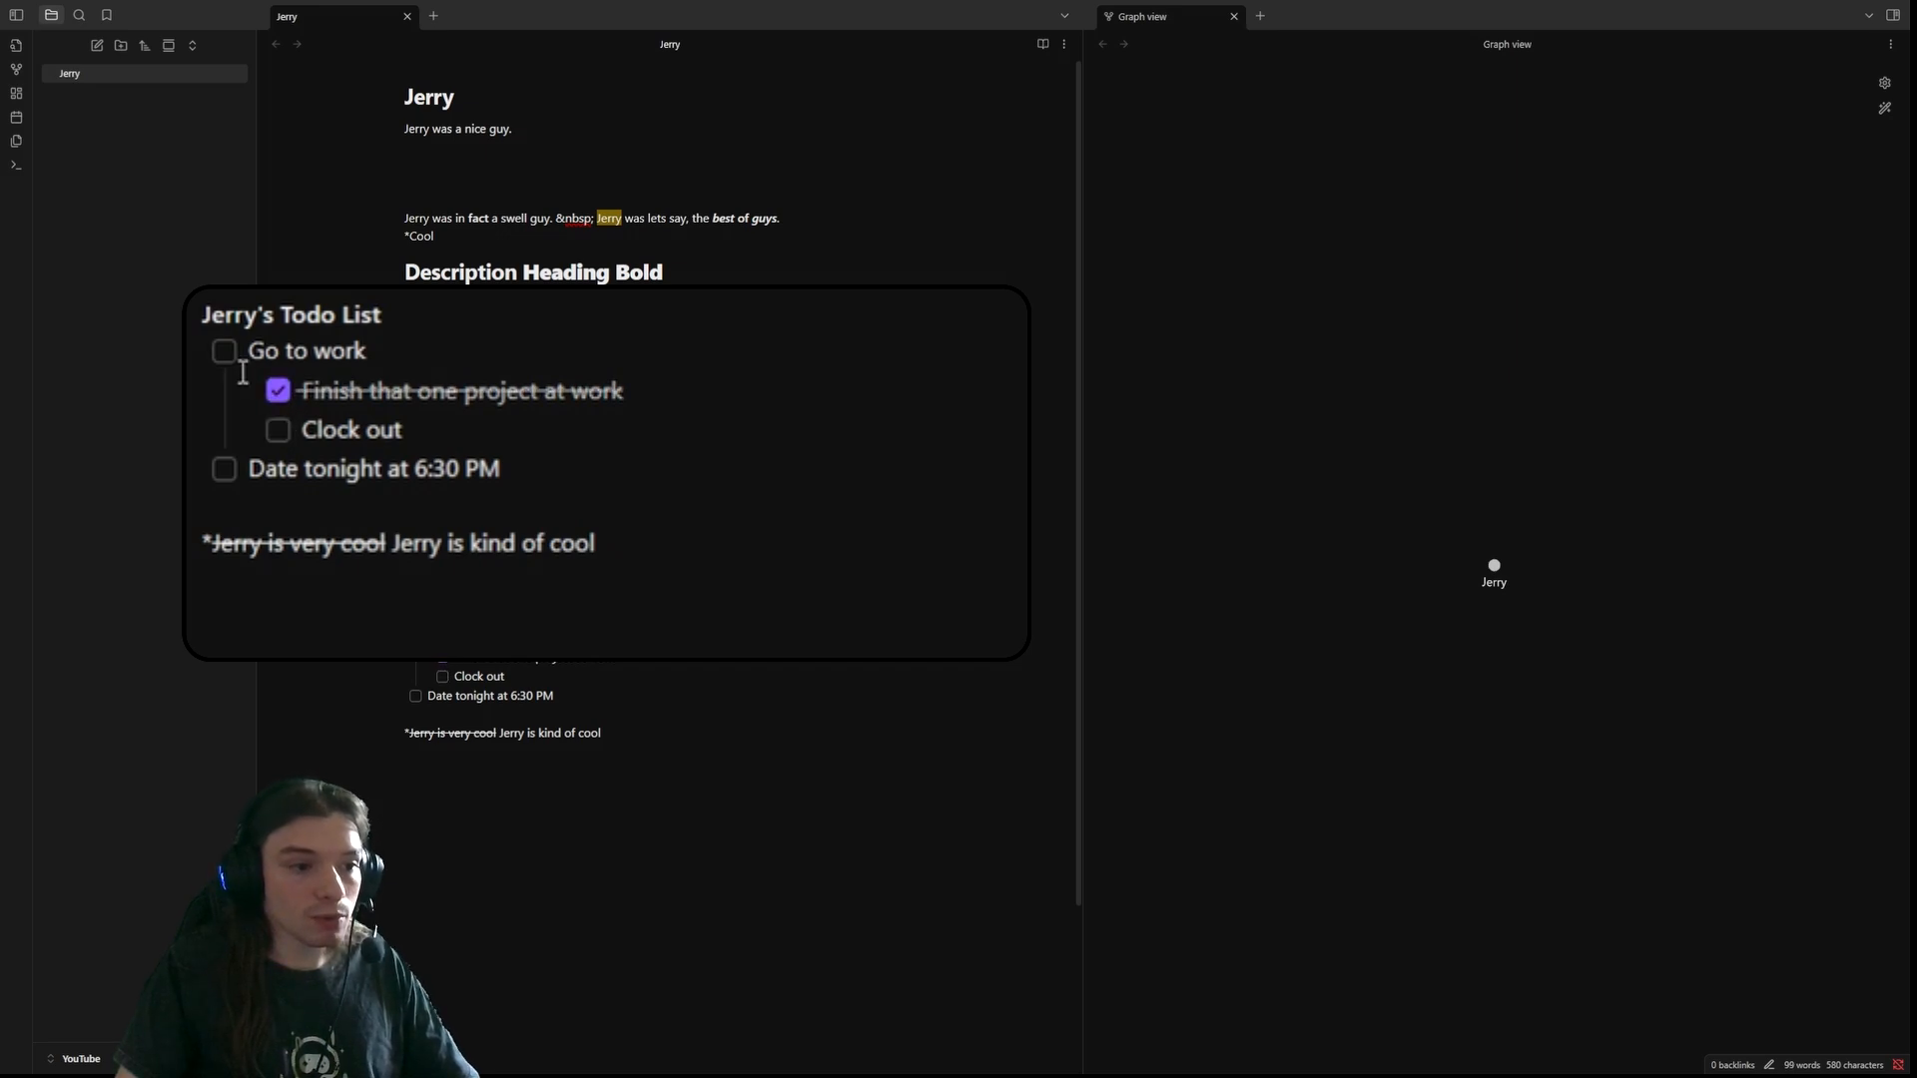
click(442, 657)
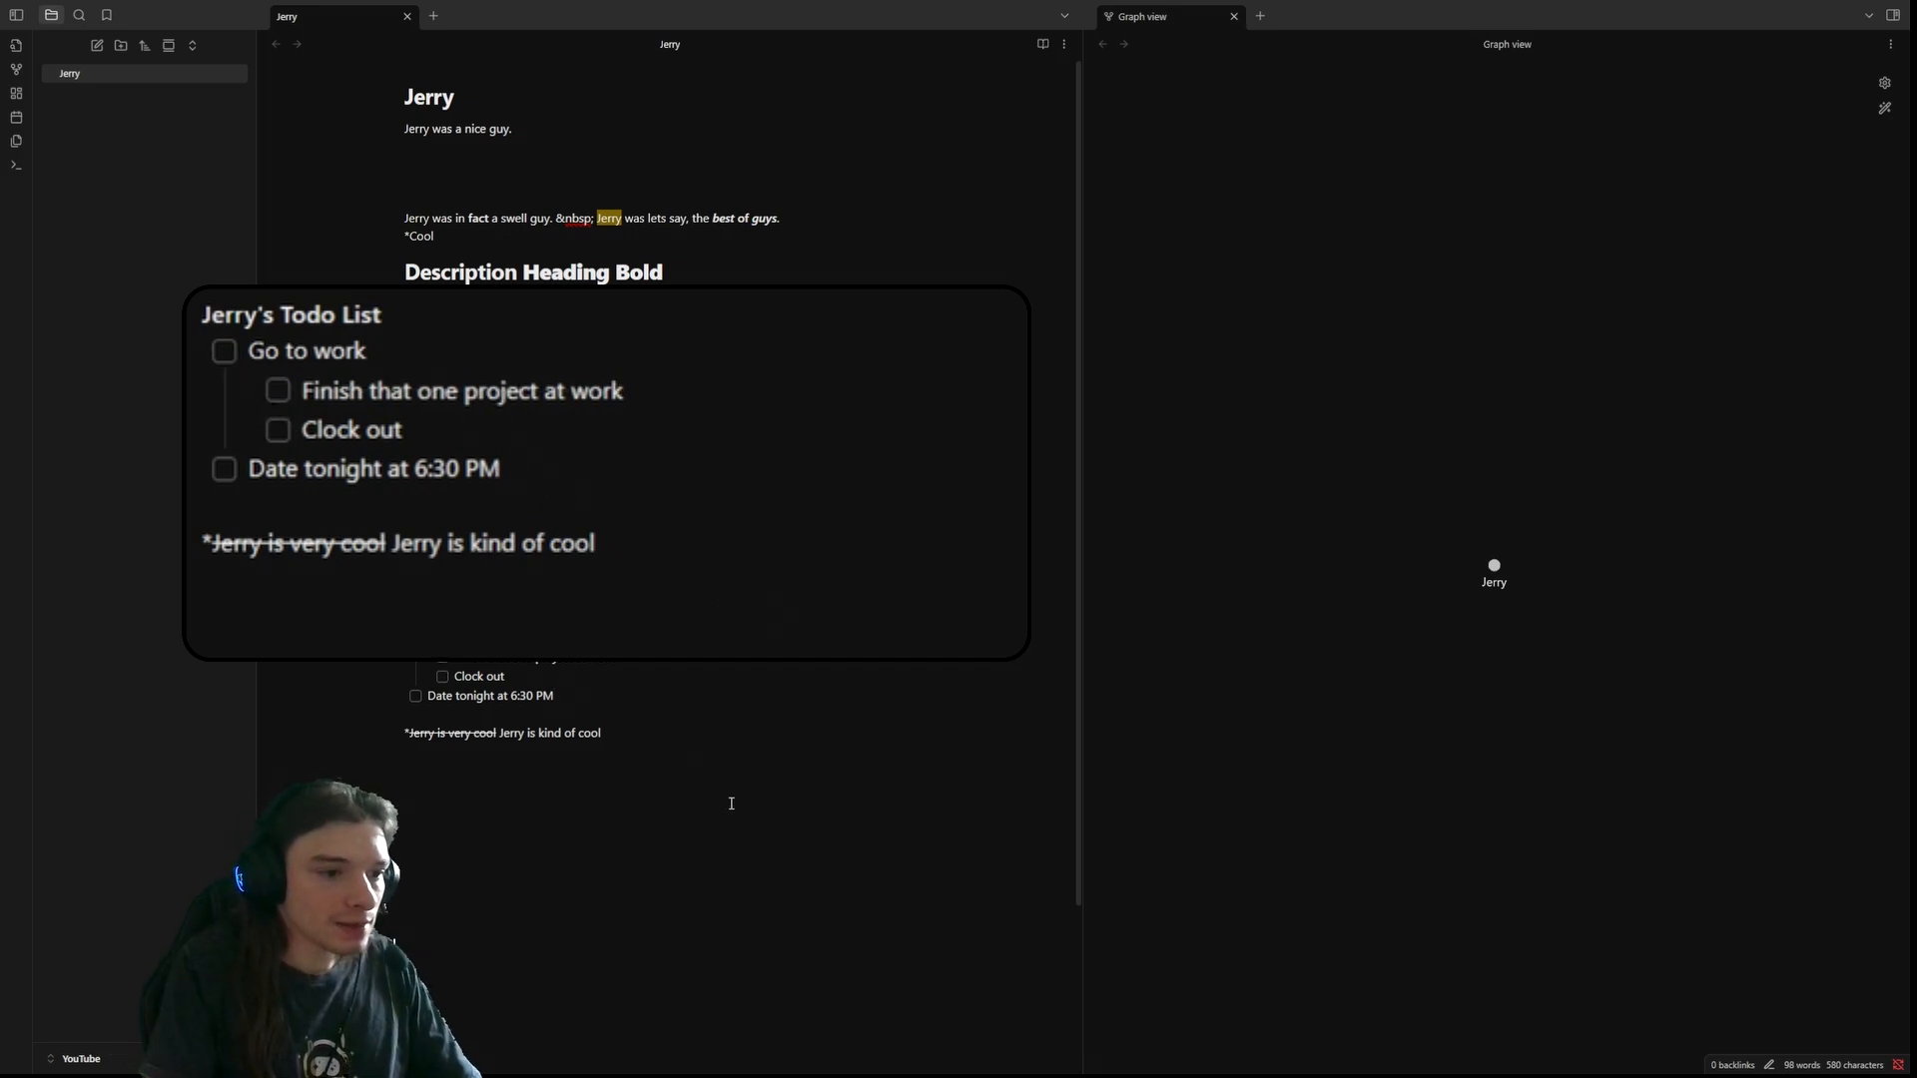
key(Return)
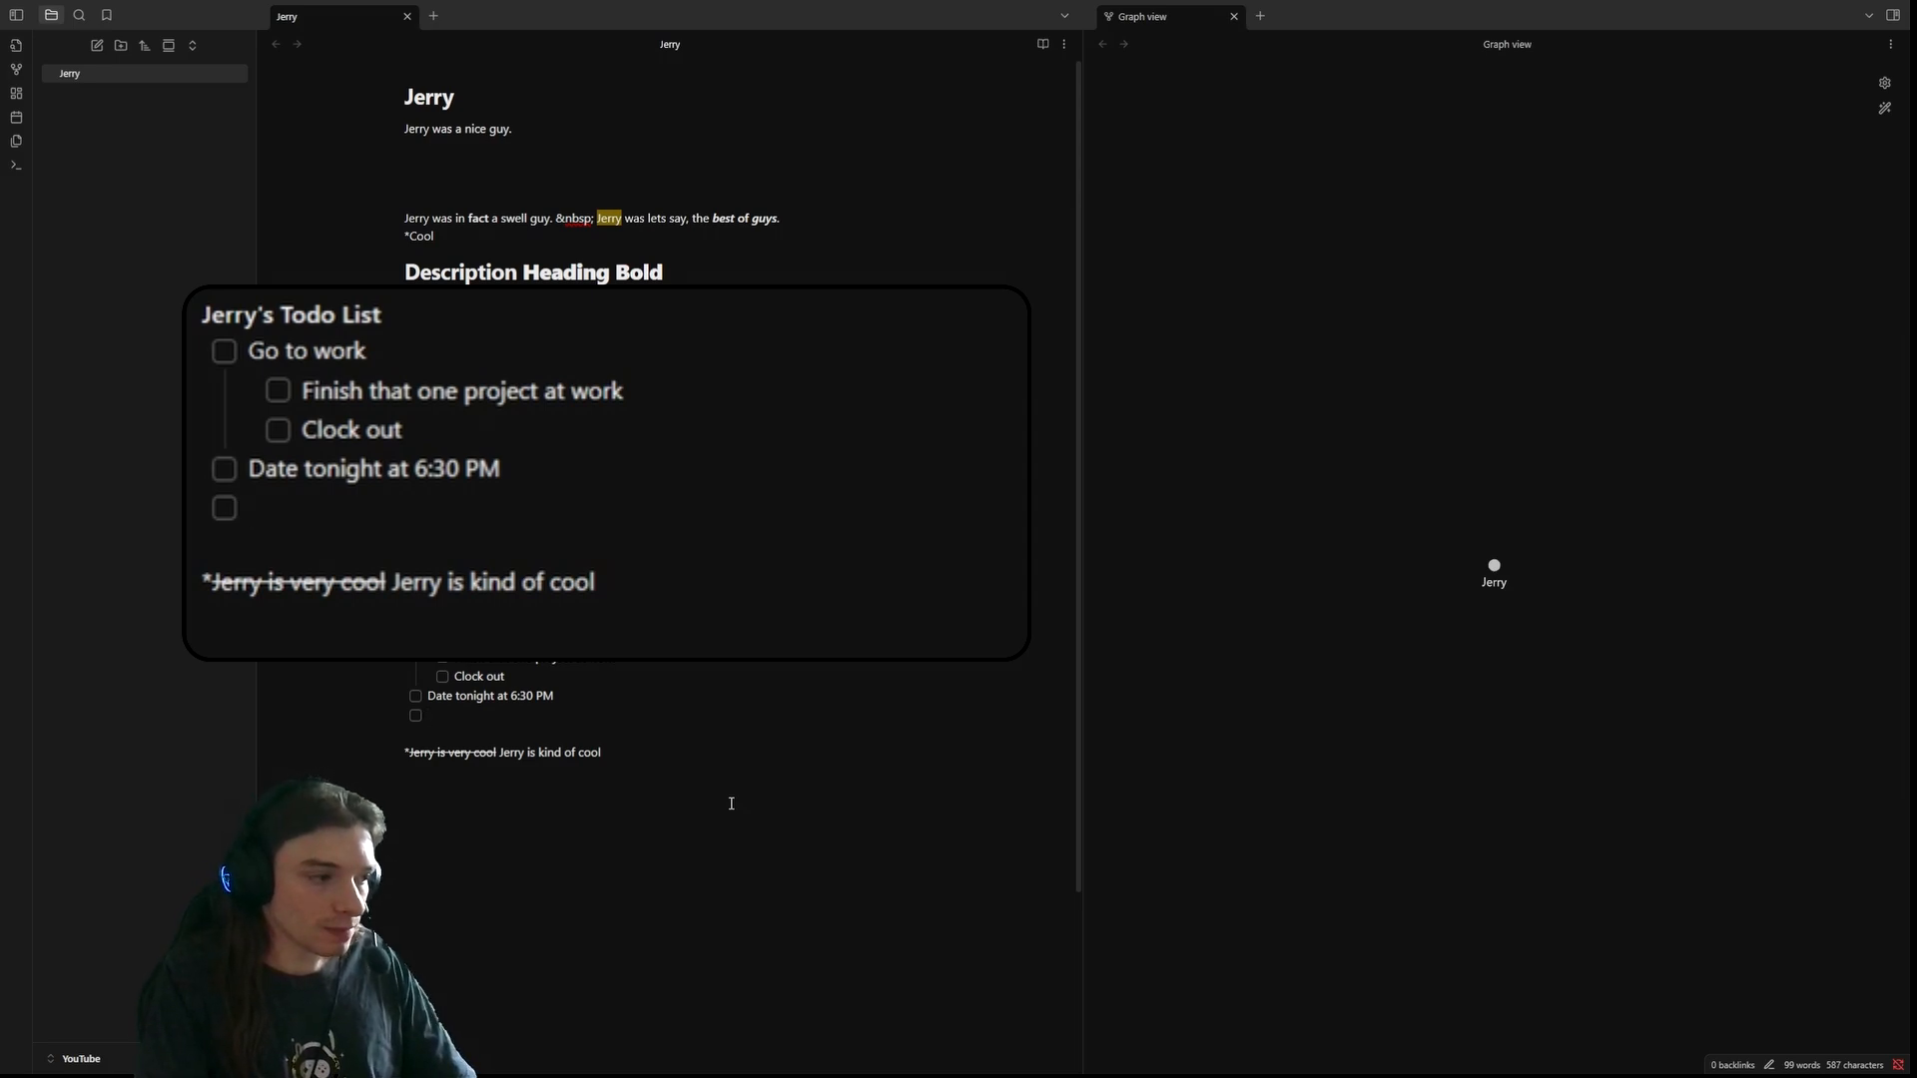
- End the to-do list and add a level-6 heading "Jerry's Grocery List" below it, followed by a new line
key(Return)
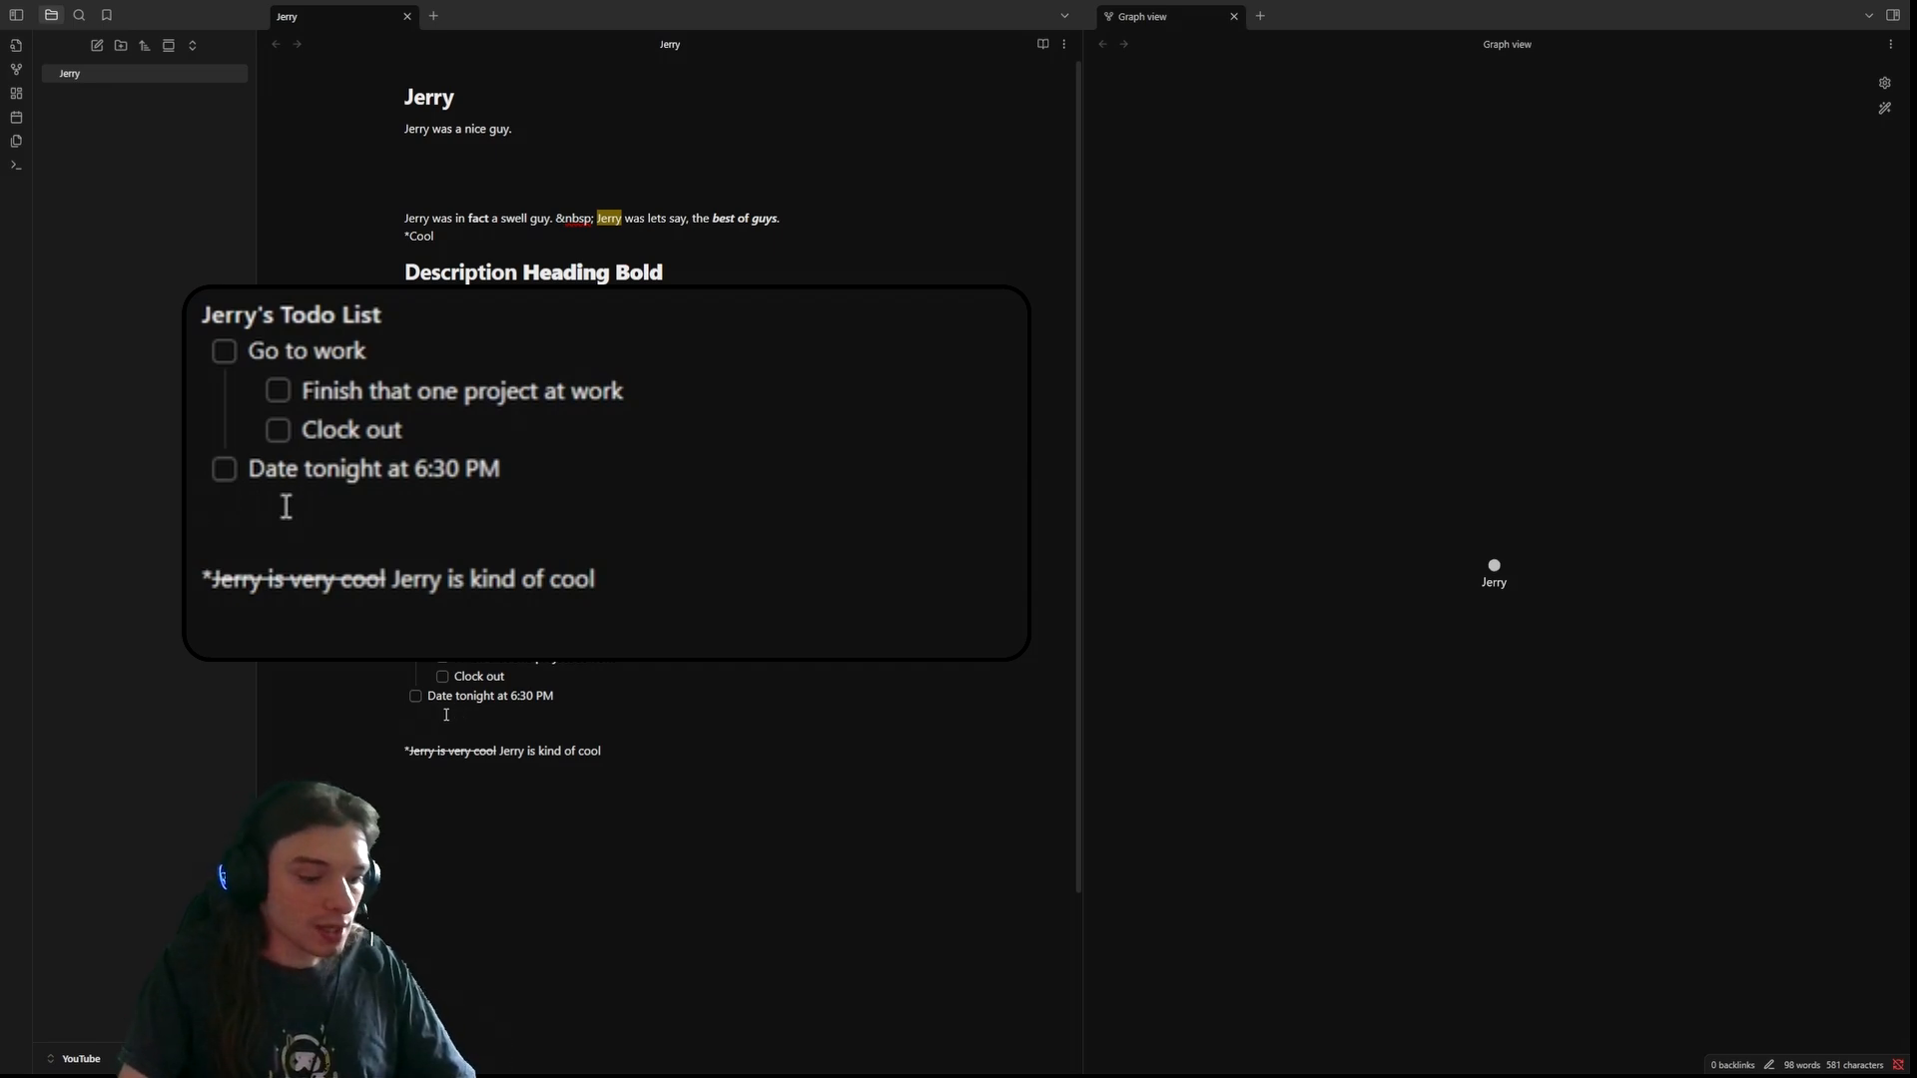
text(##)
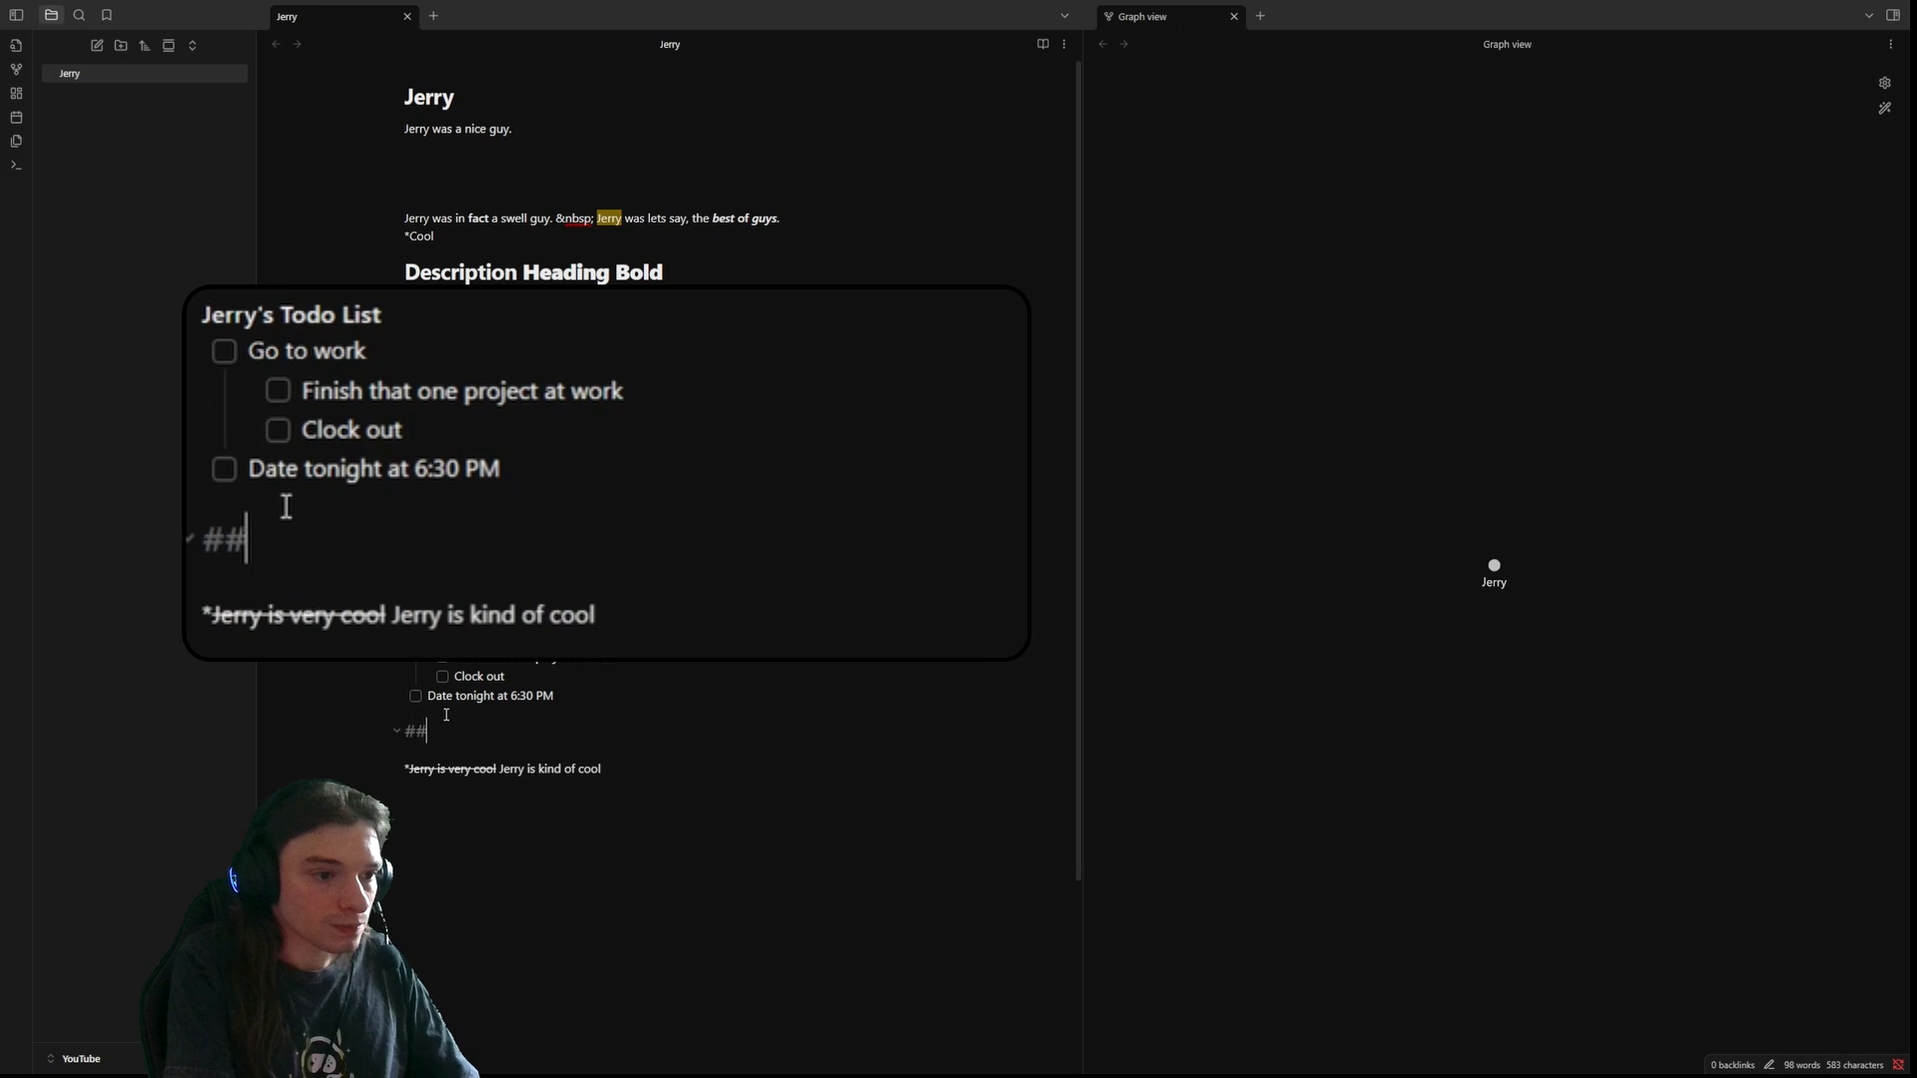
text(#### Jerr)
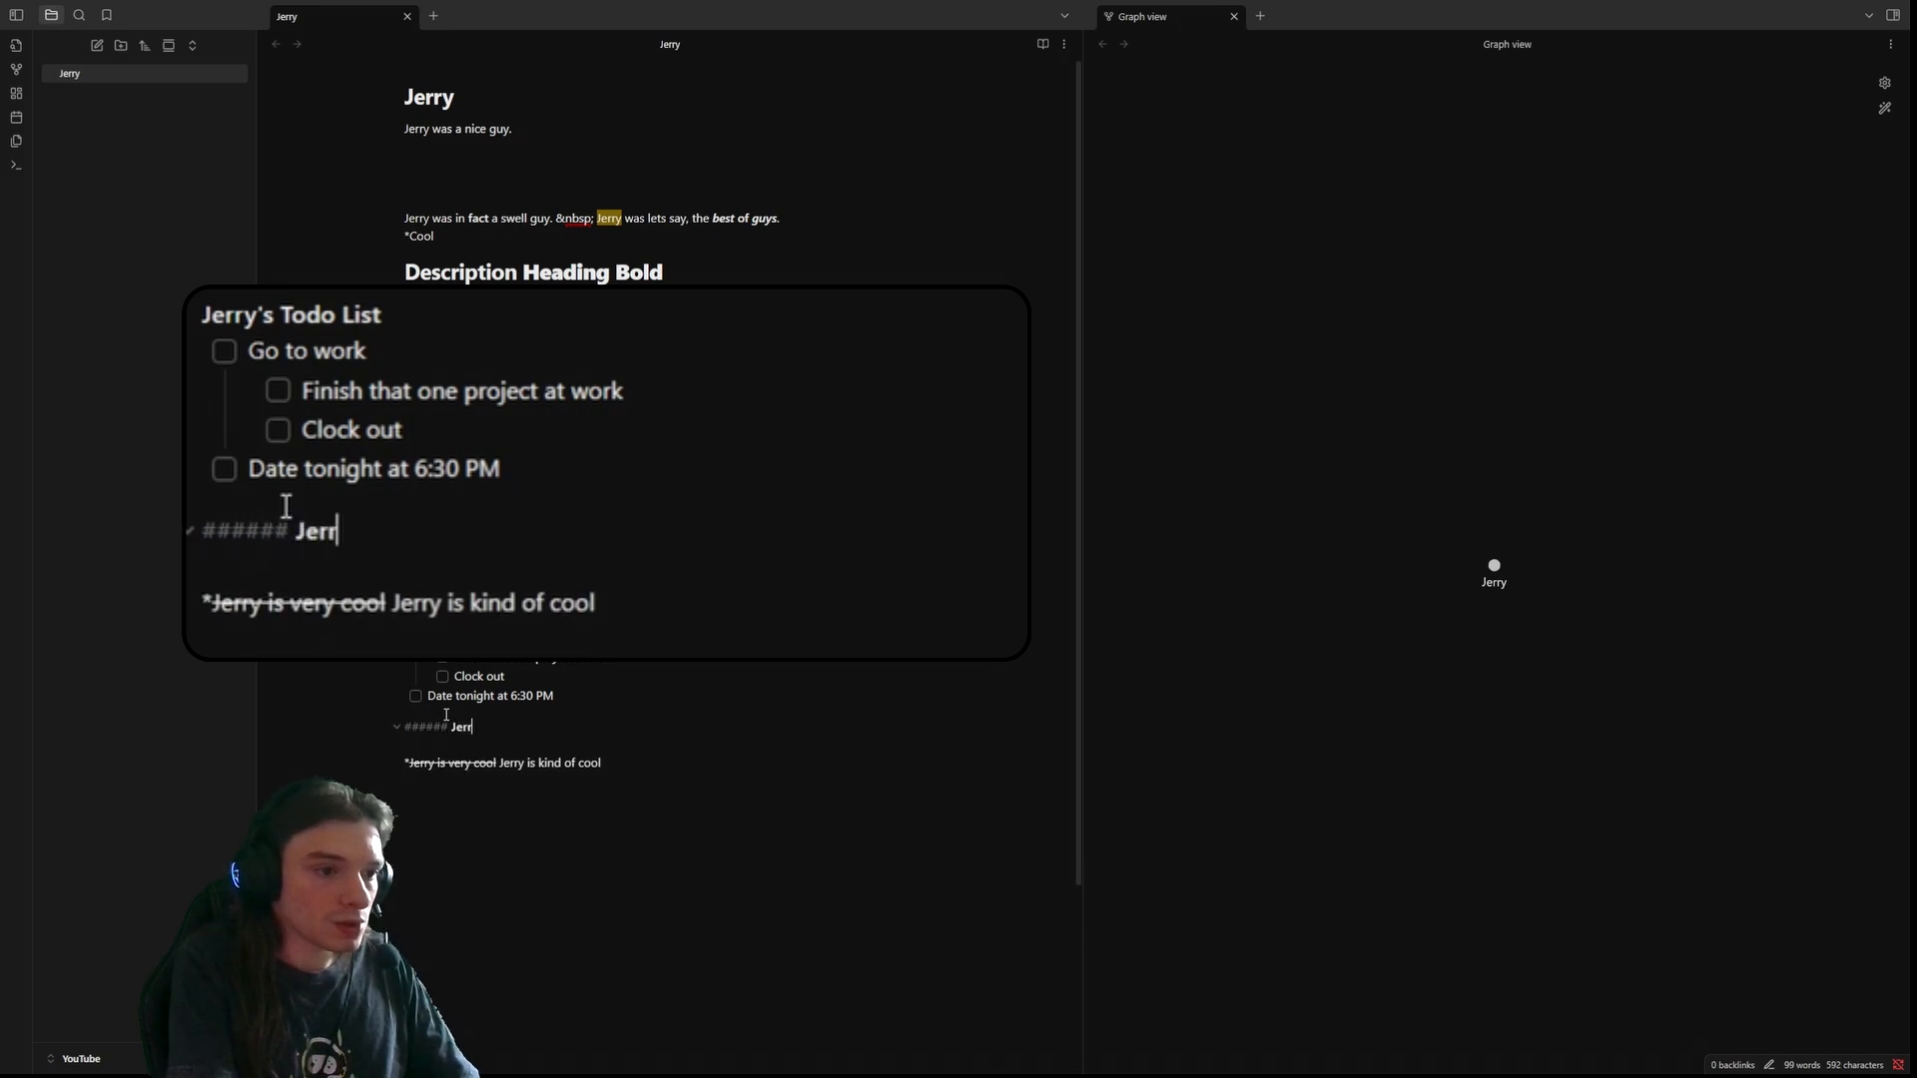
text(y's Grocery List)
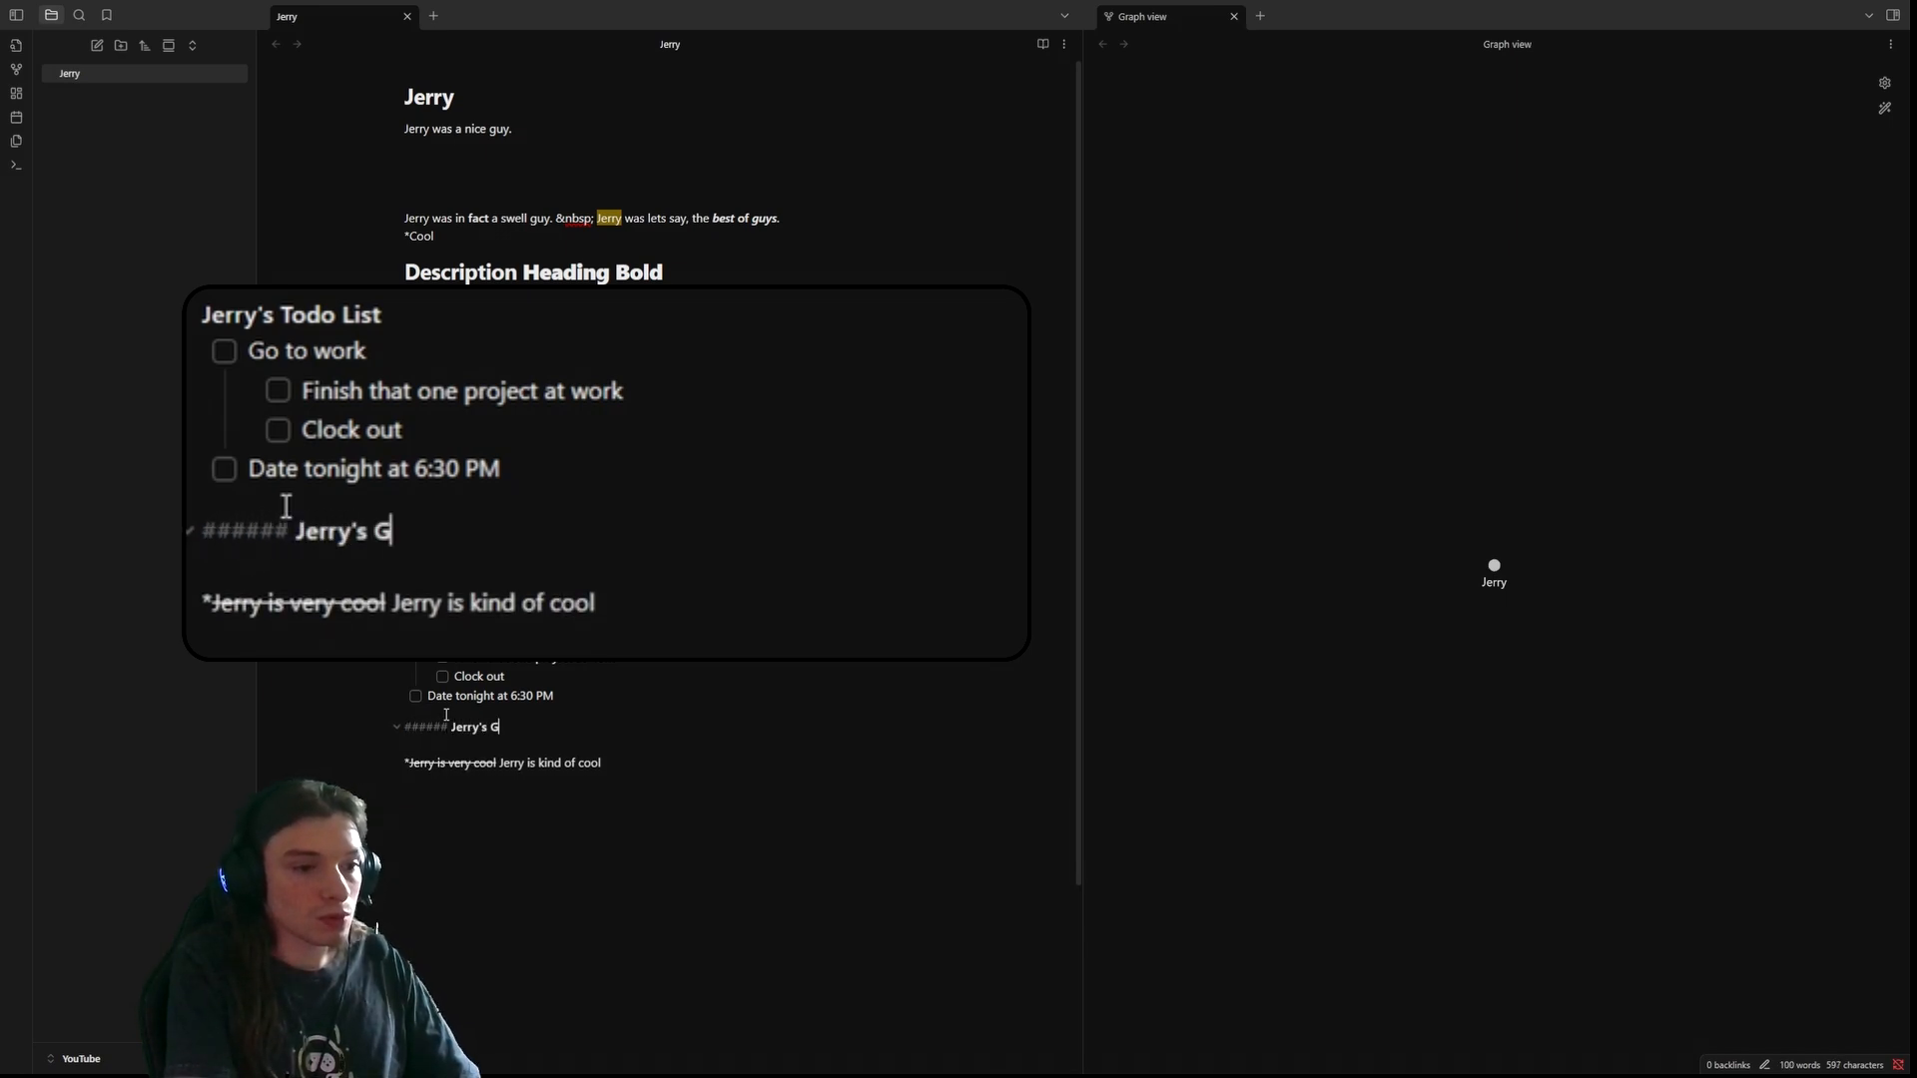
key(Return)
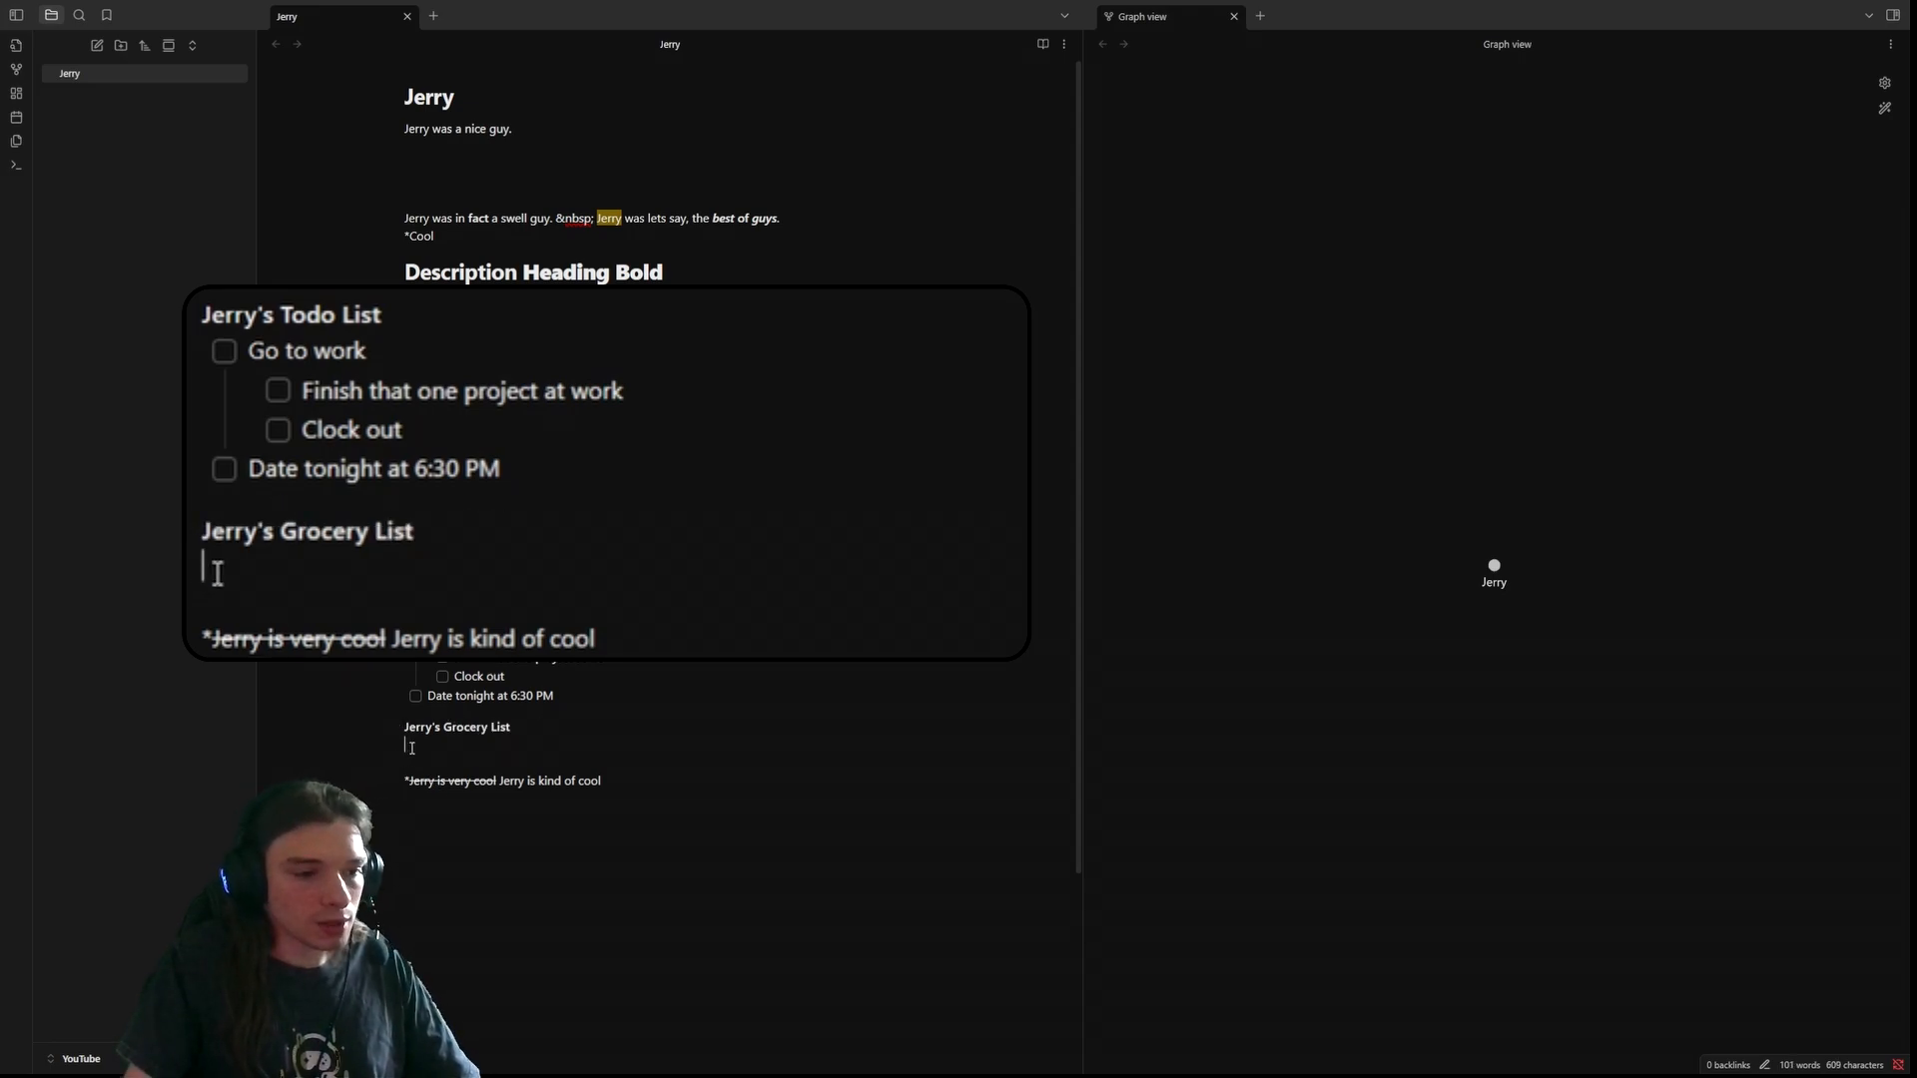
- Convert the empty line under the grocery heading into a task list item, and remove its checkbox marker again
right_click(412, 748)
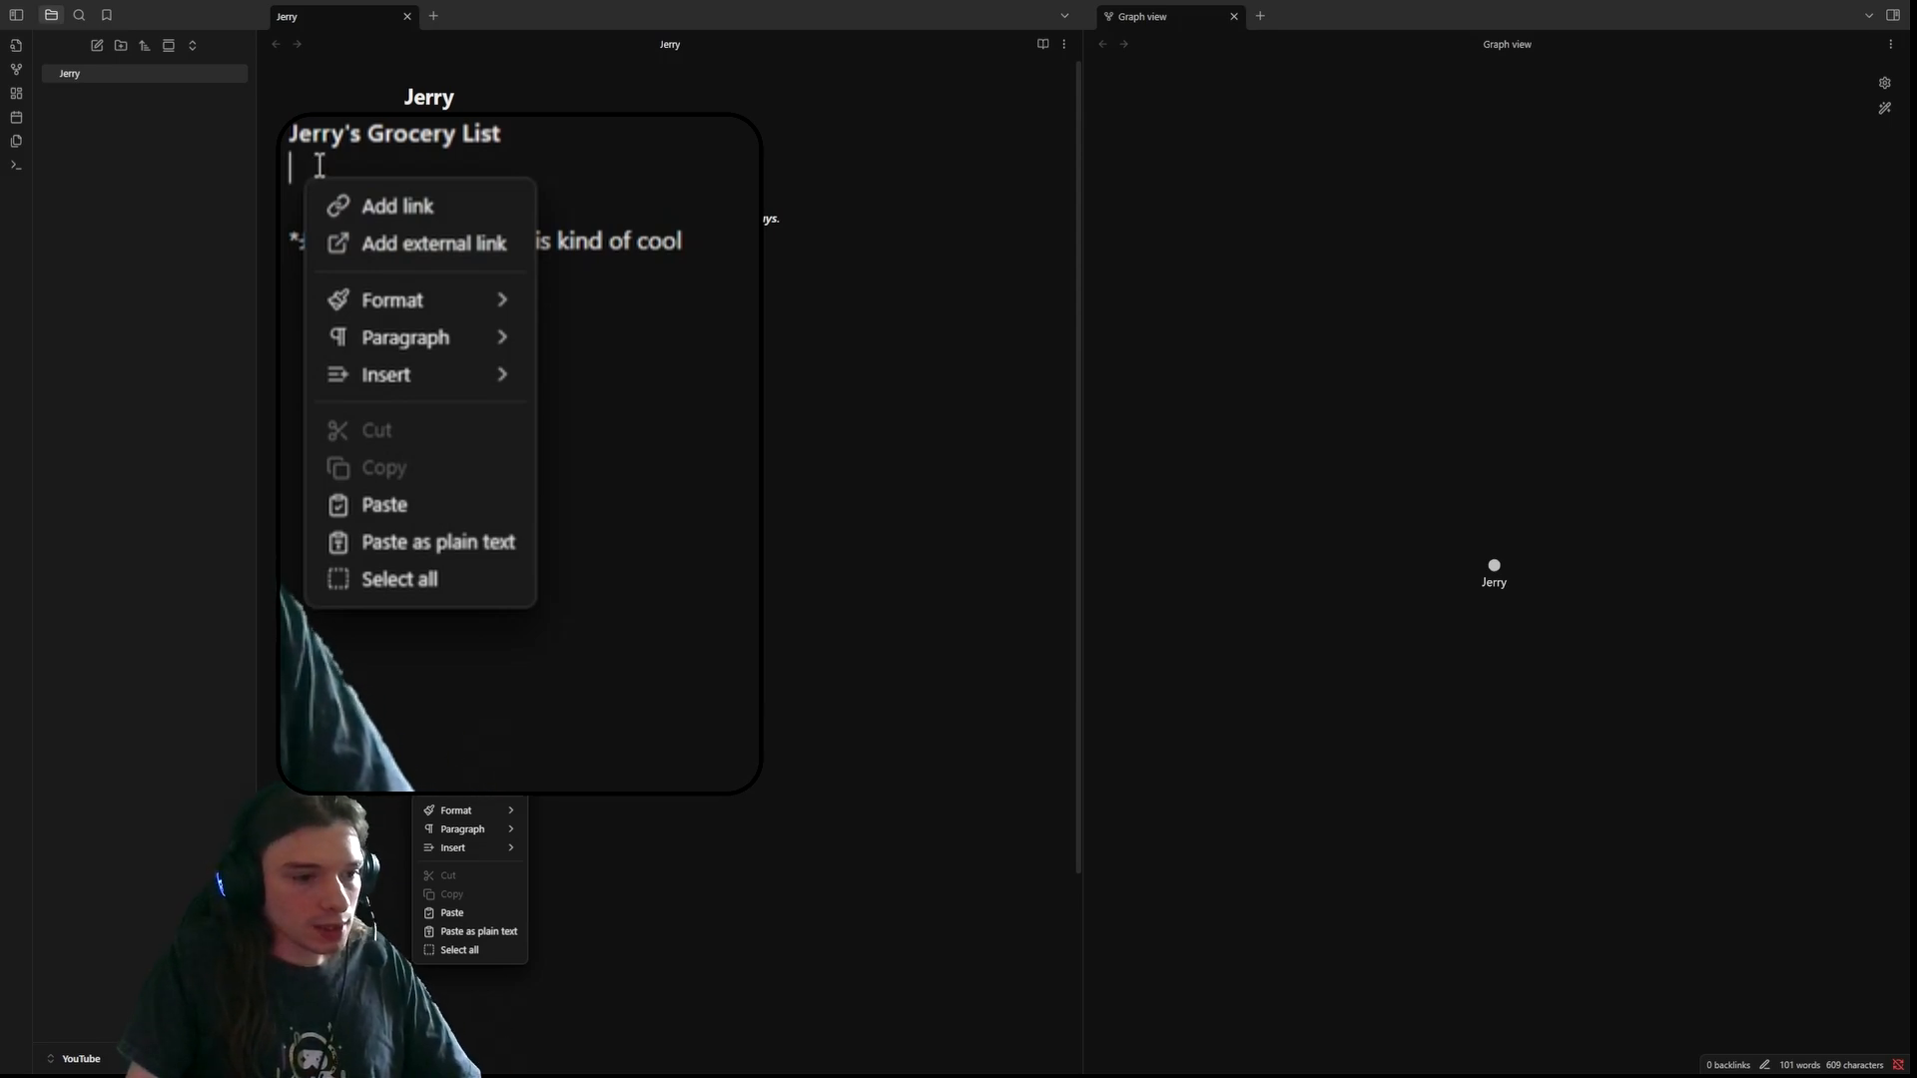
mouse_move(464, 813)
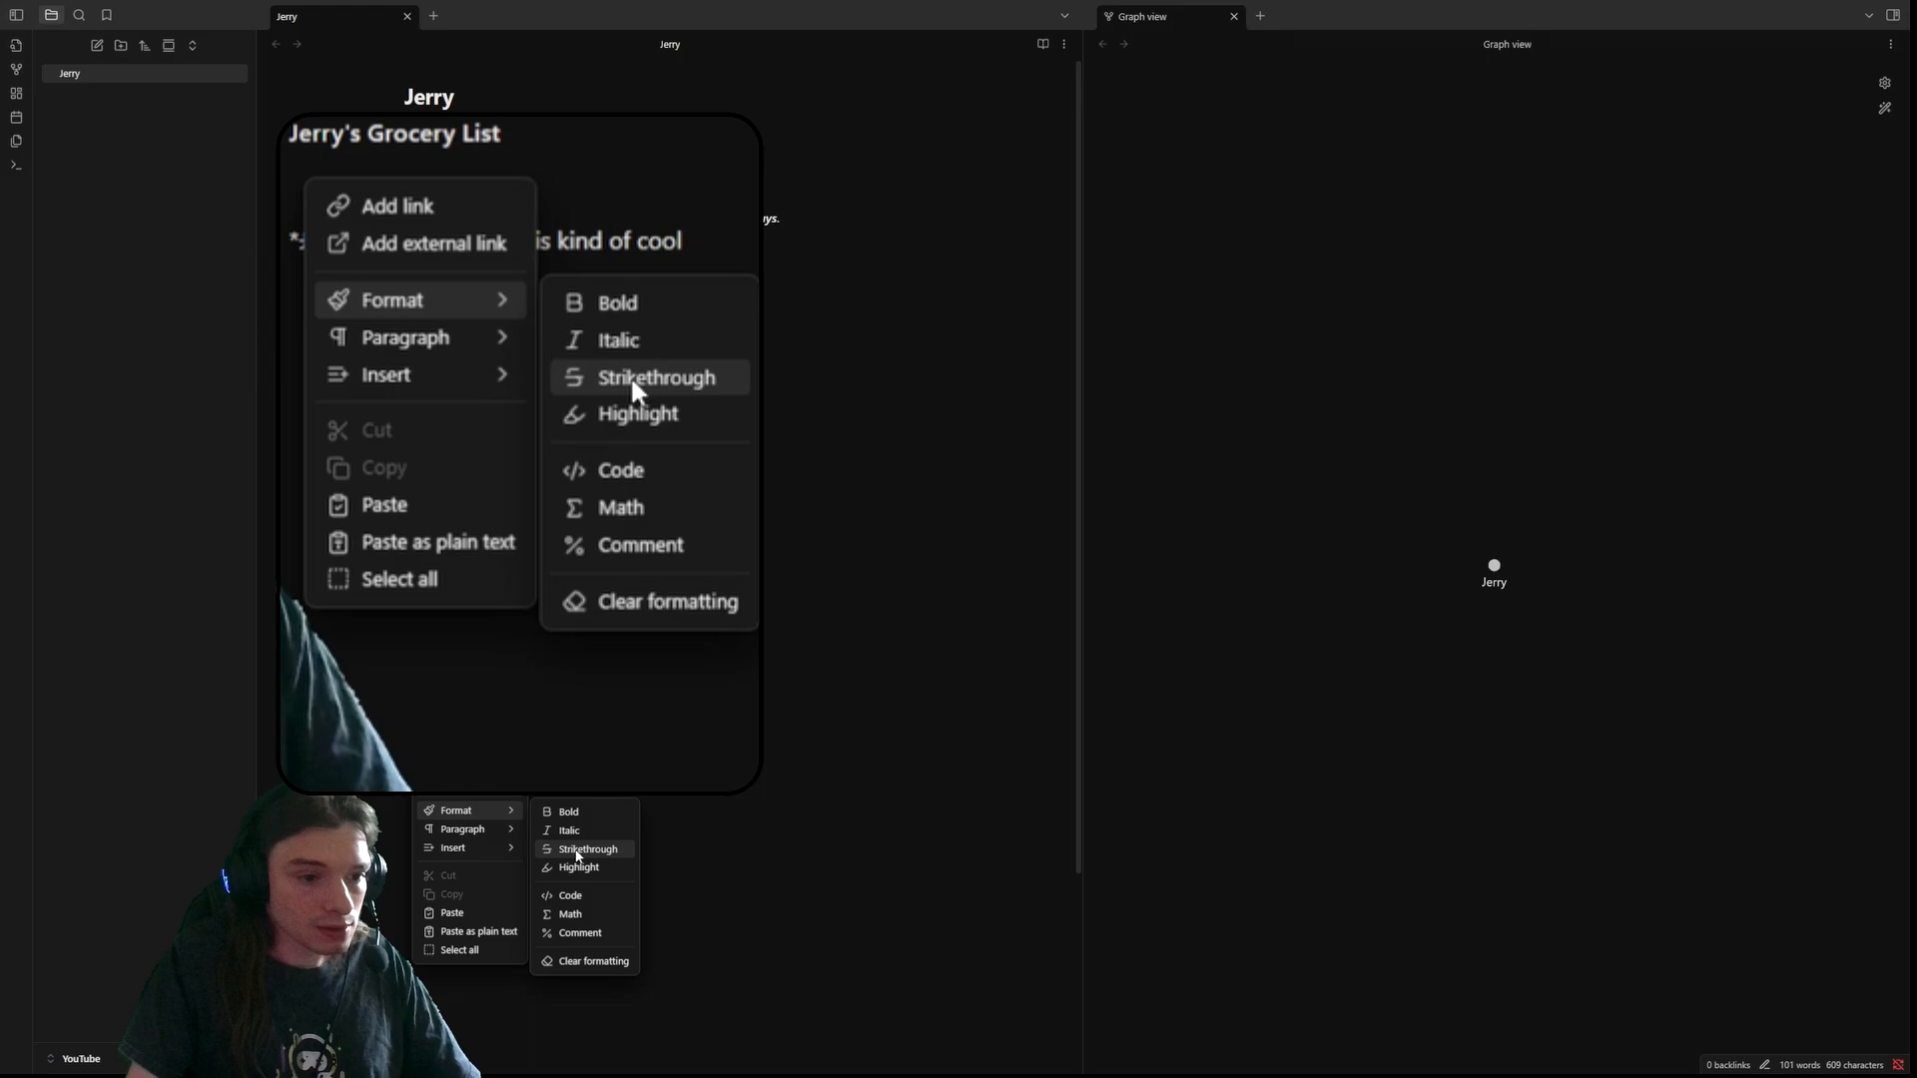
mouse_move(439, 338)
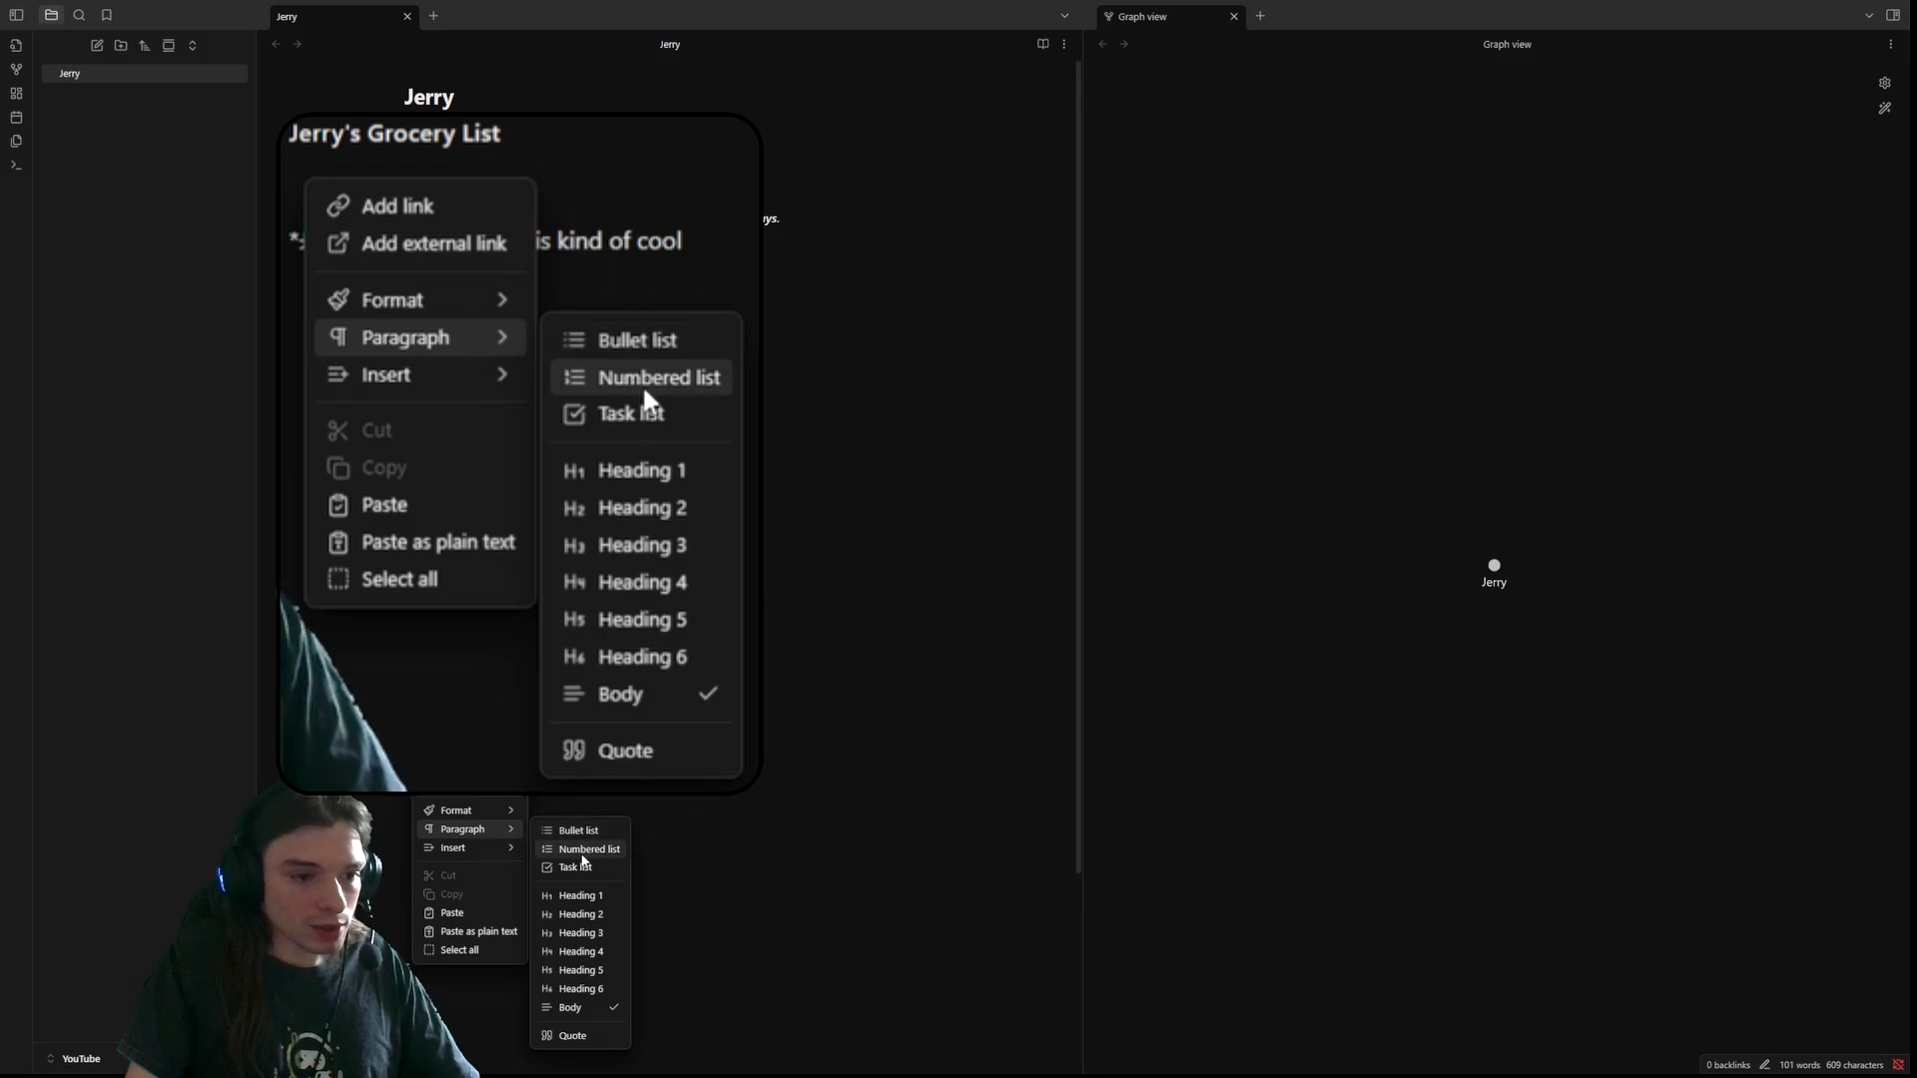
click(581, 865)
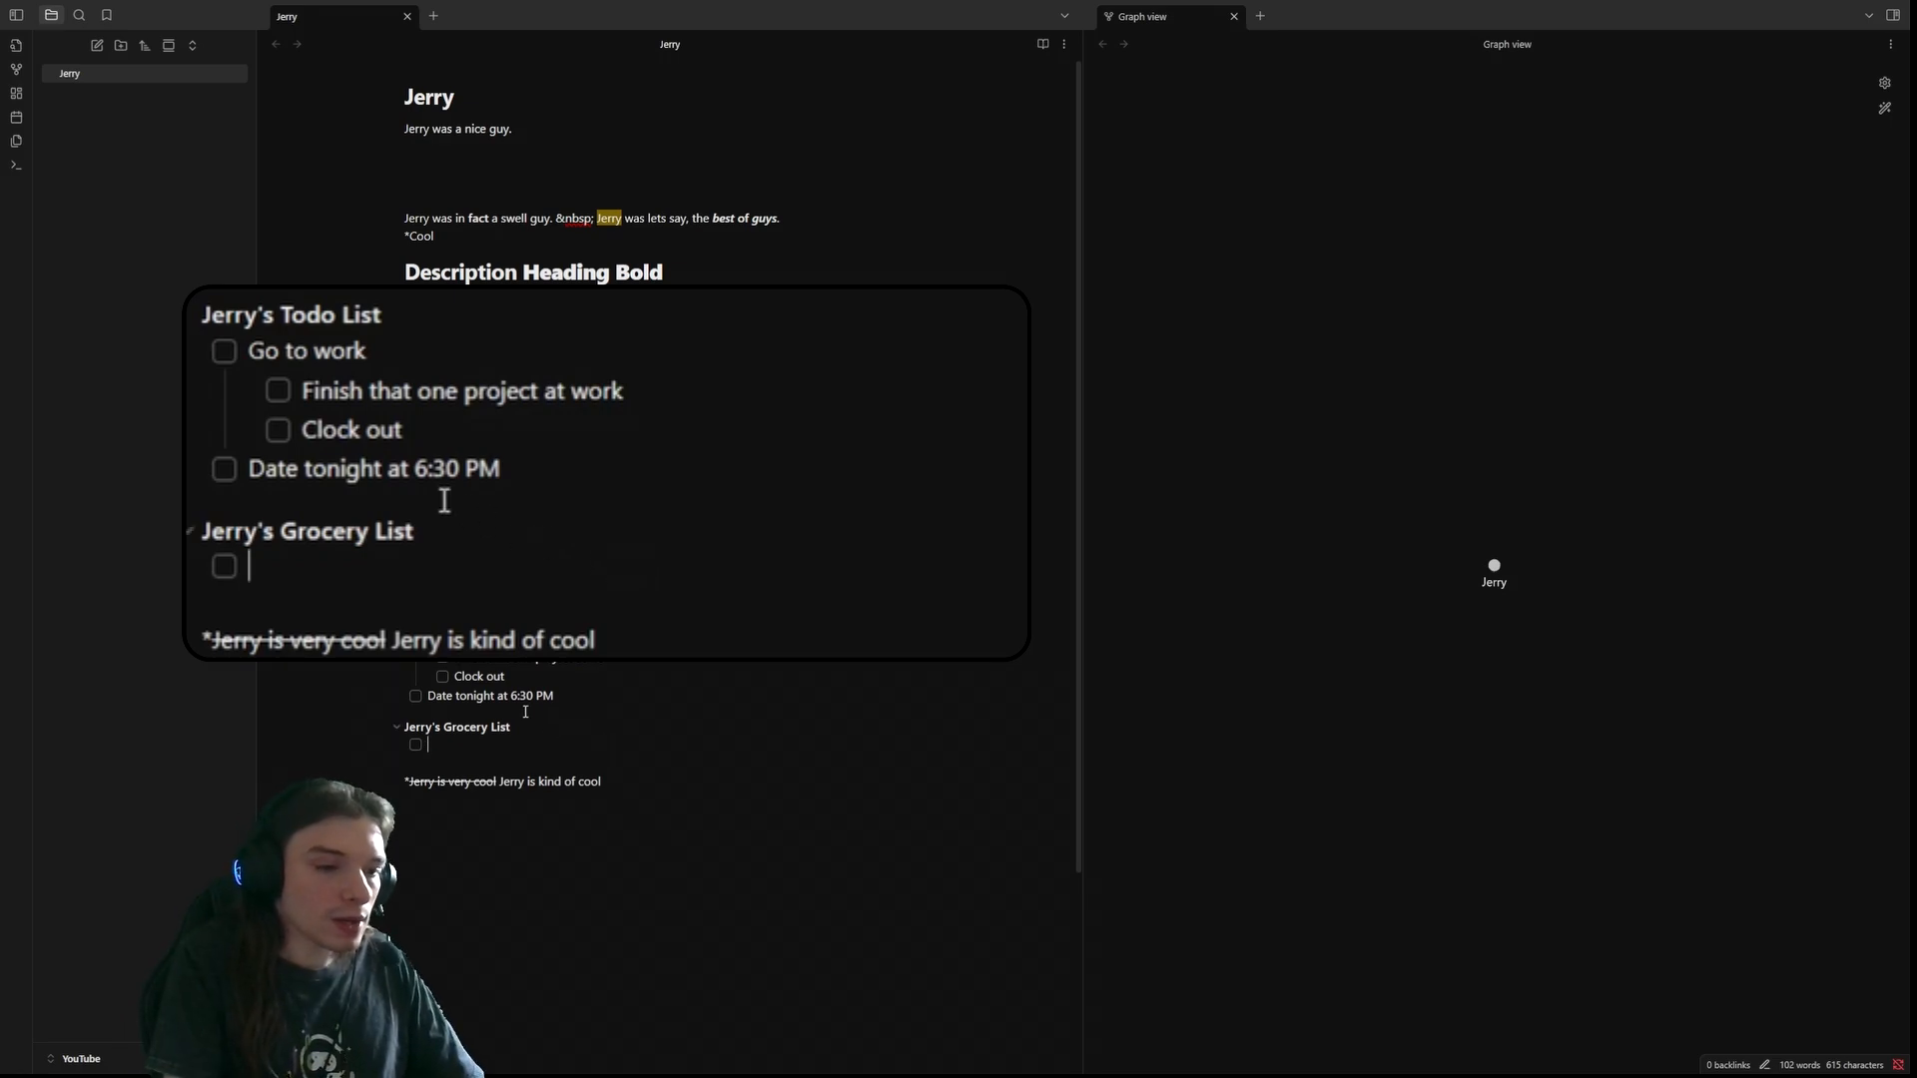
key(BackSpace)
key(BackSpace)
key(BackSpace)
key(BackSpace)
key(BackSpace)
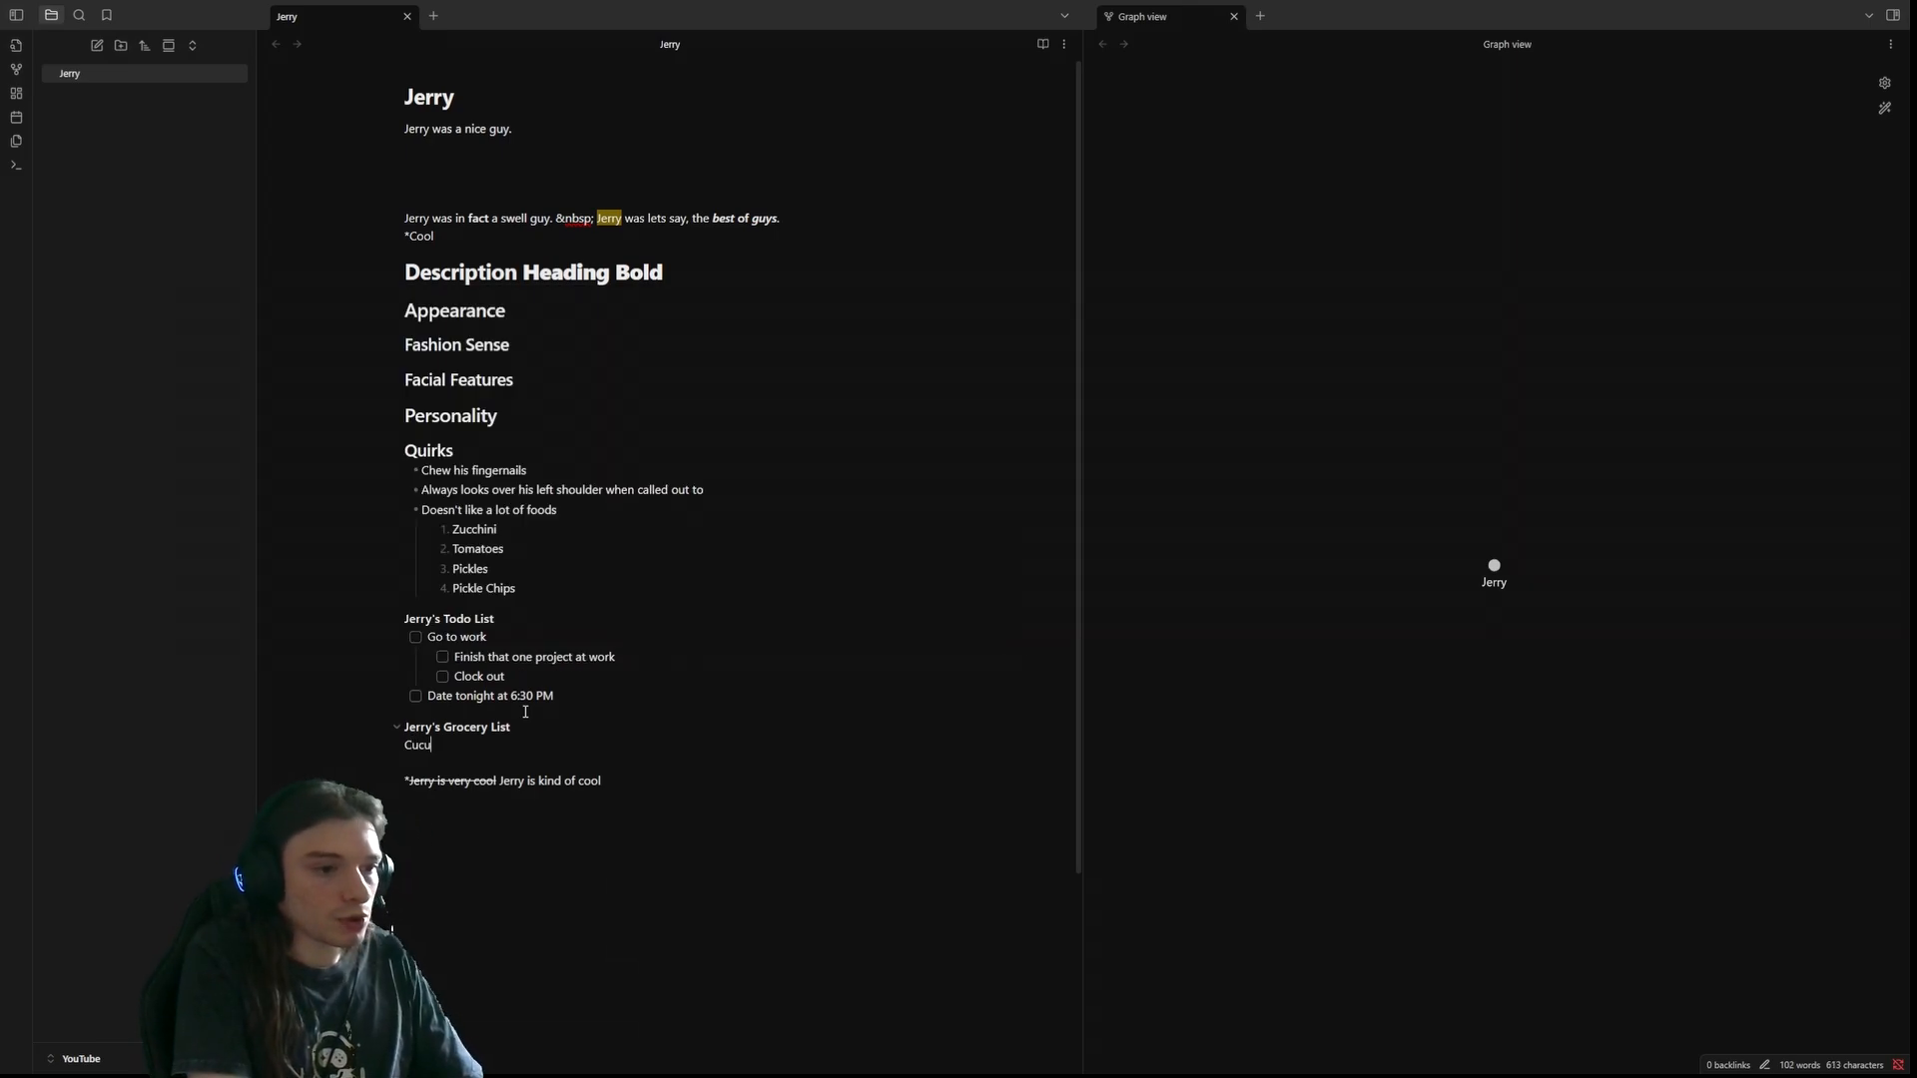
- Enter Cucumbers, Chicken Breasts, Sausage, Top Ramen and Broccoli on separate lines under the grocery heading, using the spelling suggestion for Broccoli
text(s)
key(Return)
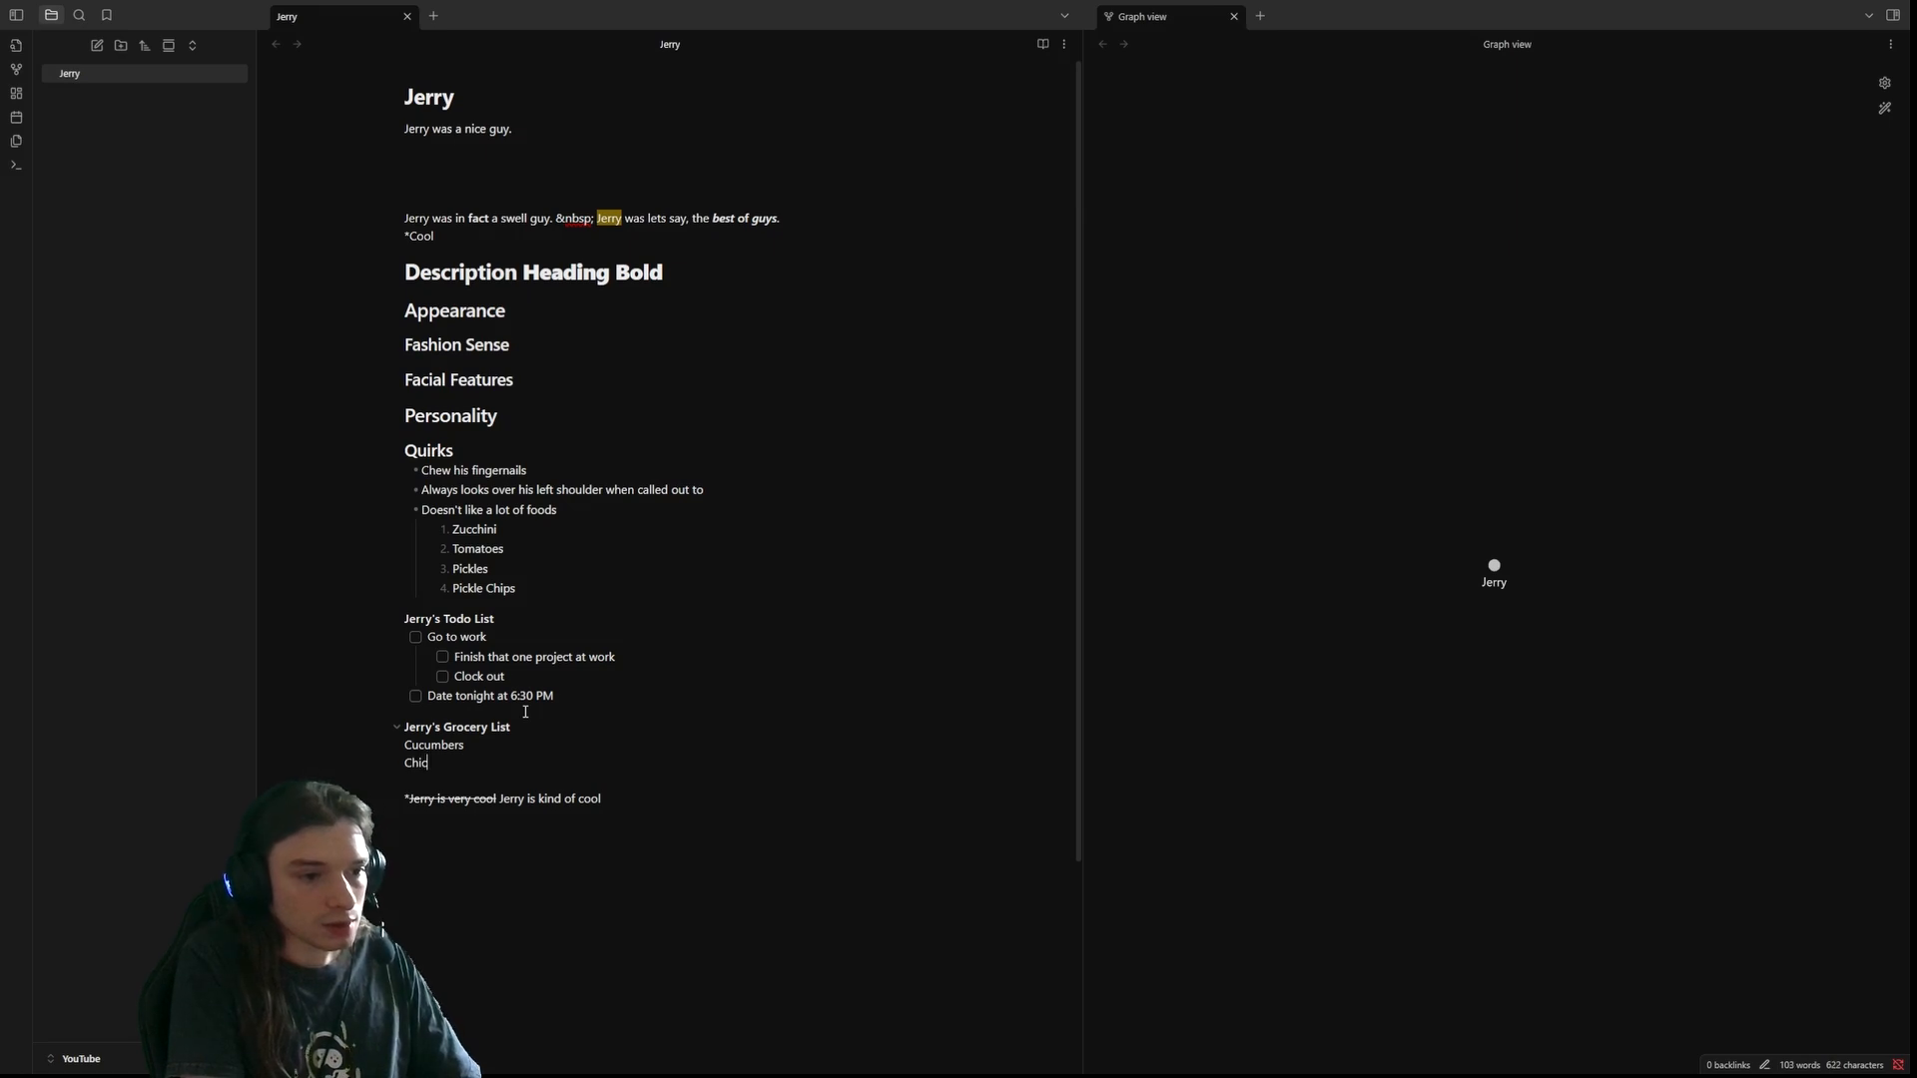
text(Chicken Breast)
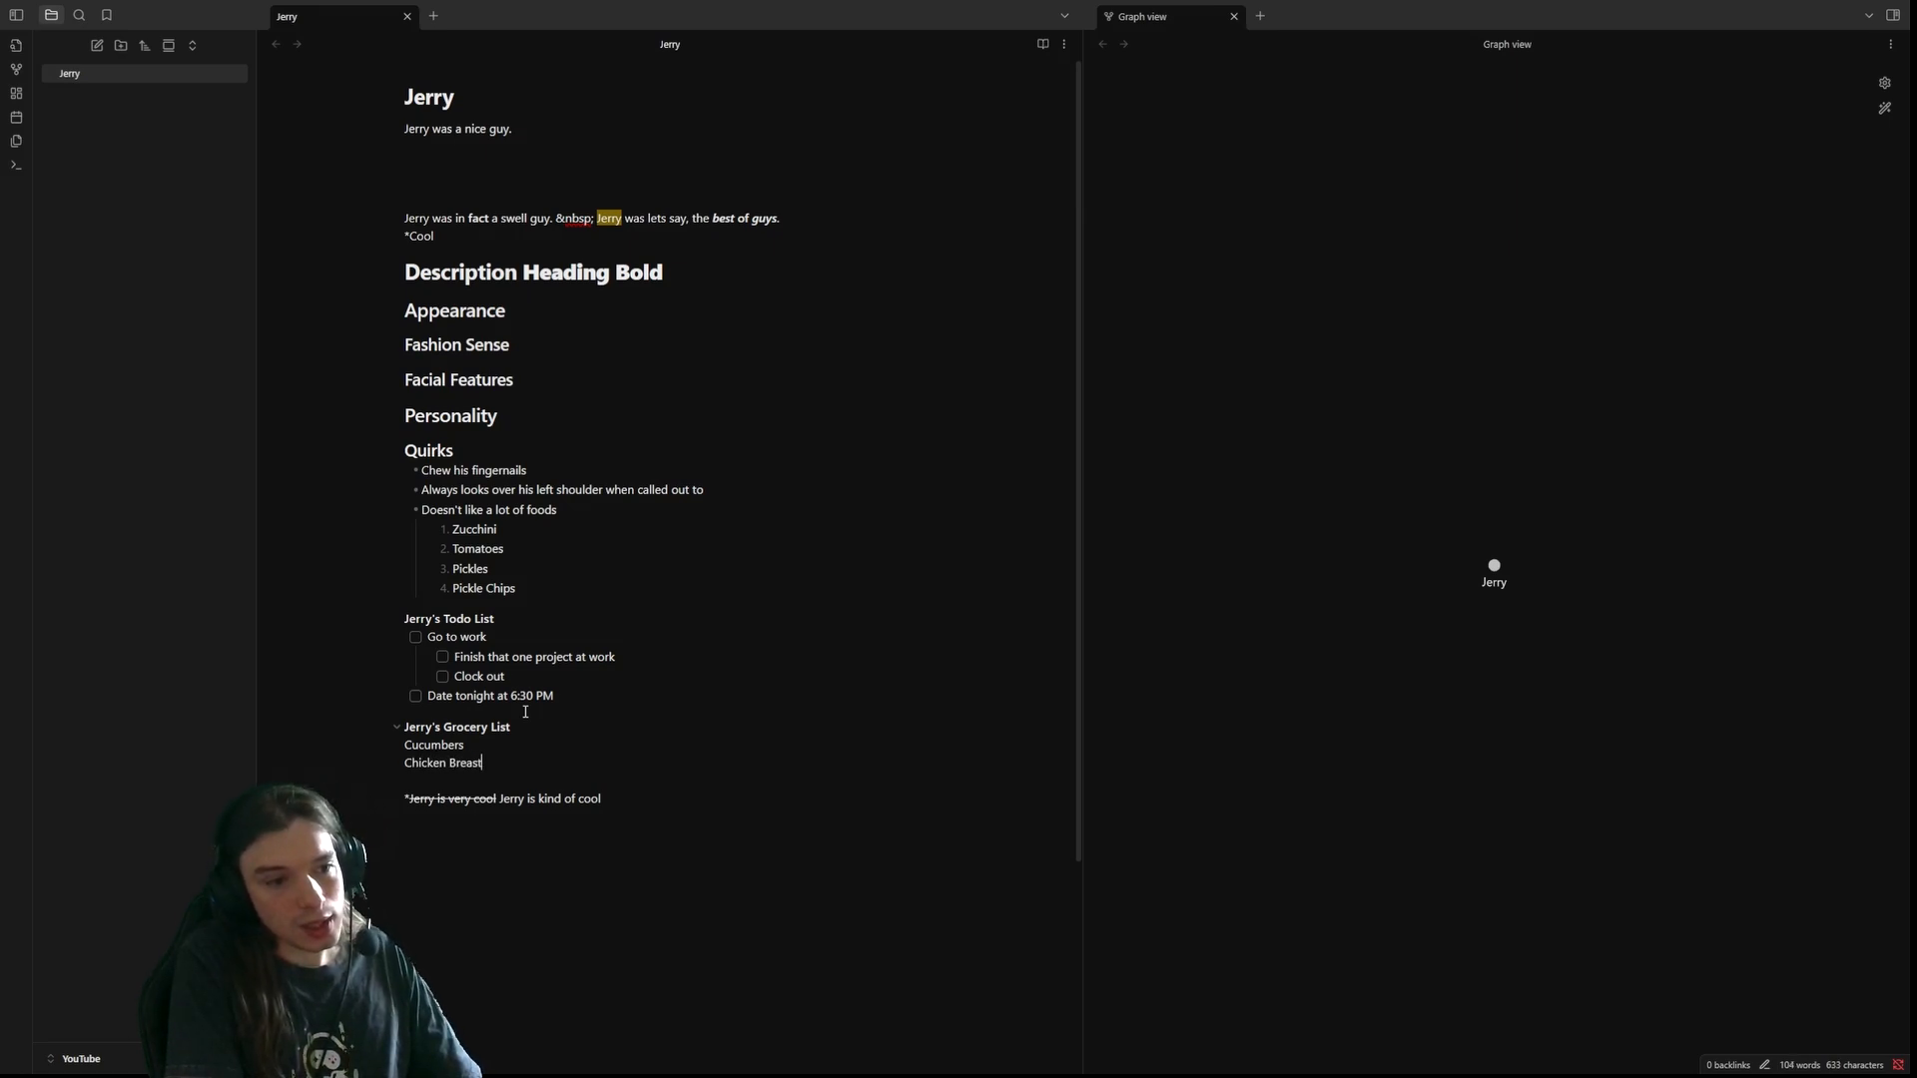
text(s)
key(Return)
text(Sausage)
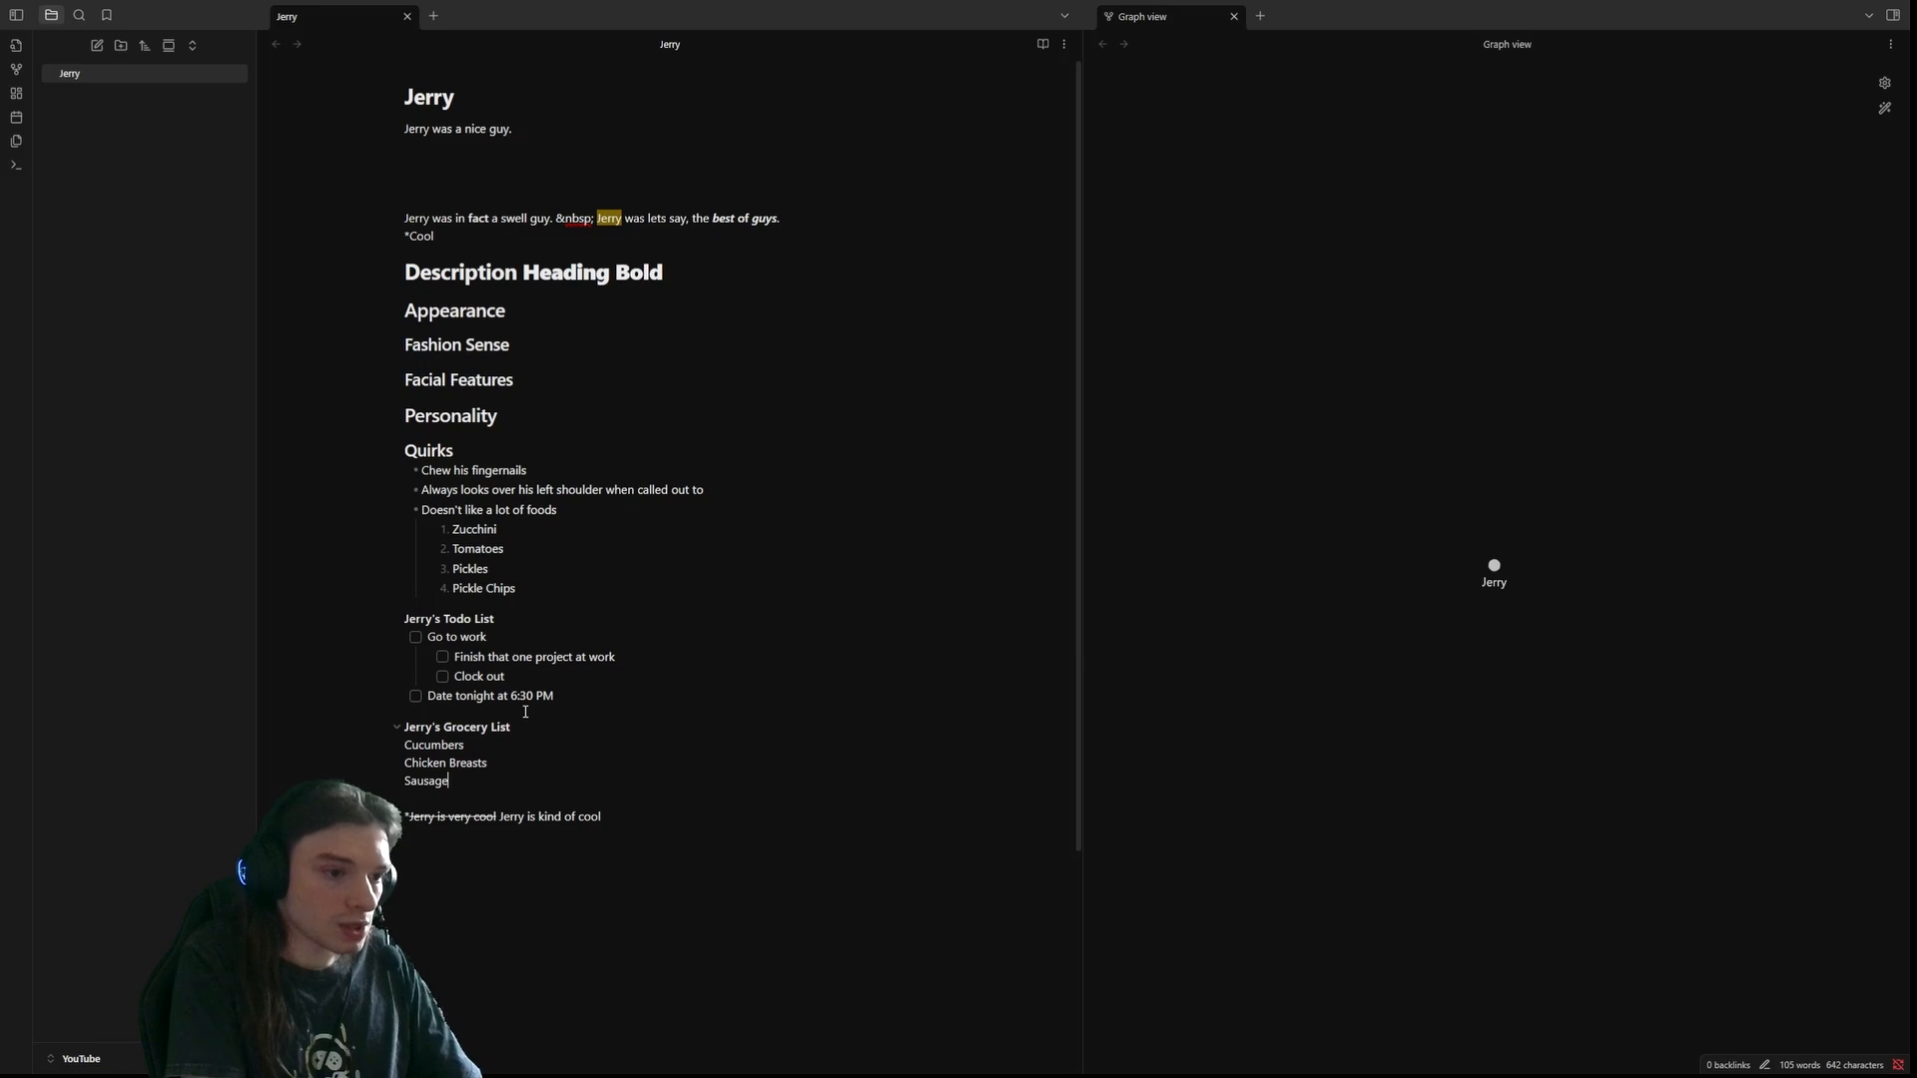
key(Return)
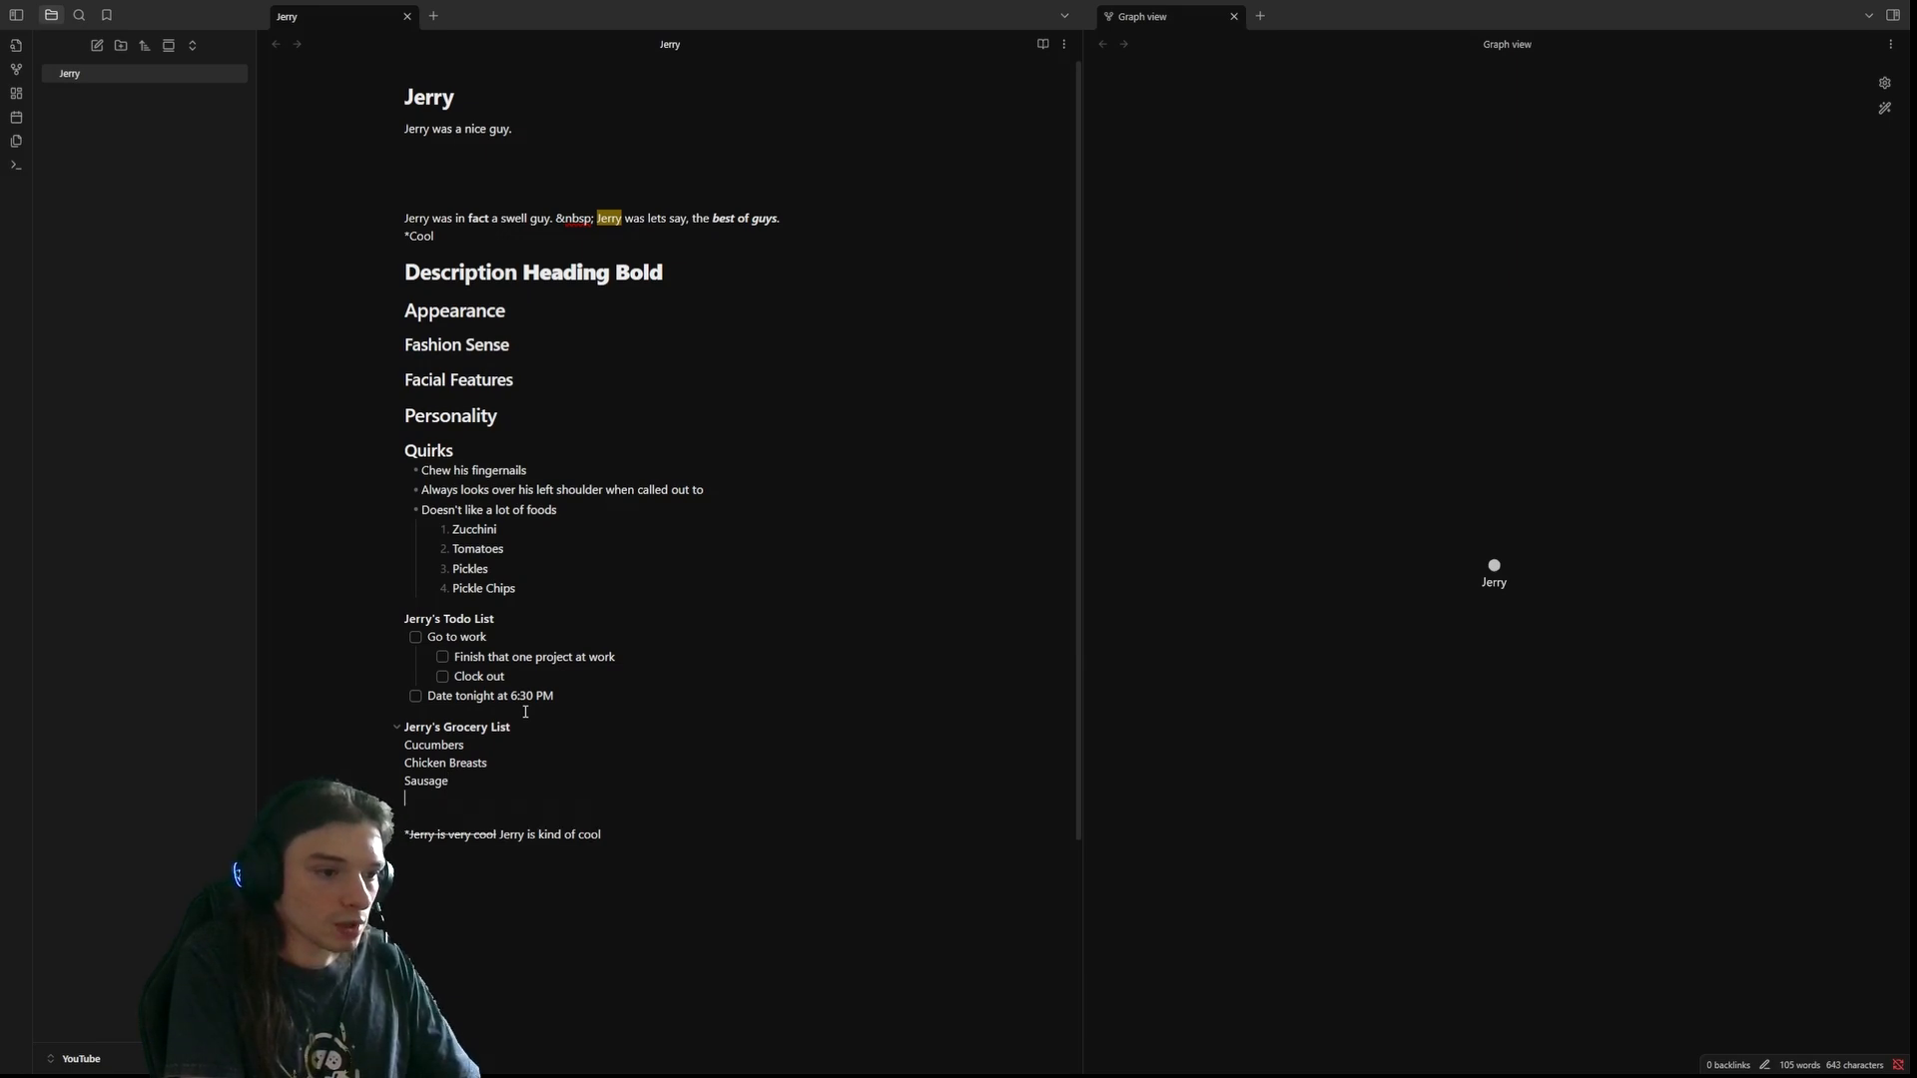
text(Top Ramen)
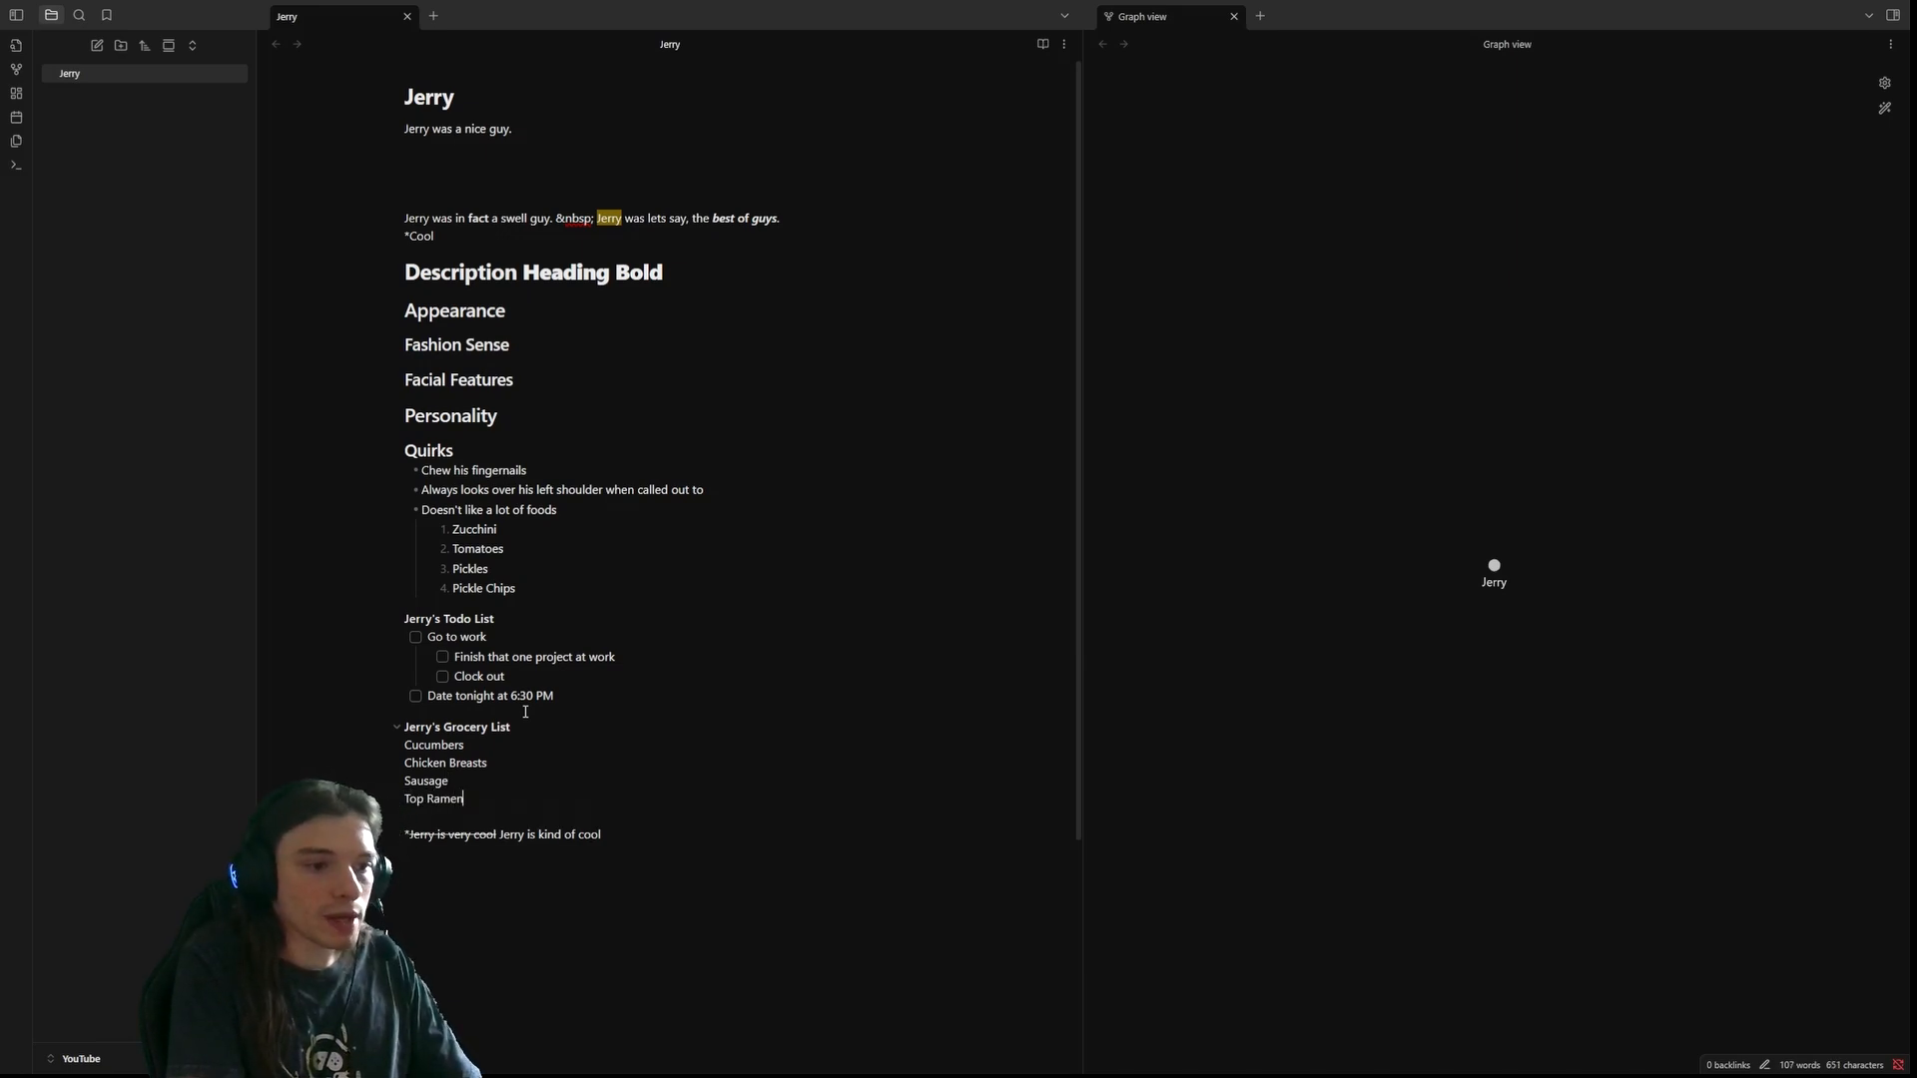
key(Return)
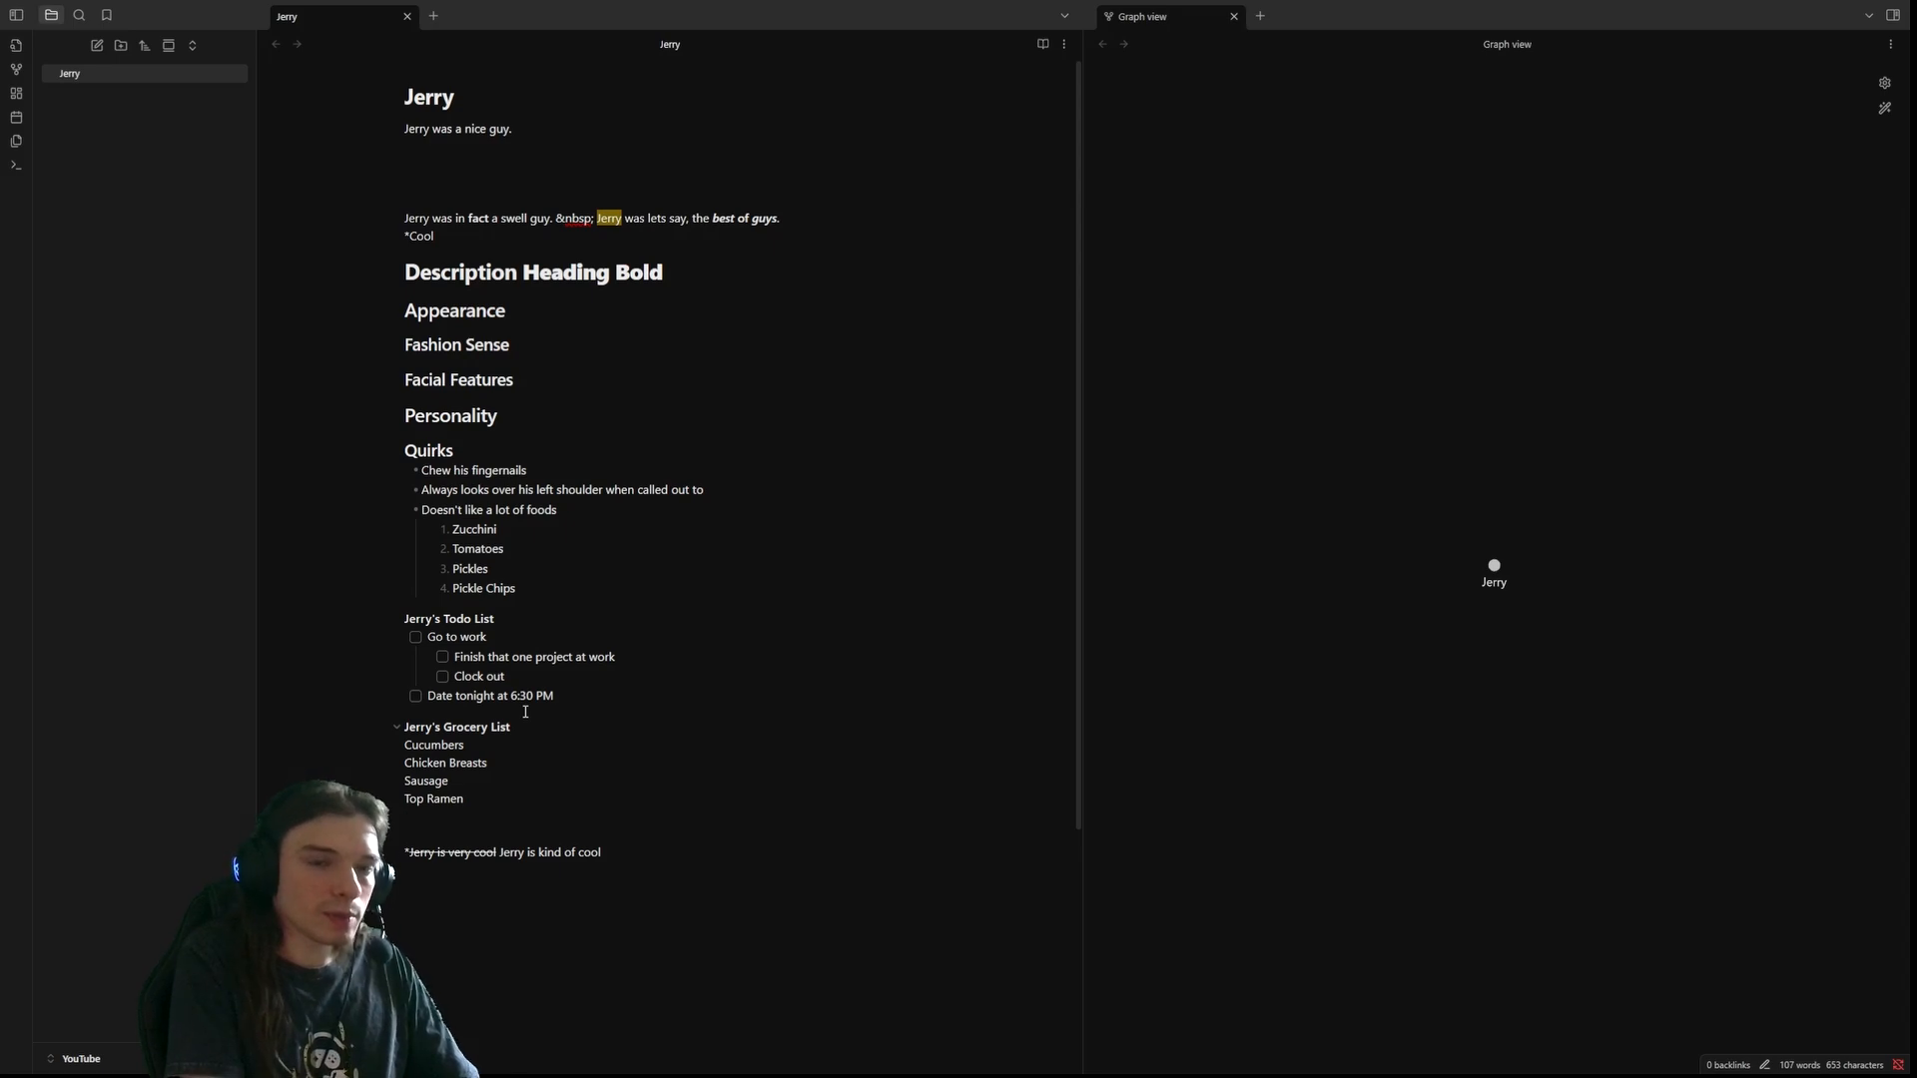
text(Broccali)
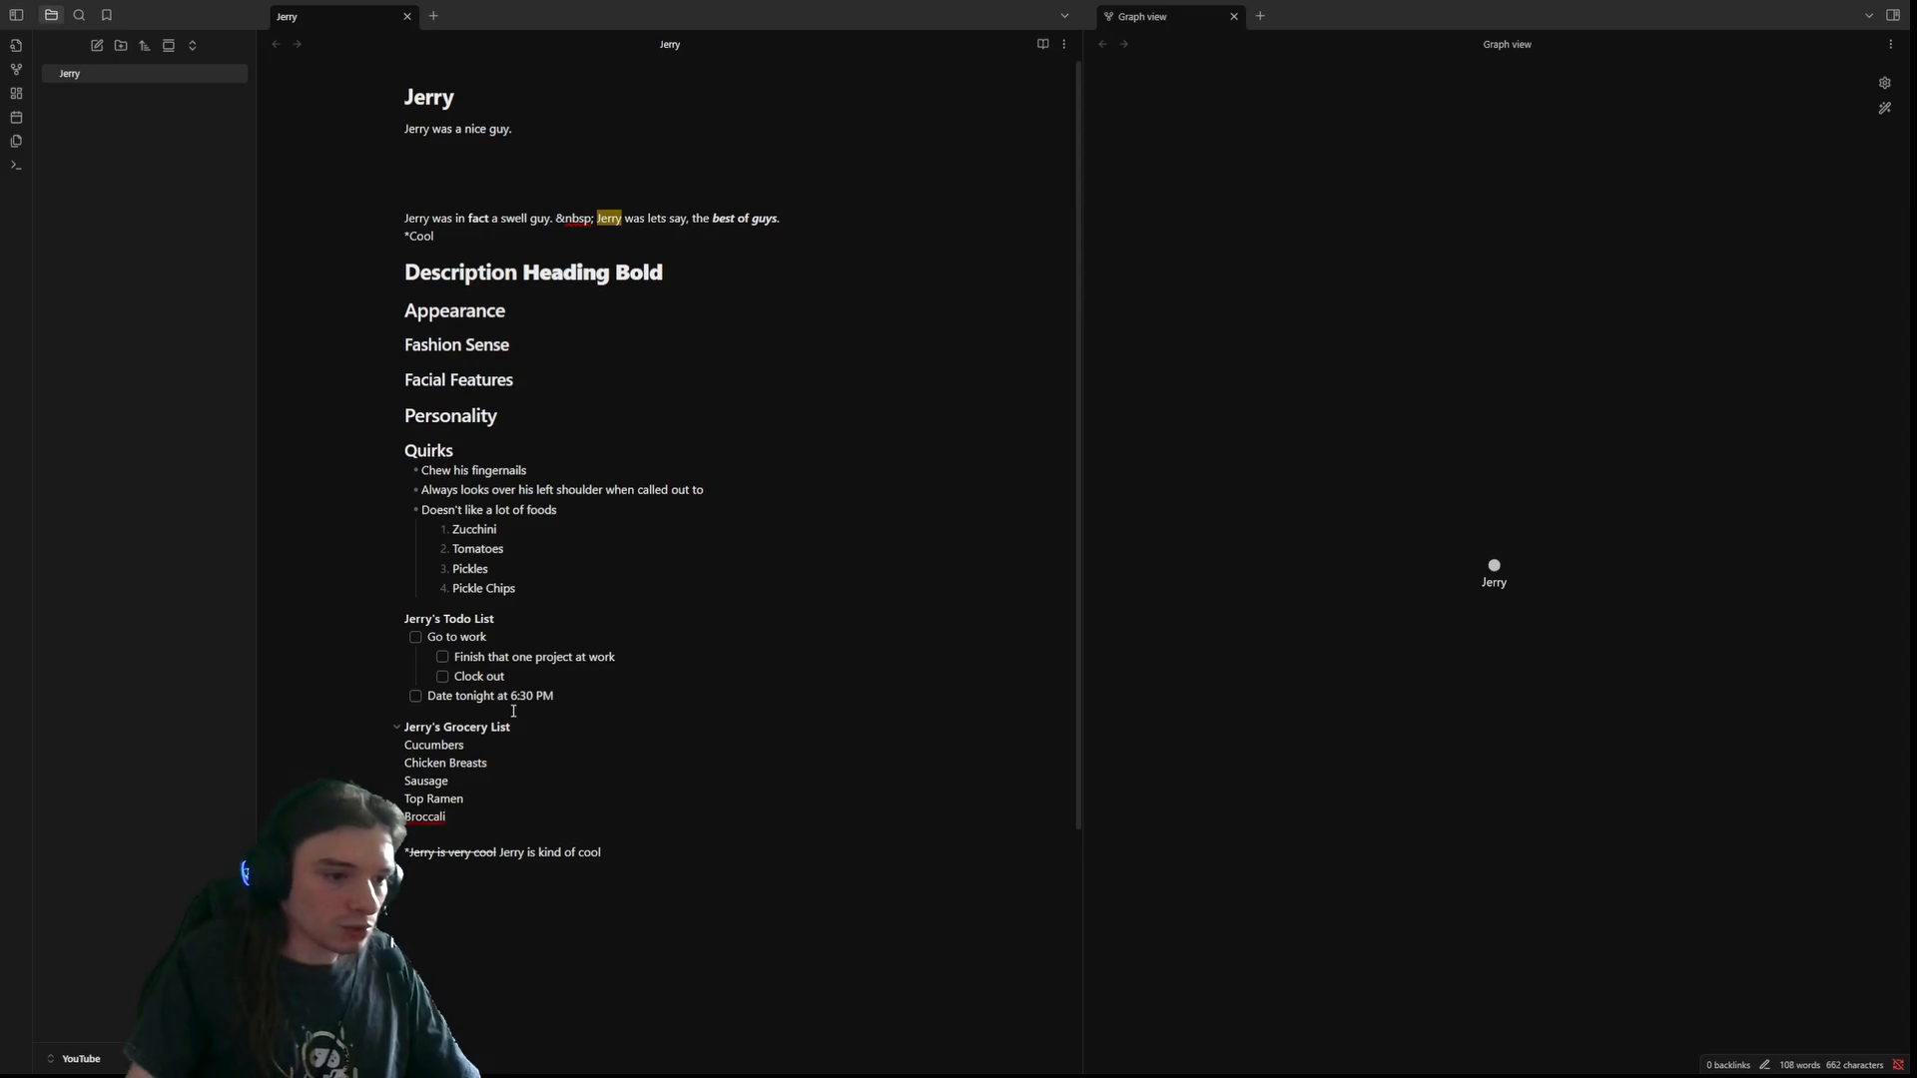
right_click(424, 818)
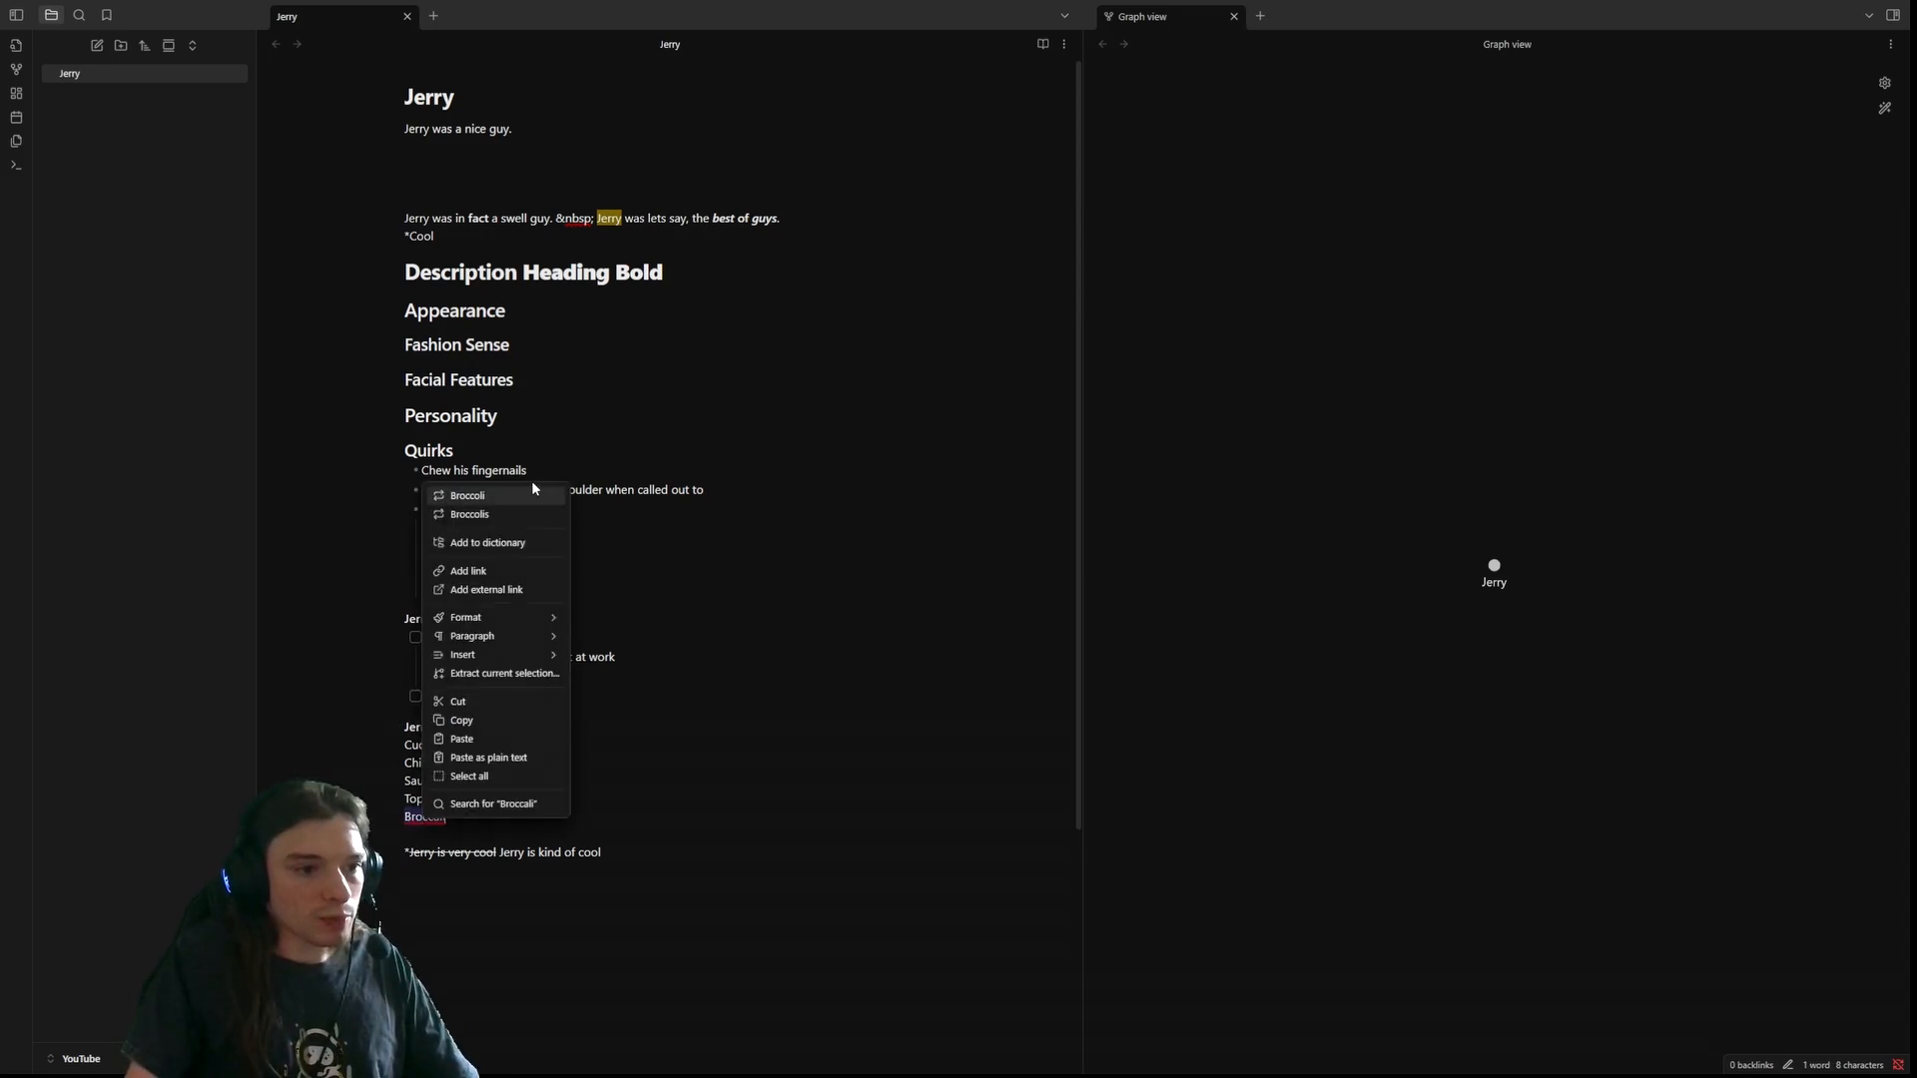
click(531, 486)
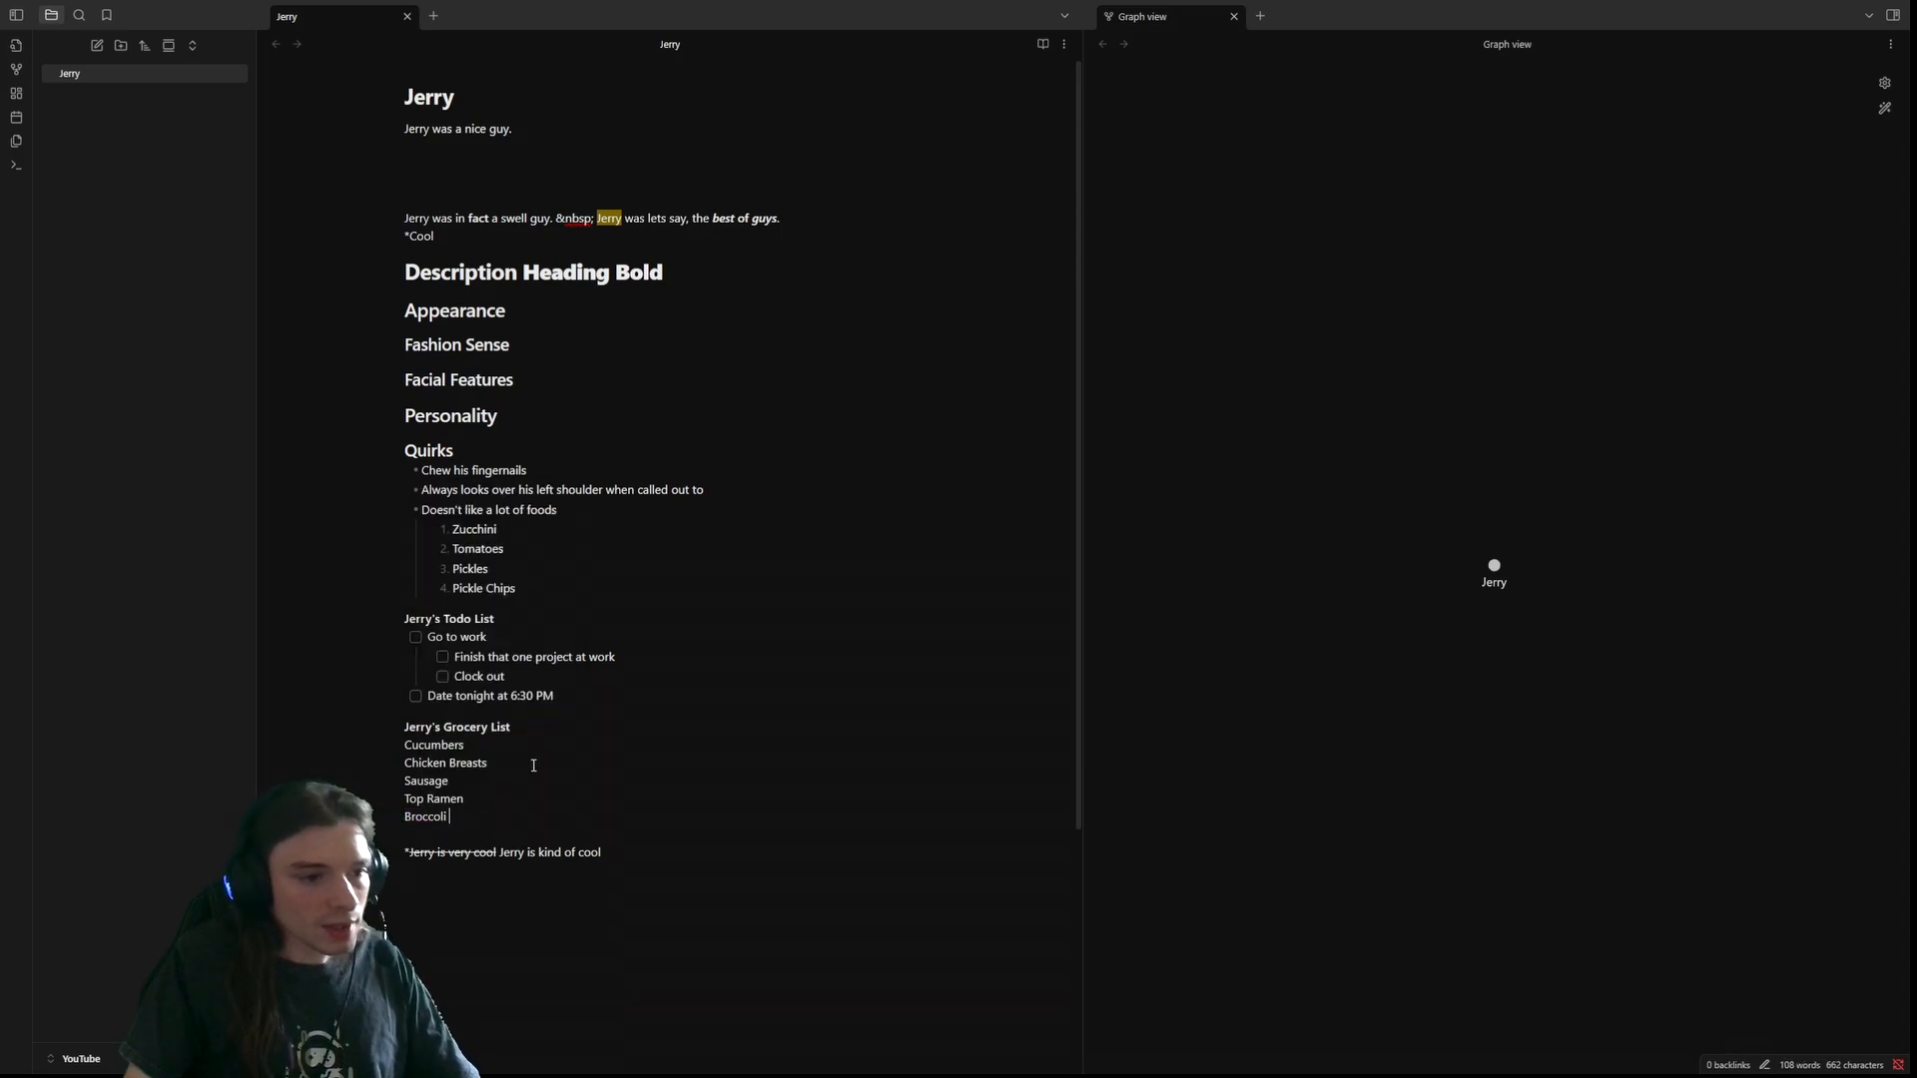
- Convert the five grocery lines into a task list, and undo the conversion
drag(479, 813, 403, 745)
right_click(452, 763)
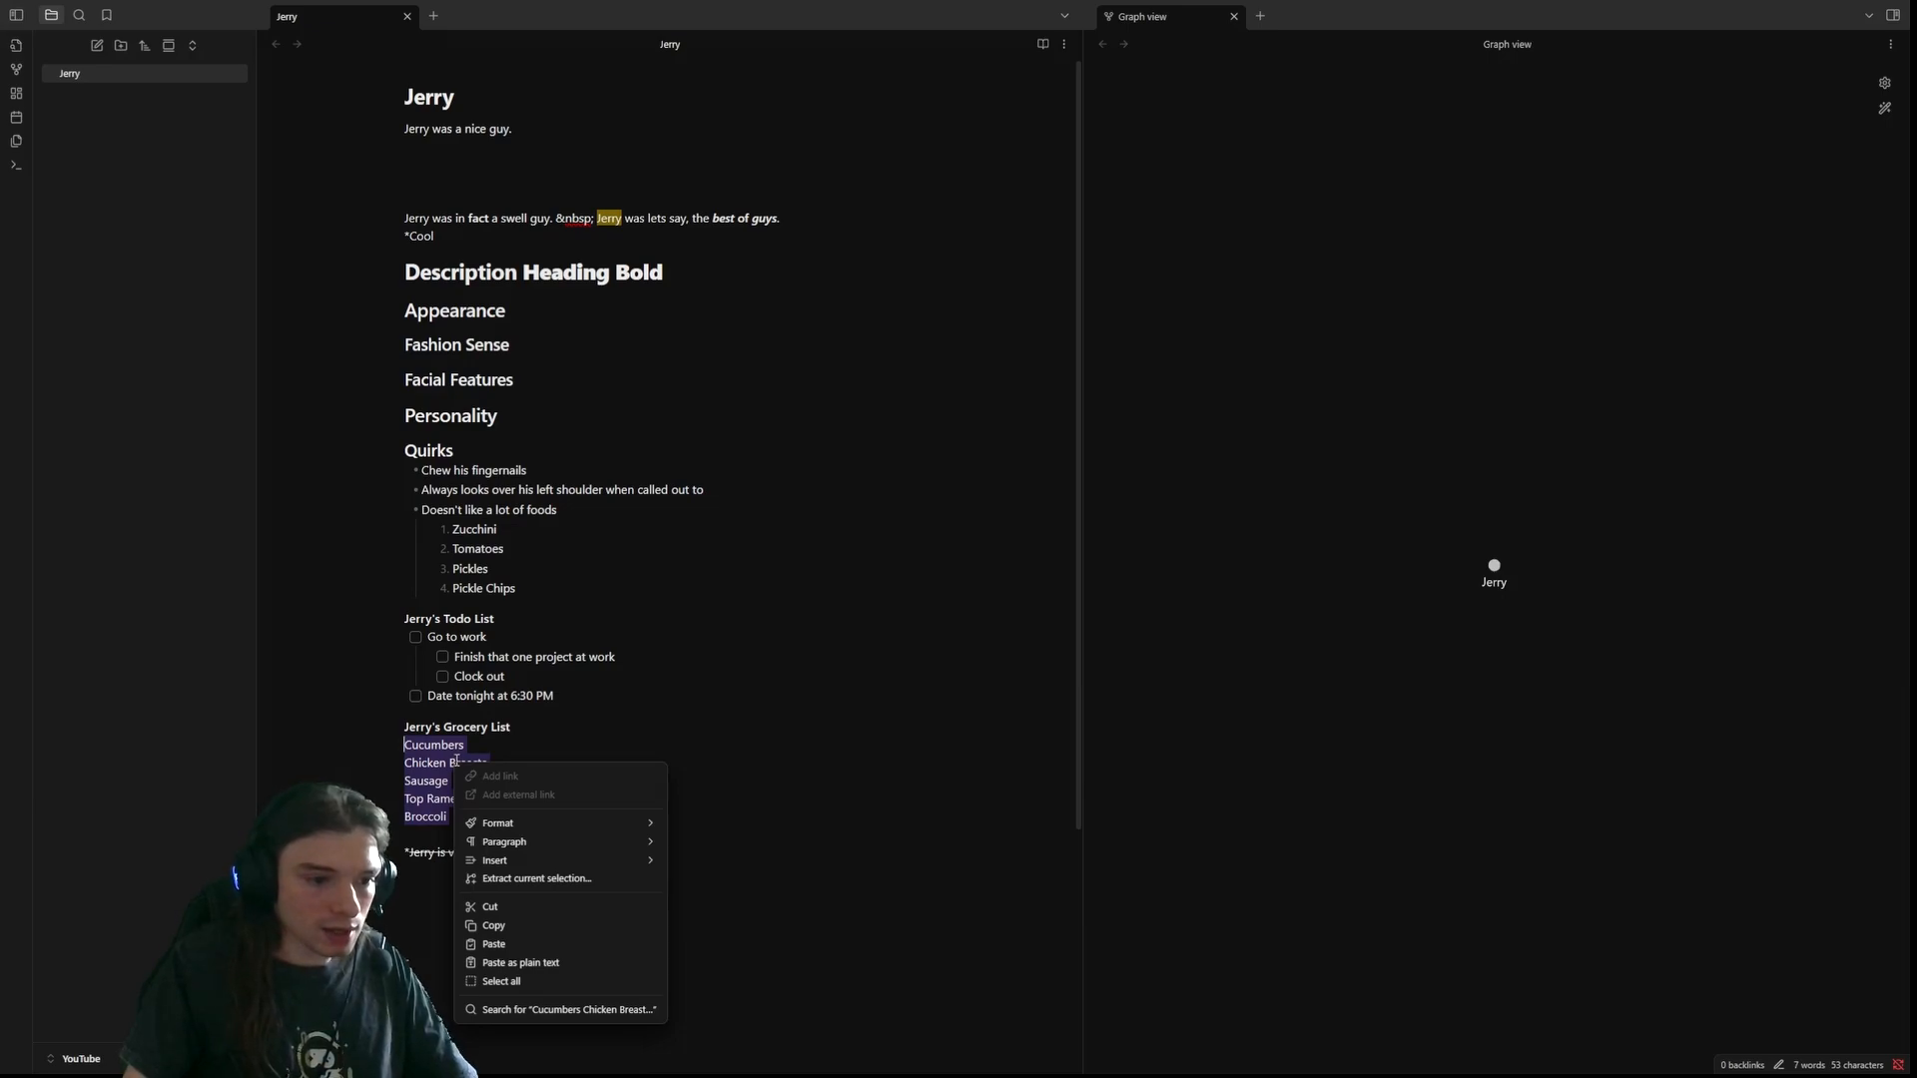
mouse_move(613, 842)
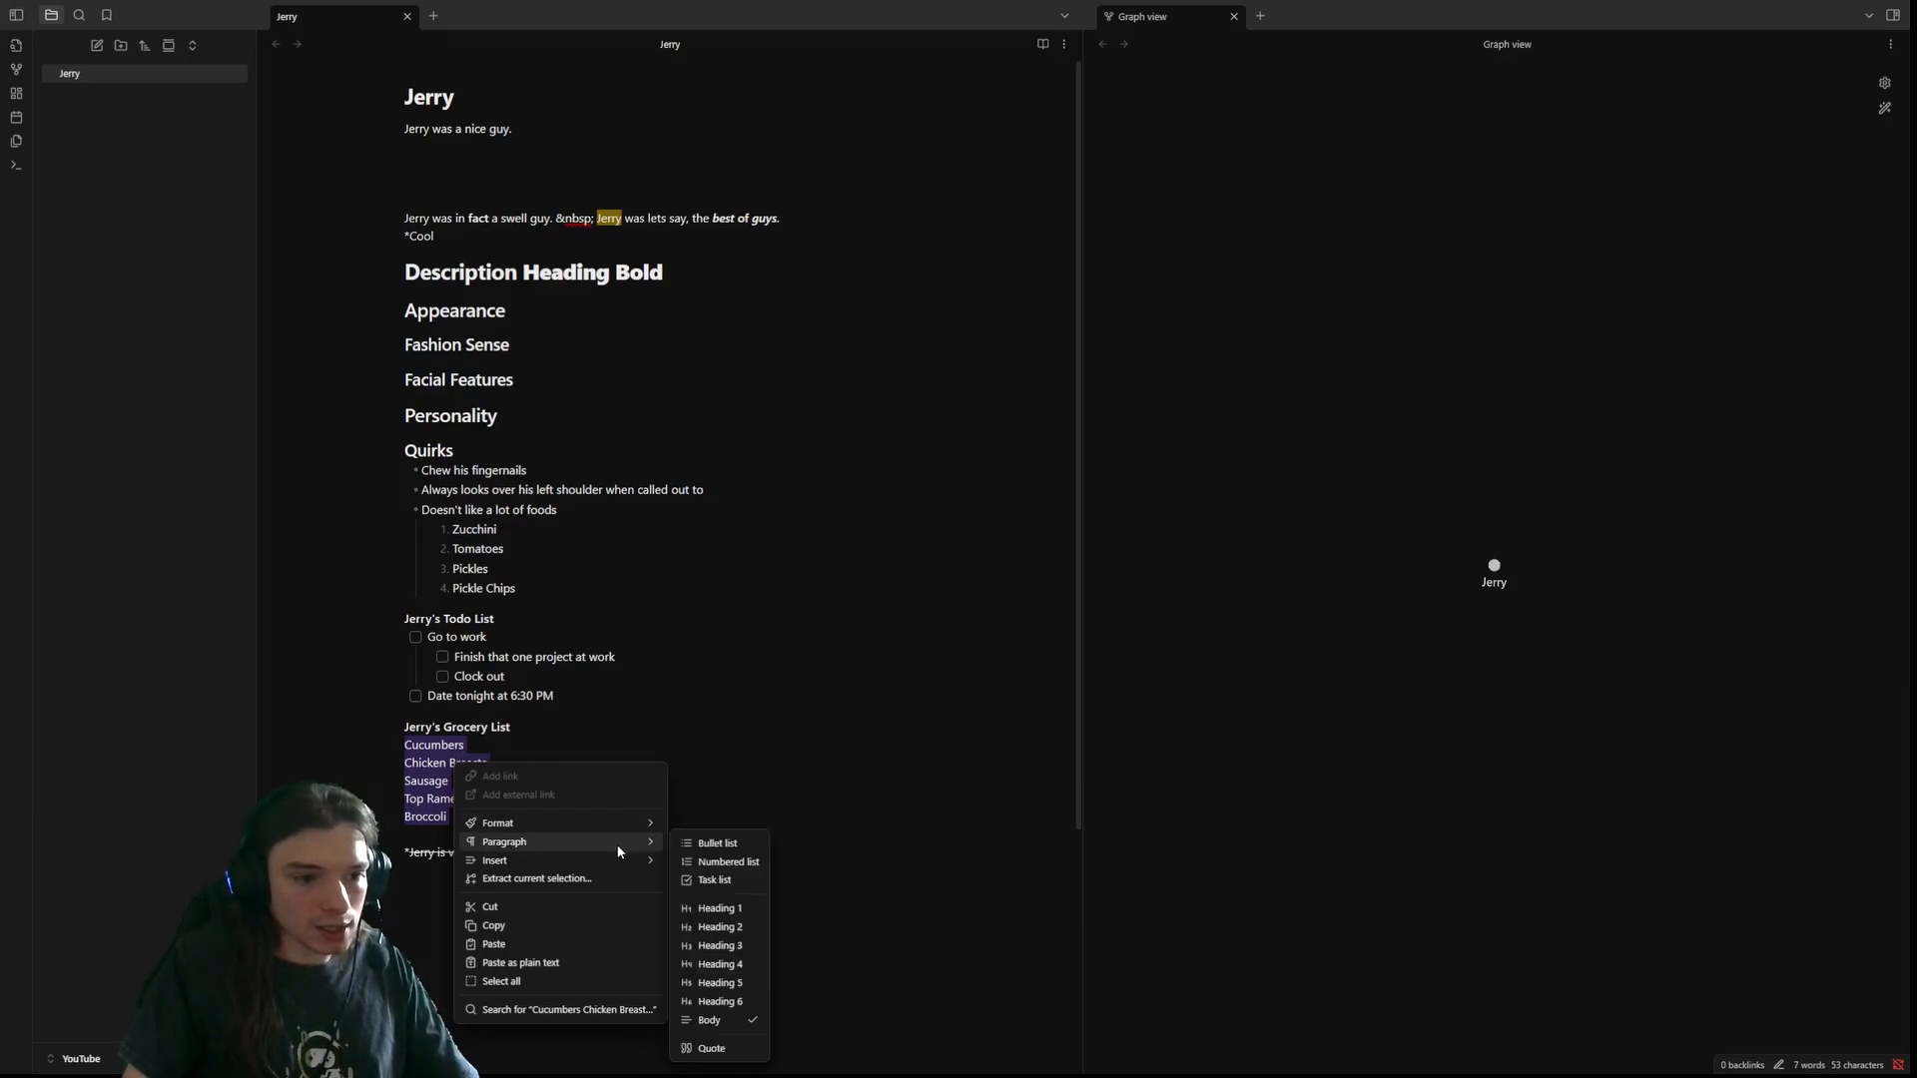
click(714, 880)
click(571, 812)
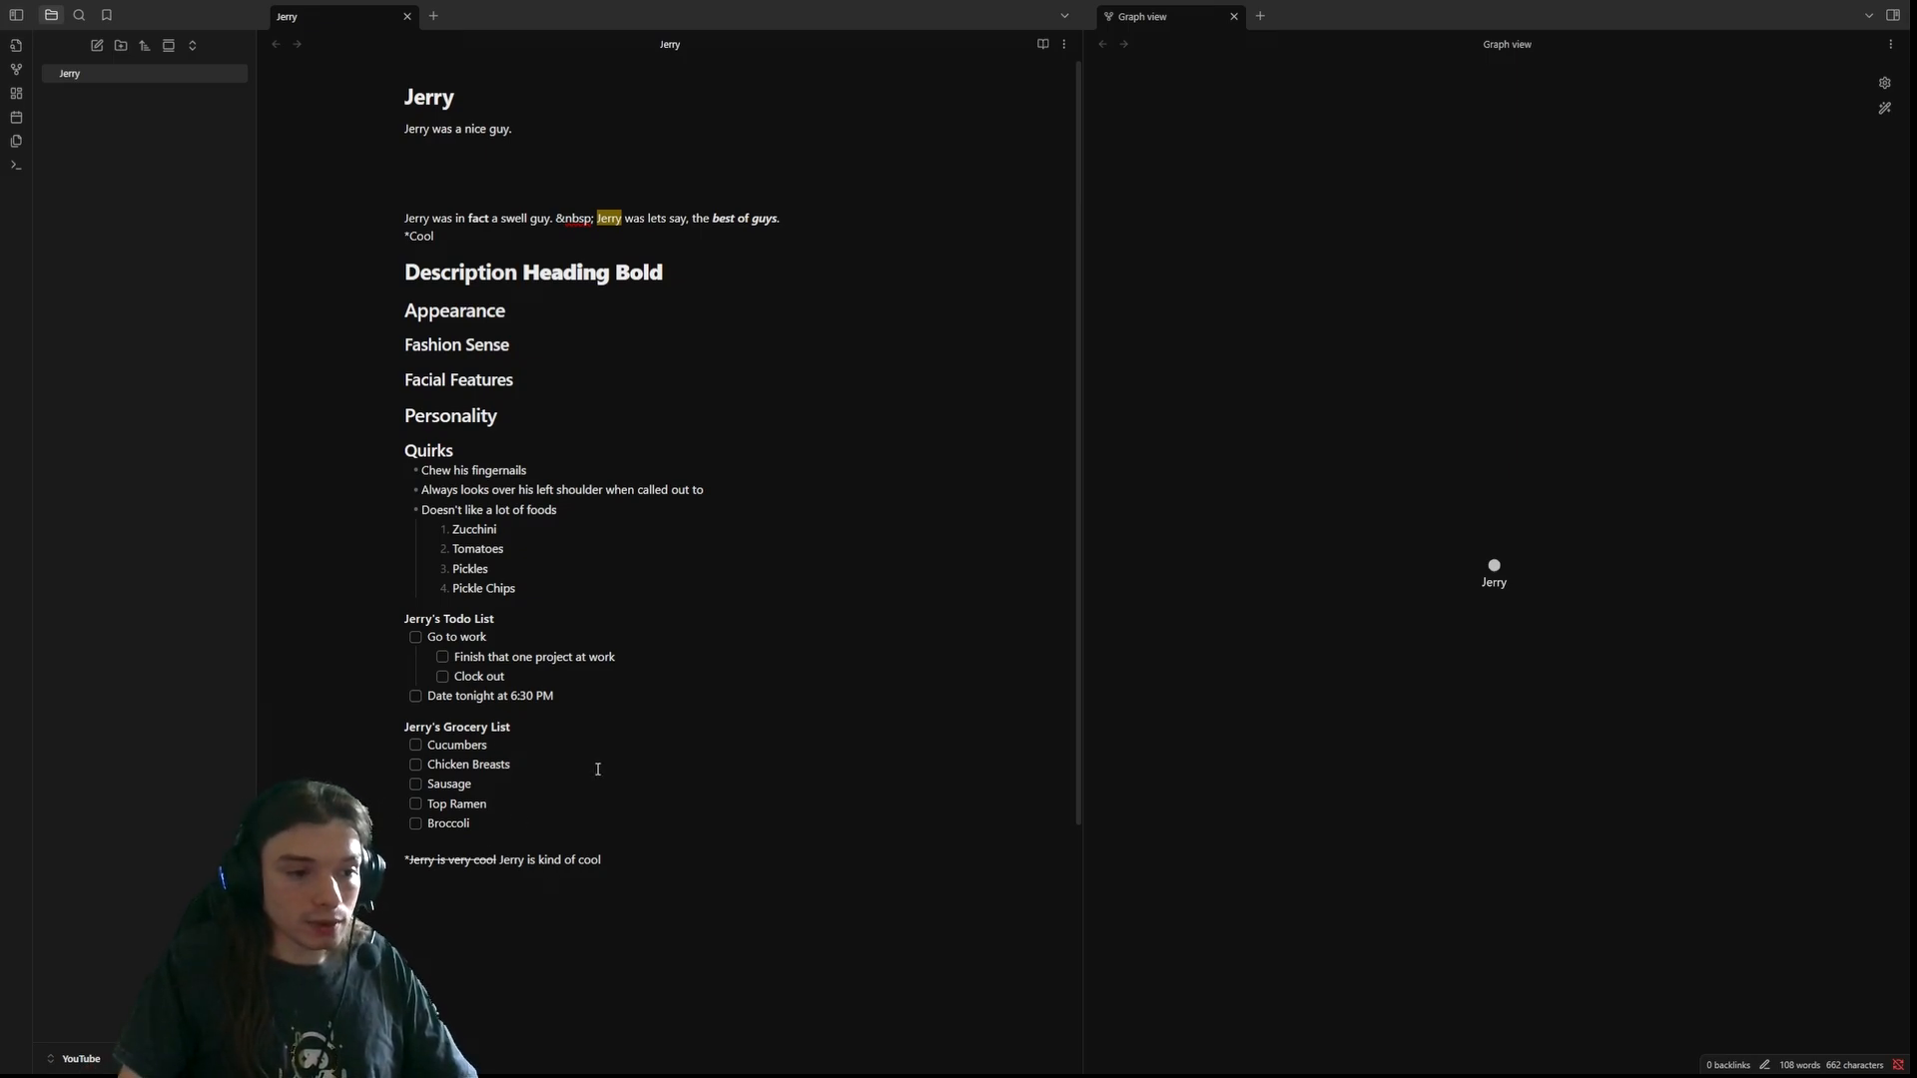
key(ctrl+z)
- Add an indented line "Teriyaki Sauce" below Chicken Breasts
click(529, 762)
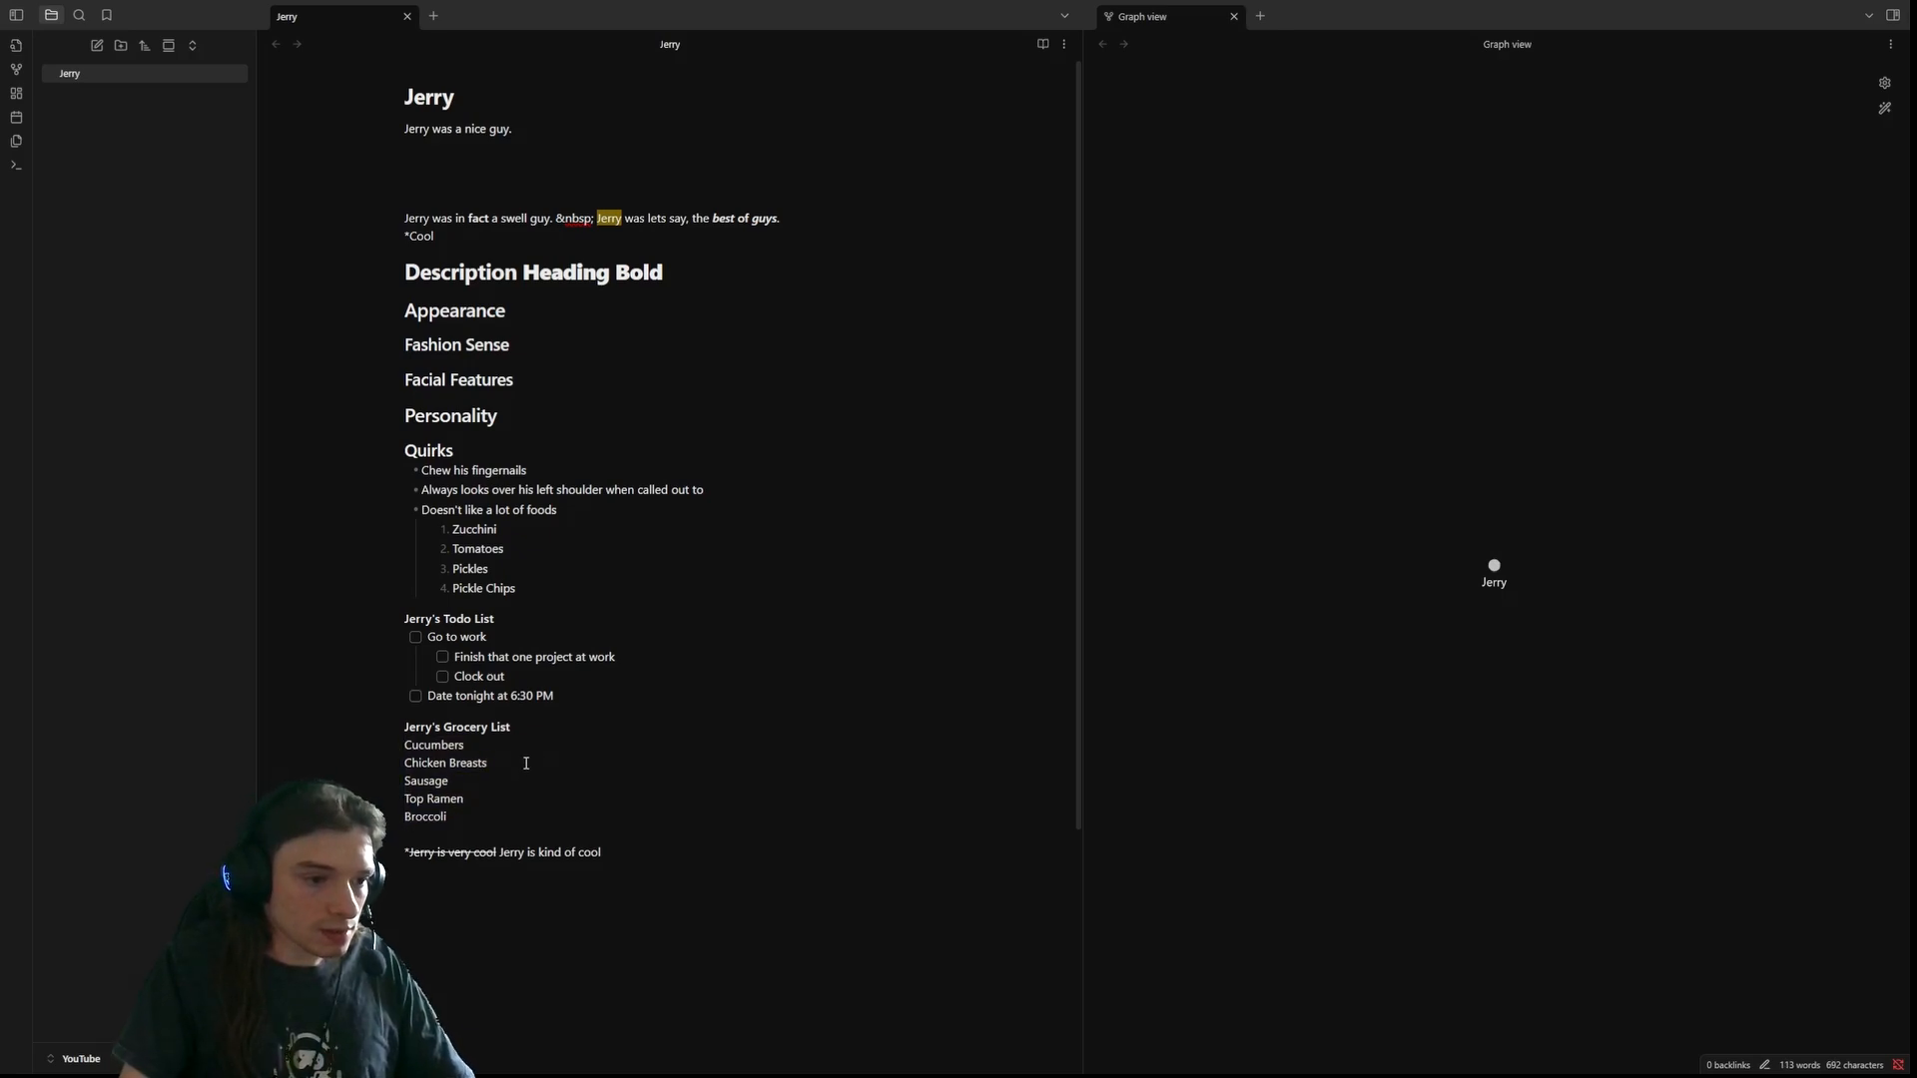
key(Return)
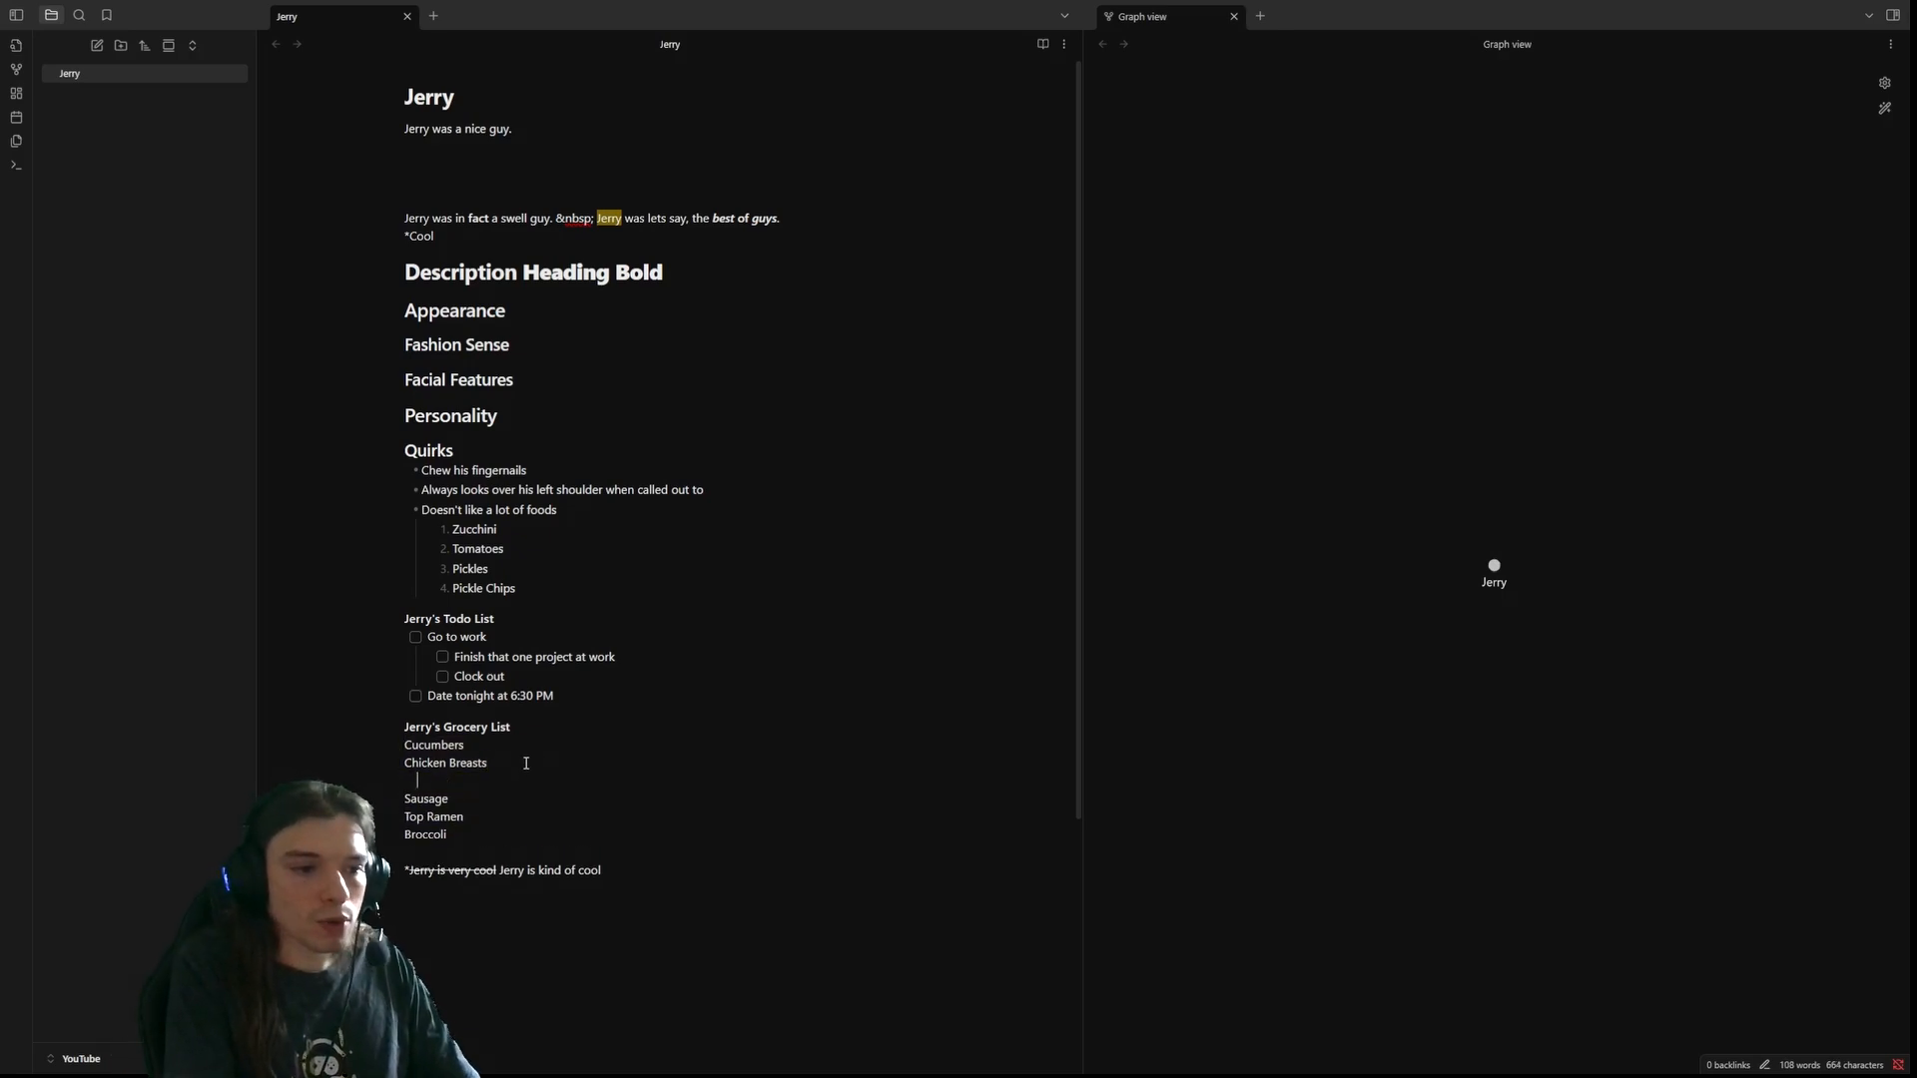
key(Tab)
text(Ter)
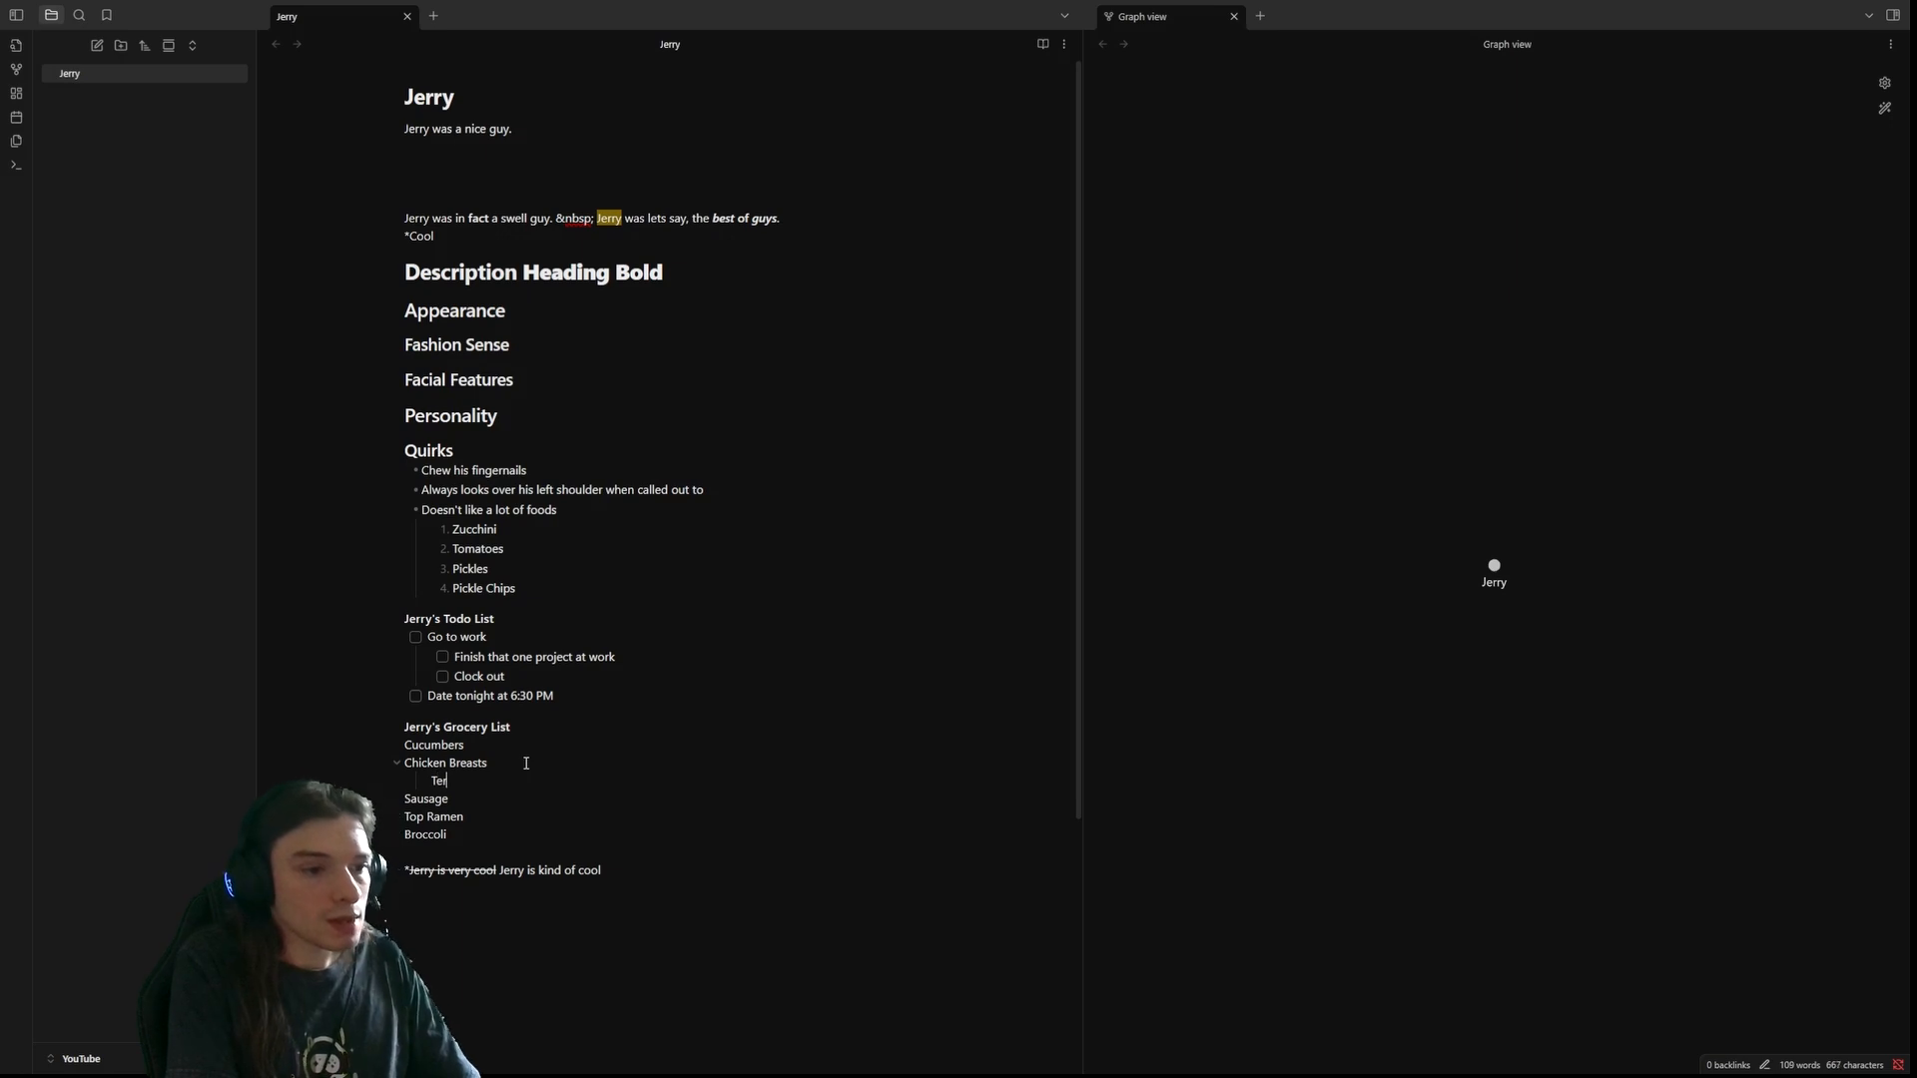
text(iyaki Sauce)
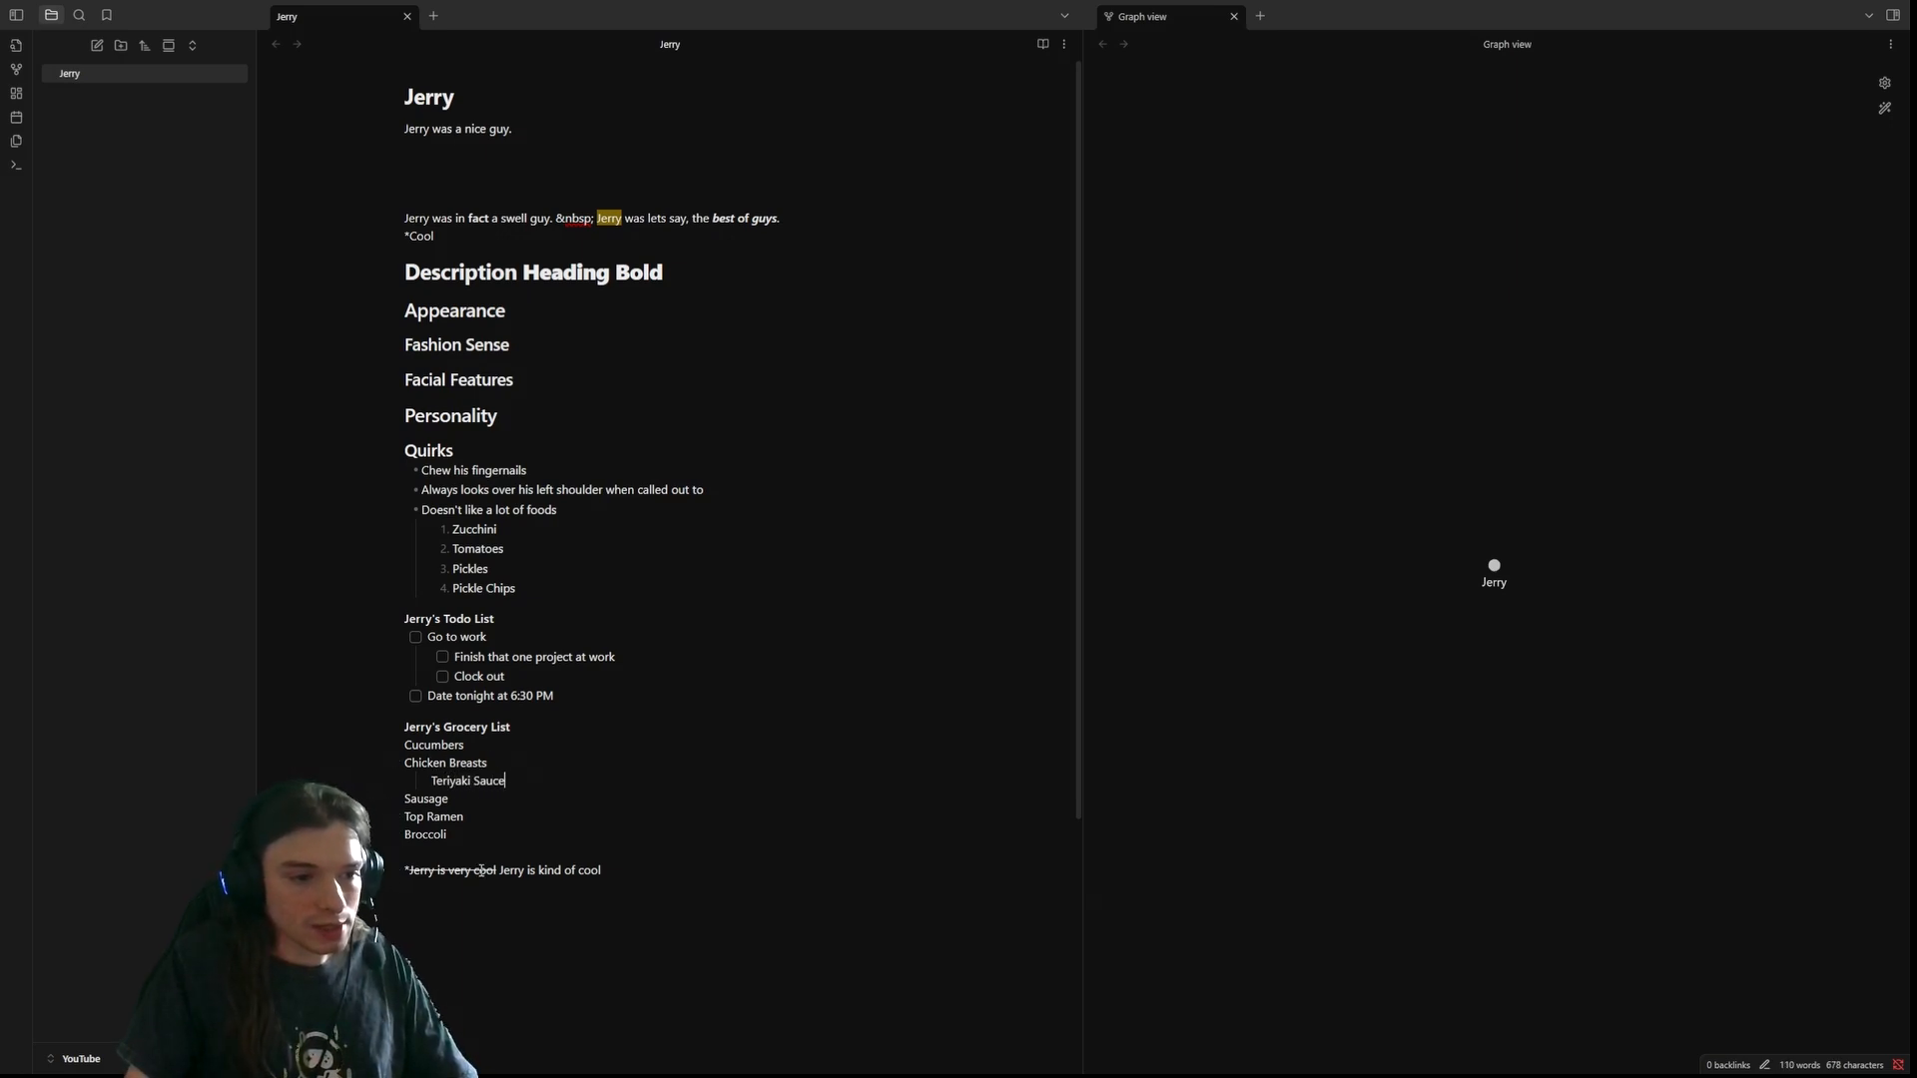
- Convert all the grocery lines, from Cucumbers to Broccoli with the indented Teriyaki Sauce, into a task list
click(455, 834)
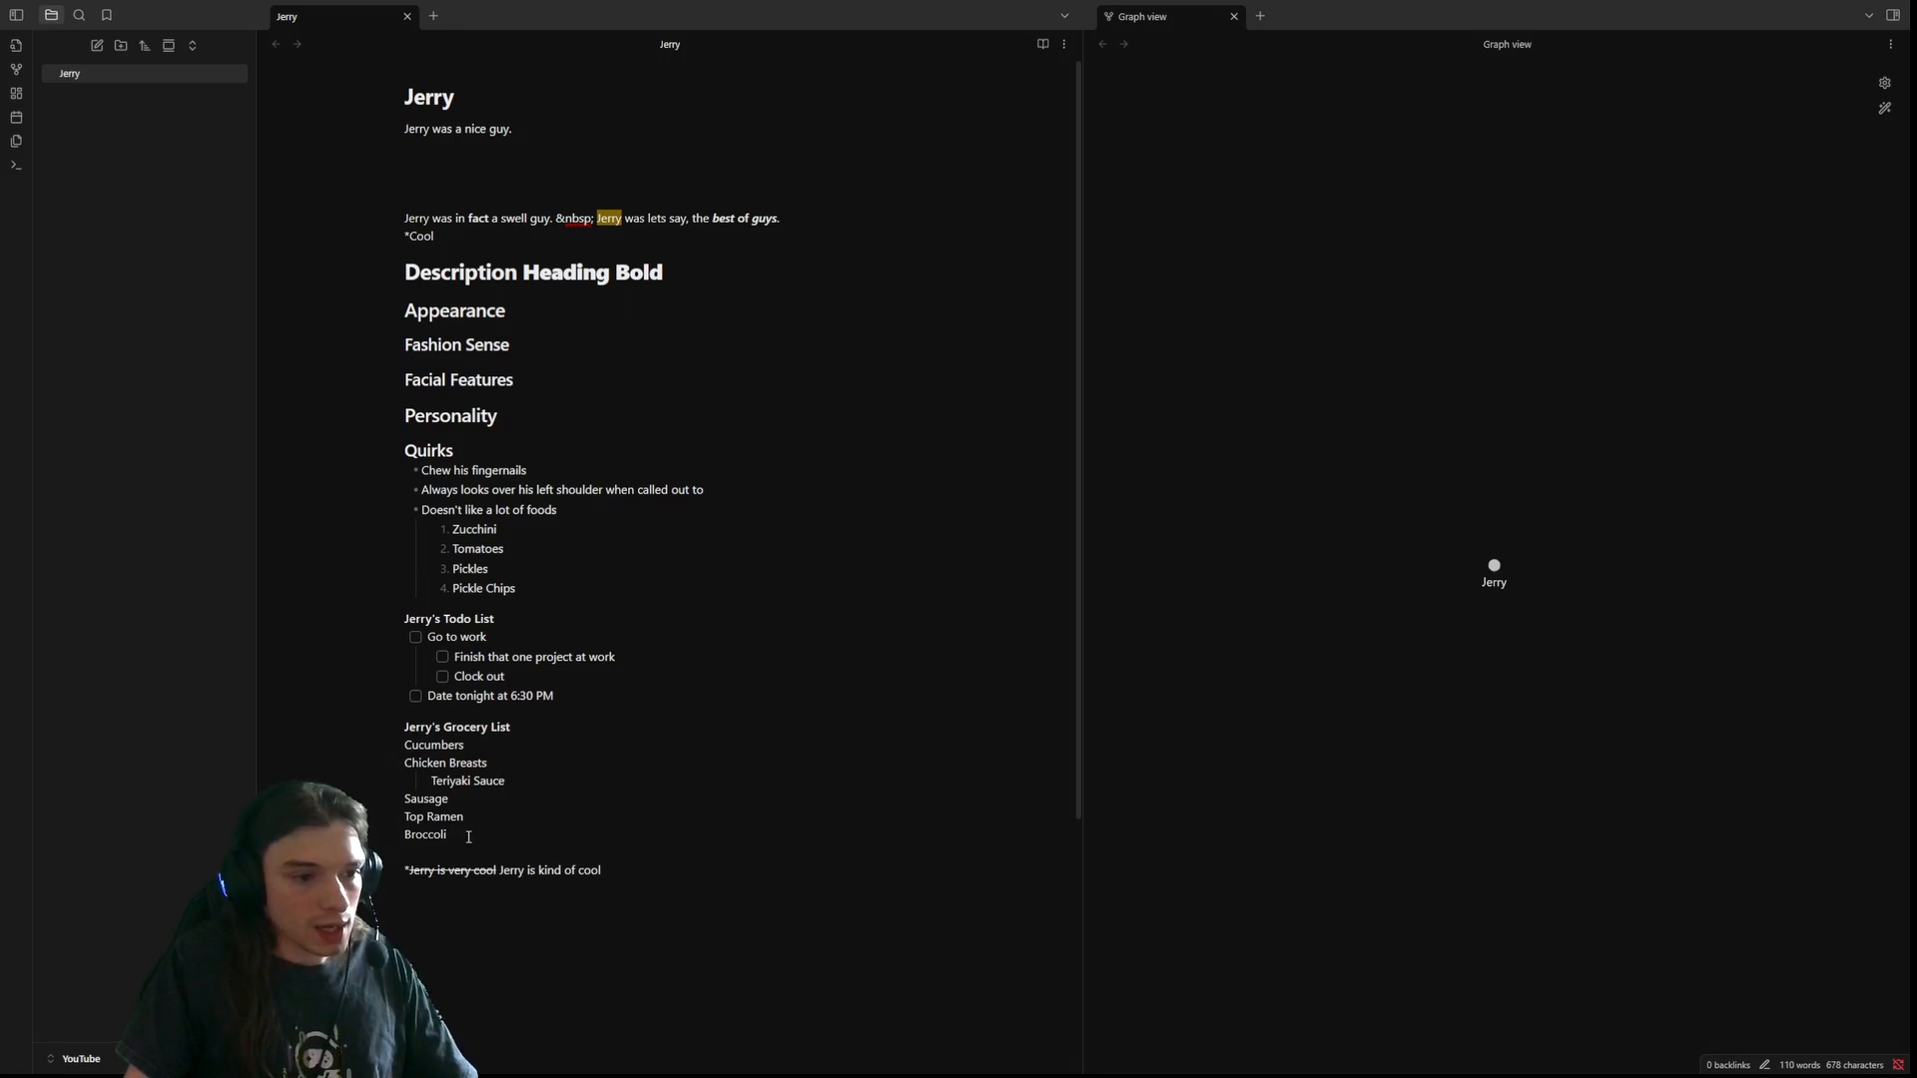
drag(455, 834, 367, 747)
right_click(489, 773)
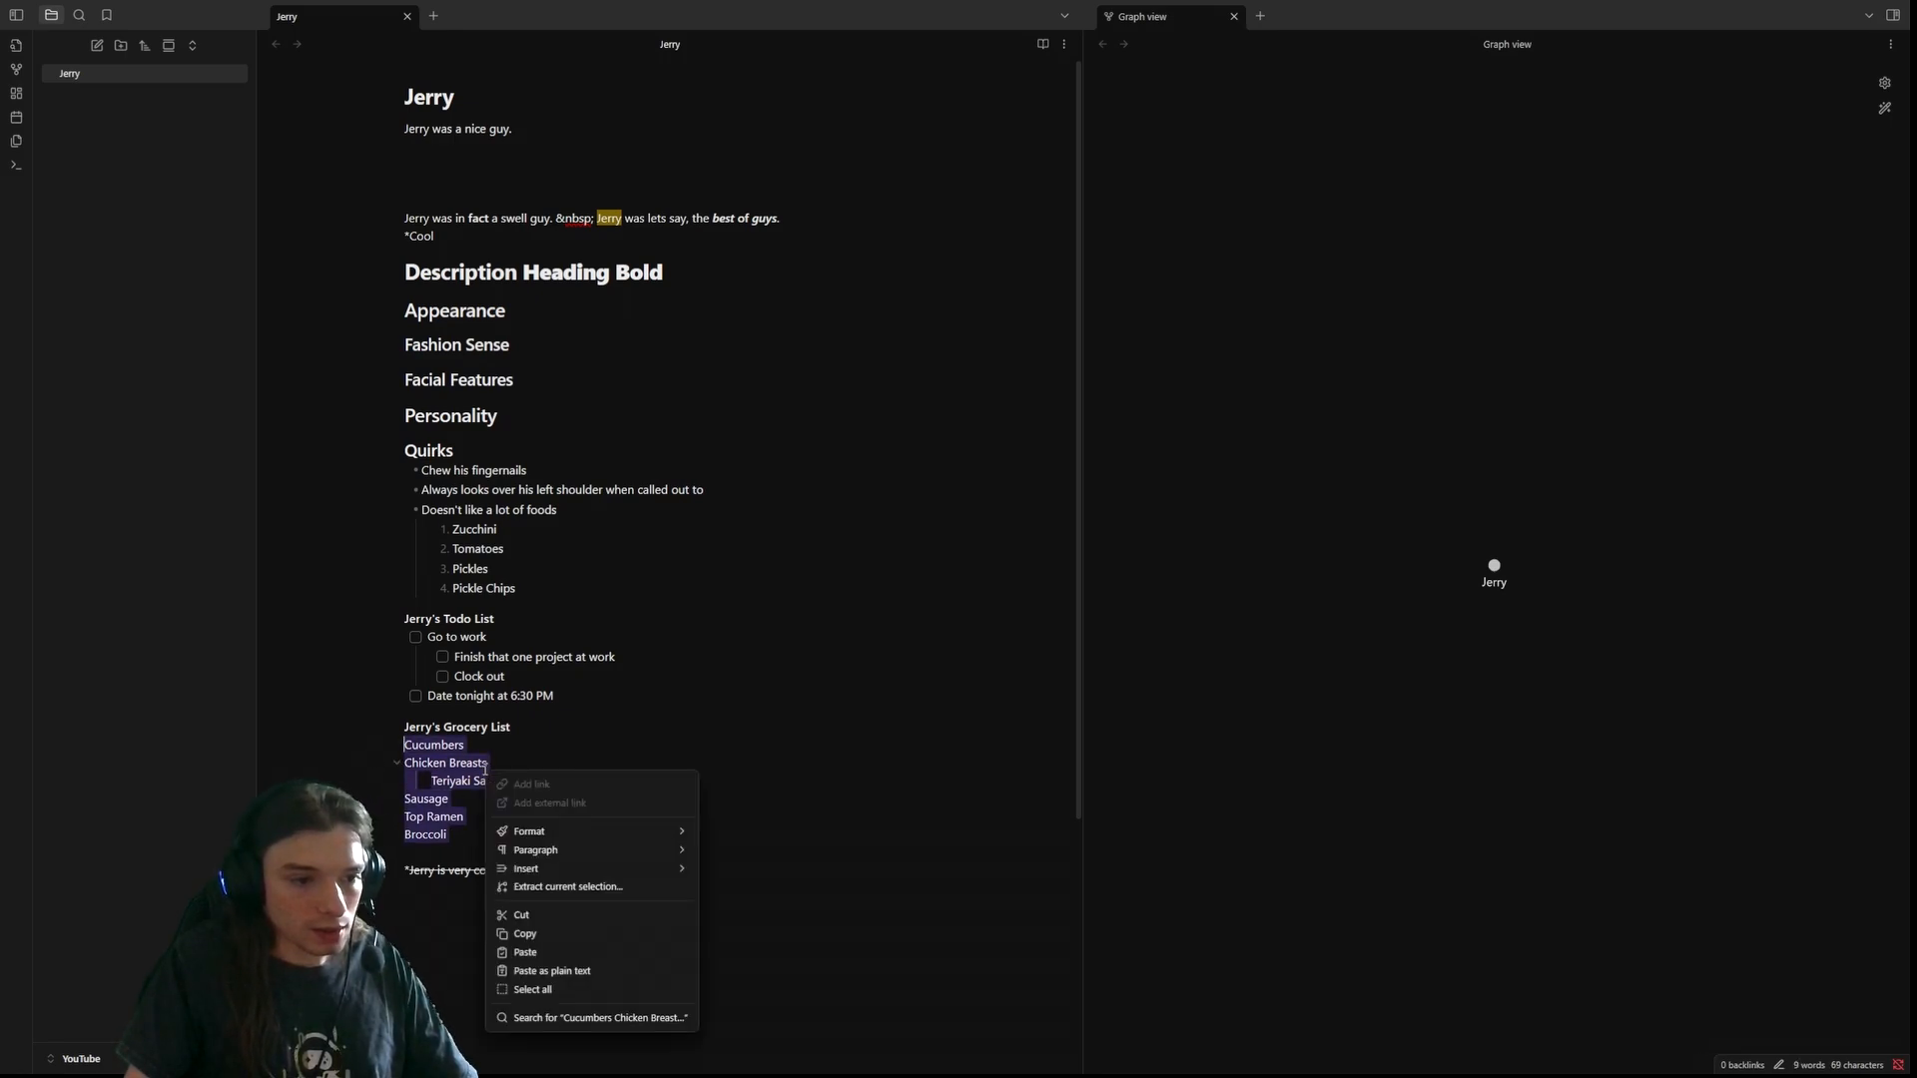
mouse_move(642, 851)
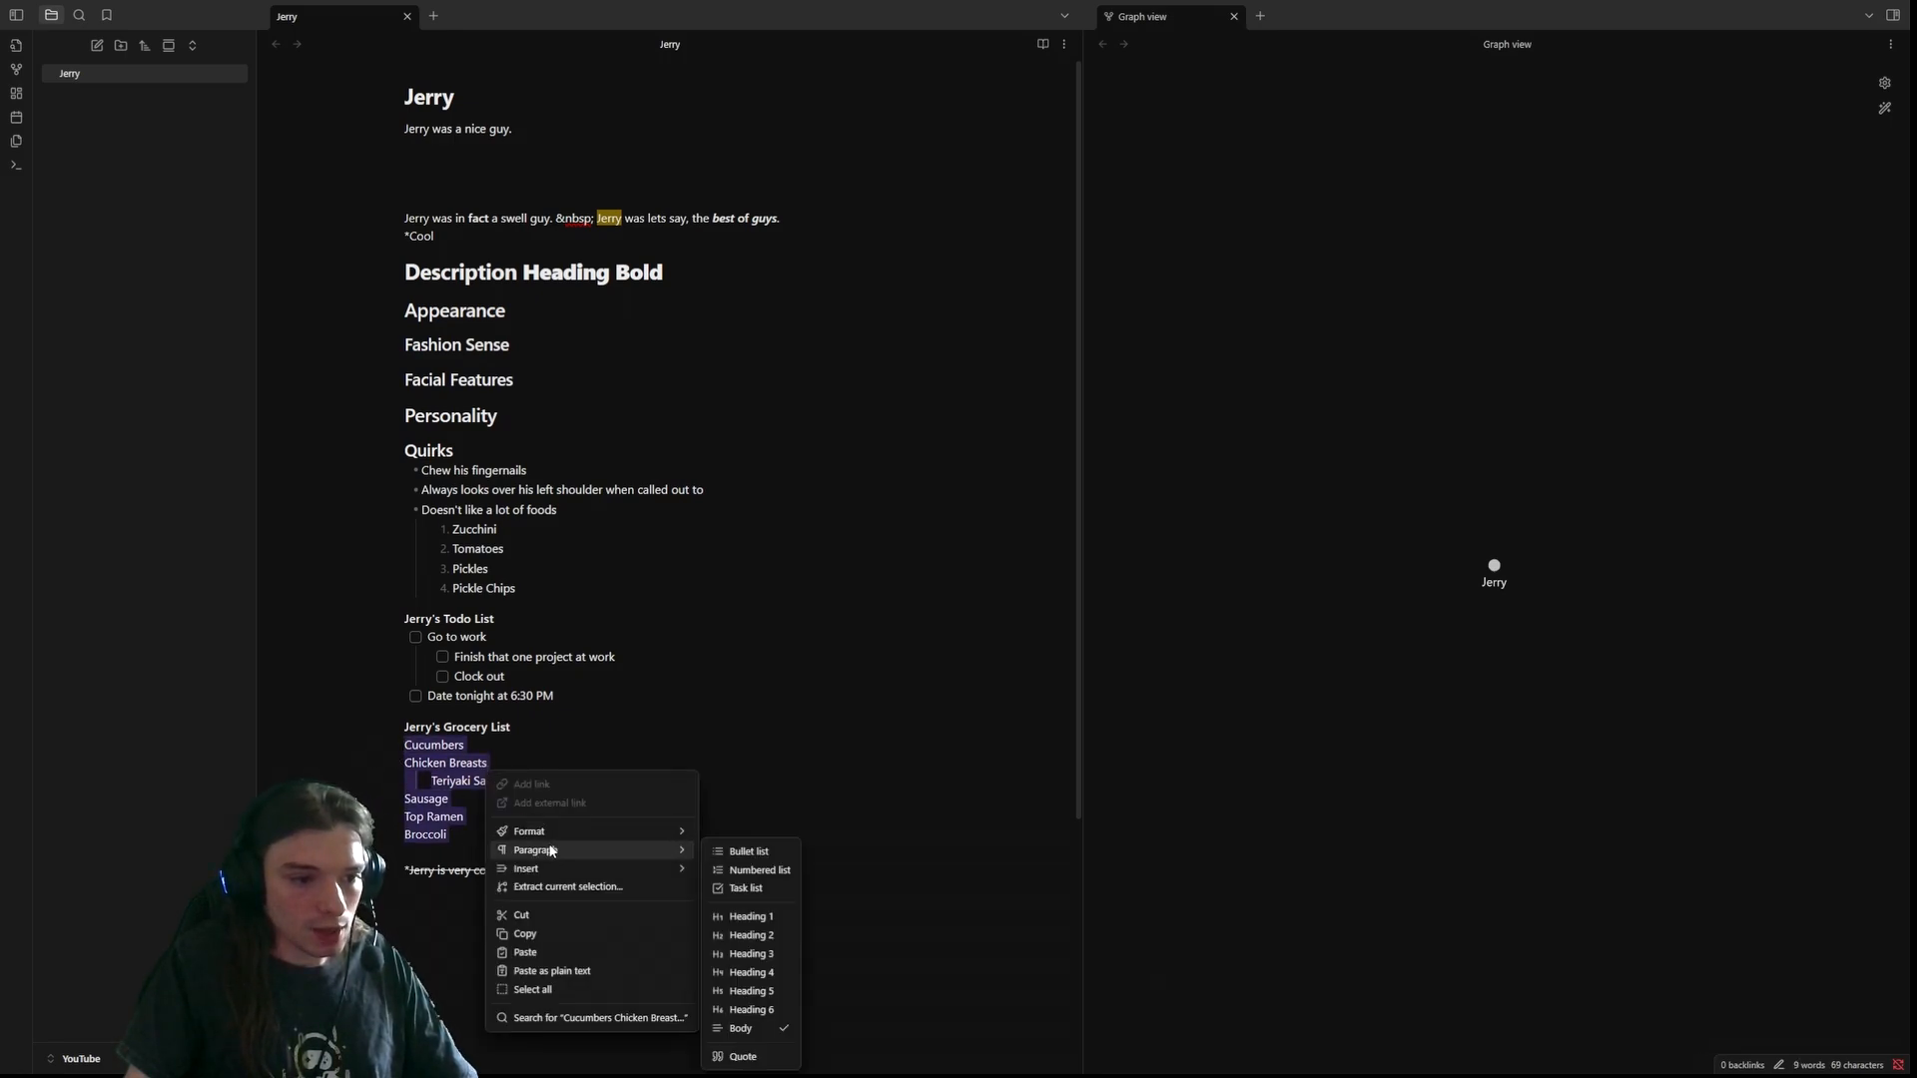
click(751, 889)
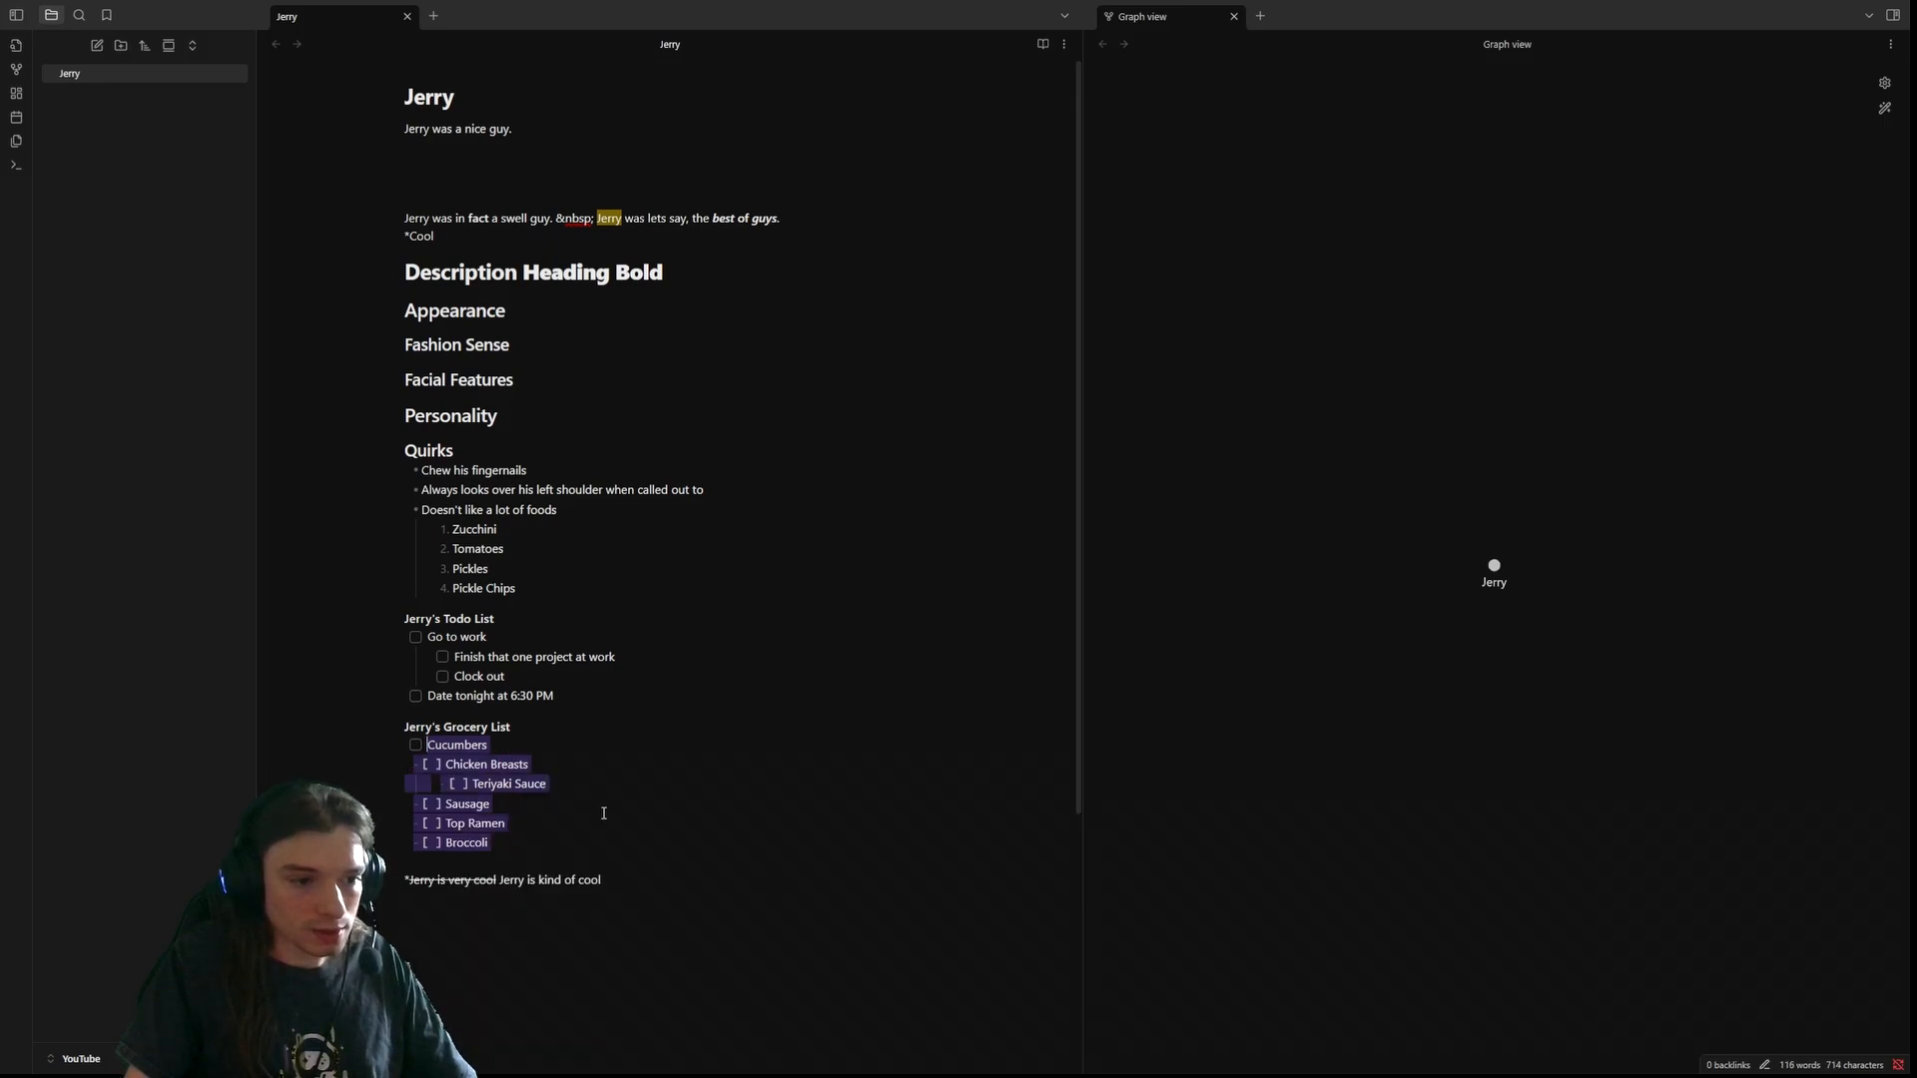
click(489, 822)
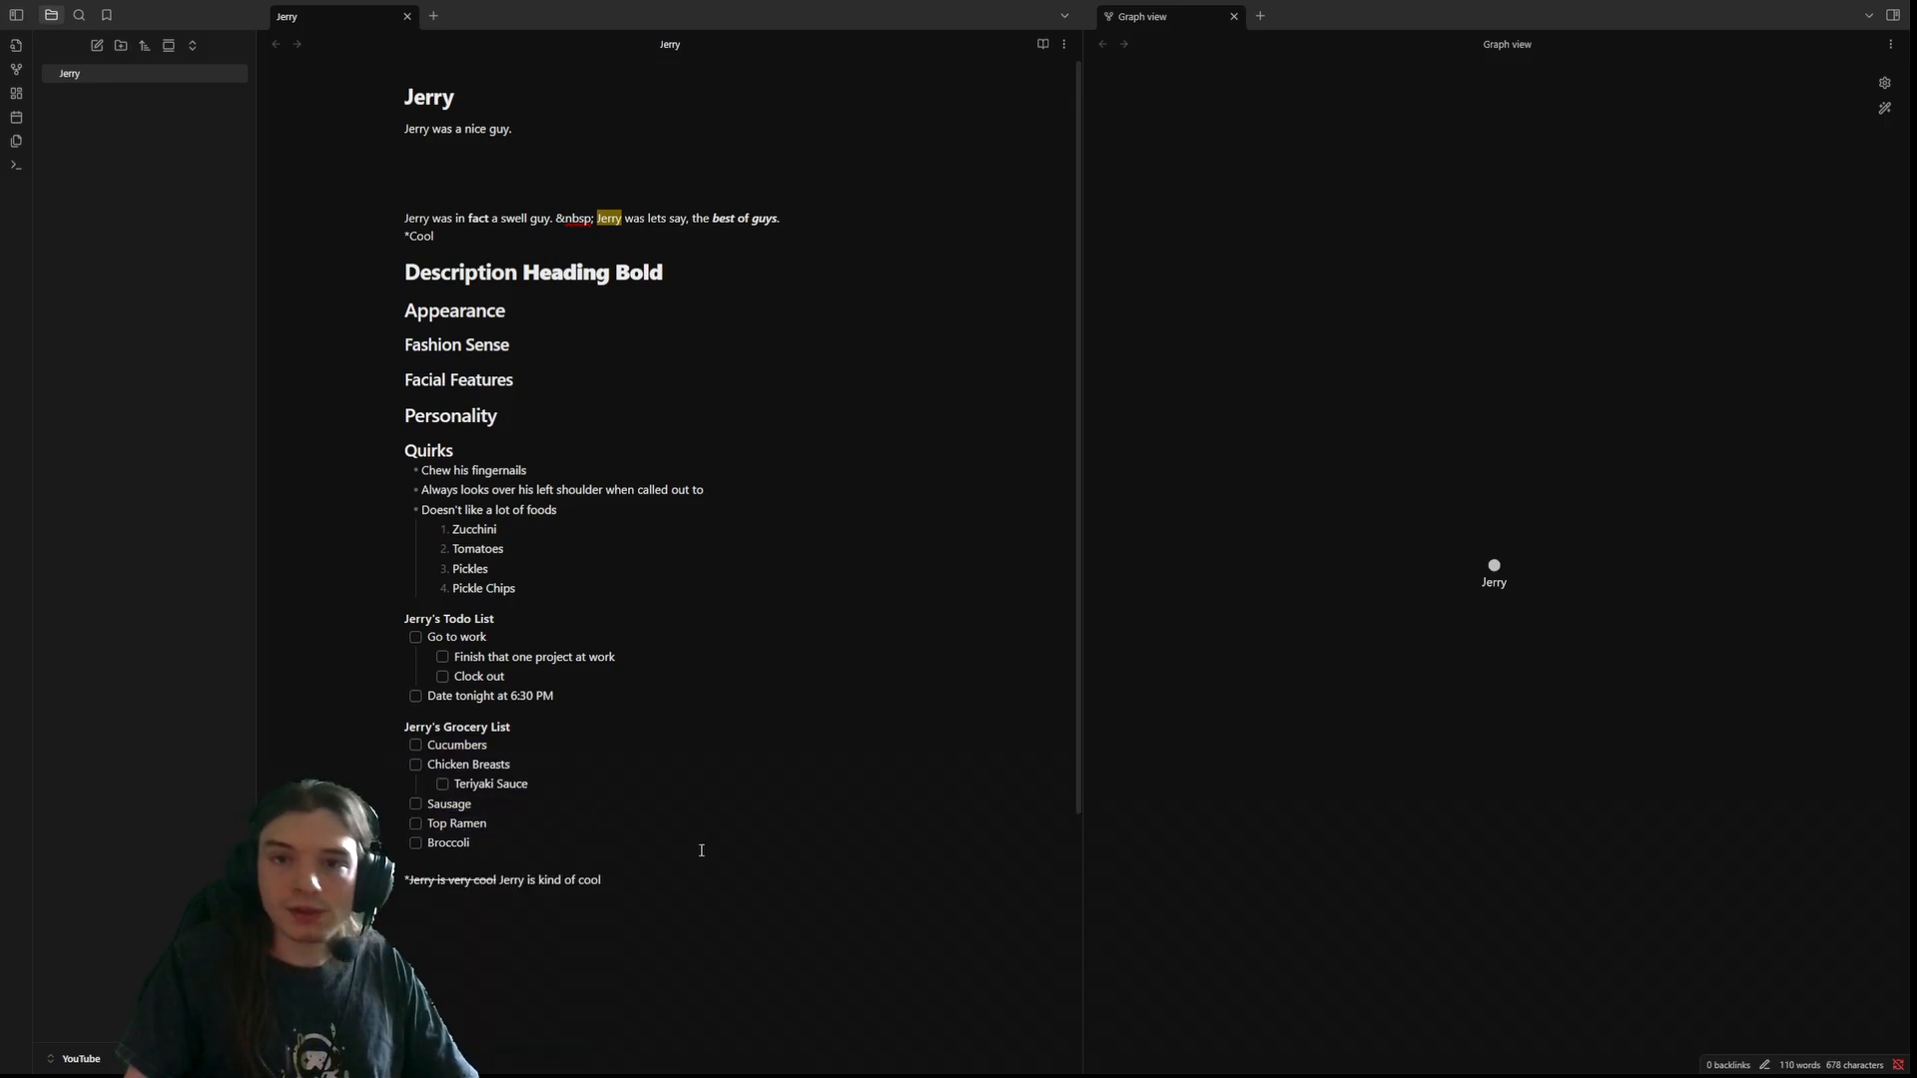
- Remove the checkbox from Teriyaki Sauce to make it a plain nested bullet, and toggle the Chicken Breasts checkbox on and off
click(442, 784)
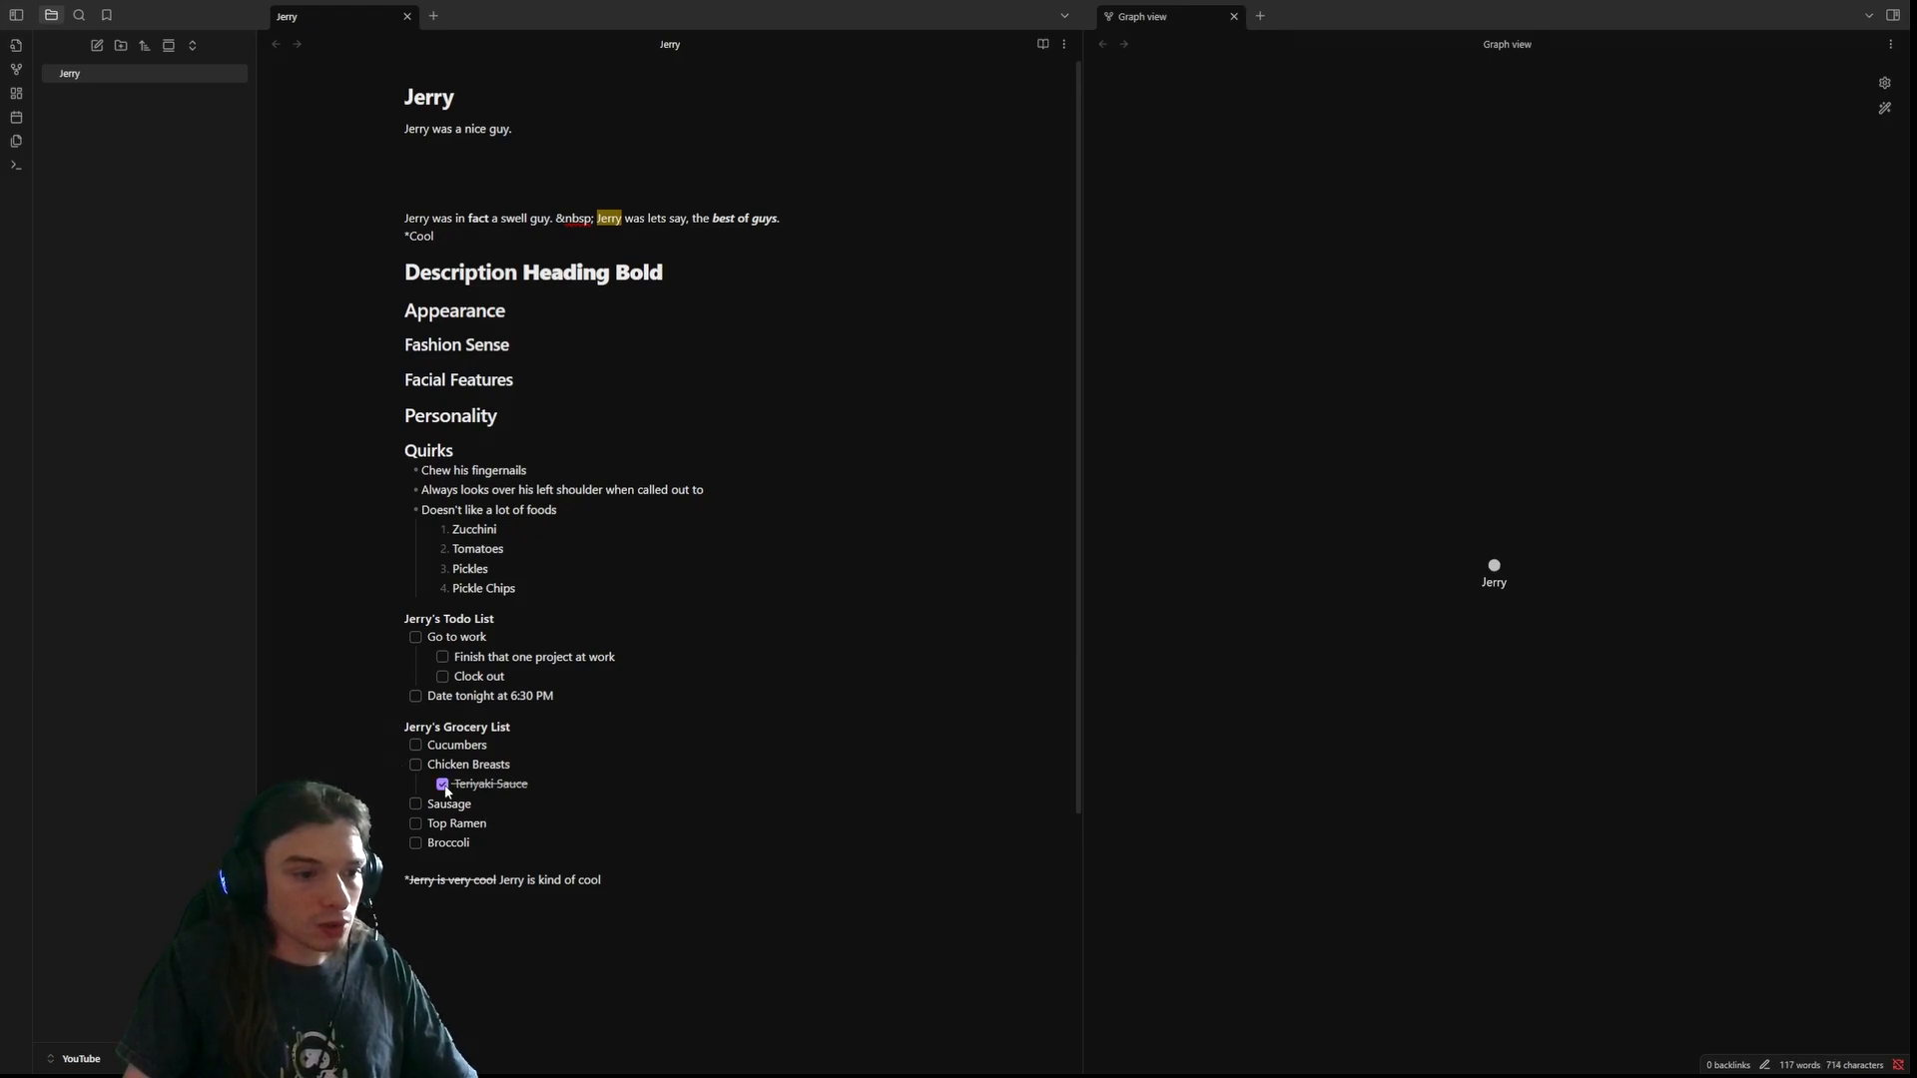
click(443, 785)
click(453, 785)
key(BackSpace)
key(BackSpace)
key(BackSpace)
key(BackSpace)
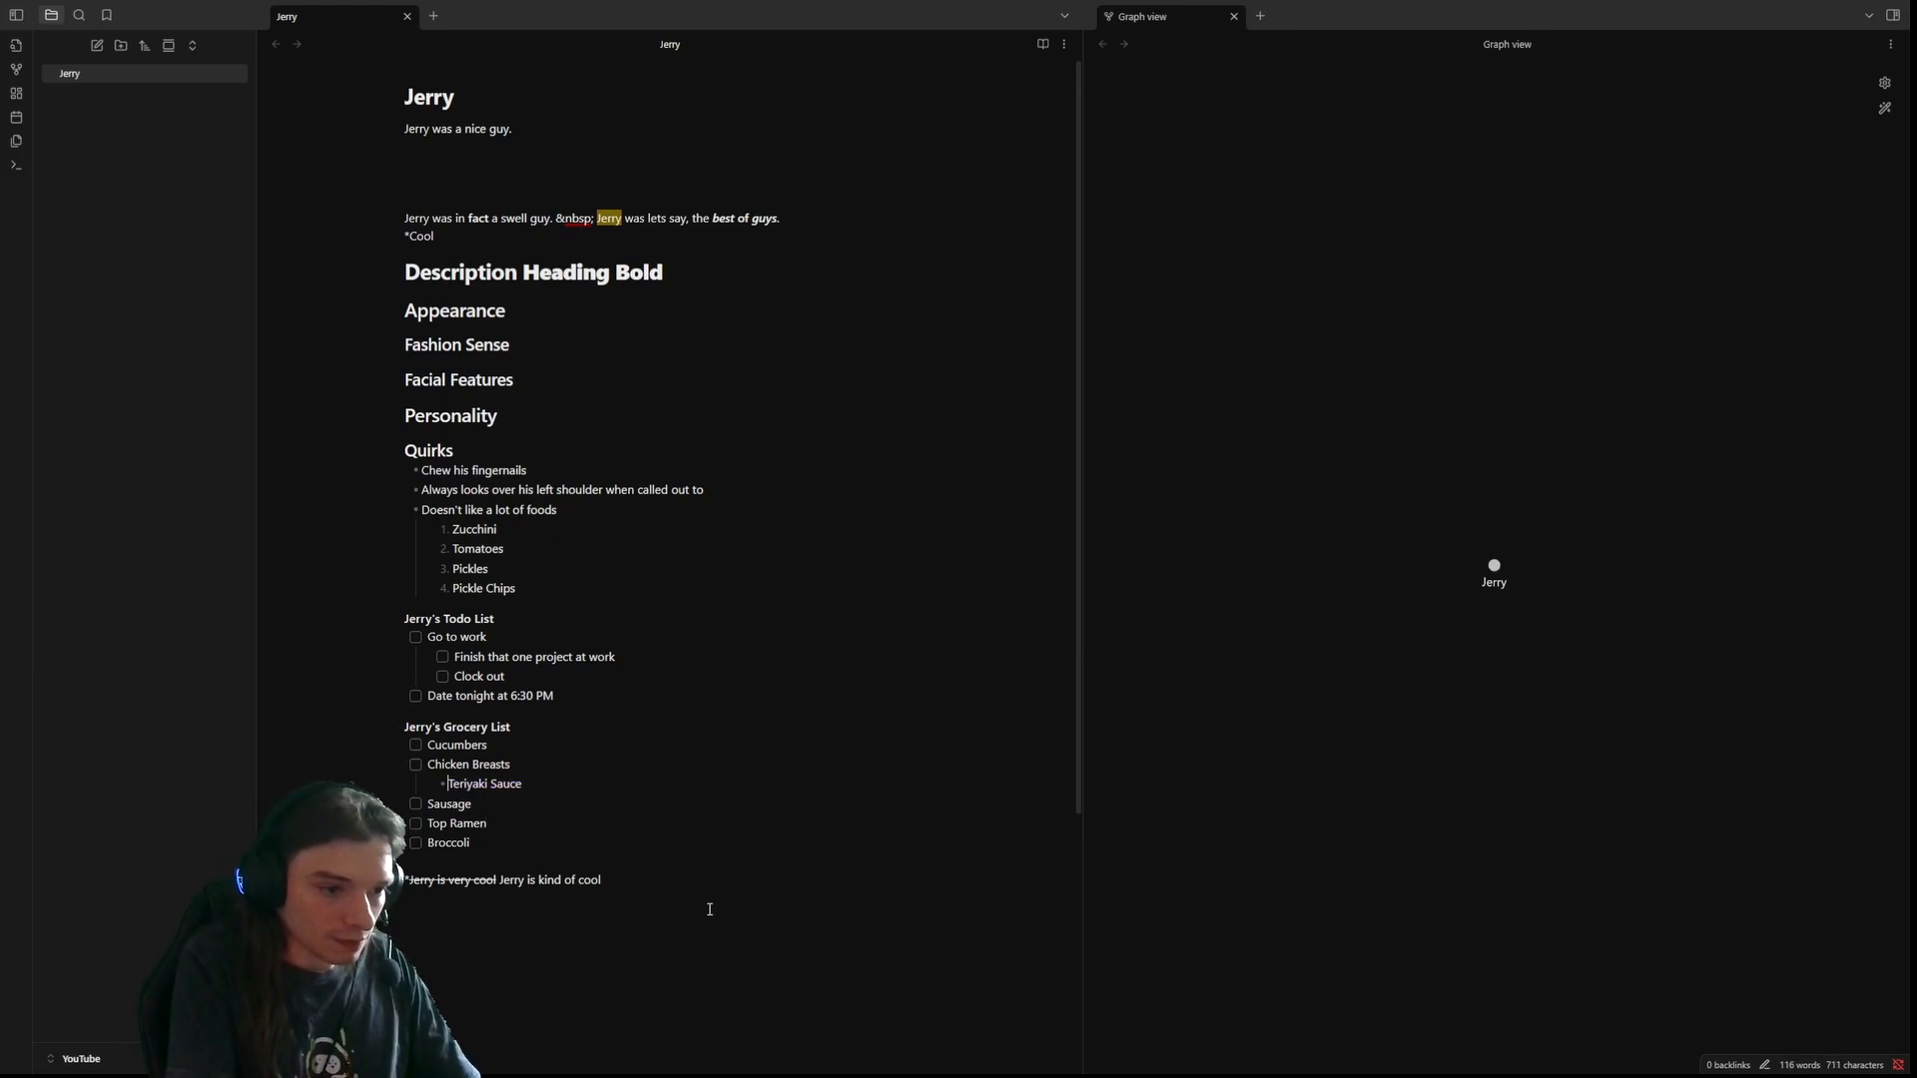
click(537, 799)
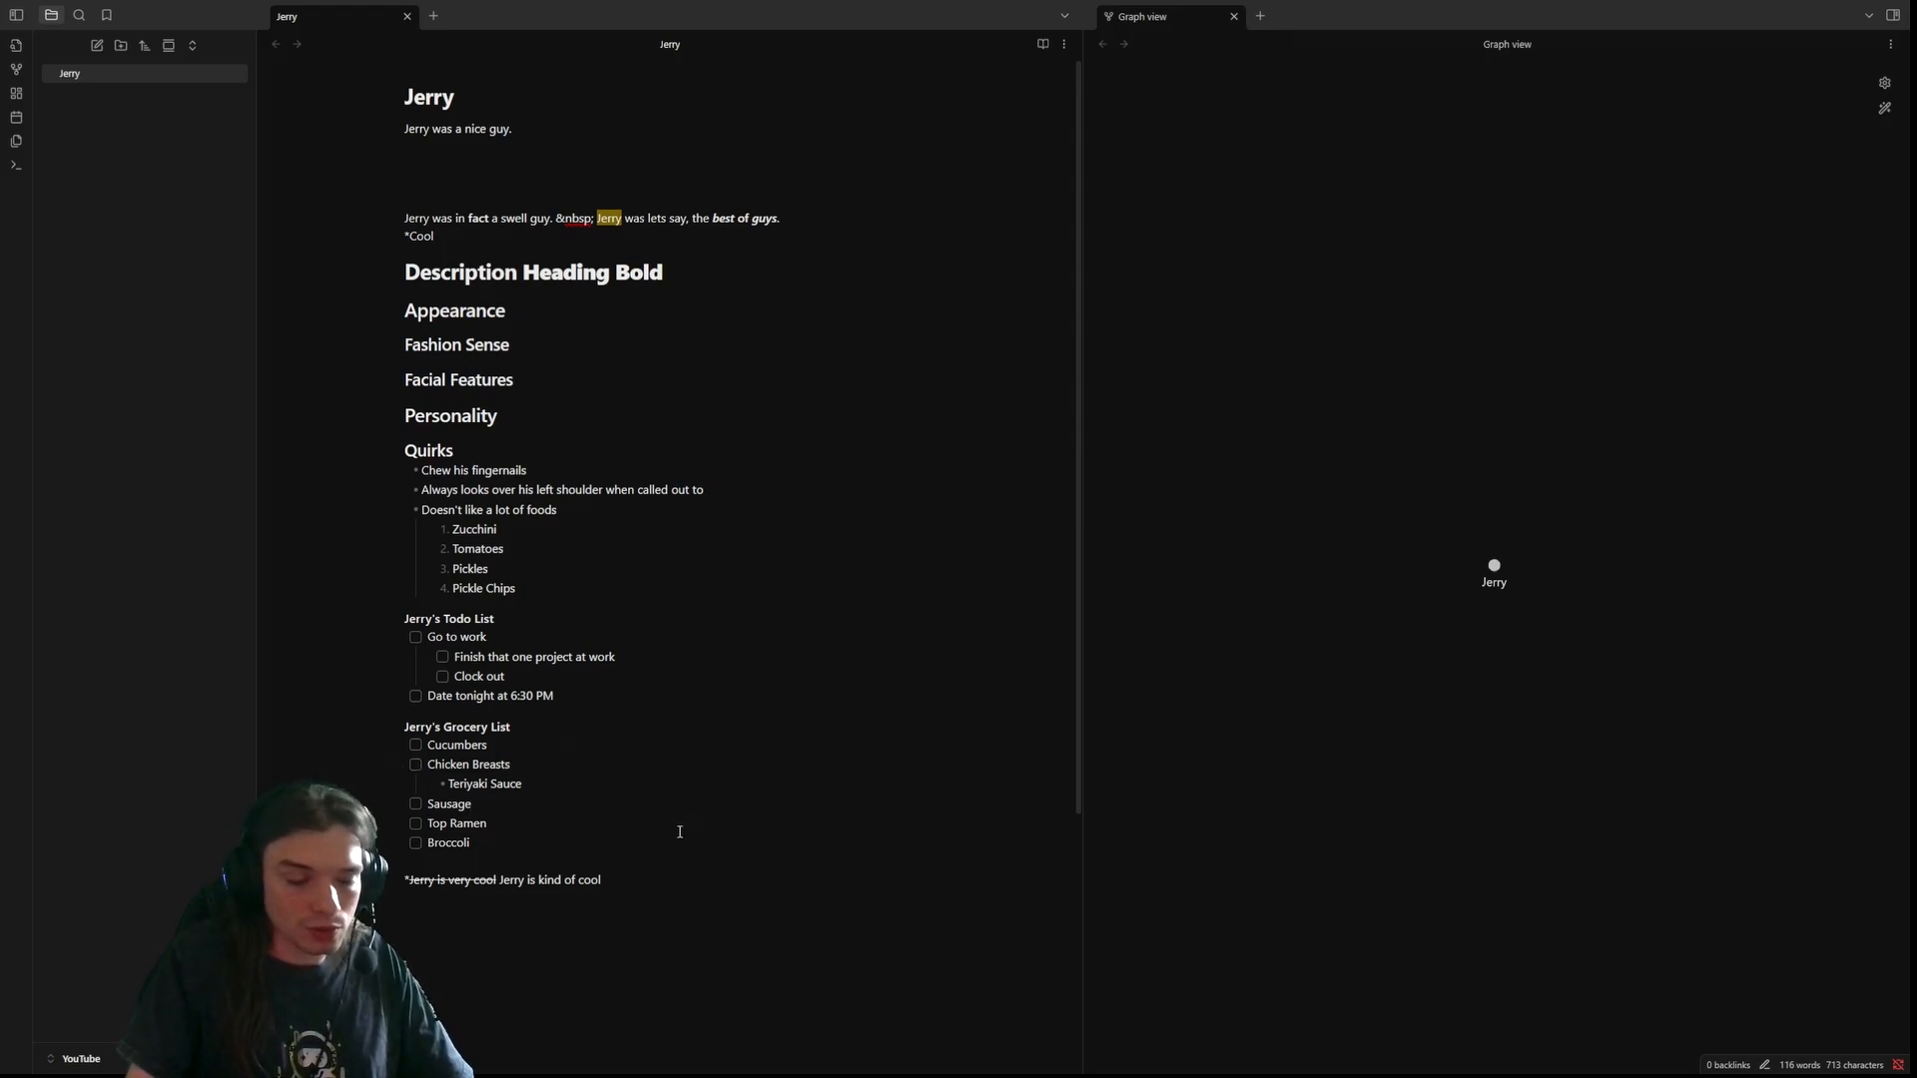
click(415, 765)
click(416, 765)
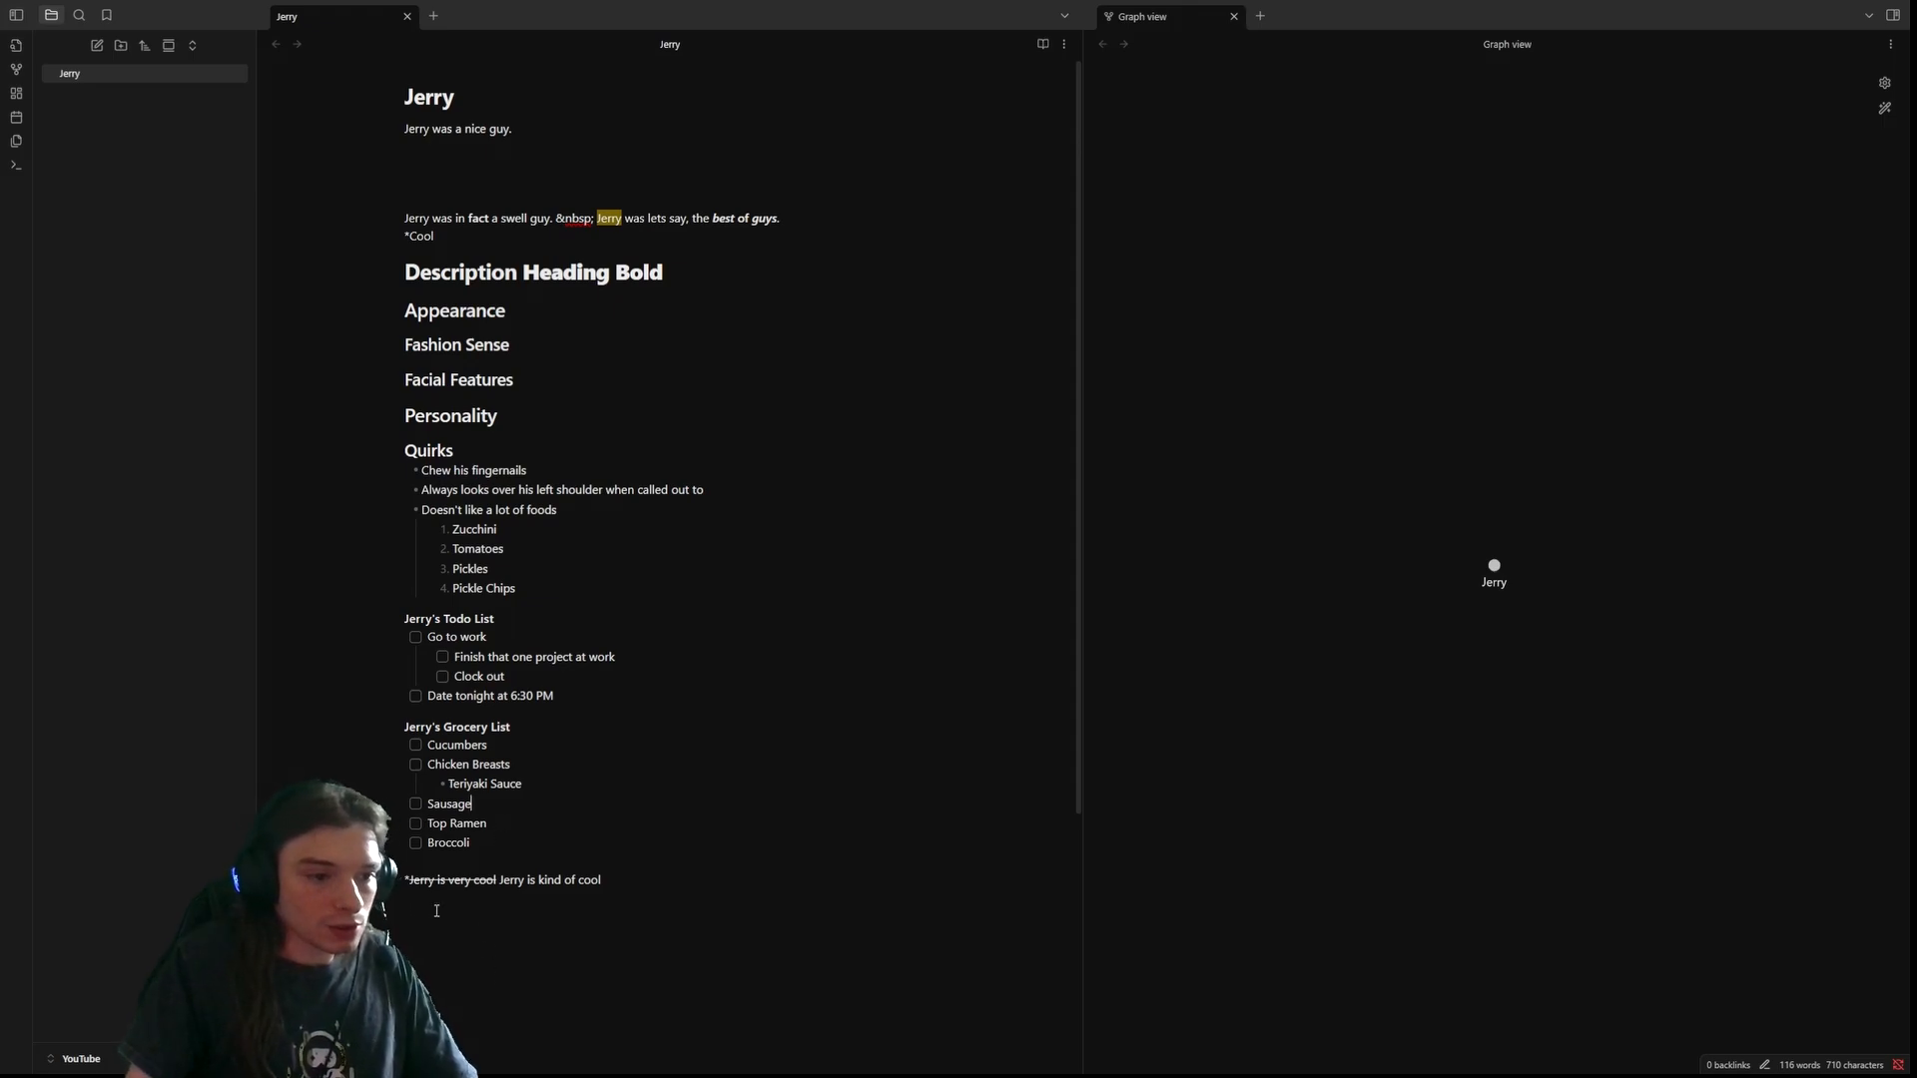
- Start a new numbered item after Pickle Chips in the disliked foods list
click(573, 592)
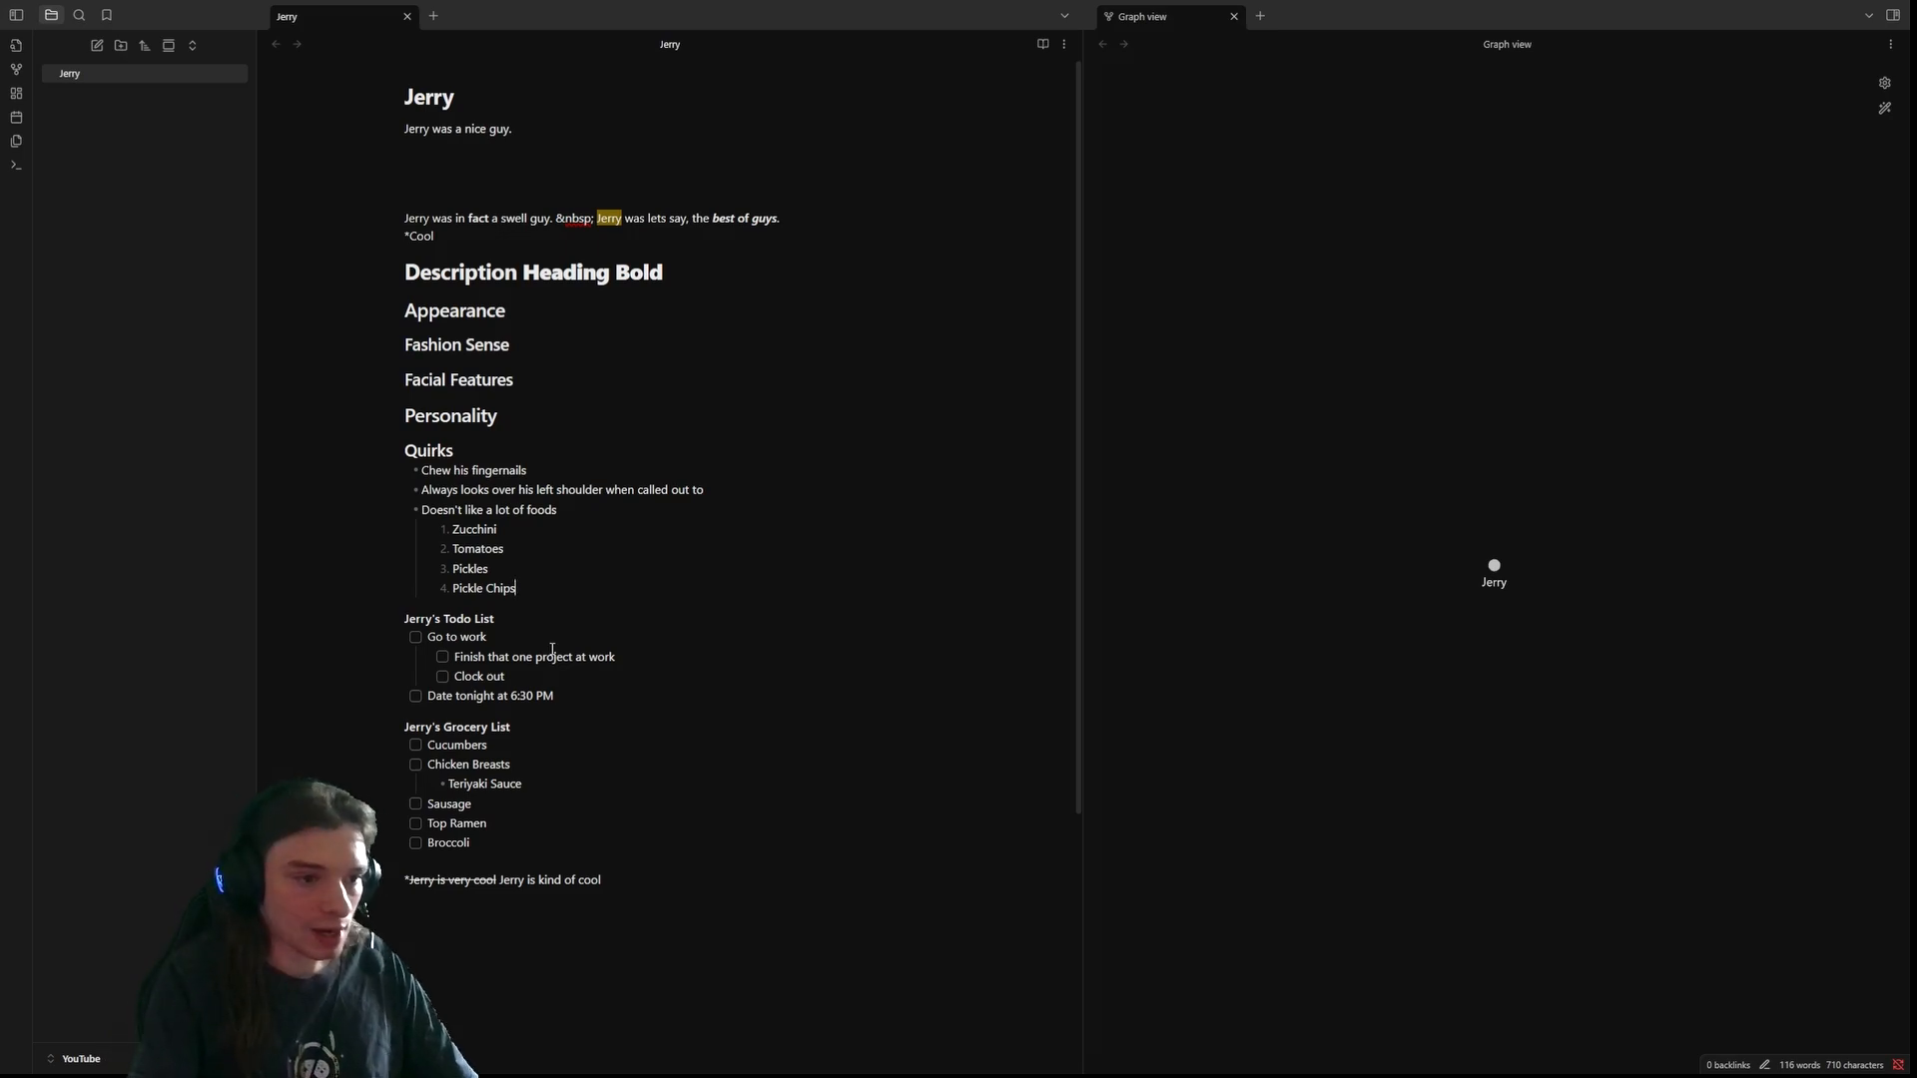
key(Return)
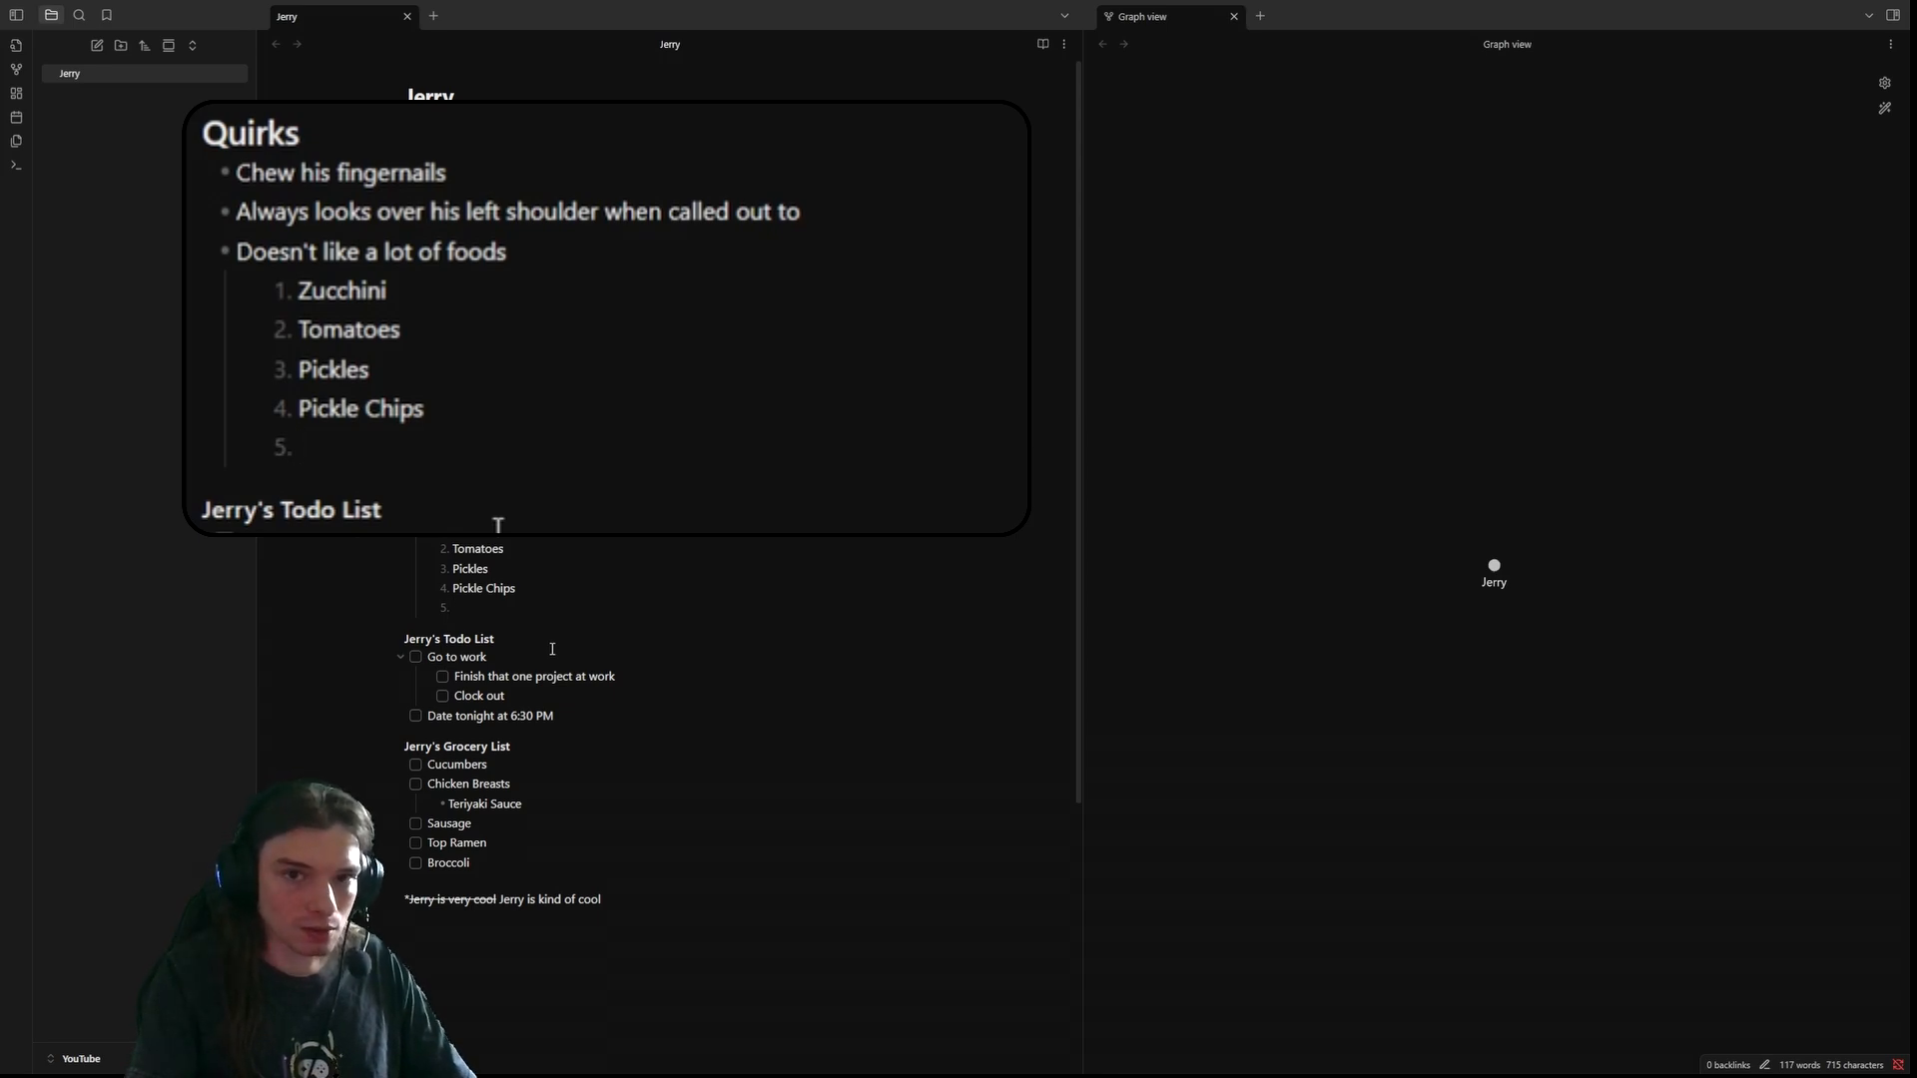
- Outdent the empty fifth item beneath Pickle Chips and delete it, ending the numbered list at Pickle Chips
key(shift+Tab)
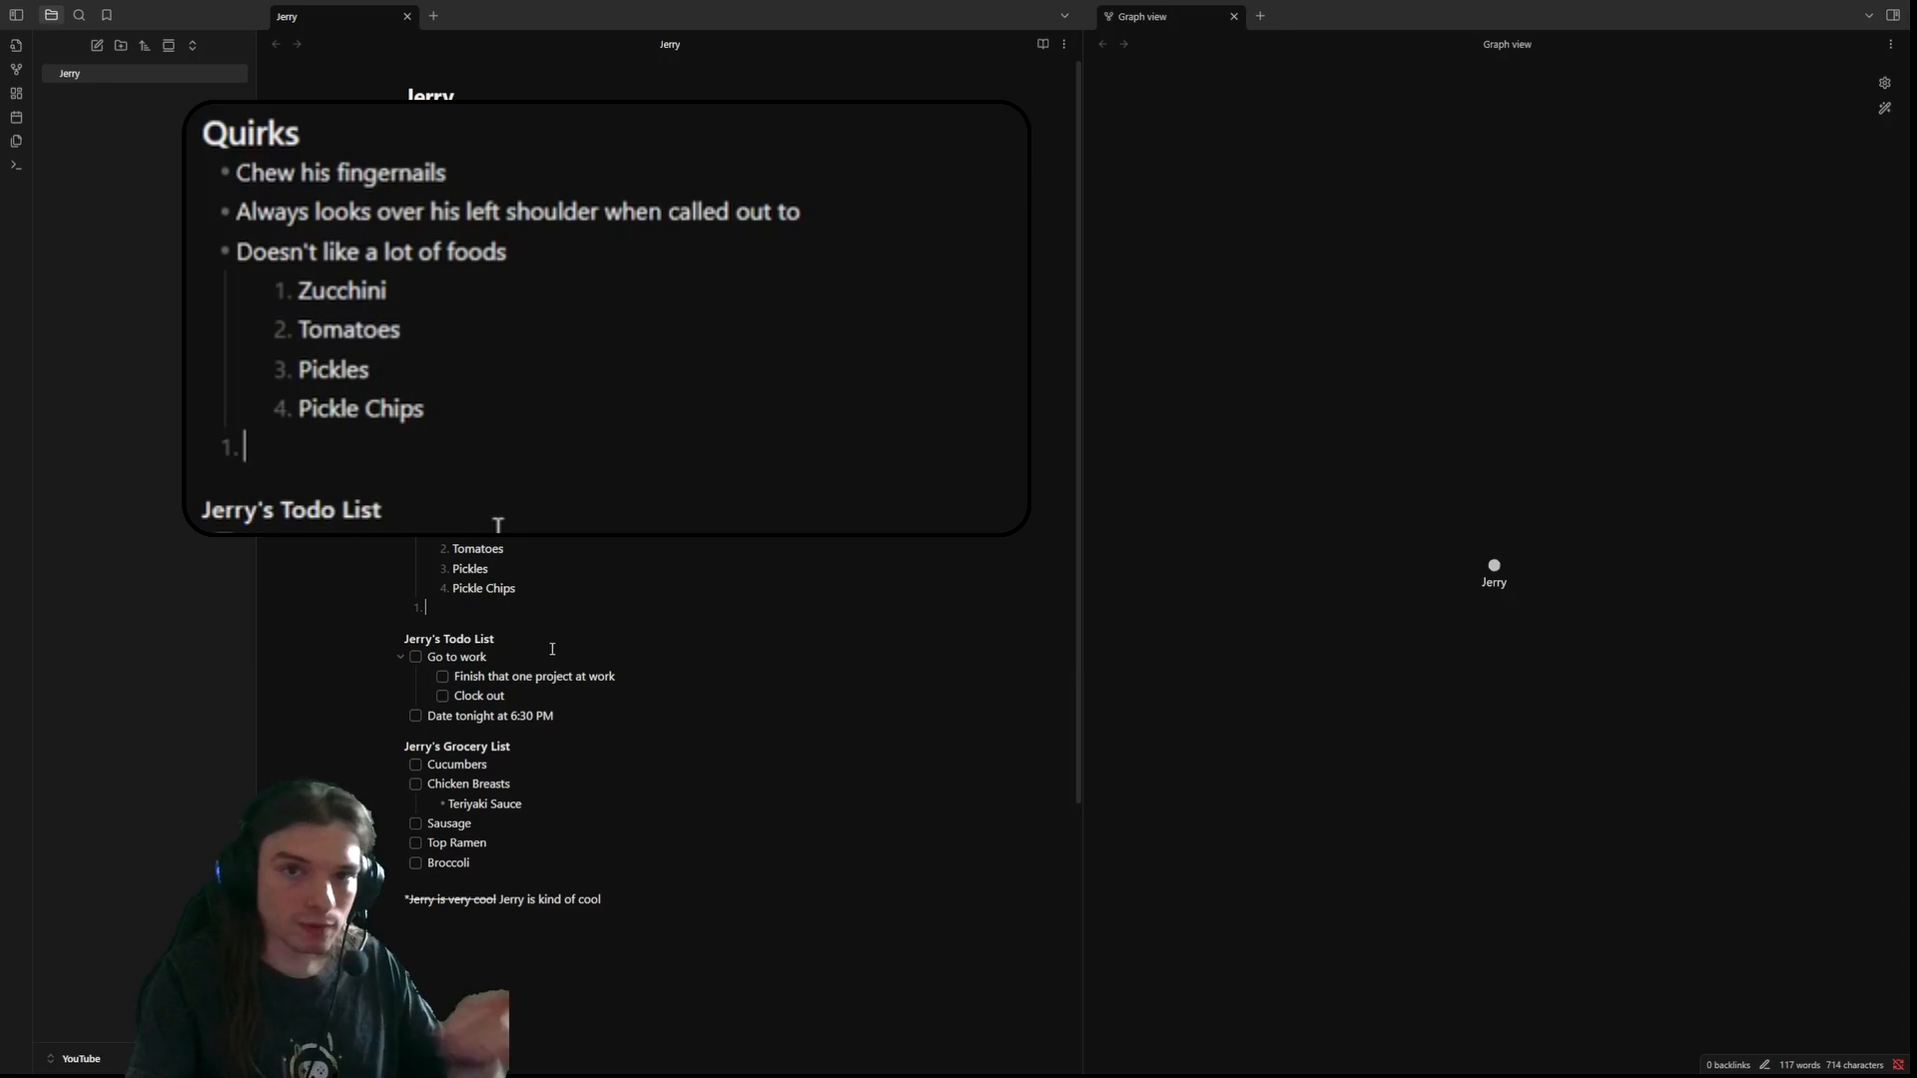
key(BackSpace)
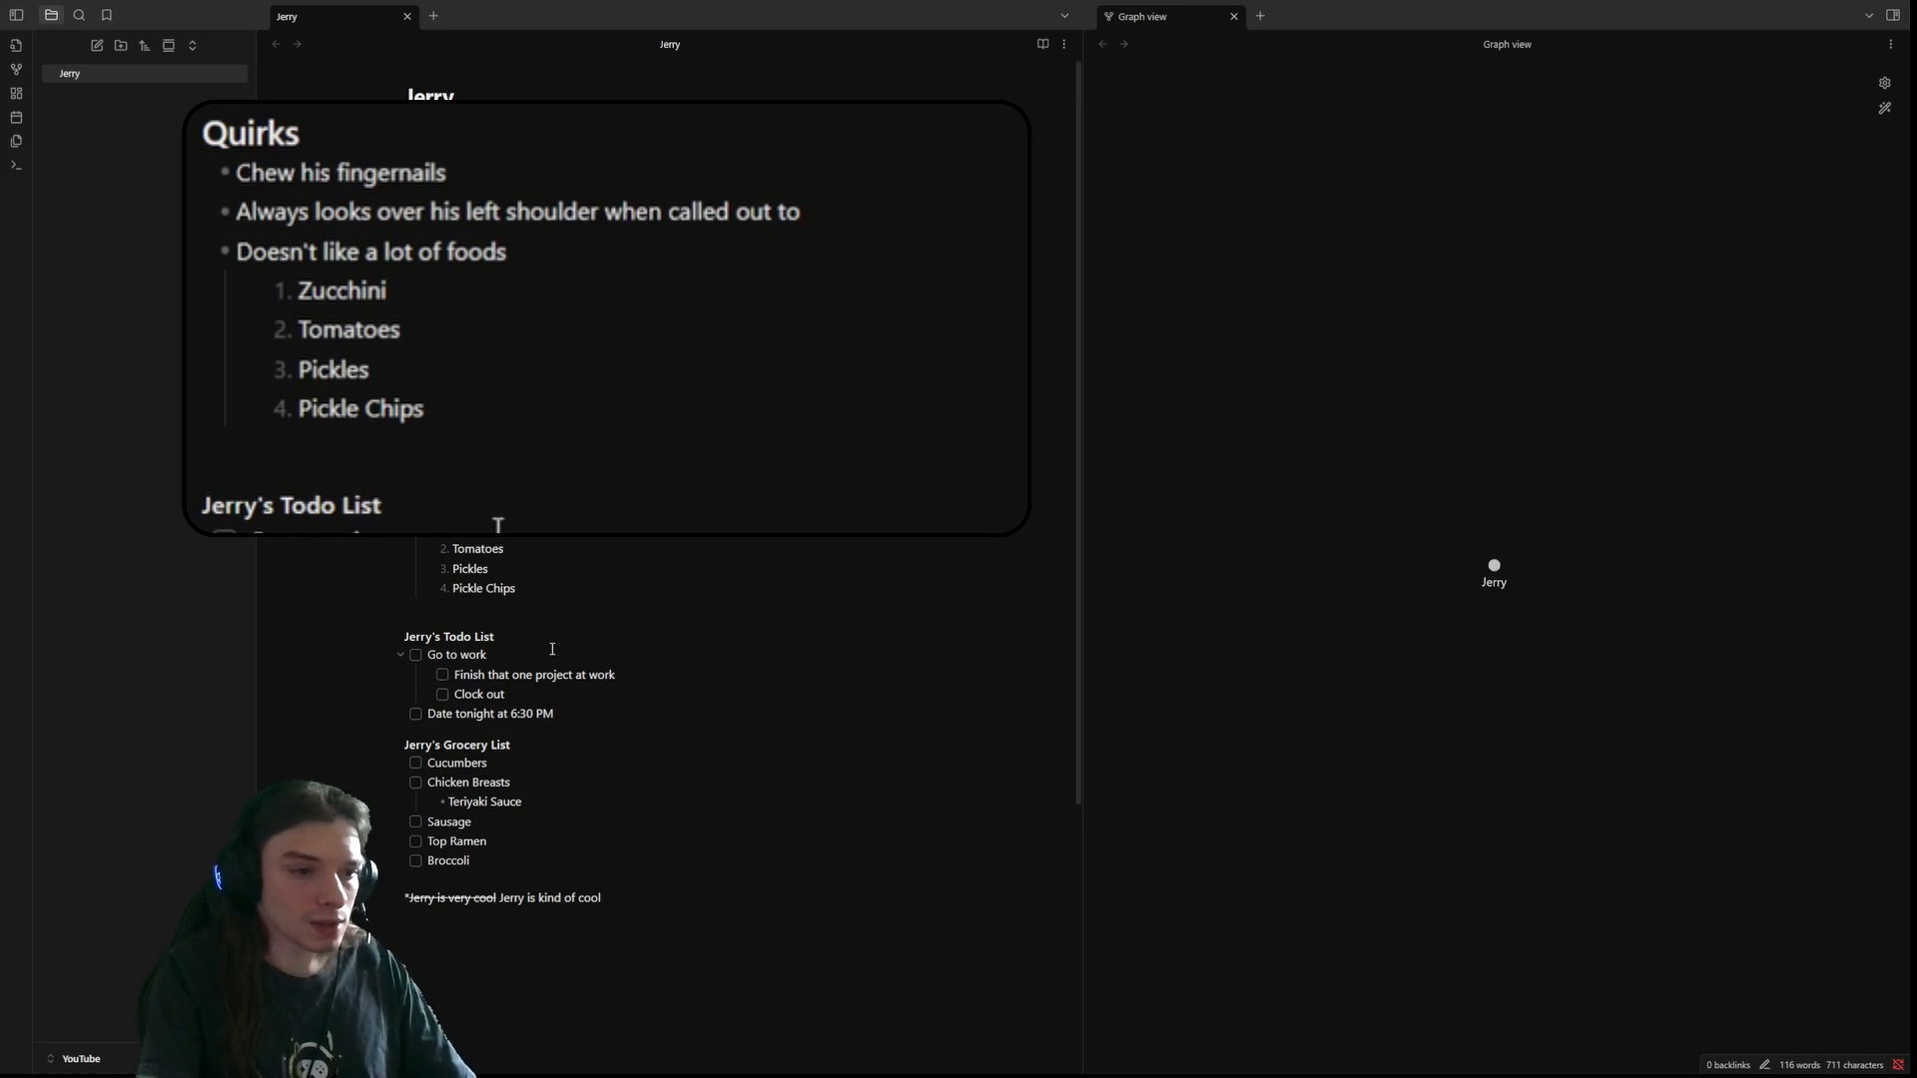
key(BackSpace)
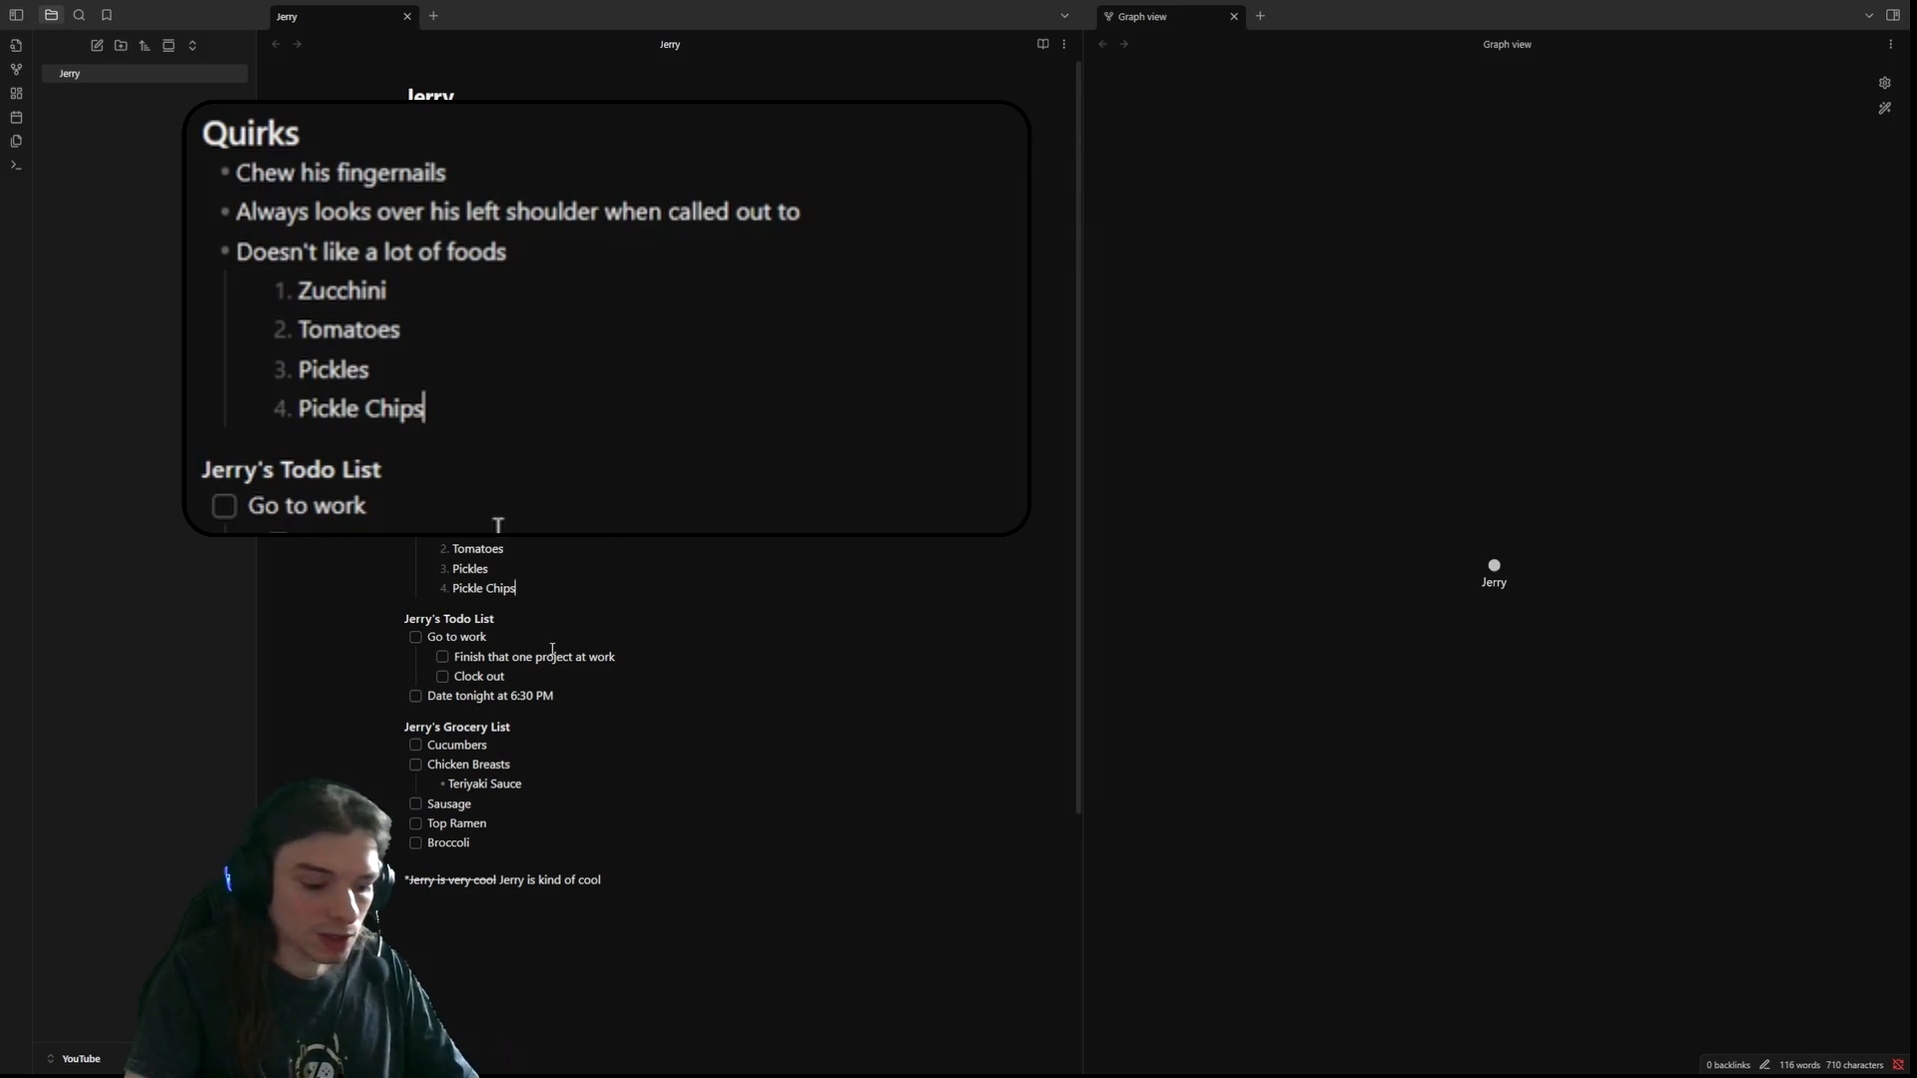
key(Return)
key(Return)
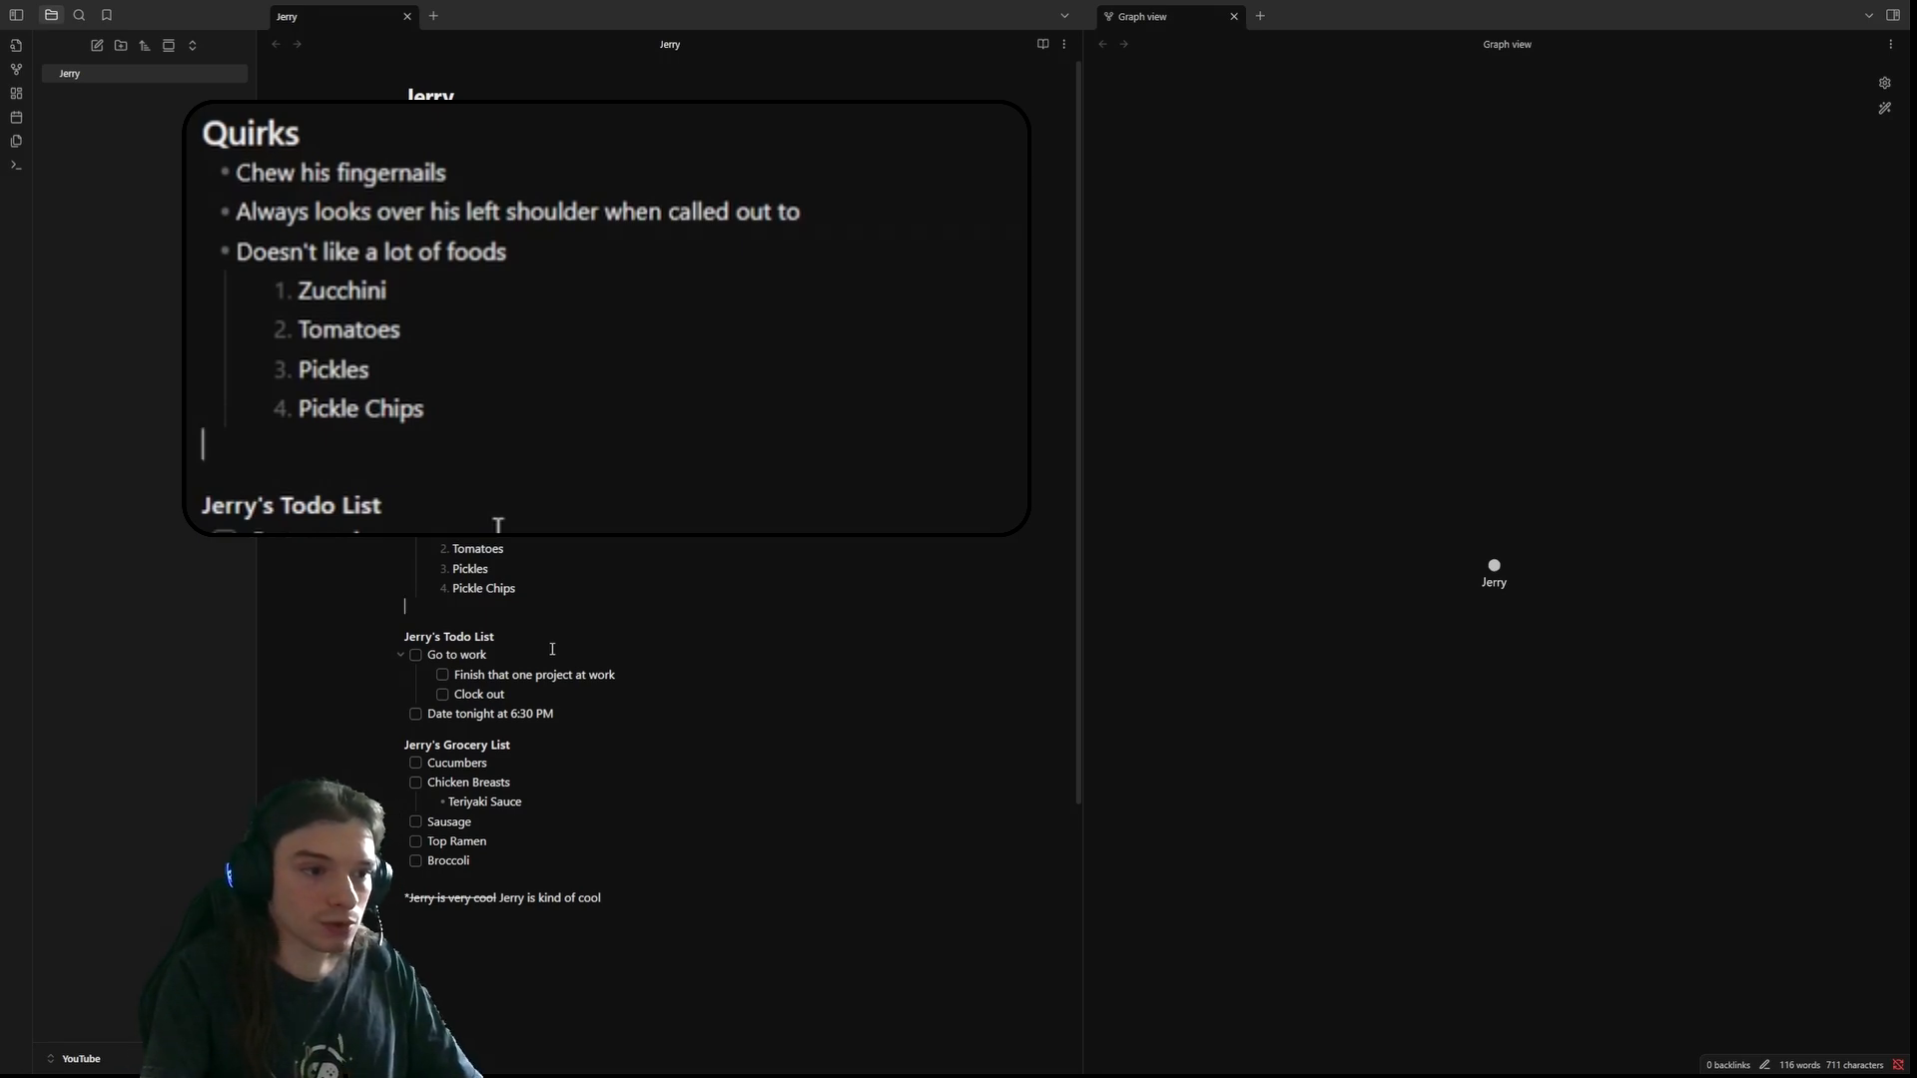
key(BackSpace)
key(BackSpace)
text(s)
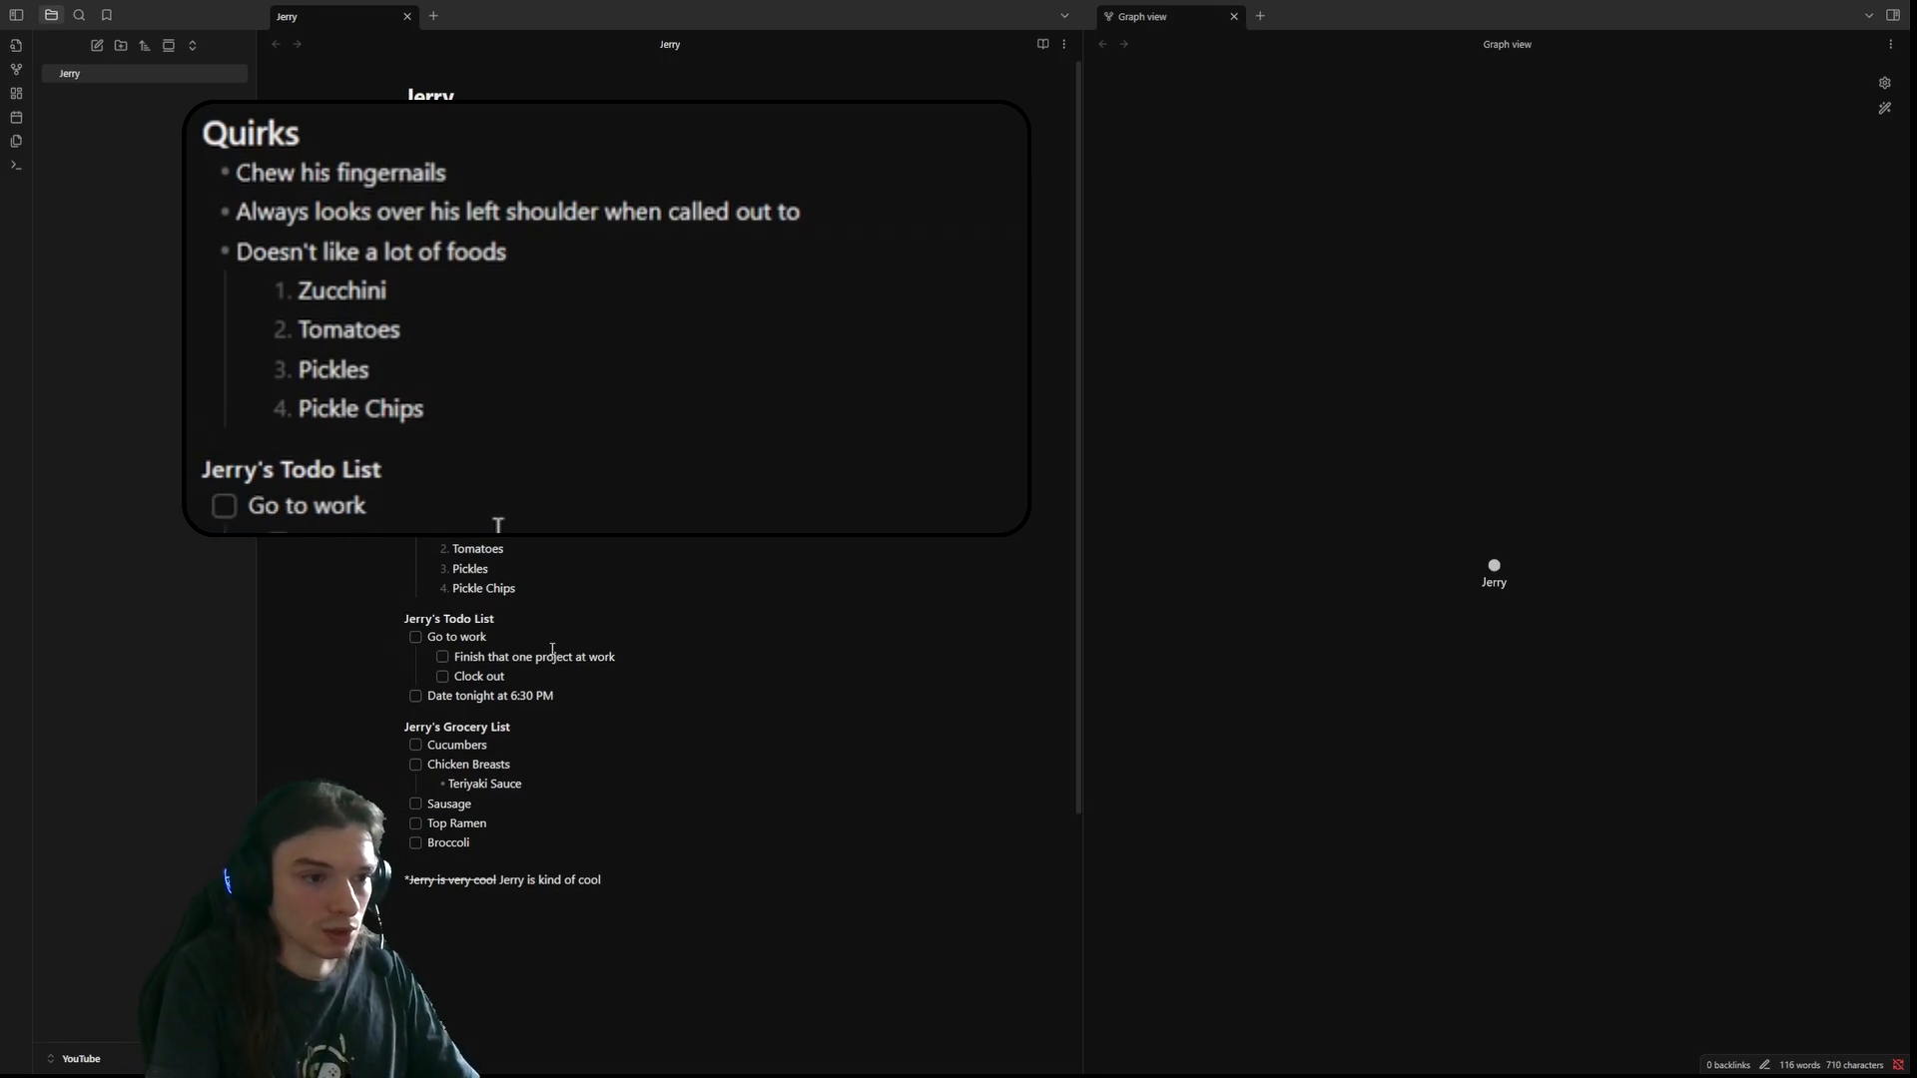
key(Down)
click(399, 619)
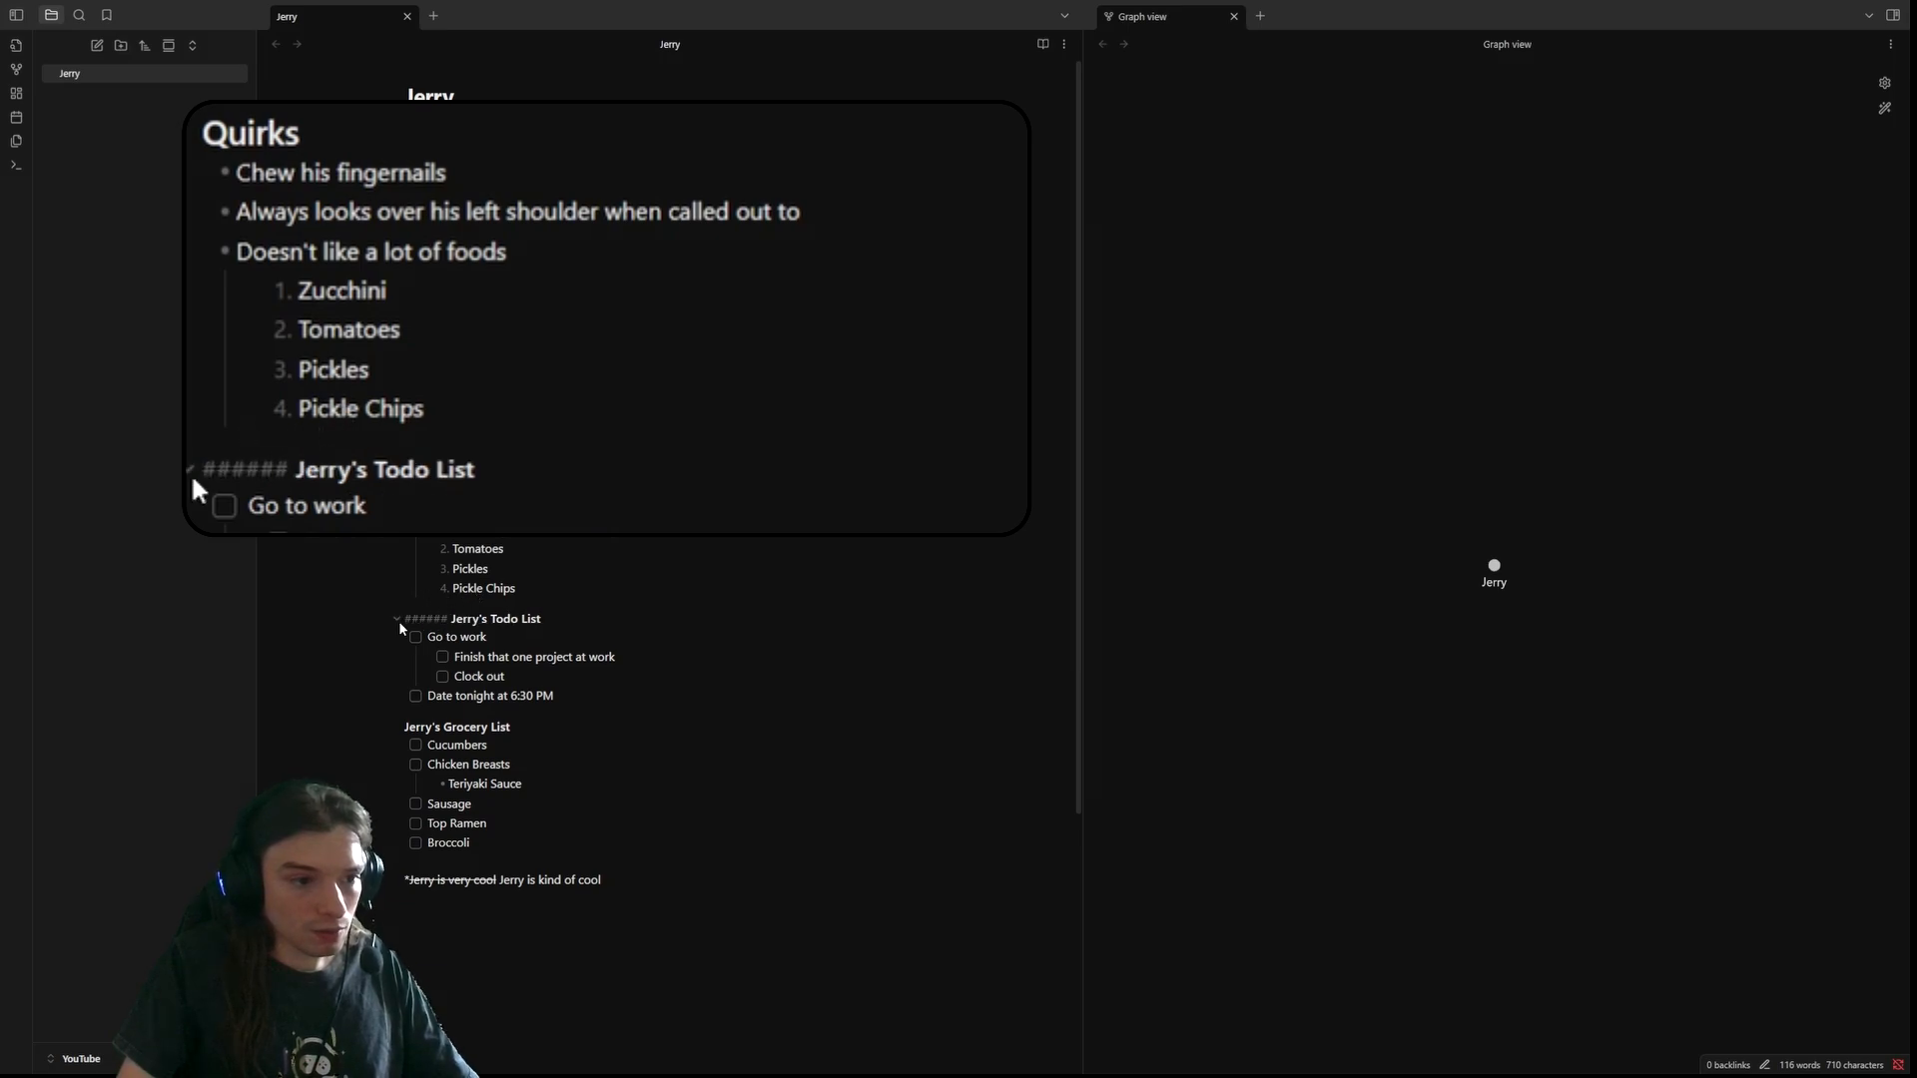
key(Return)
key(Up)
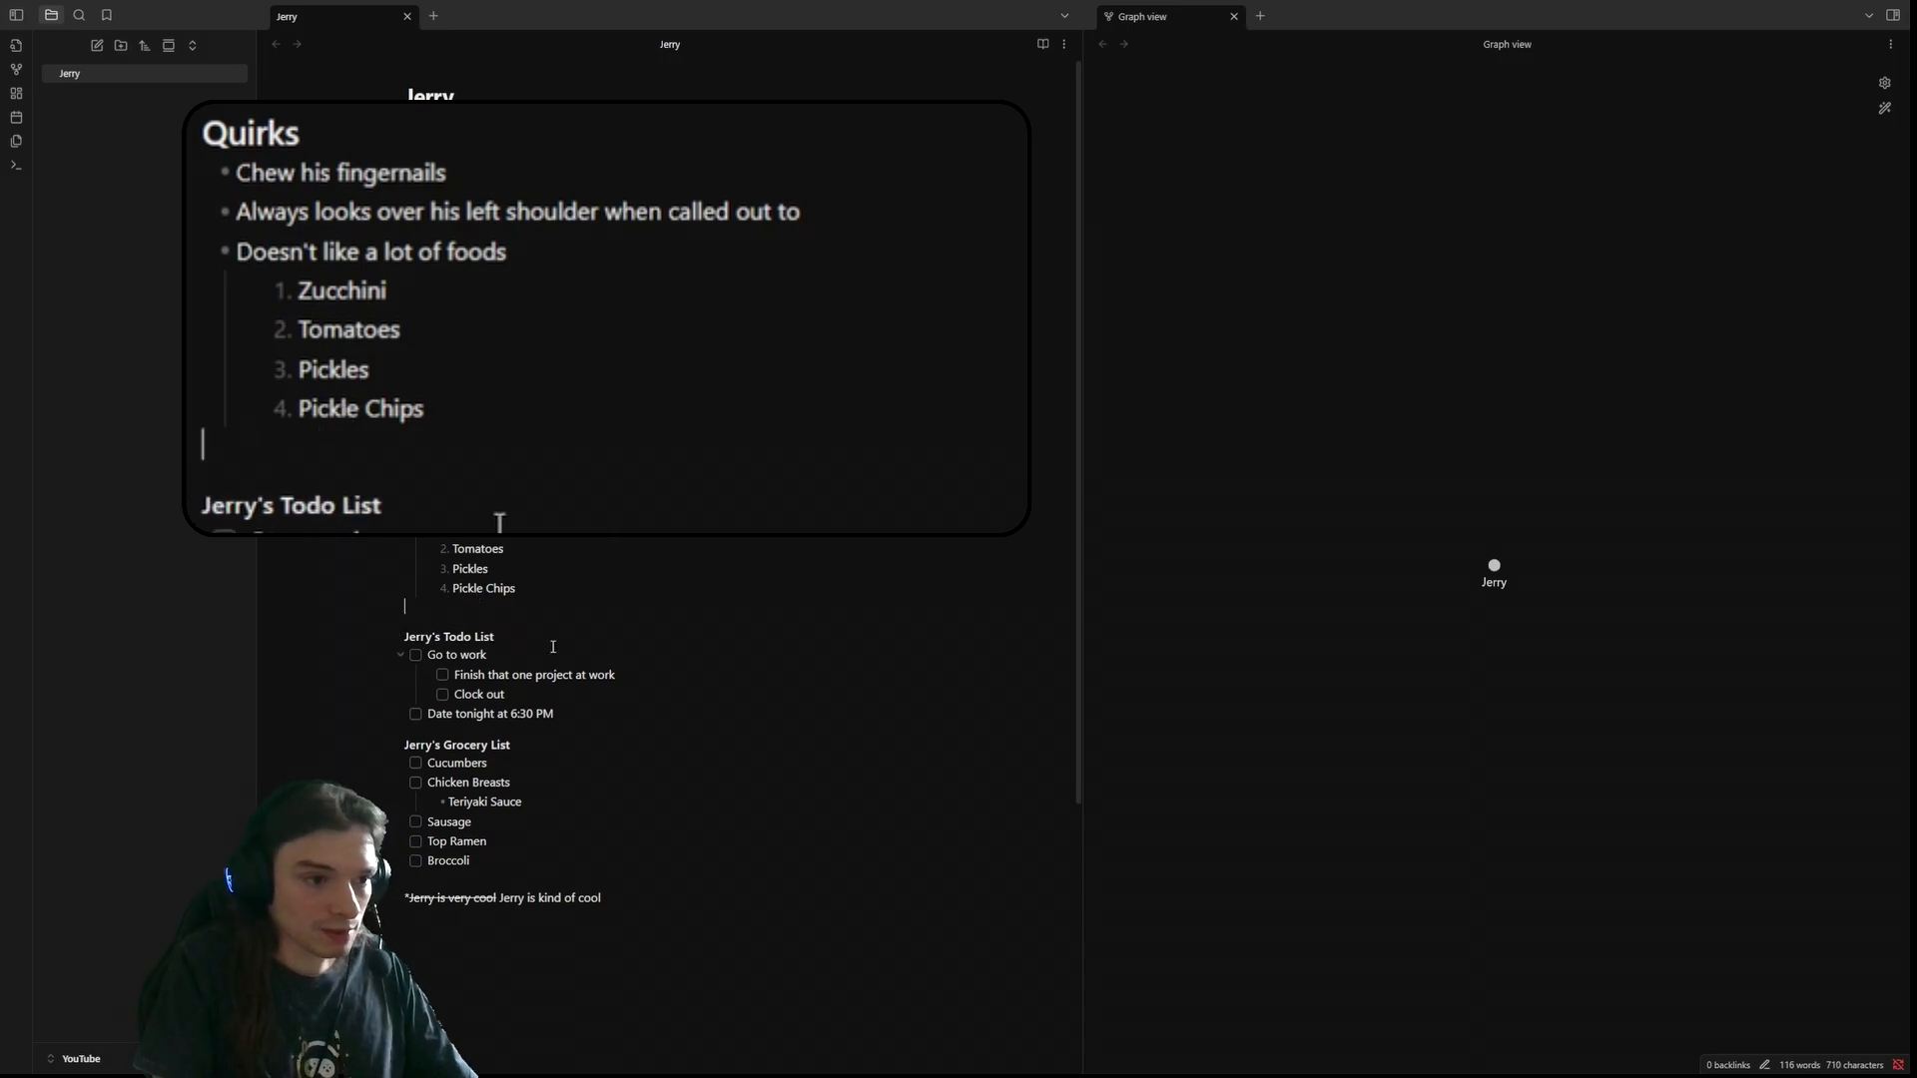
key(Down)
key(BackSpace)
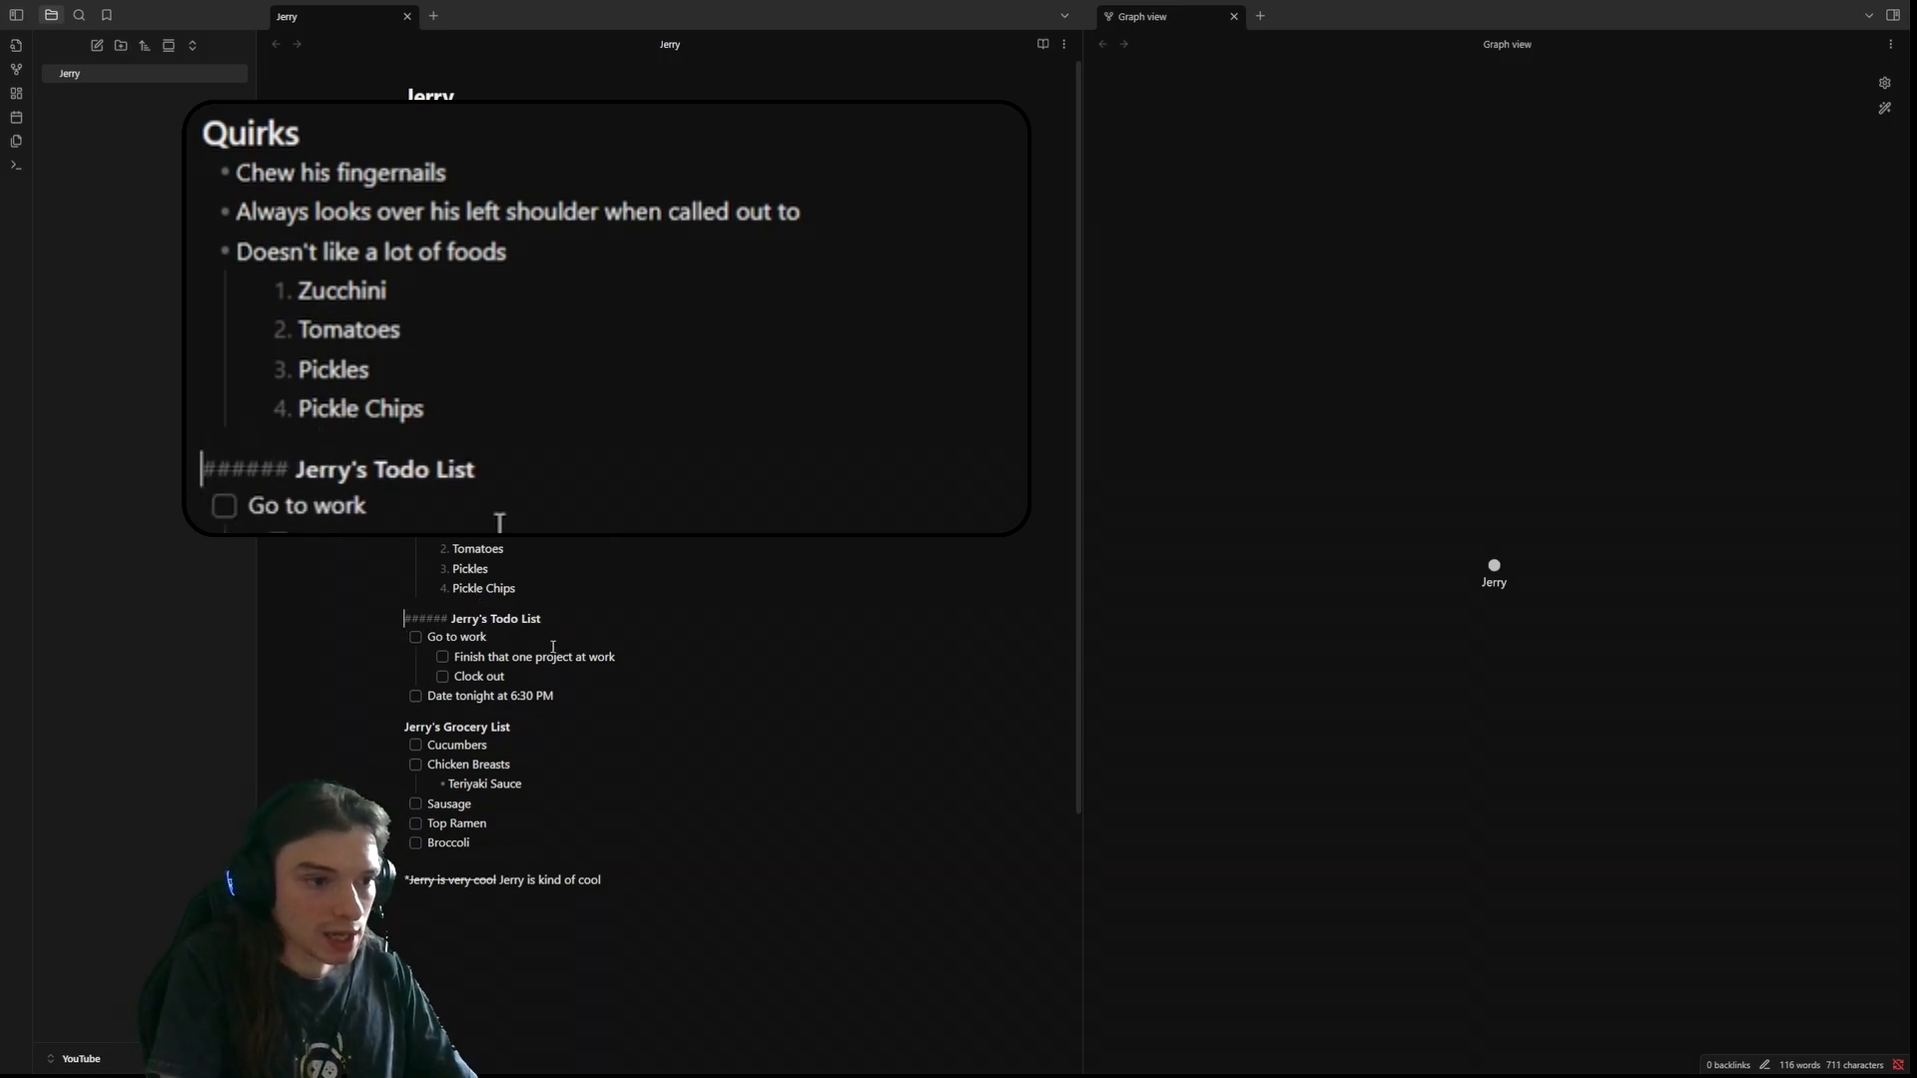
click(557, 586)
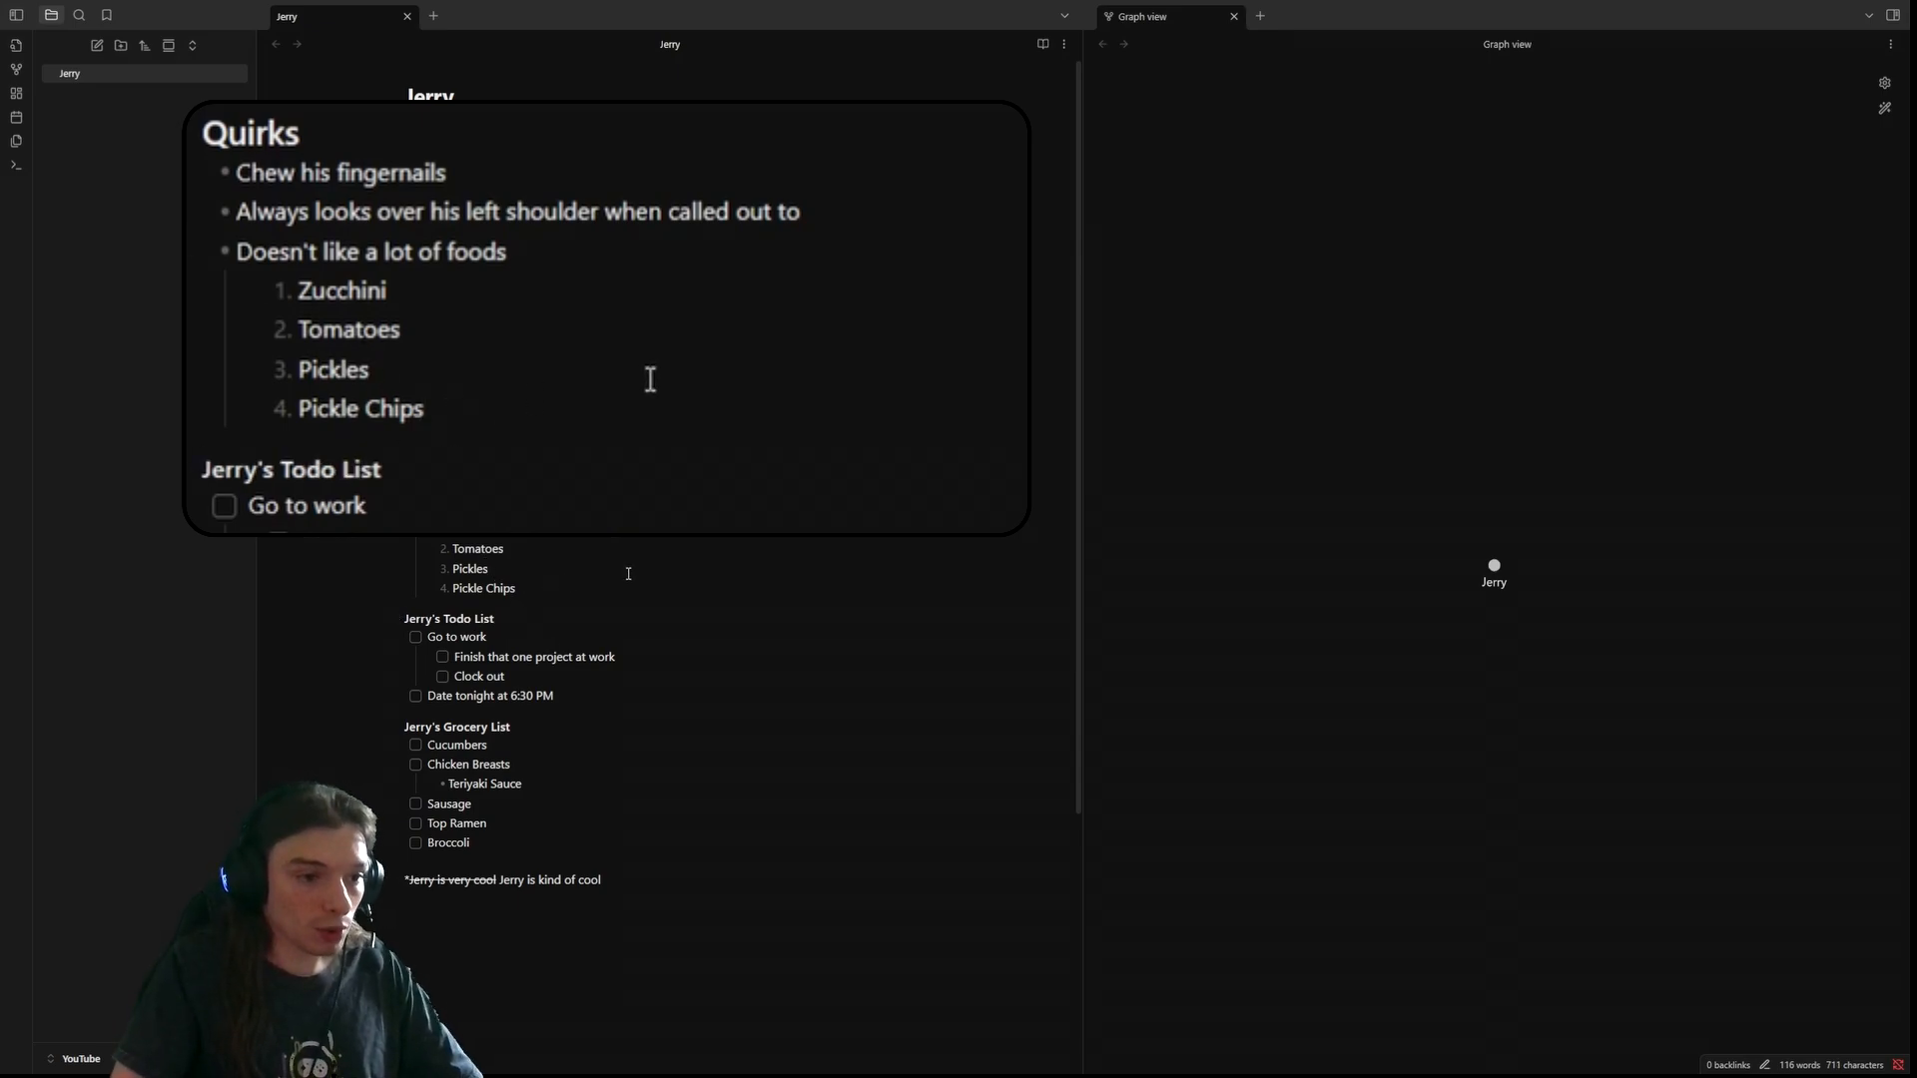
key(BackSpace)
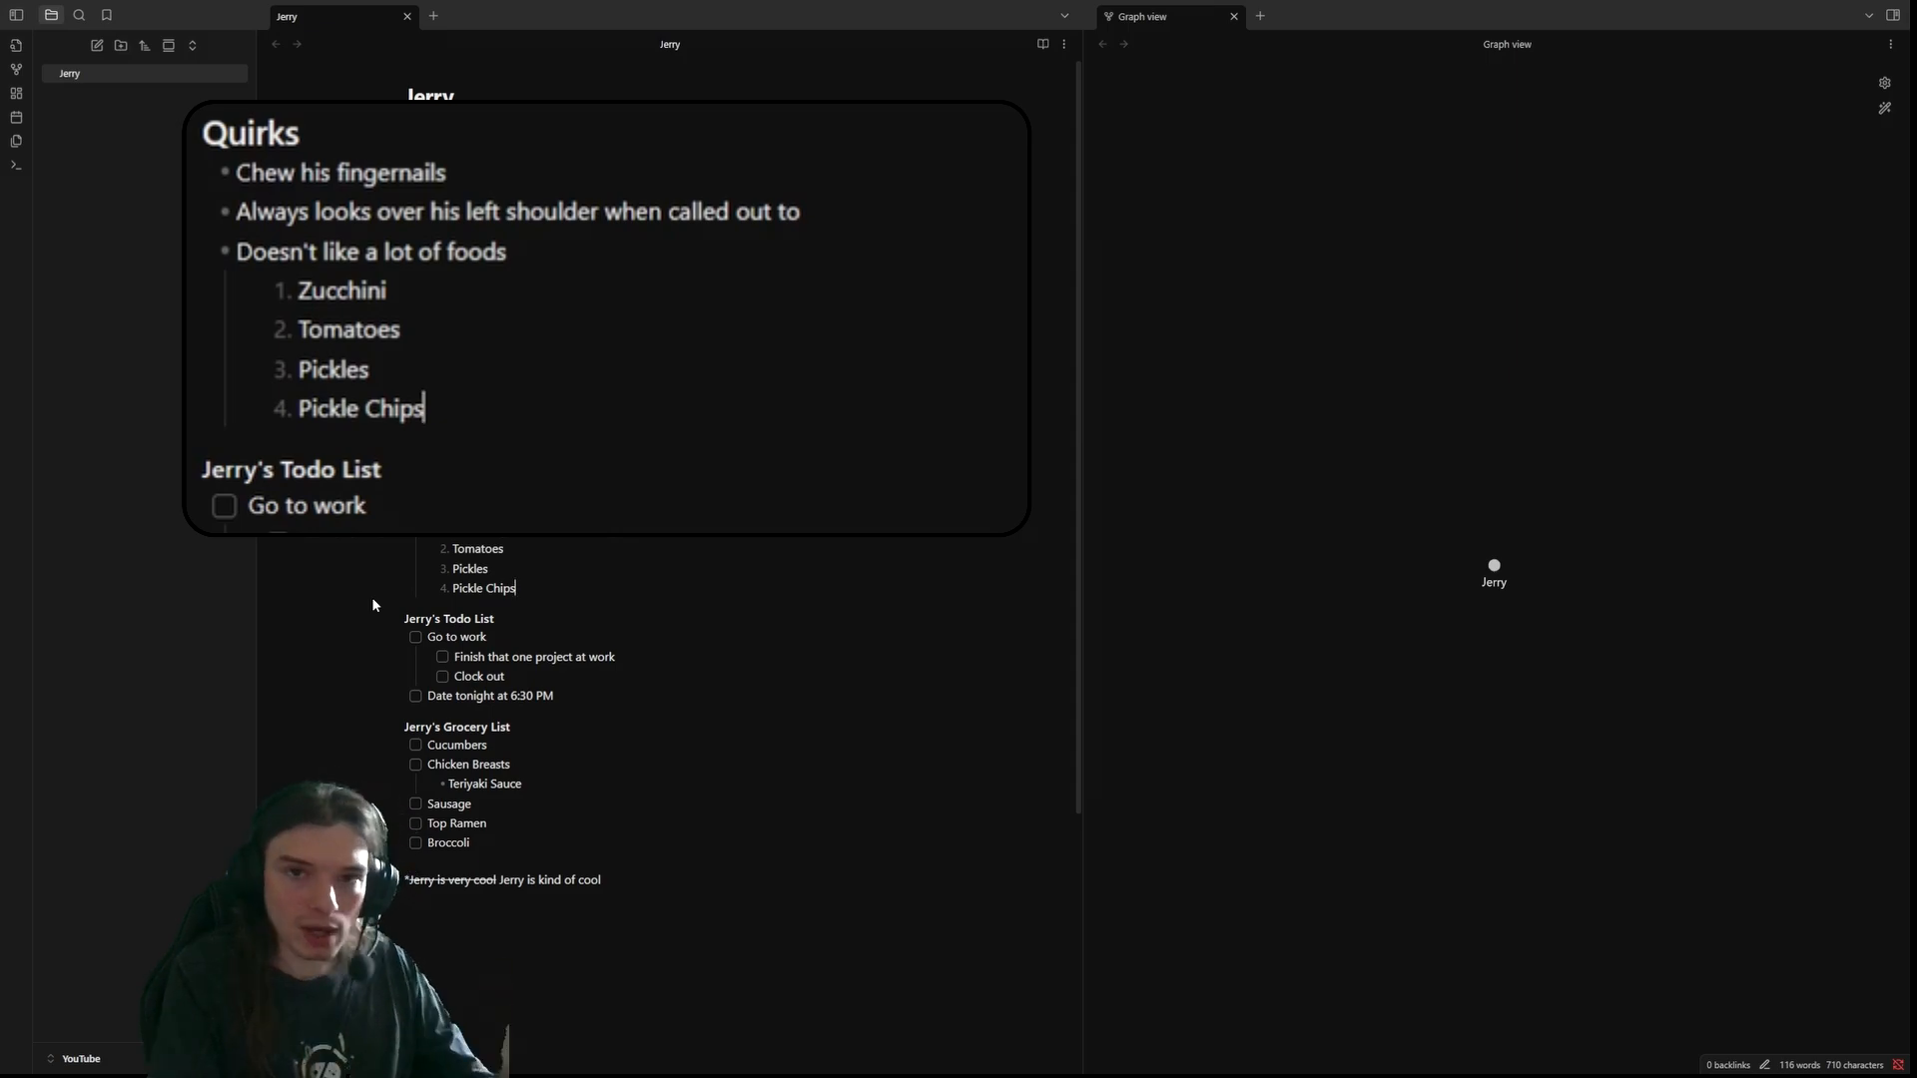
- Add an indented bullet reading "Lime Chips" beneath the Pickle Chips item
key(Return)
key(Tab)
text(1)
key(BackSpace)
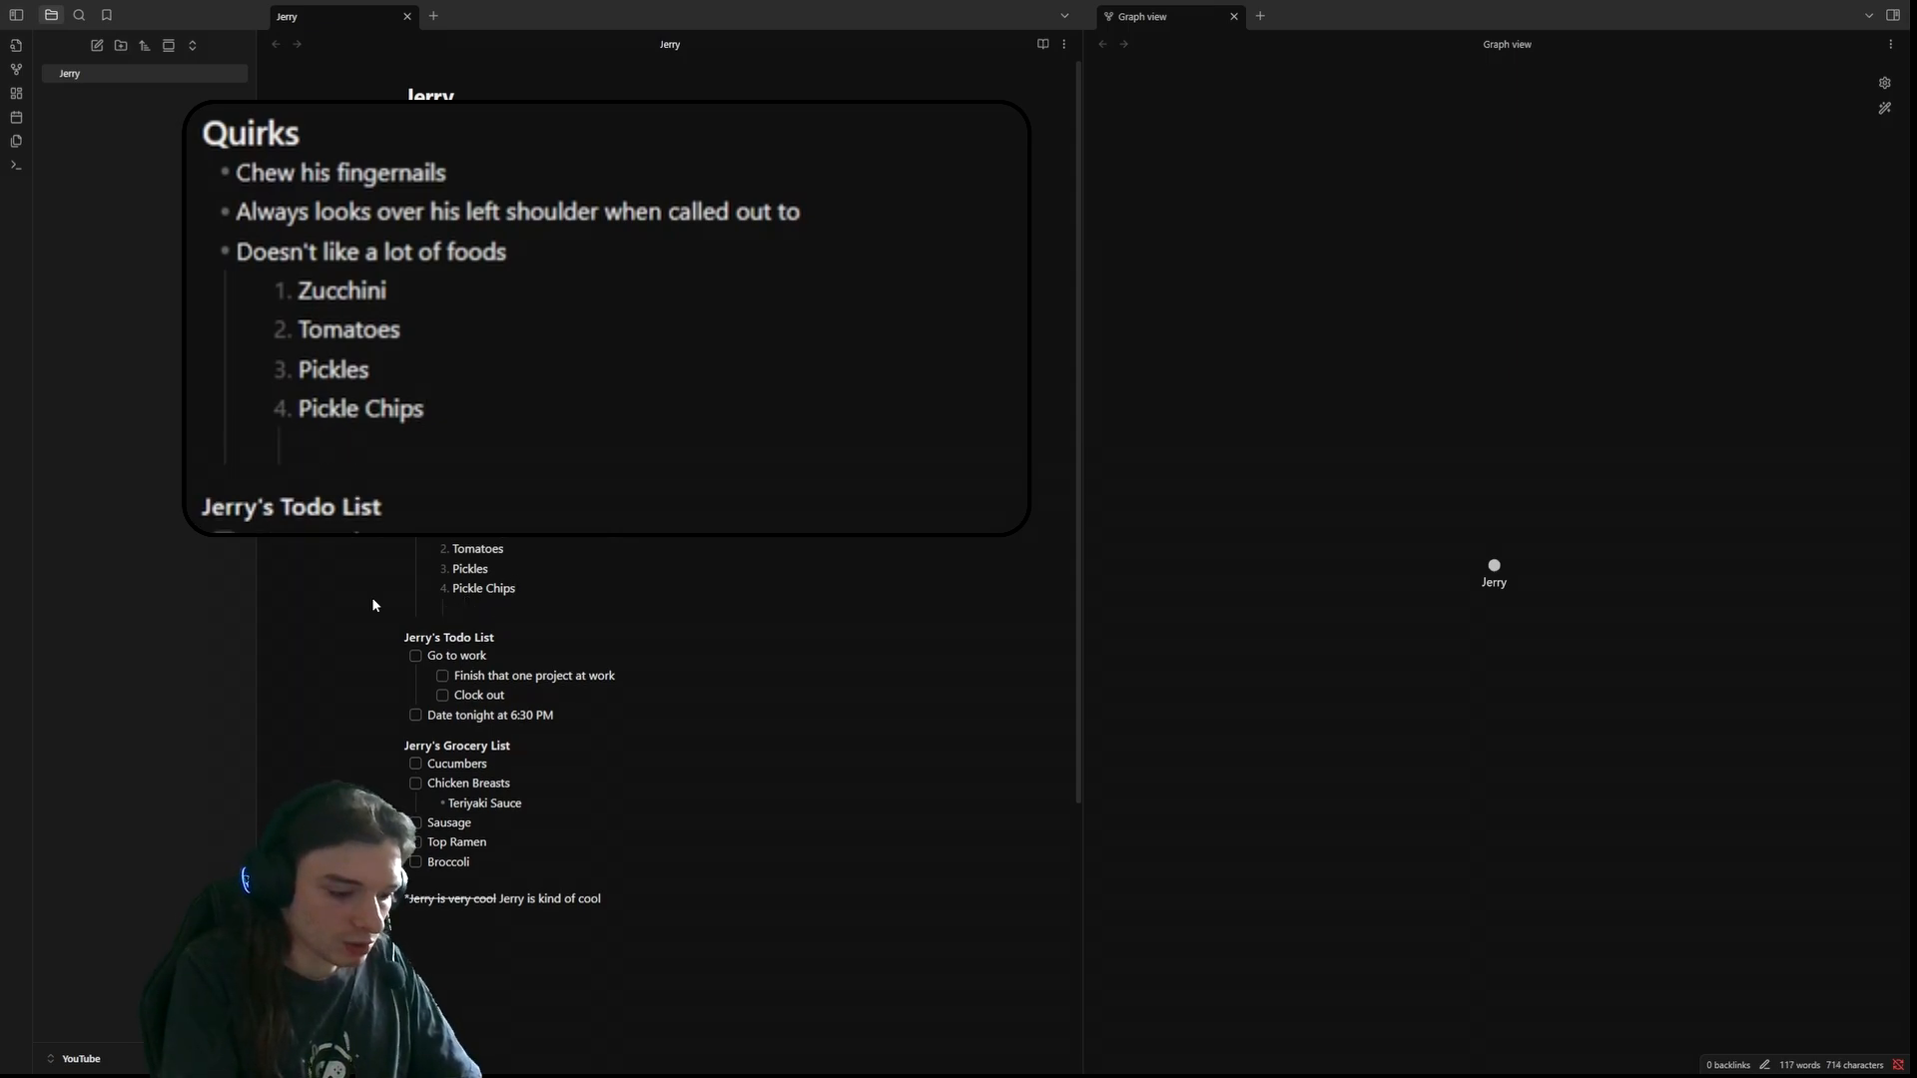
text(- Lime )
text(Chips)
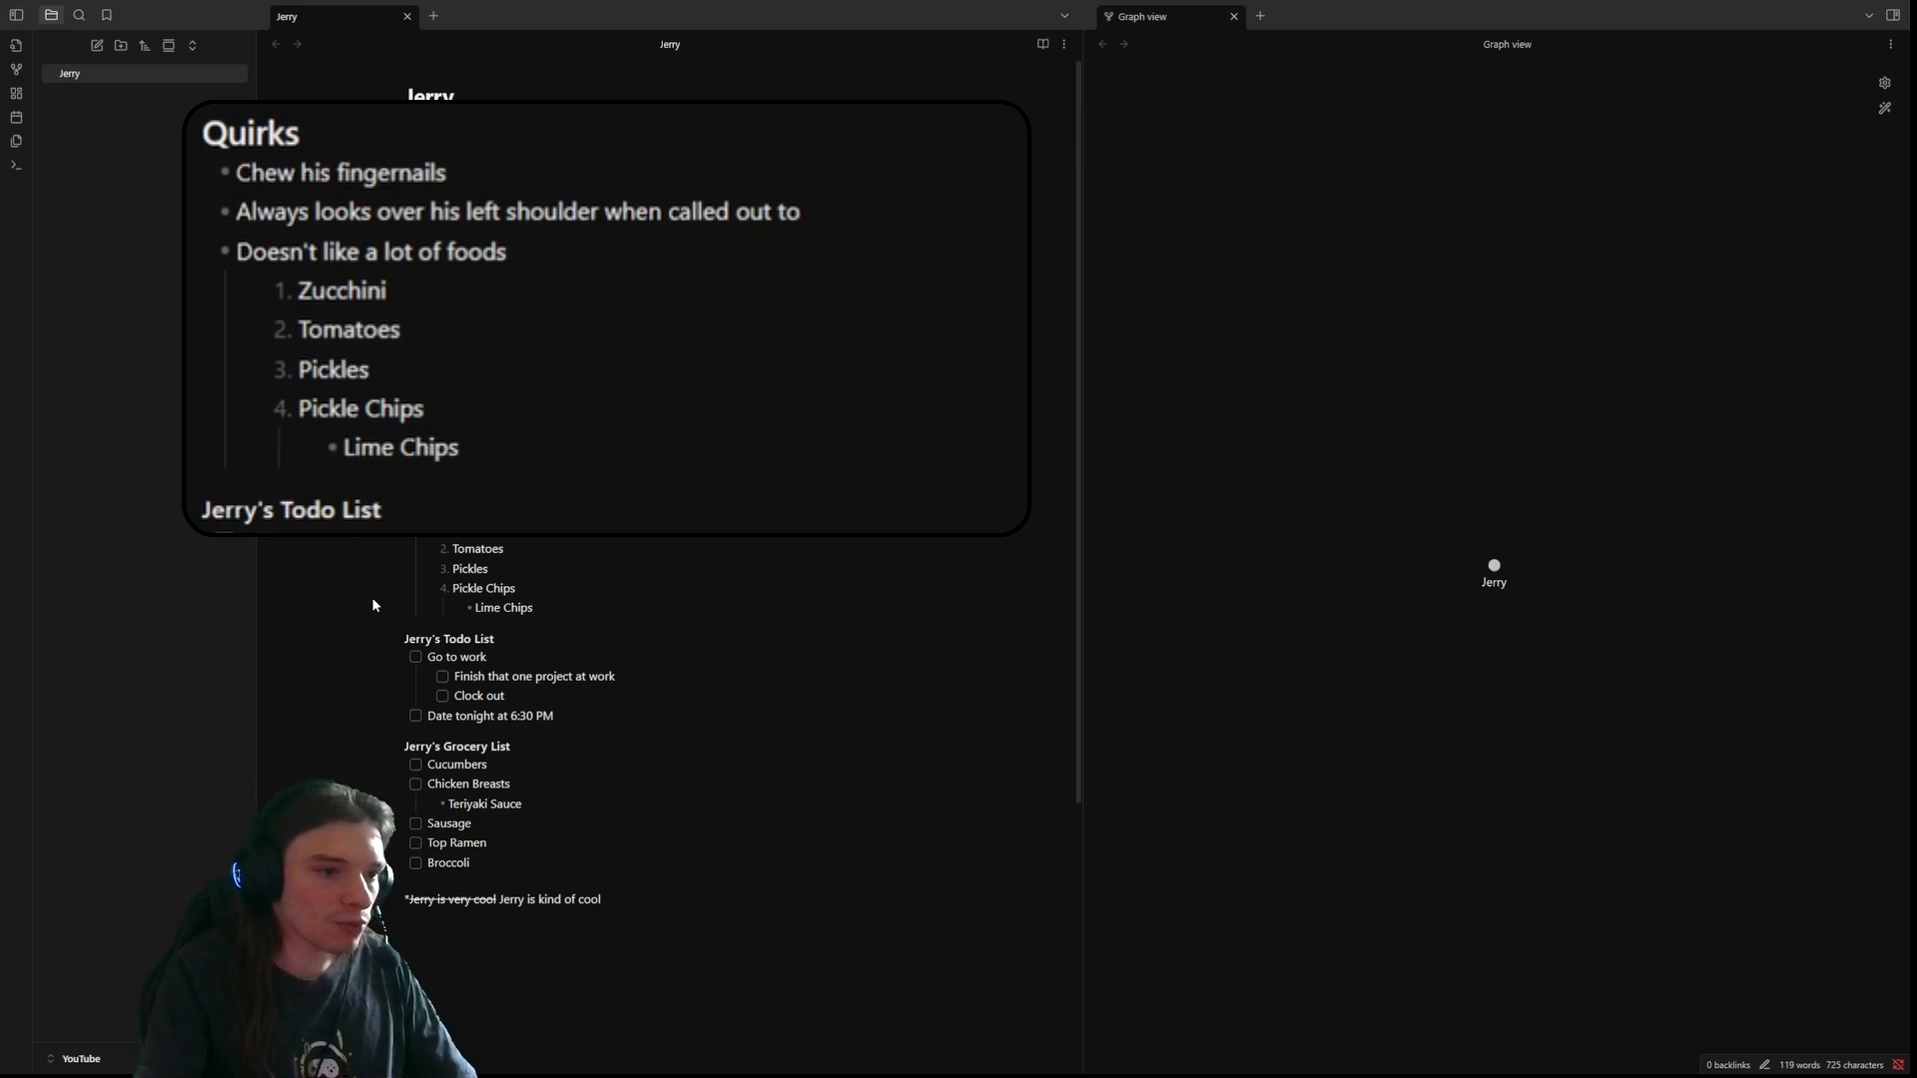
- Turn the Lime Chips bullet into an unnumbered continuation line of Pickle Chips, and start a new empty numbered item beneath it
key(shift+Tab)
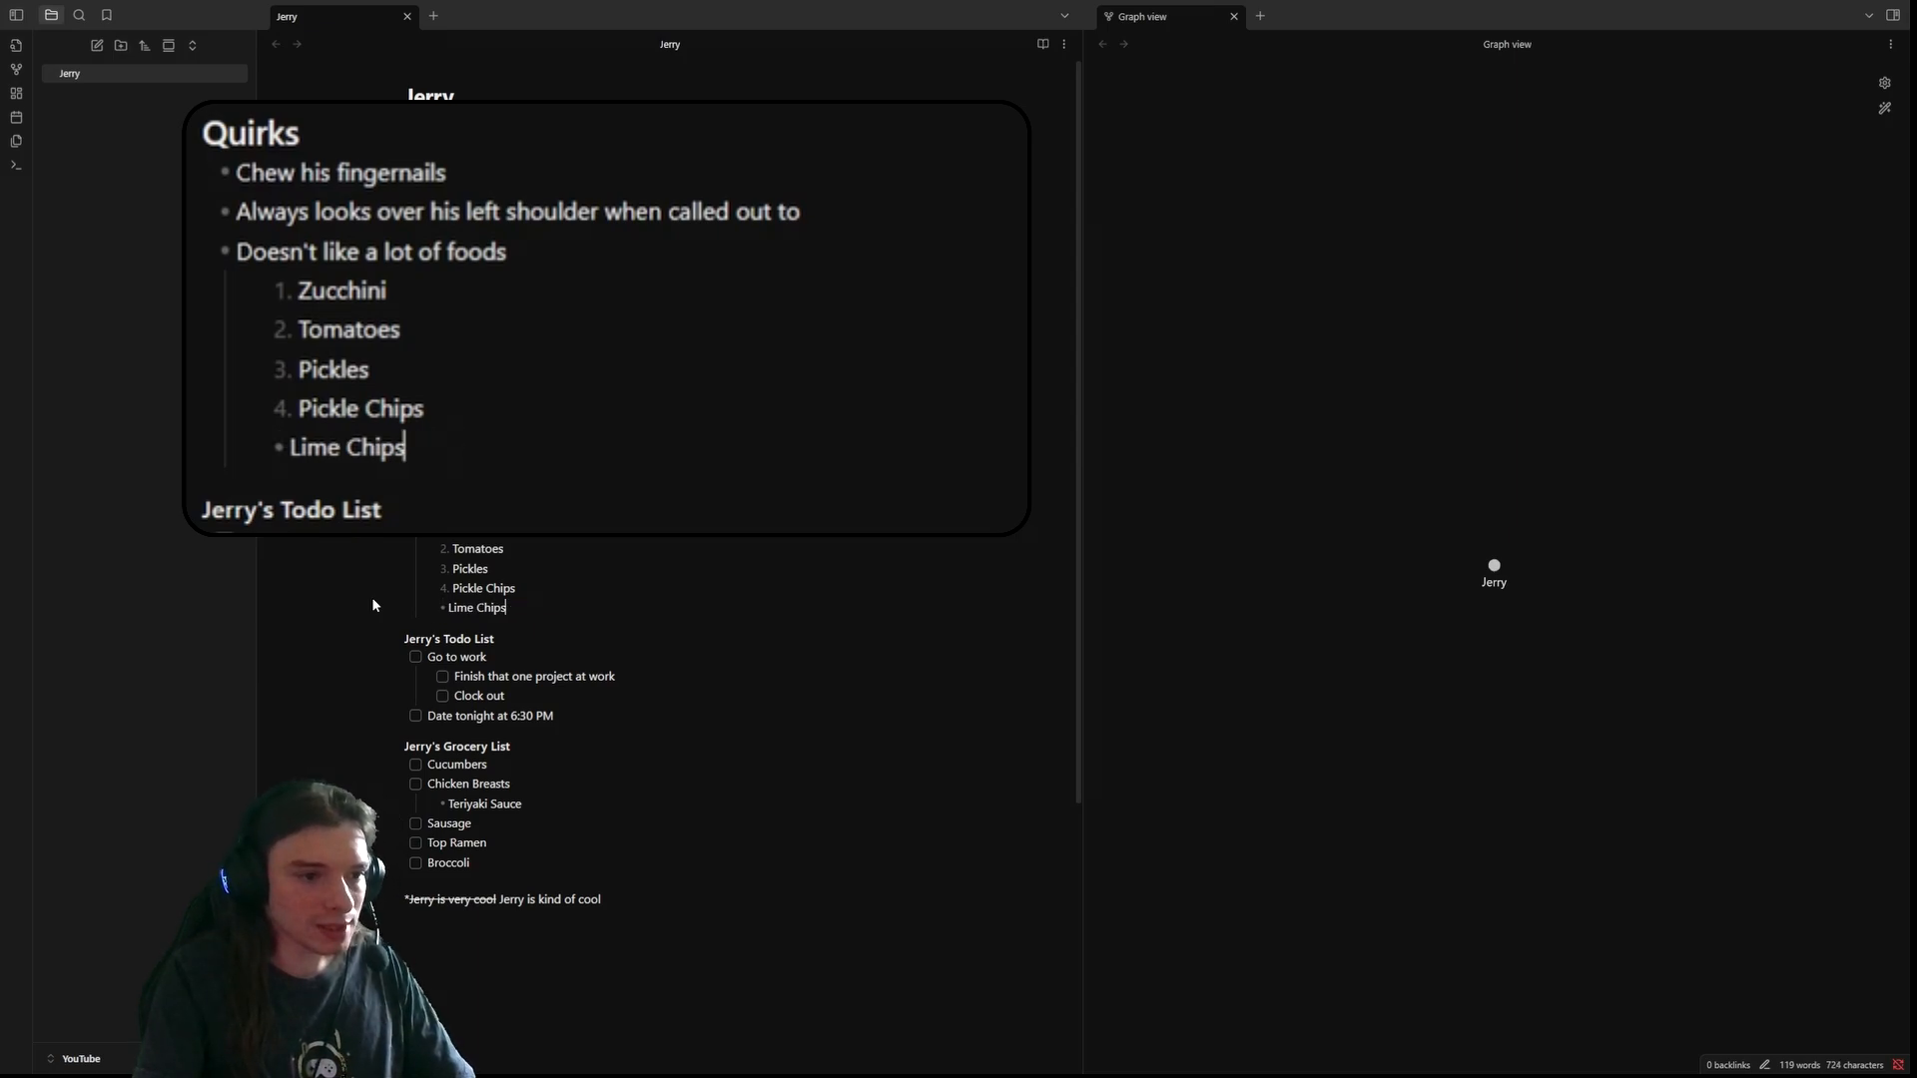
key(Home)
key(BackSpace)
key(BackSpace)
key(BackSpace)
key(BackSpace)
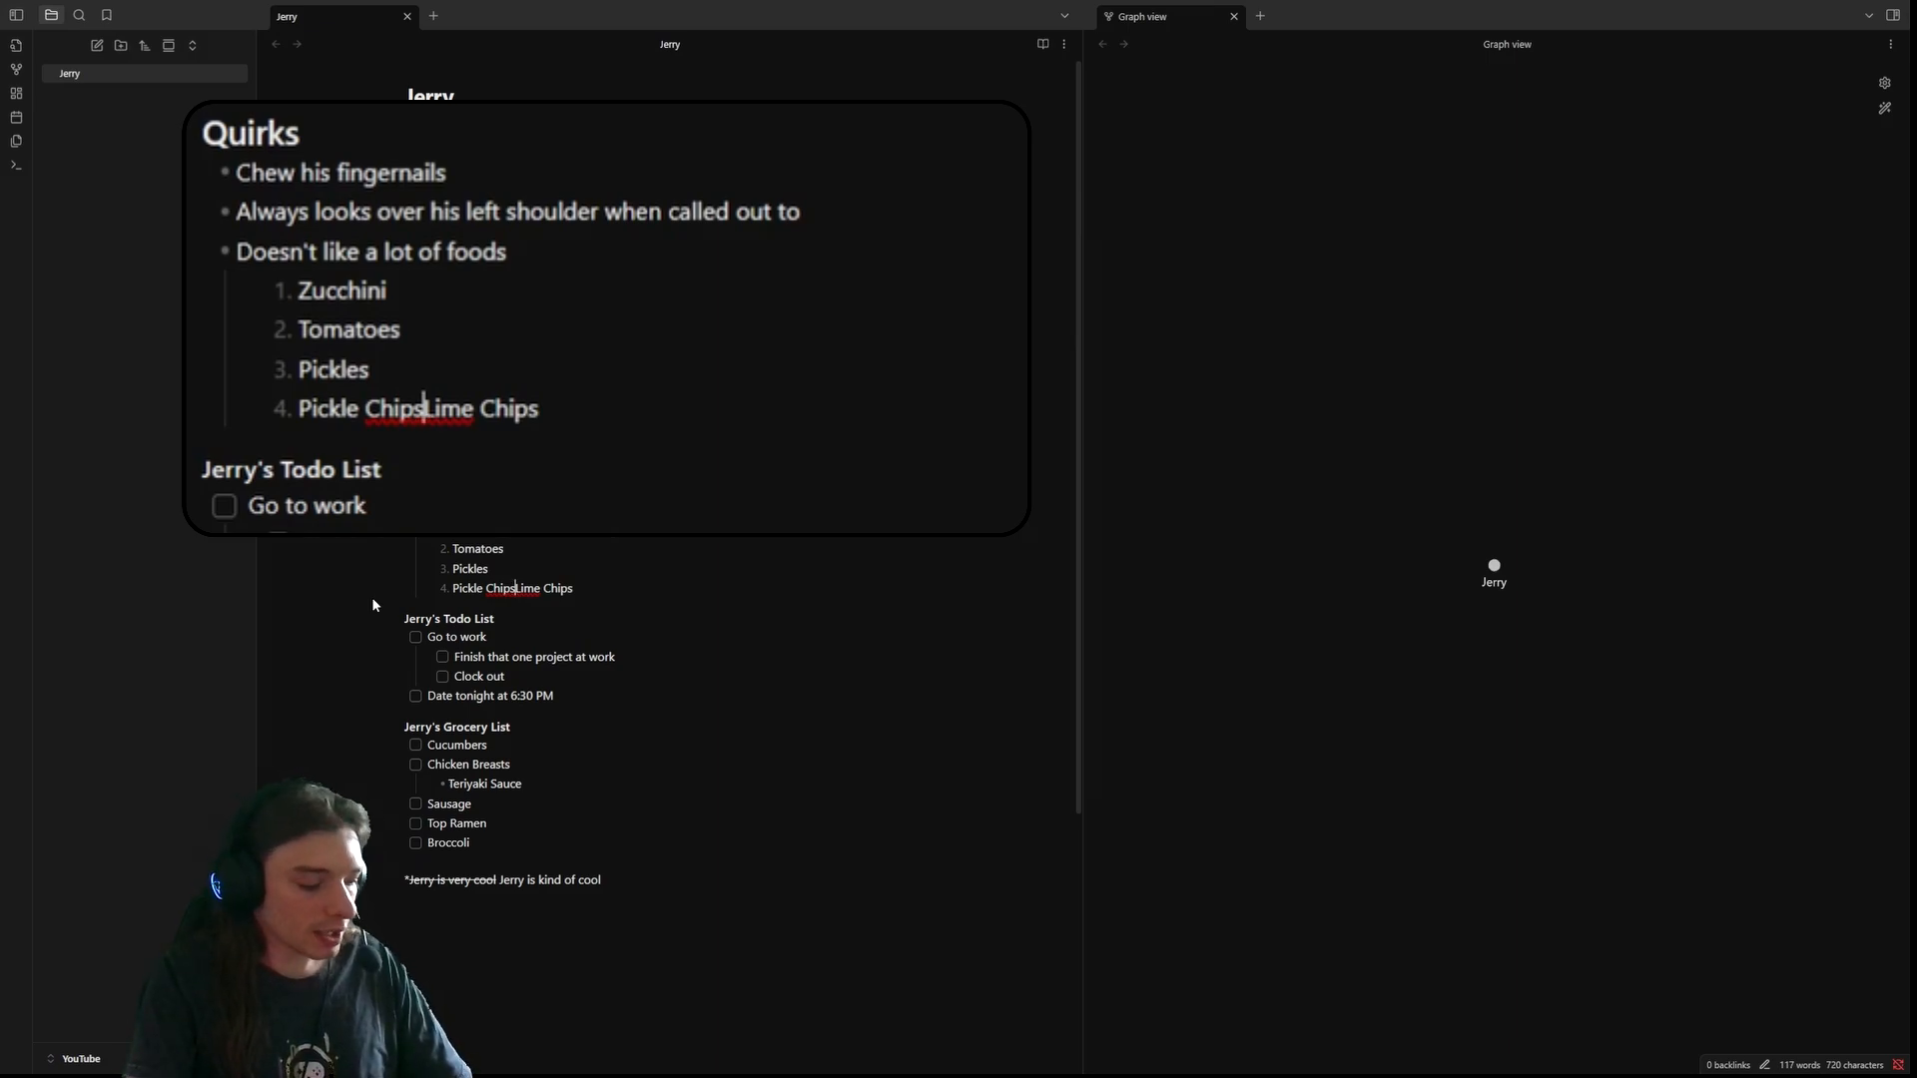
key(shift+Return)
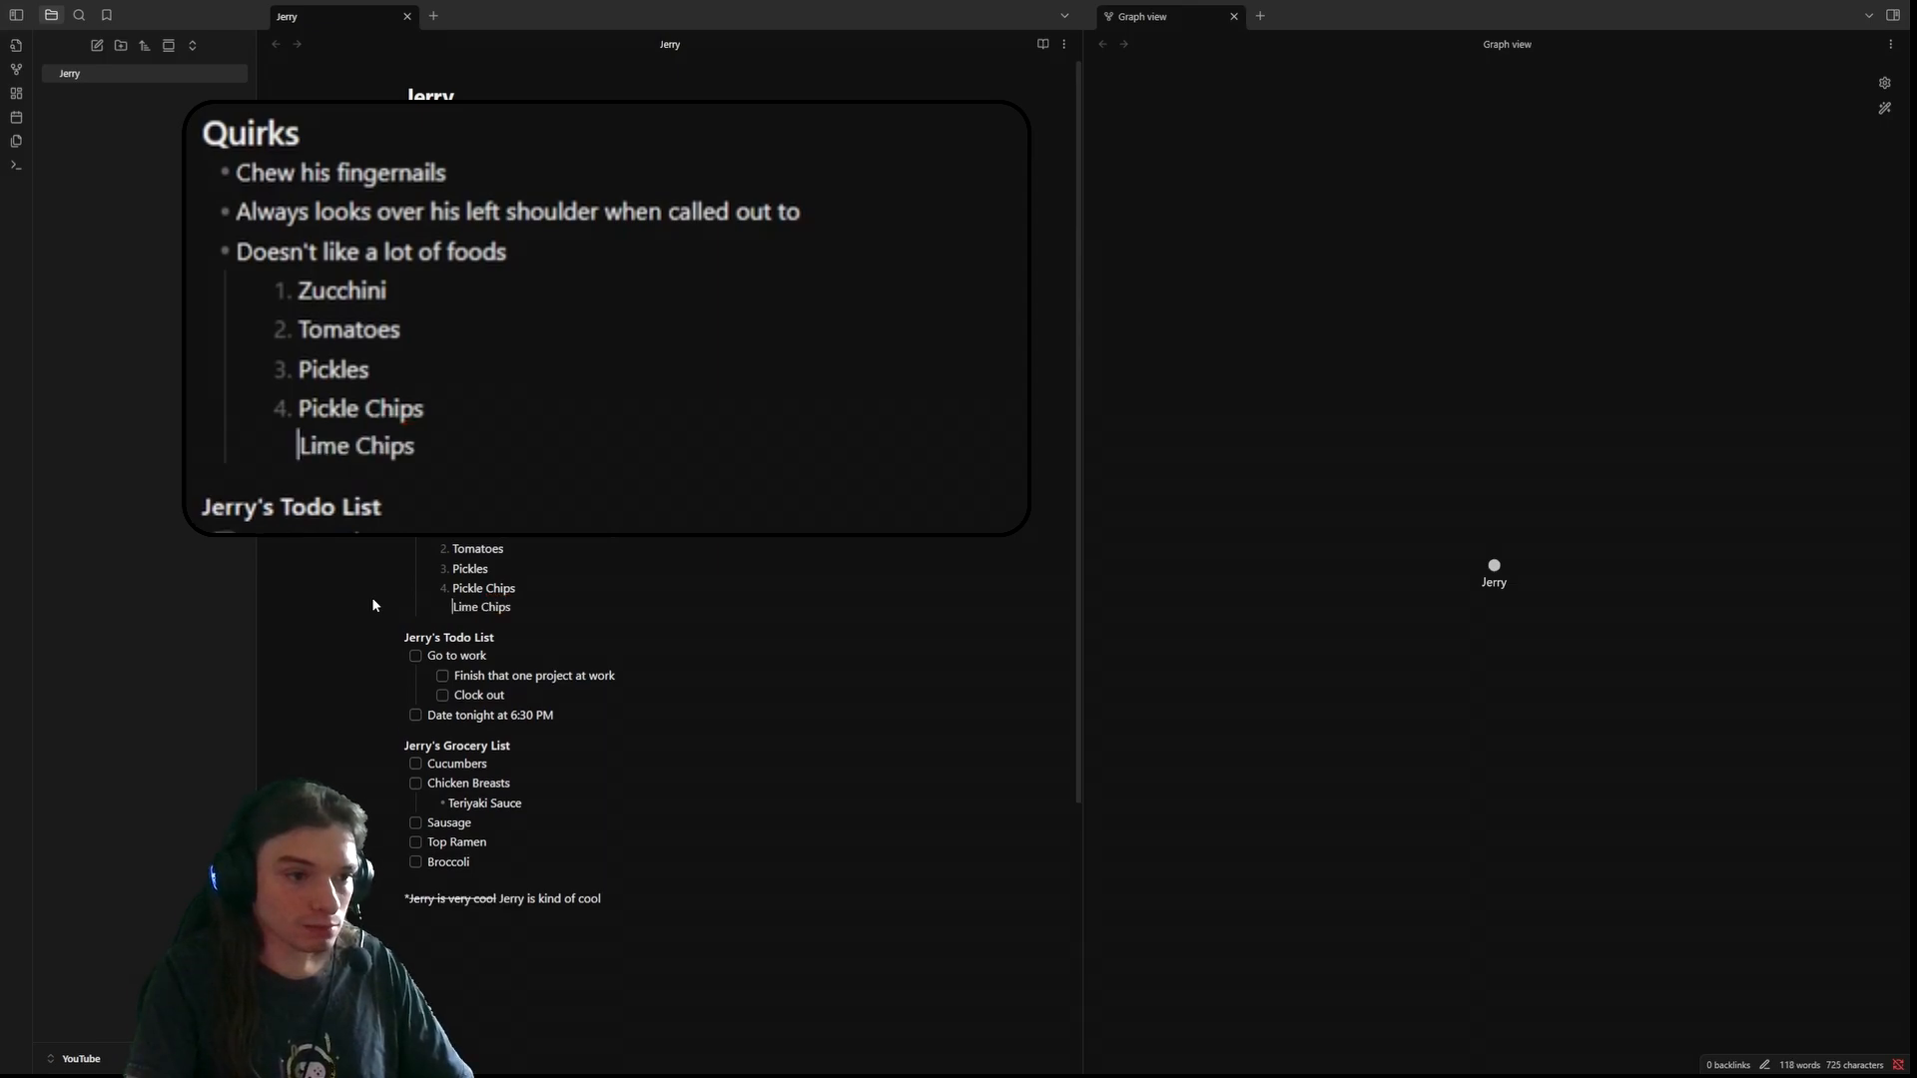
key(End)
key(Return)
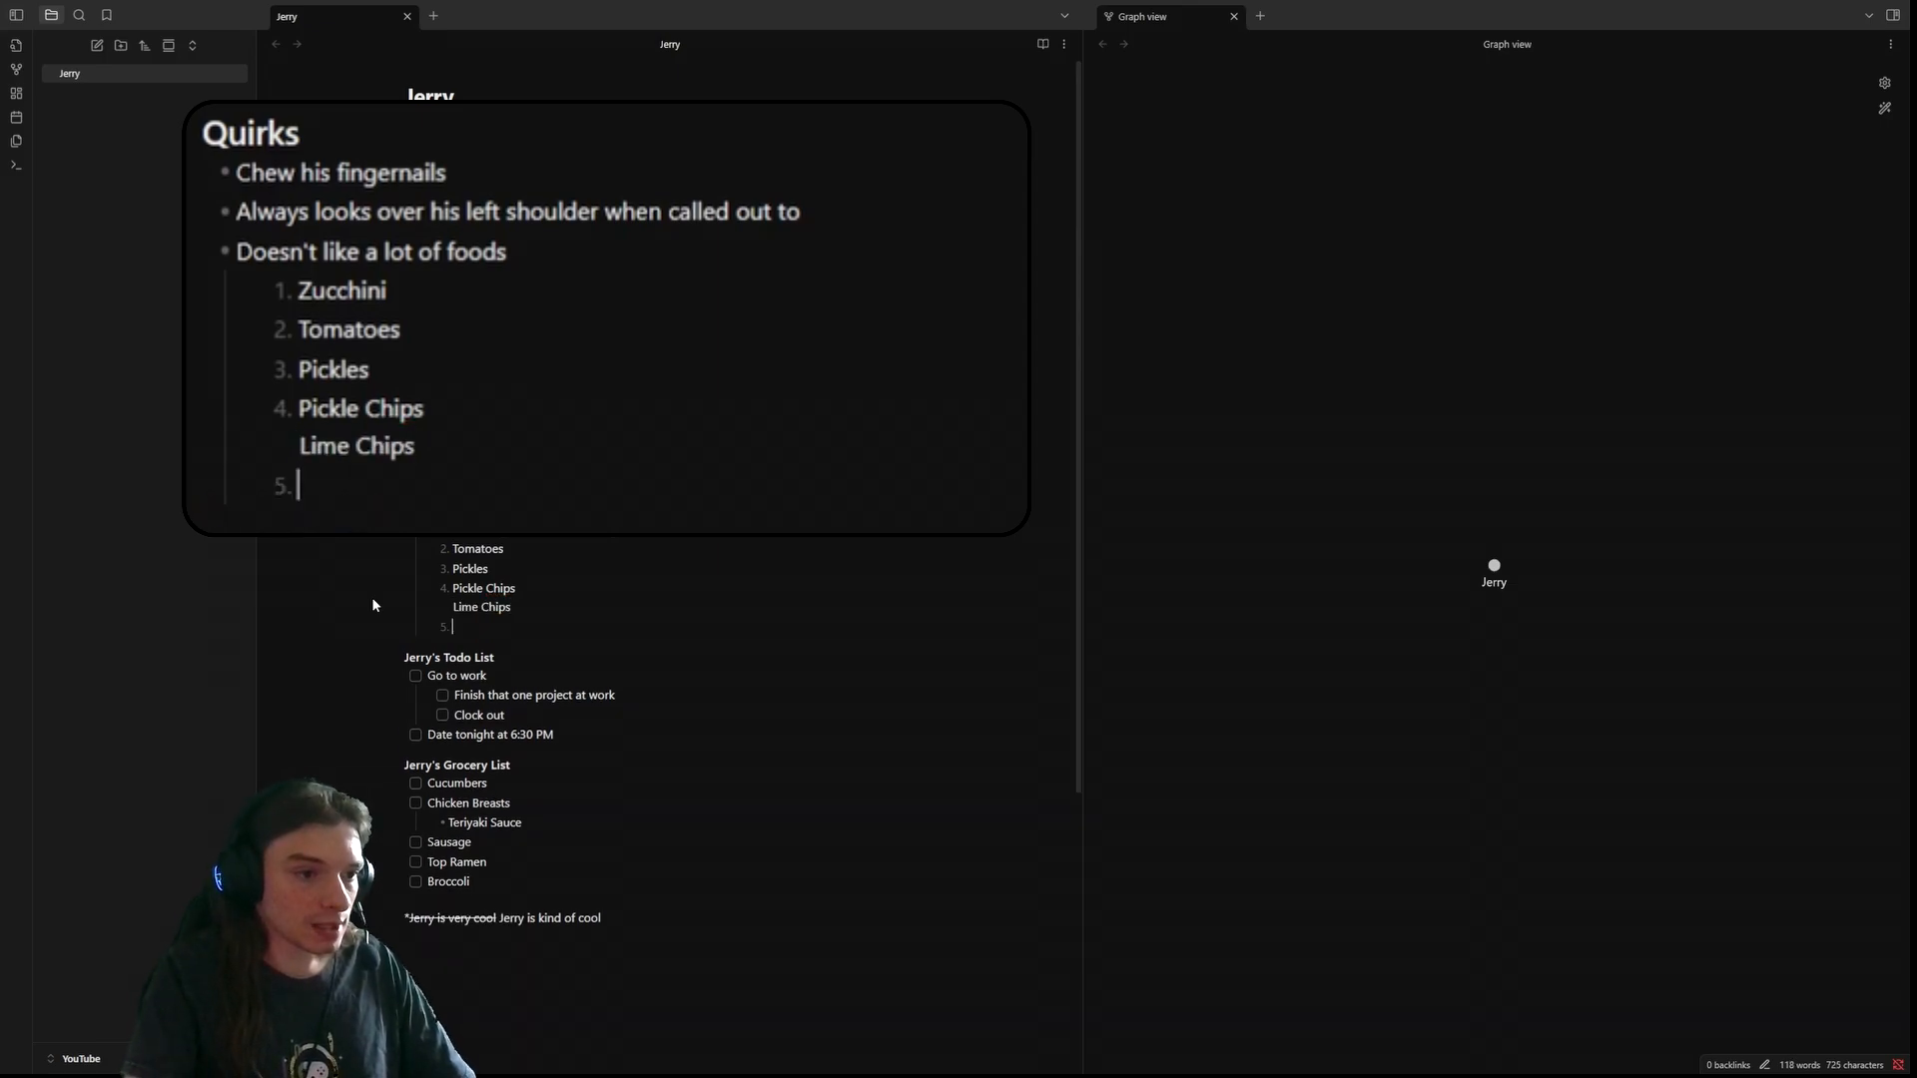
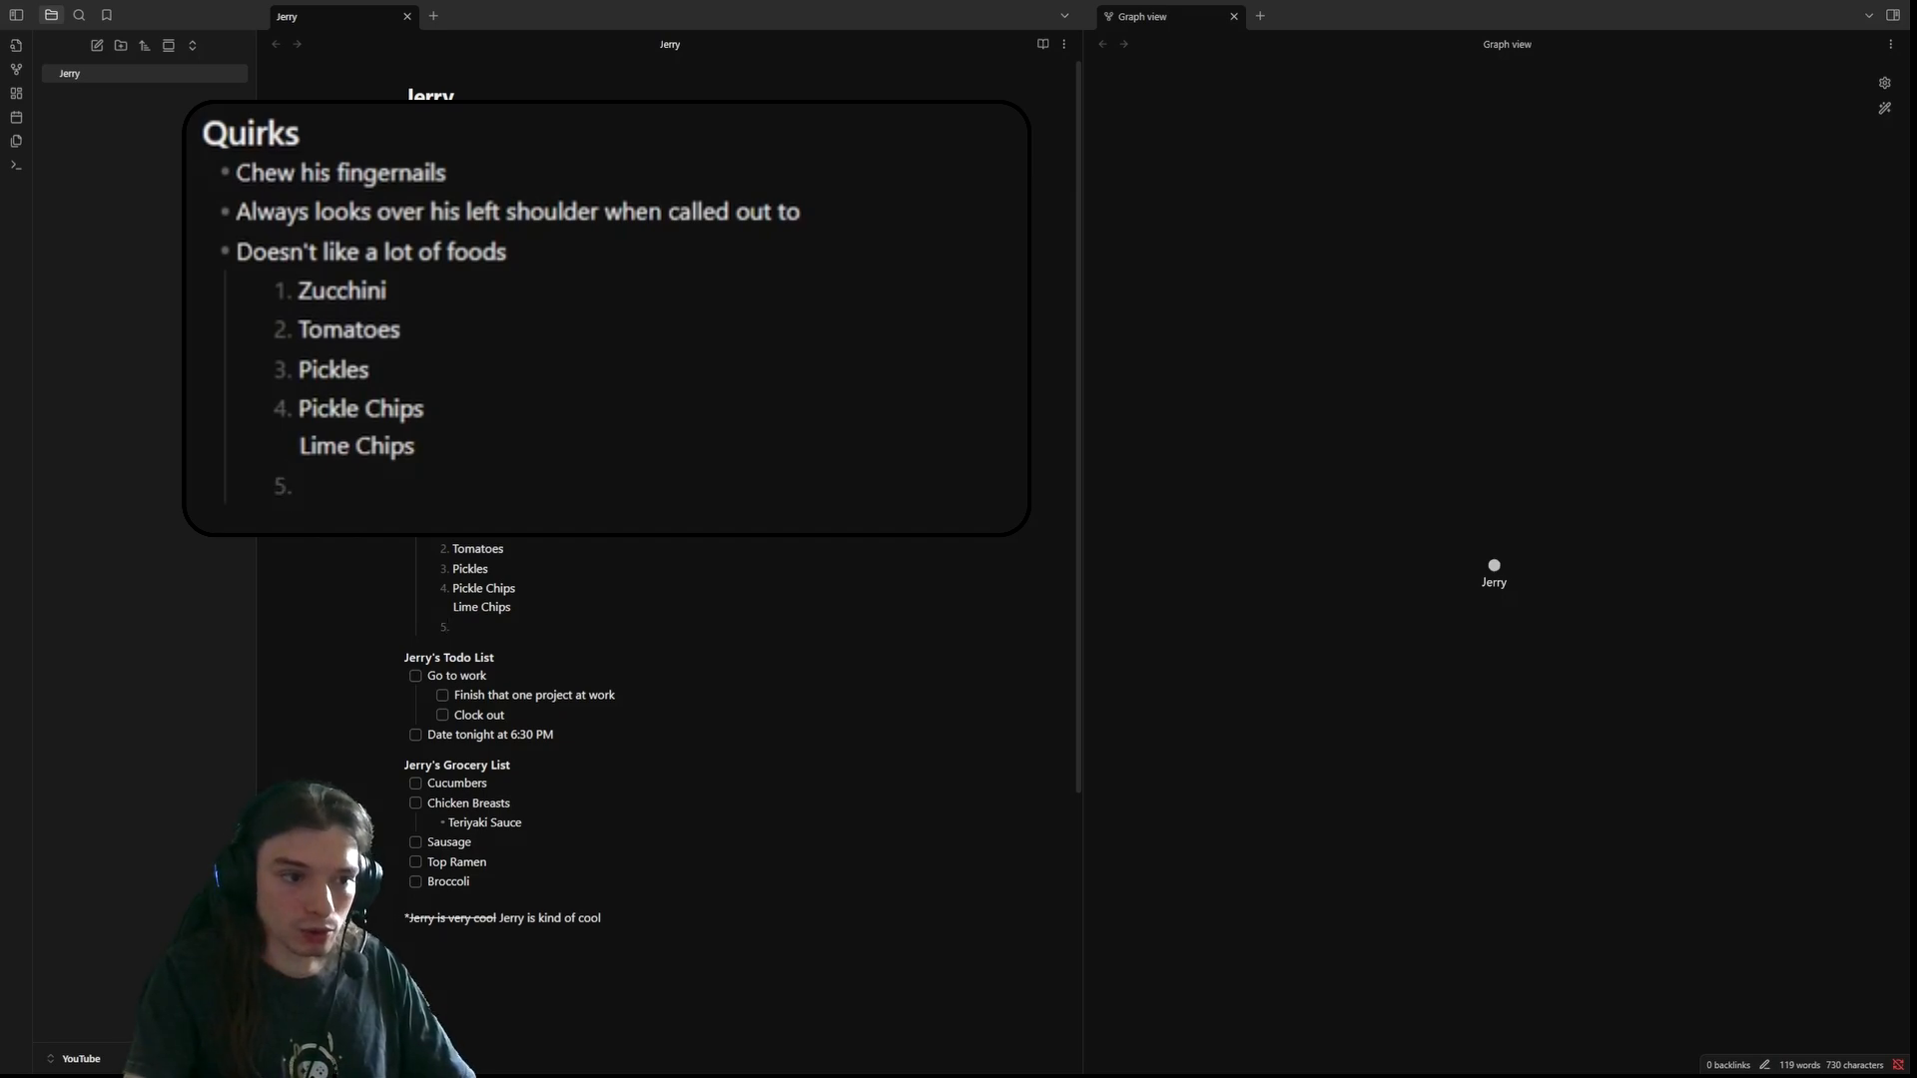
- Make the disliked-foods list start at 3 by changing the Zucchini item's number
key(Up)
key(Up)
key(Up)
key(Up)
key(Up)
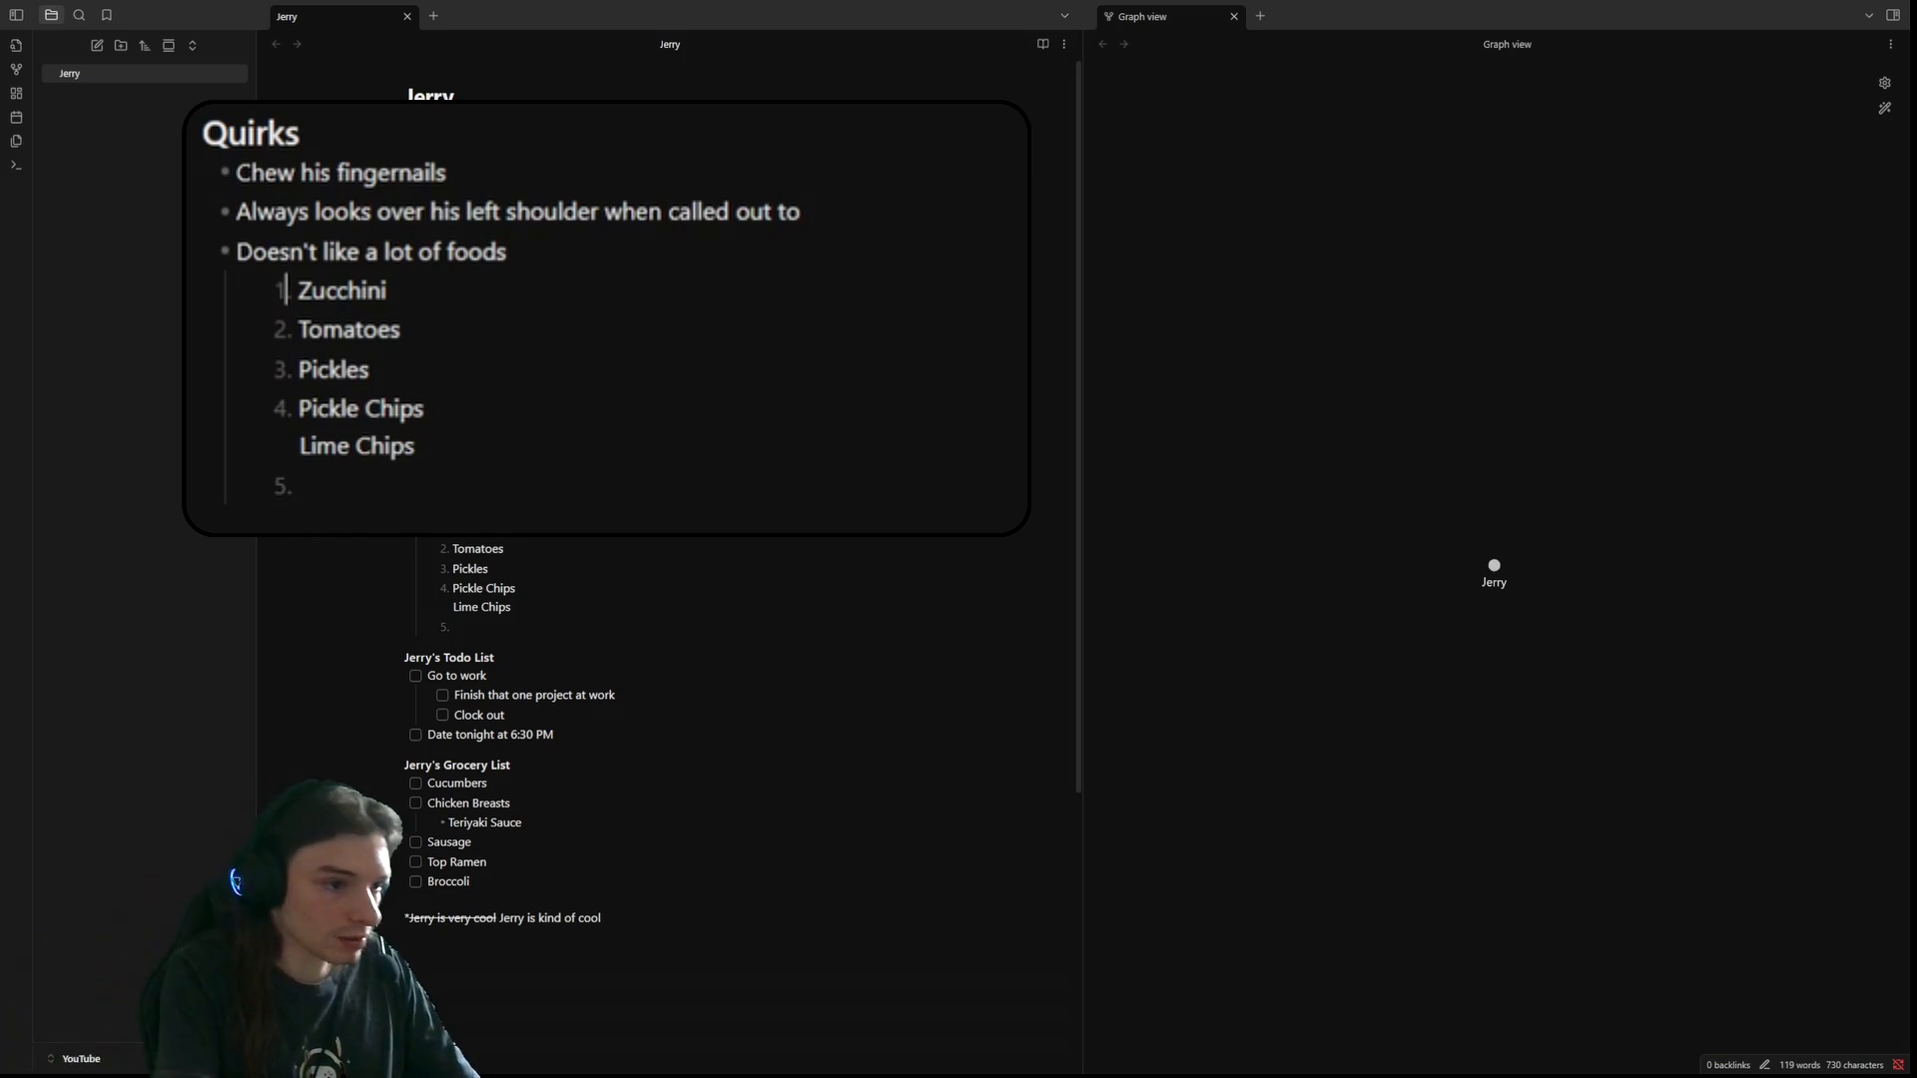
key(BackSpace)
text(3)
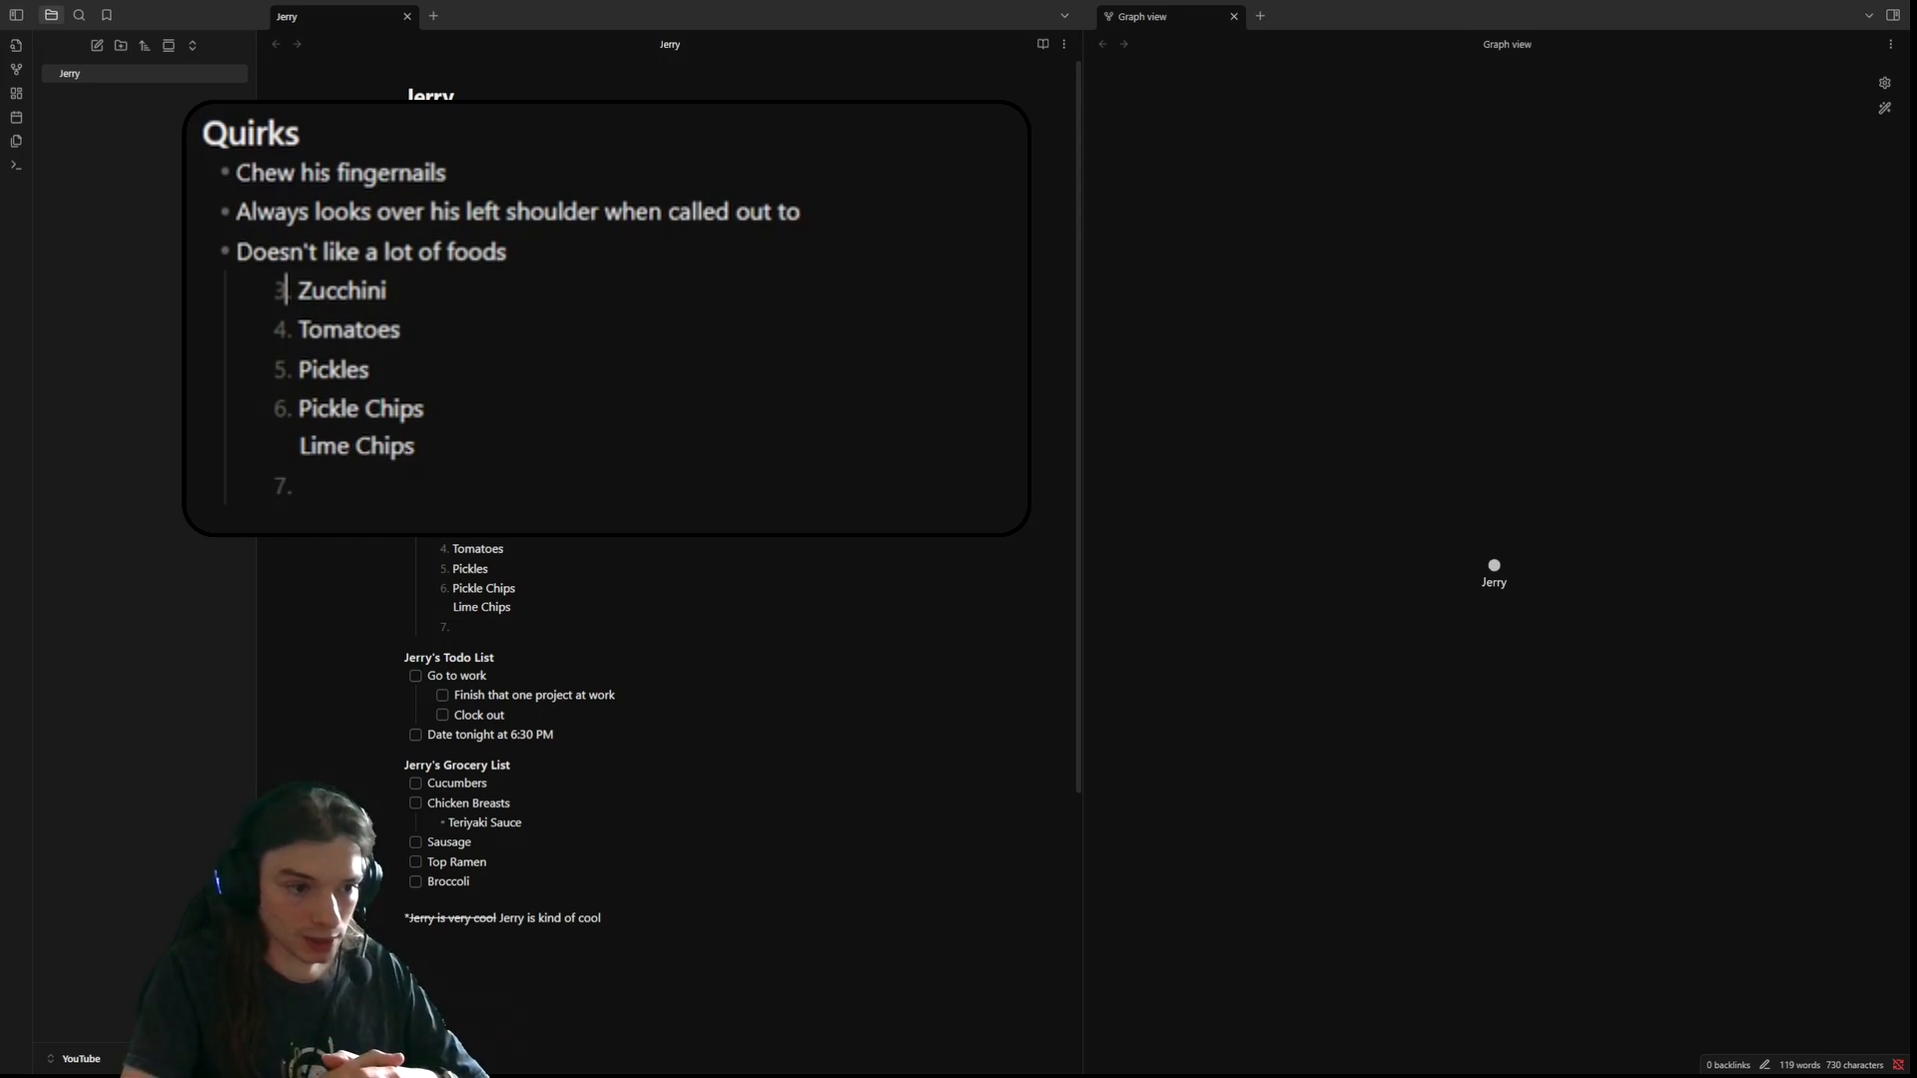
- Escape the Zucchini number as "3\." and replace the Tomatoes list number with a plain-text 4
key(Down)
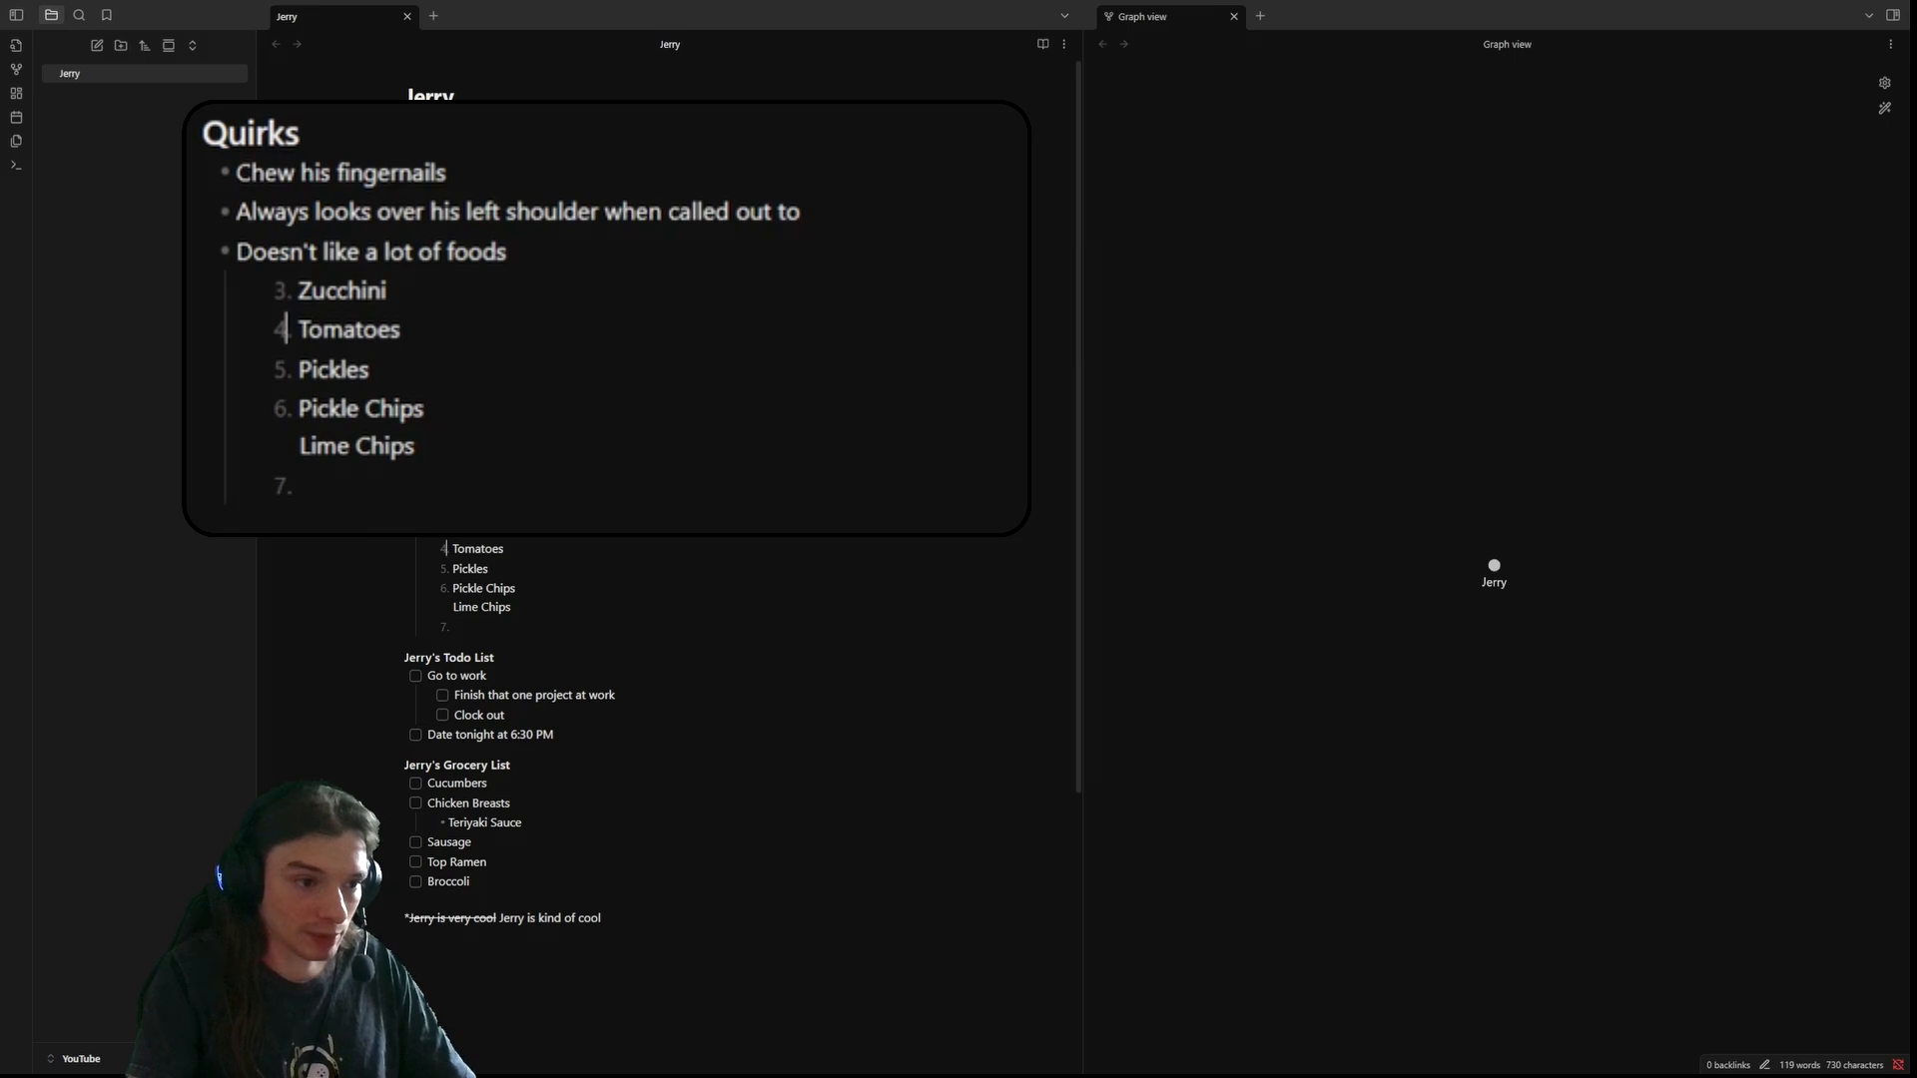
key(Up)
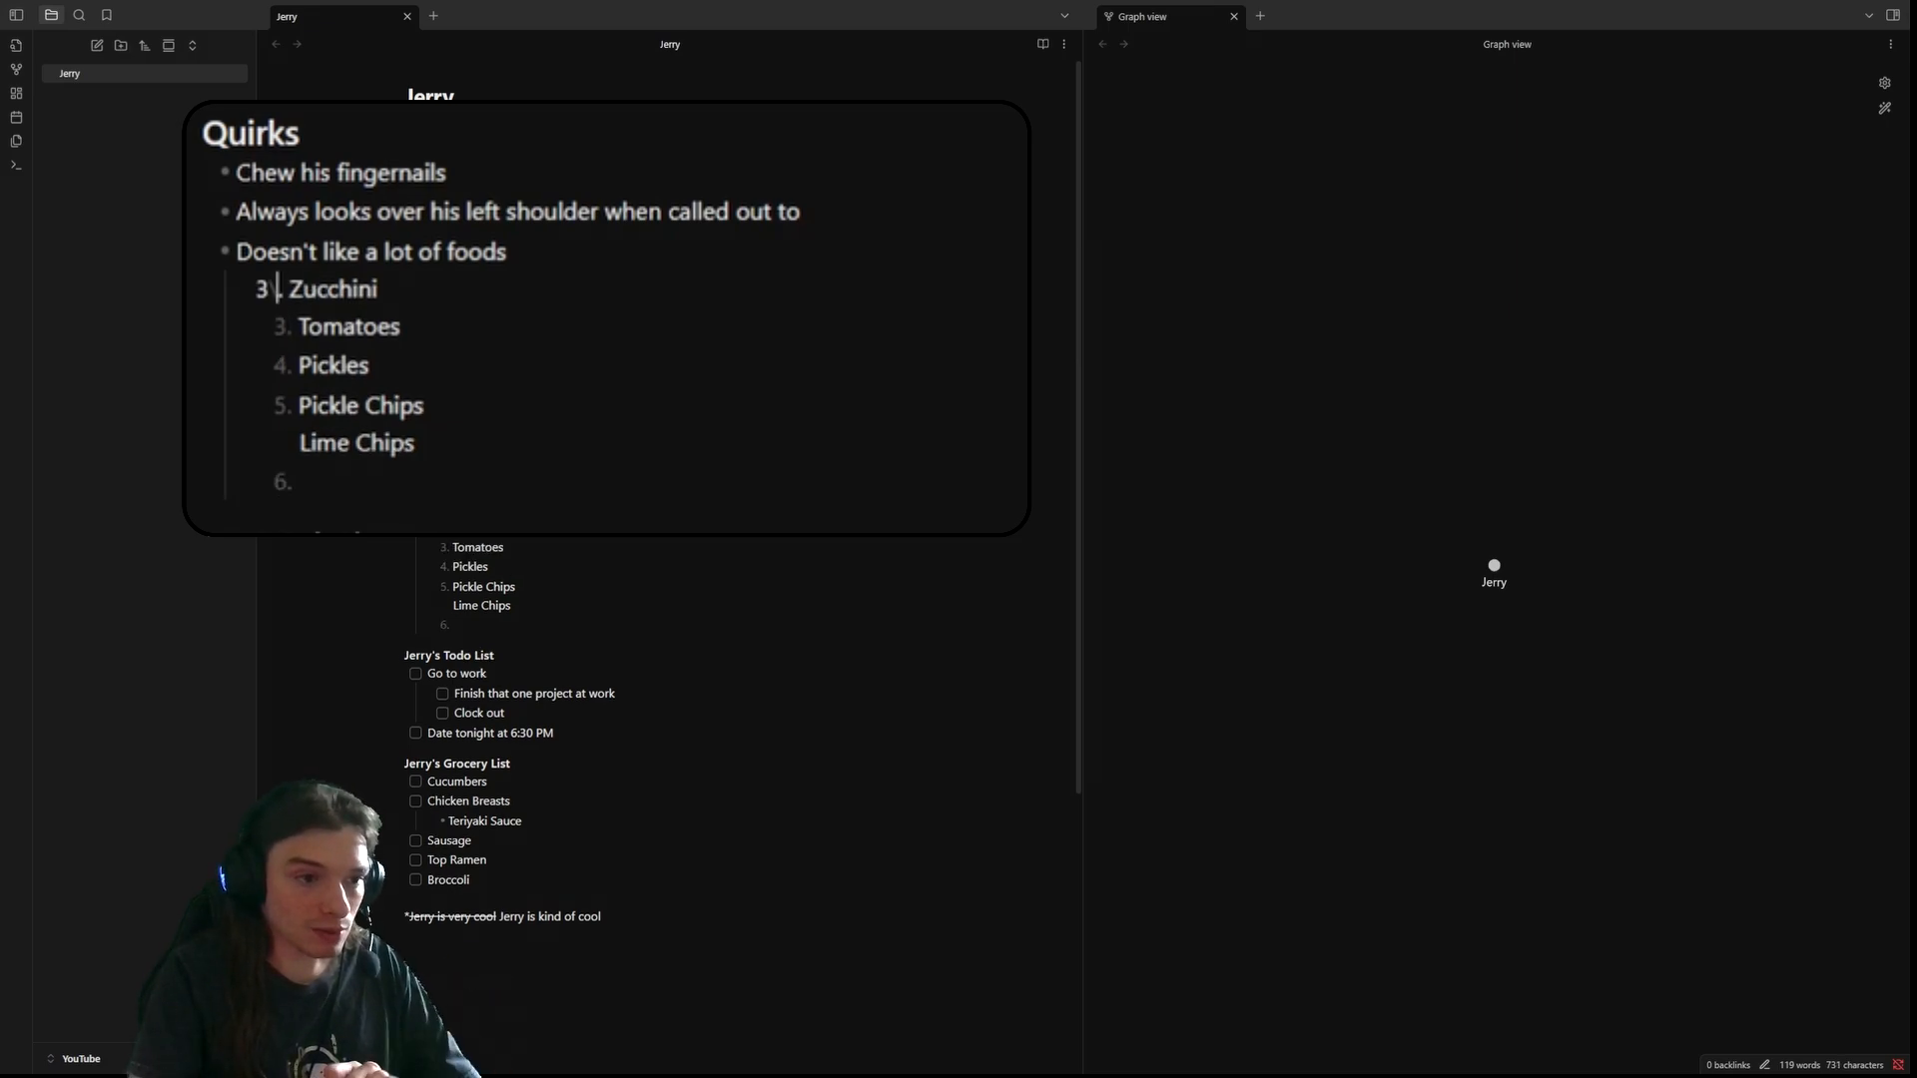
key(BackSpace)
key(Down)
key(Right)
key(BackSpace)
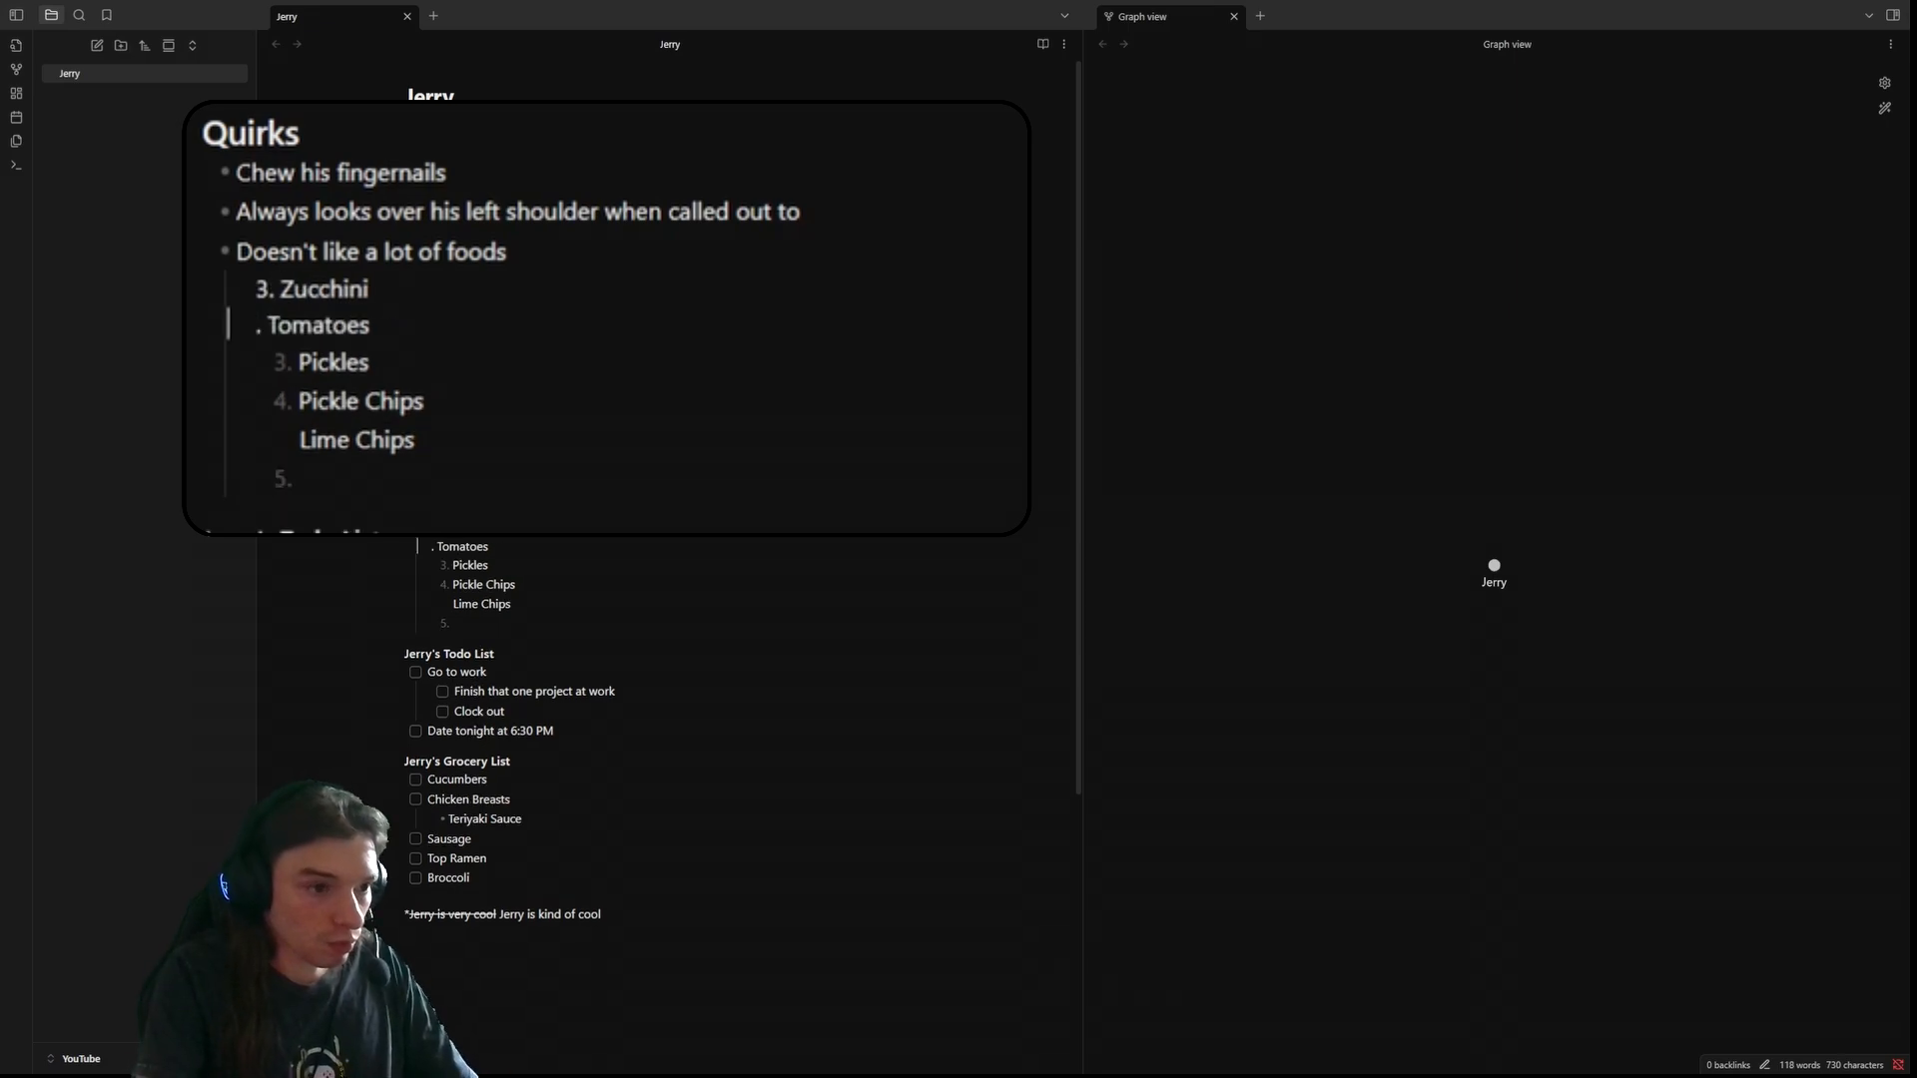
text(4)
key(Delete)
key(Down)
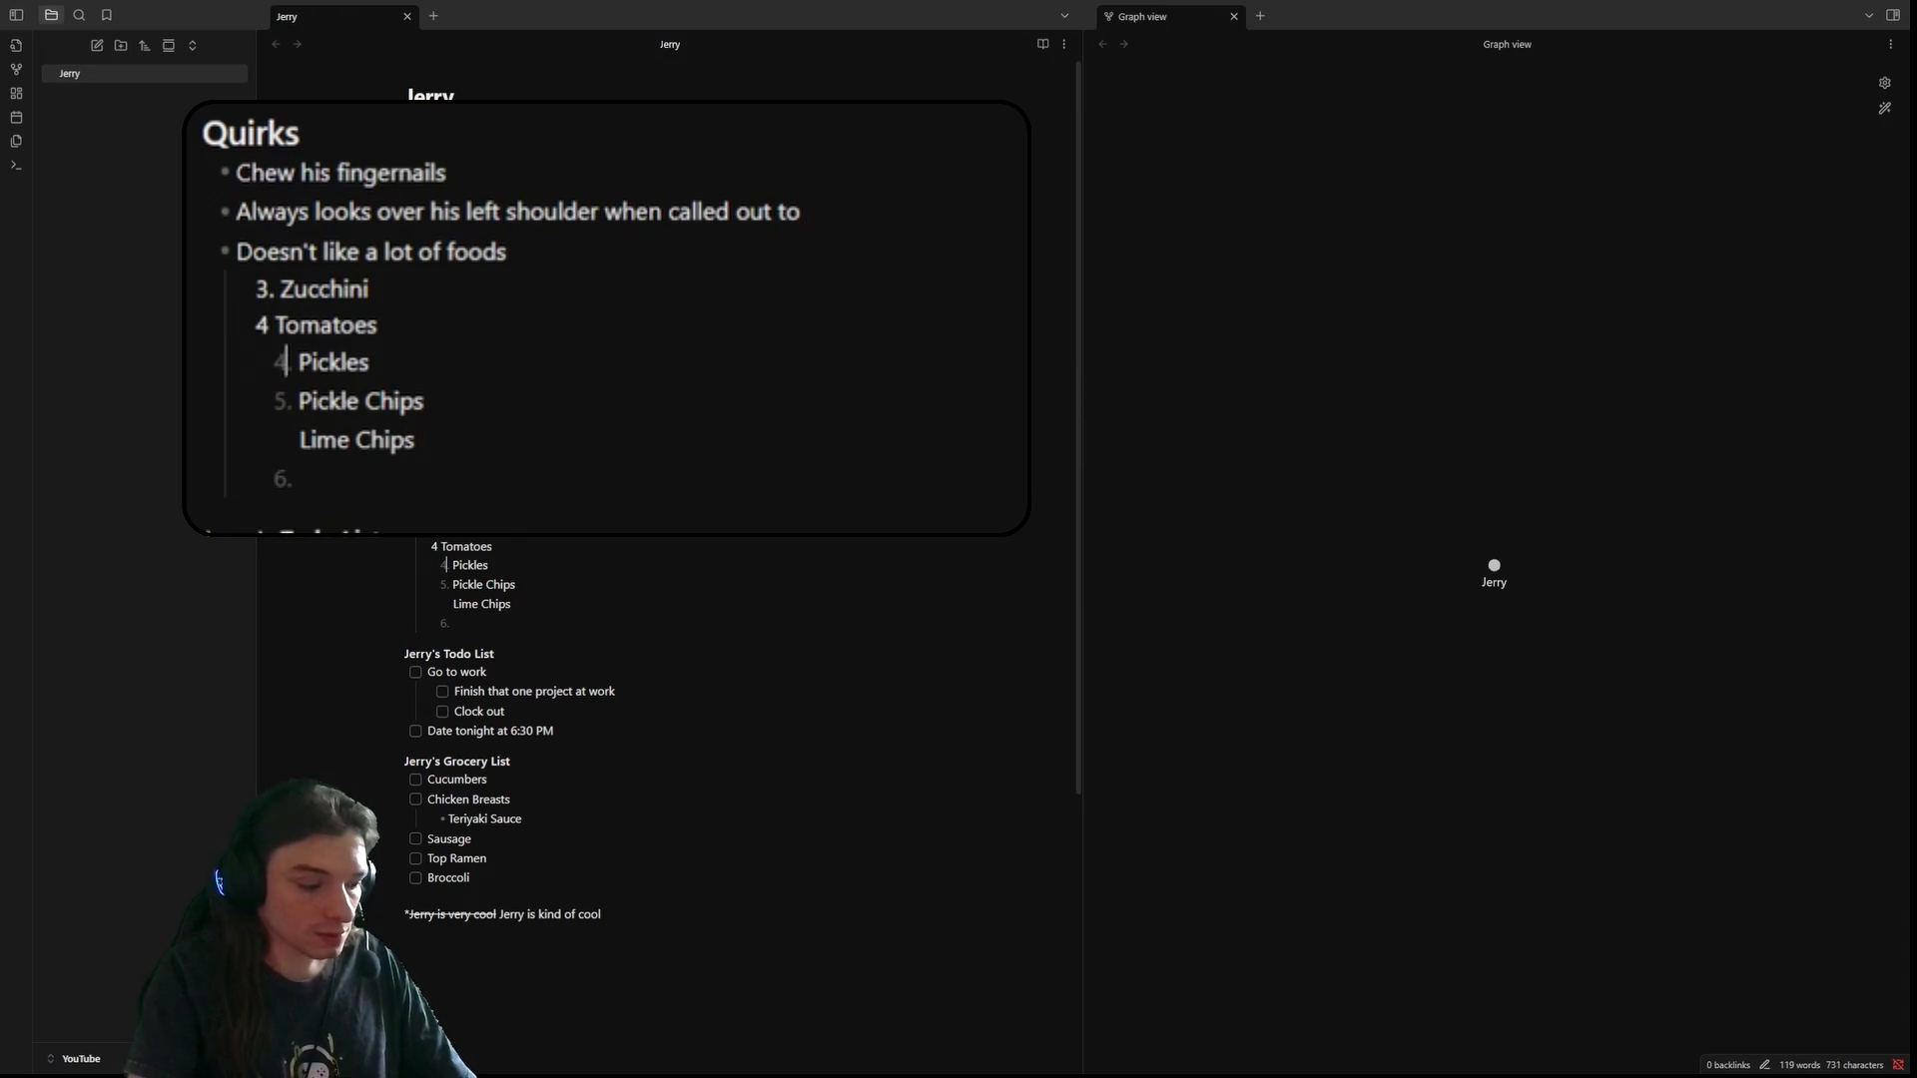
- Replace the Pickles list number with a plain-text 5
key(BackSpace)
key(BackSpace)
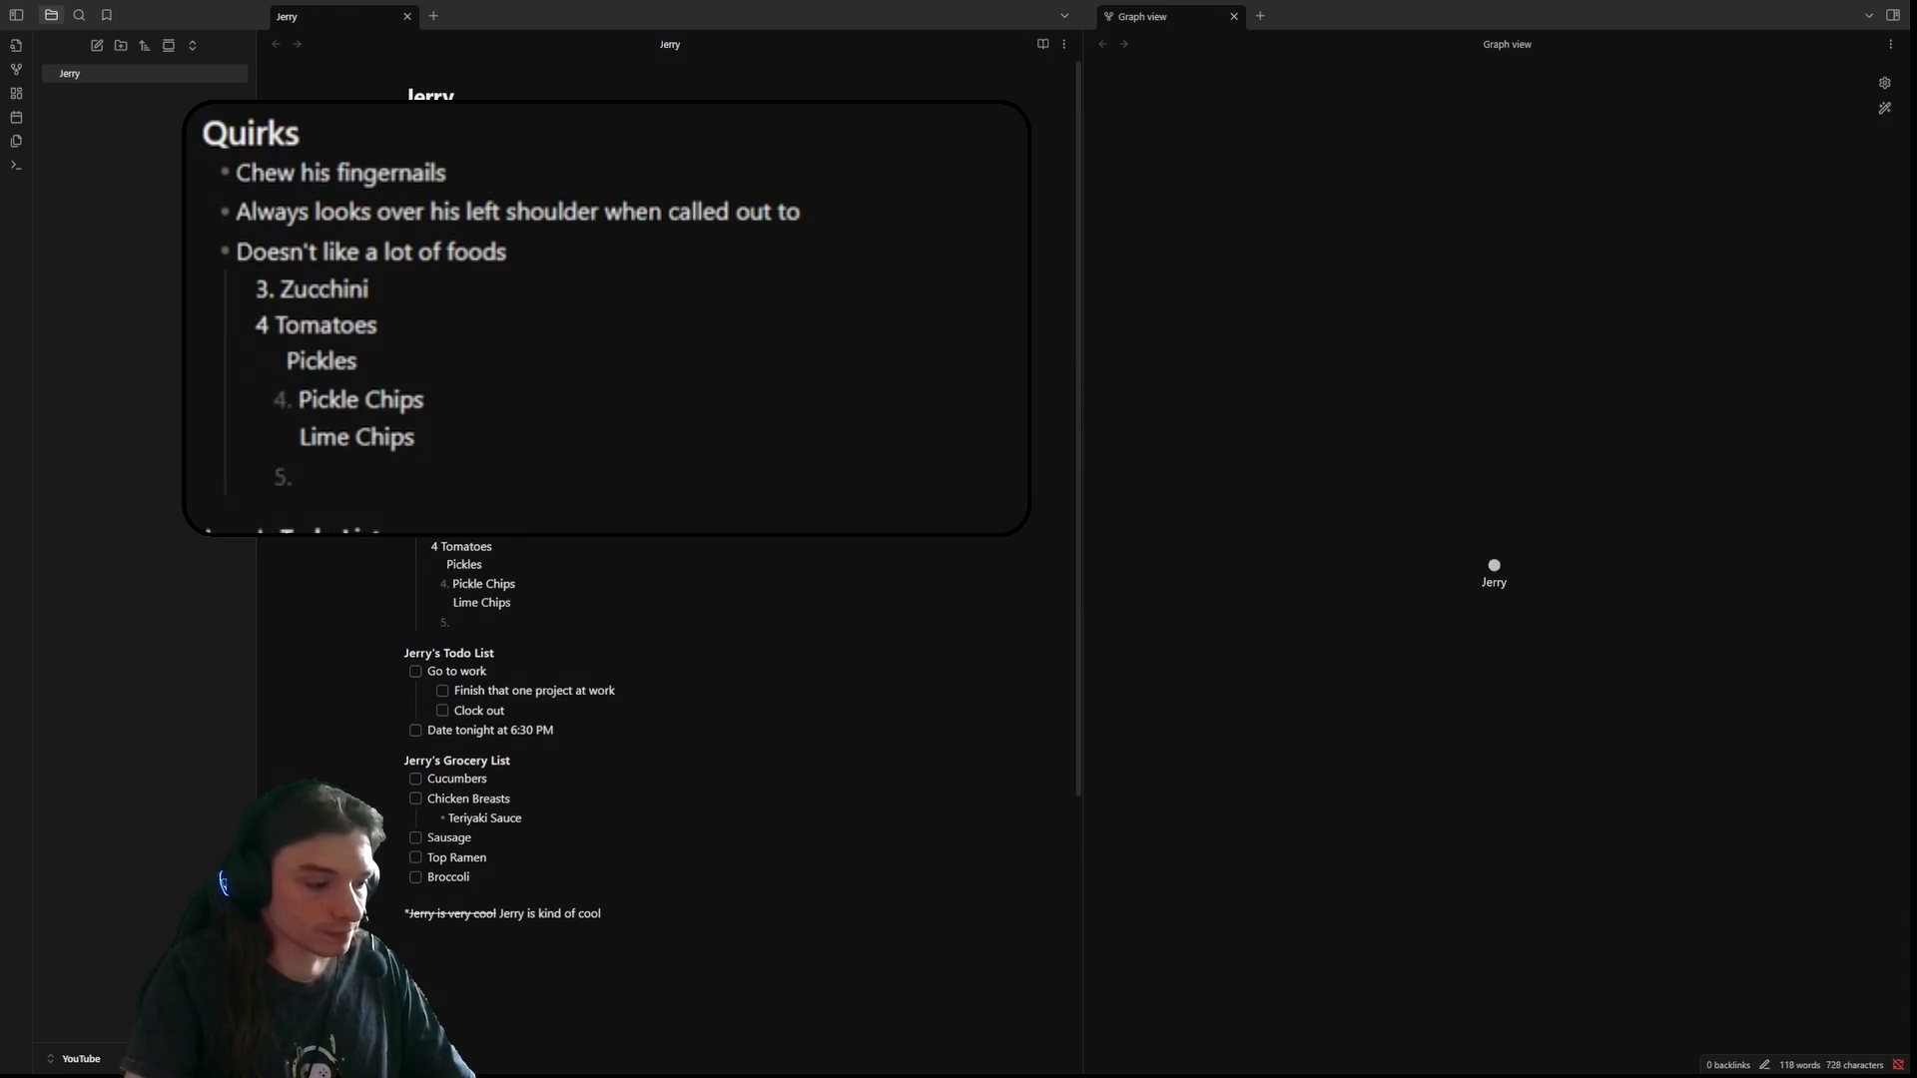
text(5)
- Convert the numbers of Pickle Chips and the empty last item to plain text "6." and "7."
key(Down)
key(Right)
key(Right)
key(BackSpace)
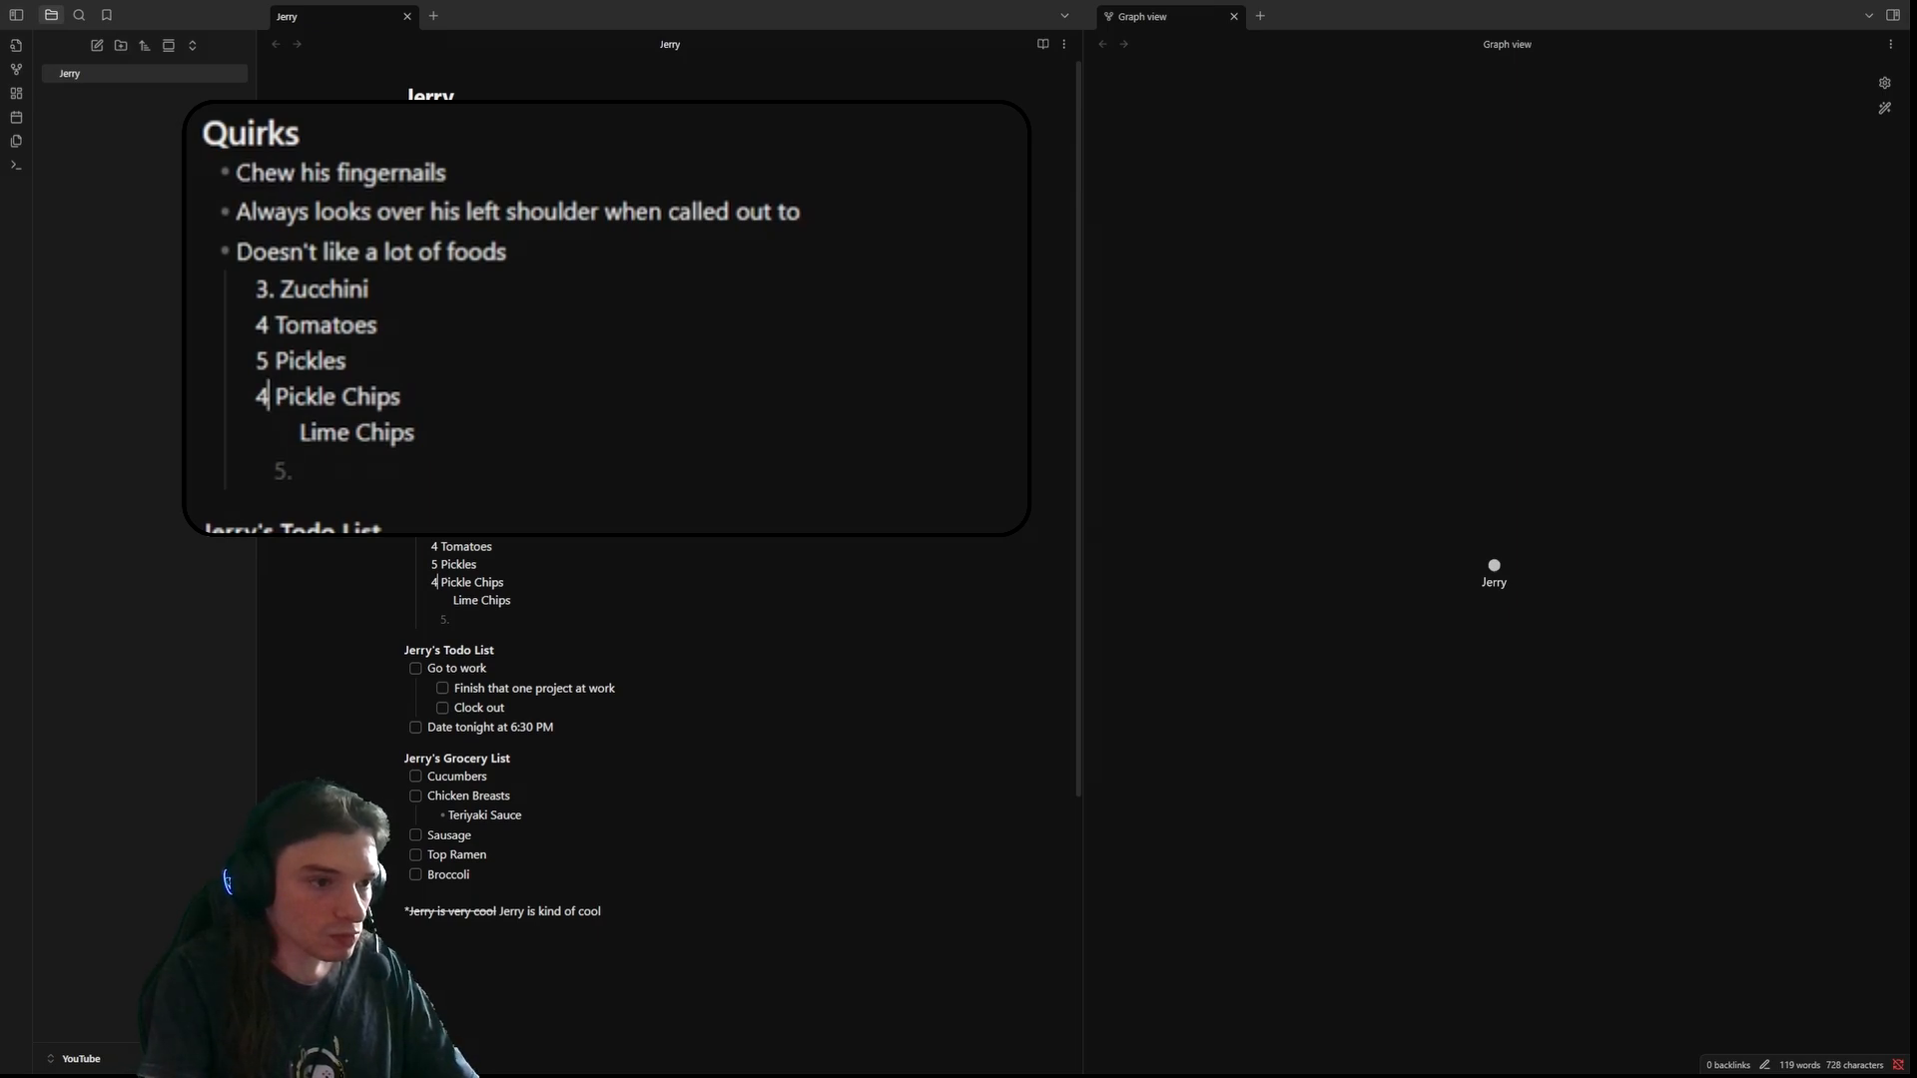
key(BackSpace)
text(6.)
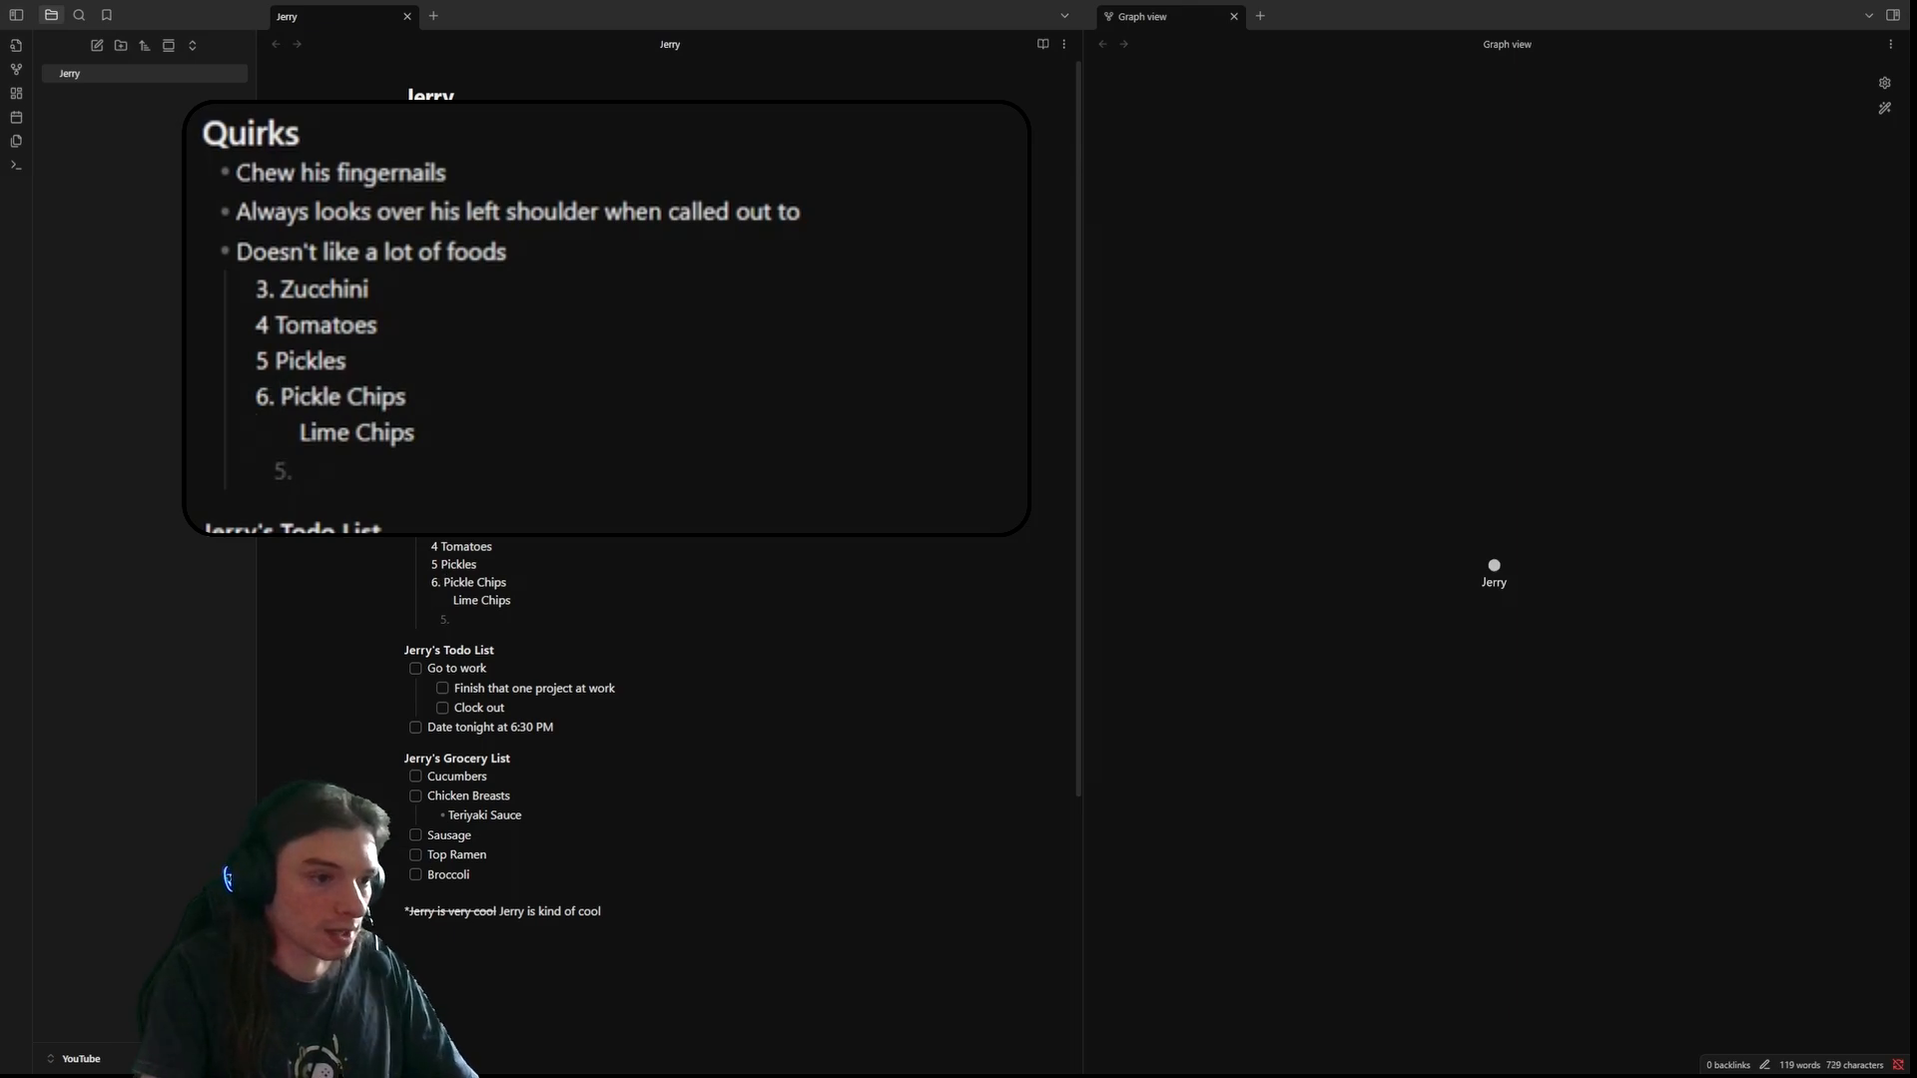
key(BackSpace)
key(BackSpace)
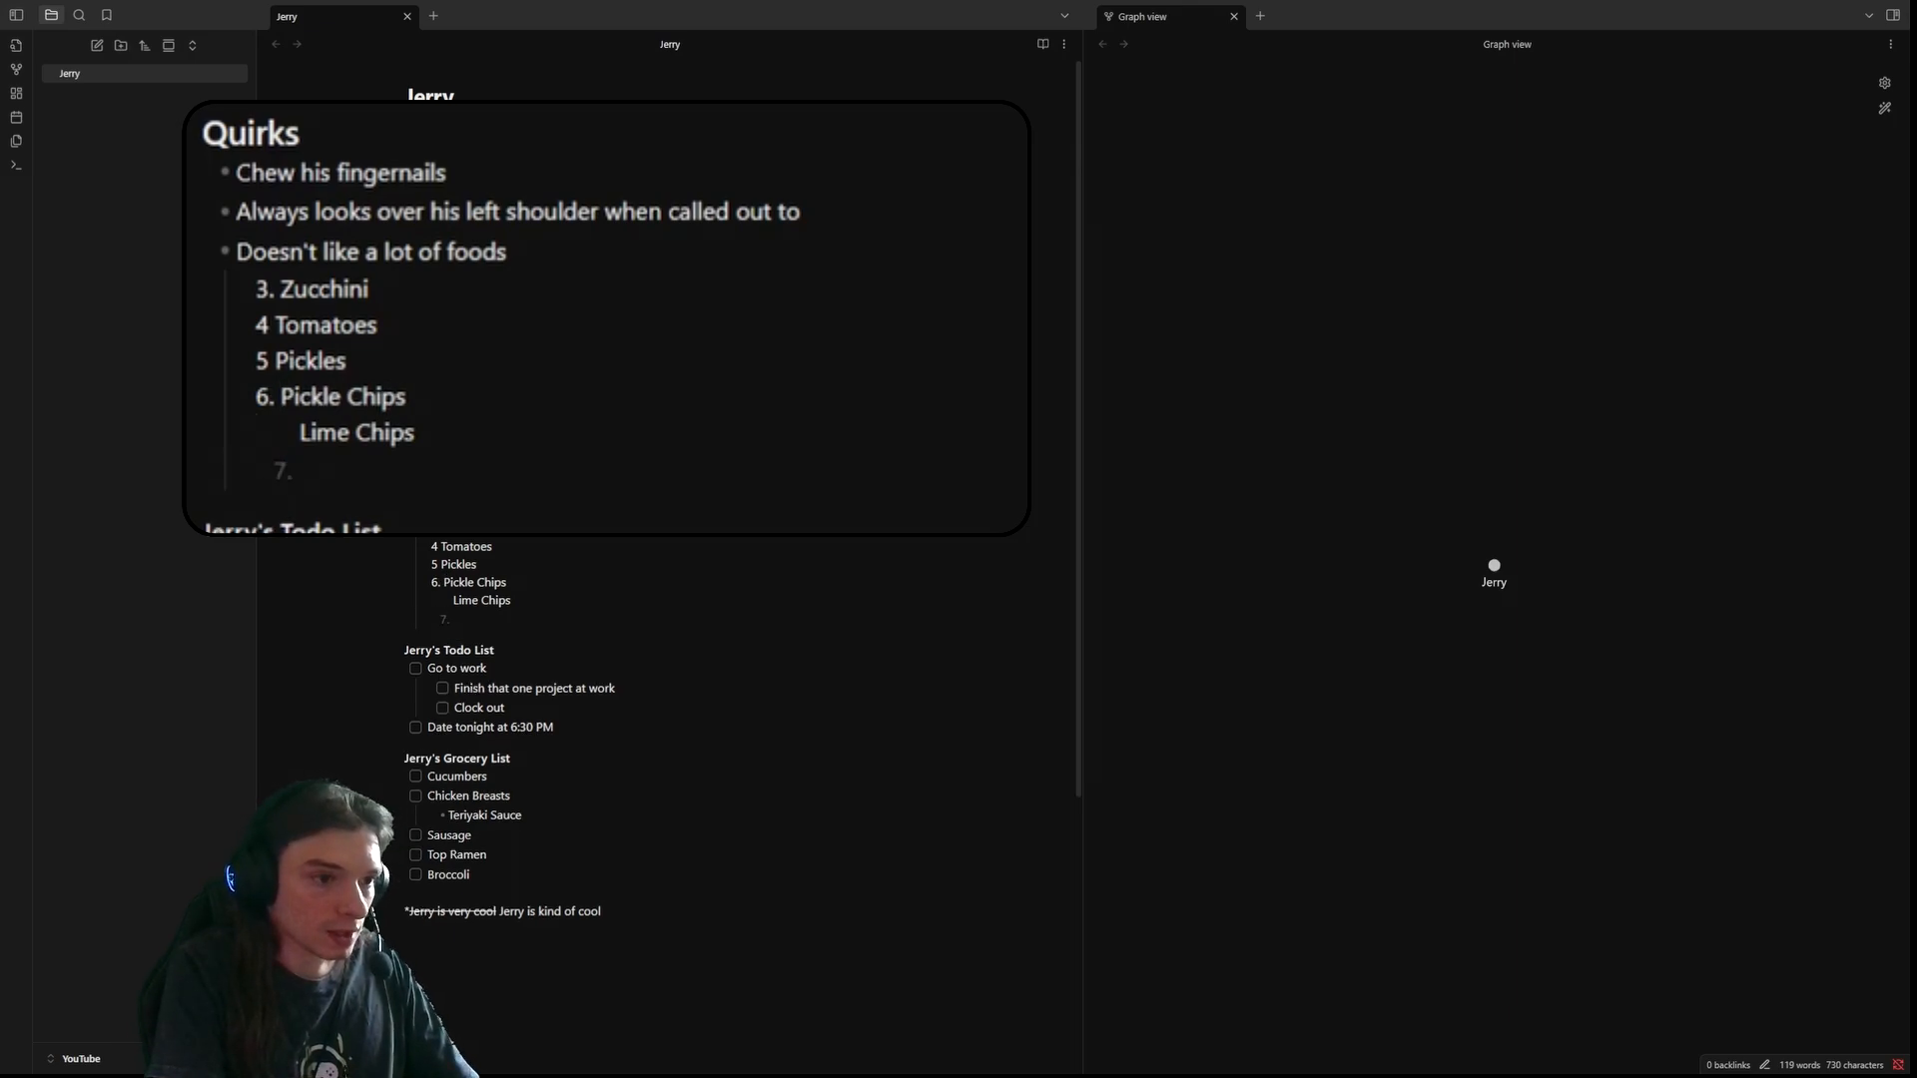
text(7.)
- Change the plain-text number of Pickle Chips to 7 and that of the empty last item to 8
key(Left)
key(Left)
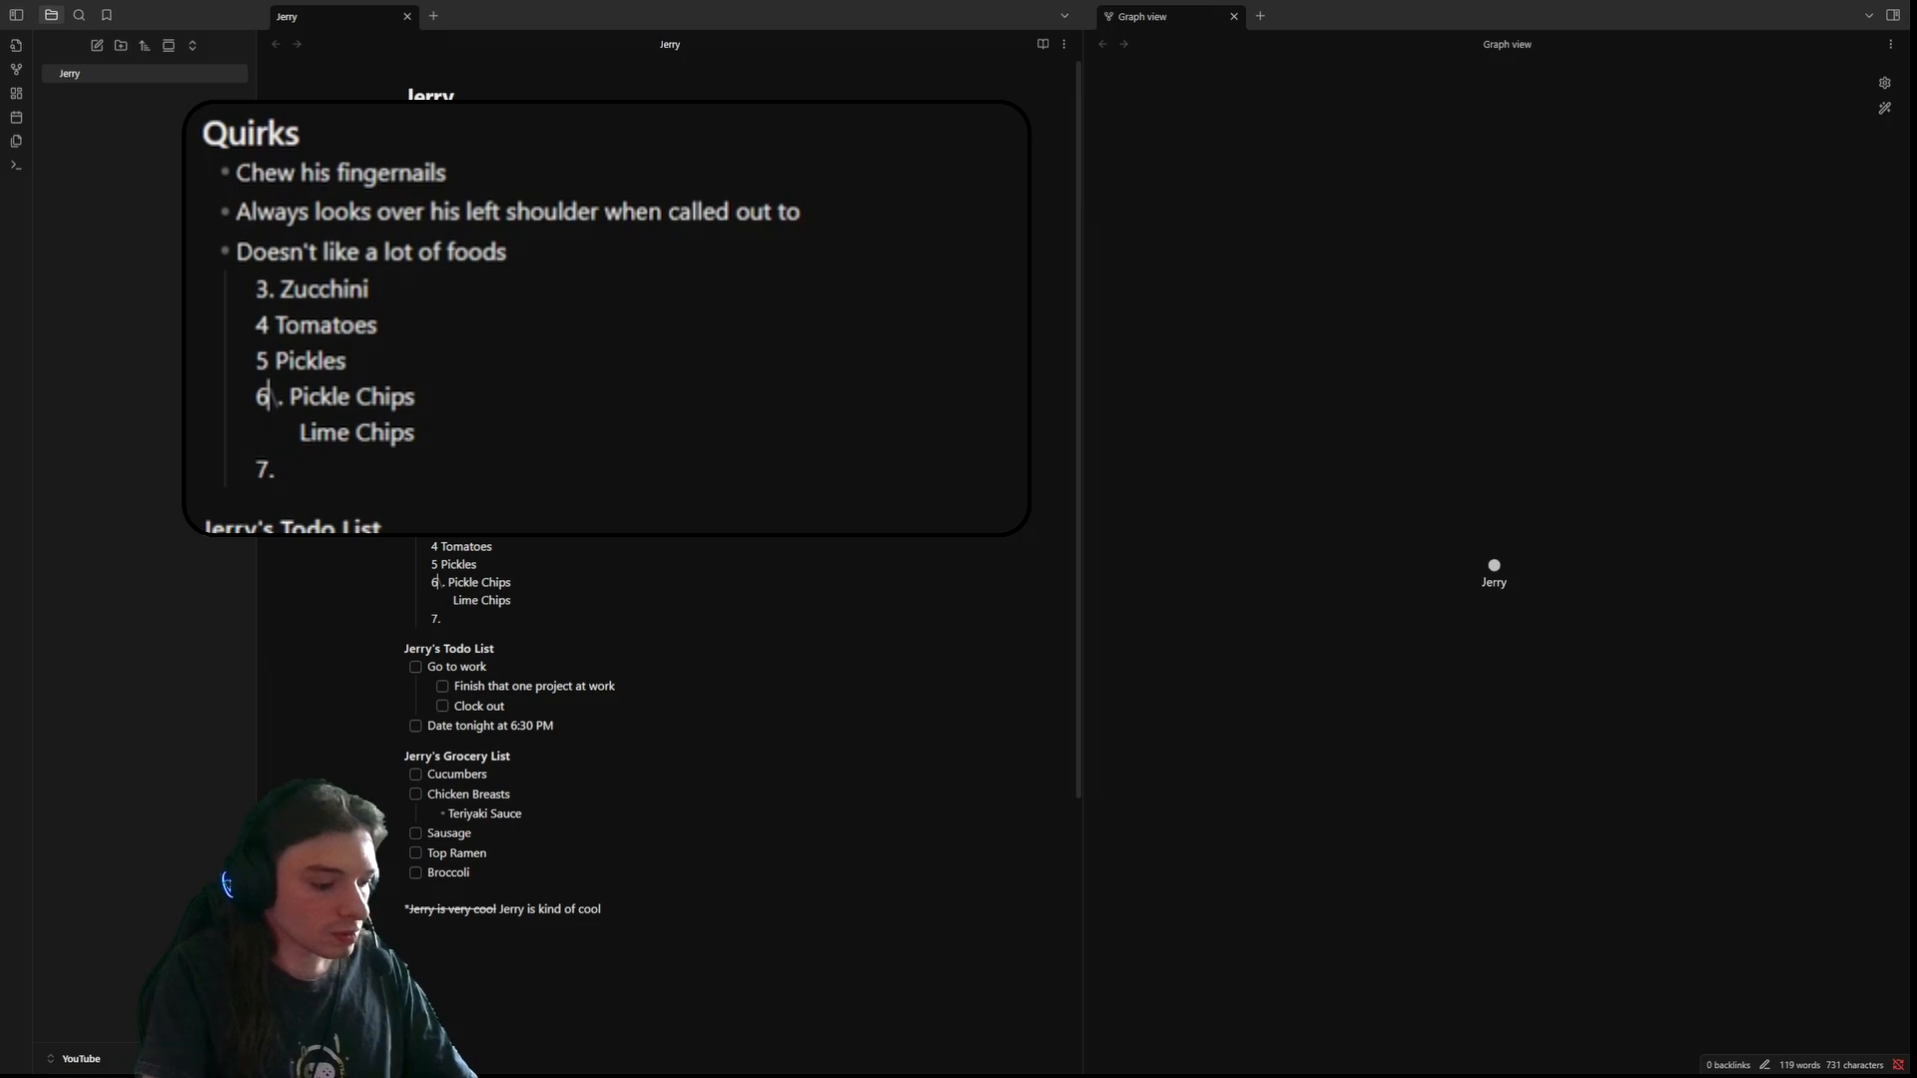
key(BackSpace)
text(7)
key(Down)
key(Down)
key(BackSpace)
text(8)
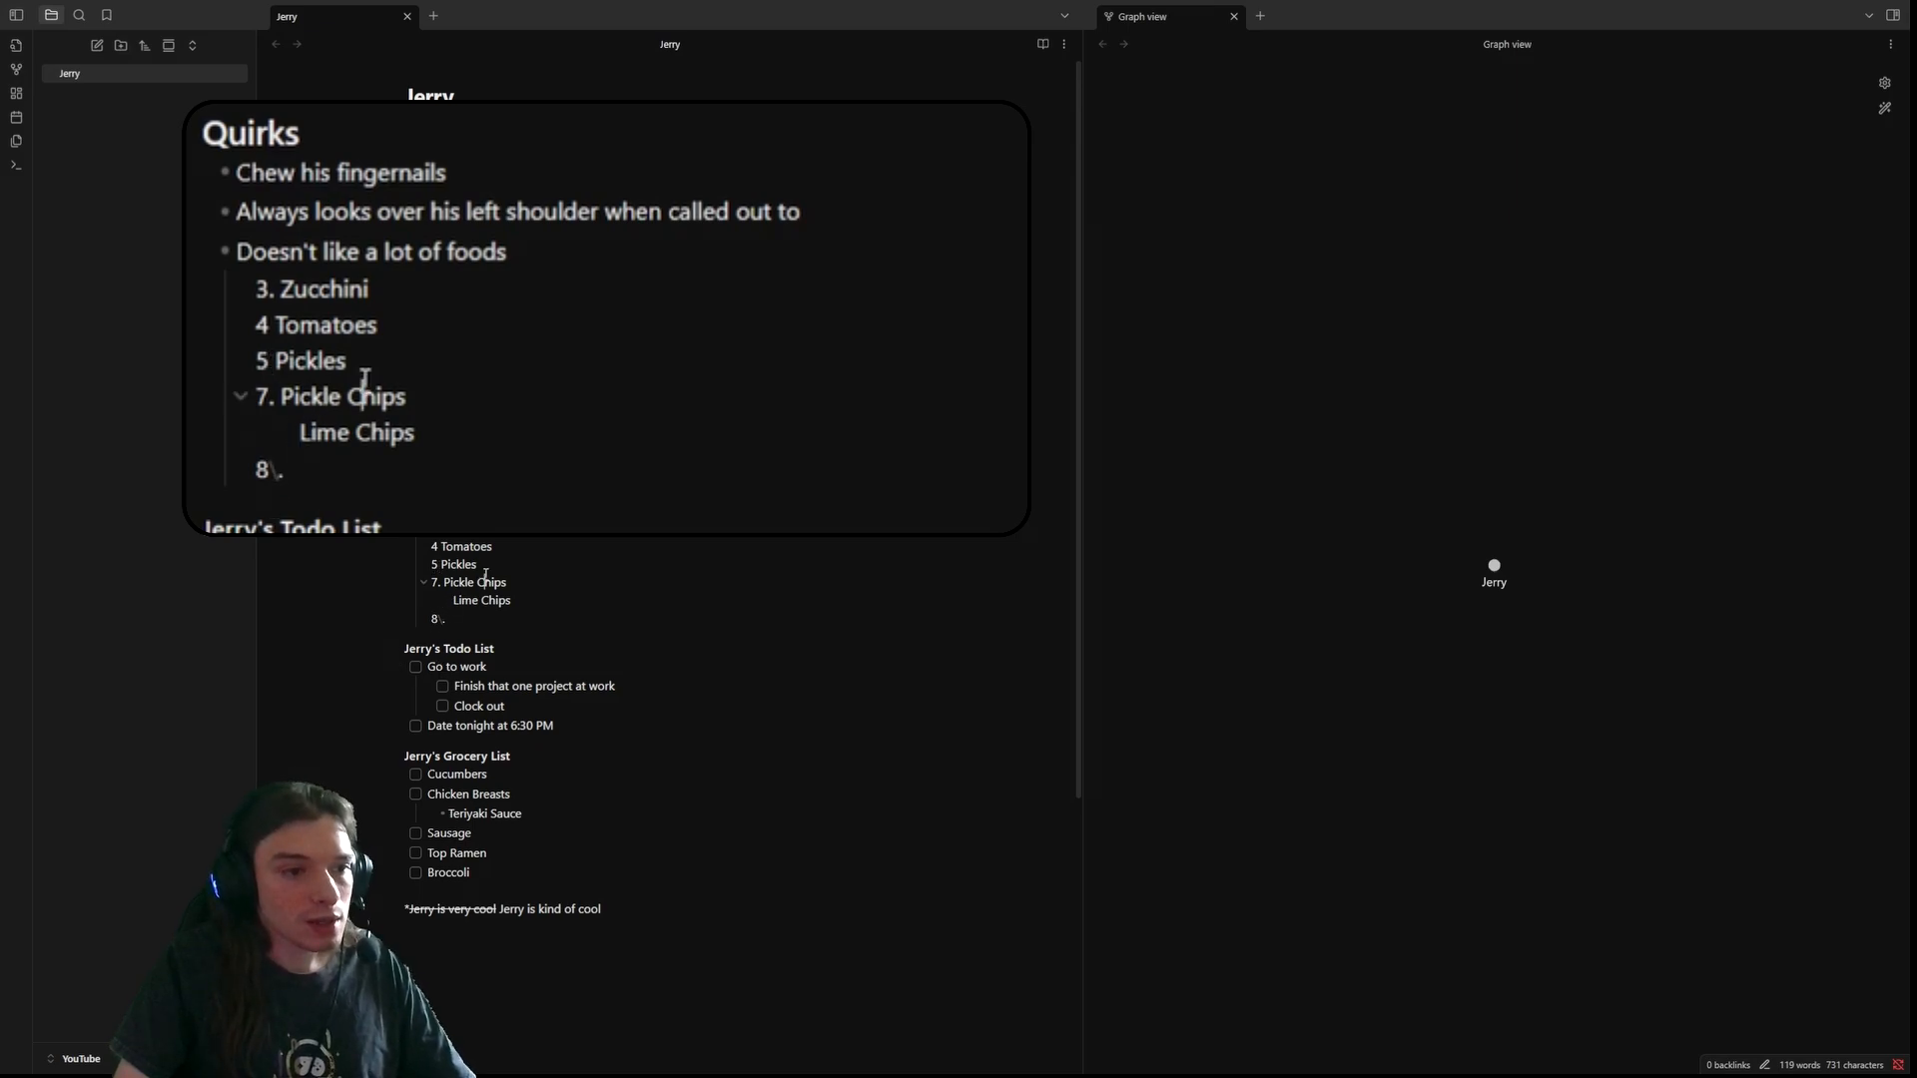
- Check the custom numbering in reading view, and return the note to editing view
click(515, 527)
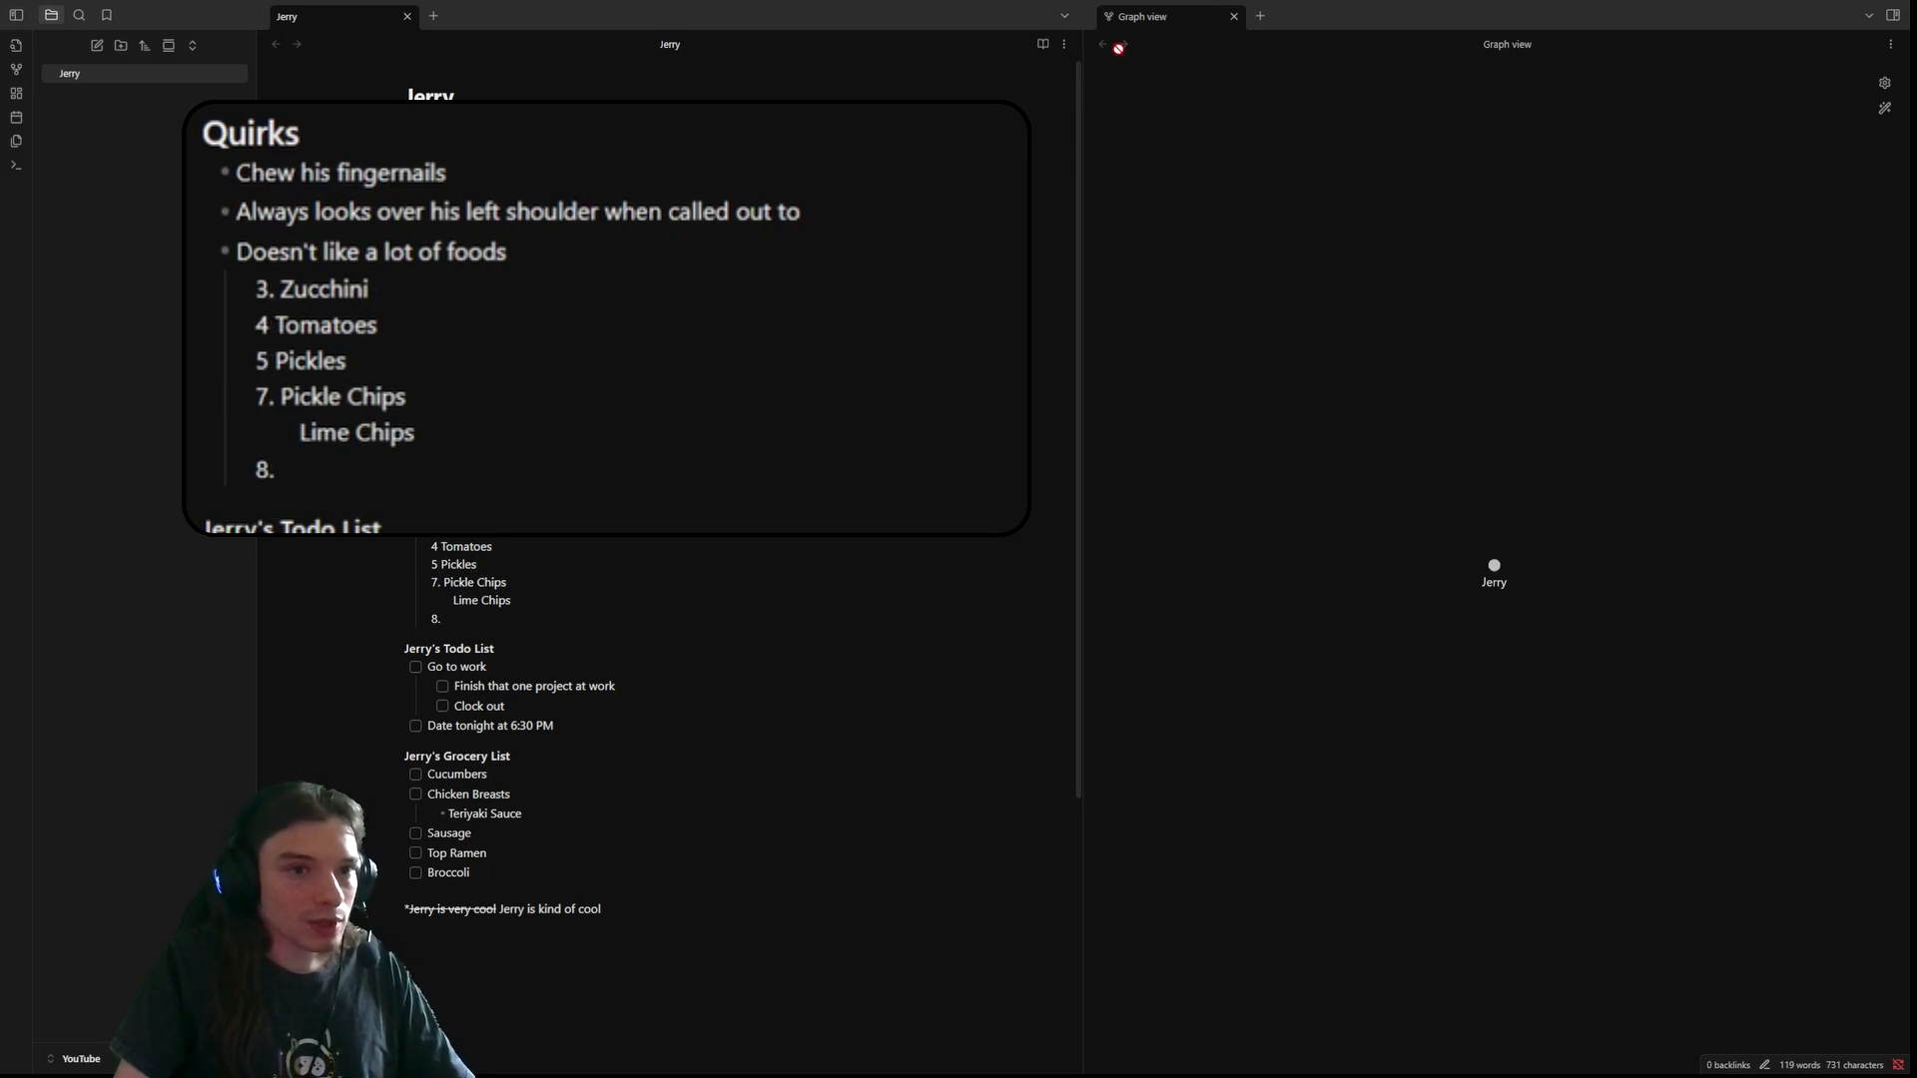
click(1043, 45)
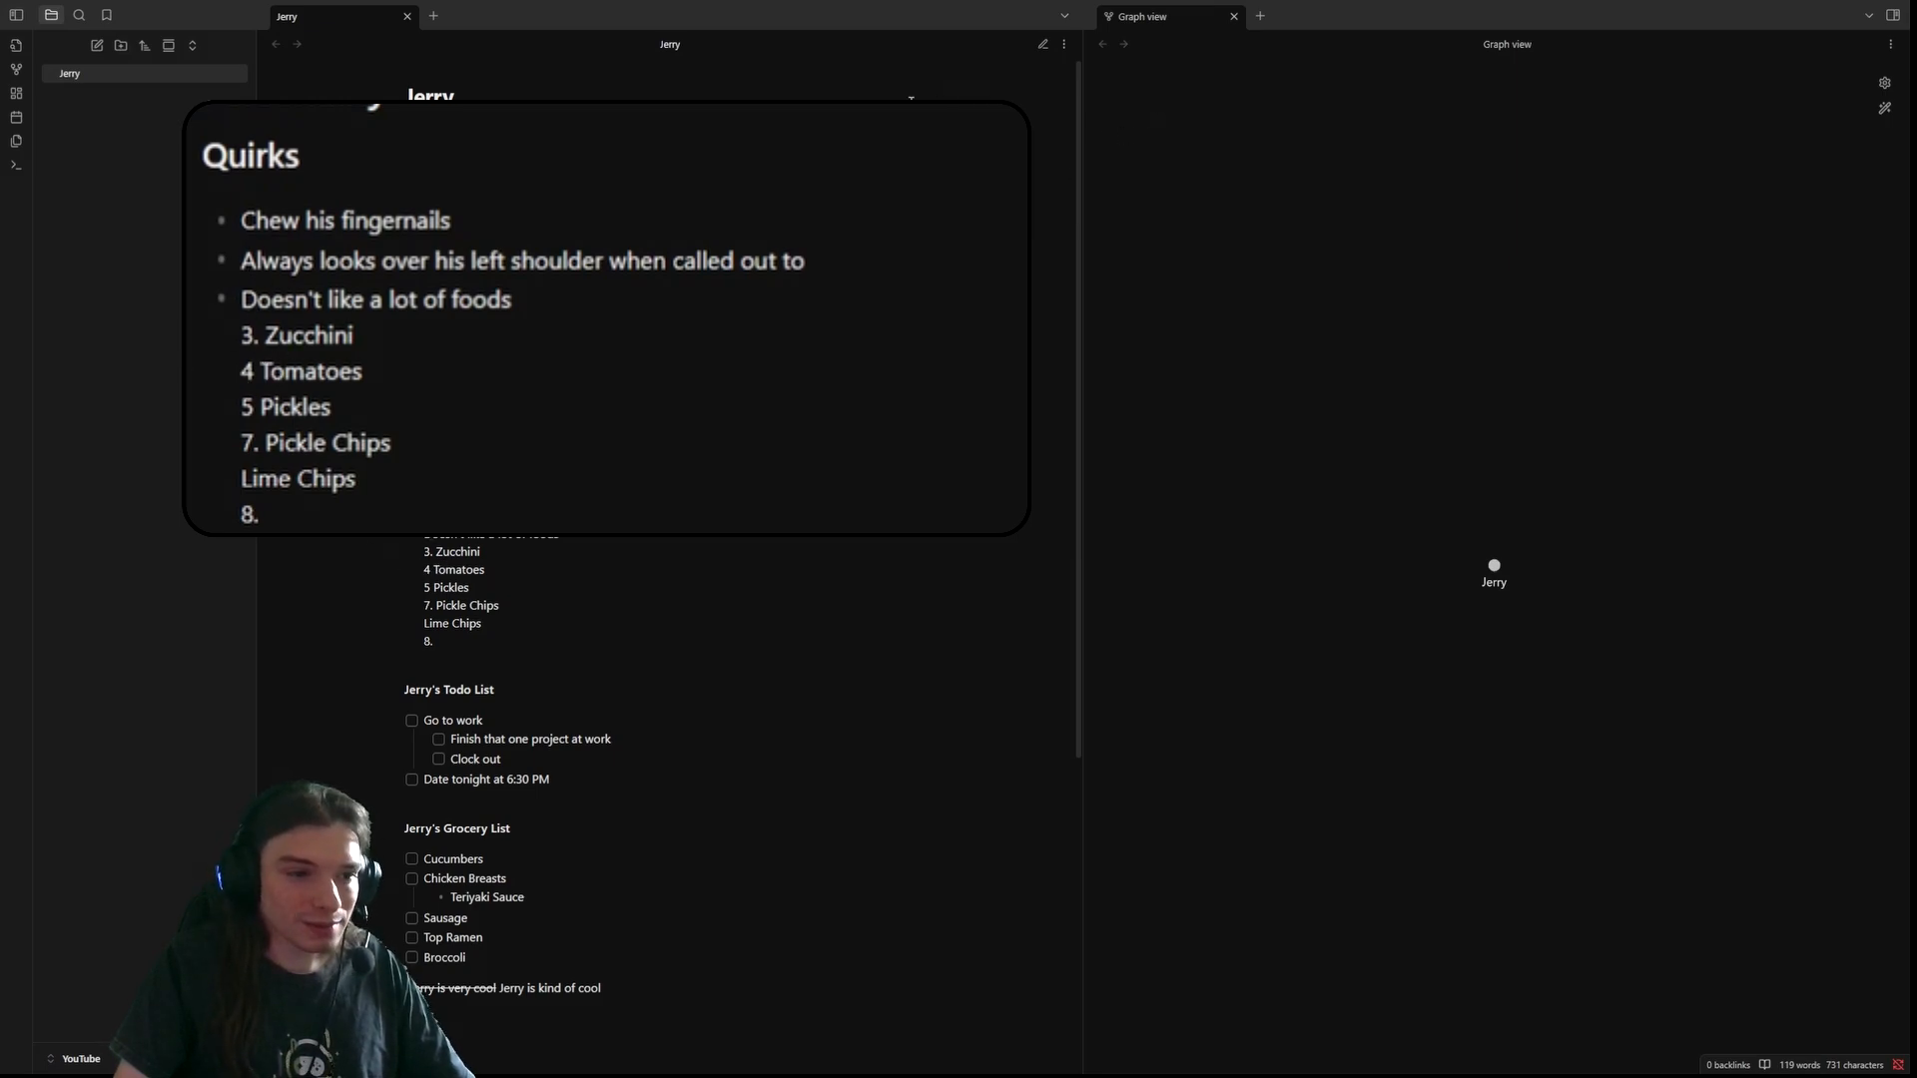
click(1043, 45)
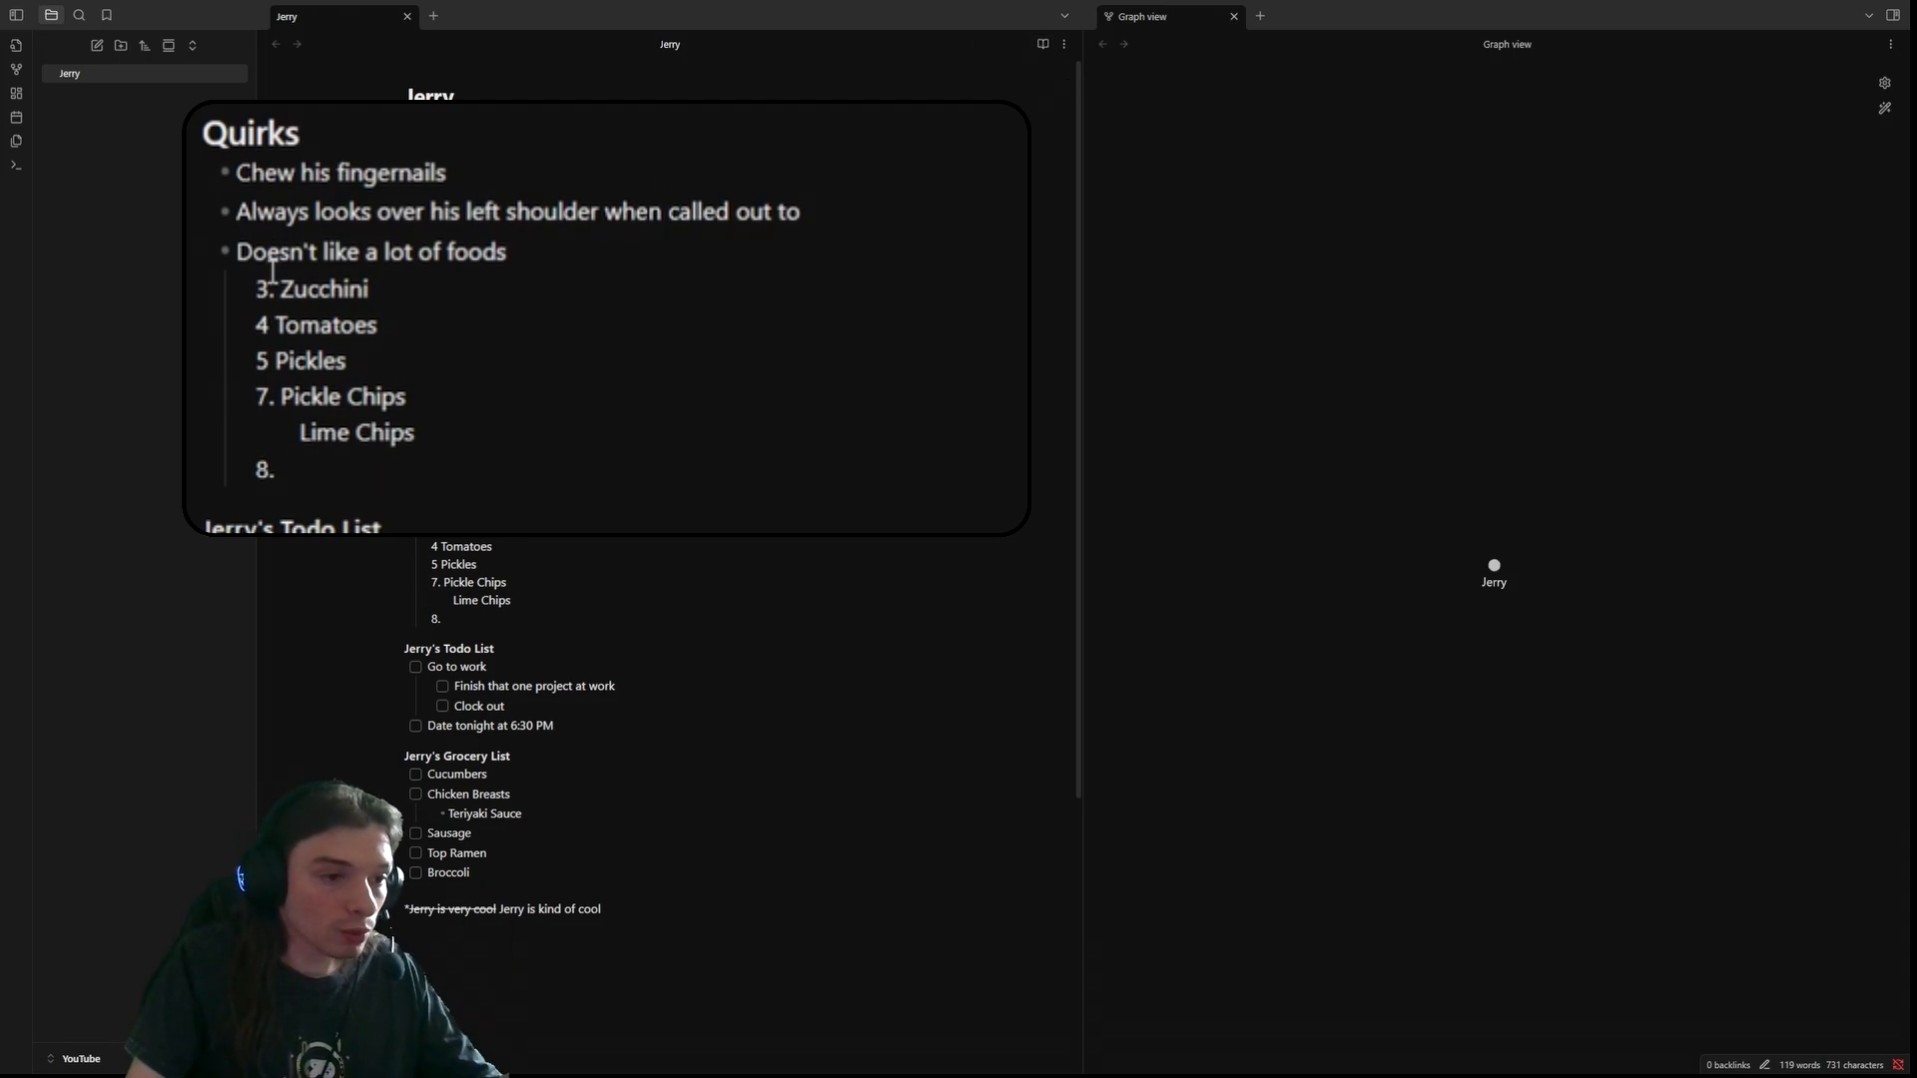
- Remove the backslash escape after the 3 on the Zucchini line to make it a numbered list item again
click(440, 528)
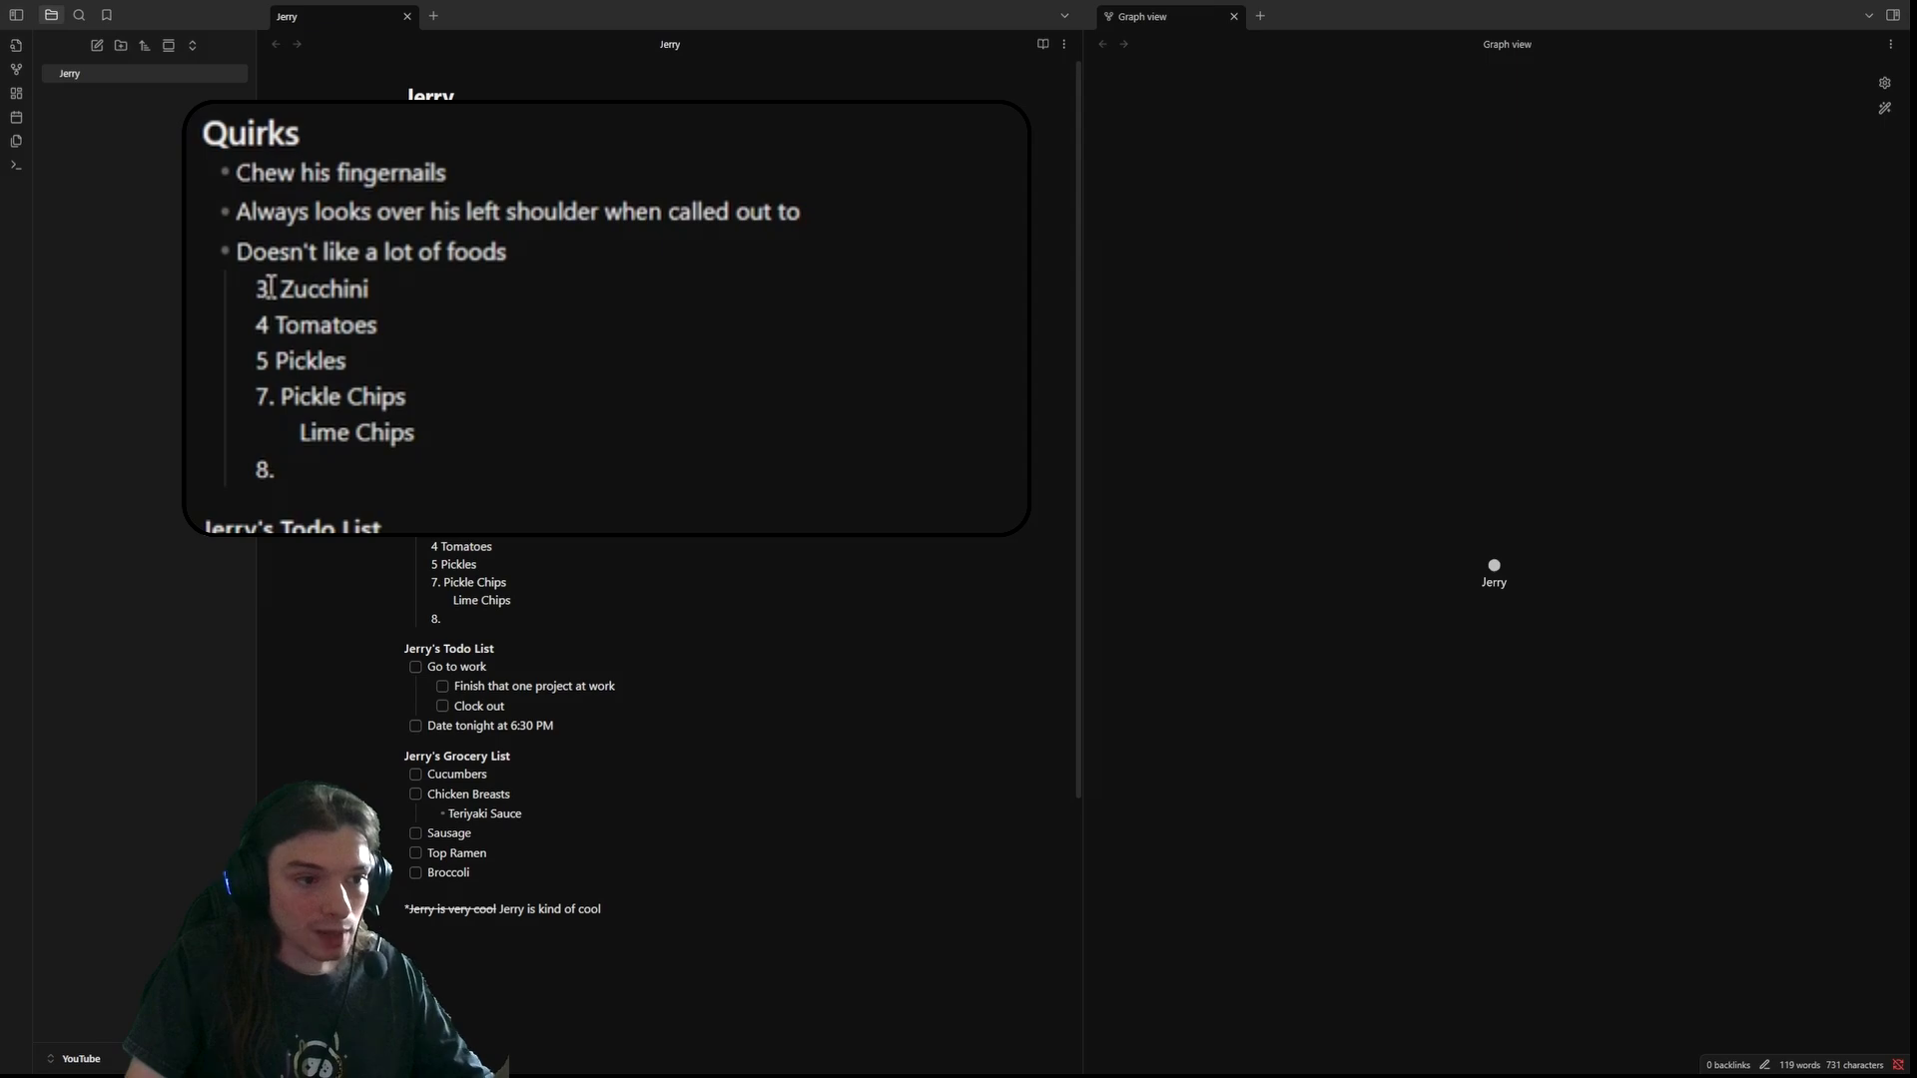
text(\)
key(Down)
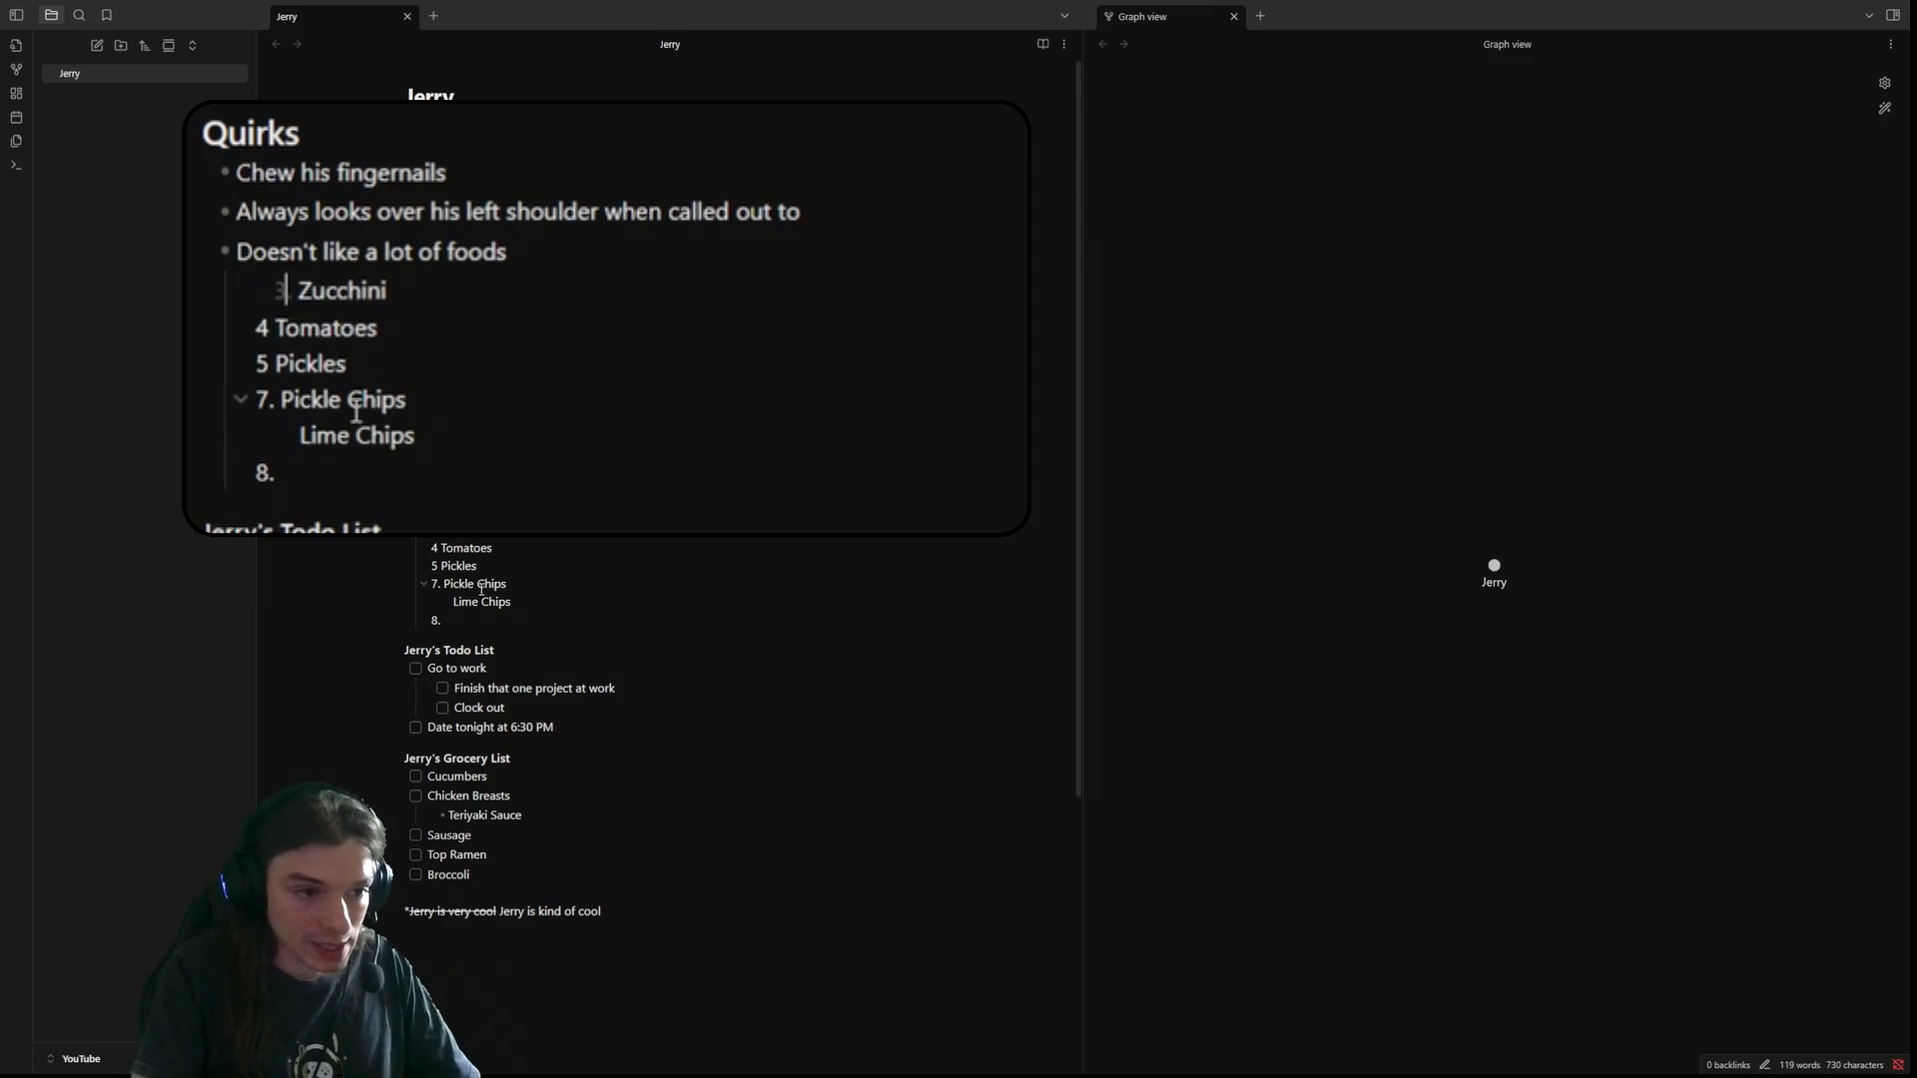
key(Right)
key(Right)
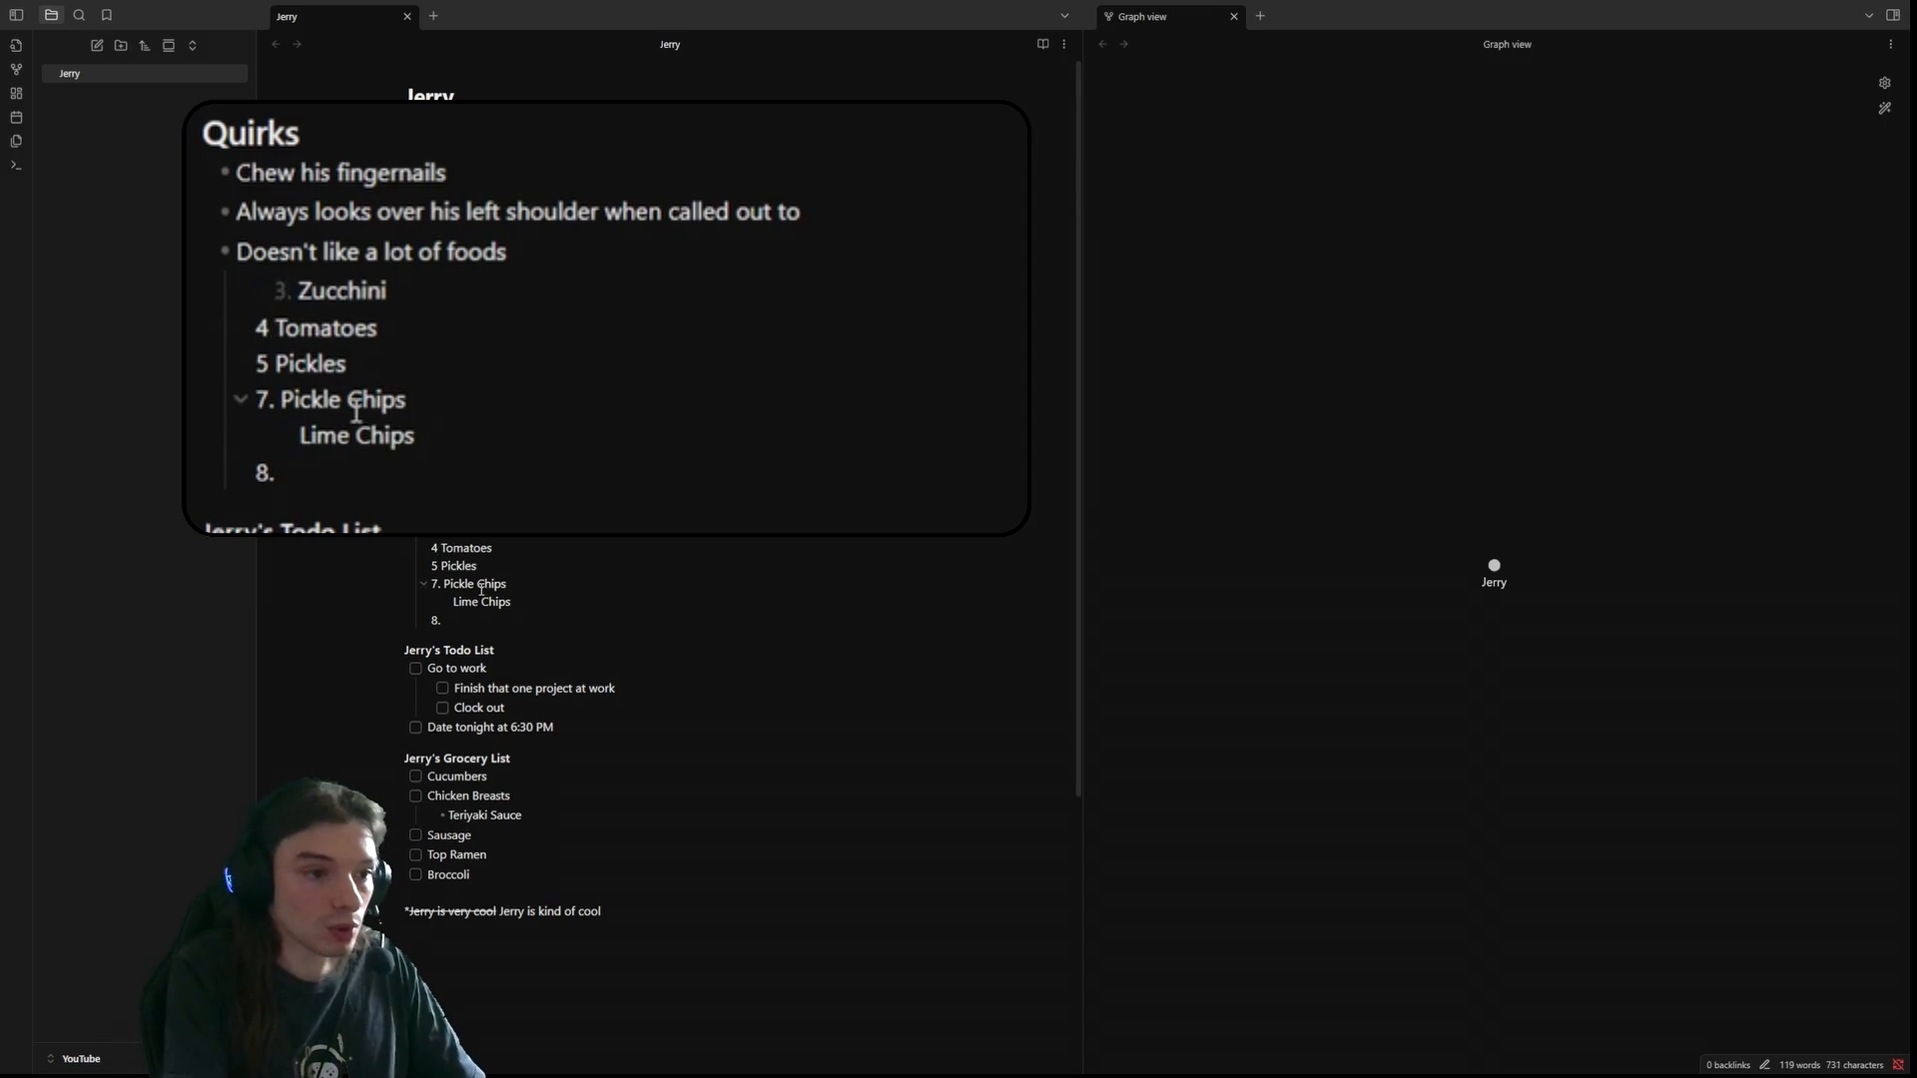
- Add a period after the 4 on the Tomatoes line and the 5 on the Pickles line to make them numbered list items again
text(.)
key(Down)
key(Left)
key(Left)
text(.)
key(Down)
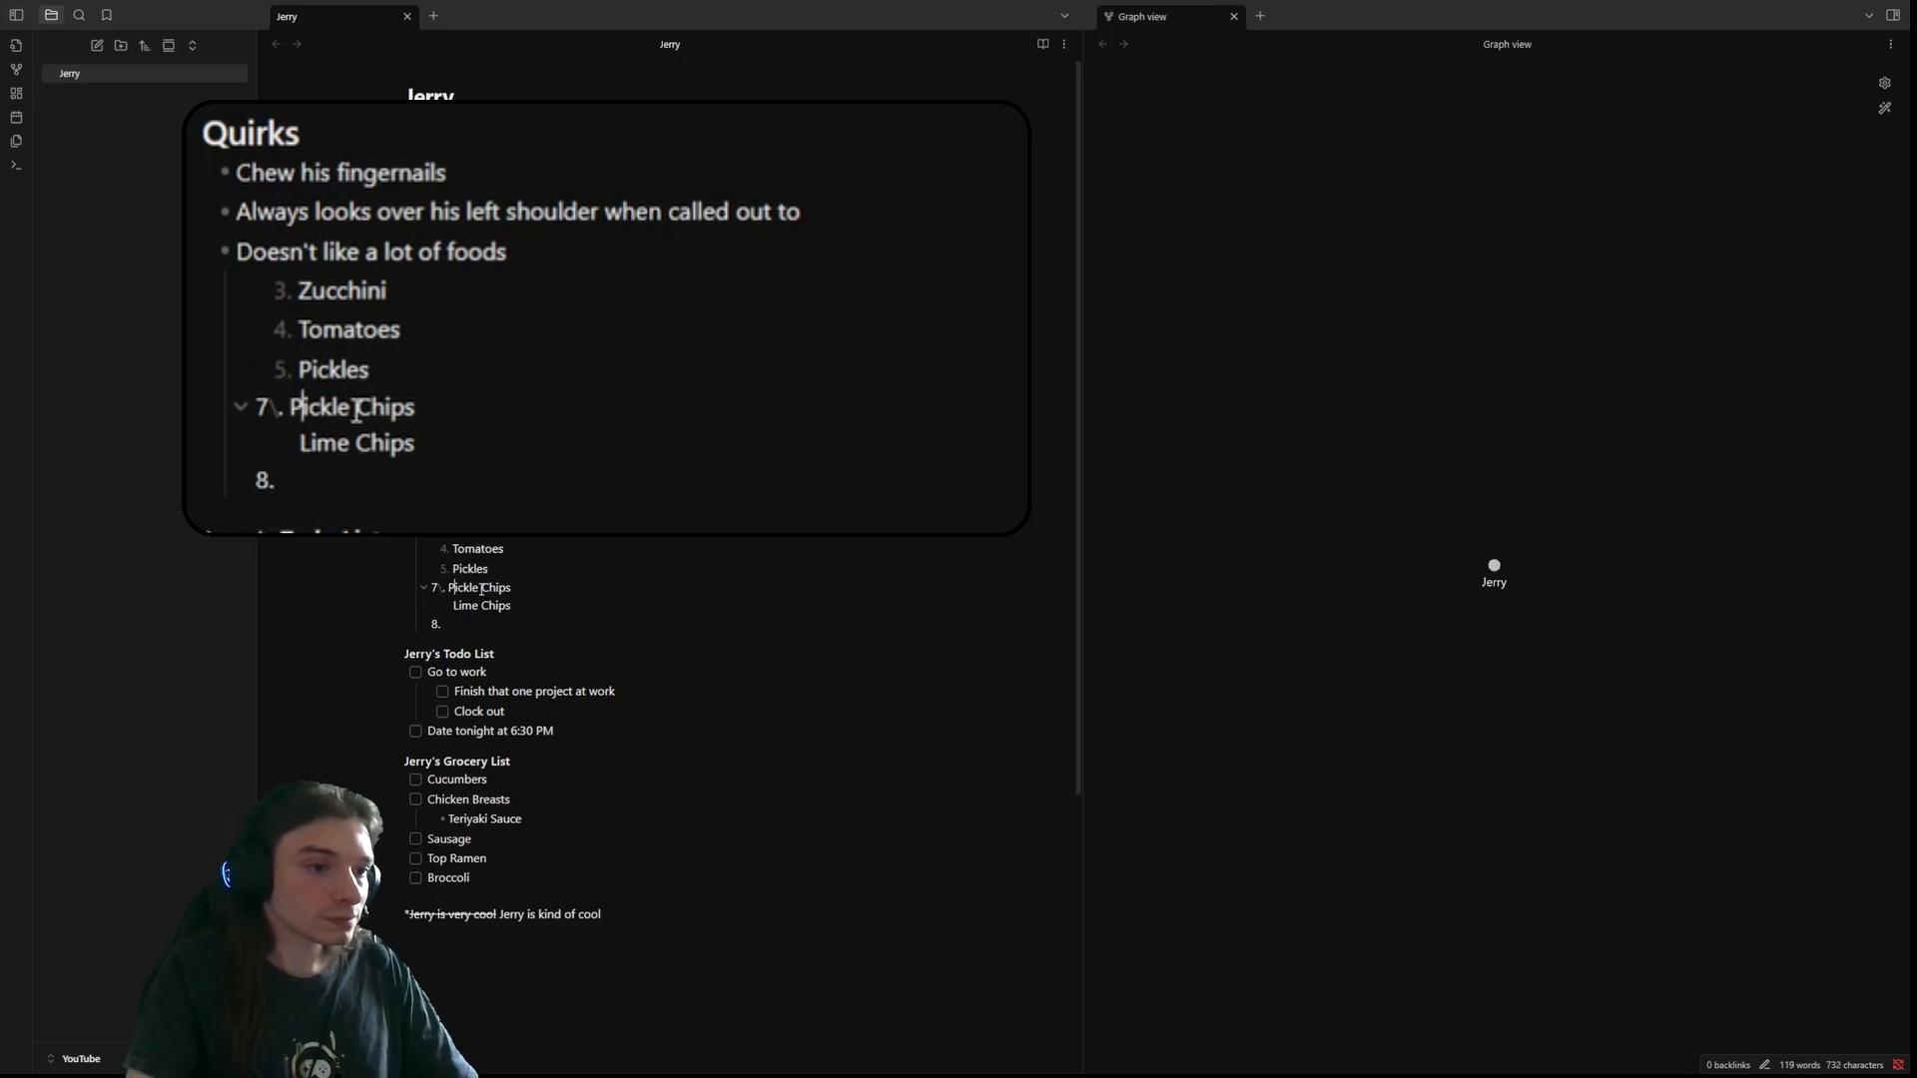
- Remove the backslash escapes from the Pickle Chips number and the empty last item's number to make both numbered list items again
key(Left)
key(Left)
key(Left)
key(BackSpace)
key(Down)
key(Down)
key(Right)
key(Right)
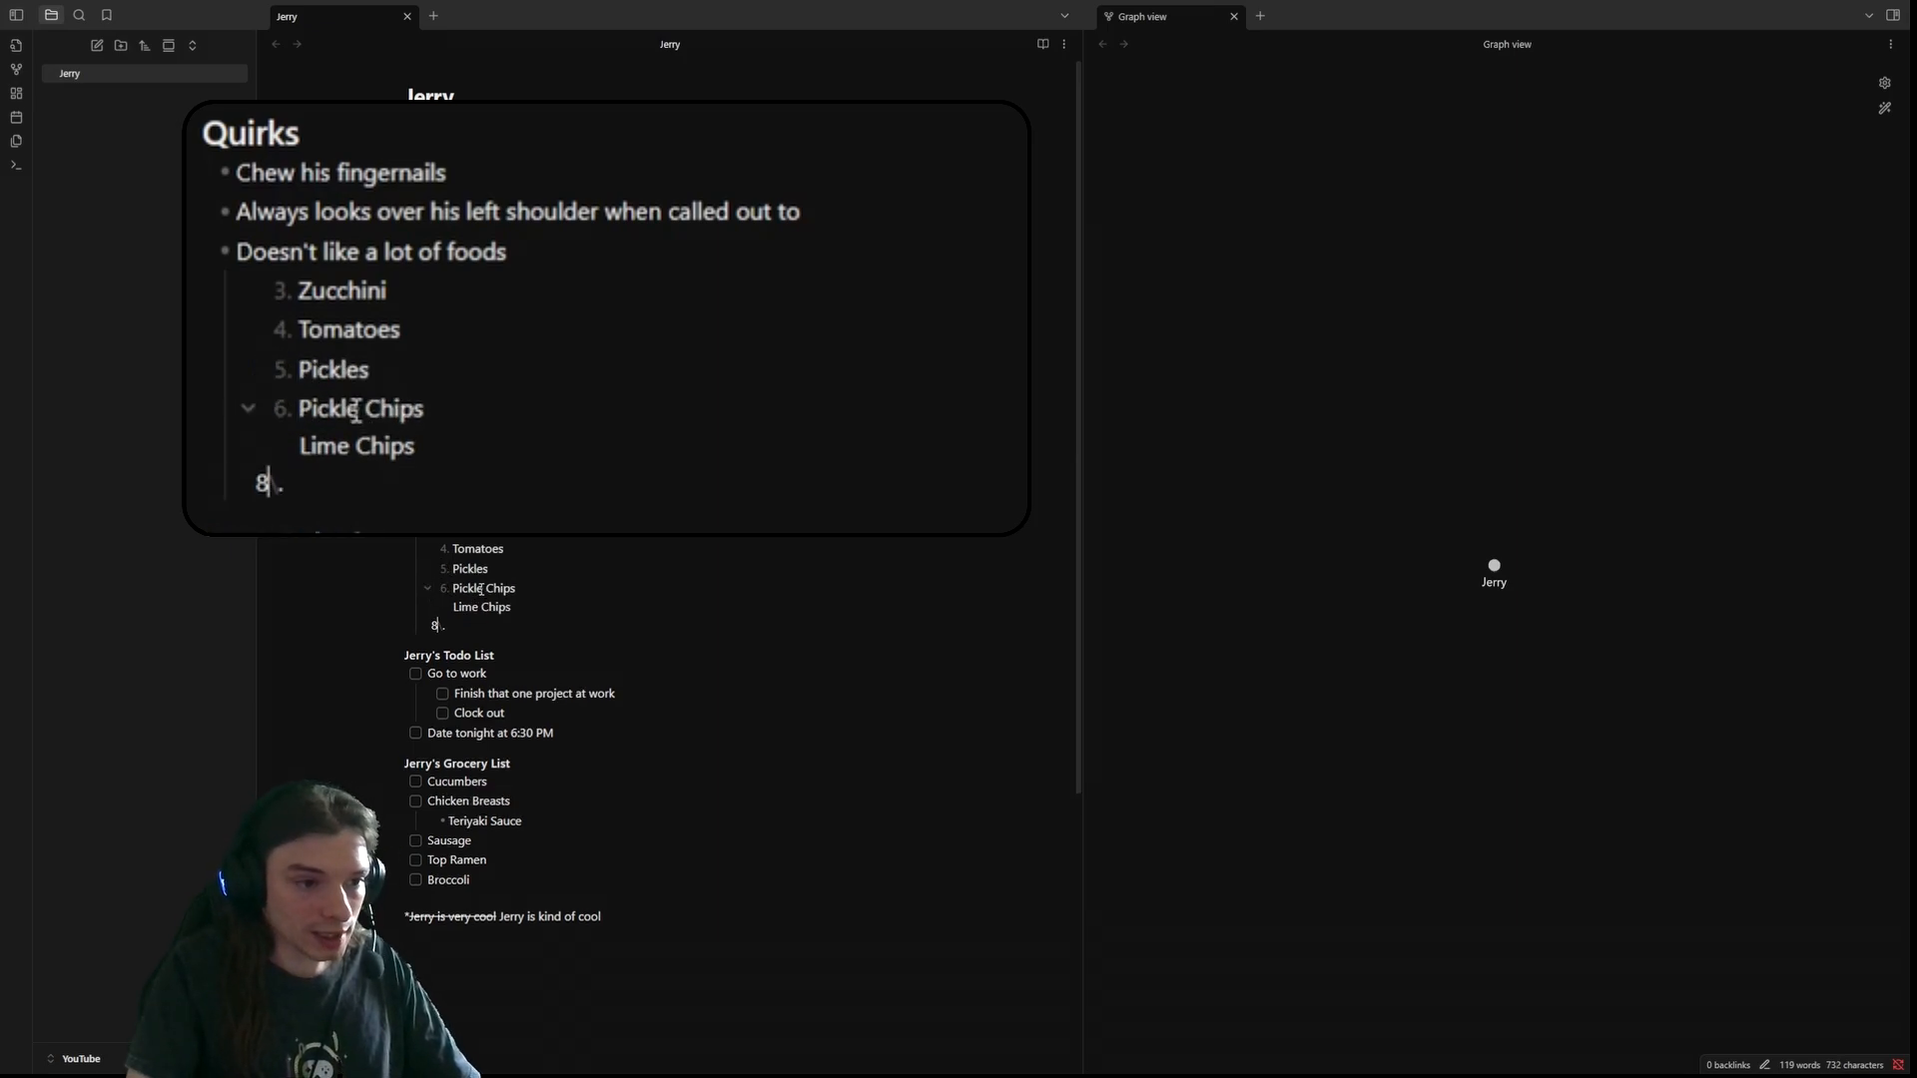
key(Right)
key(Left)
key(Delete)
key(Up)
key(Up)
key(Up)
key(End)
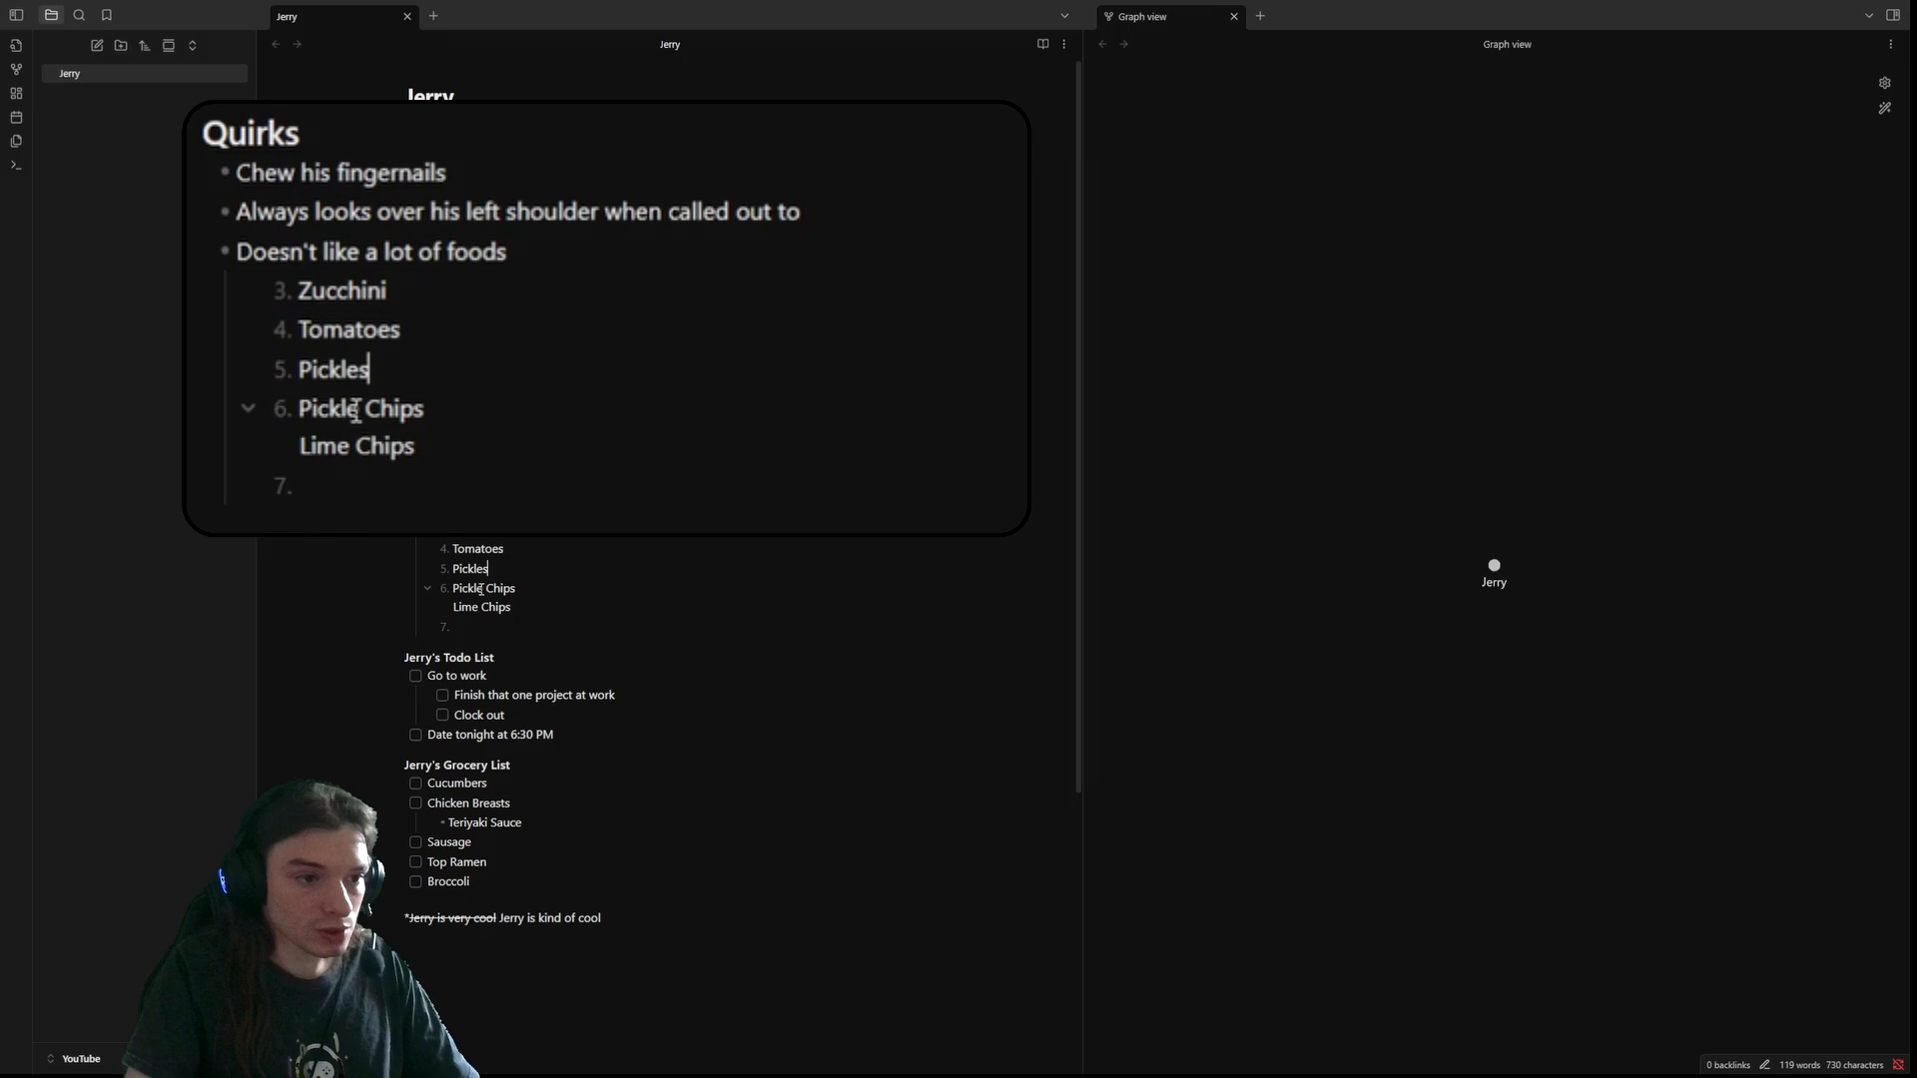
- Start a blockquote on a new line directly beneath the Personality heading
click(570, 519)
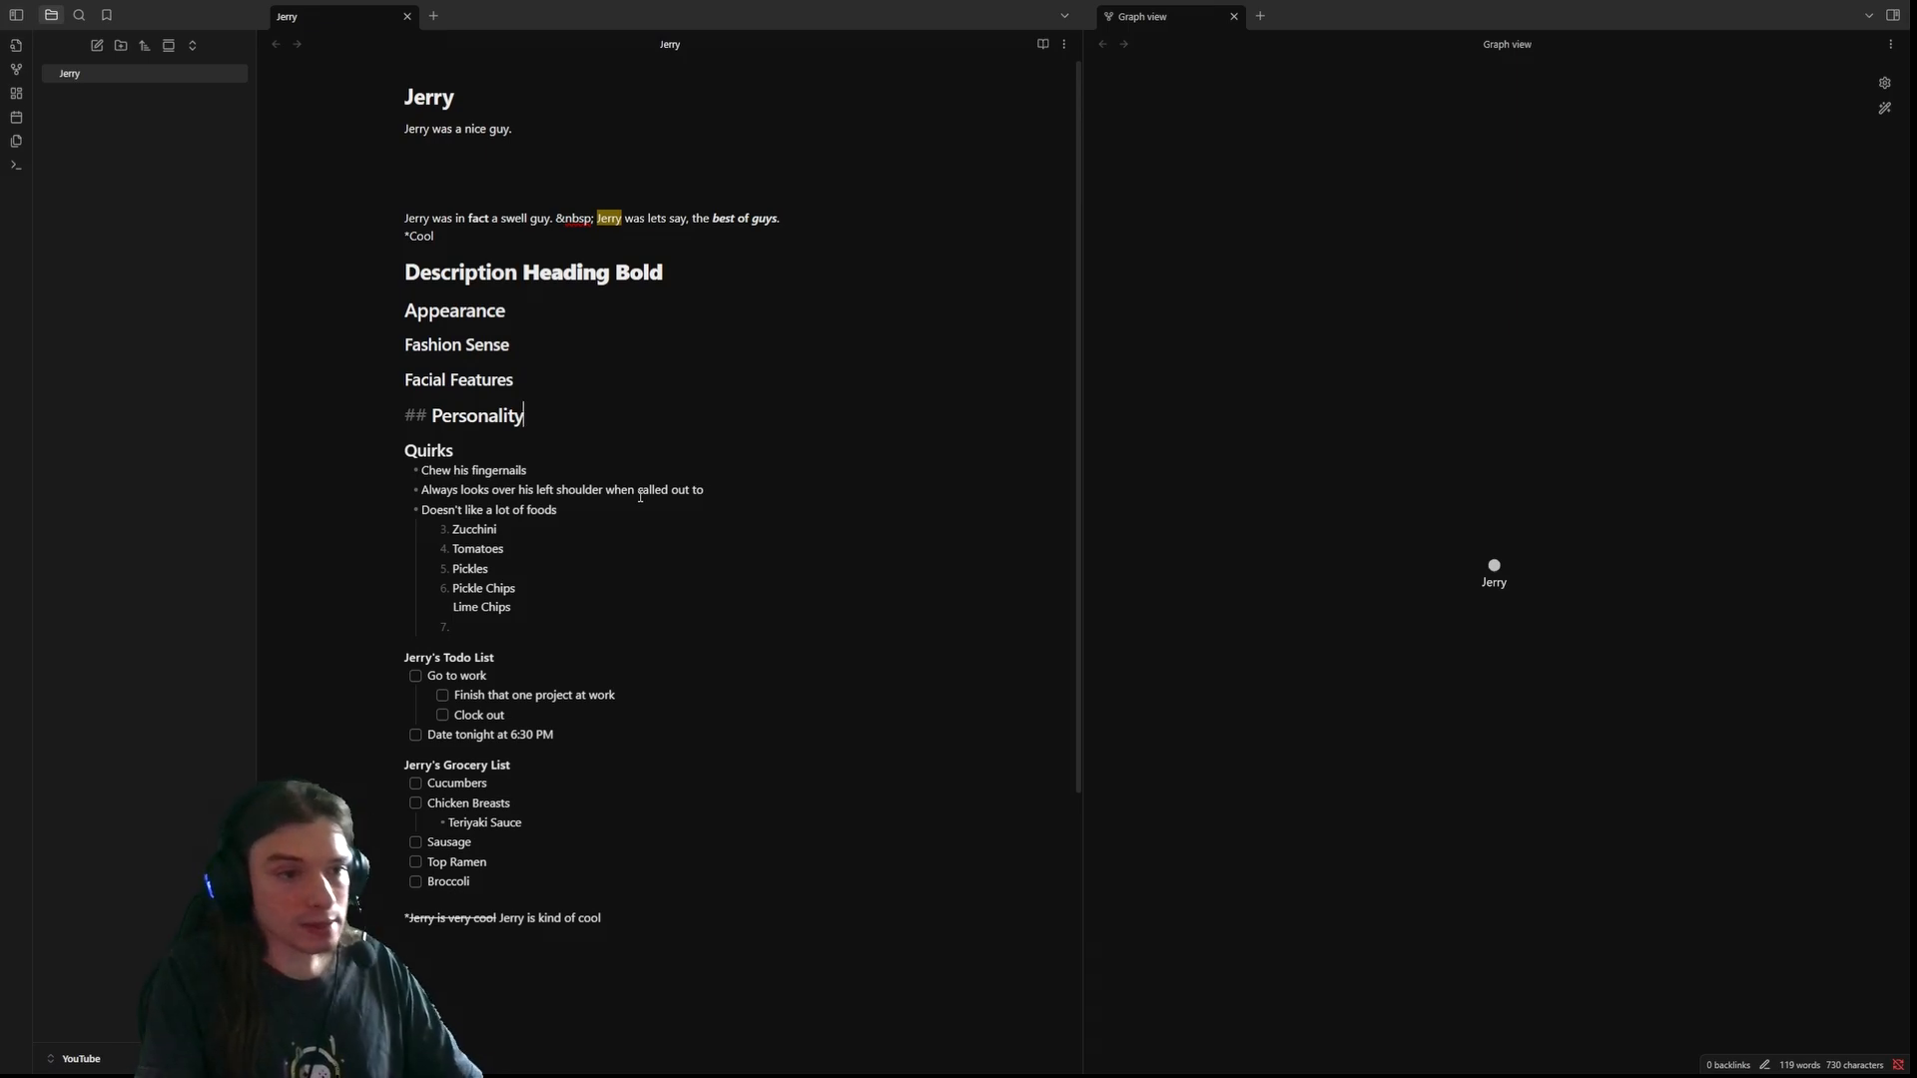
key(Return)
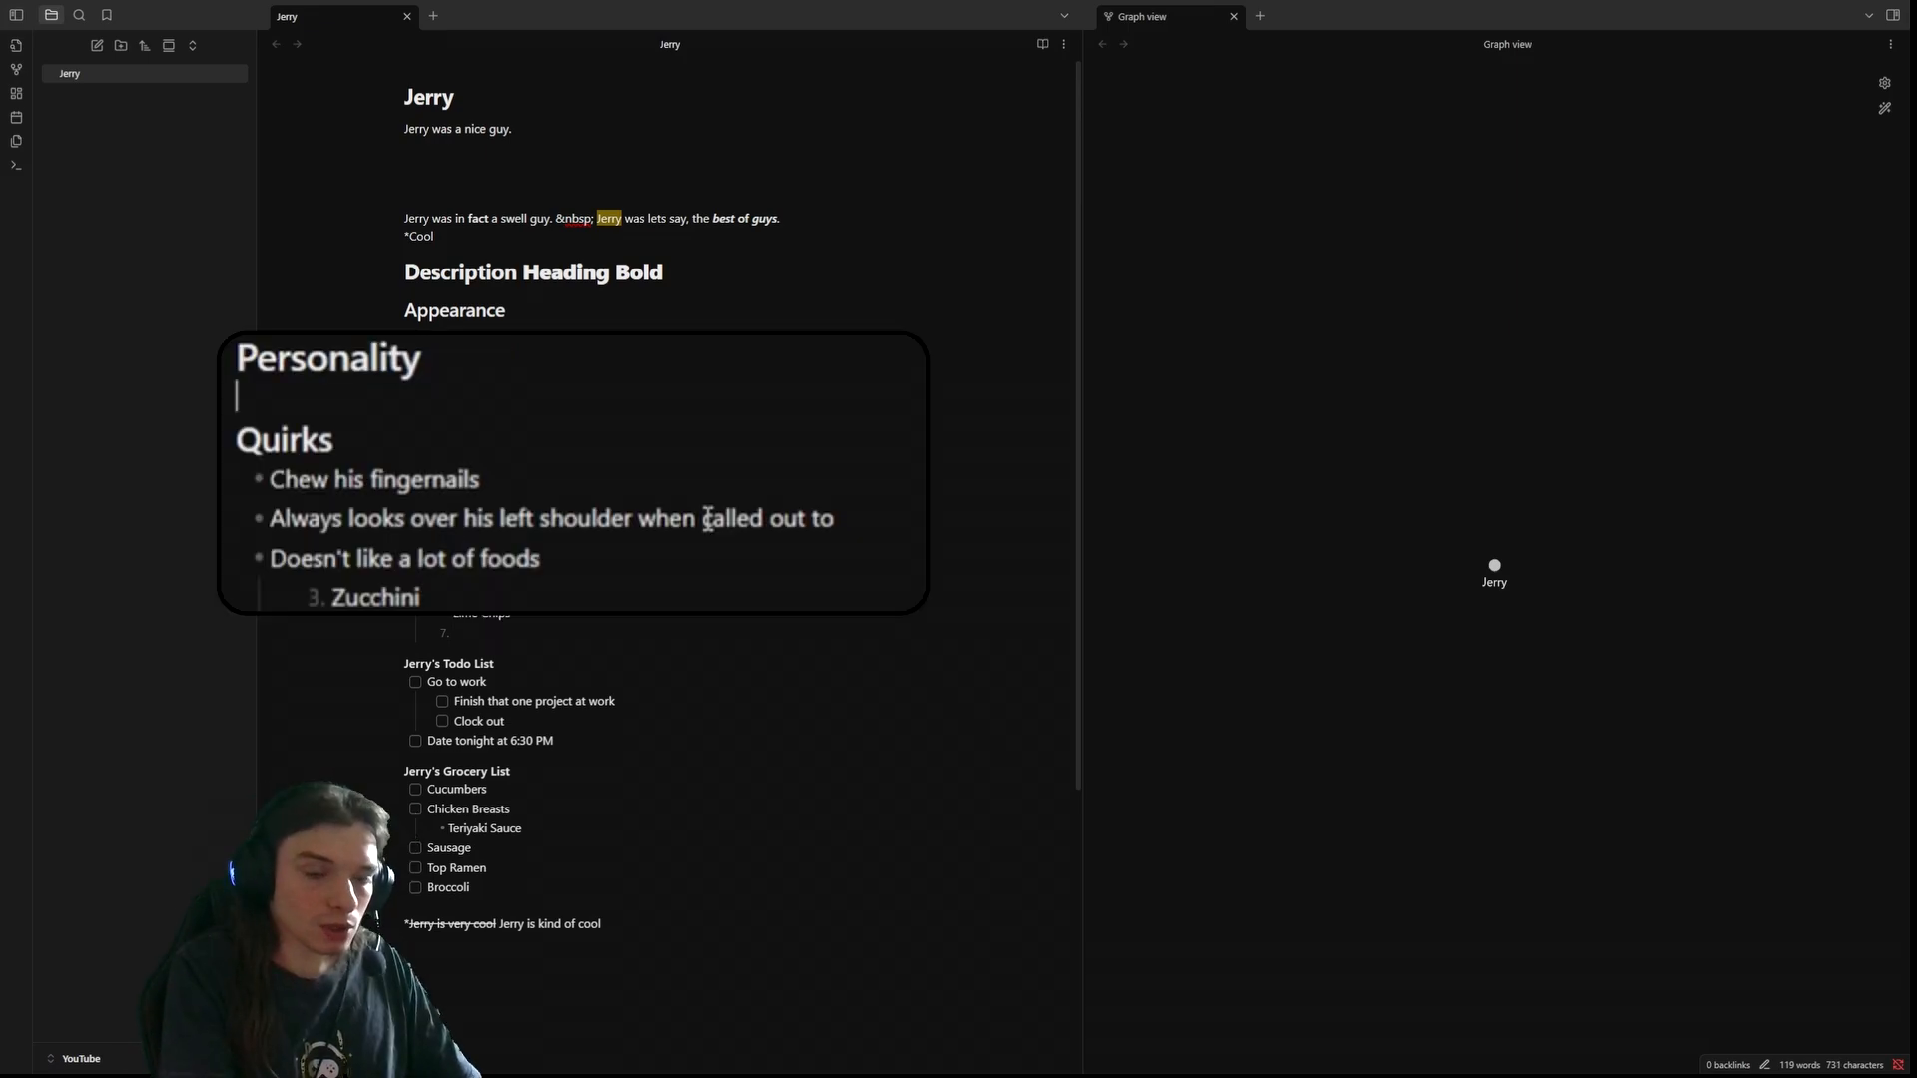
text(>)
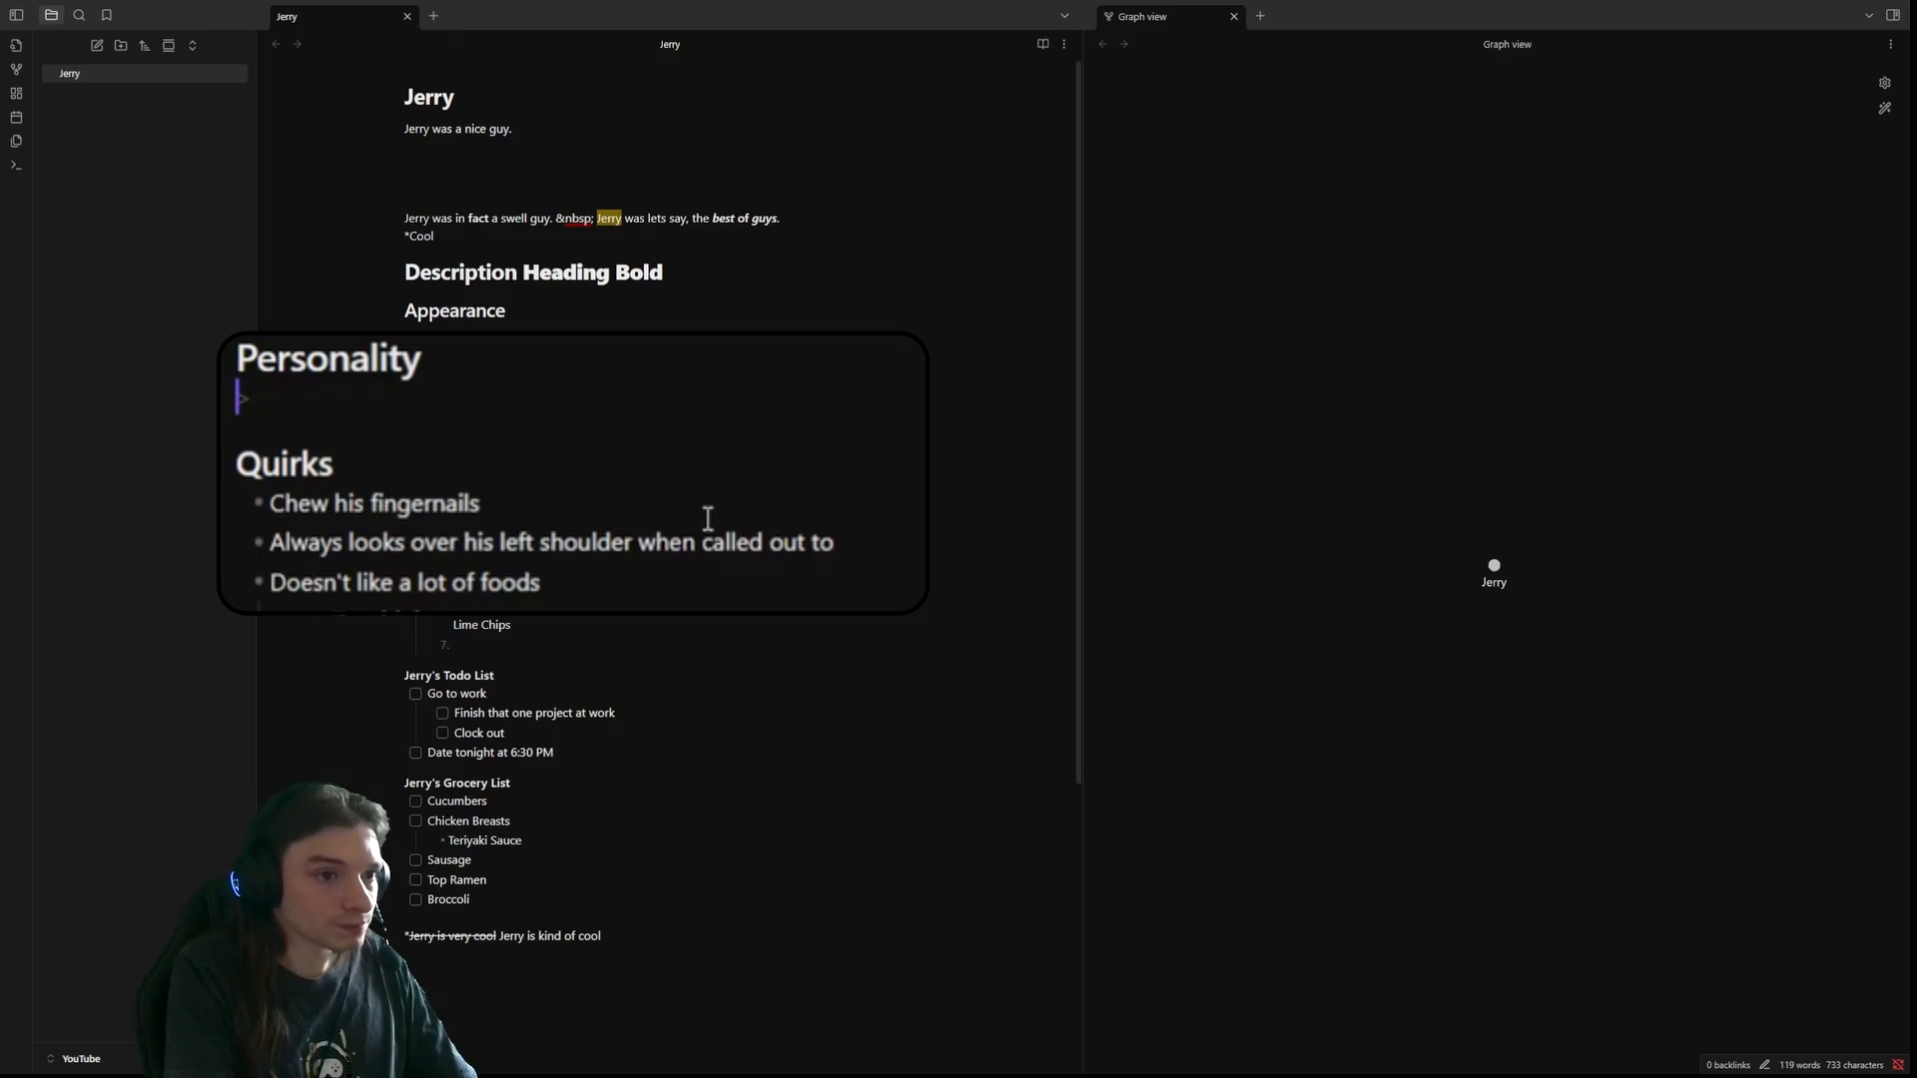
- Write "I wouldn't say I'm all that special." in the blockquote
text(I don't)
key(BackSpace)
key(BackSpace)
key(BackSpace)
key(BackSpace)
key(BackSpace)
key(BackSpace)
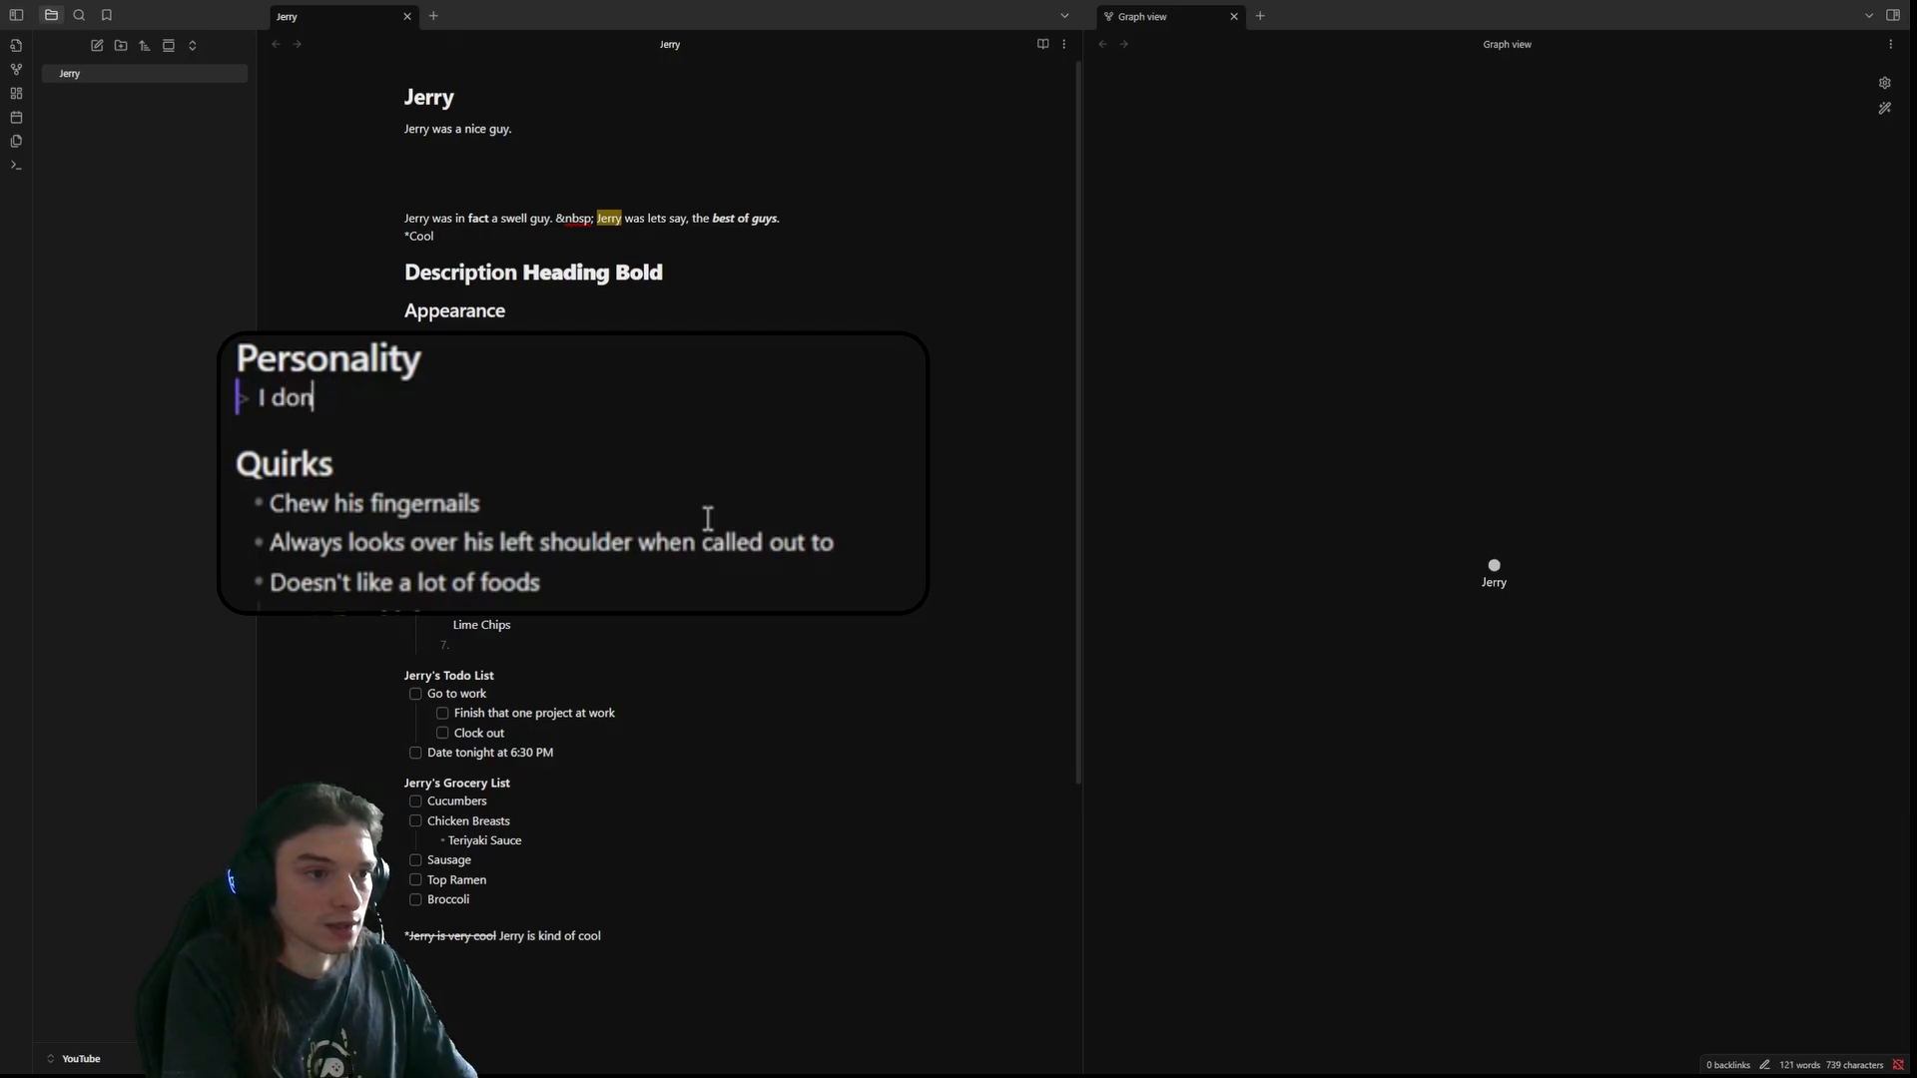
text(wouldn't say I'm )
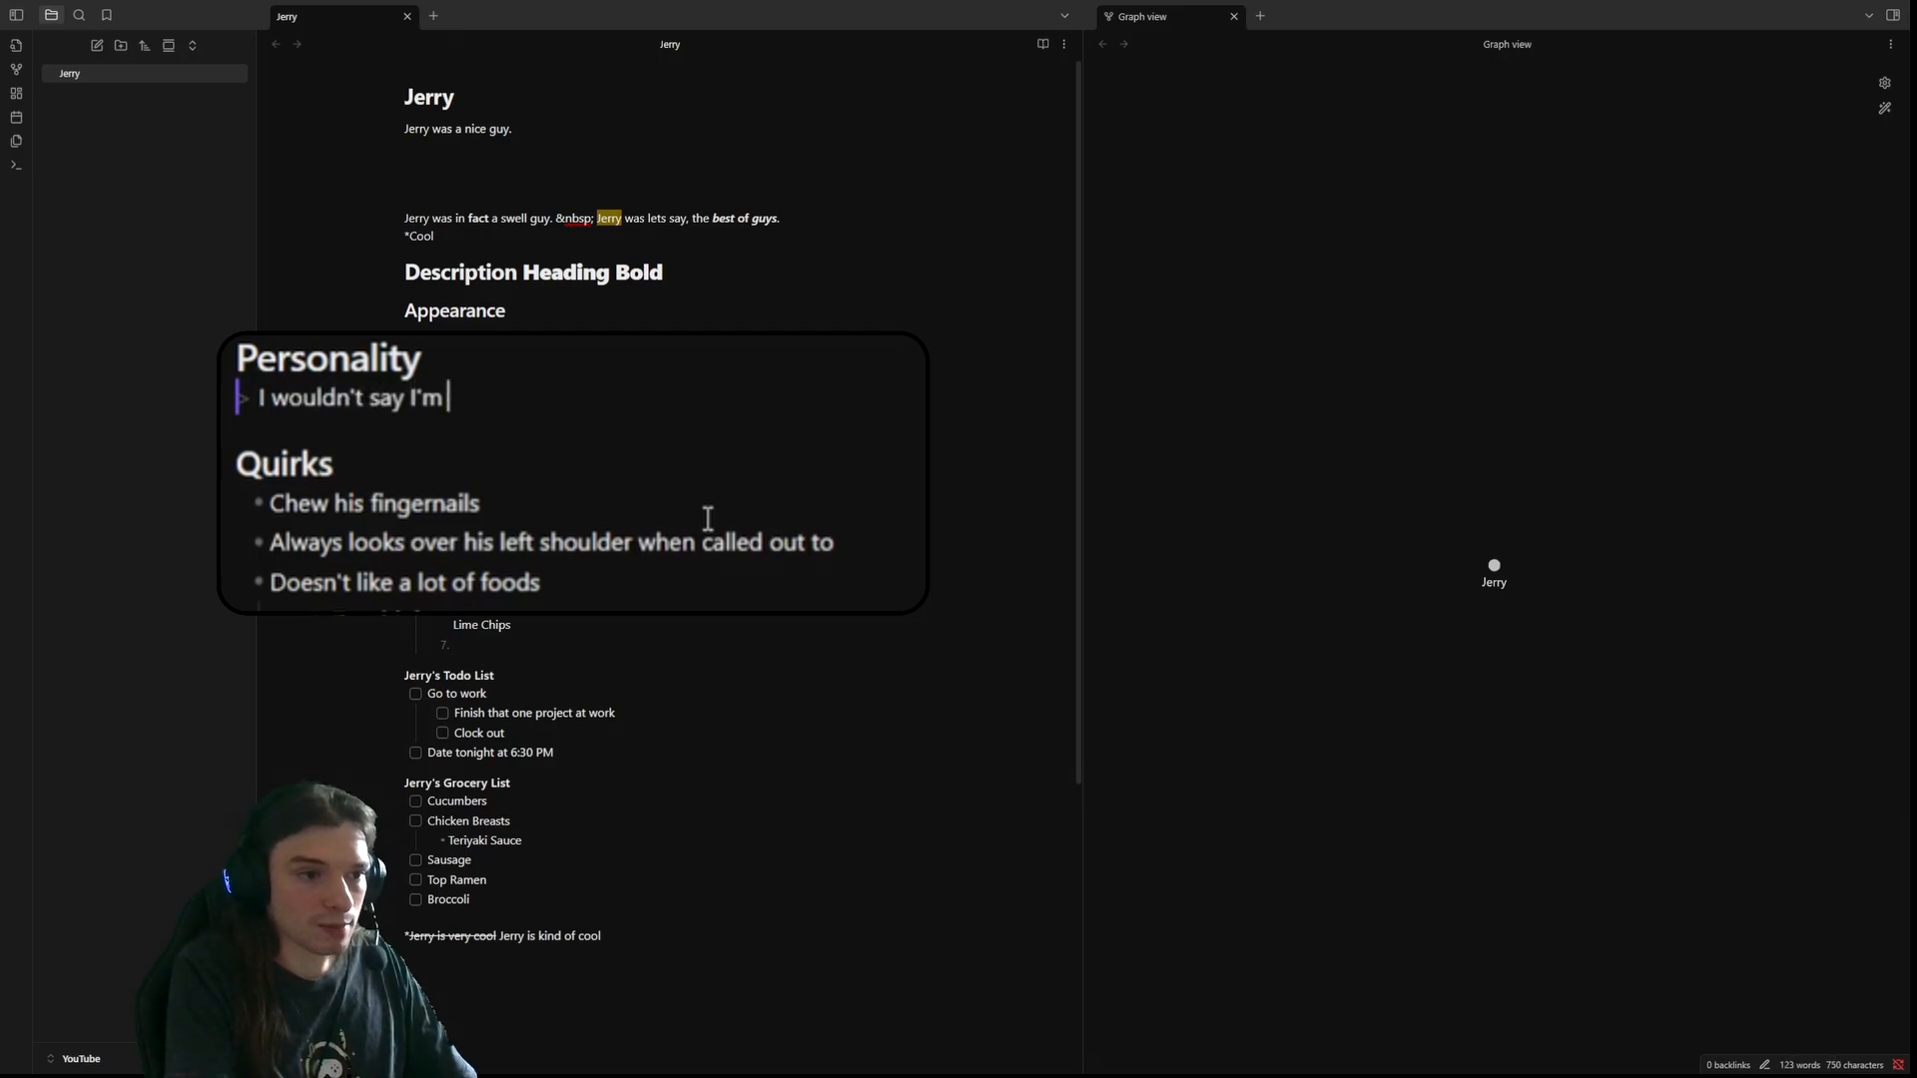
text(all that speci)
key(BackSpace)
text(cial)
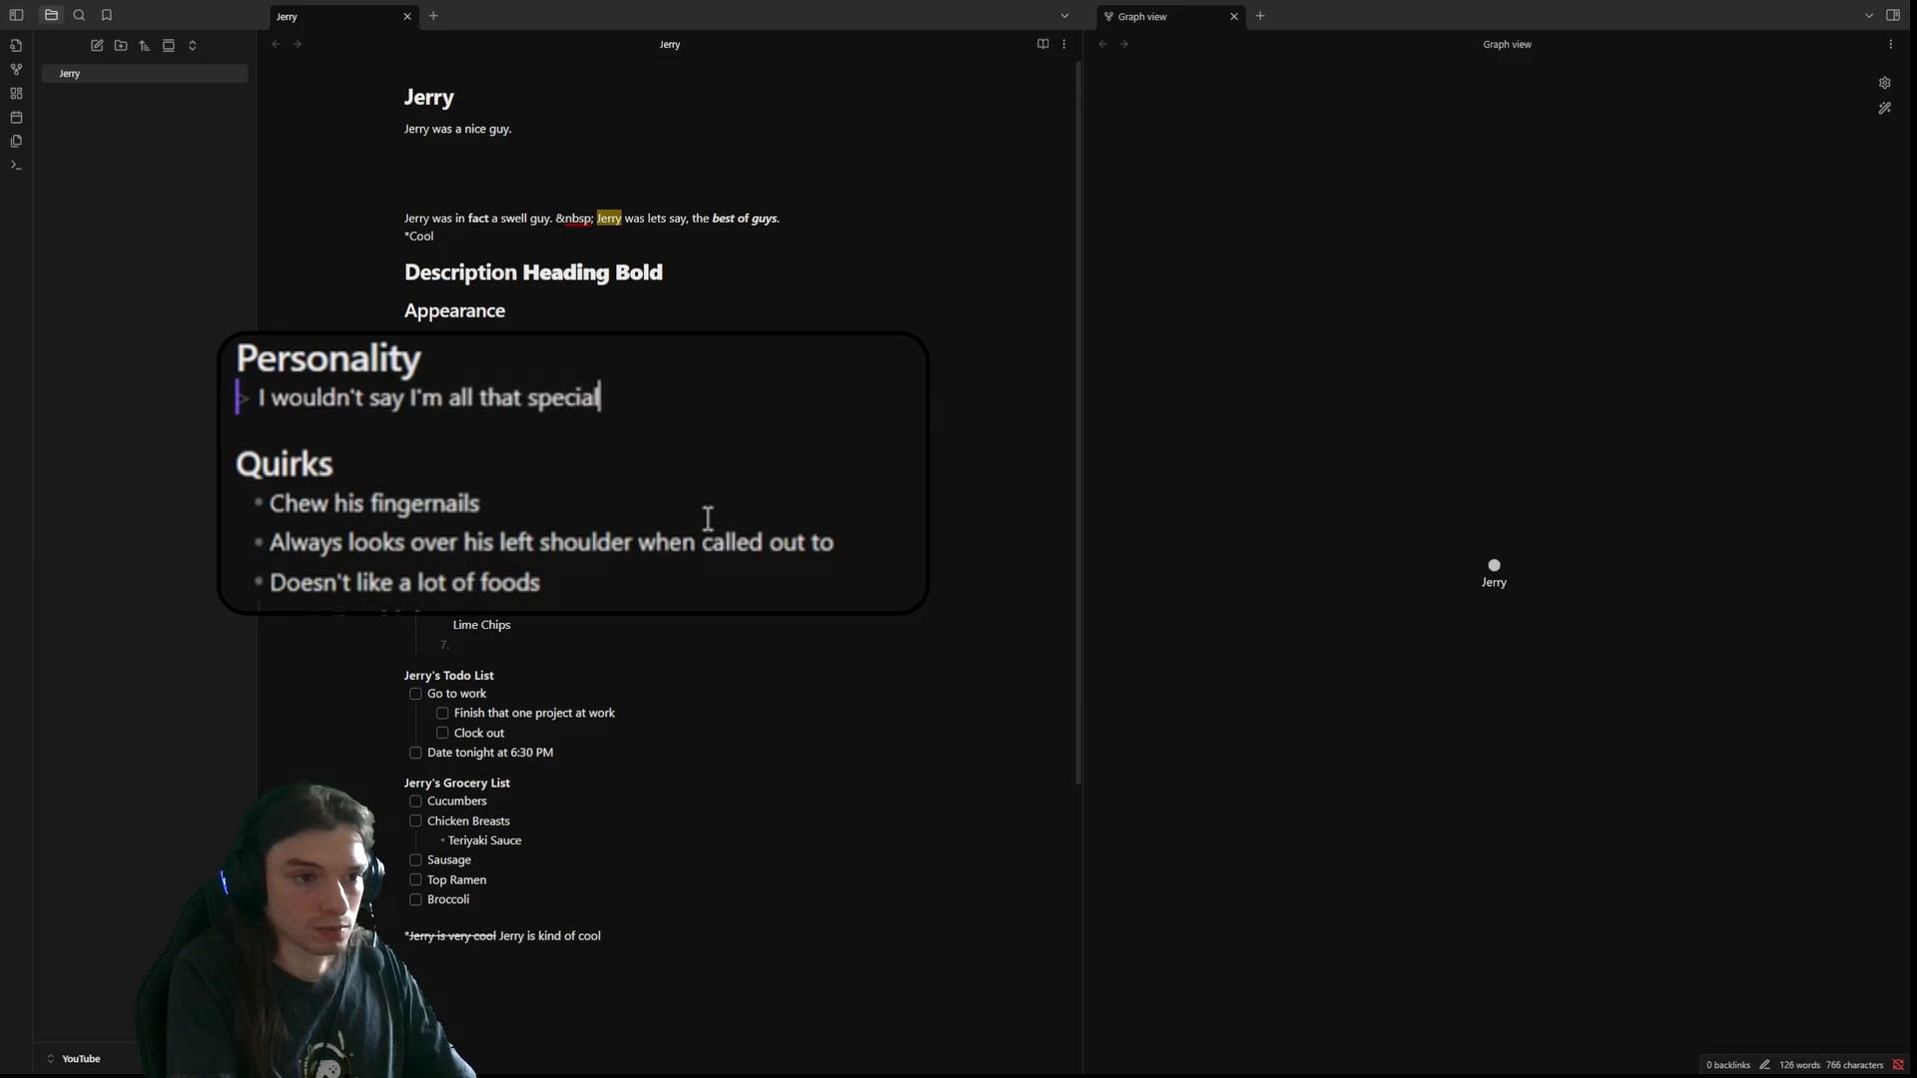
text(.)
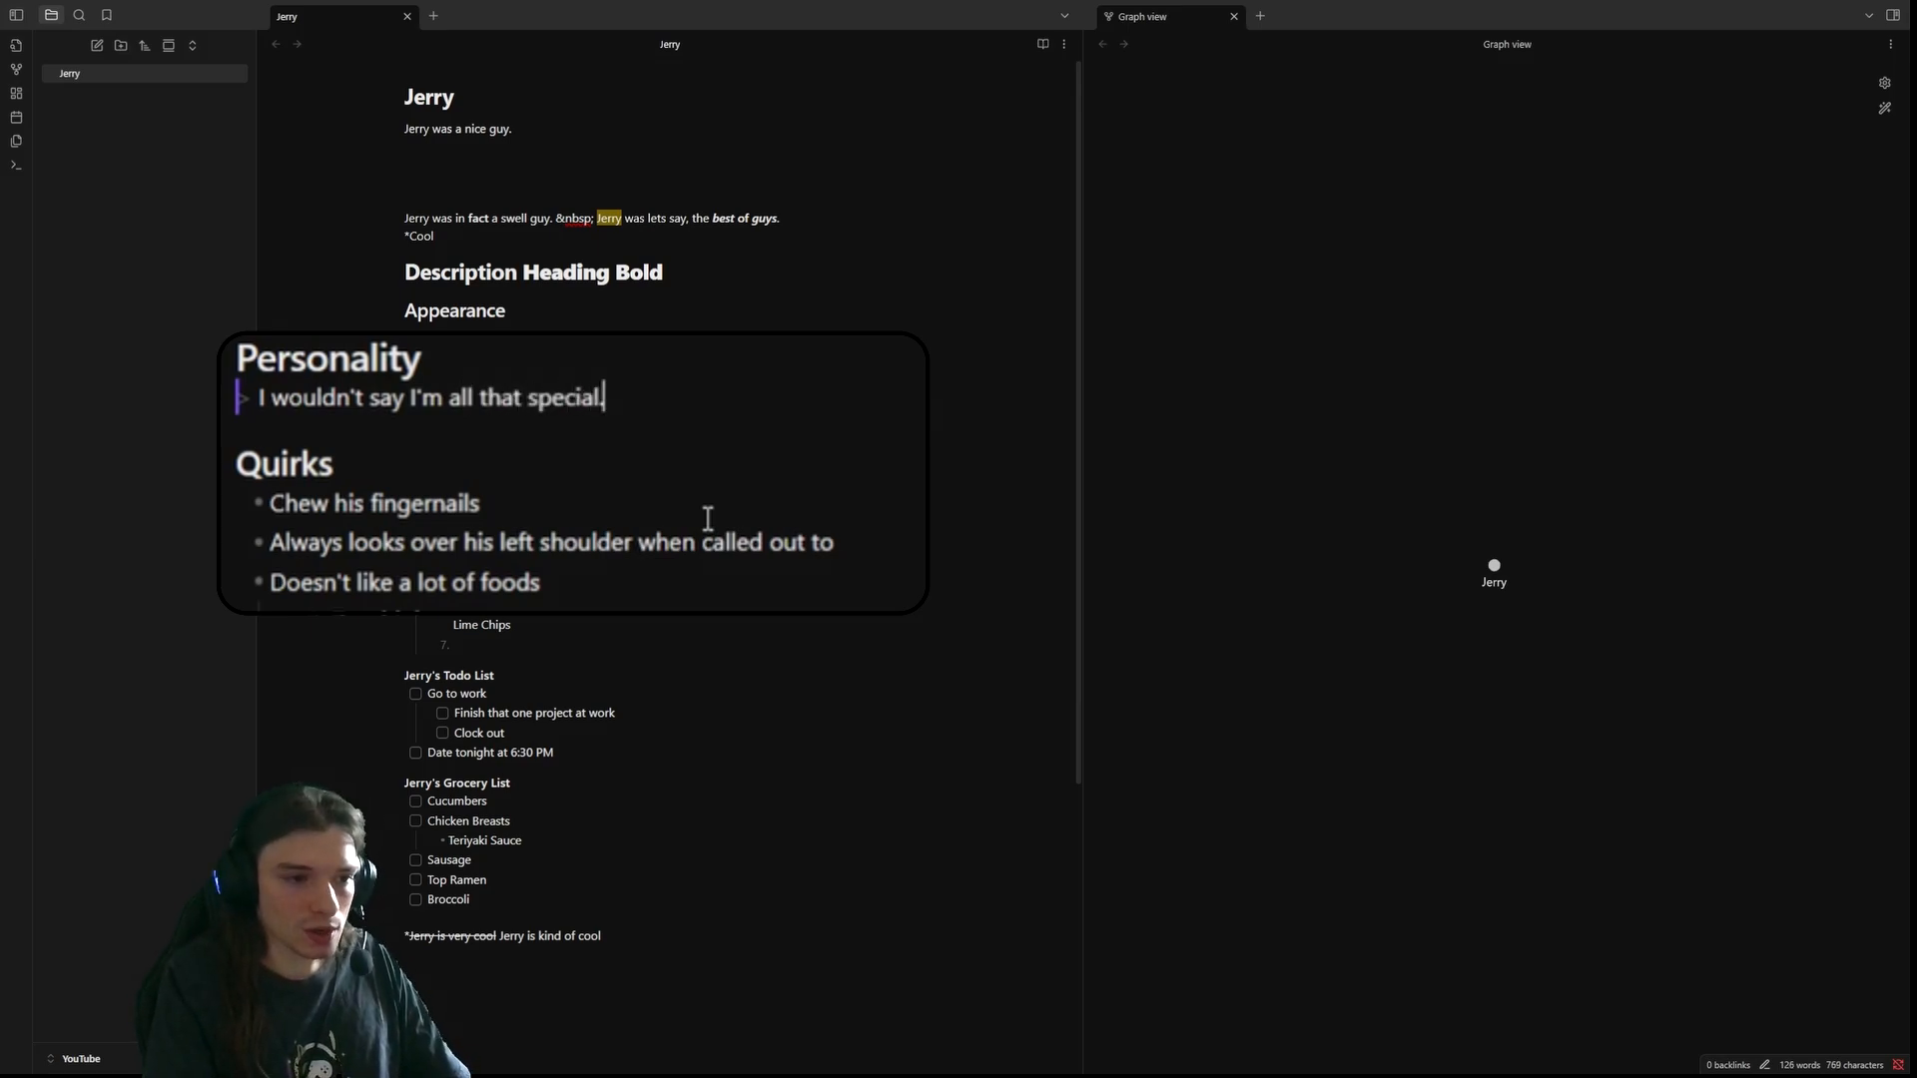
- End the blockquote after the quoted sentence, and check it in reading view before returning to editing view
key(Return)
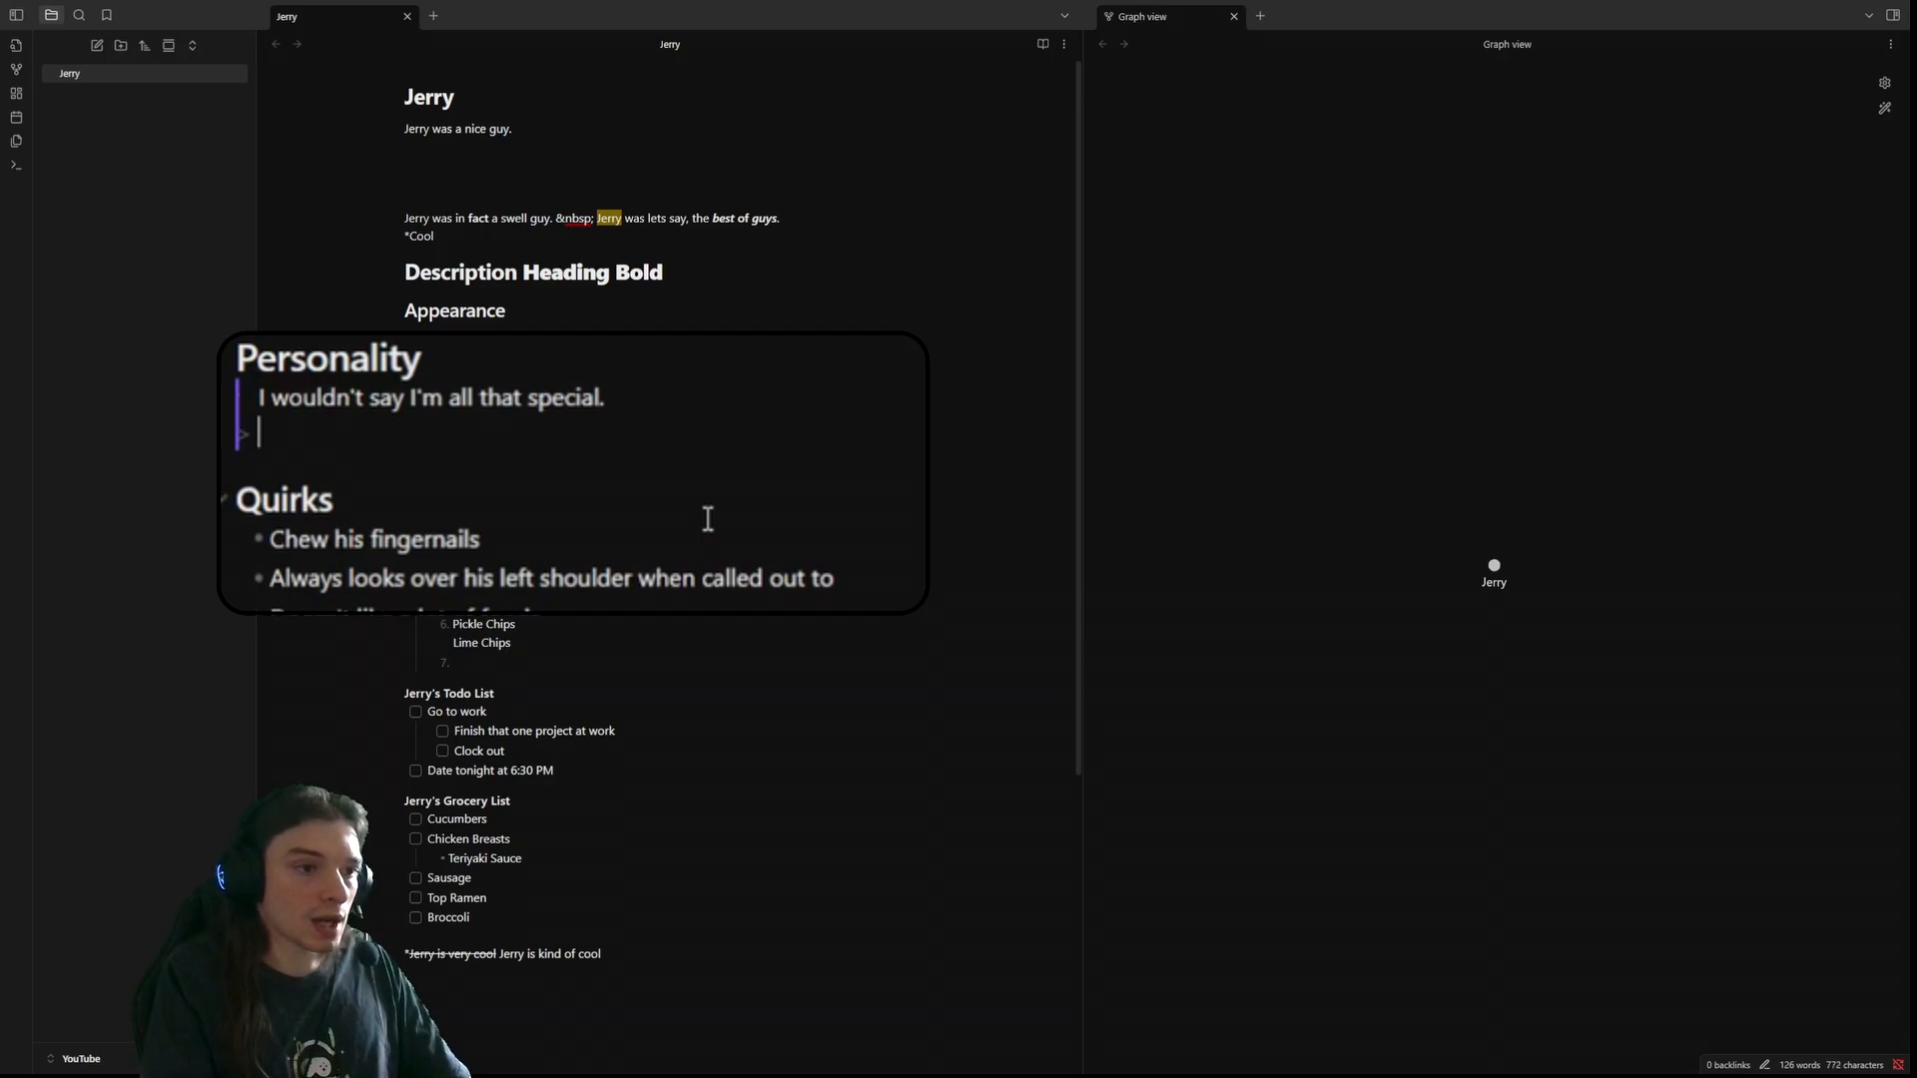
key(Return)
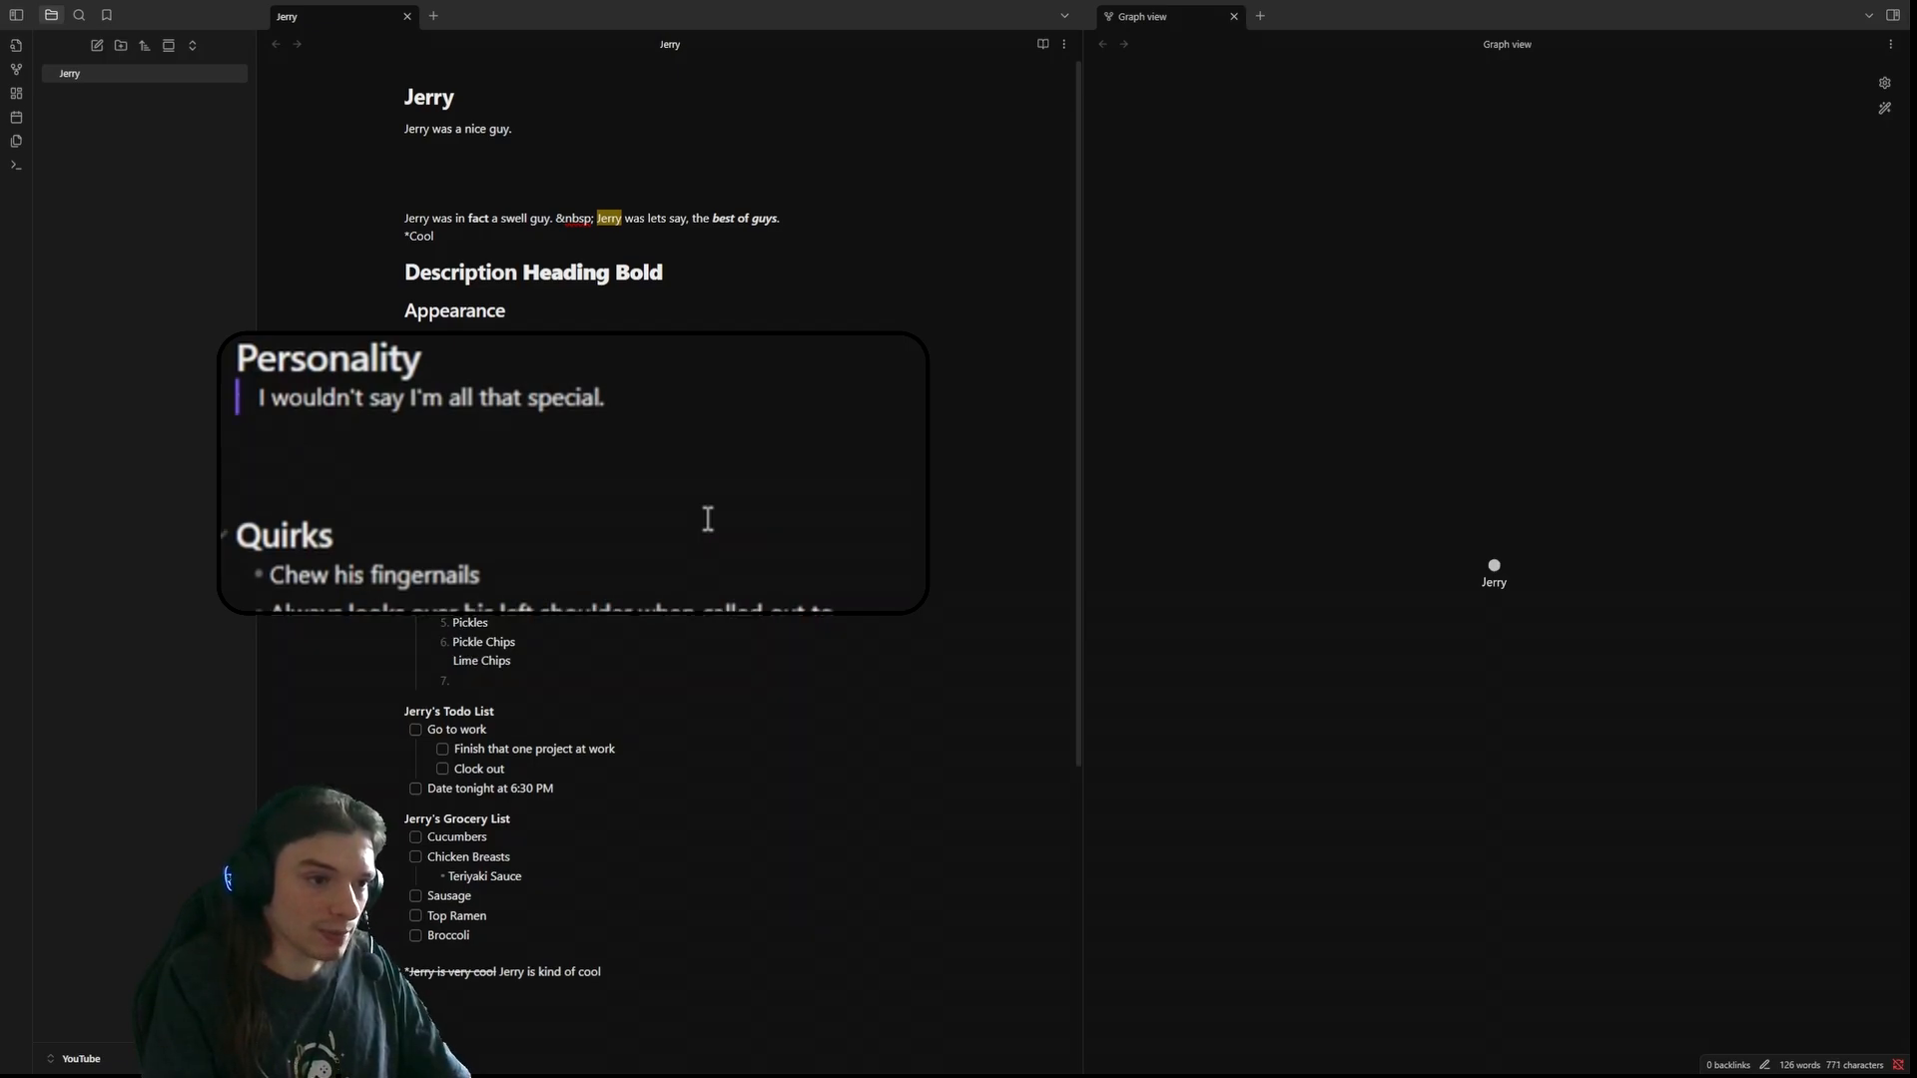
click(1042, 45)
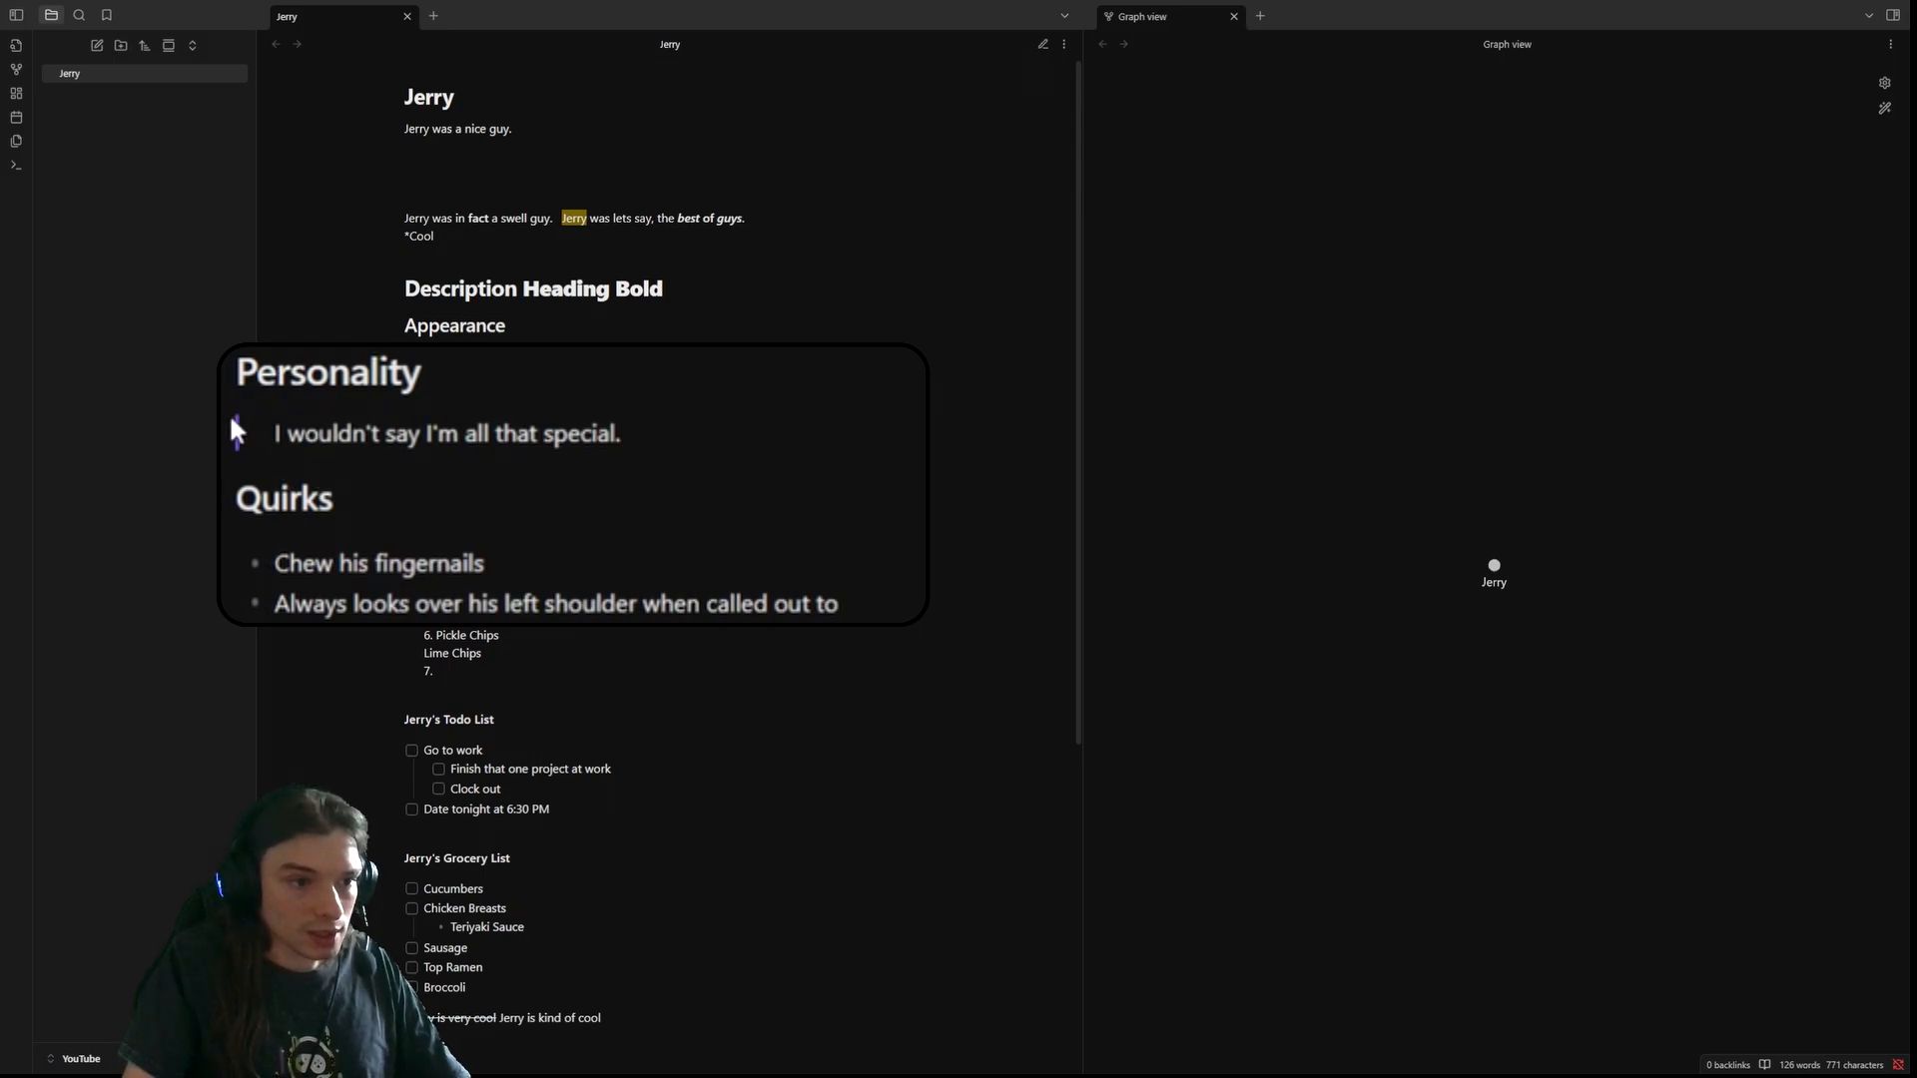
click(1048, 45)
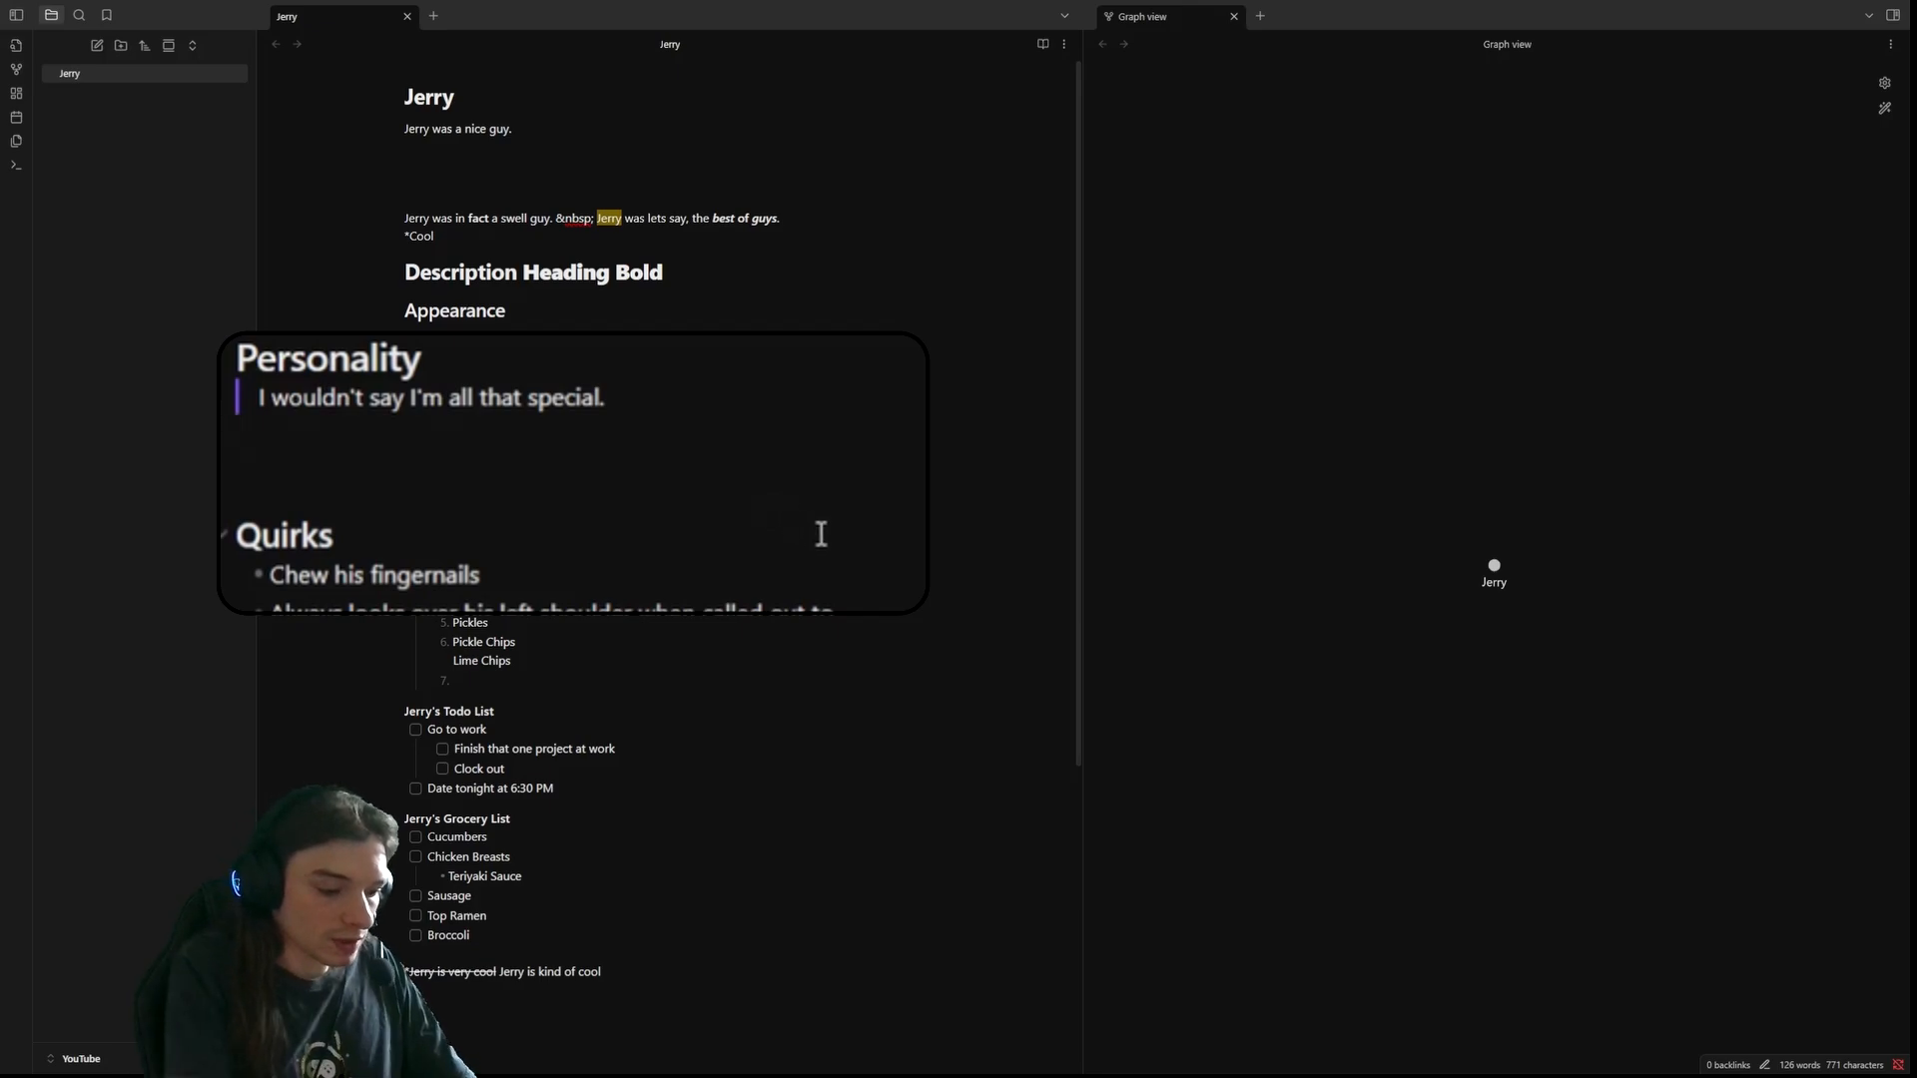
- Add an attribution on the line directly below the quote, made of an escaped dash "\-" and the character's name
key(Return)
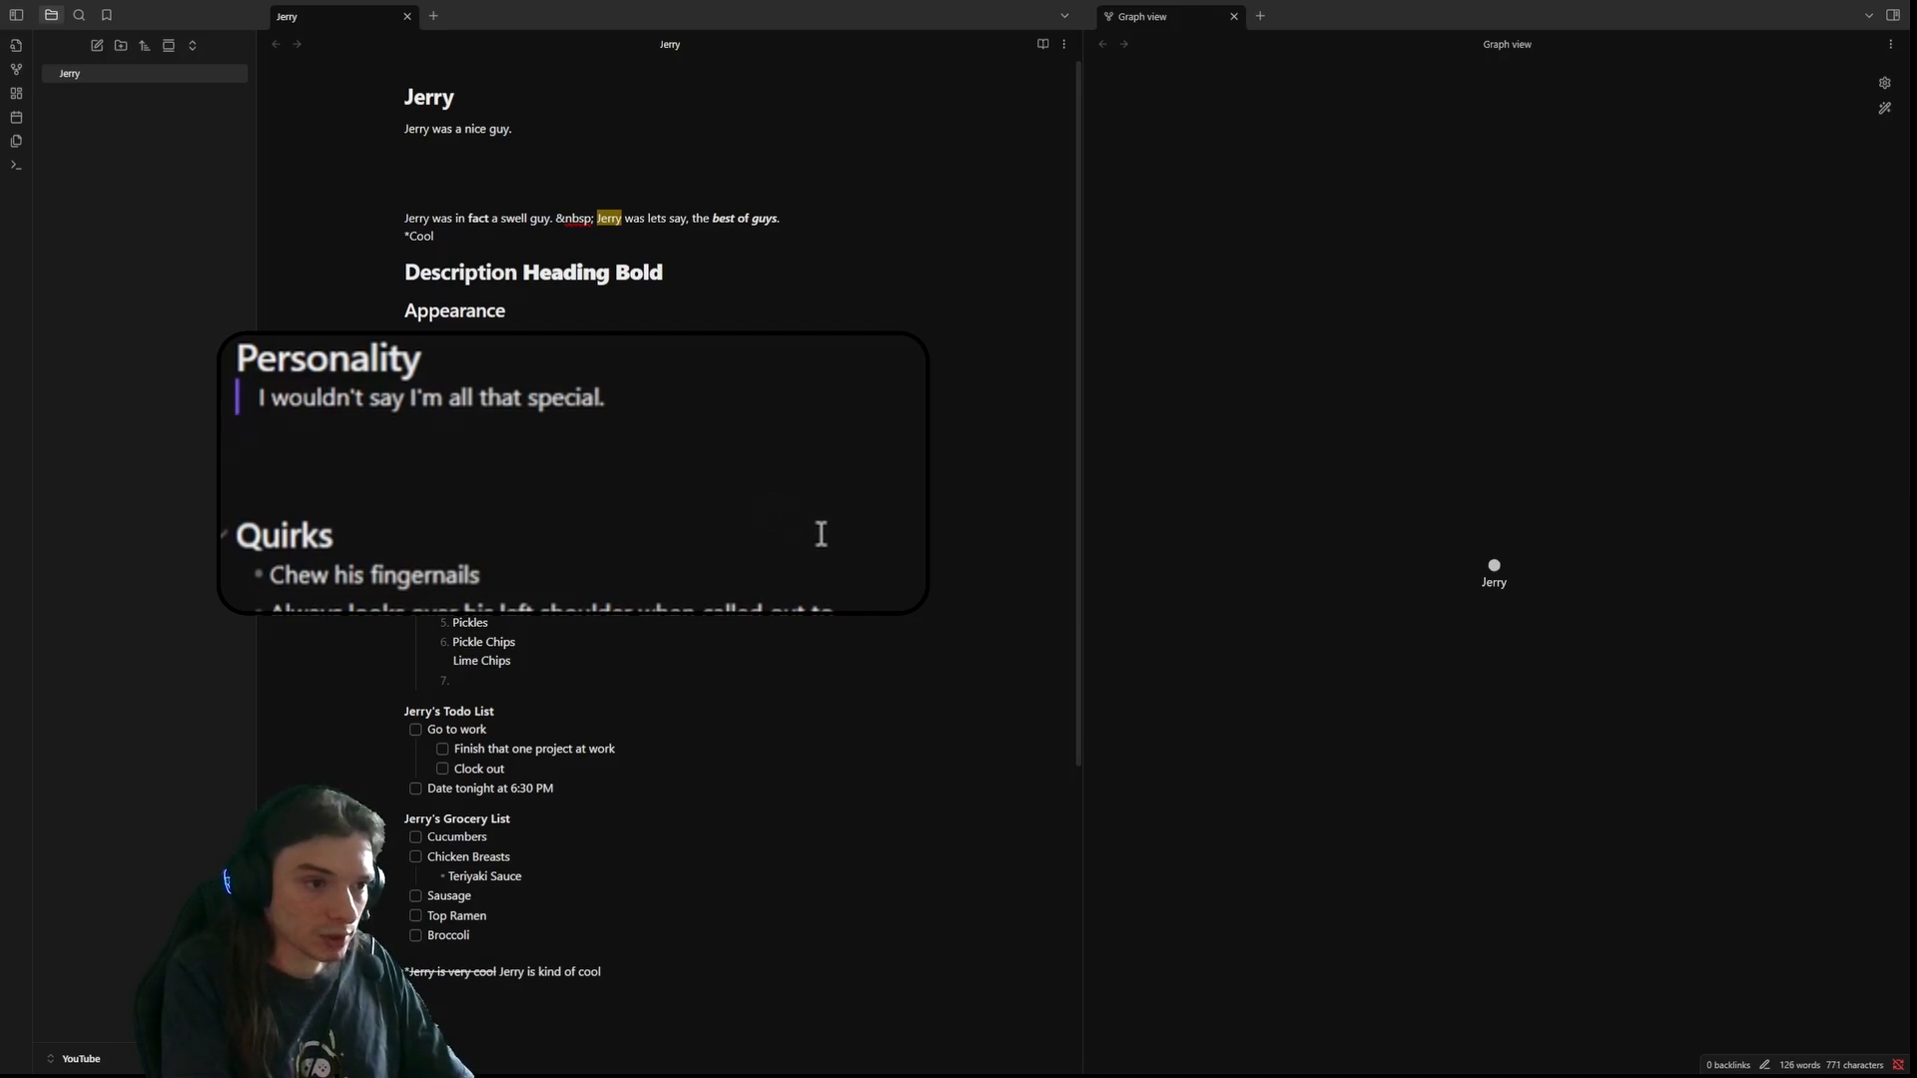
text(- Jerry)
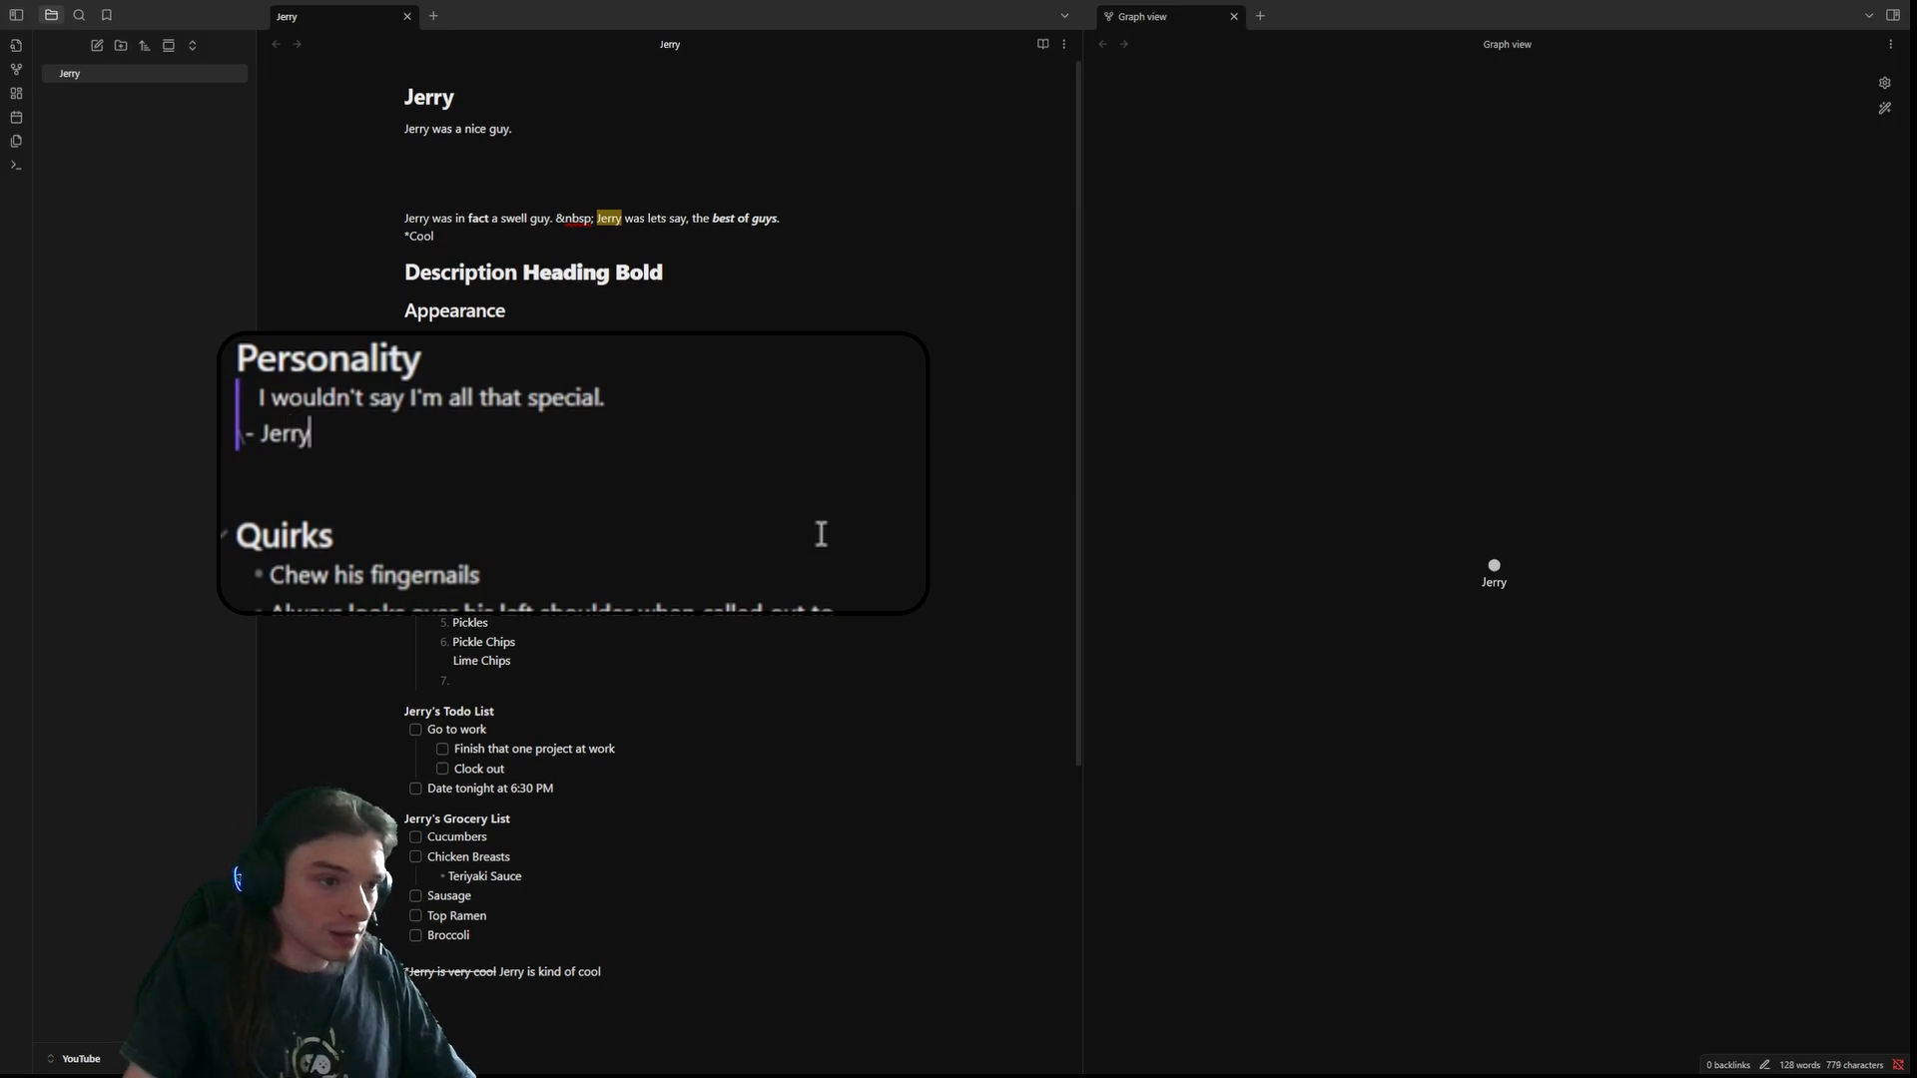
click(635, 513)
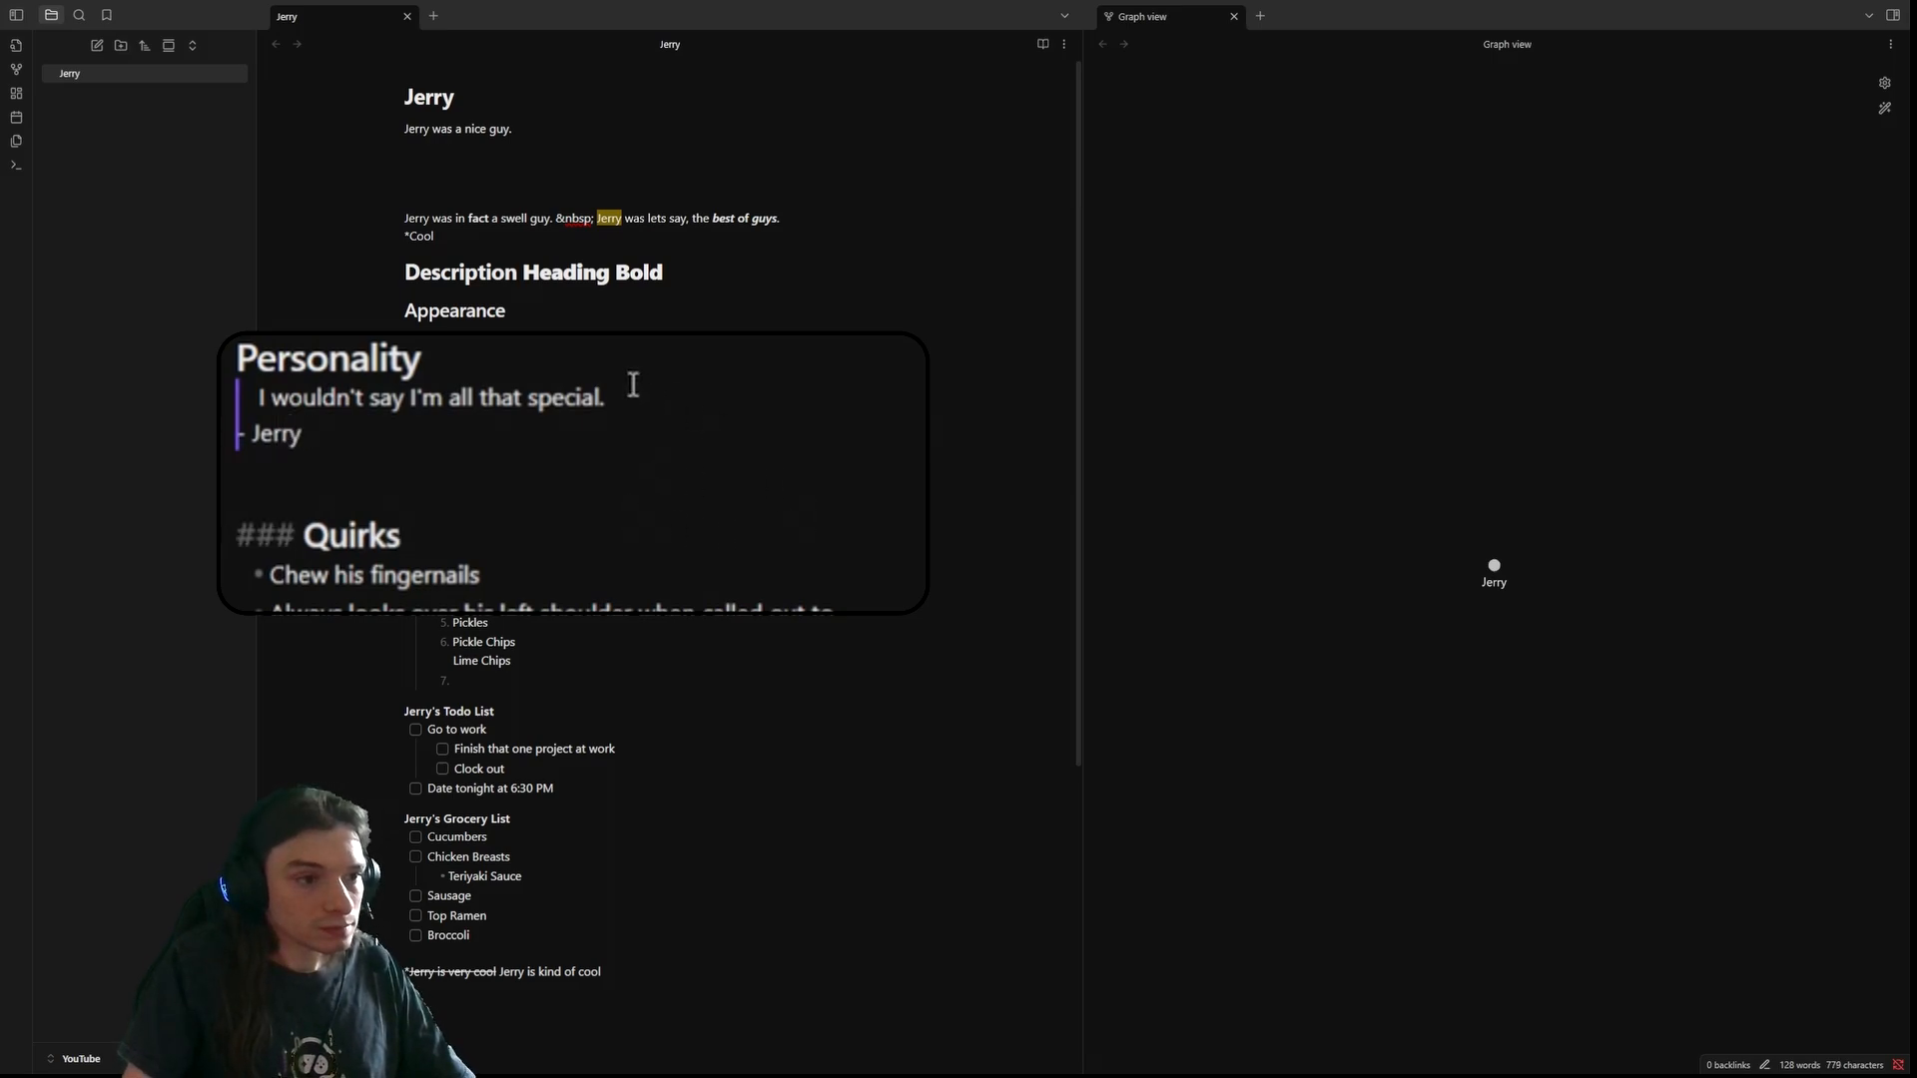
- Put a ">" quote marker and a space before the escaped dash on the attribution line
click(257, 439)
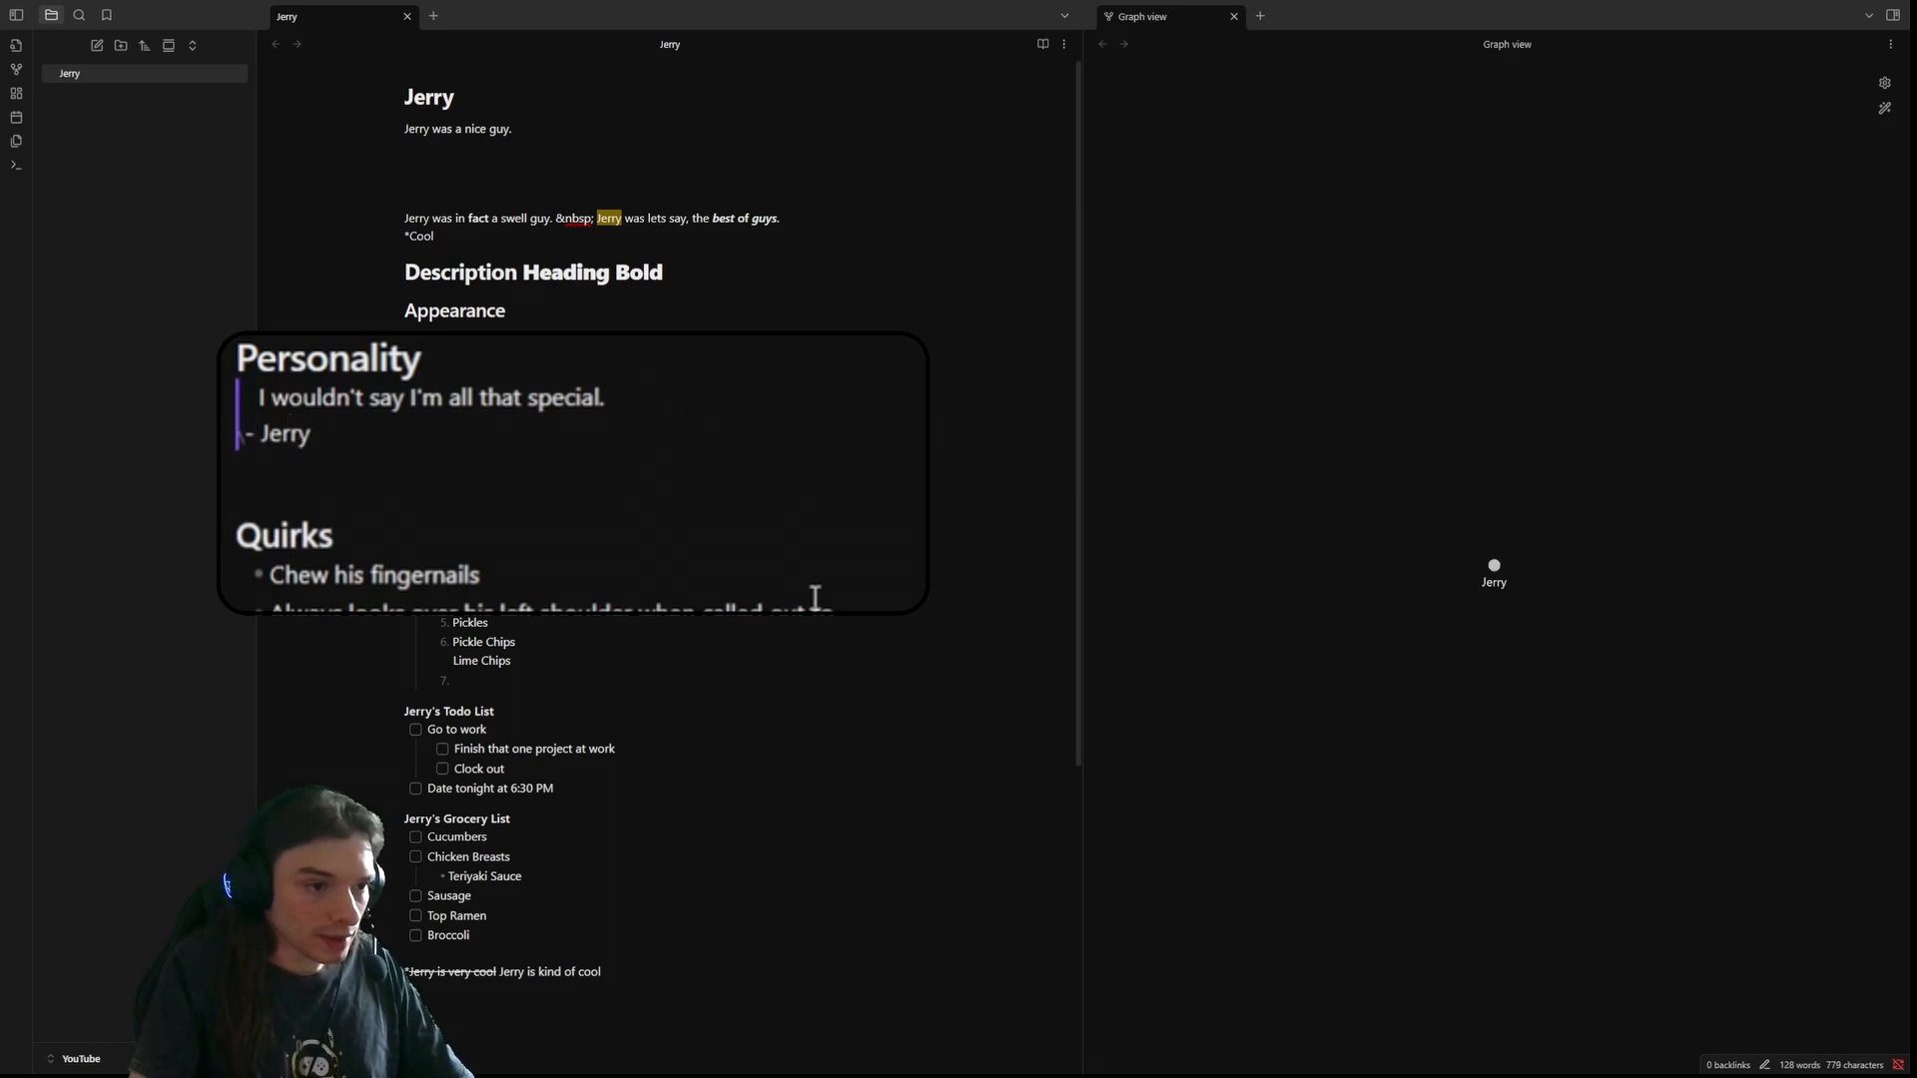
text(> \)
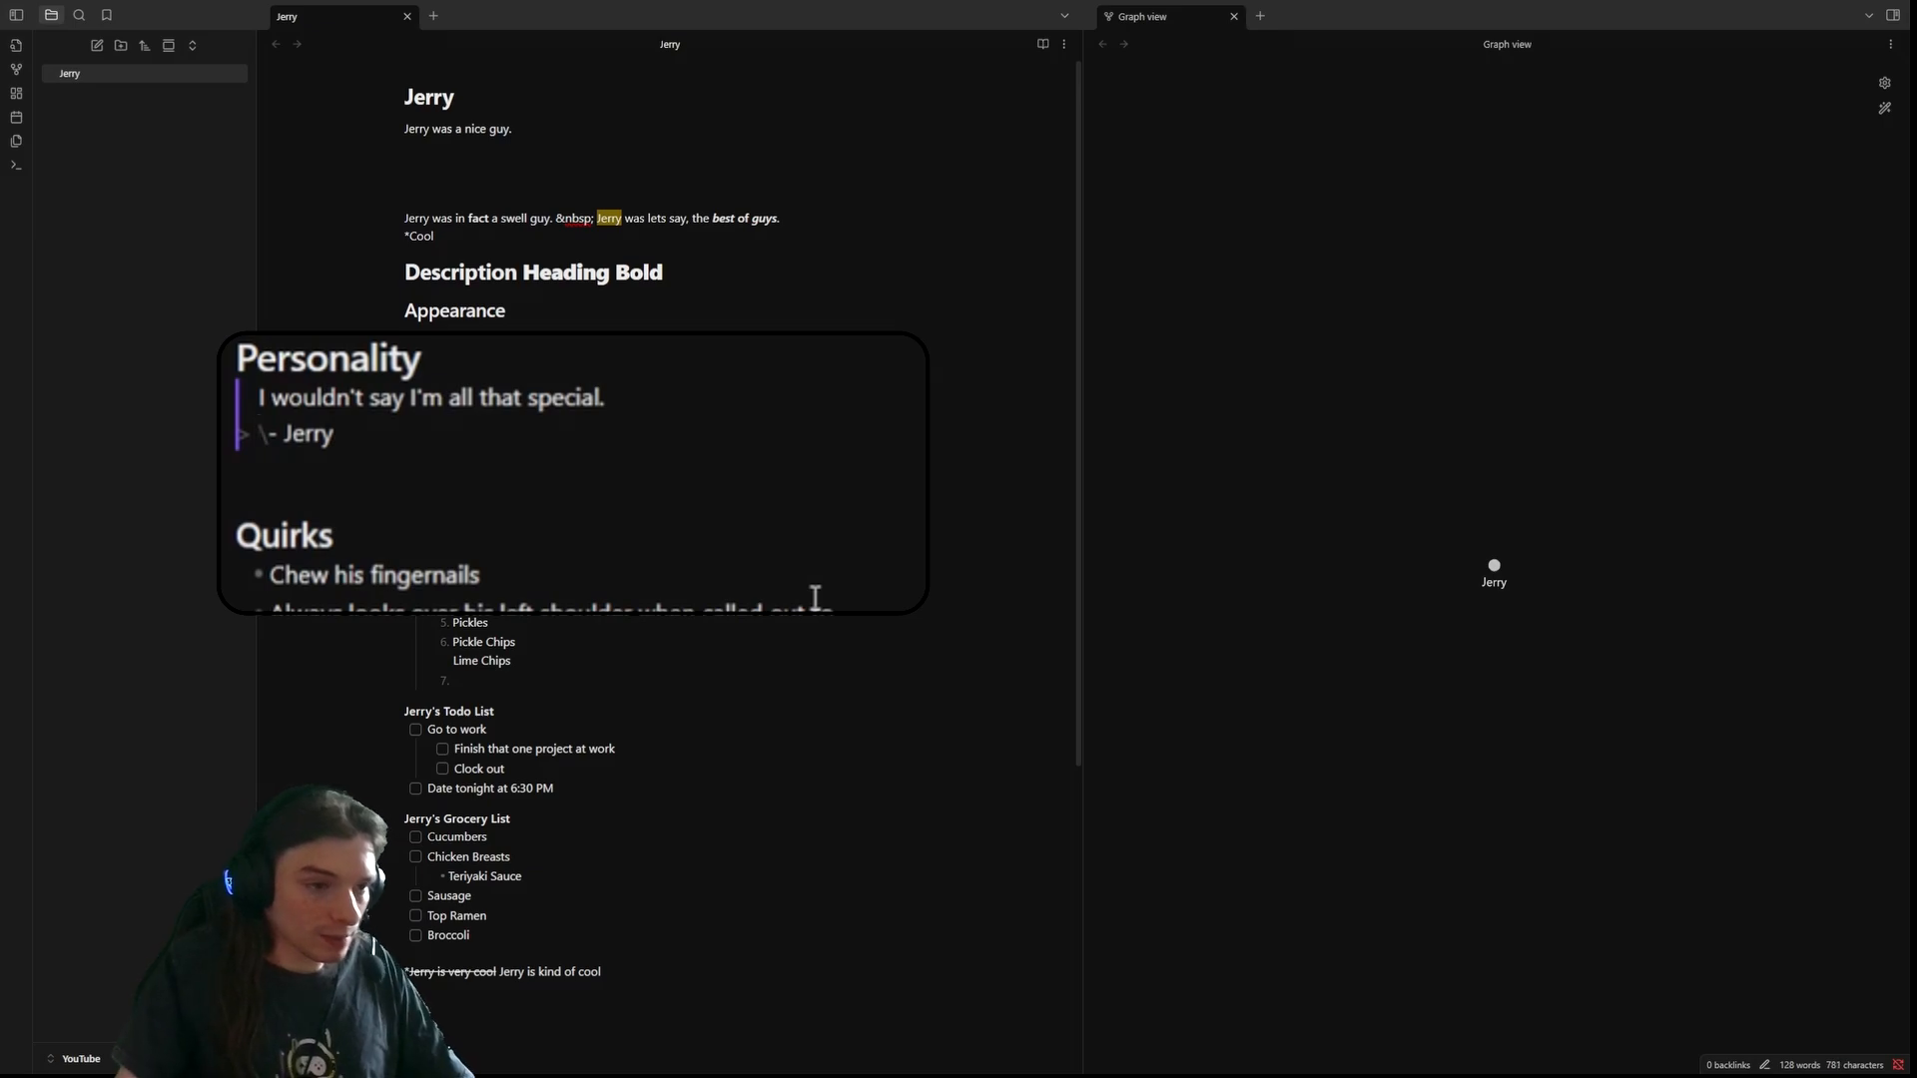
click(297, 483)
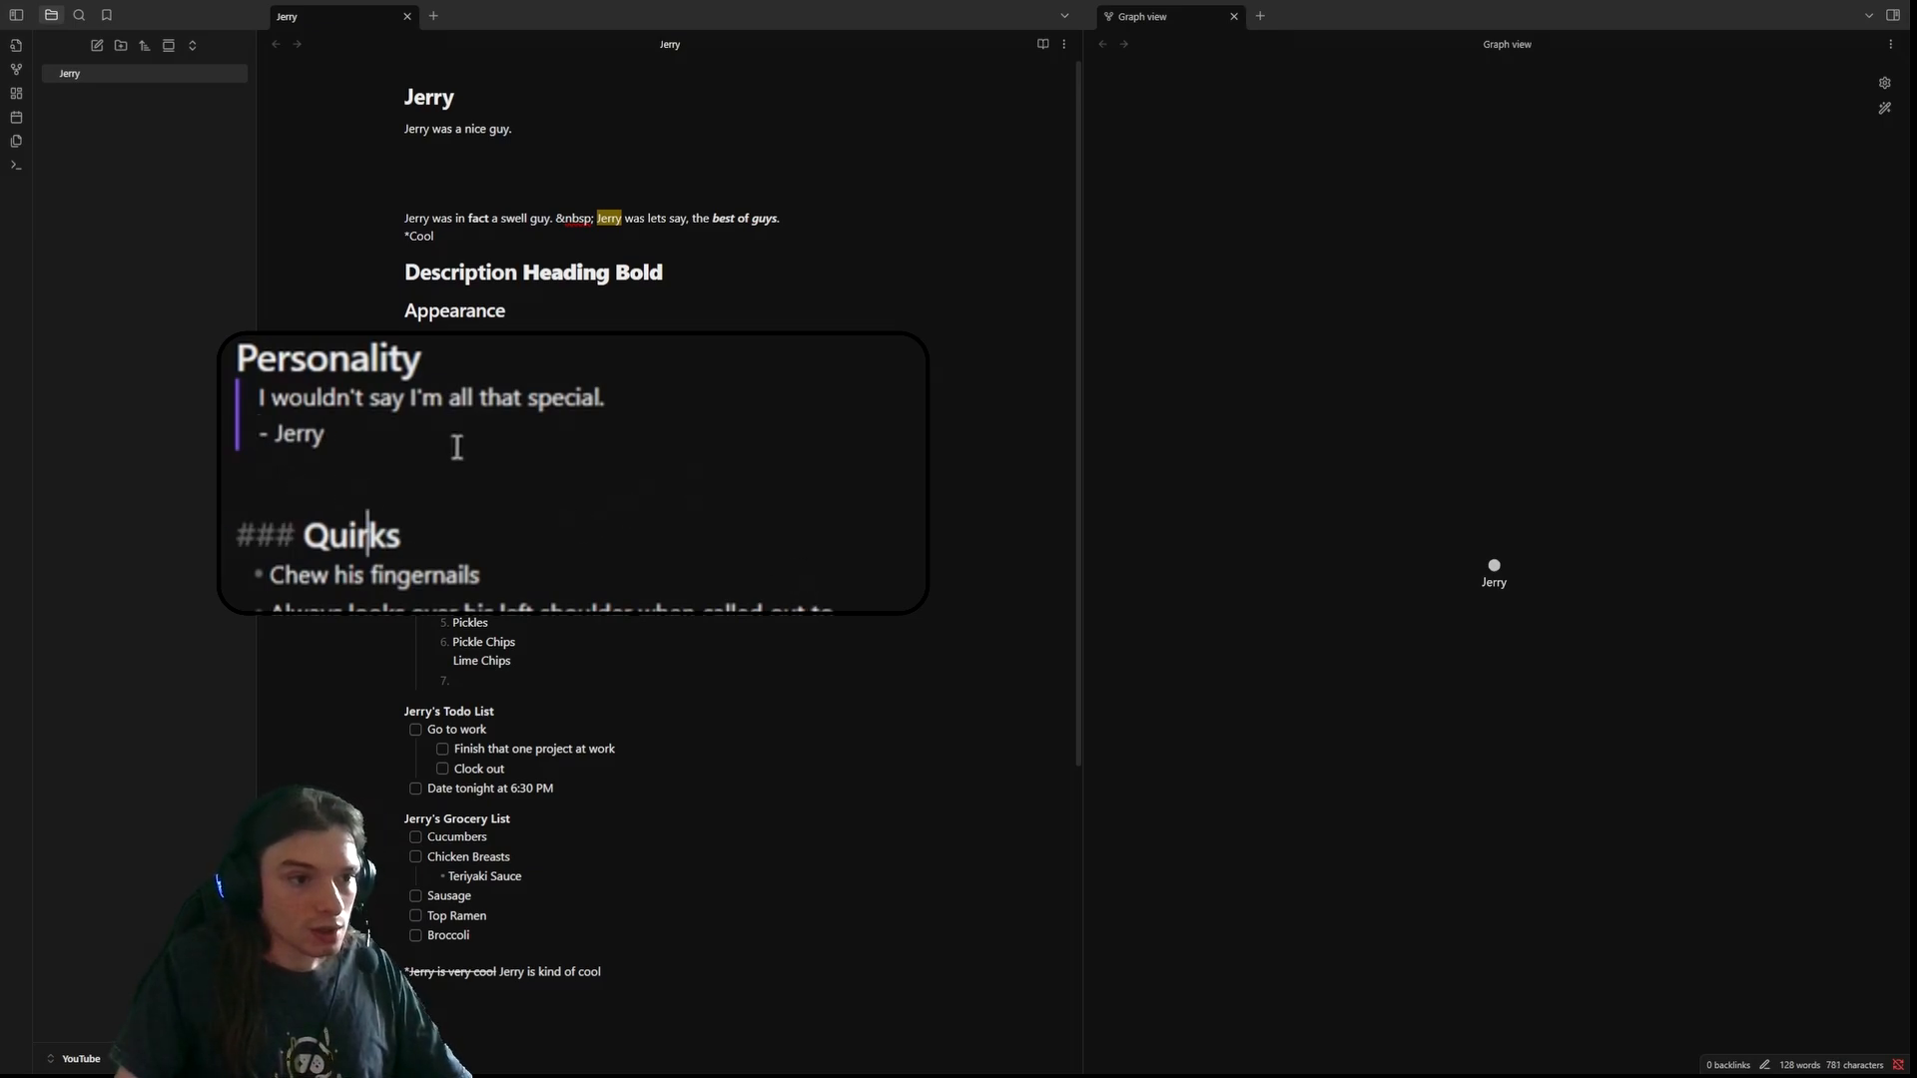
- Check the quote and its attribution in reading view, and return the note to editing view
click(1042, 44)
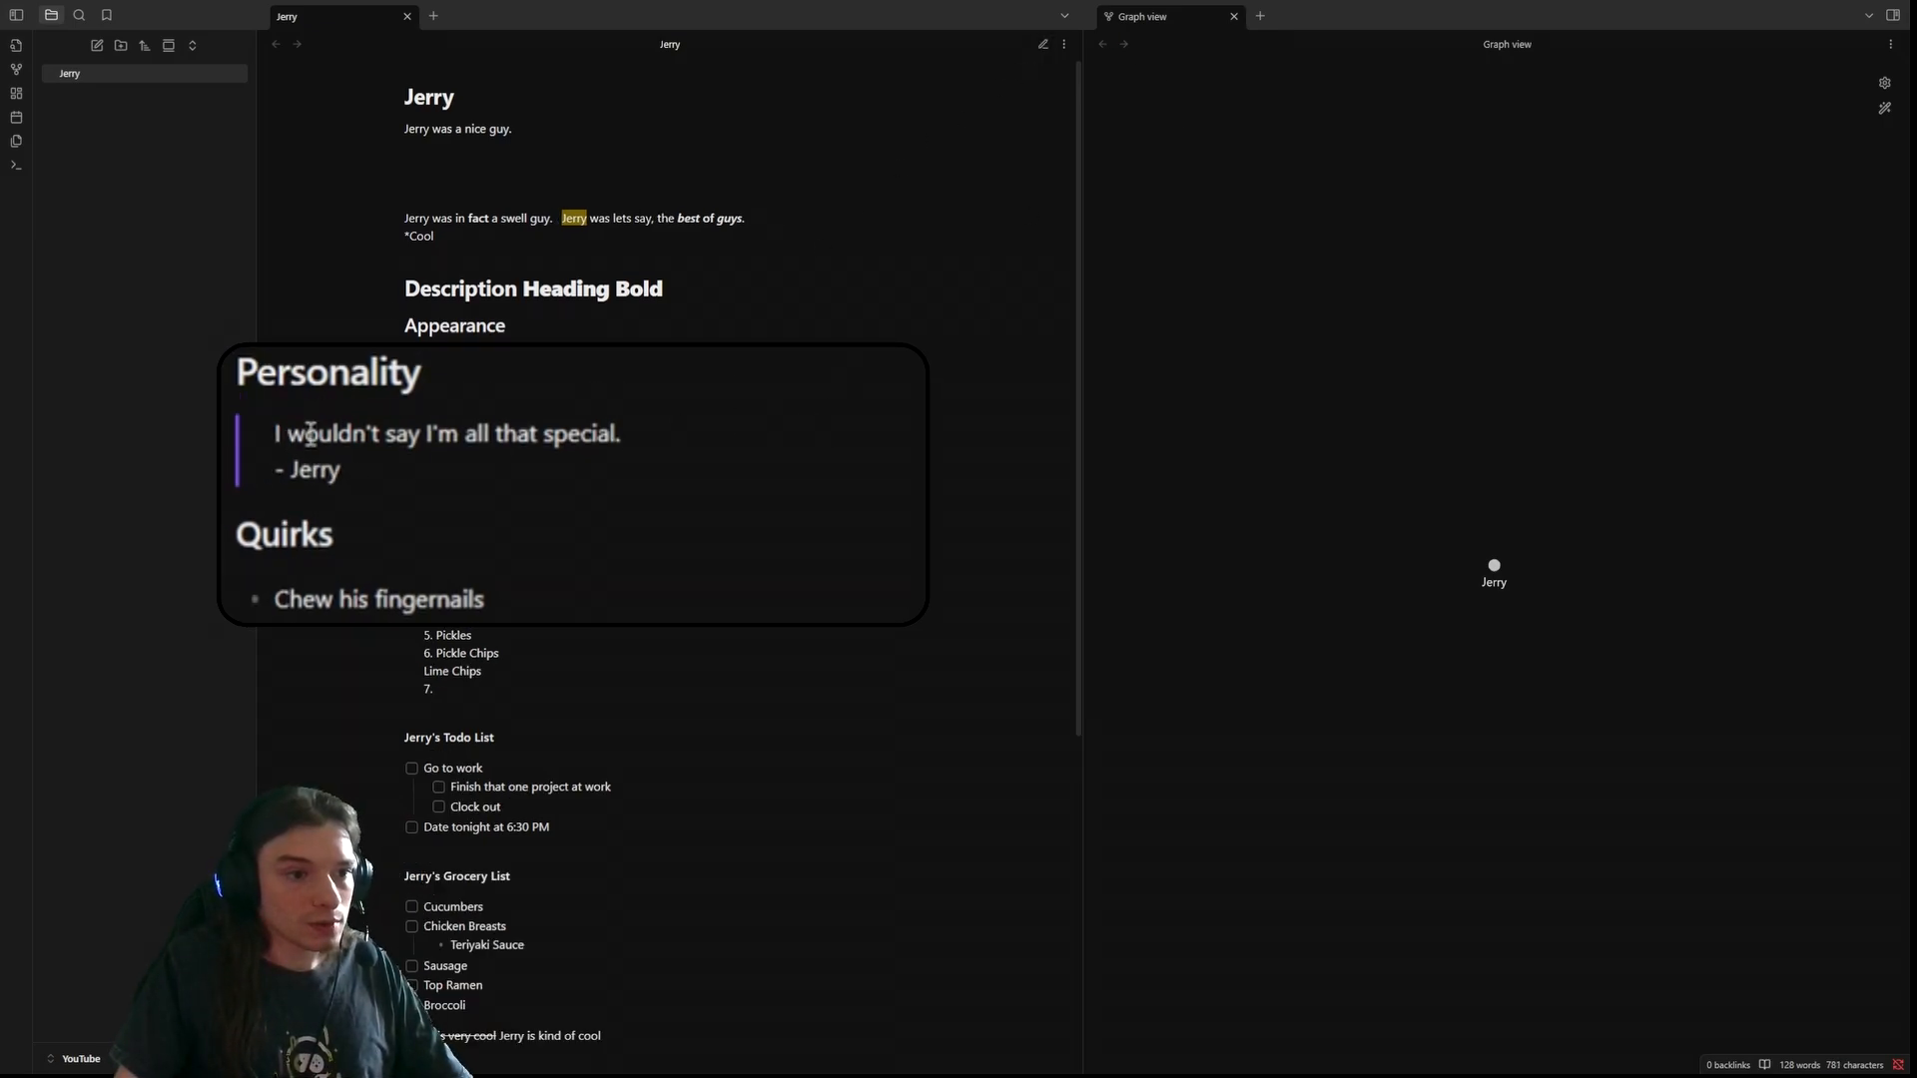
drag(411, 473, 224, 434)
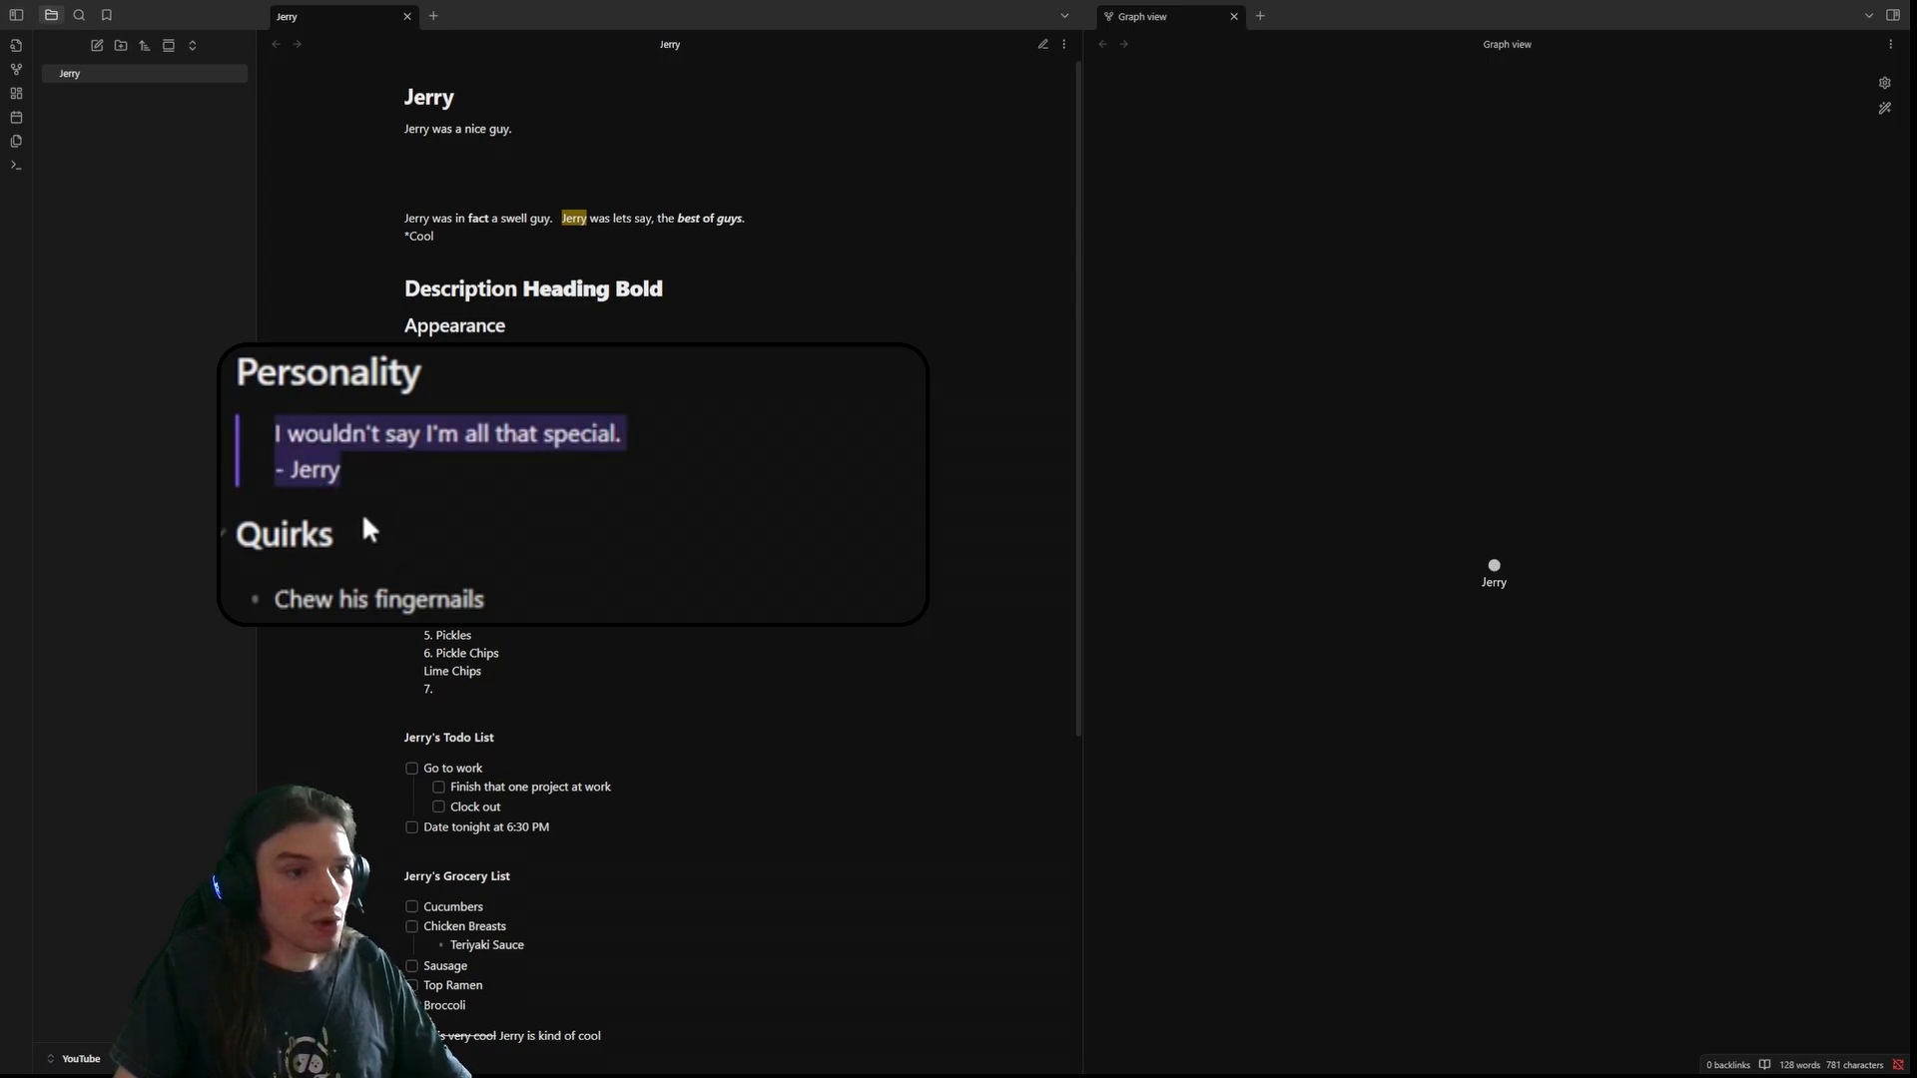
click(257, 483)
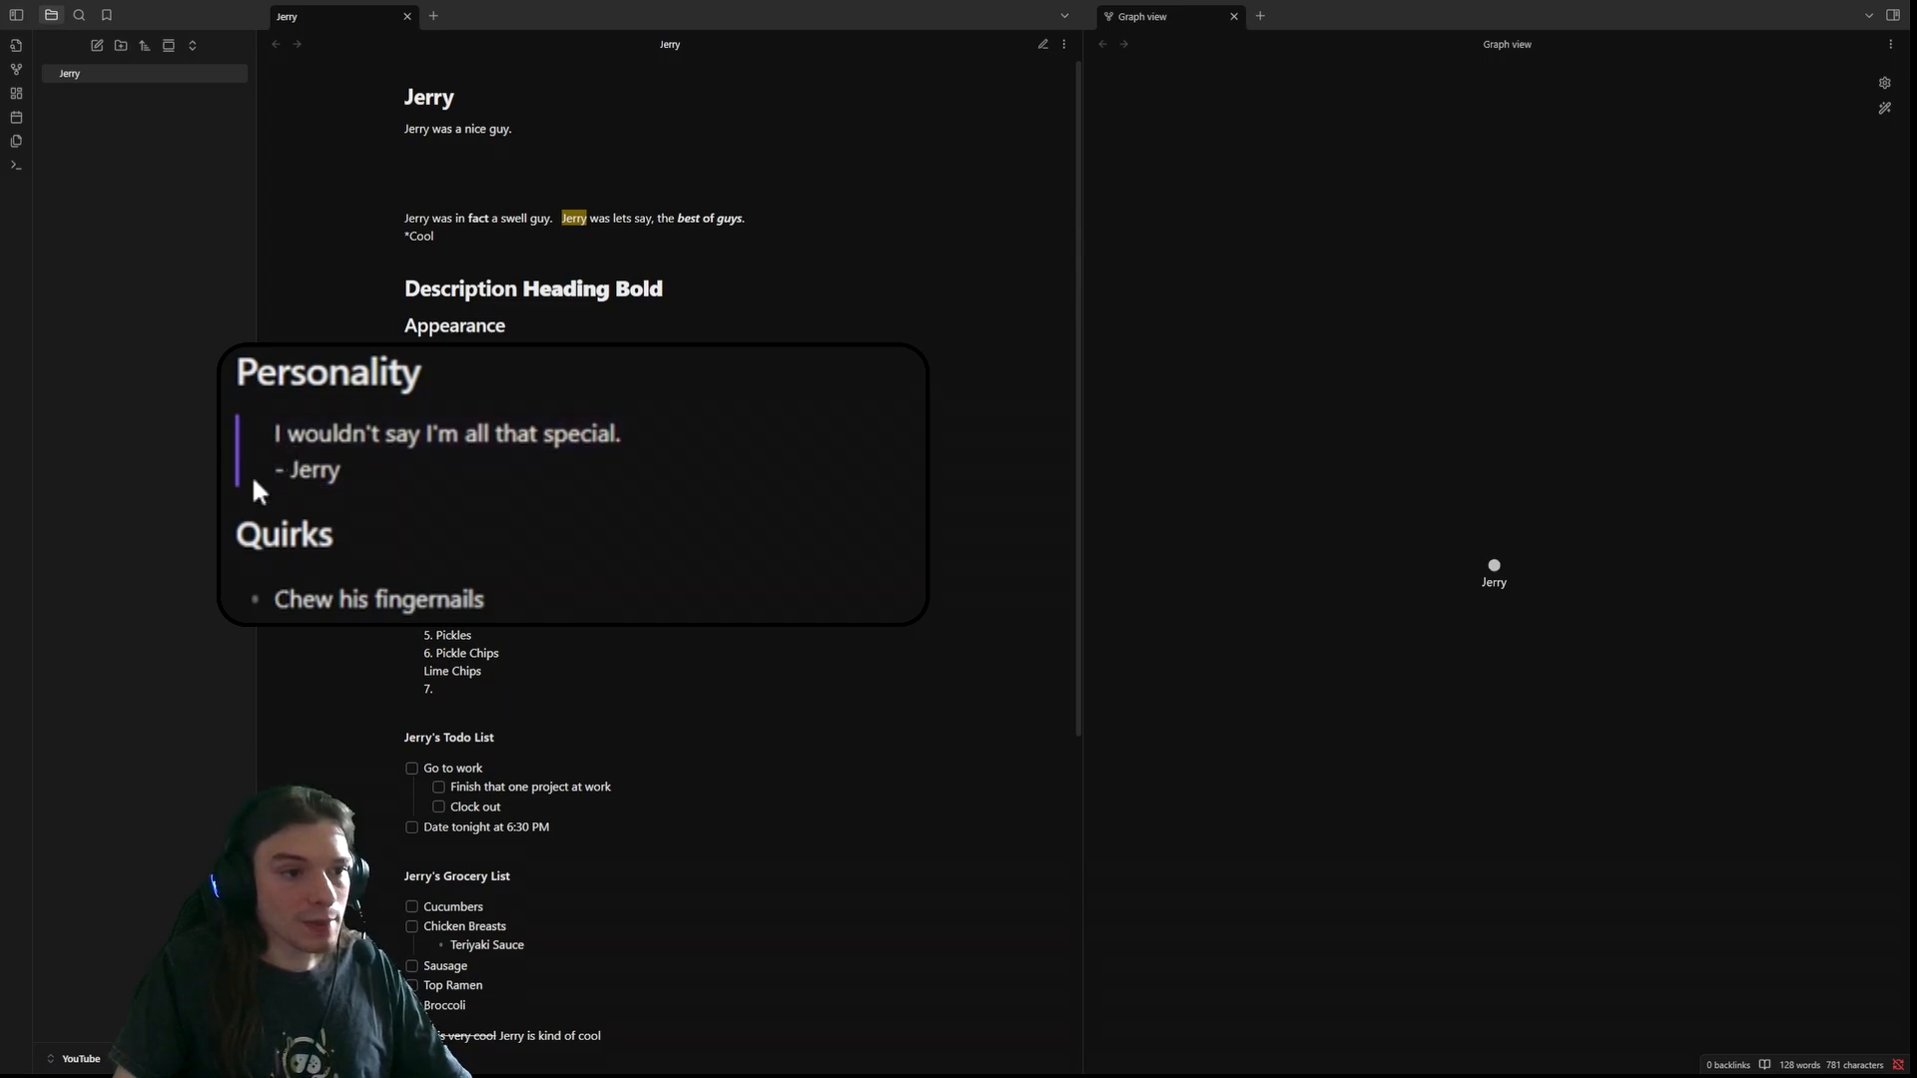
click(1043, 43)
- Remove the backslash escape before the dash on the quote's attribution line
click(284, 433)
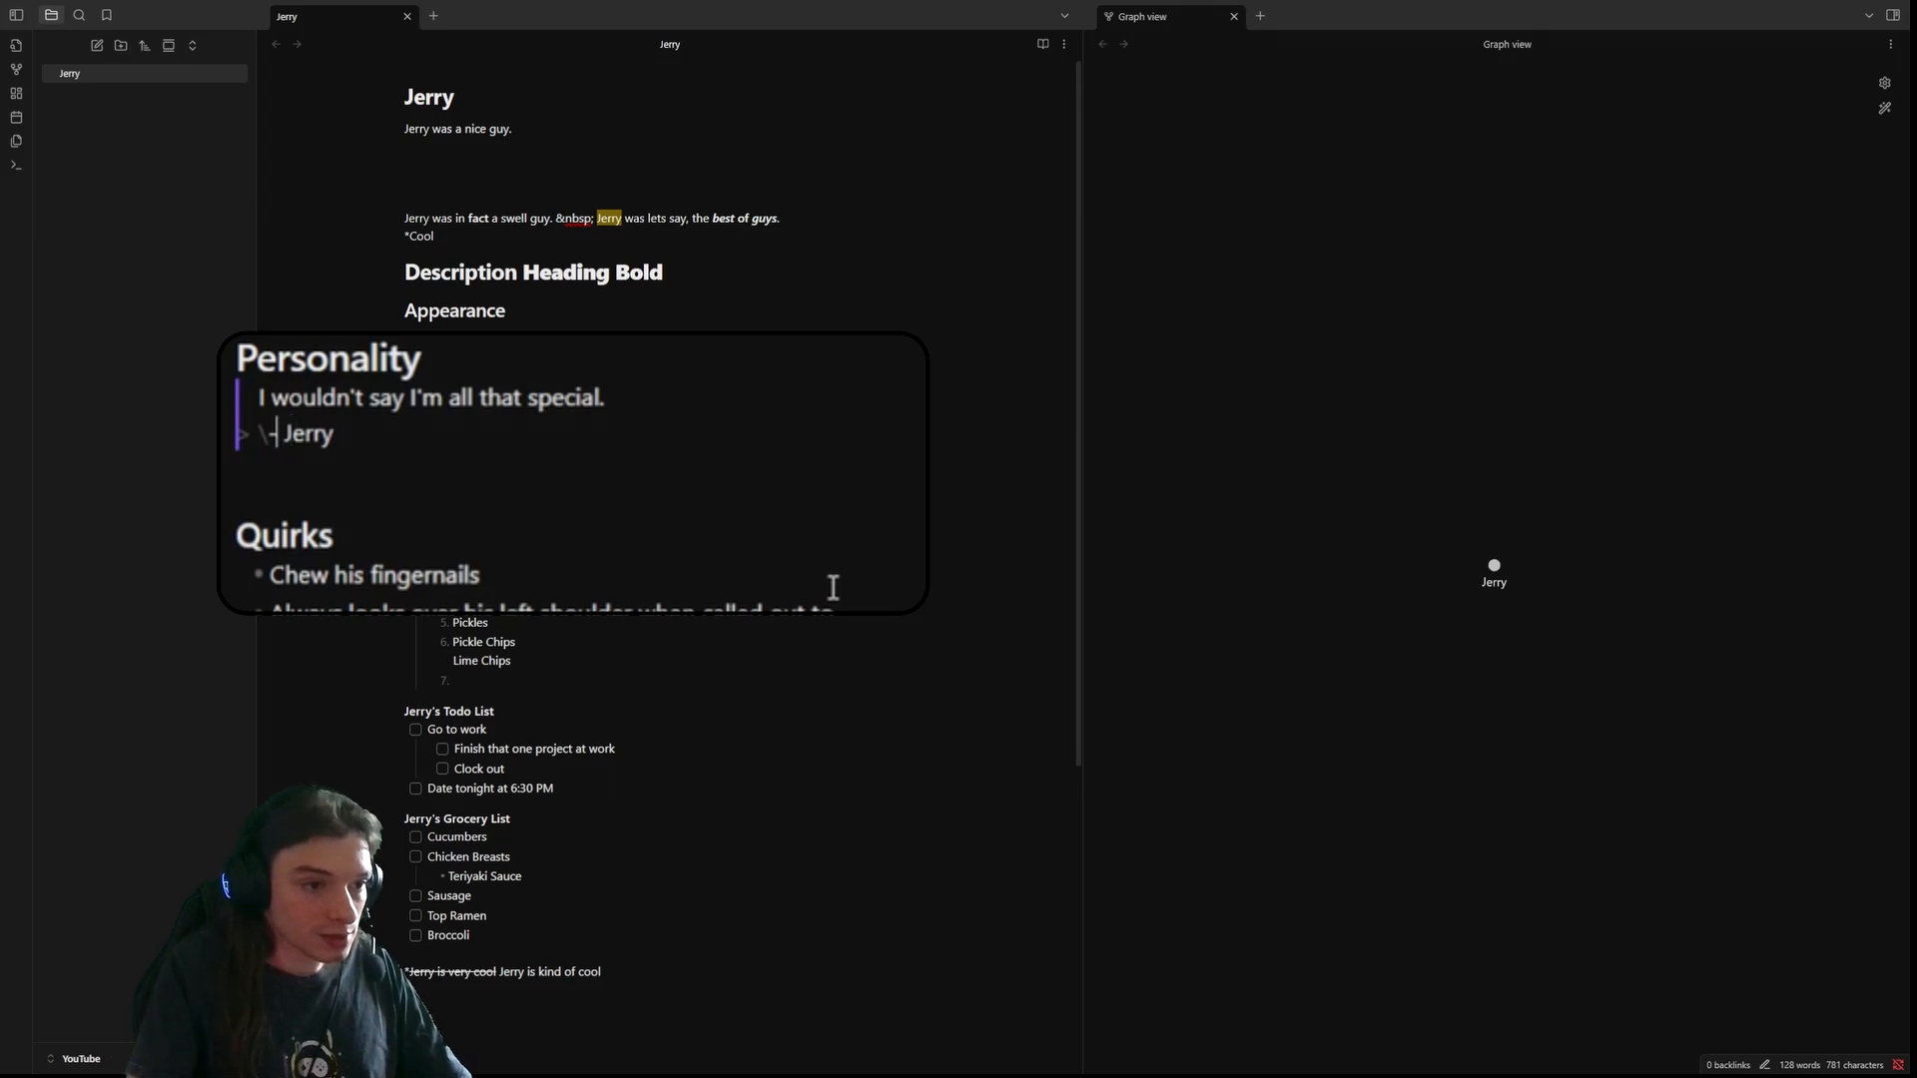
key(Left)
key(Left)
click(876, 540)
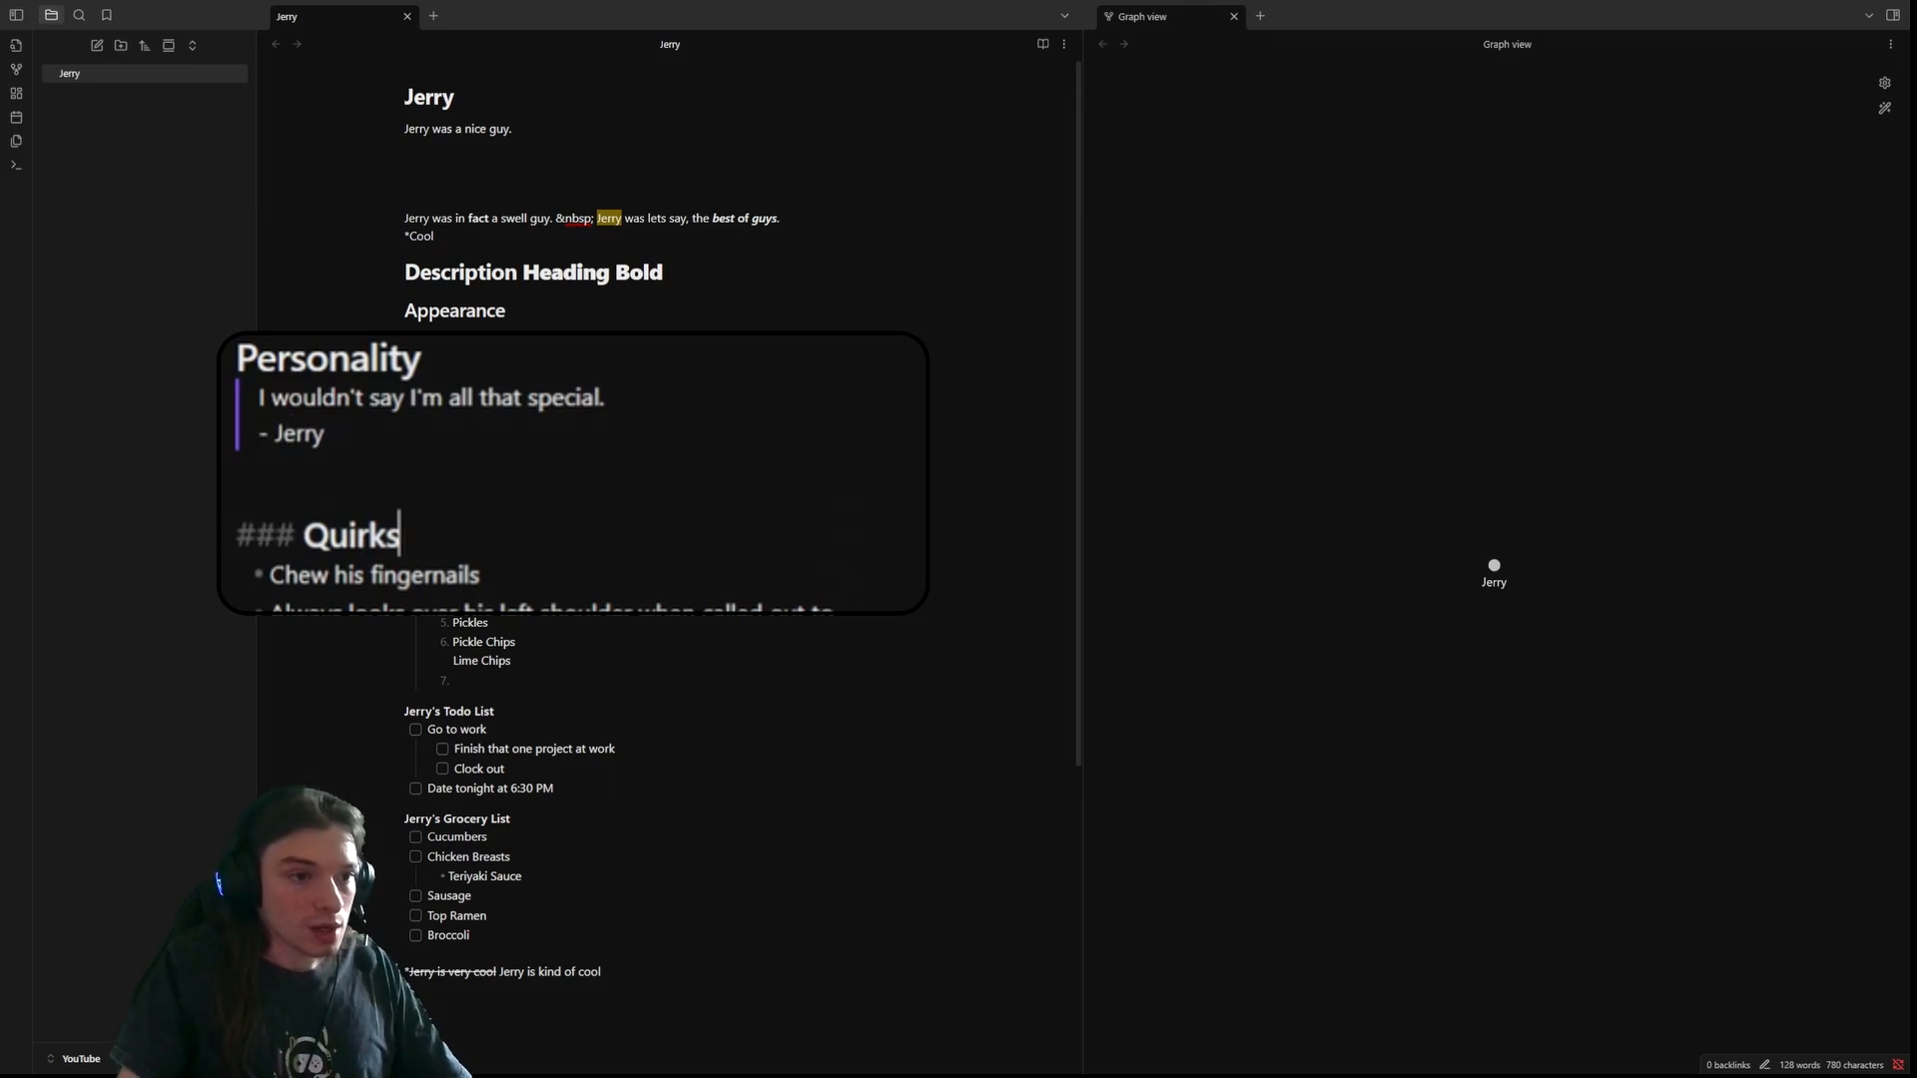
- Check the unescaped attribution in reading view, and restore the backslash before its dash in editing view
click(1053, 44)
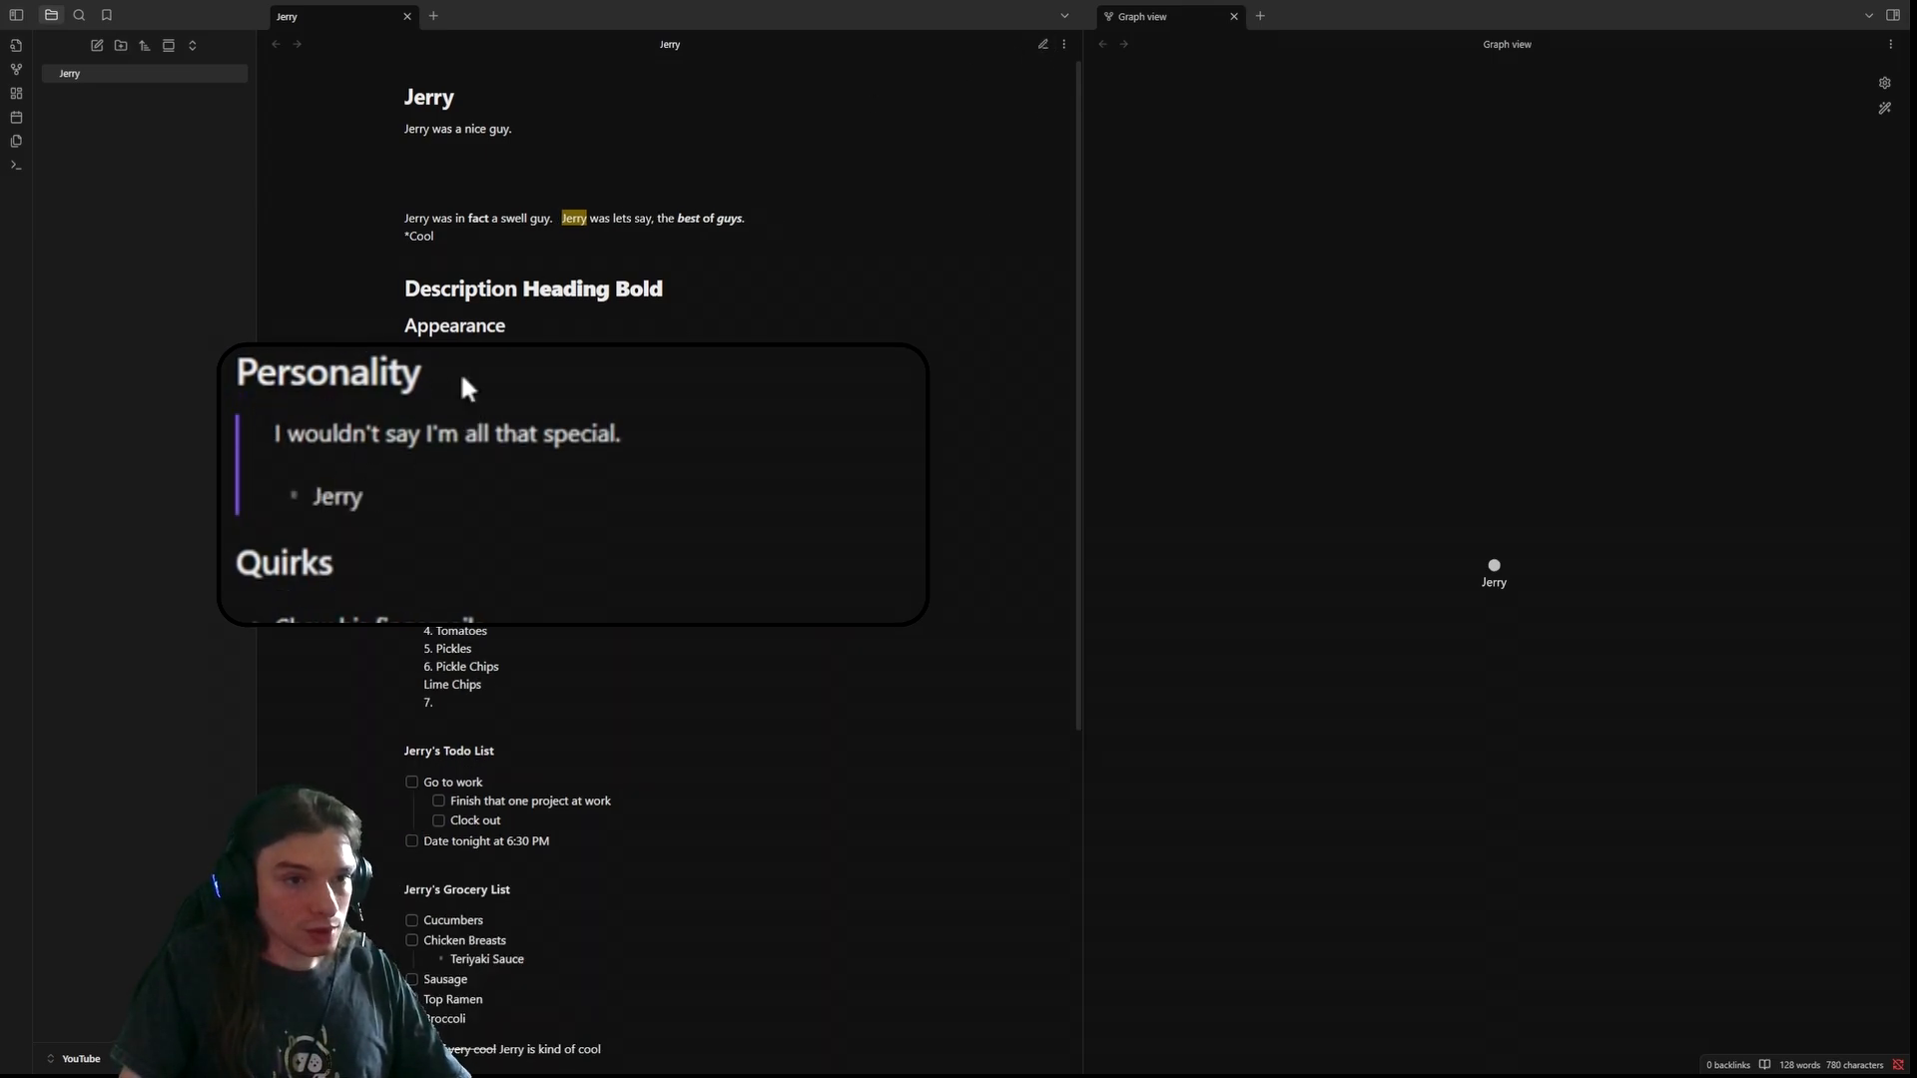
click(1042, 44)
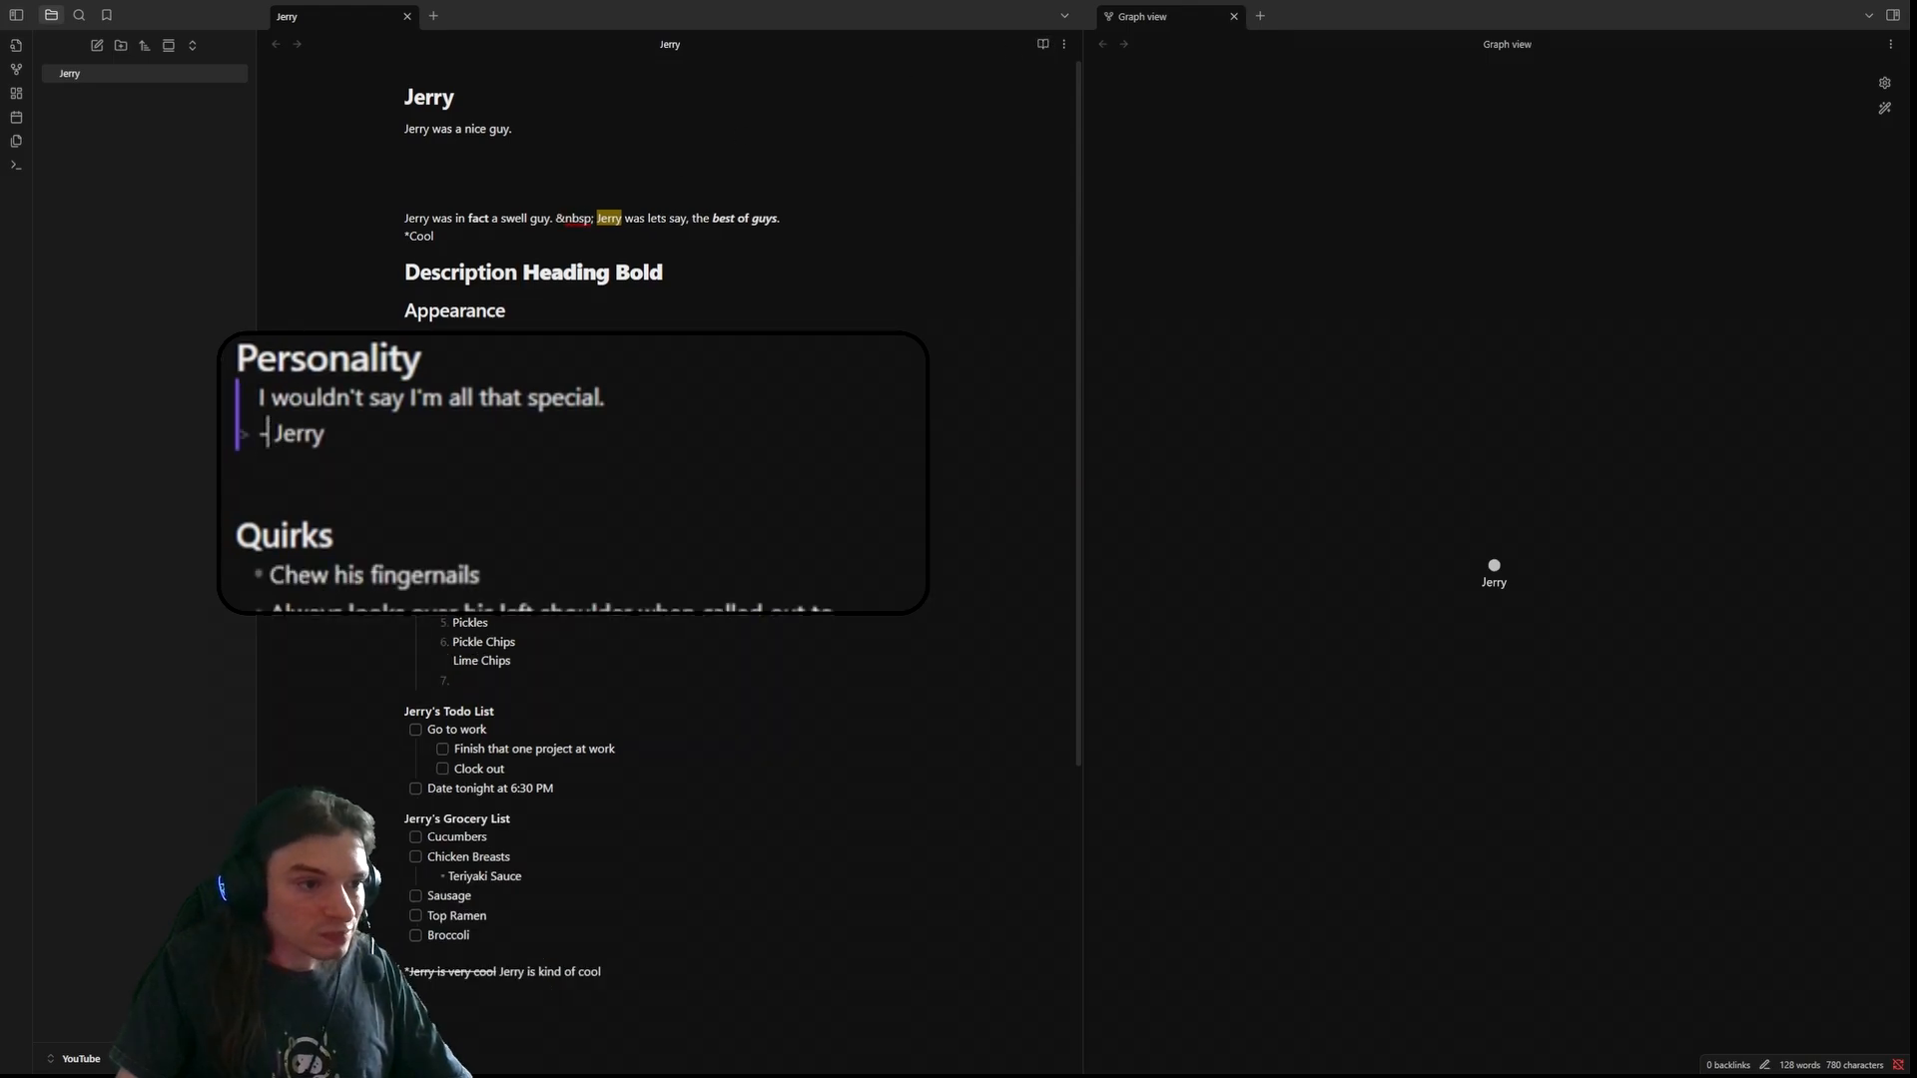
click(266, 433)
click(655, 543)
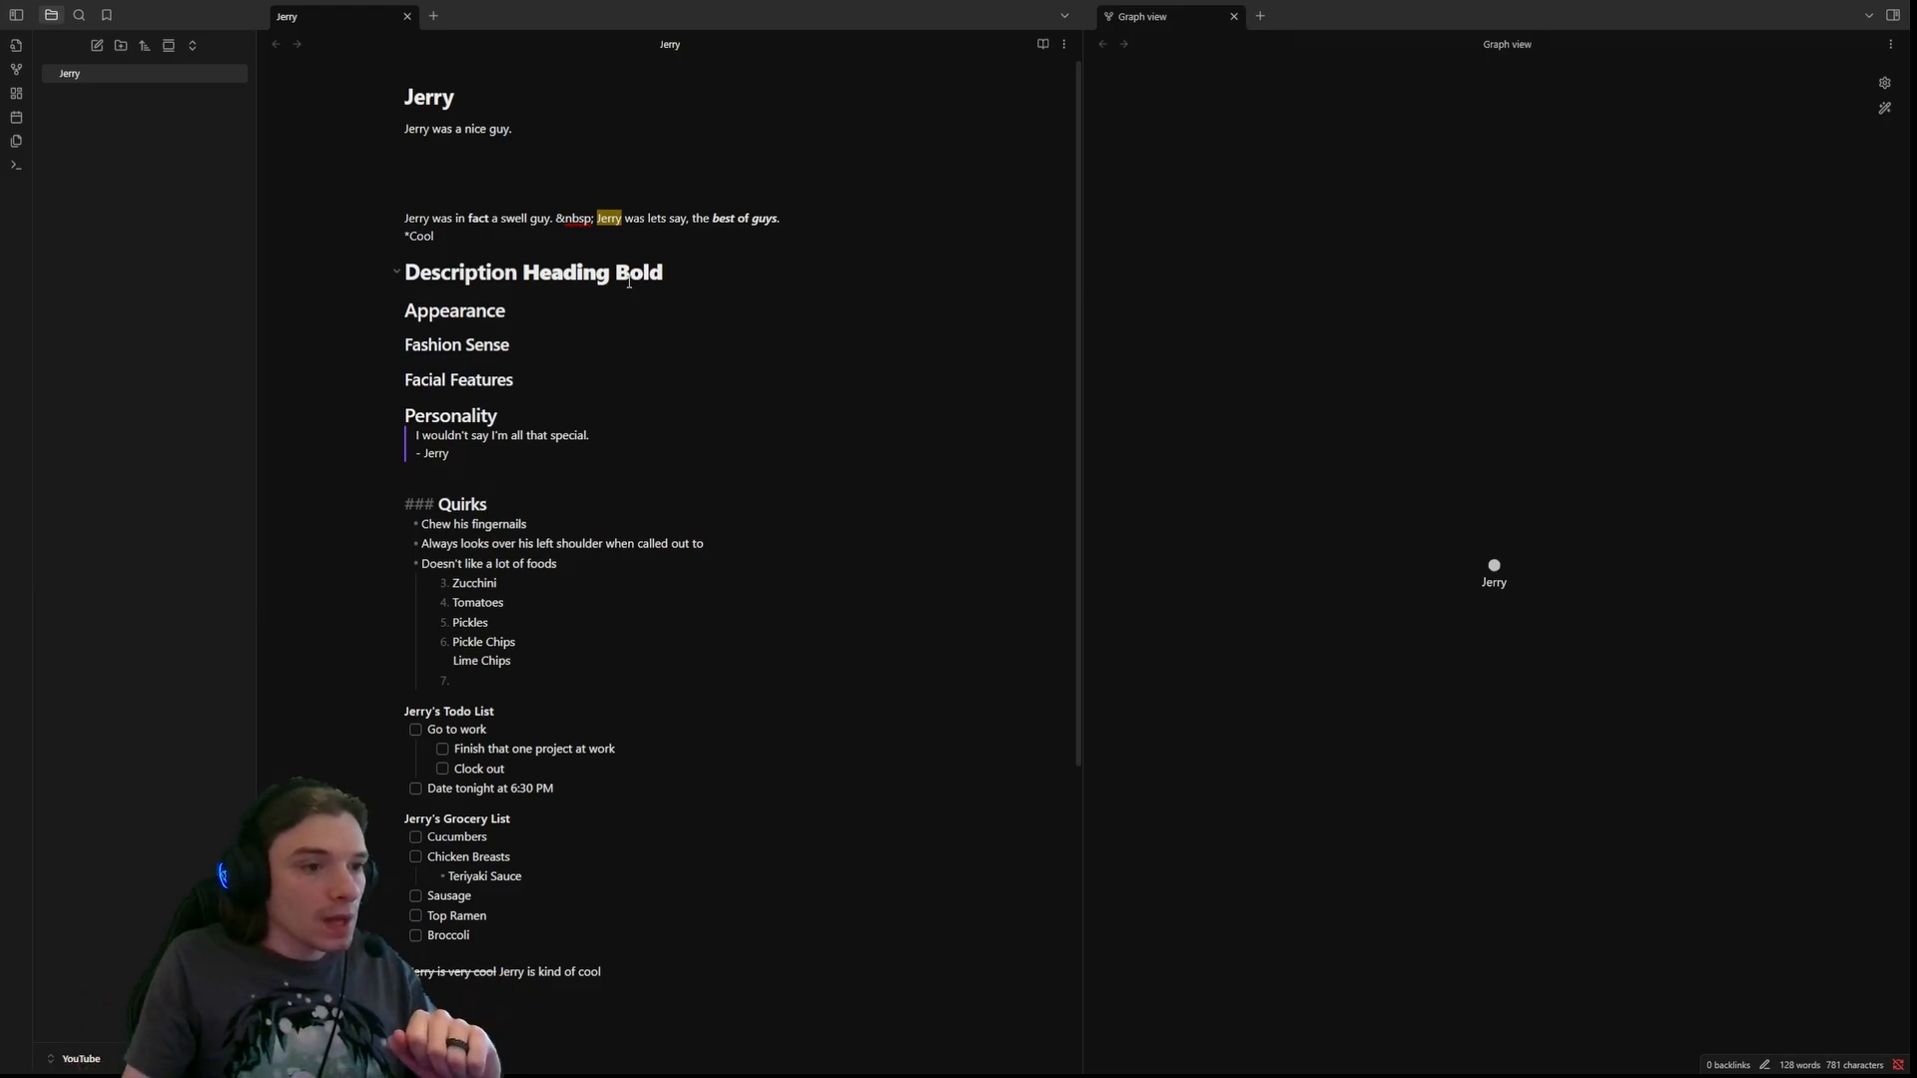
- Leave a blank line below the blockquote and write the character's name followed by "being a swell guy is often quite well liked for his good humor"
click(489, 477)
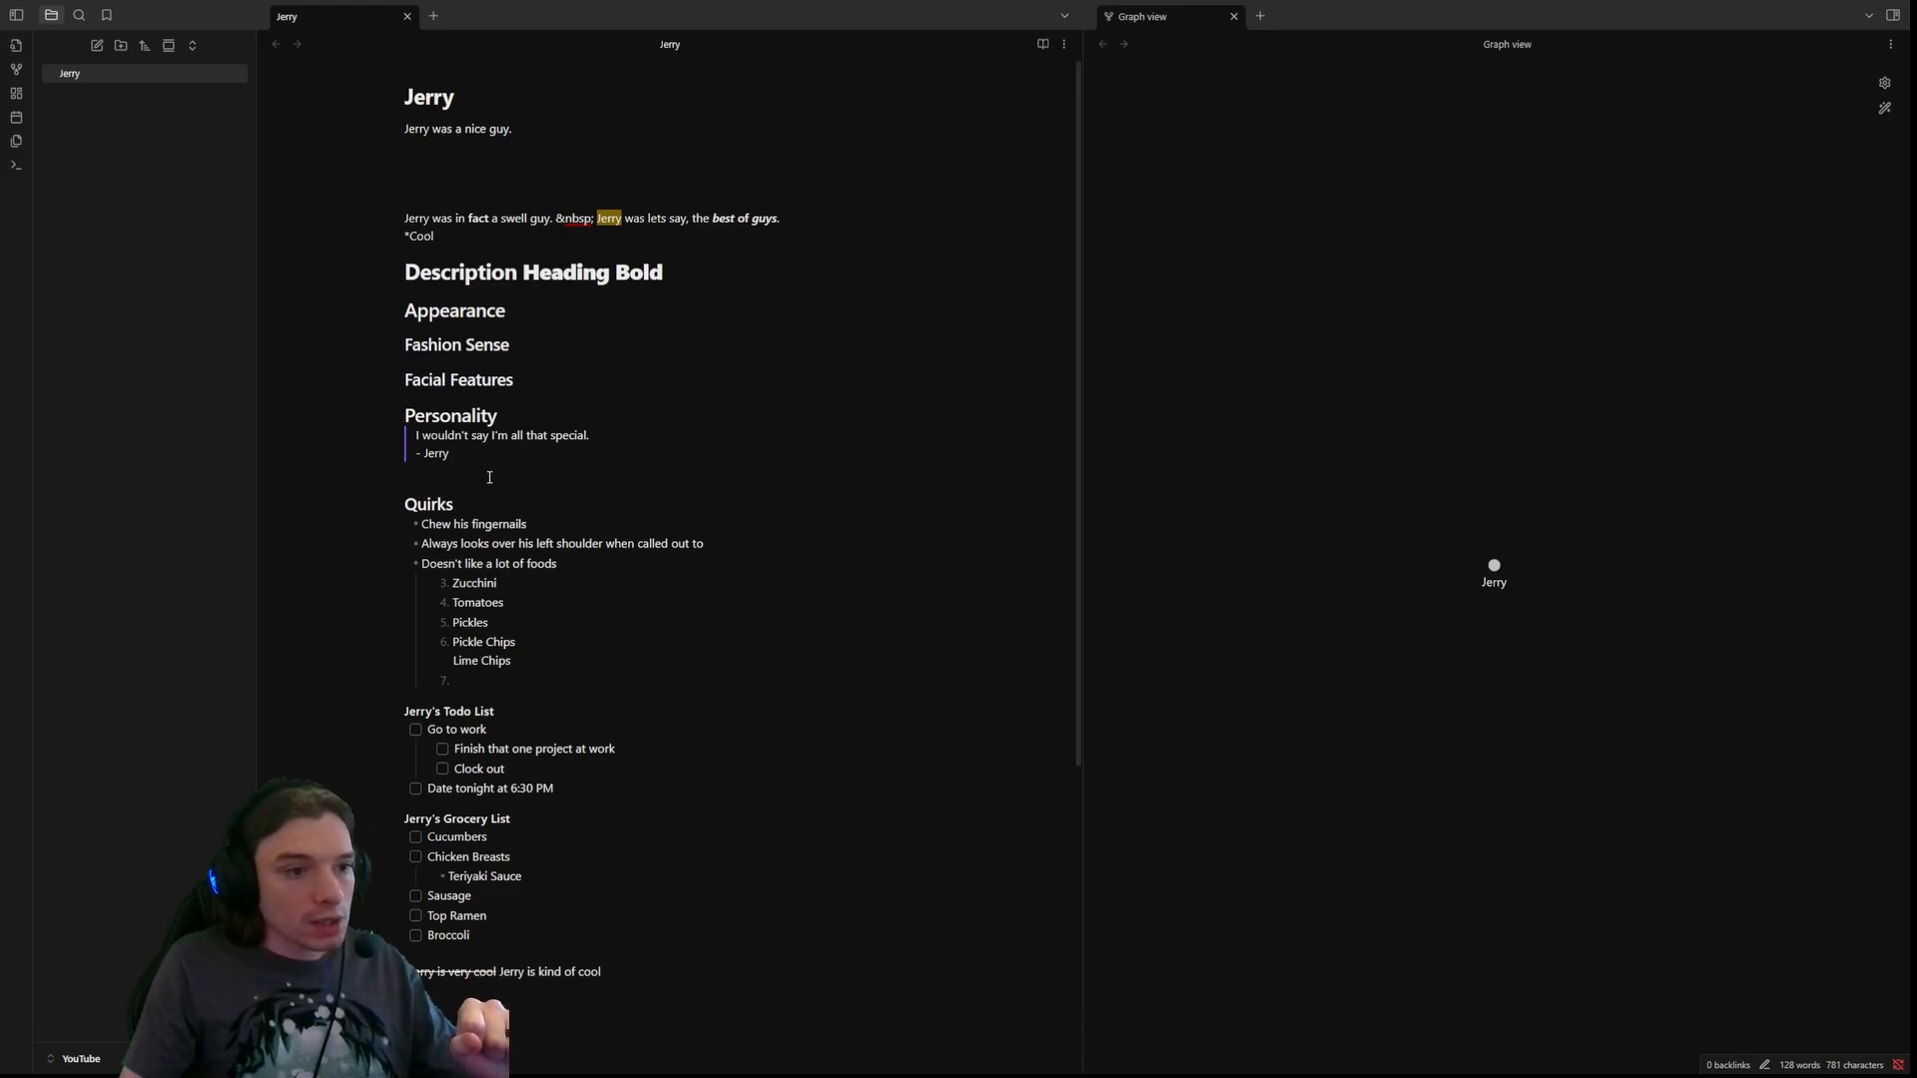
key(Return)
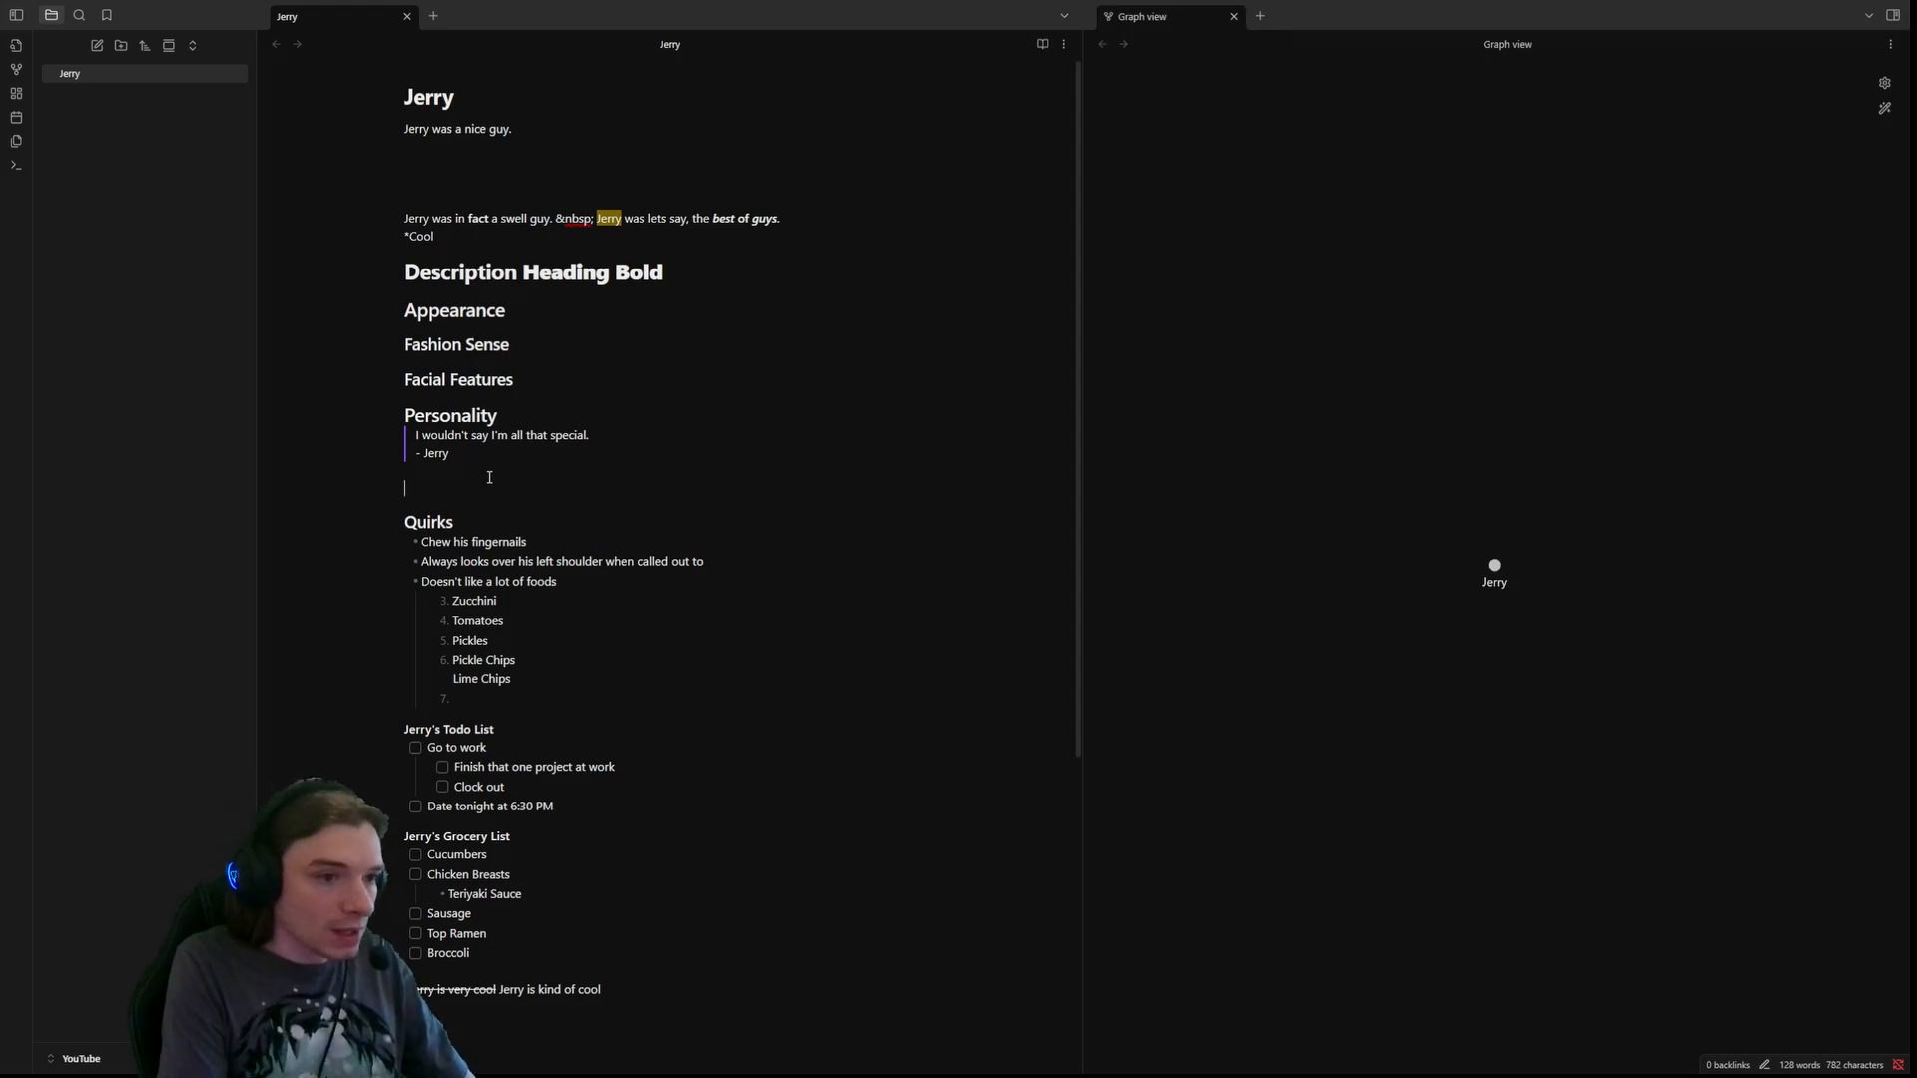
text(Jerry being)
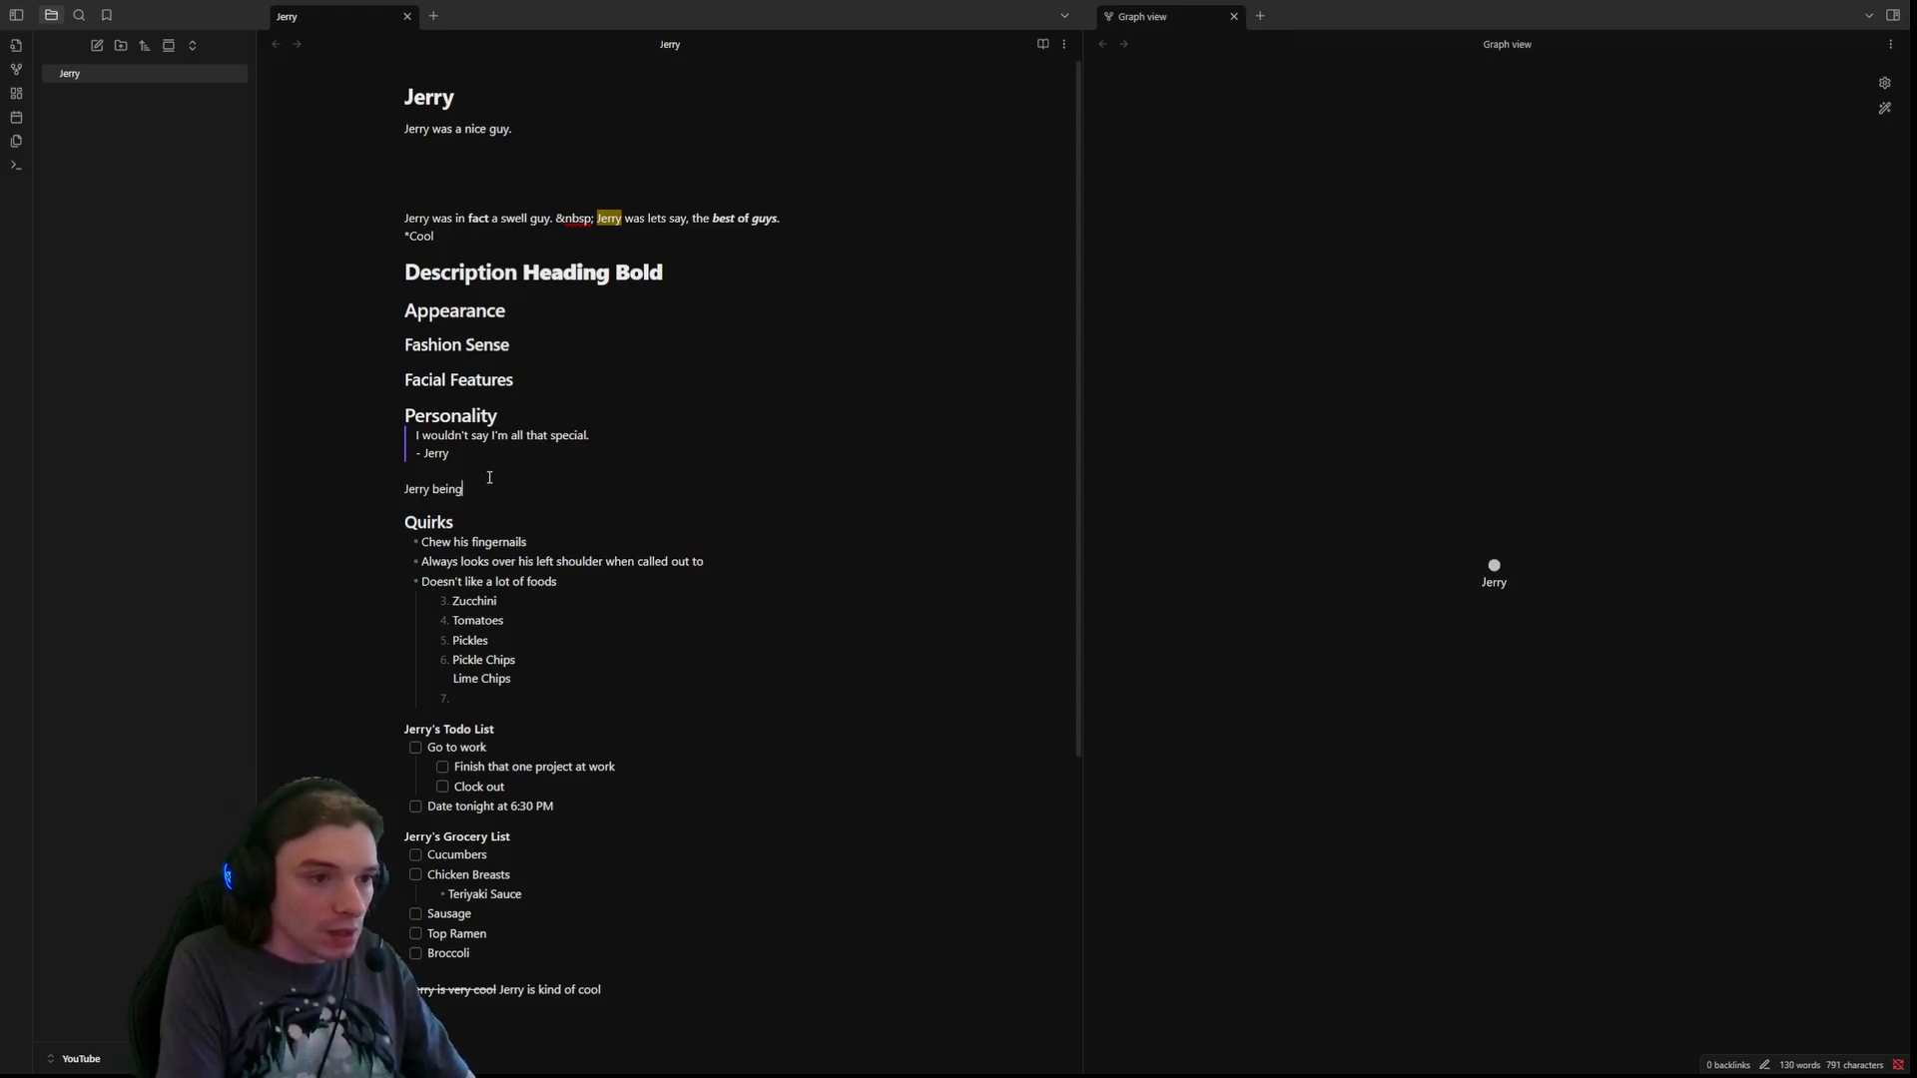
text( a swell guy is)
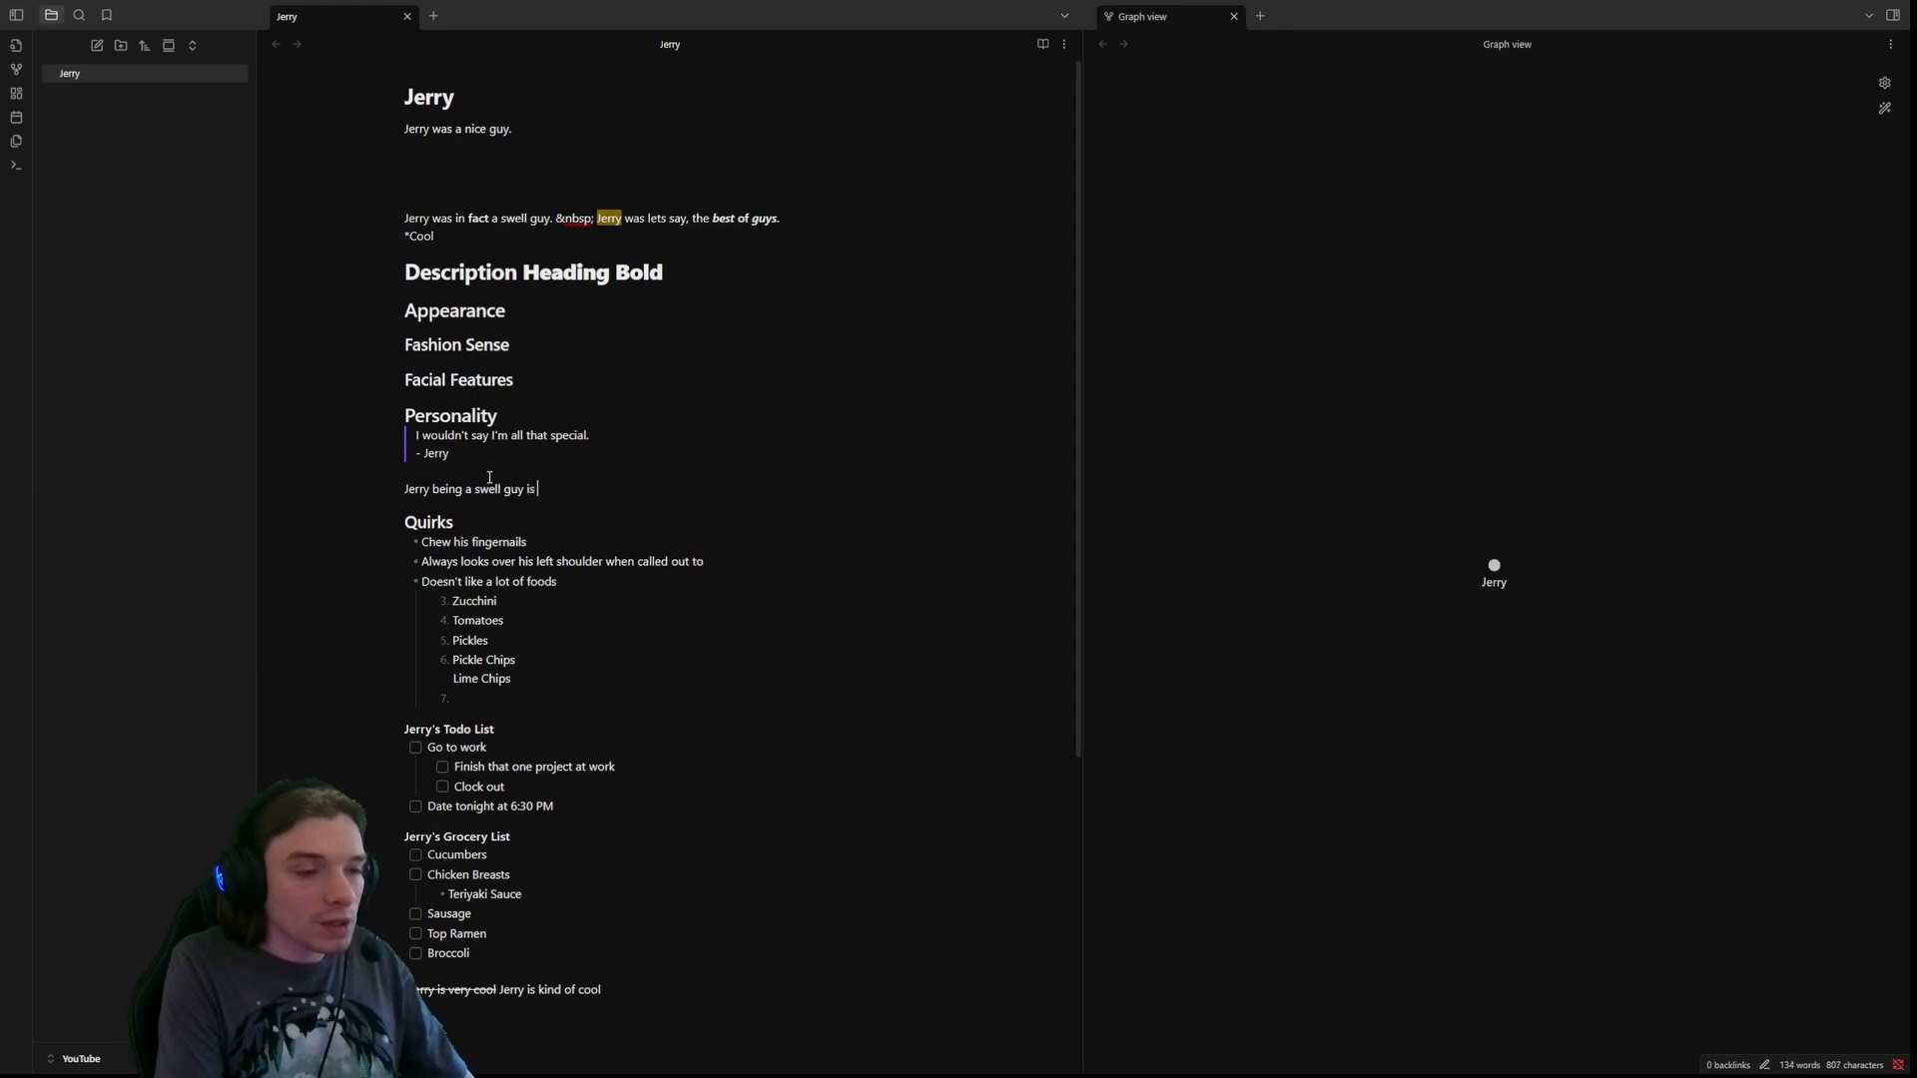
text( often q)
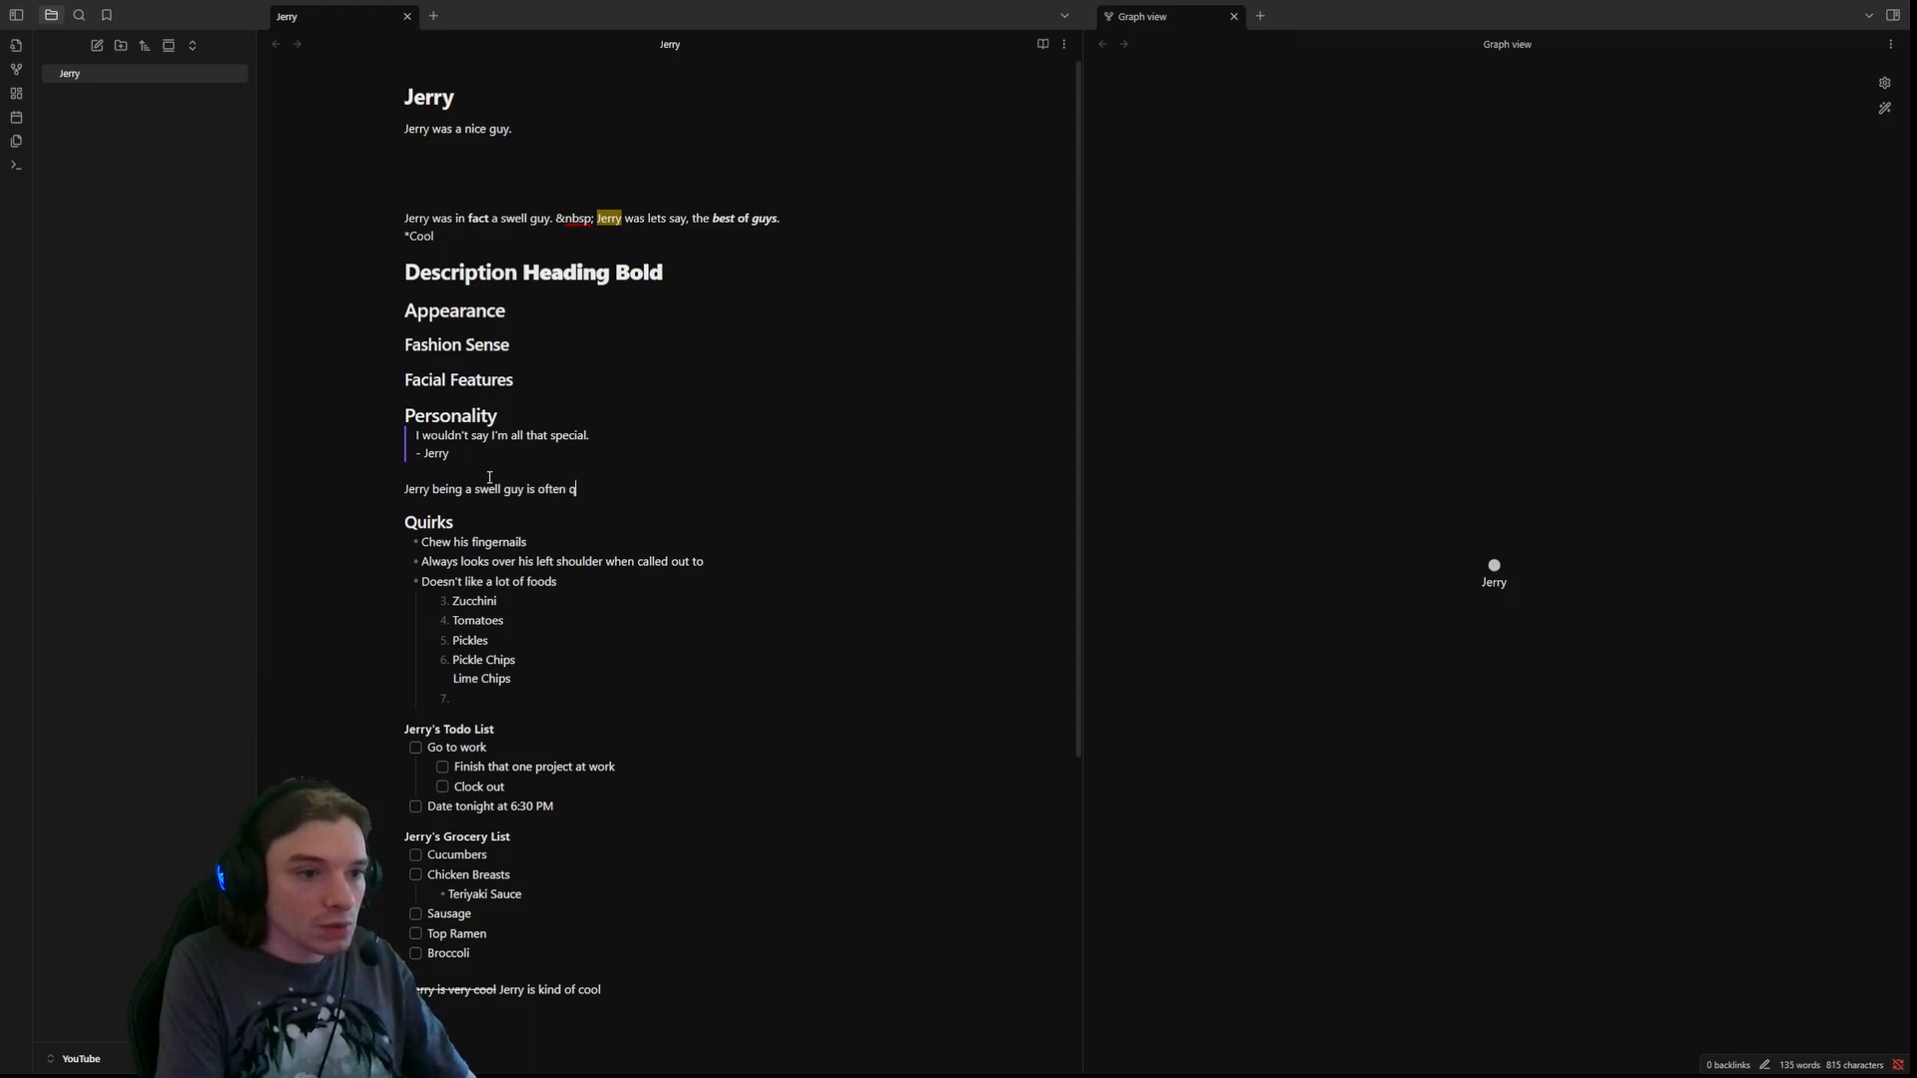
text(uite well liked b)
text(or )
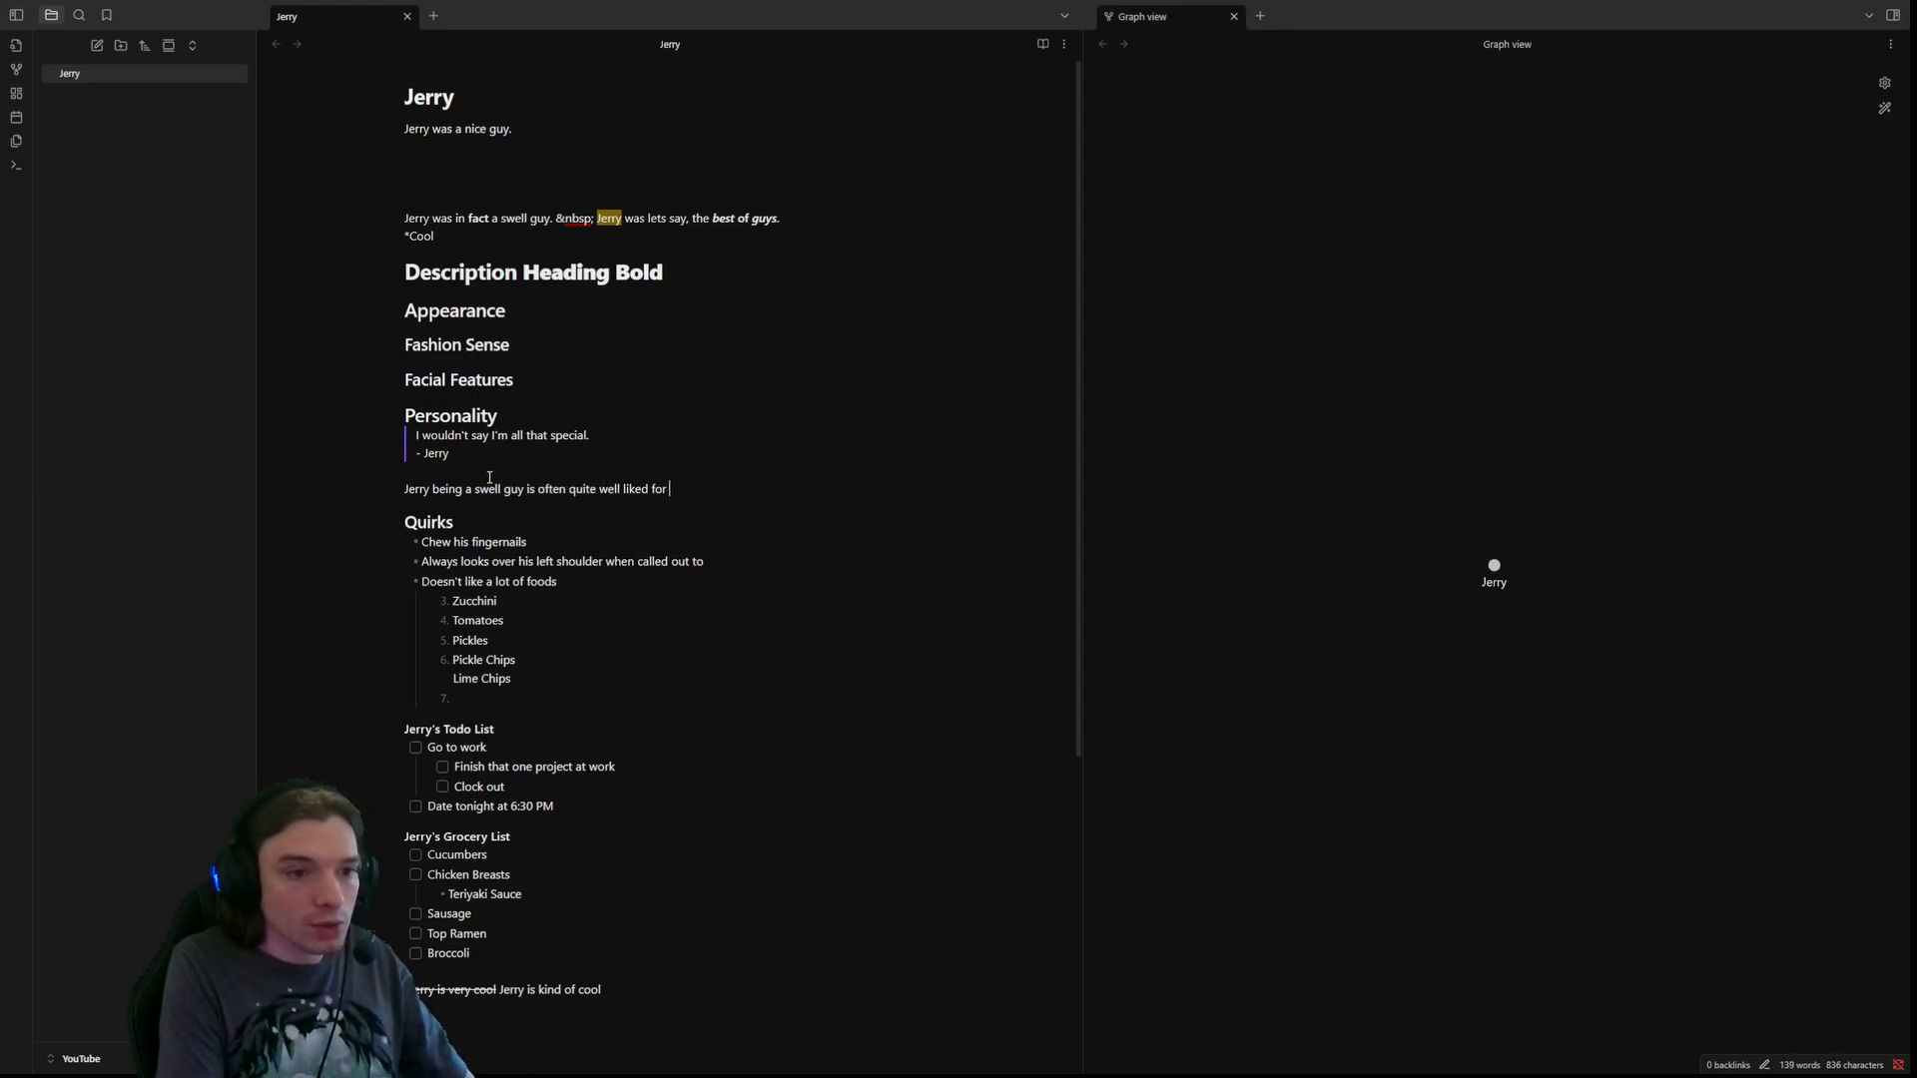
text(his good humor)
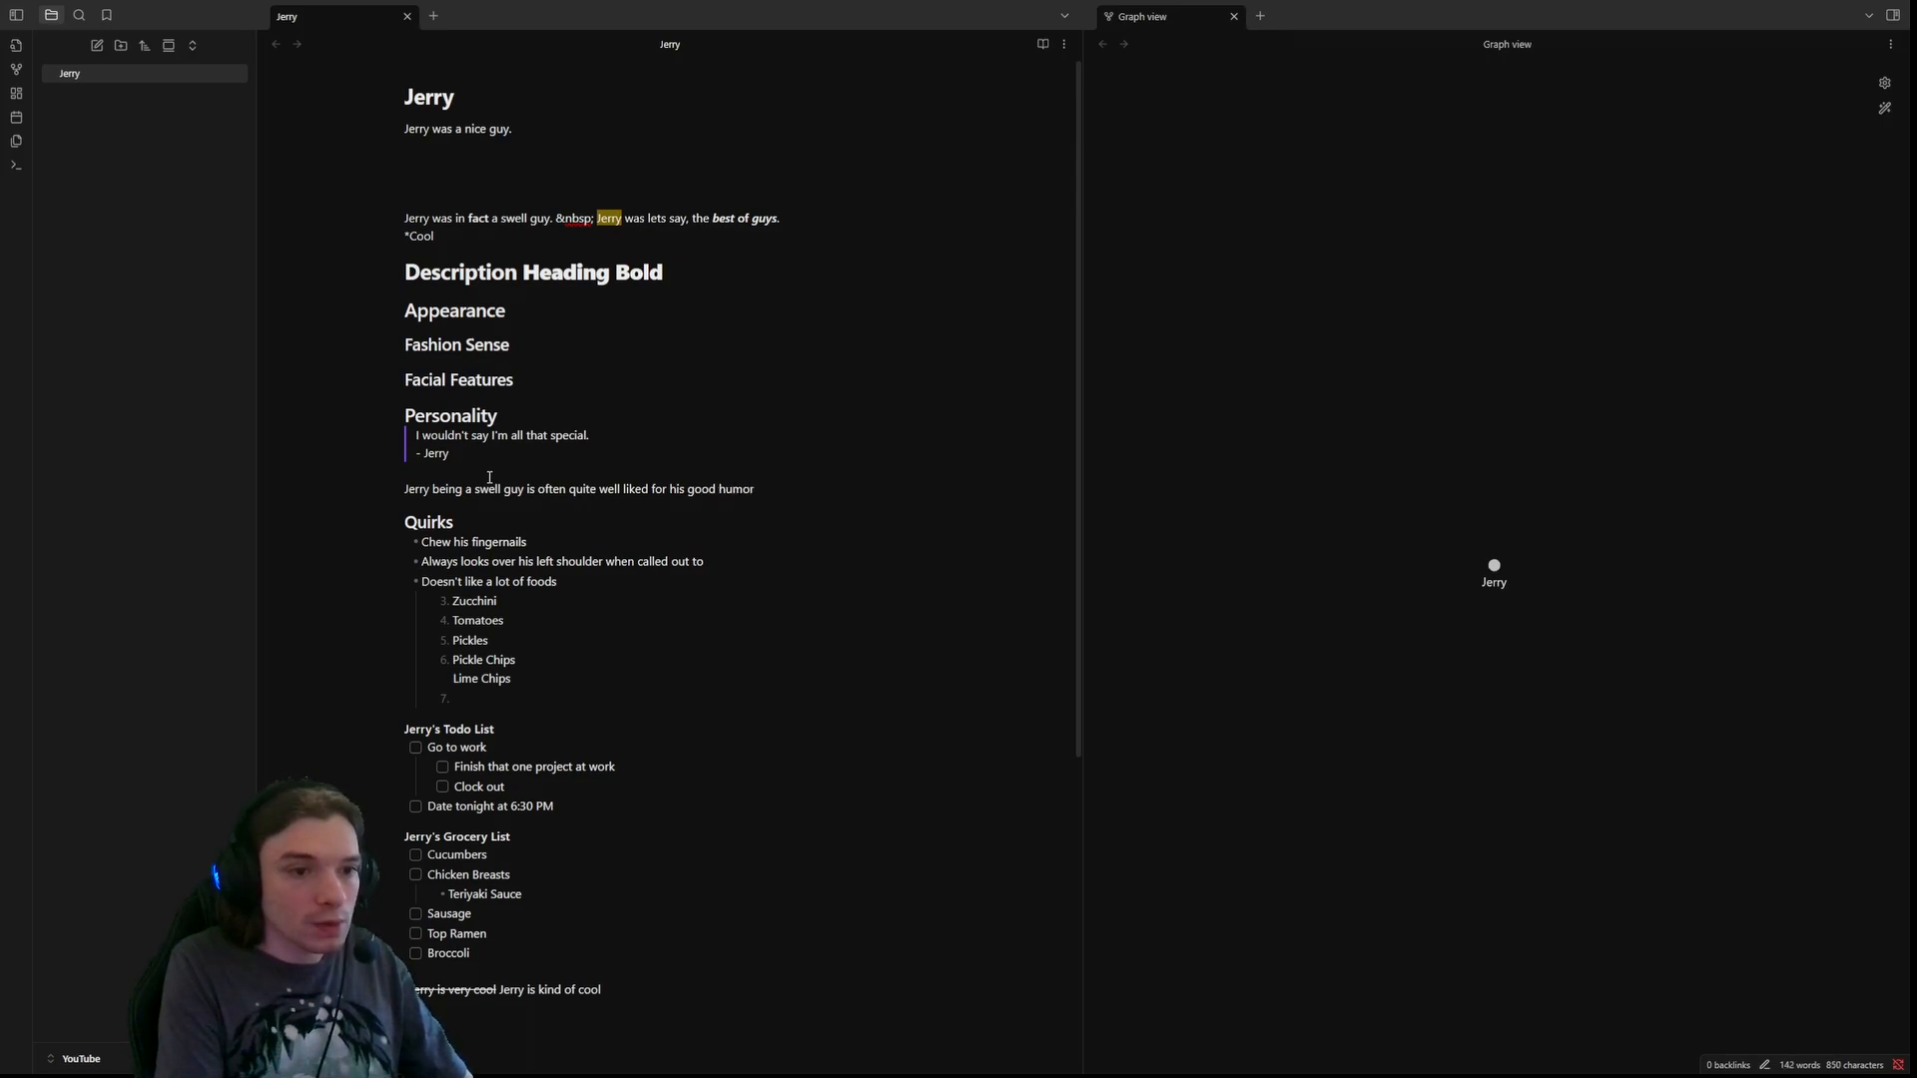
- Complete the sentence below the blockquote with "and grace to others." and insert a --- horizontal rule between the quote and the sentence
text( and grace )
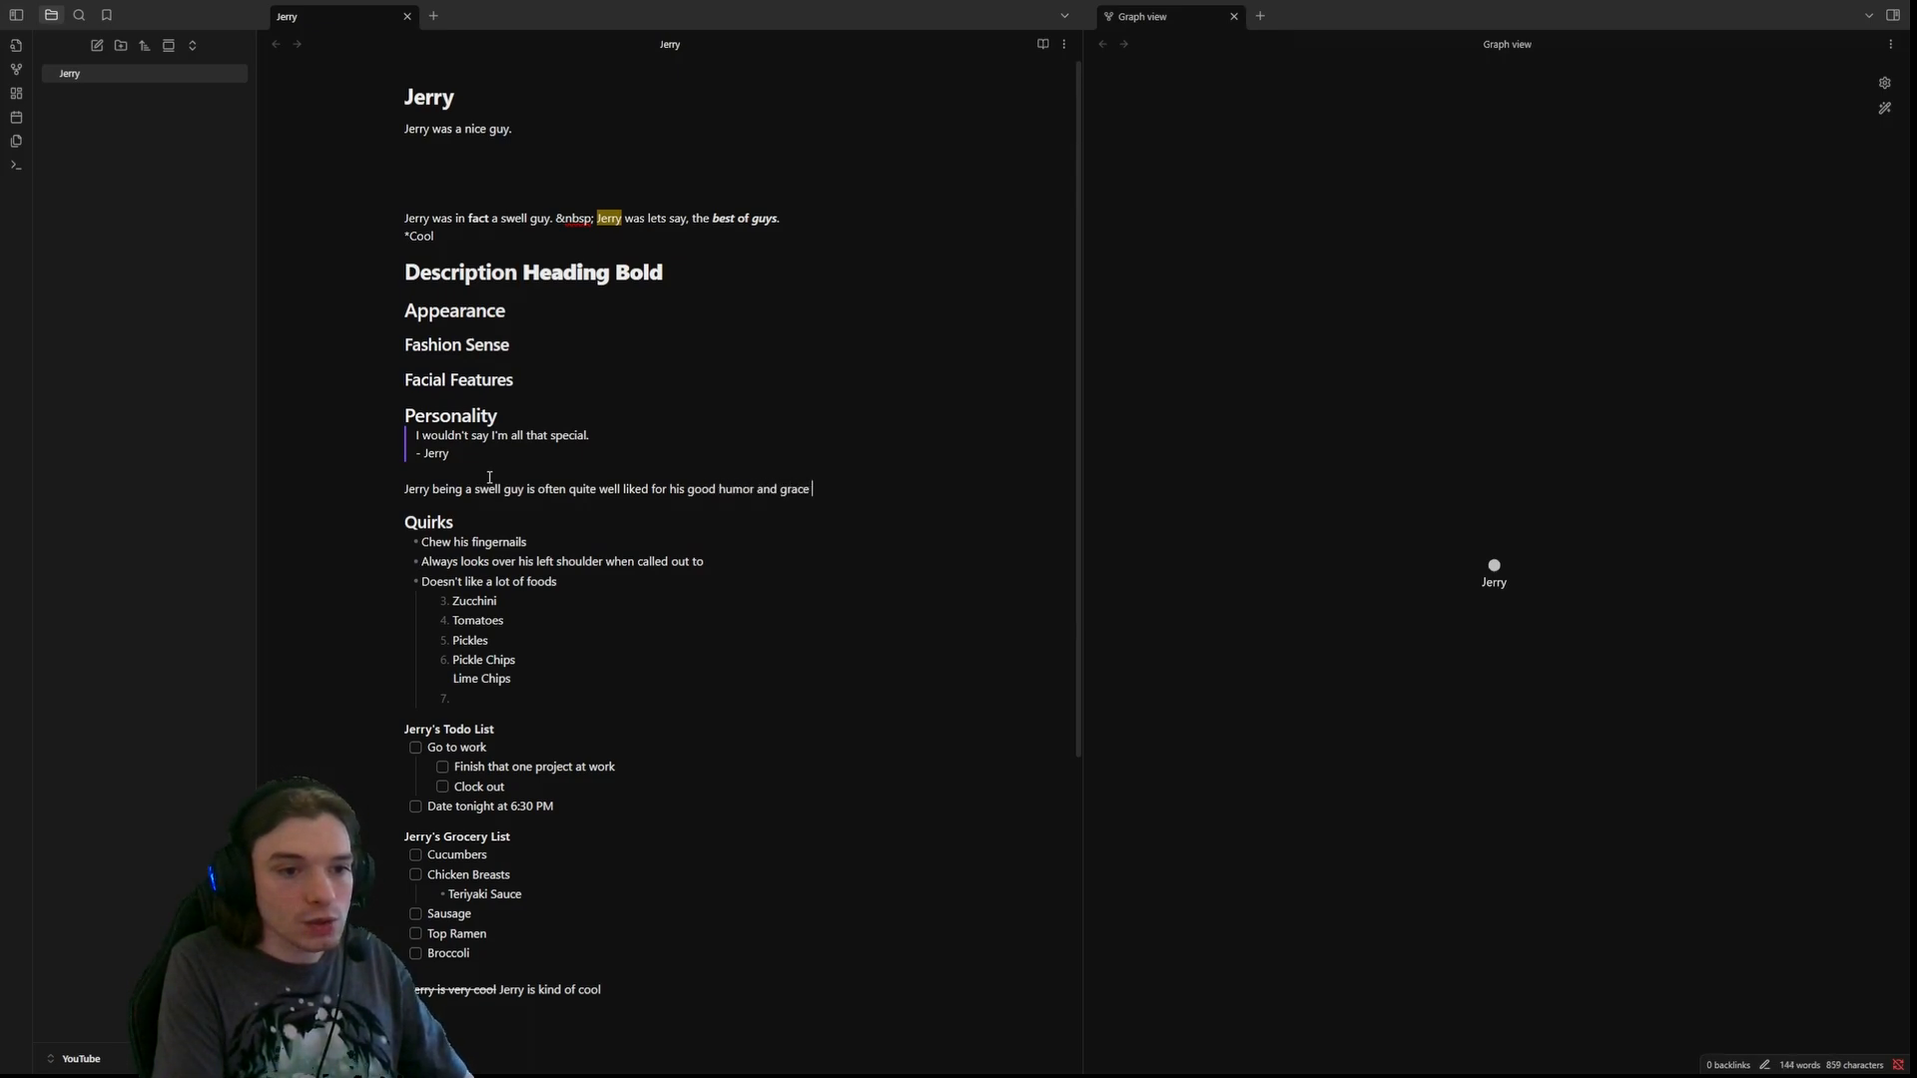
text(to others.)
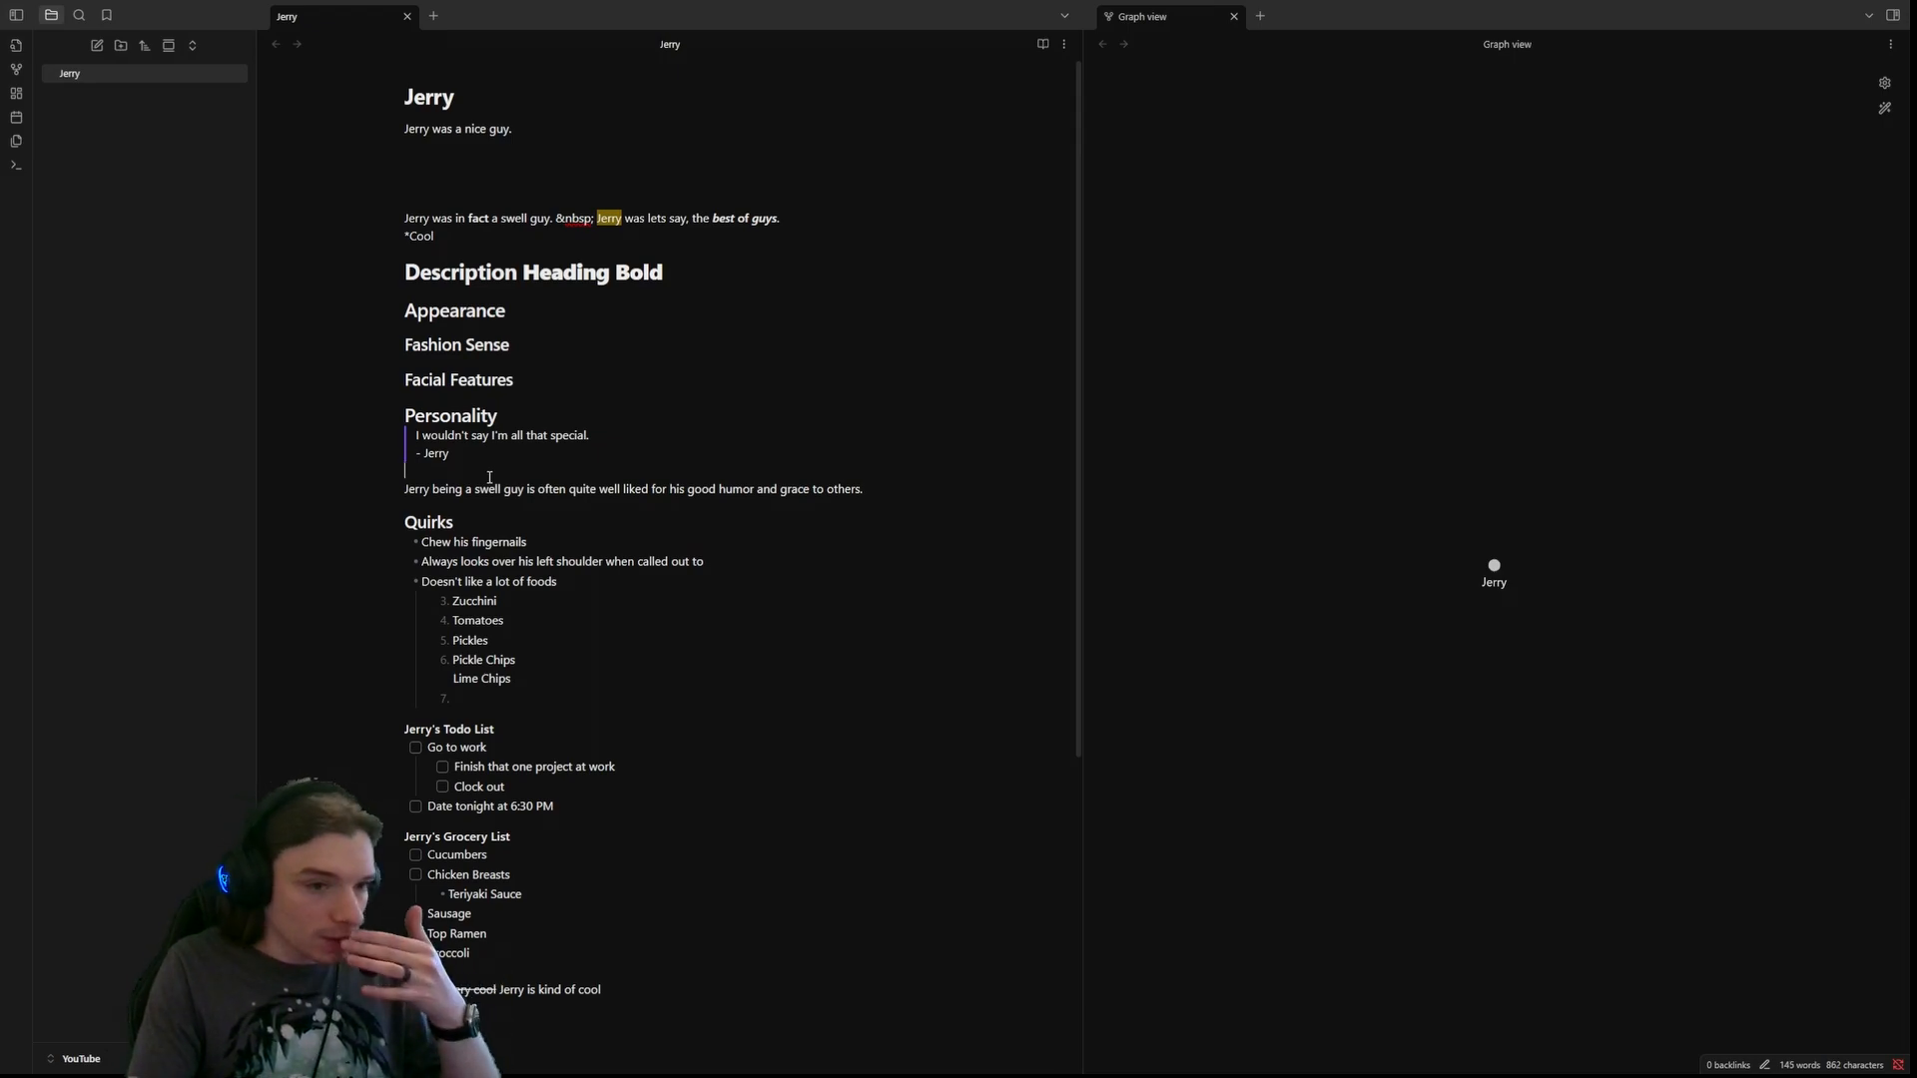
key(Return)
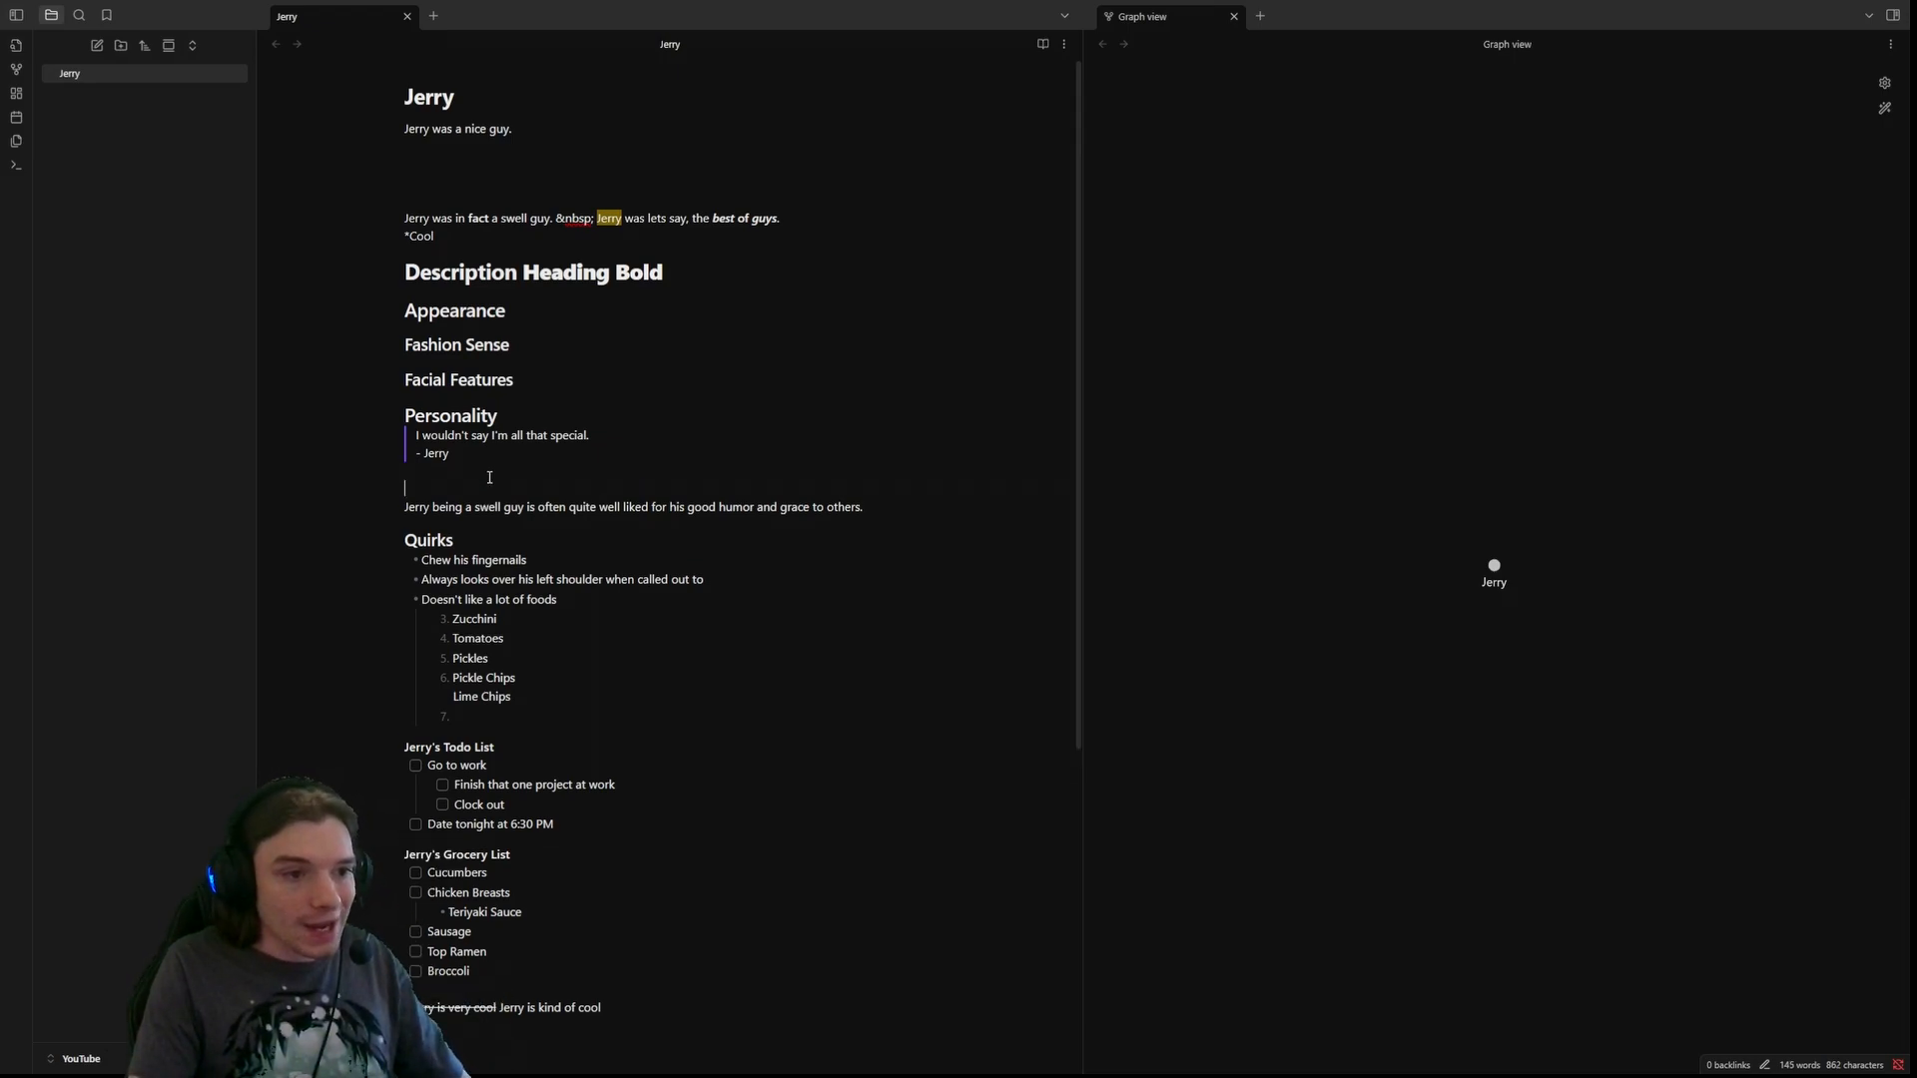
key(Return)
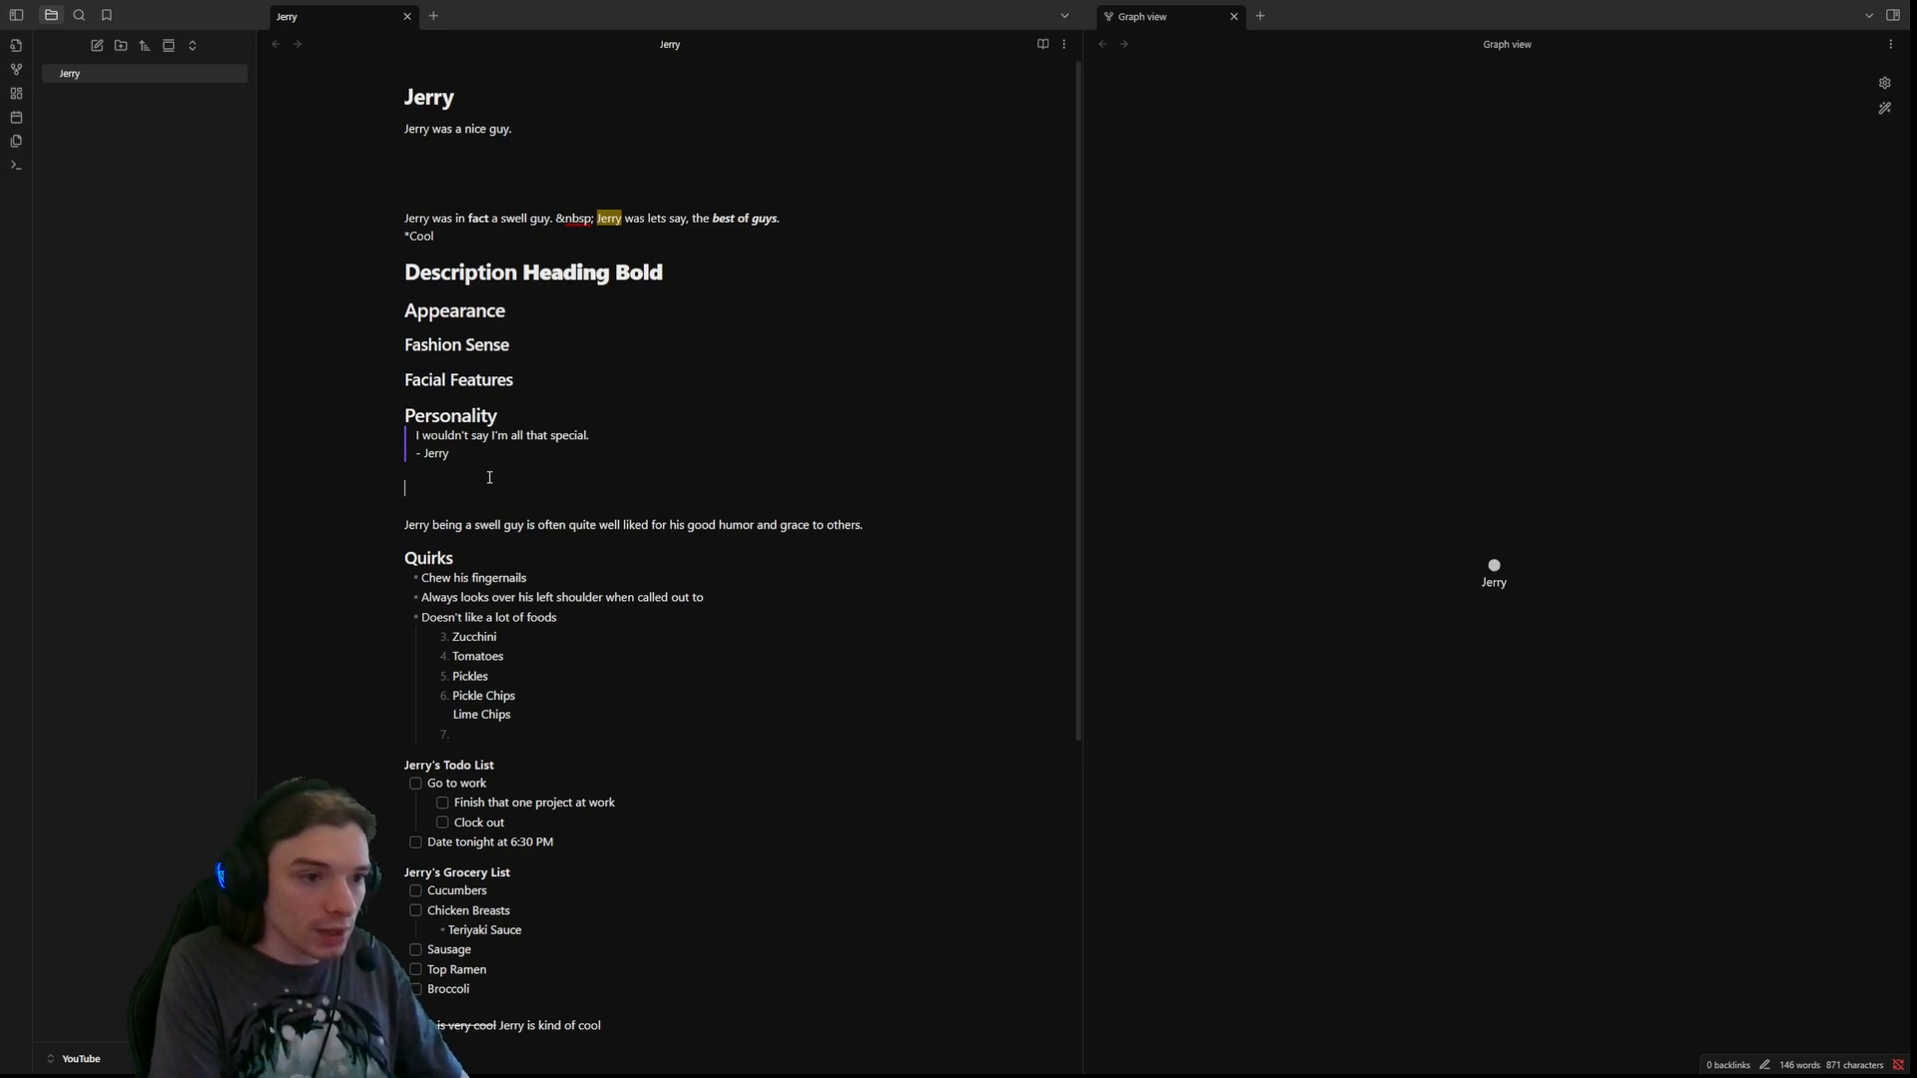
text(---)
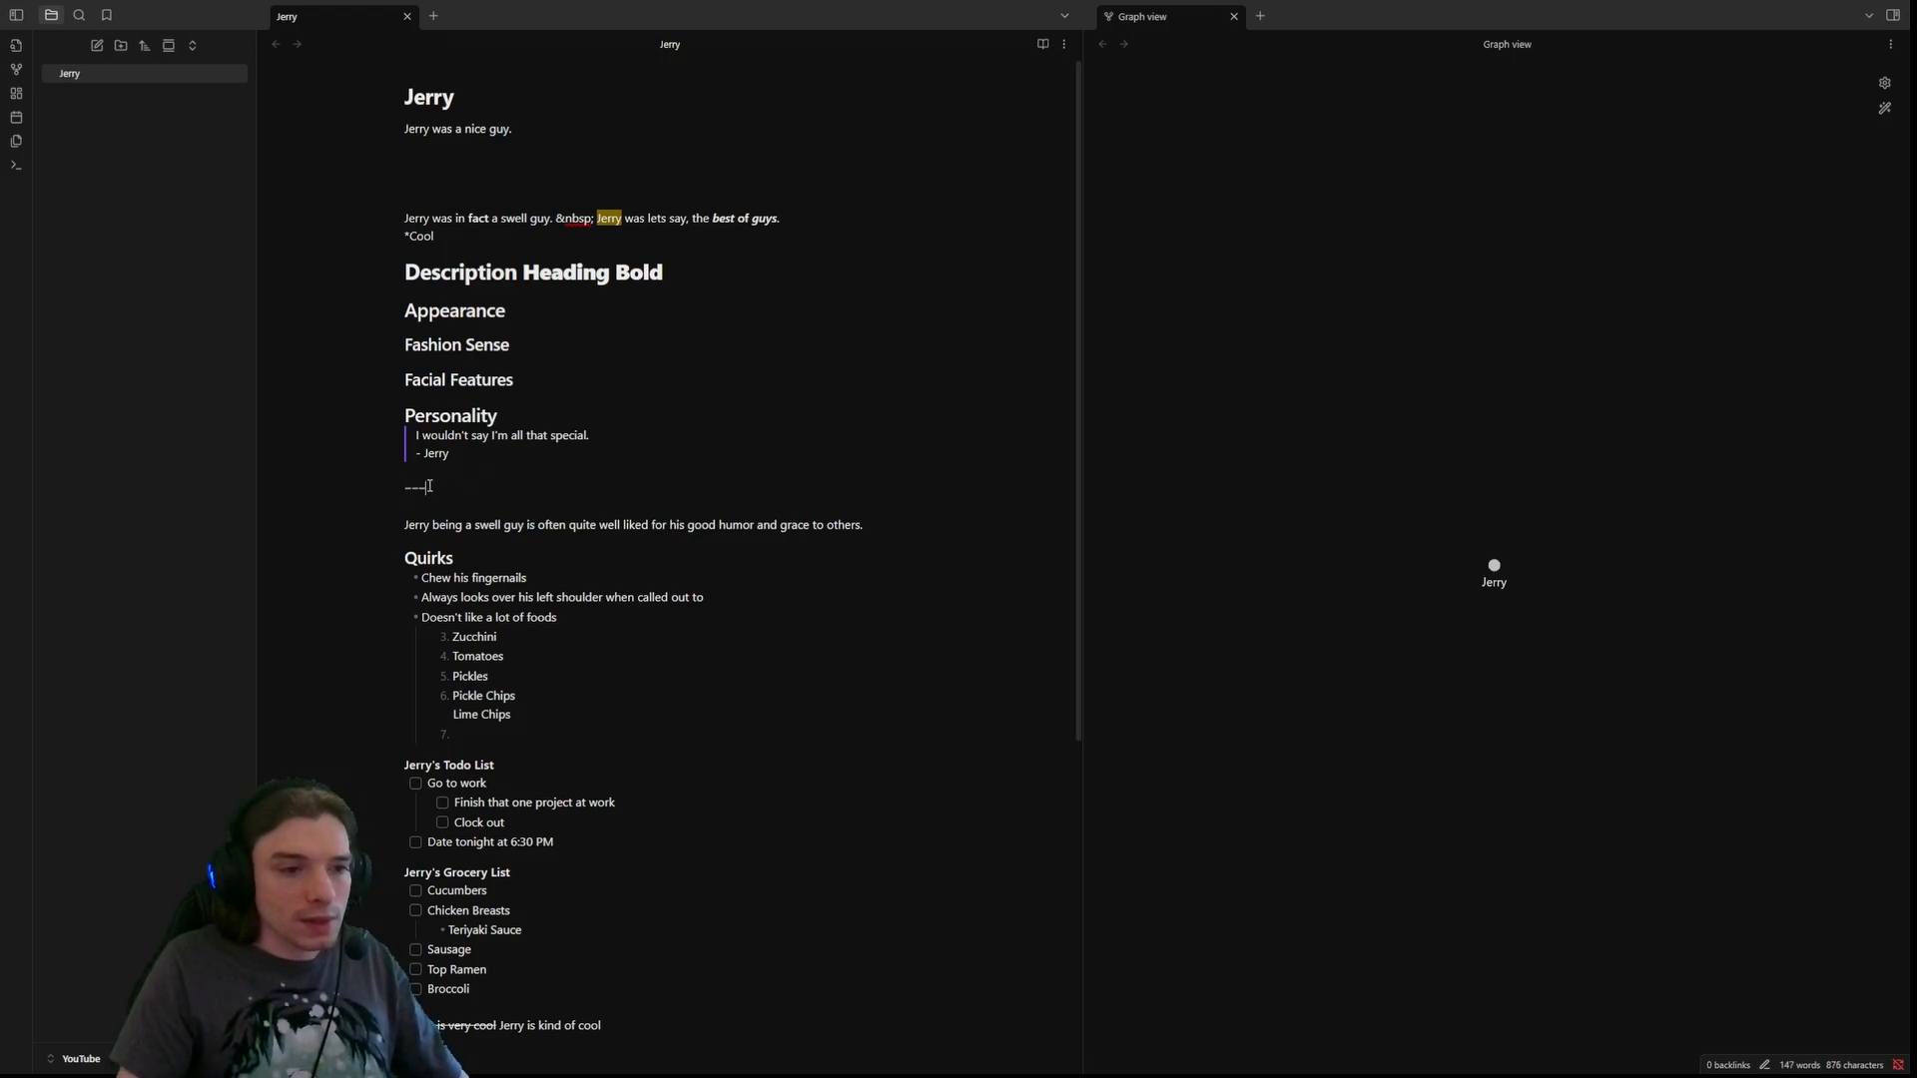
click(758, 524)
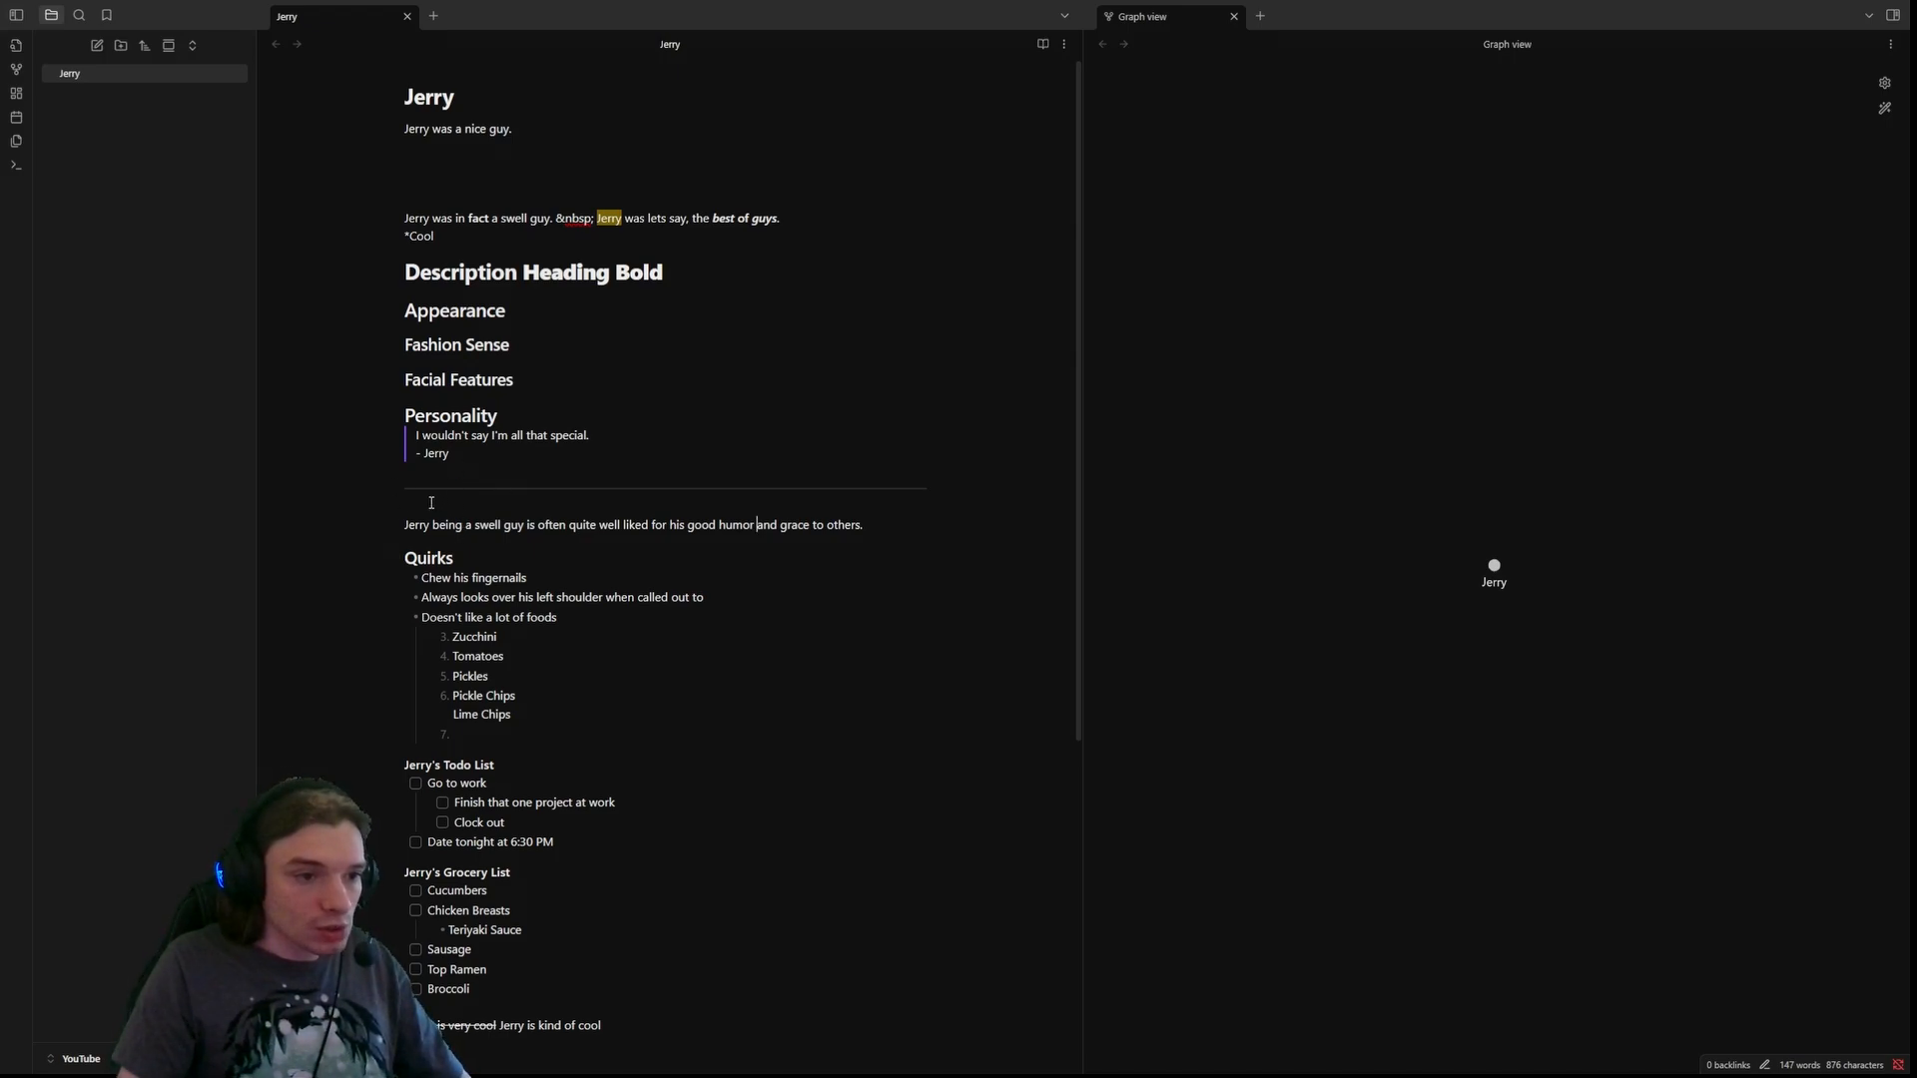
- Check the horizontal rule in reading view and in source mode, and return the note to live editing view
click(1042, 45)
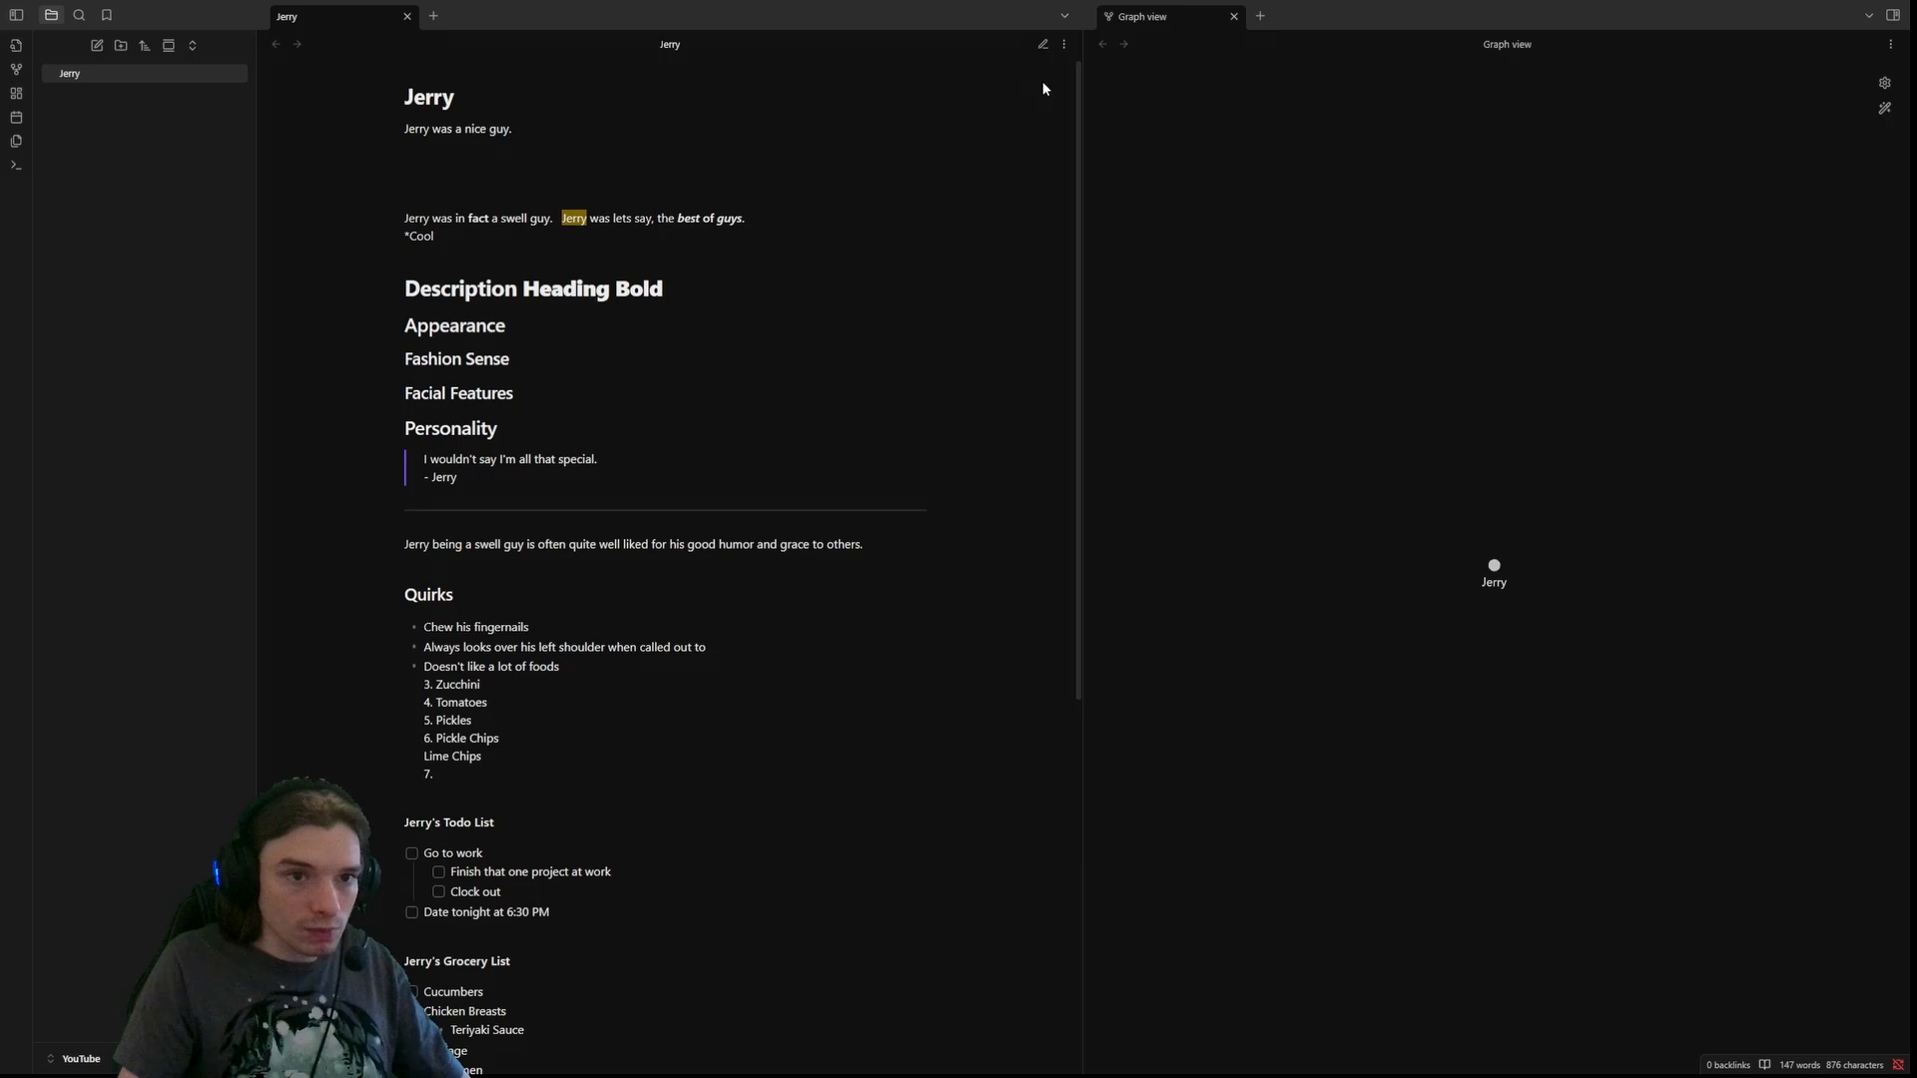
click(1064, 44)
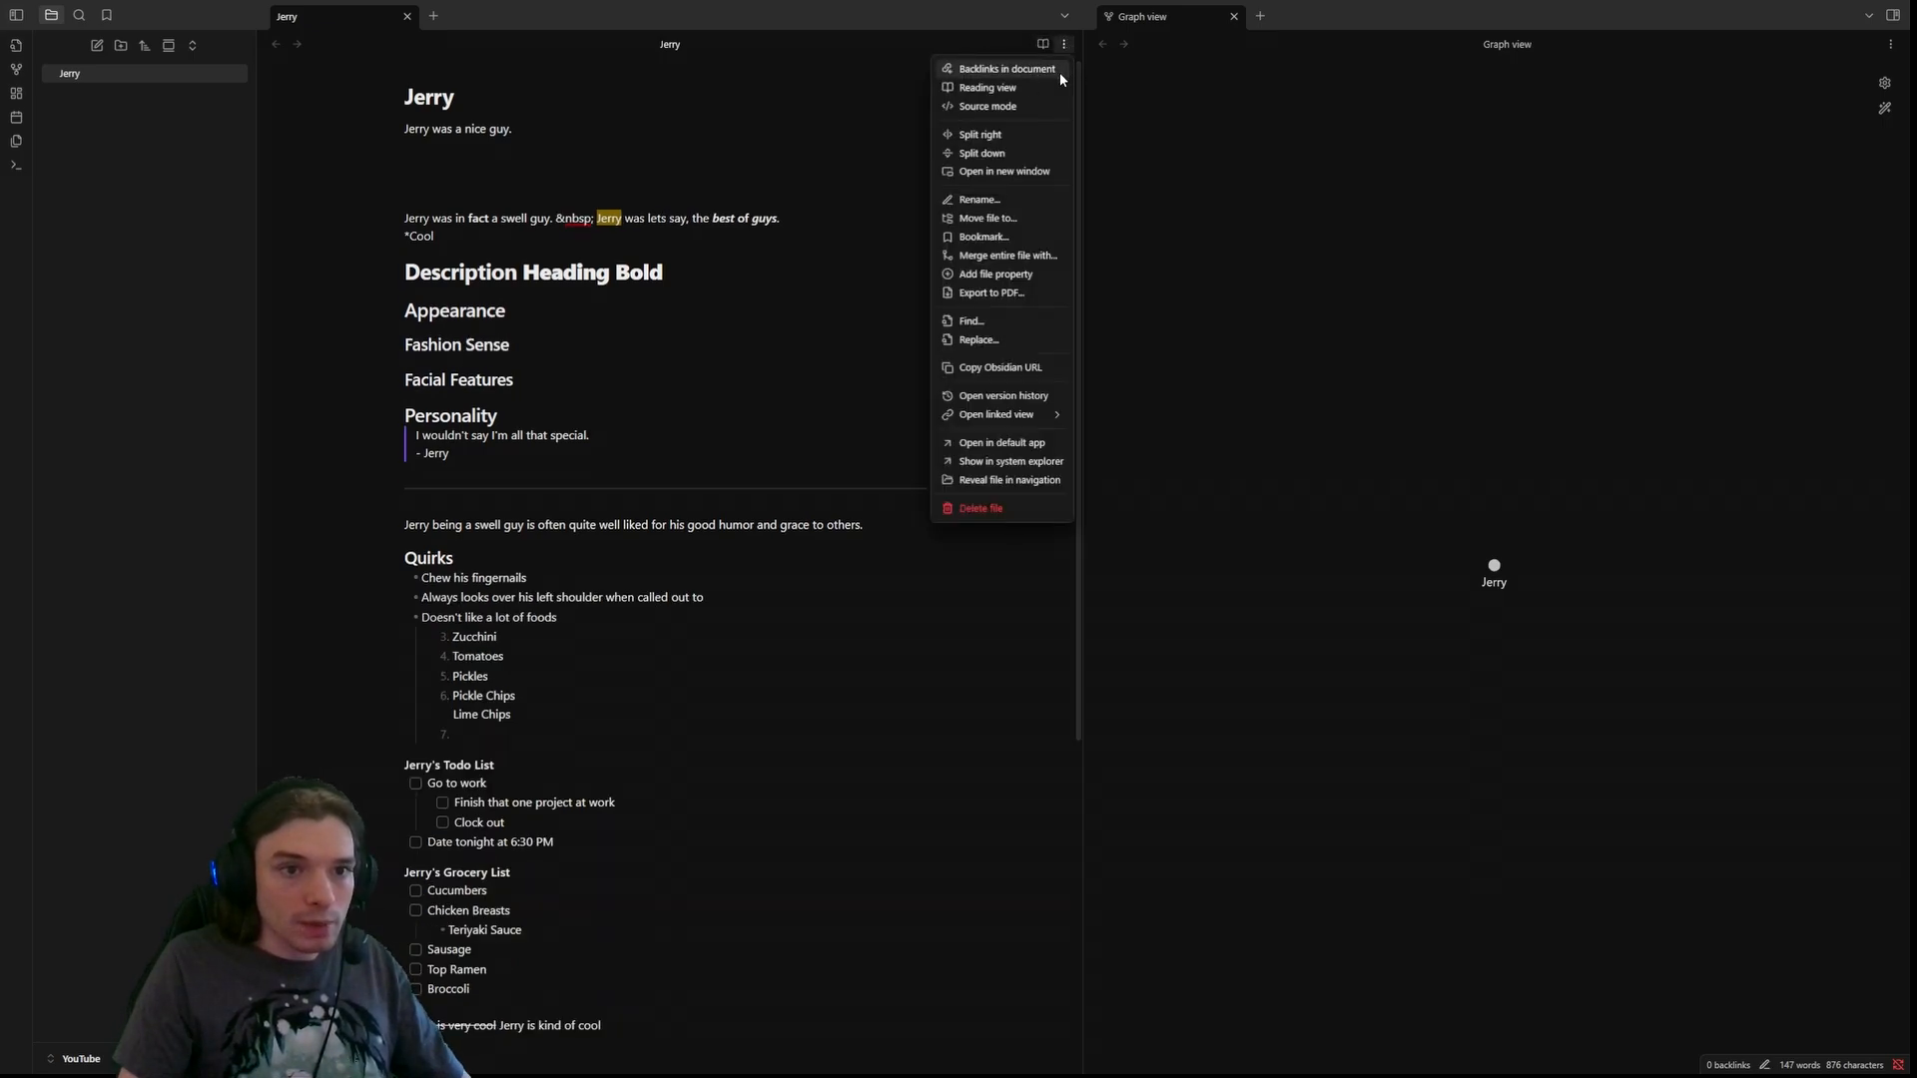
click(995, 106)
click(1063, 47)
click(993, 106)
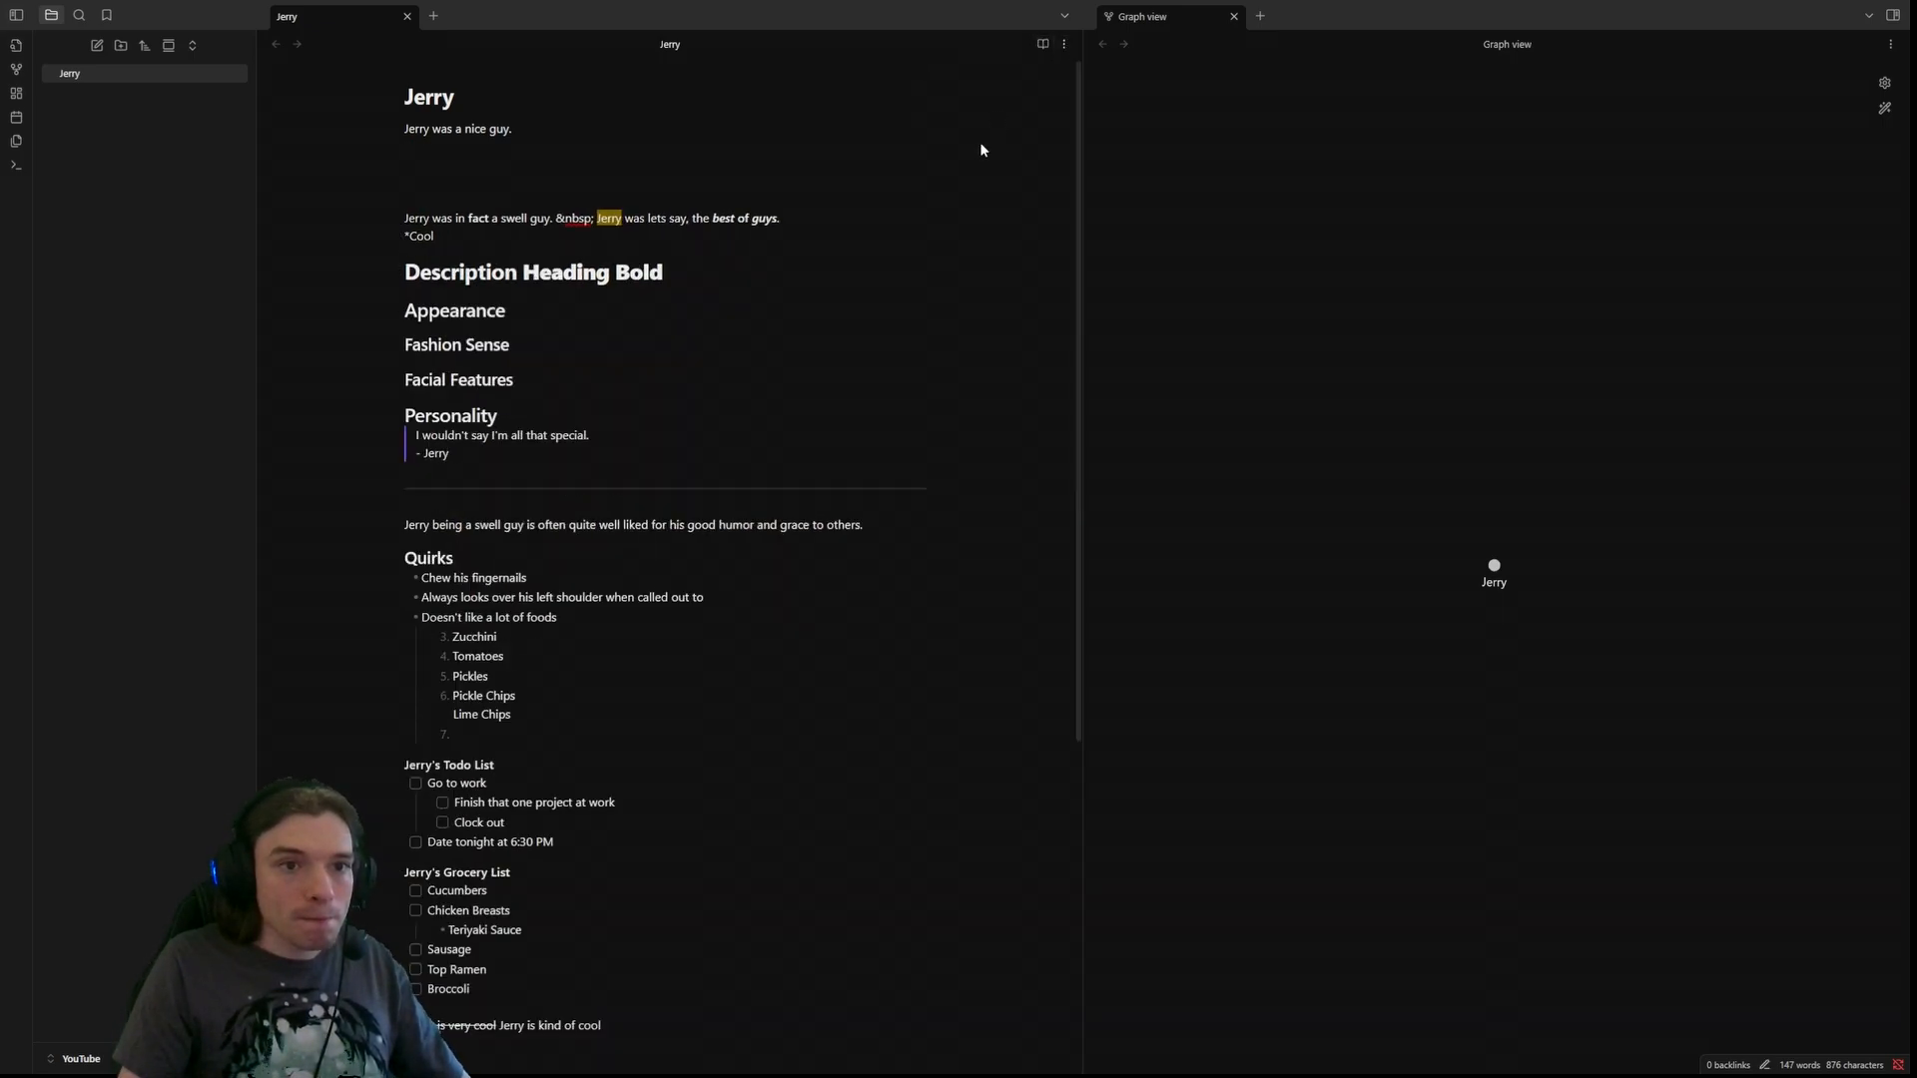
- Compare the horizontal rule's spacing in reading view with and without a blank line below it, leaving that line removed
key(BackSpace)
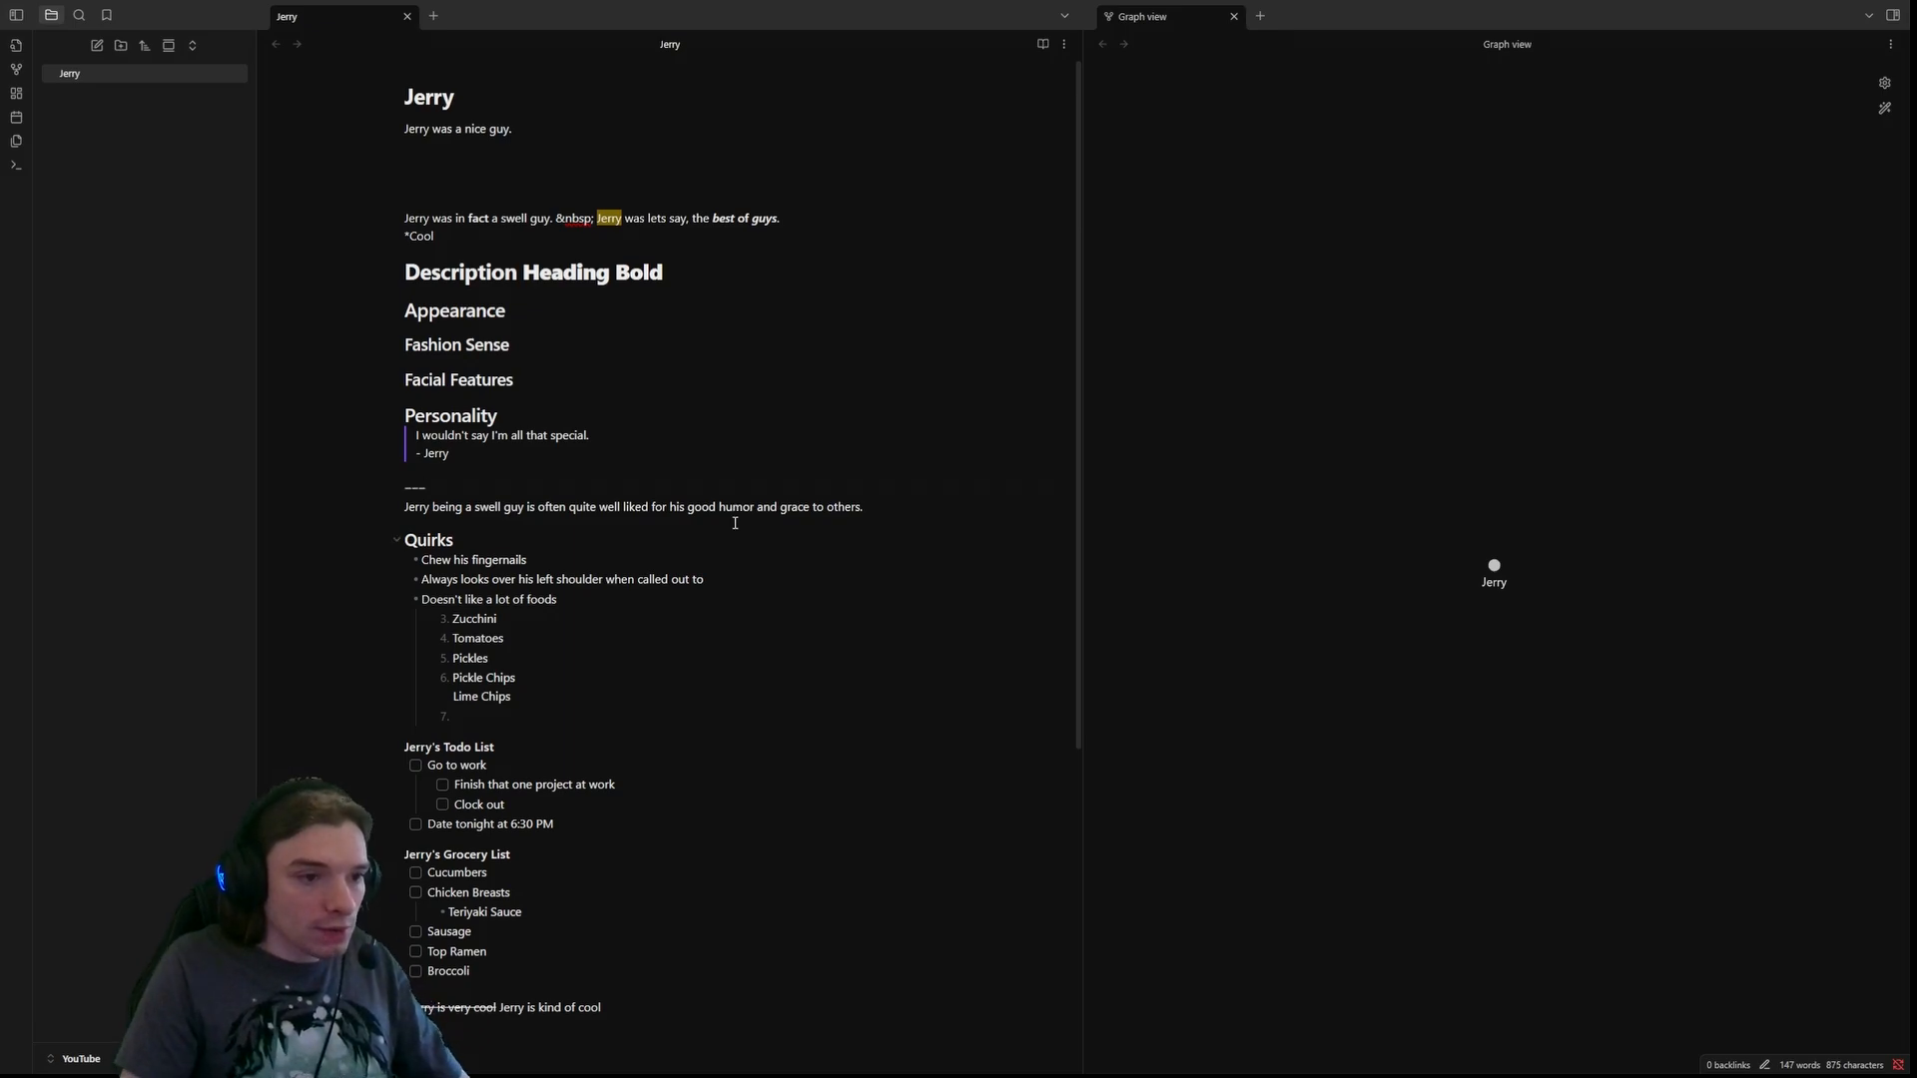
click(872, 506)
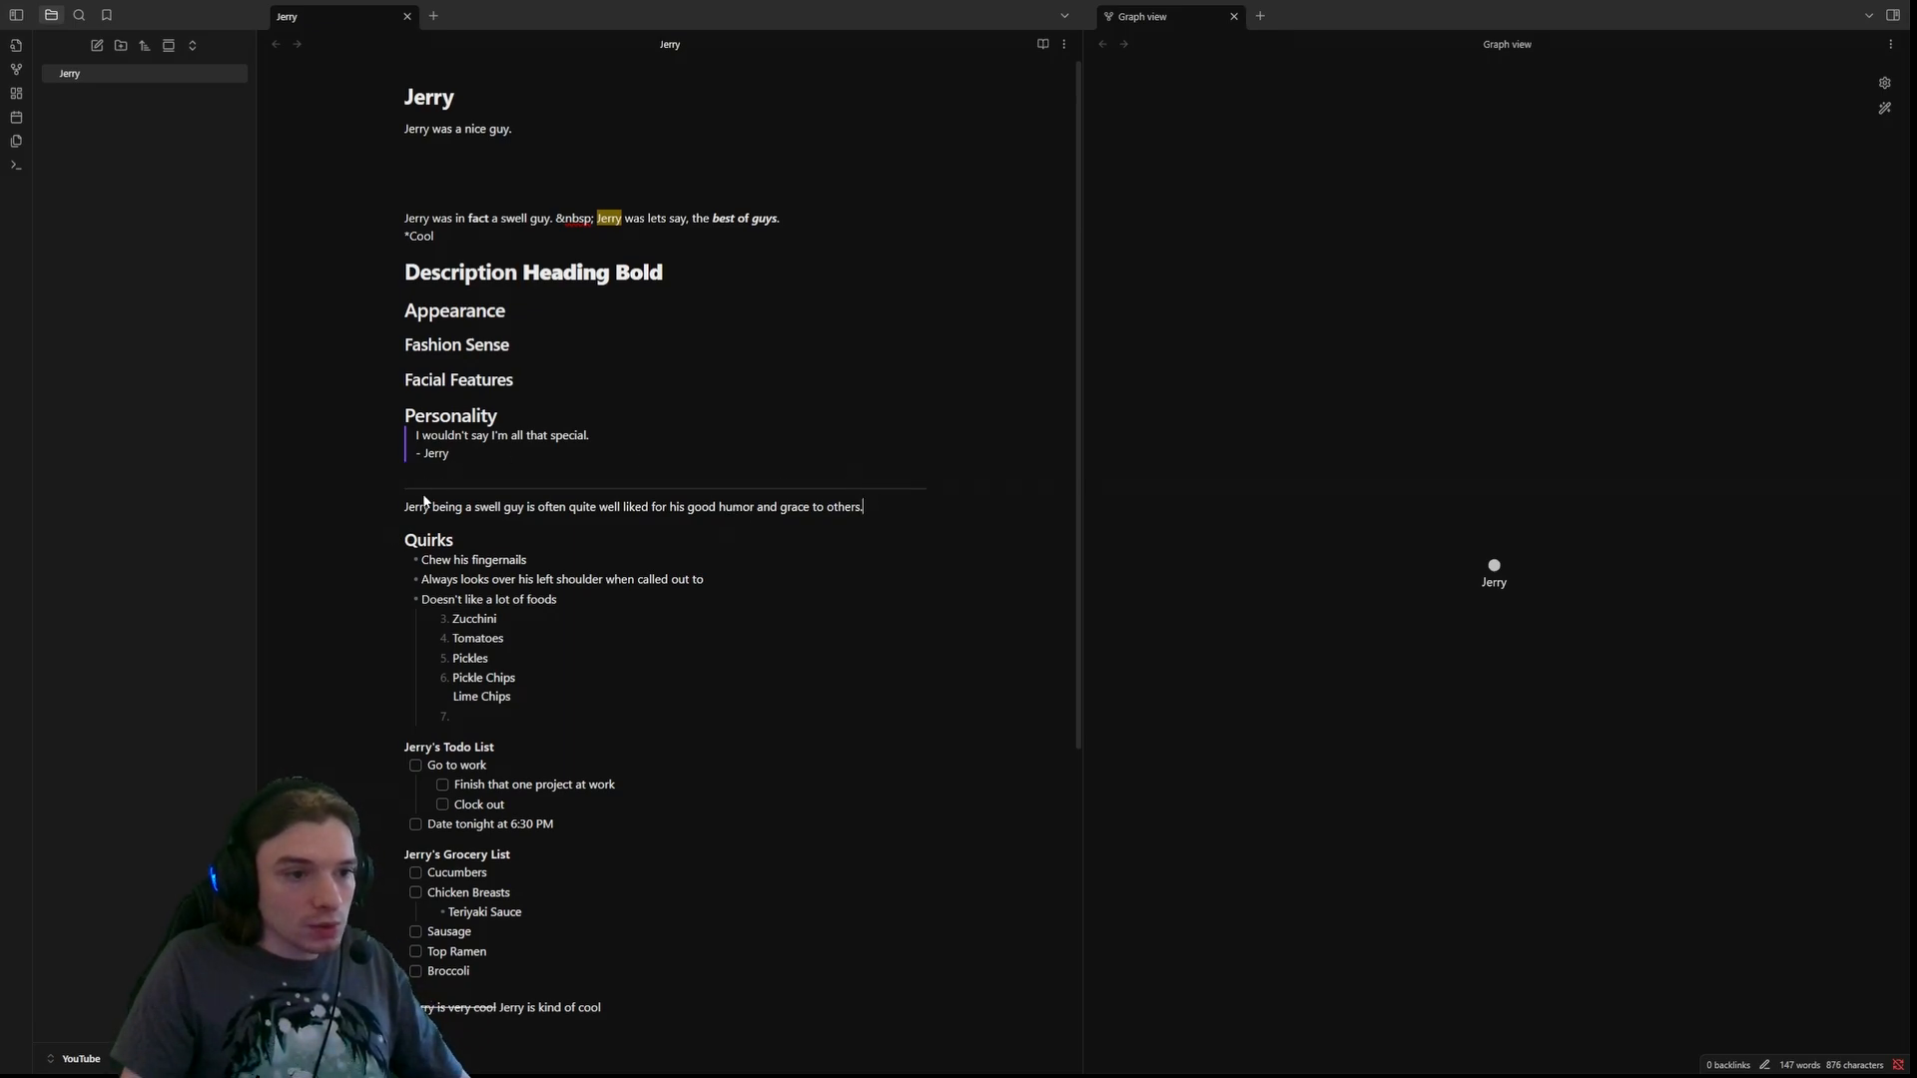
click(1039, 43)
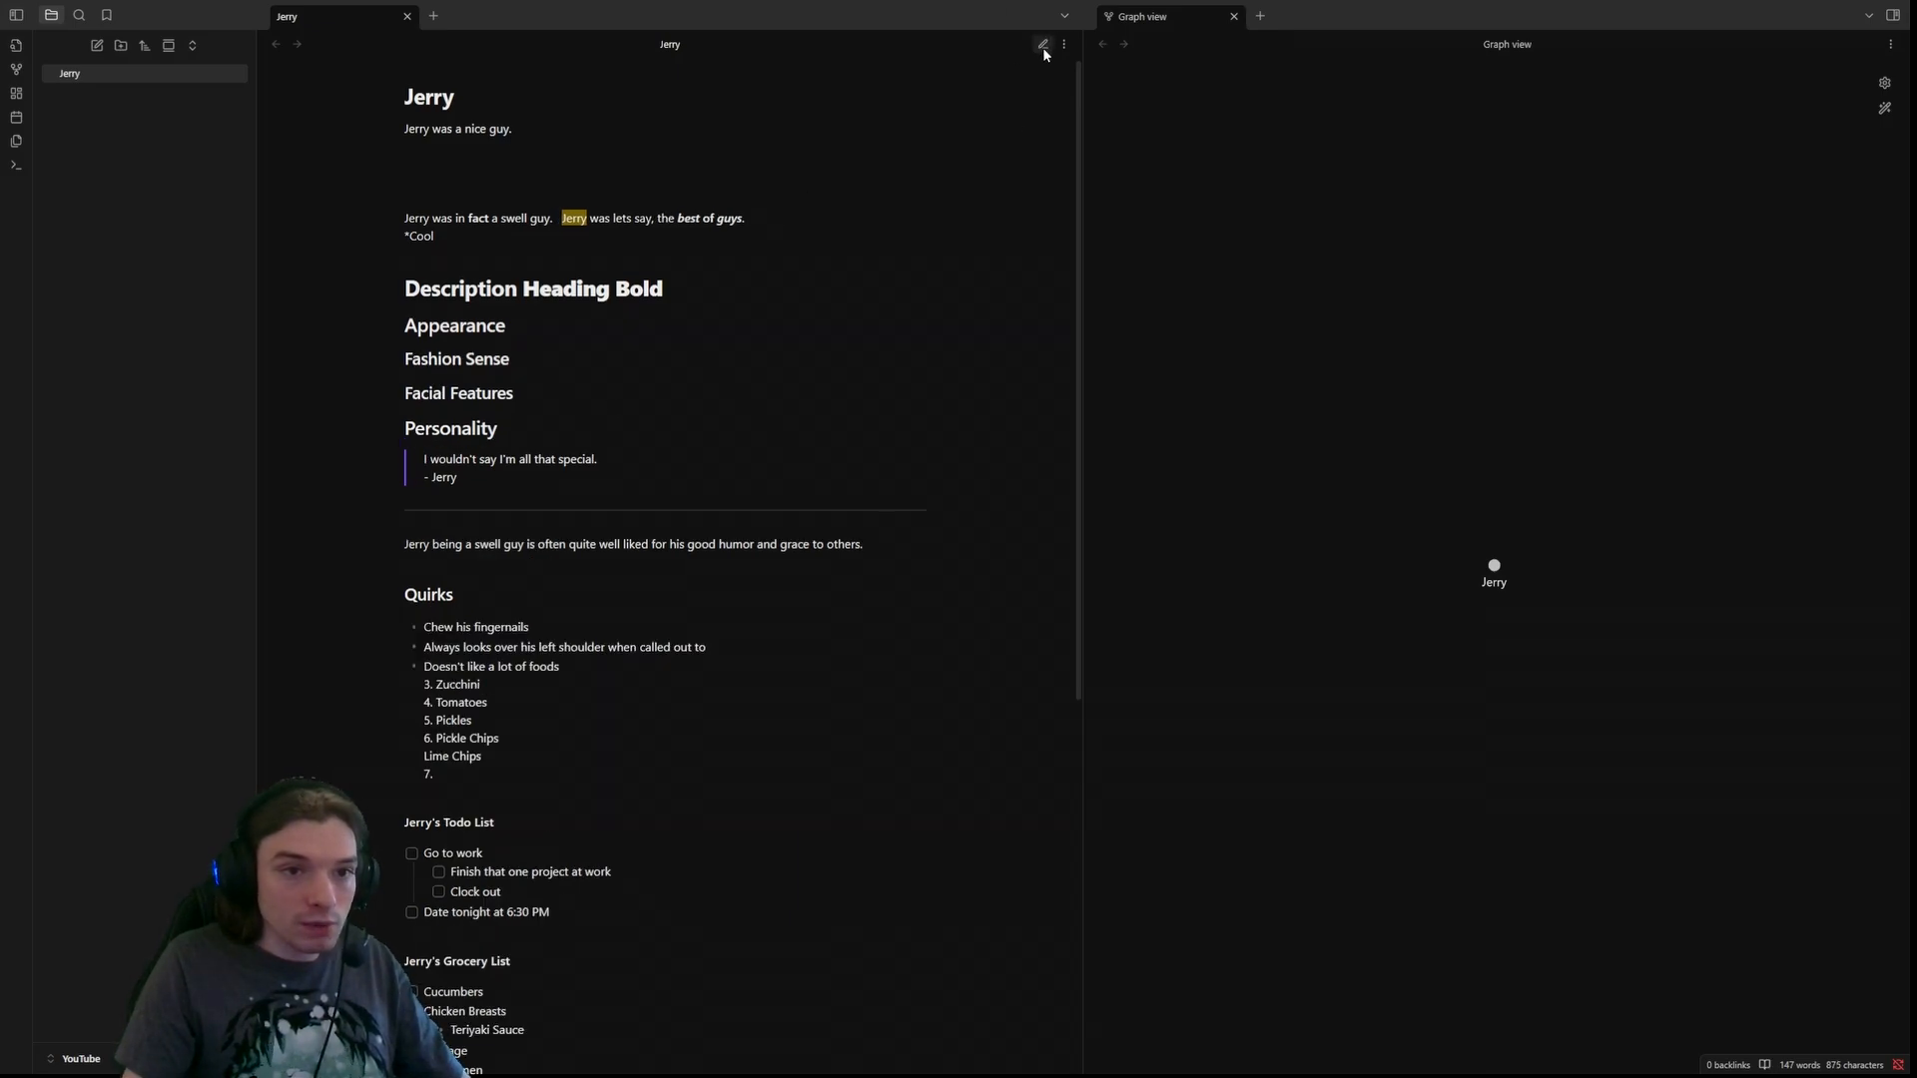
click(1043, 45)
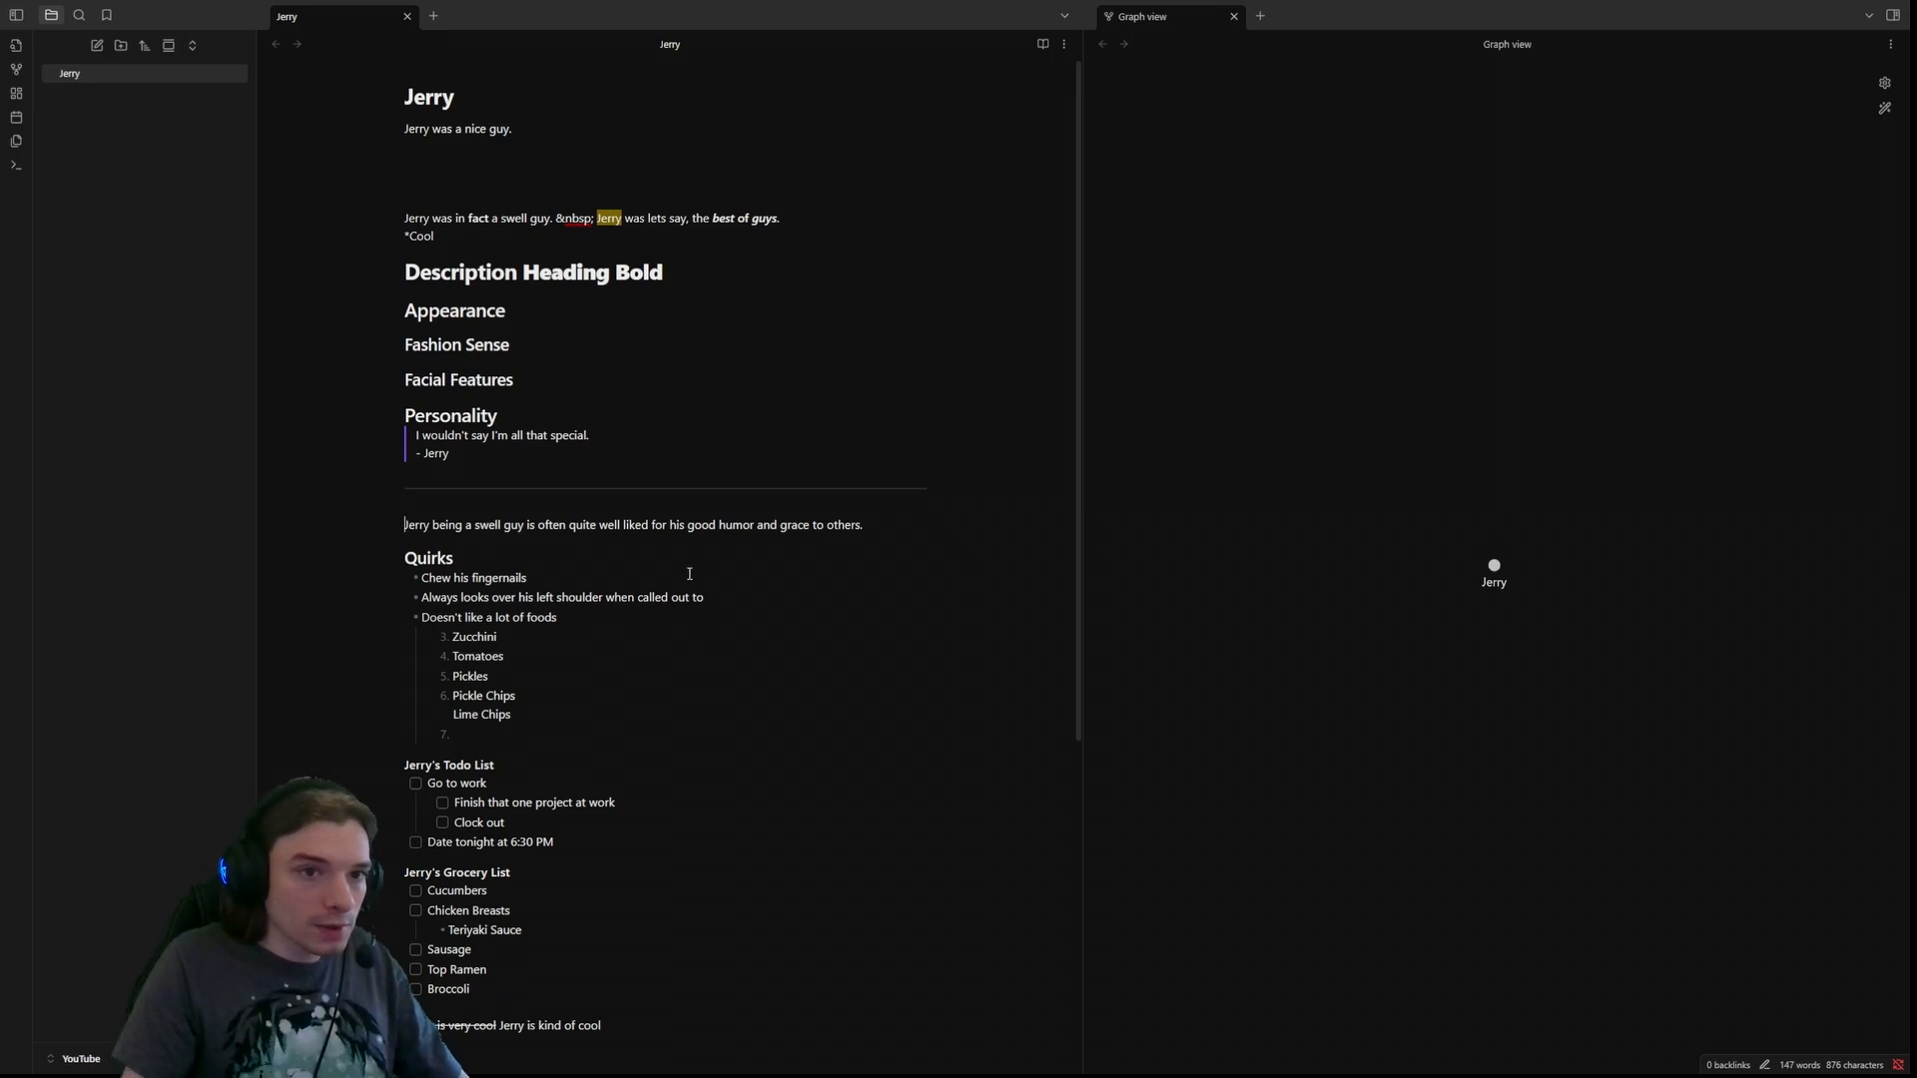
click(1041, 44)
click(1042, 44)
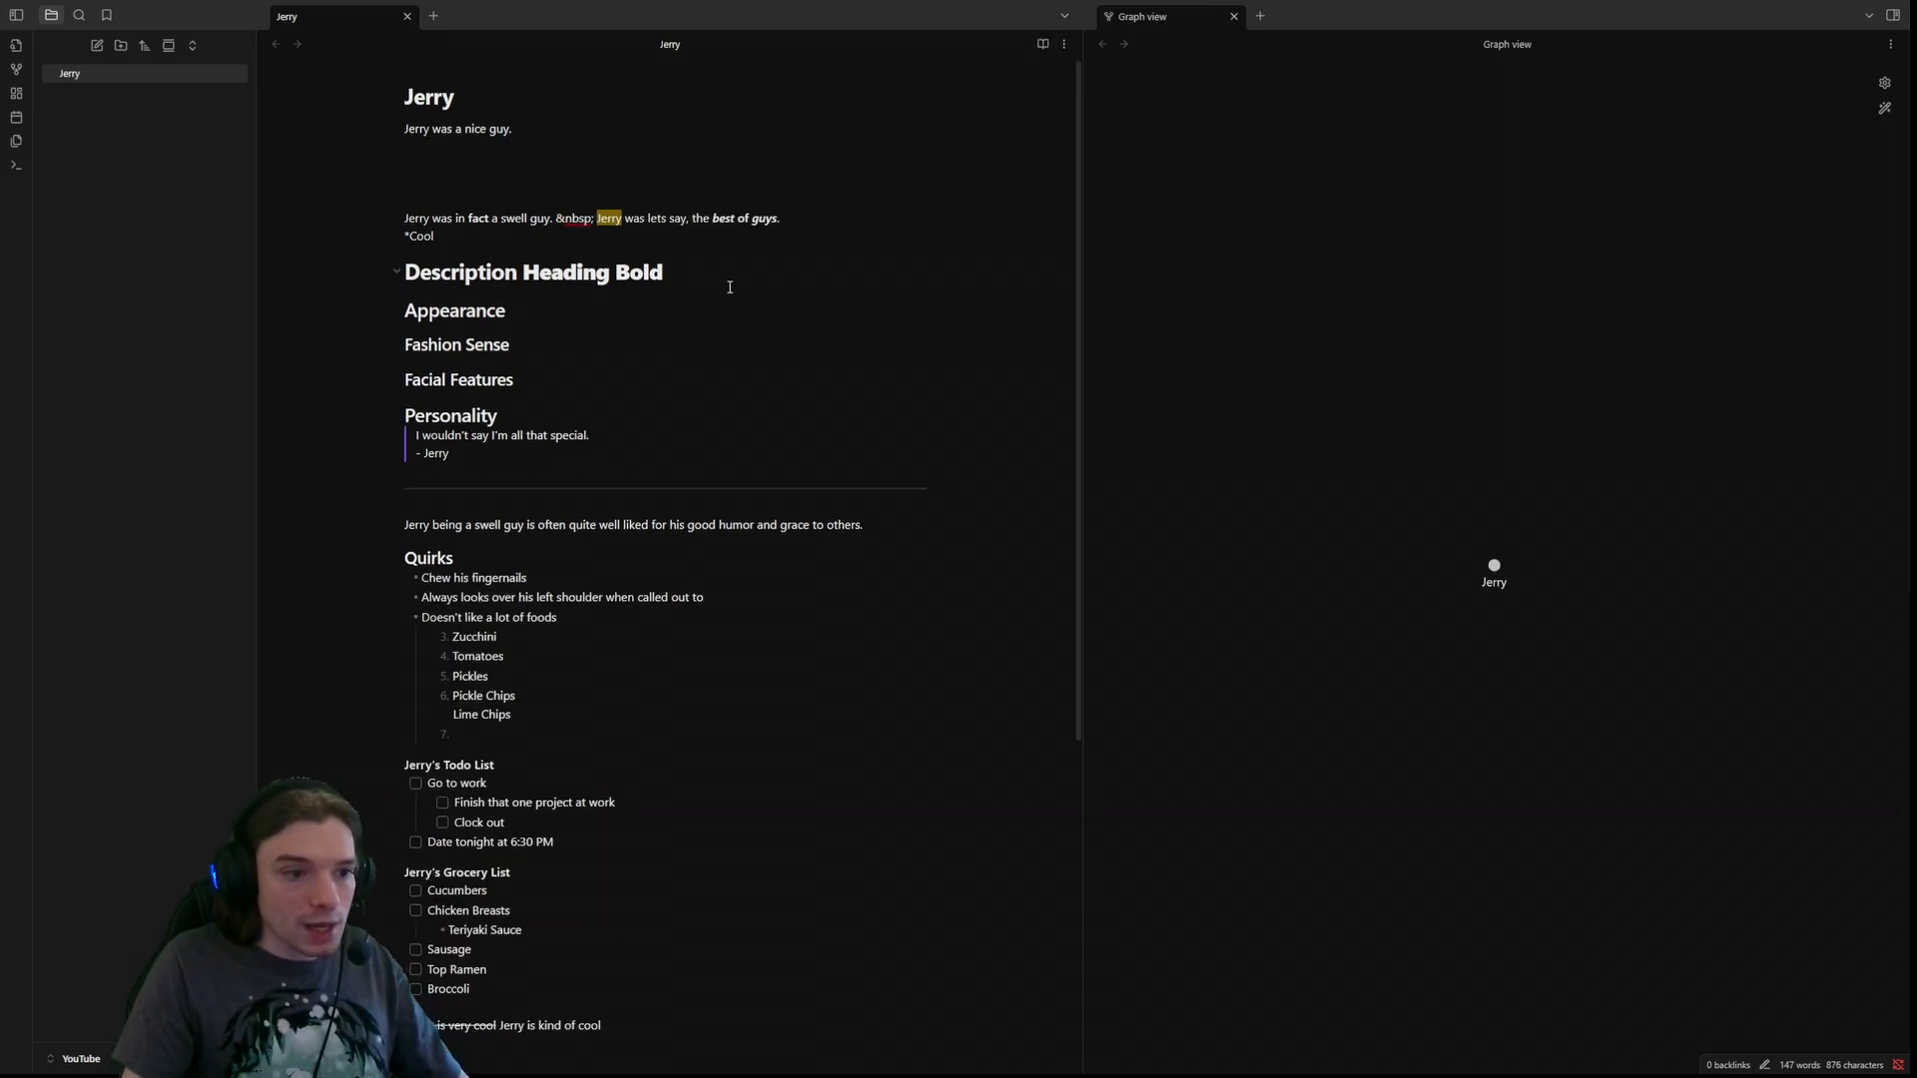
click(400, 509)
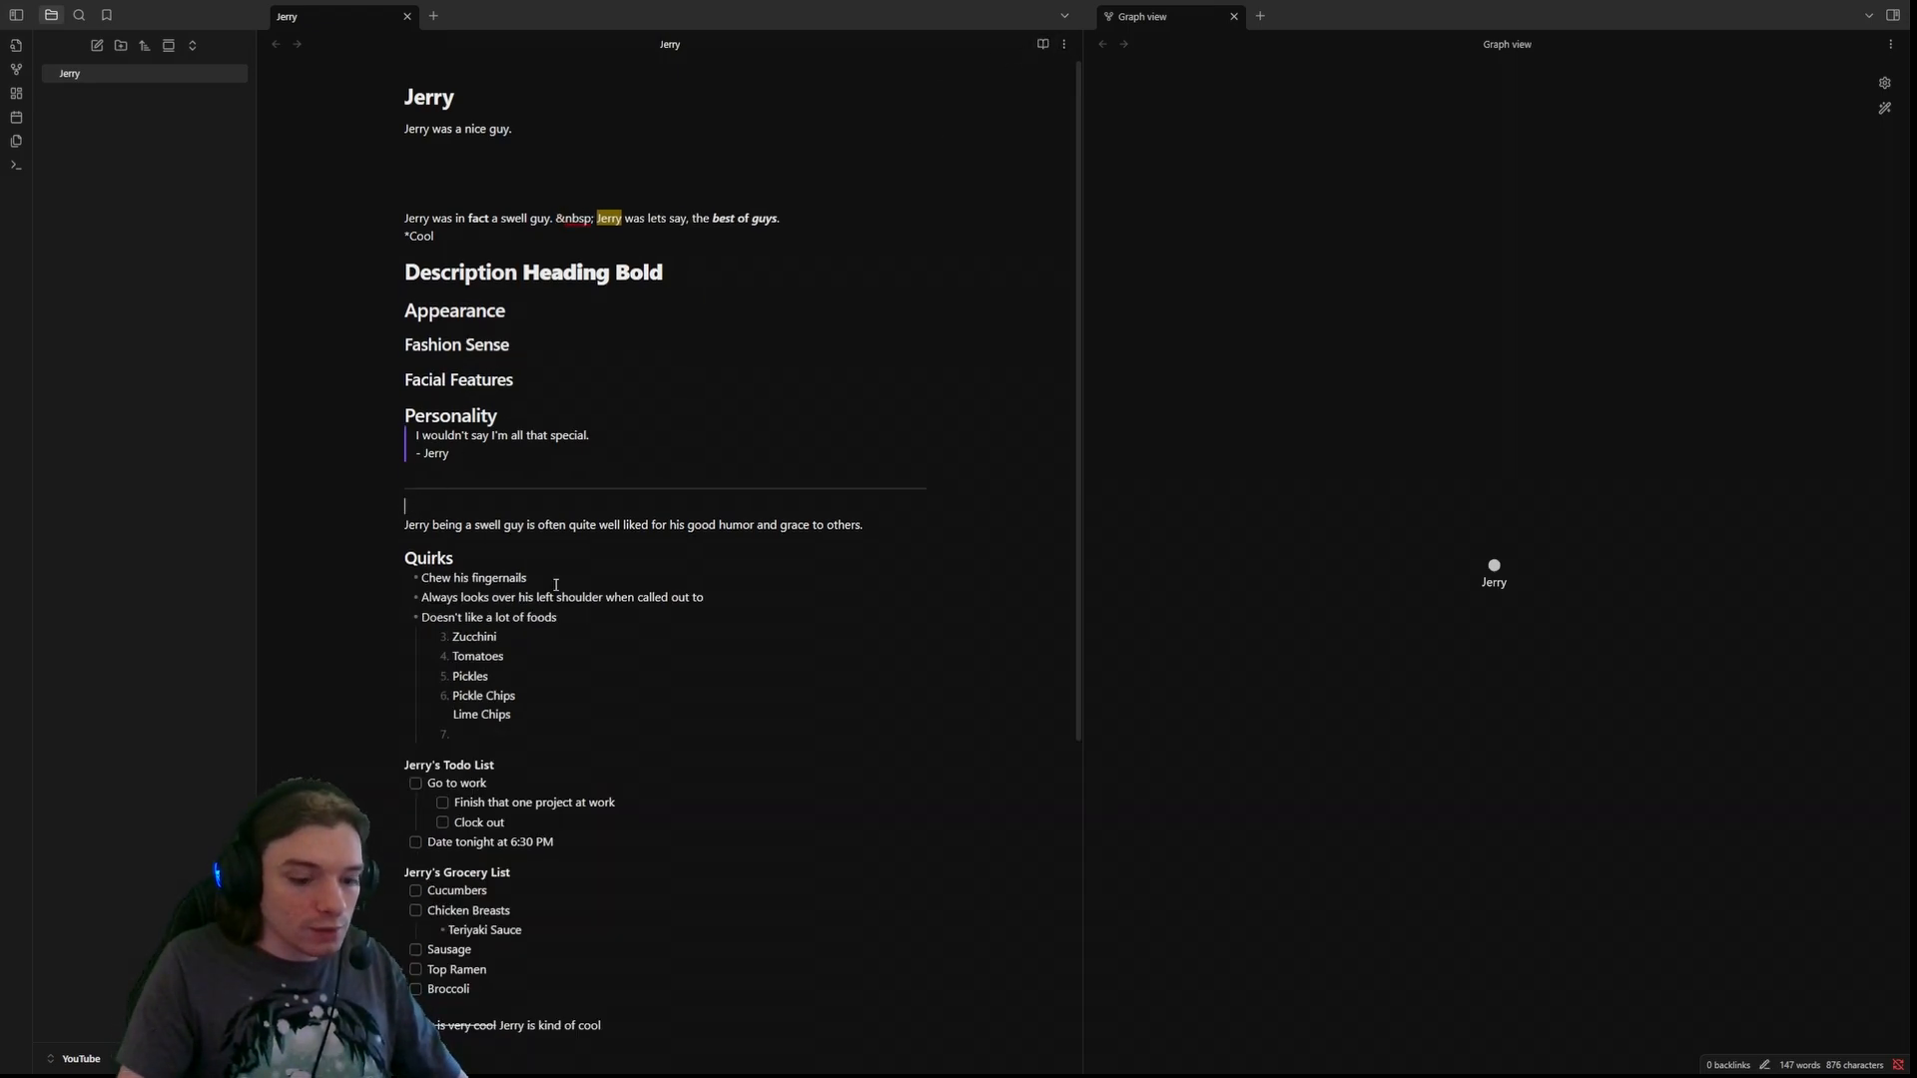
click(1044, 45)
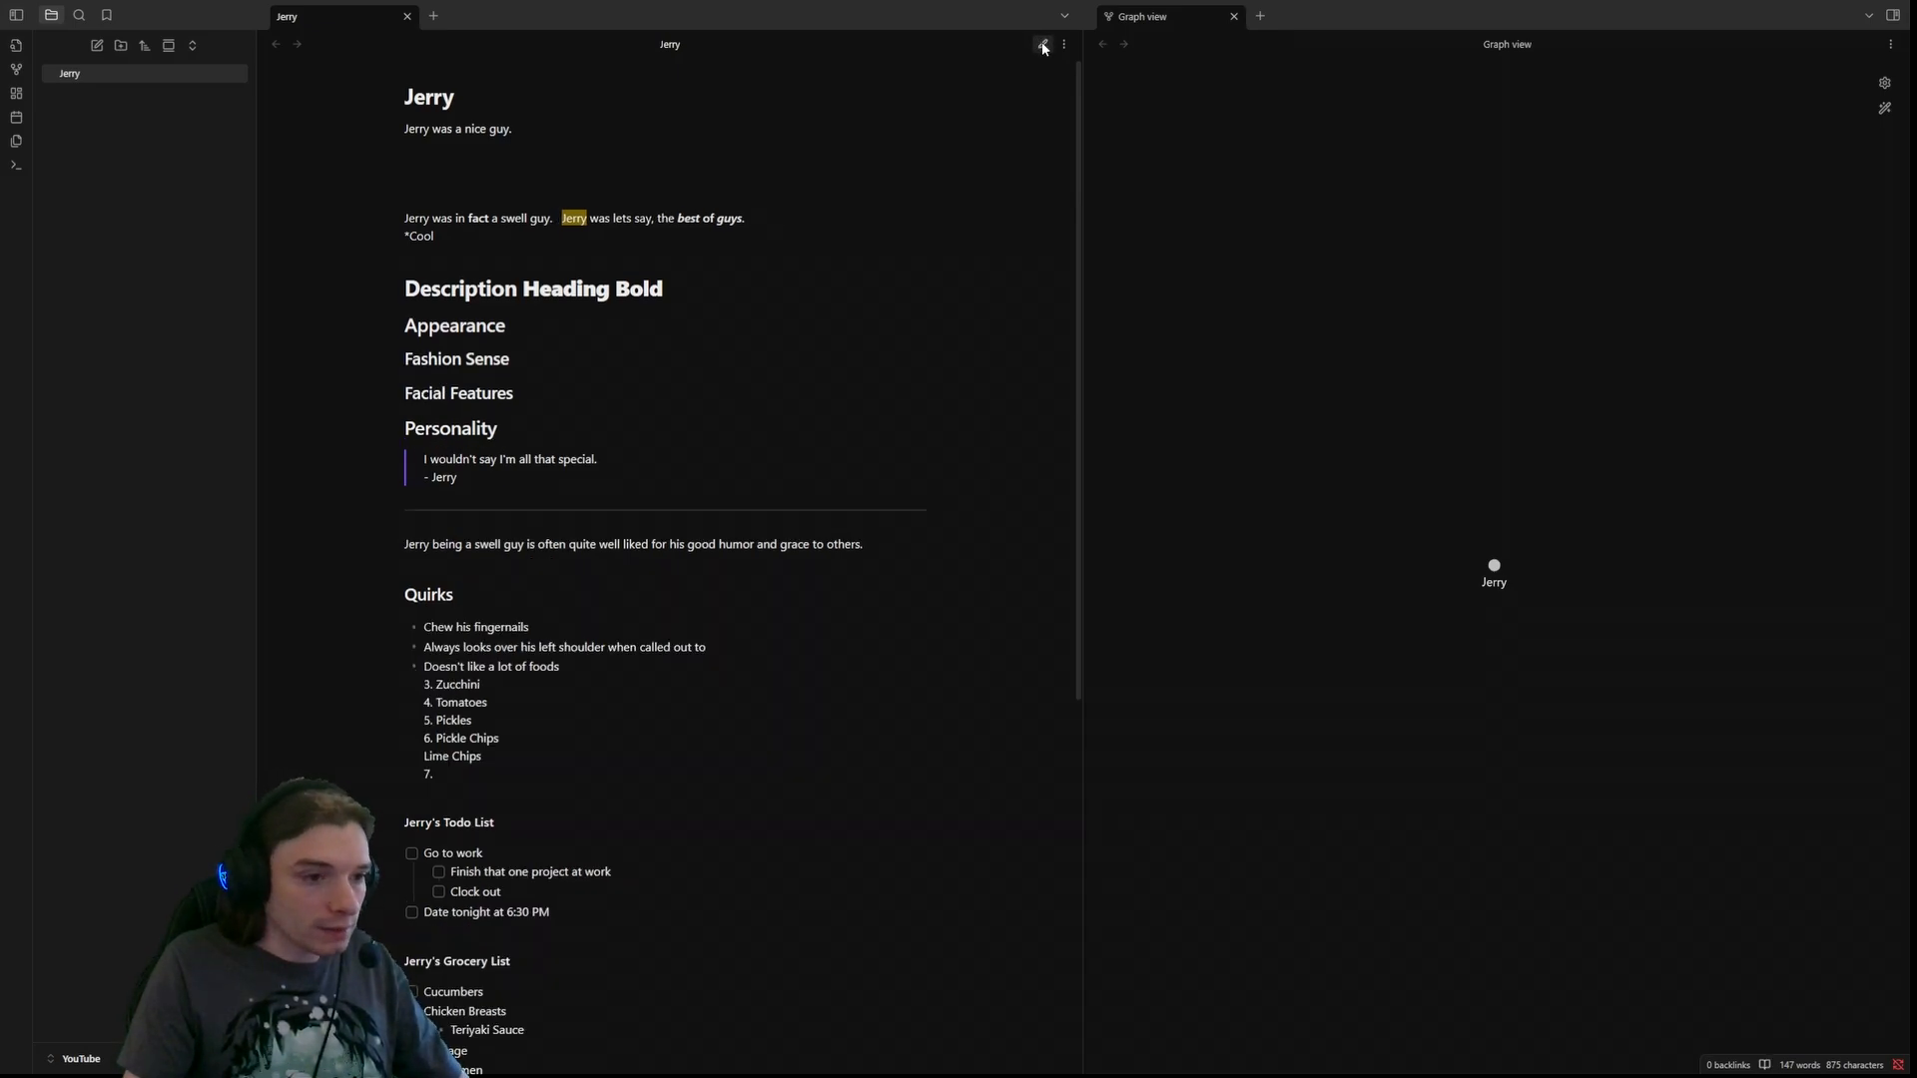
click(1043, 45)
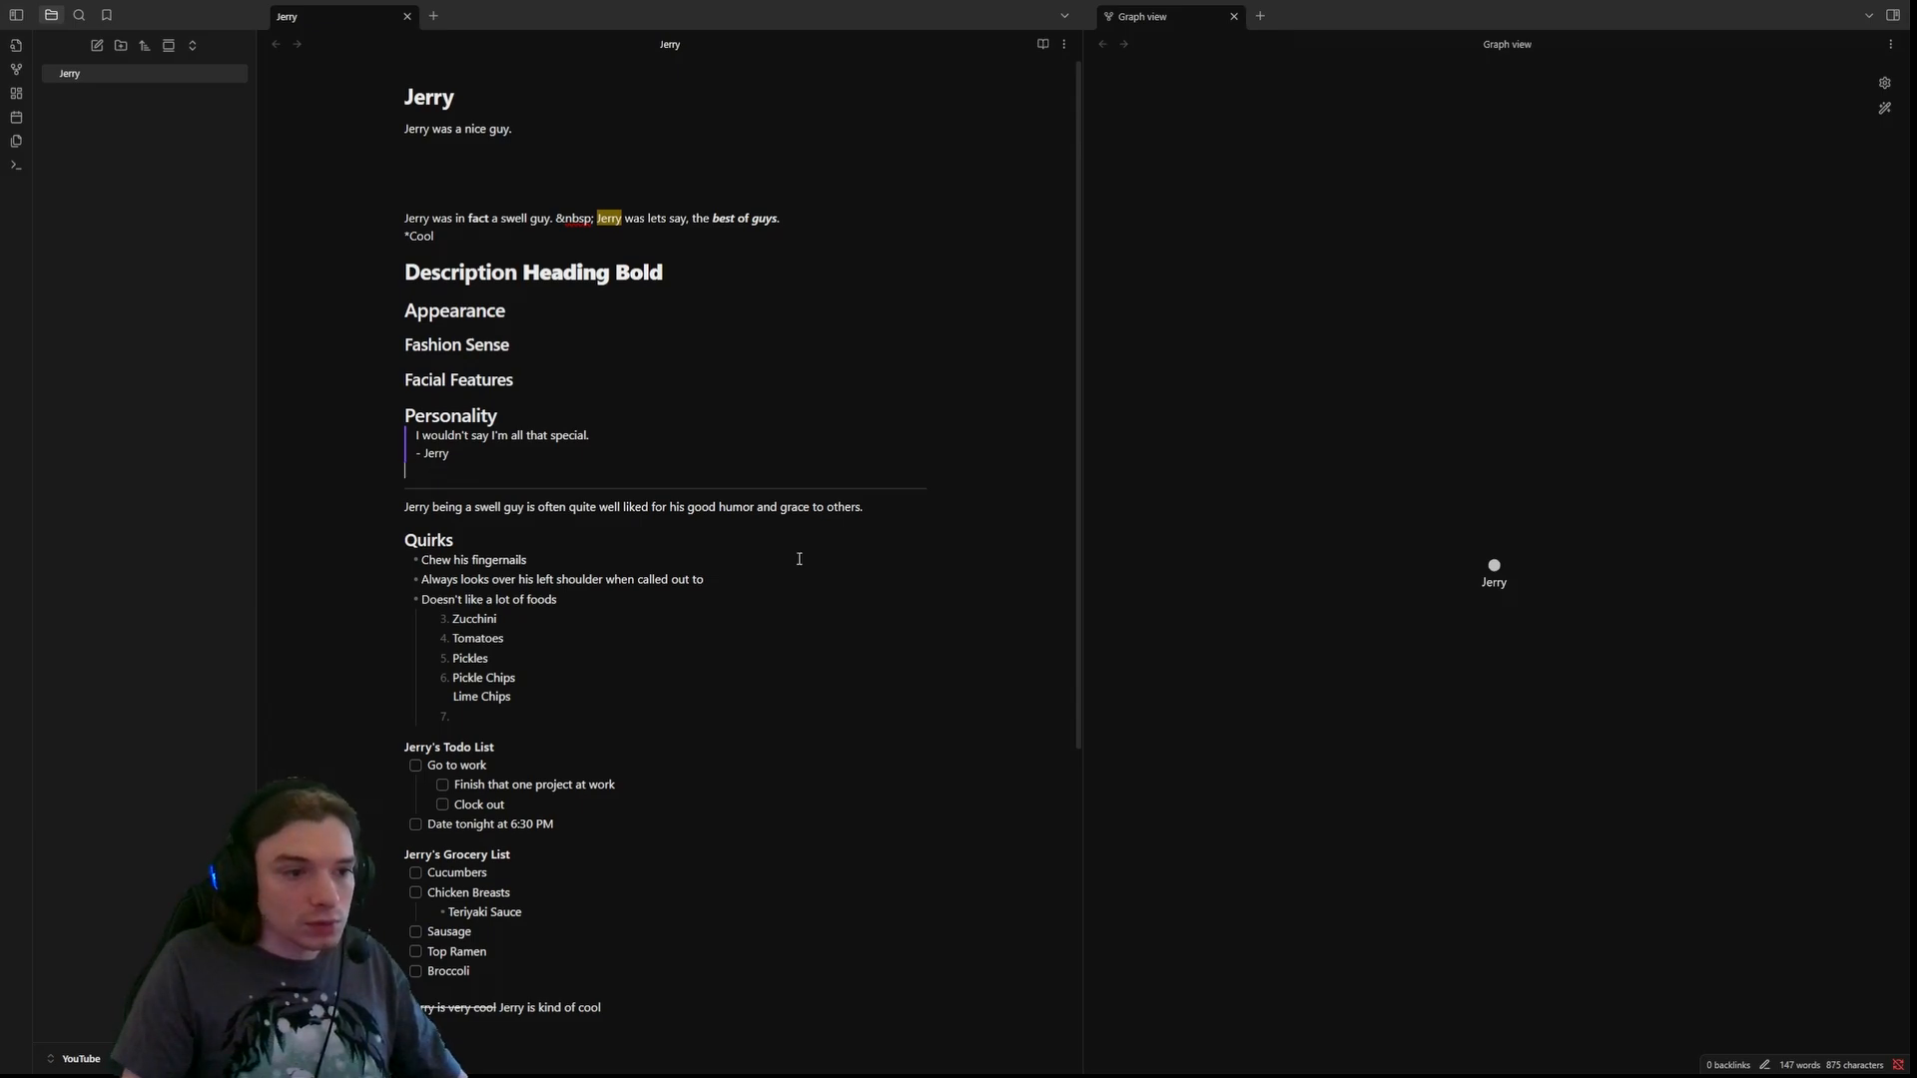
- Write "asdf" directly above the --- line so it forms a heading, fold and unfold it, and compare it with the Quirks heading's markup
key(Return)
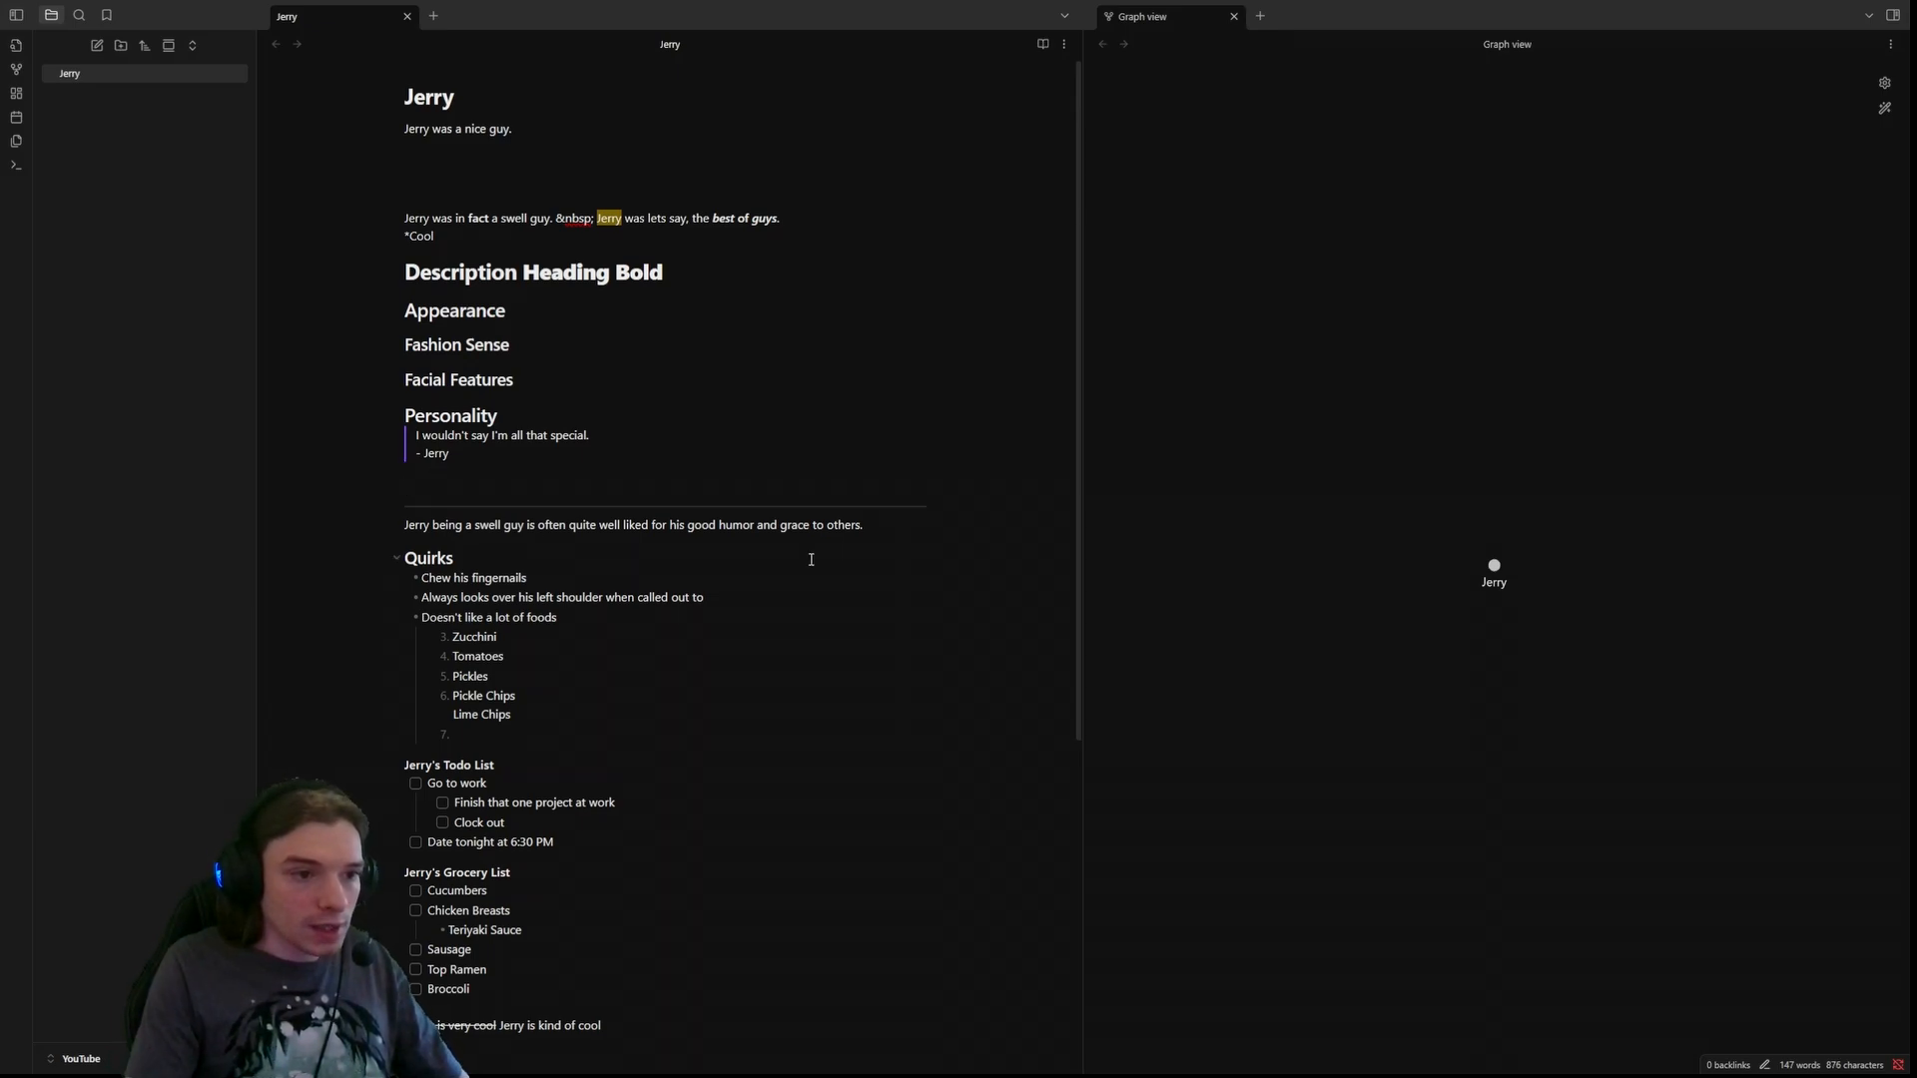
text(asdf)
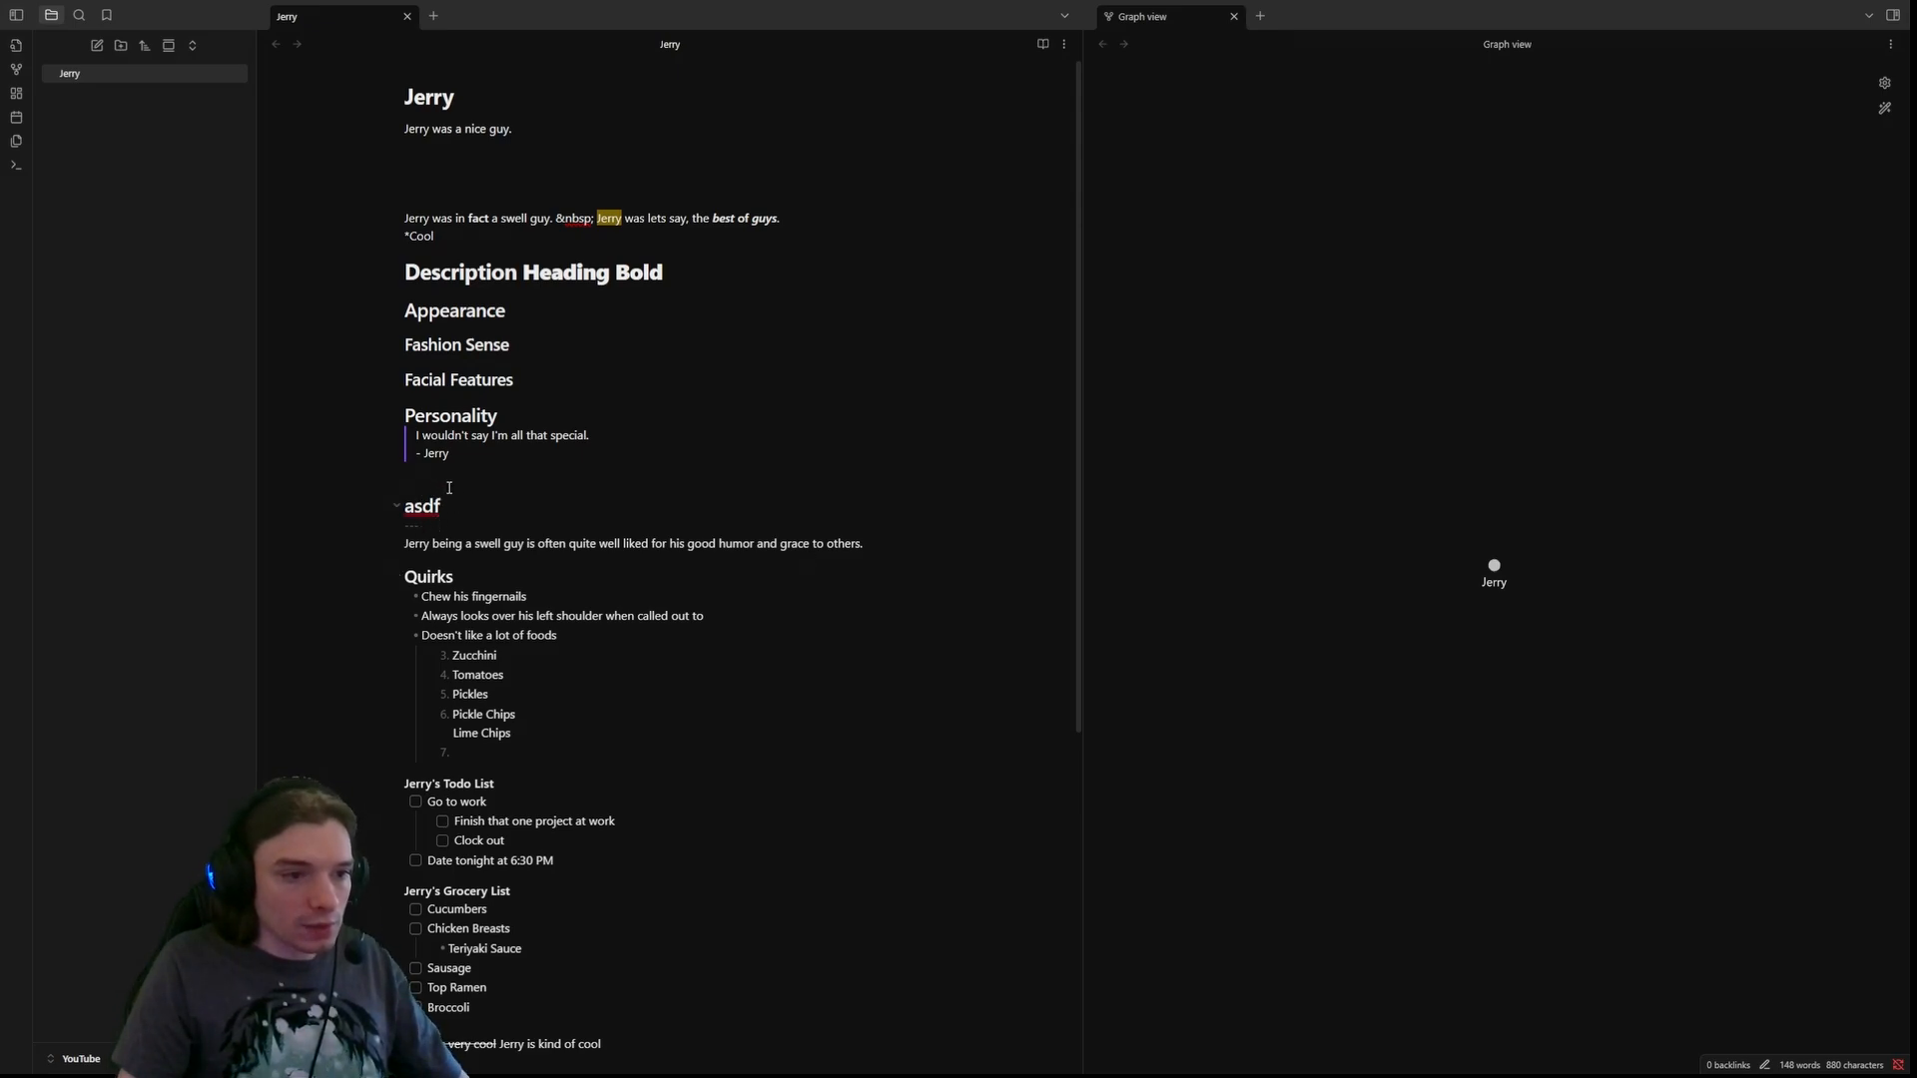
click(397, 507)
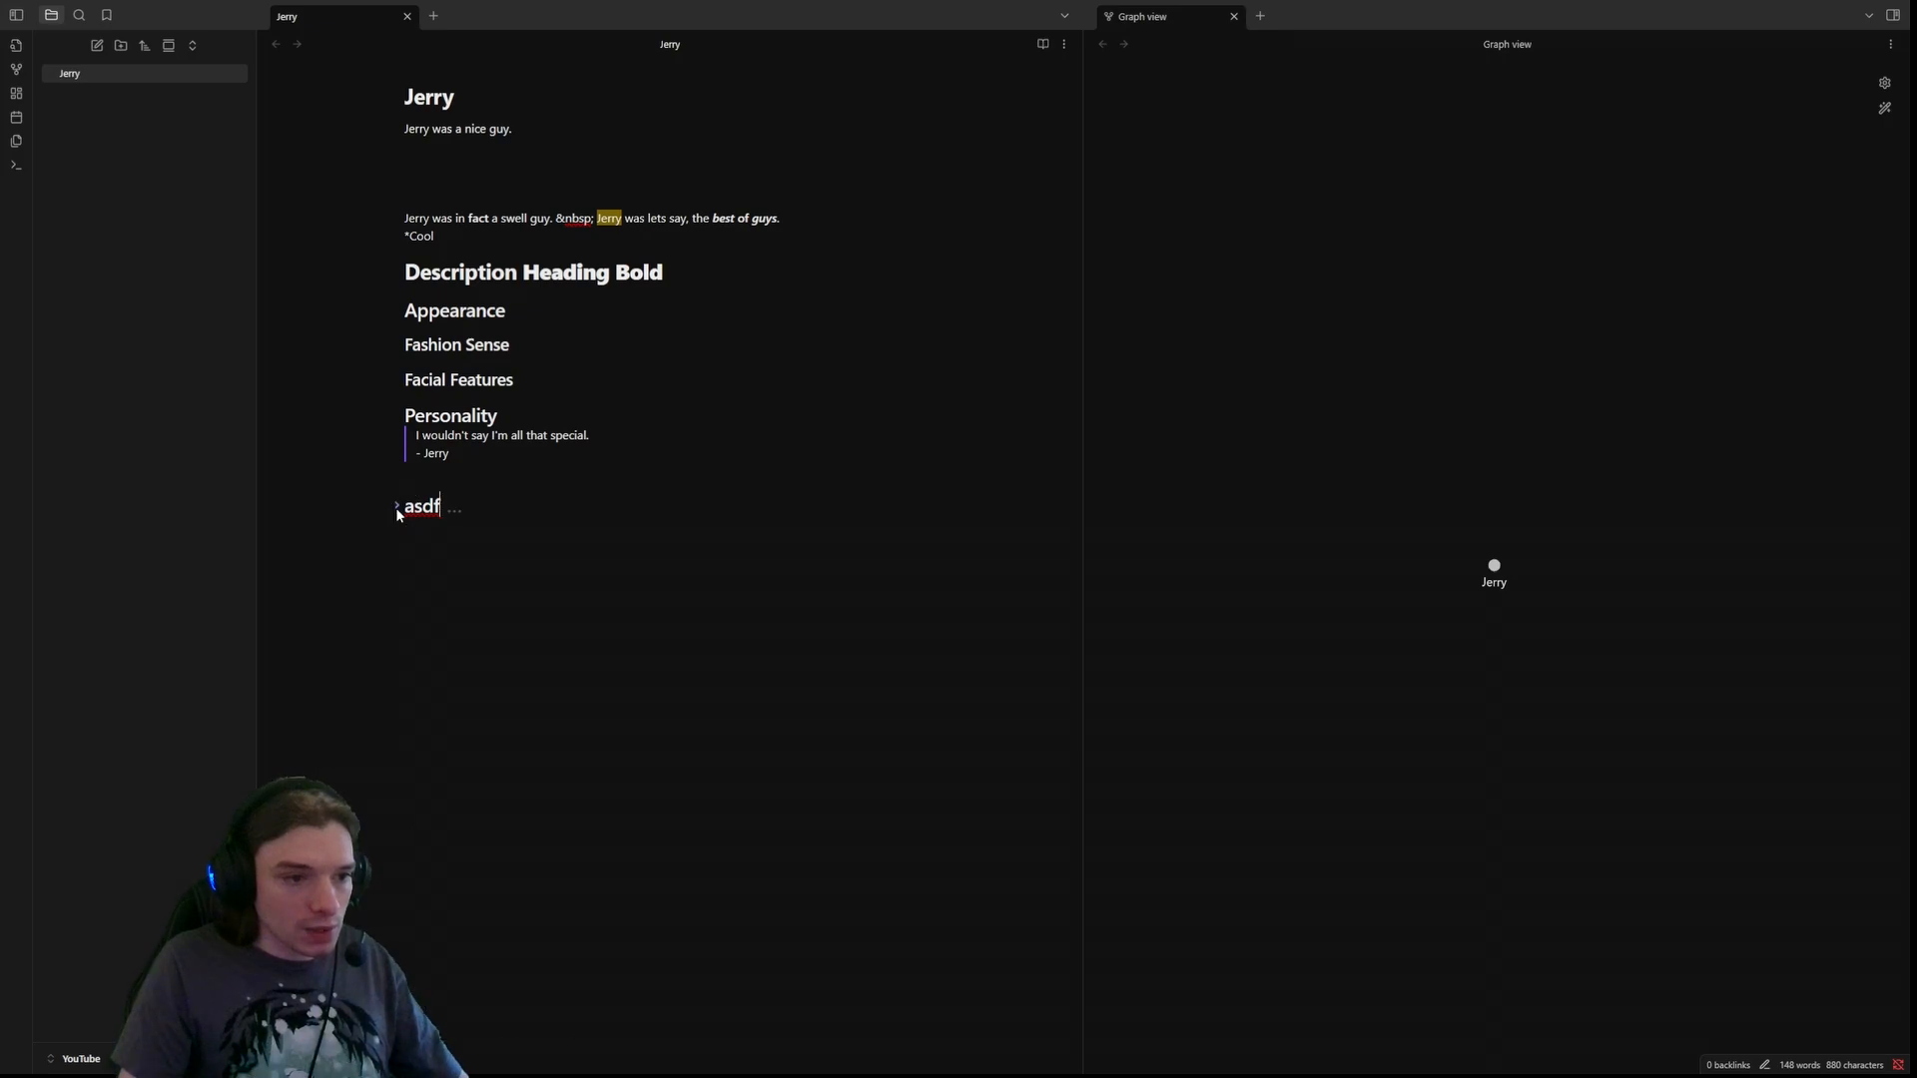
click(396, 507)
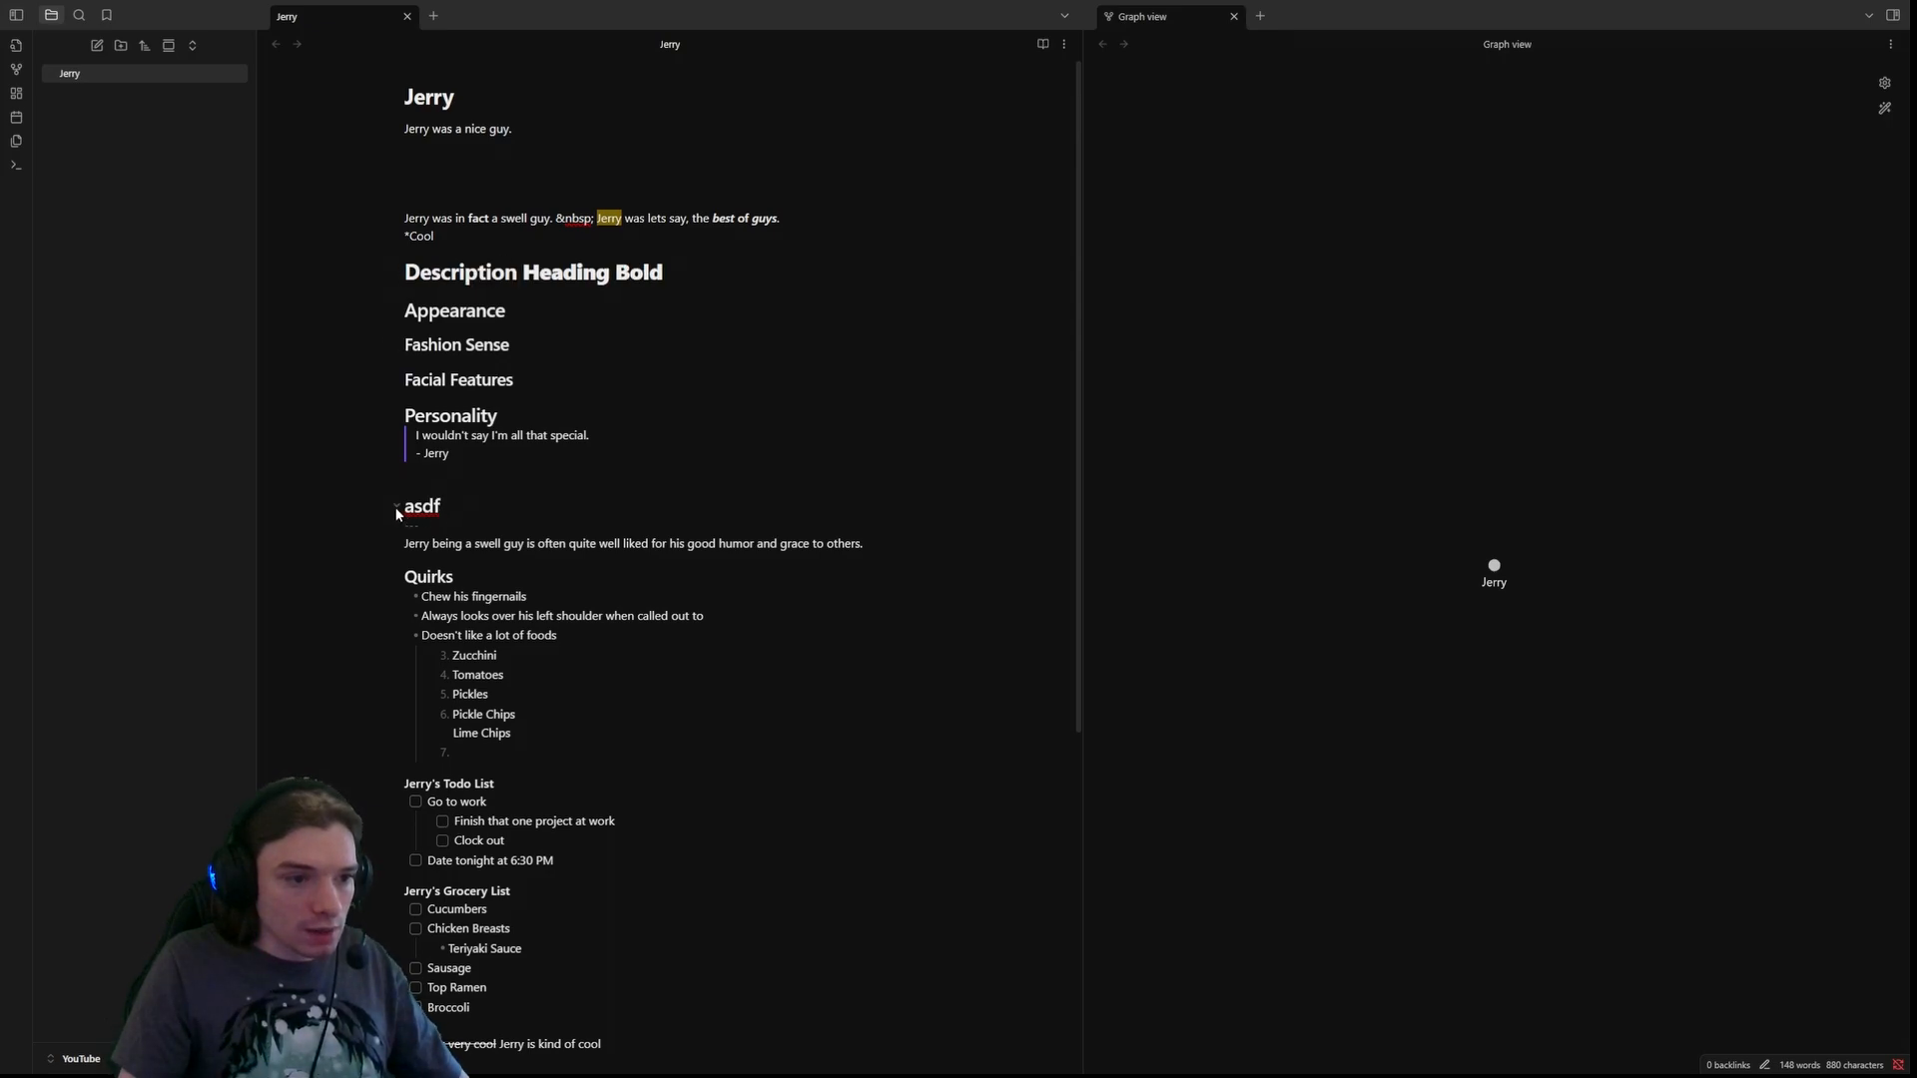
click(466, 576)
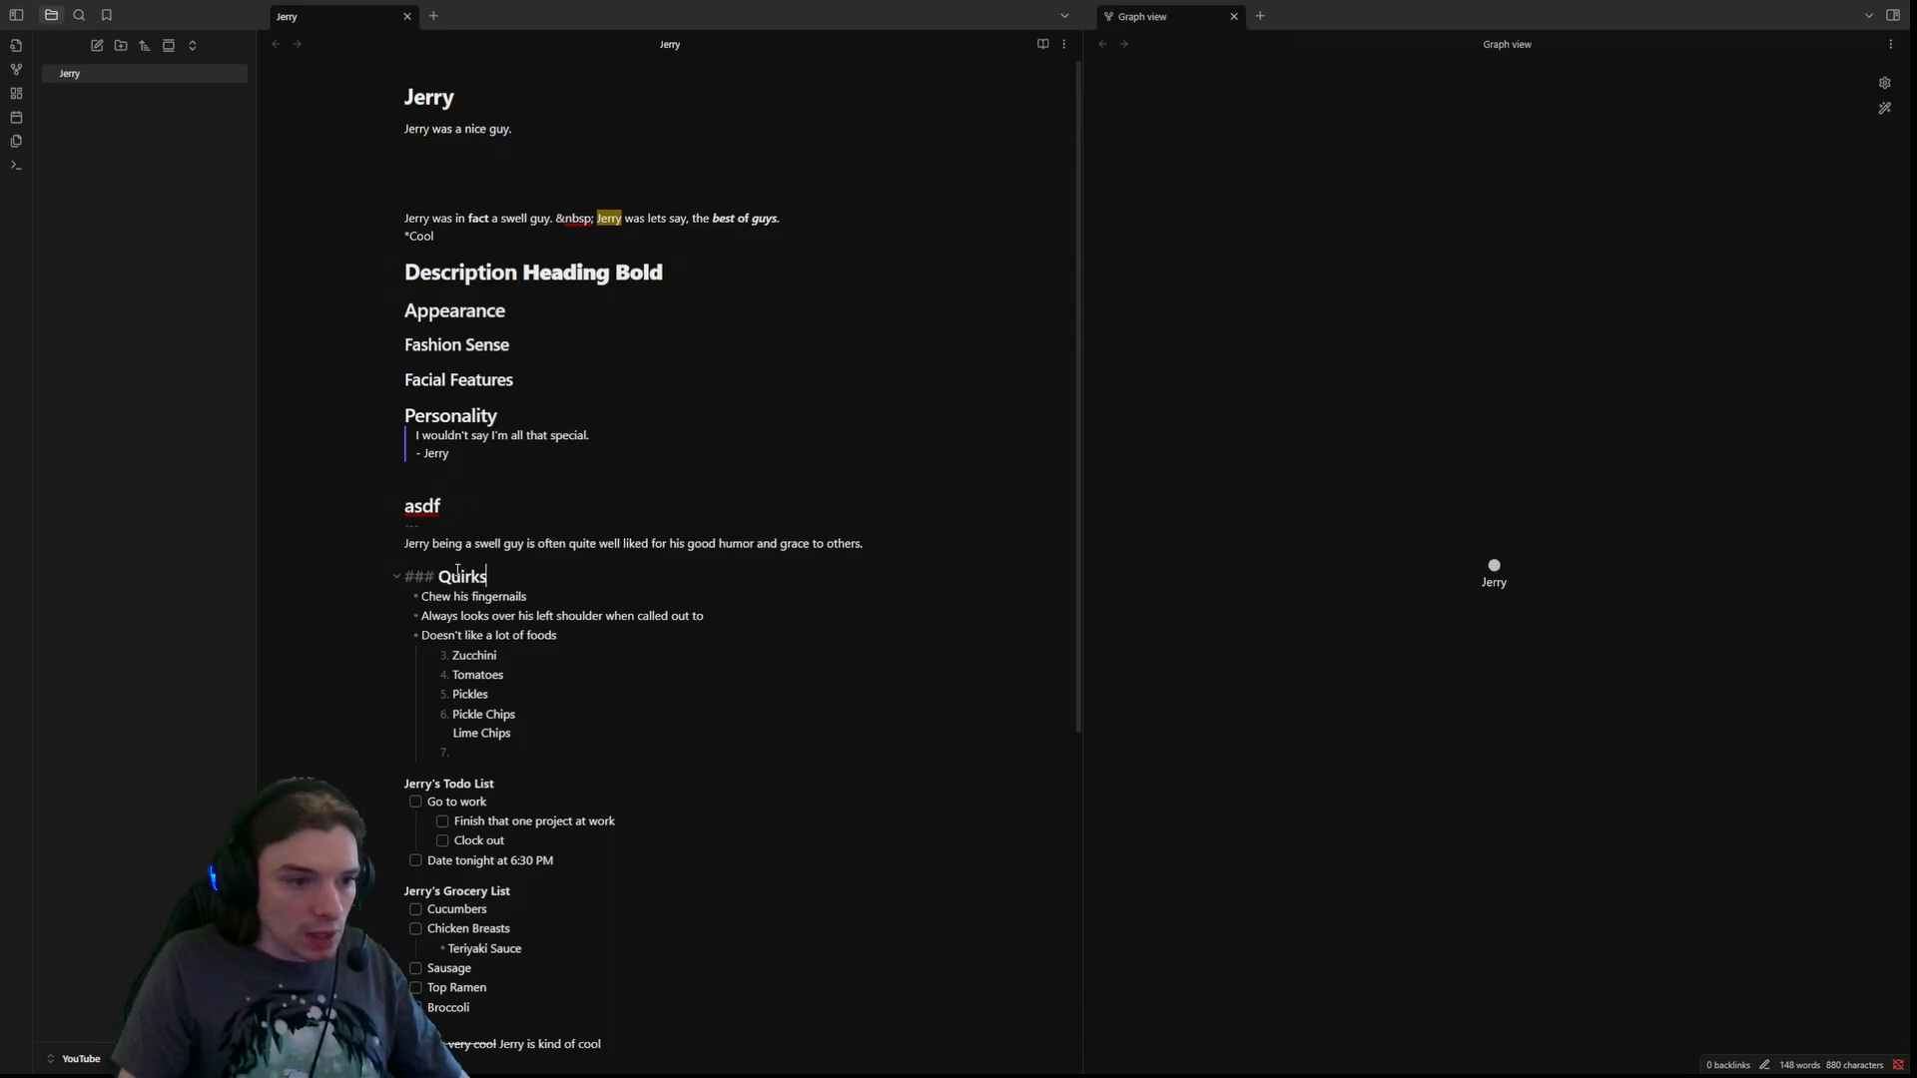
- Add the heading "## asdf" above the dash-underlined asdf heading, and compare the two headings in reading view
click(408, 520)
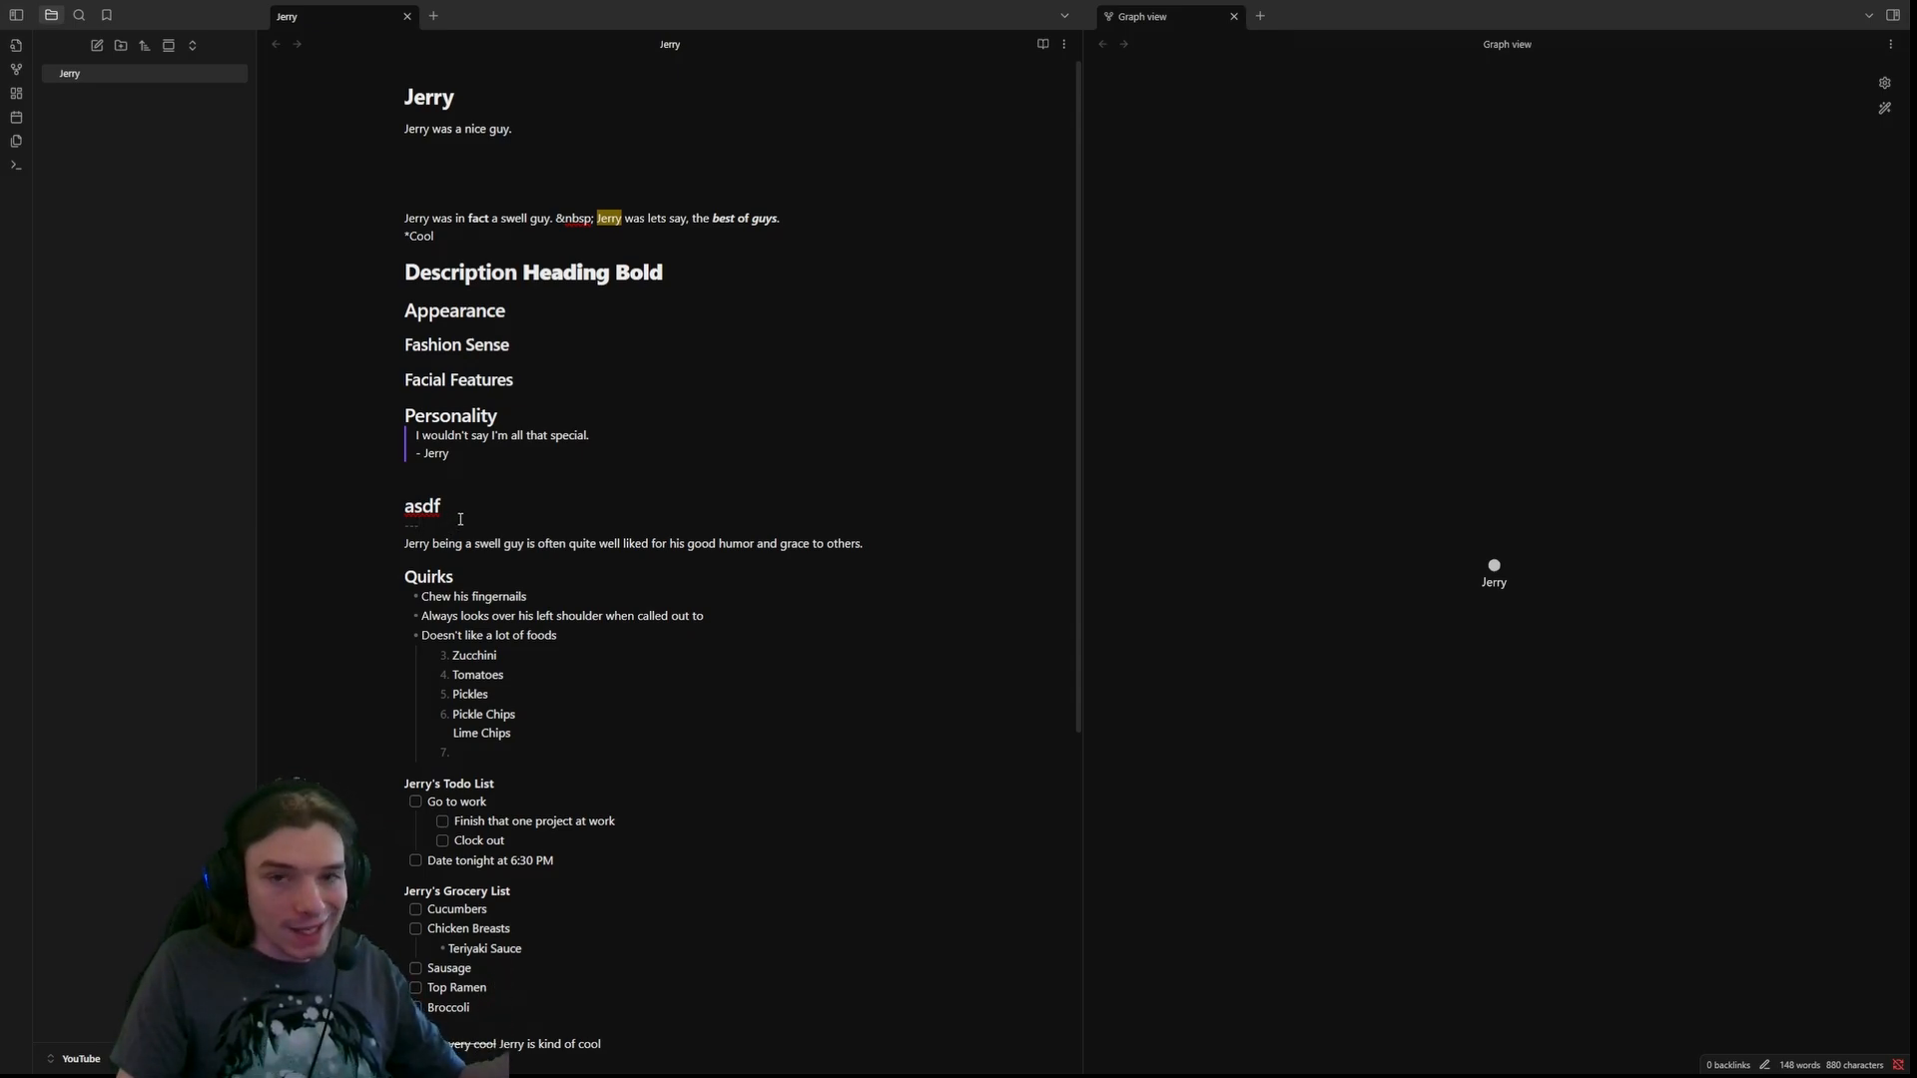
key(Up)
key(Up)
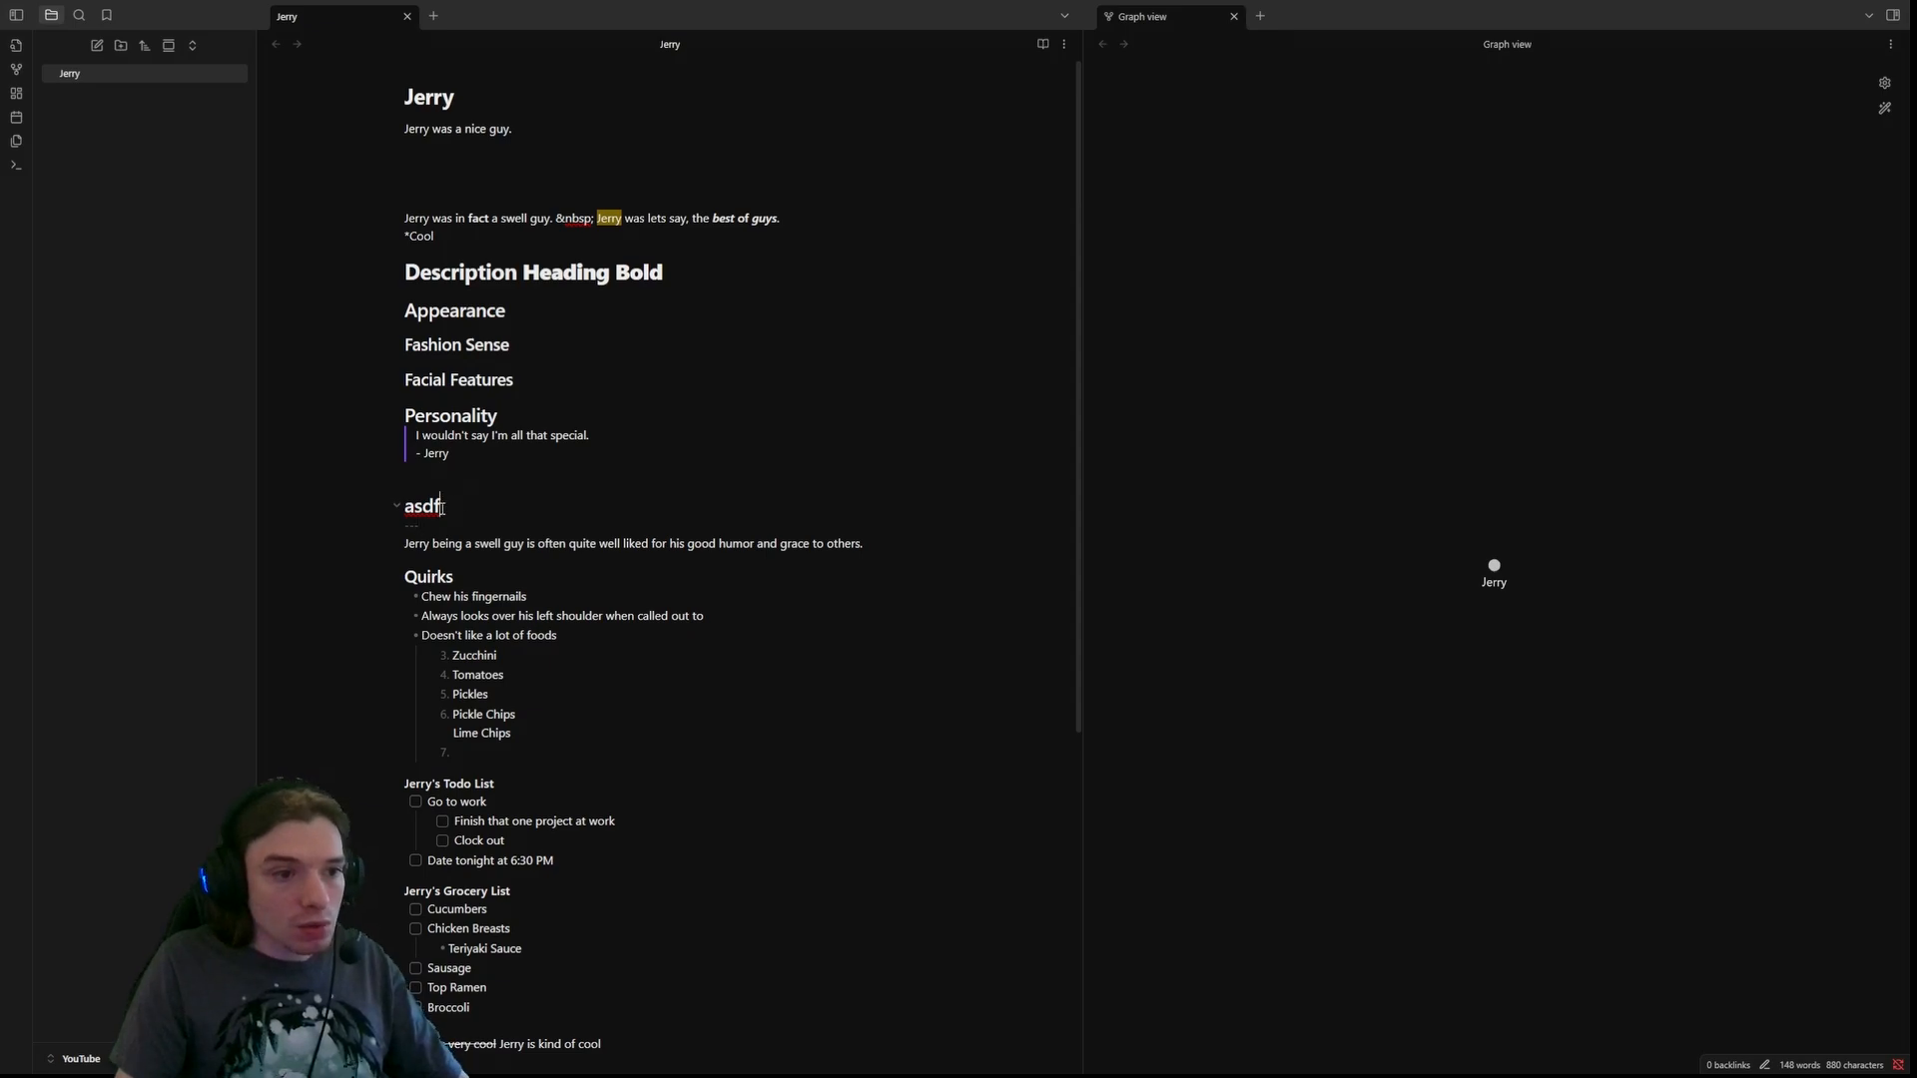
key(Return)
text(##)
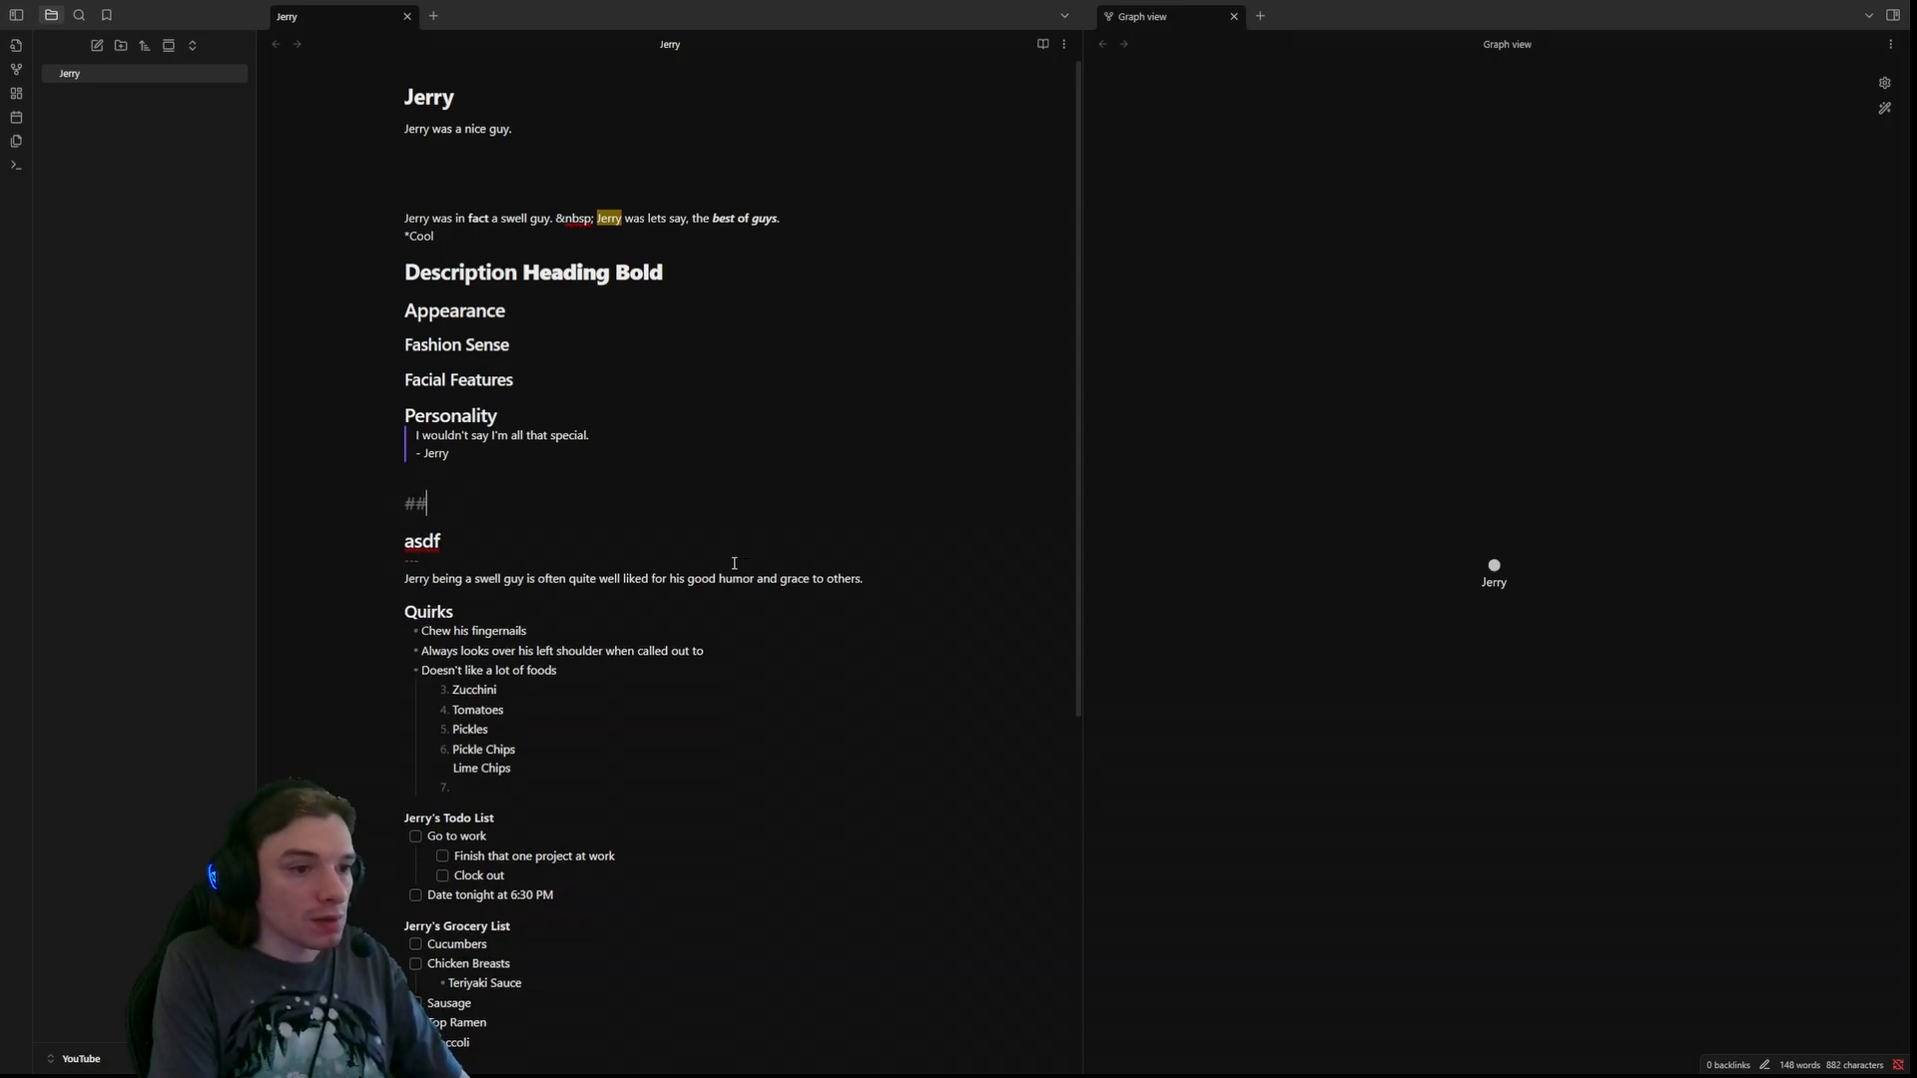
text( asdf)
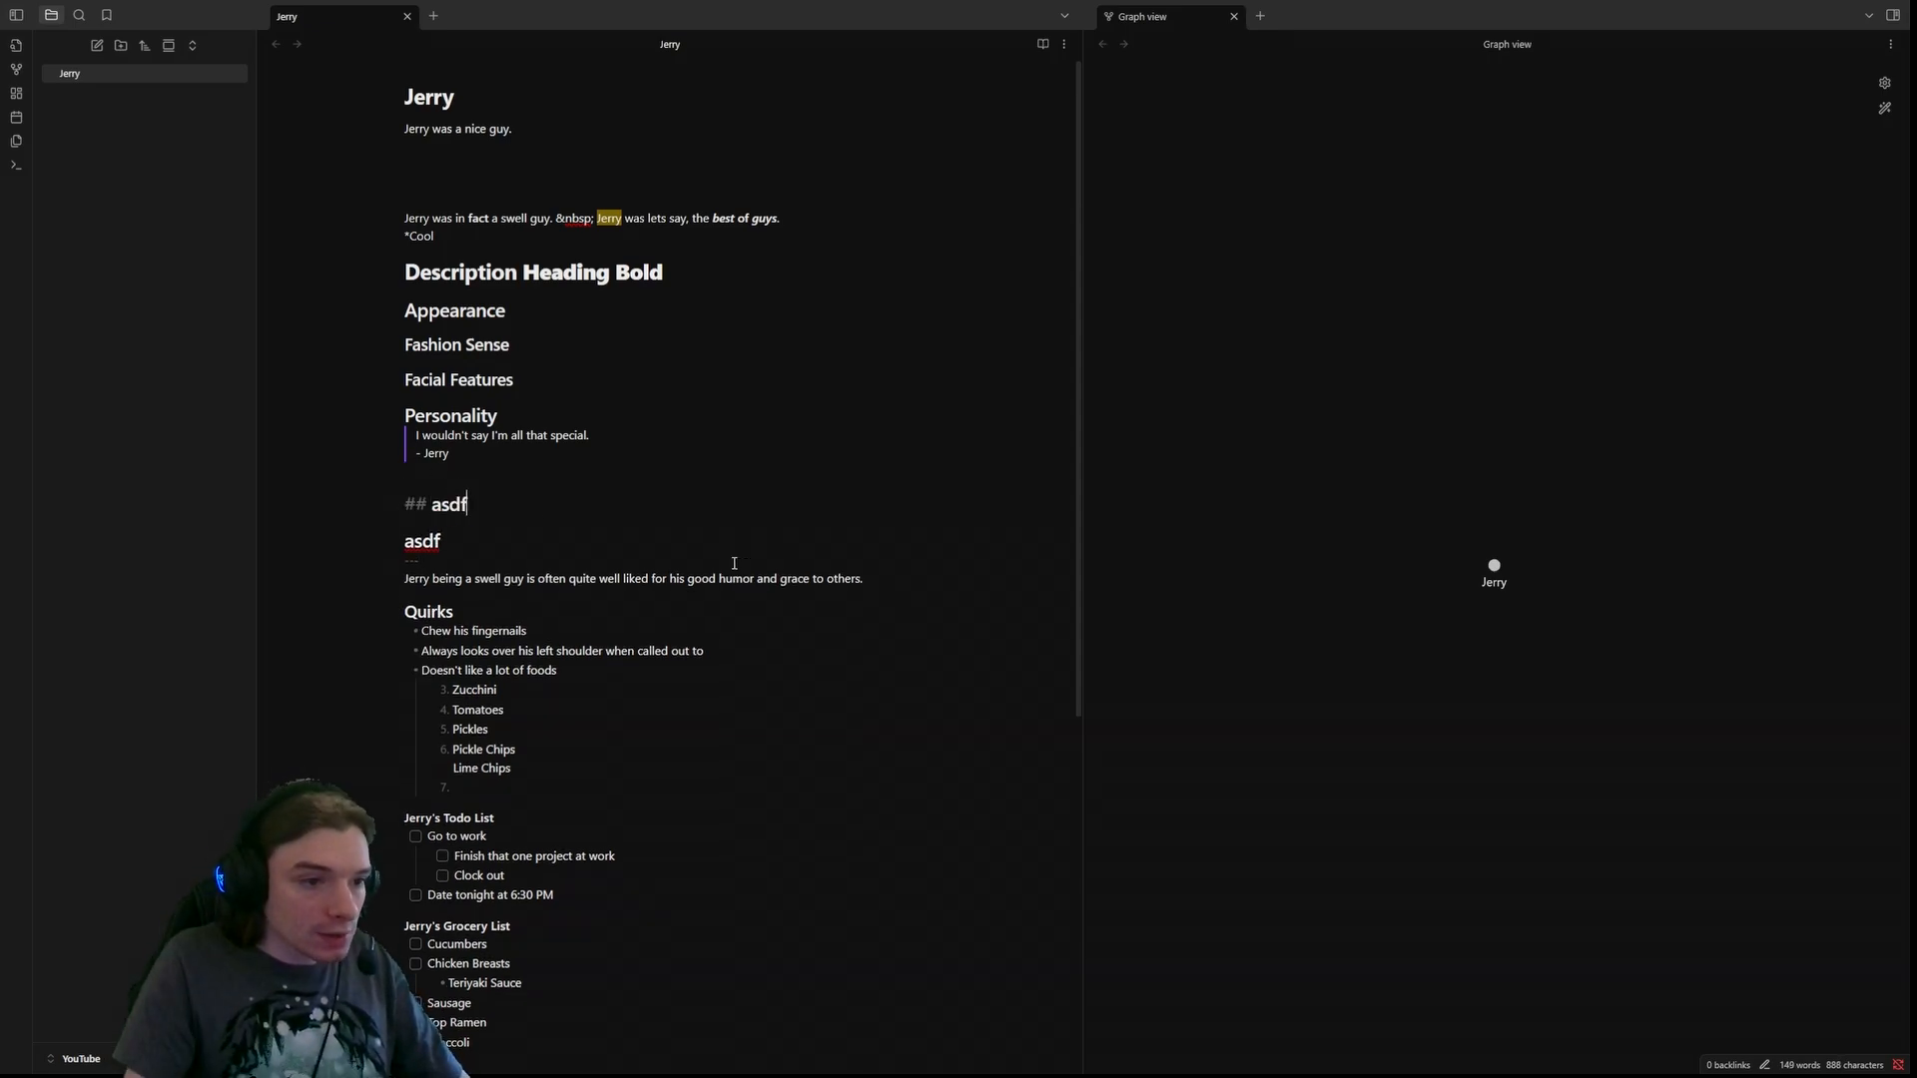
click(1041, 44)
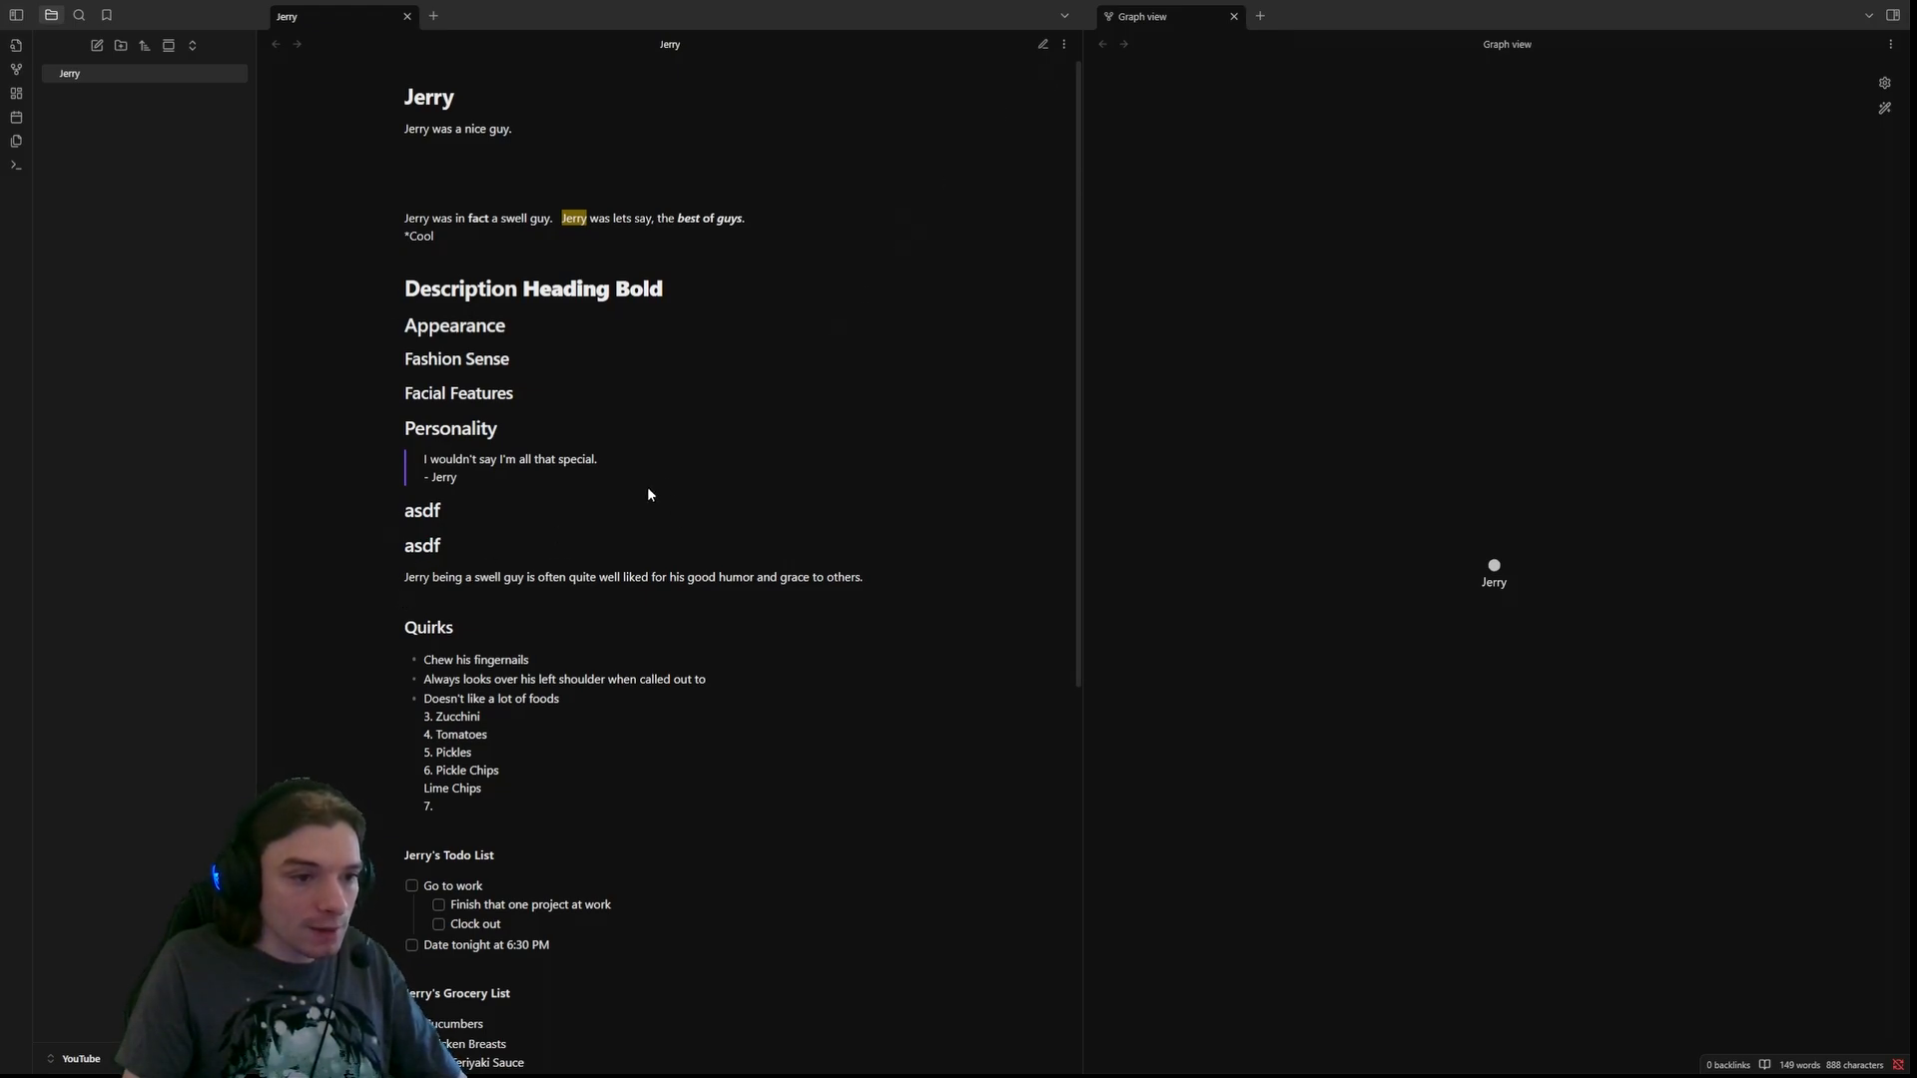
click(1044, 44)
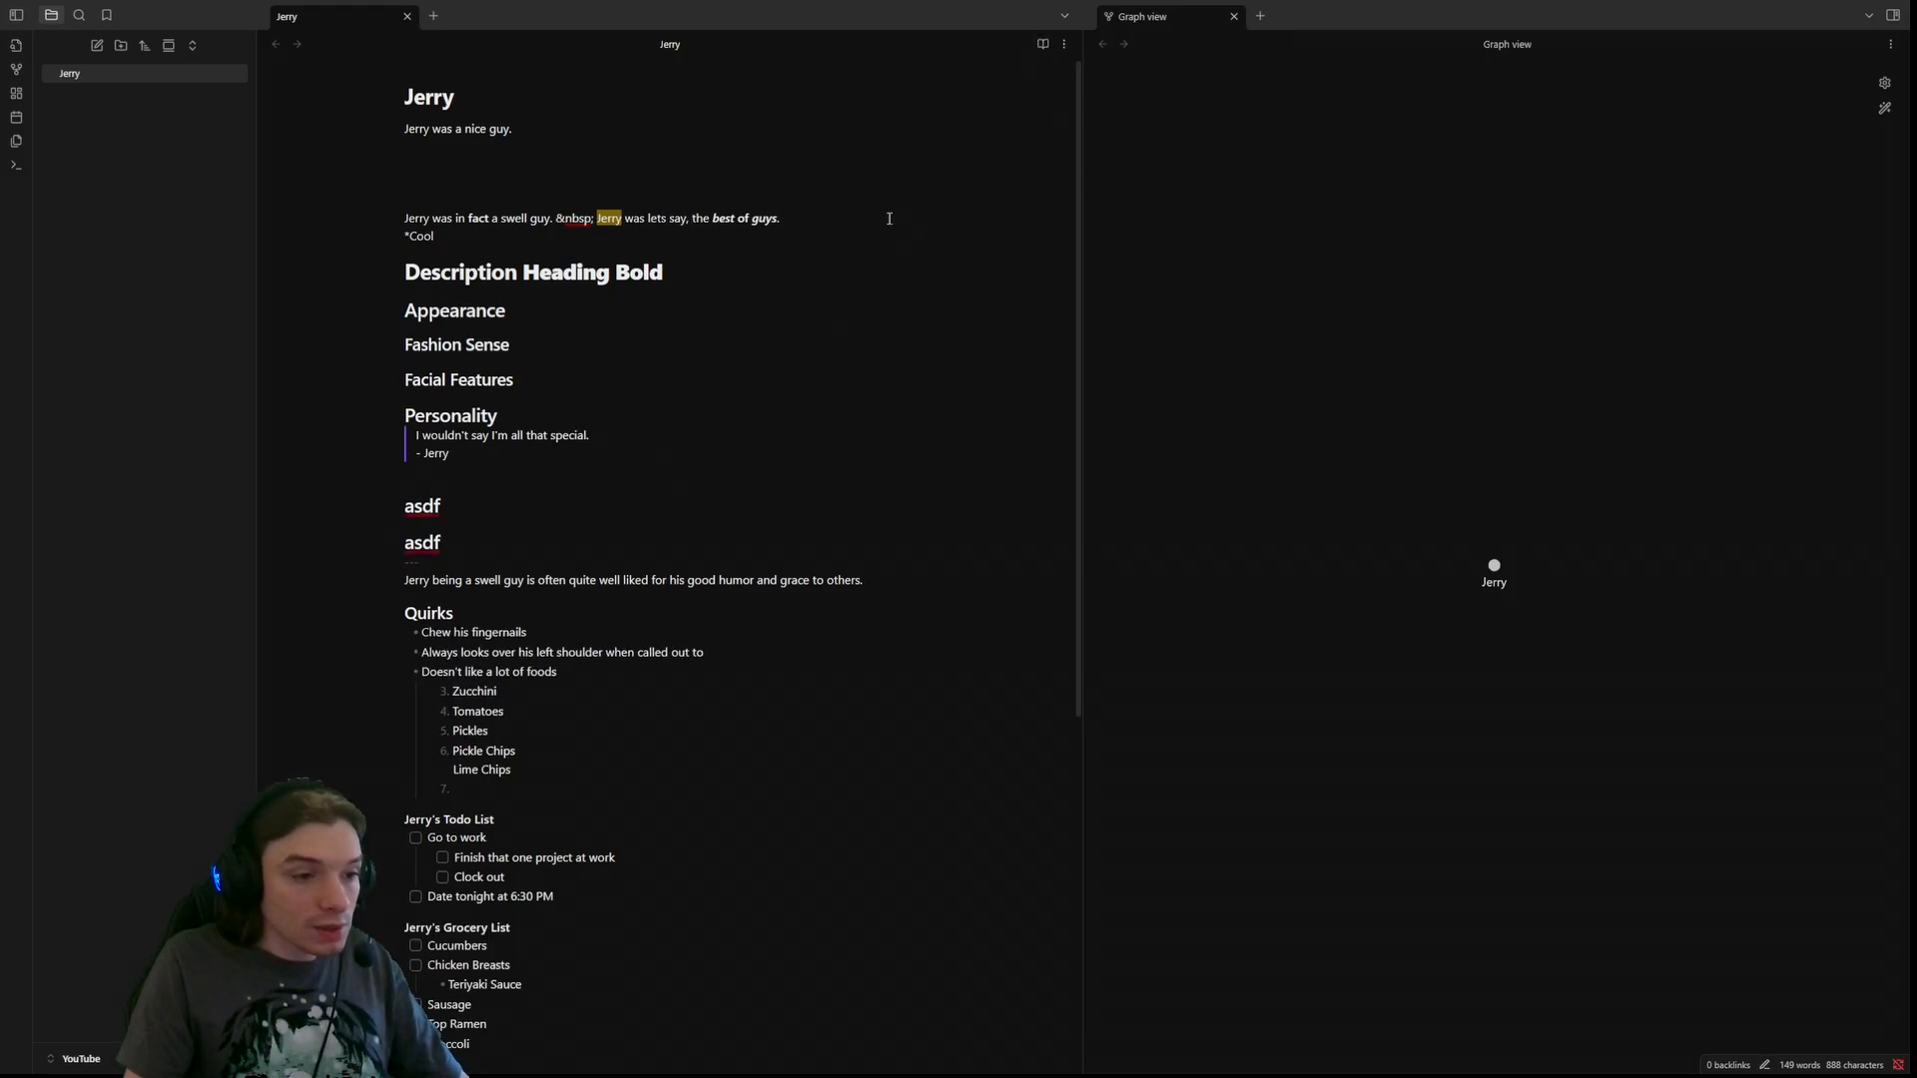
- Leave a blank line between the lower asdf and the --- line, and delete the ## asdf heading
click(517, 551)
key(Return)
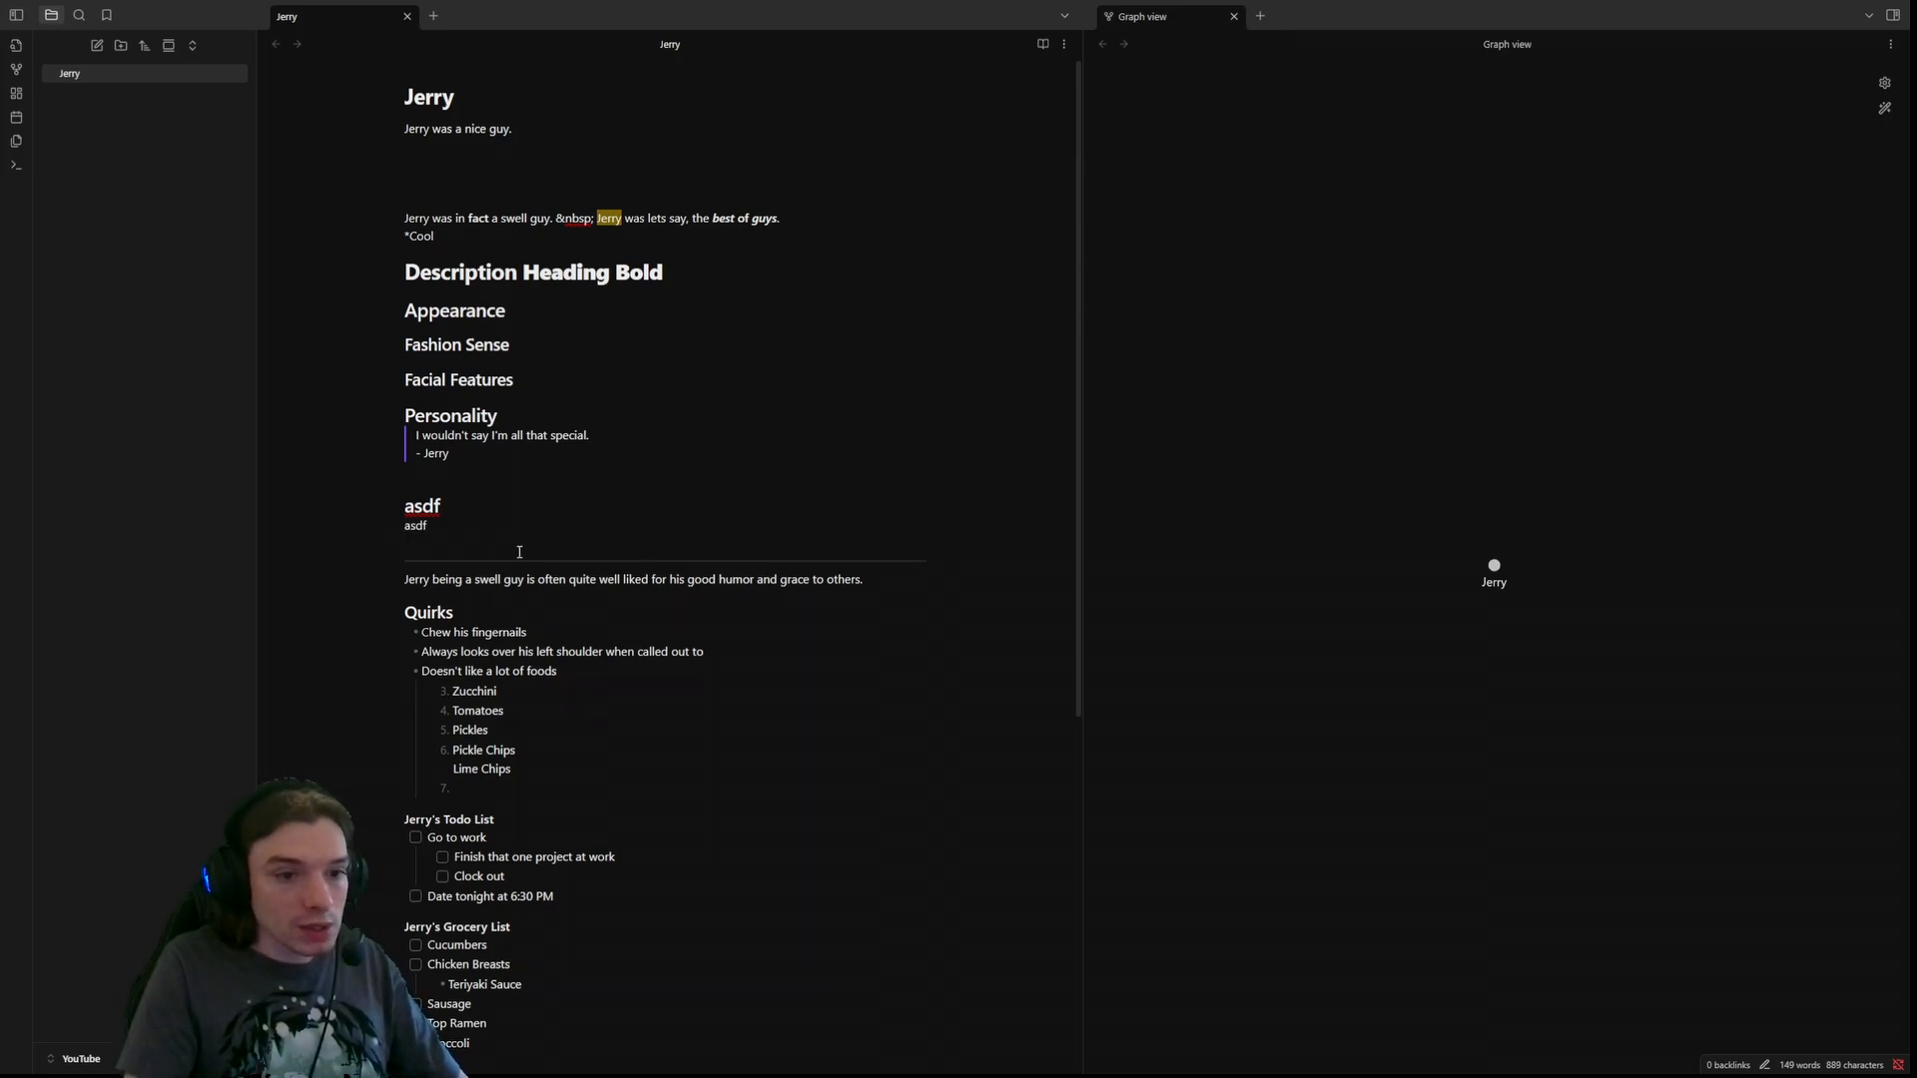
drag(477, 505, 353, 499)
key(BackSpace)
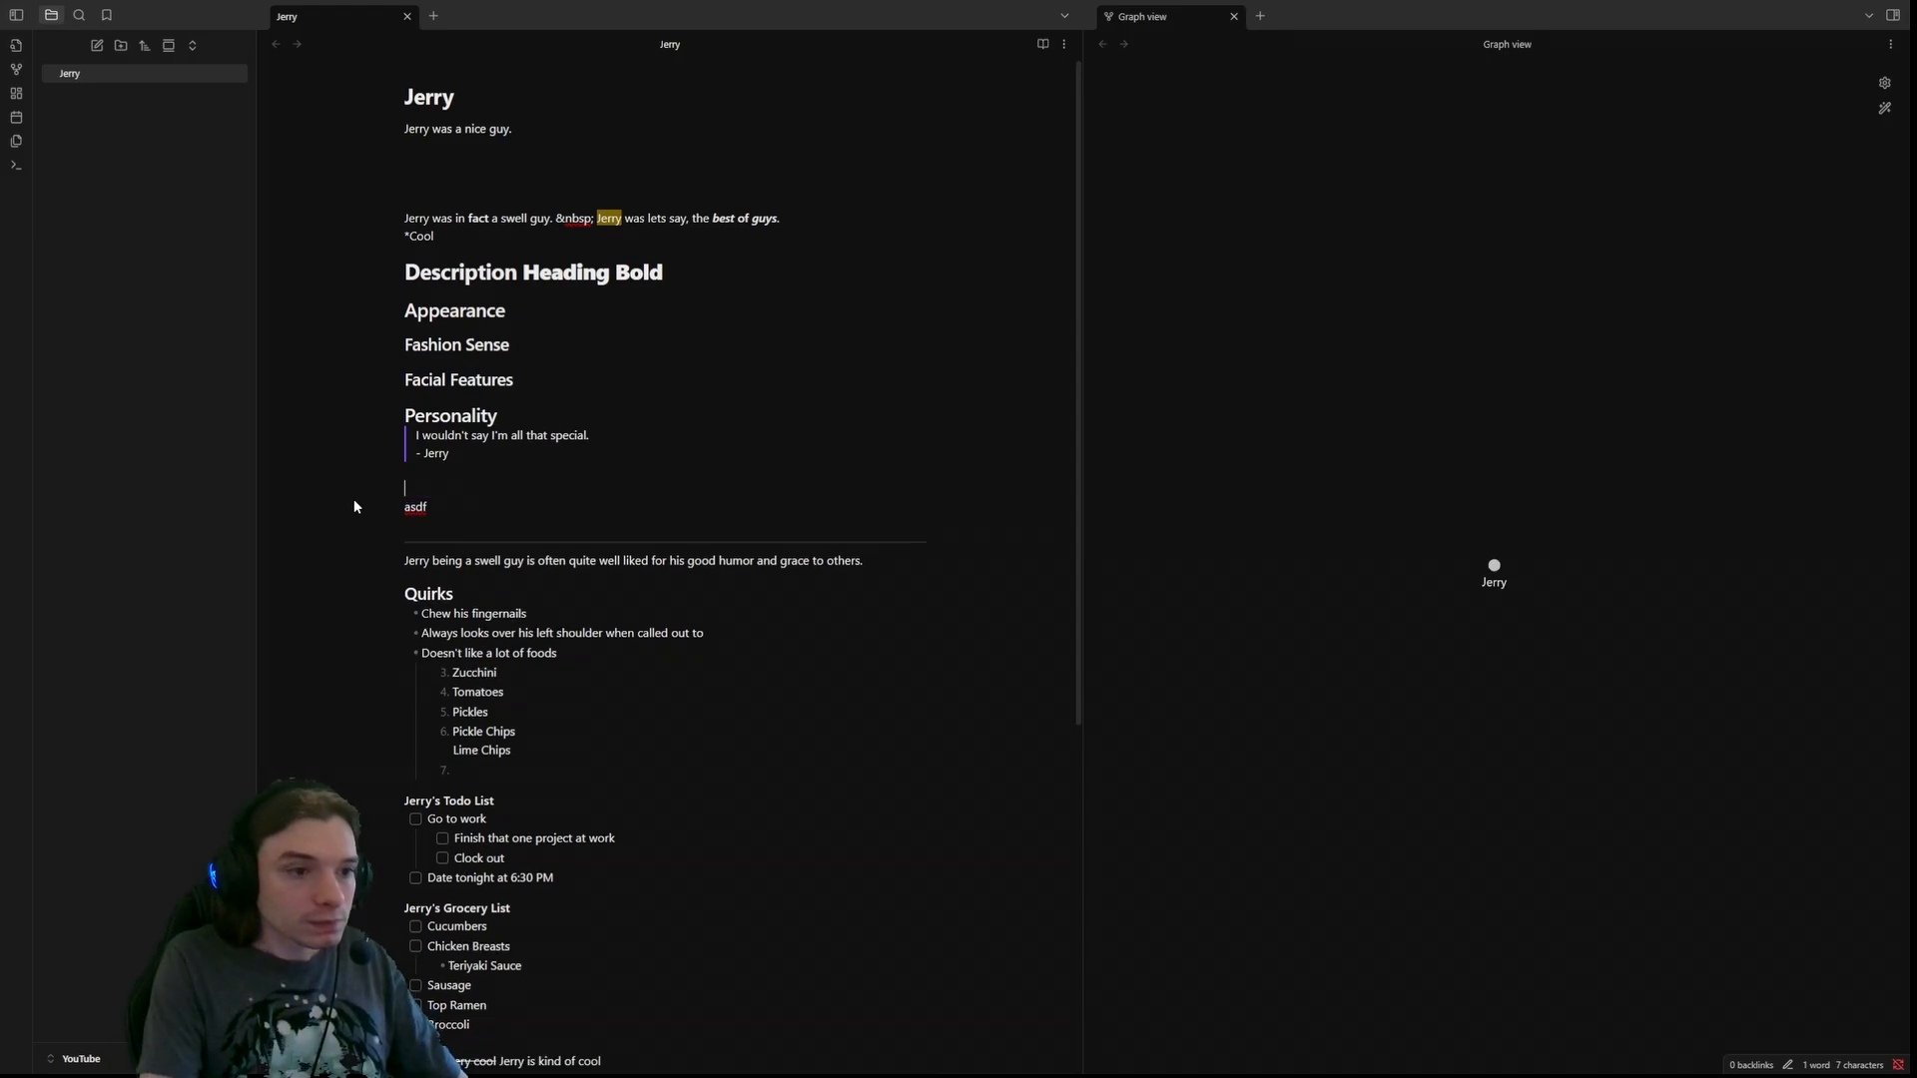
- Check the asdf text and rule in reading view, and delete the asdf line and surplus blank line above the rule in editing view
click(1042, 44)
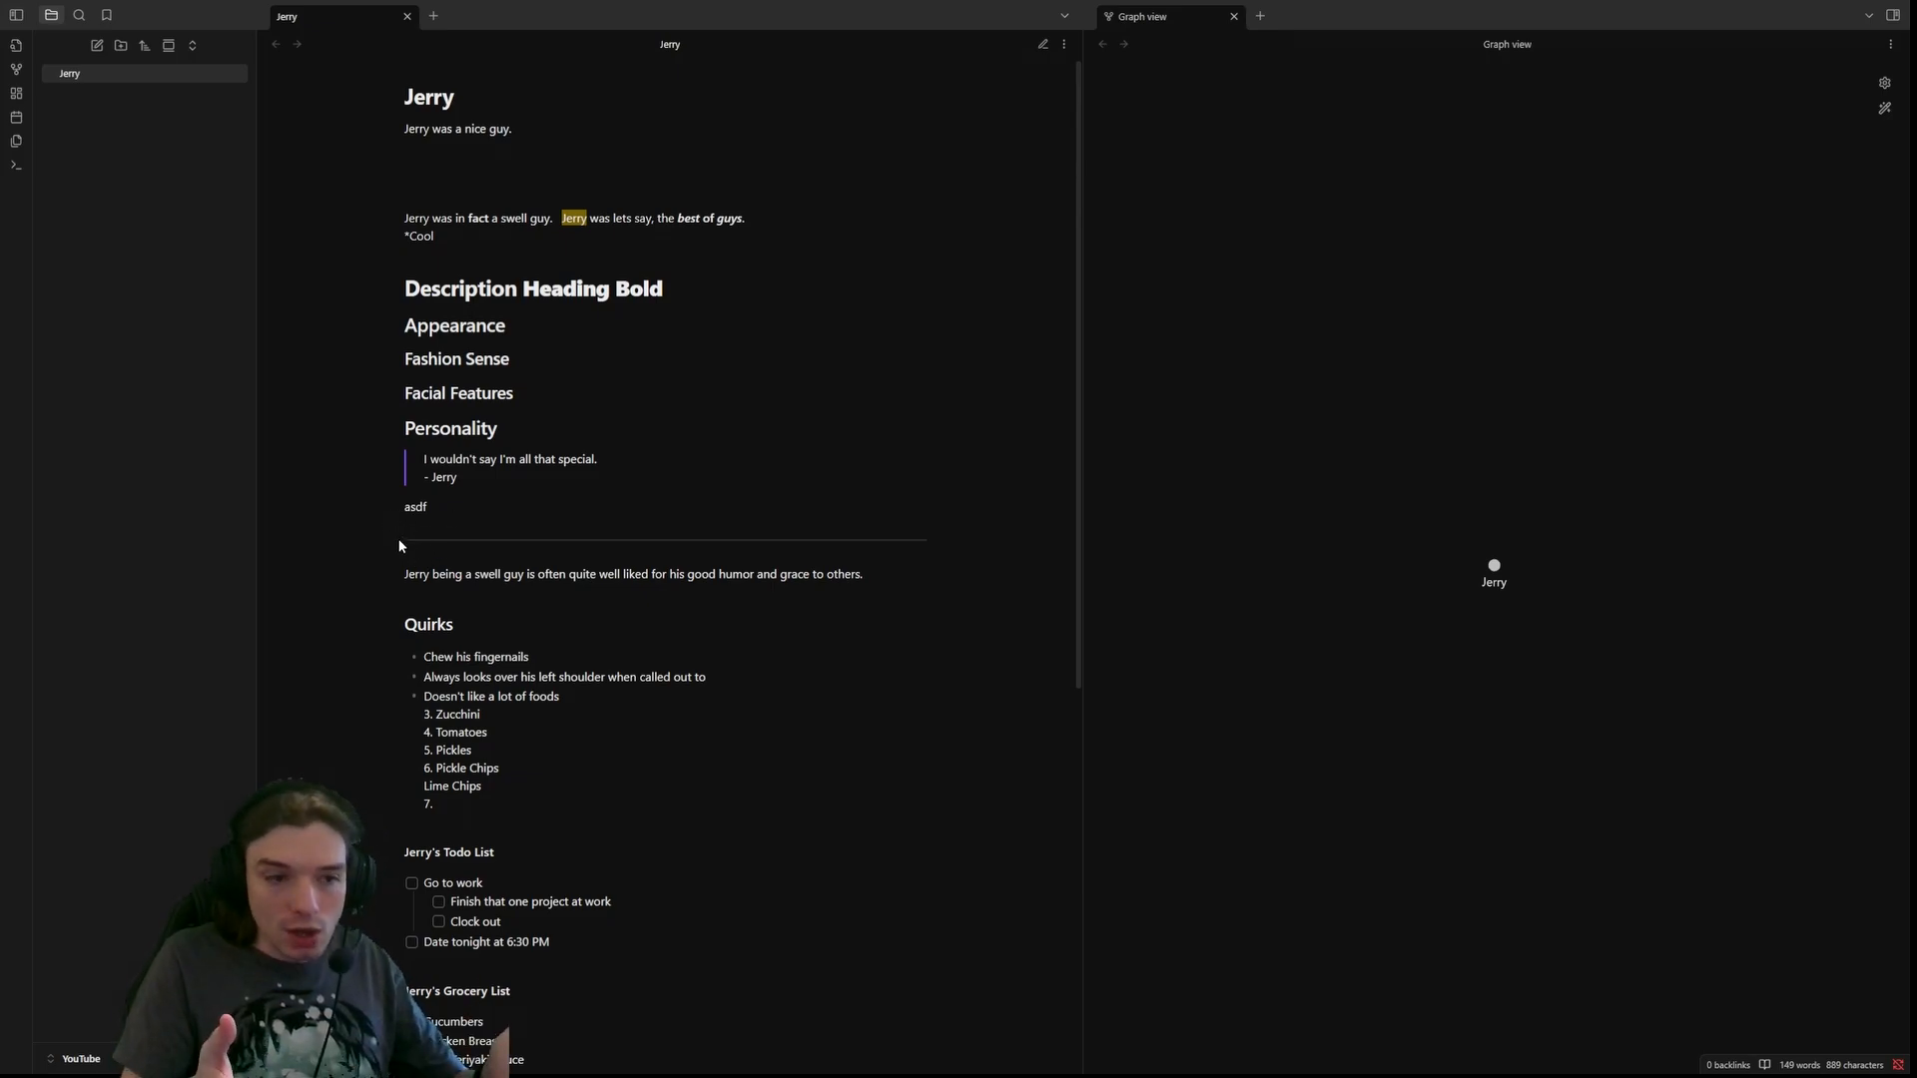
click(1045, 44)
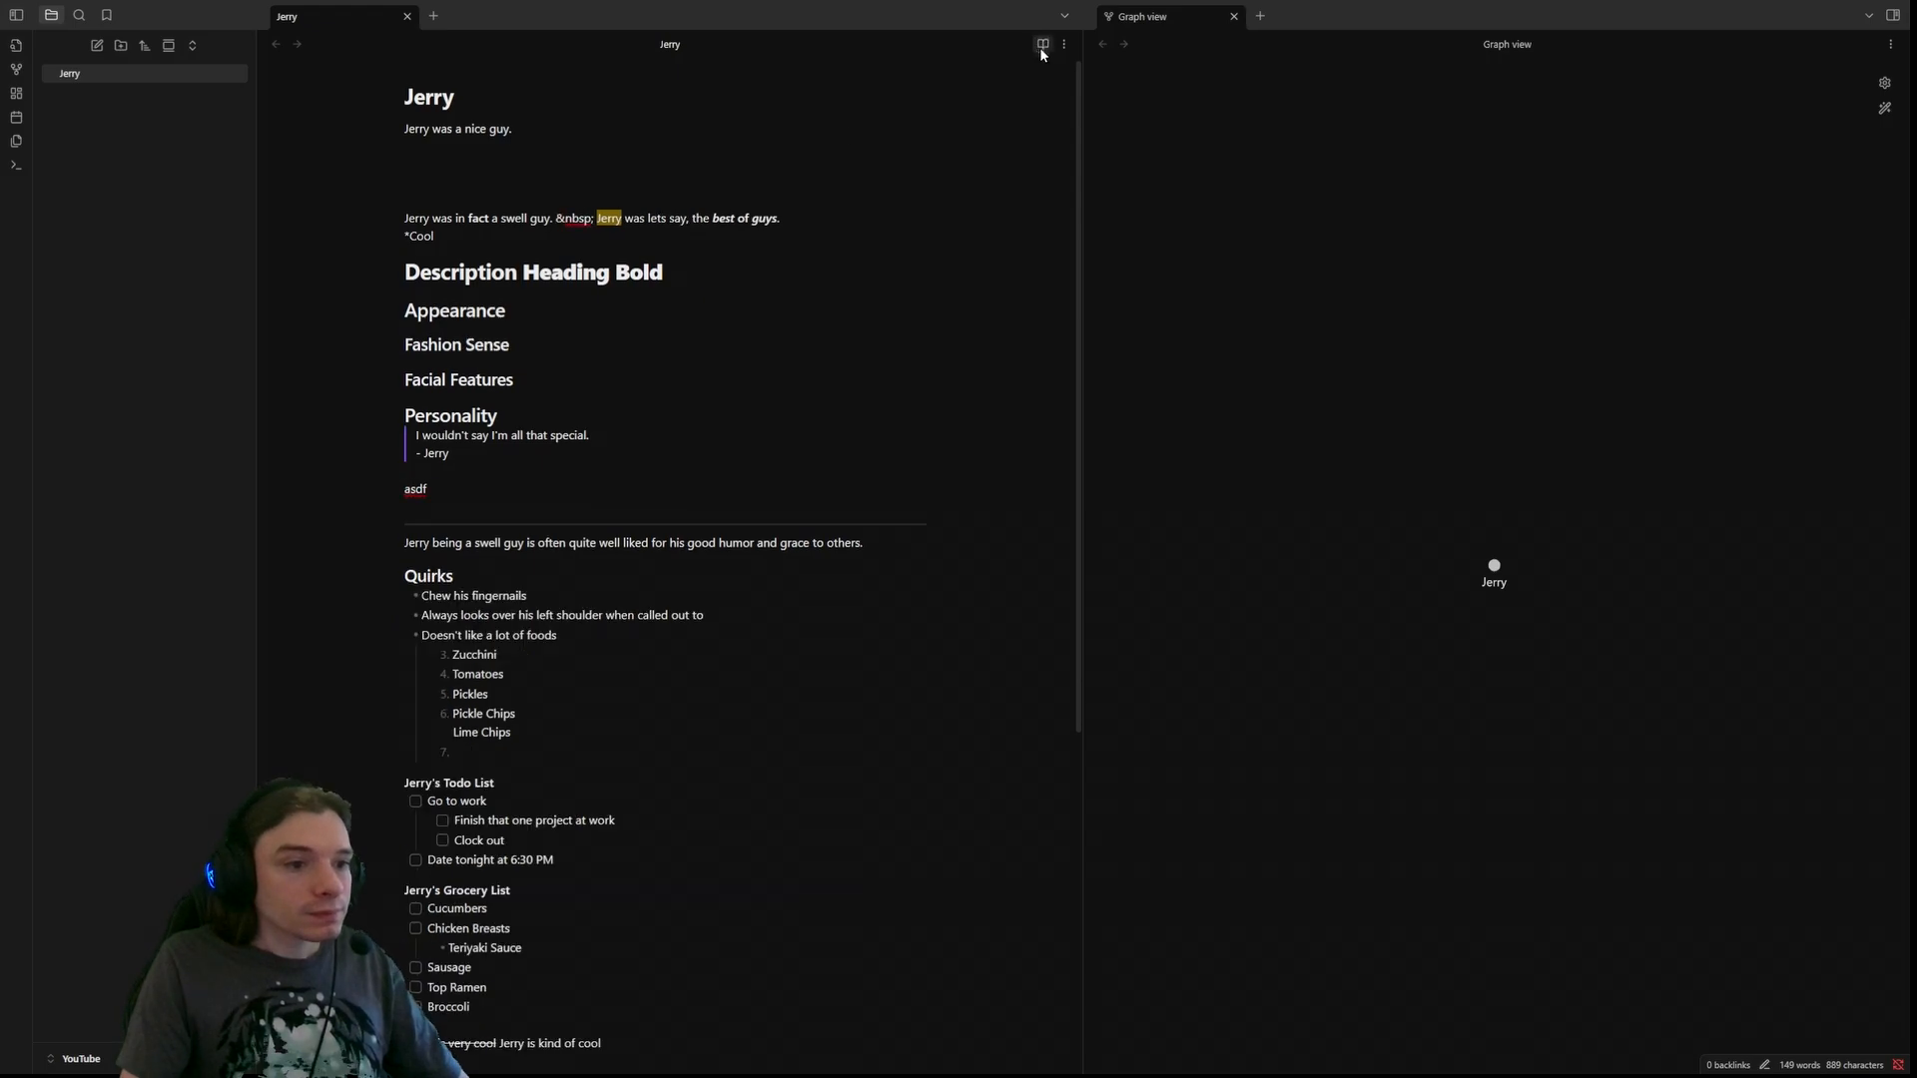
drag(430, 490, 305, 485)
key(BackSpace)
key(BackSpace)
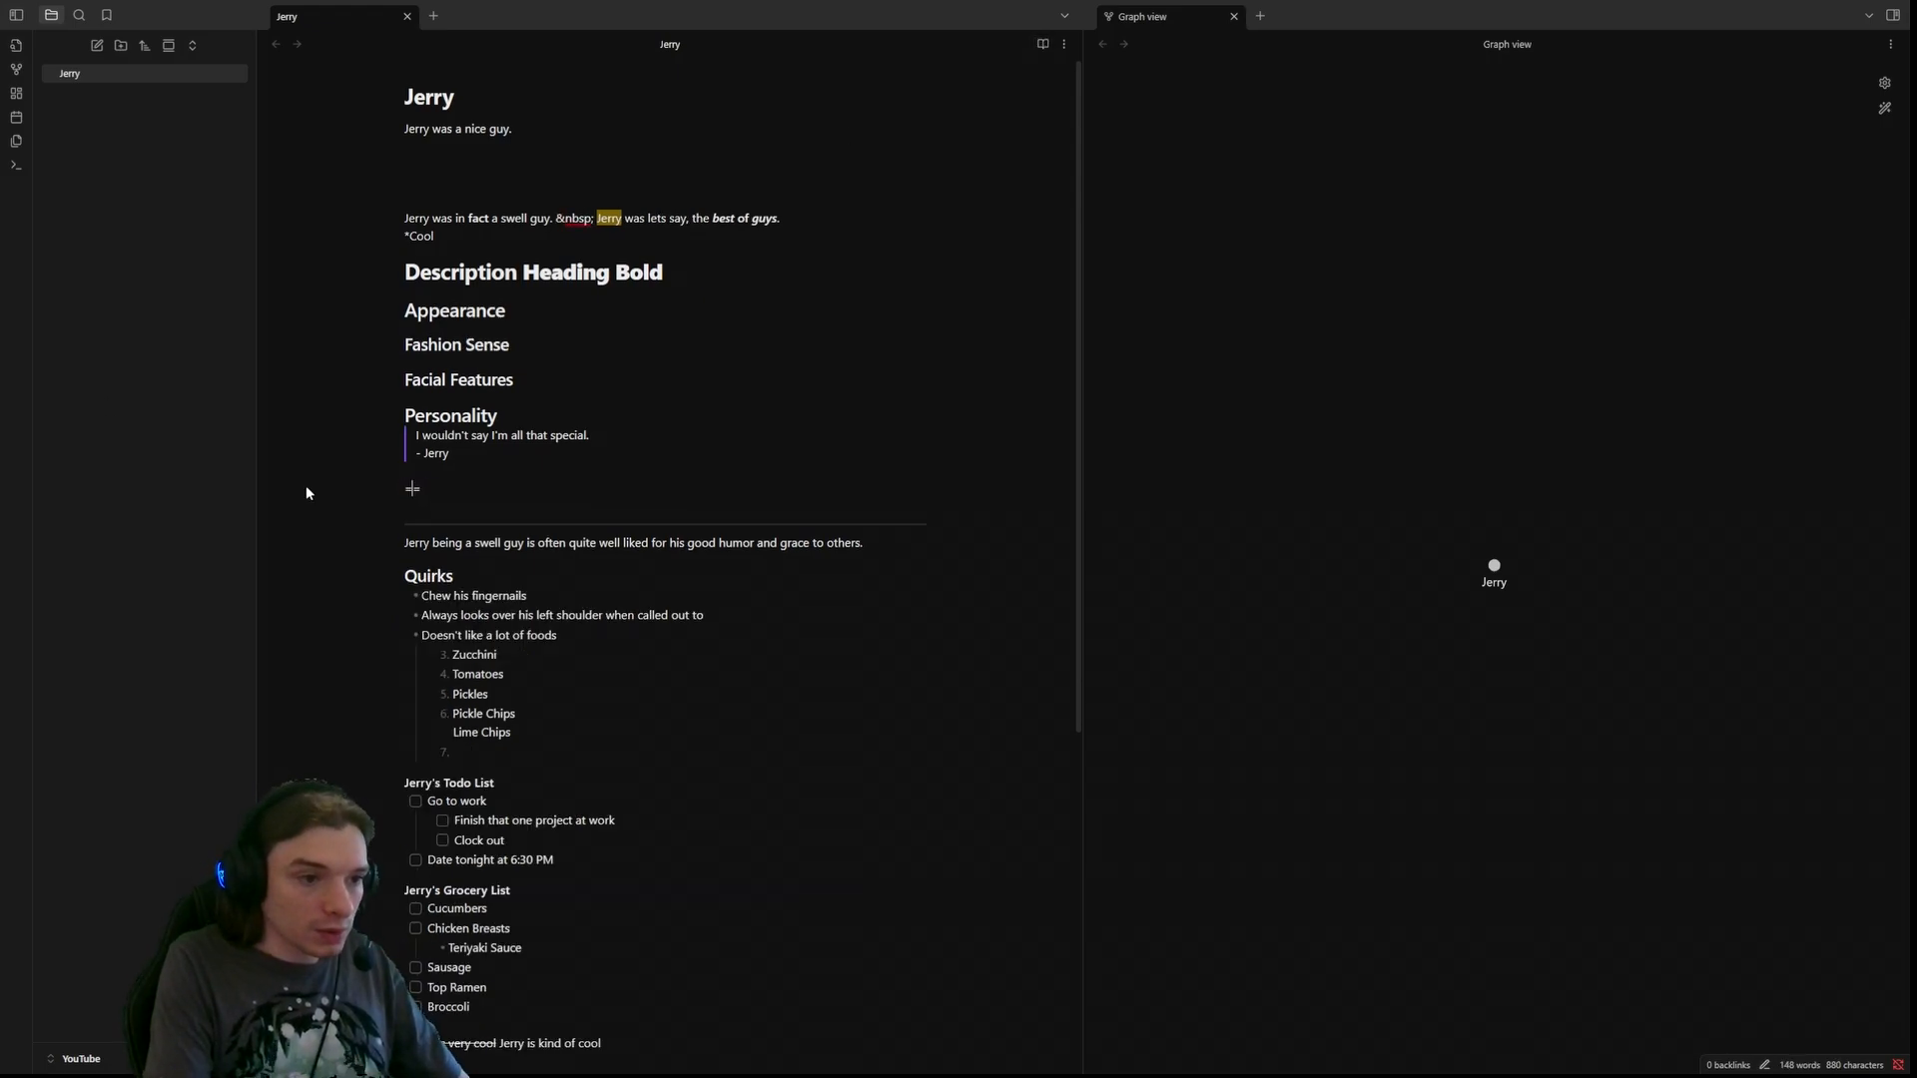
key(Delete)
key(Delete)
key(Delete)
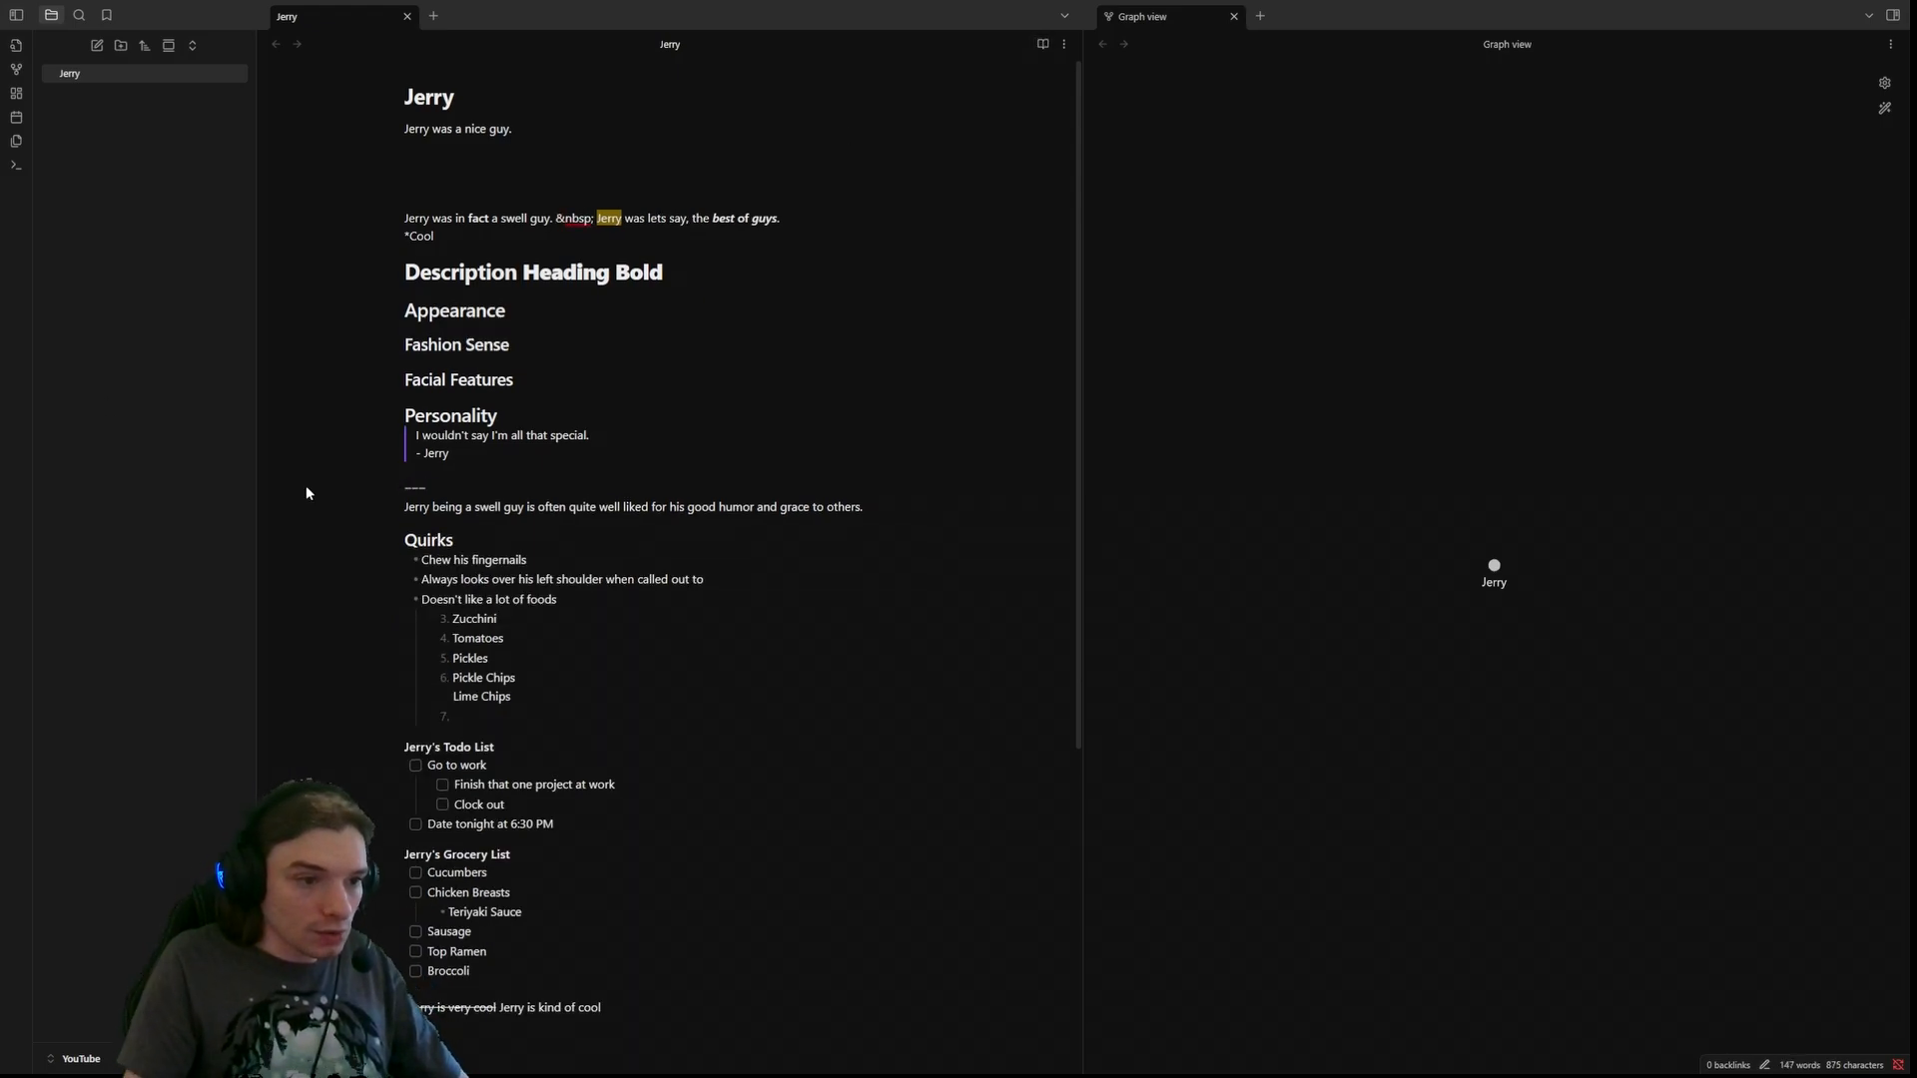
click(542, 506)
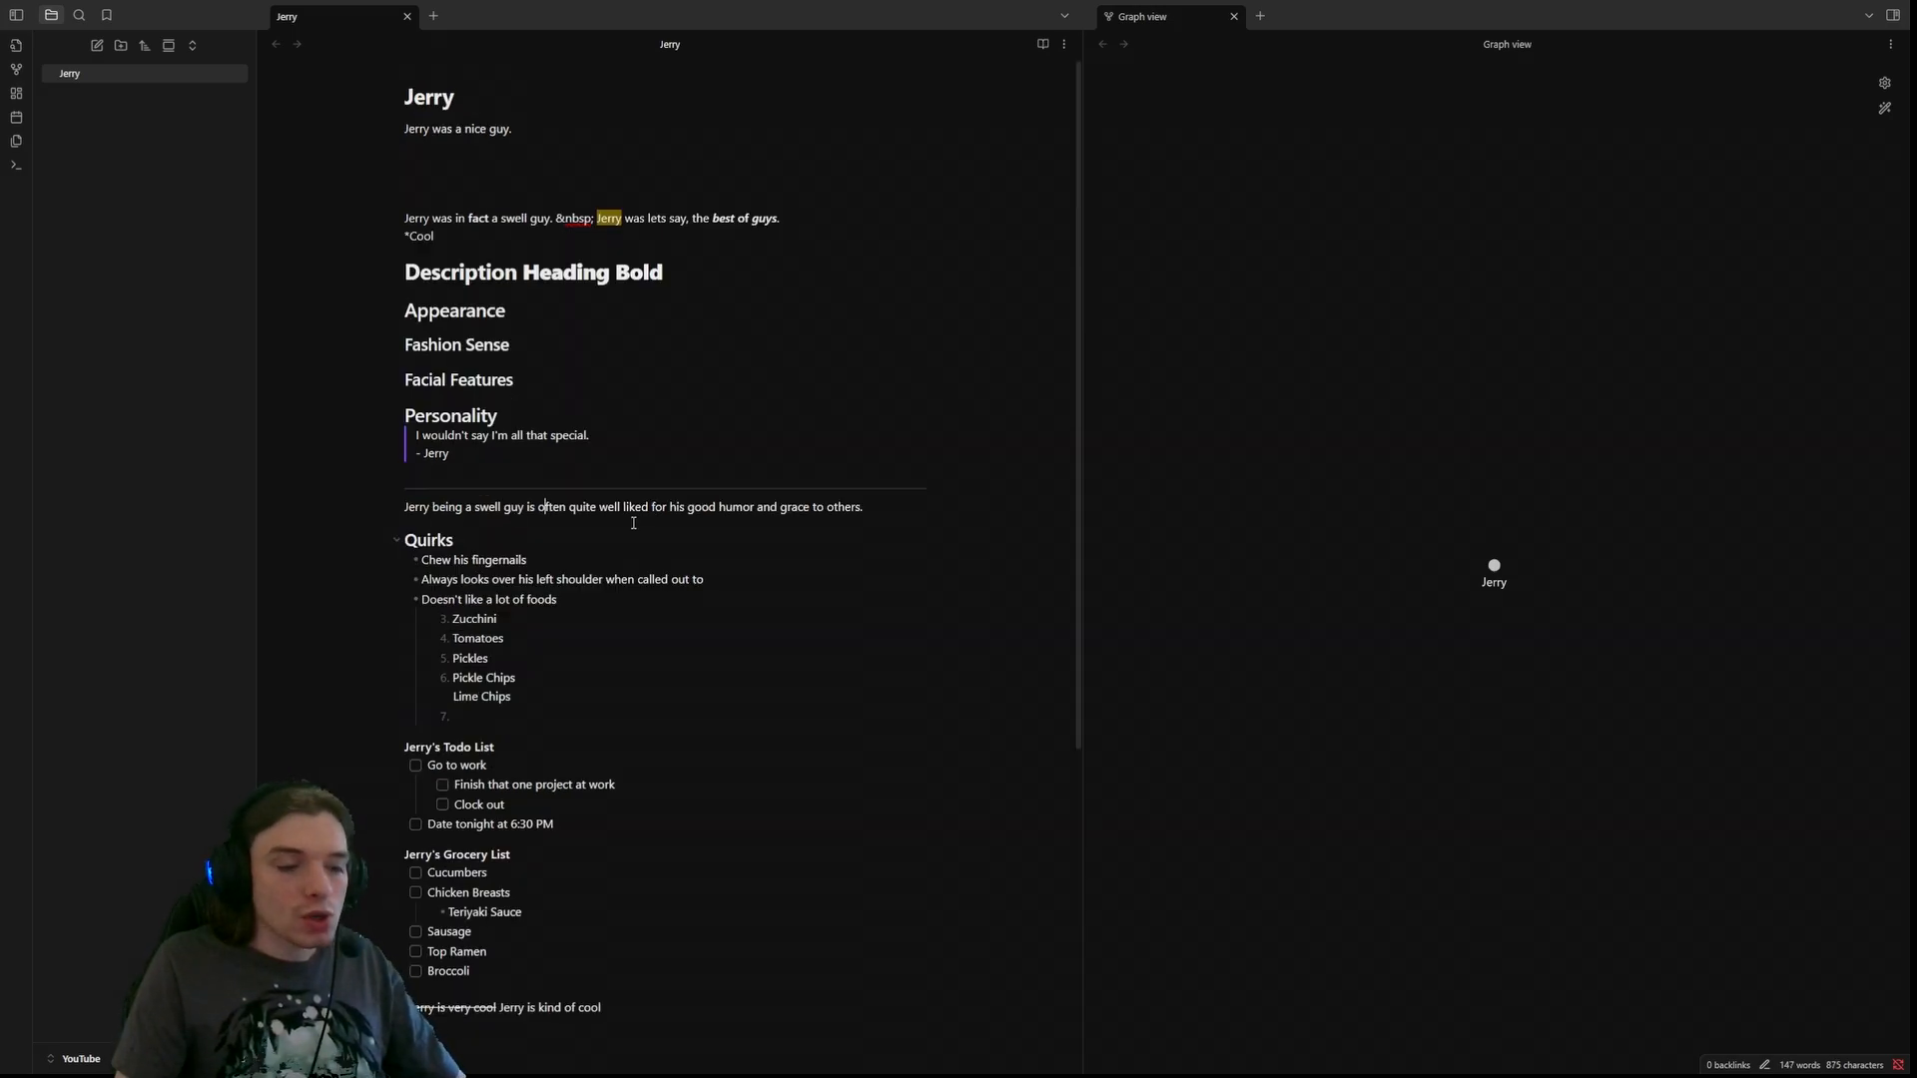
- Add the level-one heading "Job" below the grocery list, with an empty line beneath it
scroll(633, 523, down, 1)
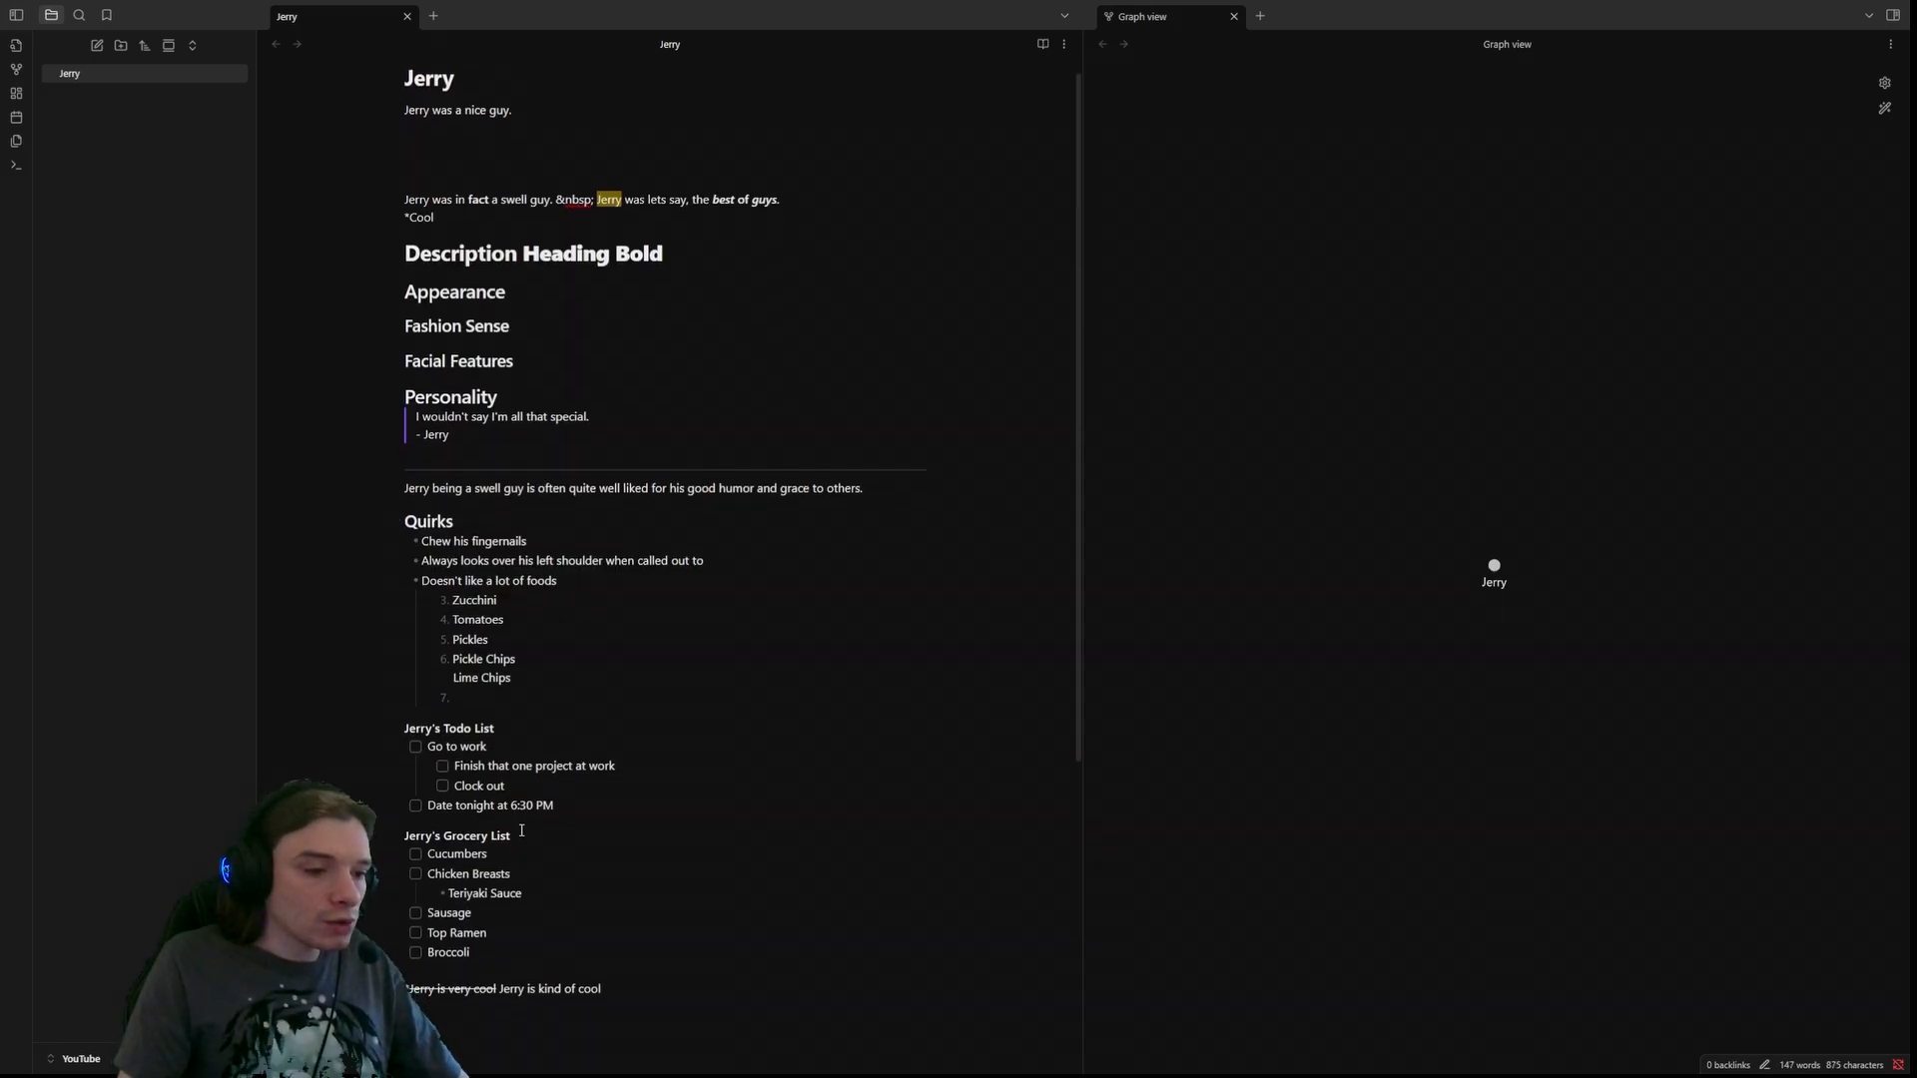
click(494, 902)
text(# )
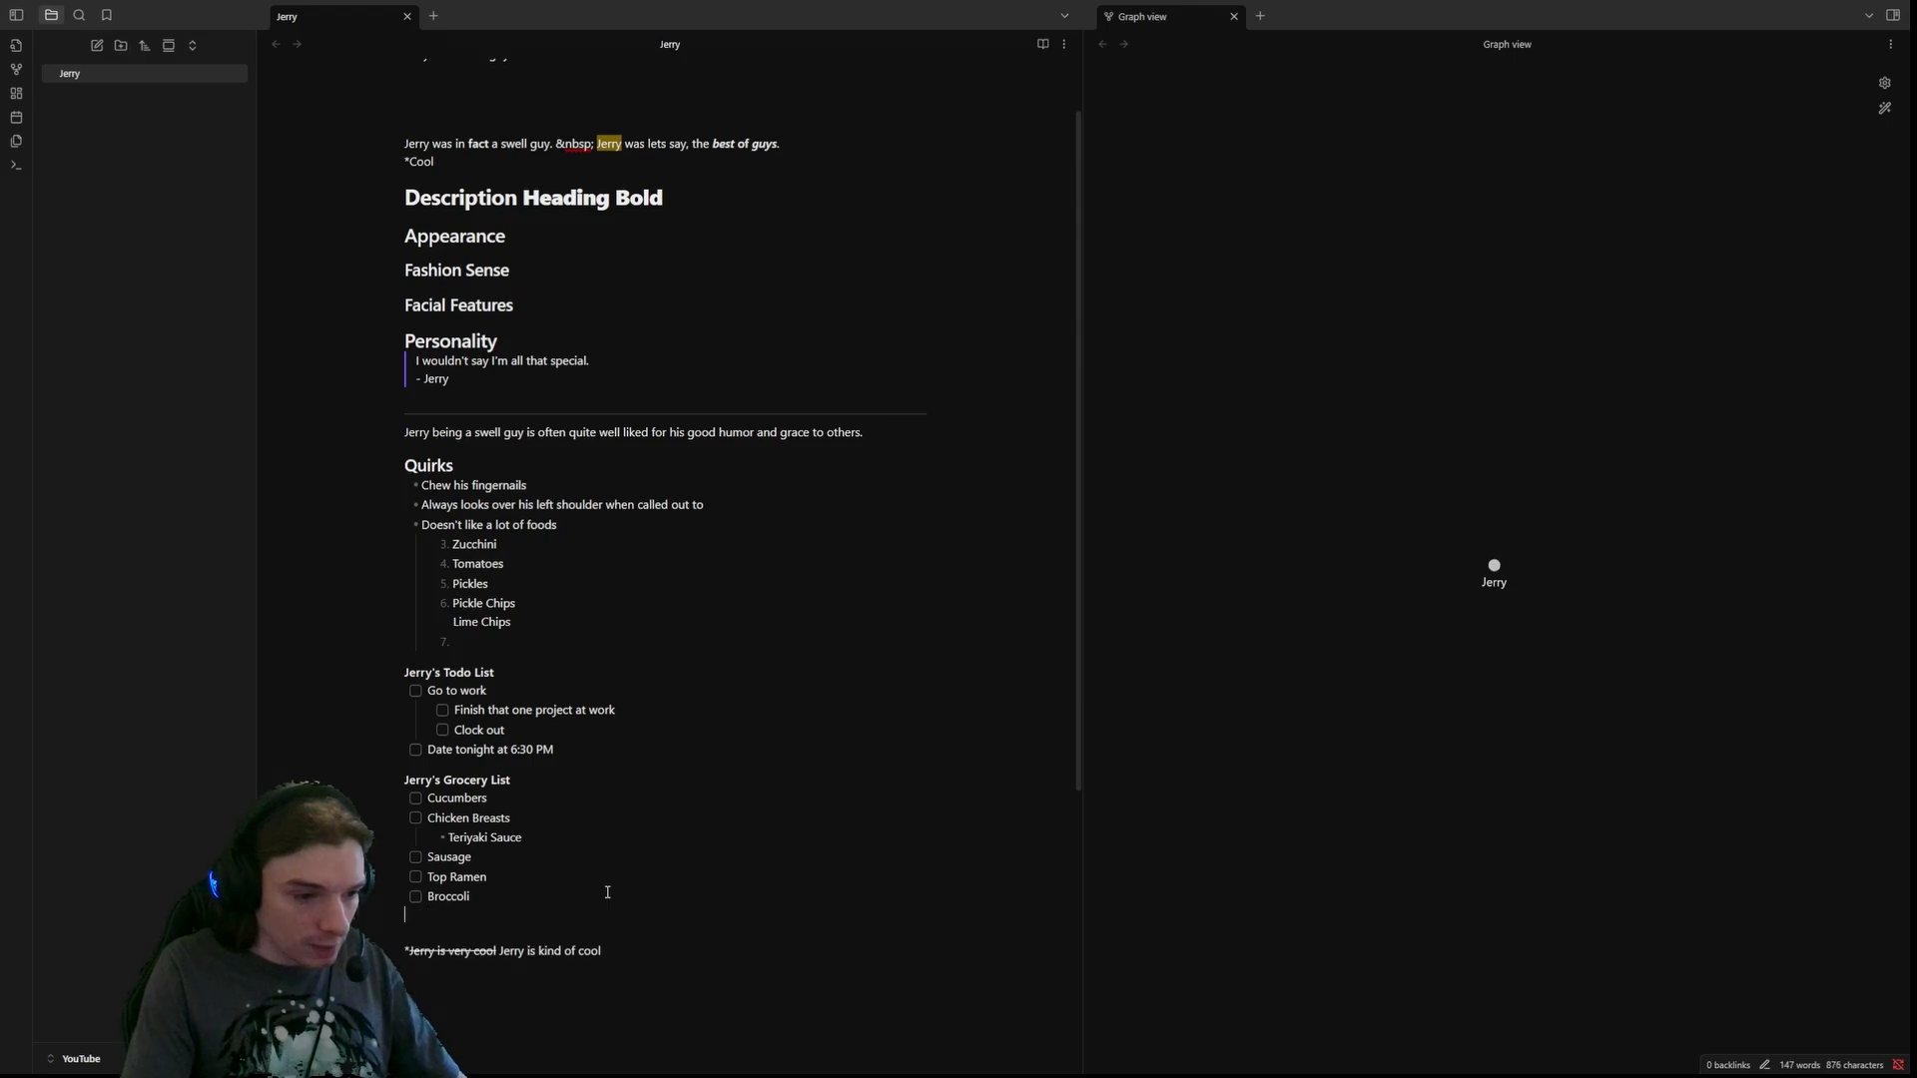
text(J)
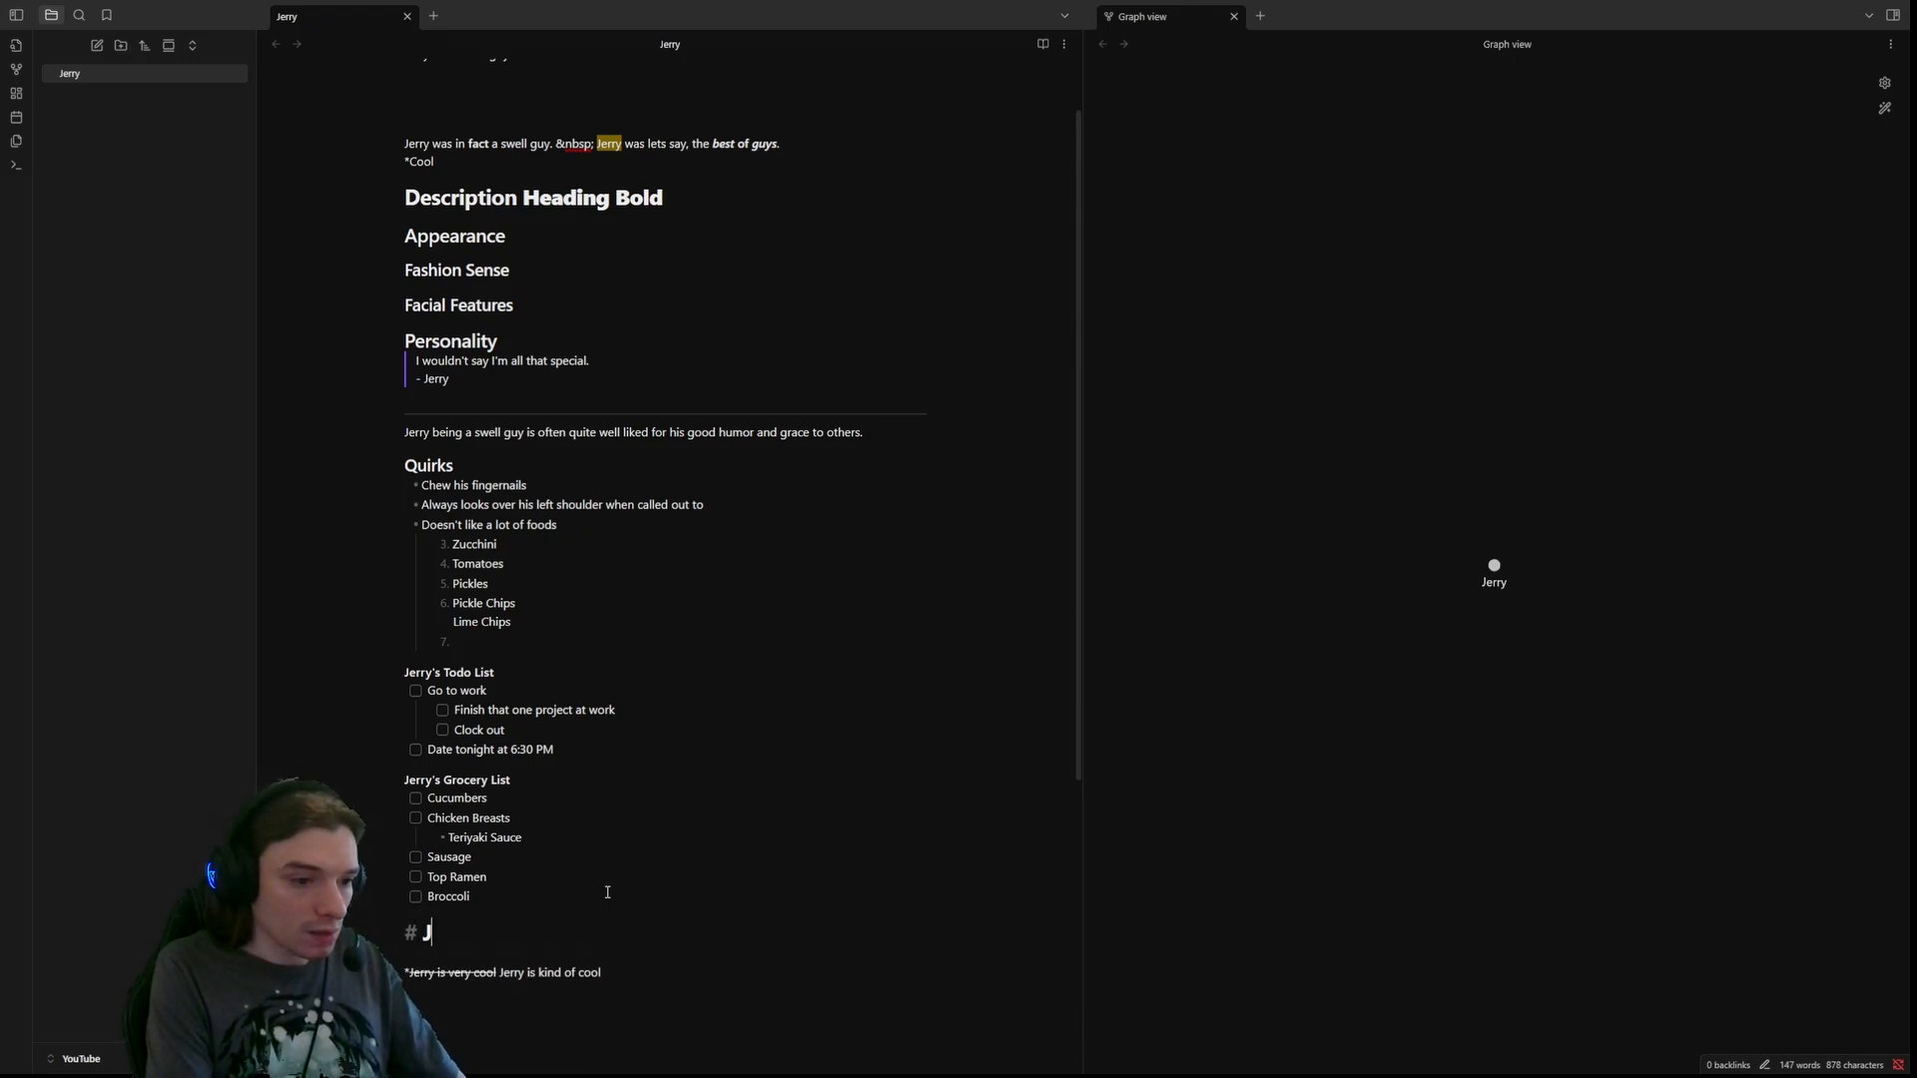
text(ob)
key(Return)
- Write "microsoft" as inline code, enclosed in single backticks, under the Job heading
scroll(603, 720, down, 2)
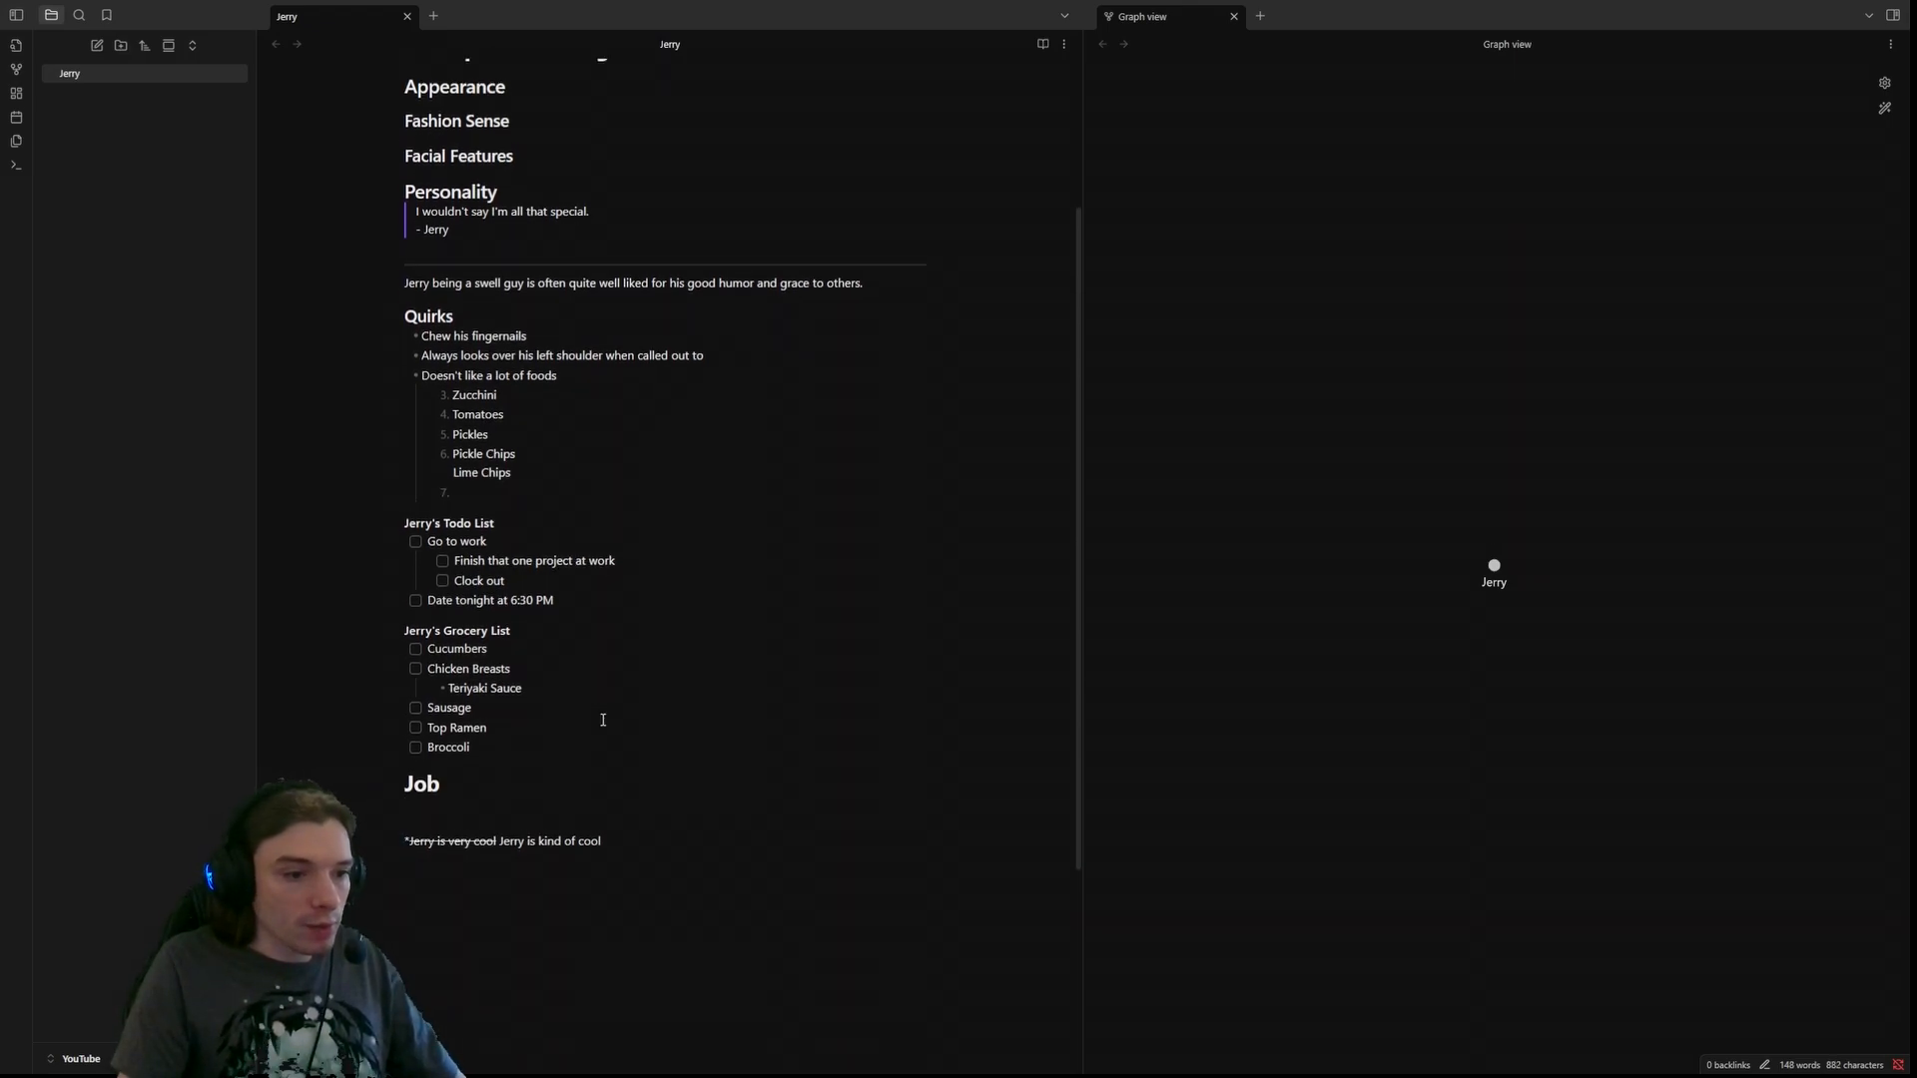
scroll(603, 720, down, 1)
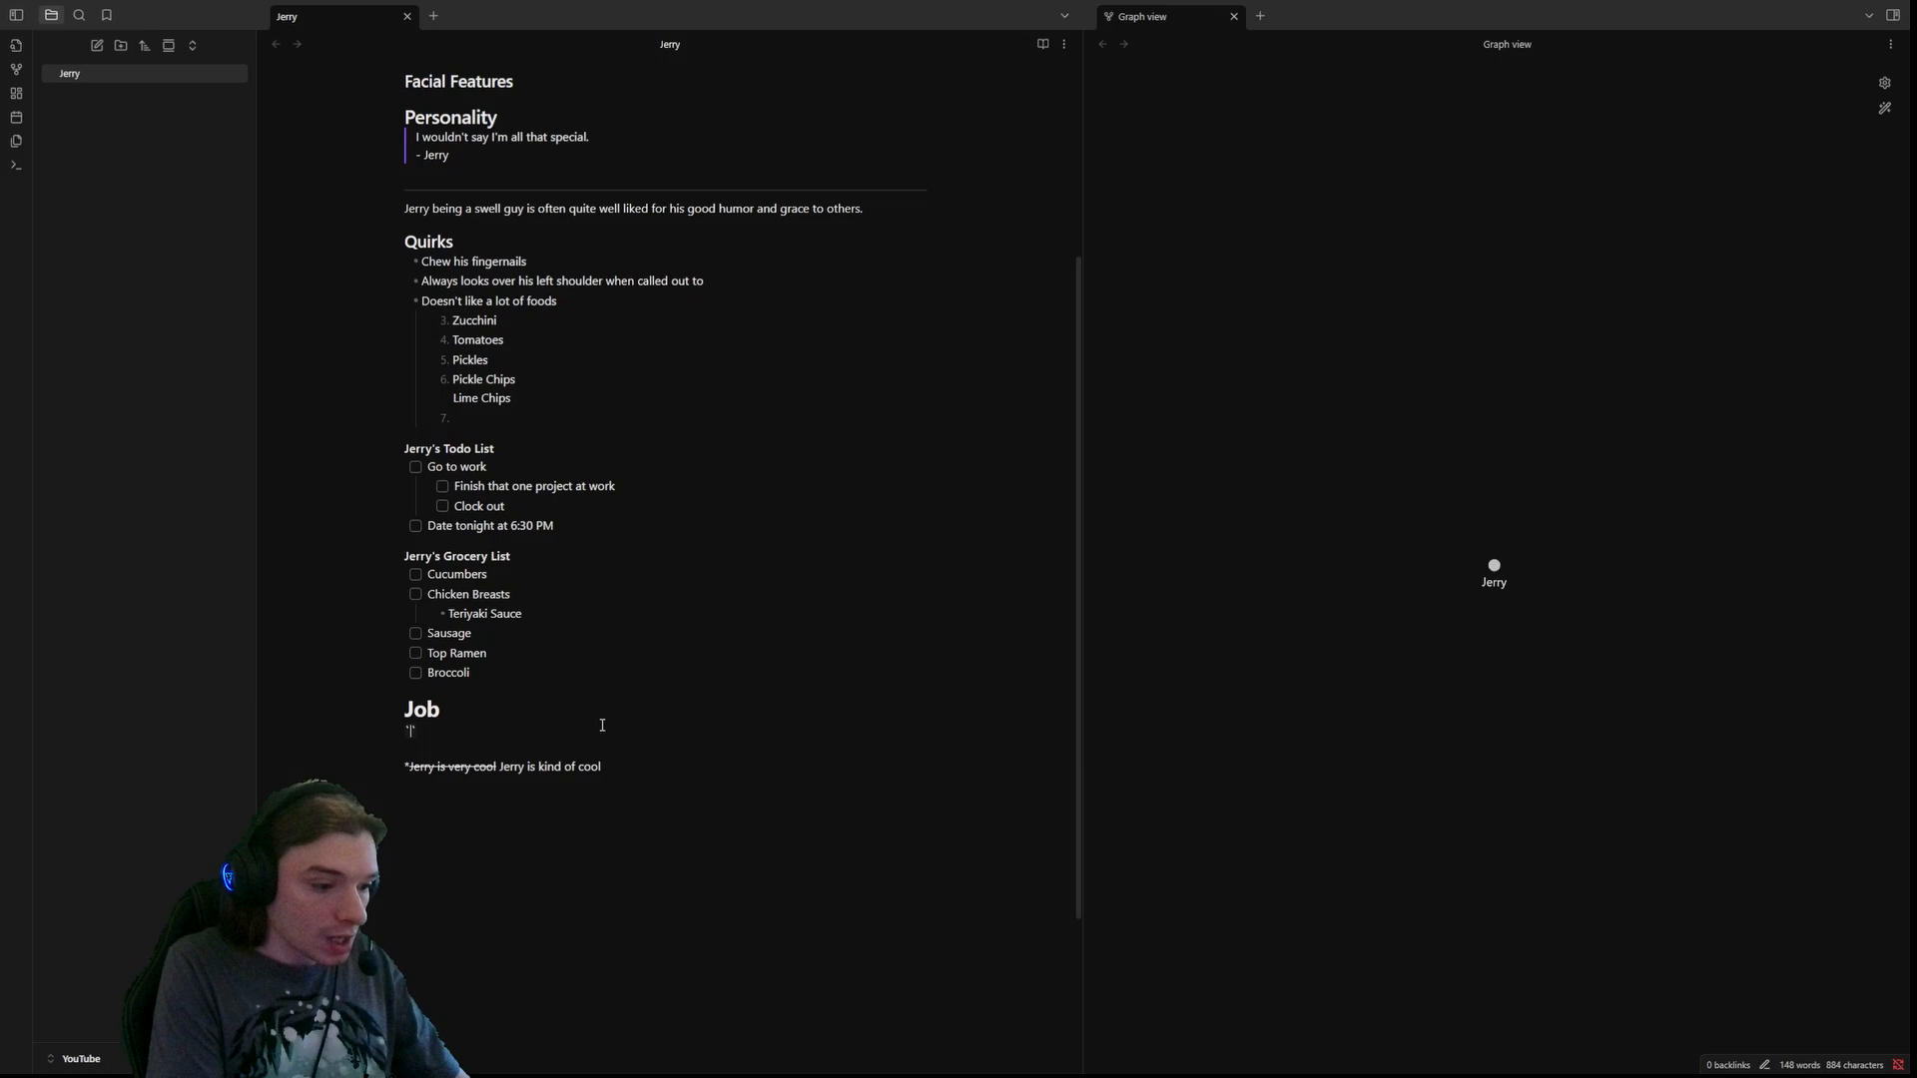
text(micros)
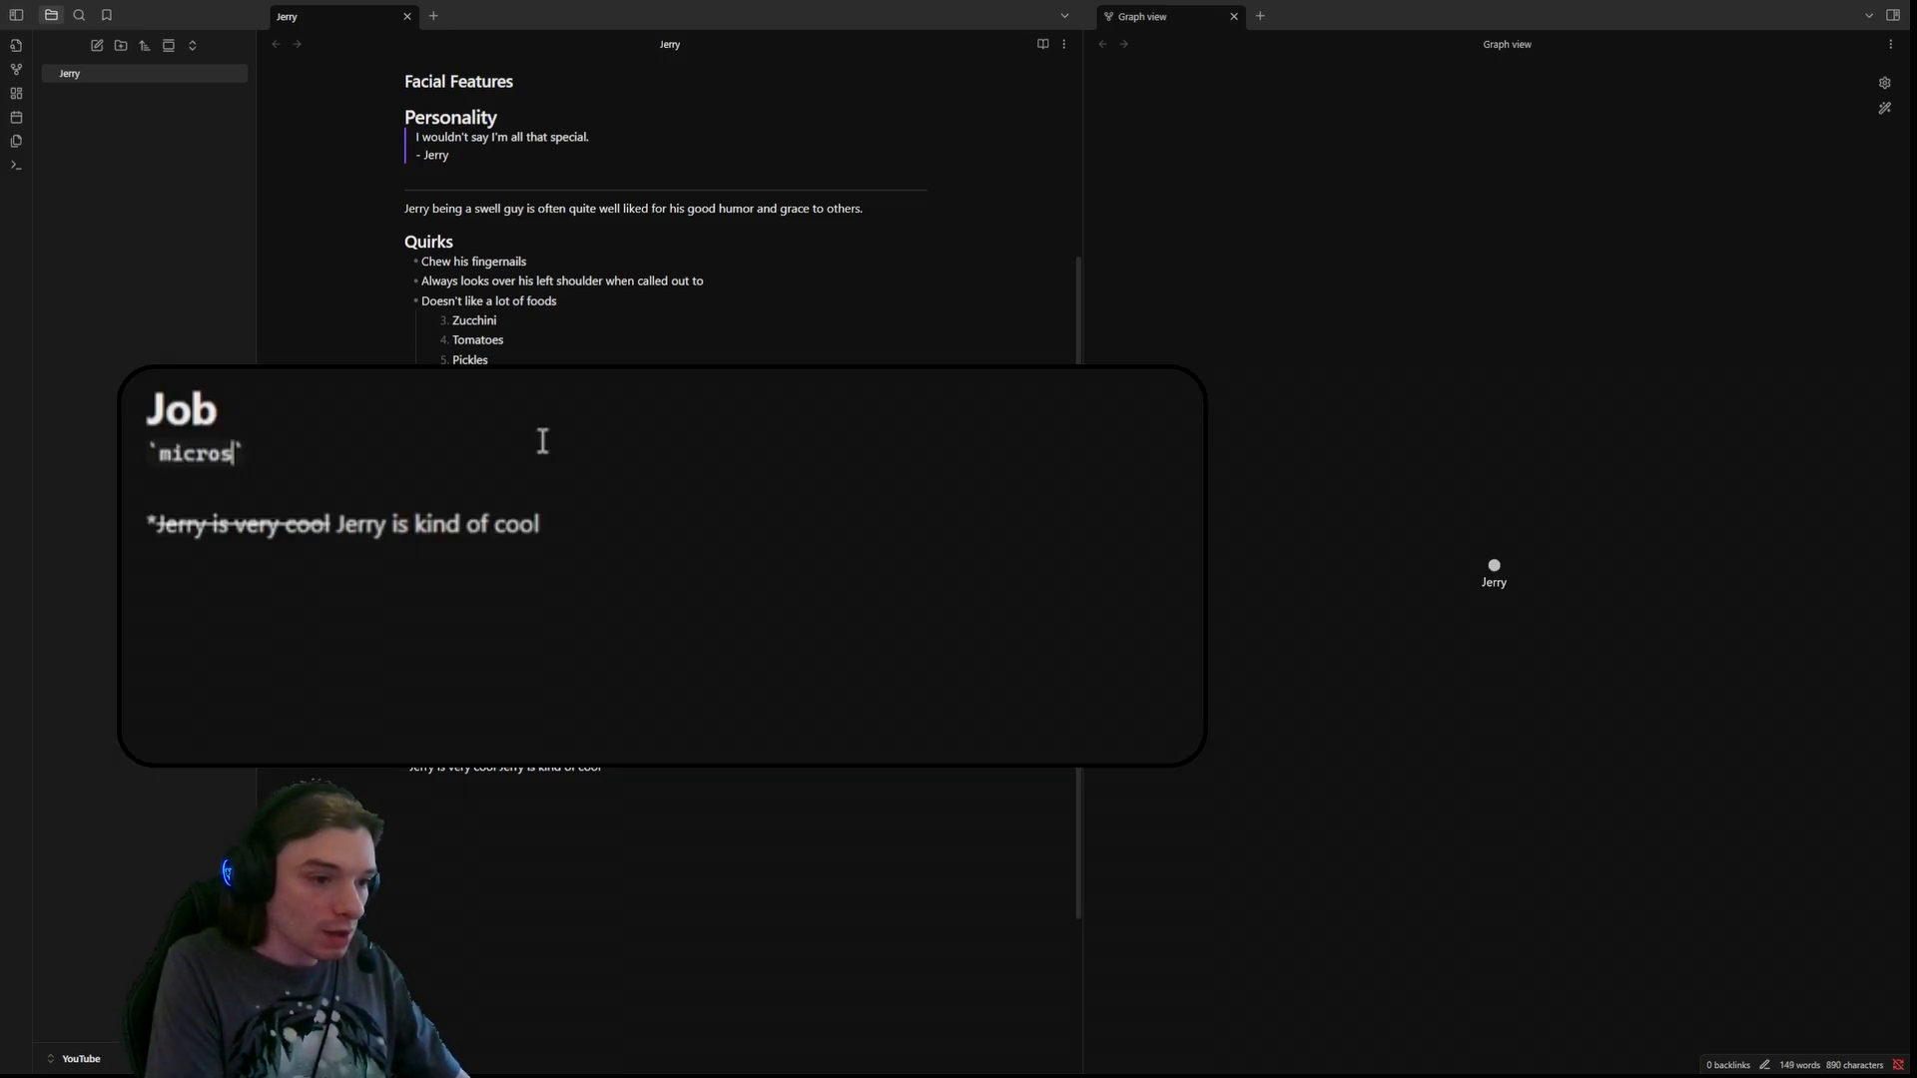
text(oft)
key(Right)
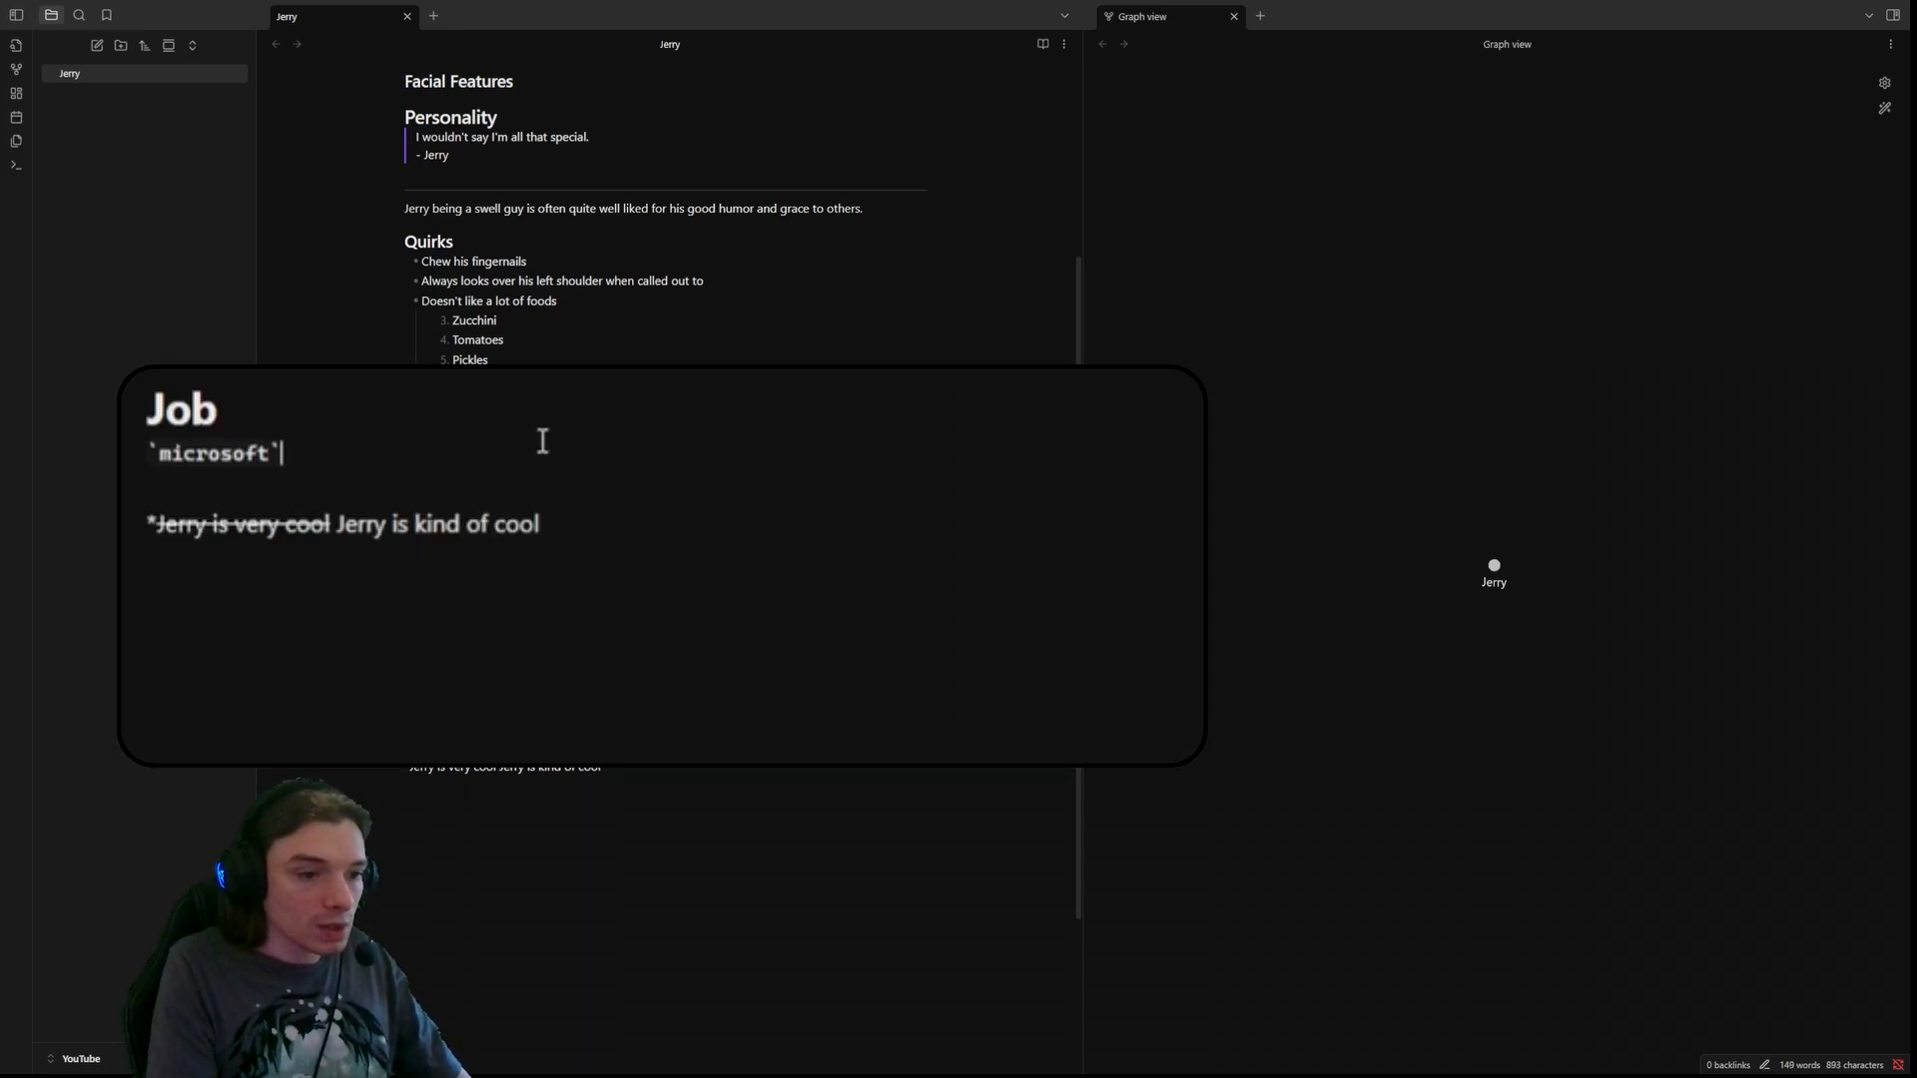
- Write "microsoft" as plain text after the inline code for comparison, and delete the plain text
text(micr)
key(BackSpace)
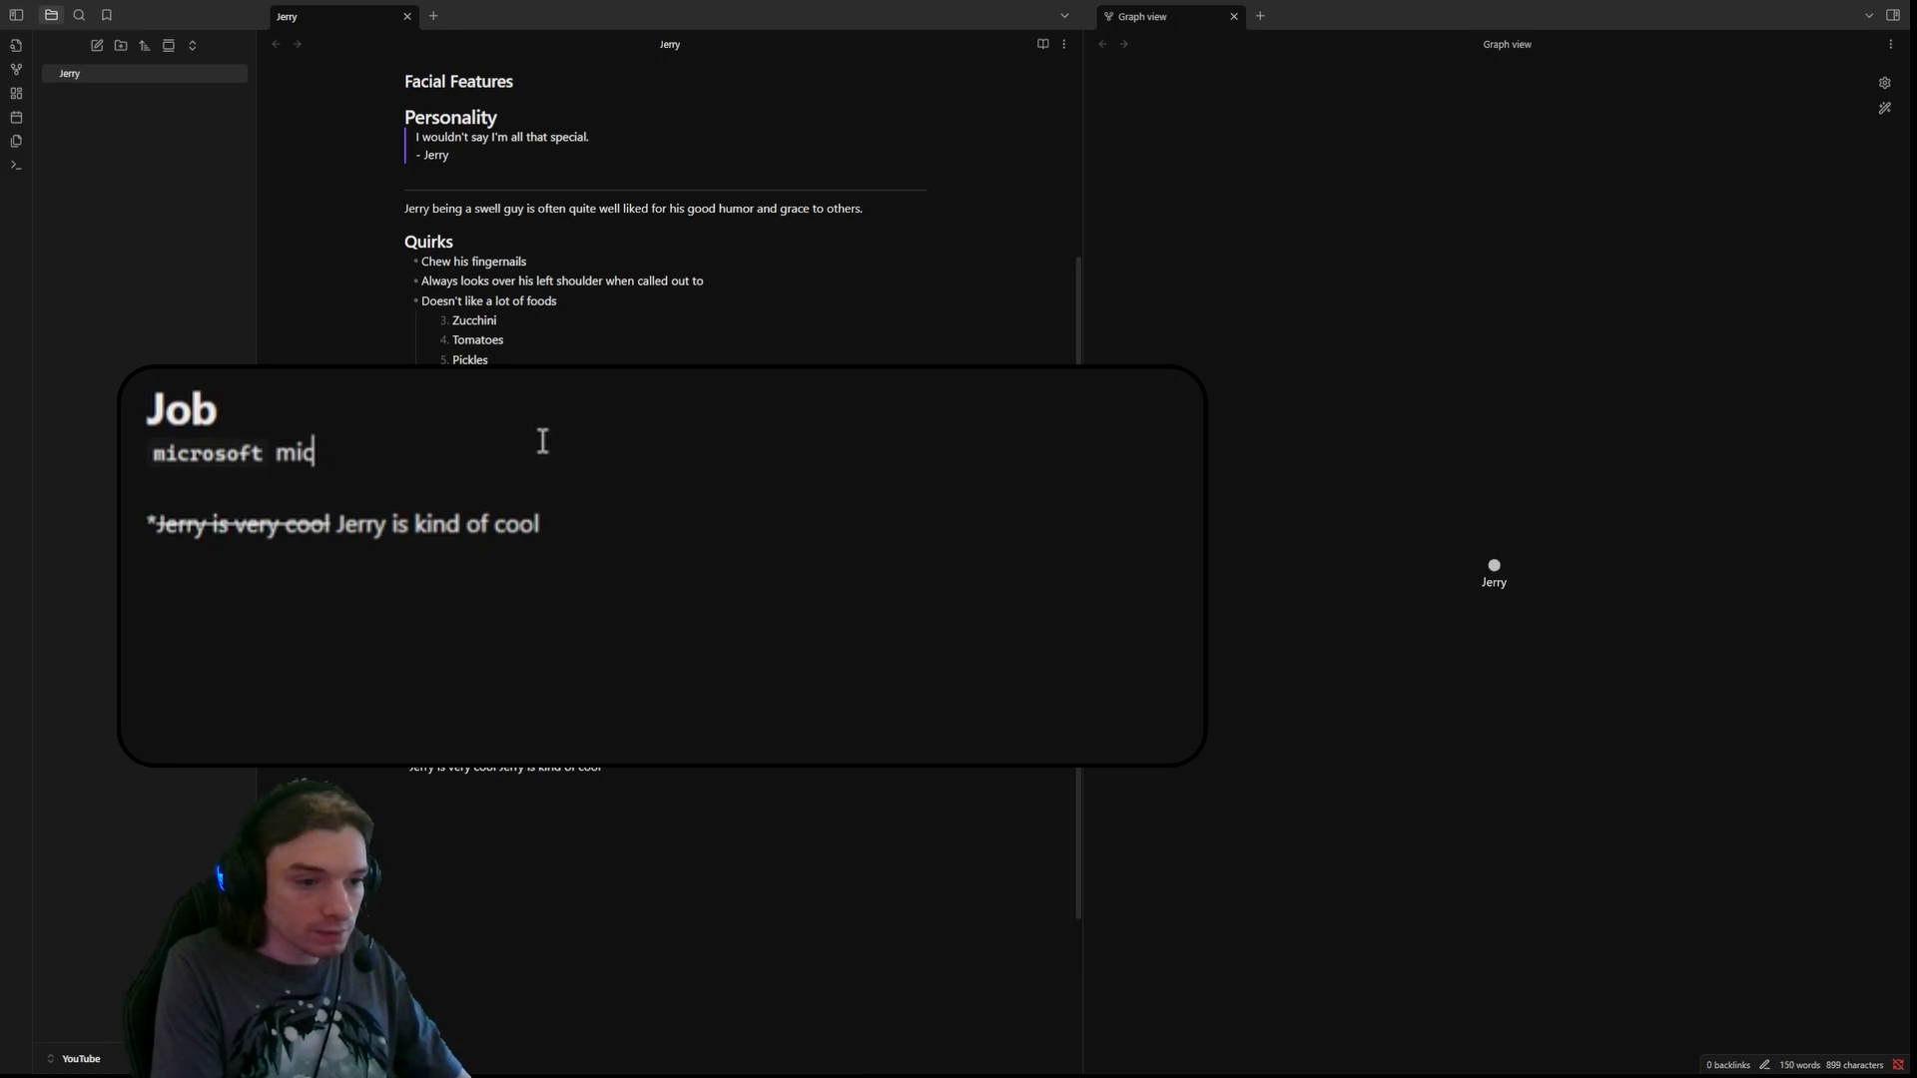
text(rosoft)
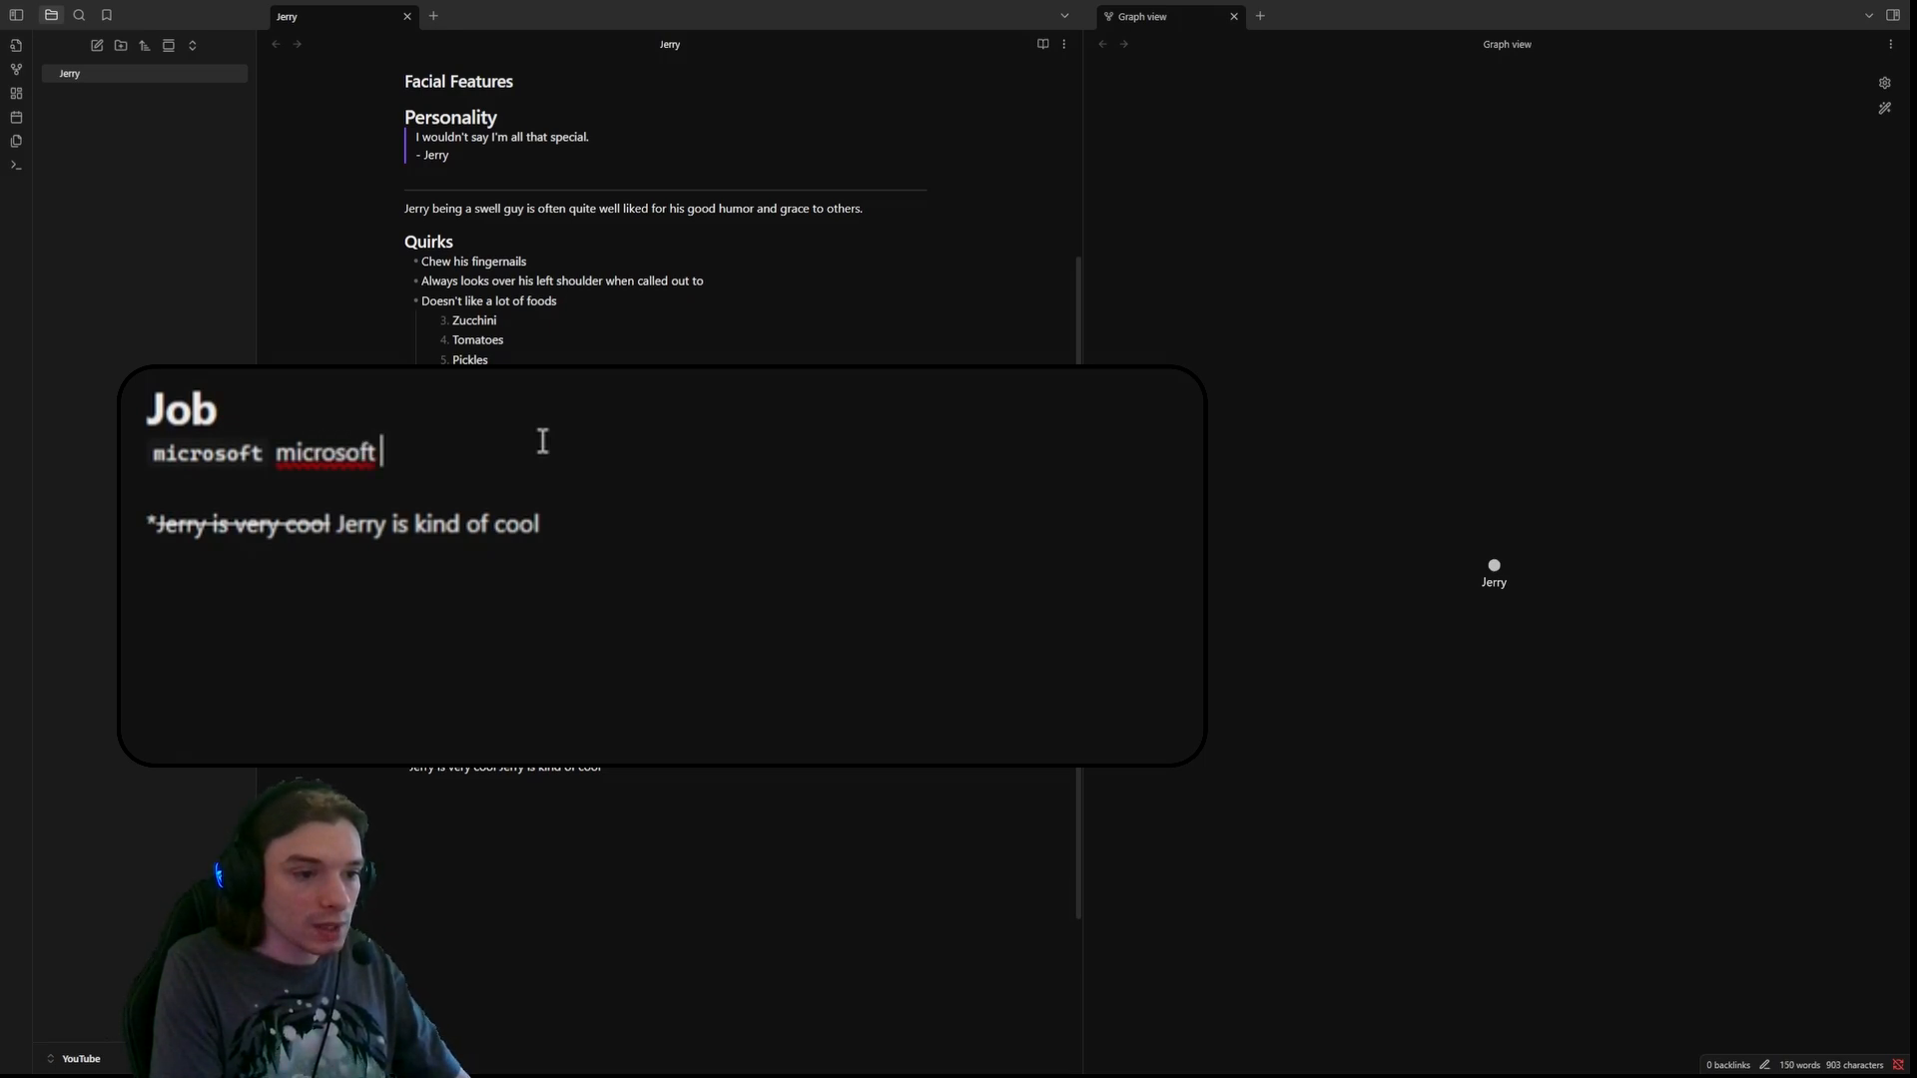
key(BackSpace)
key(BackSpace)
key(BackSpace)
key(BackSpace)
key(BackSpace)
key(BackSpace)
key(BackSpace)
key(BackSpace)
key(BackSpace)
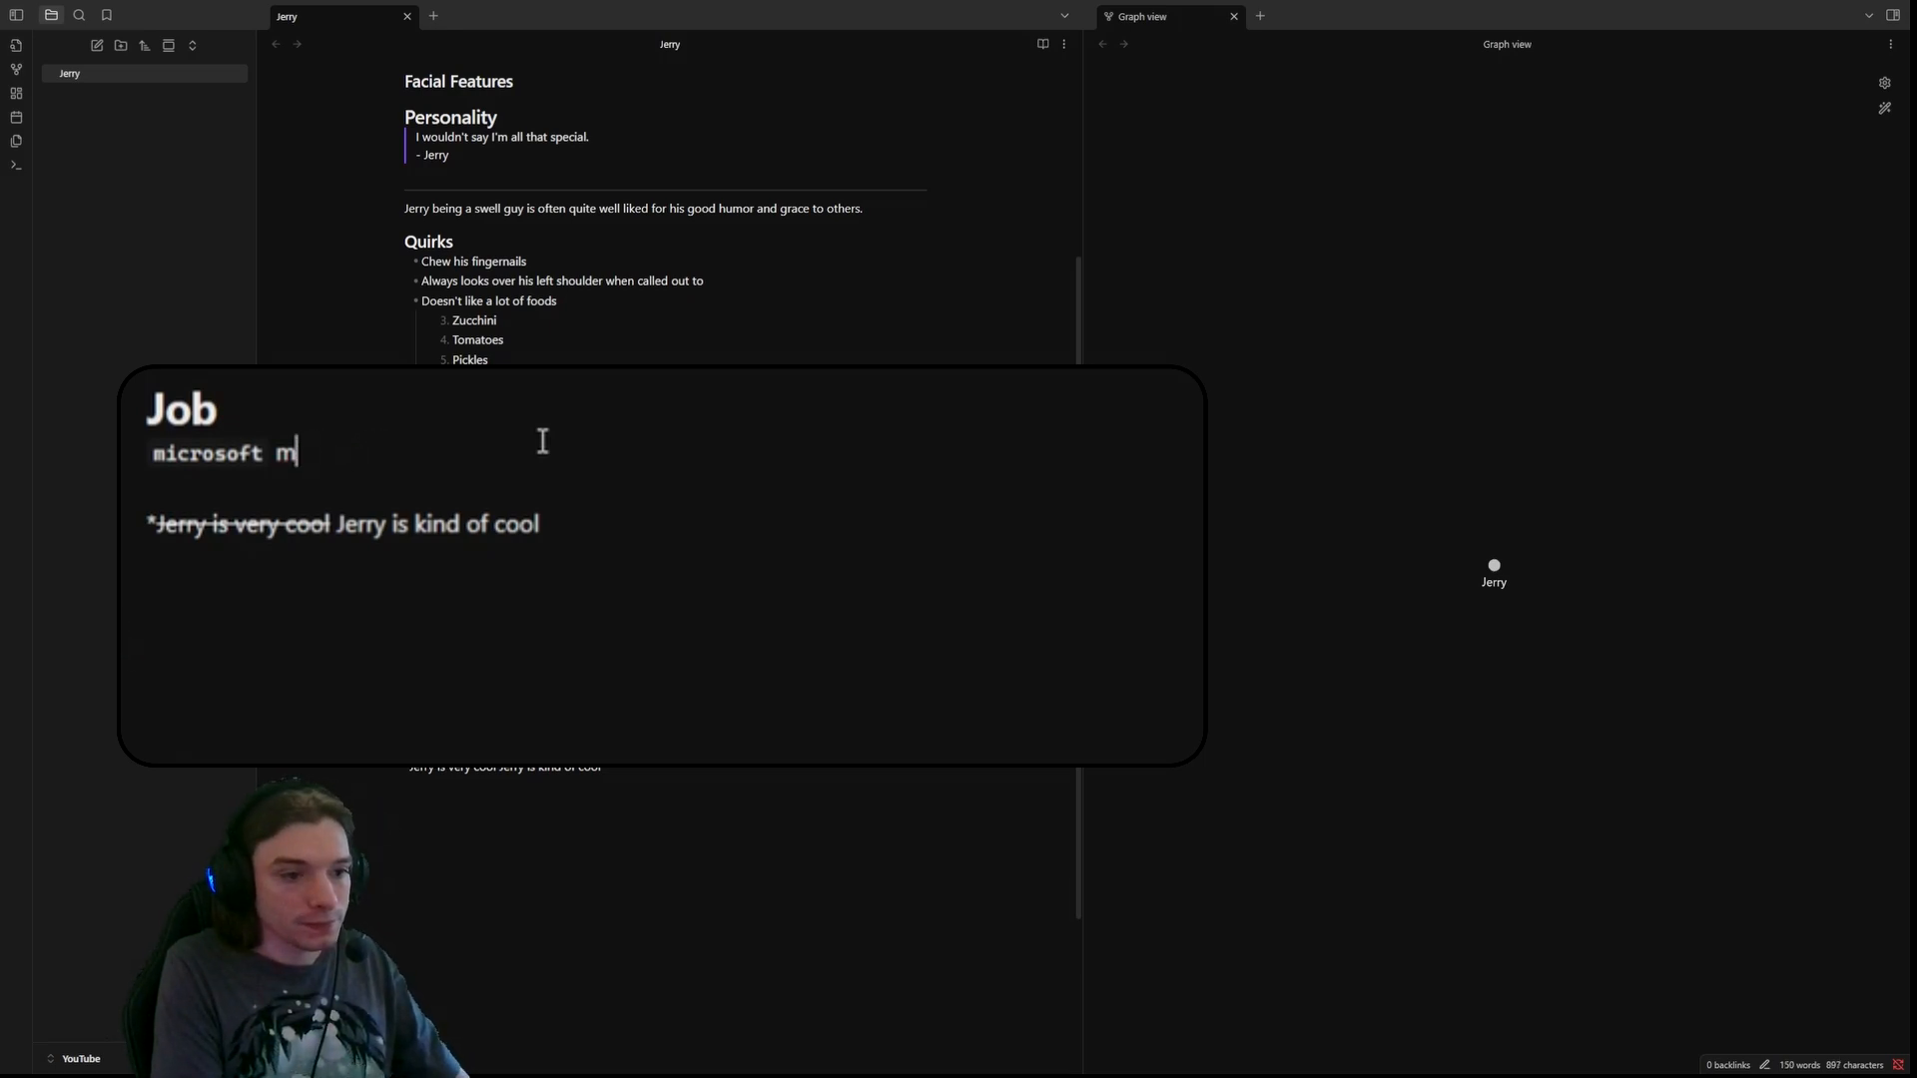
key(BackSpace)
key(BackSpace)
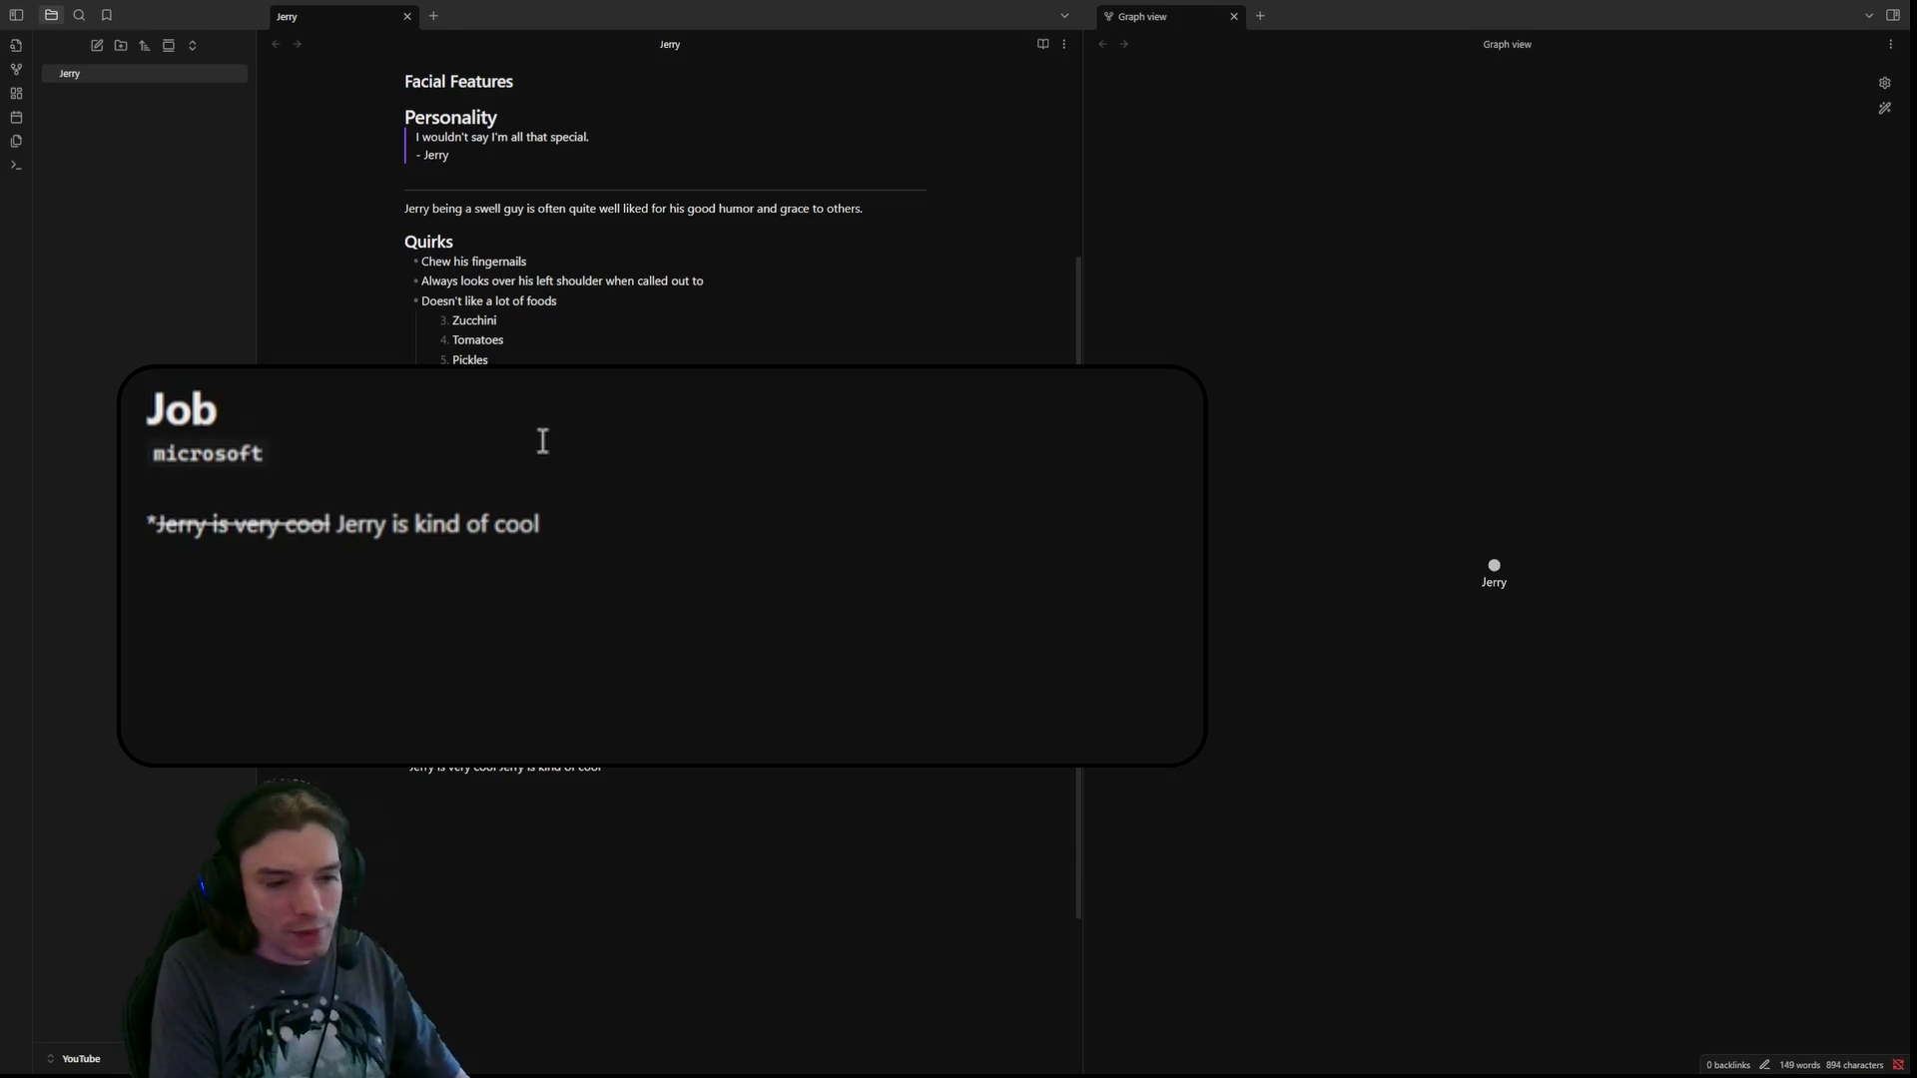
- Insert a triple-backtick code block below the inline code, containing console.log("Hello World");
key(Return)
text(``)
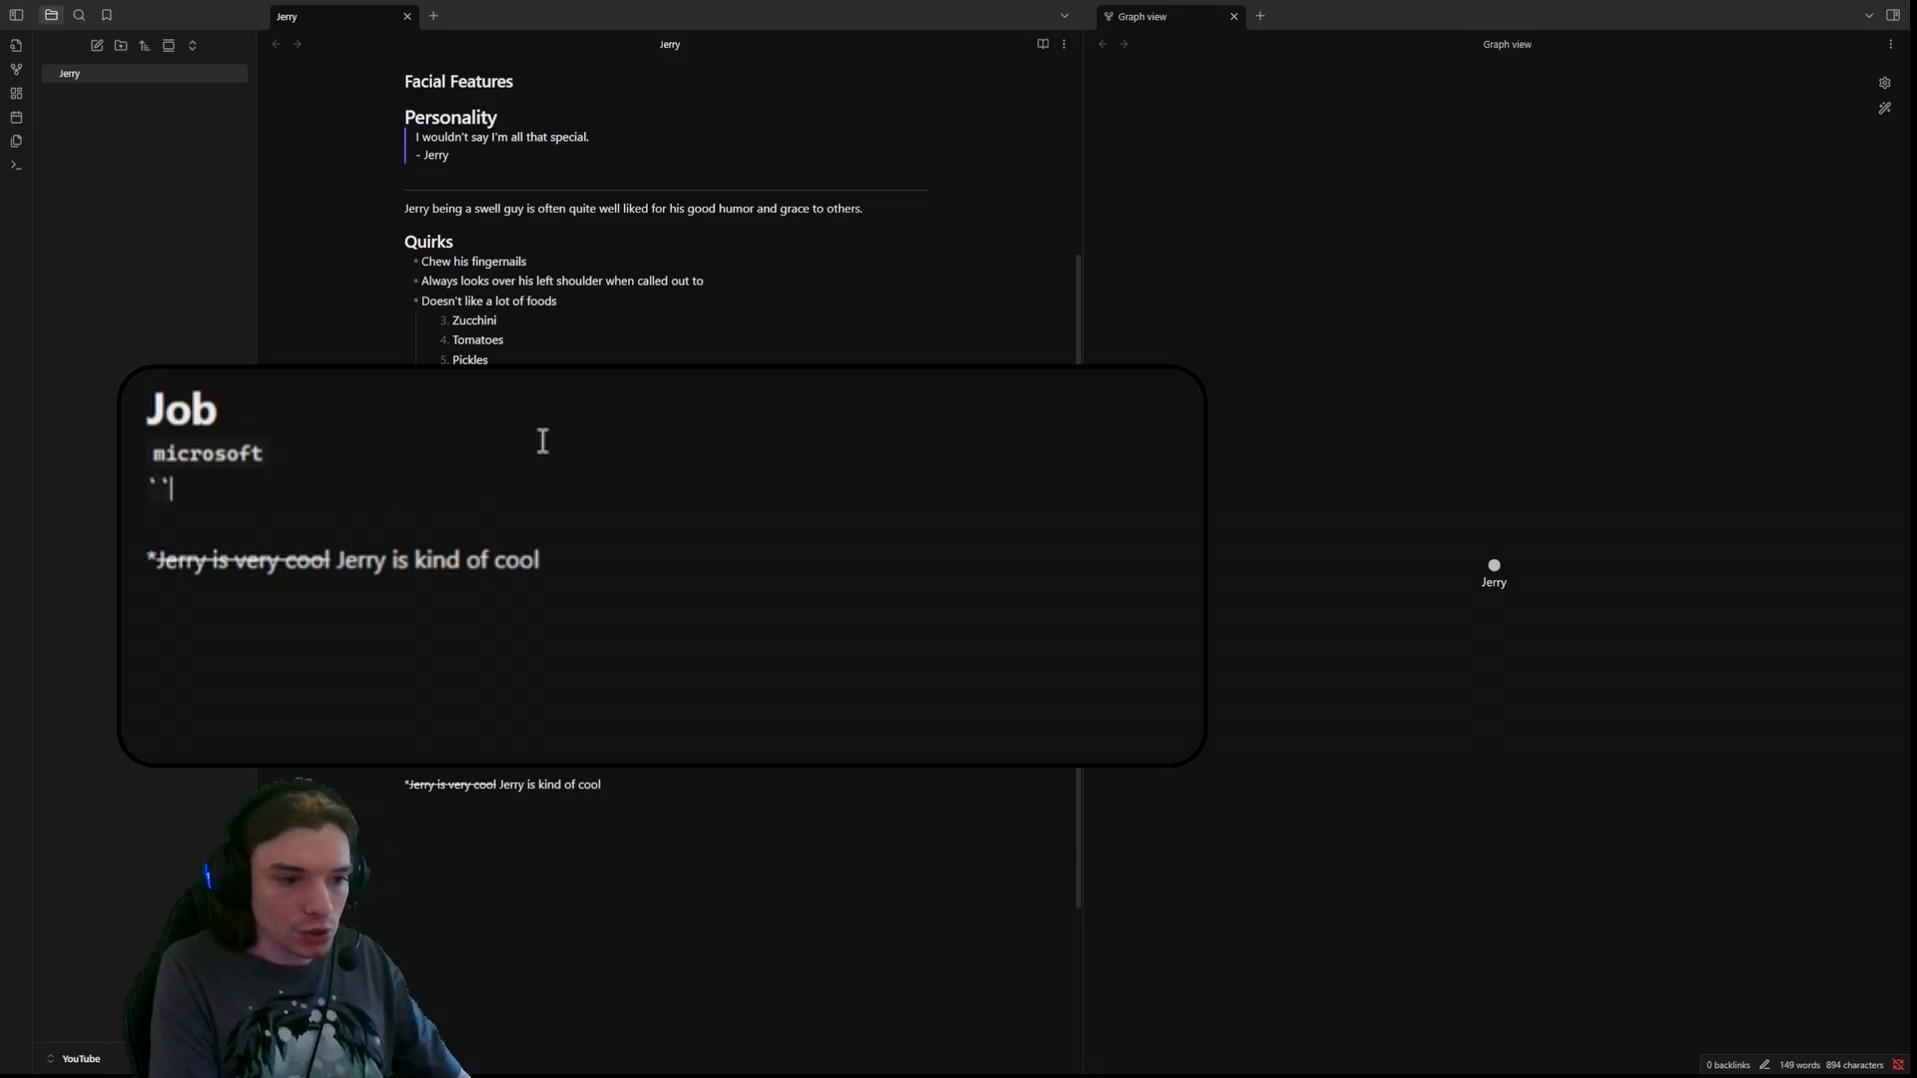
text(`)
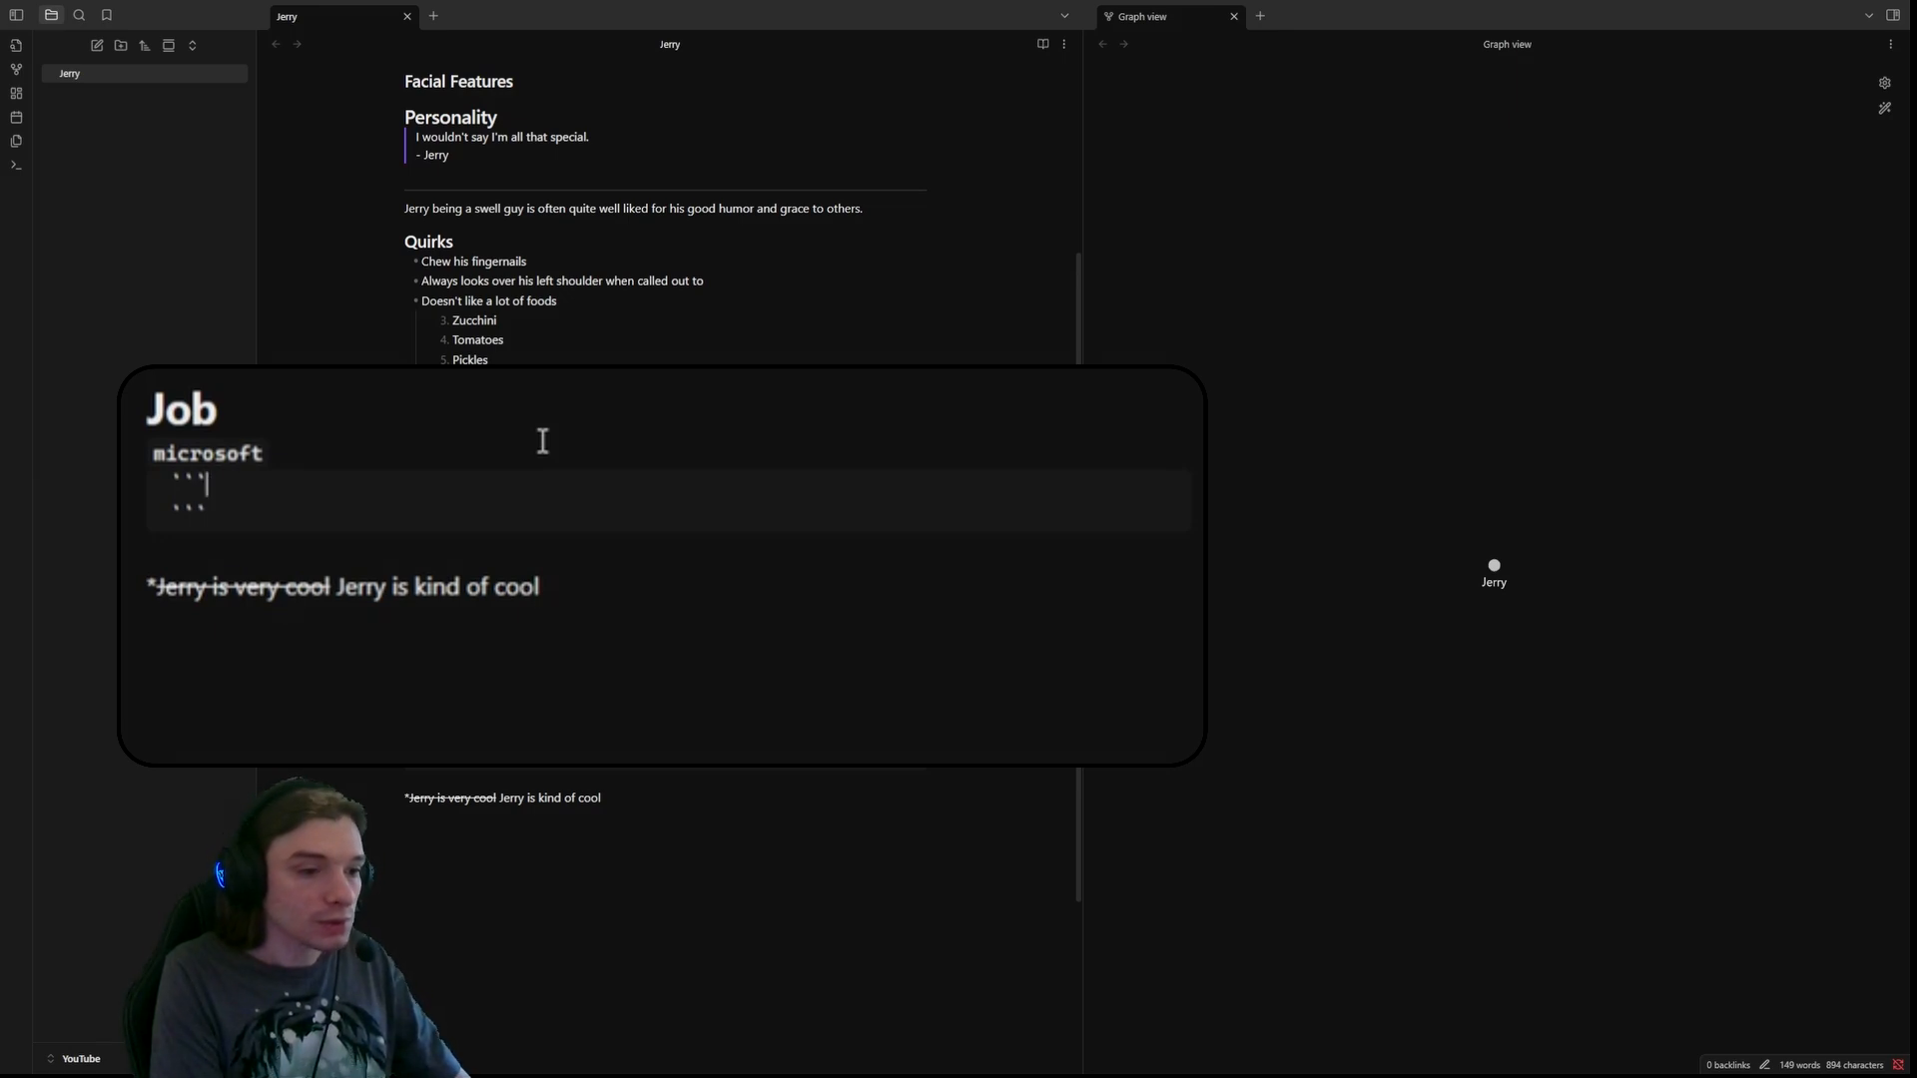
key(Return)
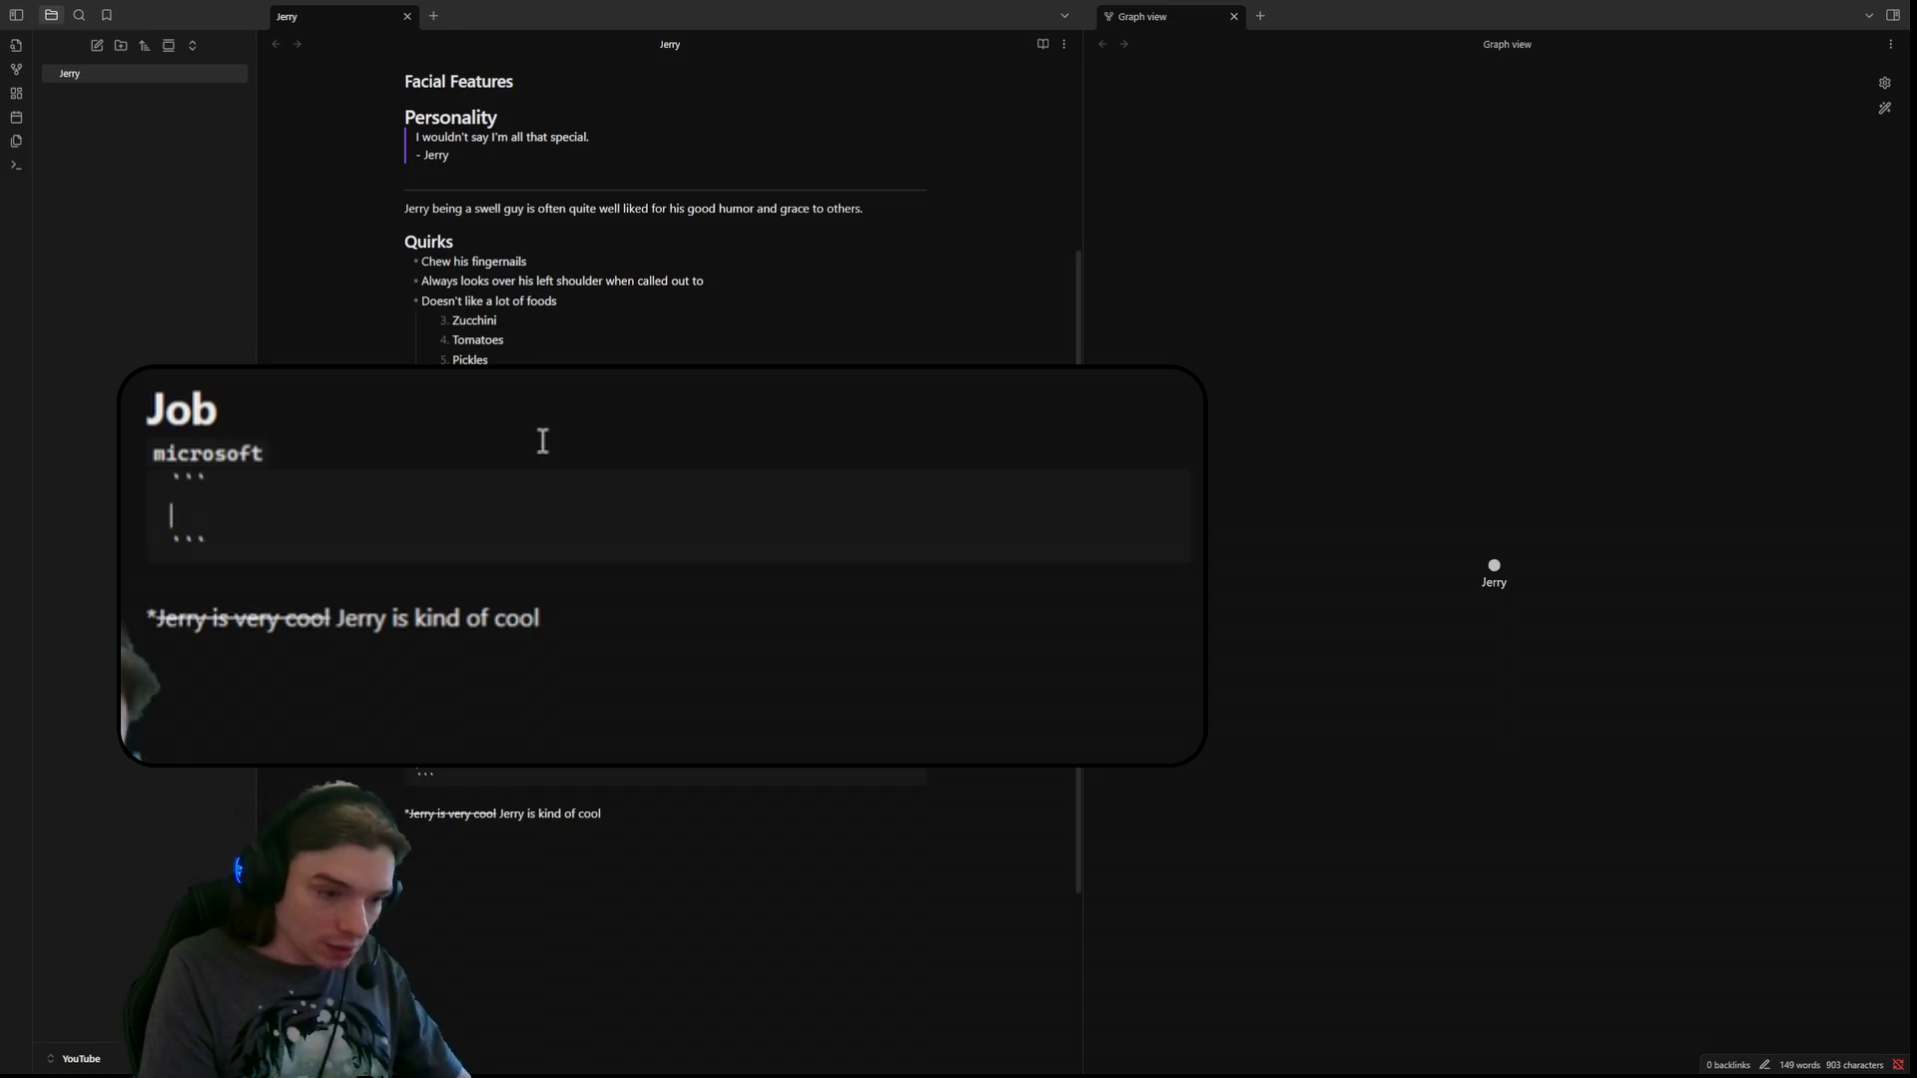
key(Return)
key(Return)
key(BackSpace)
key(BackSpace)
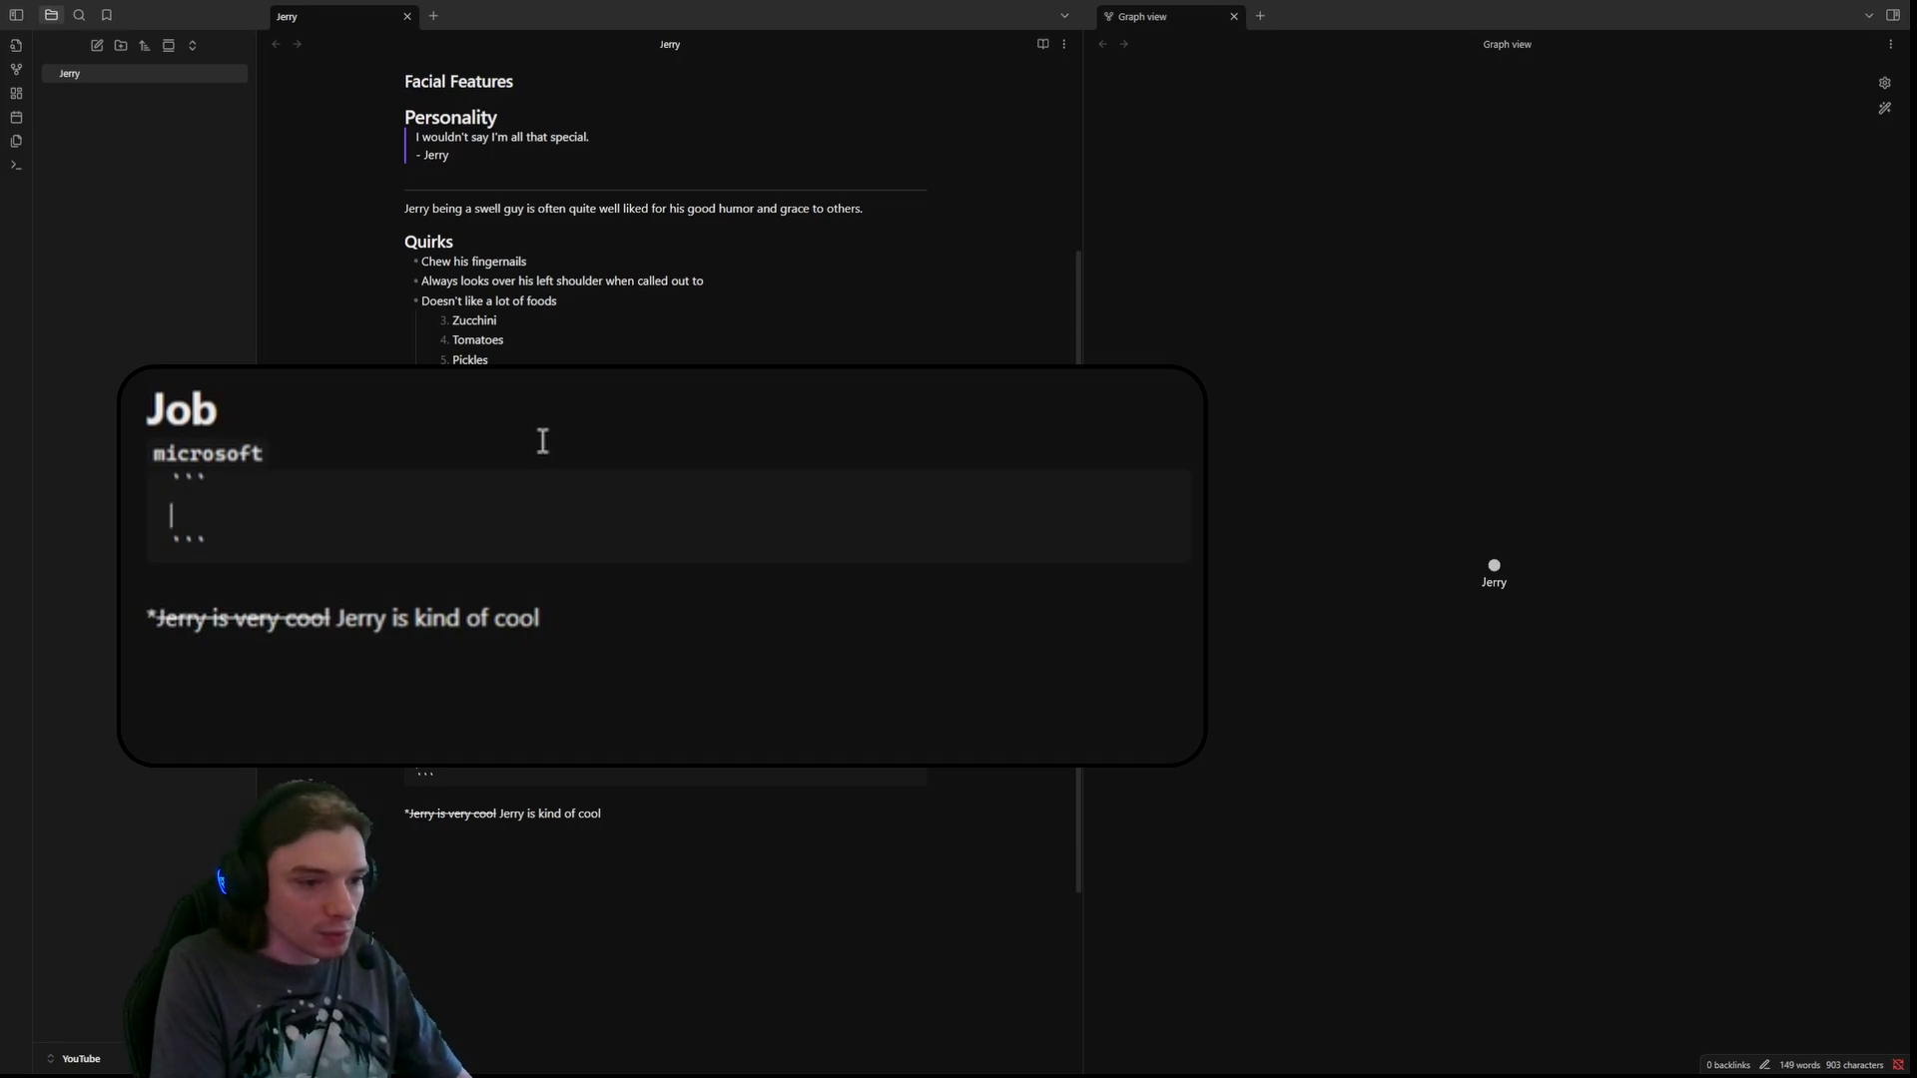
text(console.log("Hello World)
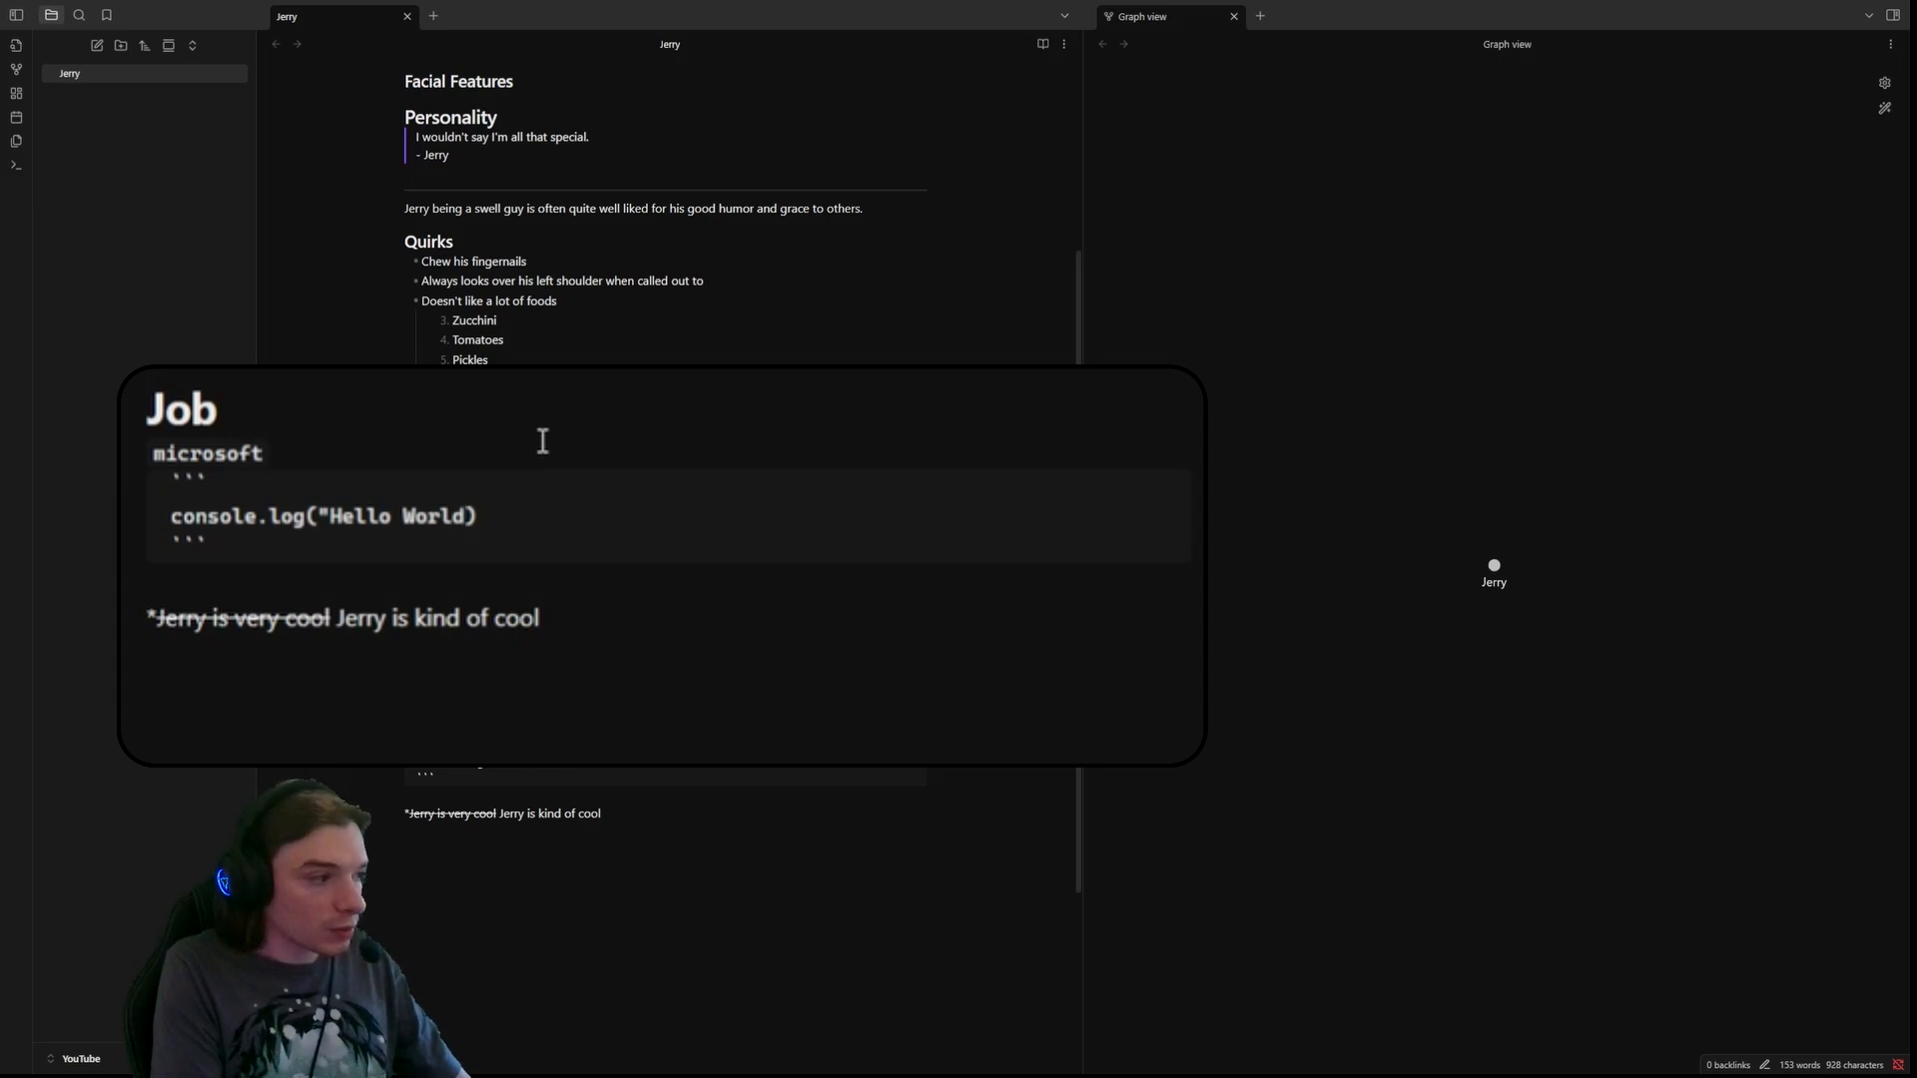
text(");)
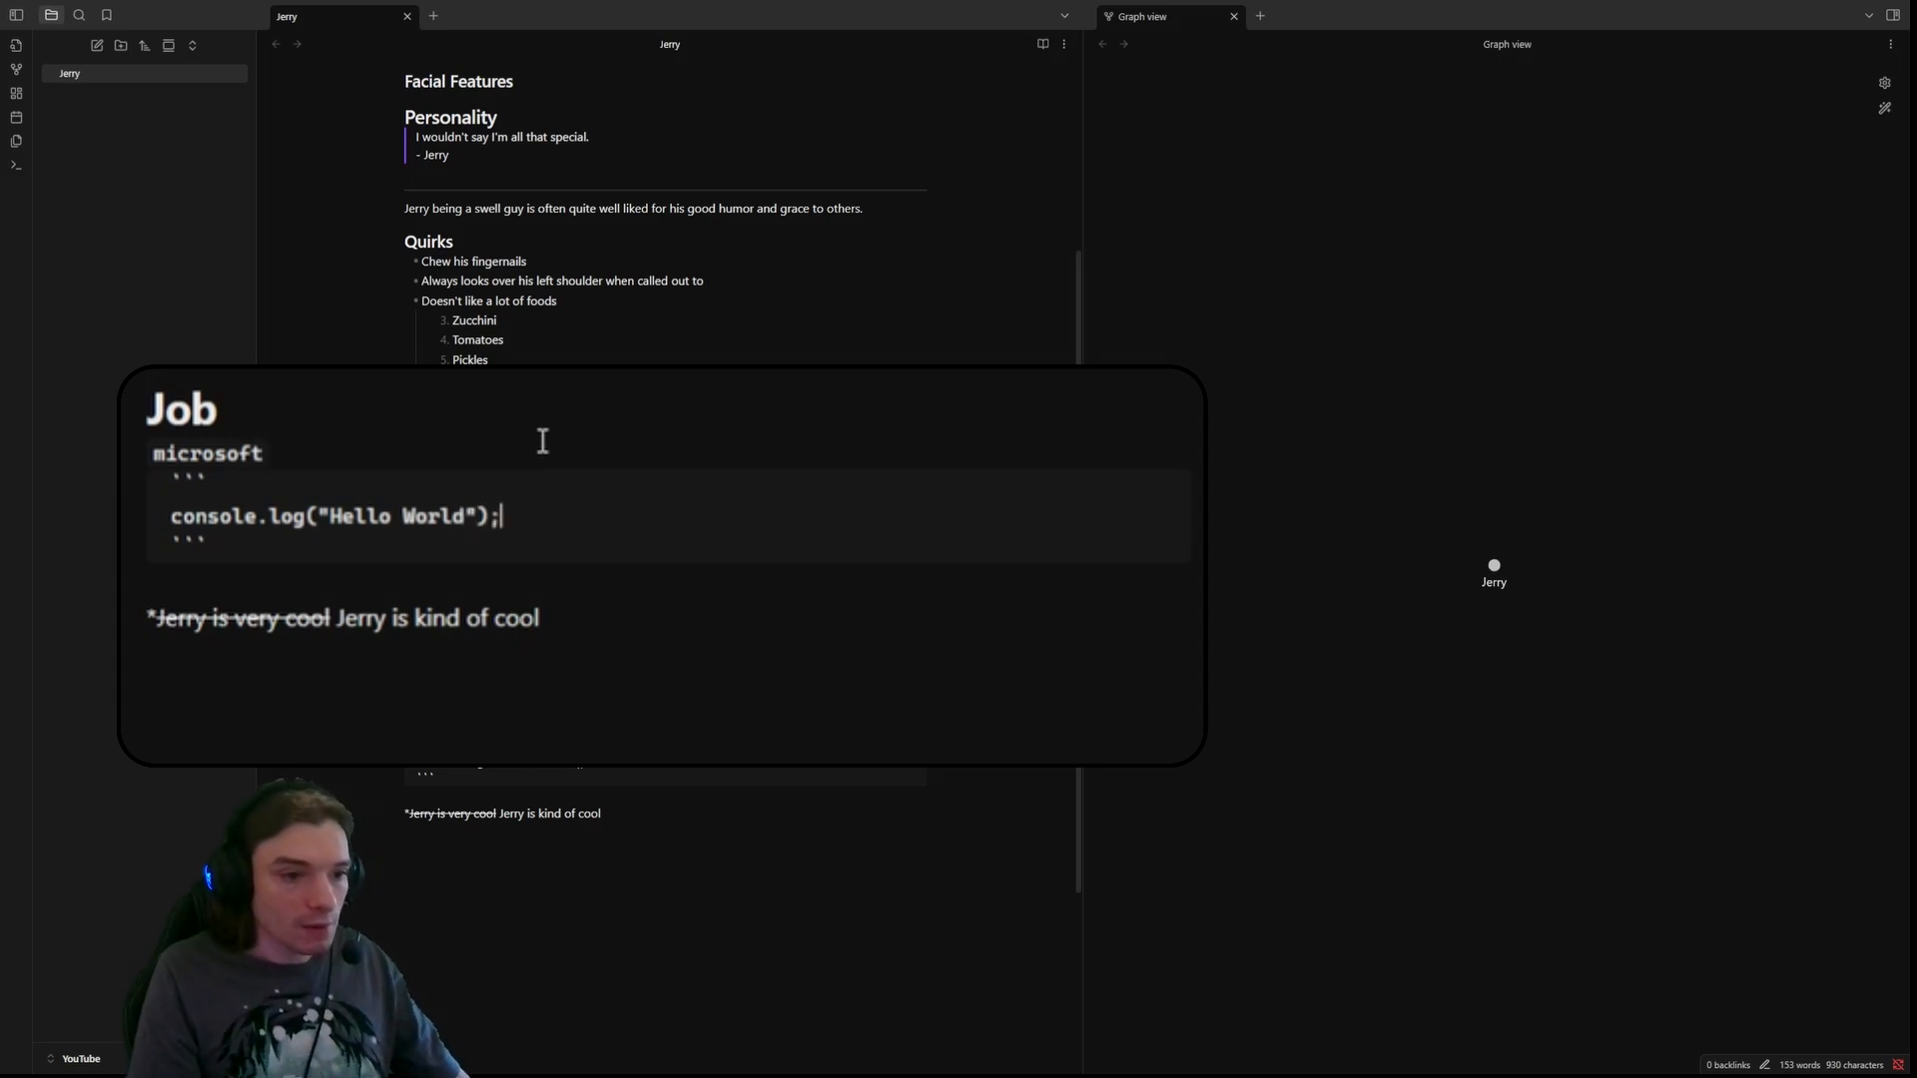
- Check the inline code and the code block in reading view, and return to editing view
click(449, 399)
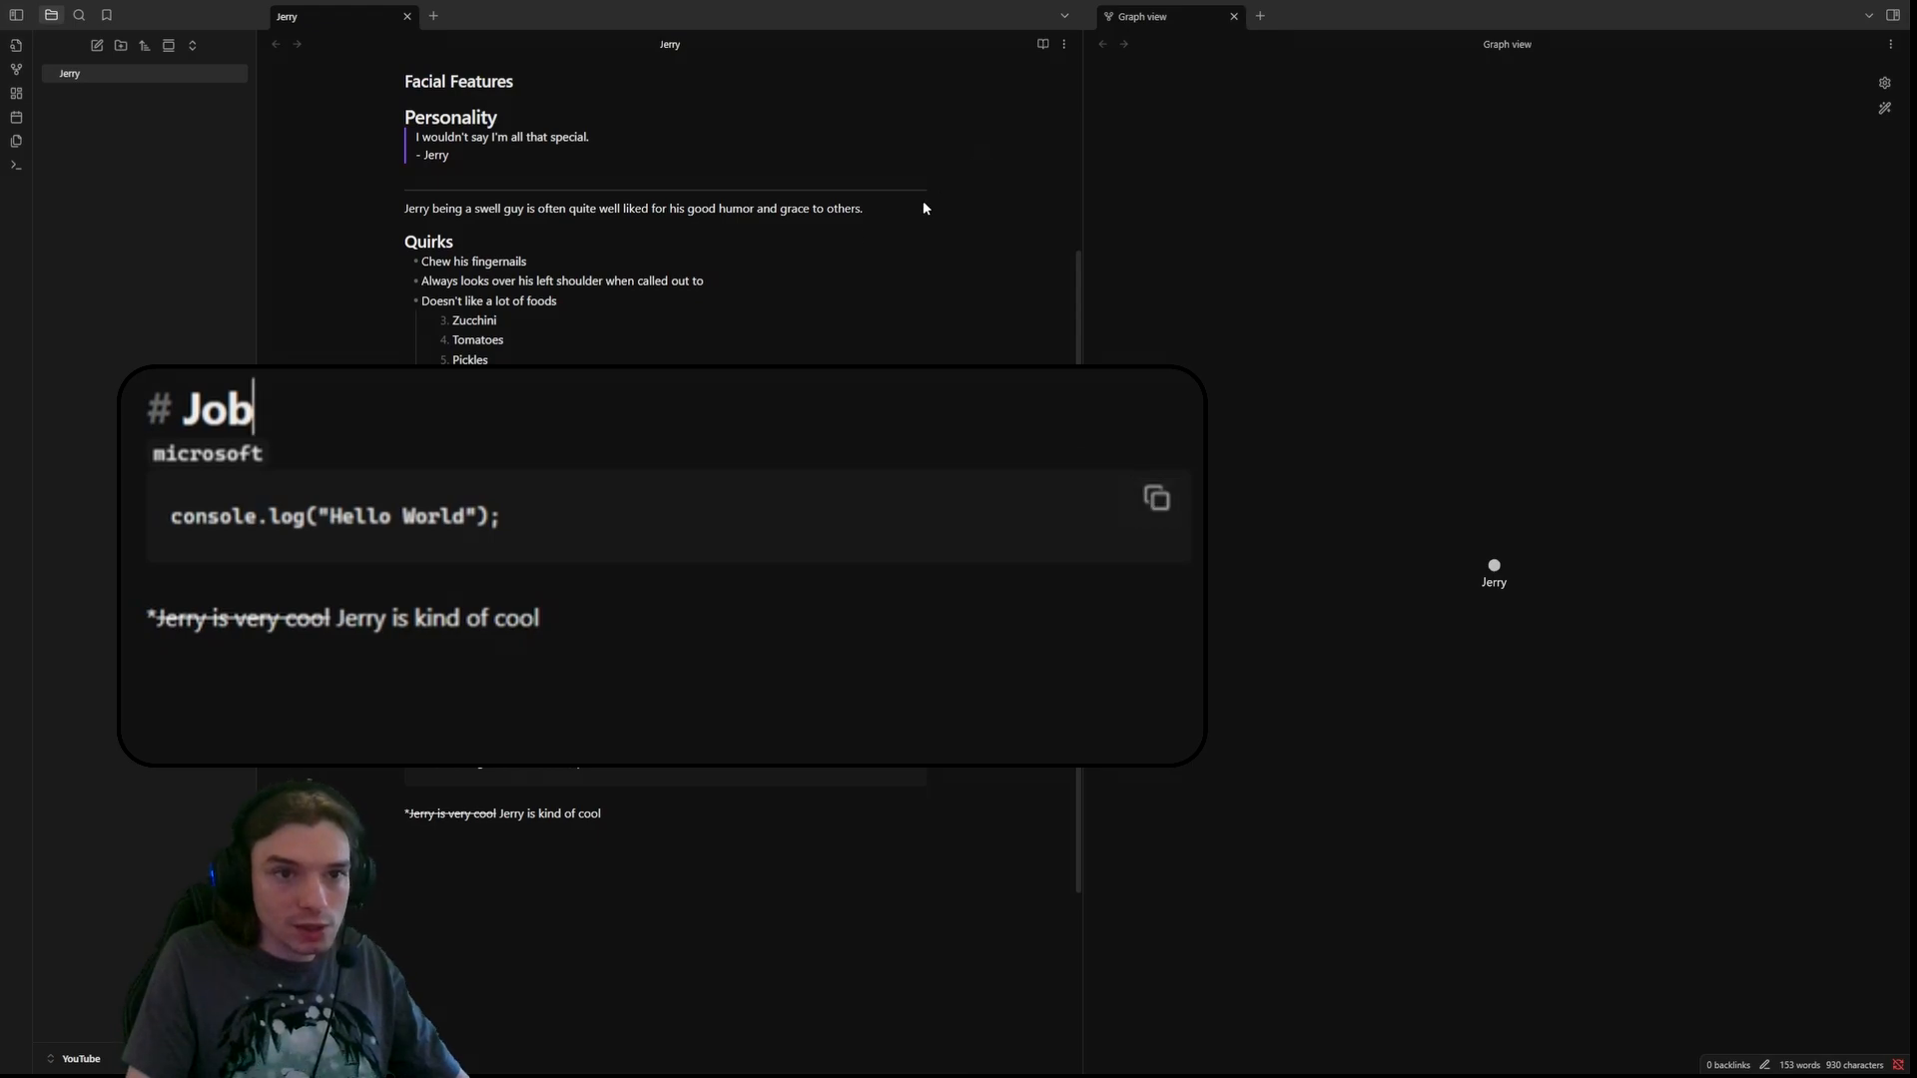
click(1042, 44)
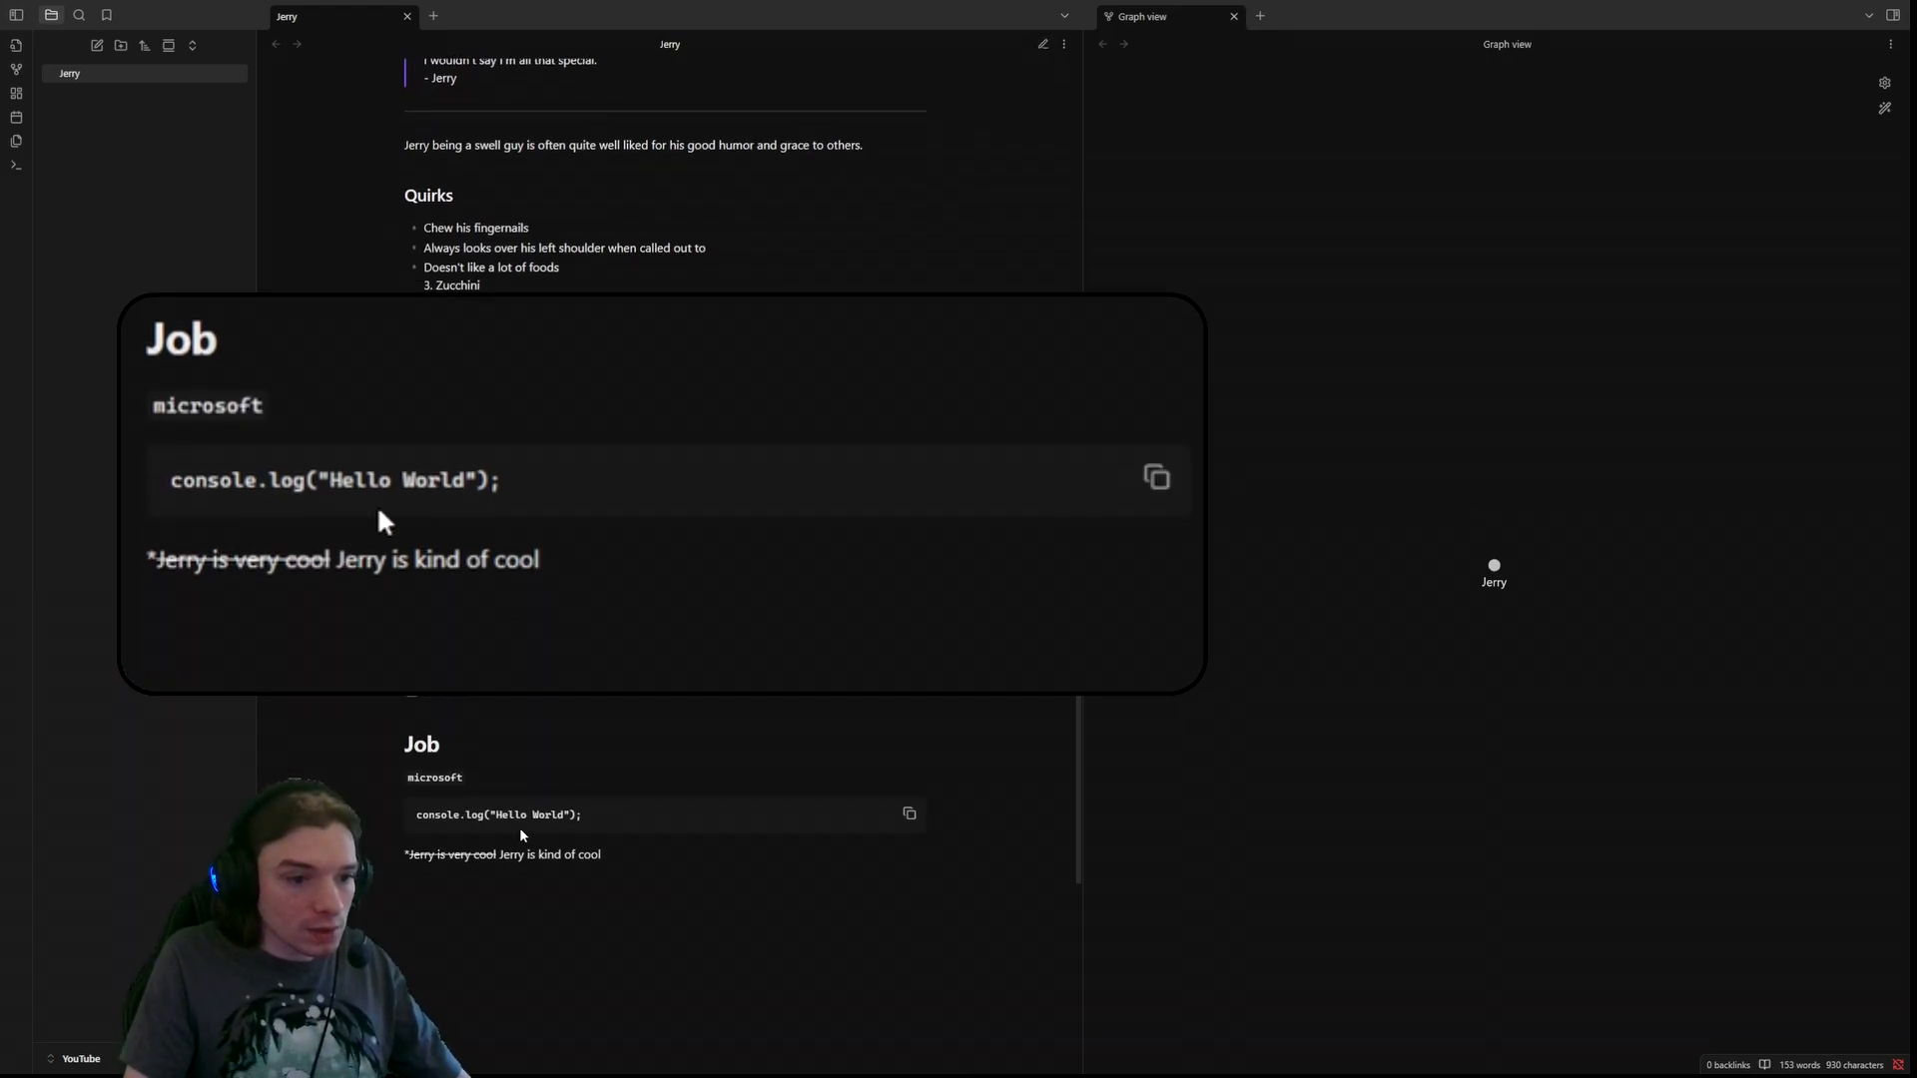
click(1043, 44)
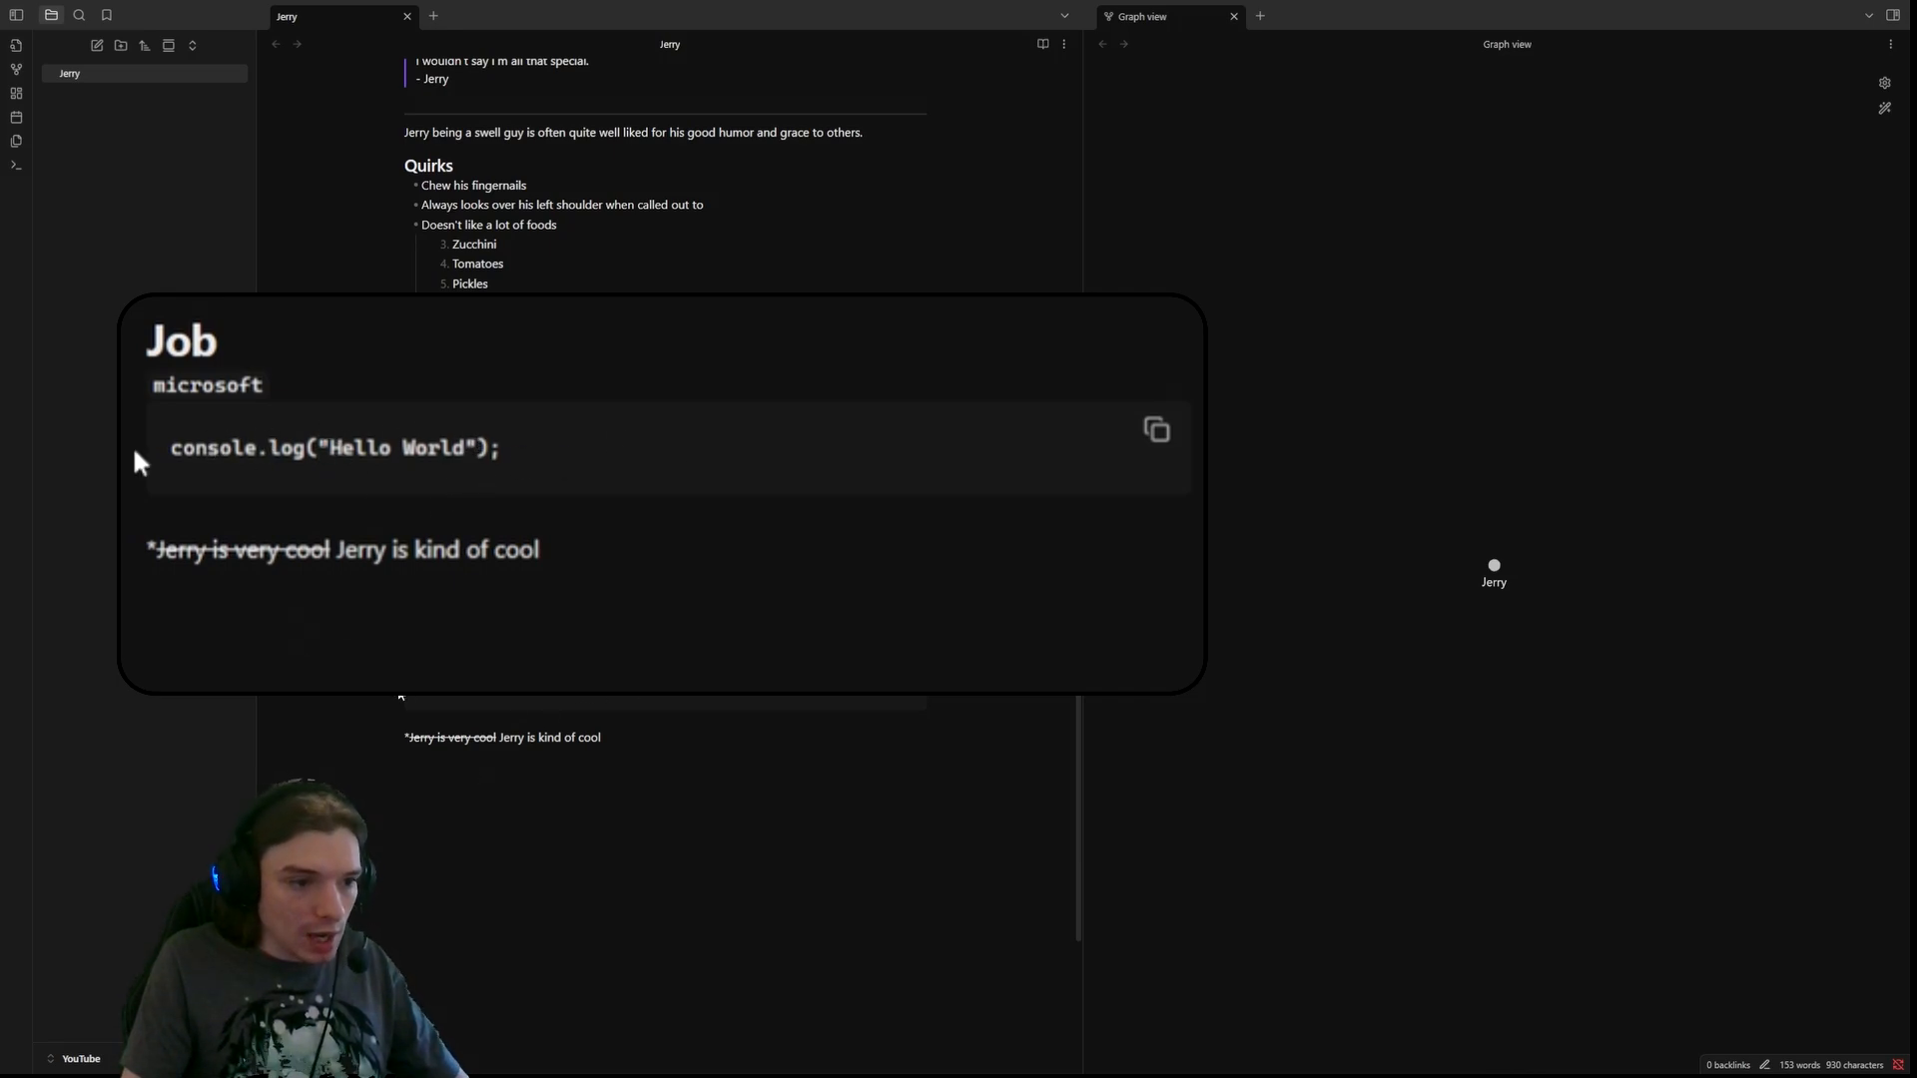
- Set the code block's language to js, and check its syntax colouring in editing and reading views
click(574, 430)
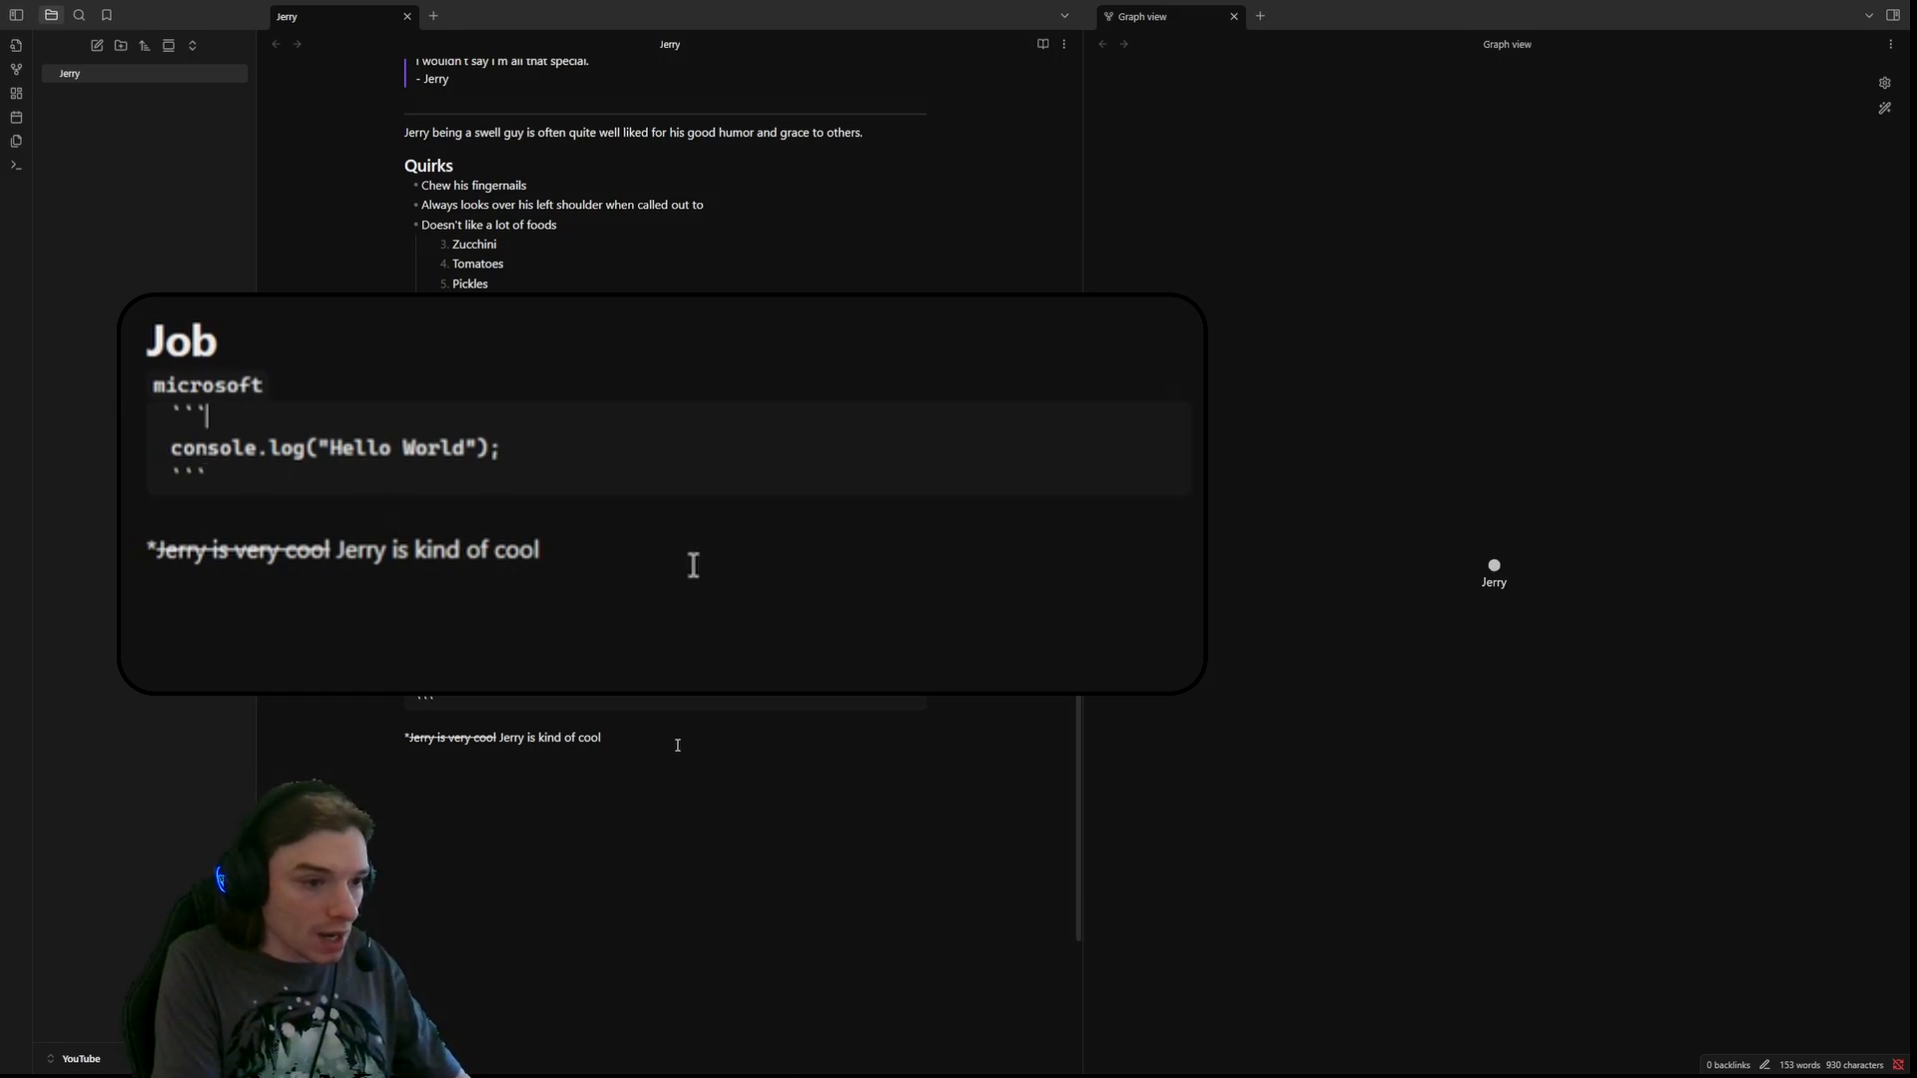
text(js)
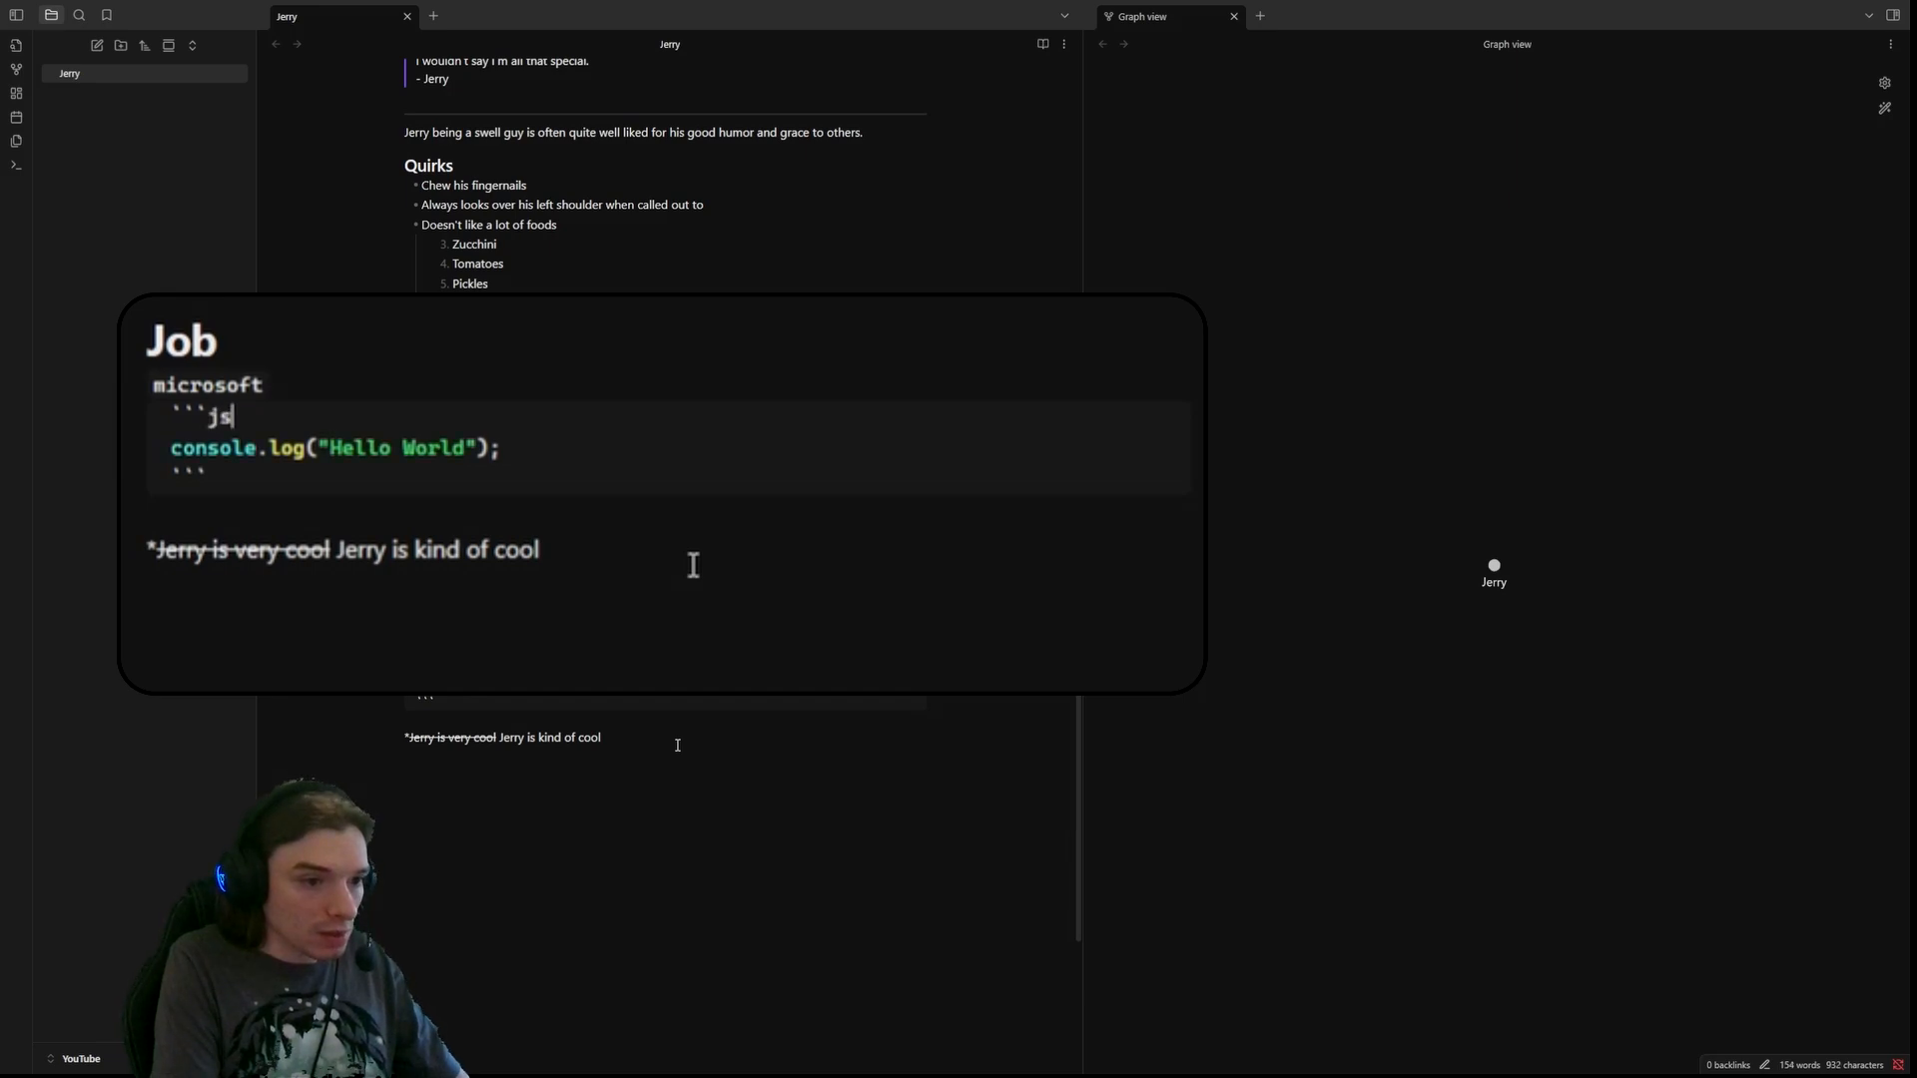
click(461, 718)
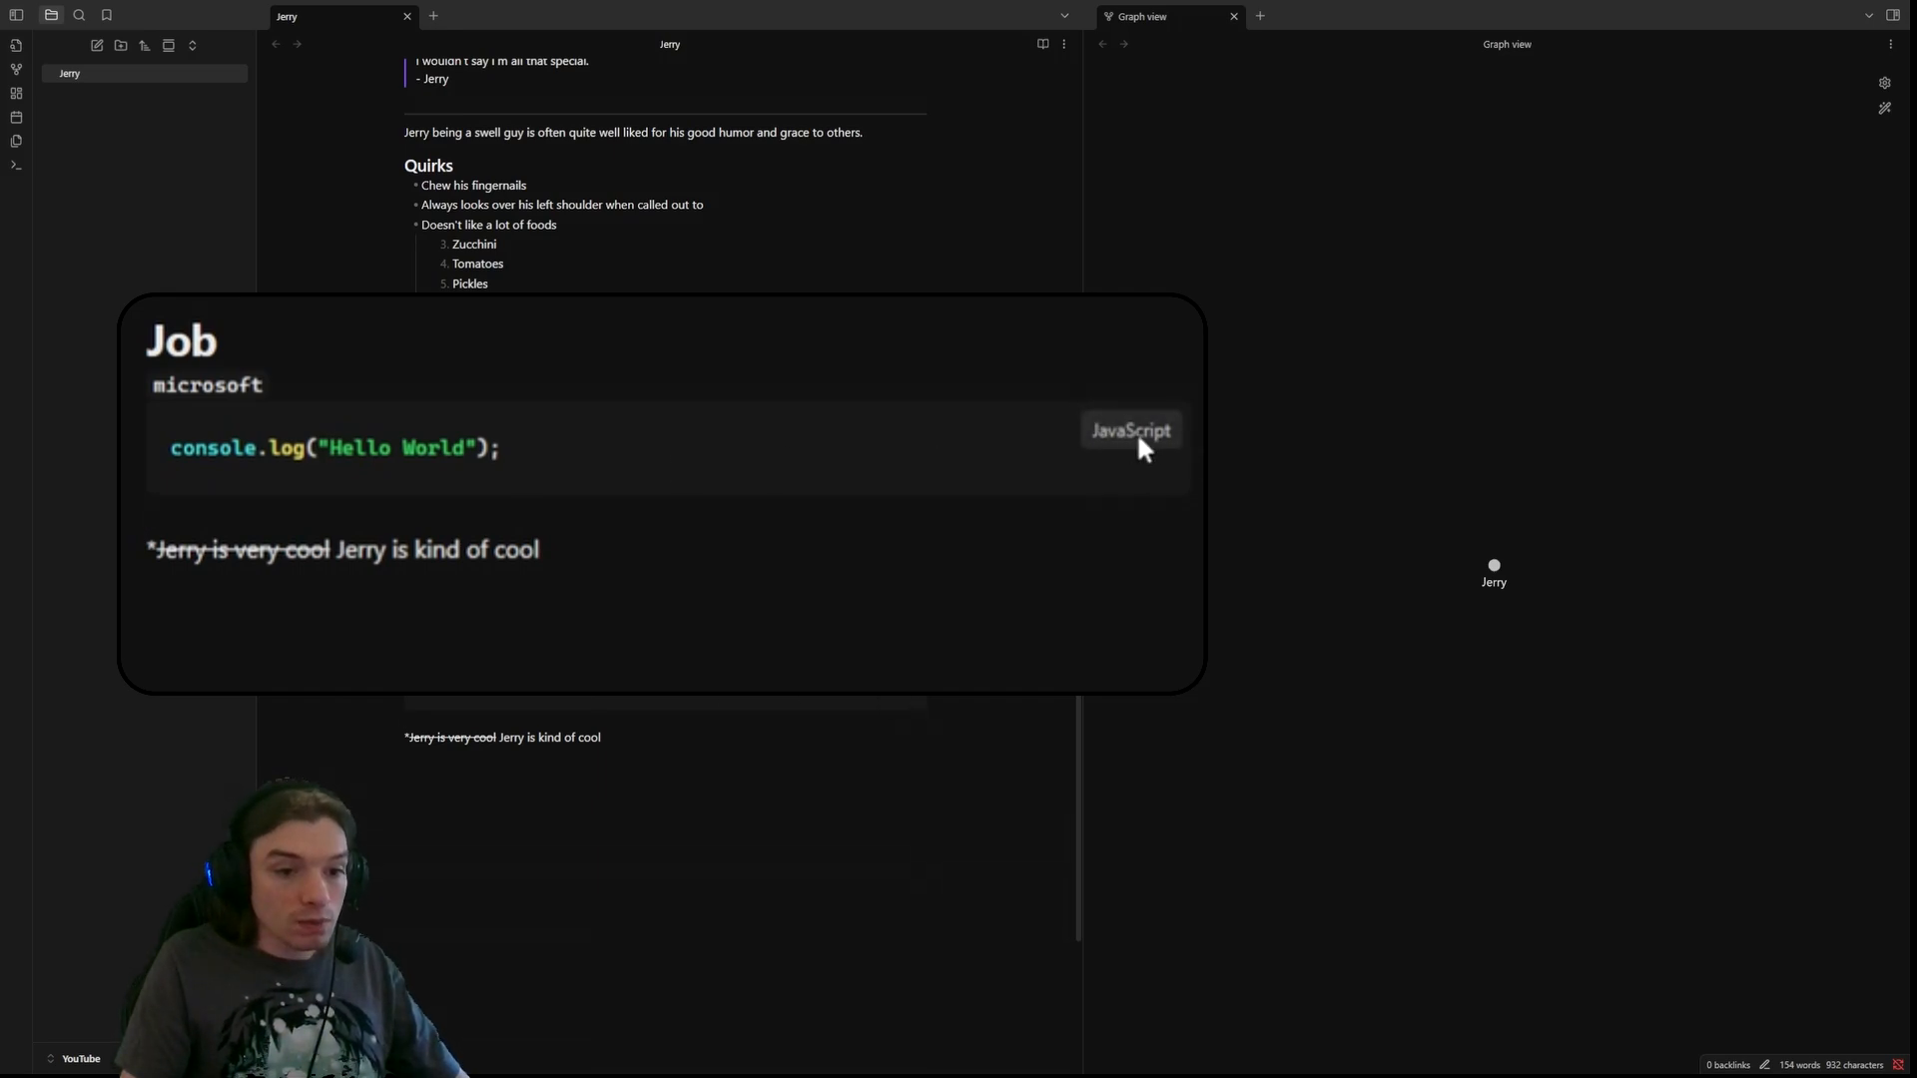
mouse_move(1135, 437)
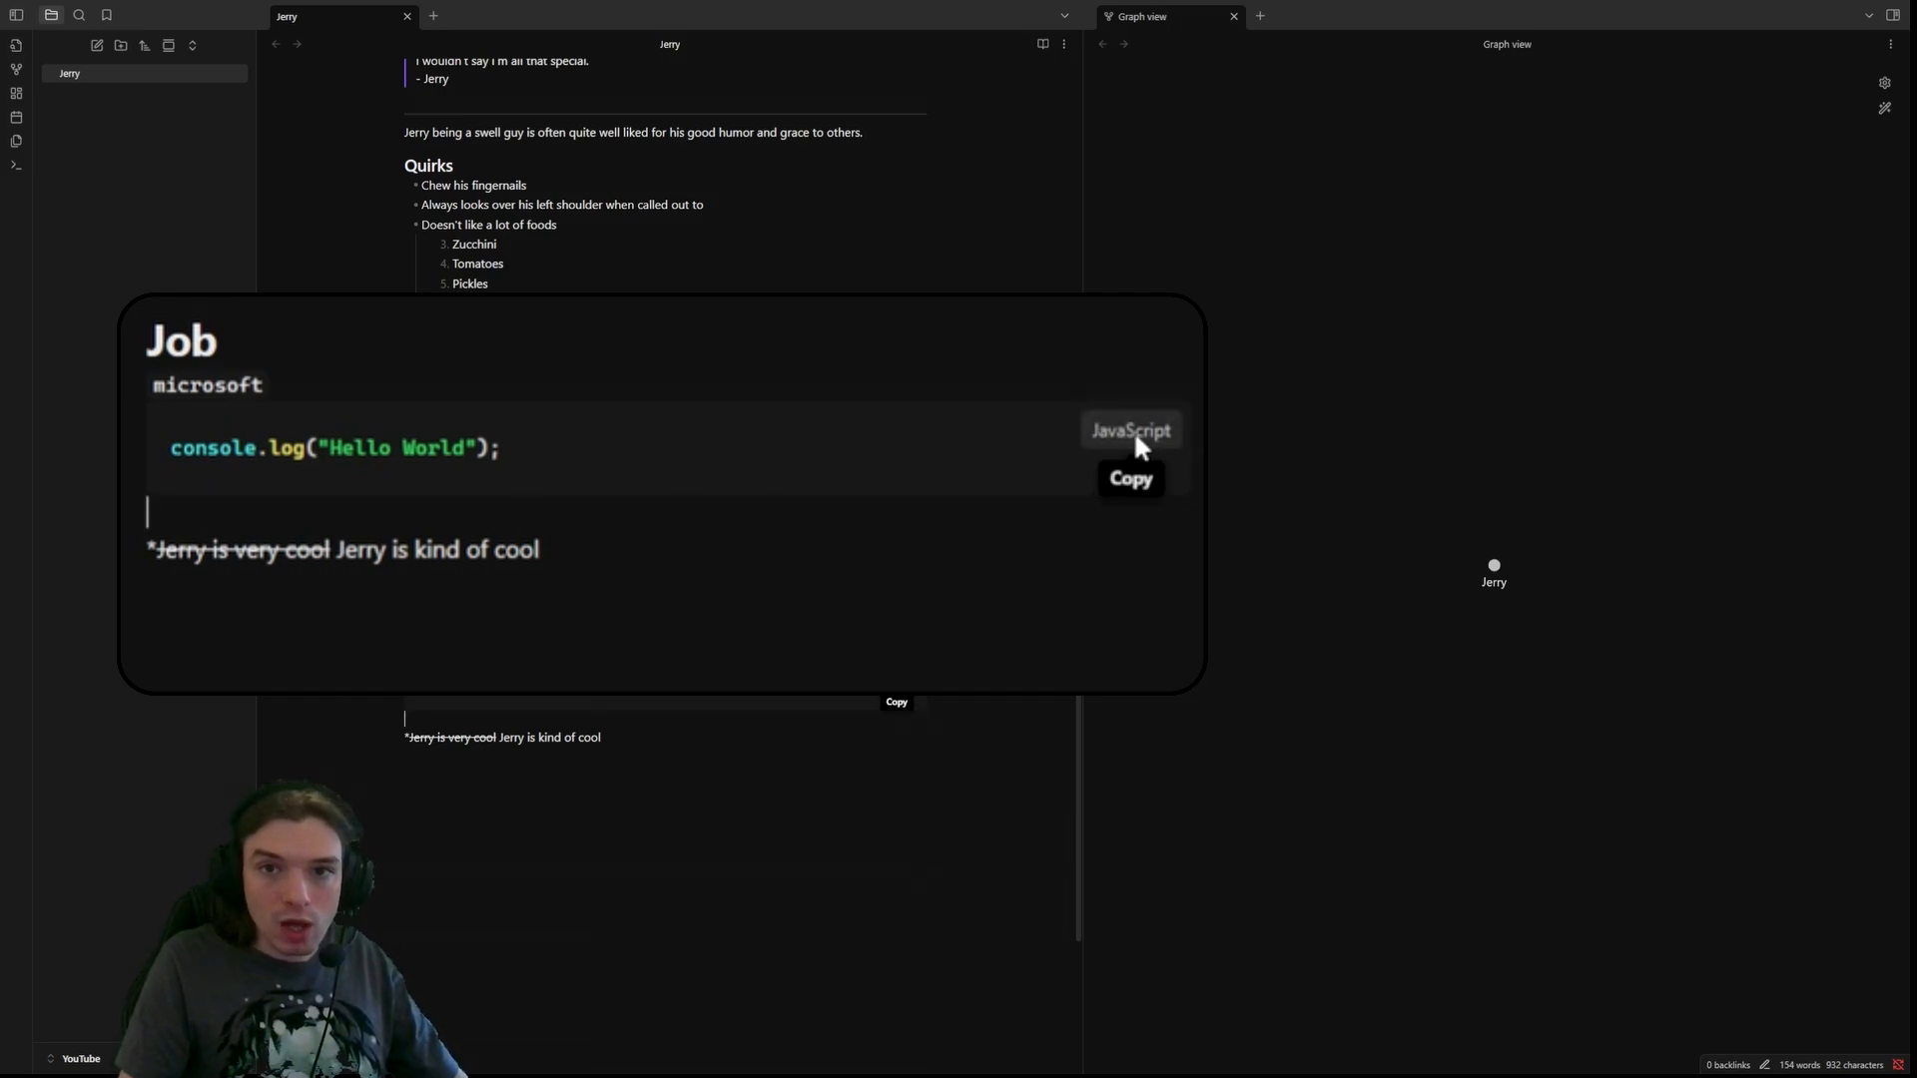
click(1043, 43)
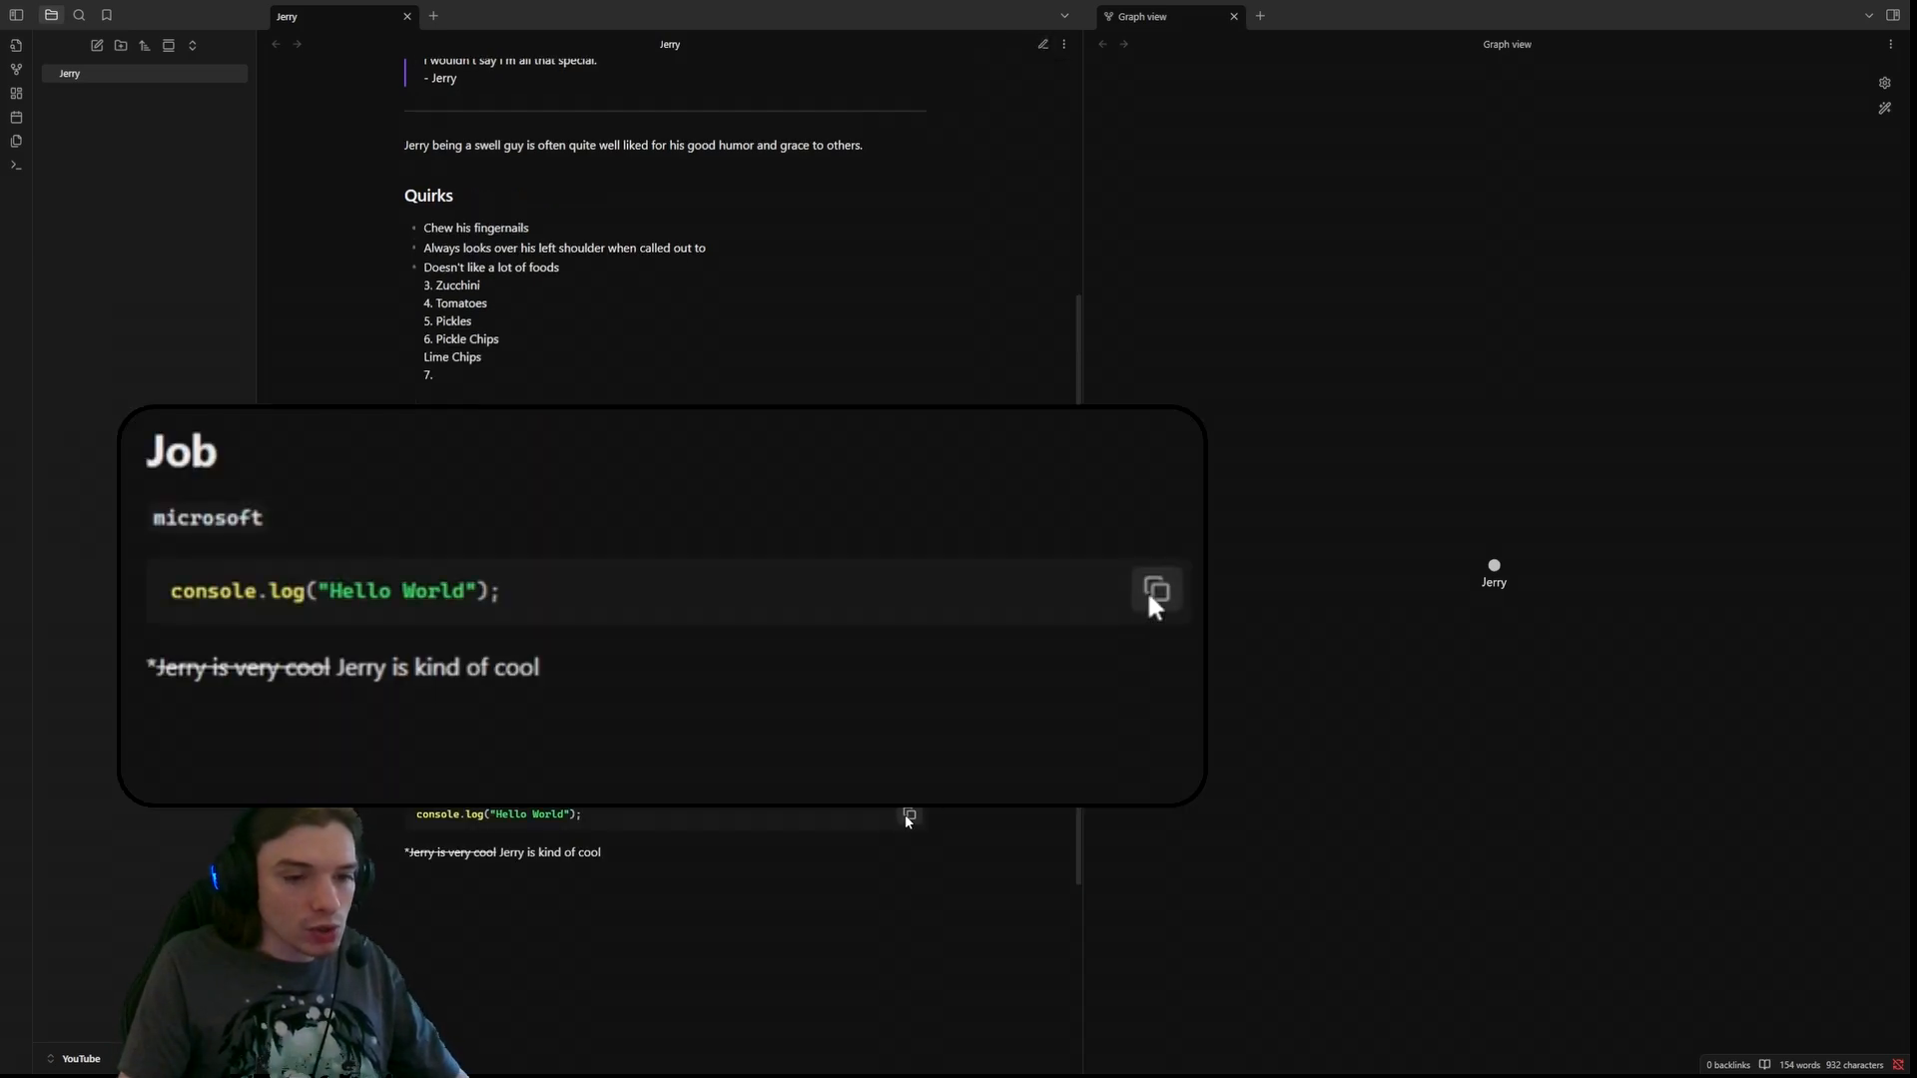
click(1041, 45)
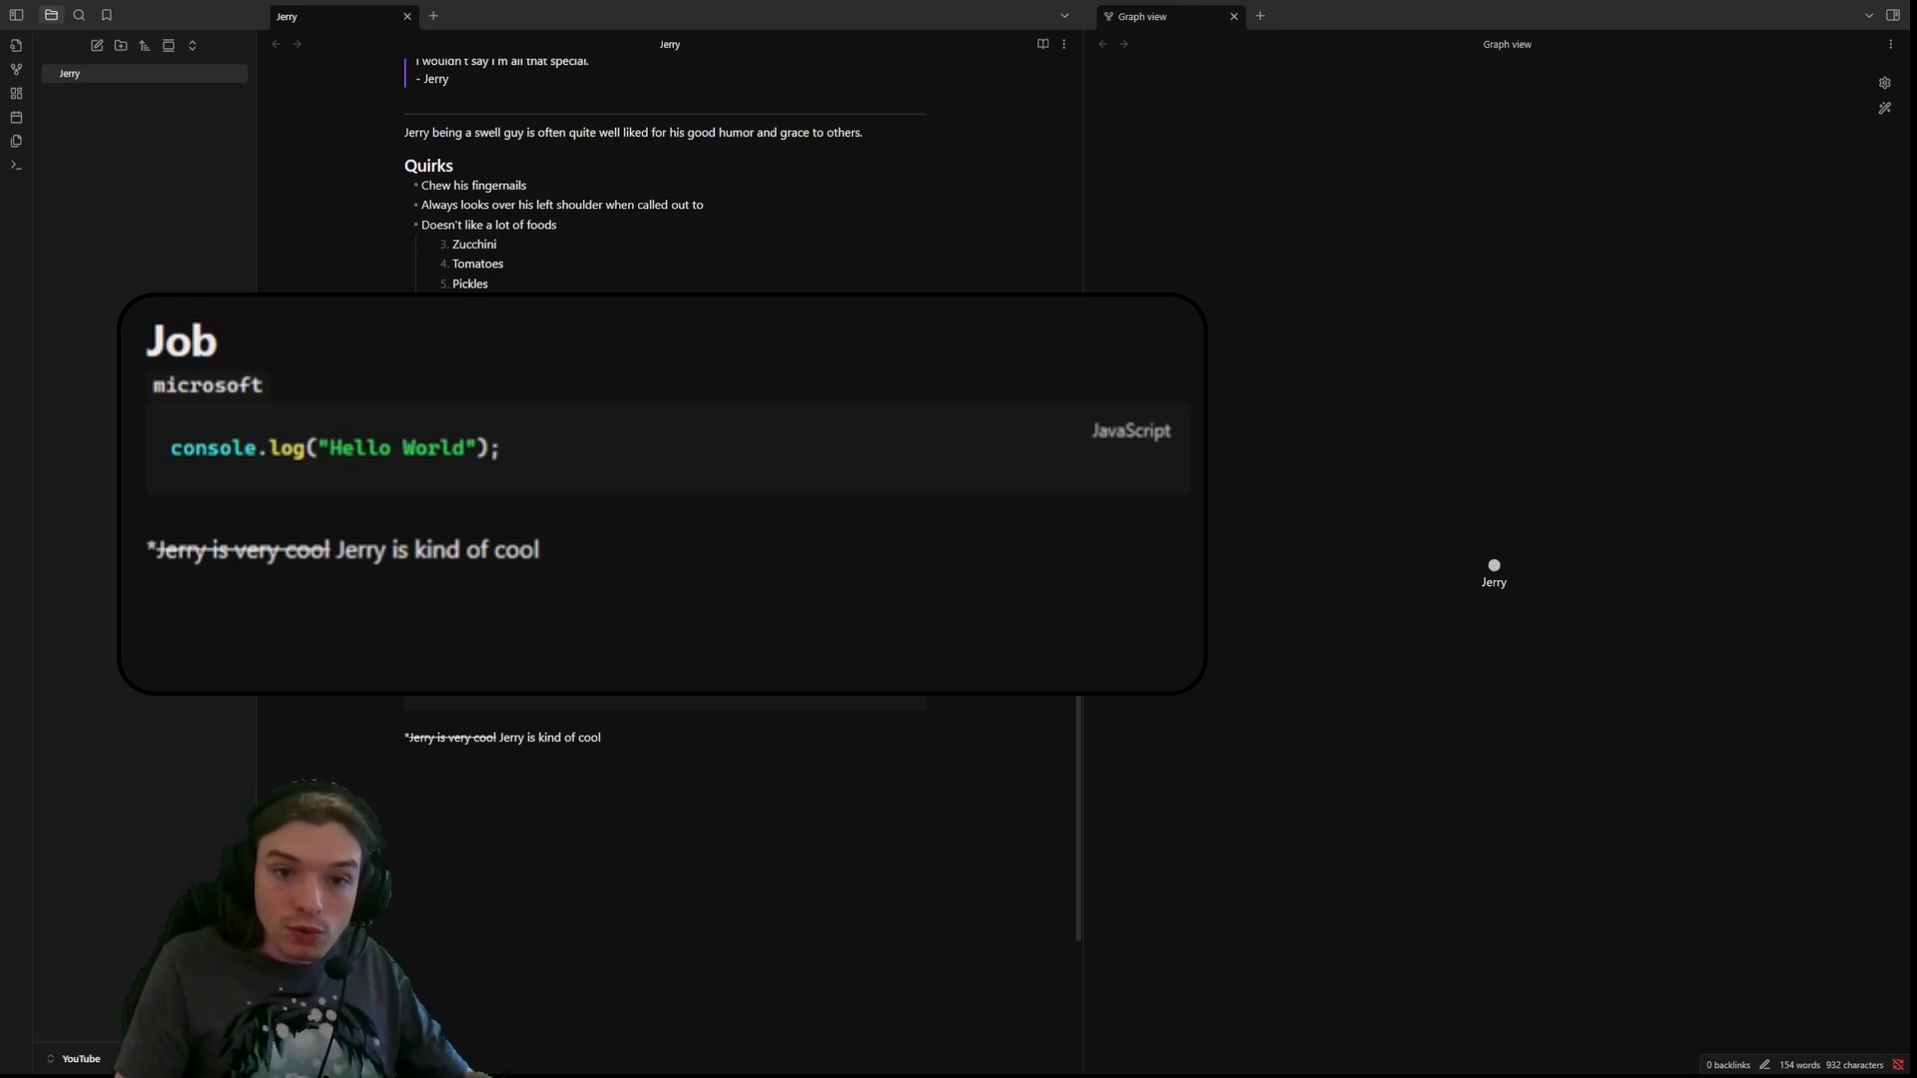
- Change the code block's language to lua and replace its code with local thing = {}
click(658, 689)
click(447, 670)
key(BackSpace)
key(BackSpace)
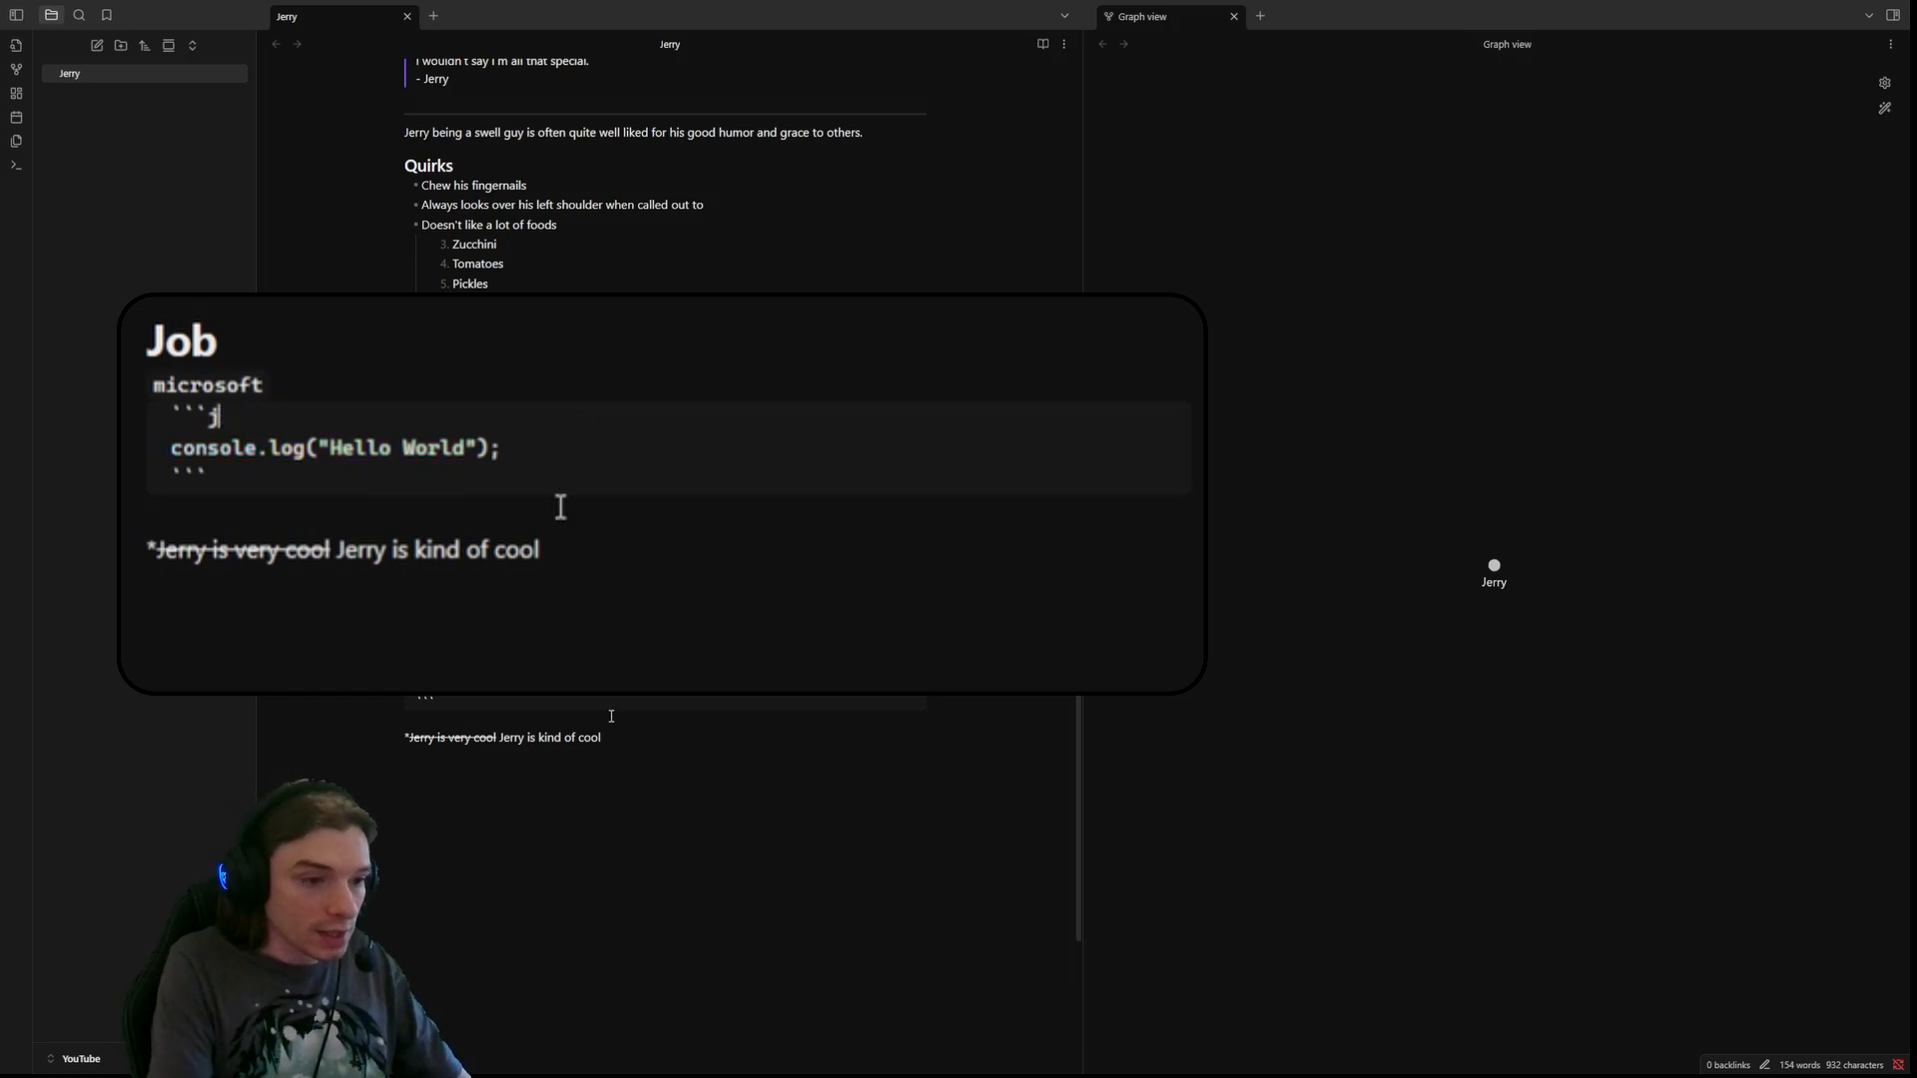
text(lua)
drag(600, 682, 409, 682)
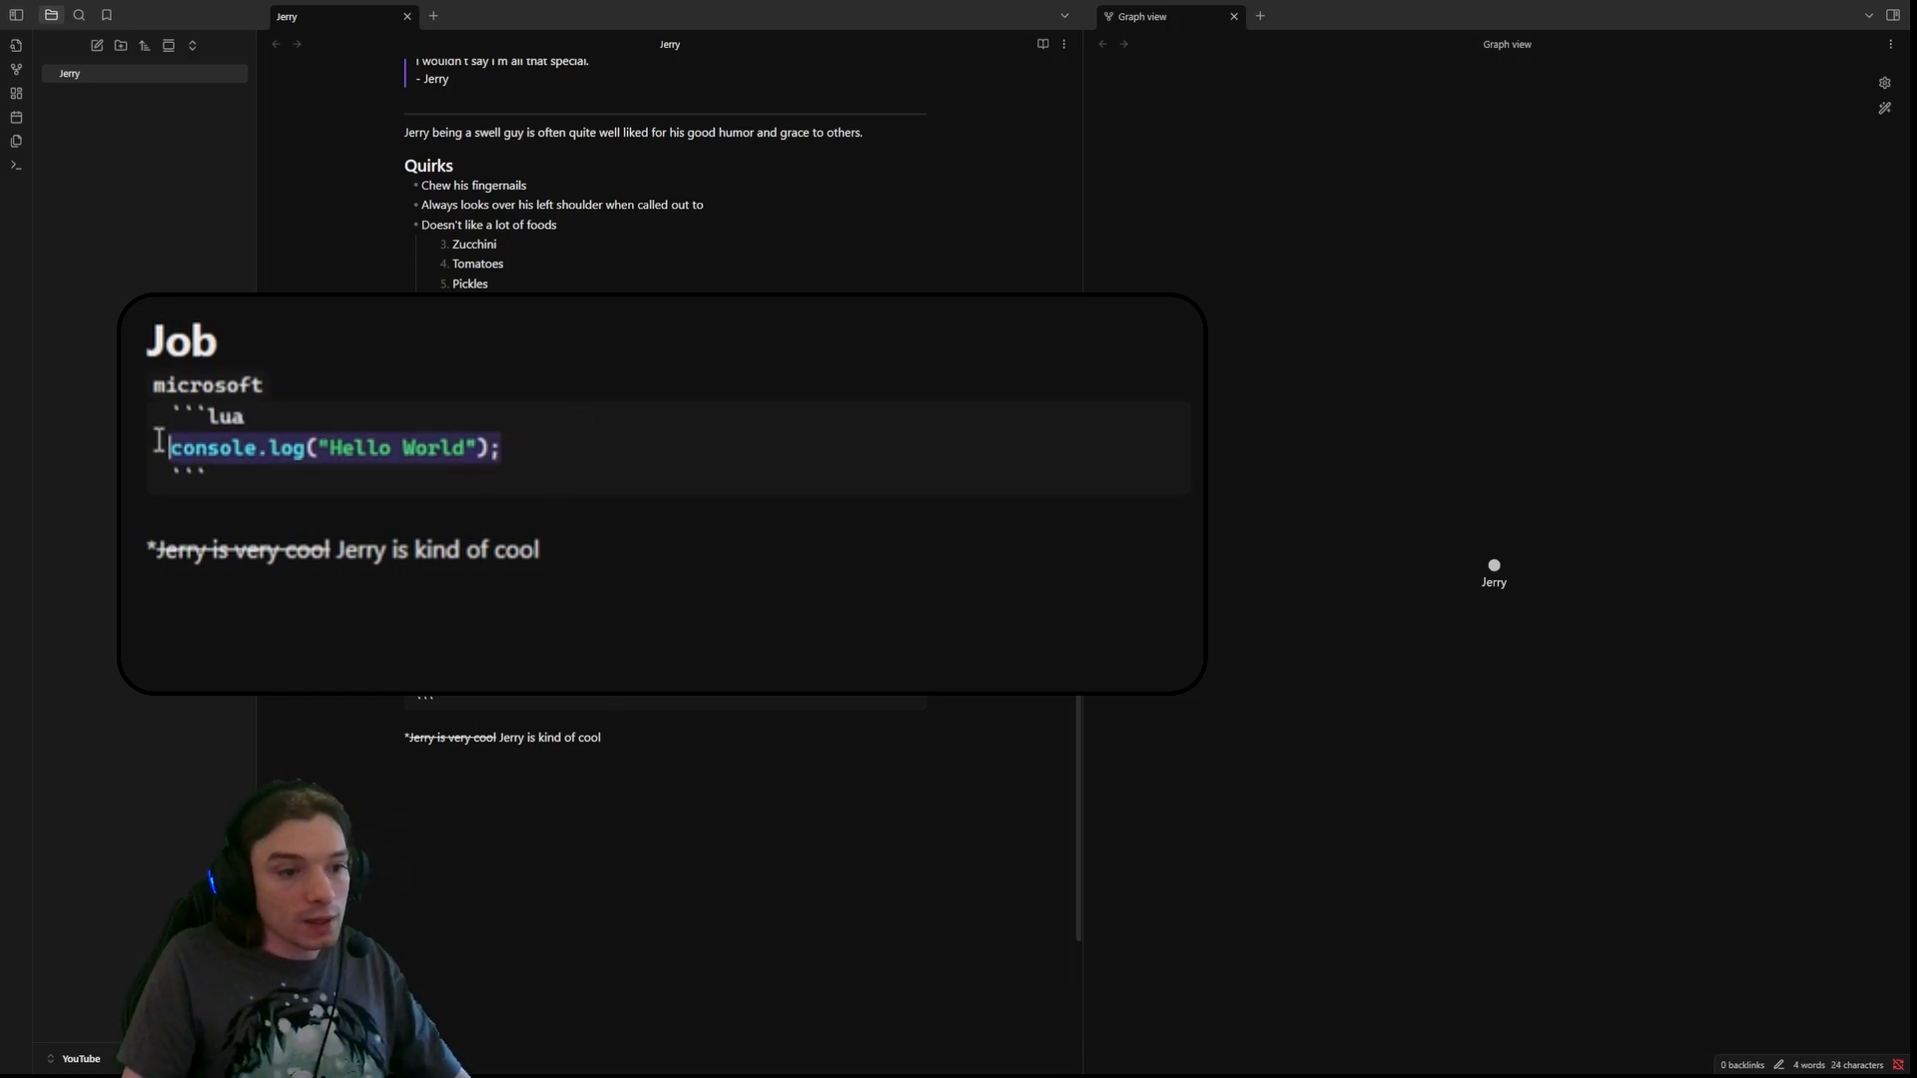
text(local )
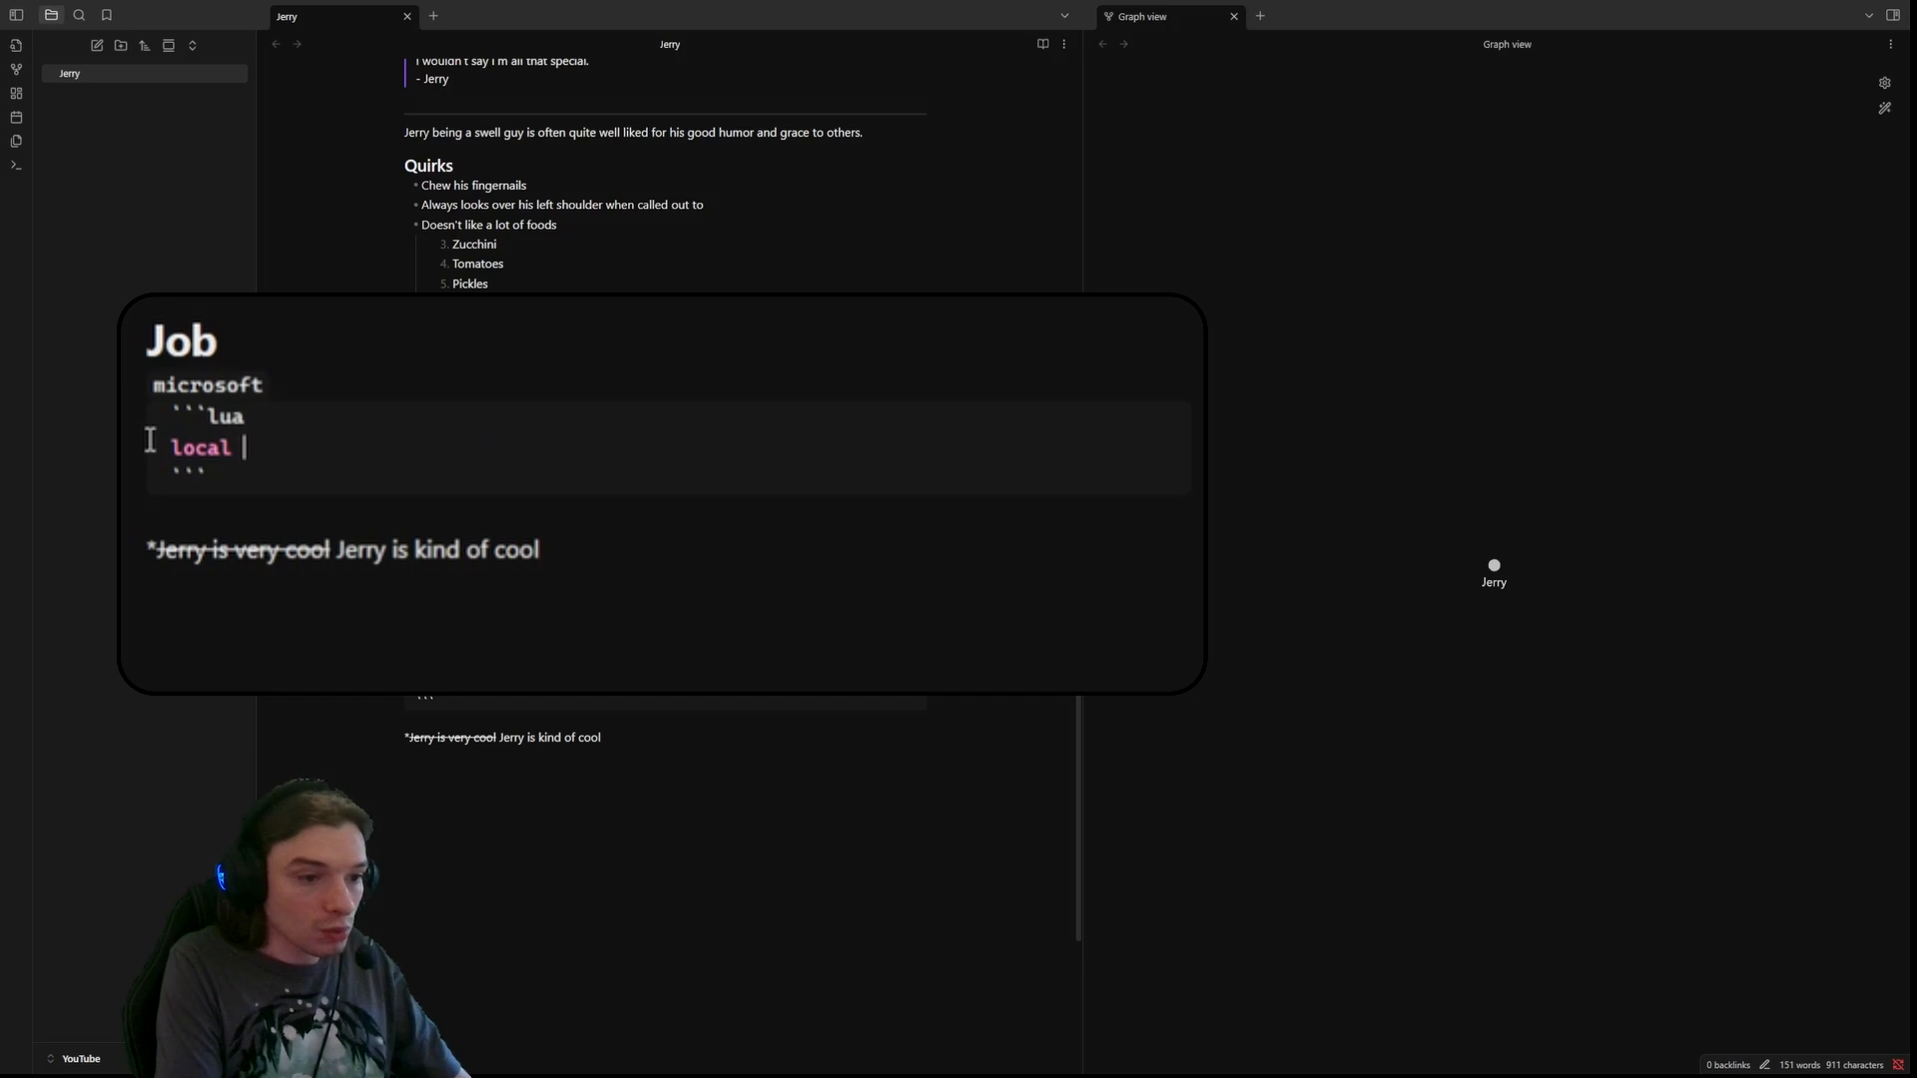
text(thing)
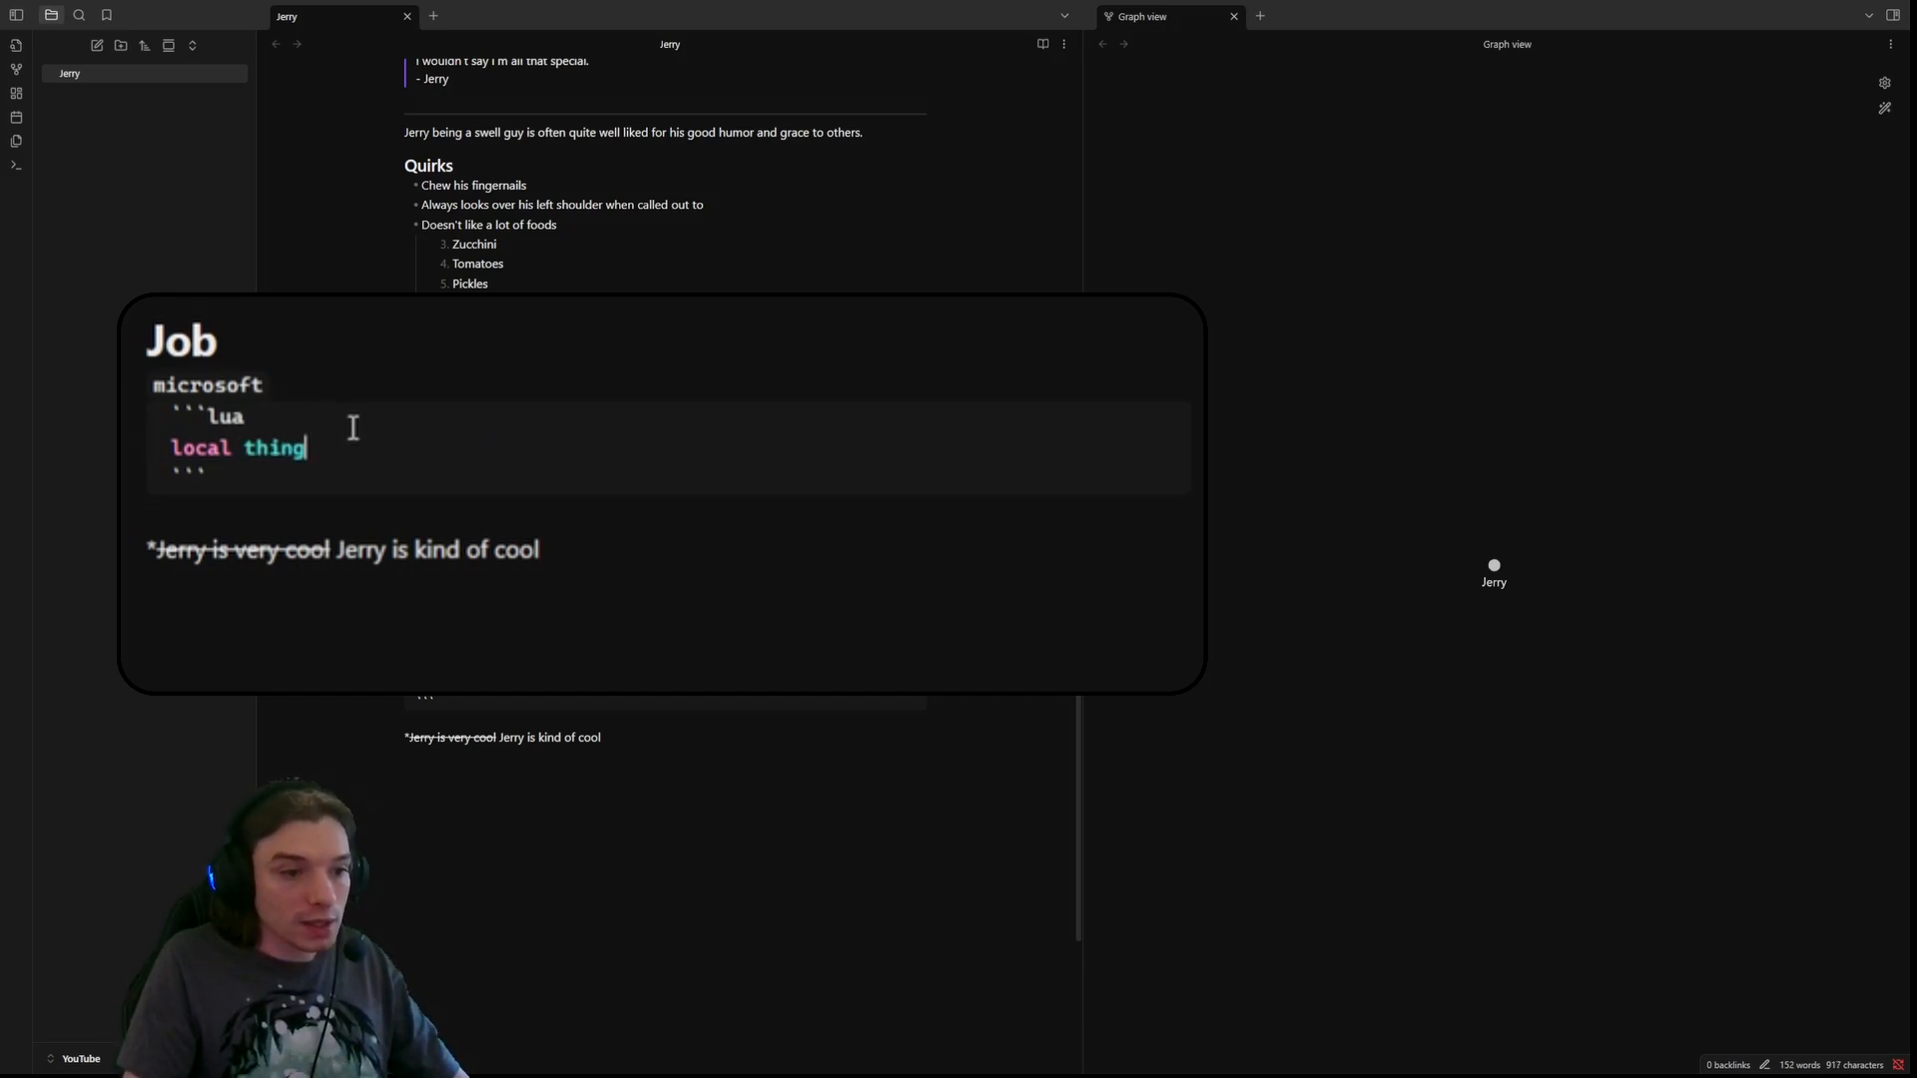
text( = {)
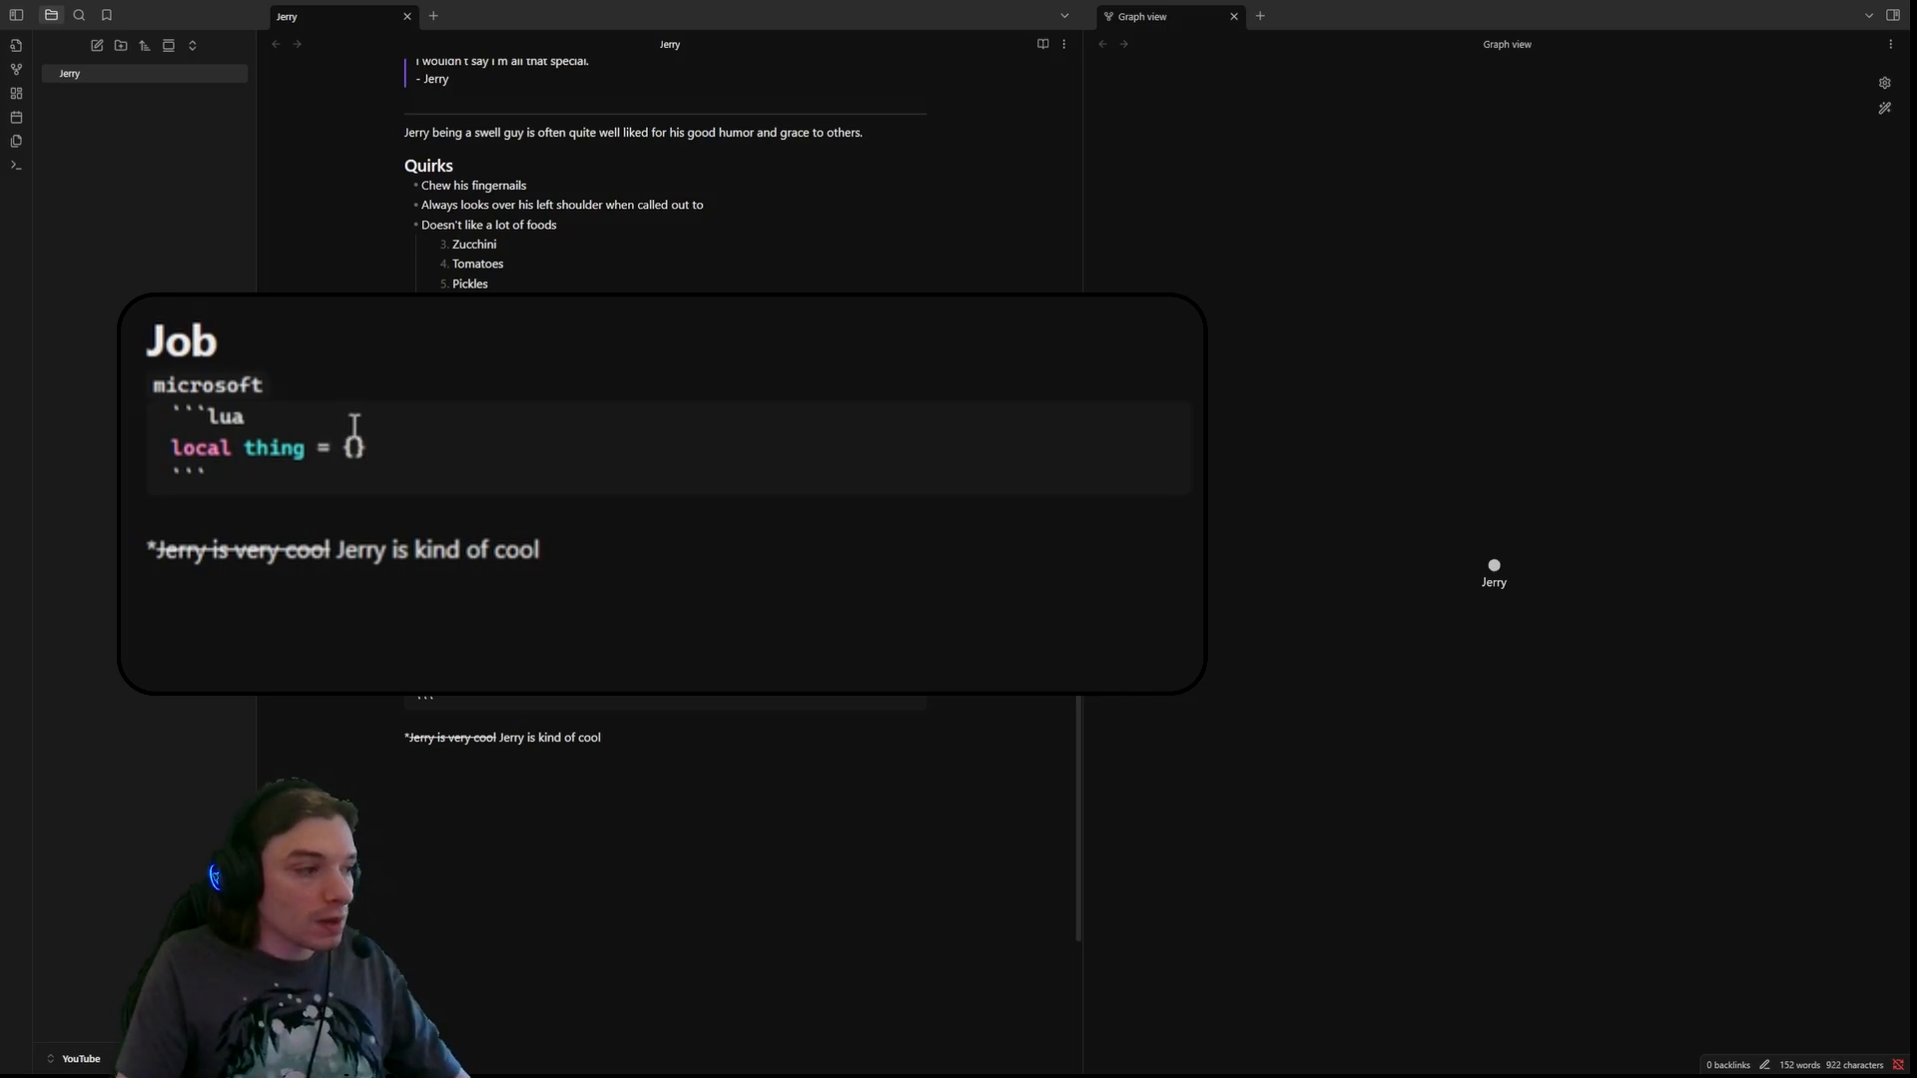
- Try c++ and c# as the code block's language
drag(246, 418, 208, 416)
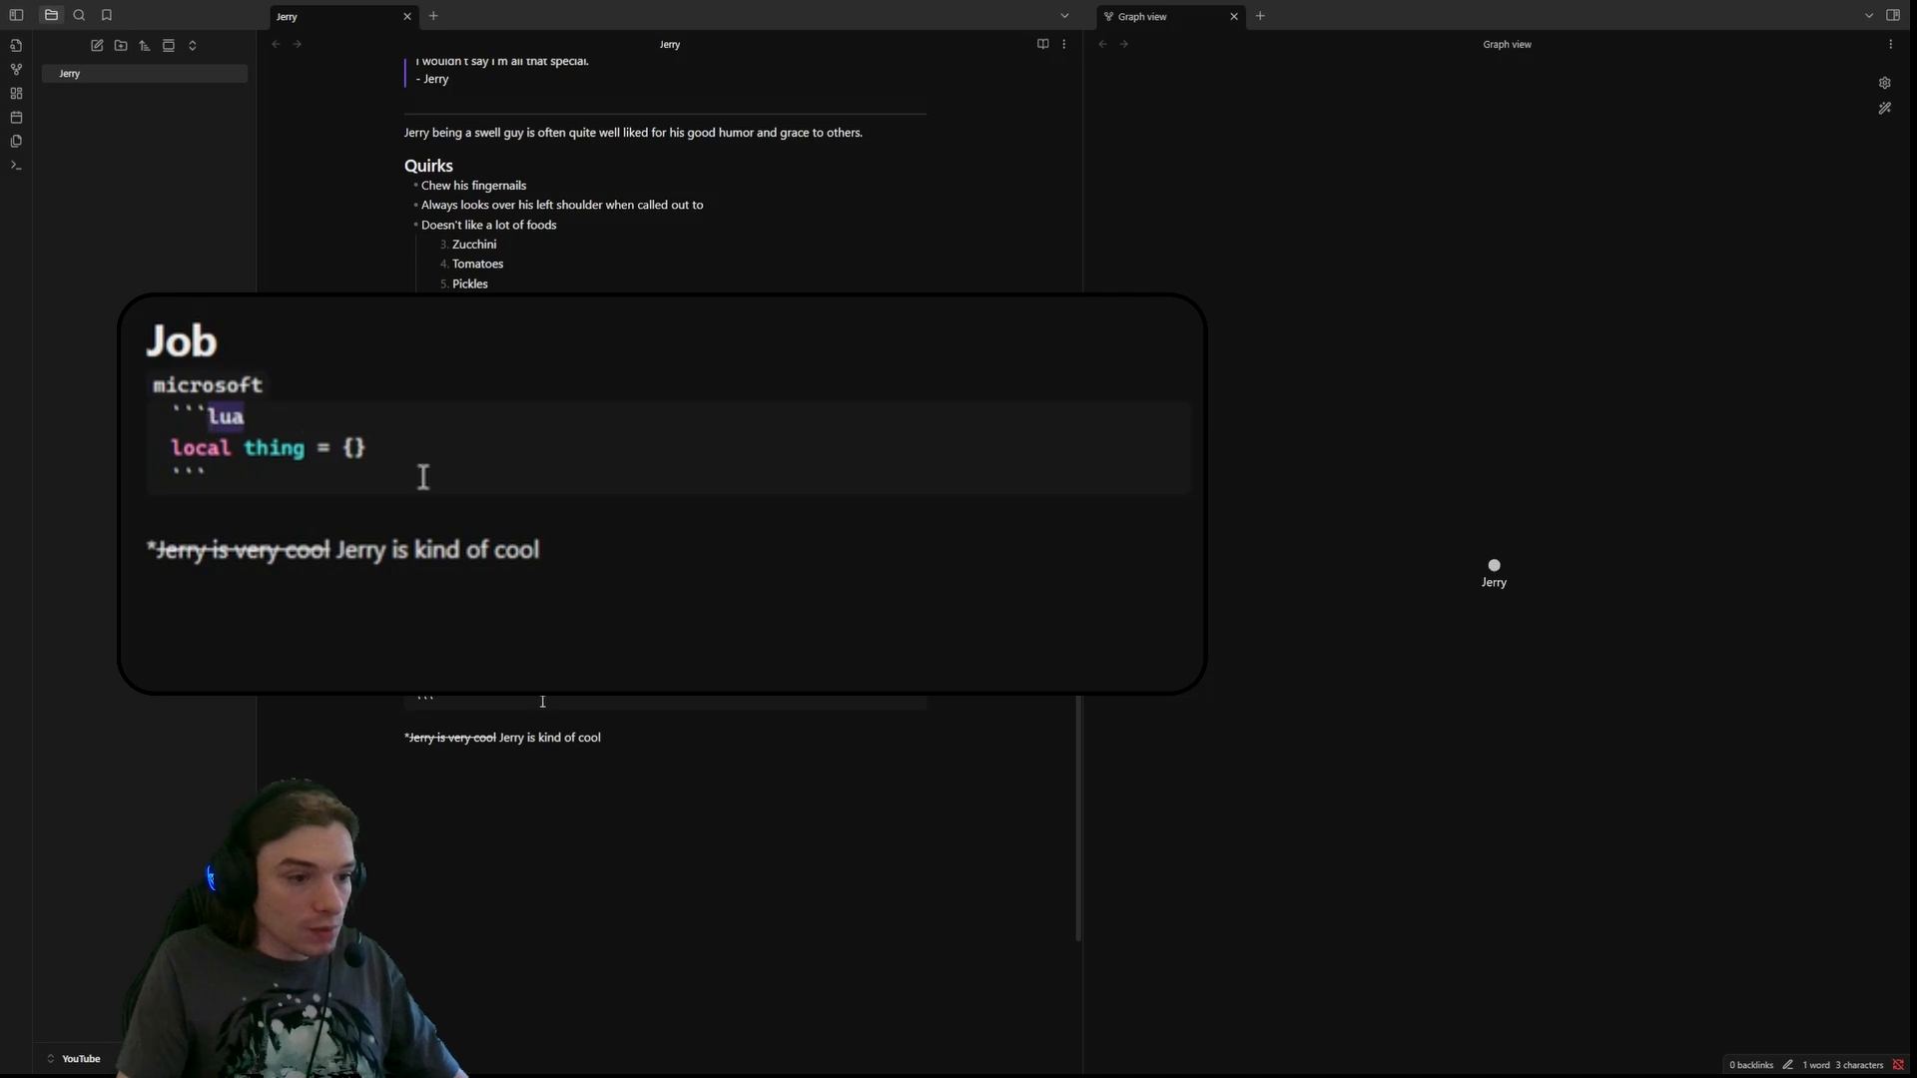
text(c++)
drag(399, 445, 170, 451)
click(243, 419)
key(BackSpace)
key(BackSpace)
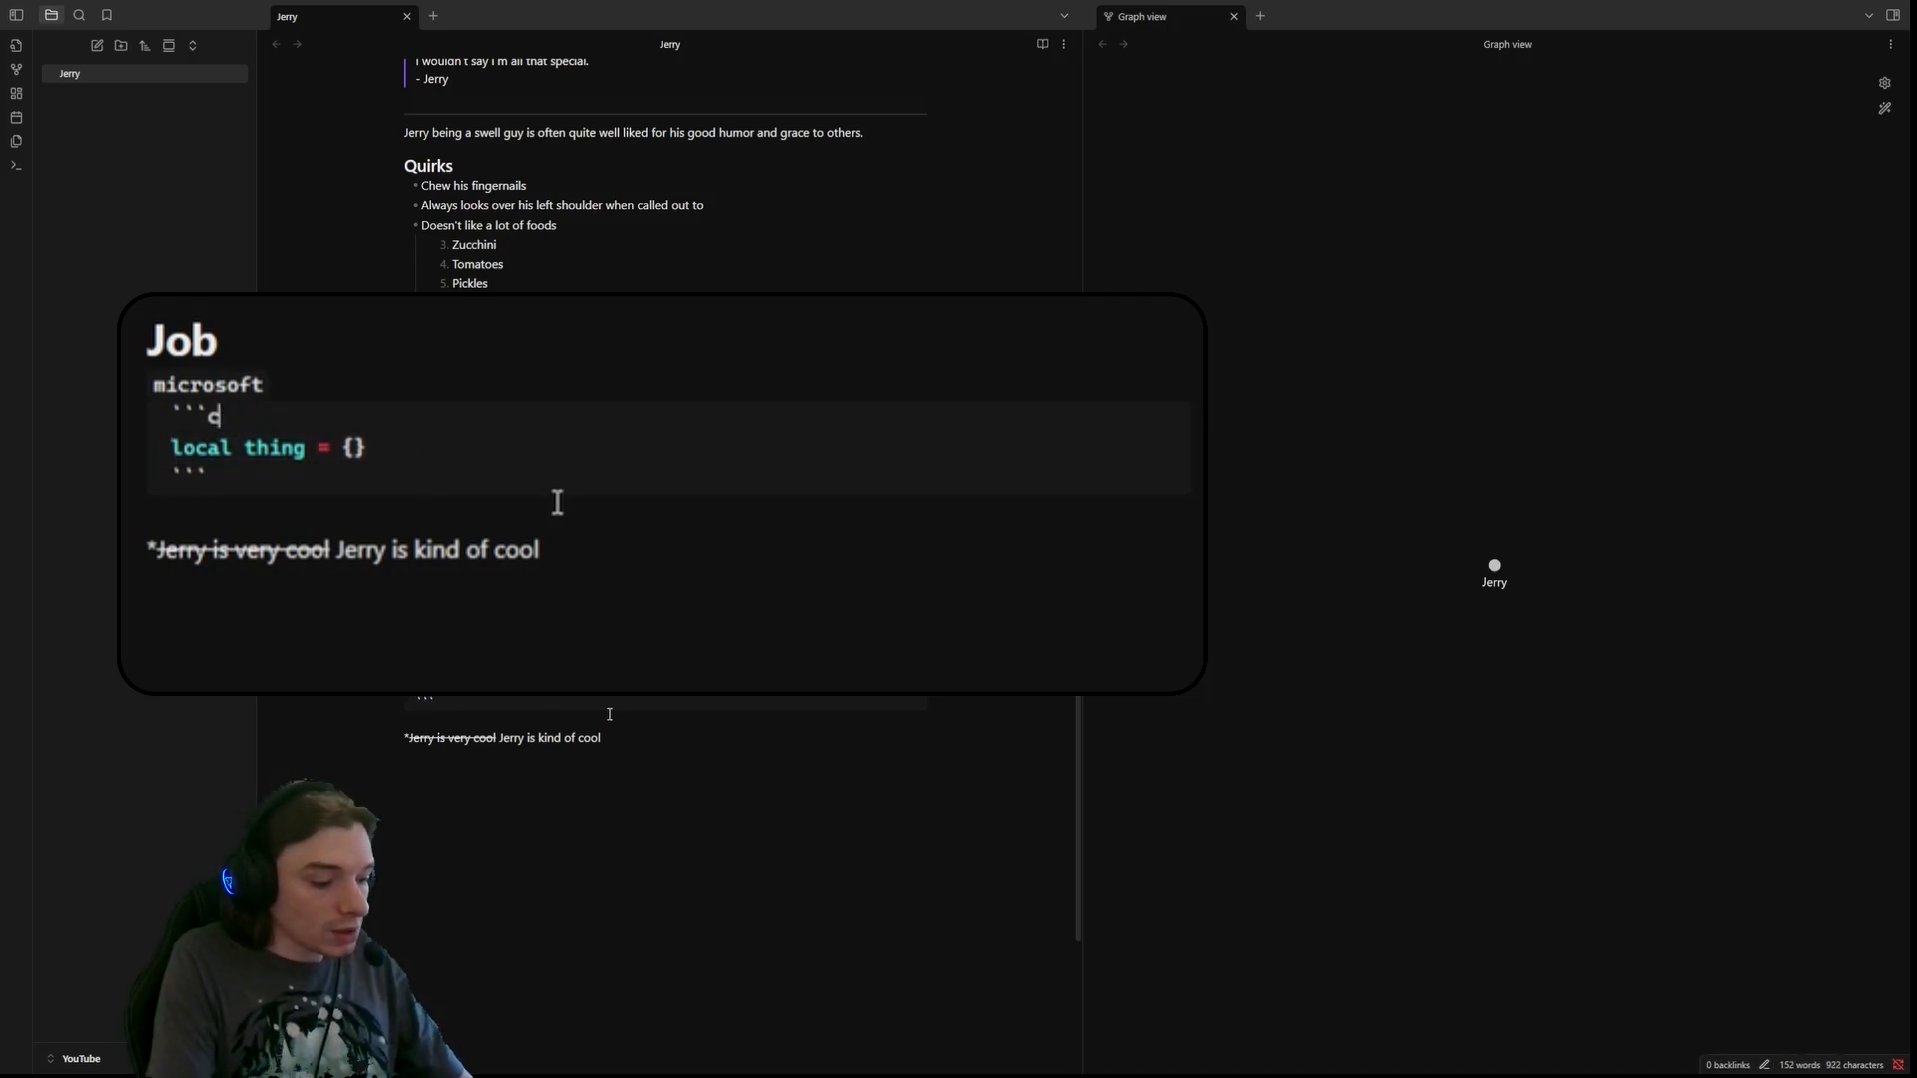
text(#)
- Set the code block's language to json and delete the code line inside it
click(390, 452)
drag(390, 452, 206, 418)
text(json)
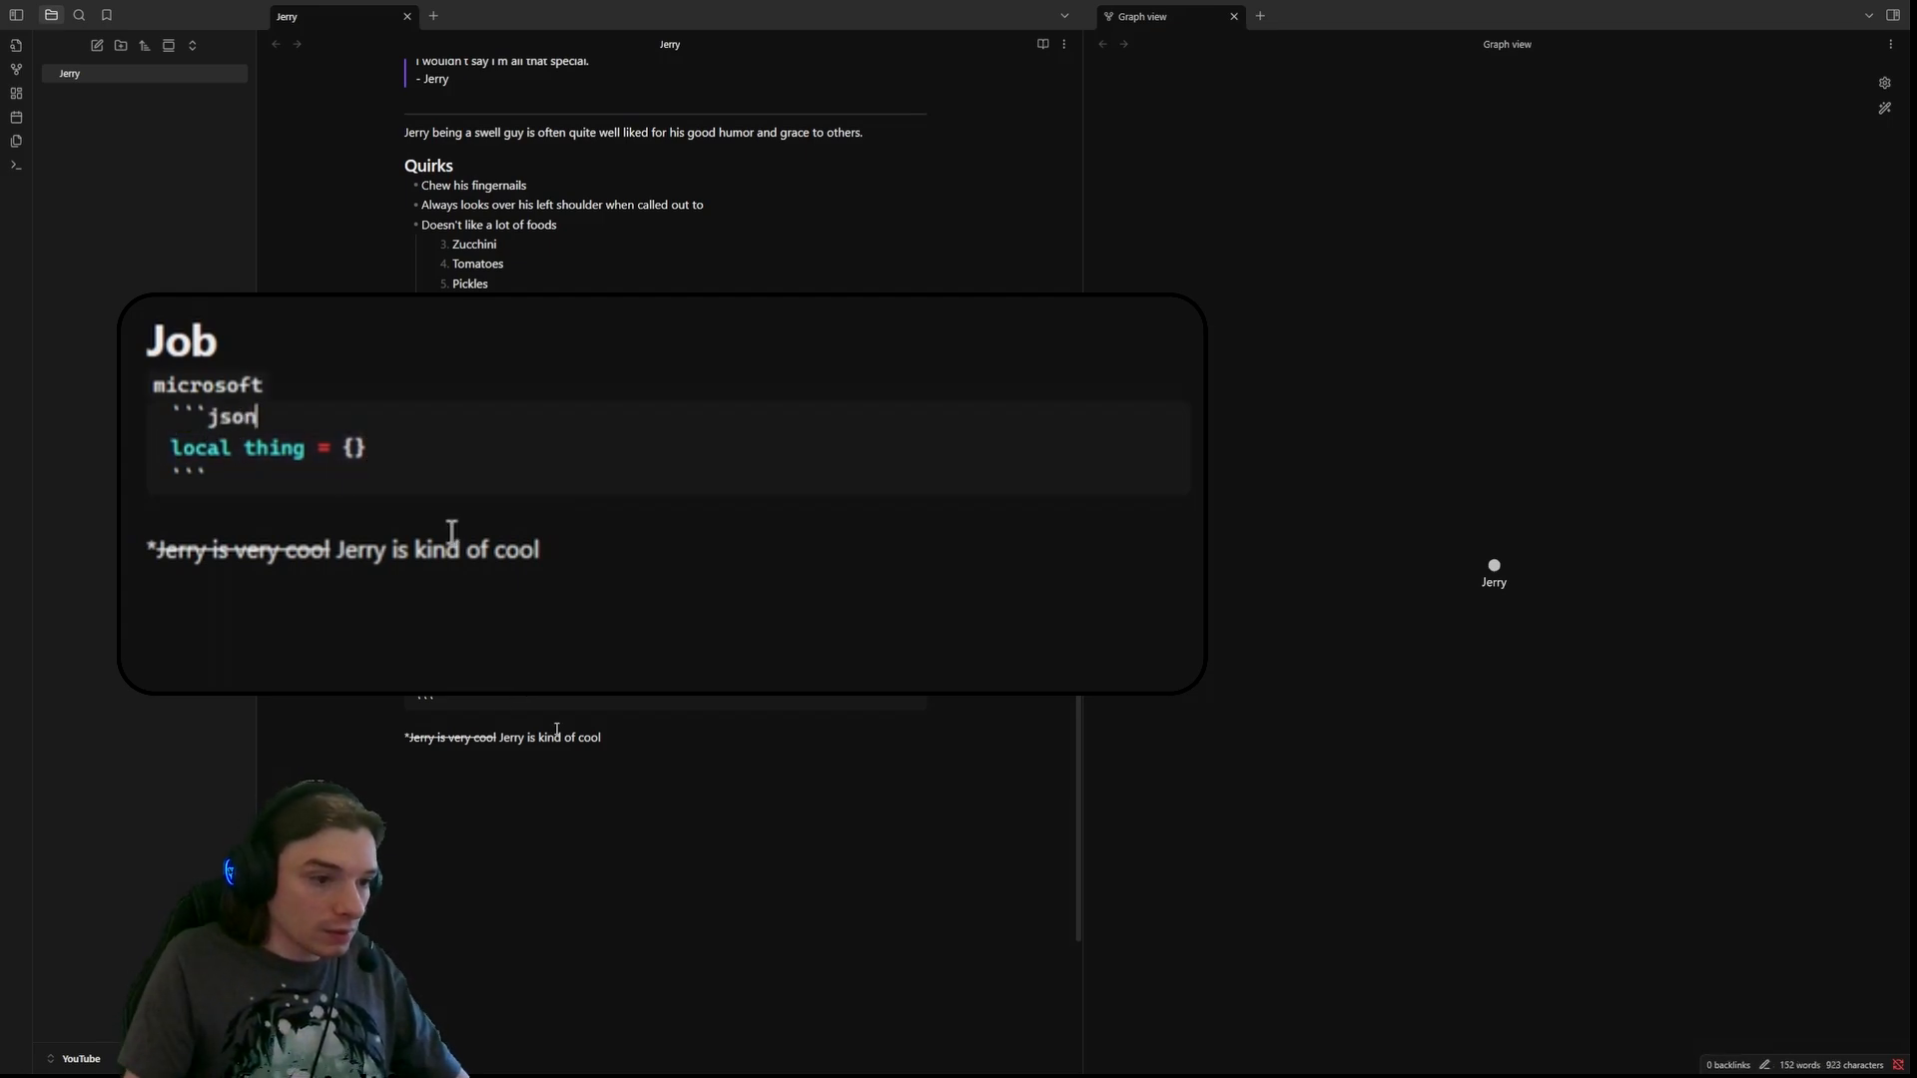
drag(437, 445, 170, 447)
key(BackSpace)
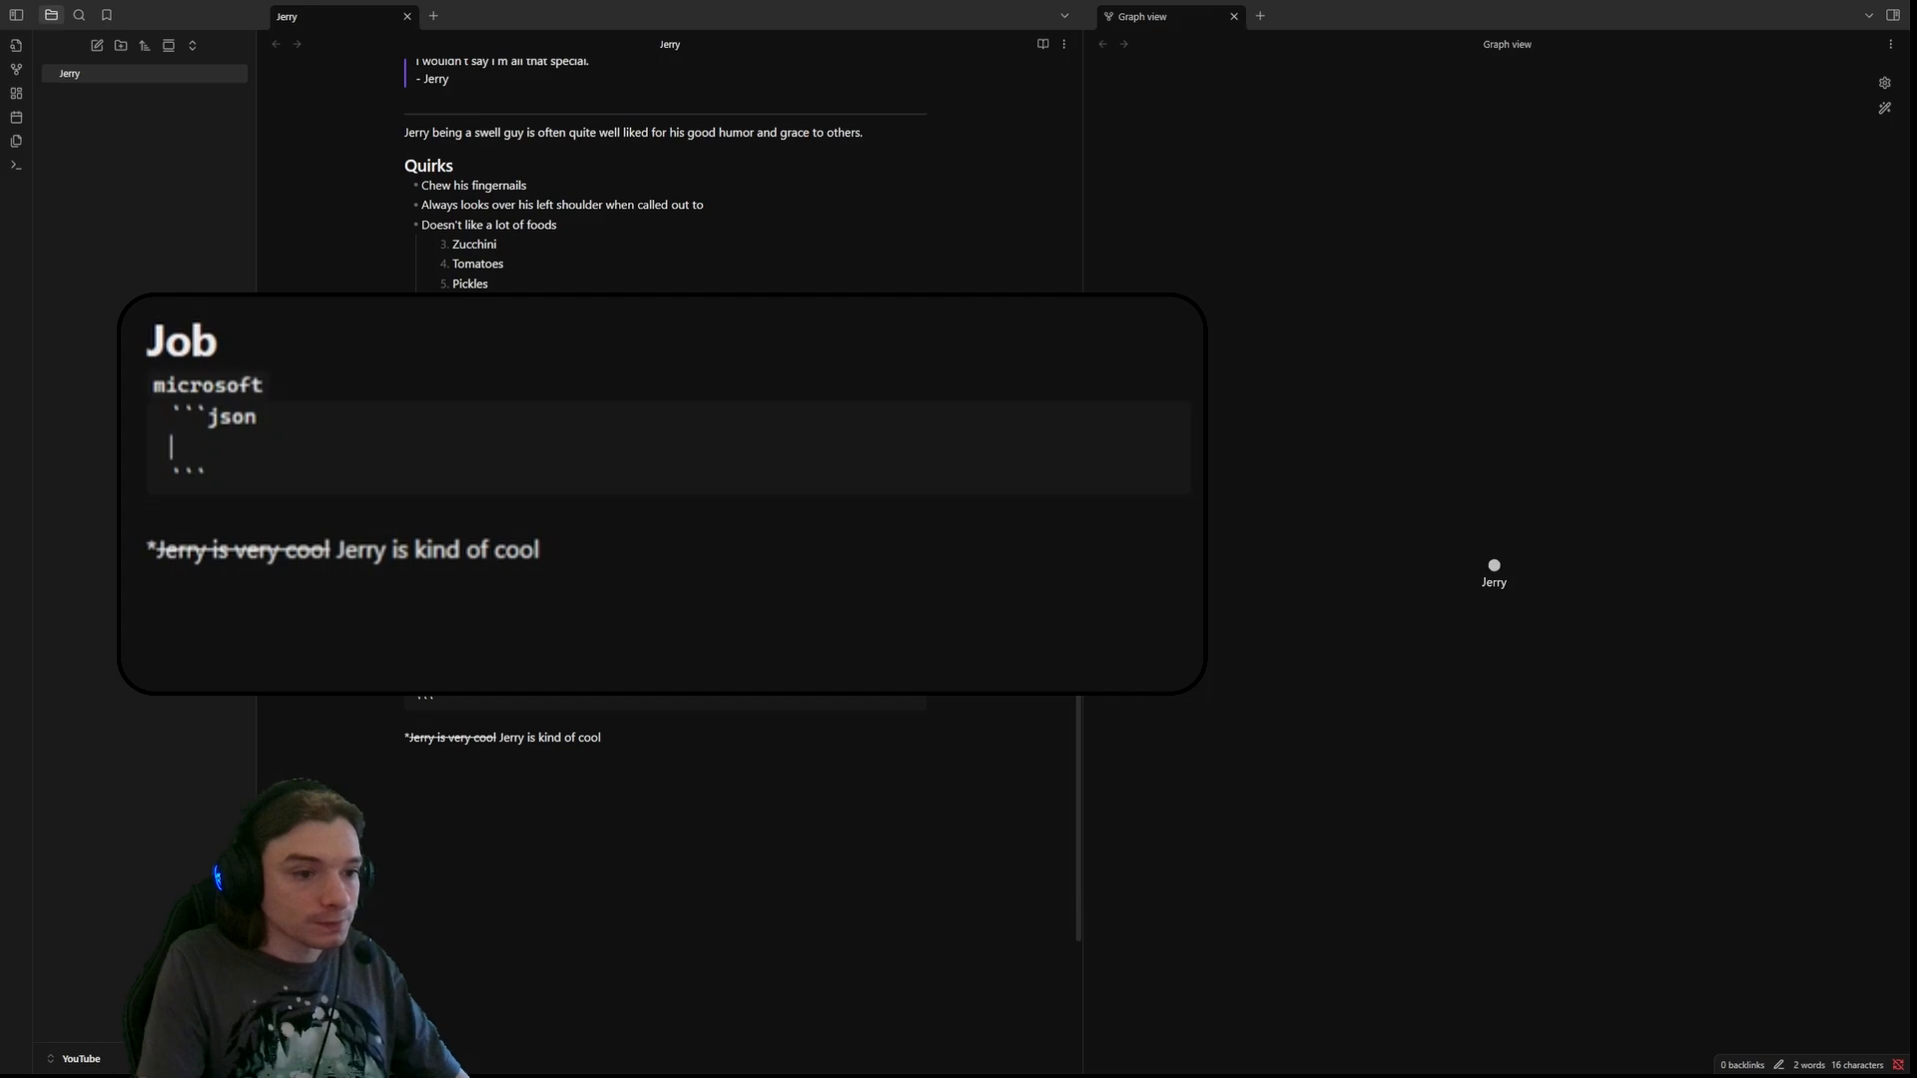
- Escape the leading asterisk of the struck-through "Jerry is very cool" line with a backslash, and return to the code block
click(683, 736)
key(Home)
text(\)
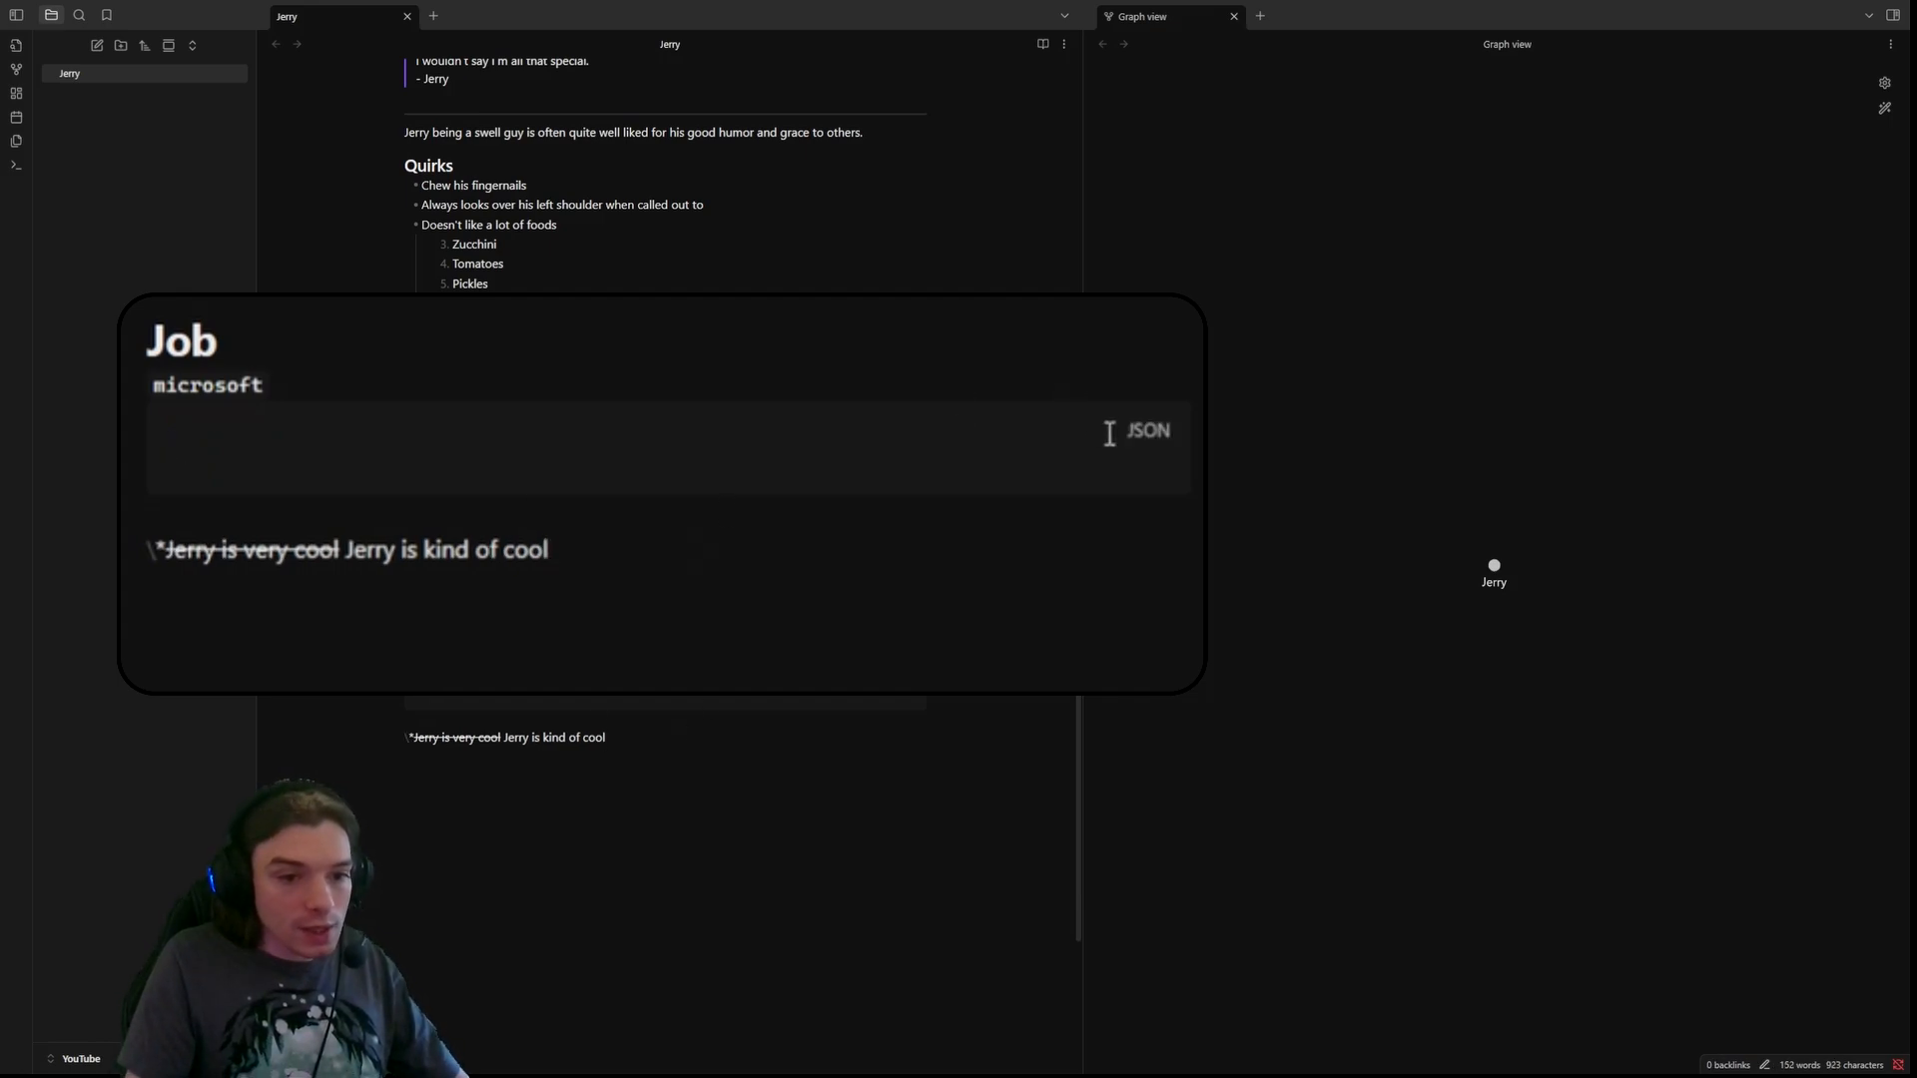
click(386, 437)
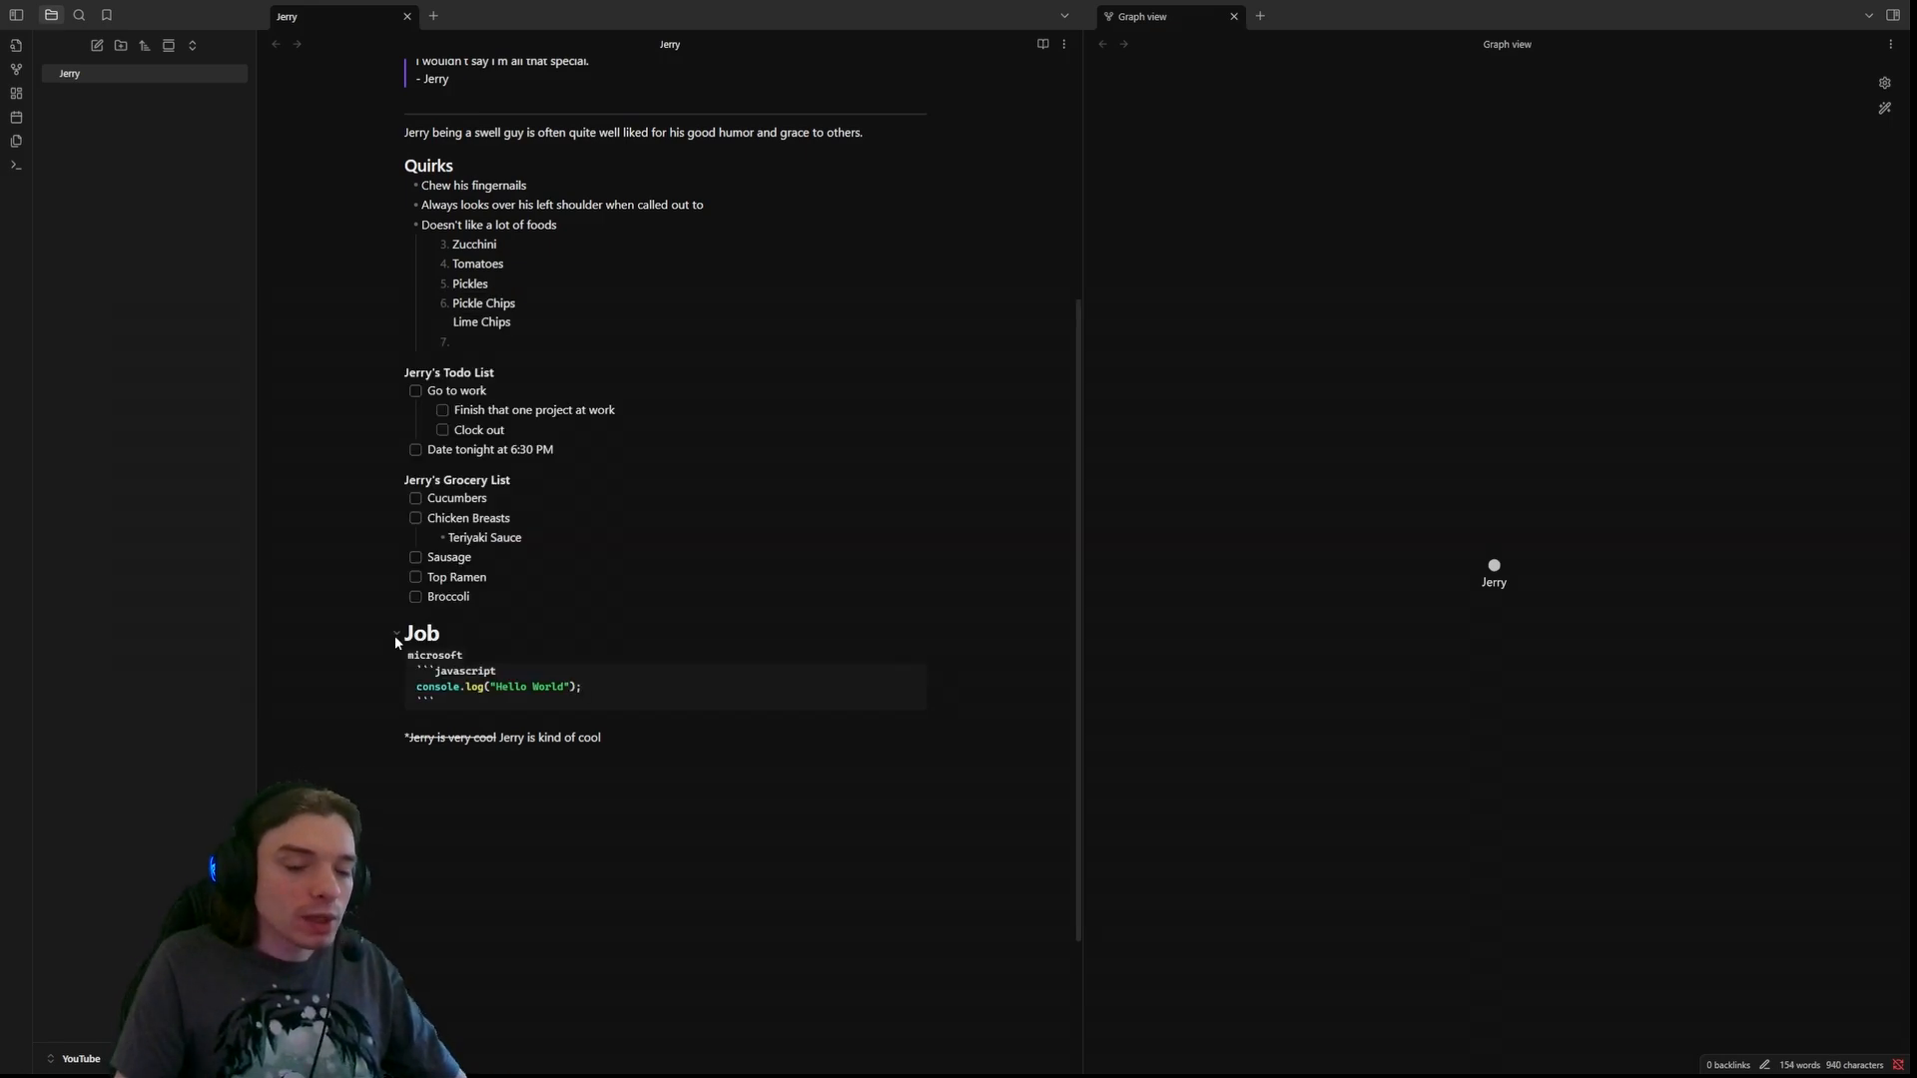
- Inspect the escaped asterisk before Cool and its matching line at the note's end in reading view
scroll(619, 661, up, 3)
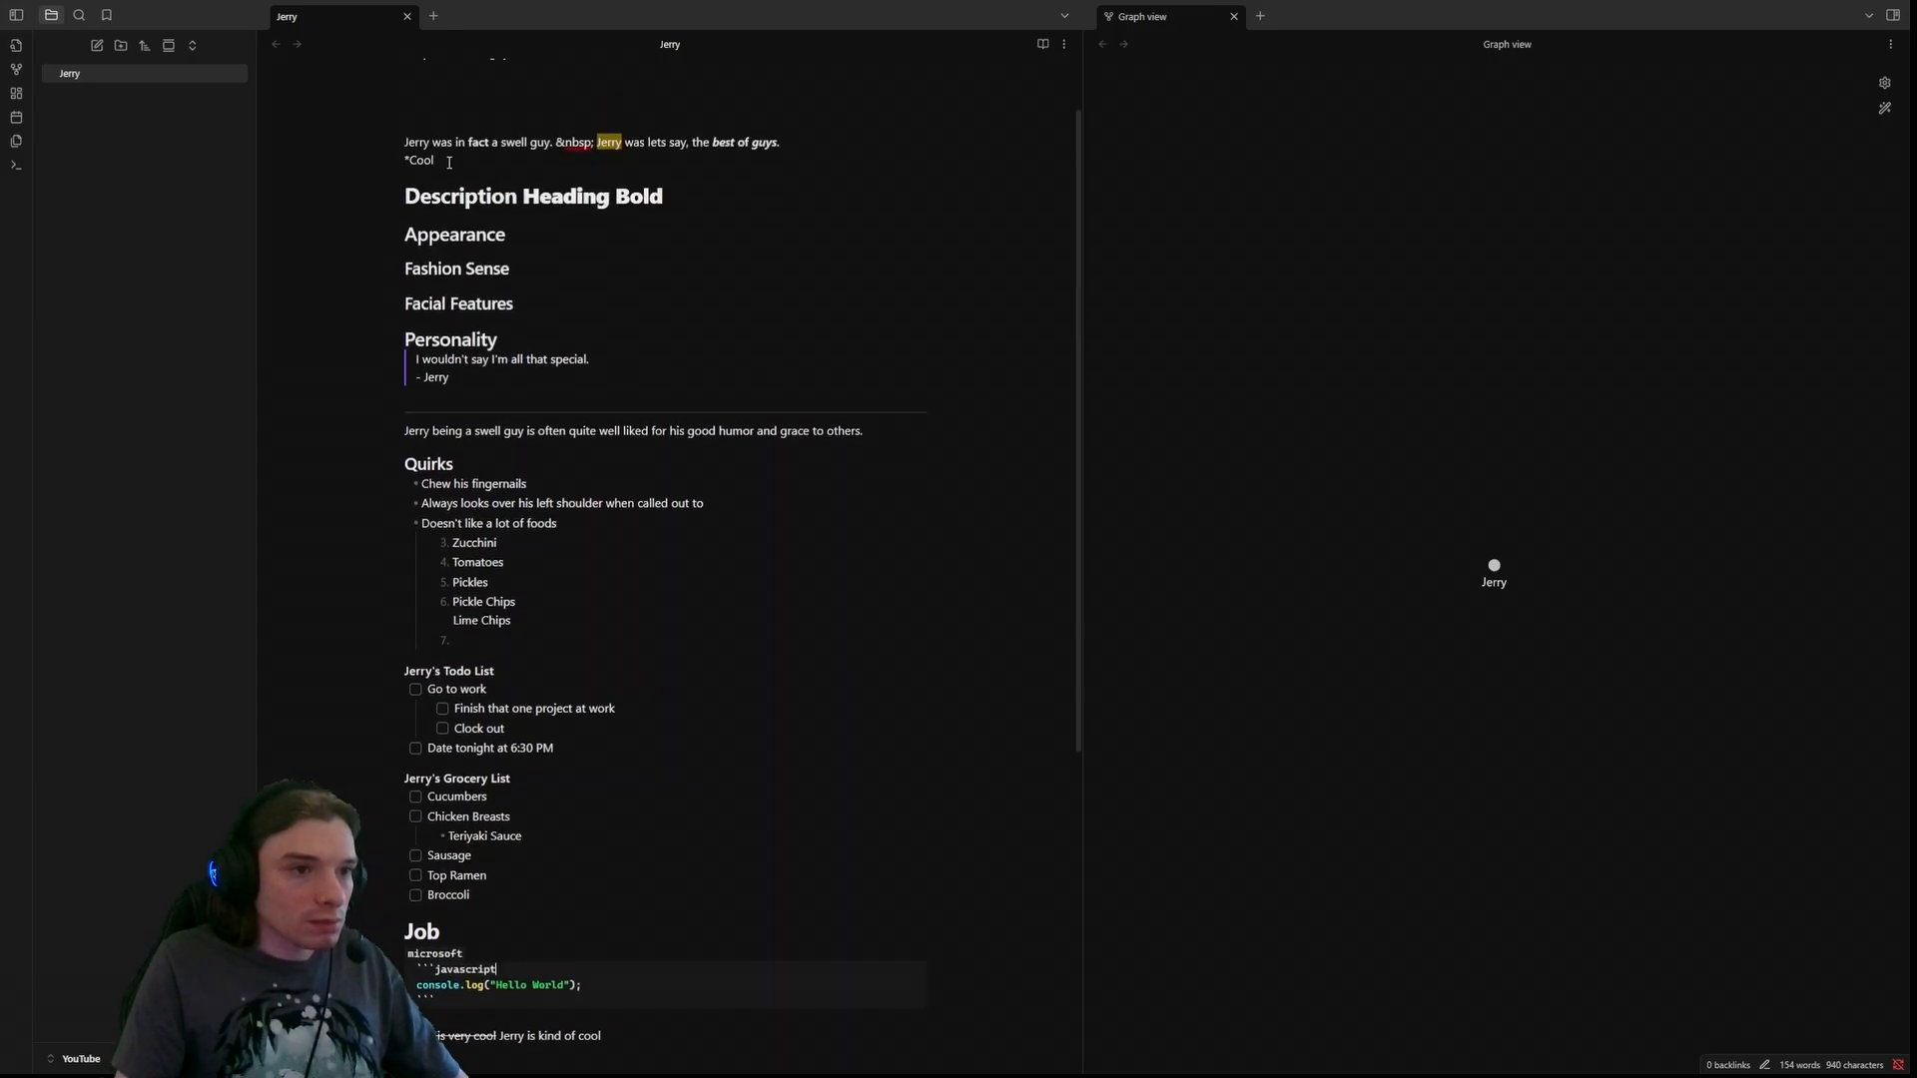
click(445, 160)
scroll(445, 159, up, 1)
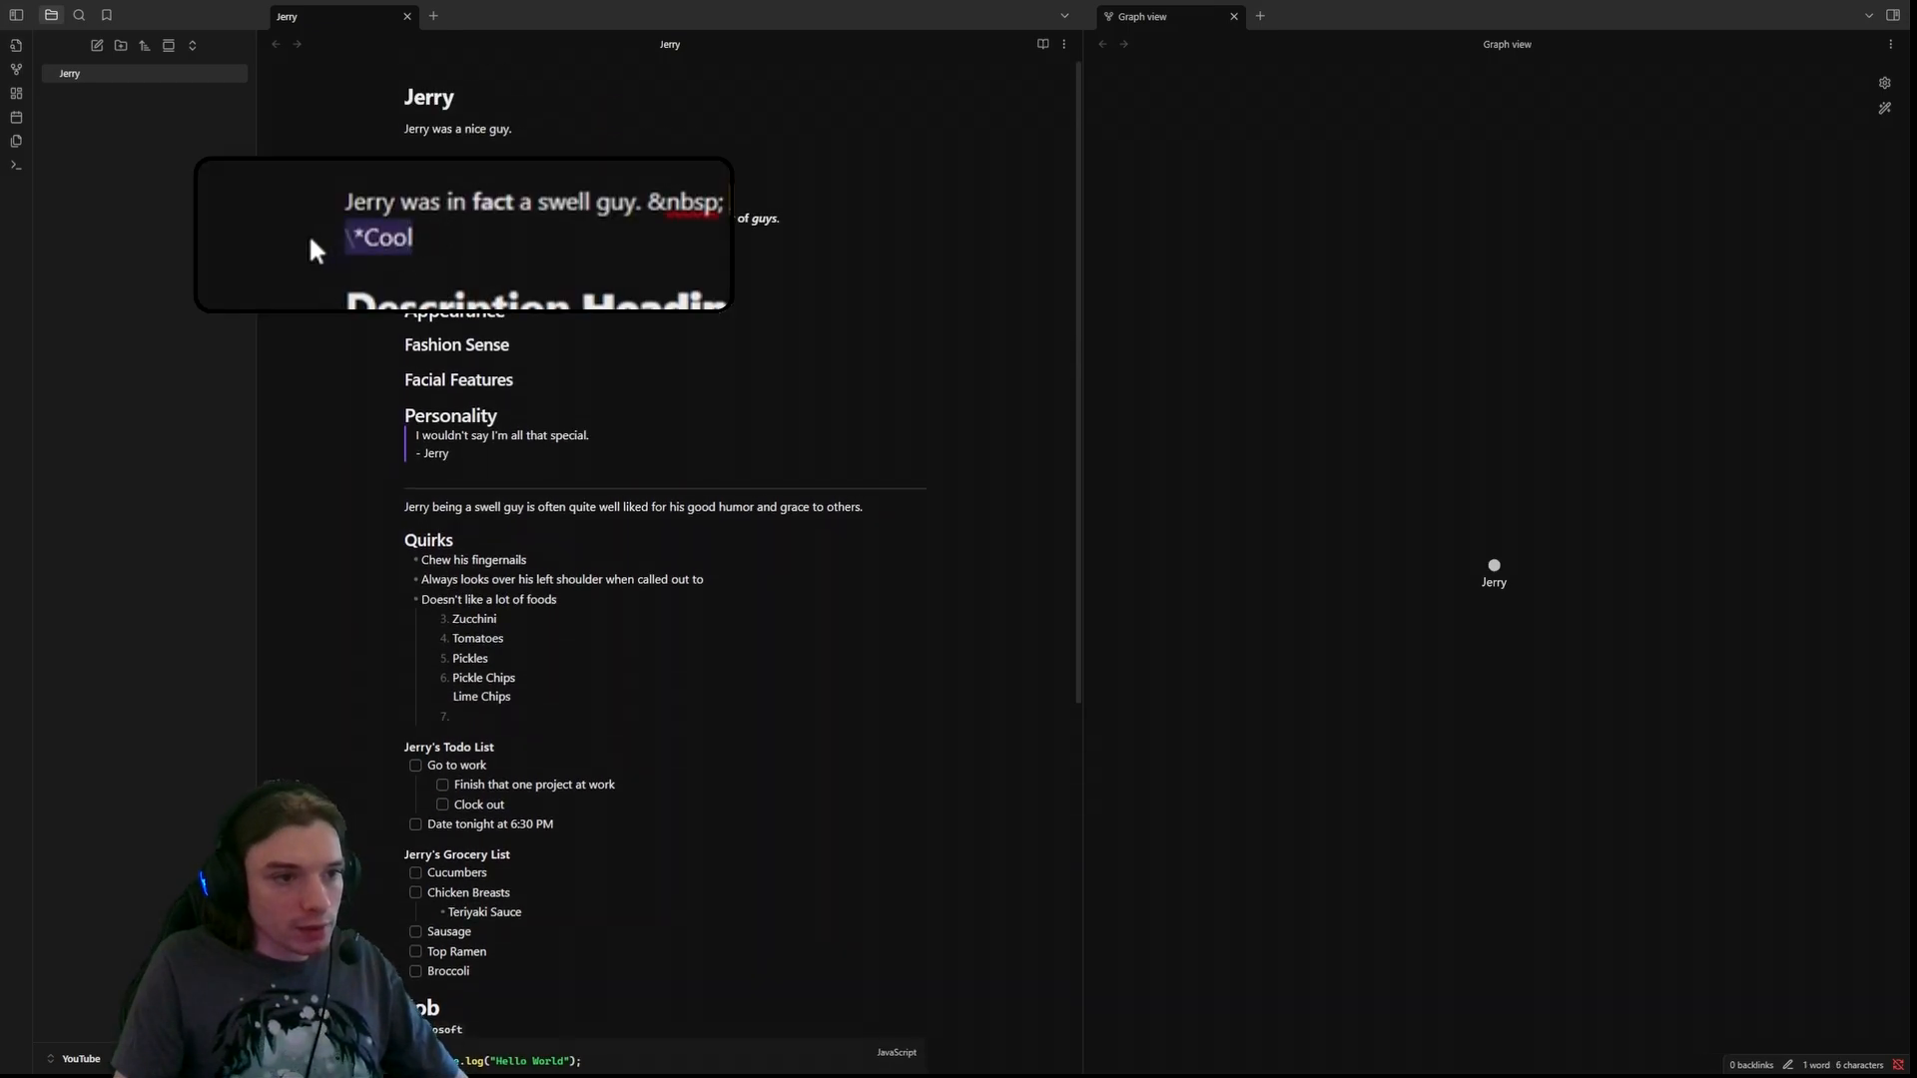
key(ctrl+e)
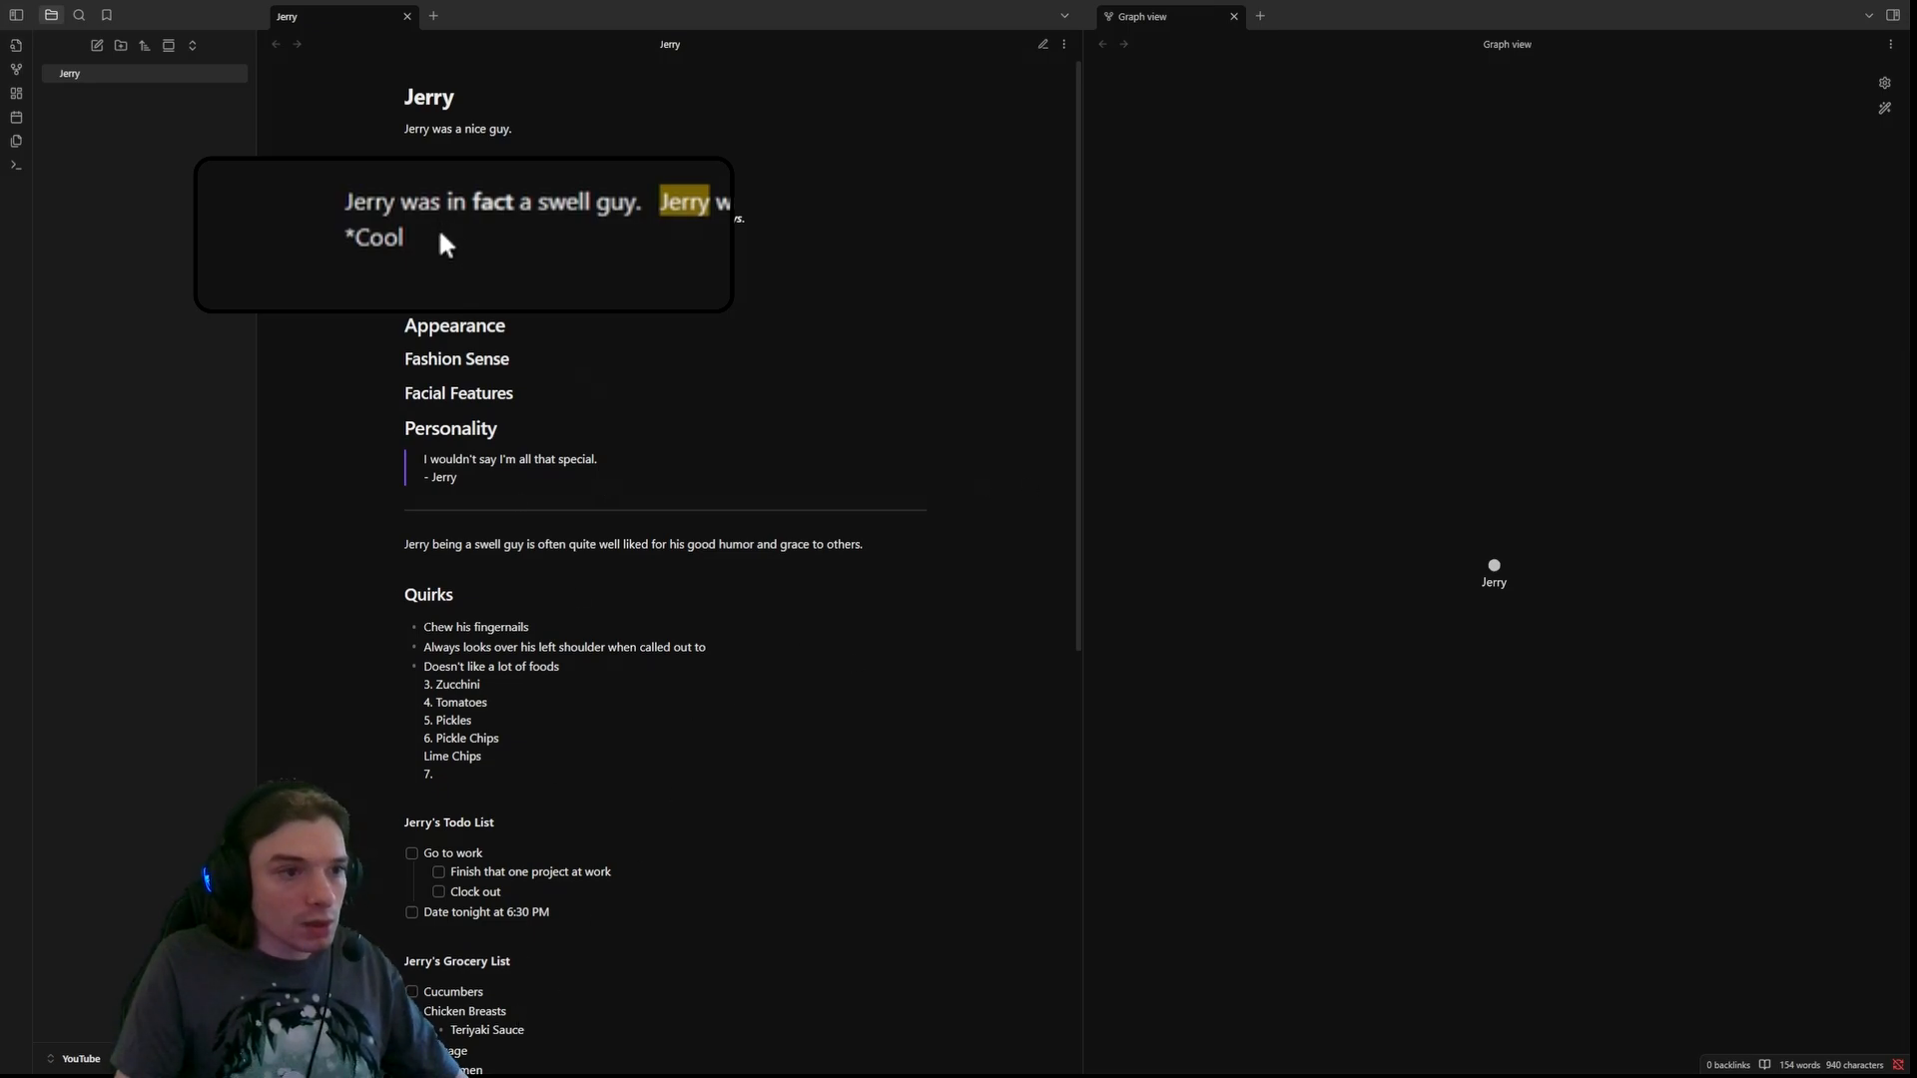
scroll(851, 361, down, 4)
scroll(851, 362, down, 4)
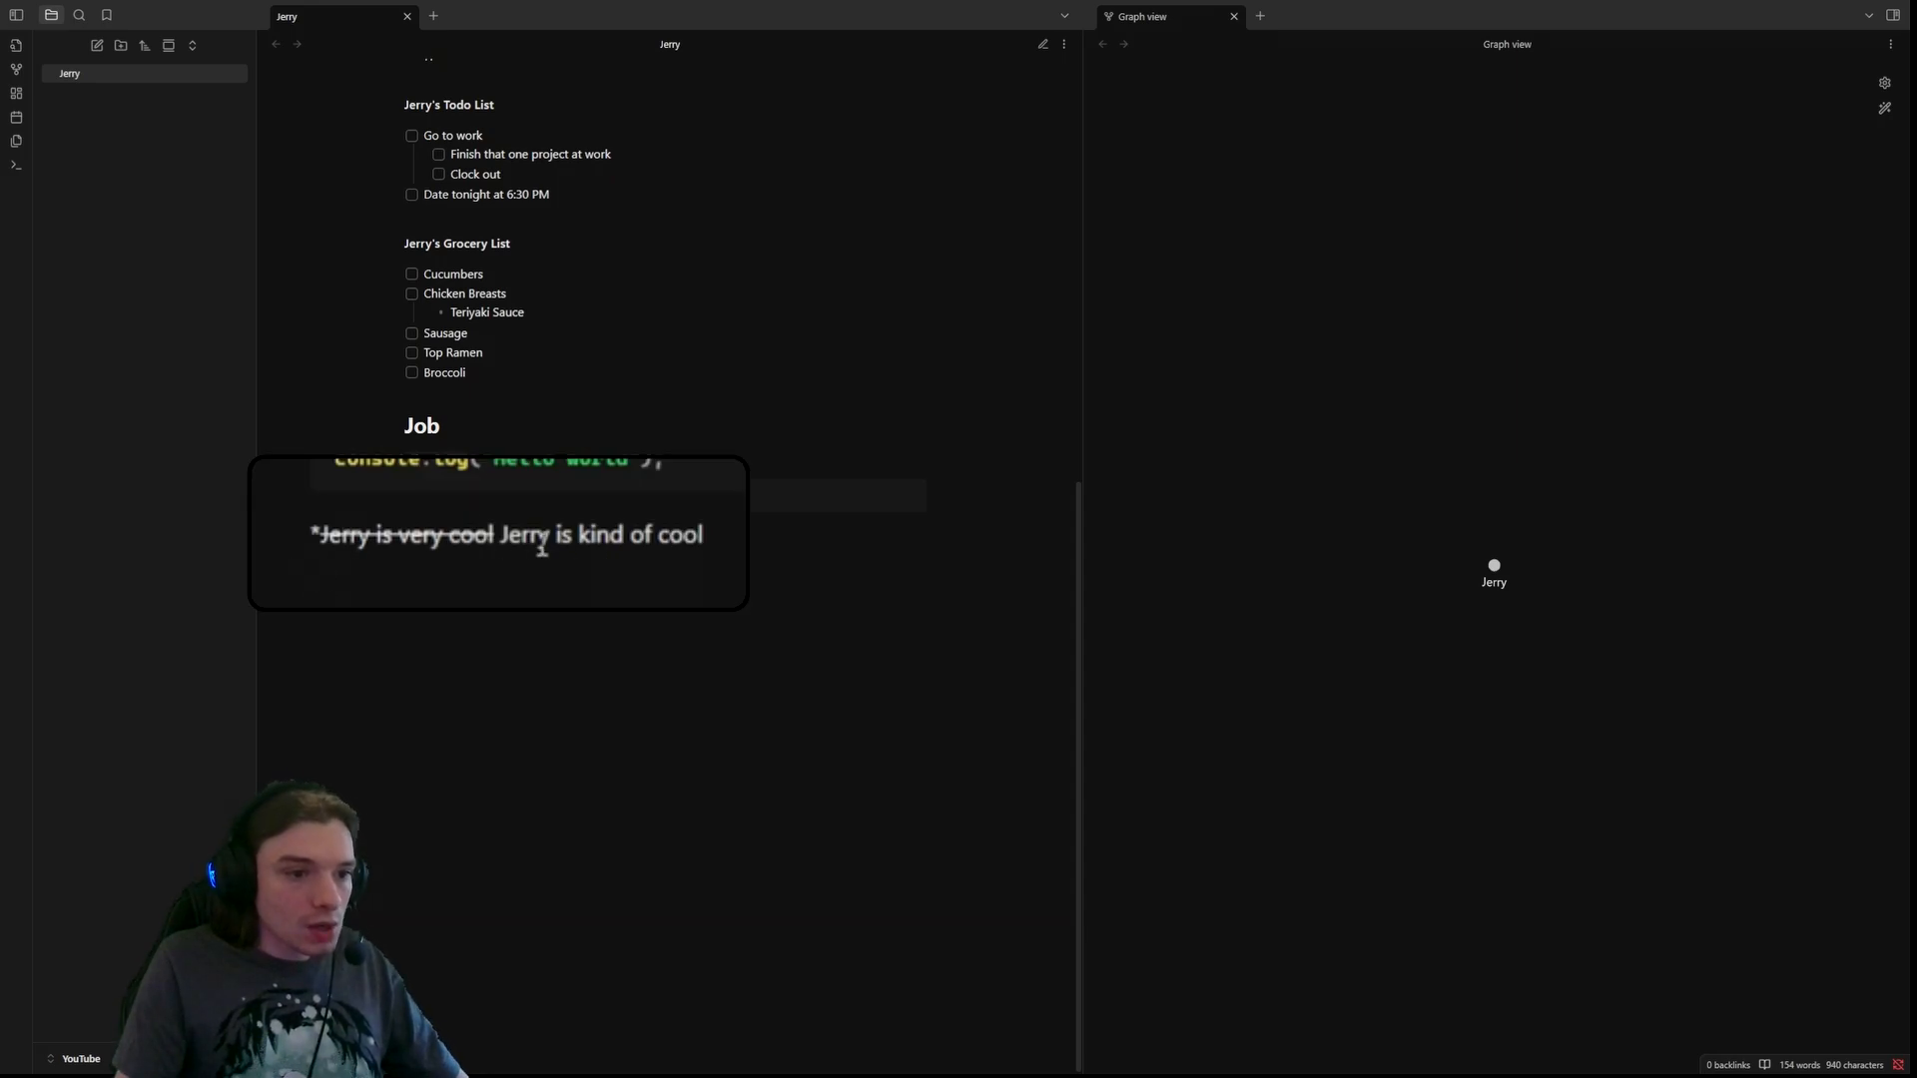
scroll(530, 727, up, 5)
scroll(531, 728, up, 3)
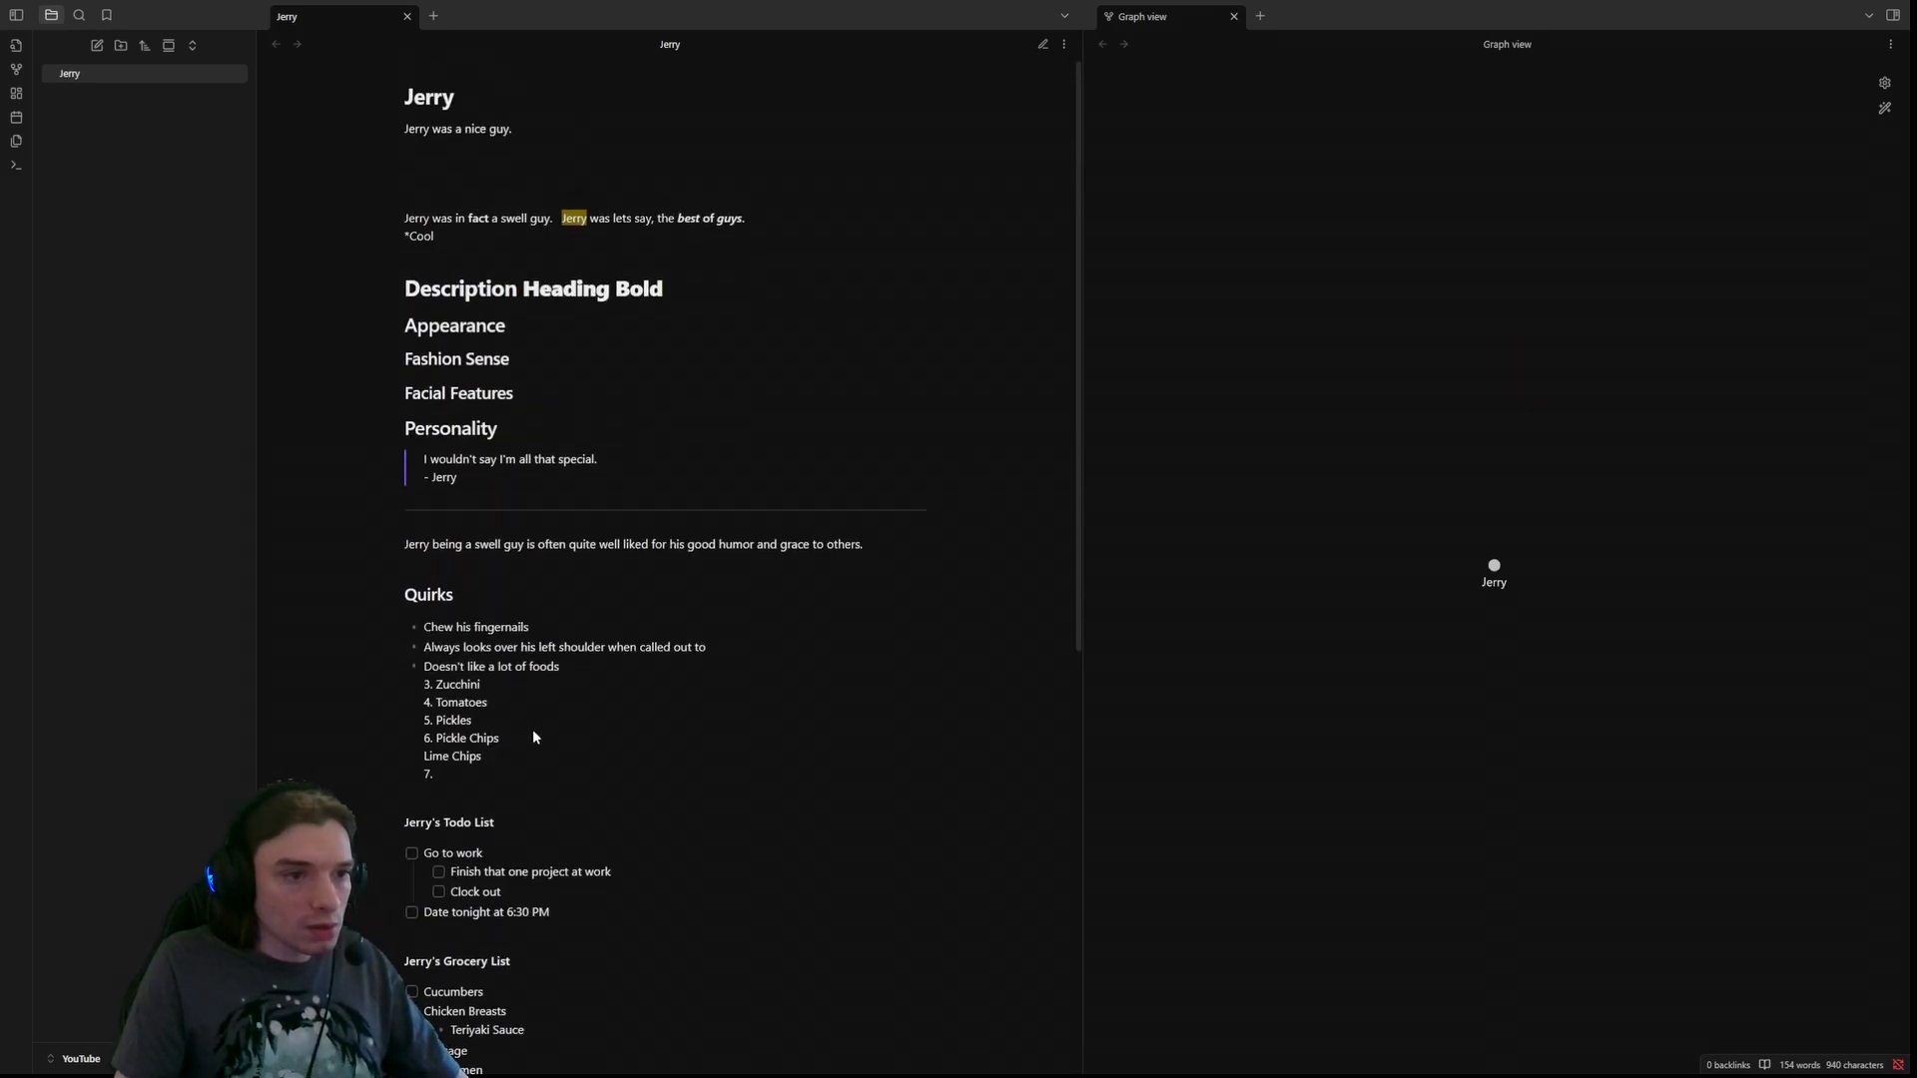
- Back in editing view, remove the escaped asterisk before Cool and add the footnote reference [^1] directly after the word
click(1043, 45)
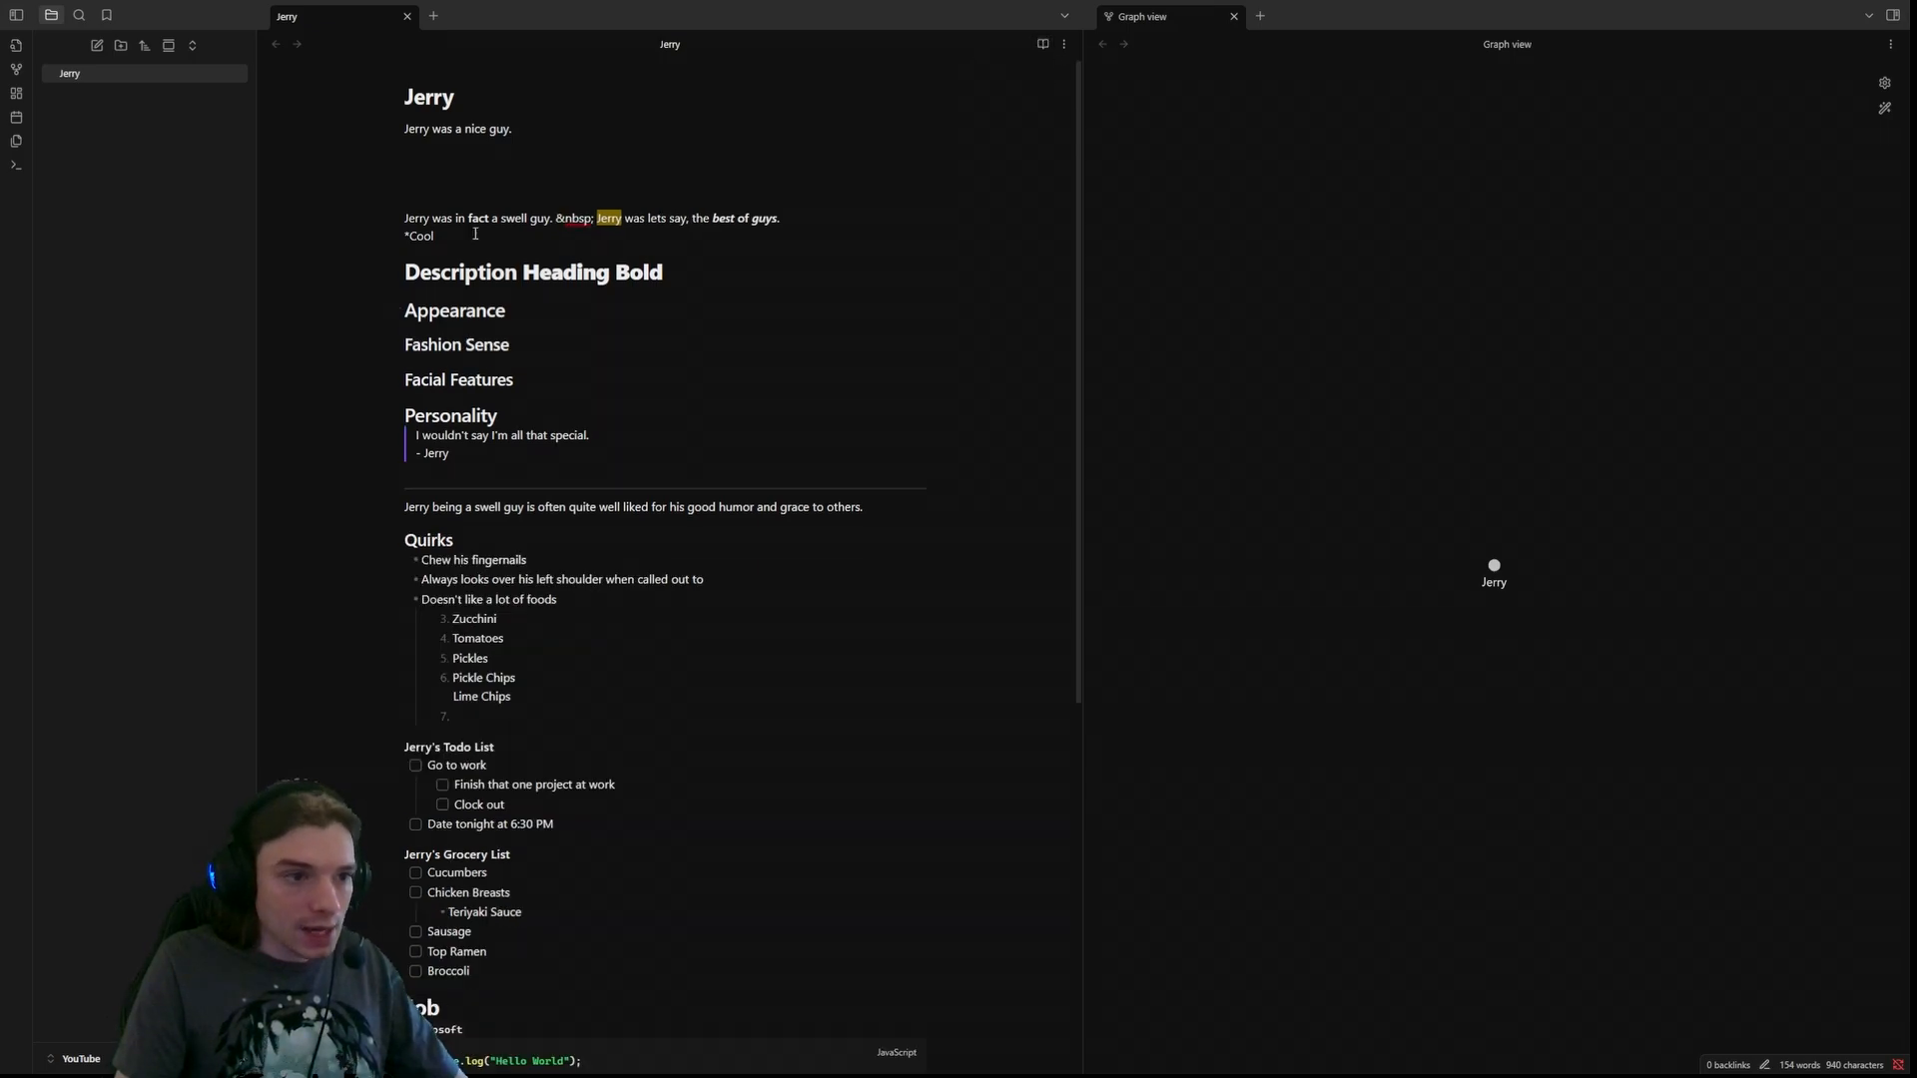
key(Left)
key(Left)
key(Left)
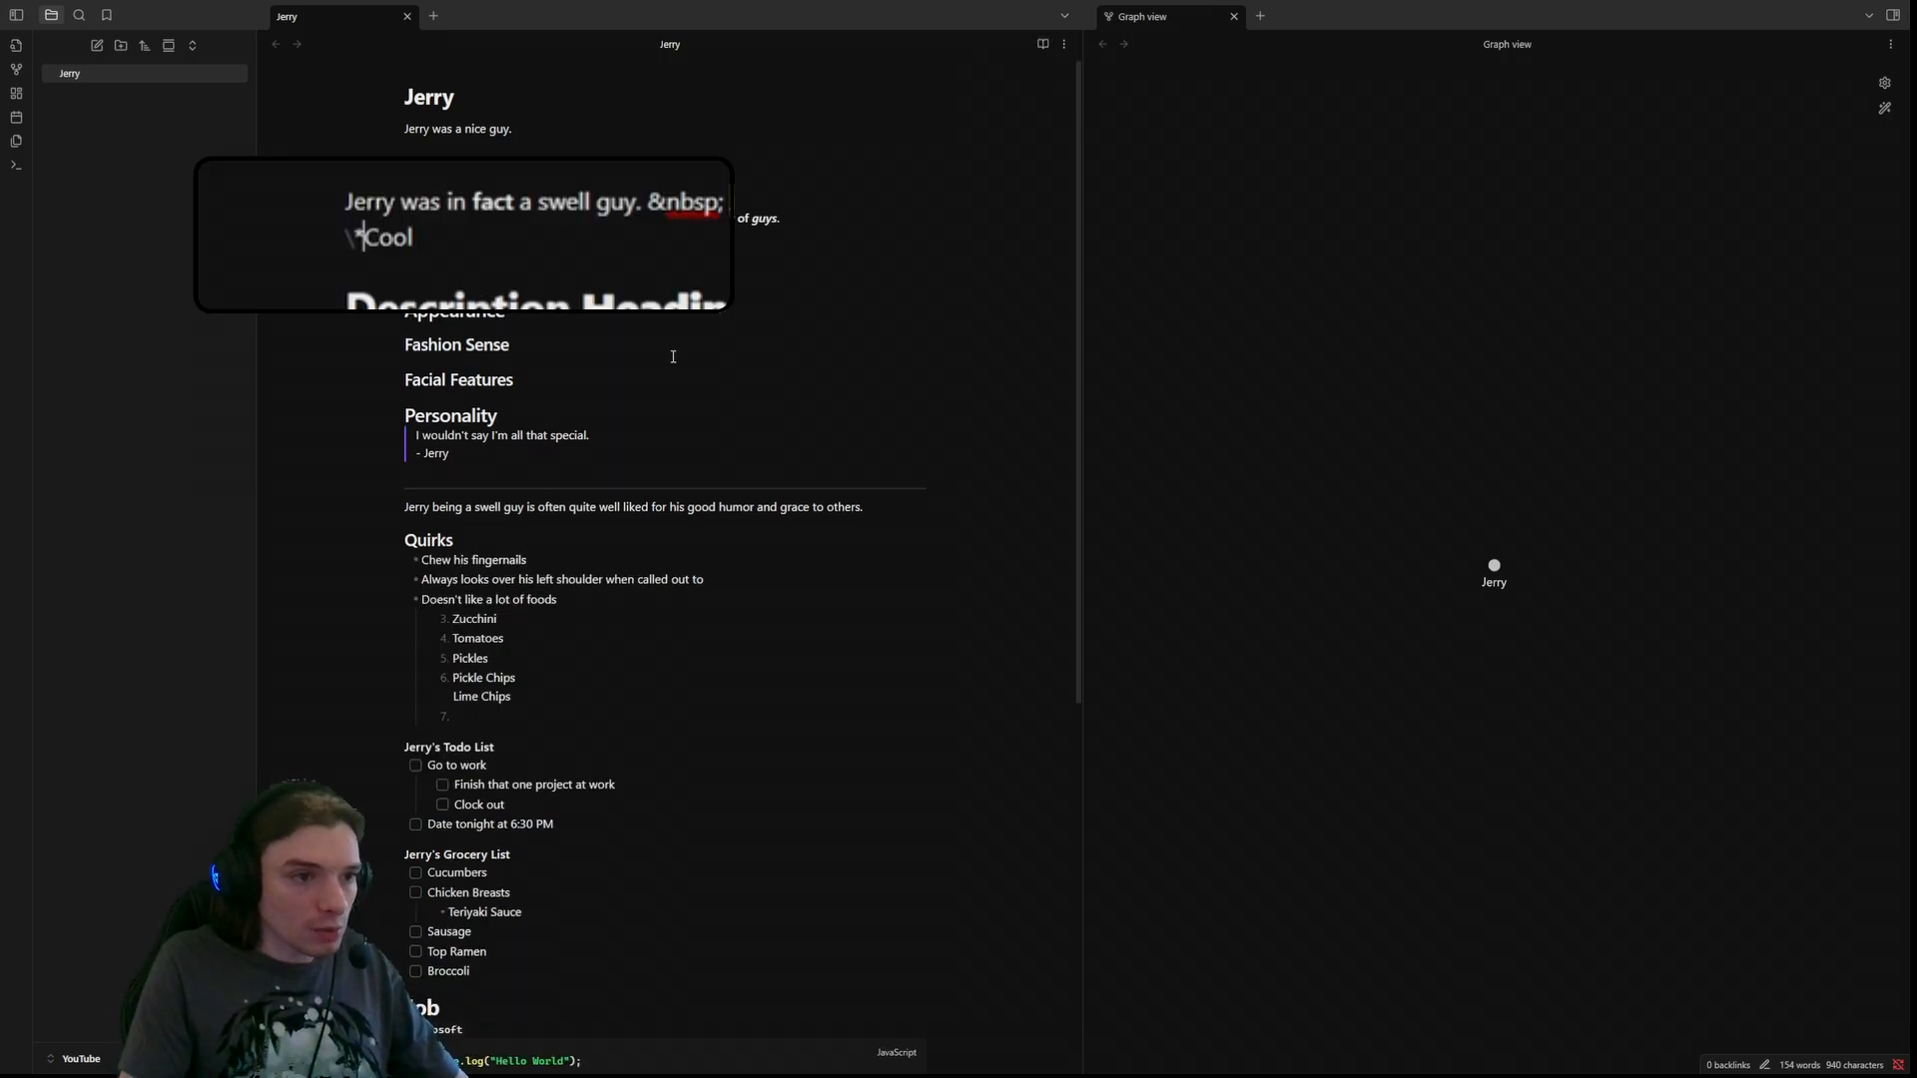
key(BackSpace)
key(BackSpace)
key(Right)
key(Right)
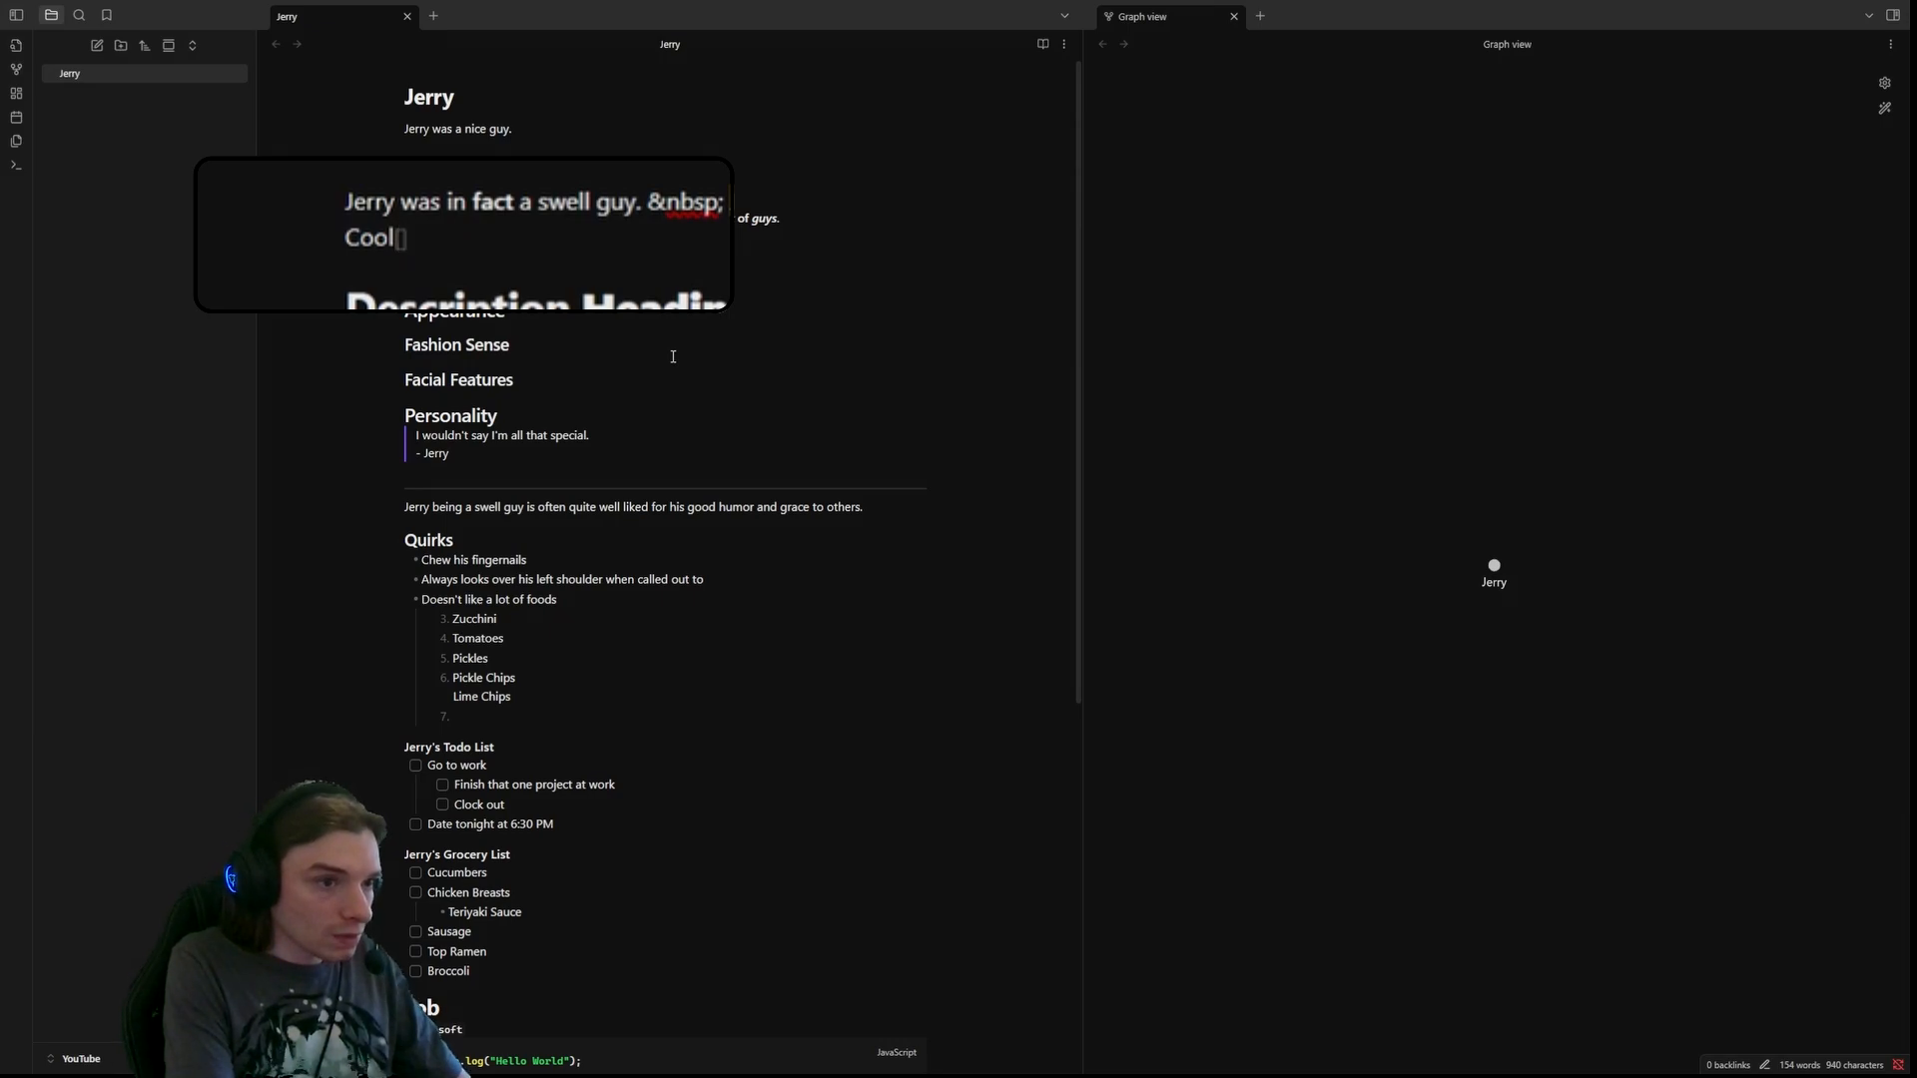
text(^1)
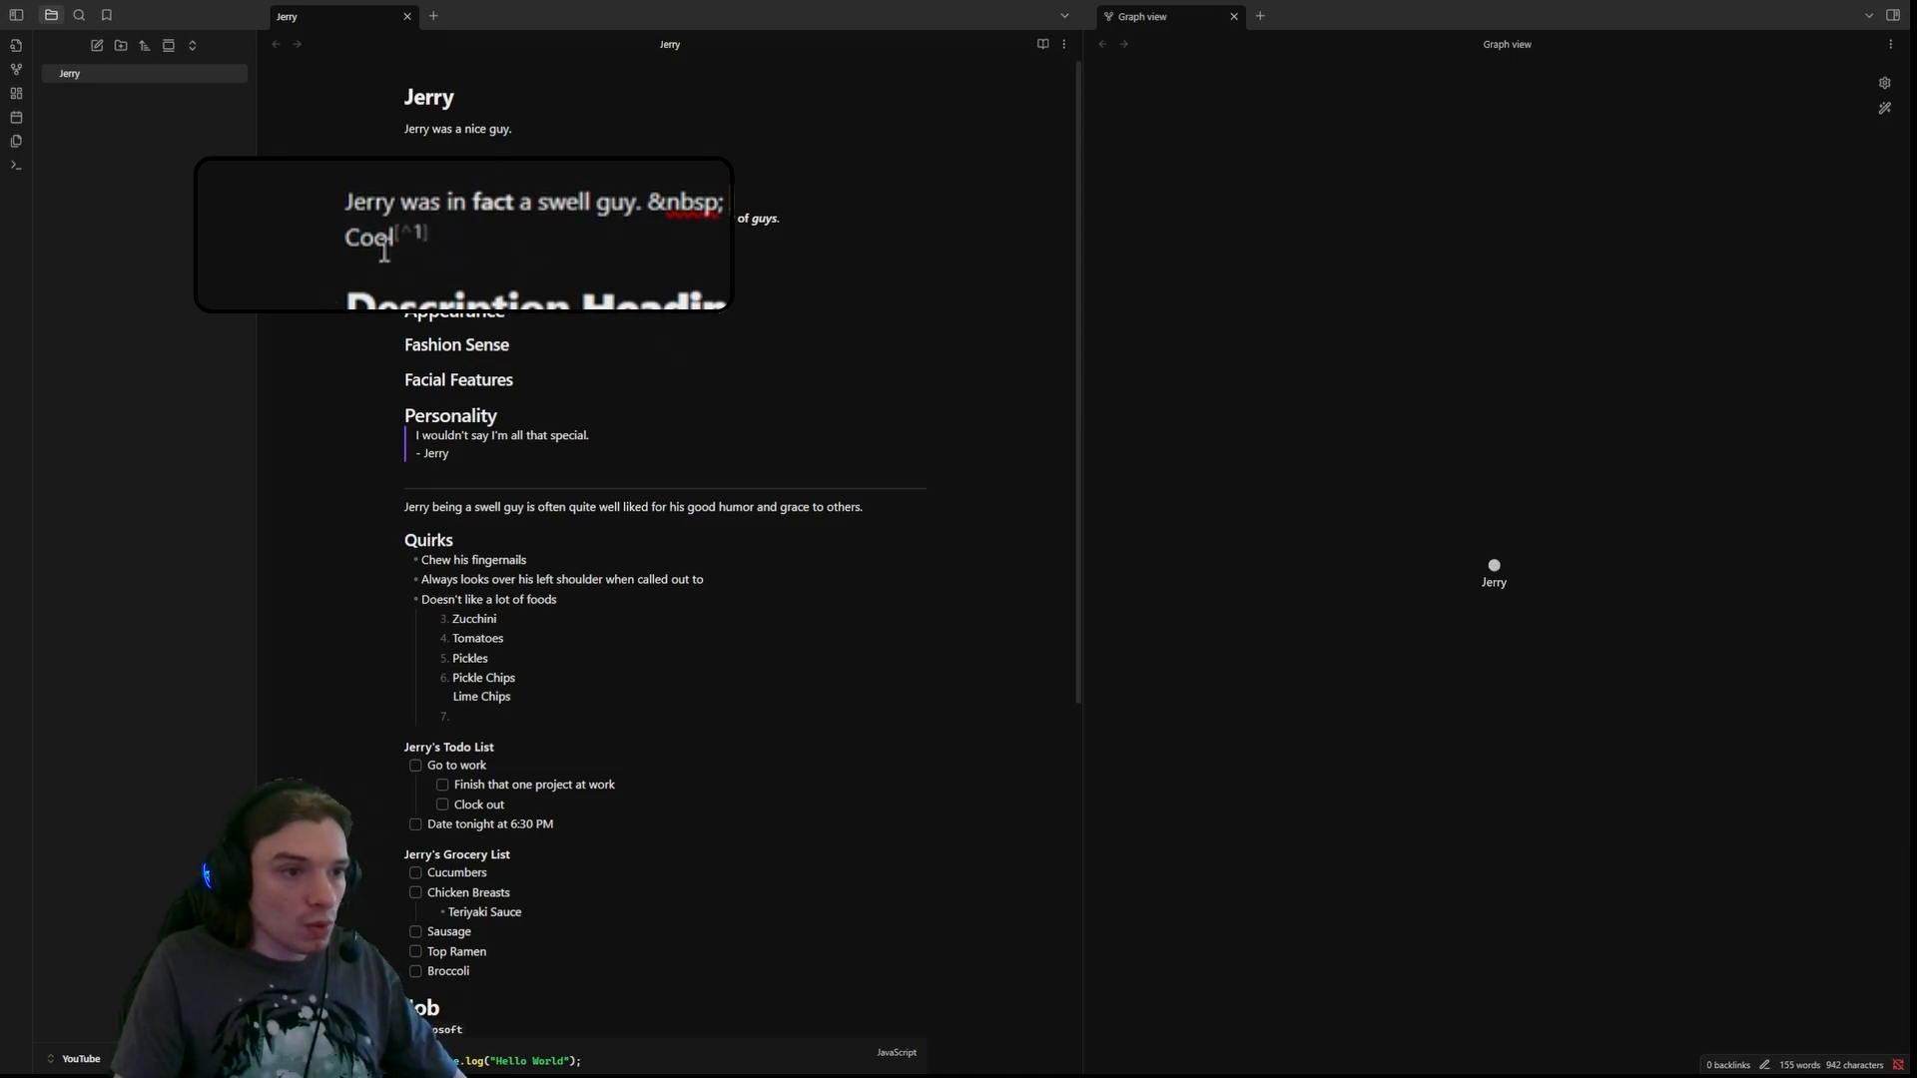
- Replace the escaped asterisk on the note's last line with [^1]: to make that line the footnote's definition
scroll(417, 233, down, 6)
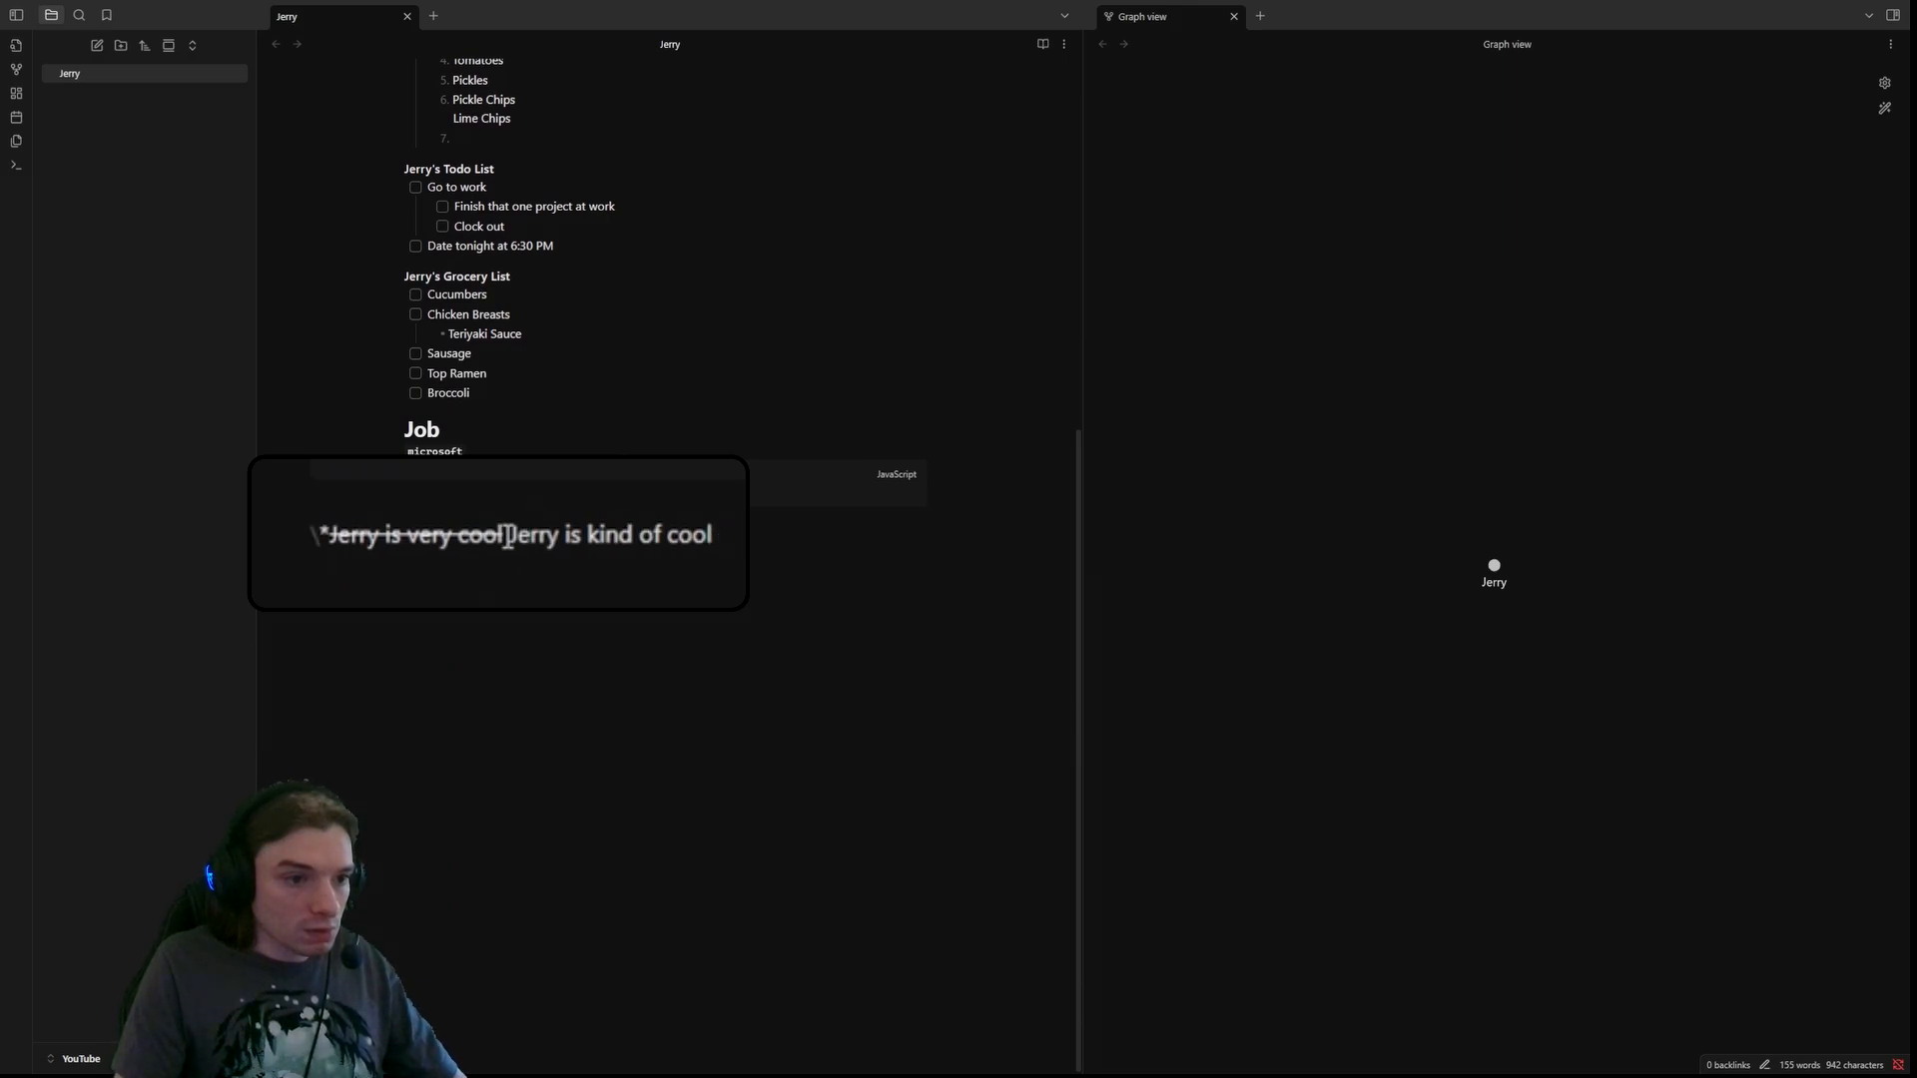
click(504, 536)
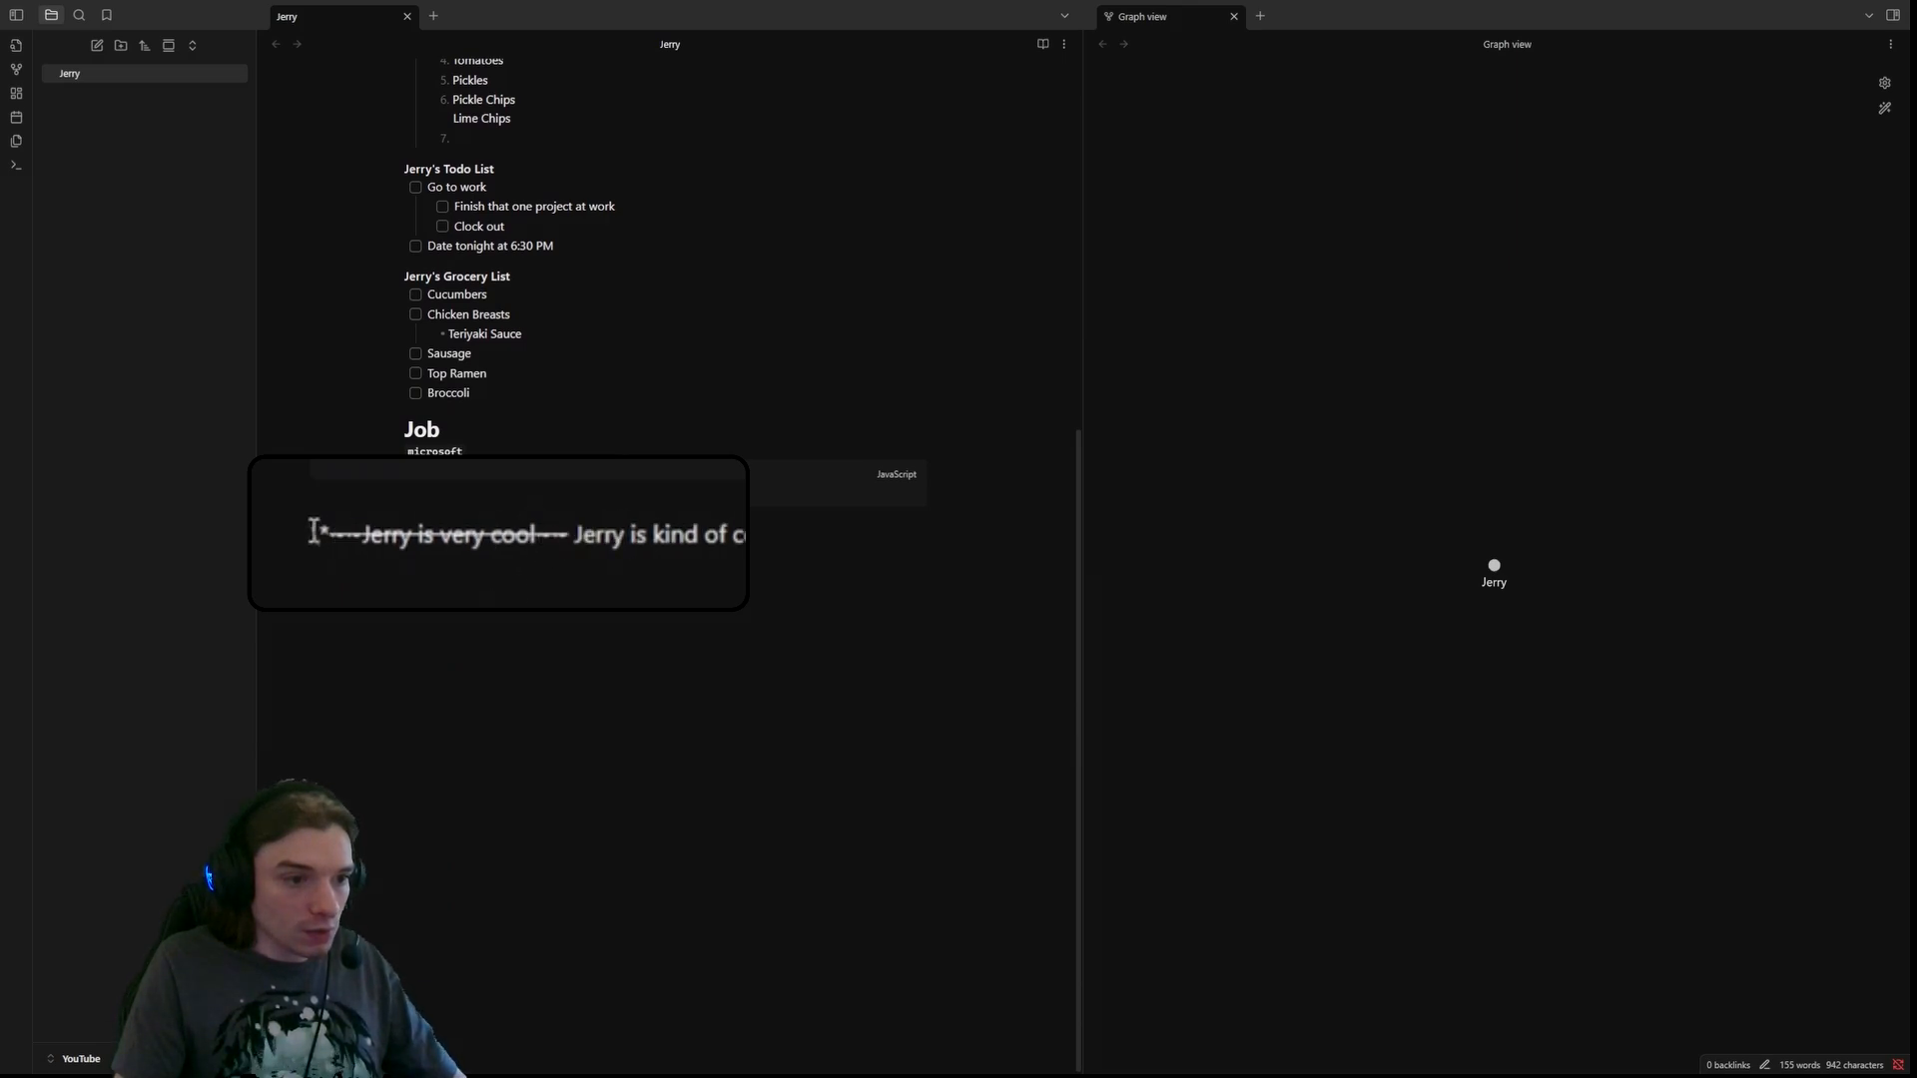
click(314, 531)
key(Delete)
key(Delete)
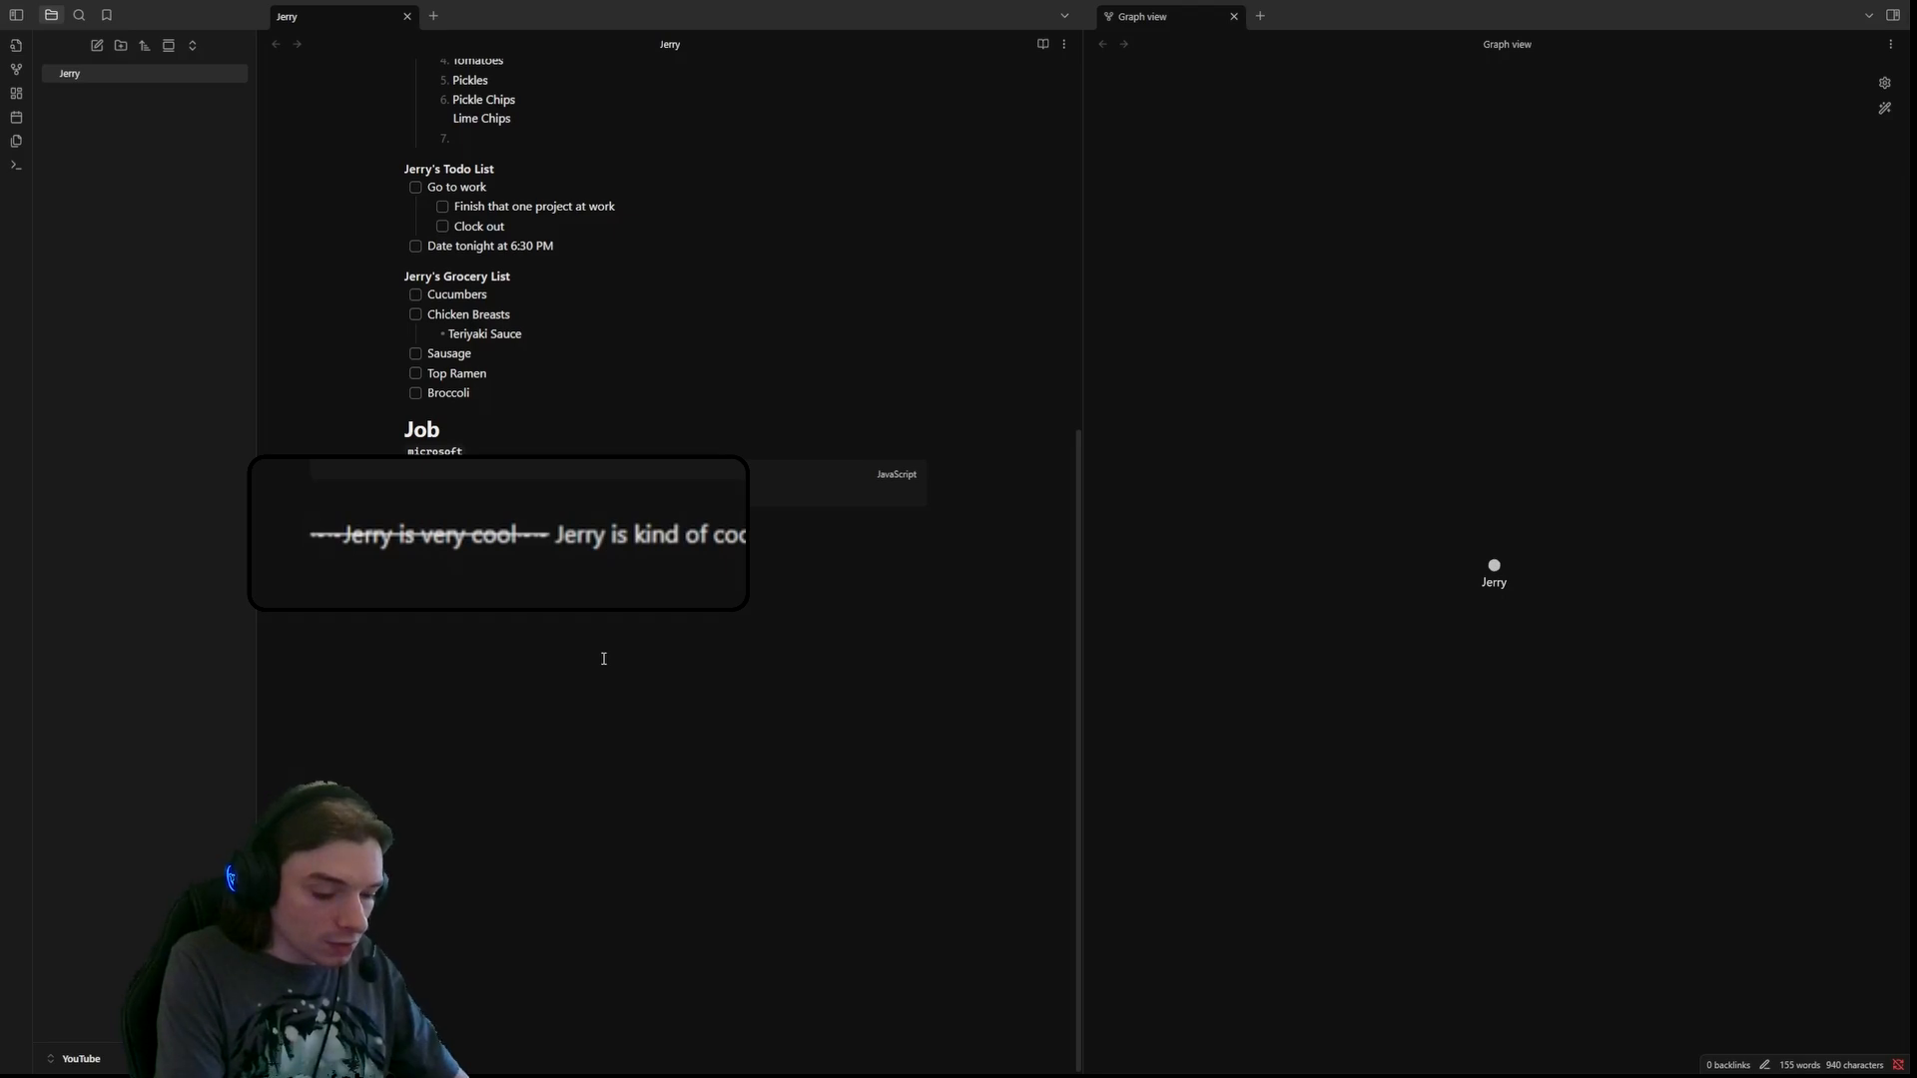
text([^)
key(Return)
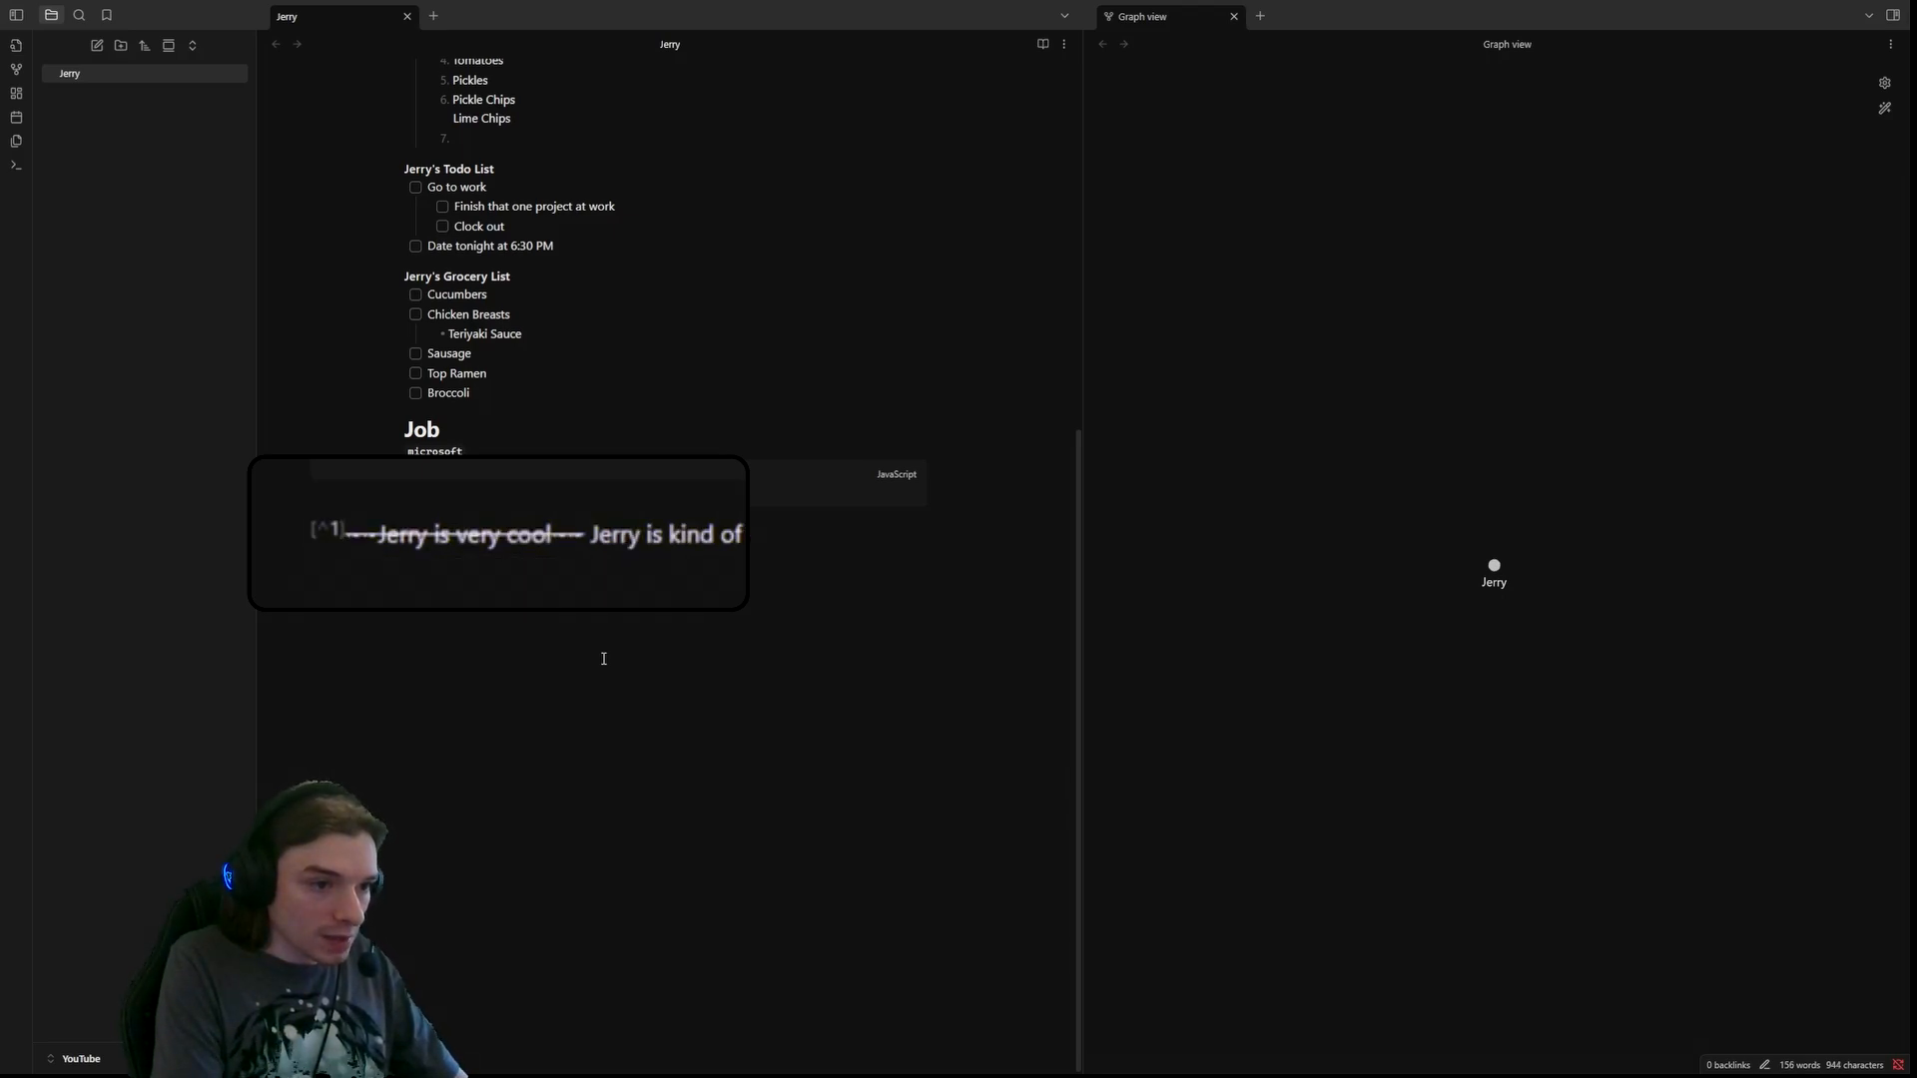
text(:)
click(654, 355)
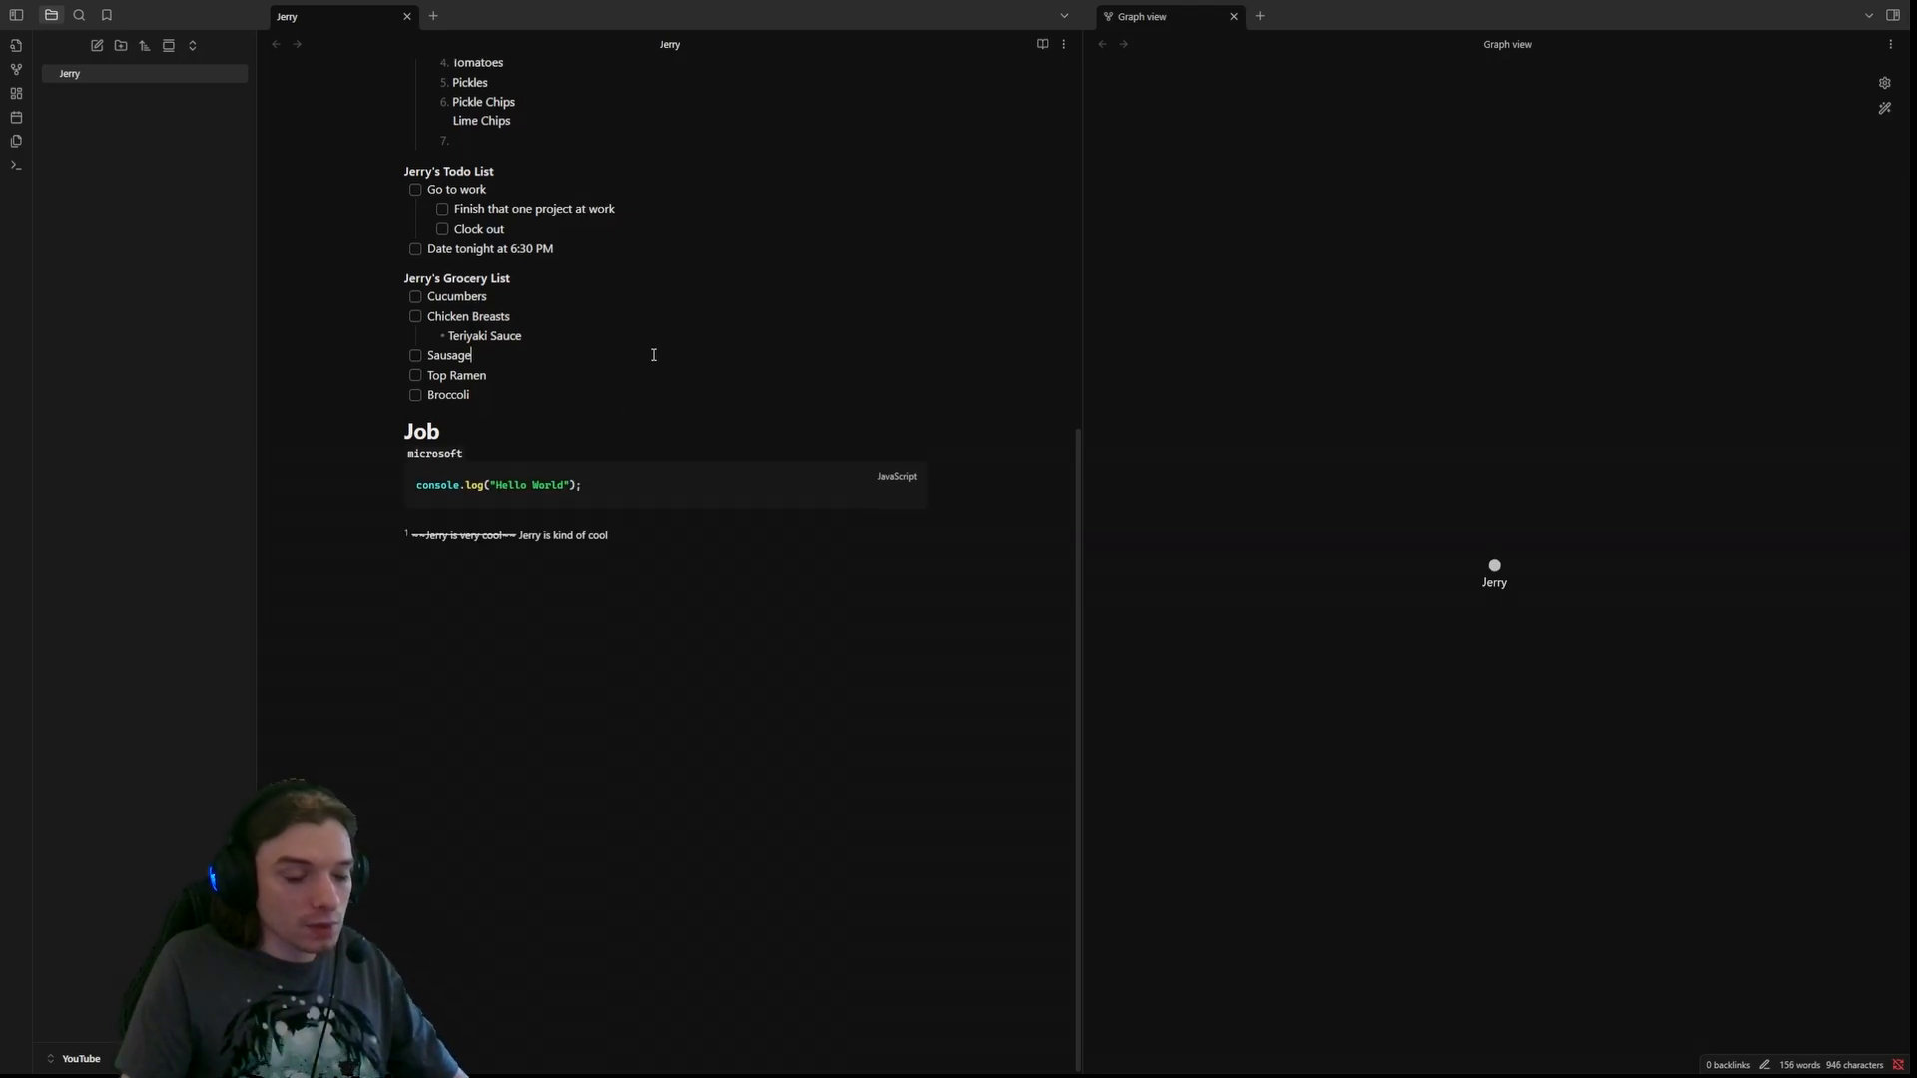
- In reading view, preview the footnote reference after Cool and follow it to its definition
scroll(654, 355, up, 6)
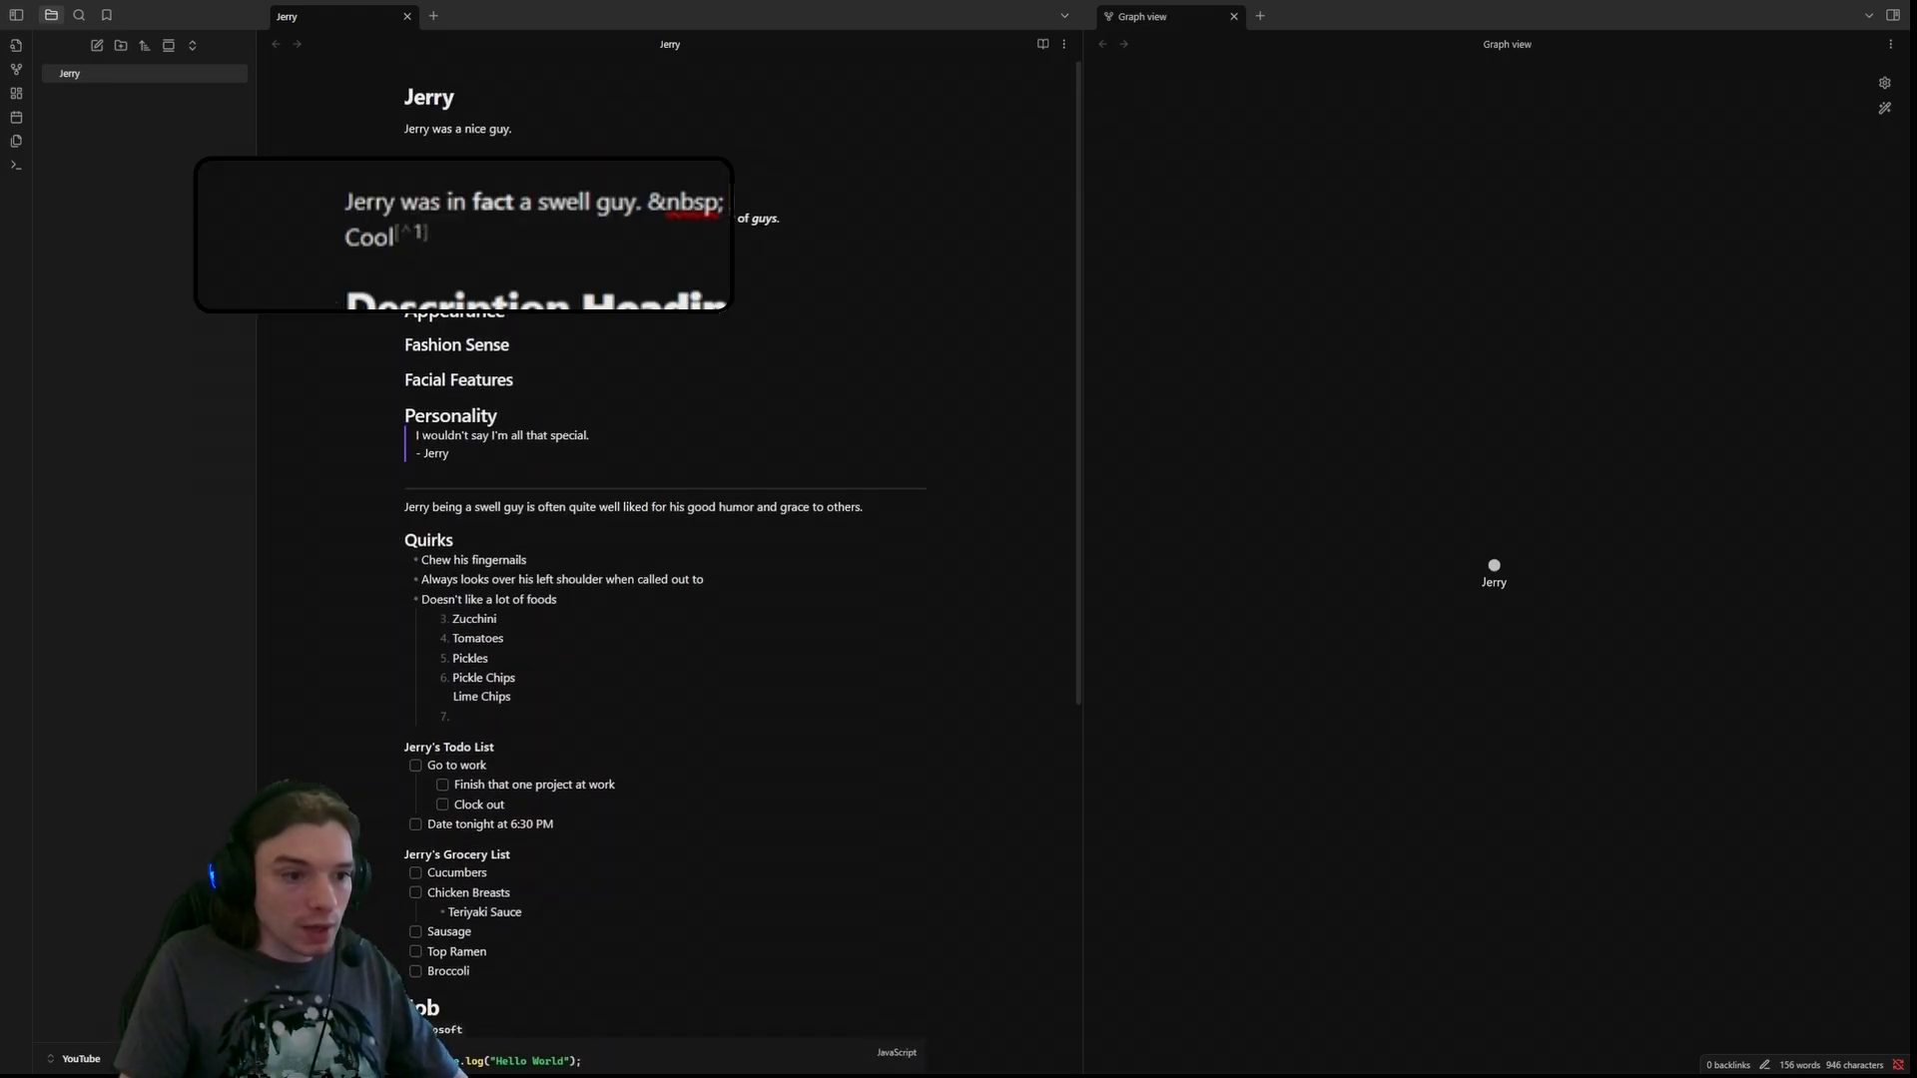
click(1043, 45)
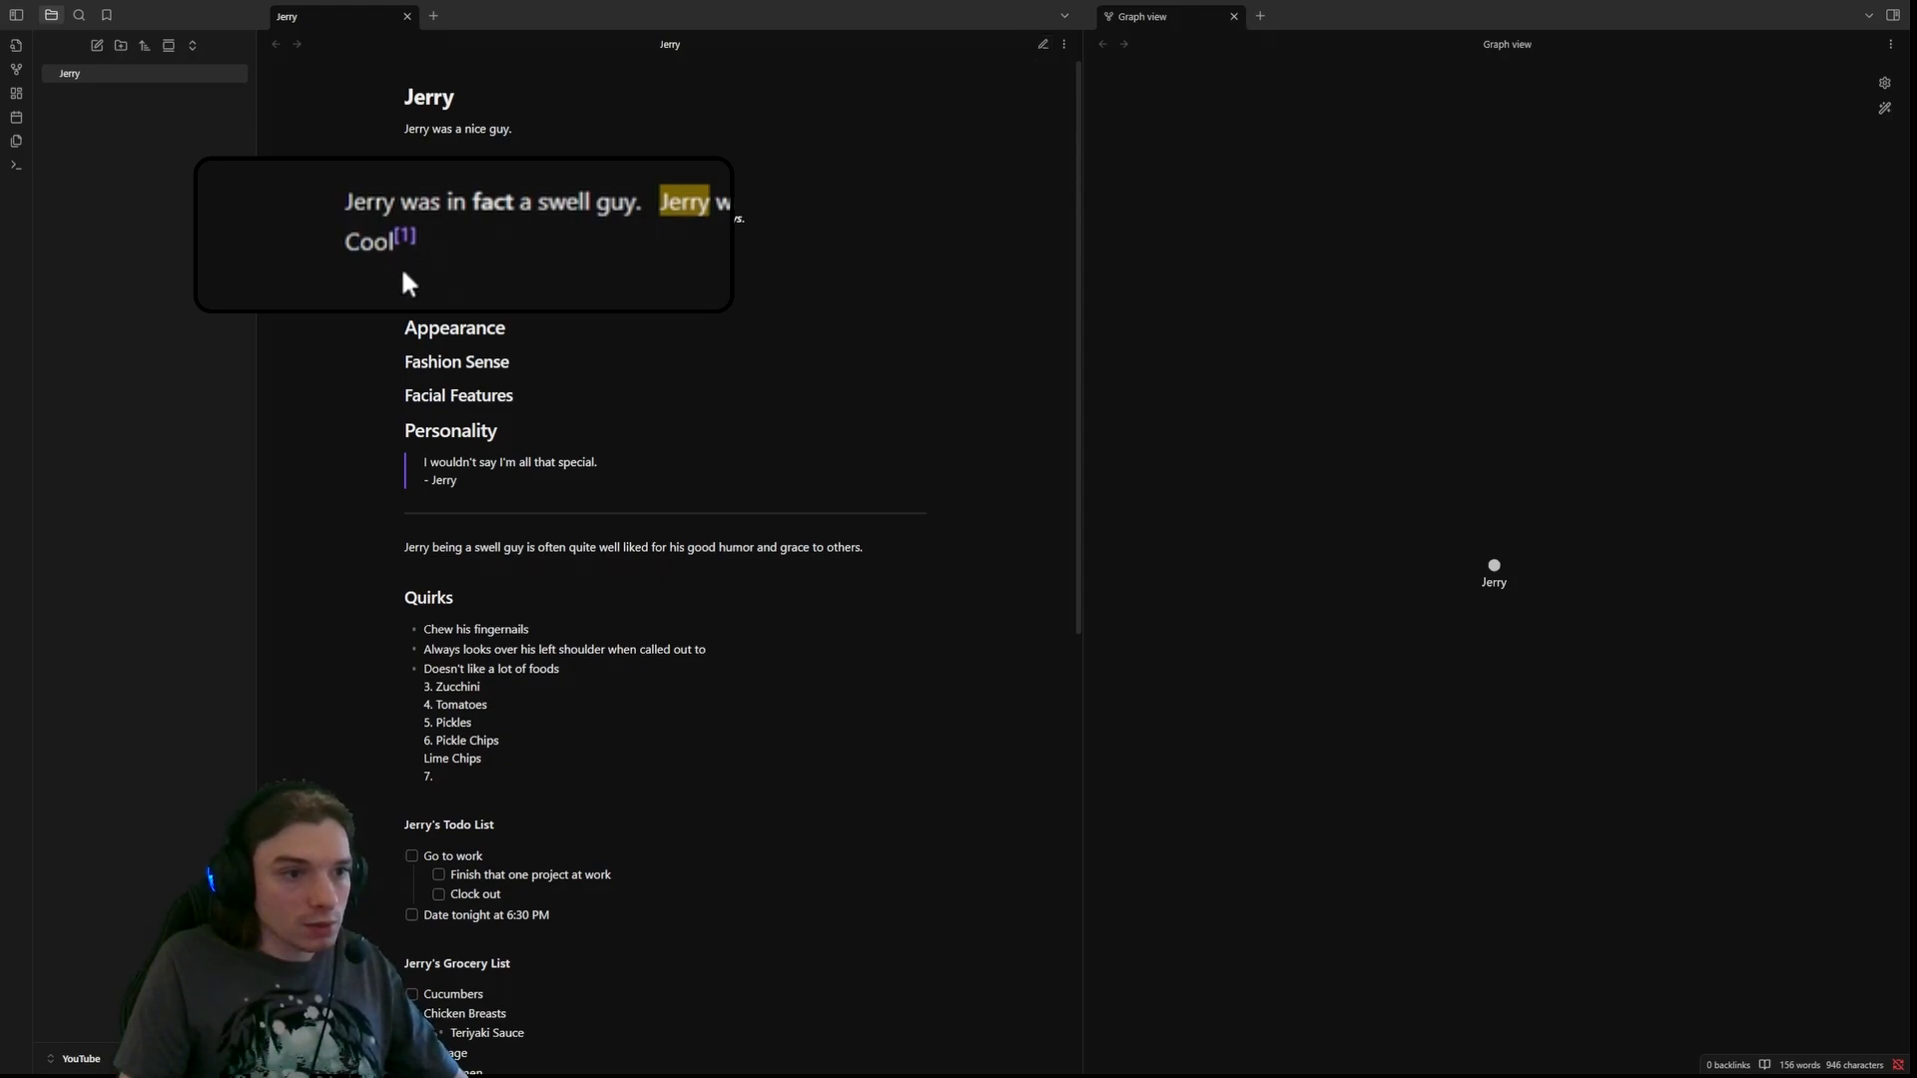
mouse_move(437, 241)
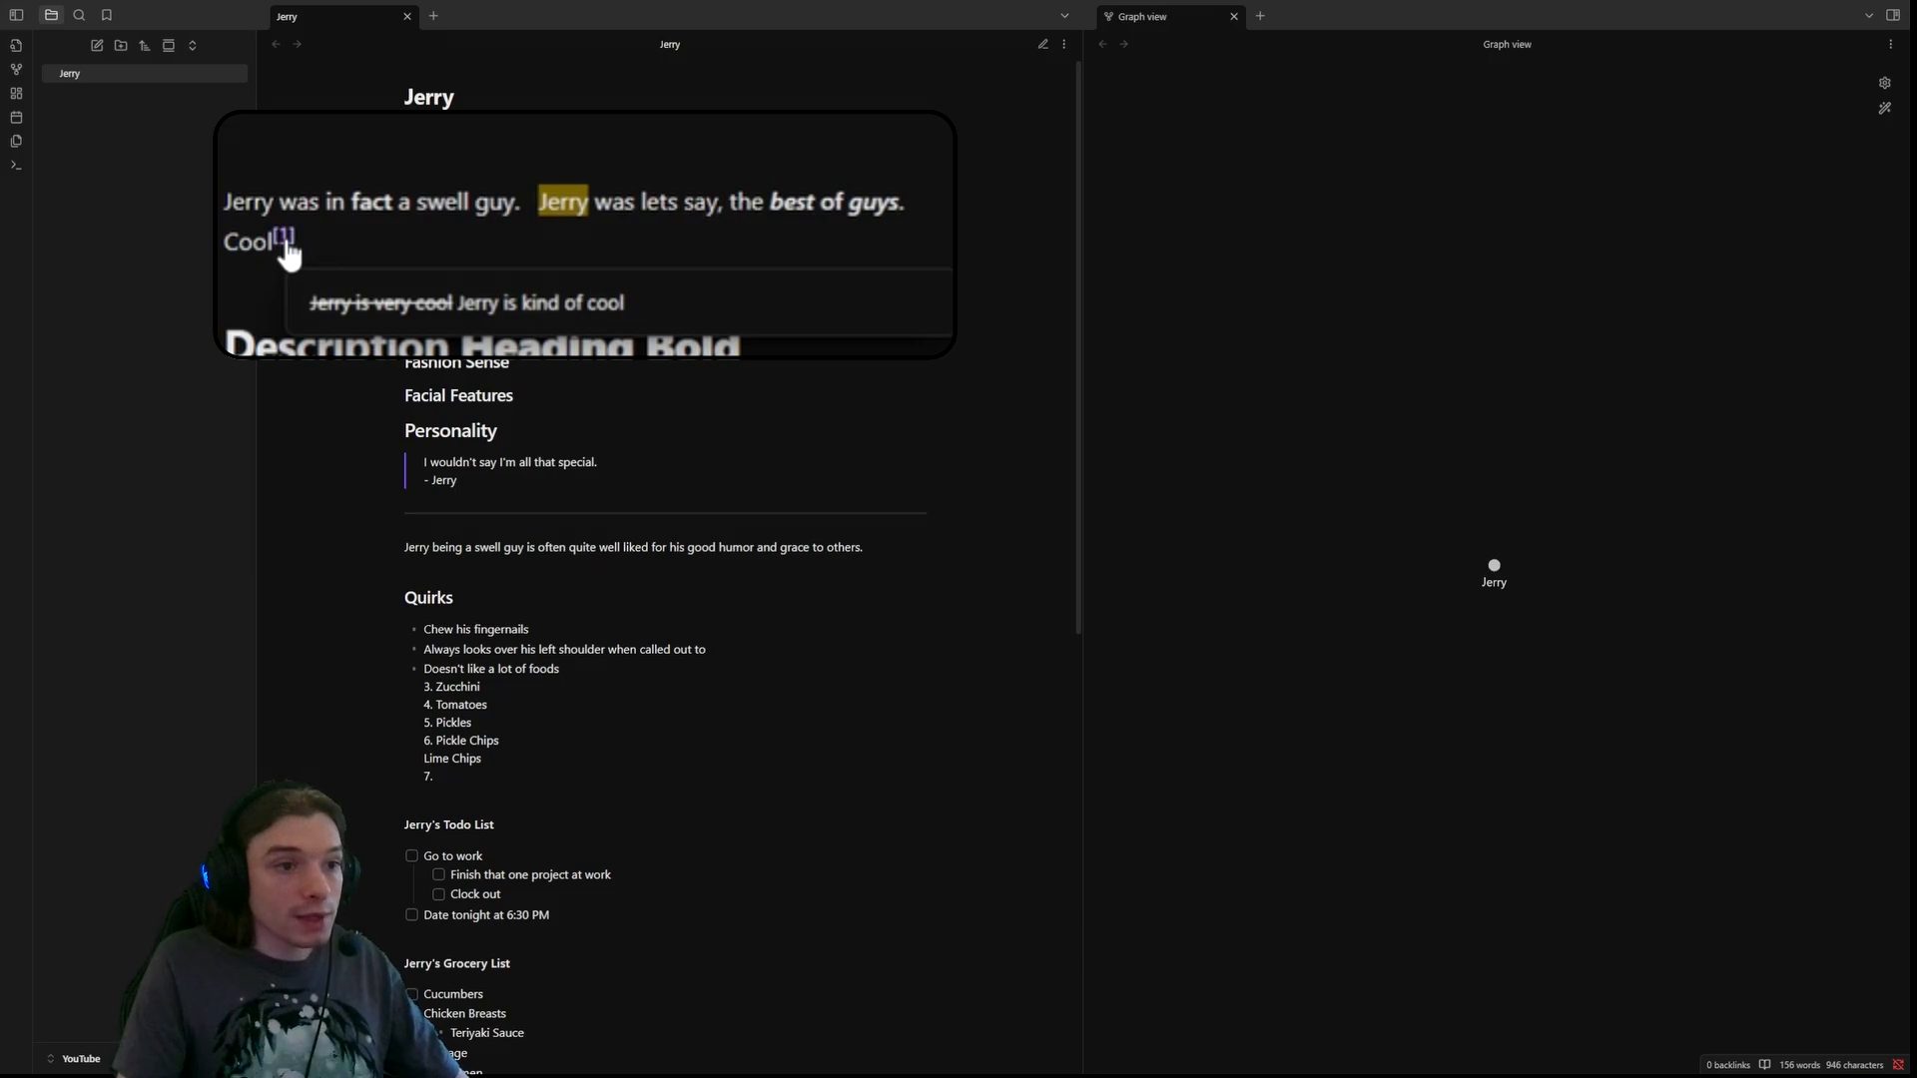
click(435, 240)
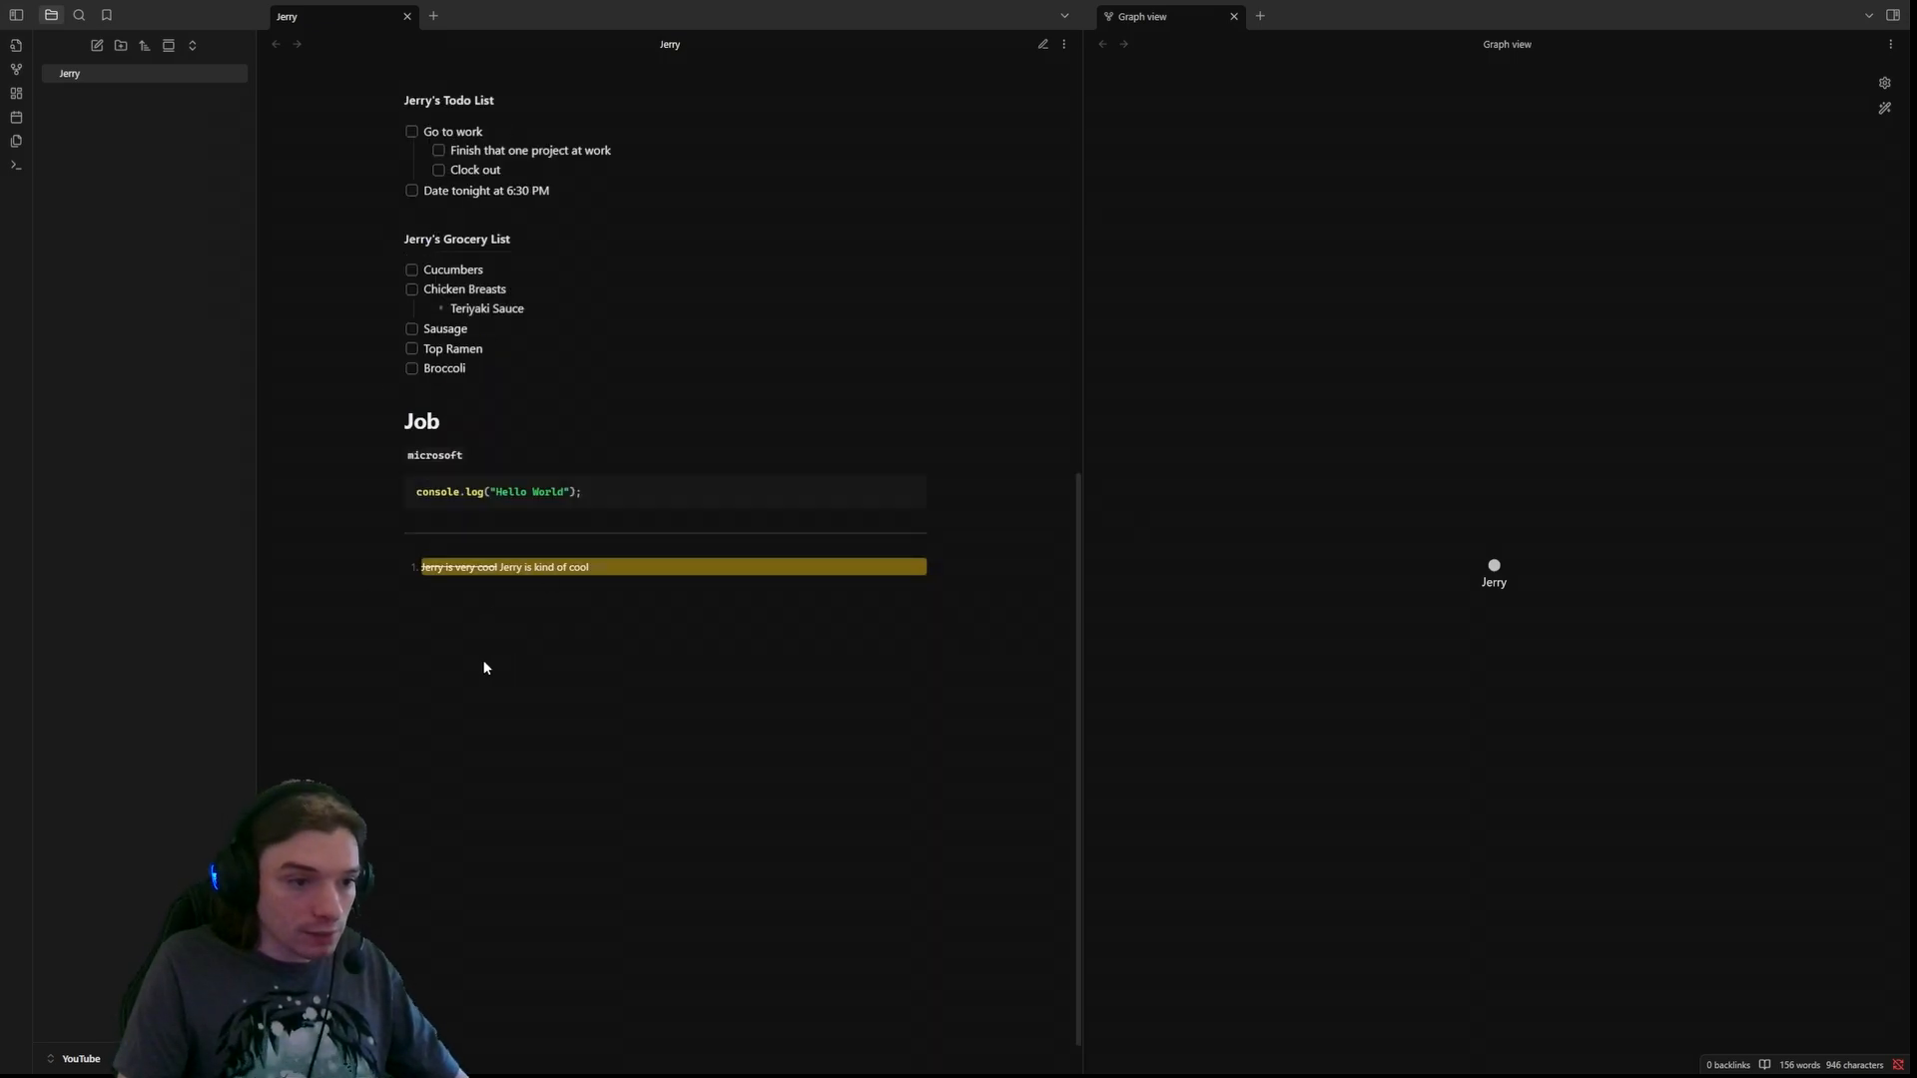
scroll(438, 479, up, 7)
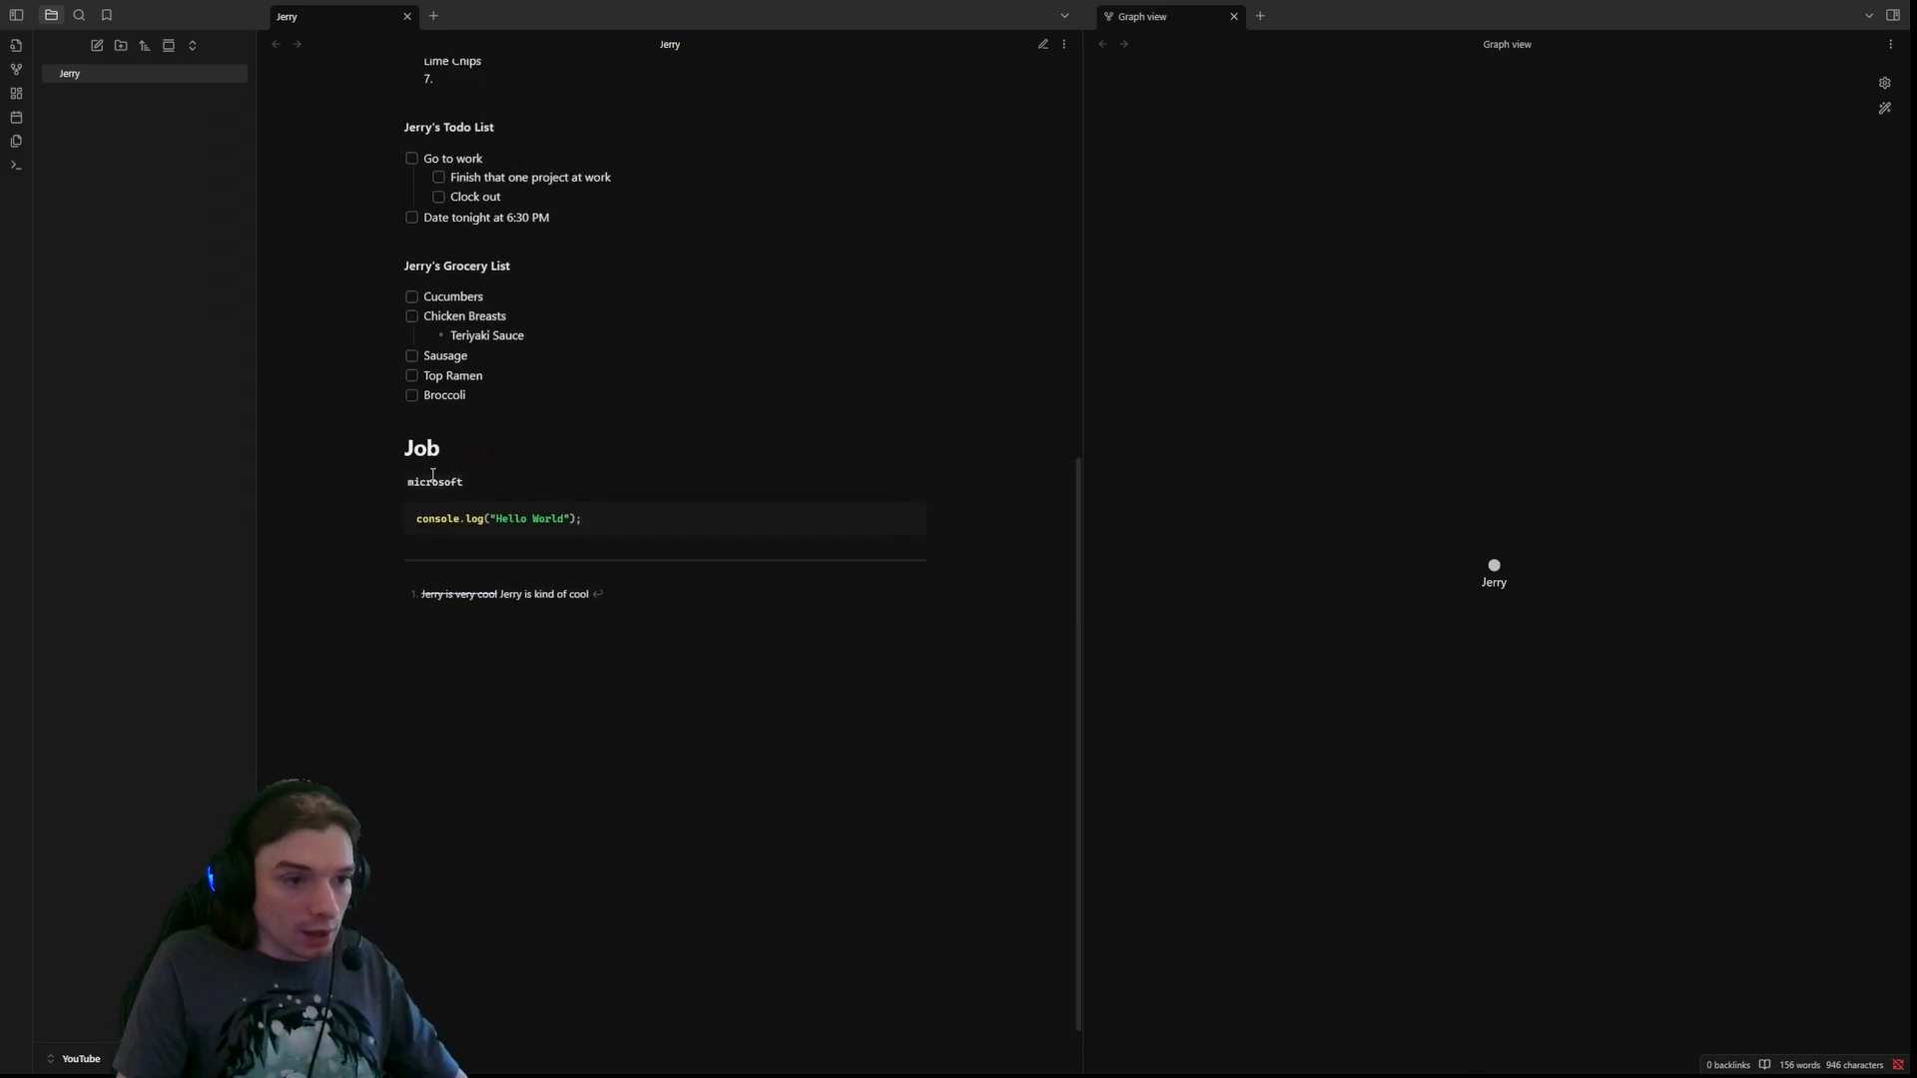
- In editing view, remove the footnote text and its [^1]: marker from the end of the note
click(1045, 45)
scroll(666, 552, down, 5)
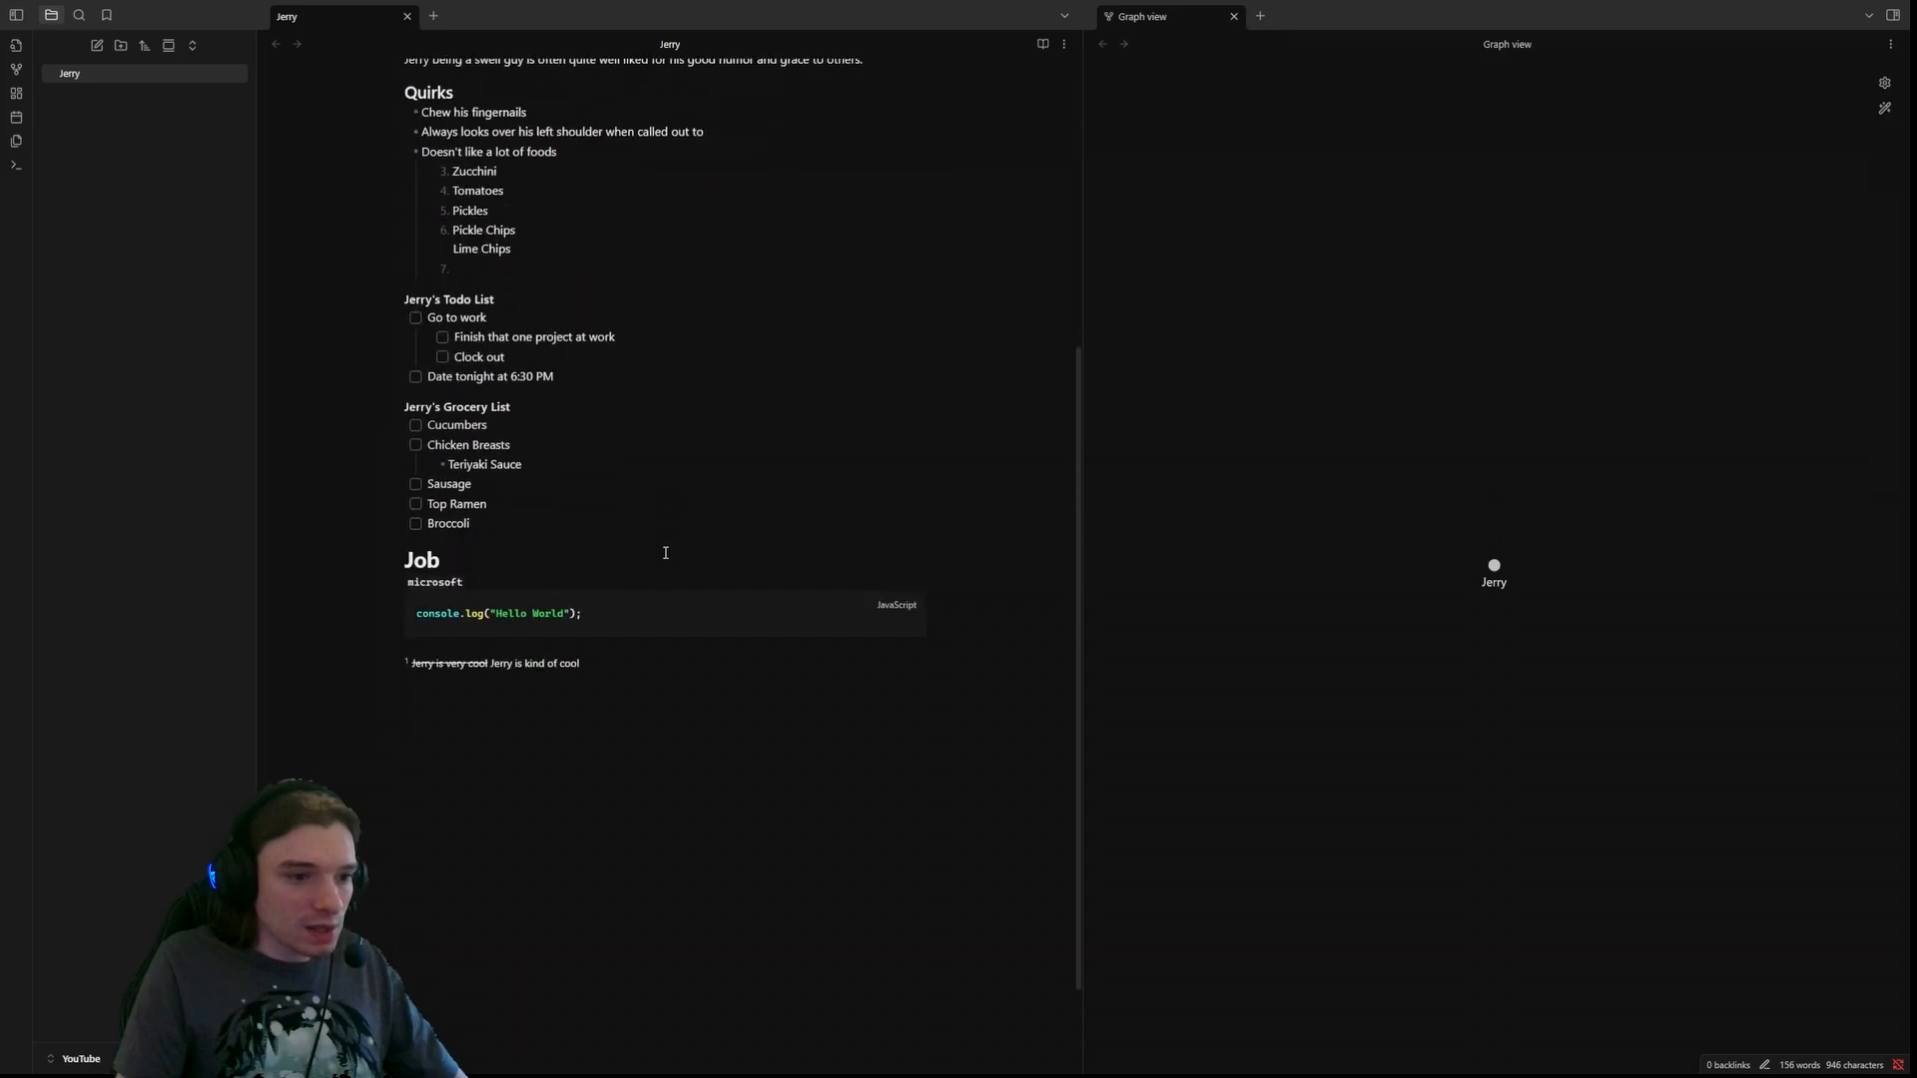
click(425, 666)
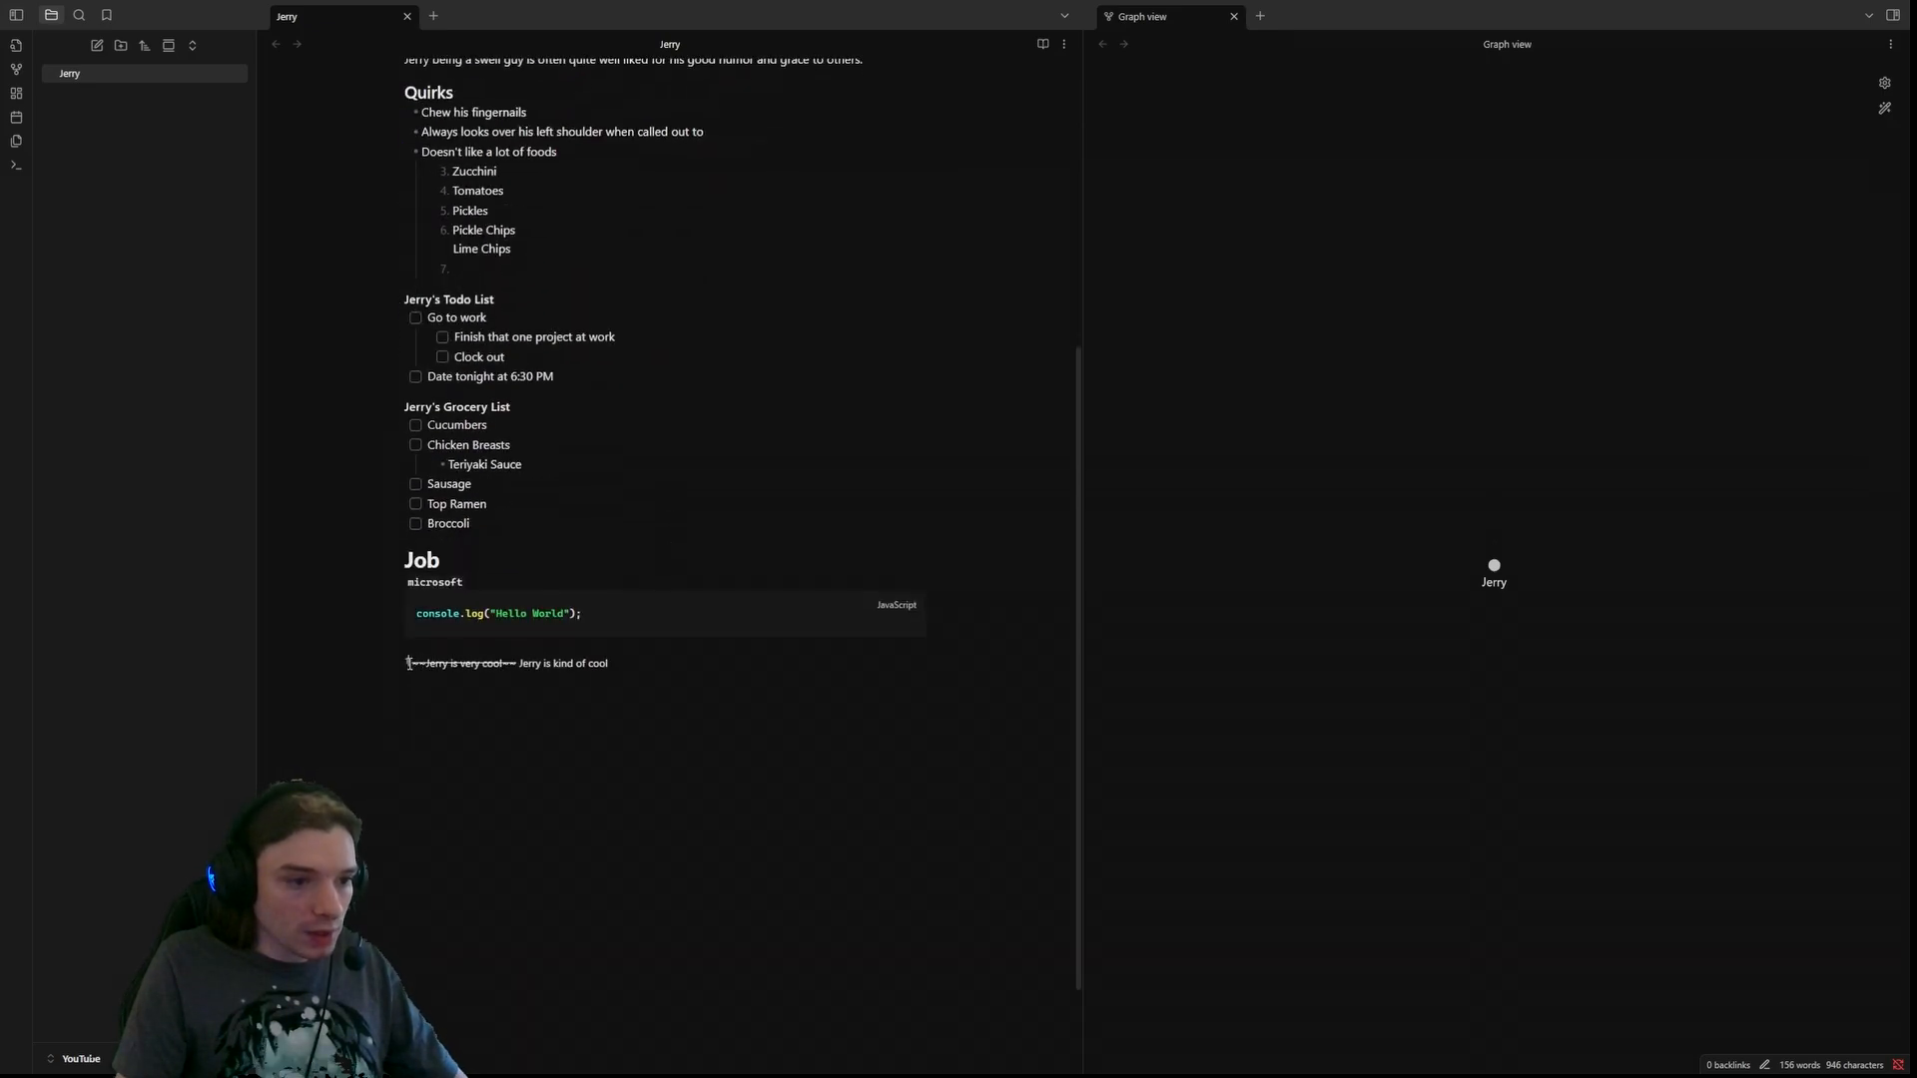
click(411, 664)
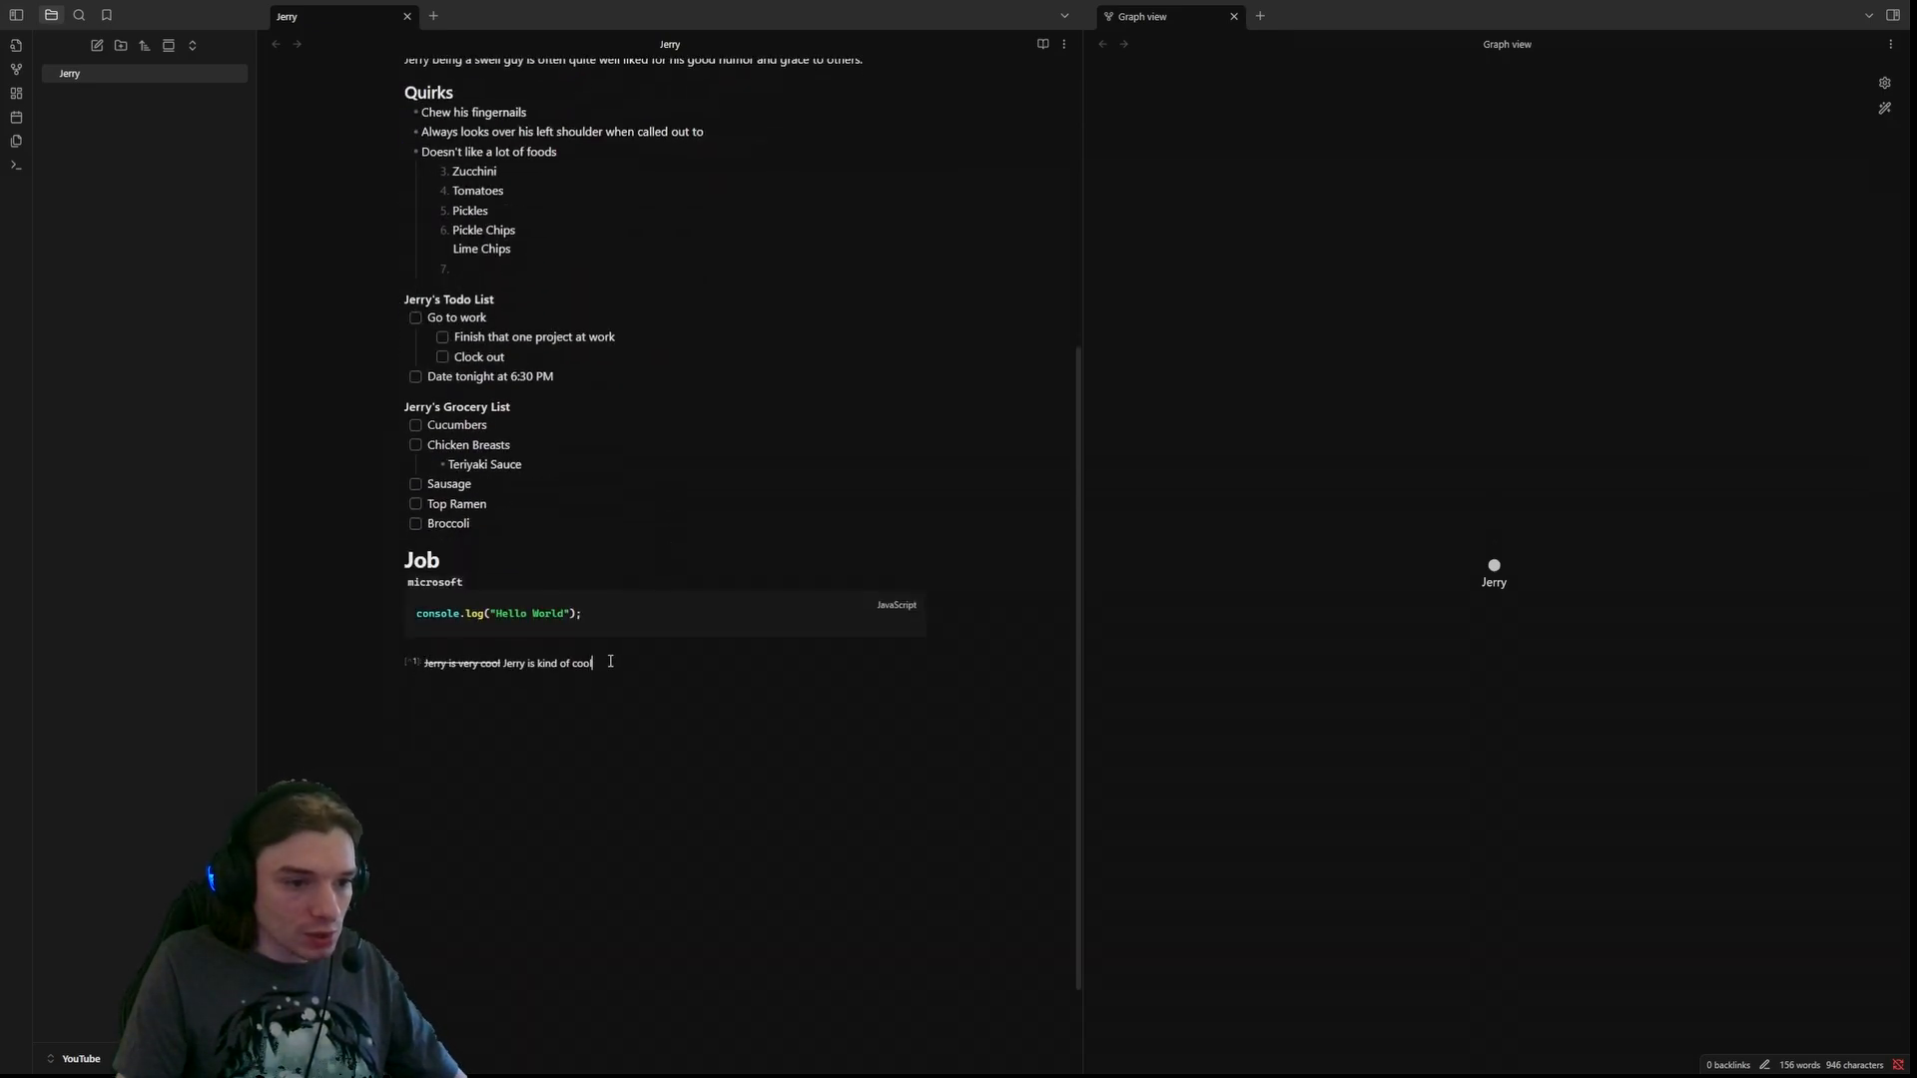
drag(610, 662, 430, 667)
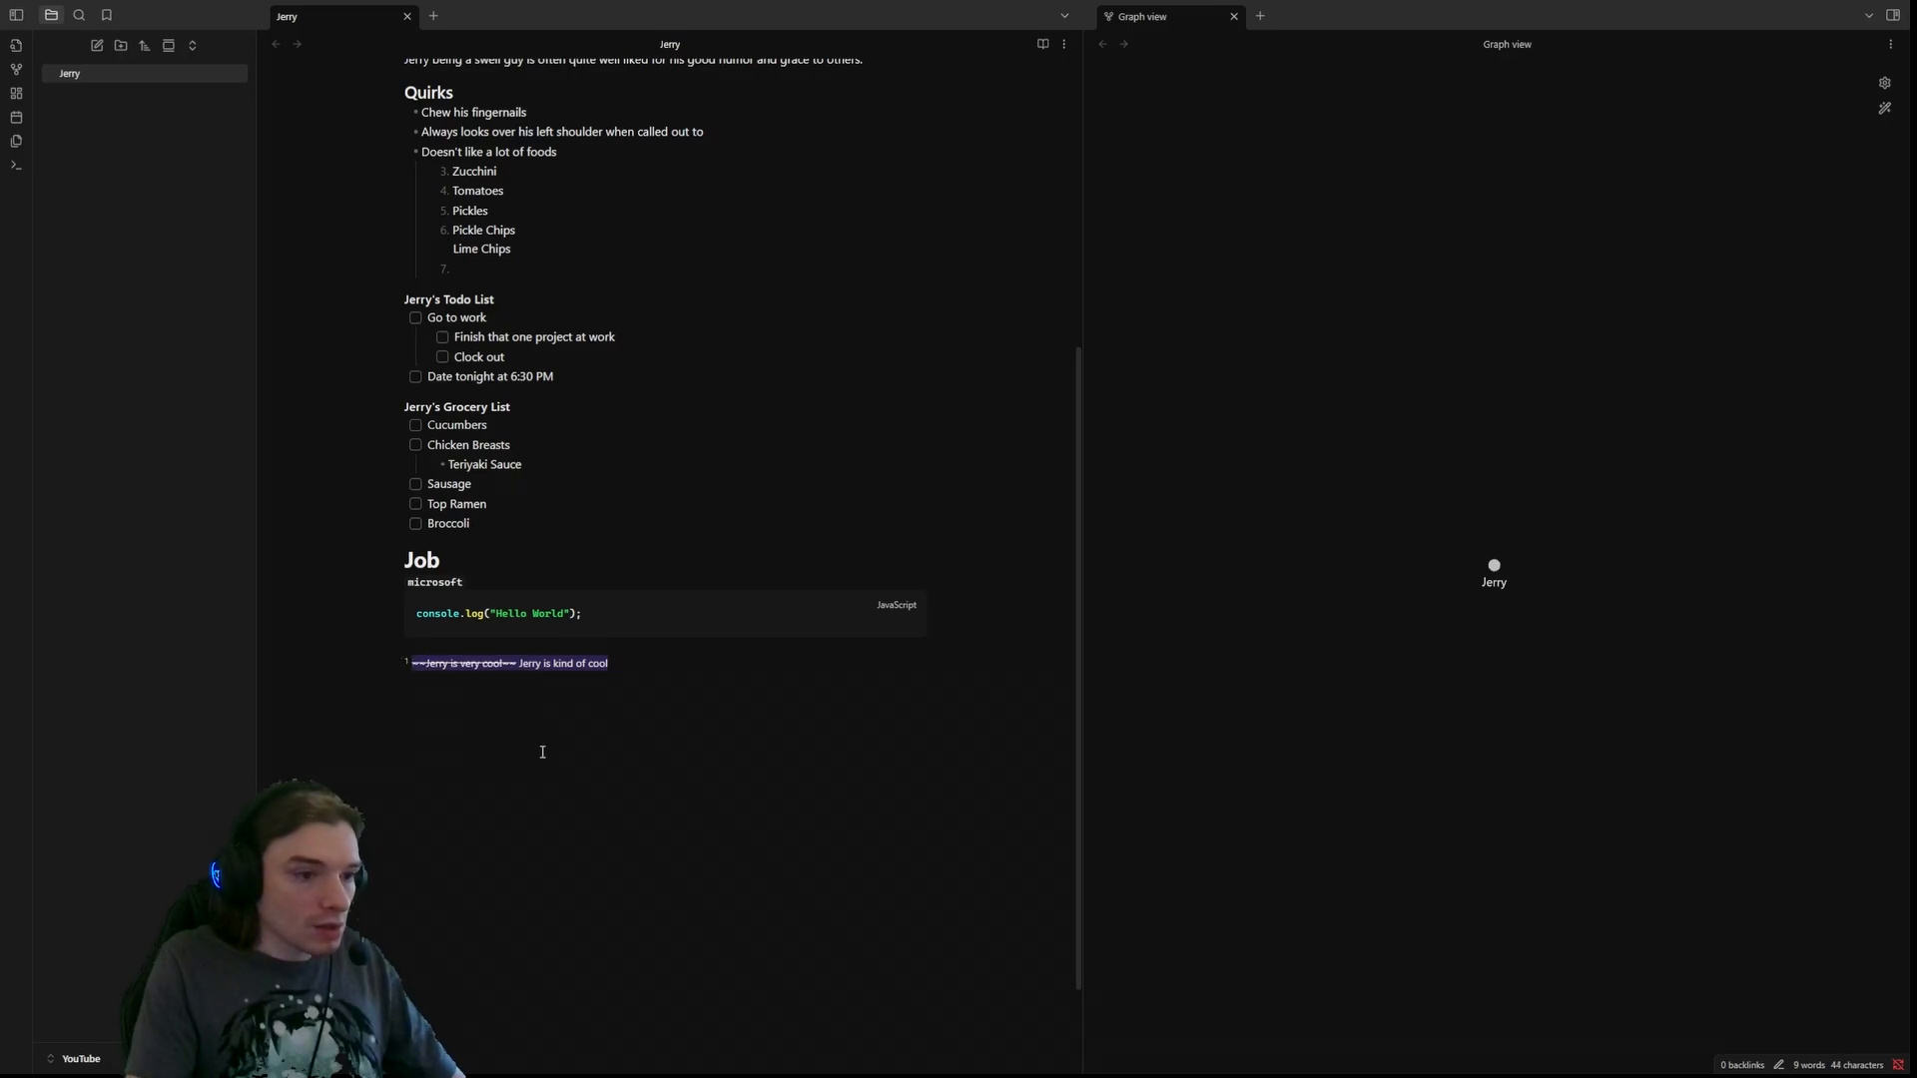
key(BackSpace)
key(BackSpace)
key(BackSpace)
key(BackSpace)
key(BackSpace)
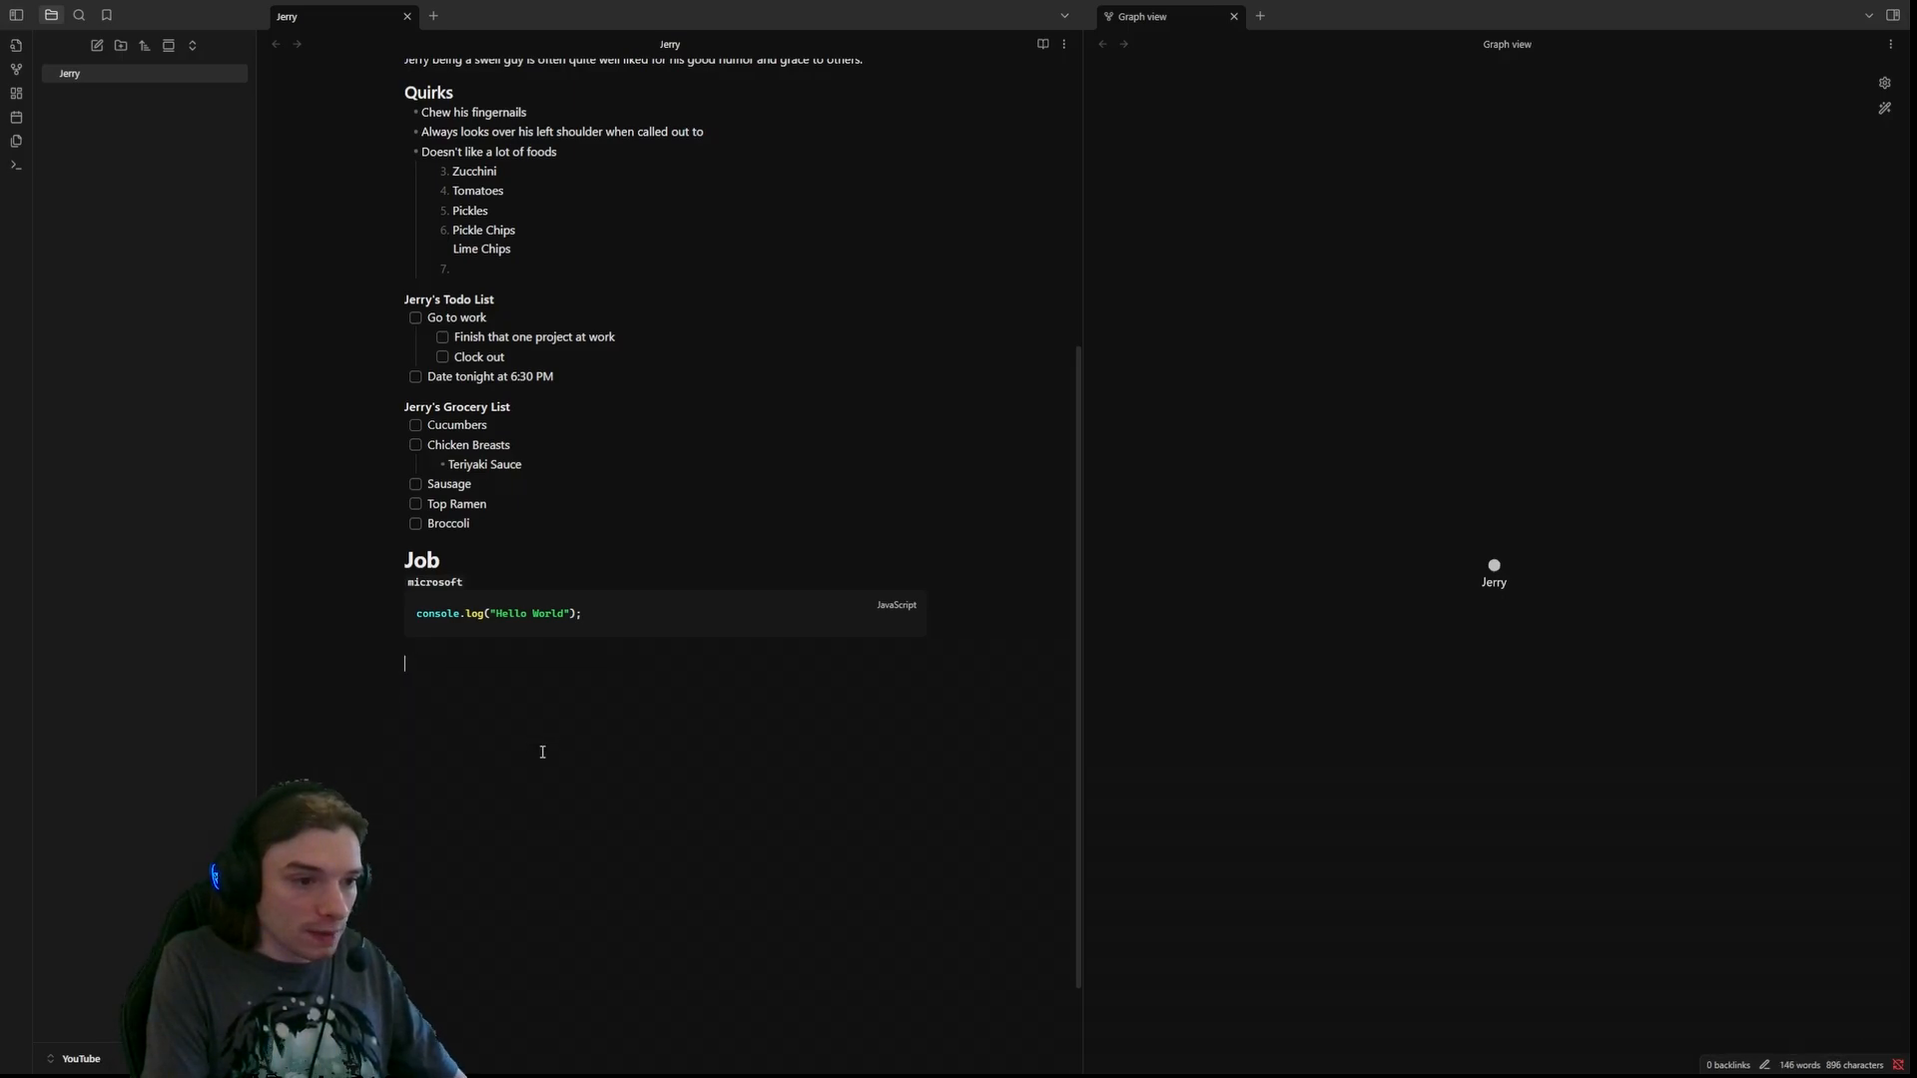
- Replace the footnote reference after Cool with the inline footnote ^[~~Jerry is very cool~~ Jerry is kind of cool]
scroll(609, 513, up, 5)
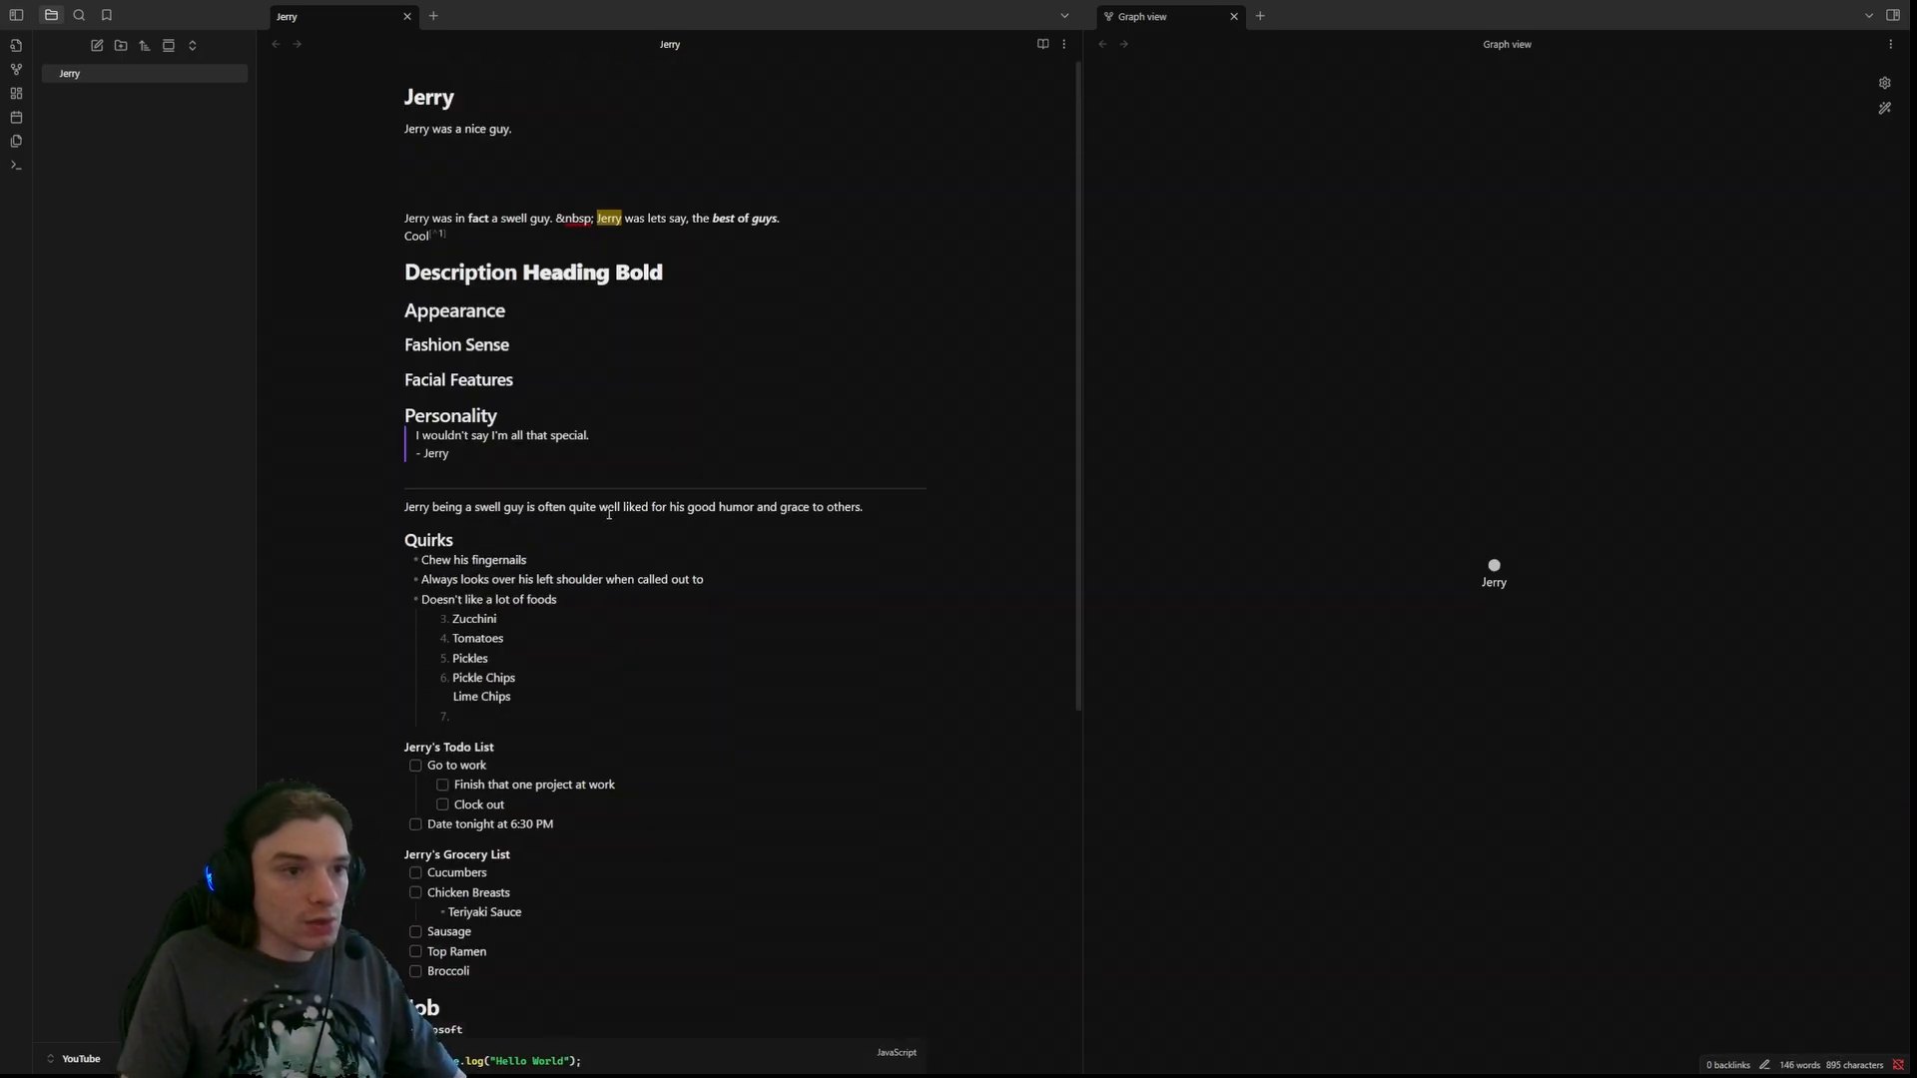
click(440, 238)
key(BackSpace)
text(~~Jerry is very cool~~ Jerry is kind of cool)
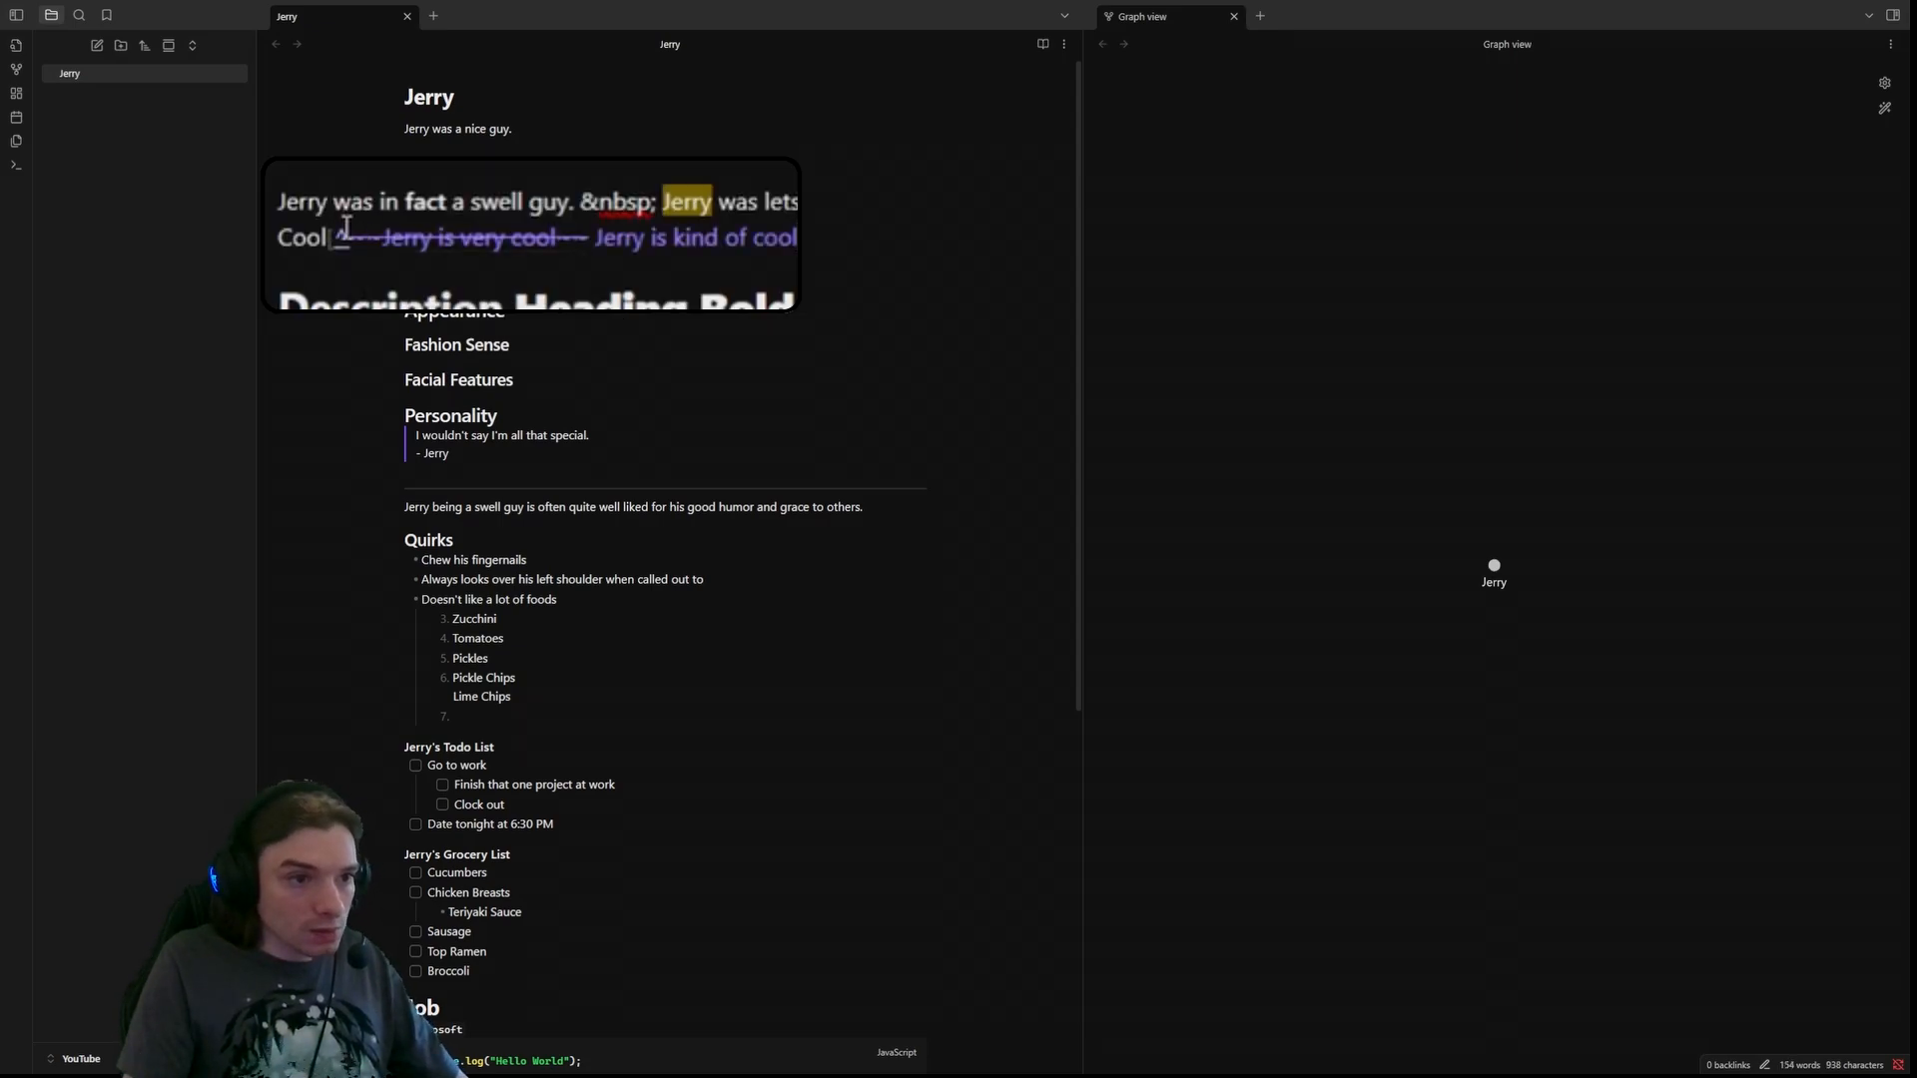
click(348, 236)
key(BackSpace)
key(Left)
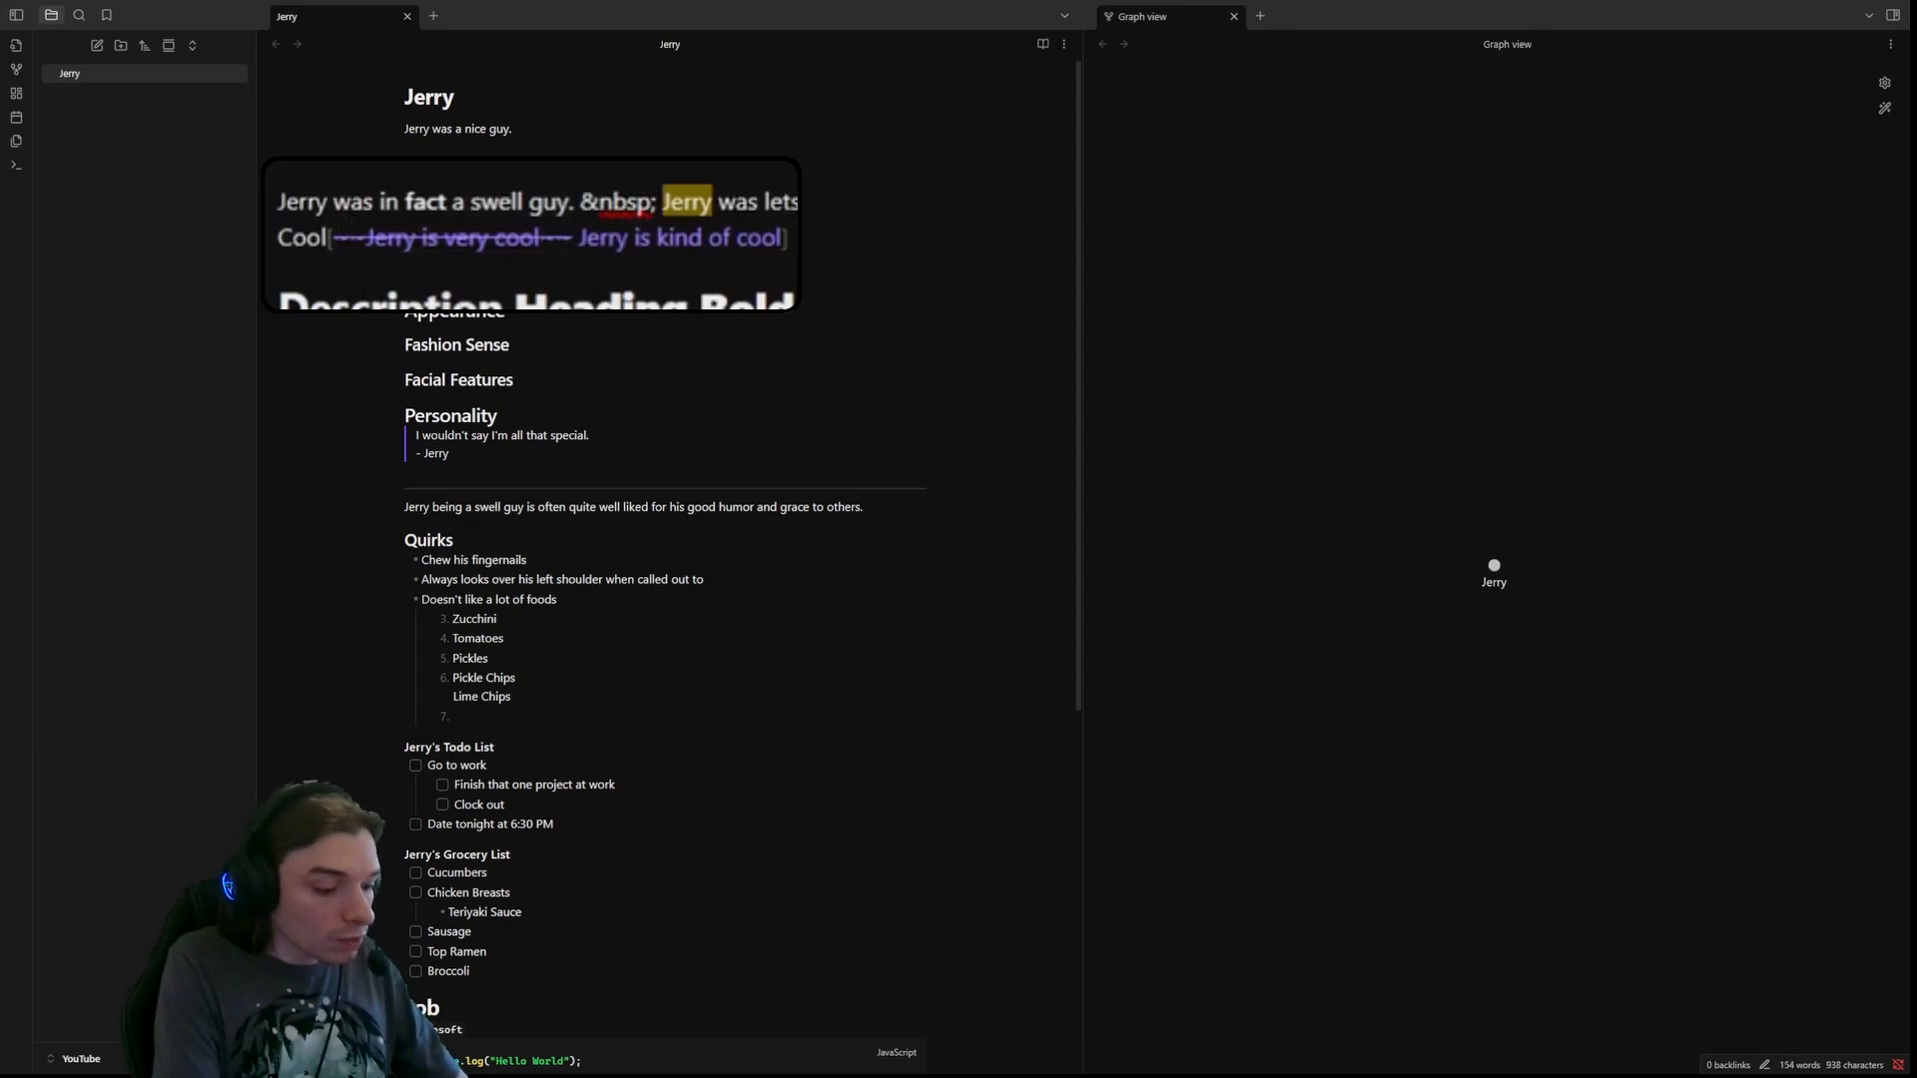
text(^)
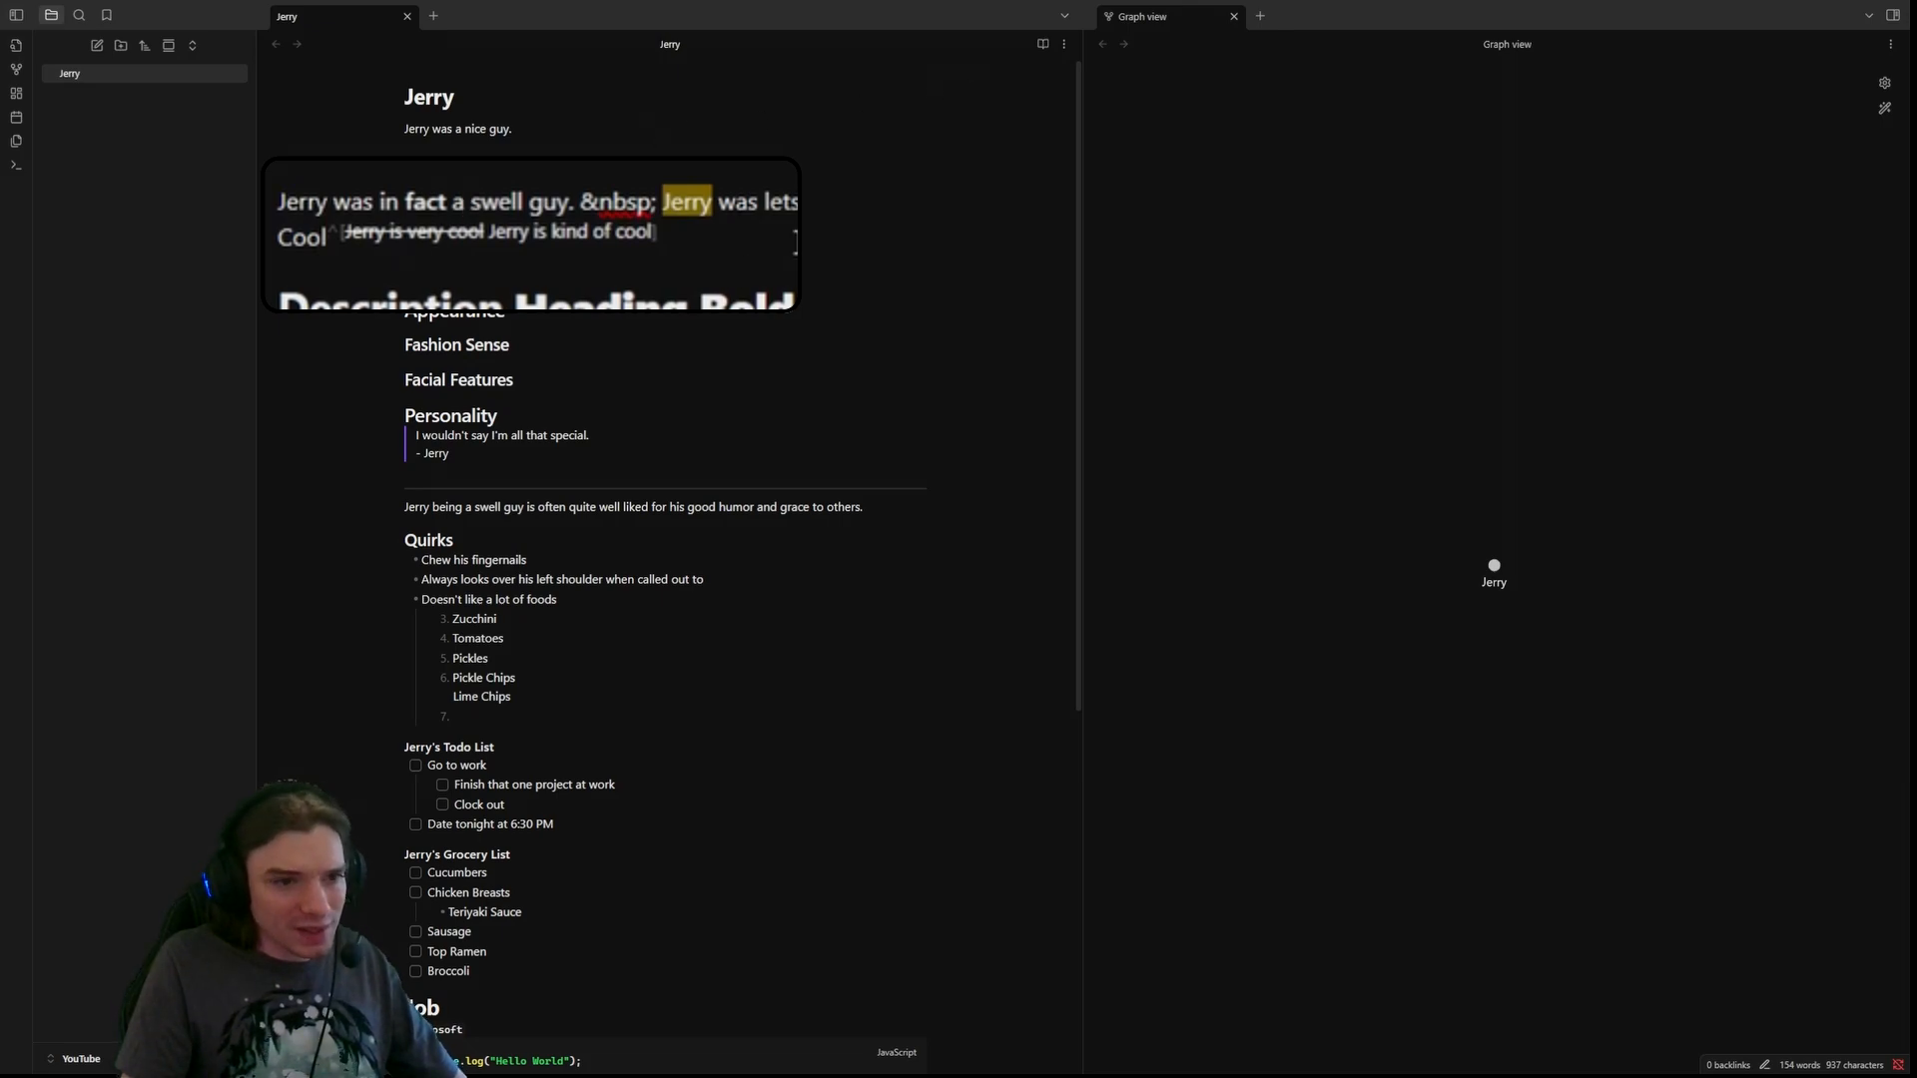
- Preview the inline footnote after Cool in reading view, follow it to the note's end, and return to editing view
click(1041, 46)
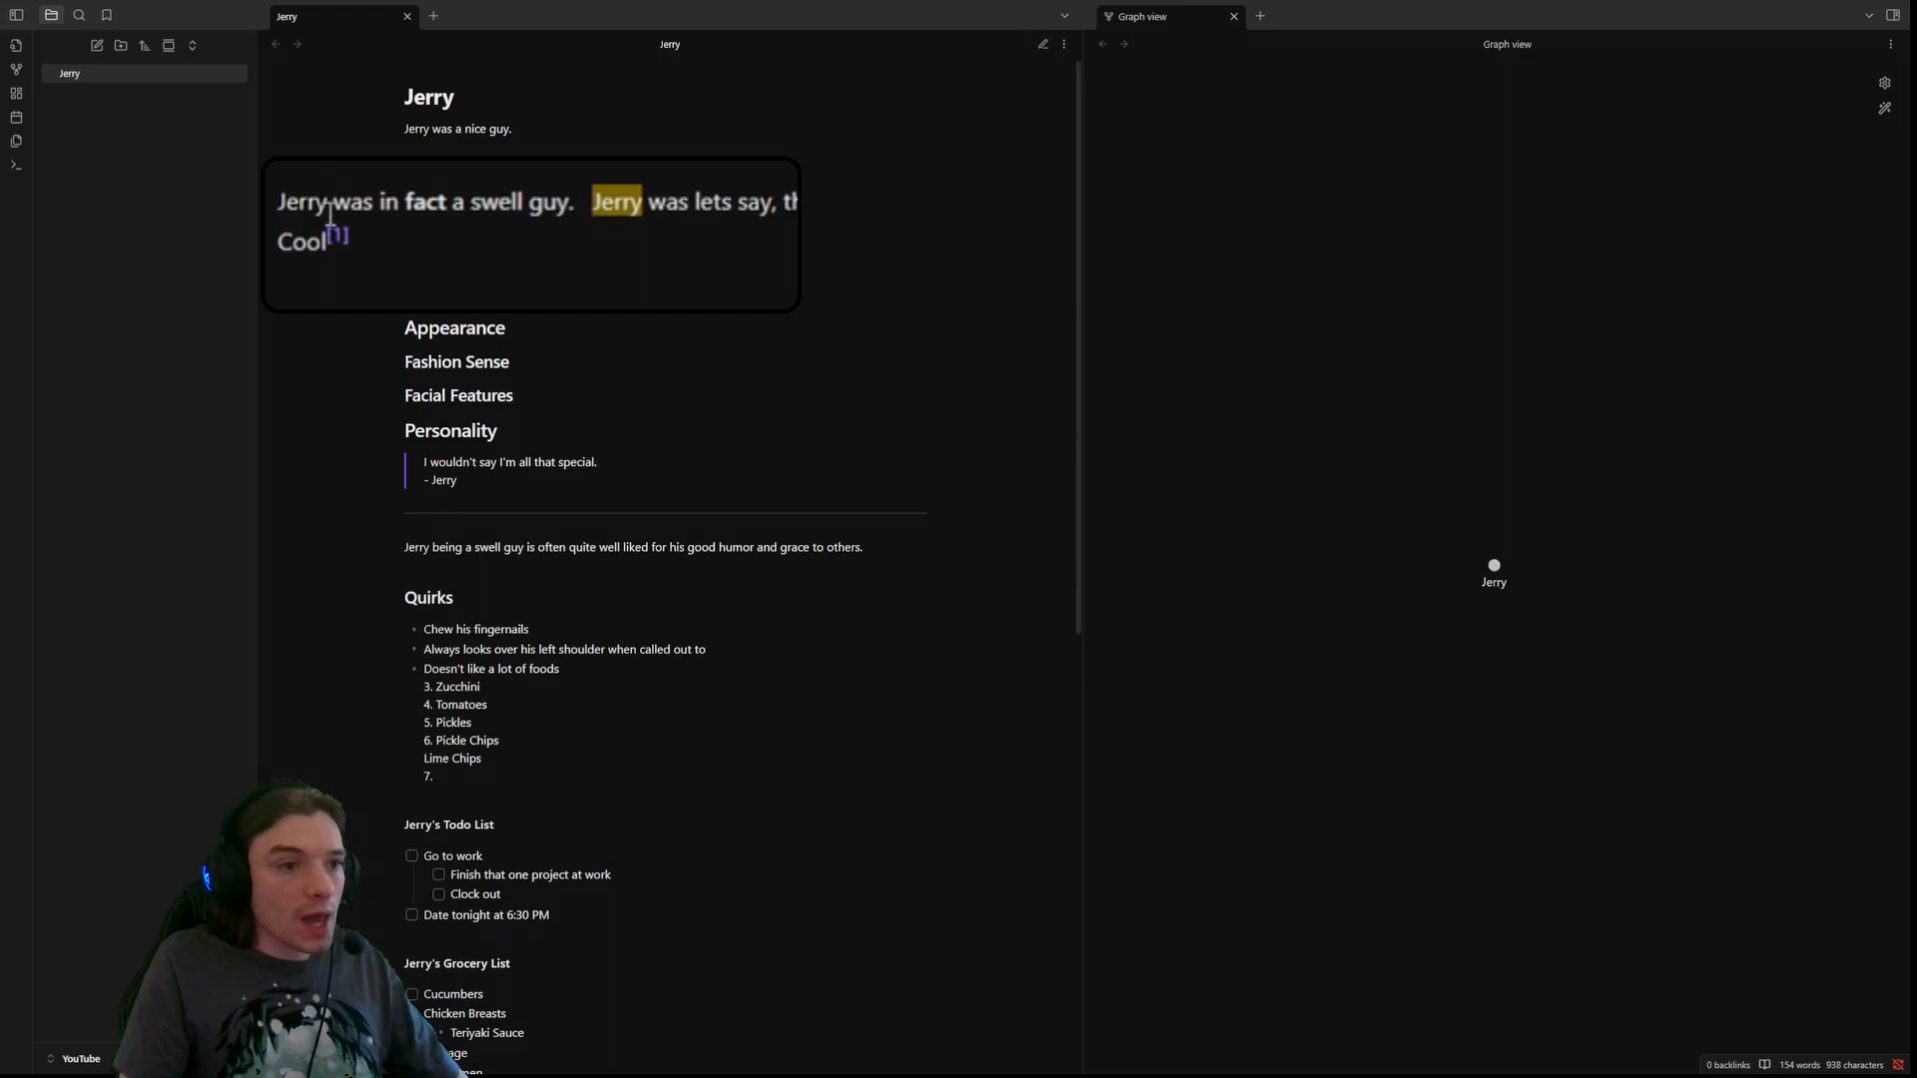
mouse_move(339, 255)
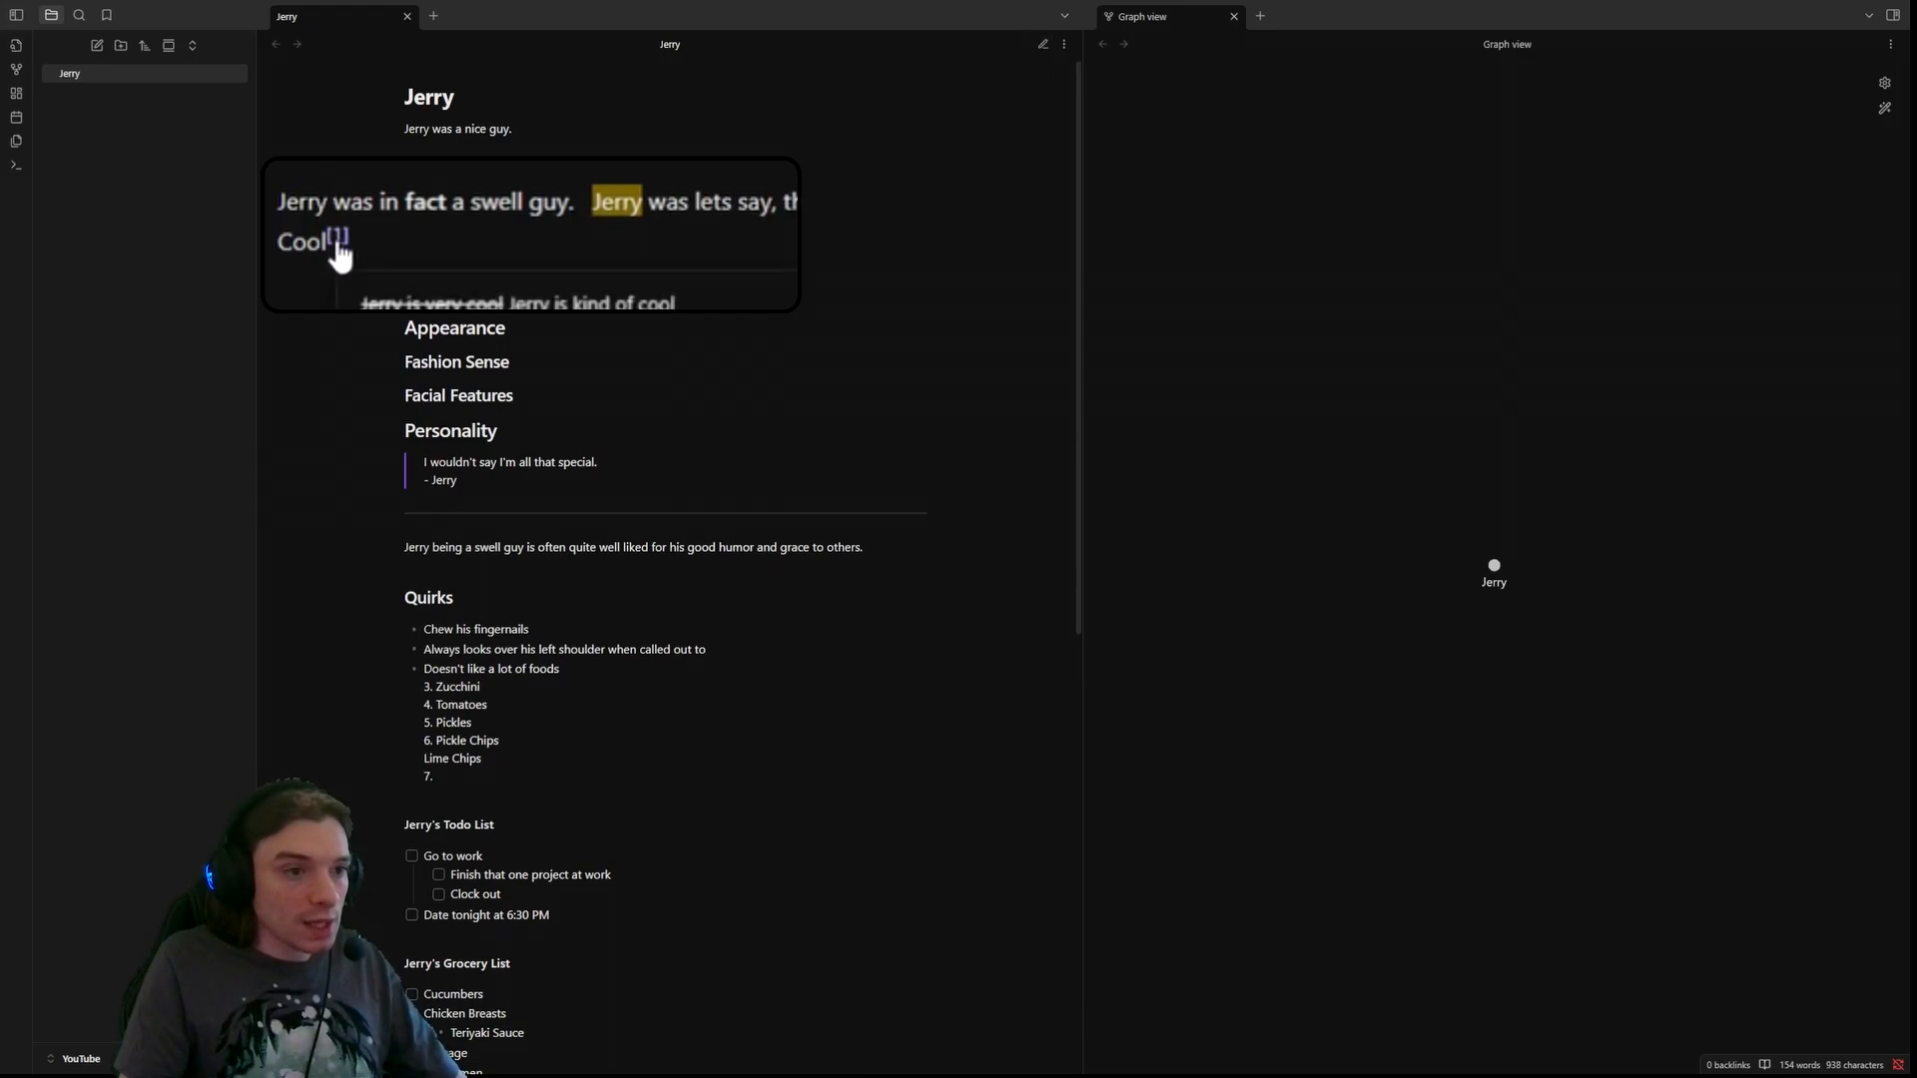
click(338, 245)
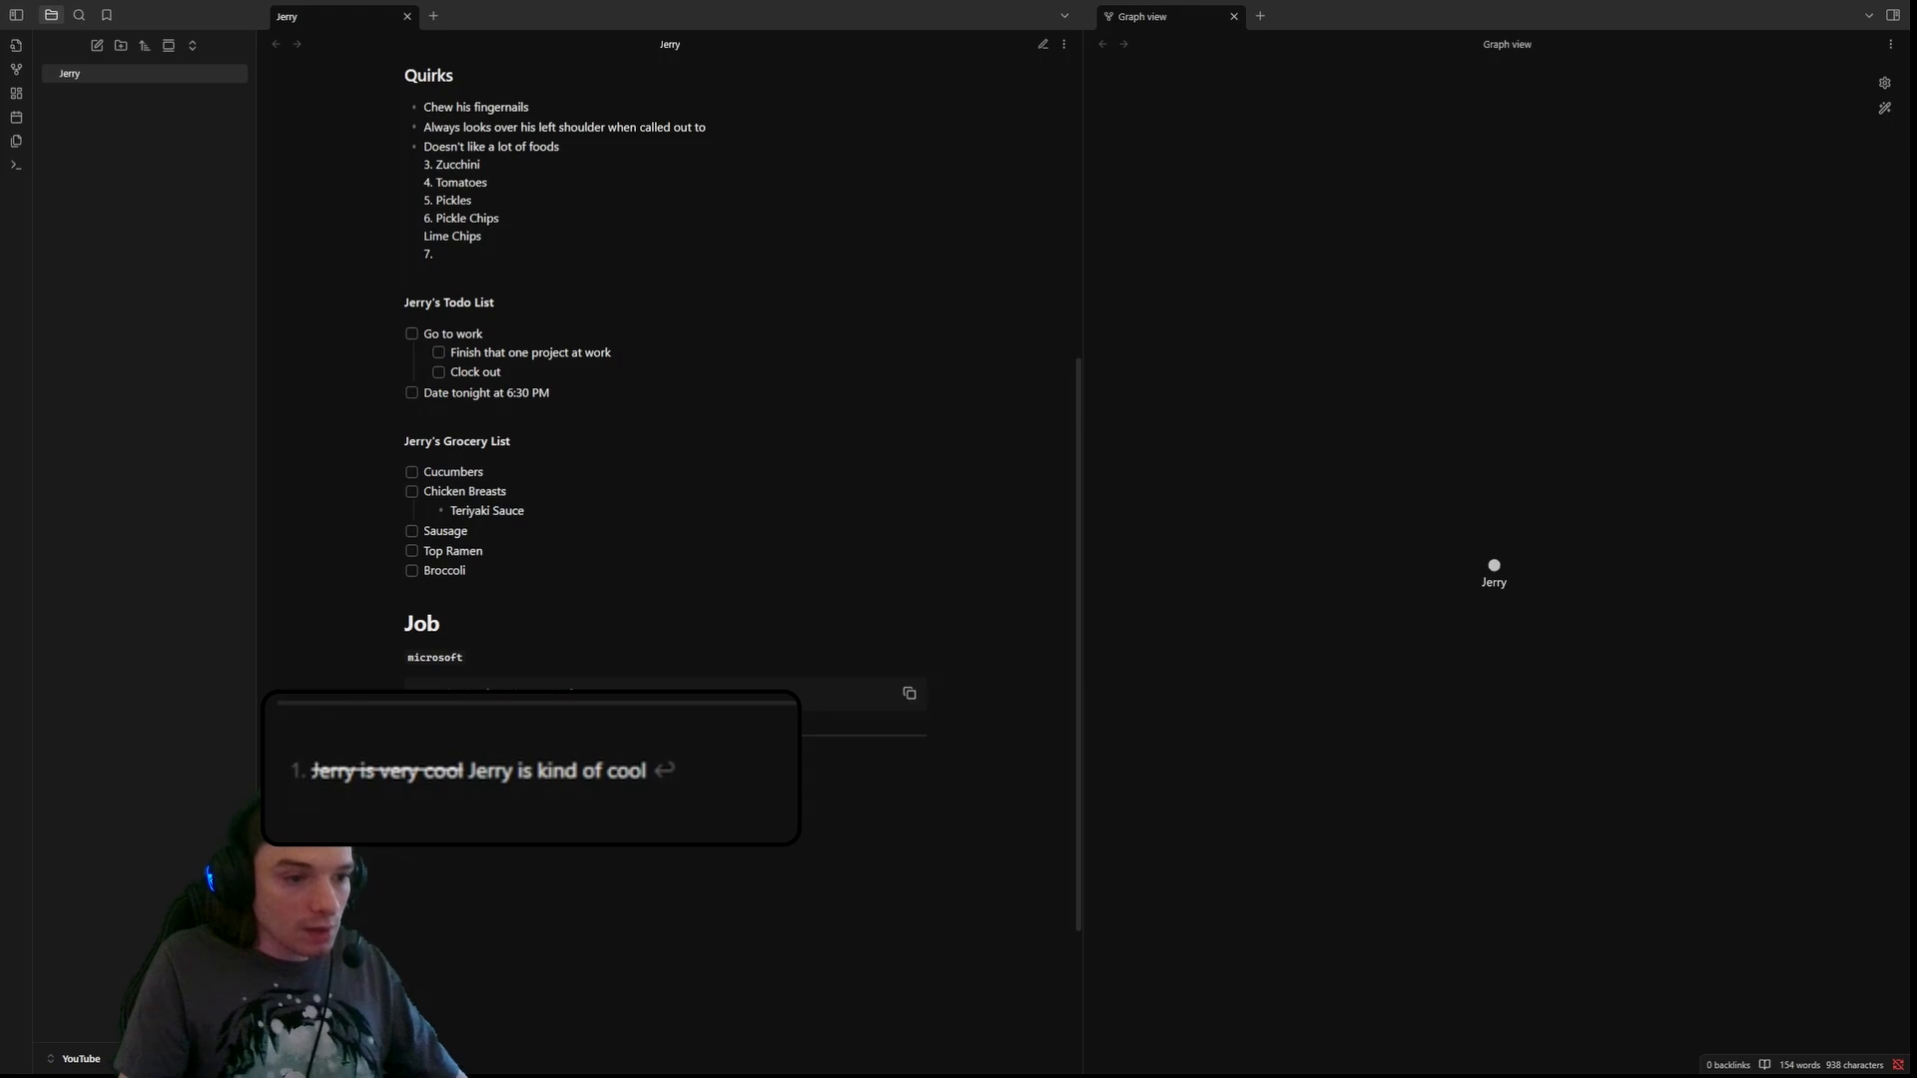
scroll(425, 254, up, 5)
mouse_move(440, 242)
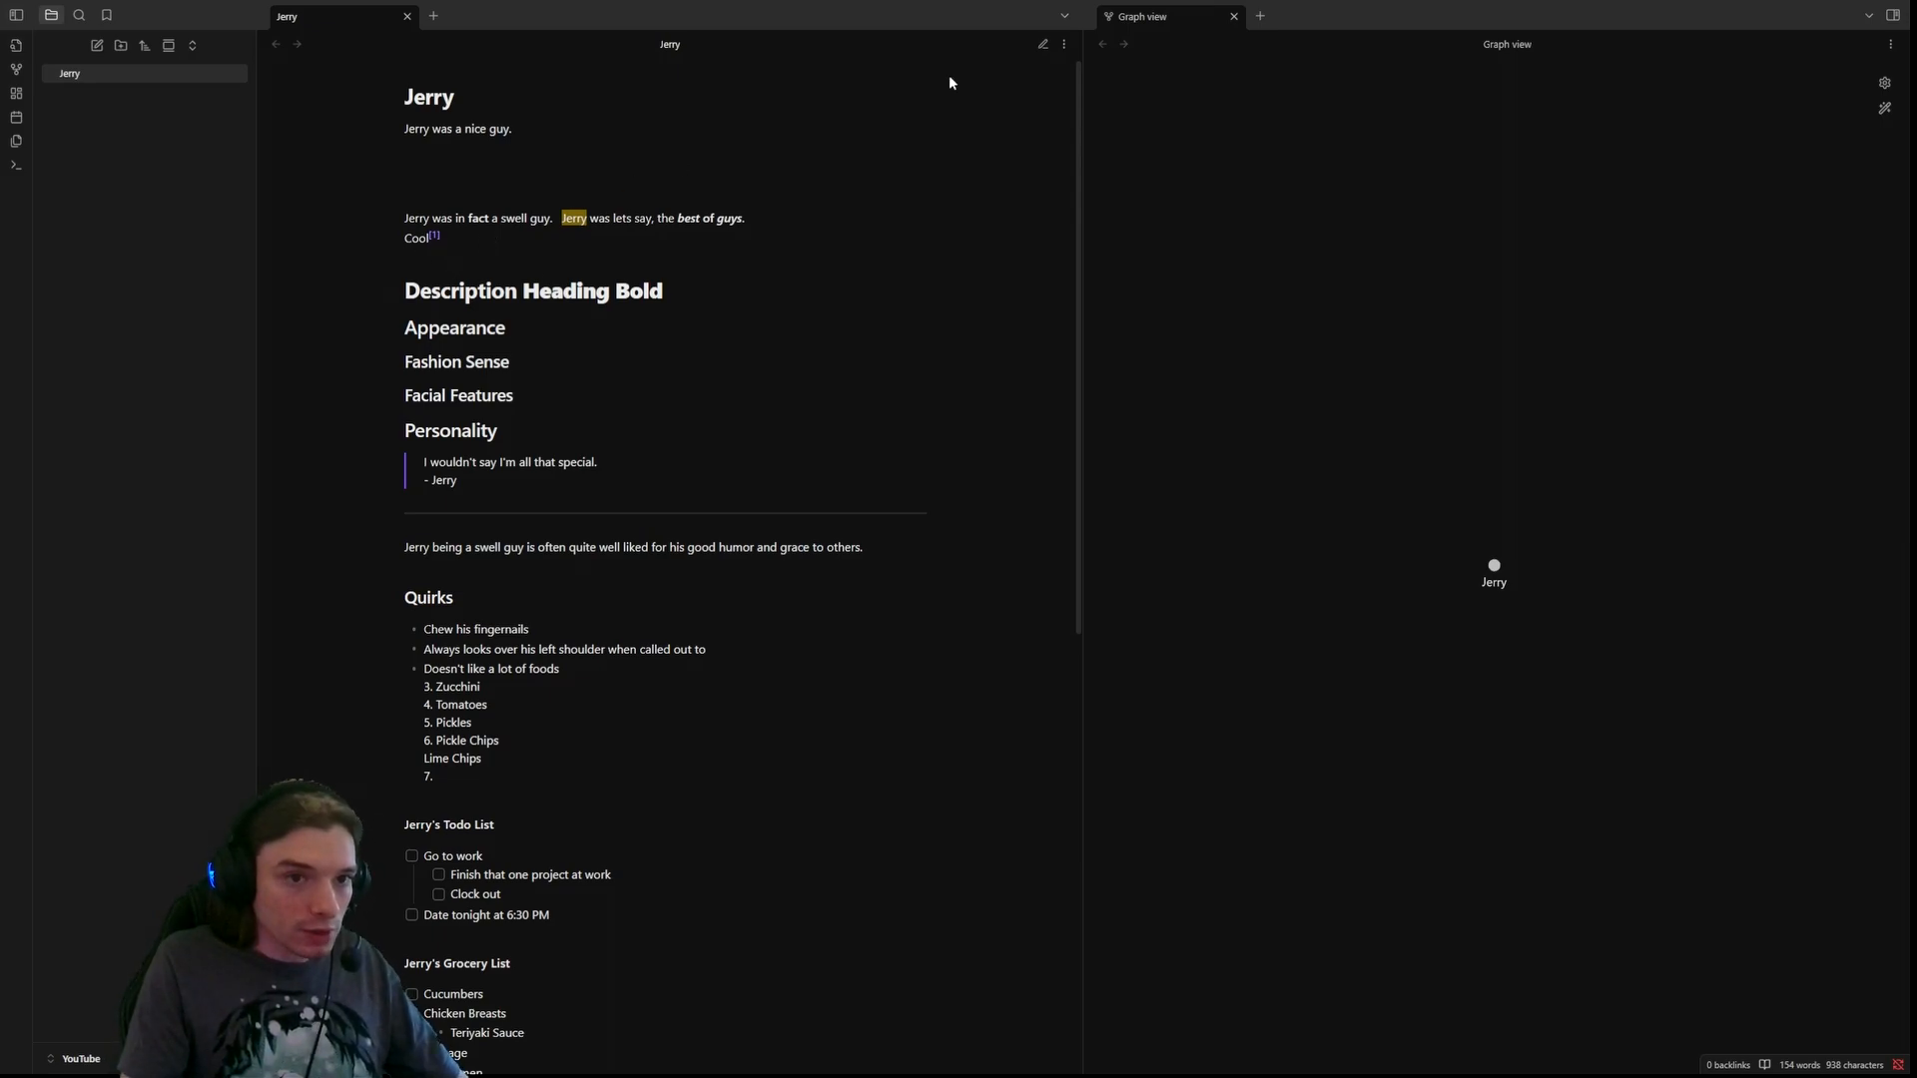
click(1042, 44)
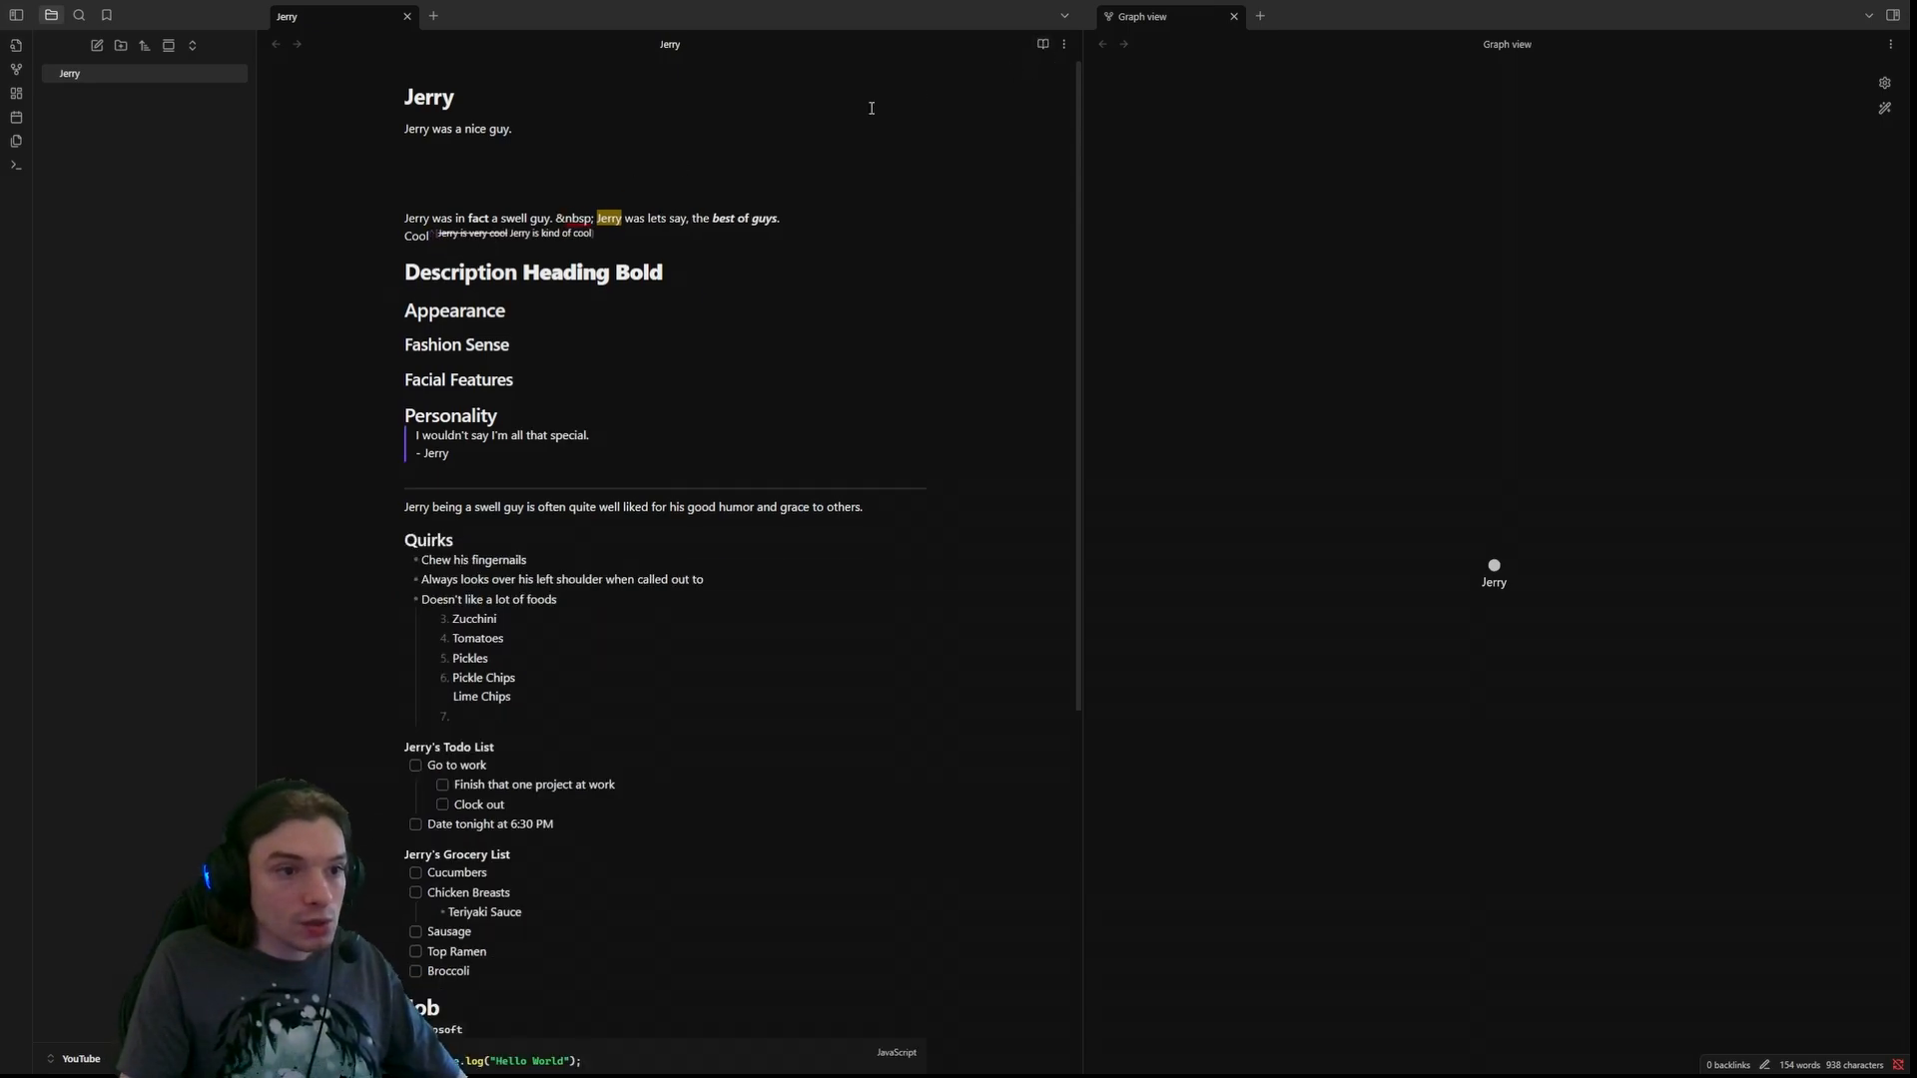
- Add the inline footnote ^[We are pretty sure this is the same jerry] after Jerry's name in the Personality quote
click(477, 453)
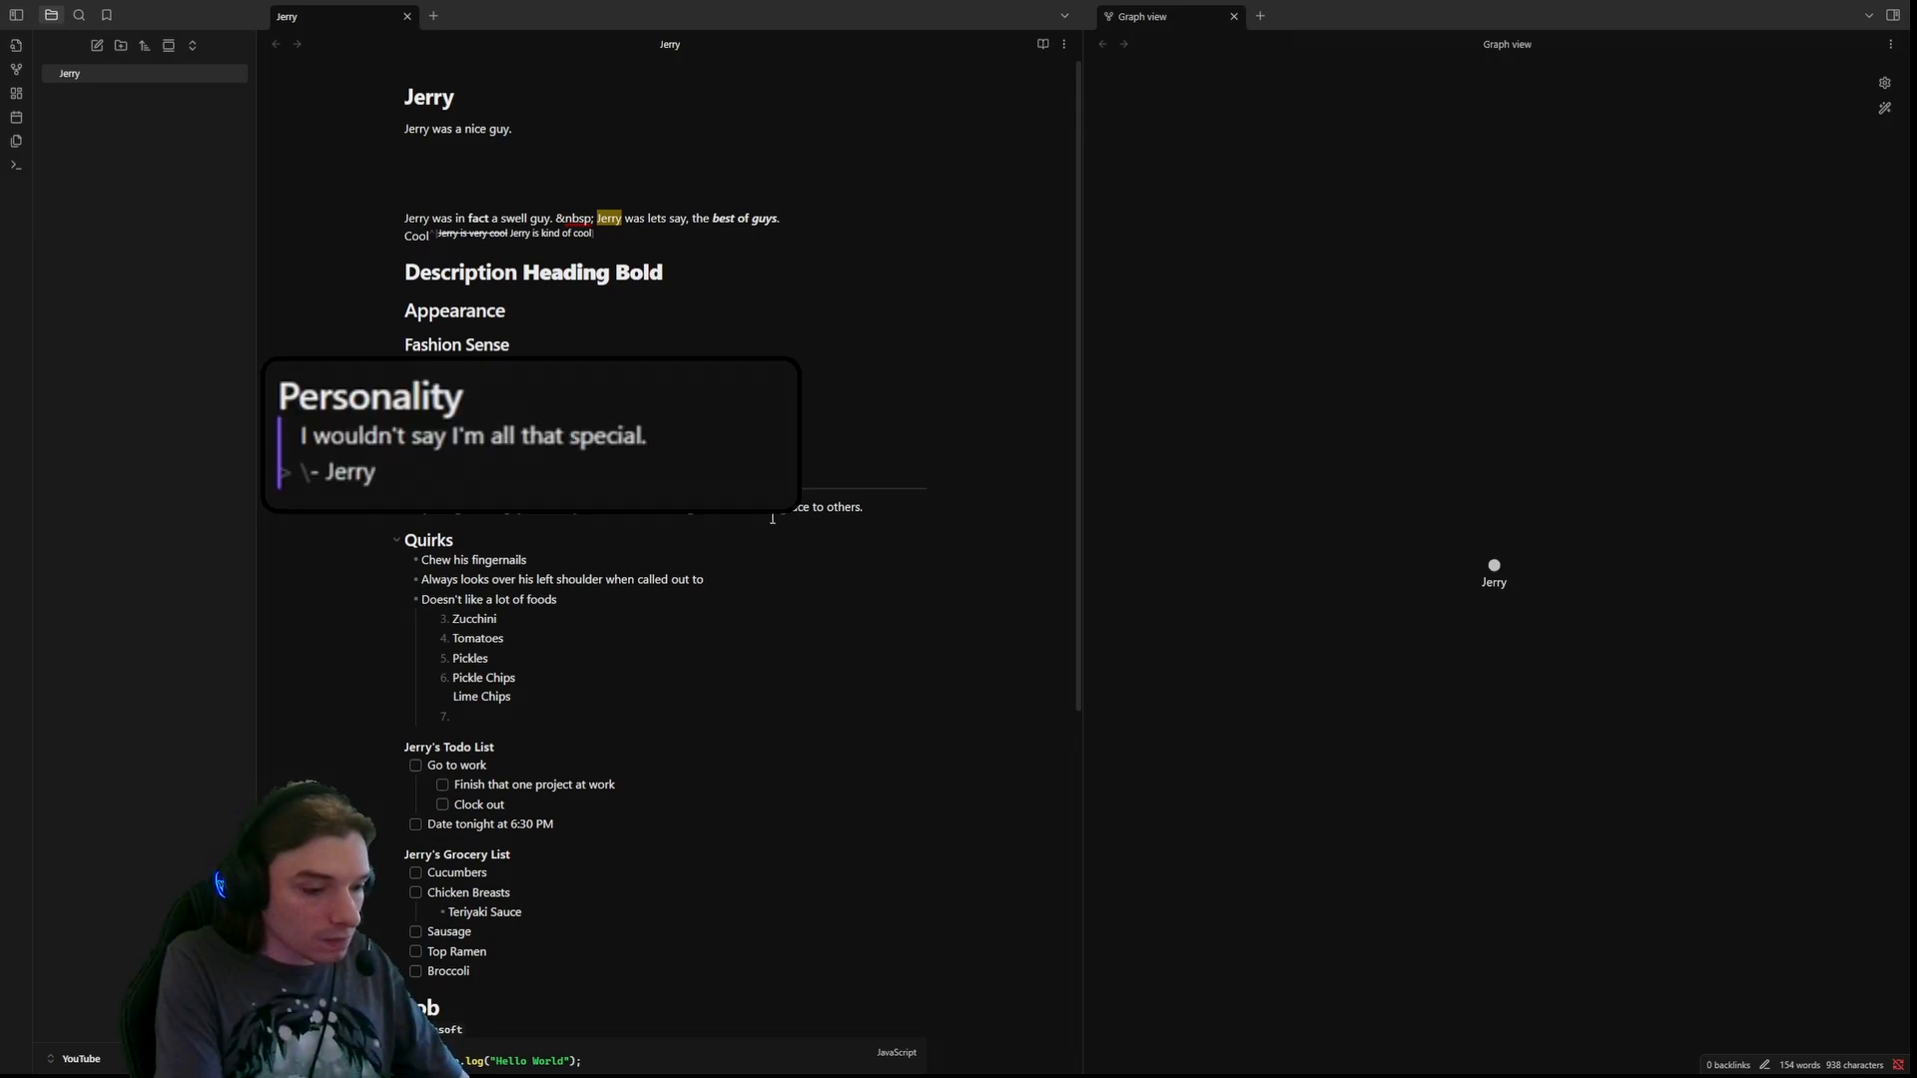
text(^[We)
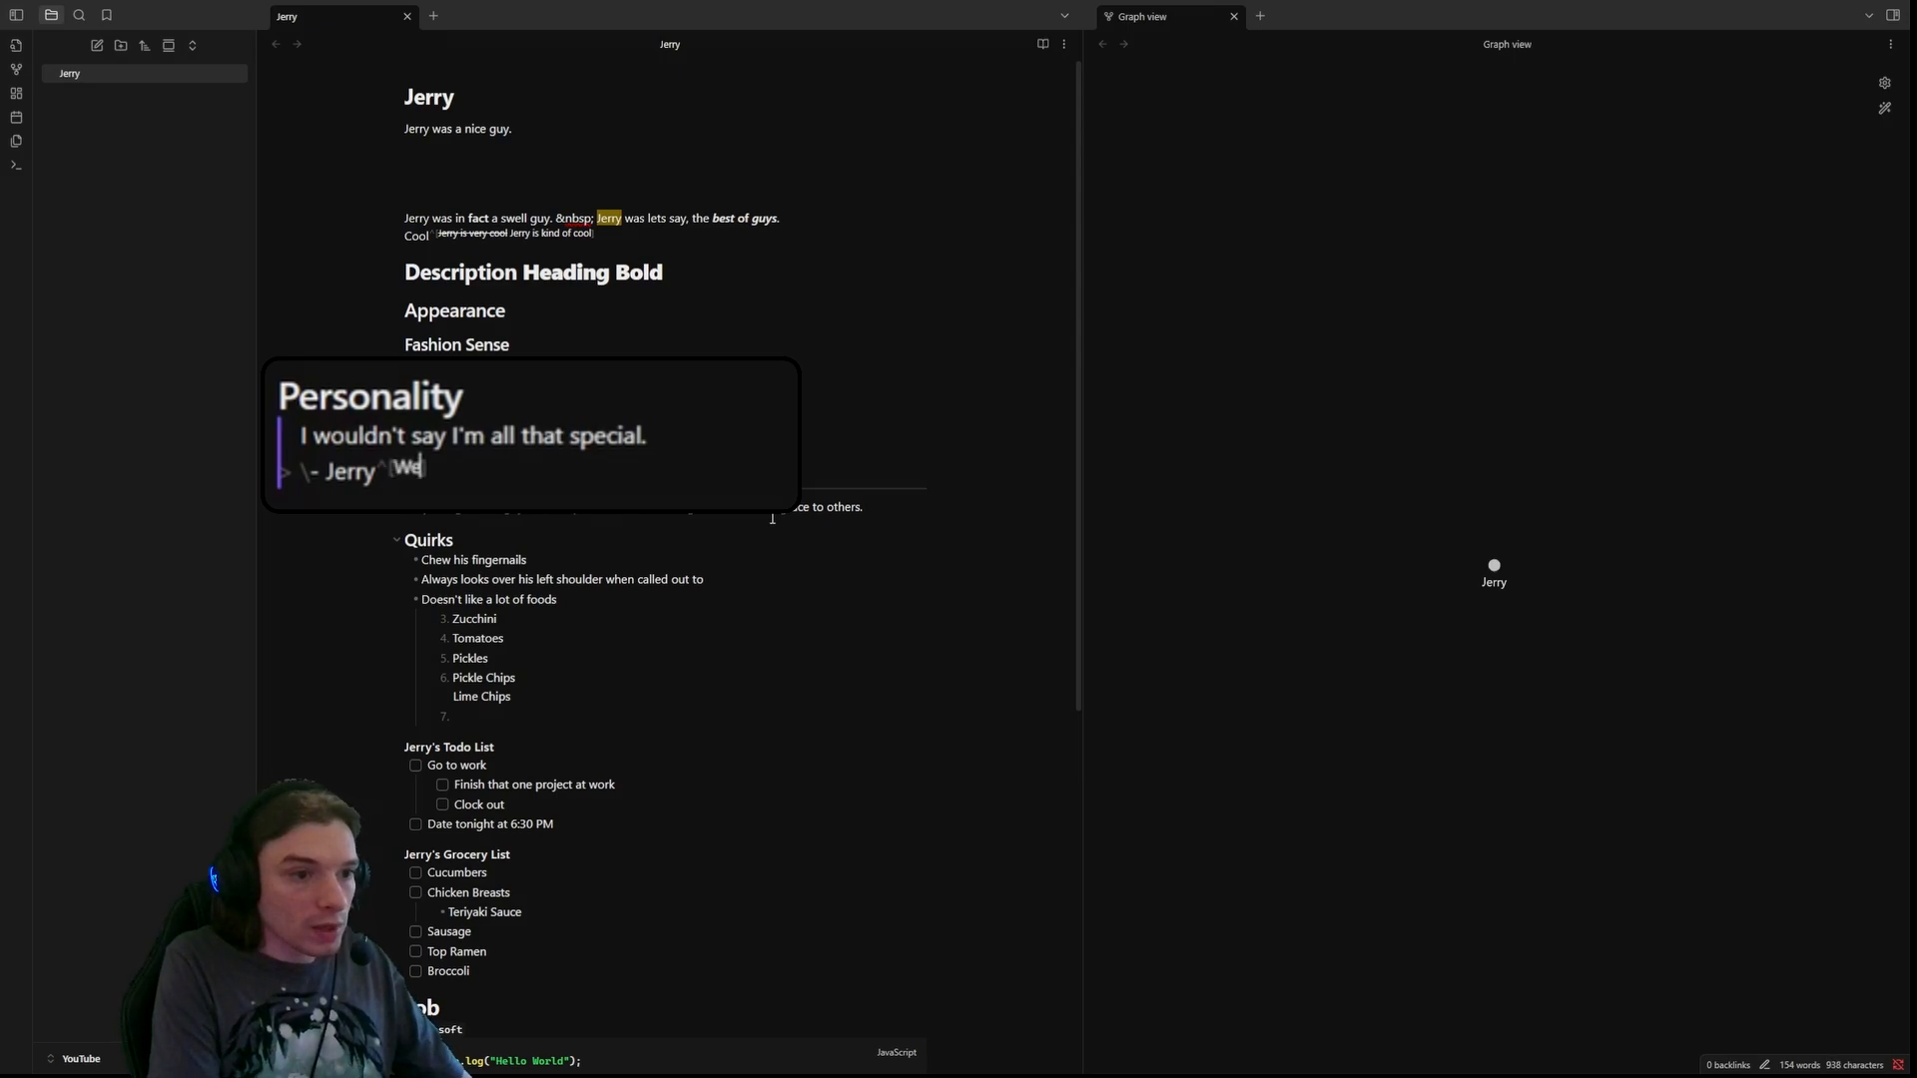
text( are pretty sure this is the same jerry)
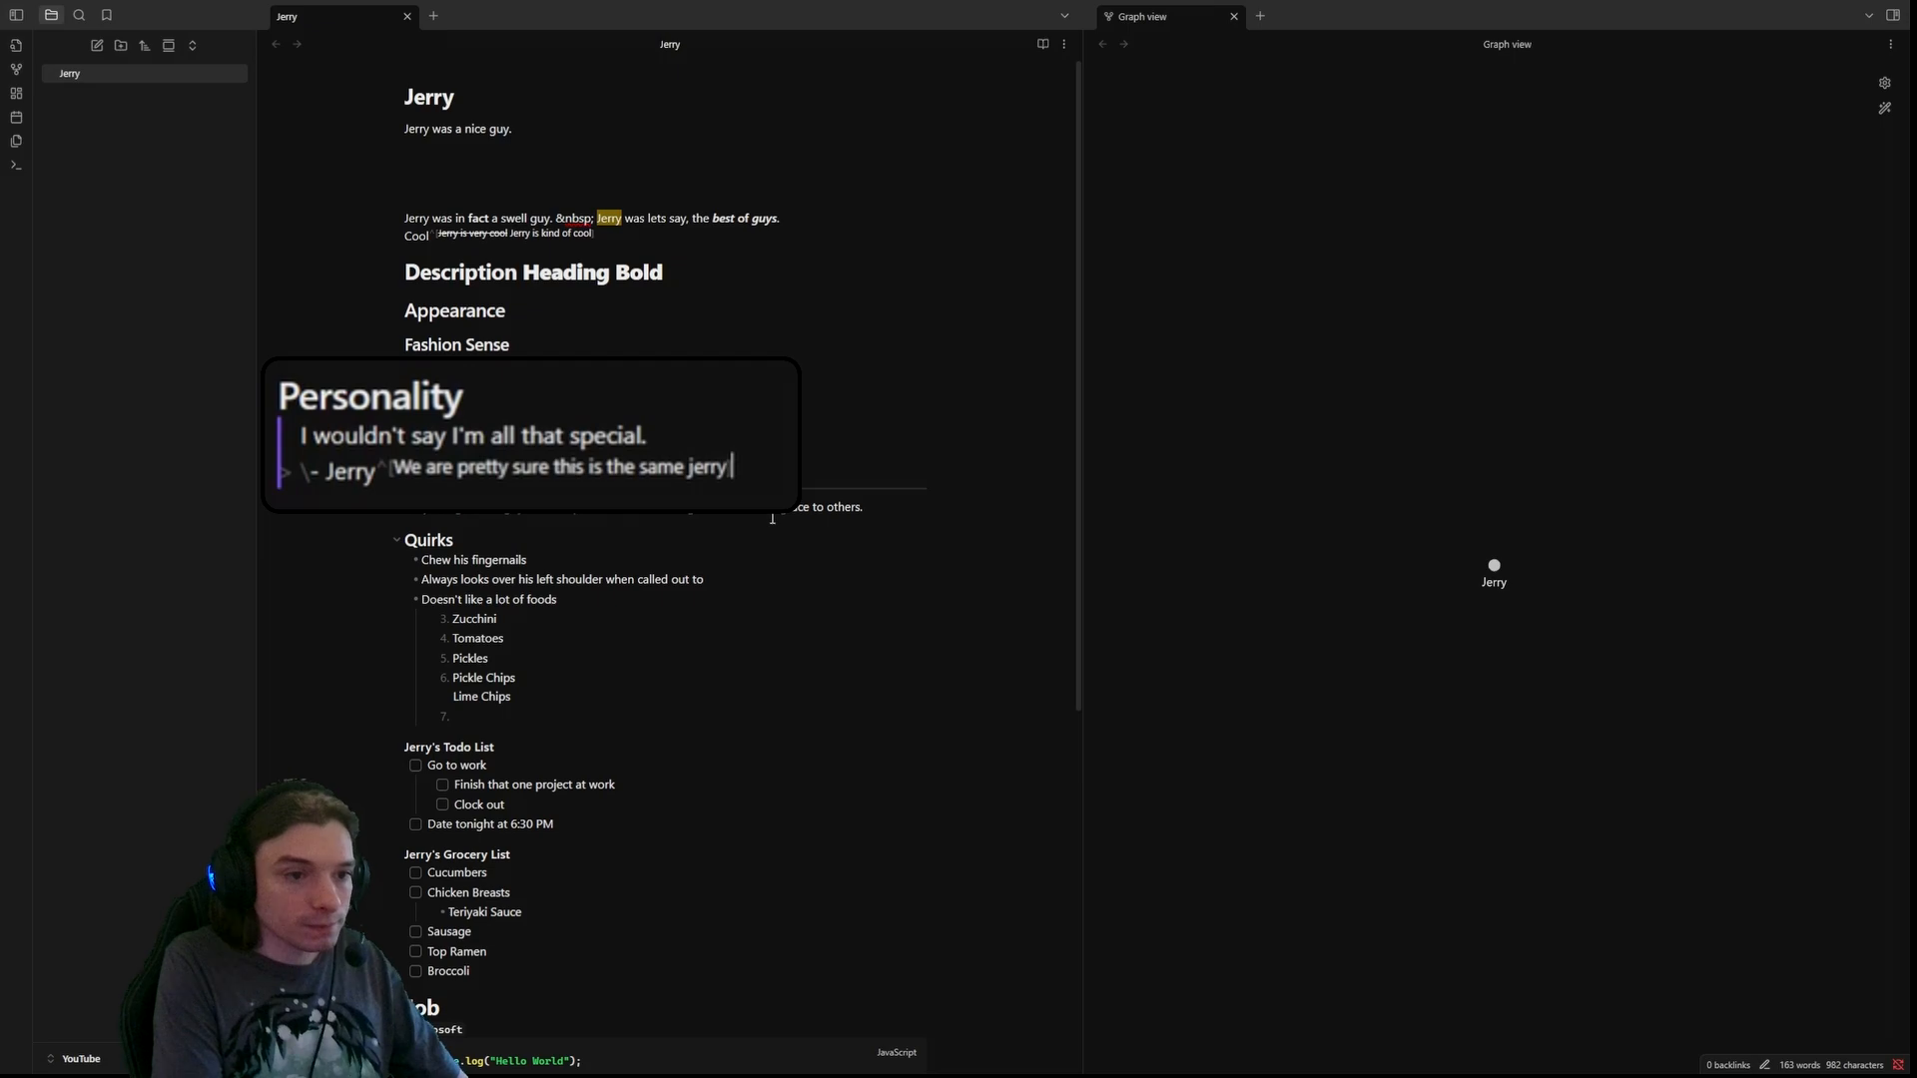
click(653, 307)
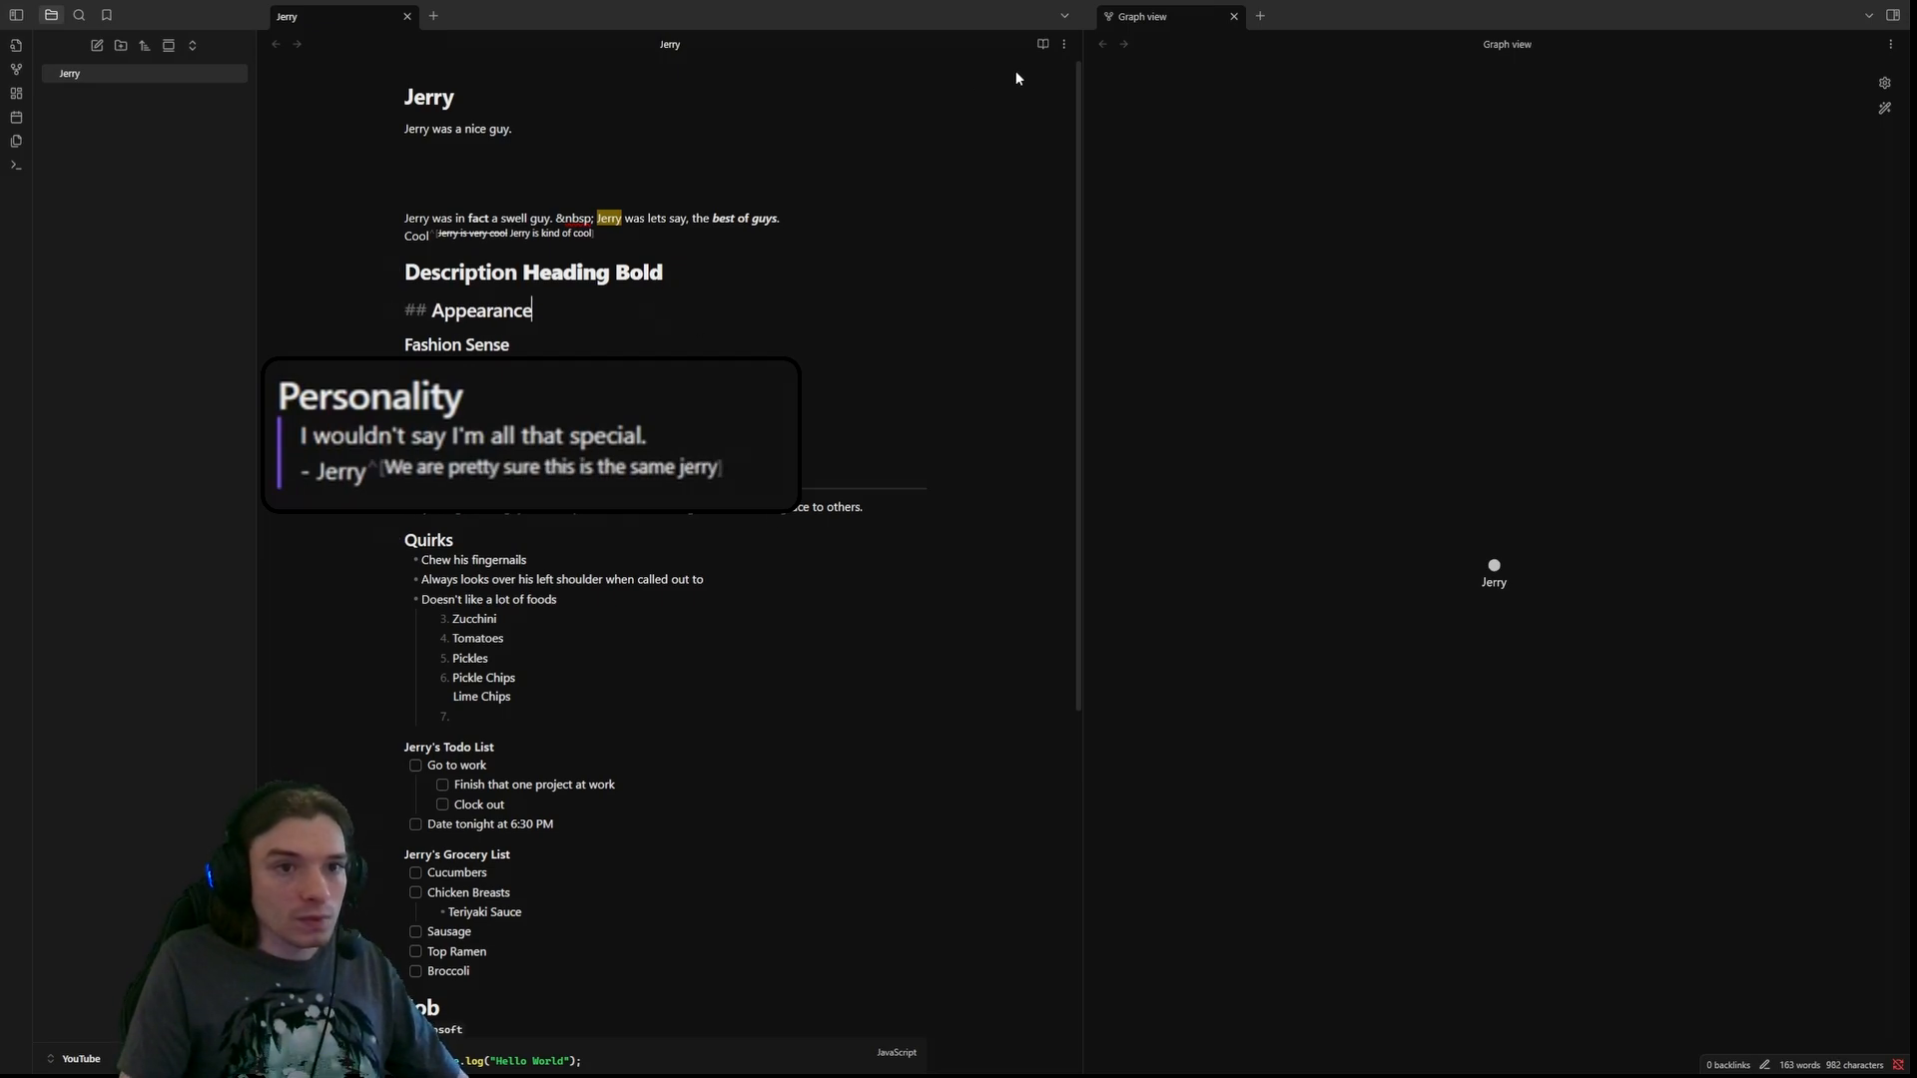
click(719, 469)
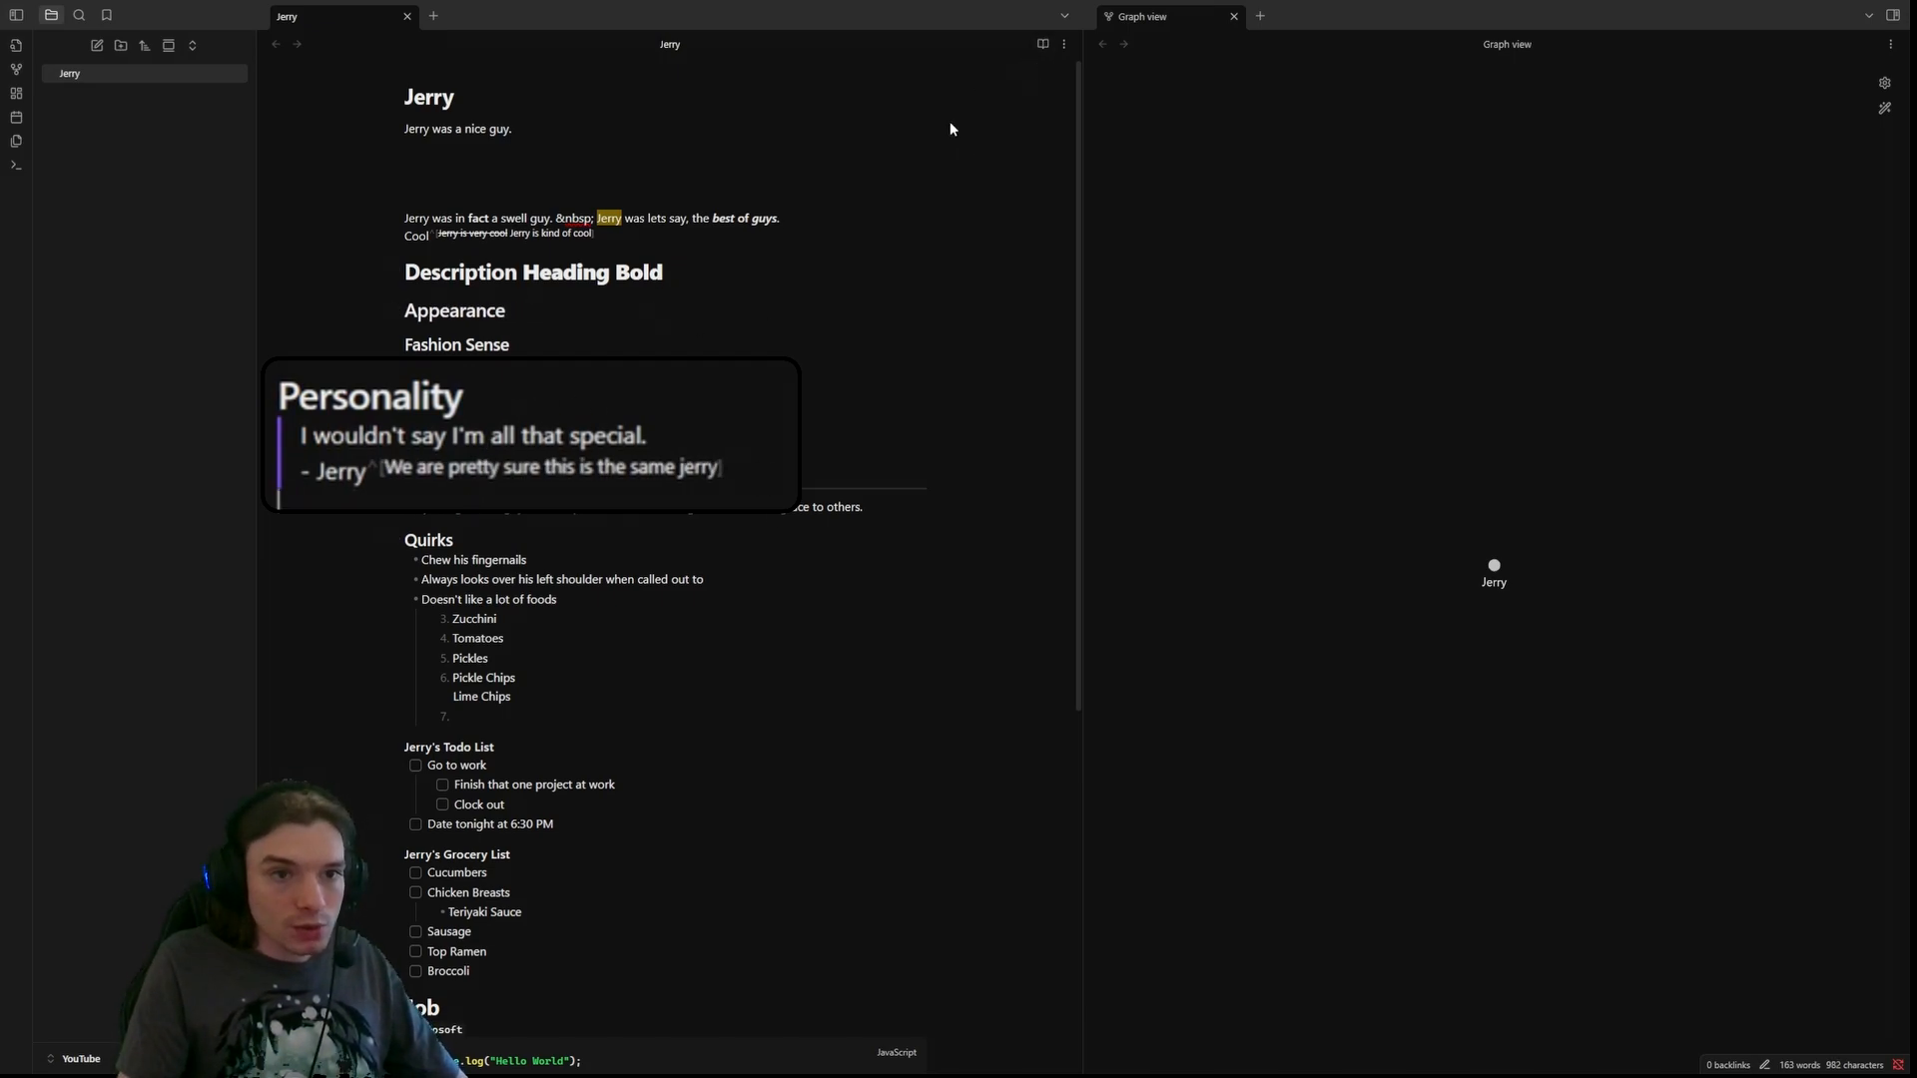
- In reading view, follow the quote's footnote reference to the note's end, and return to the quote in editing view
click(1043, 47)
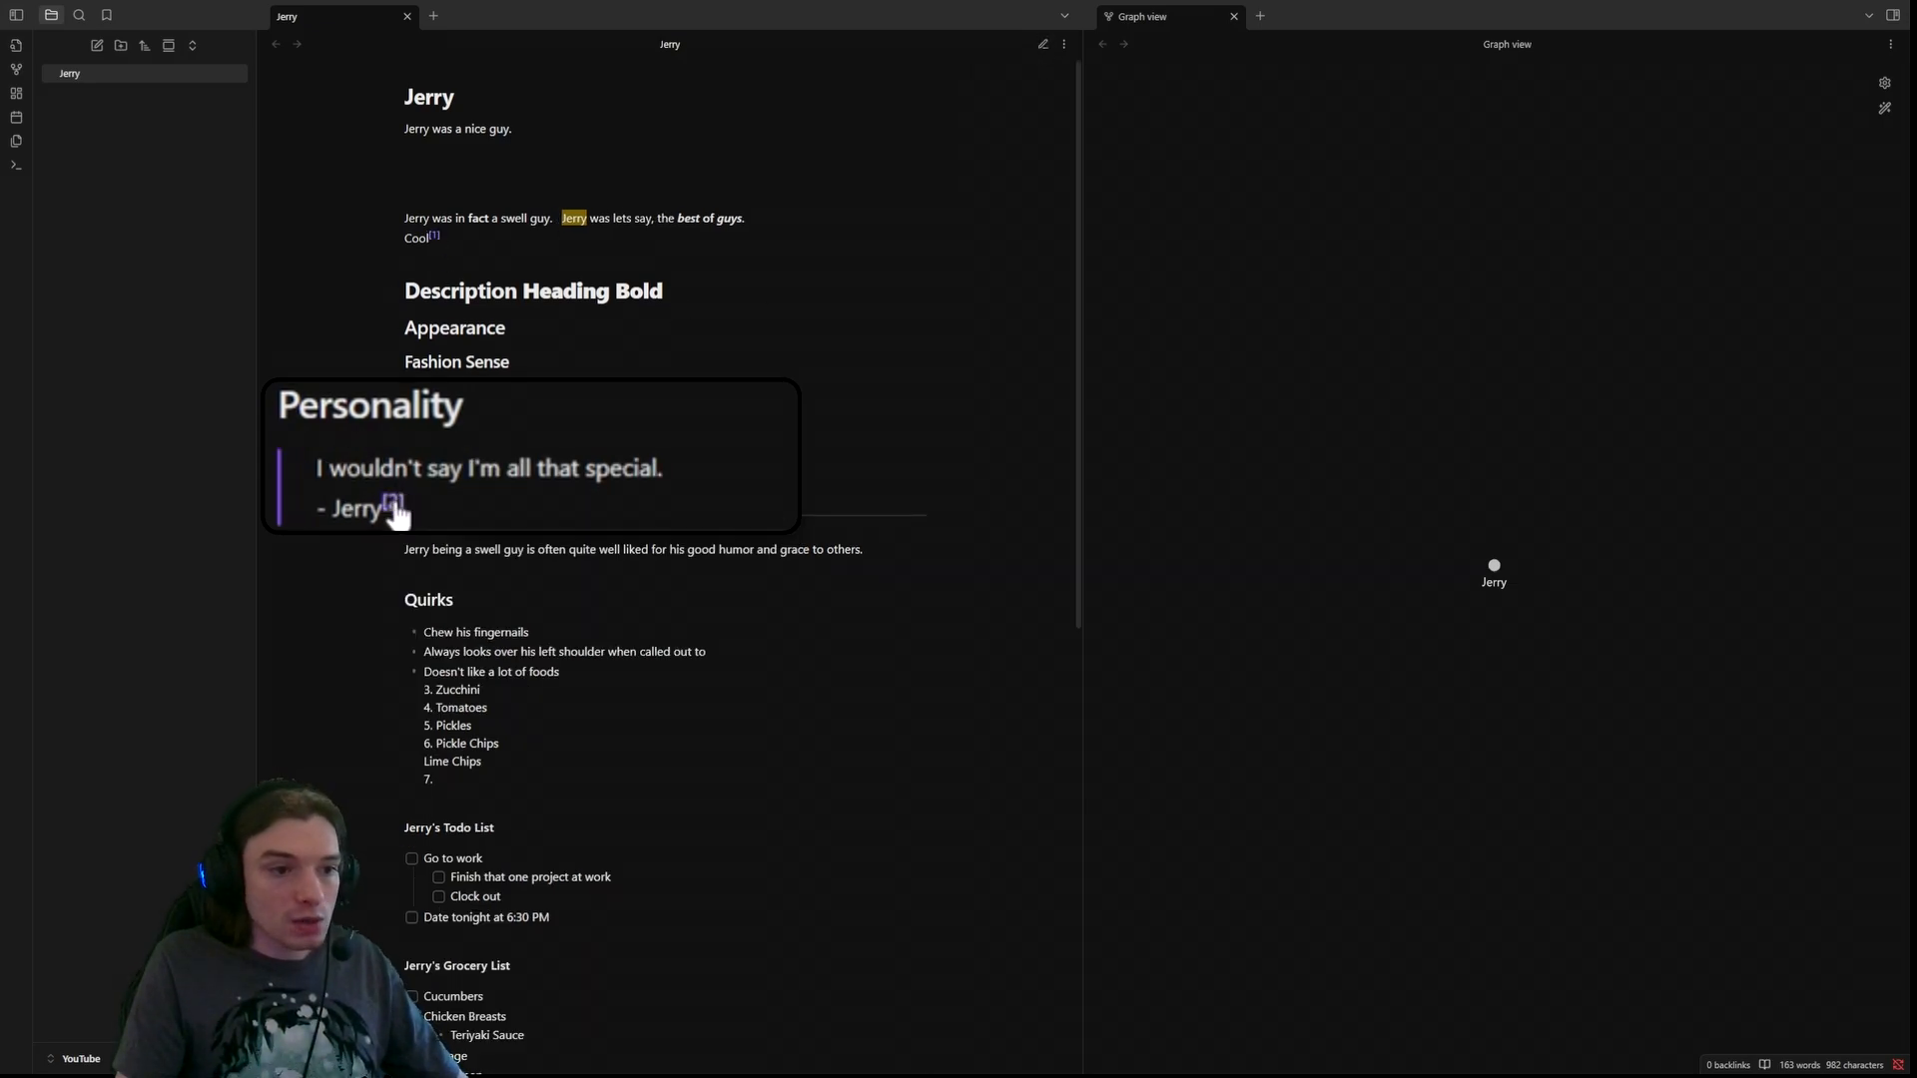
click(396, 509)
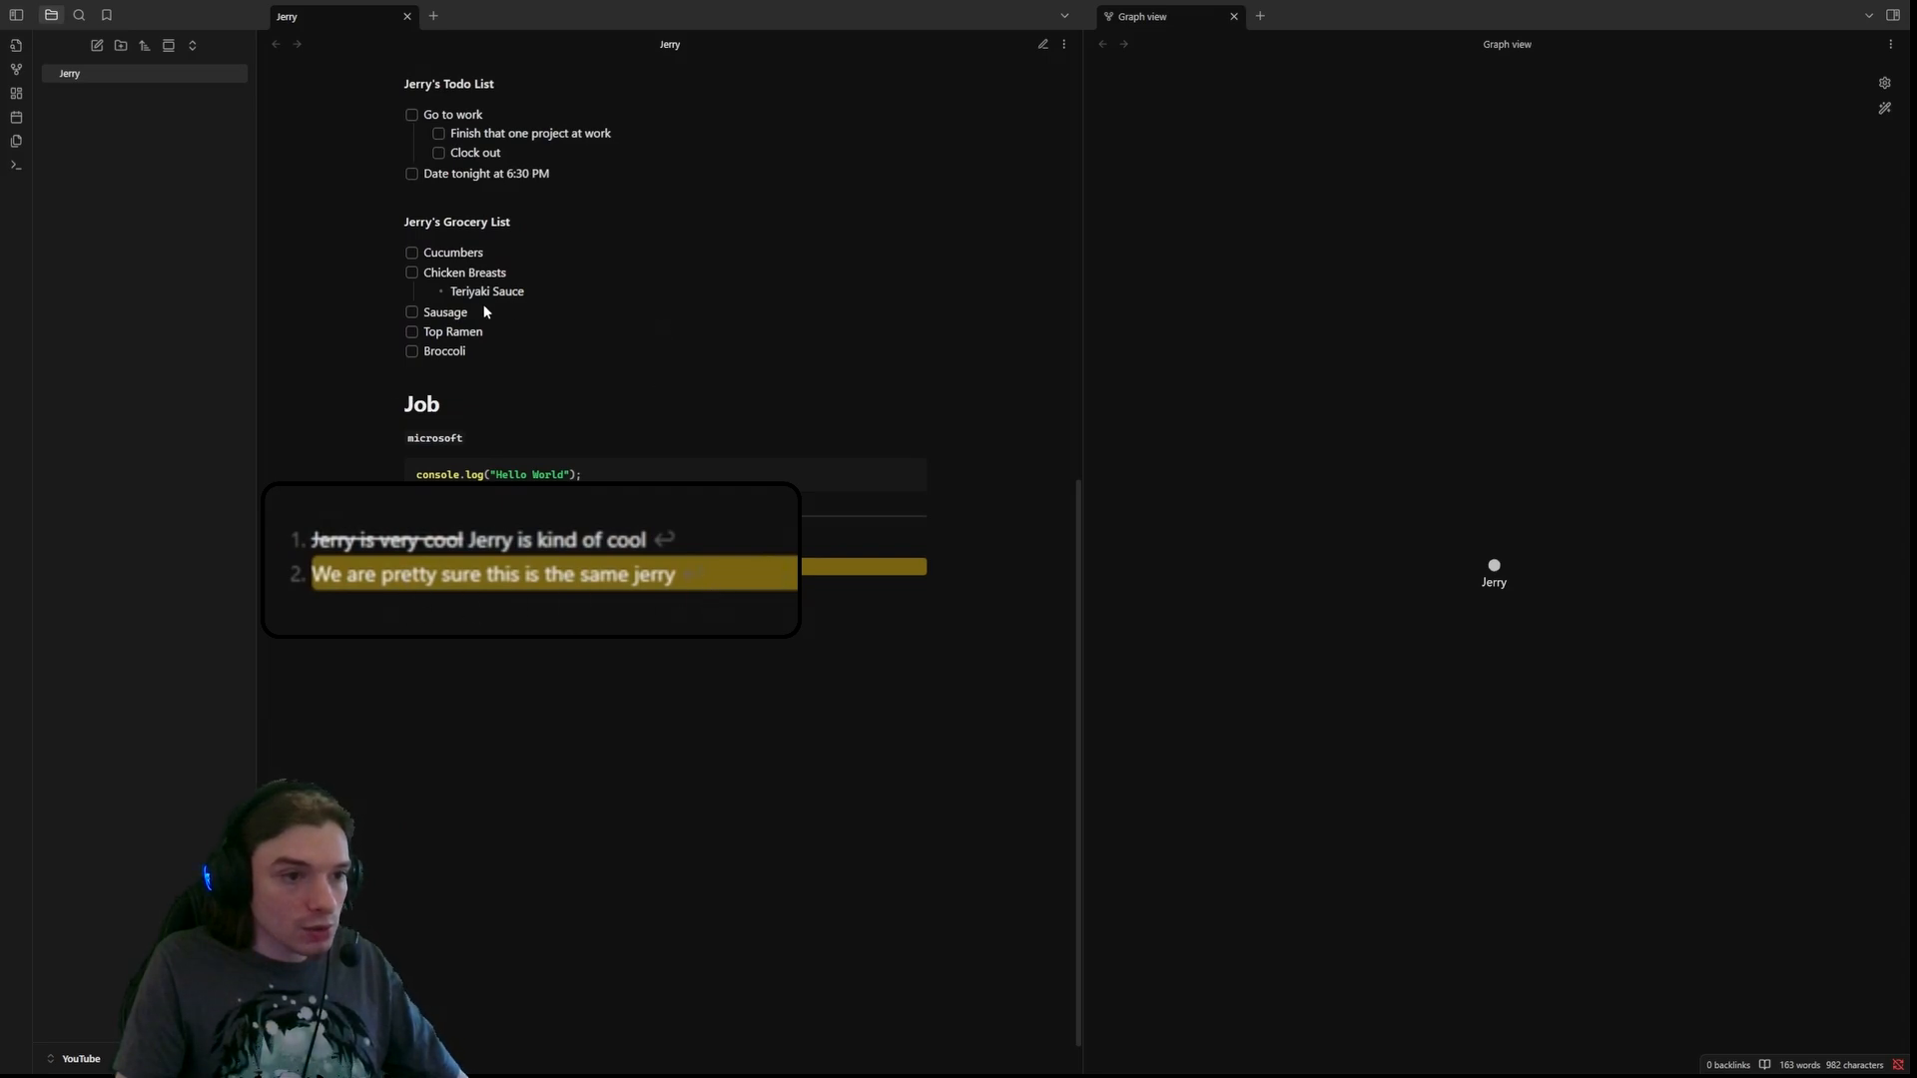
scroll(548, 344, up, 5)
scroll(552, 352, up, 3)
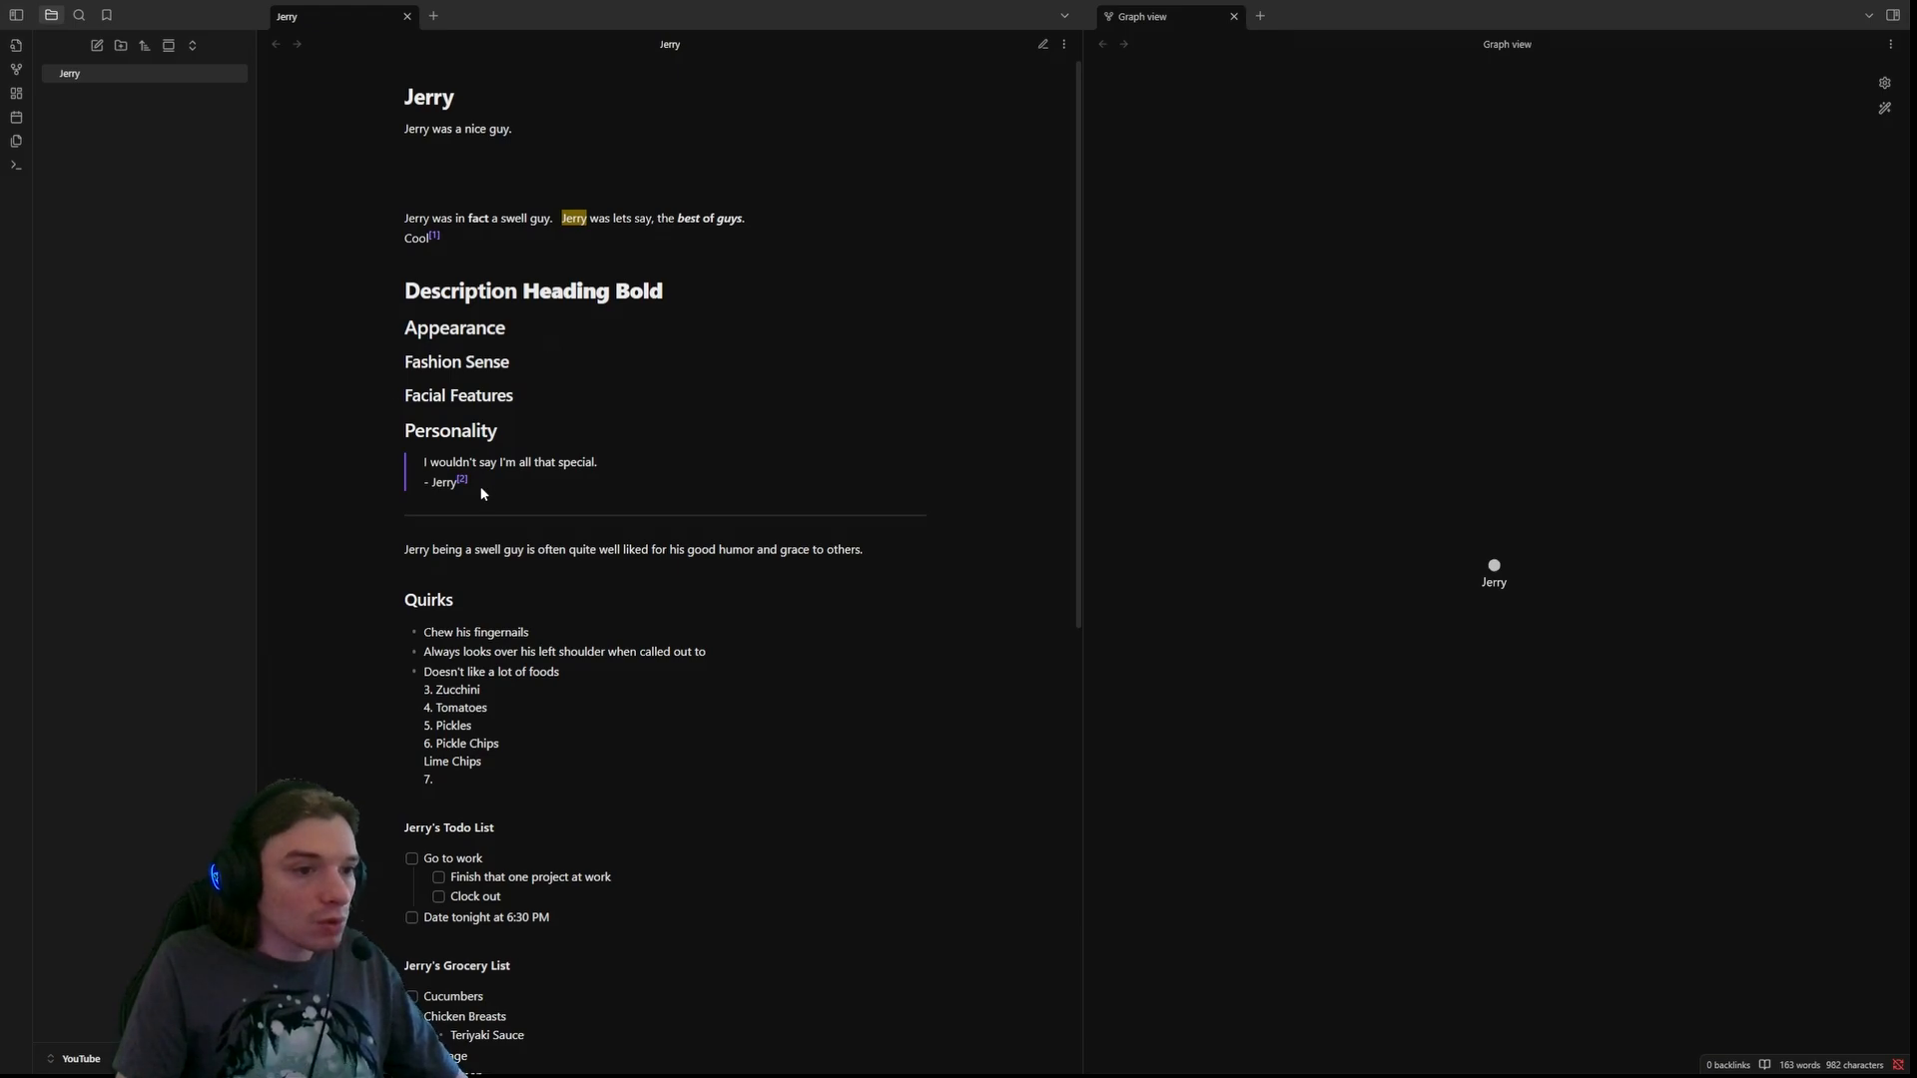
click(1043, 44)
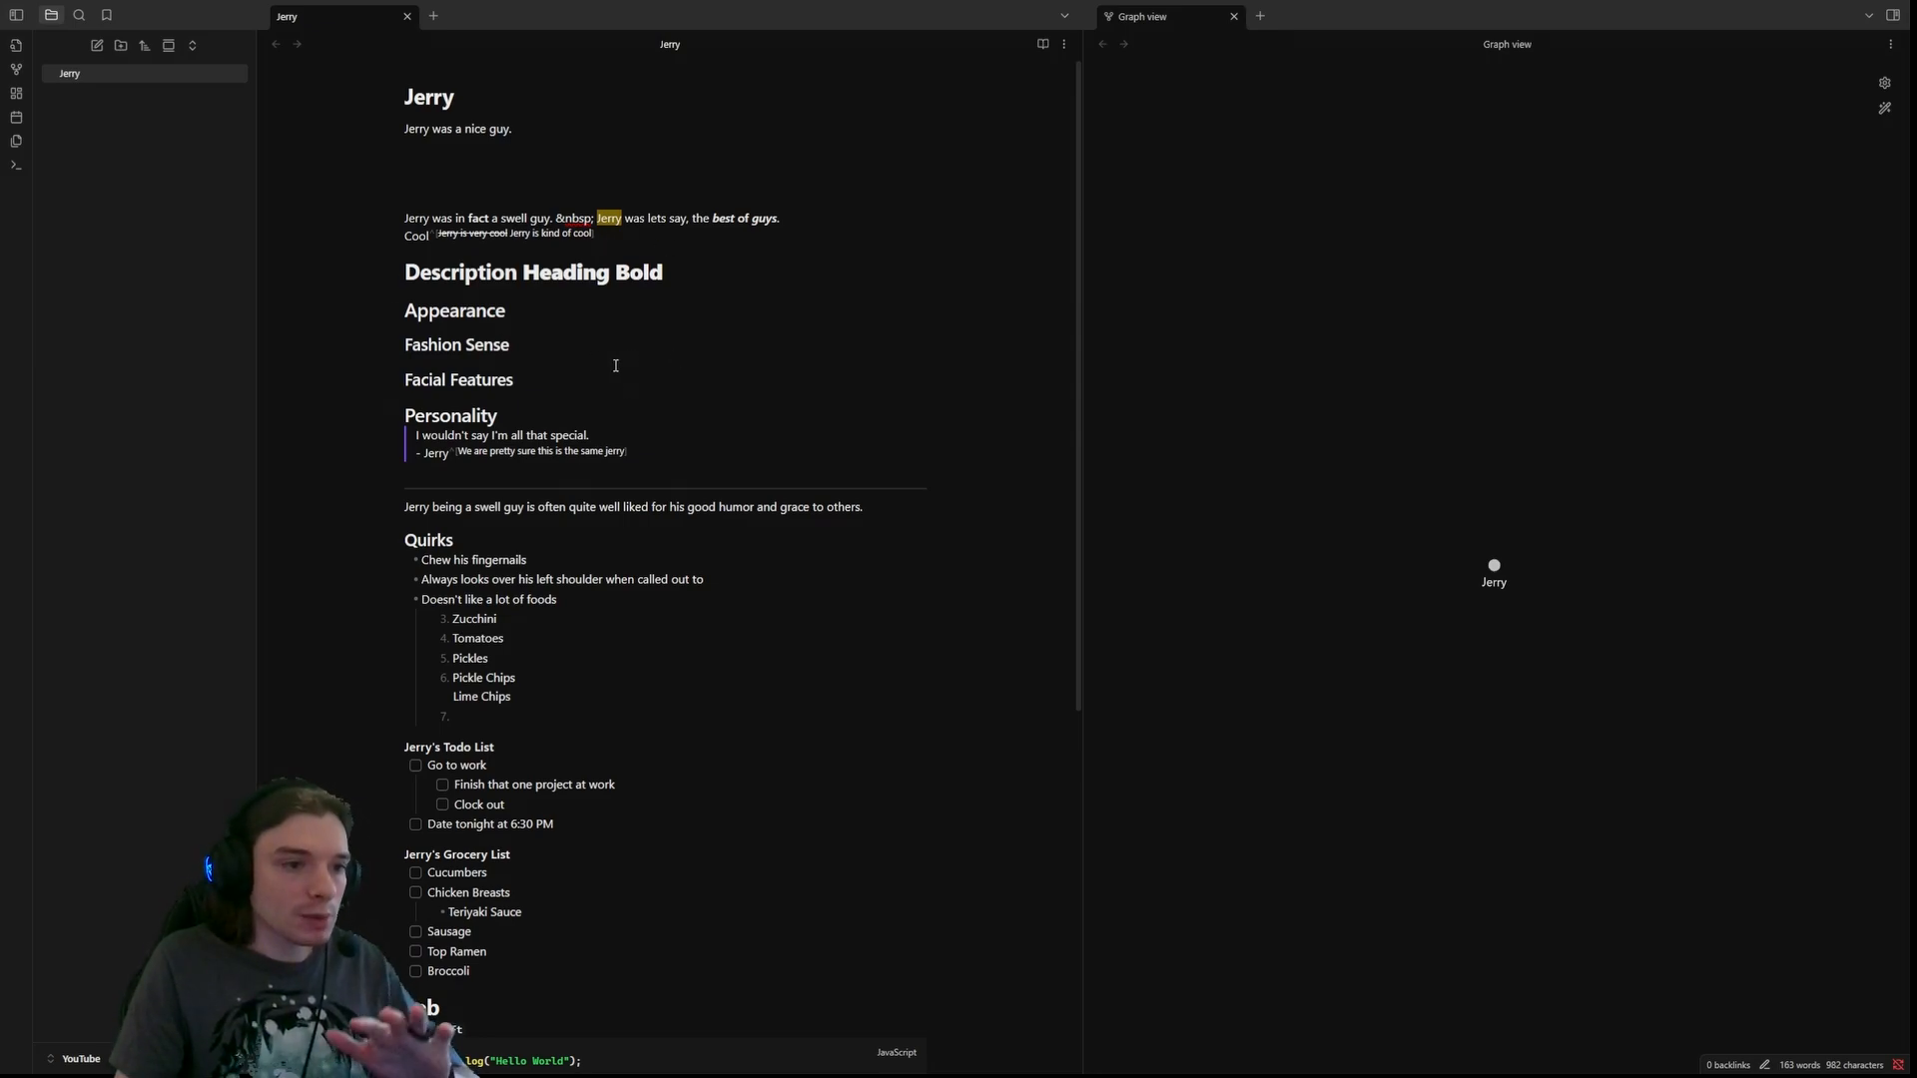
scroll(607, 366, down, 3)
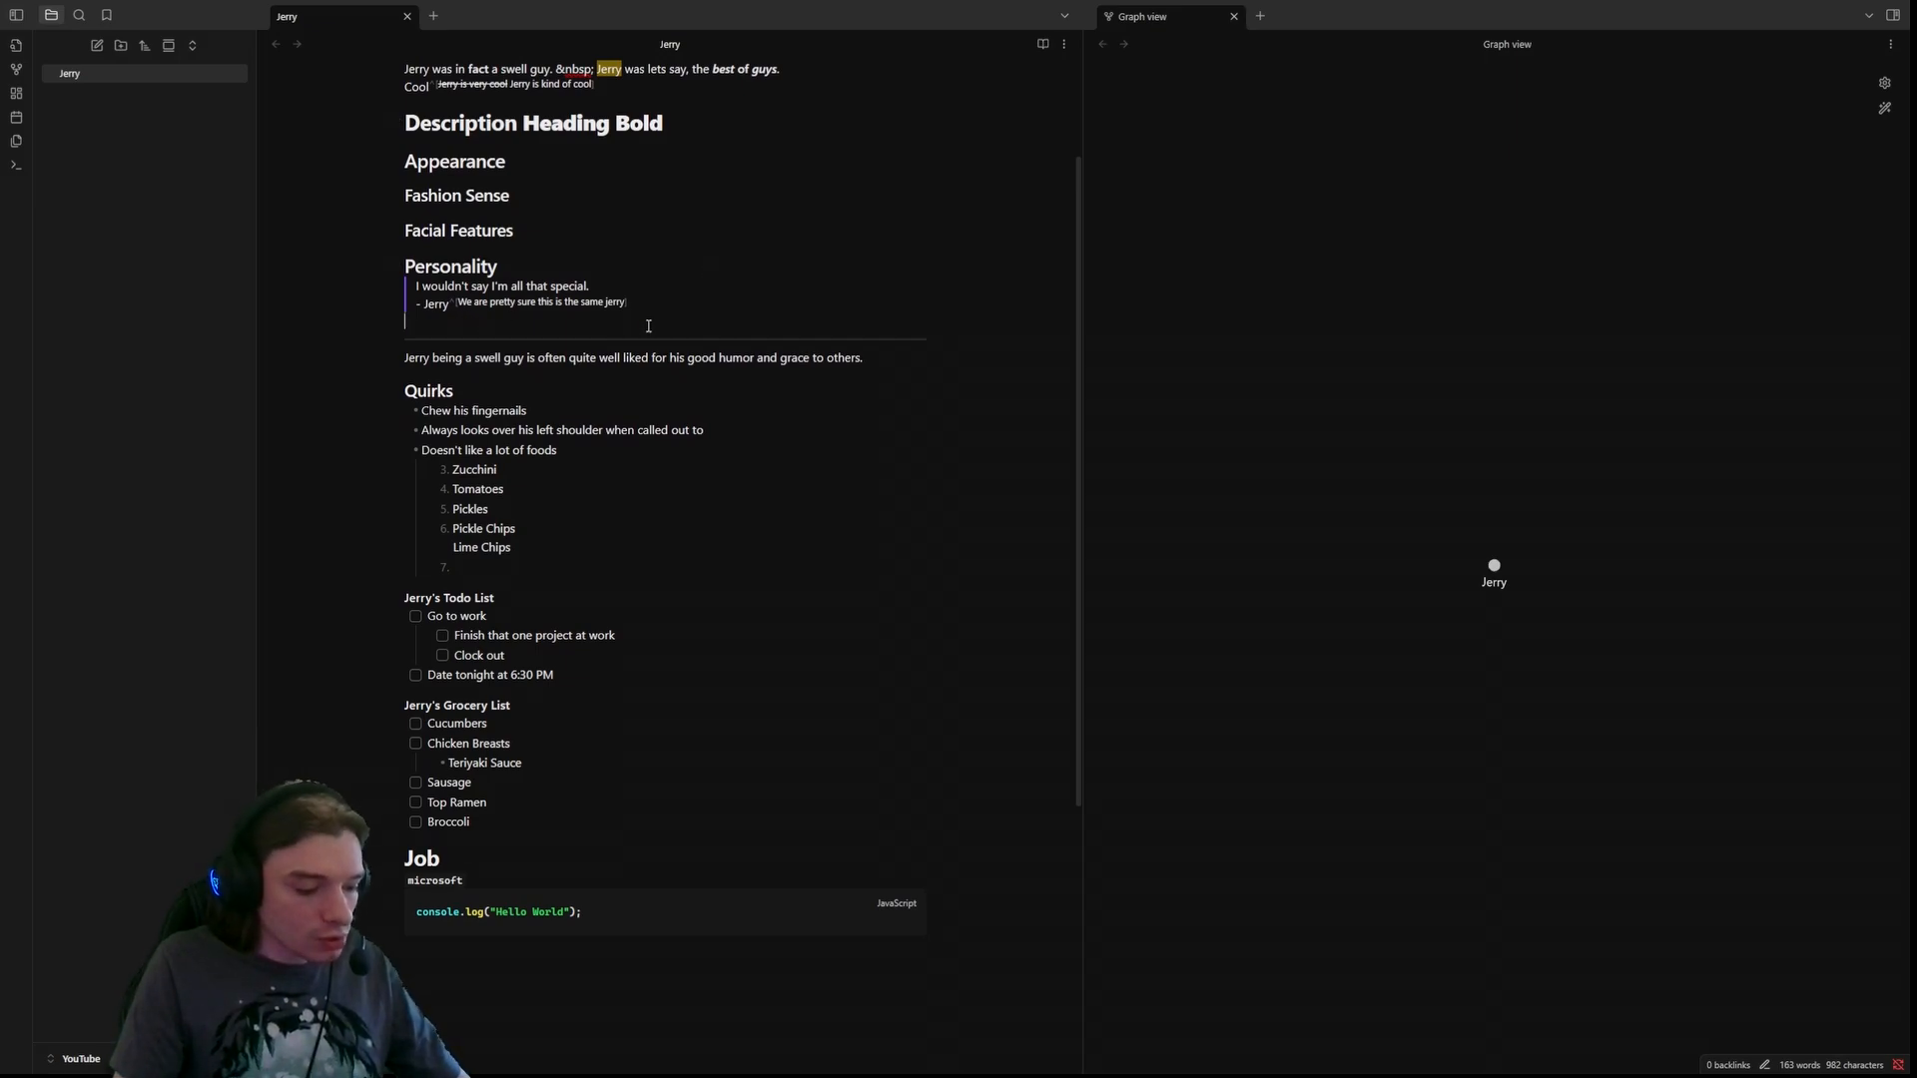
text(%%)
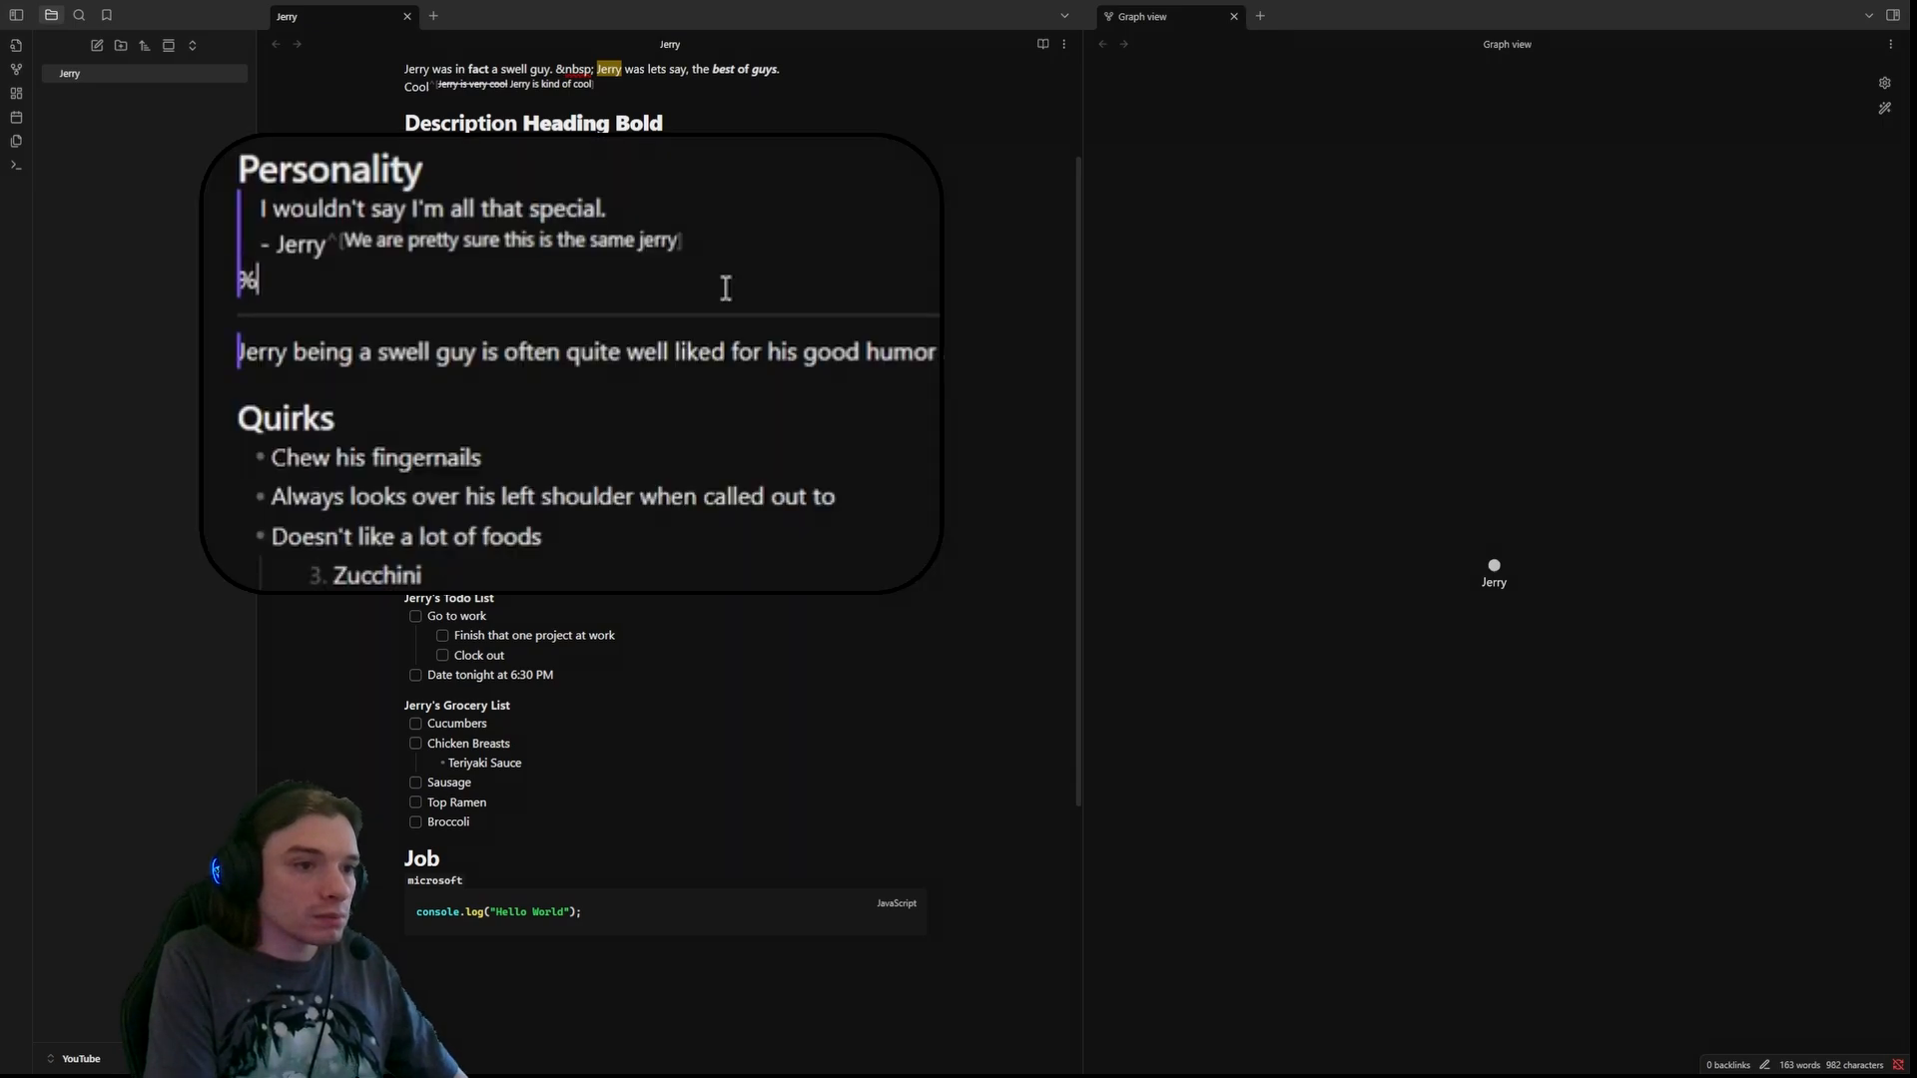
key(BackSpace)
key(BackSpace)
- Create an empty comment block with opening and closing %% lines, separated by a blank line from the Personality quote
key(Return)
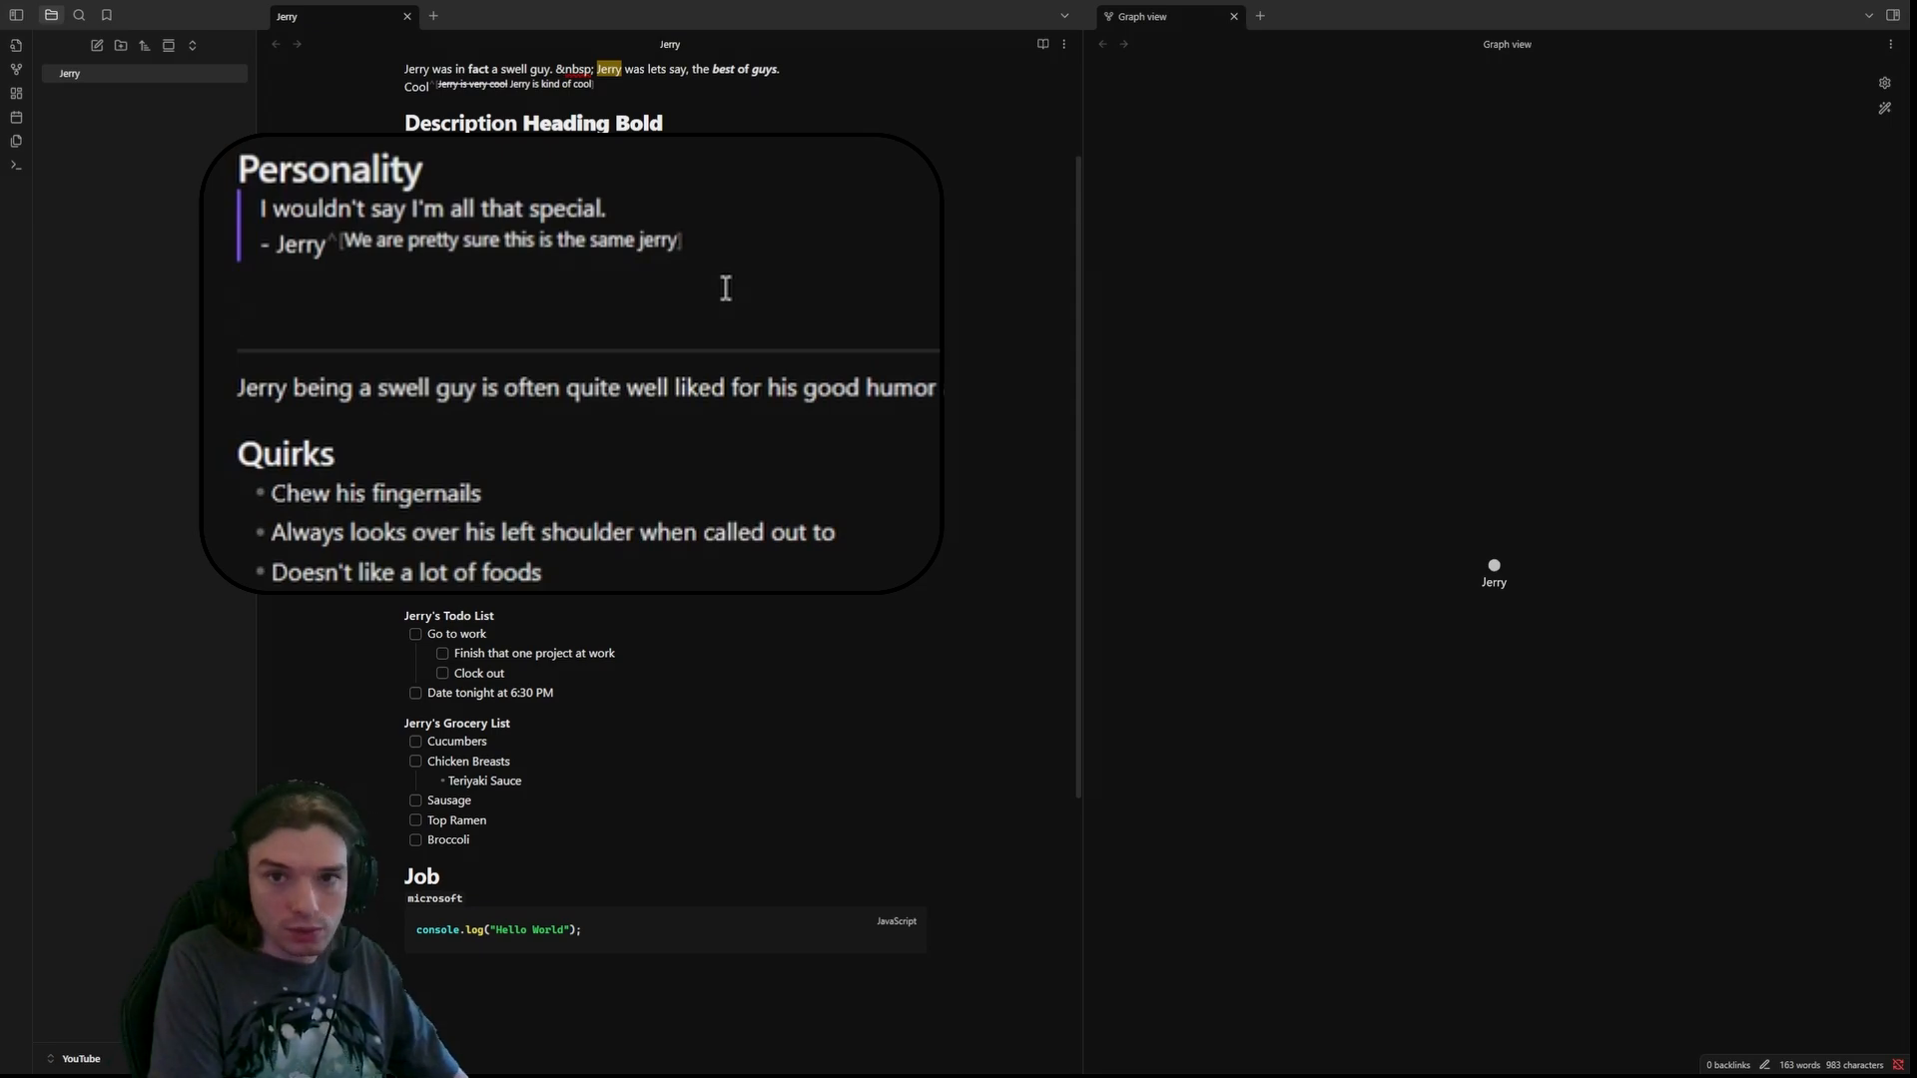
text(%%)
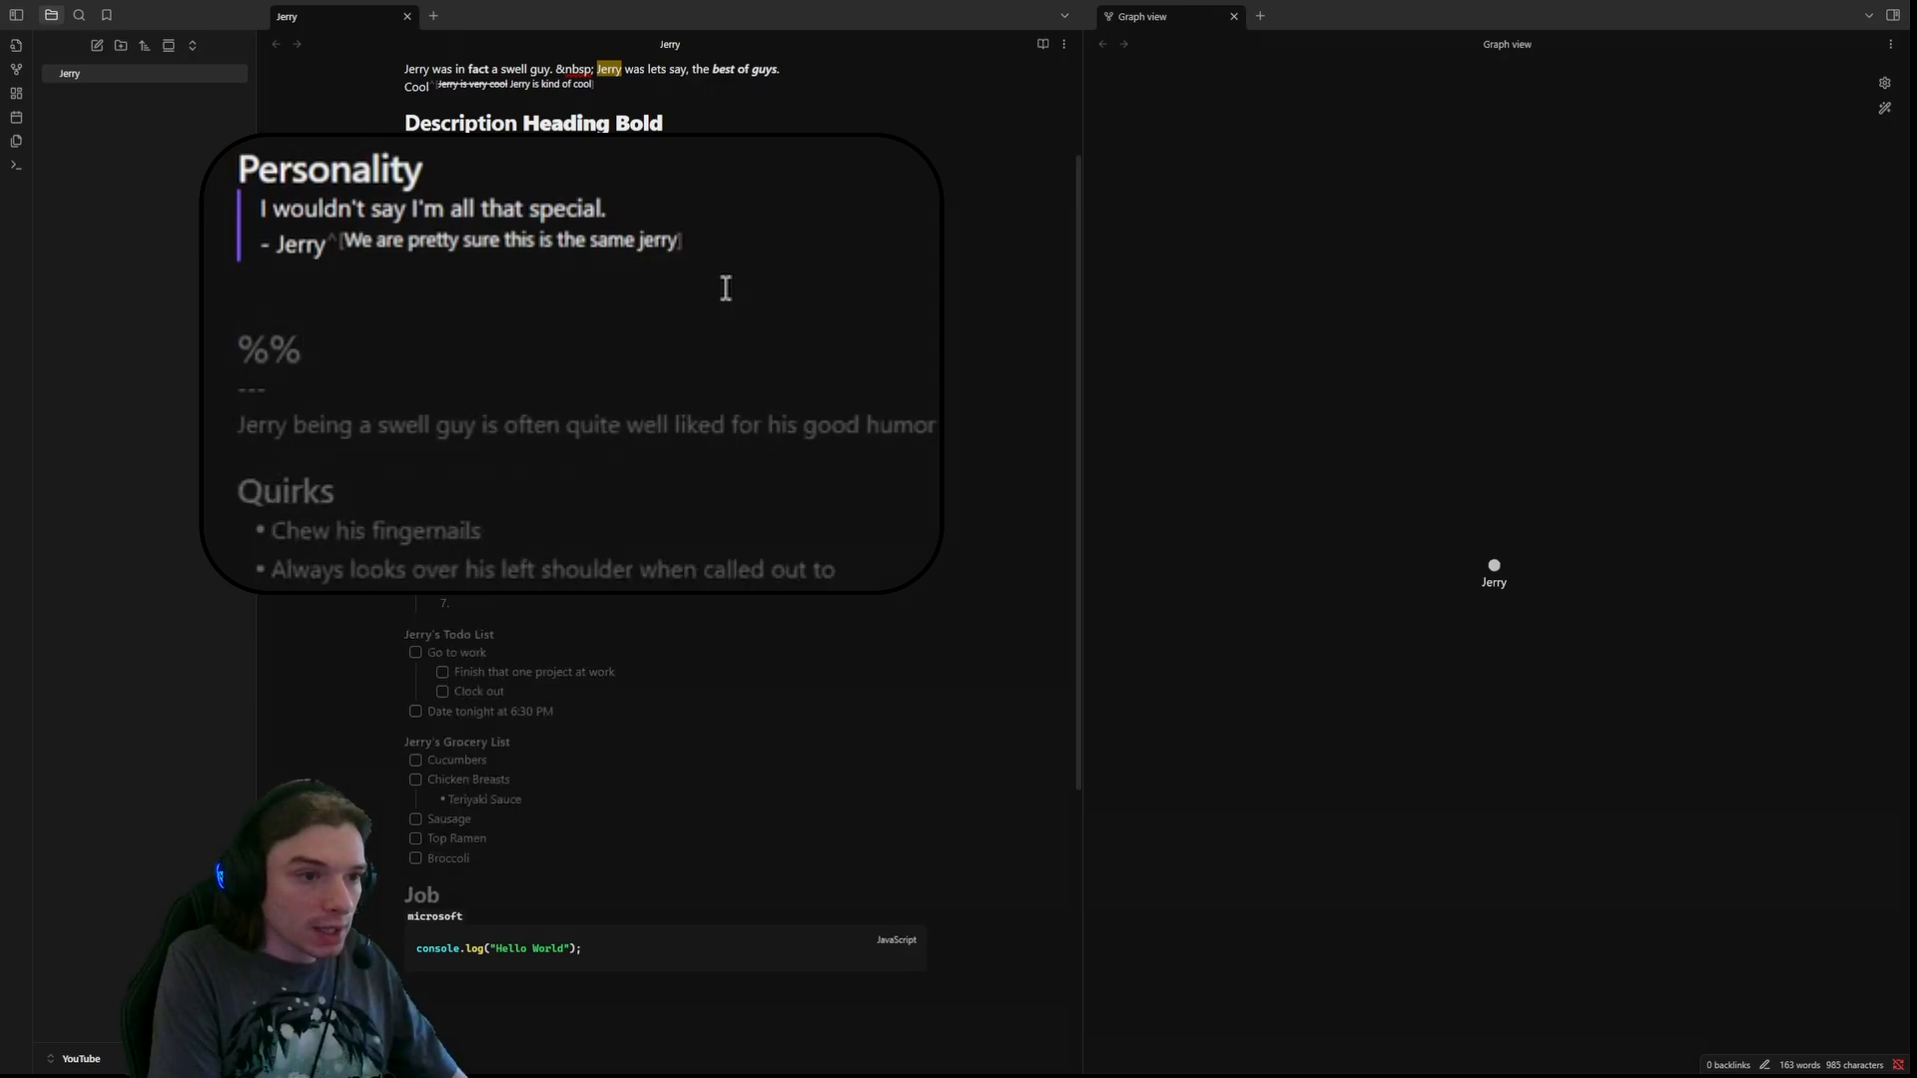
key(Return)
key(Up)
key(End)
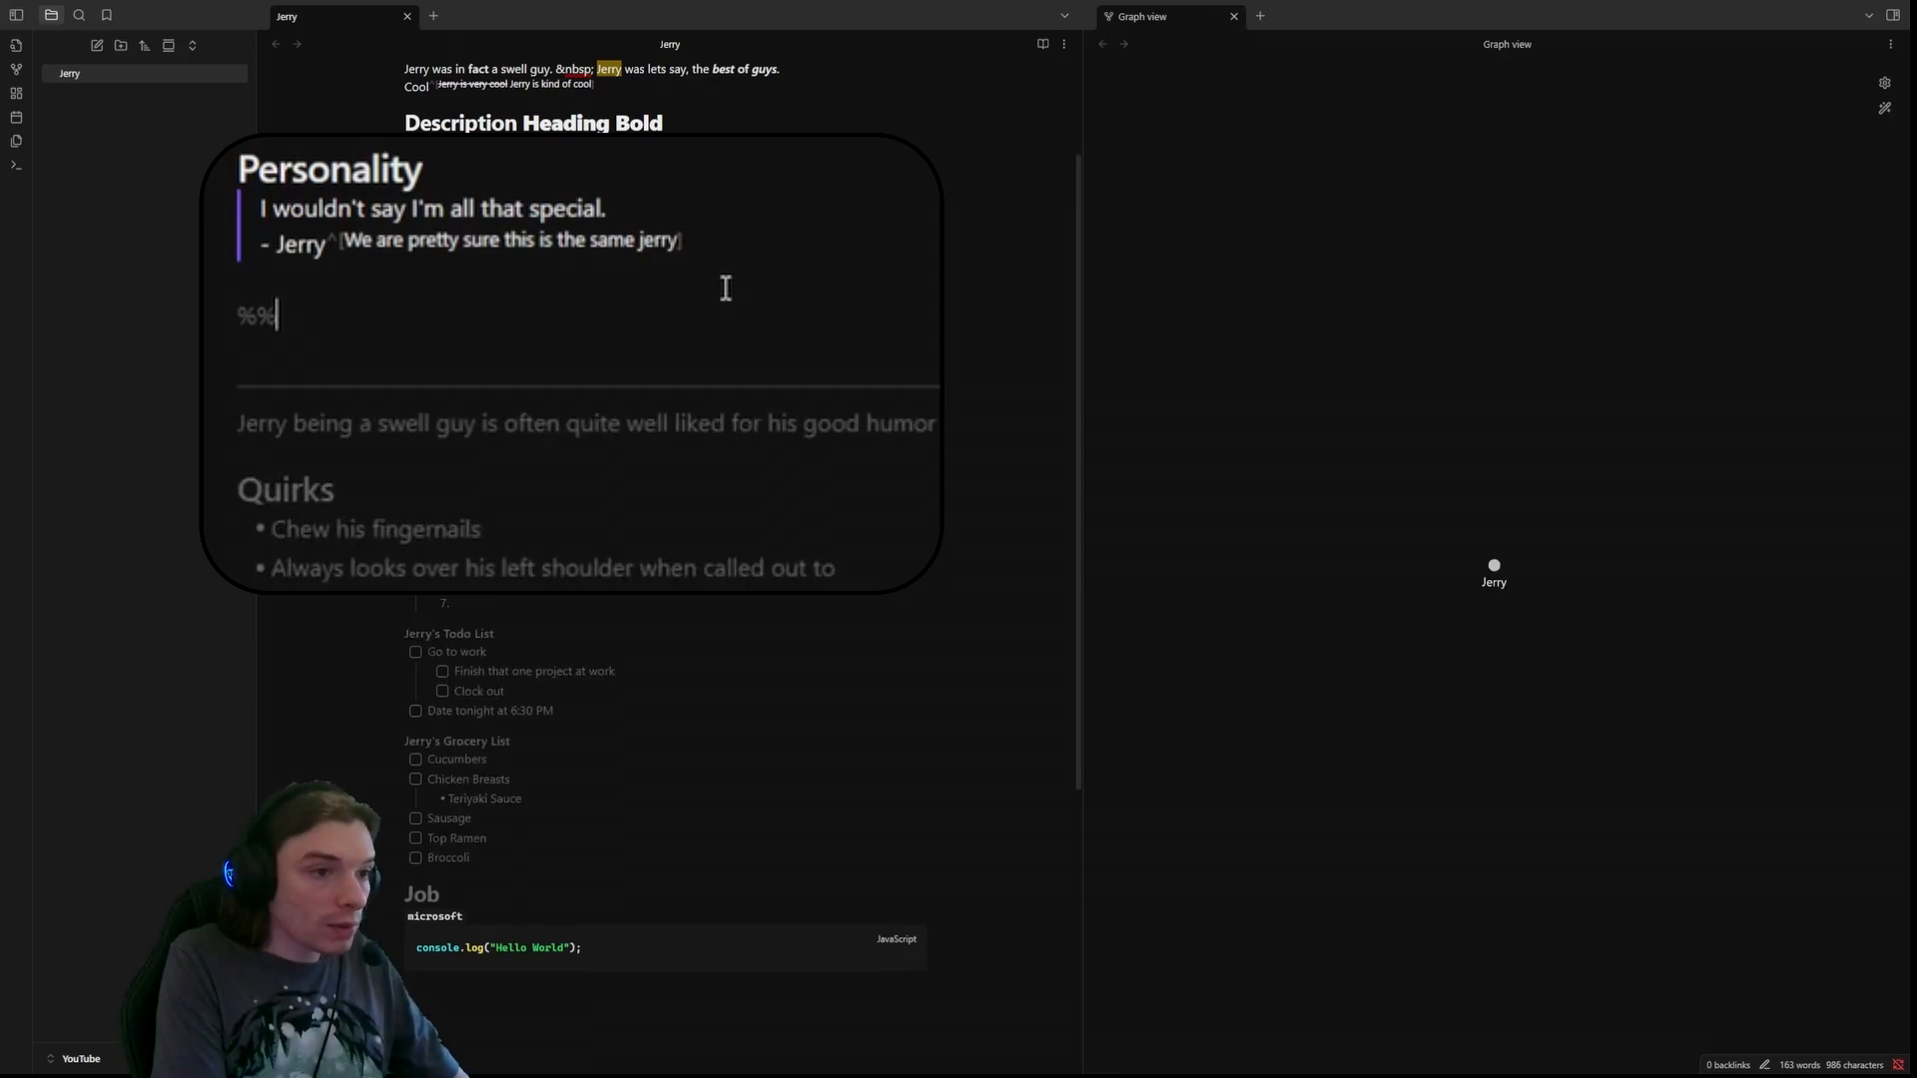
key(Return)
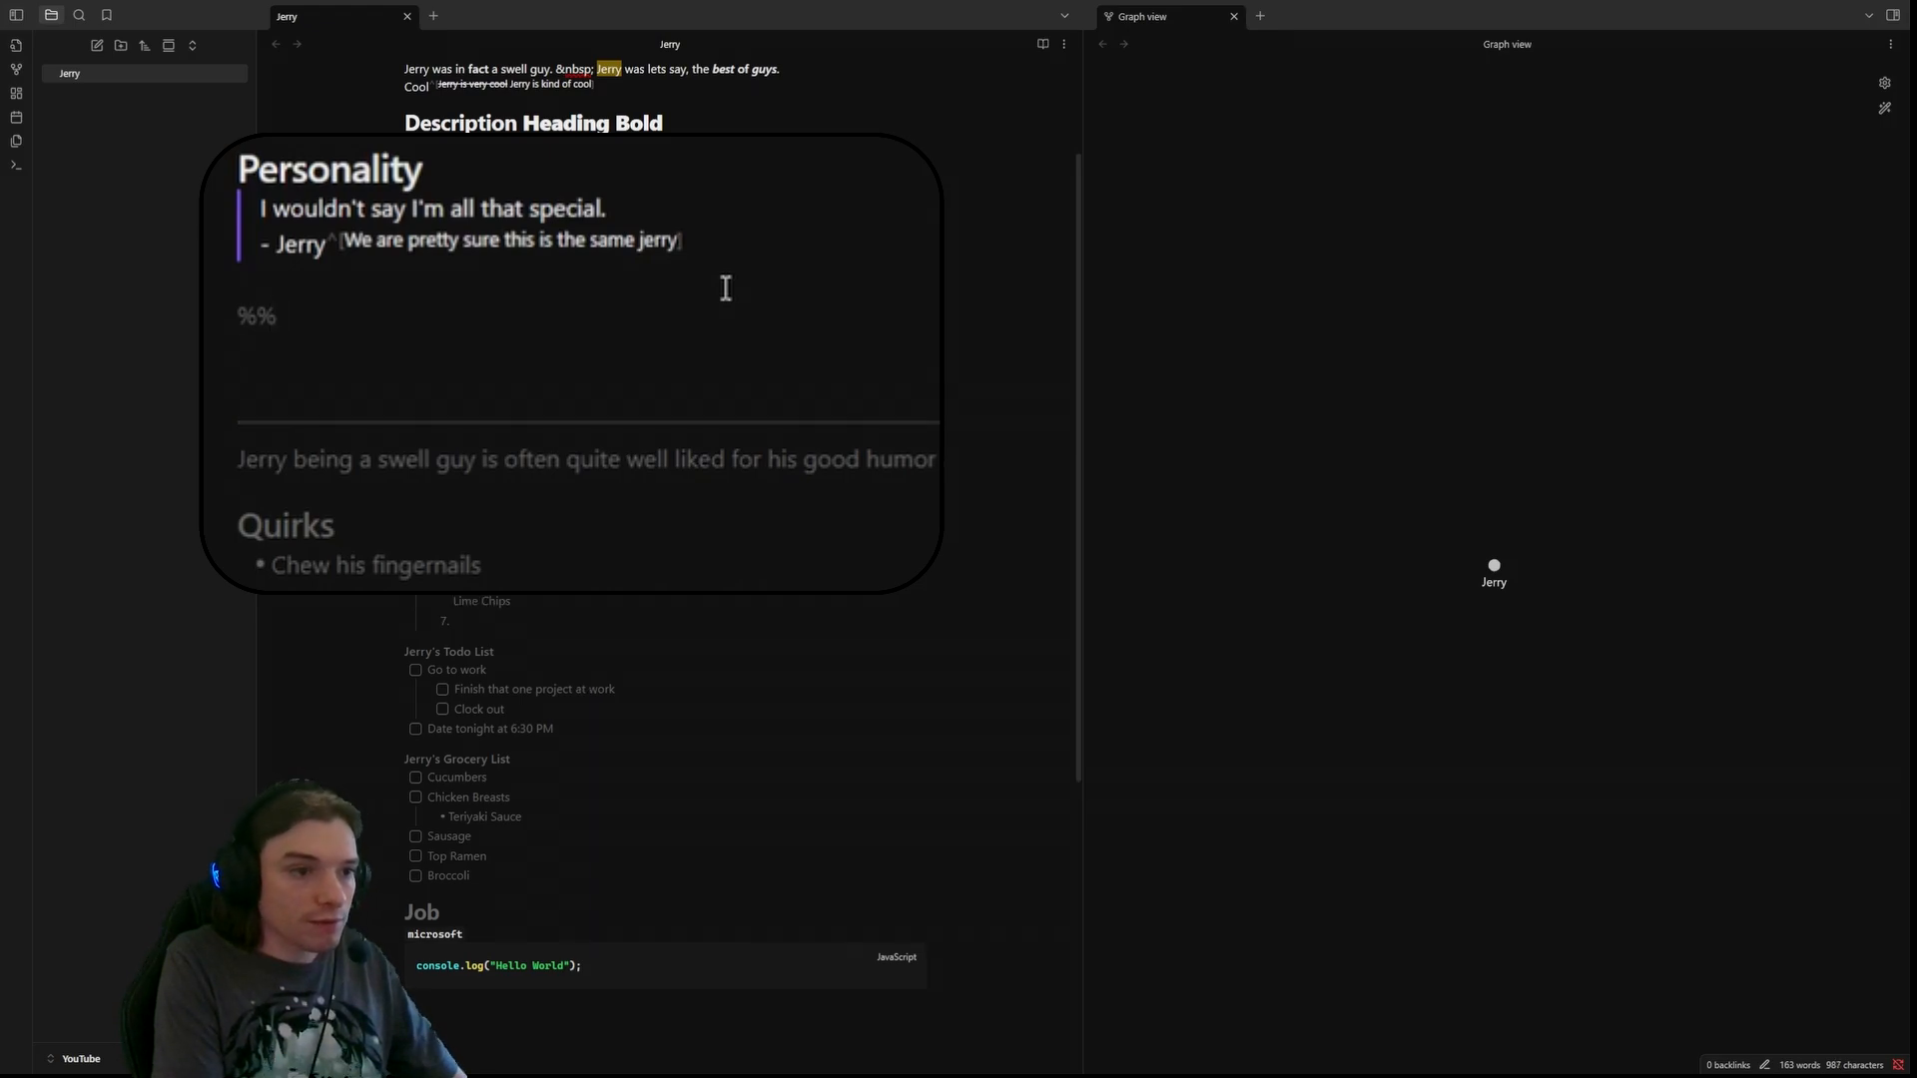
key(Return)
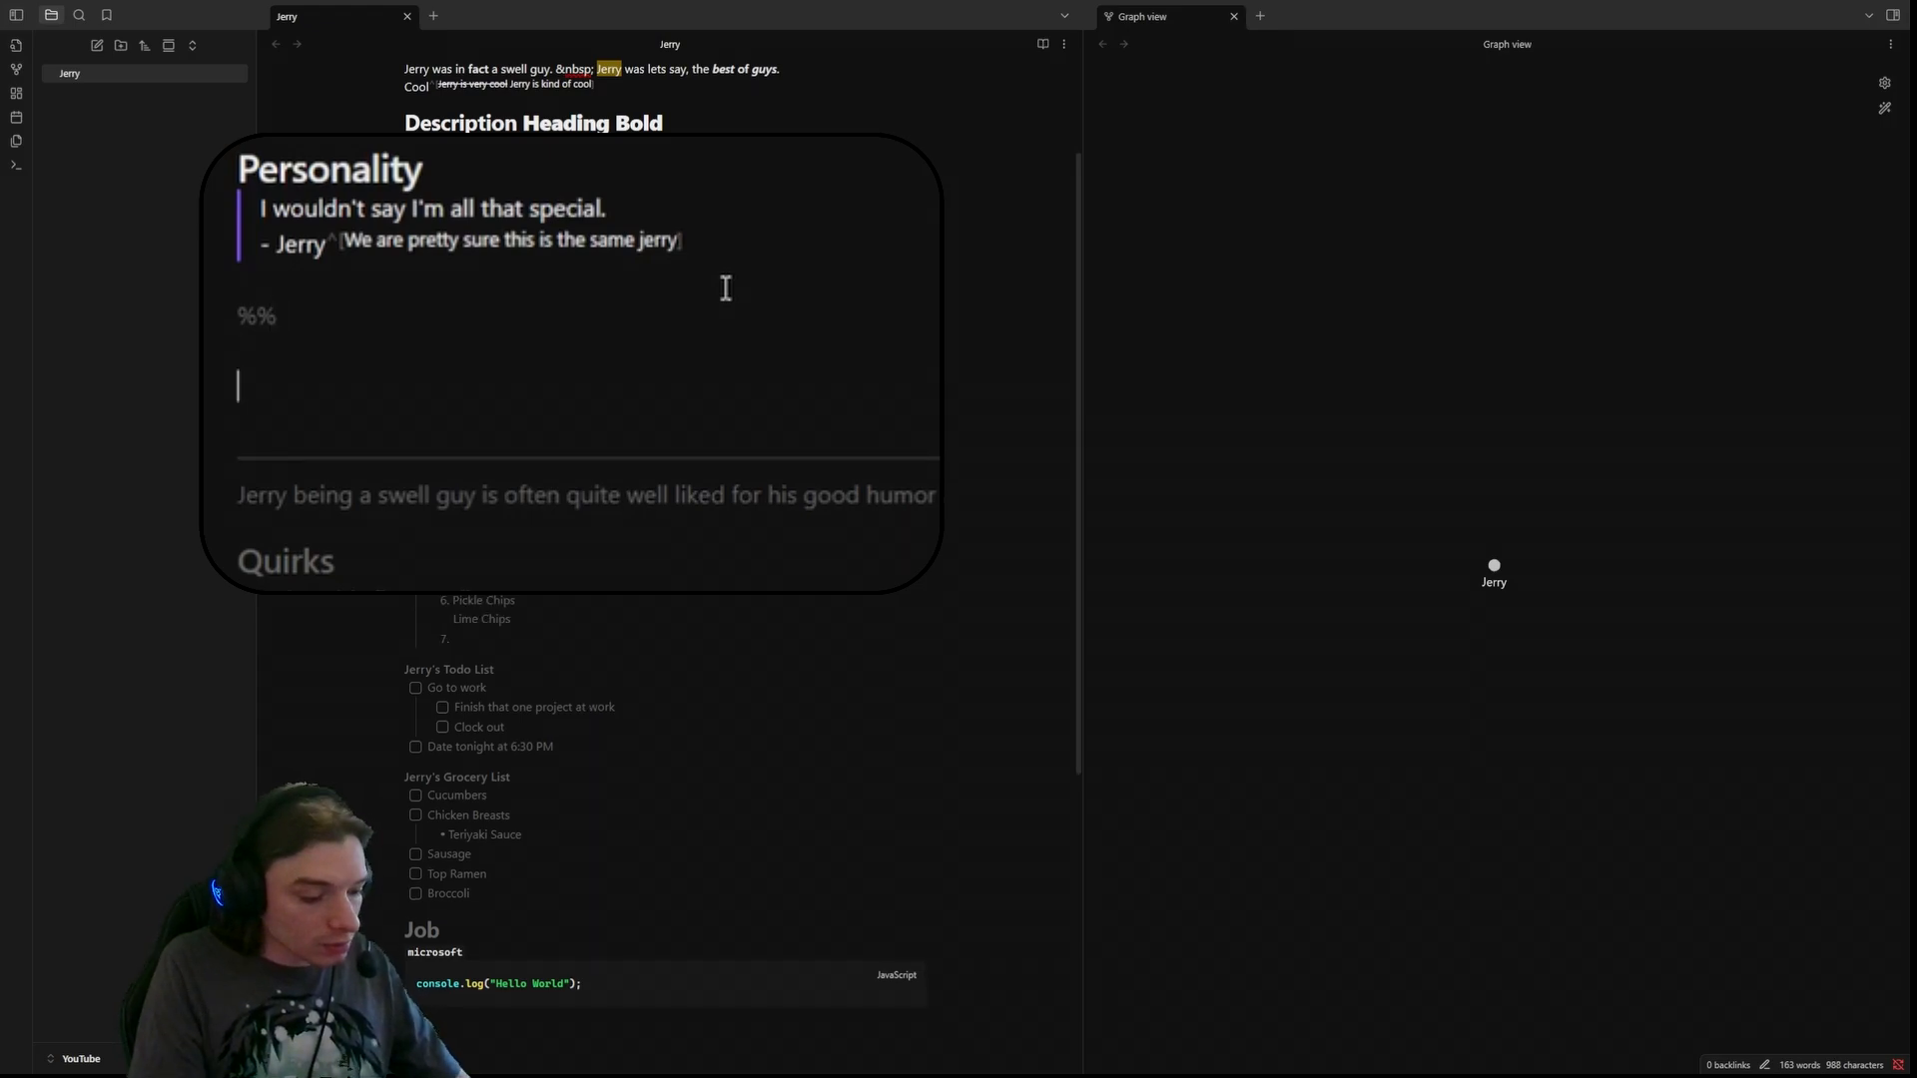
text(%)
key(Up)
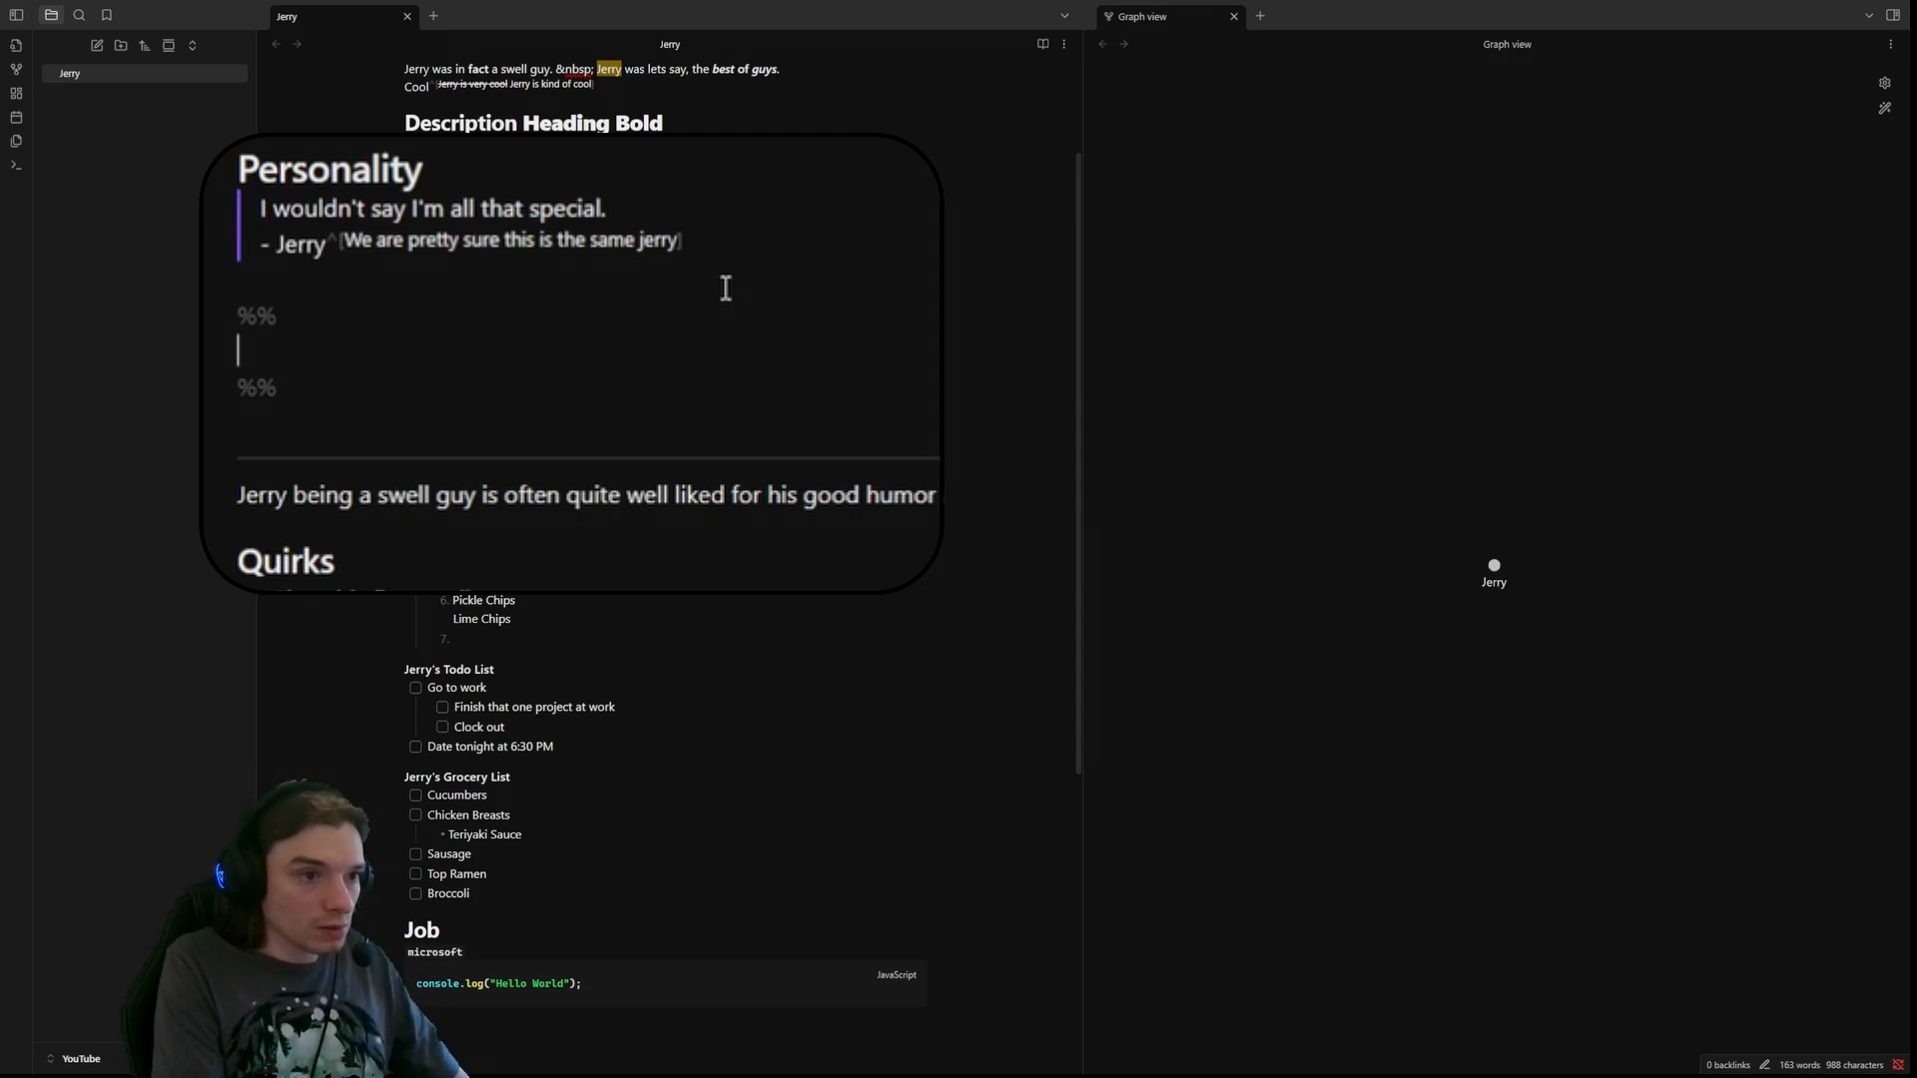
- Write "Side note, jerry is quite humble, but sometimes... too humble?" between the %% lines of the comment block
text(Side note)
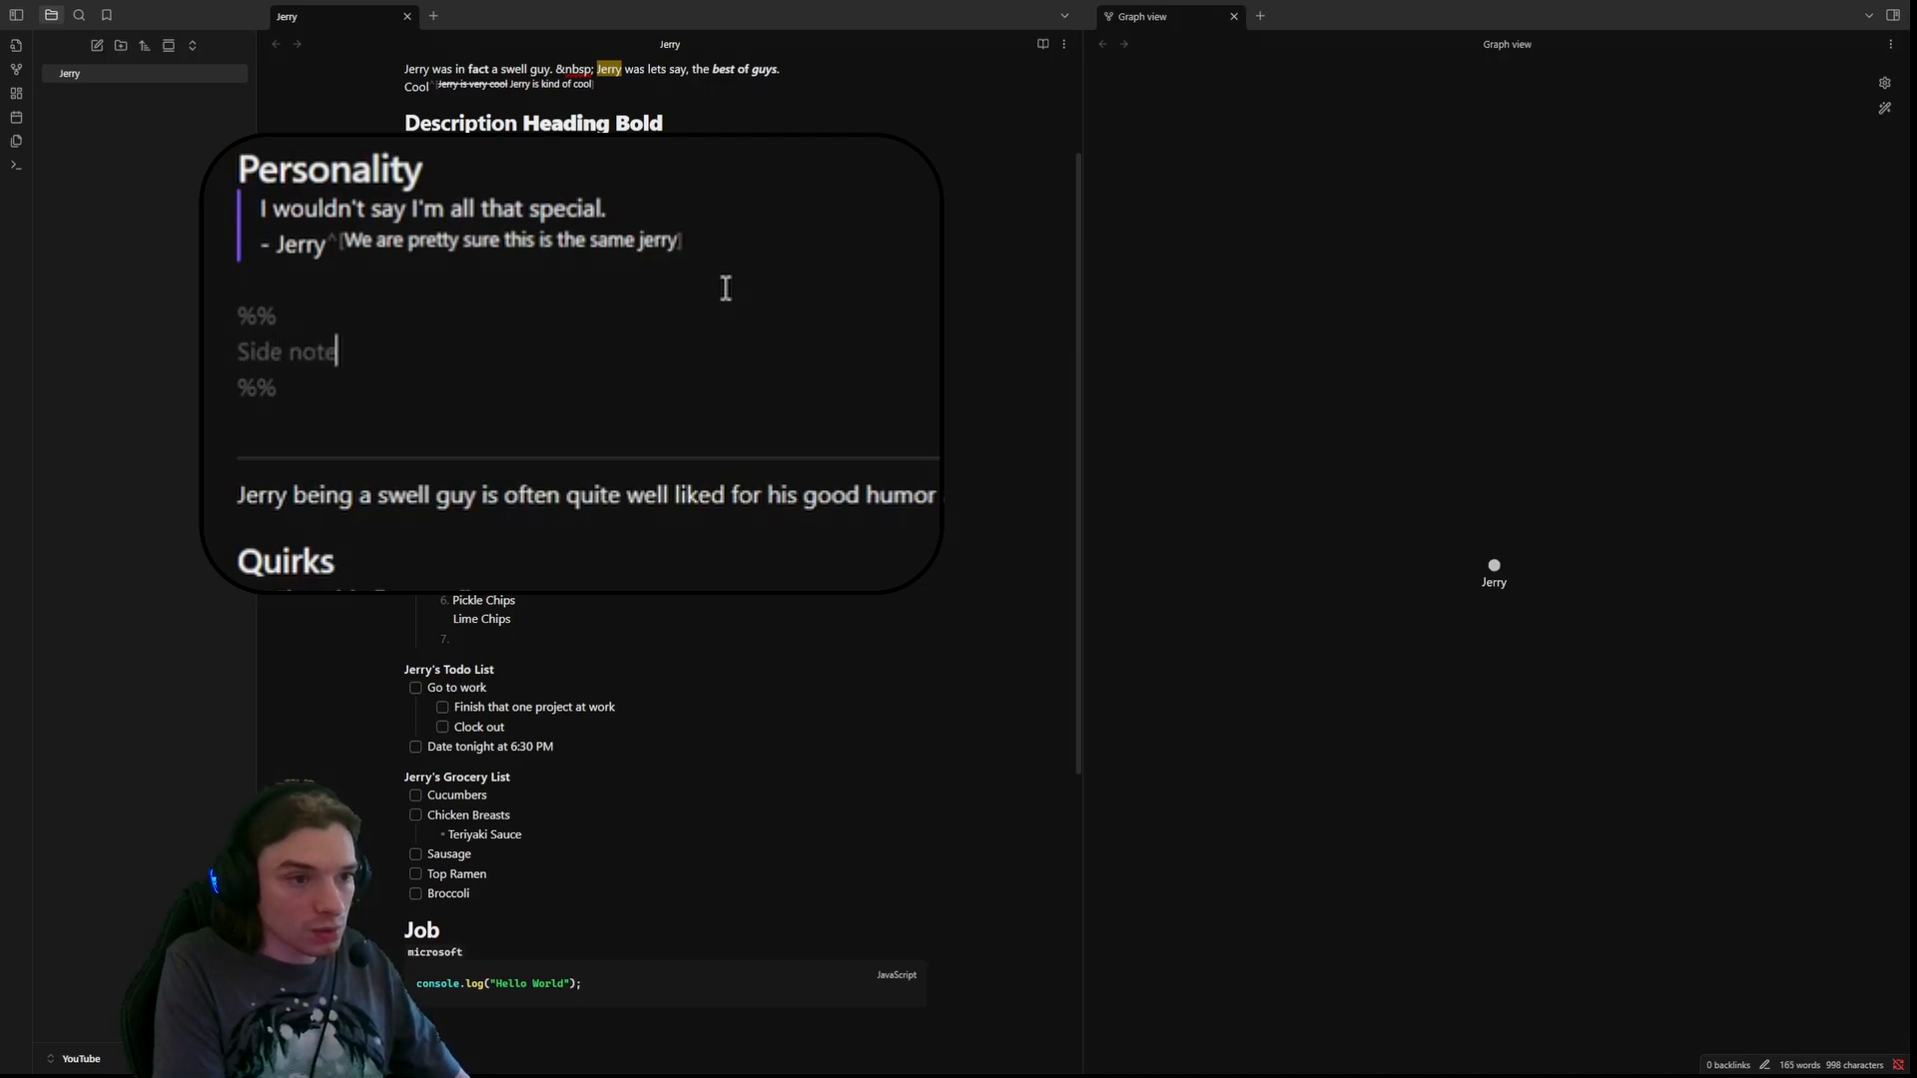
text(, jerry )
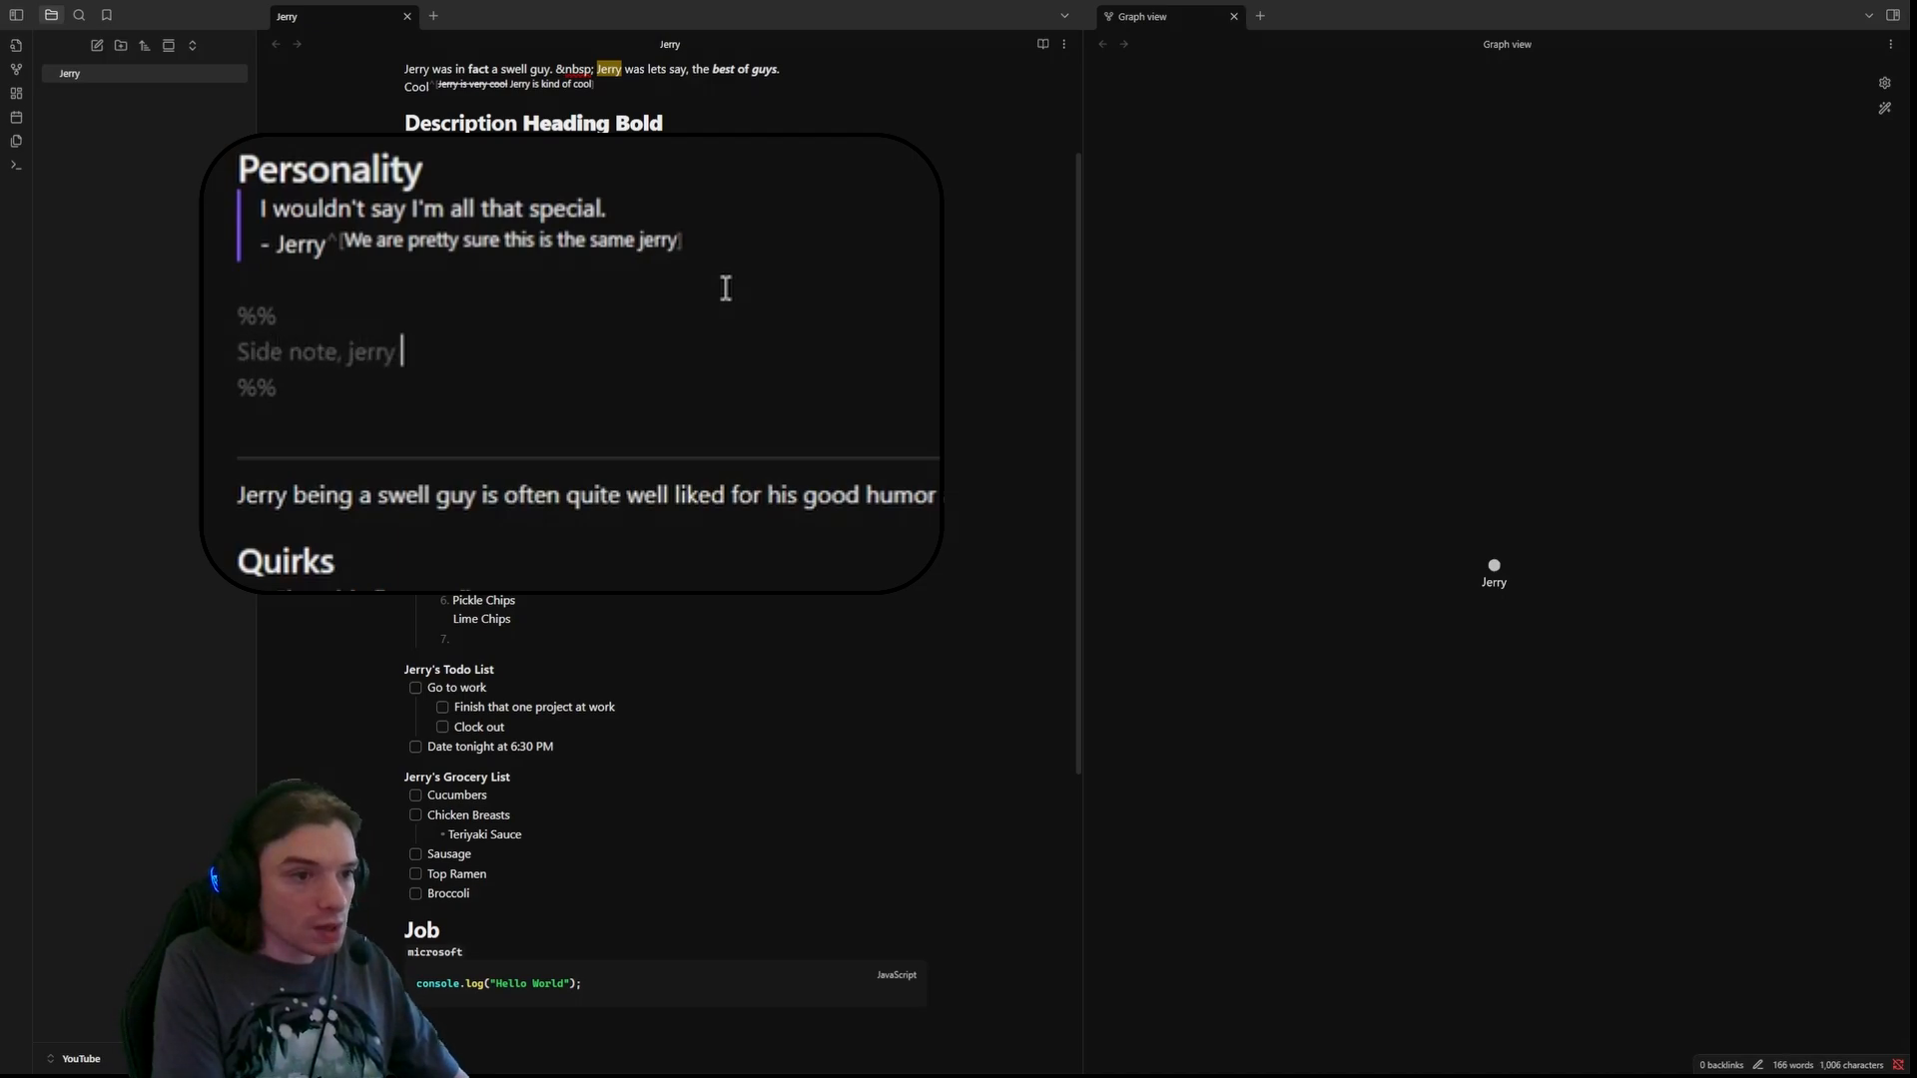
text(is)
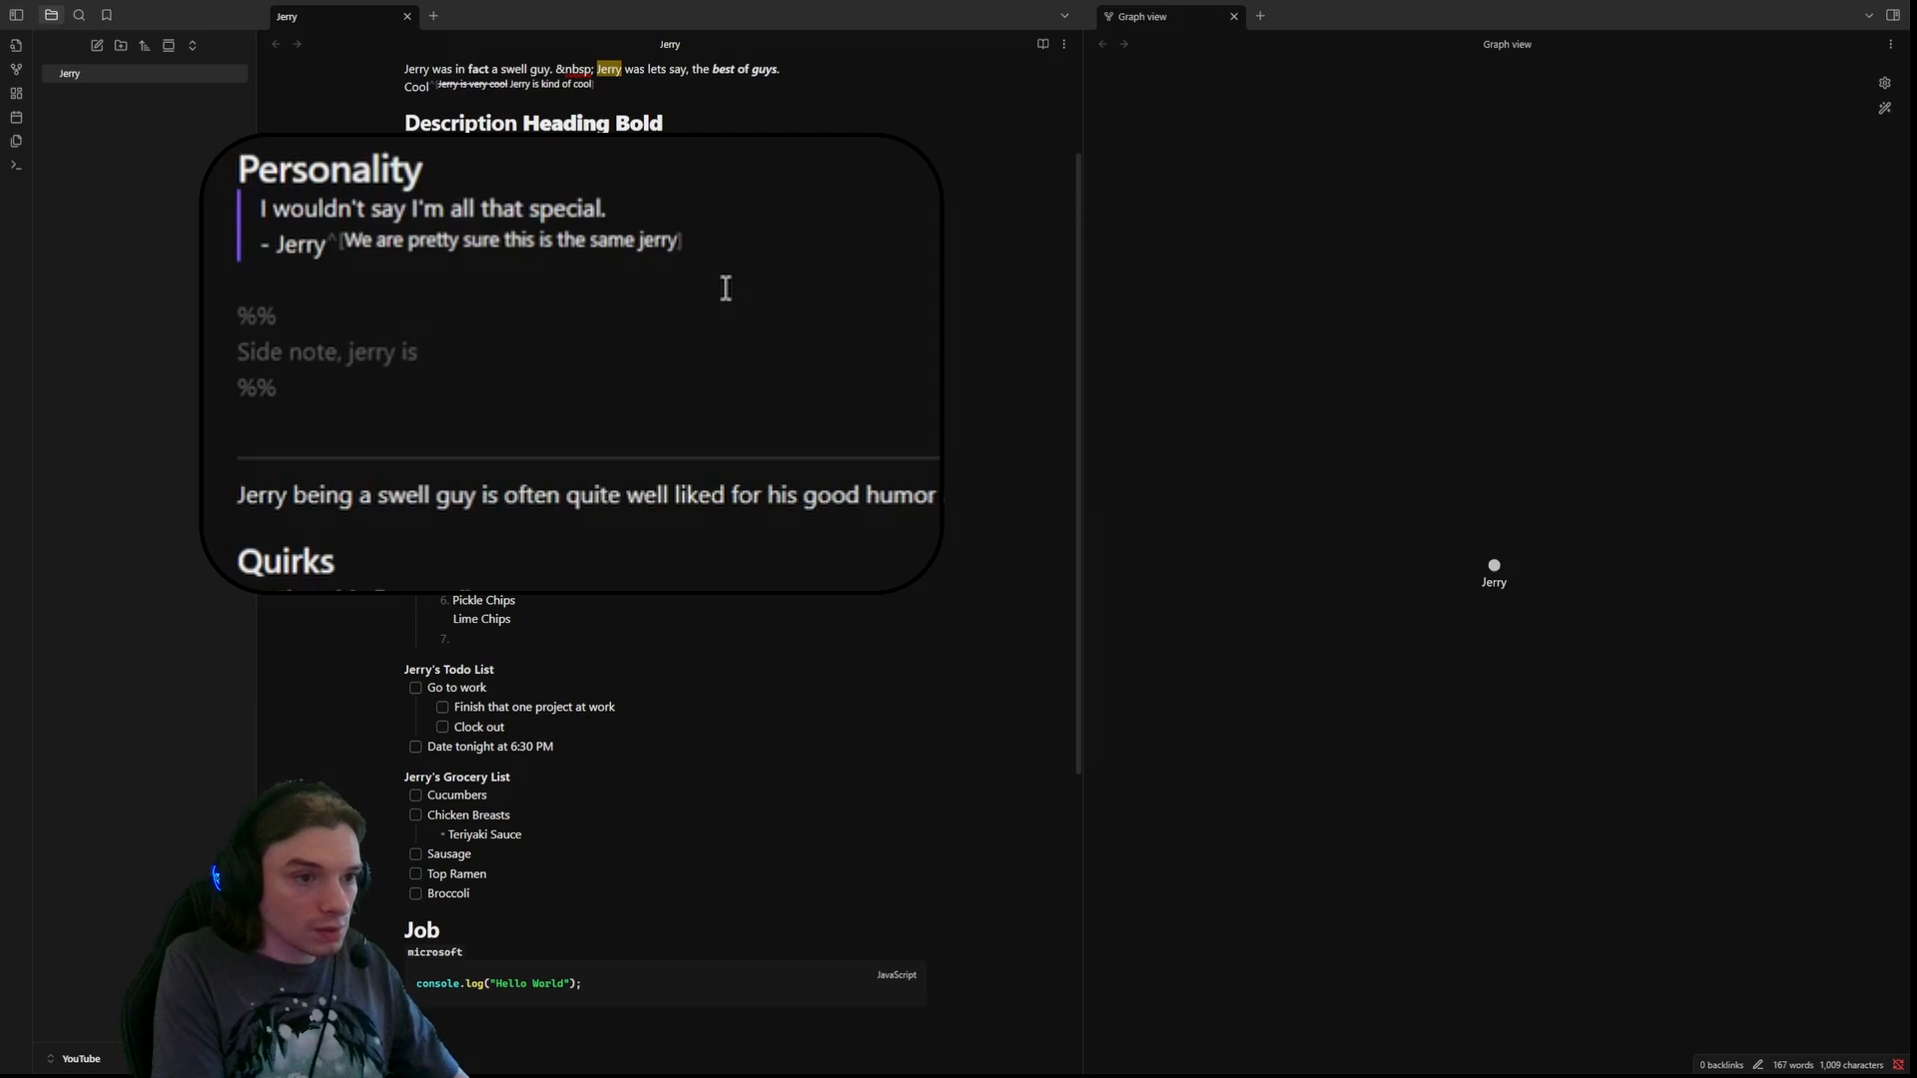
text( quite humble, h)
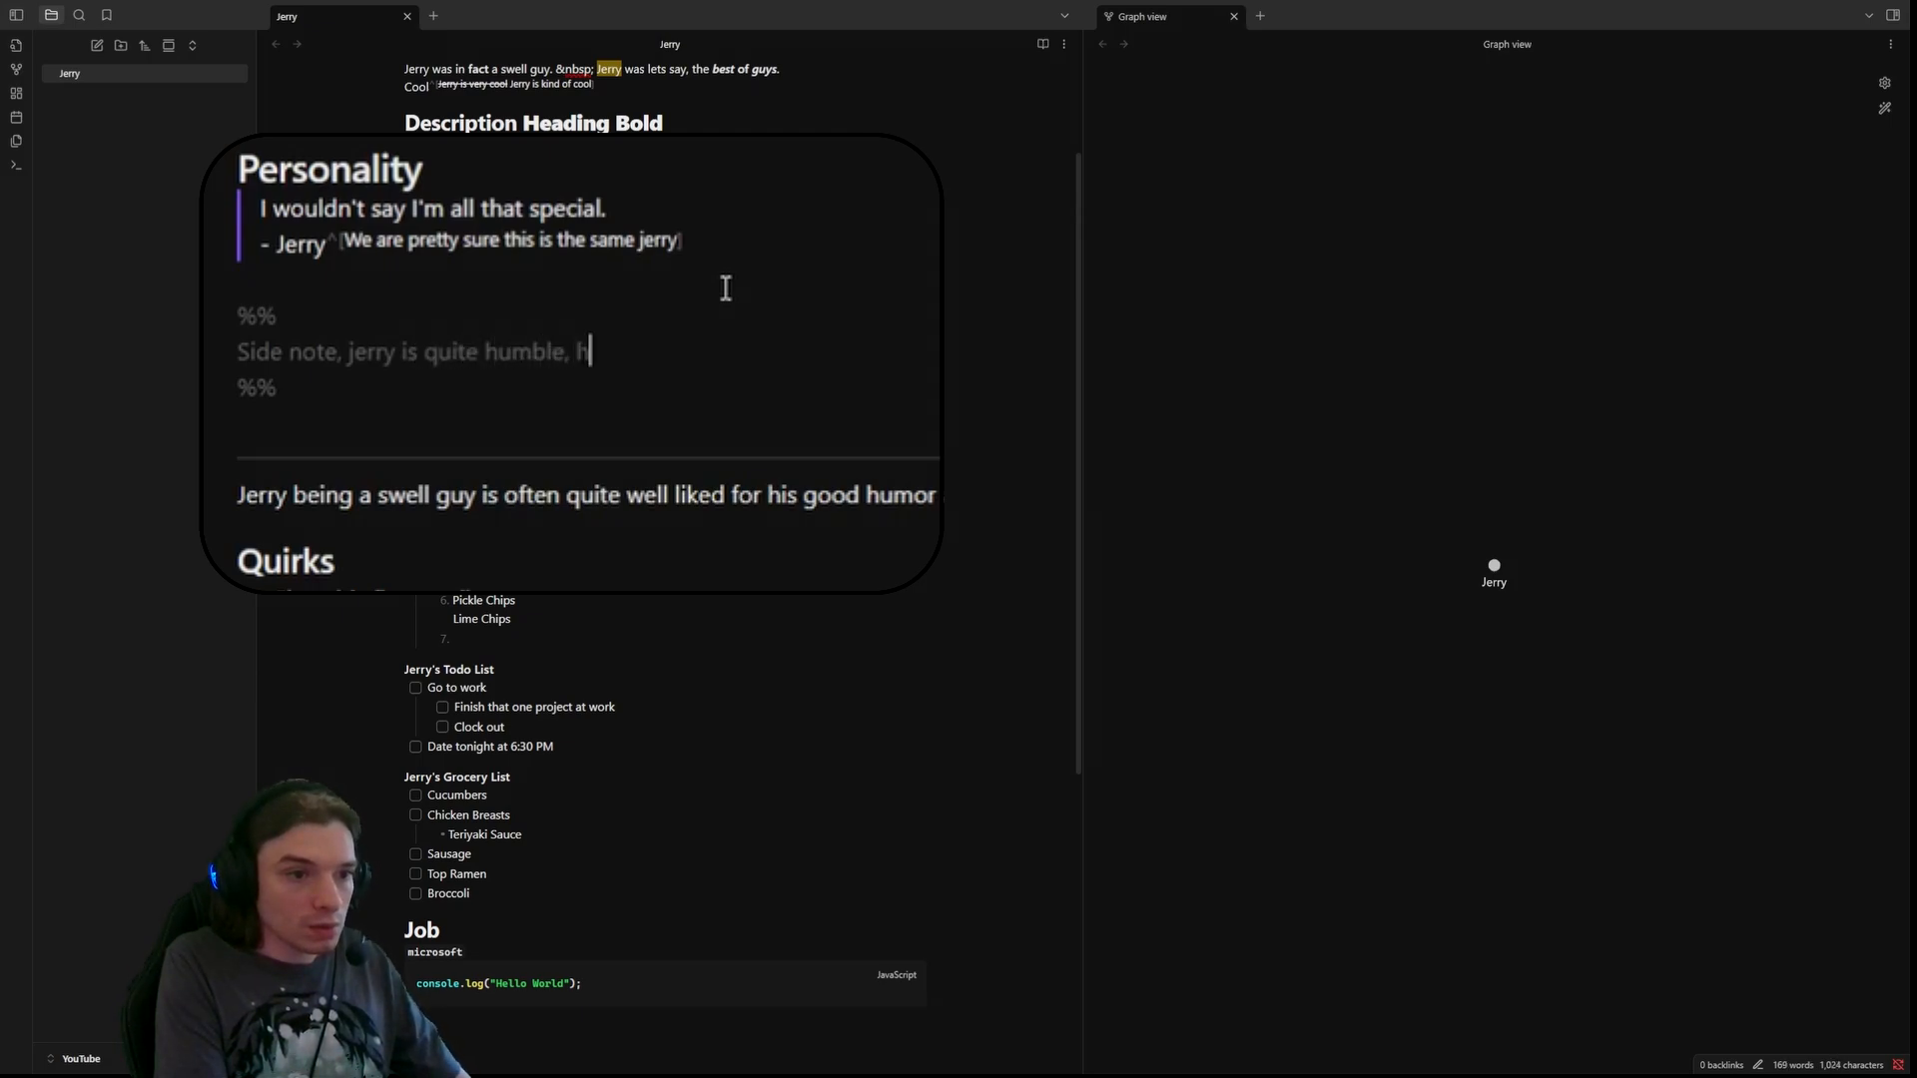
key(BackSpace)
text(but s)
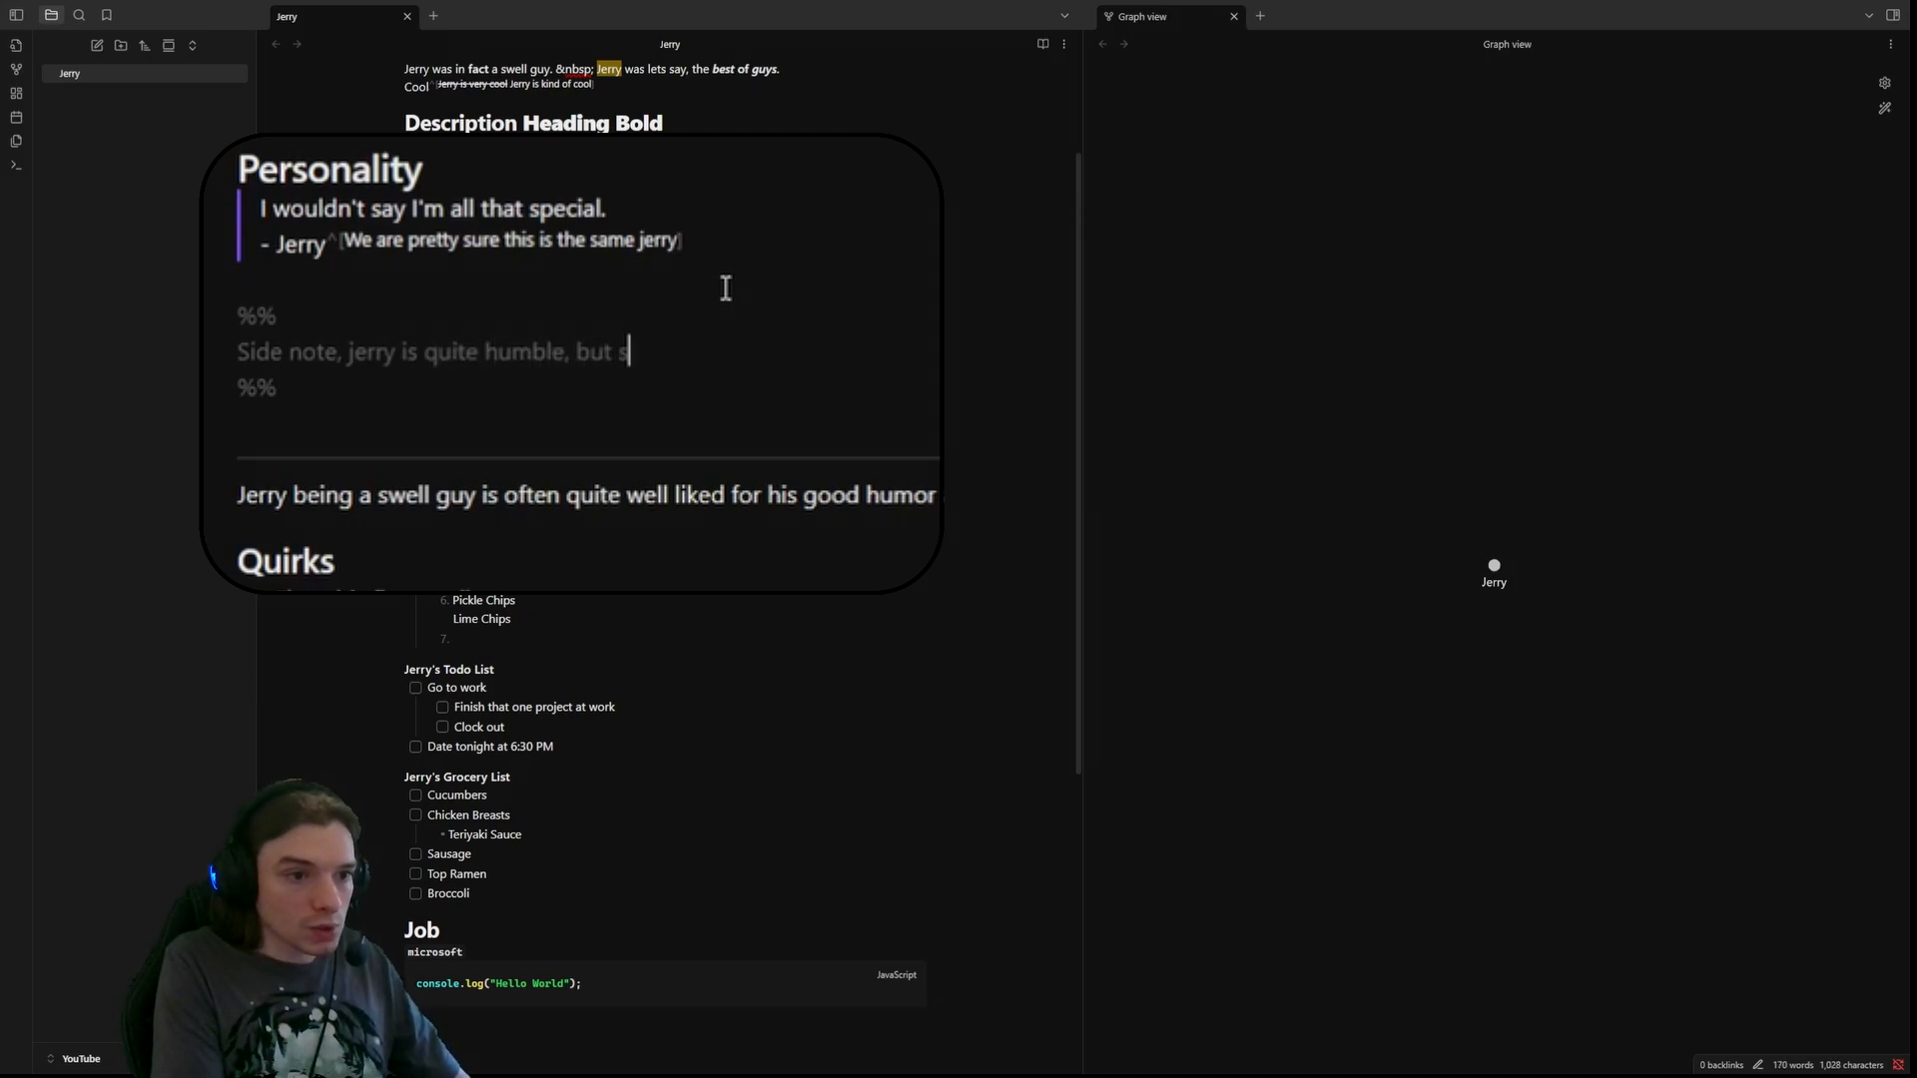
text(ometimes... )
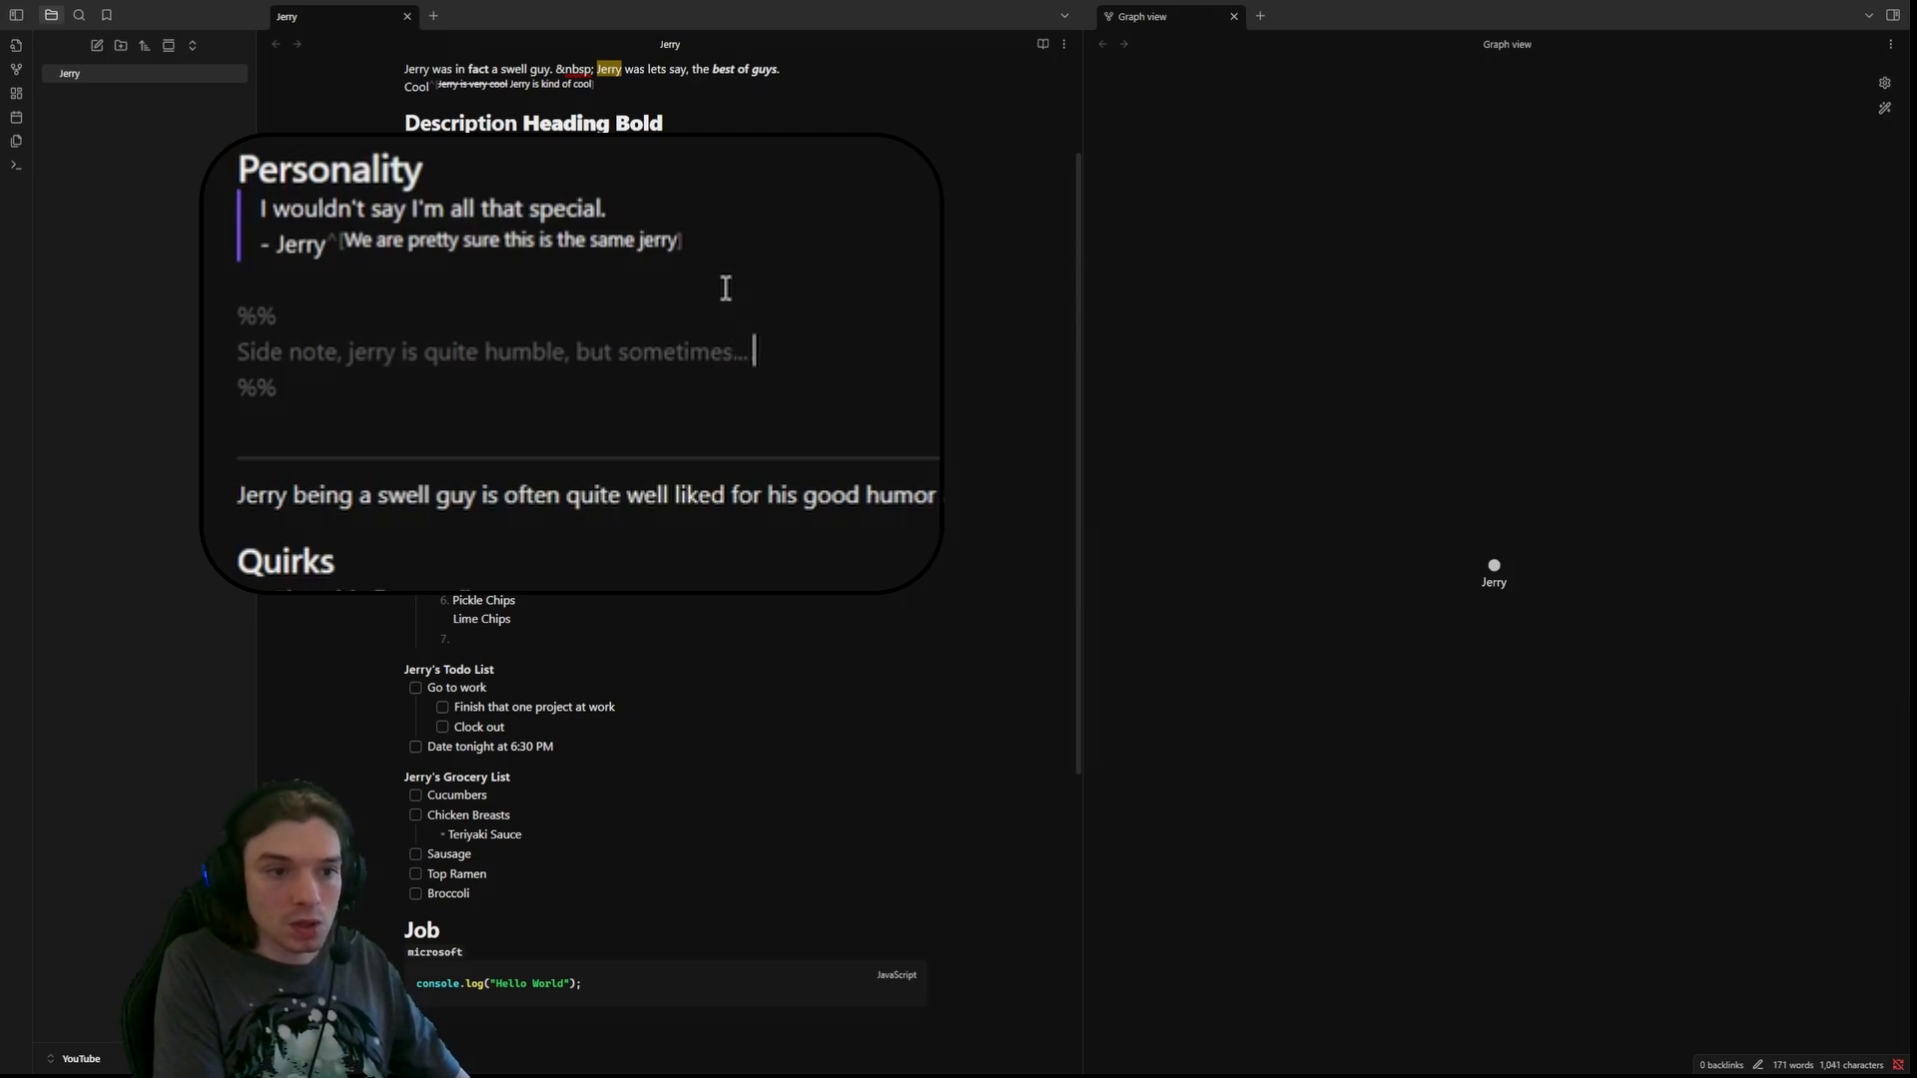
text(too humble?)
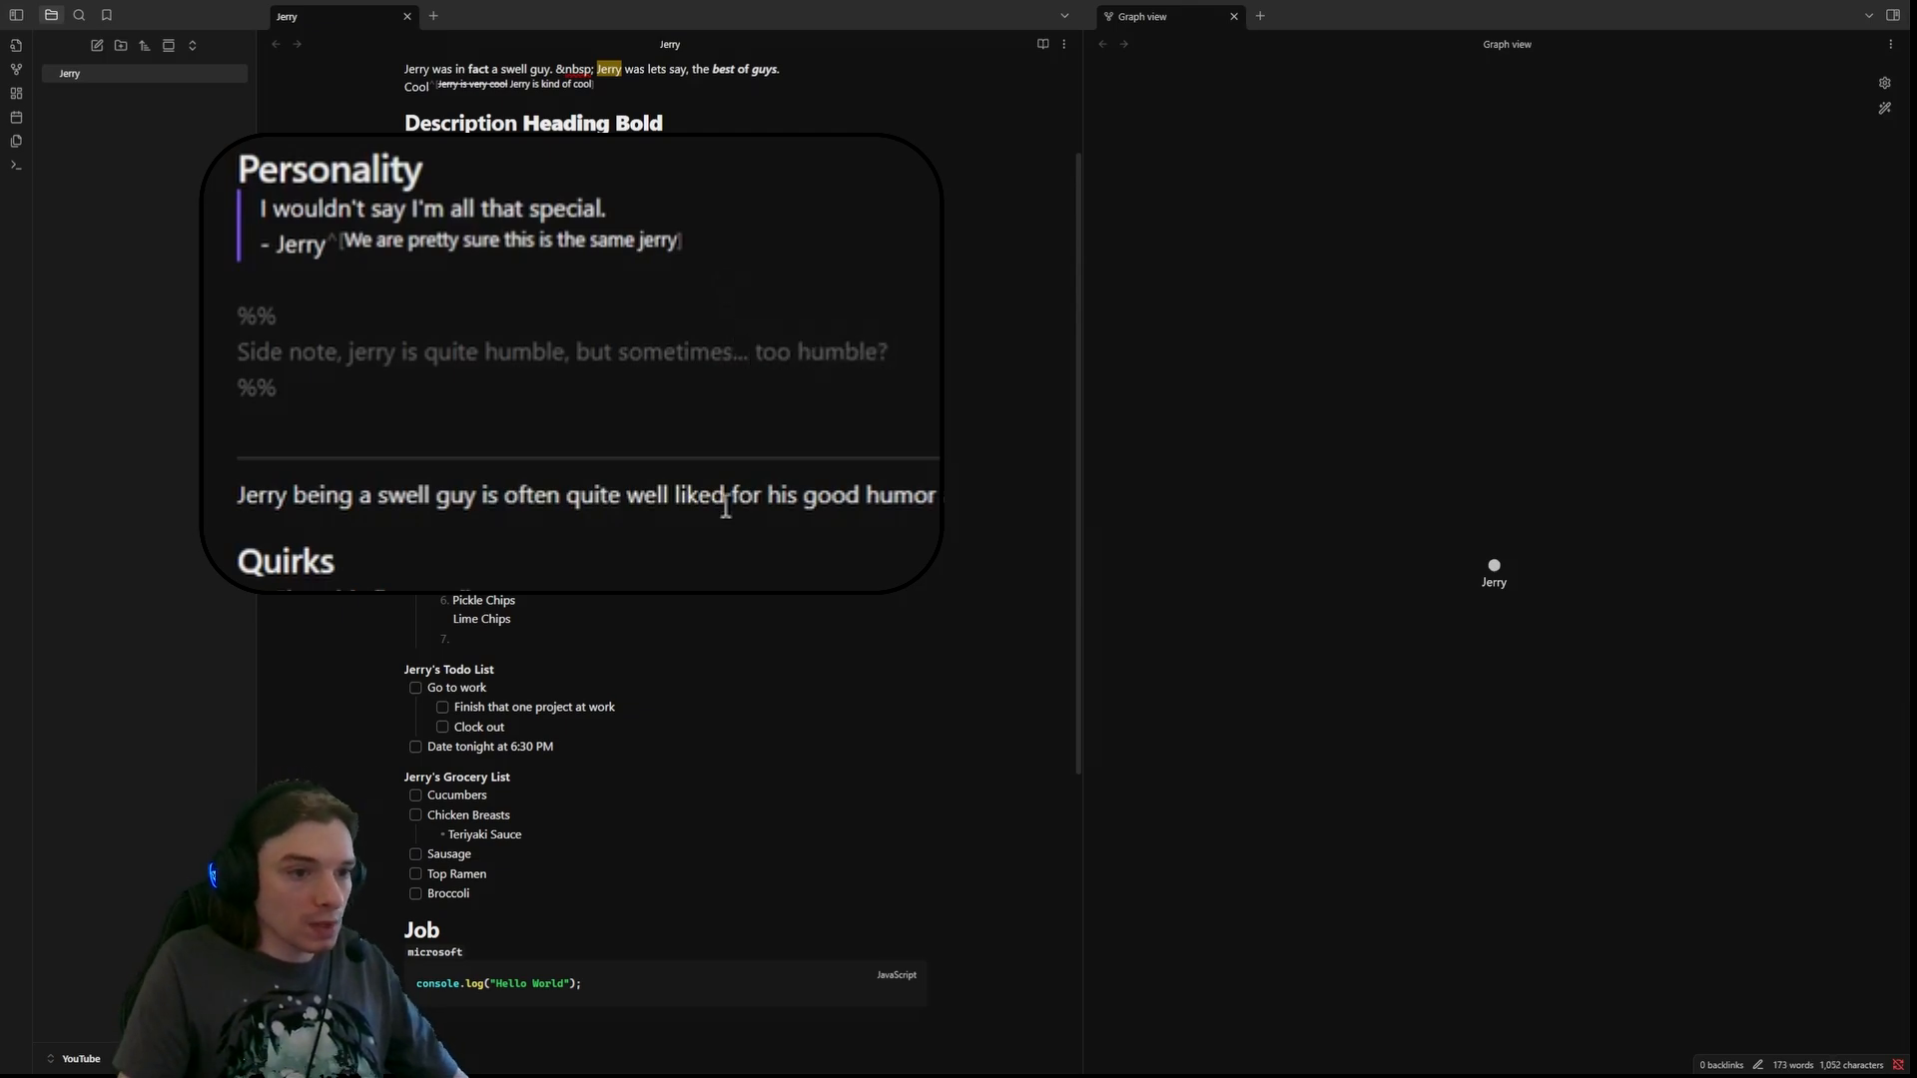
- Compare the comment's %% markers with the raw Markdown markers of the Facial Features heading and the inline footnote after Cool
click(702, 574)
click(243, 318)
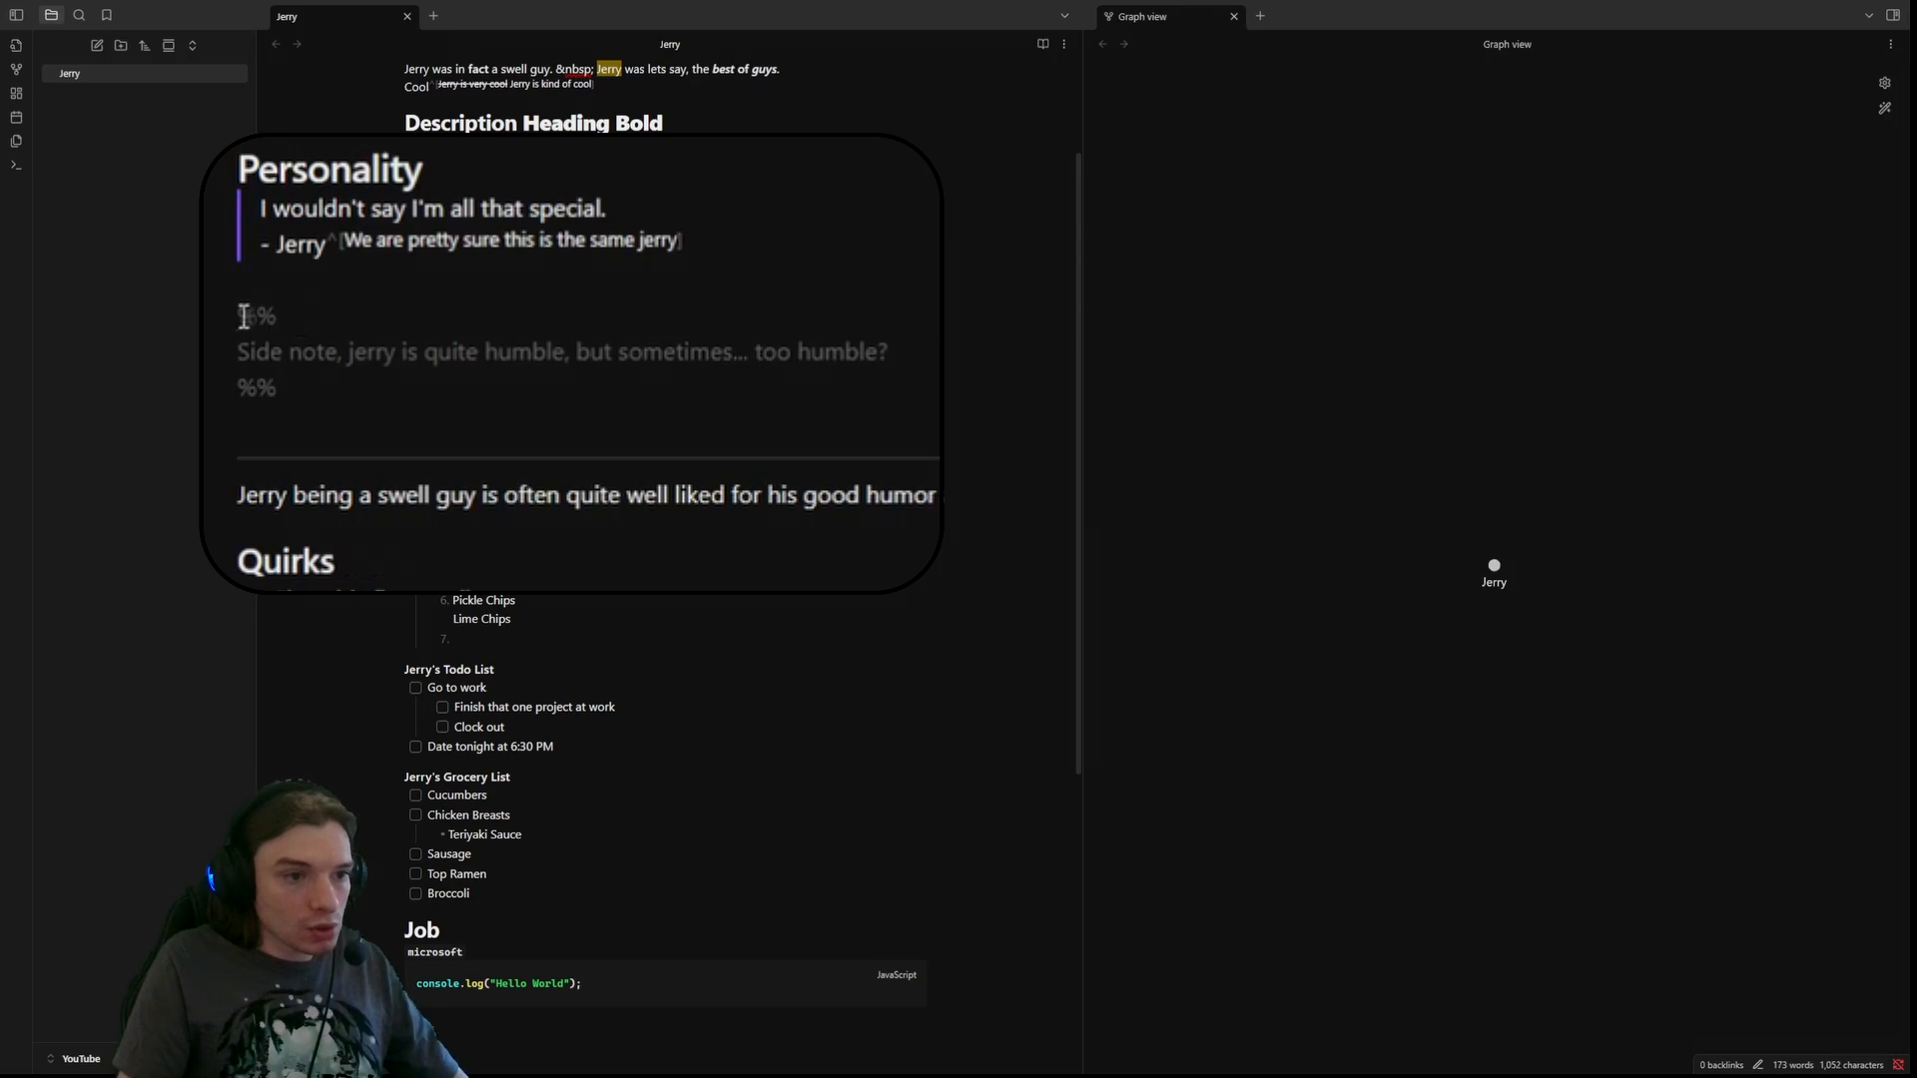
click(443, 207)
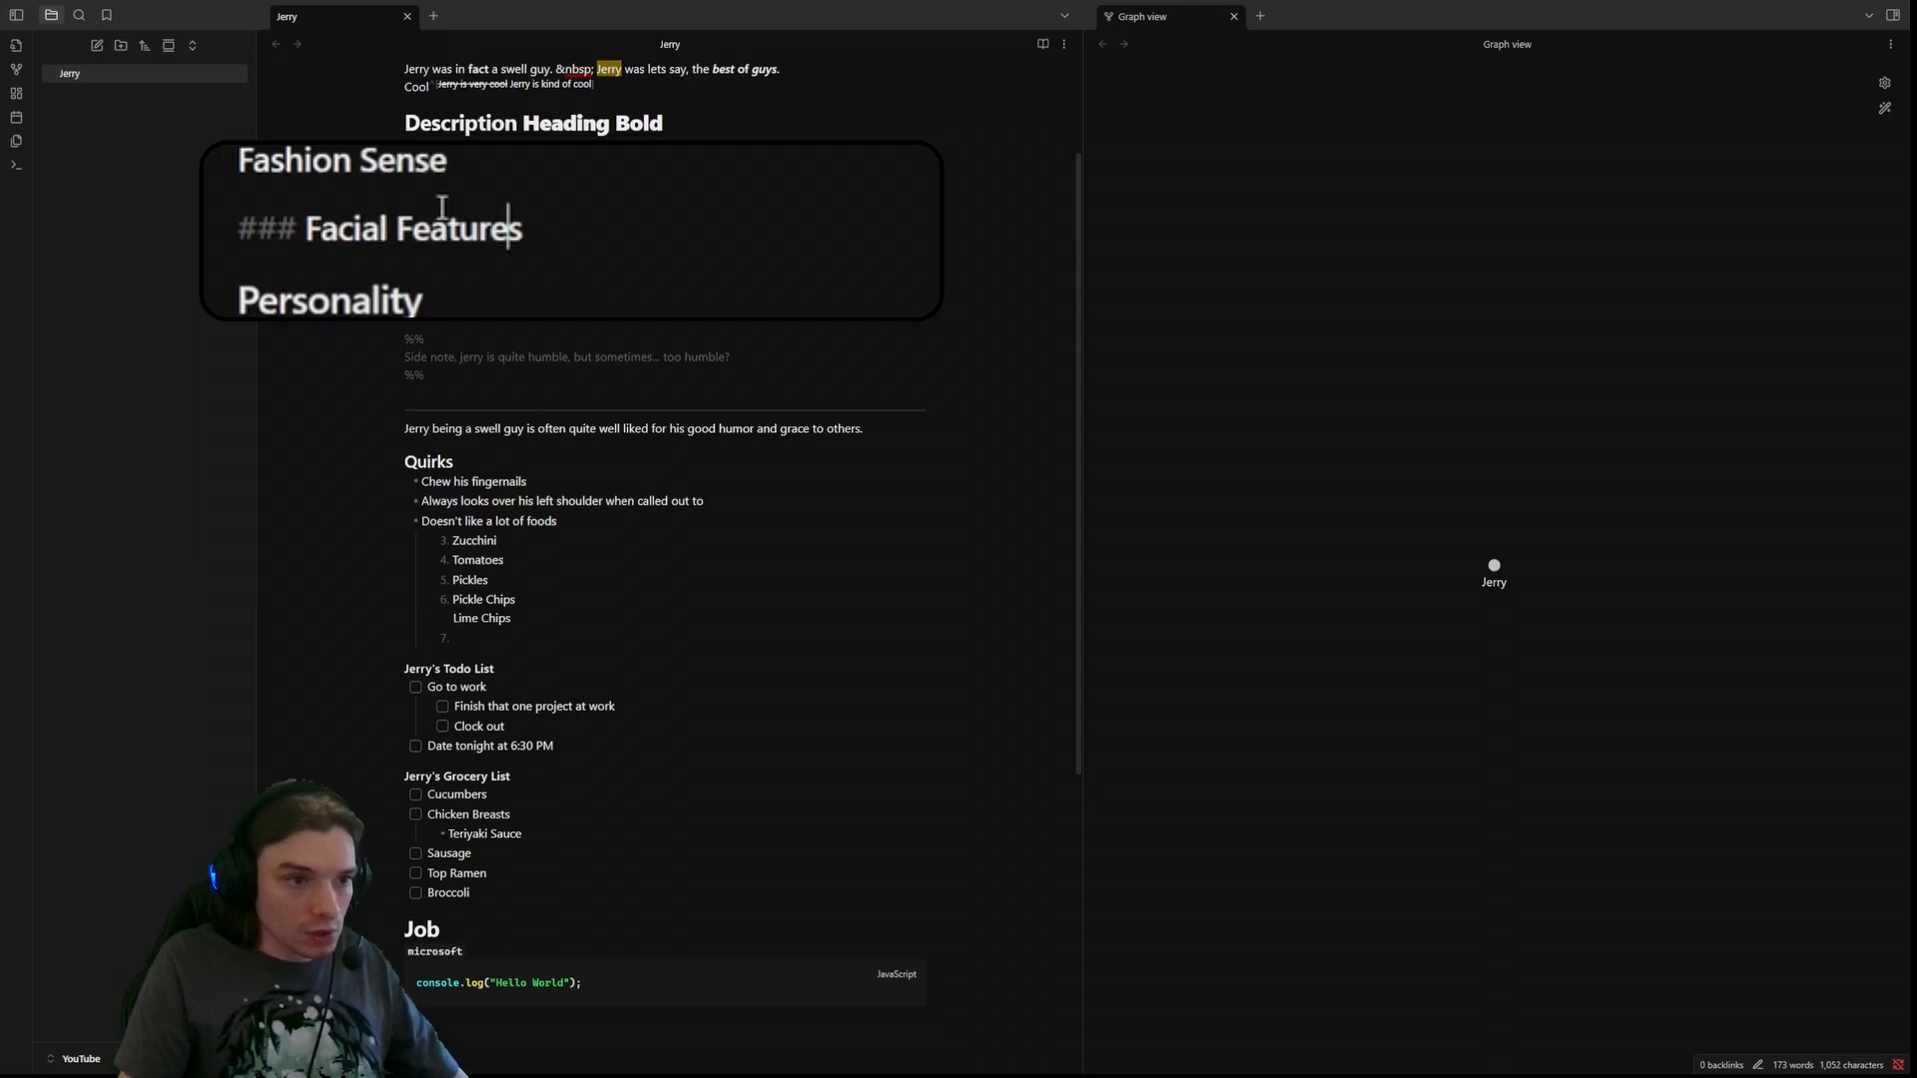
drag(301, 227, 239, 243)
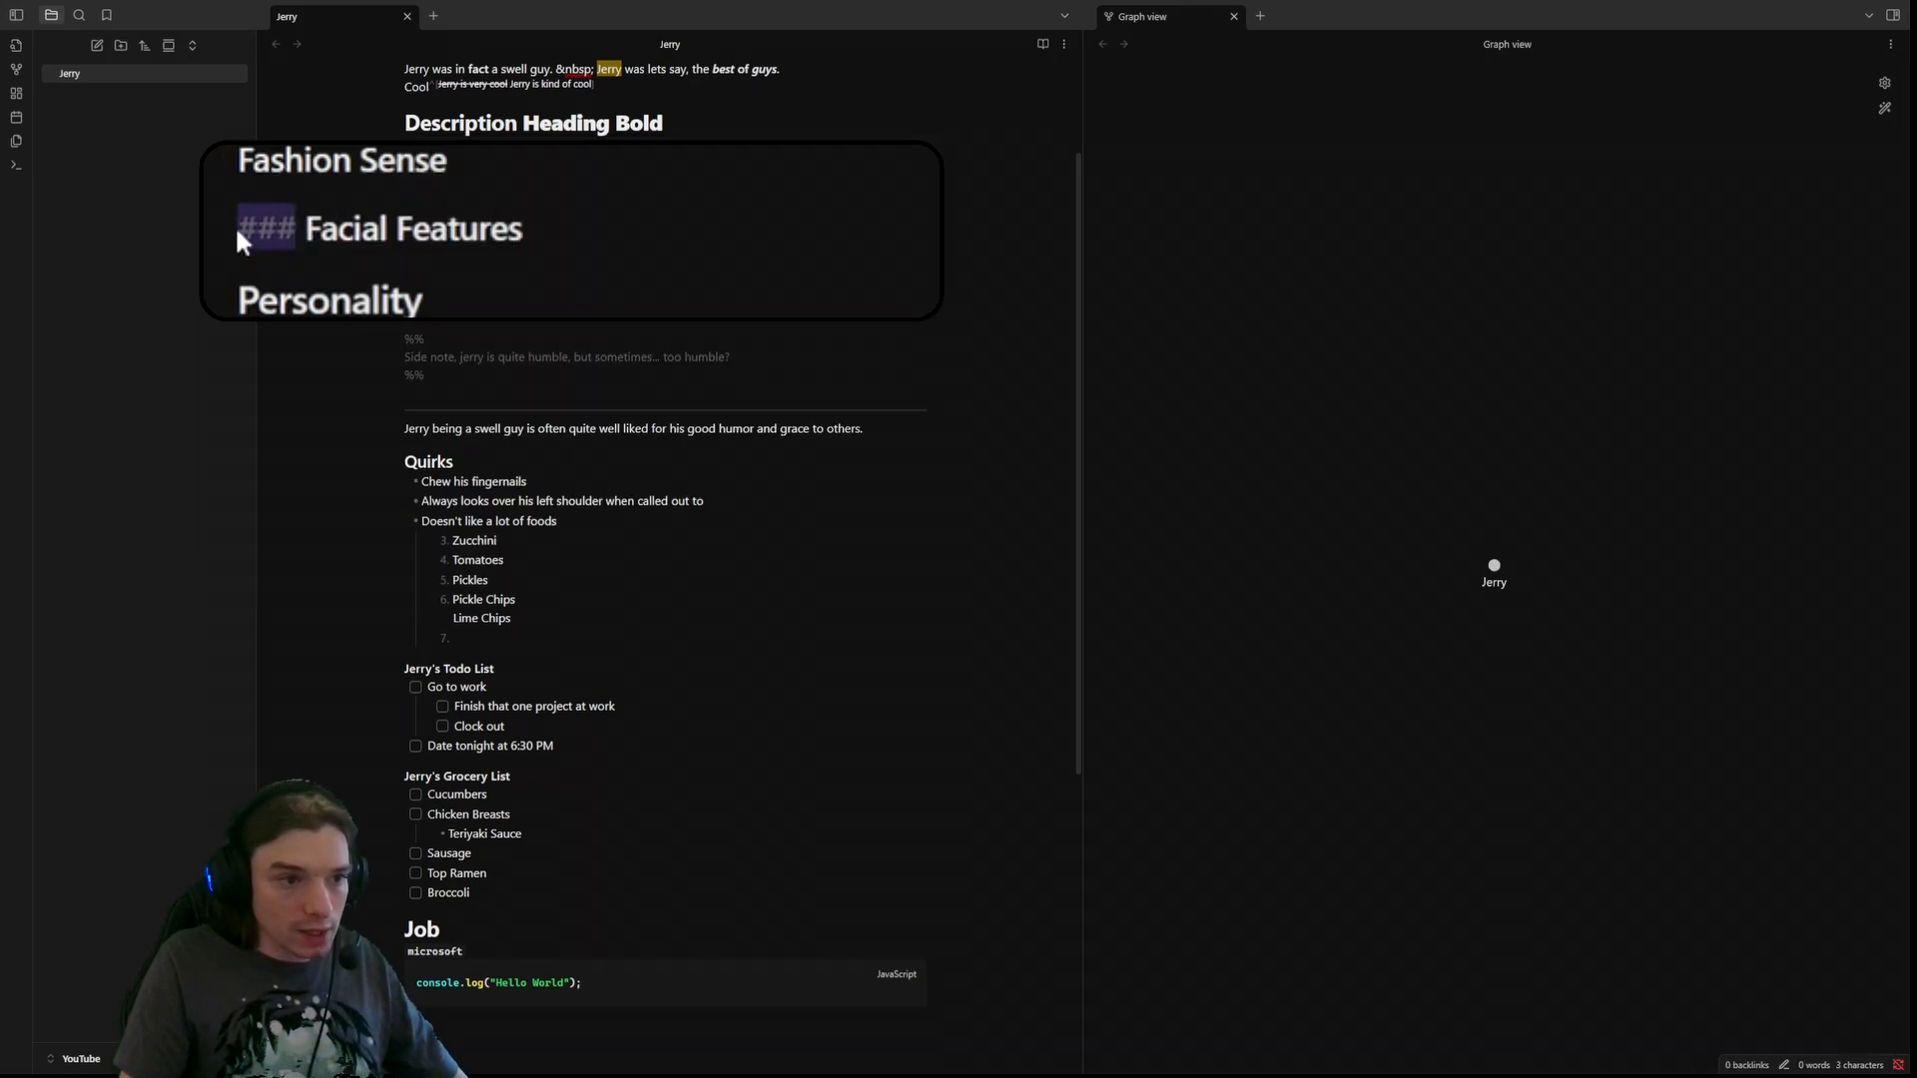
click(533, 217)
click(563, 86)
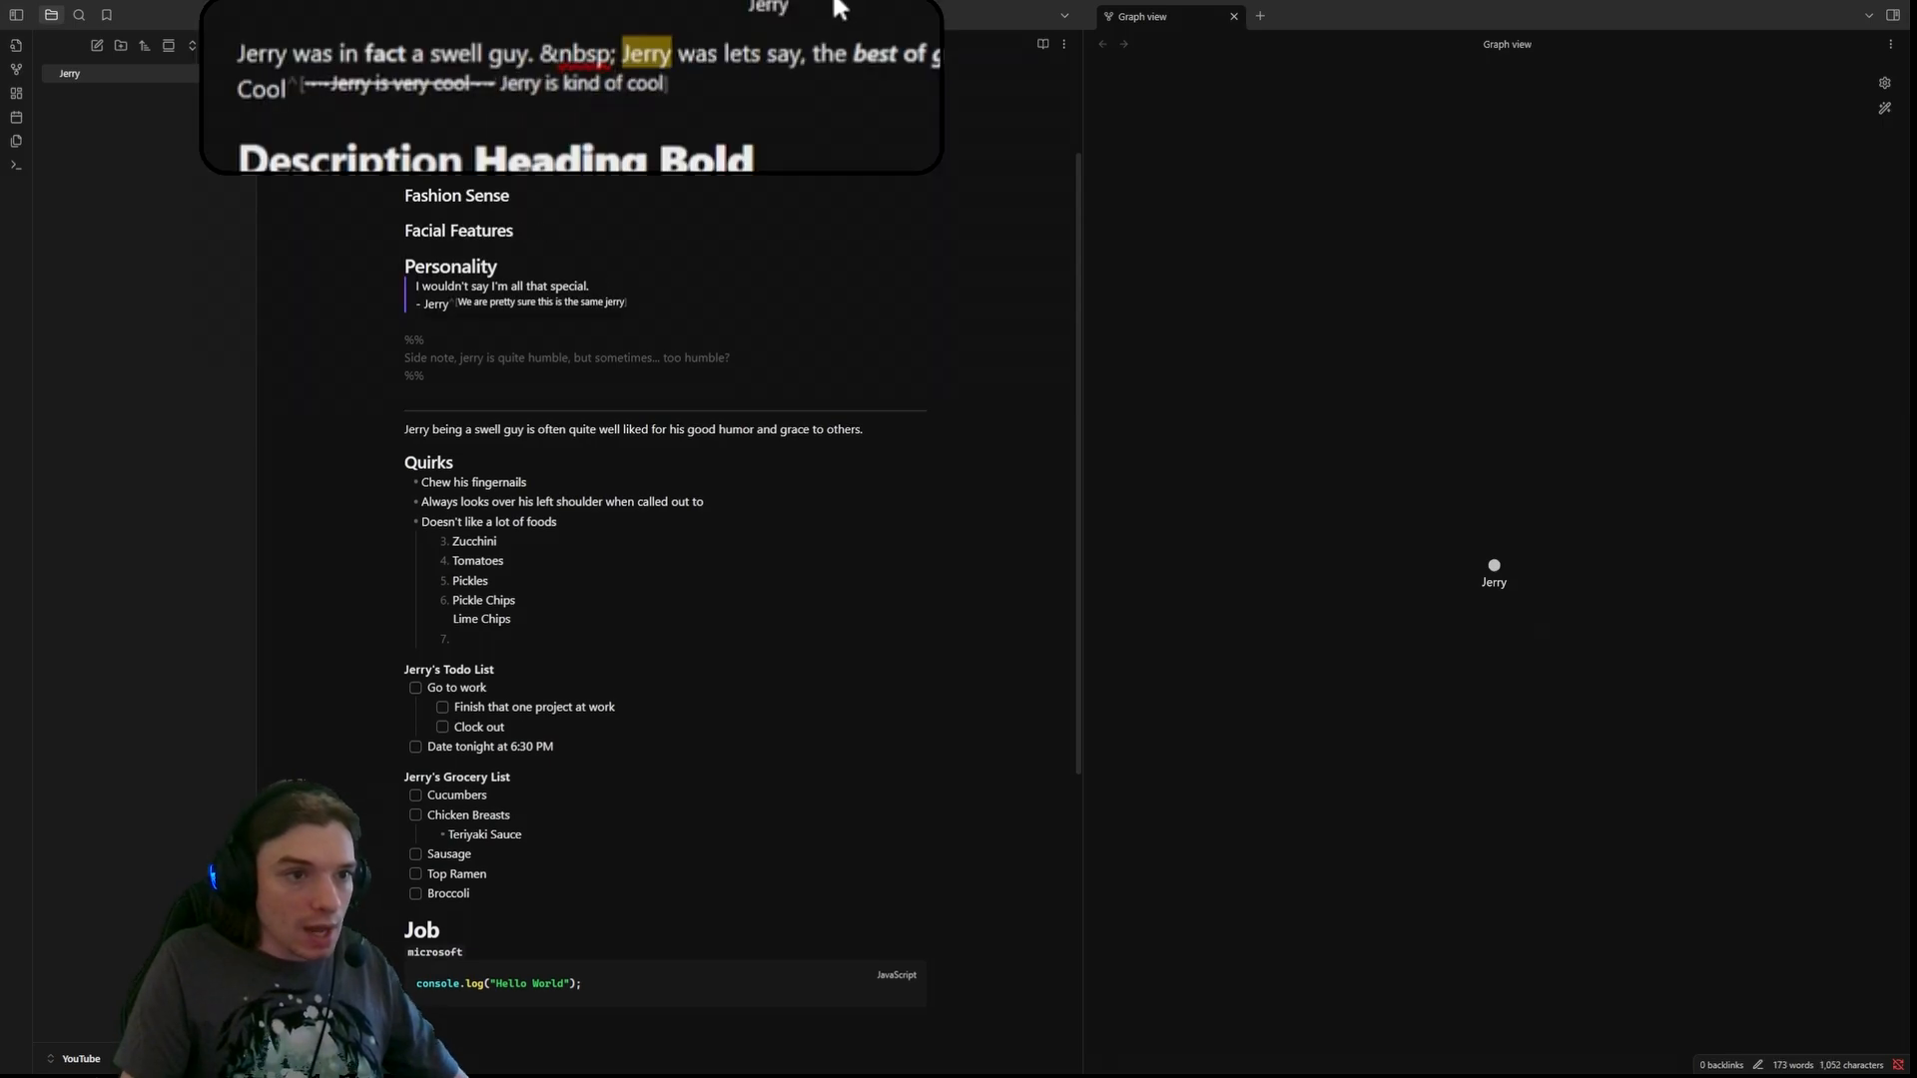
click(857, 45)
- Check how the comment block below the Personality quote renders in reading view, and return to editing view
click(437, 372)
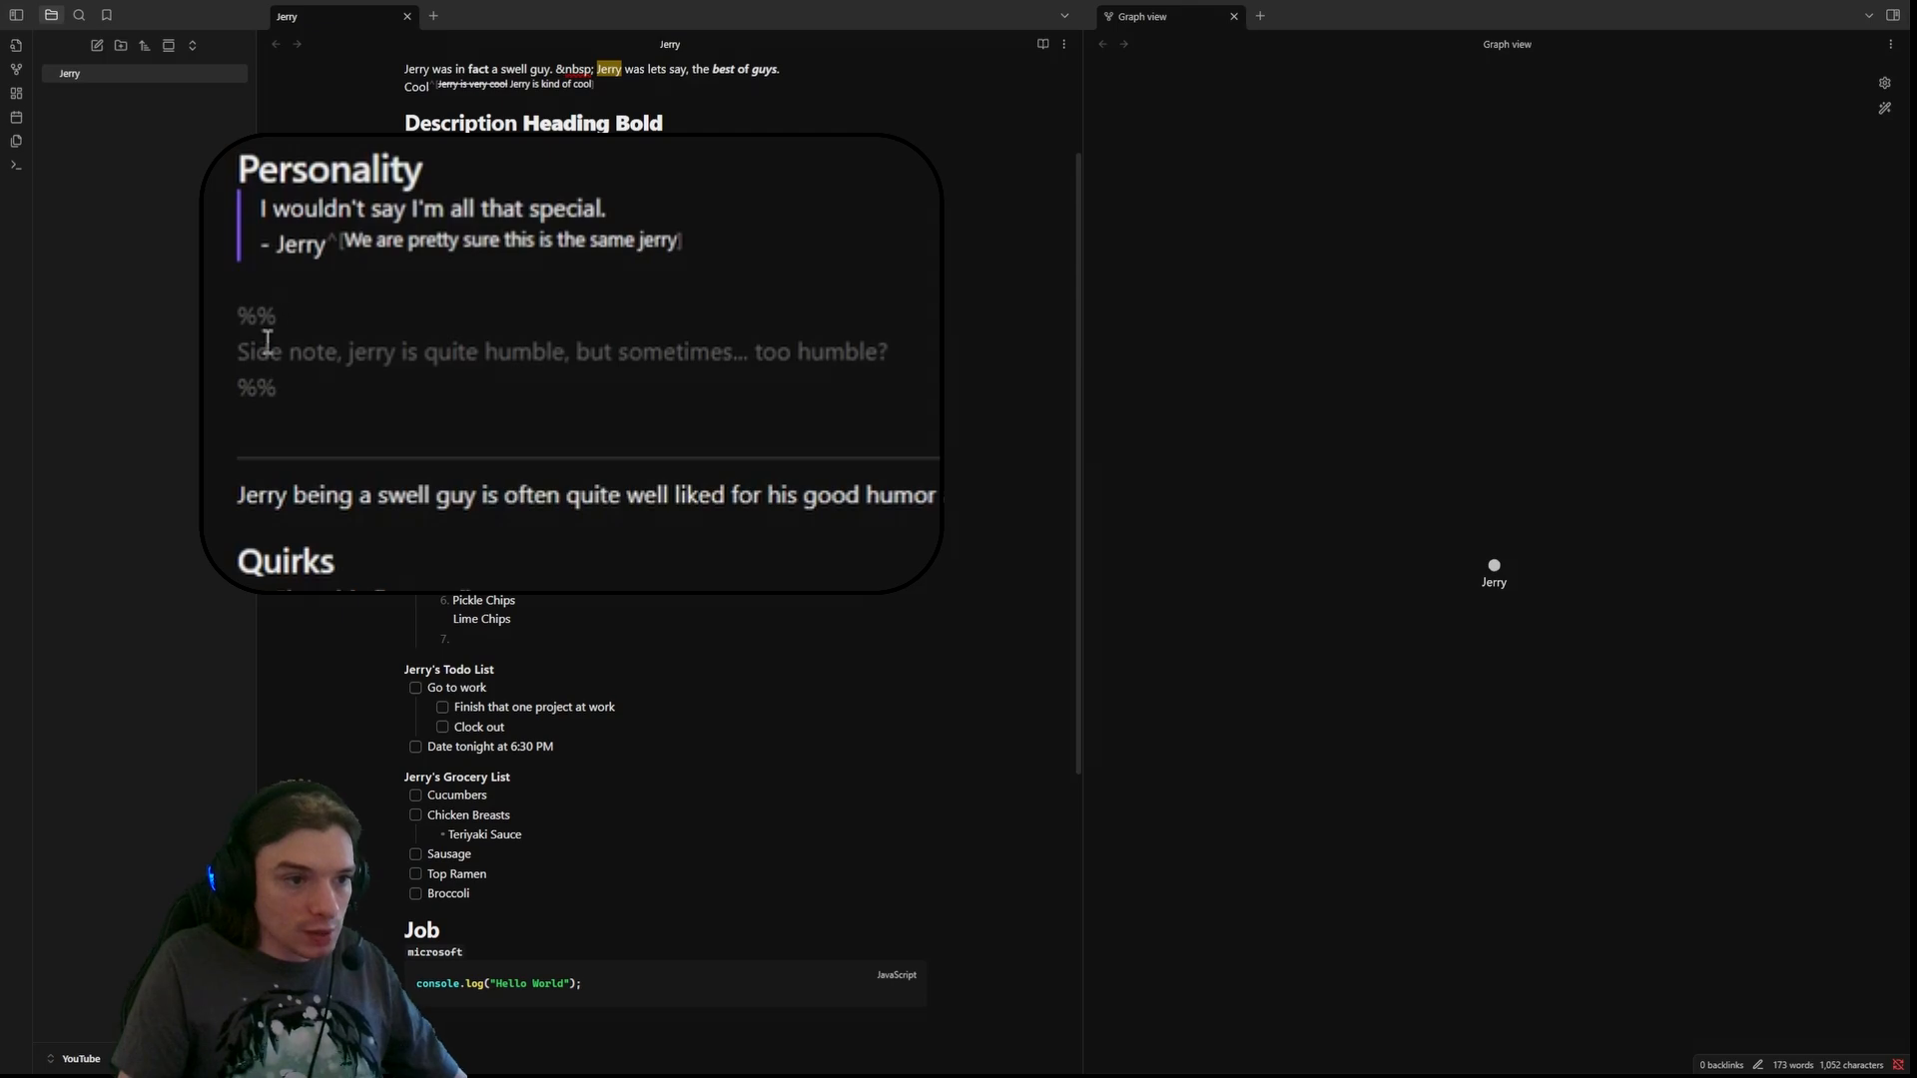
click(1042, 44)
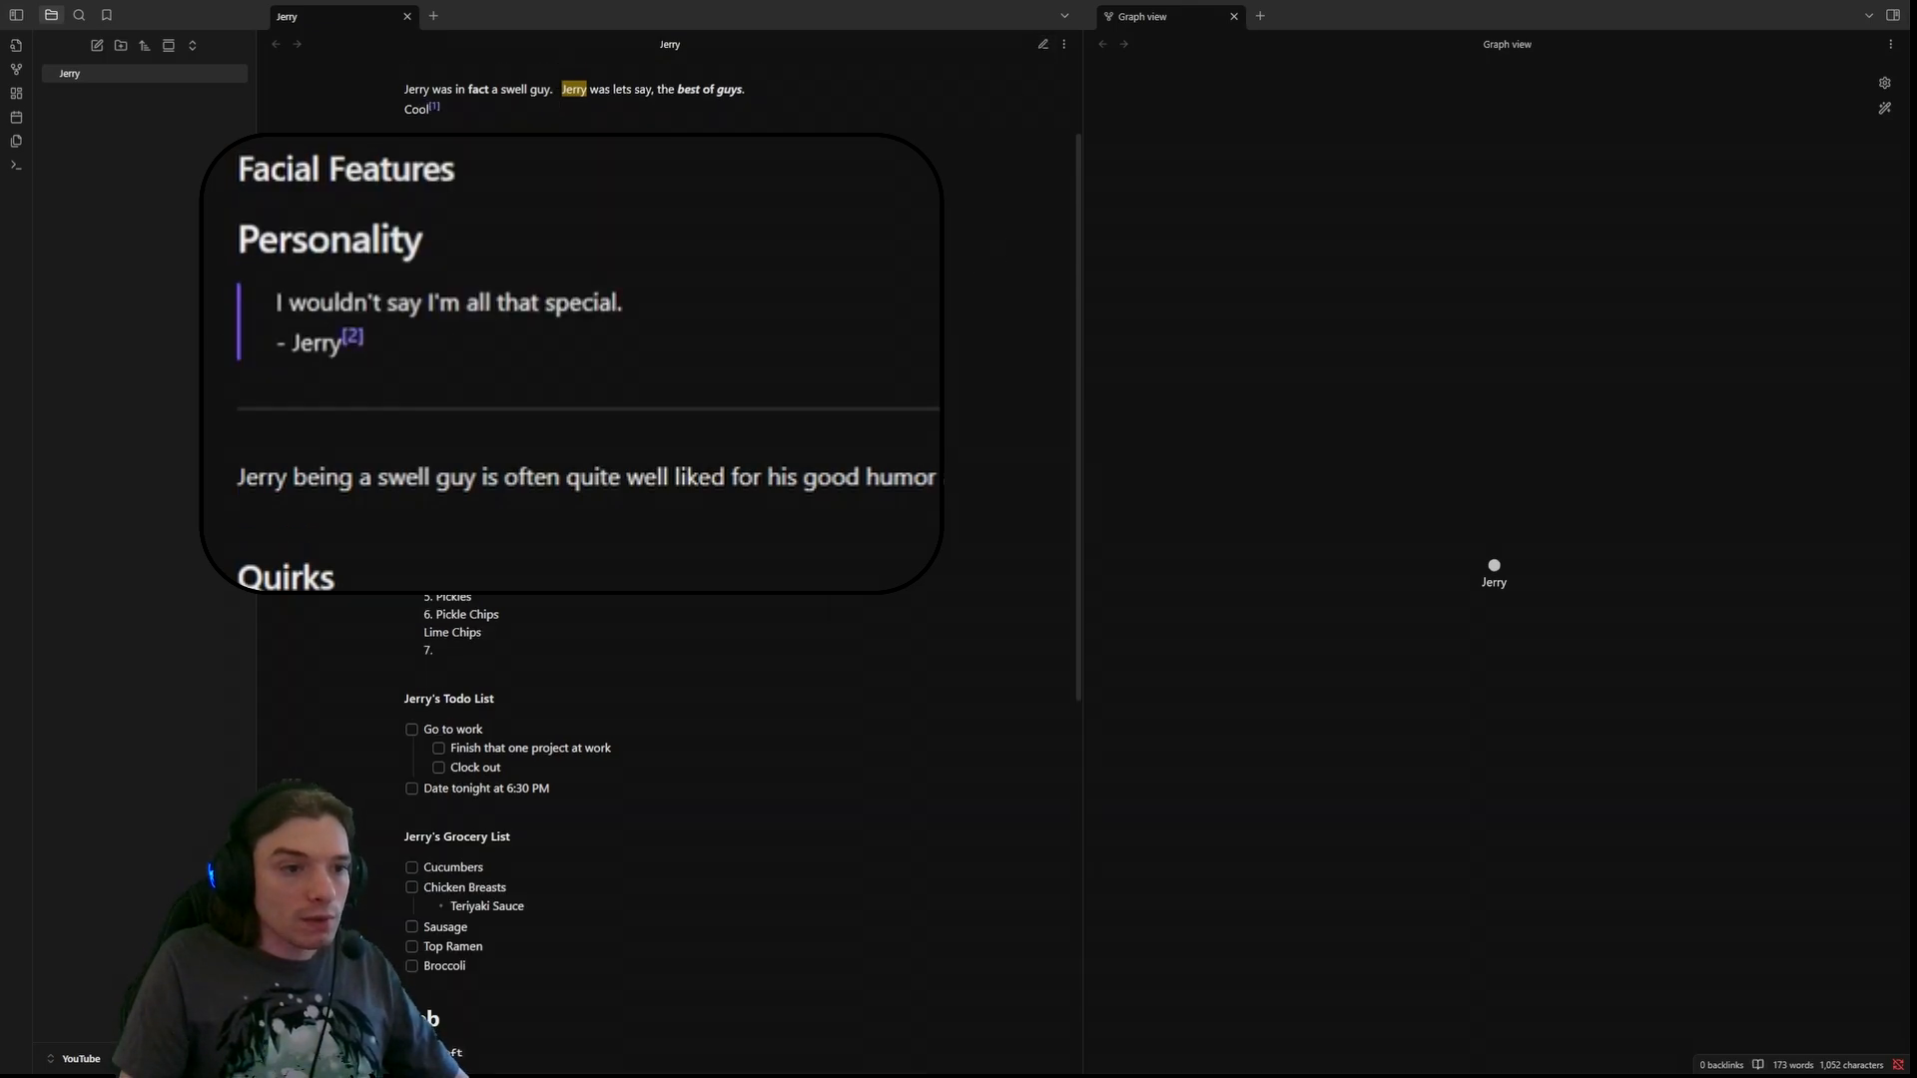
click(1043, 44)
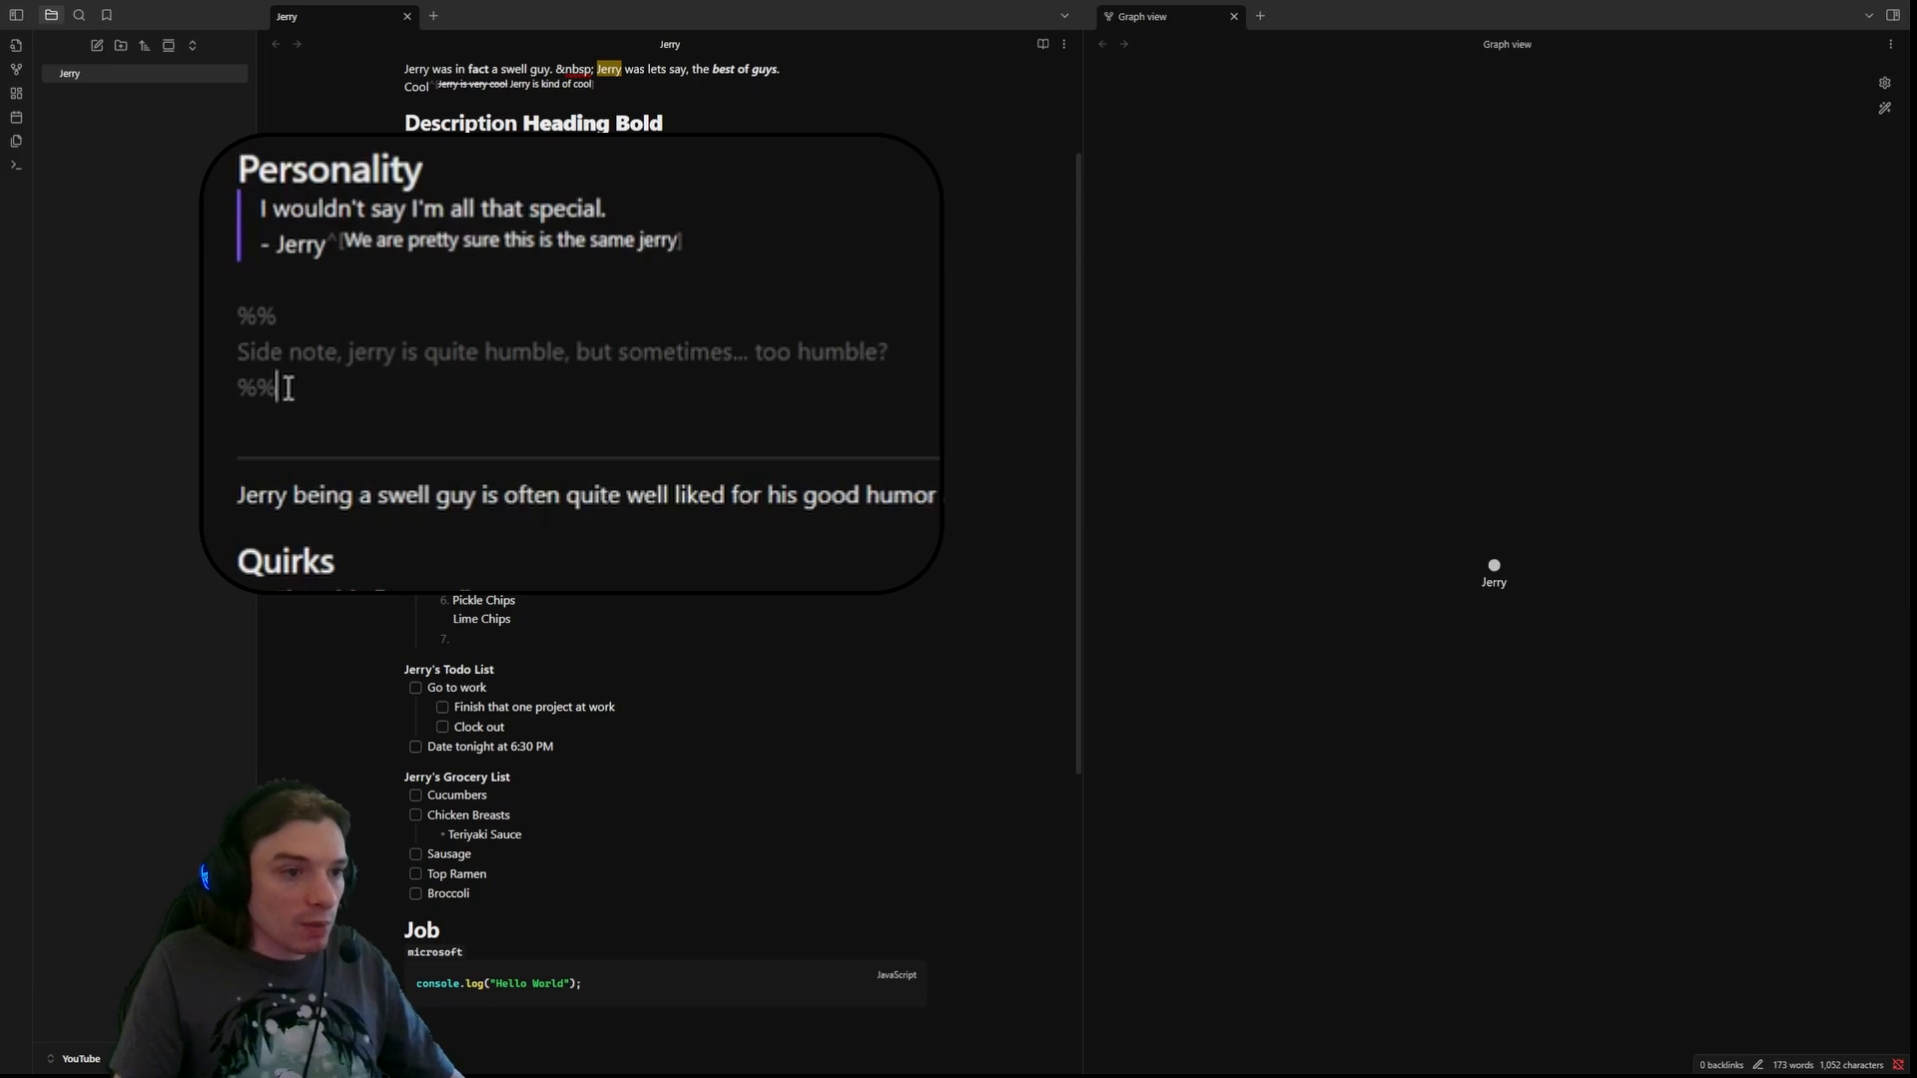
- Highlight the whole comment block, inspect the raw markers of the Description heading and Cool footnote, and switch to reading view
drag(282, 388, 203, 331)
click(430, 283)
drag(355, 384, 238, 320)
click(353, 389)
drag(368, 390, 204, 282)
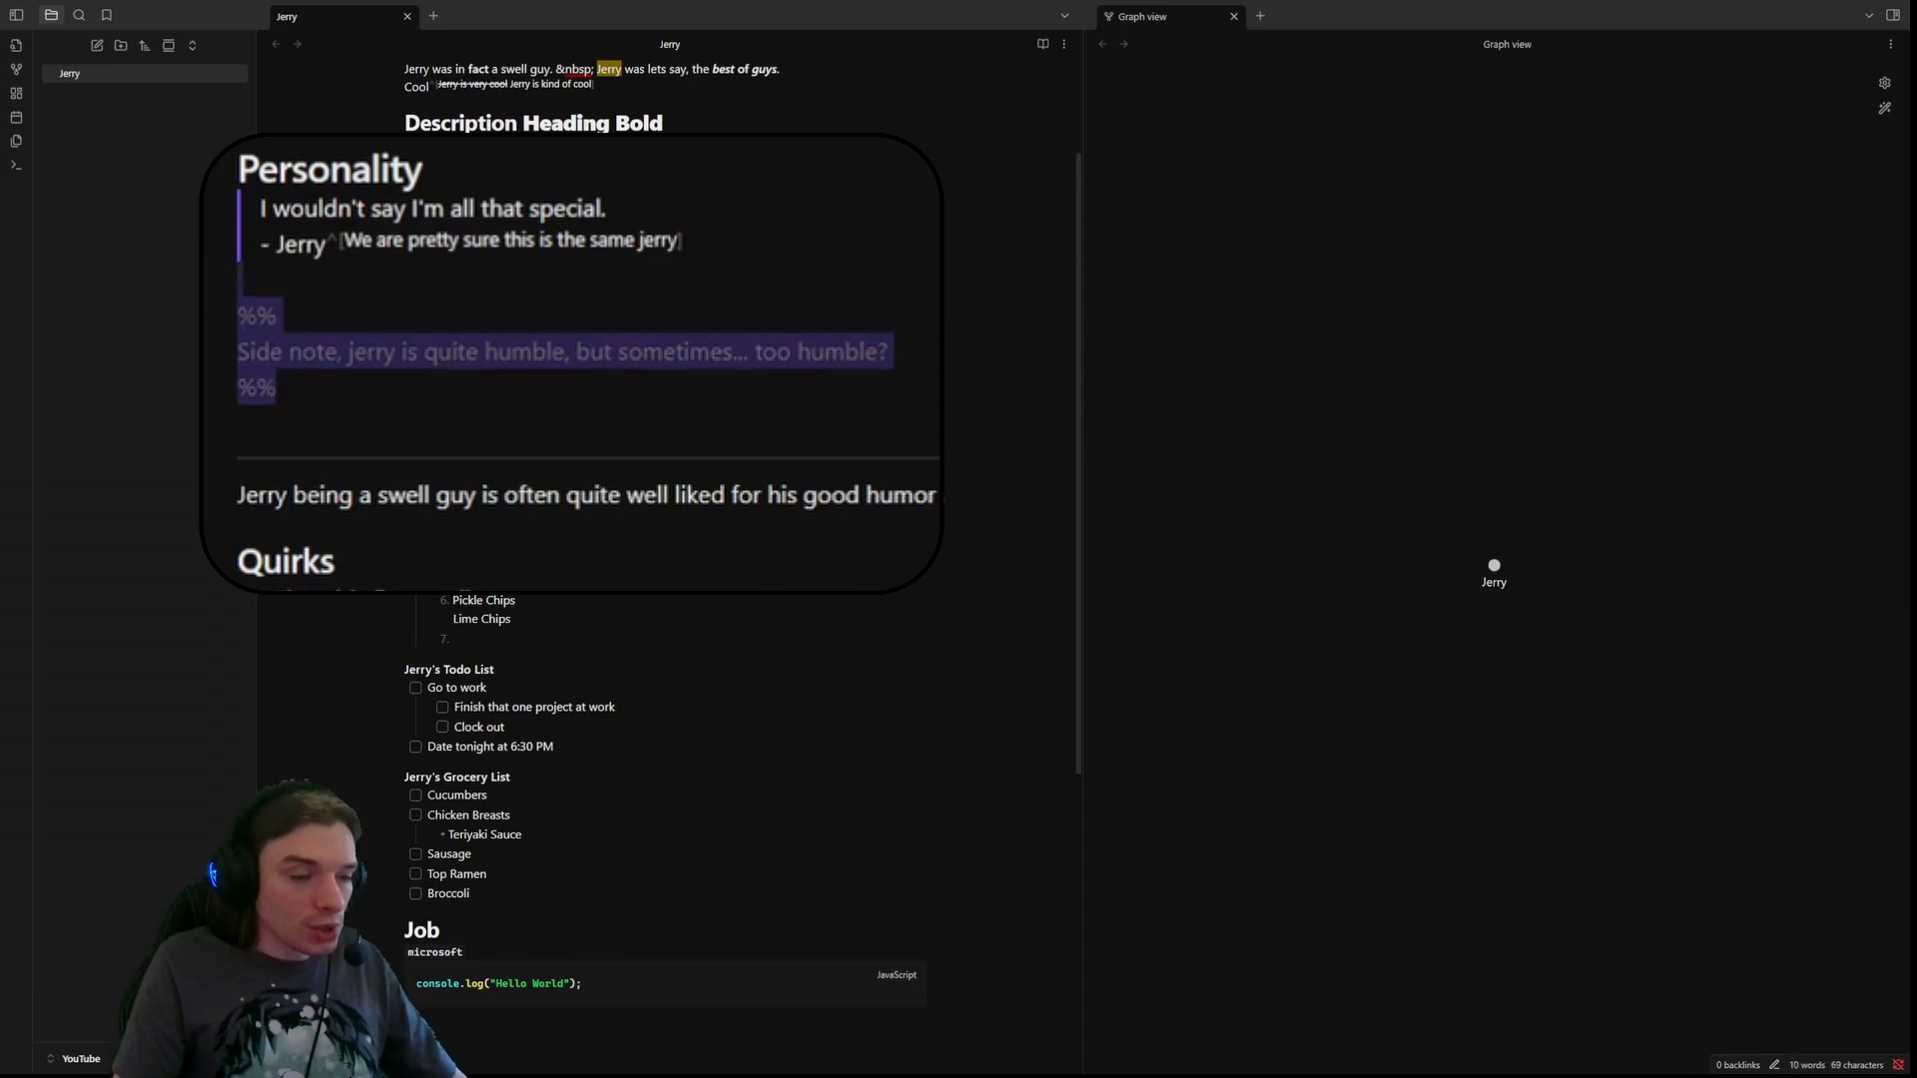
click(445, 160)
click(507, 139)
click(633, 121)
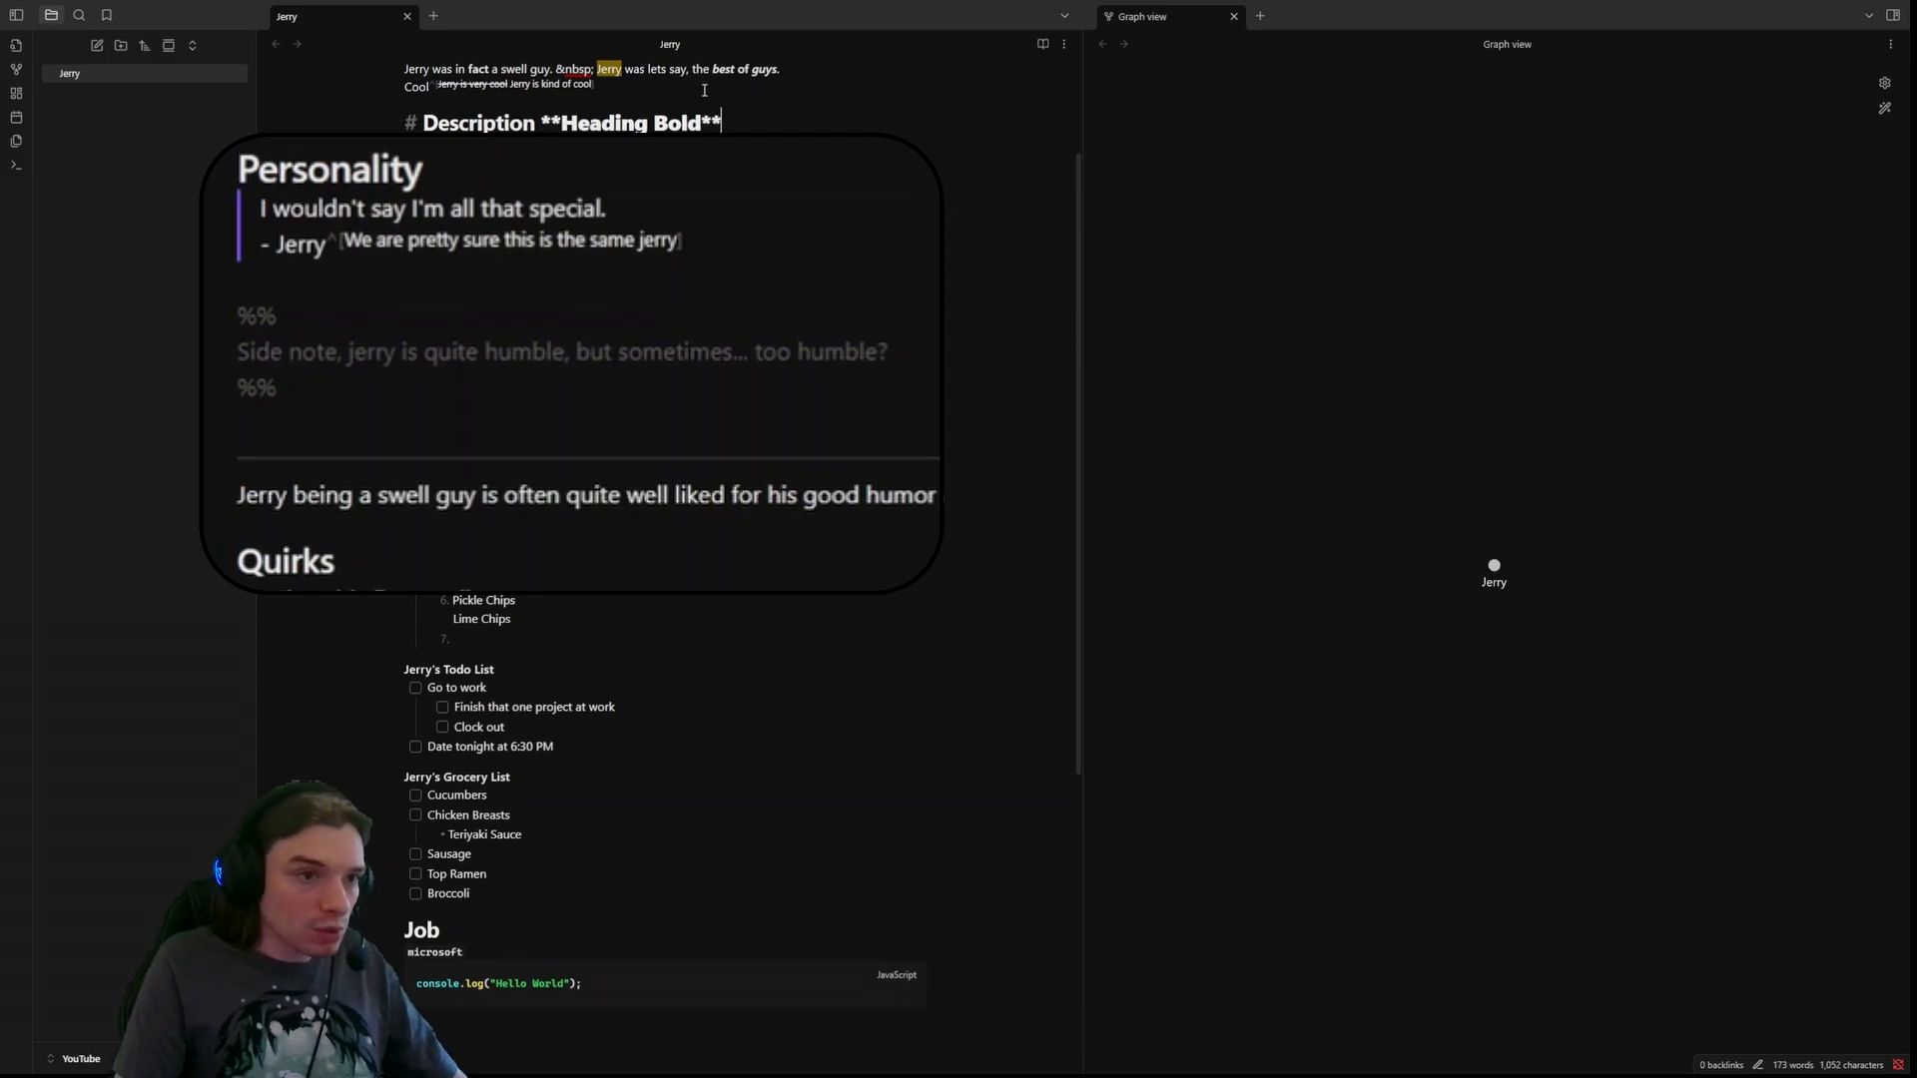
key(Up)
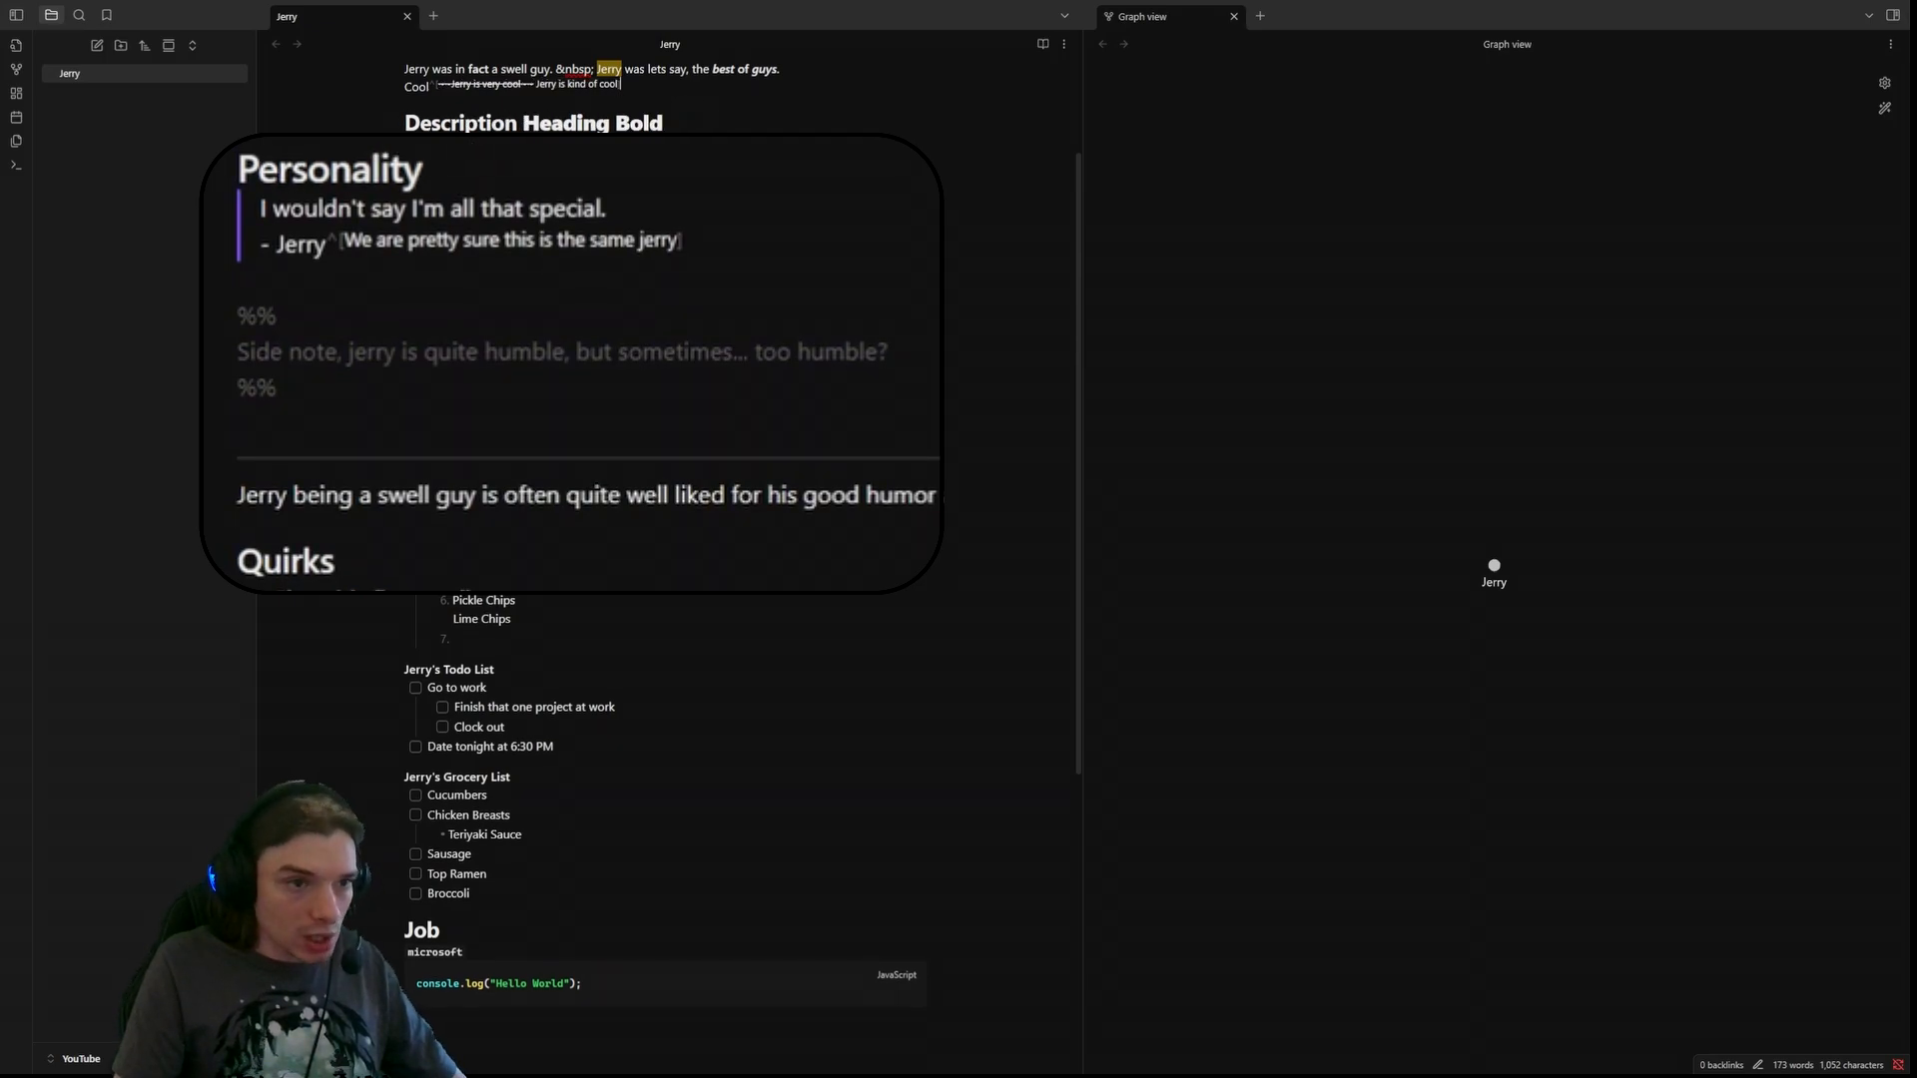
click(1042, 44)
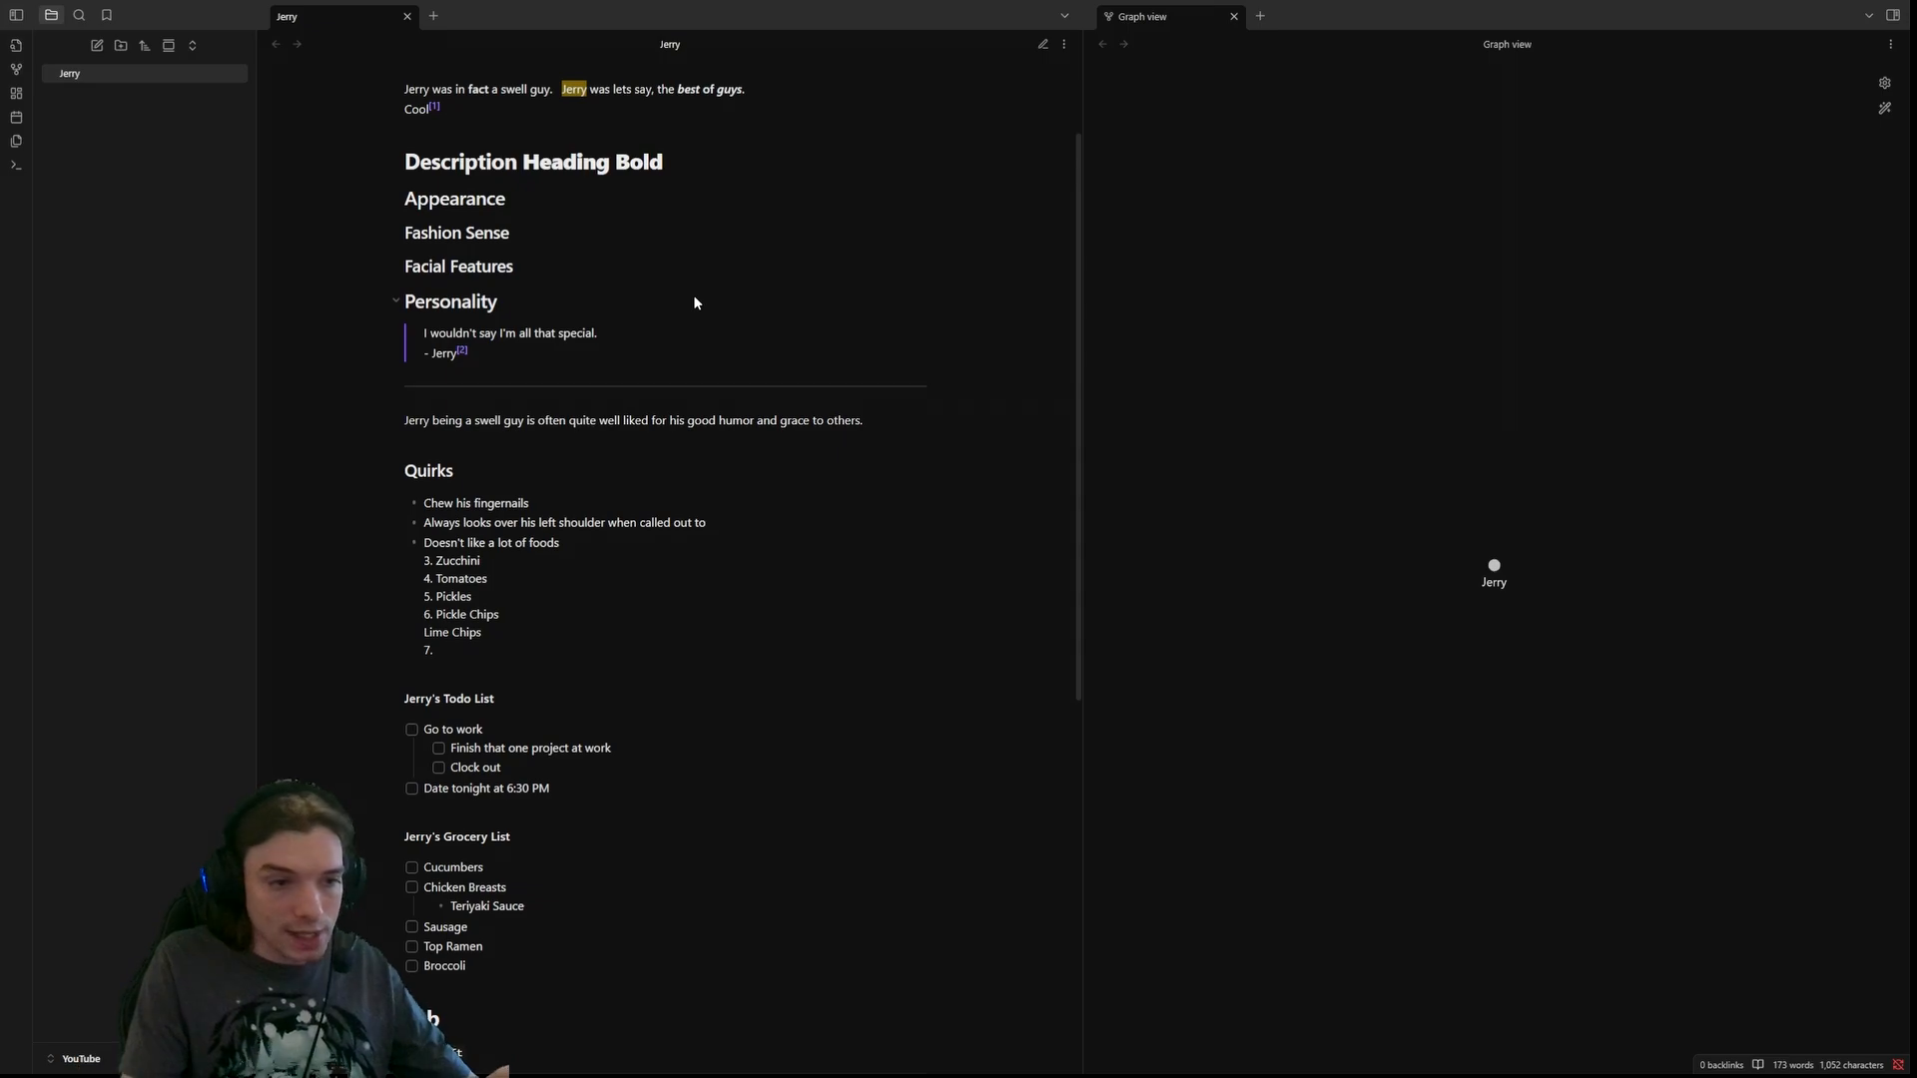
- Return to editing view and write an escaped asterisk \* directly below the comment block, followed by a blank line before the --- divider
scroll(434, 242, up, 2)
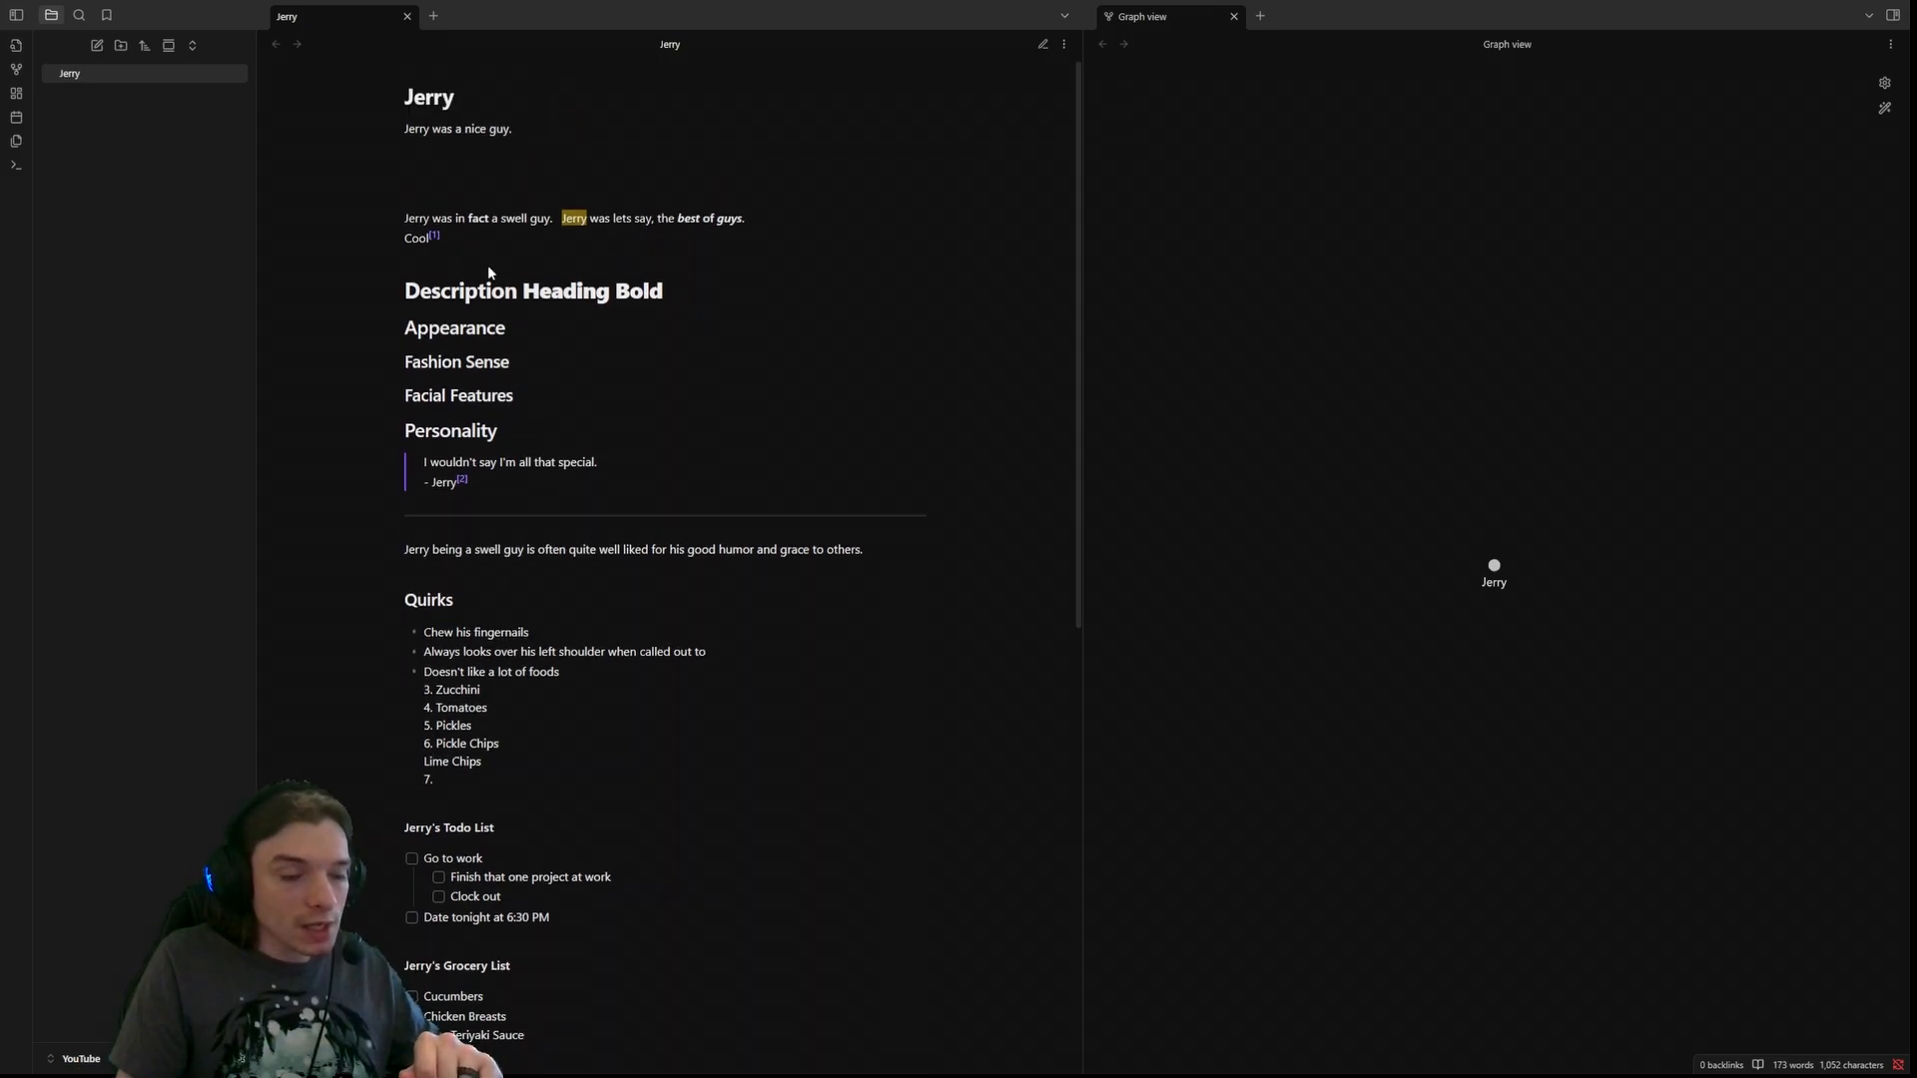
key(ctrl+e)
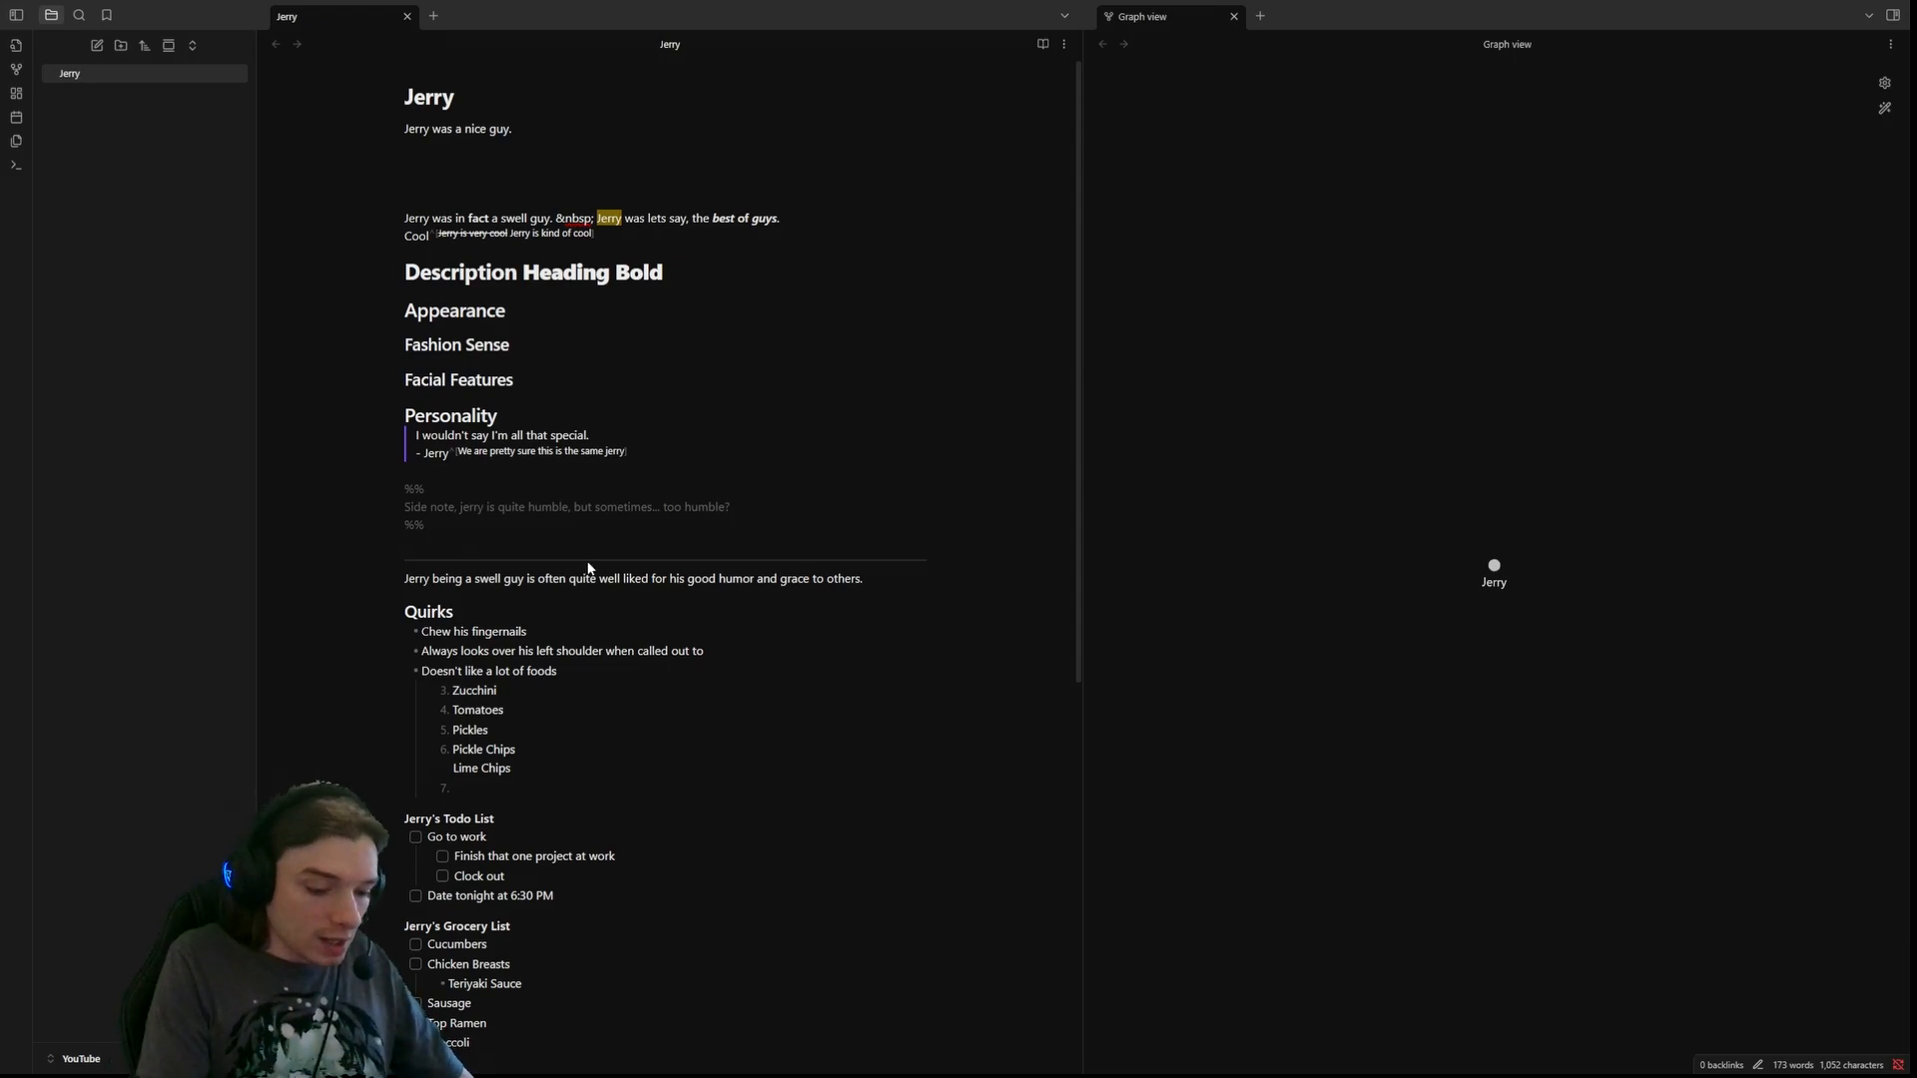
text(\*)
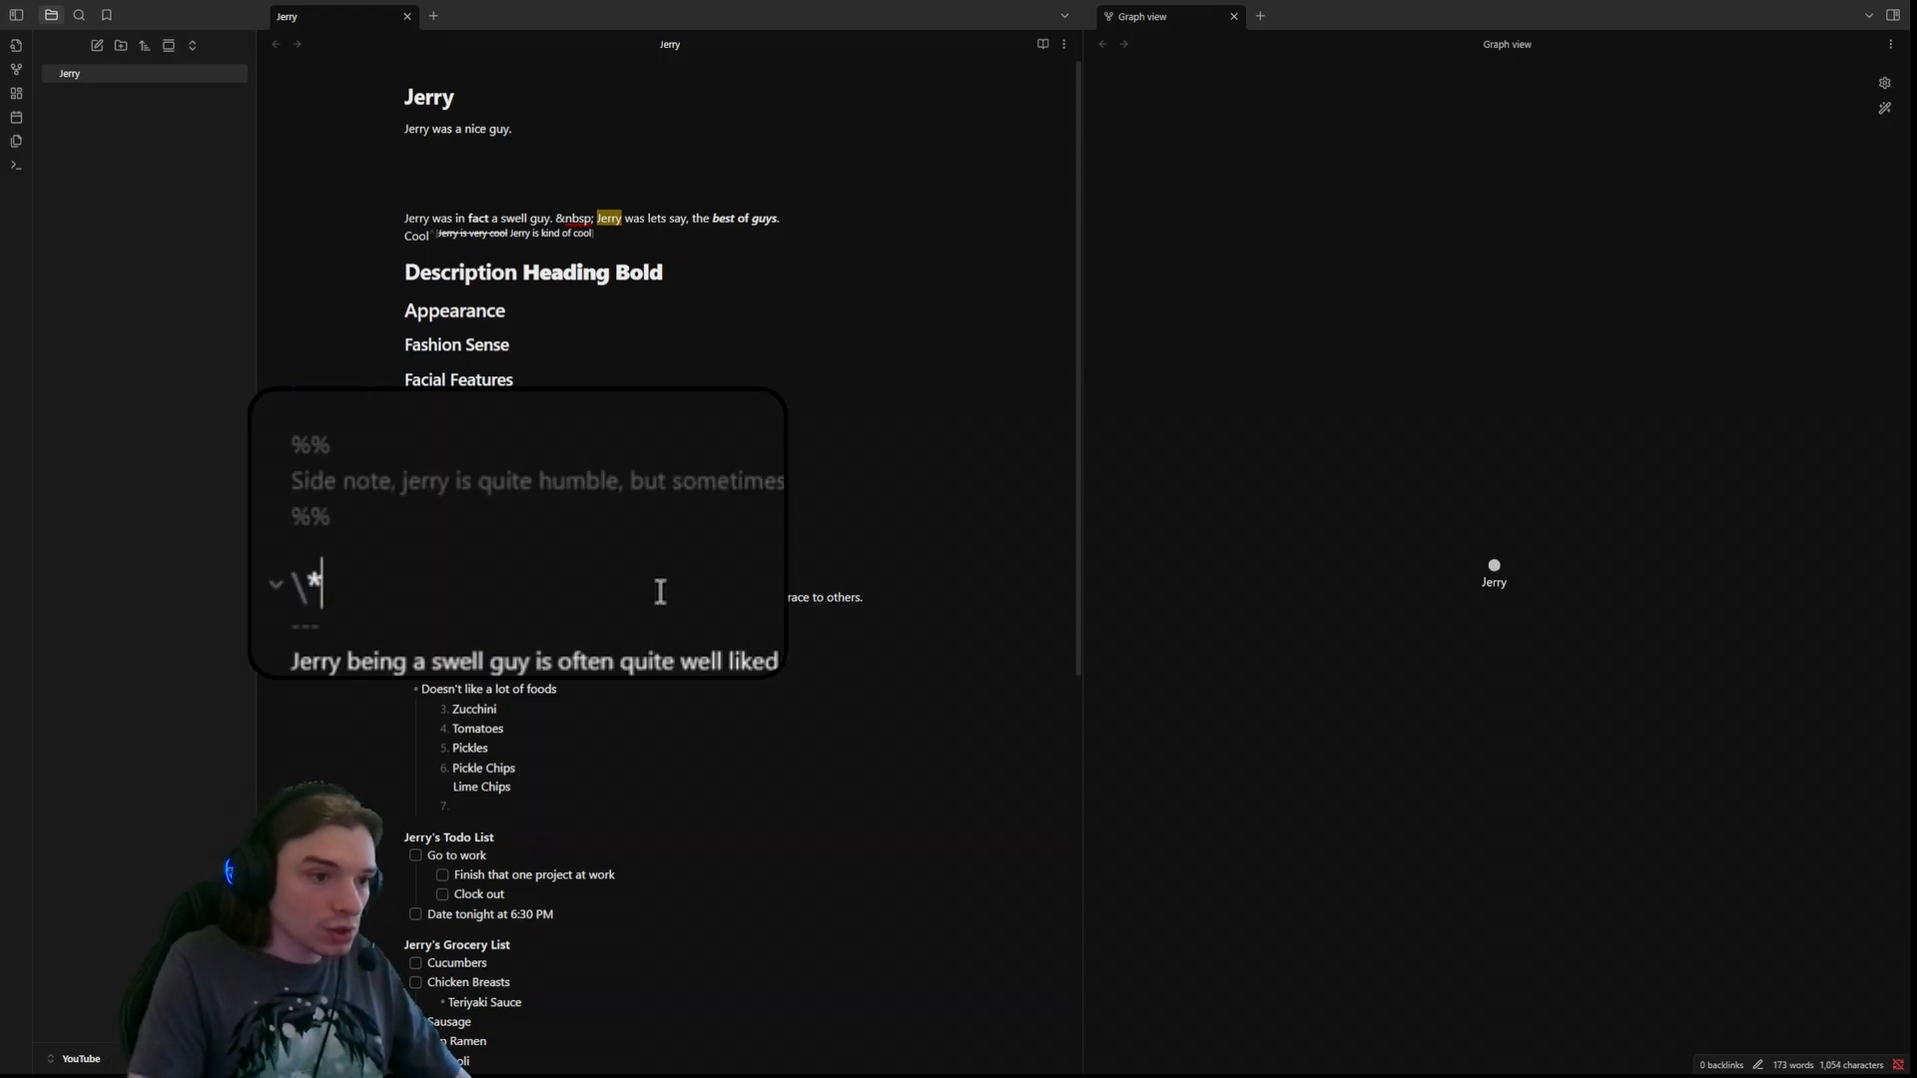
key(Down)
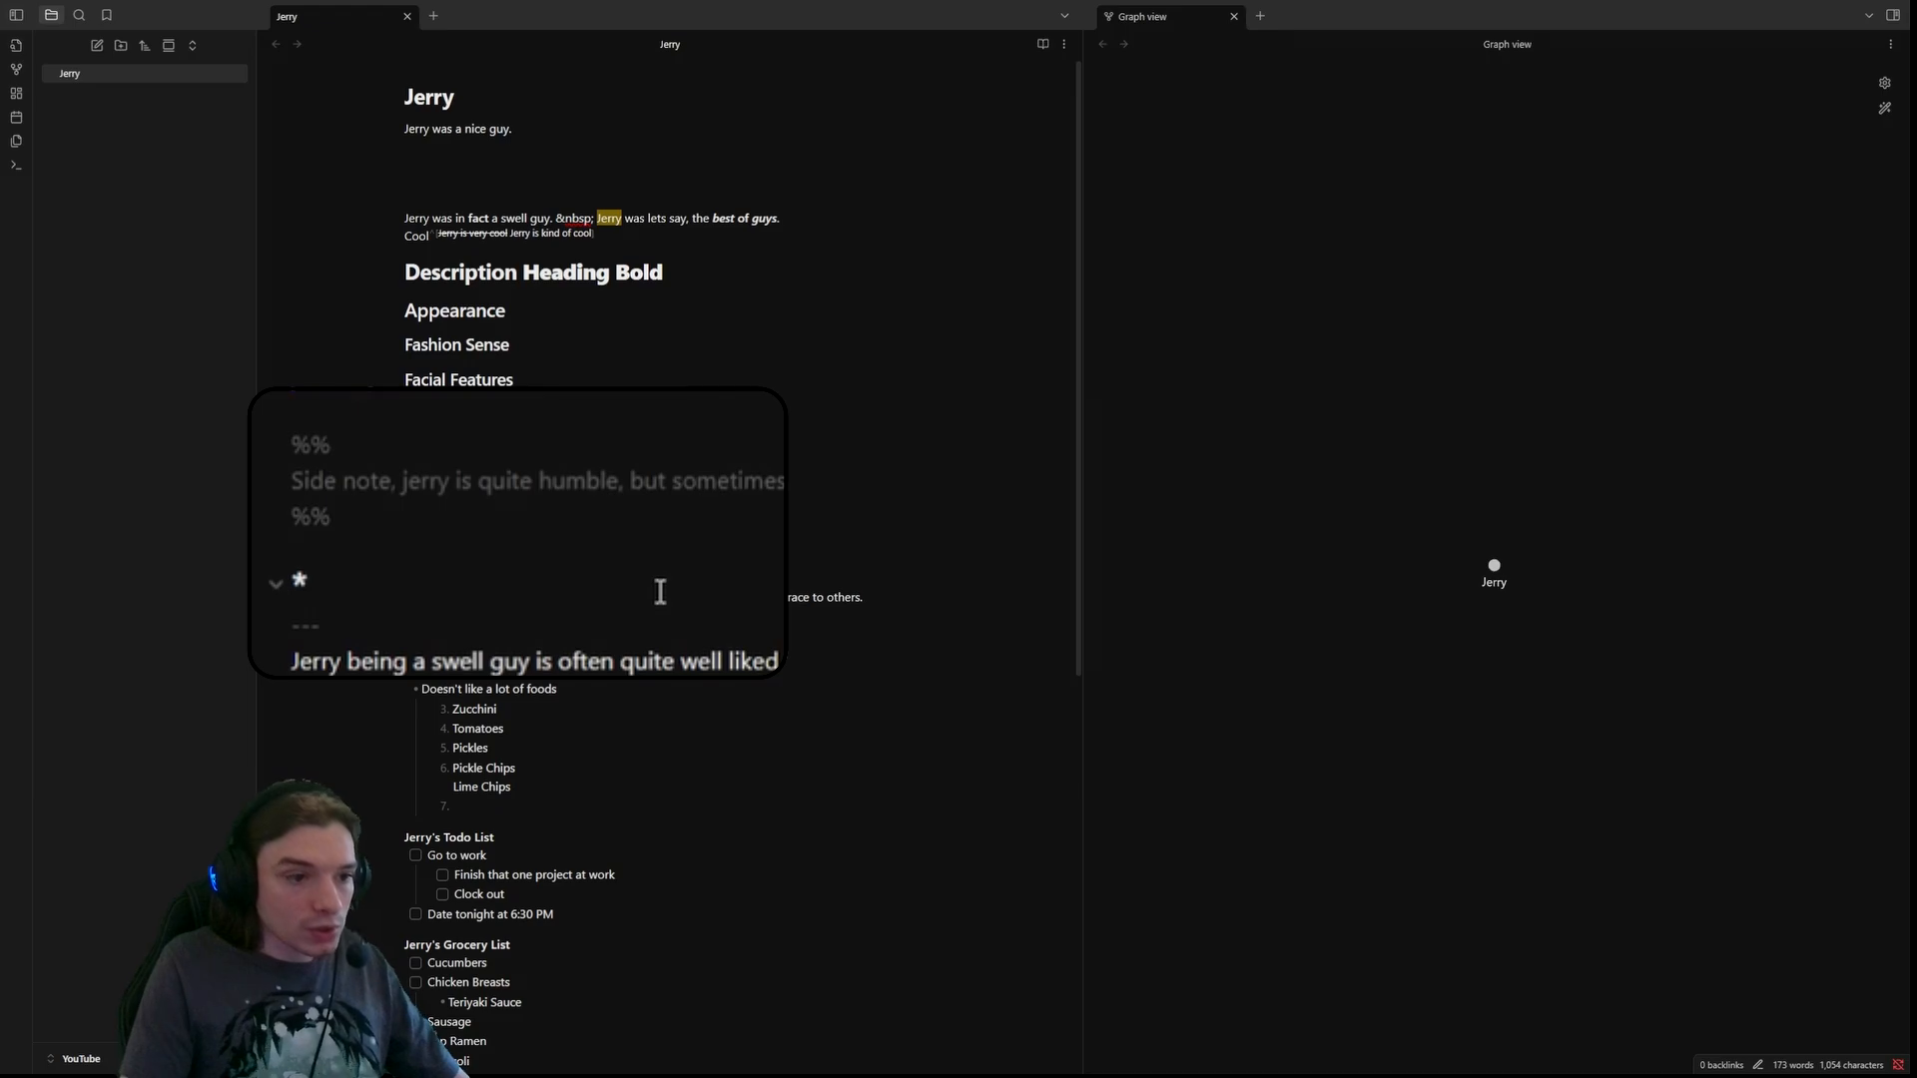
key(Return)
click(391, 556)
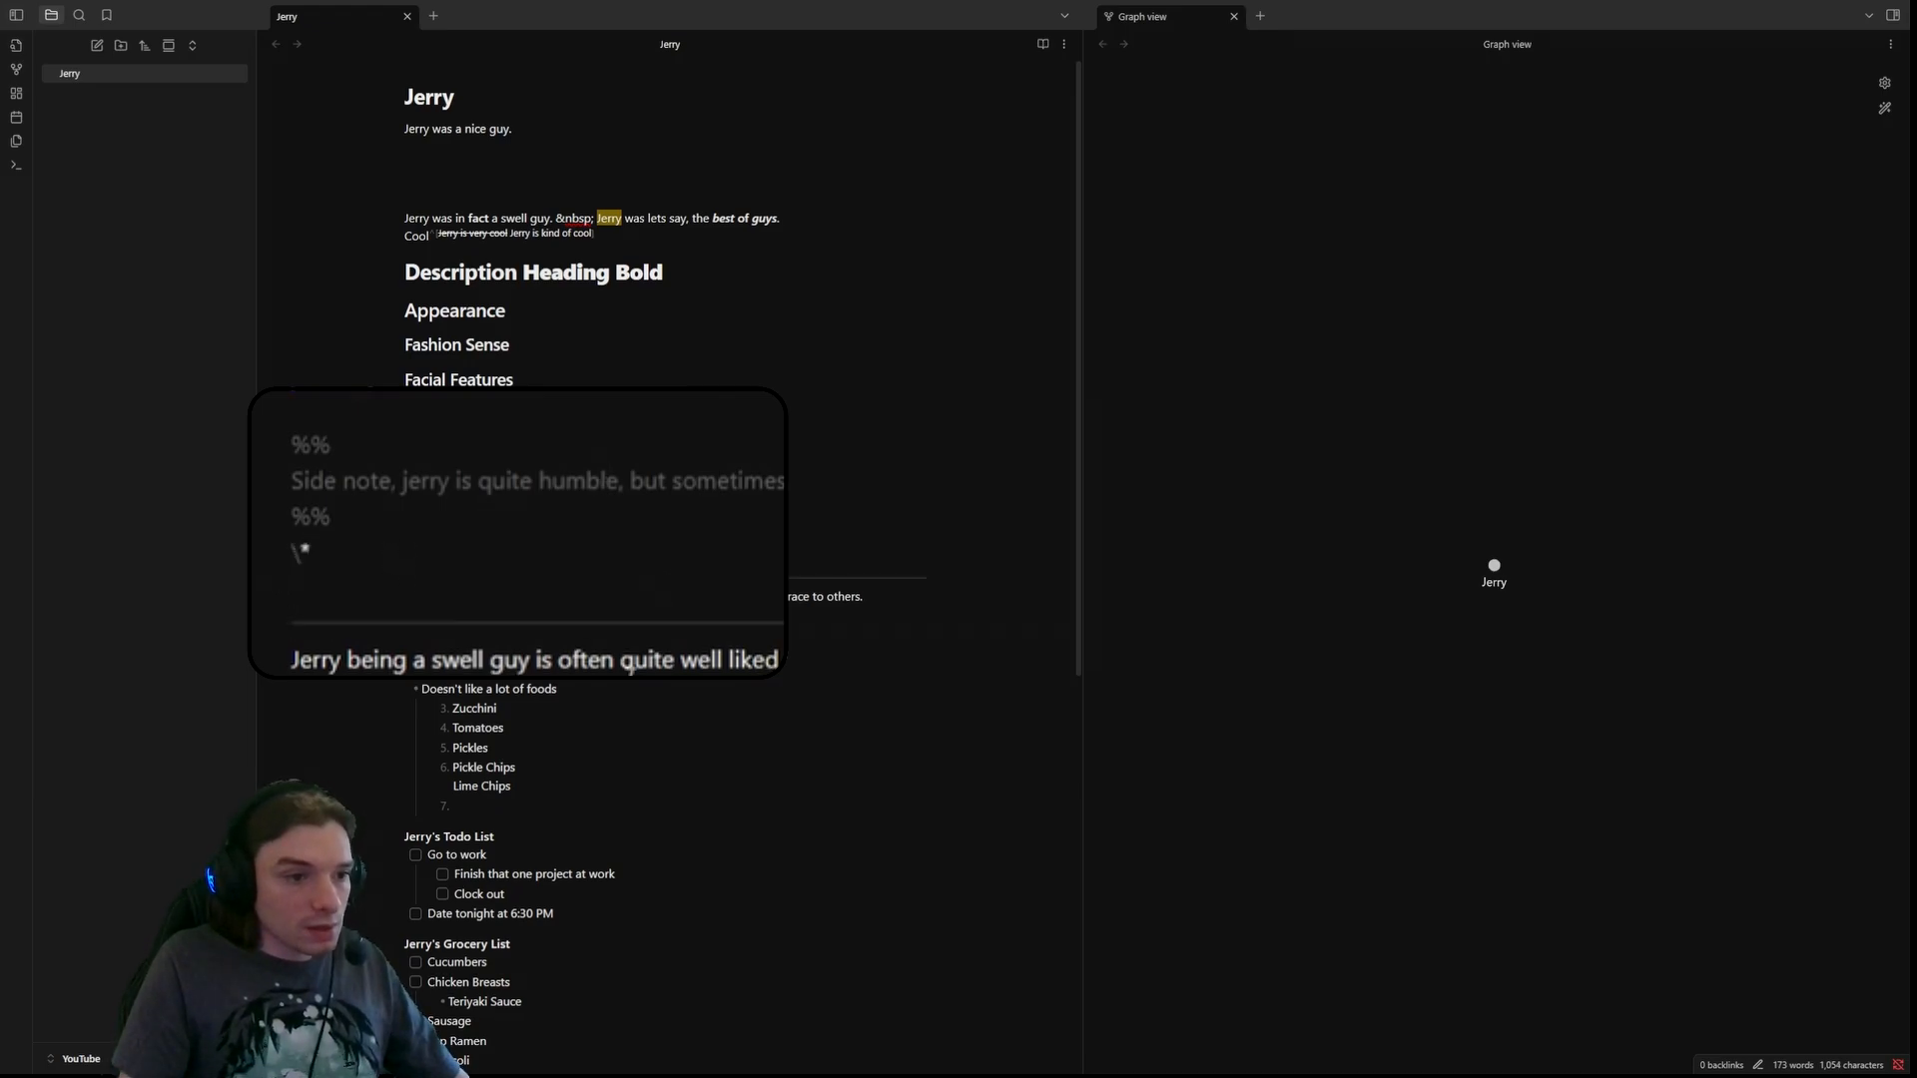
key(Down)
key(Down)
key(shift+End)
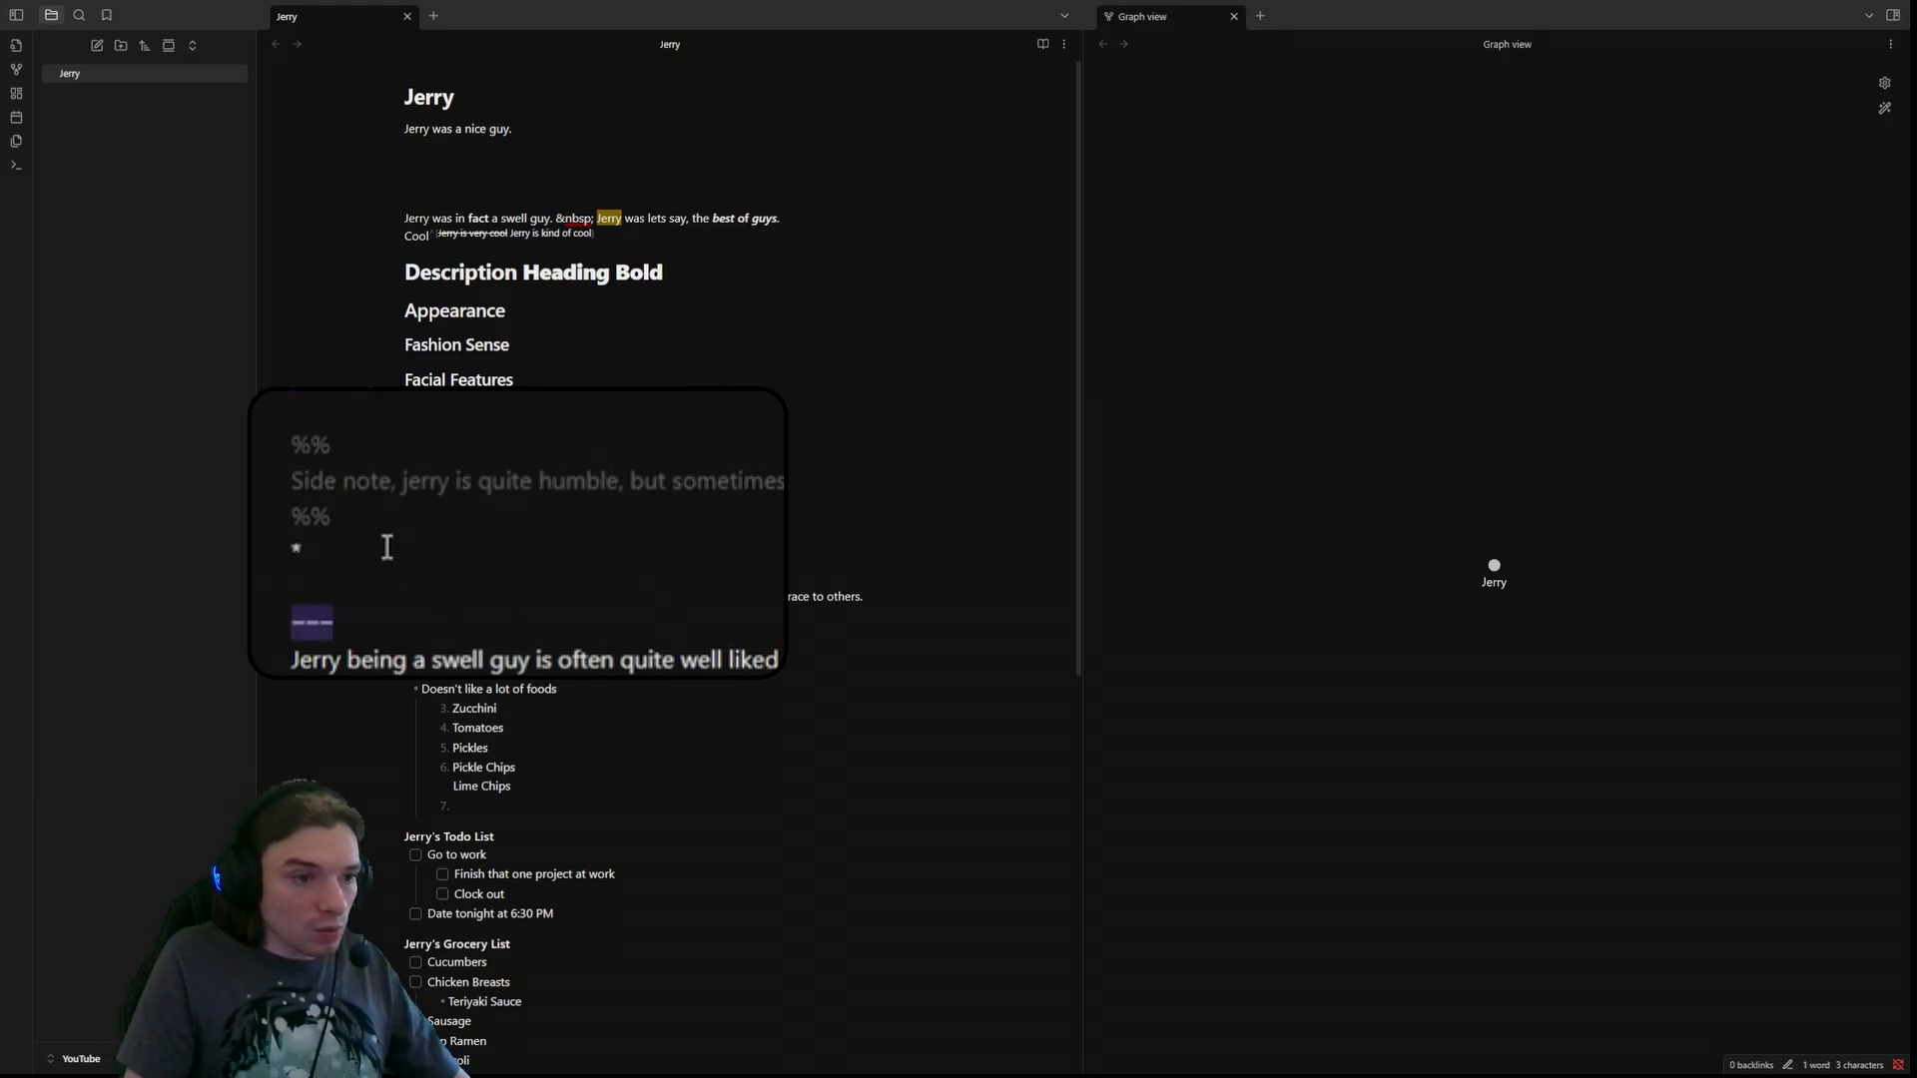
- Write asdf in asterisk italics on the line below the comment block and check how it renders
click(387, 547)
text(asdf)
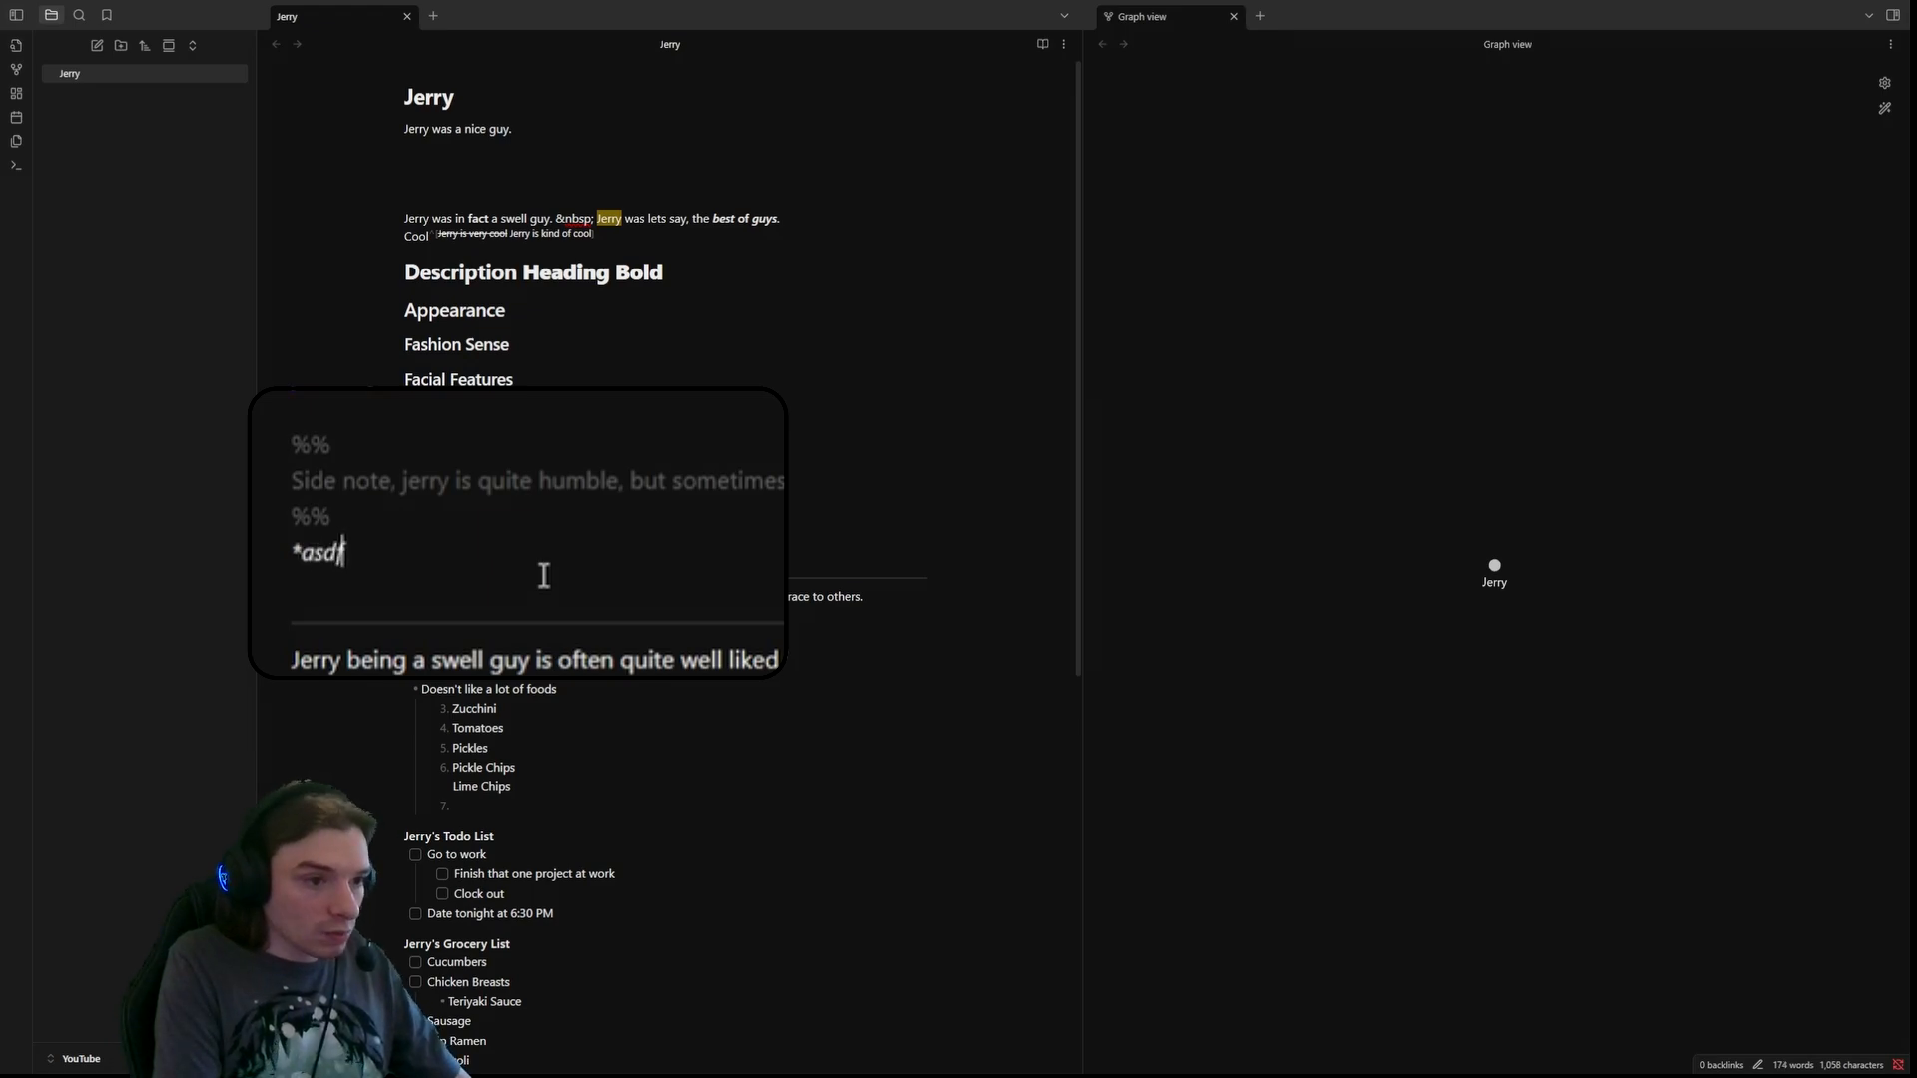
click(676, 655)
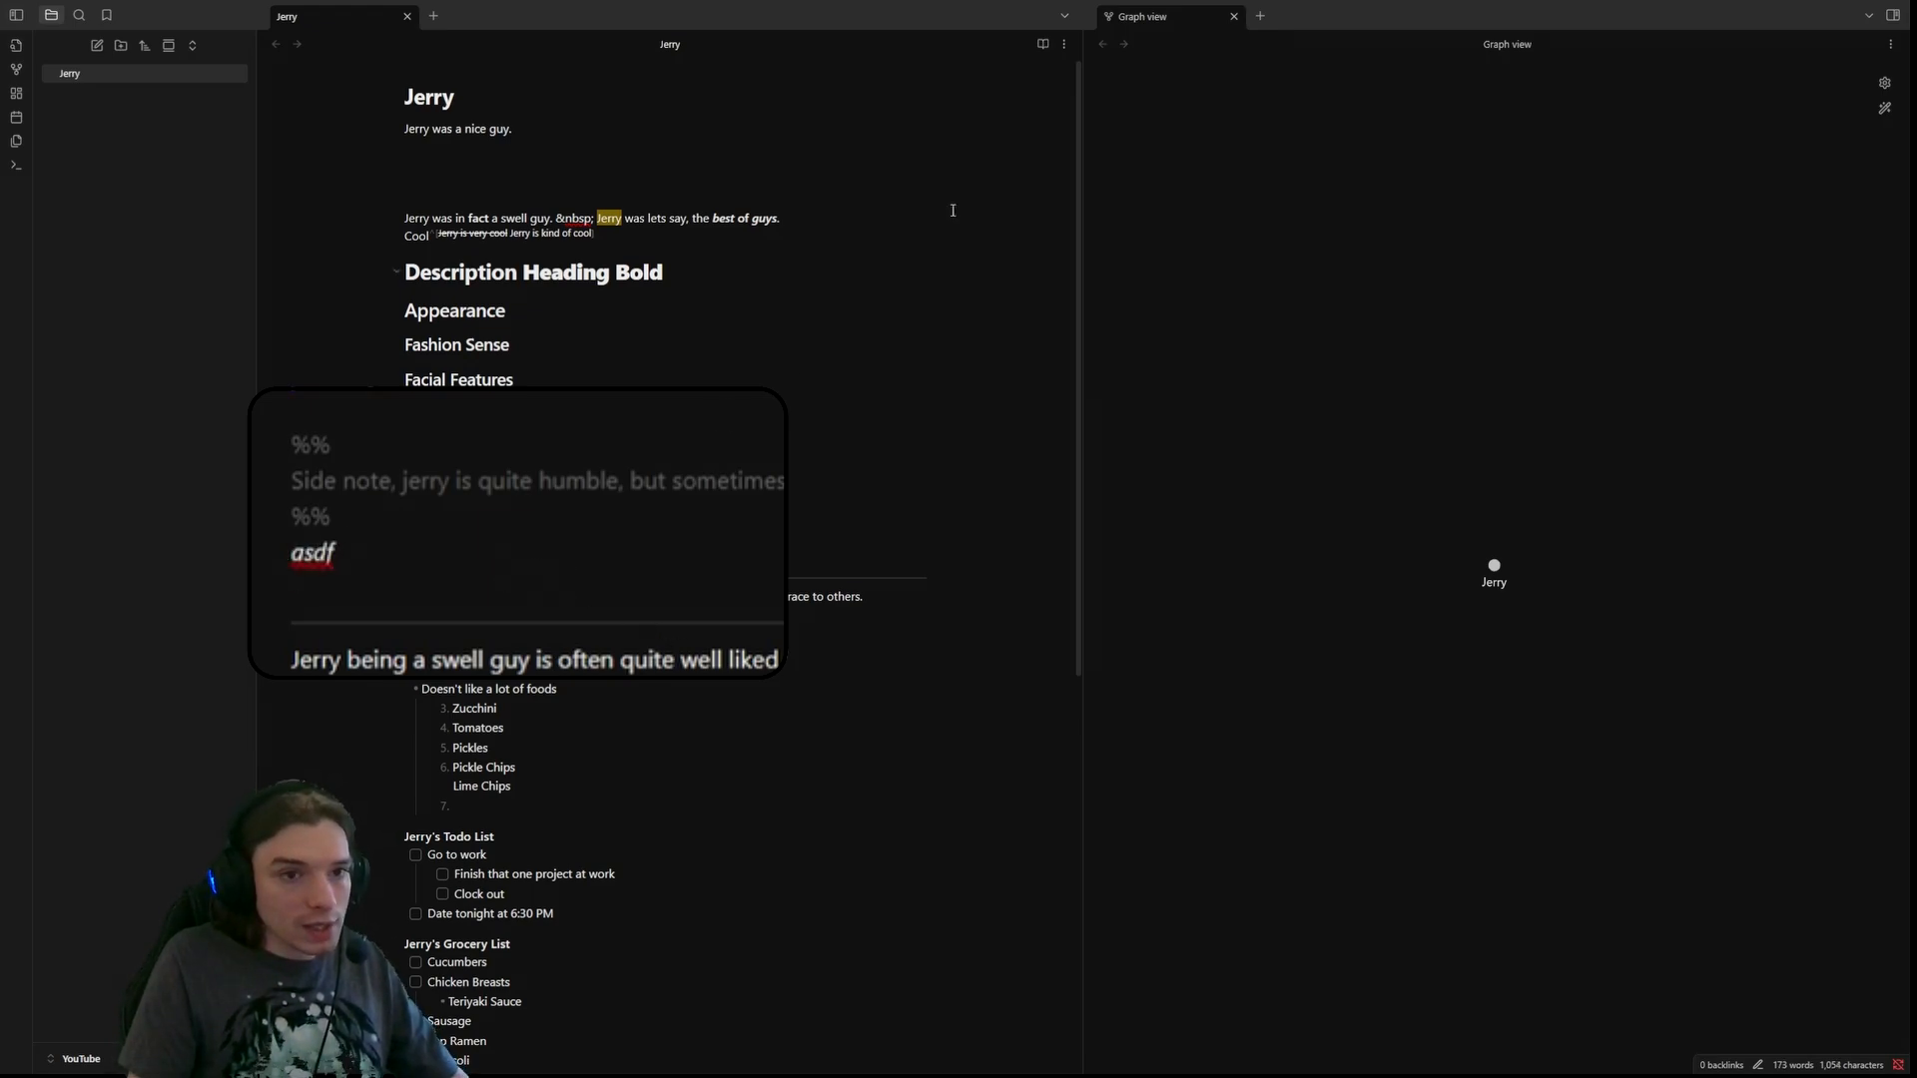
click(1043, 44)
click(1040, 46)
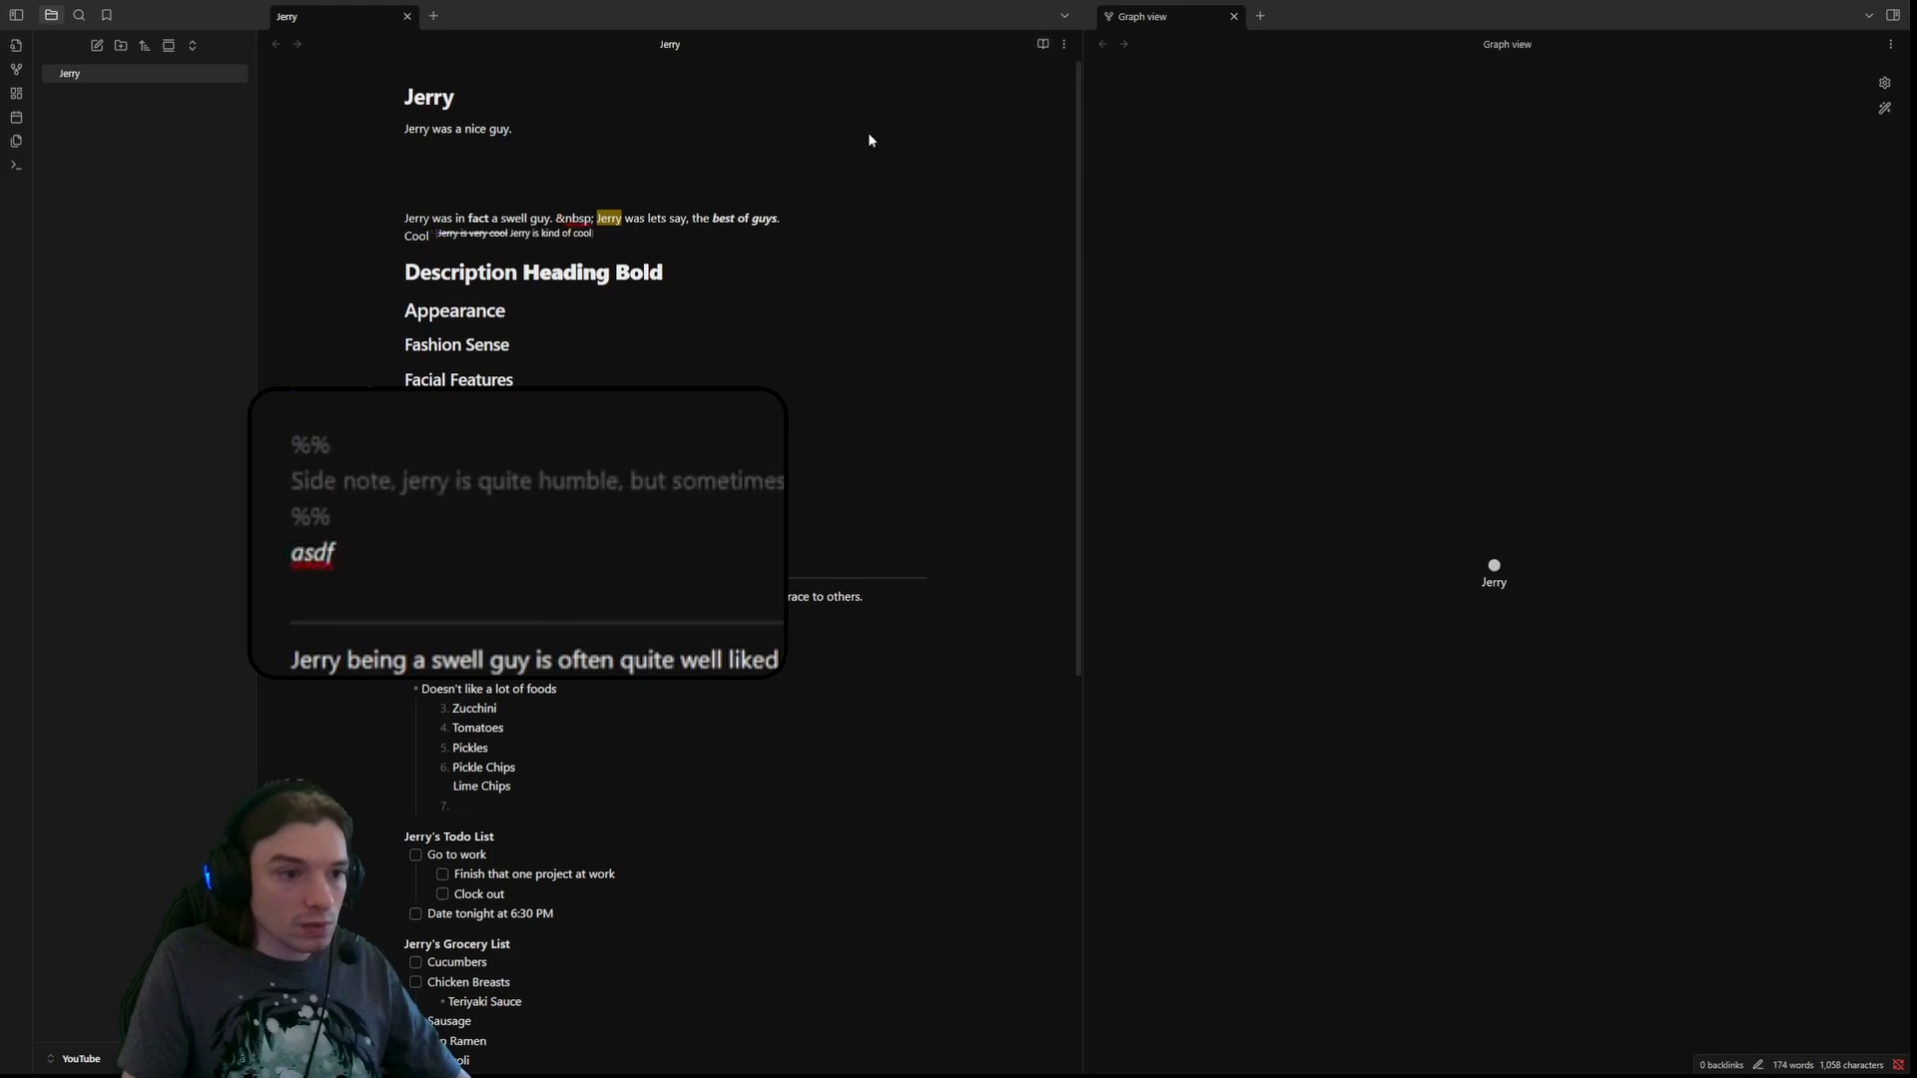
- Replace the italic text below the comment block with _asdf_ and compare its raw and rendered forms
click(367, 558)
key(shift+Home)
key(BackSpace)
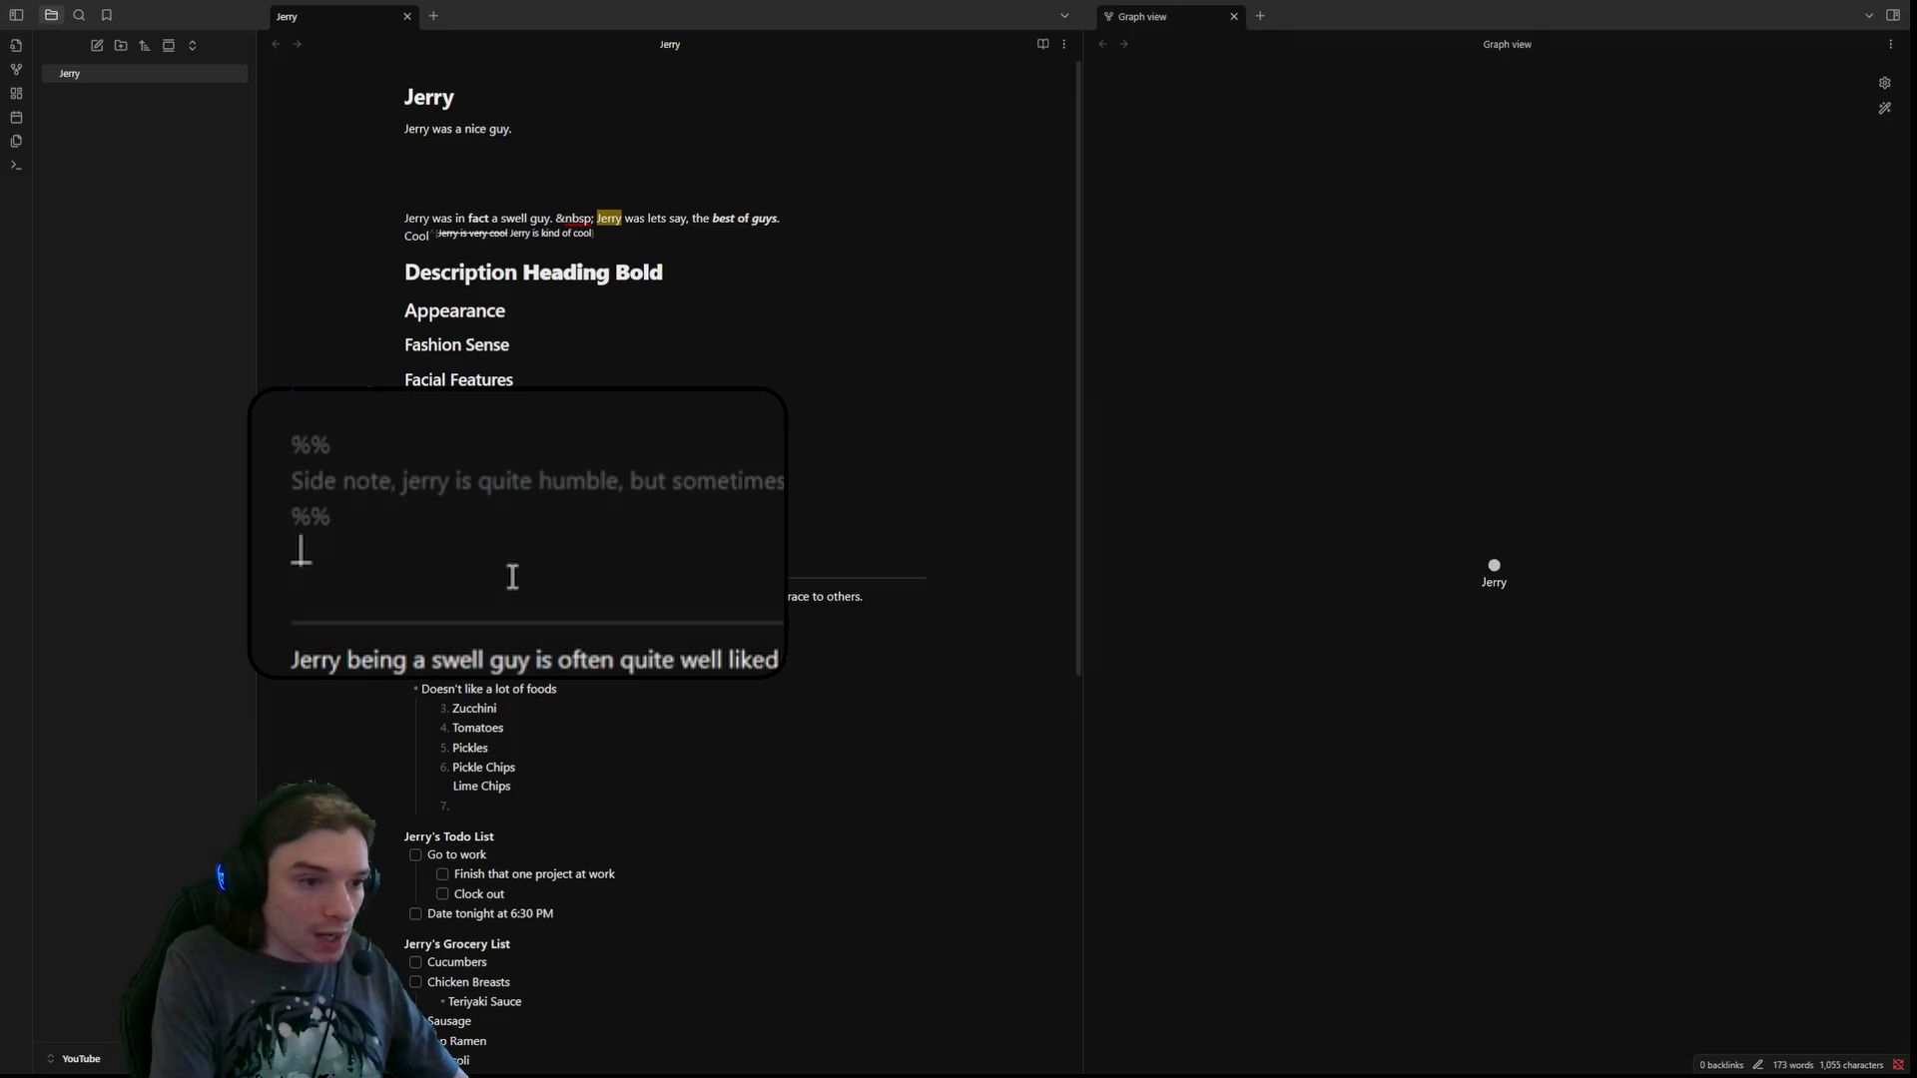
text(_asdf_)
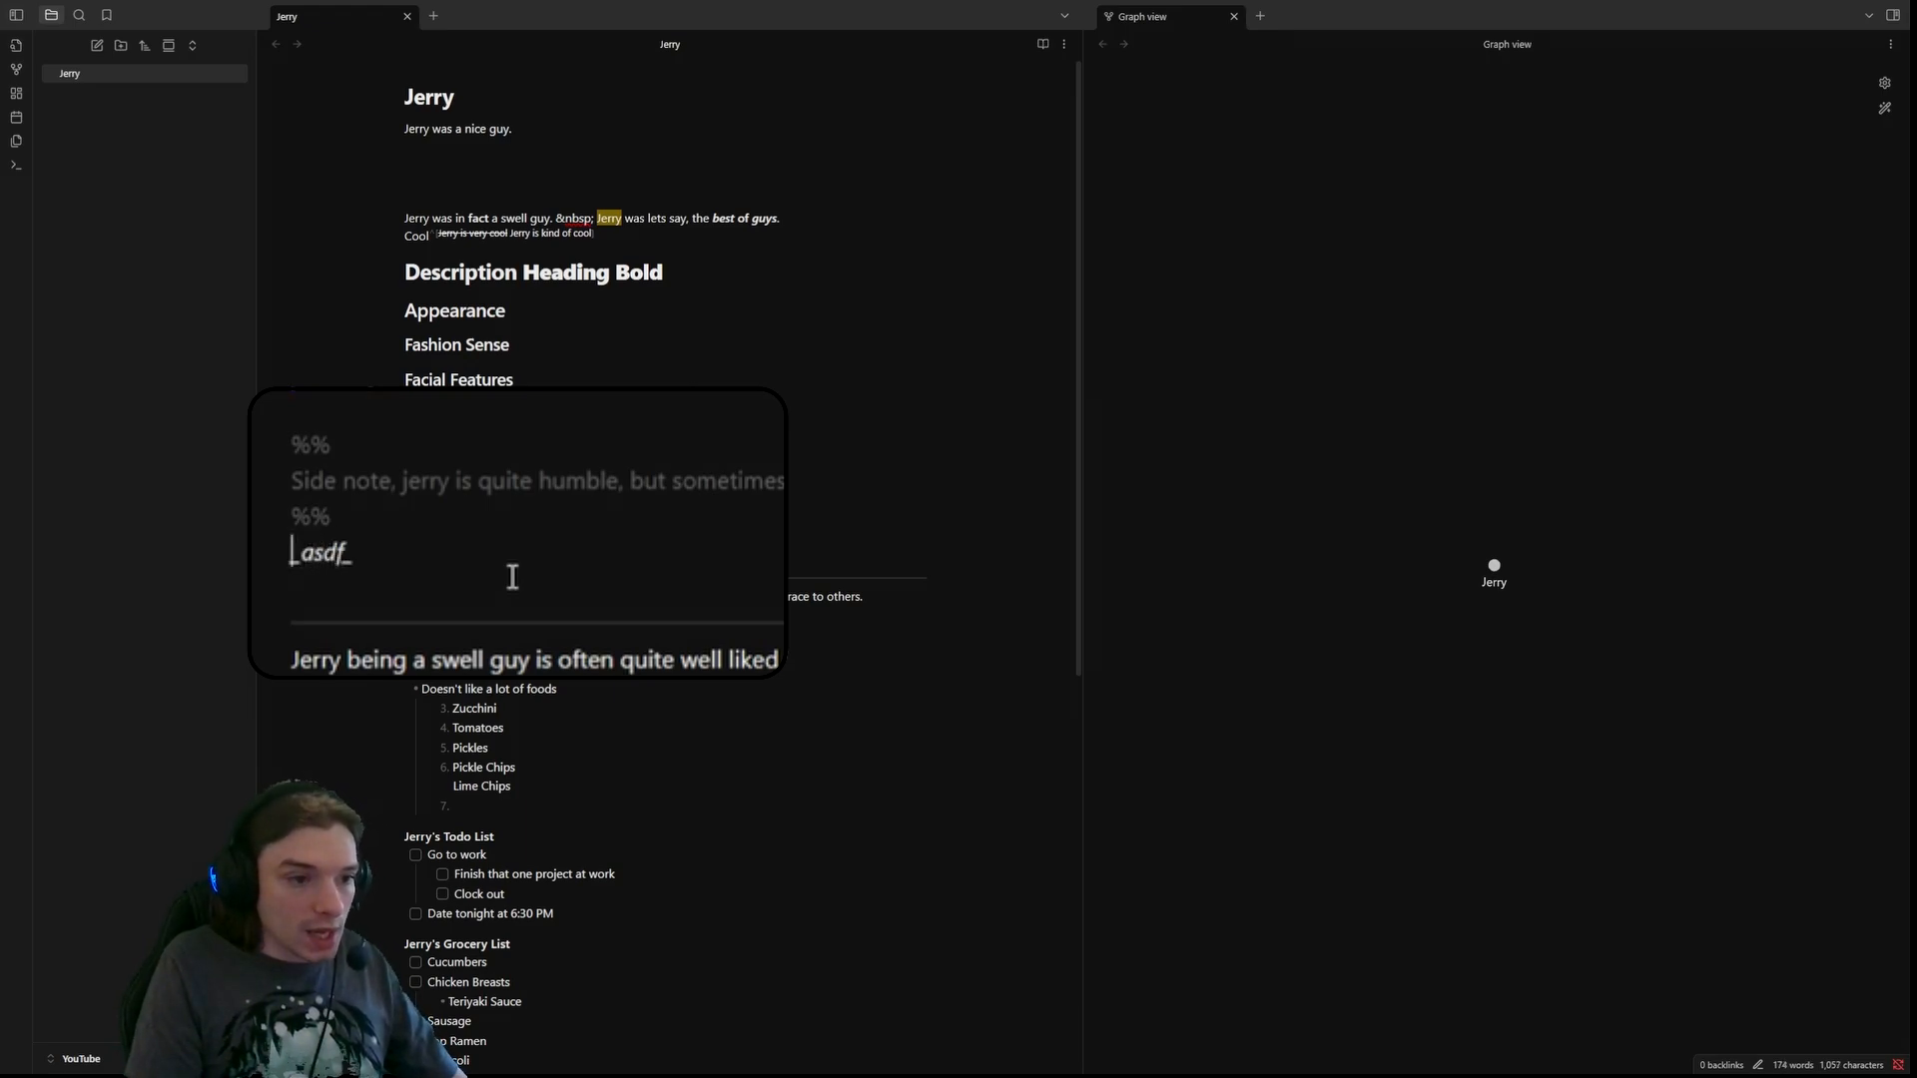
key(Home)
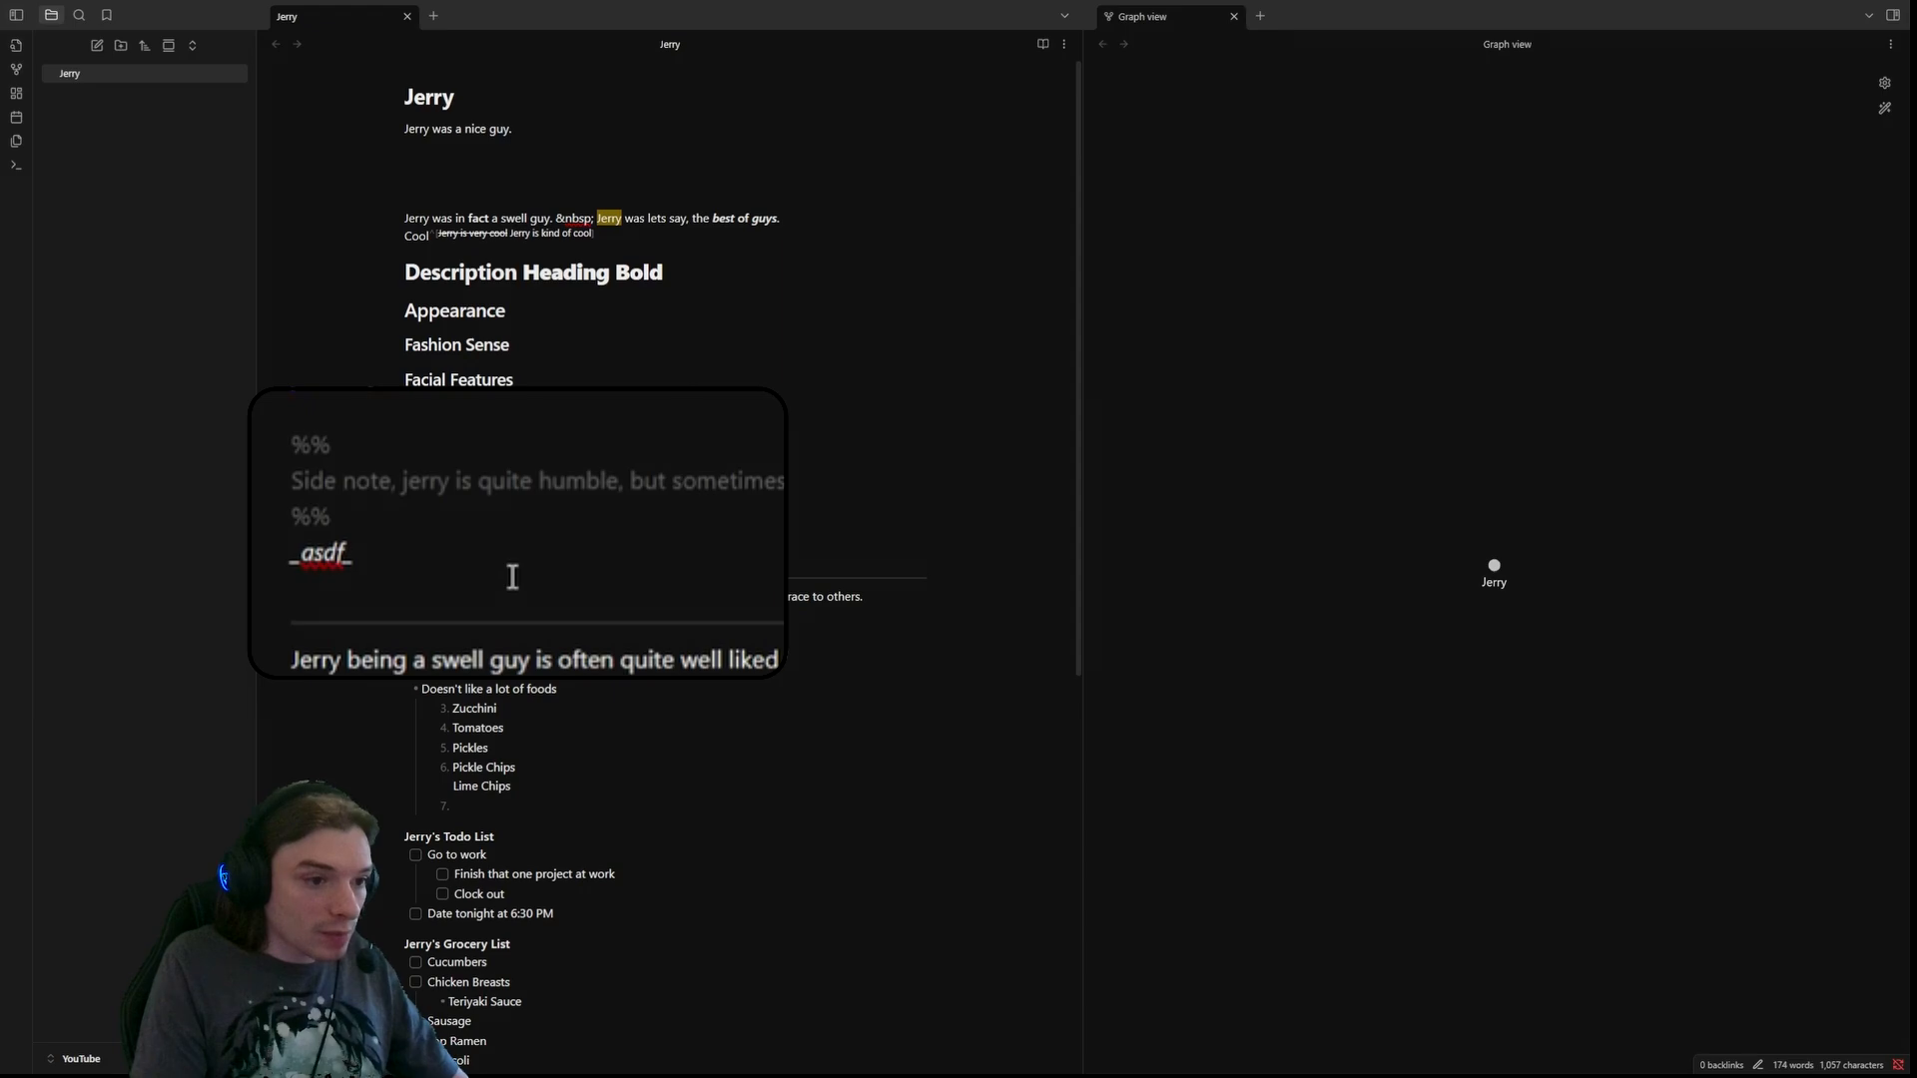
click(615, 659)
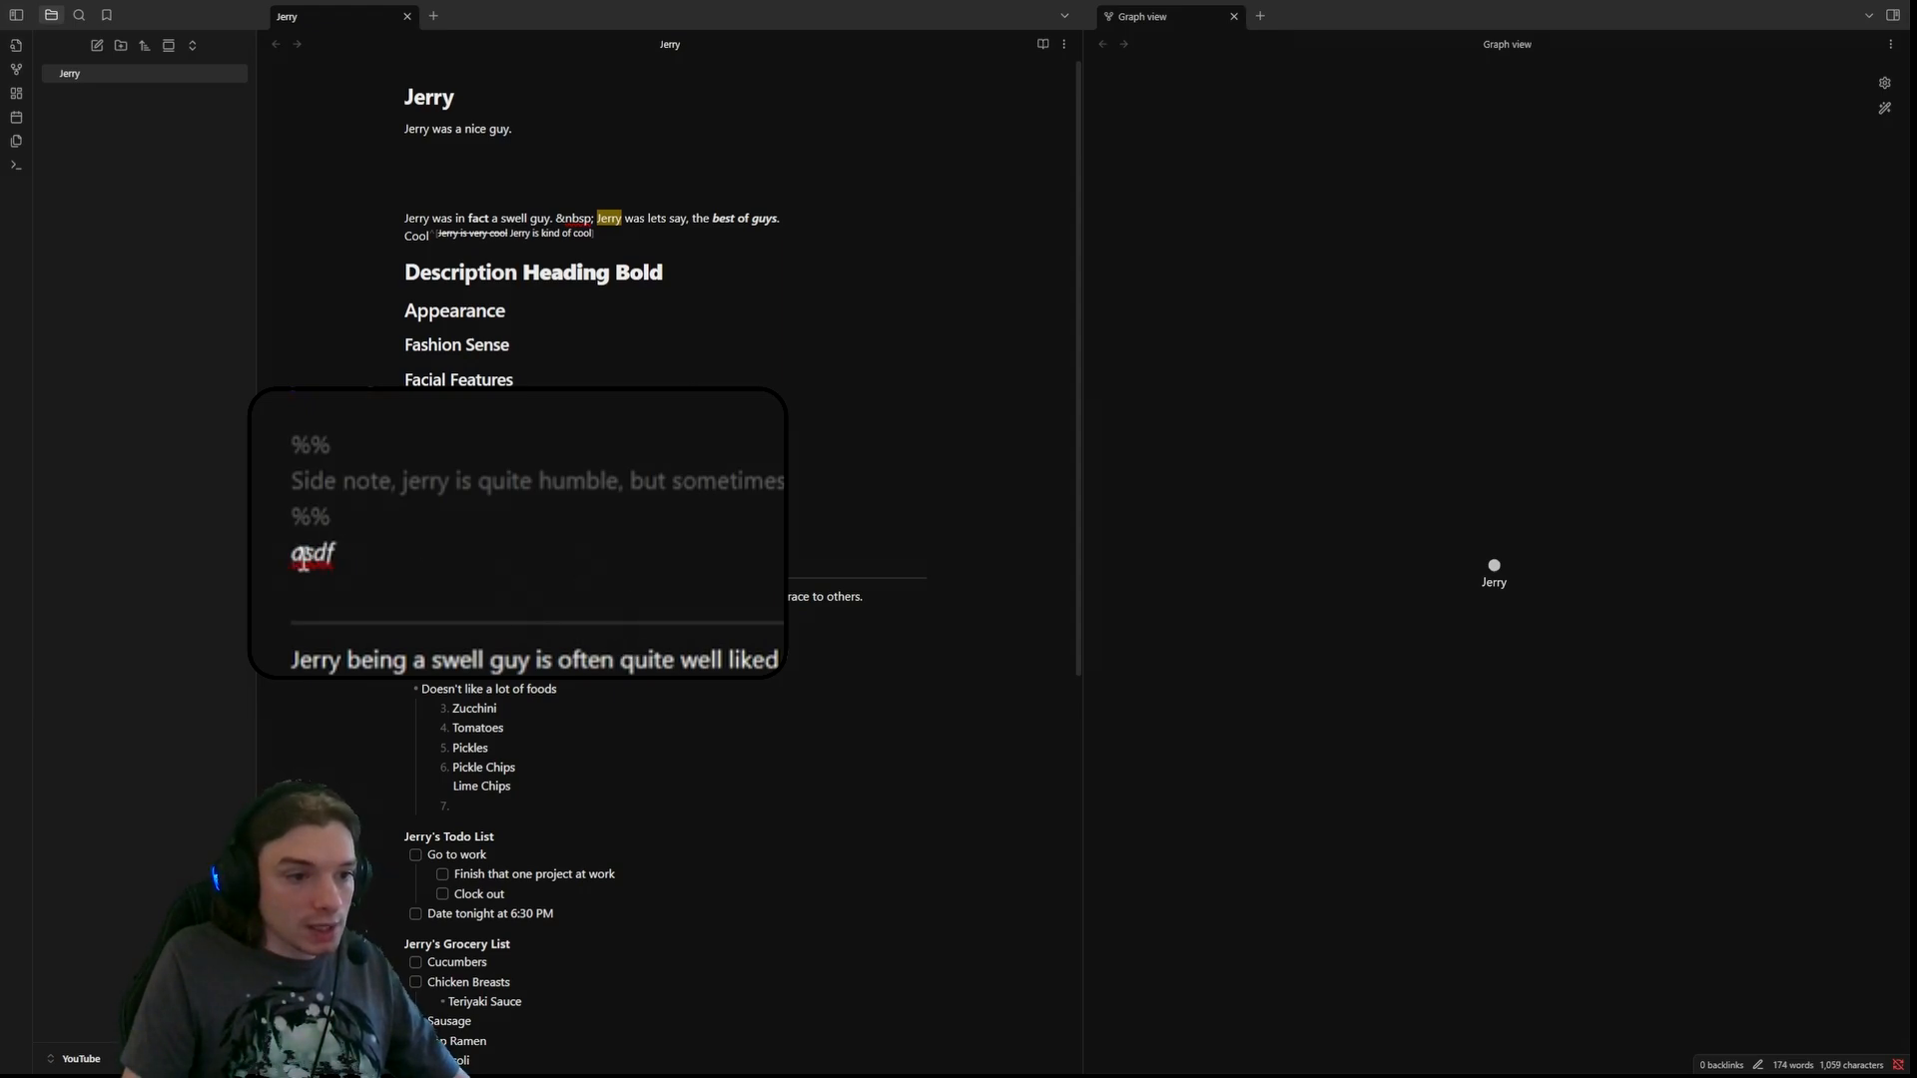
- Escape both underscores around asdf with backslashes so they show as literal characters, and inspect the result
click(287, 557)
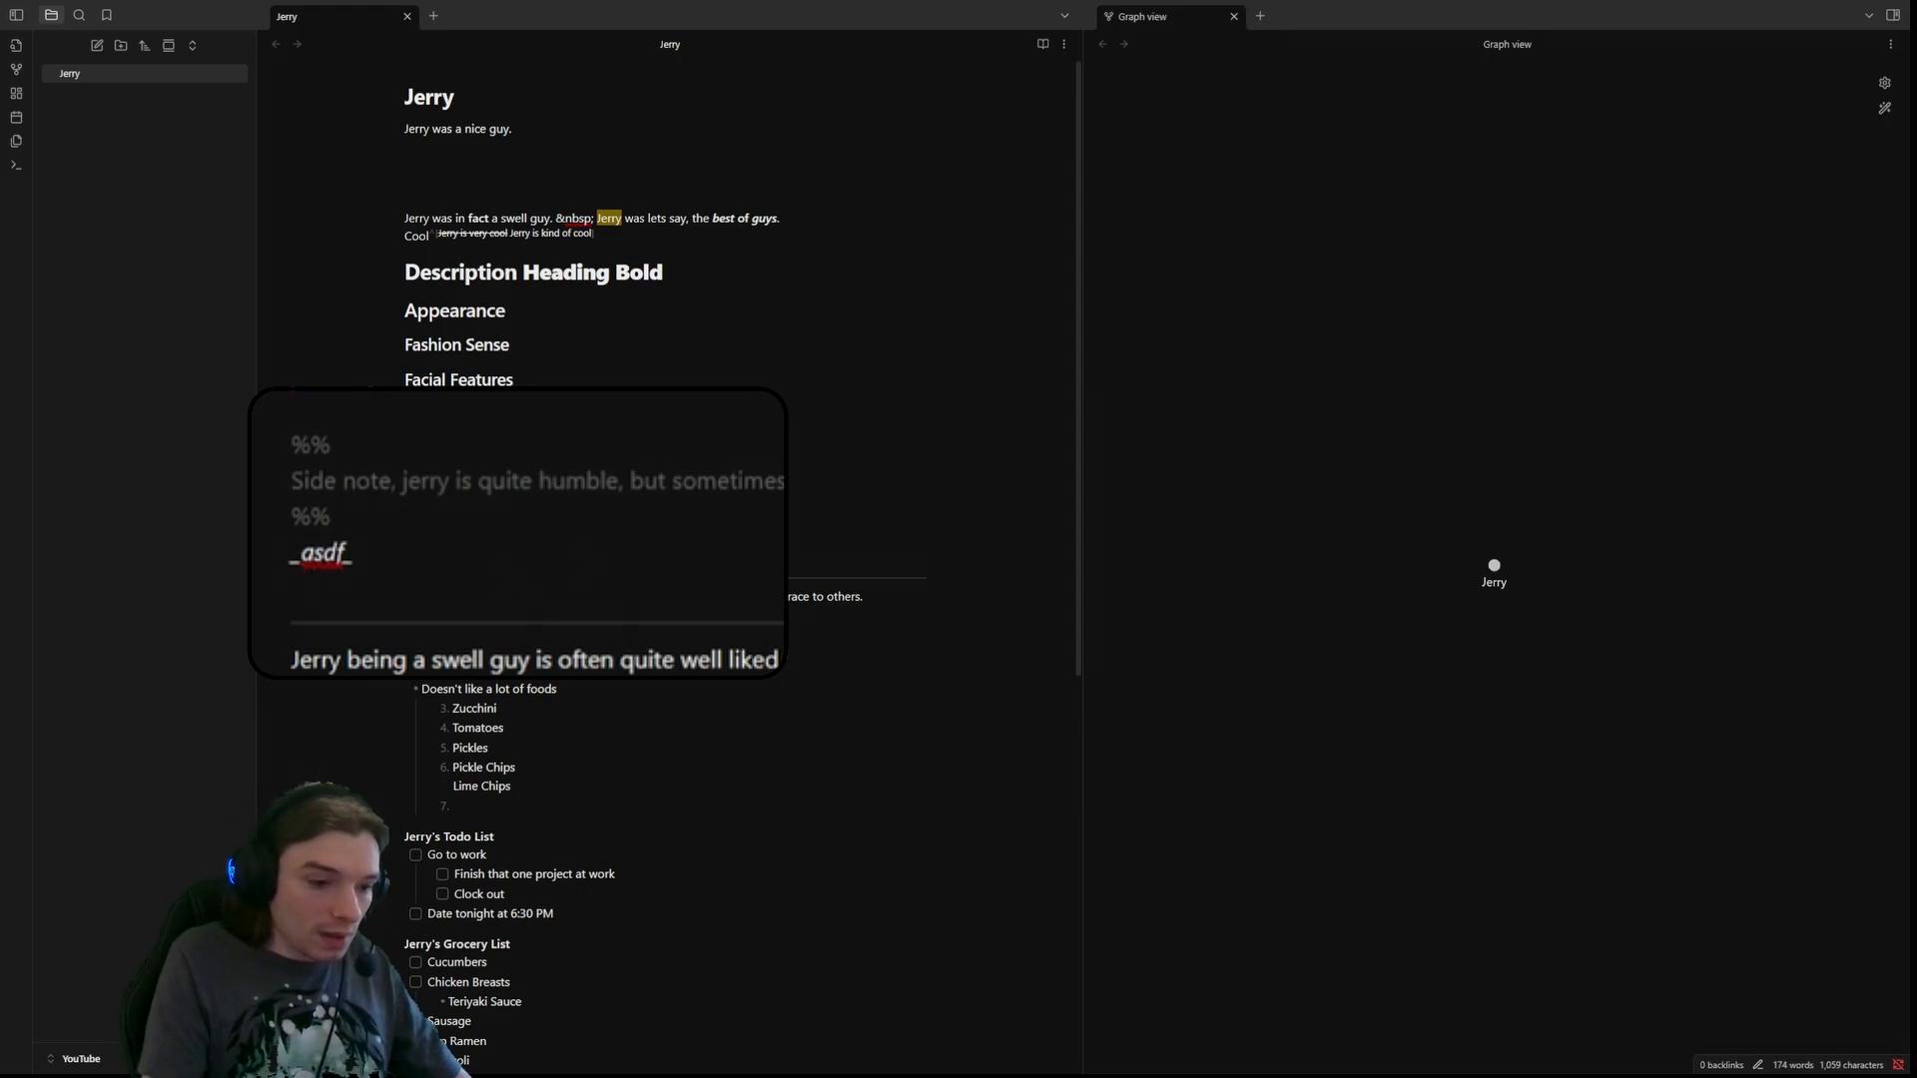
text(\)
key(Right)
key(Right)
key(Right)
key(Right)
key(Right)
text(\)
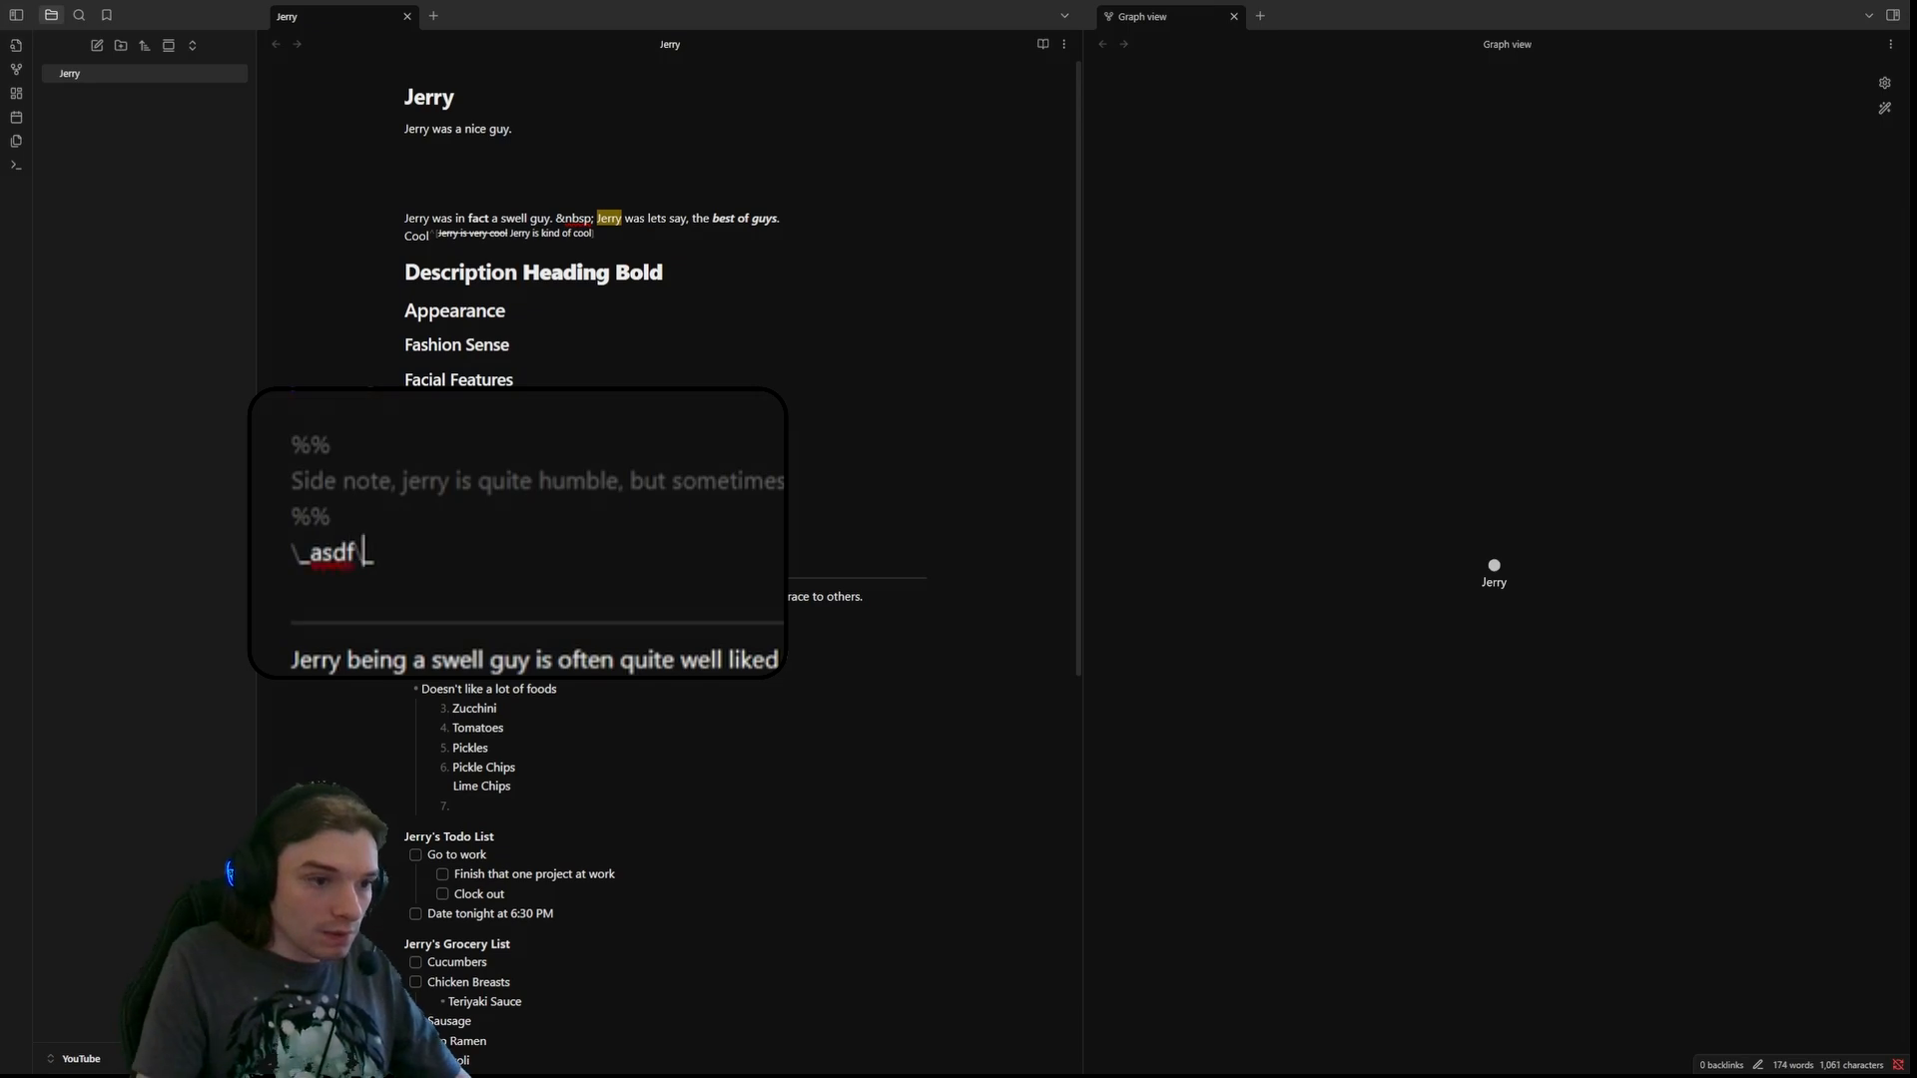
click(600, 661)
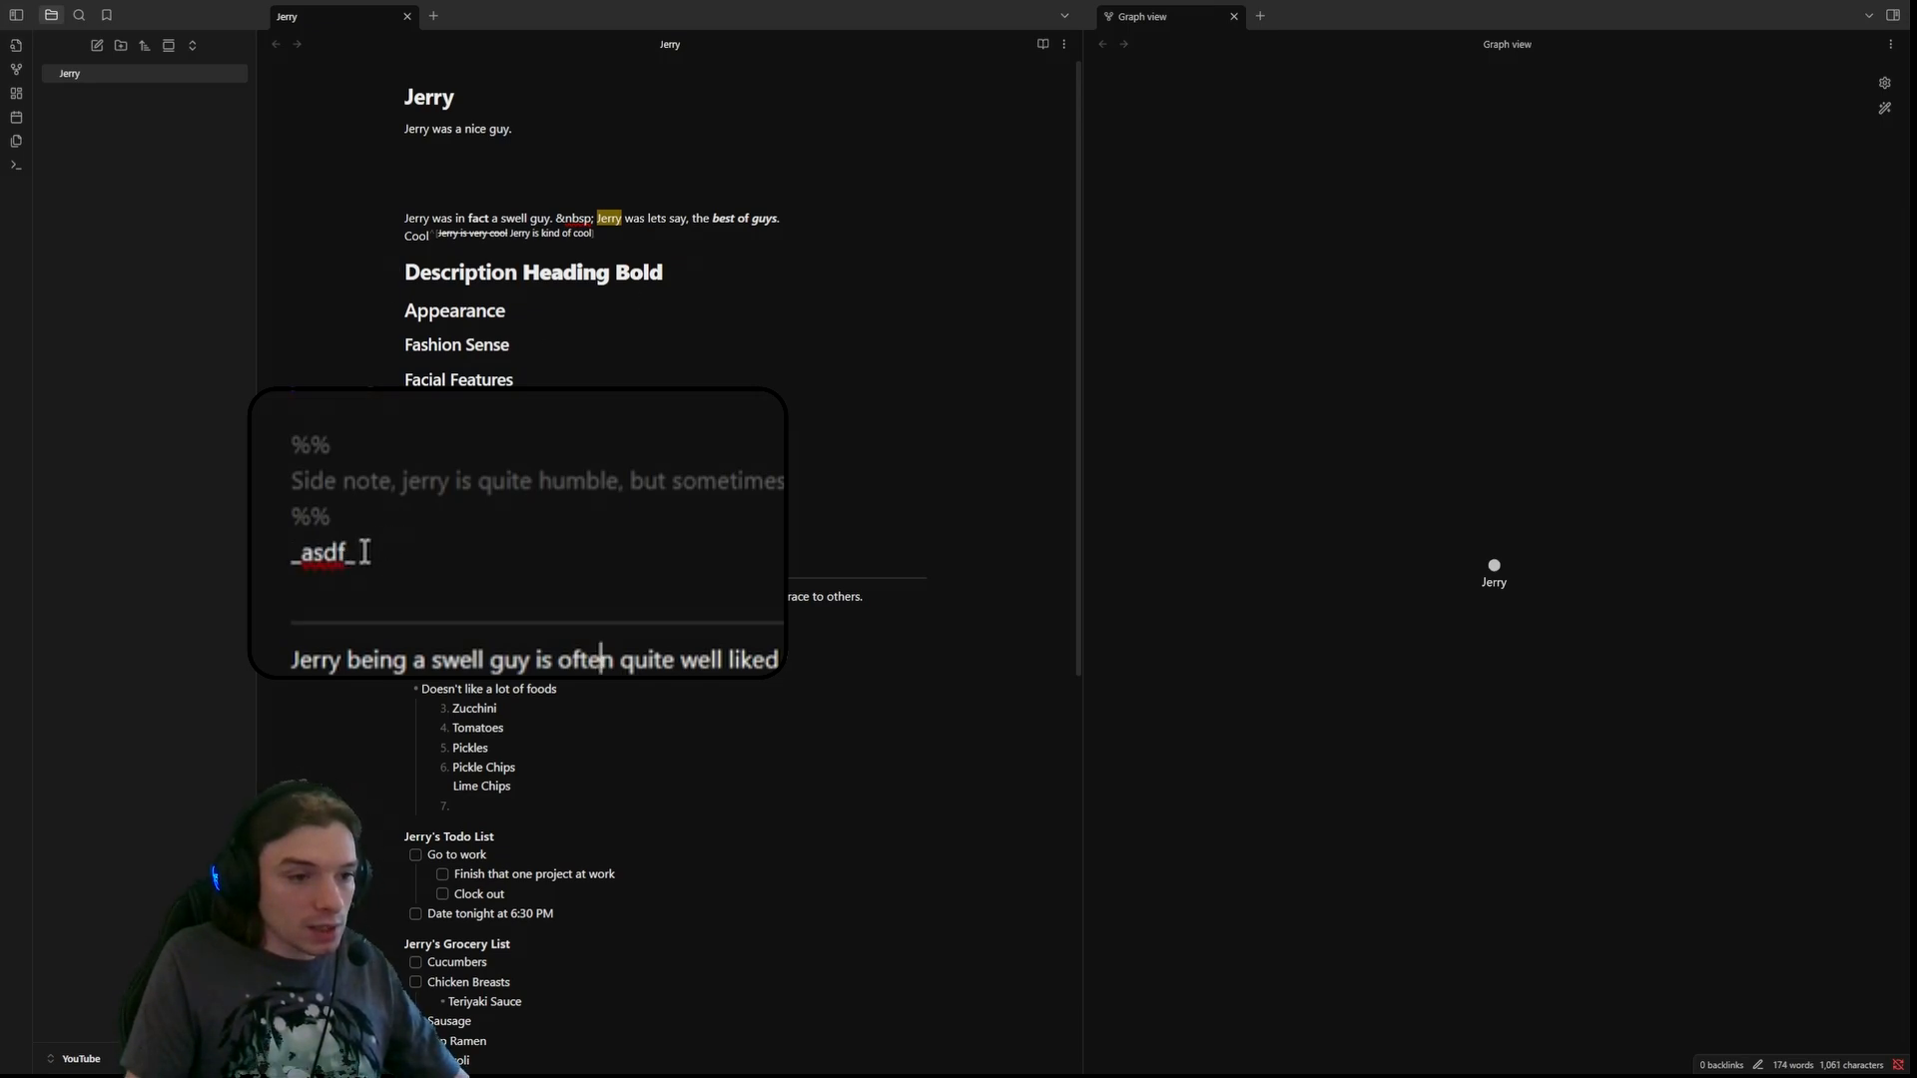
drag(362, 552, 269, 571)
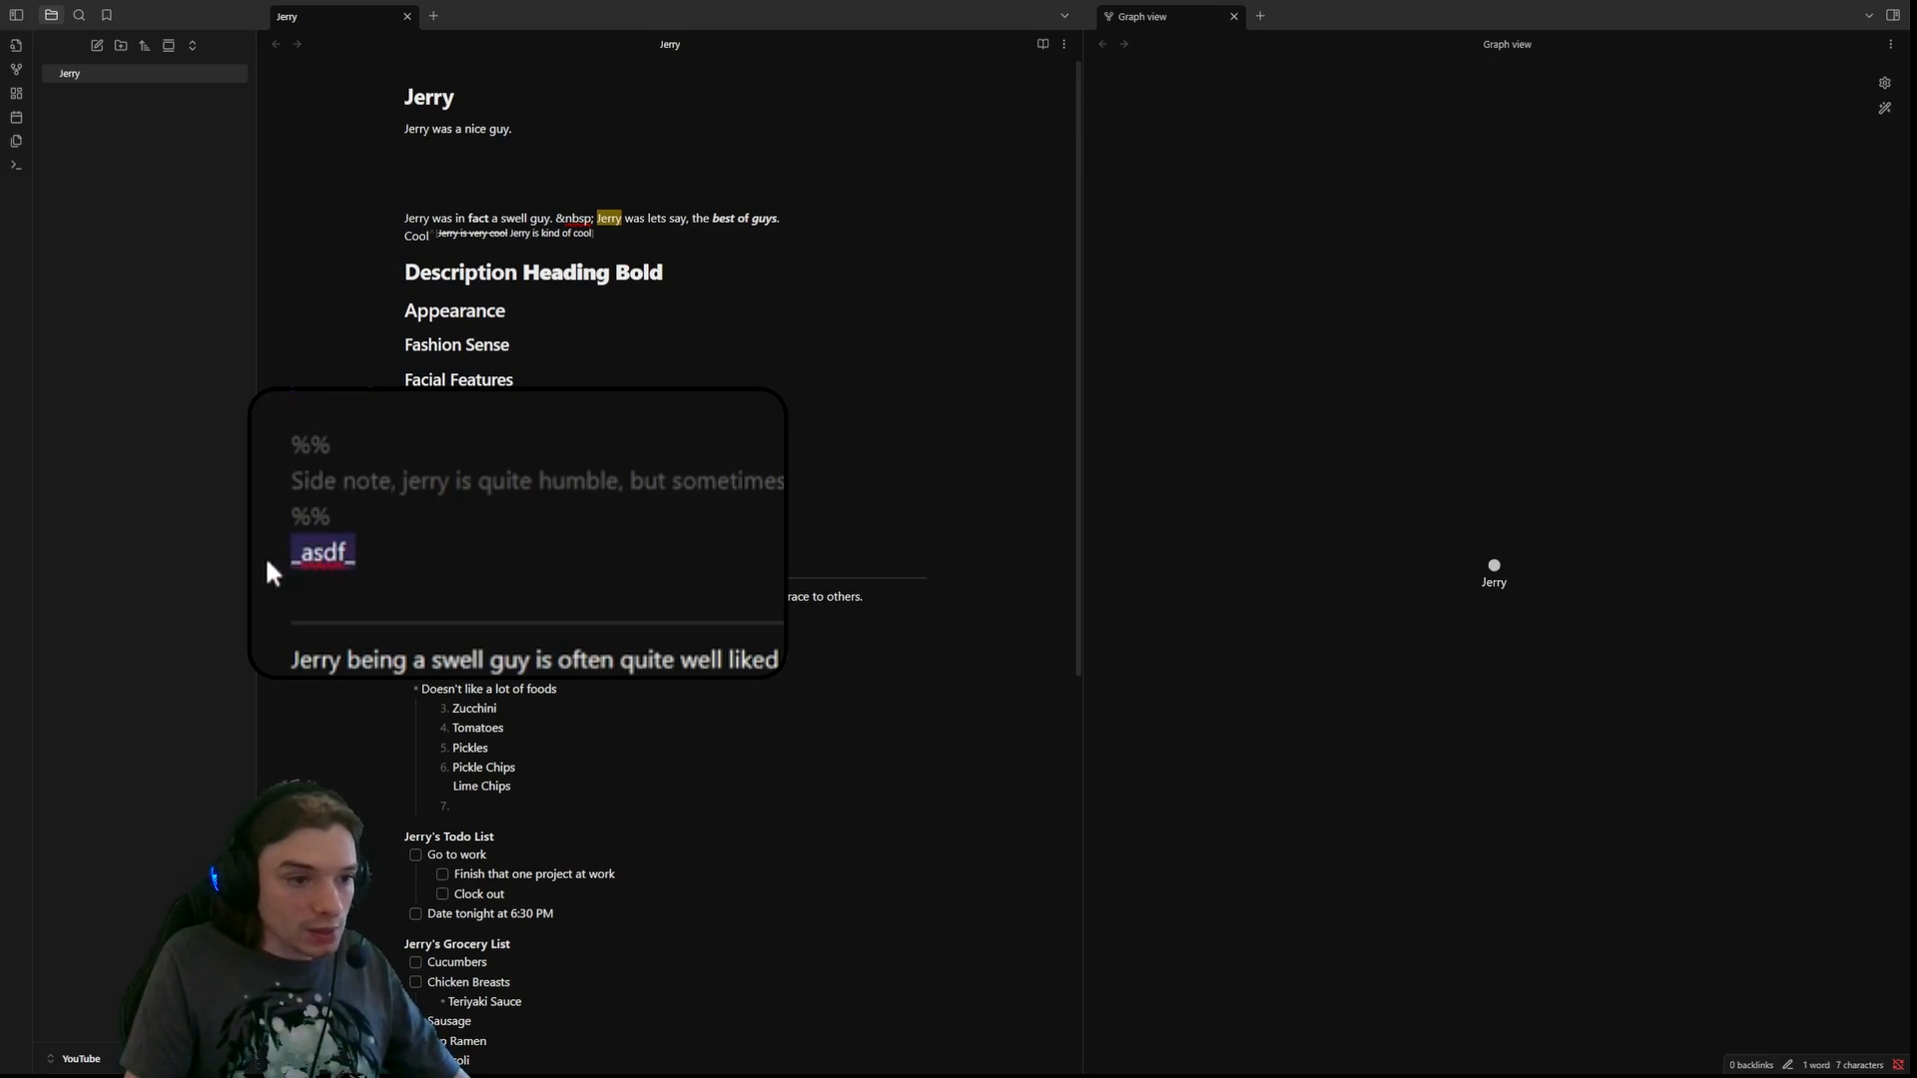
click(378, 549)
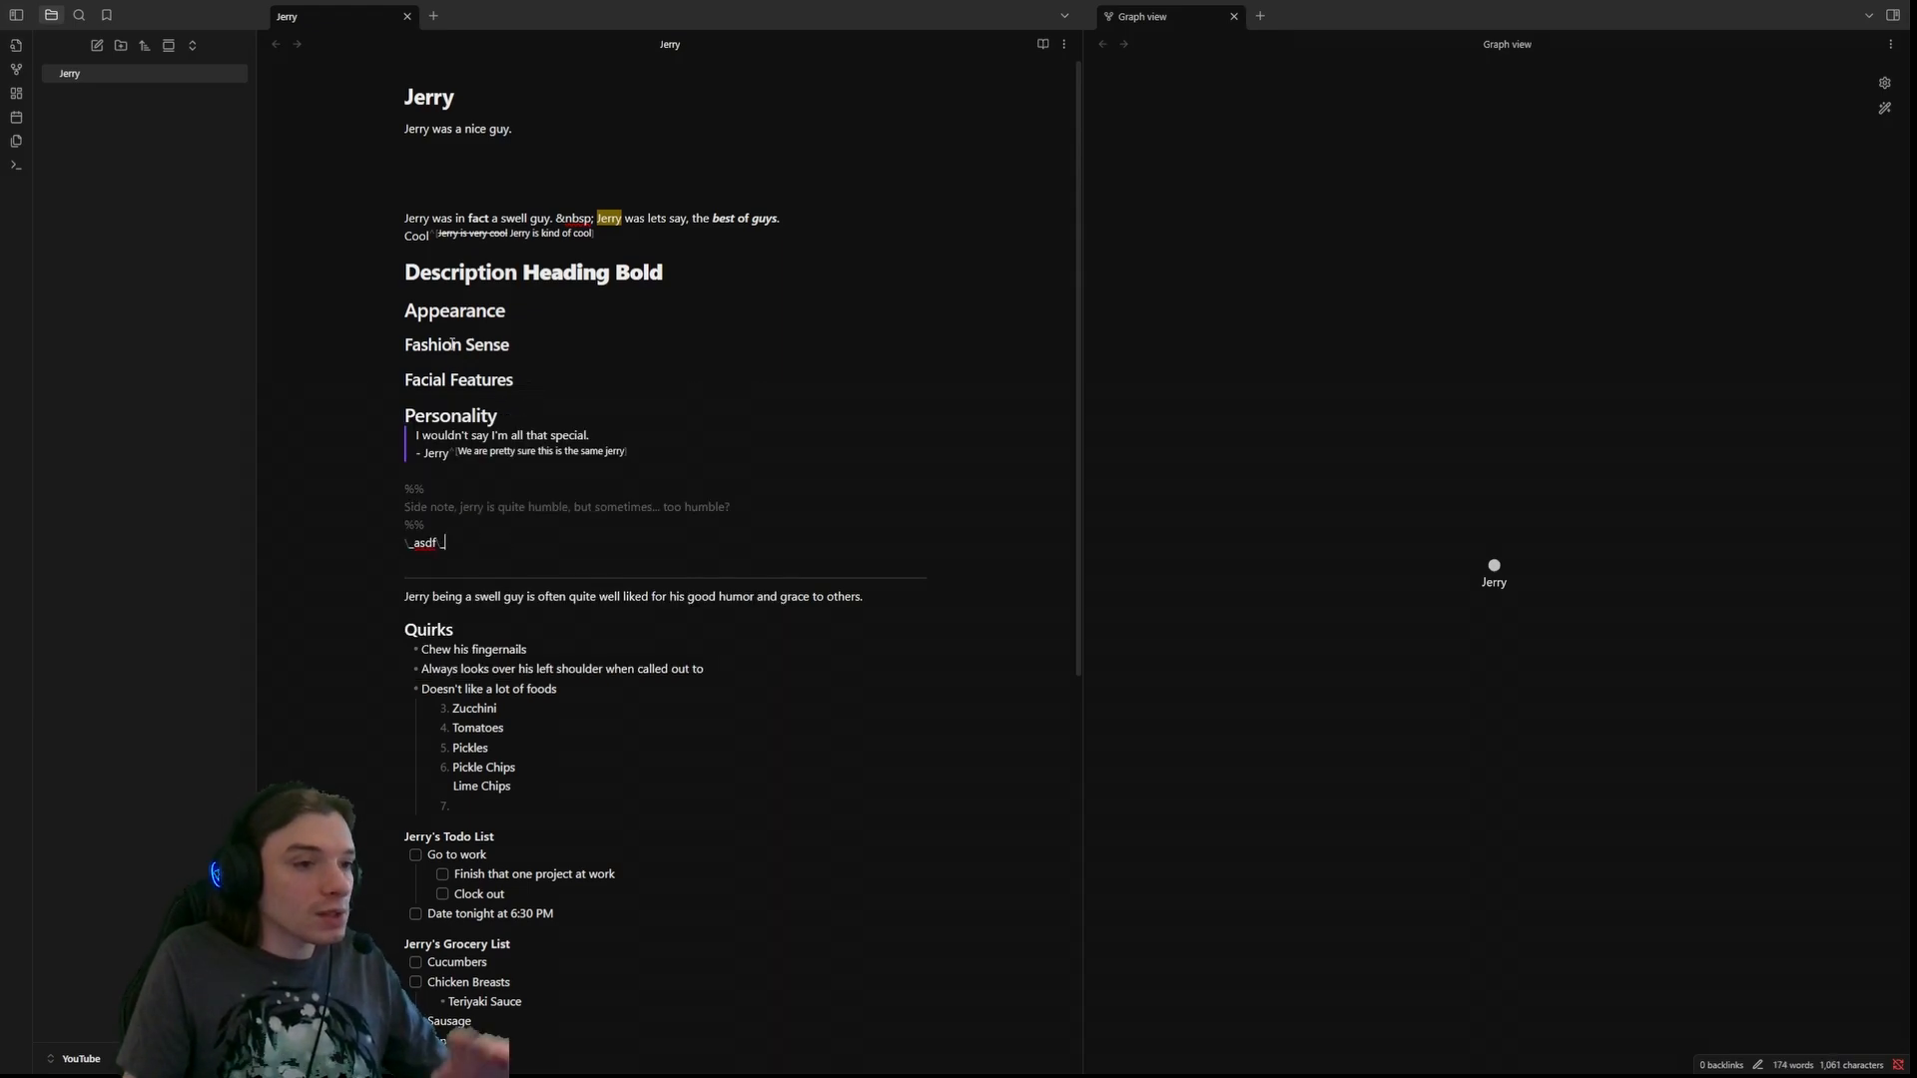
- Escape the Fashion Sense heading with a backslash before its ### and inspect the literal markers
click(539, 345)
click(297, 328)
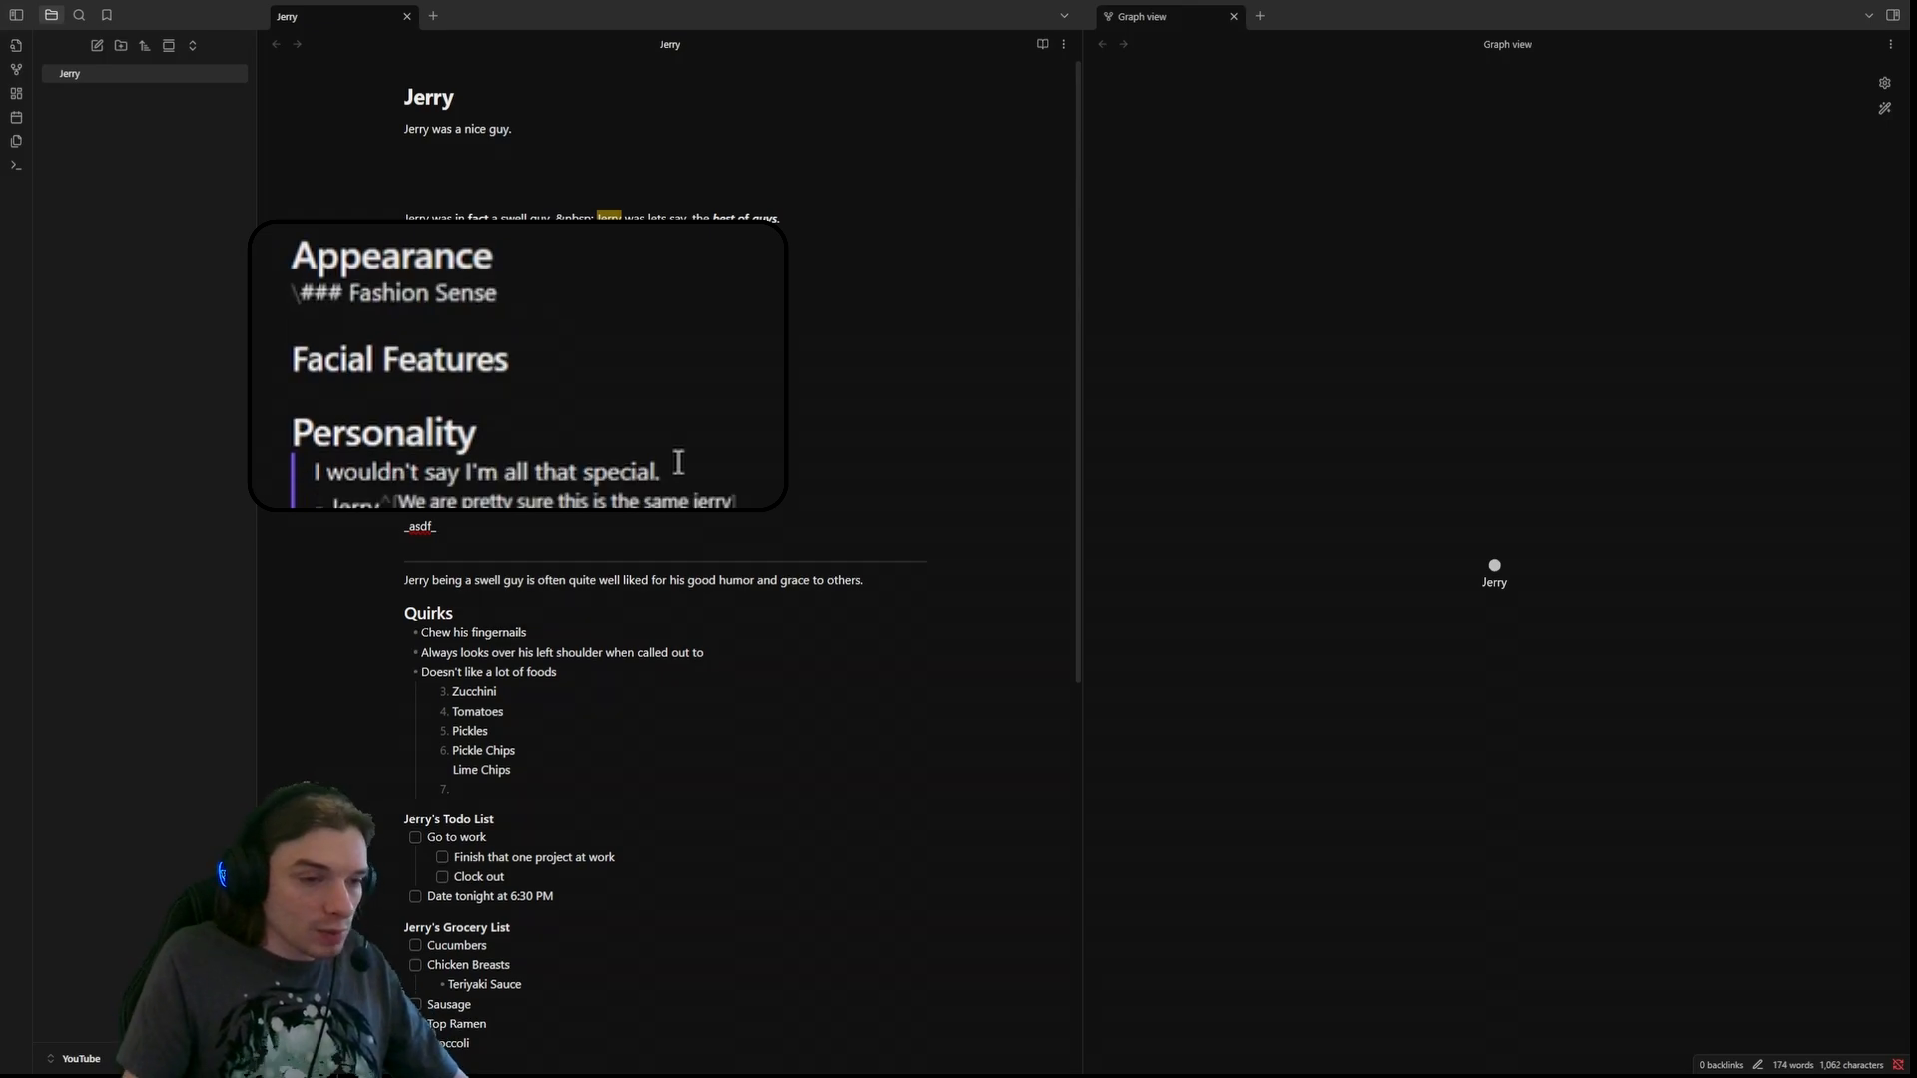
click(539, 256)
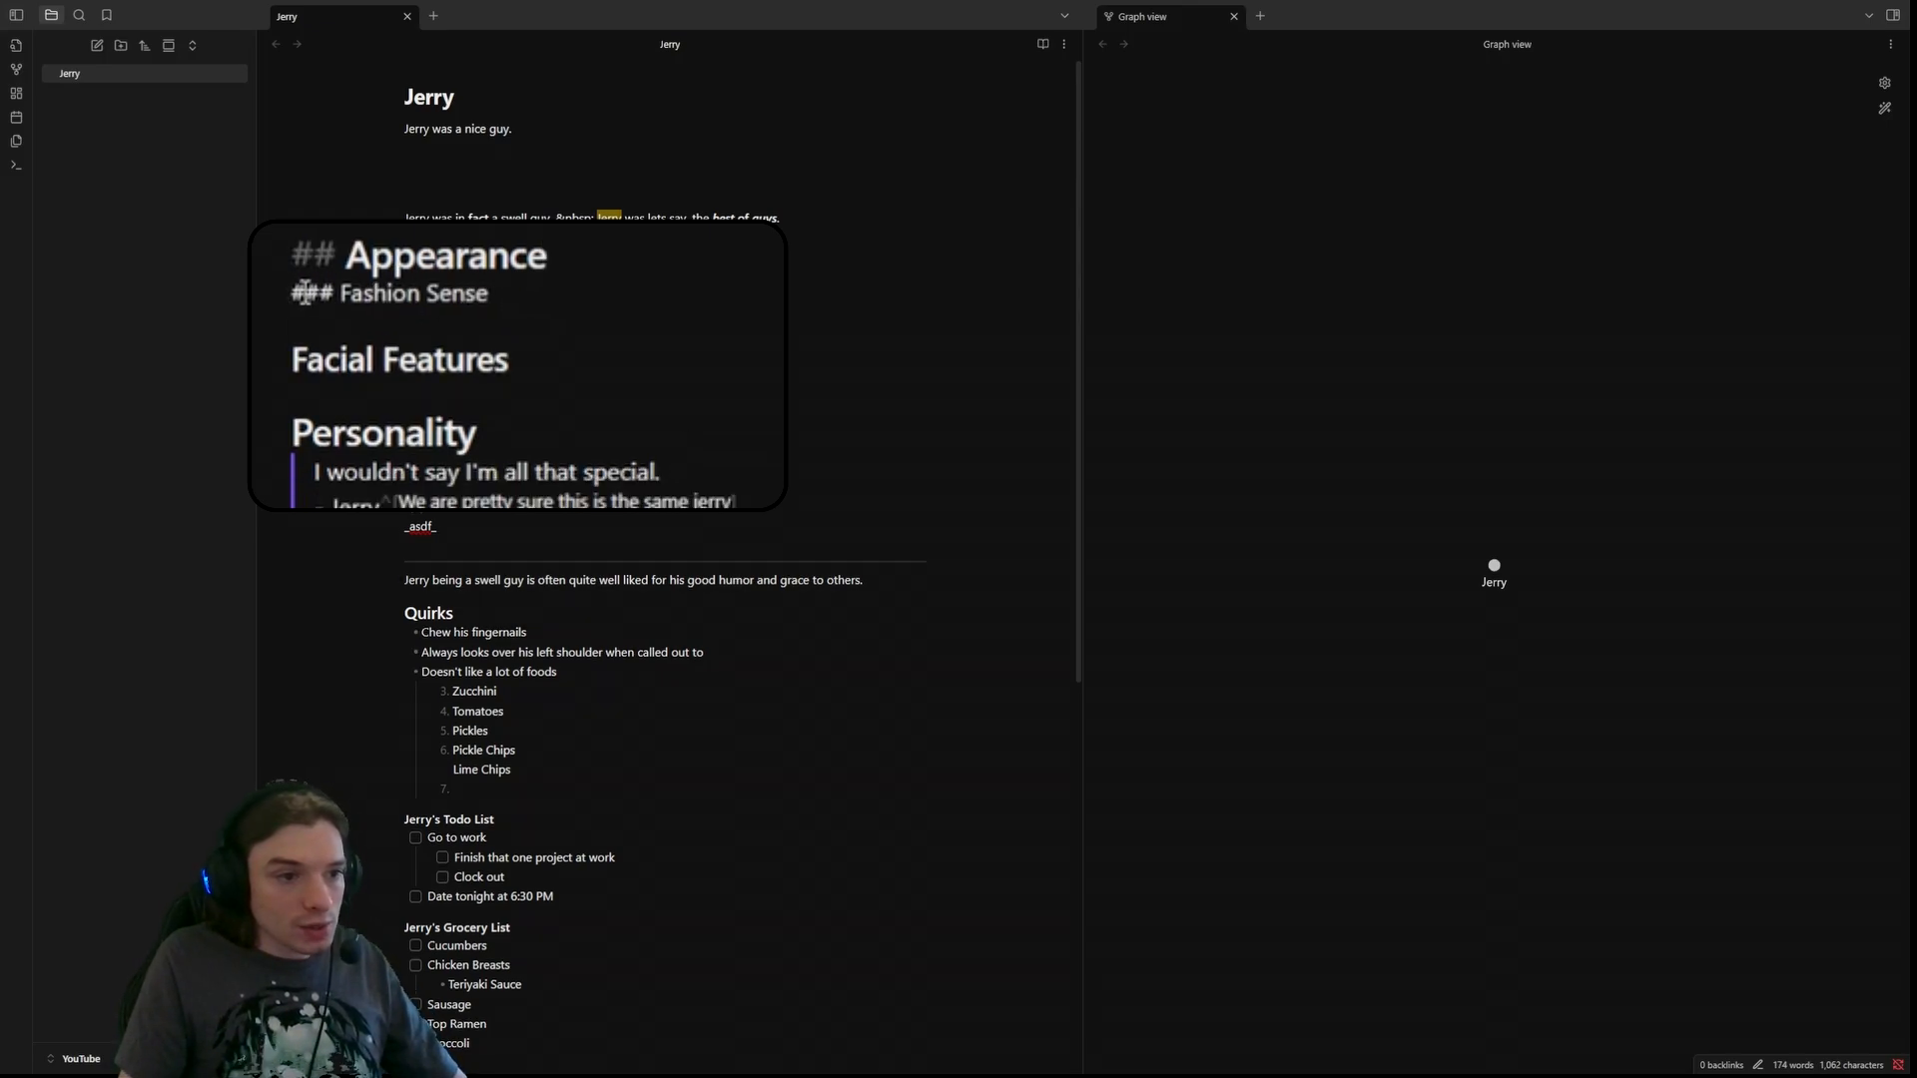
click(719, 329)
click(505, 300)
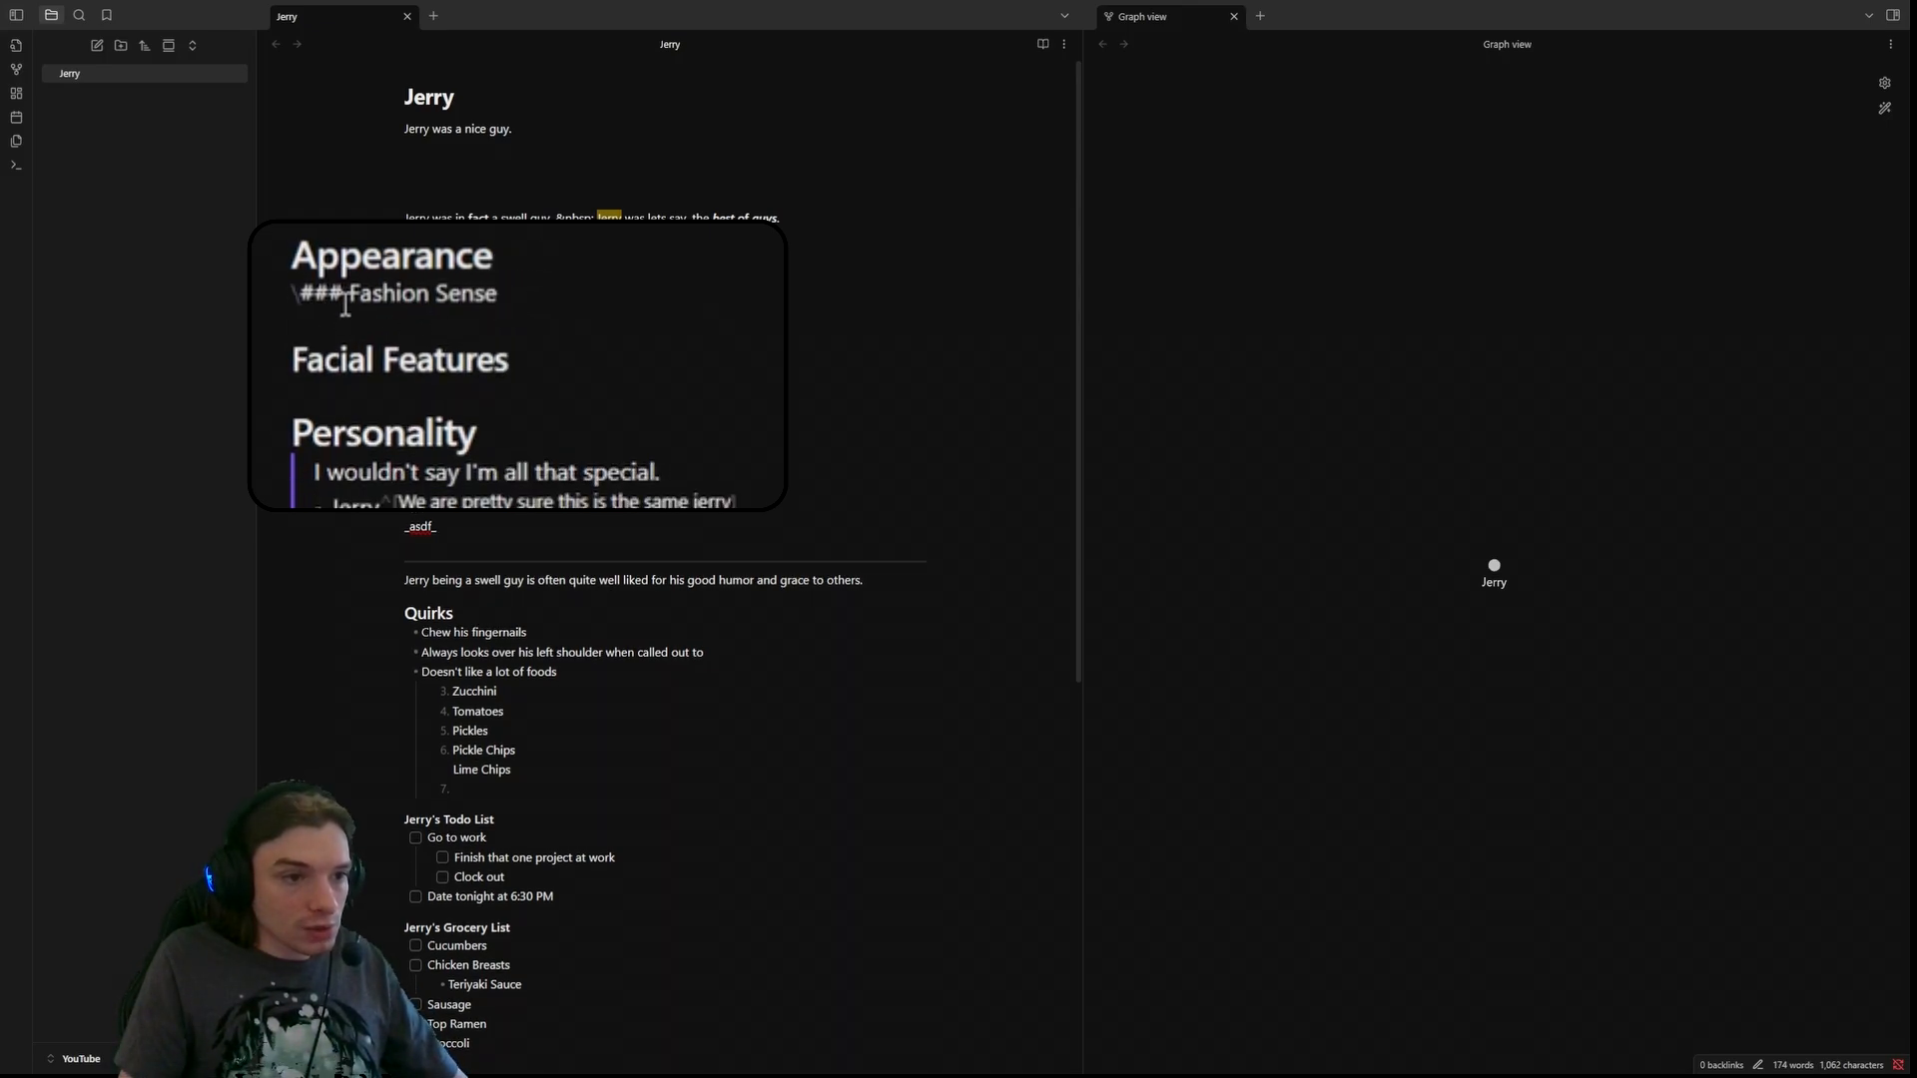
drag(342, 296, 306, 303)
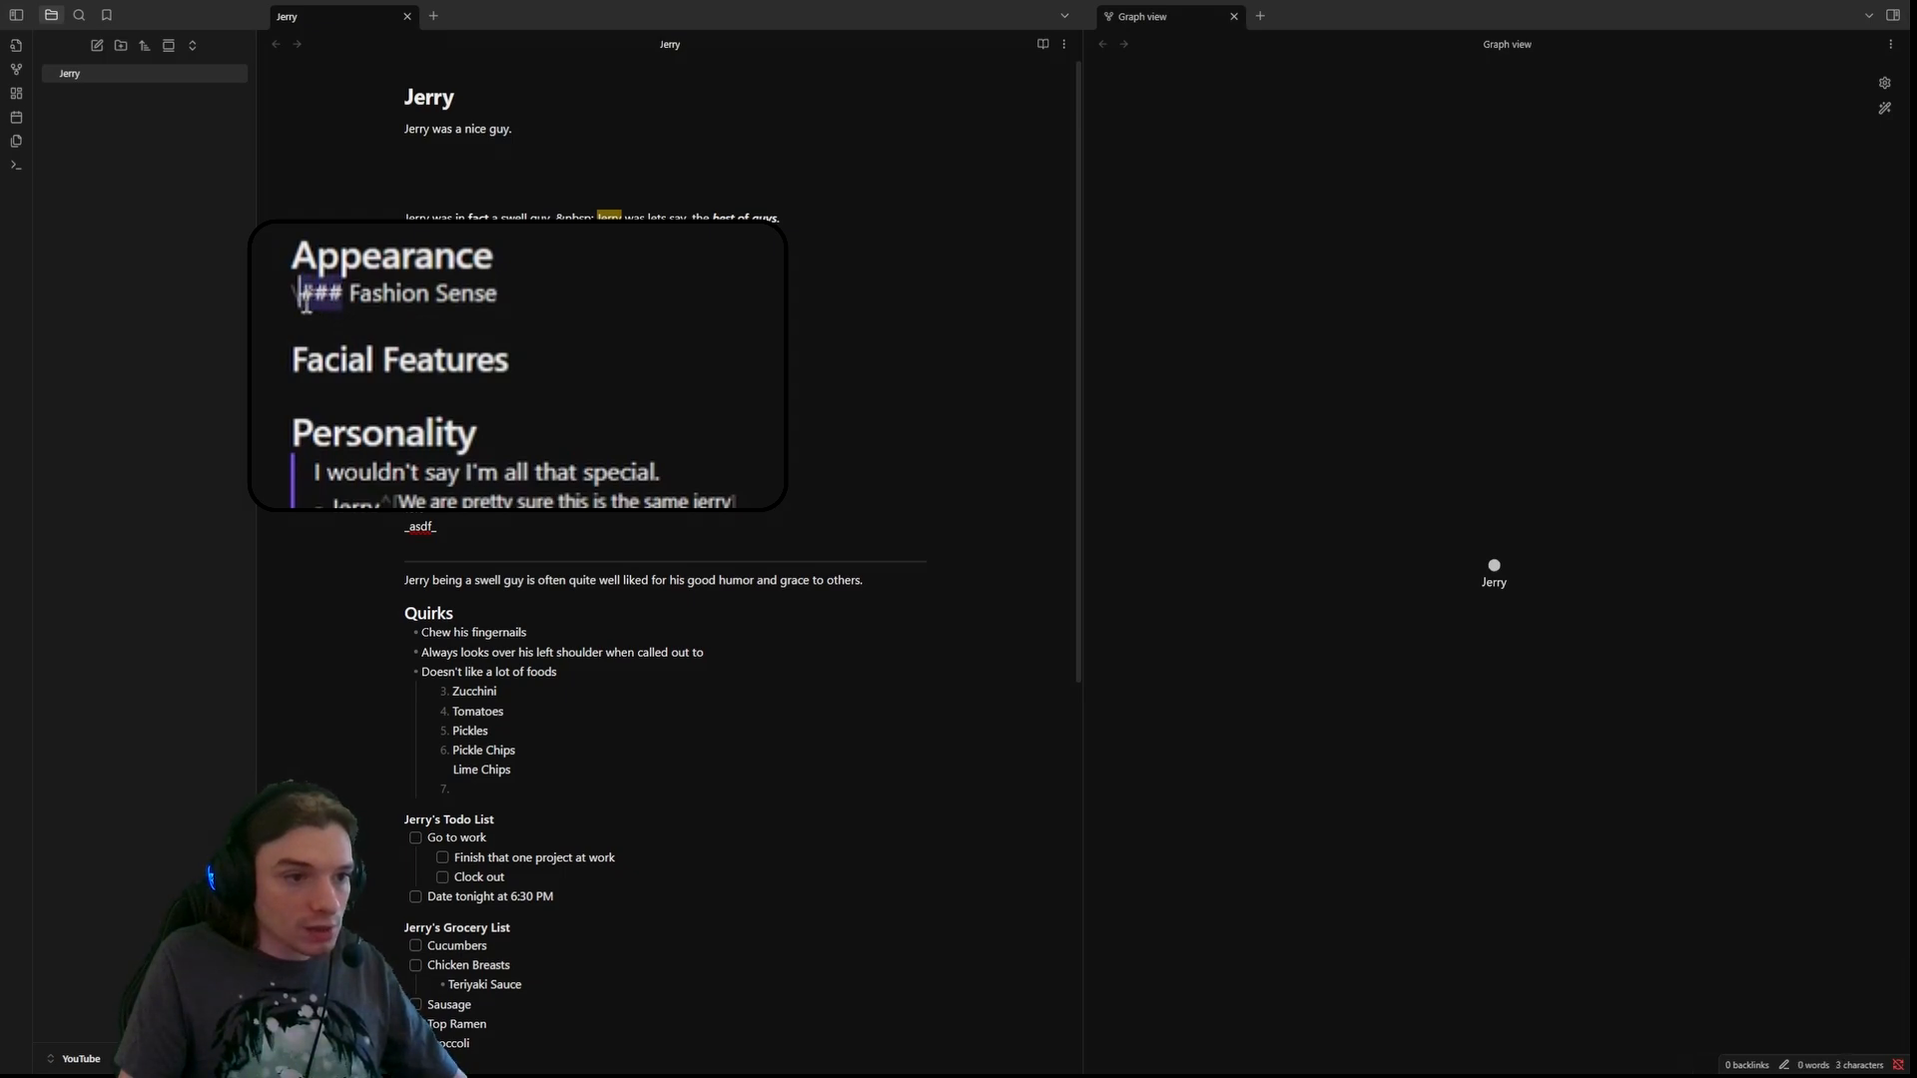
click(360, 296)
click(307, 300)
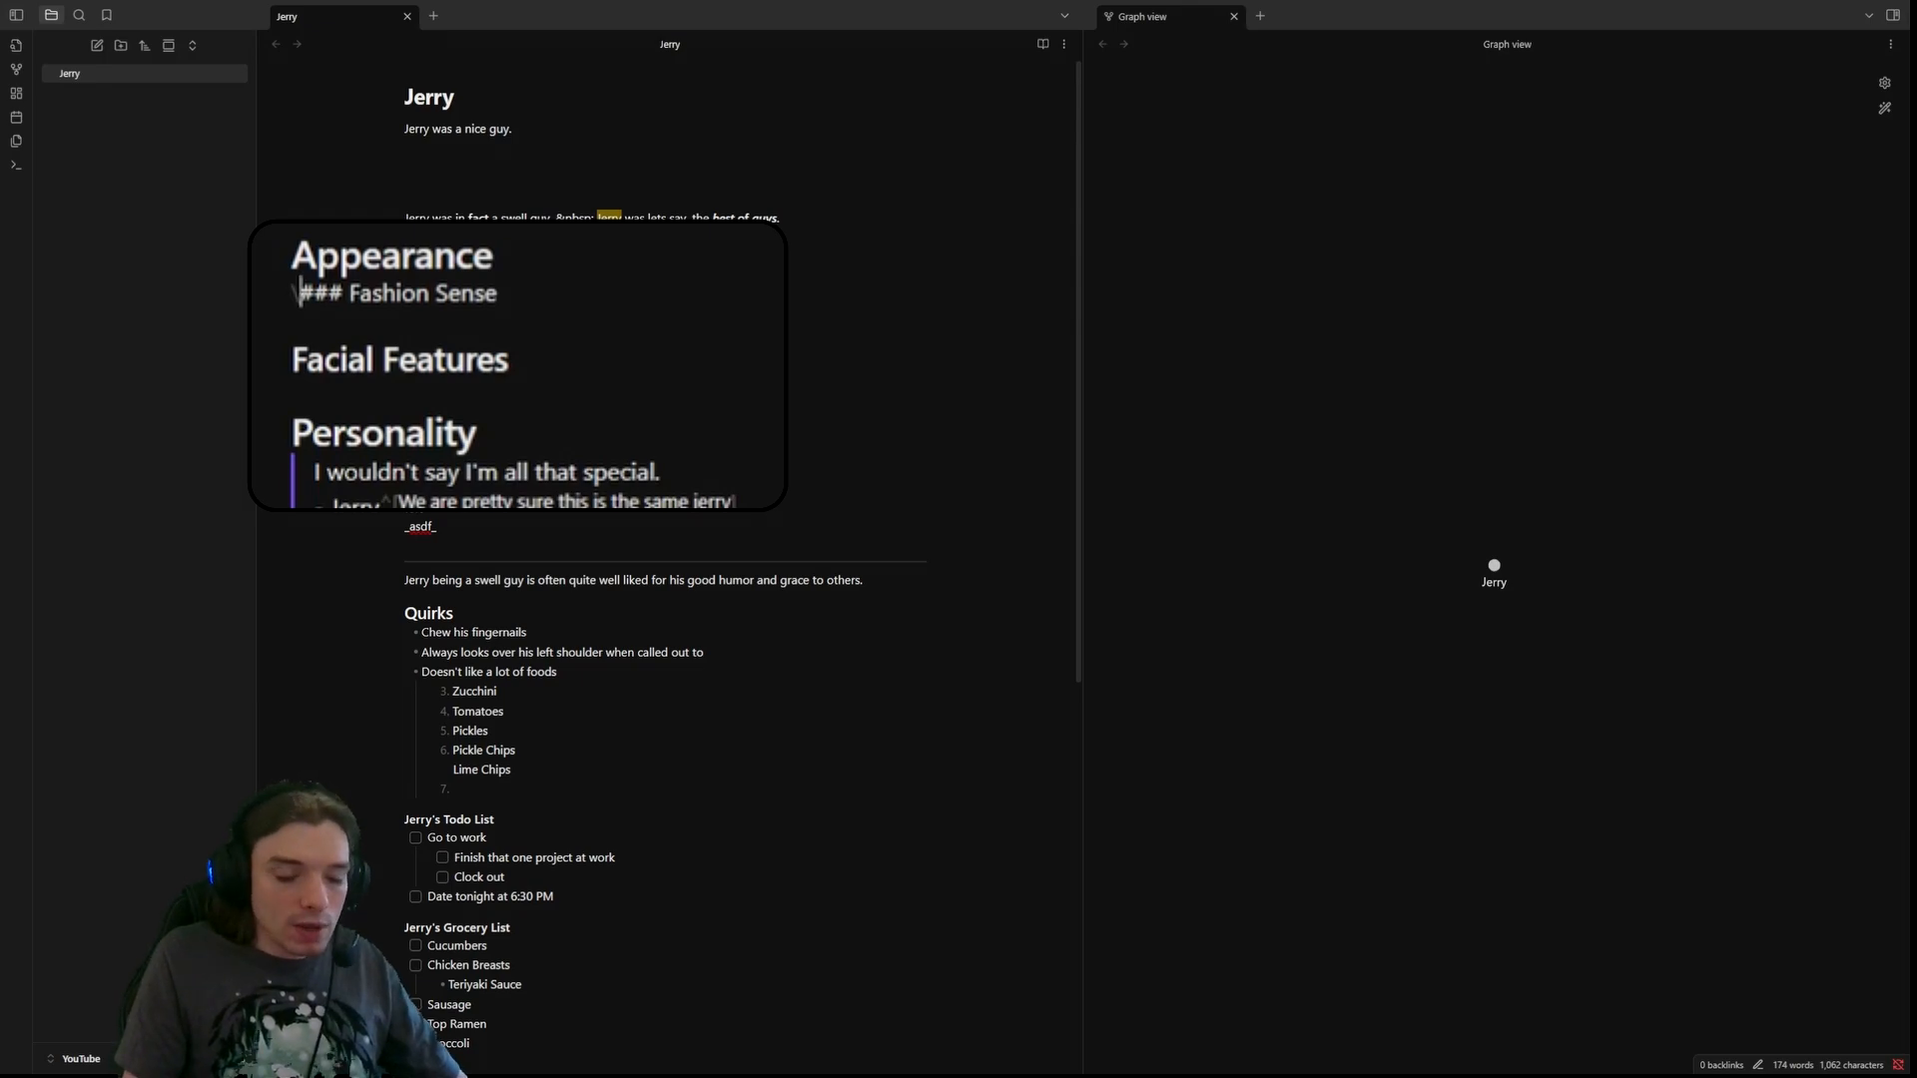
- Add an empty line below Fashion Sense and remove the \### marker so the heading becomes plain text
key(End)
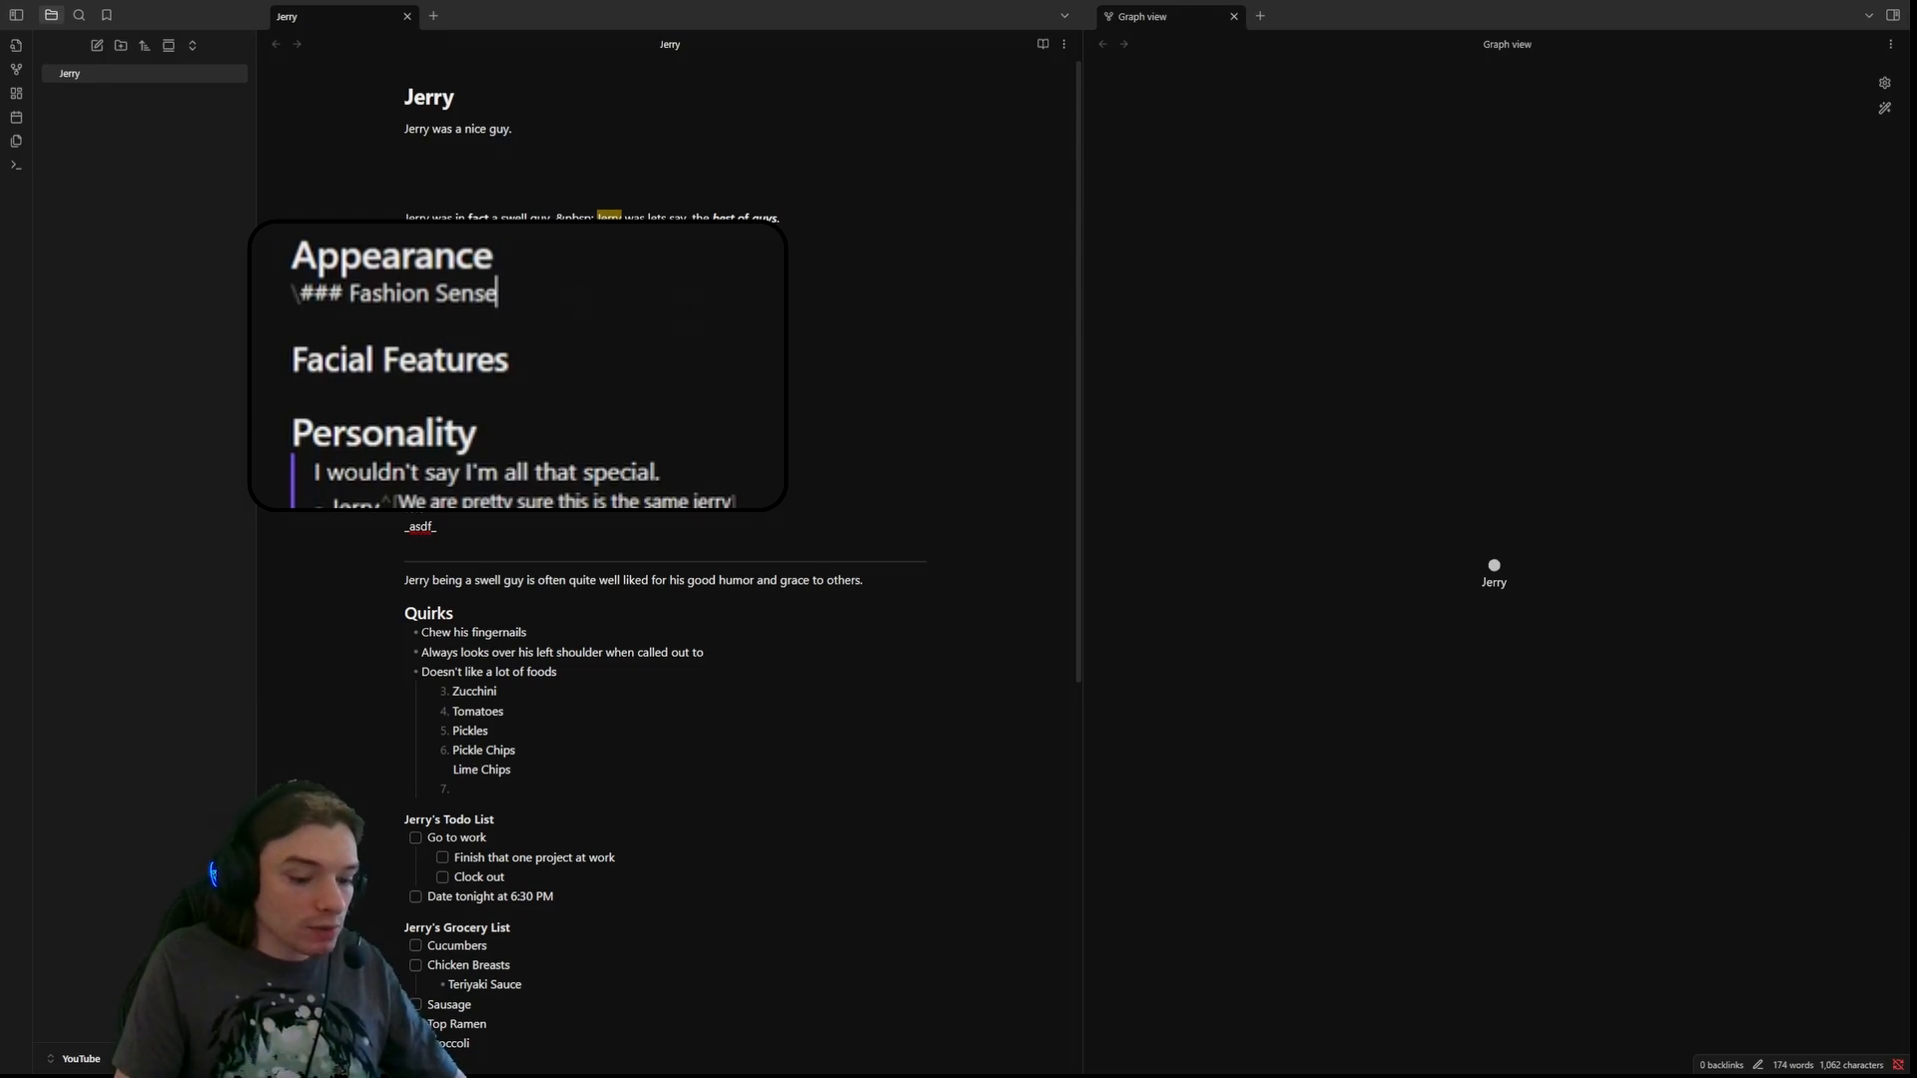
key(Return)
text(/)
key(BackSpace)
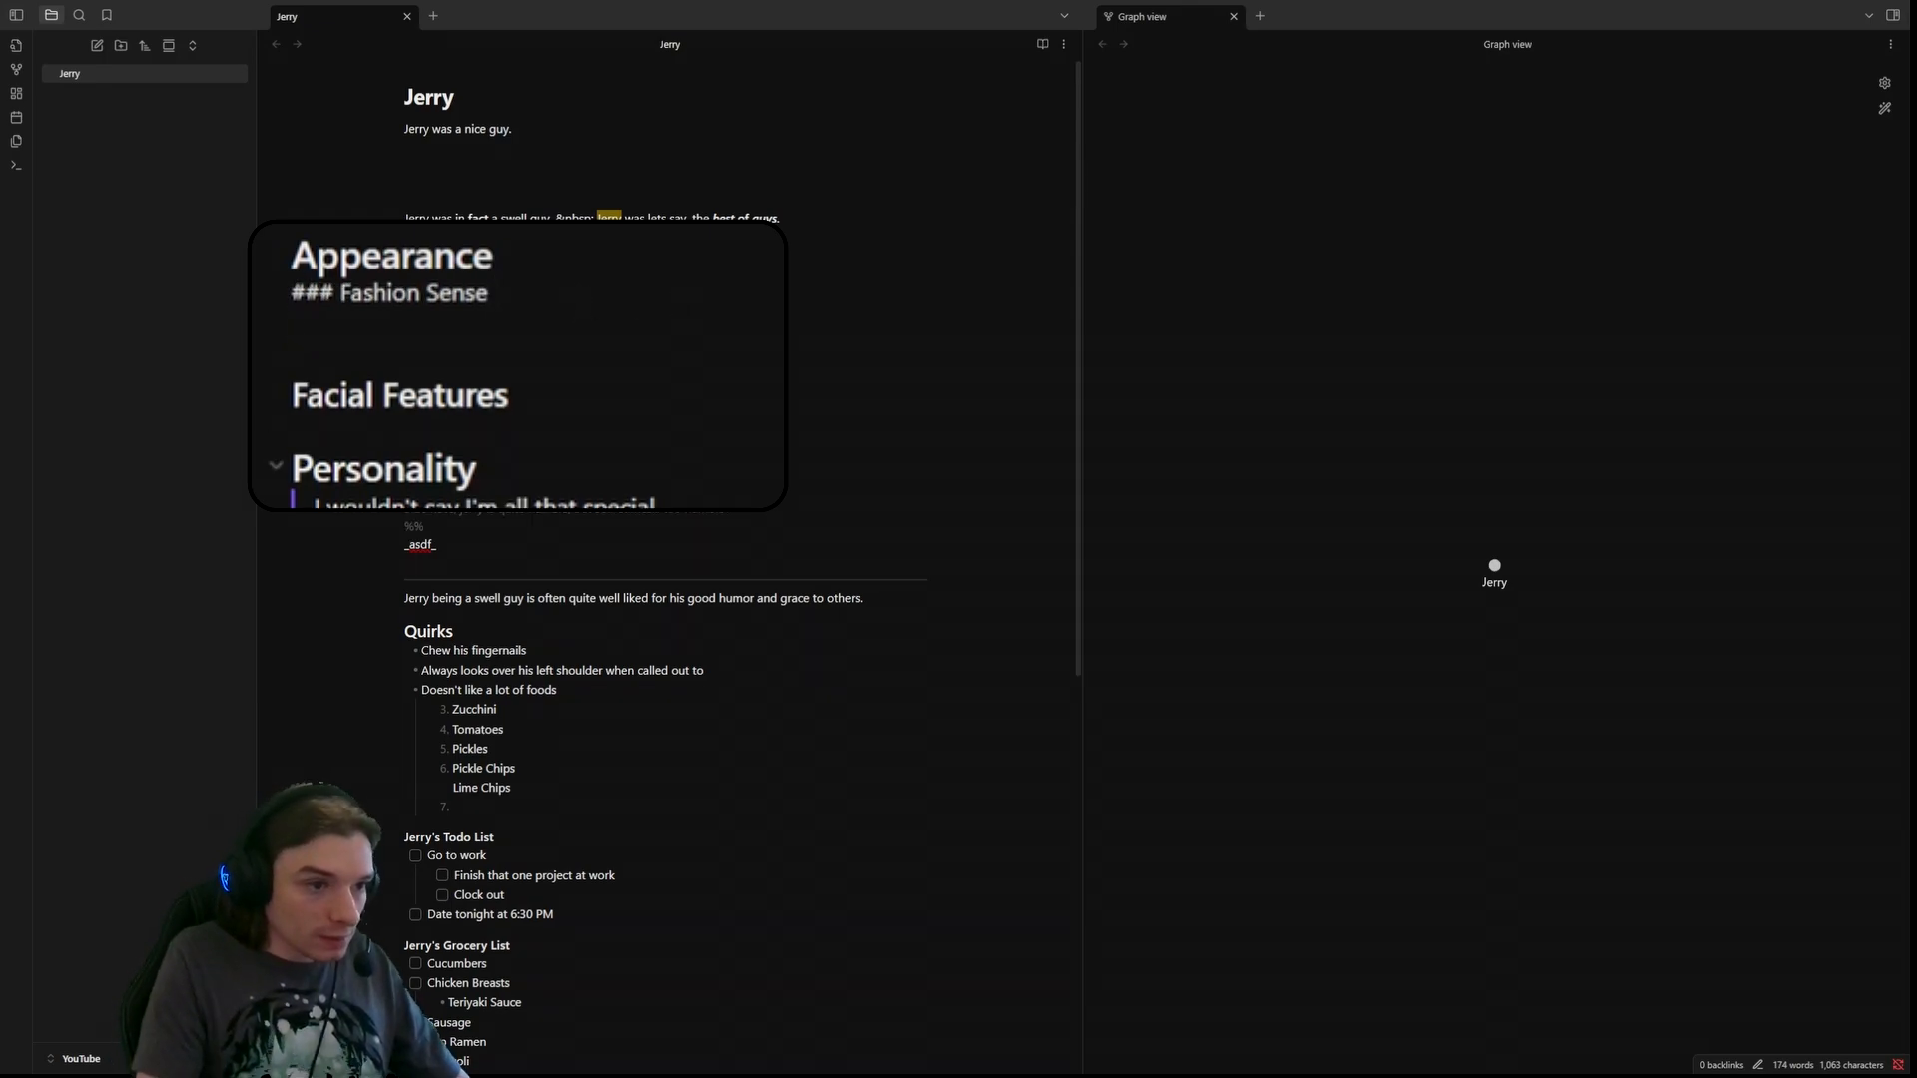
key(Up)
key(Delete)
key(Delete)
key(Delete)
key(Delete)
key(Delete)
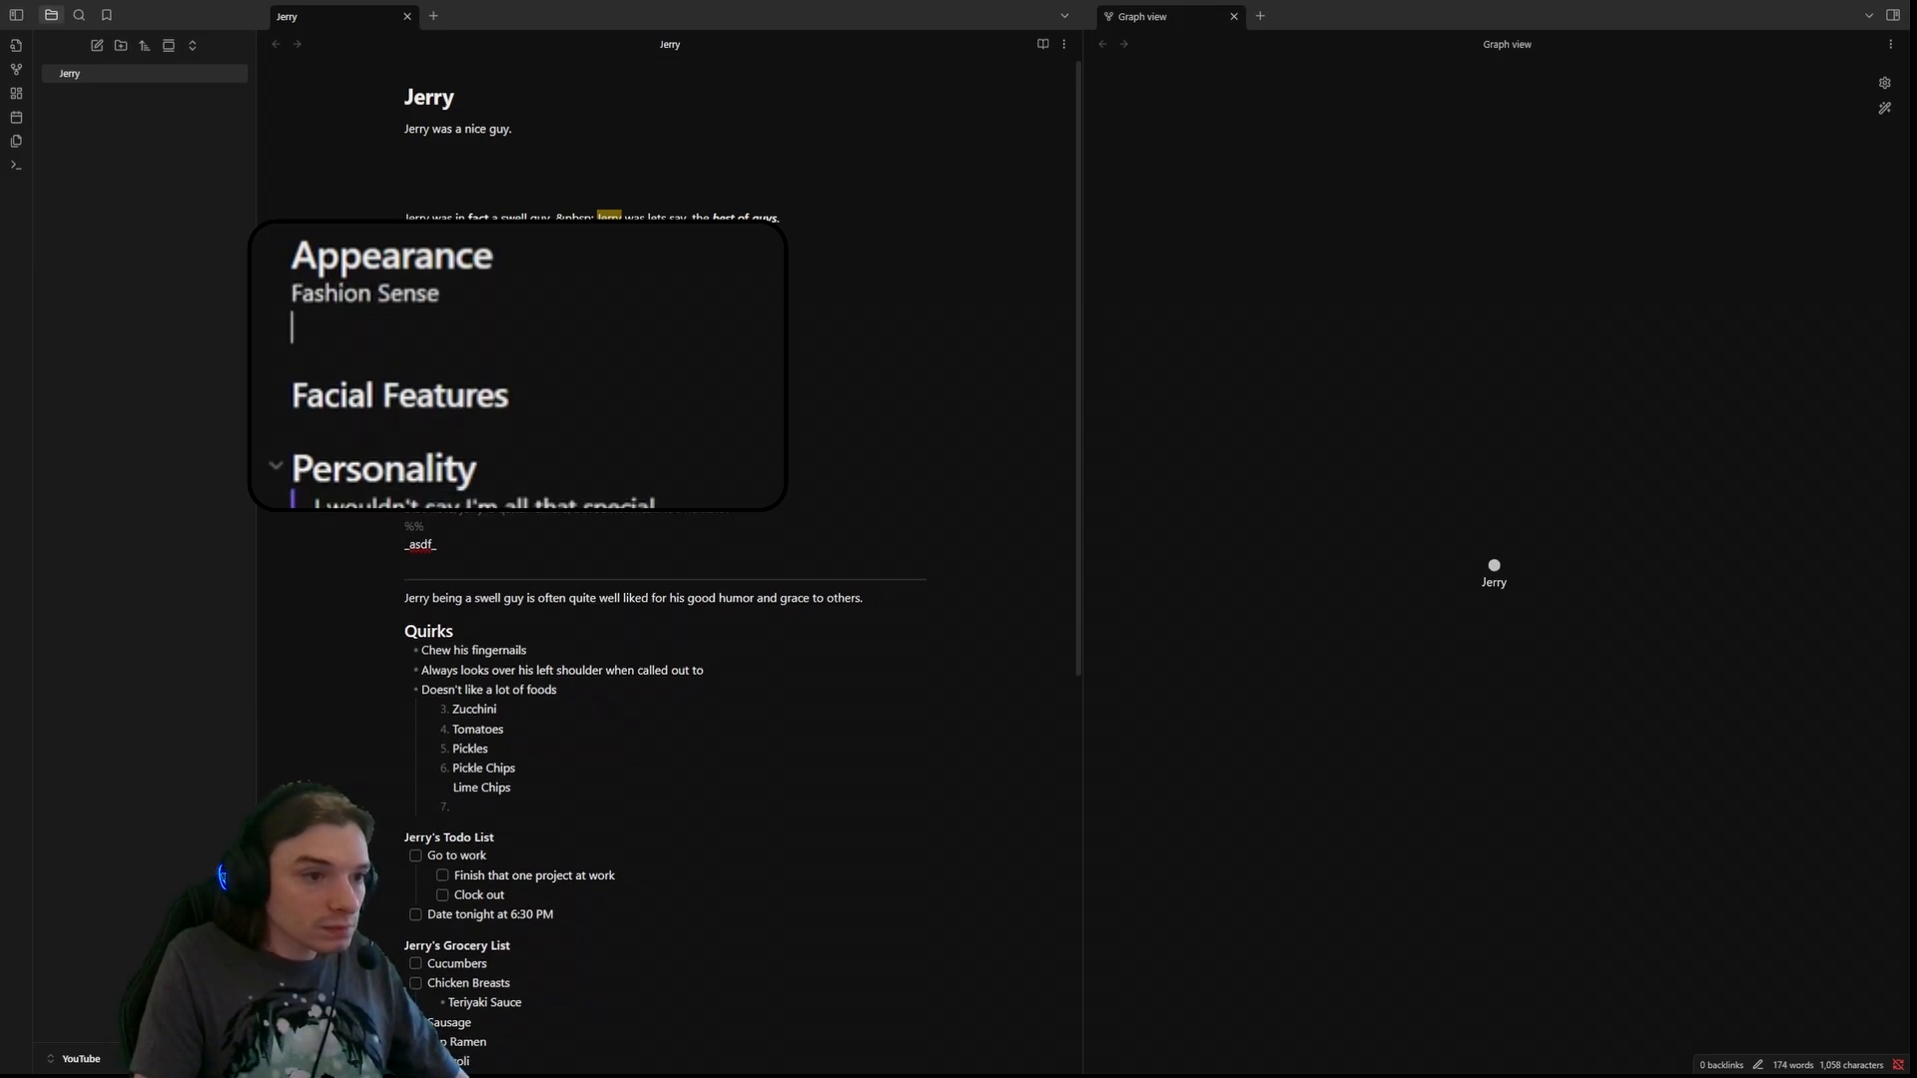
- Add the tag #beautiful on the line below Fashion Sense
text(#)
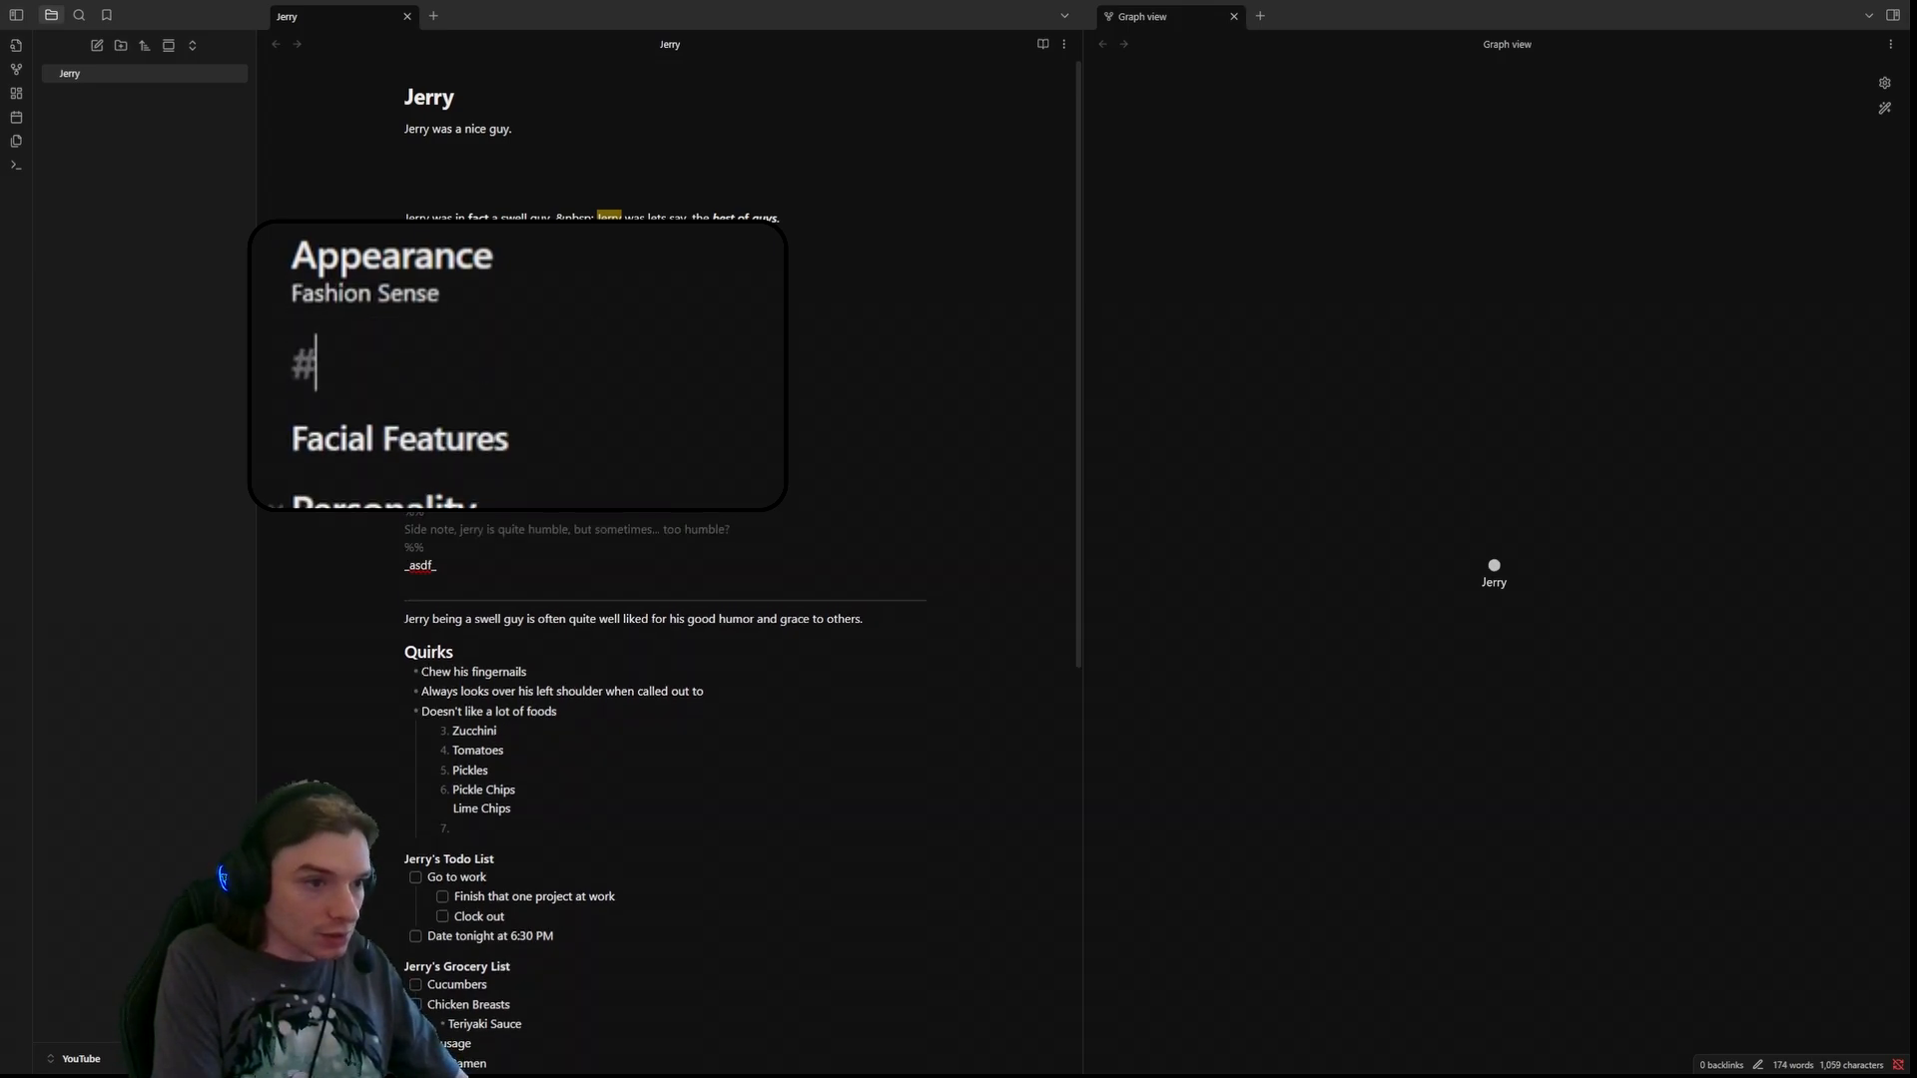
text(beautiful)
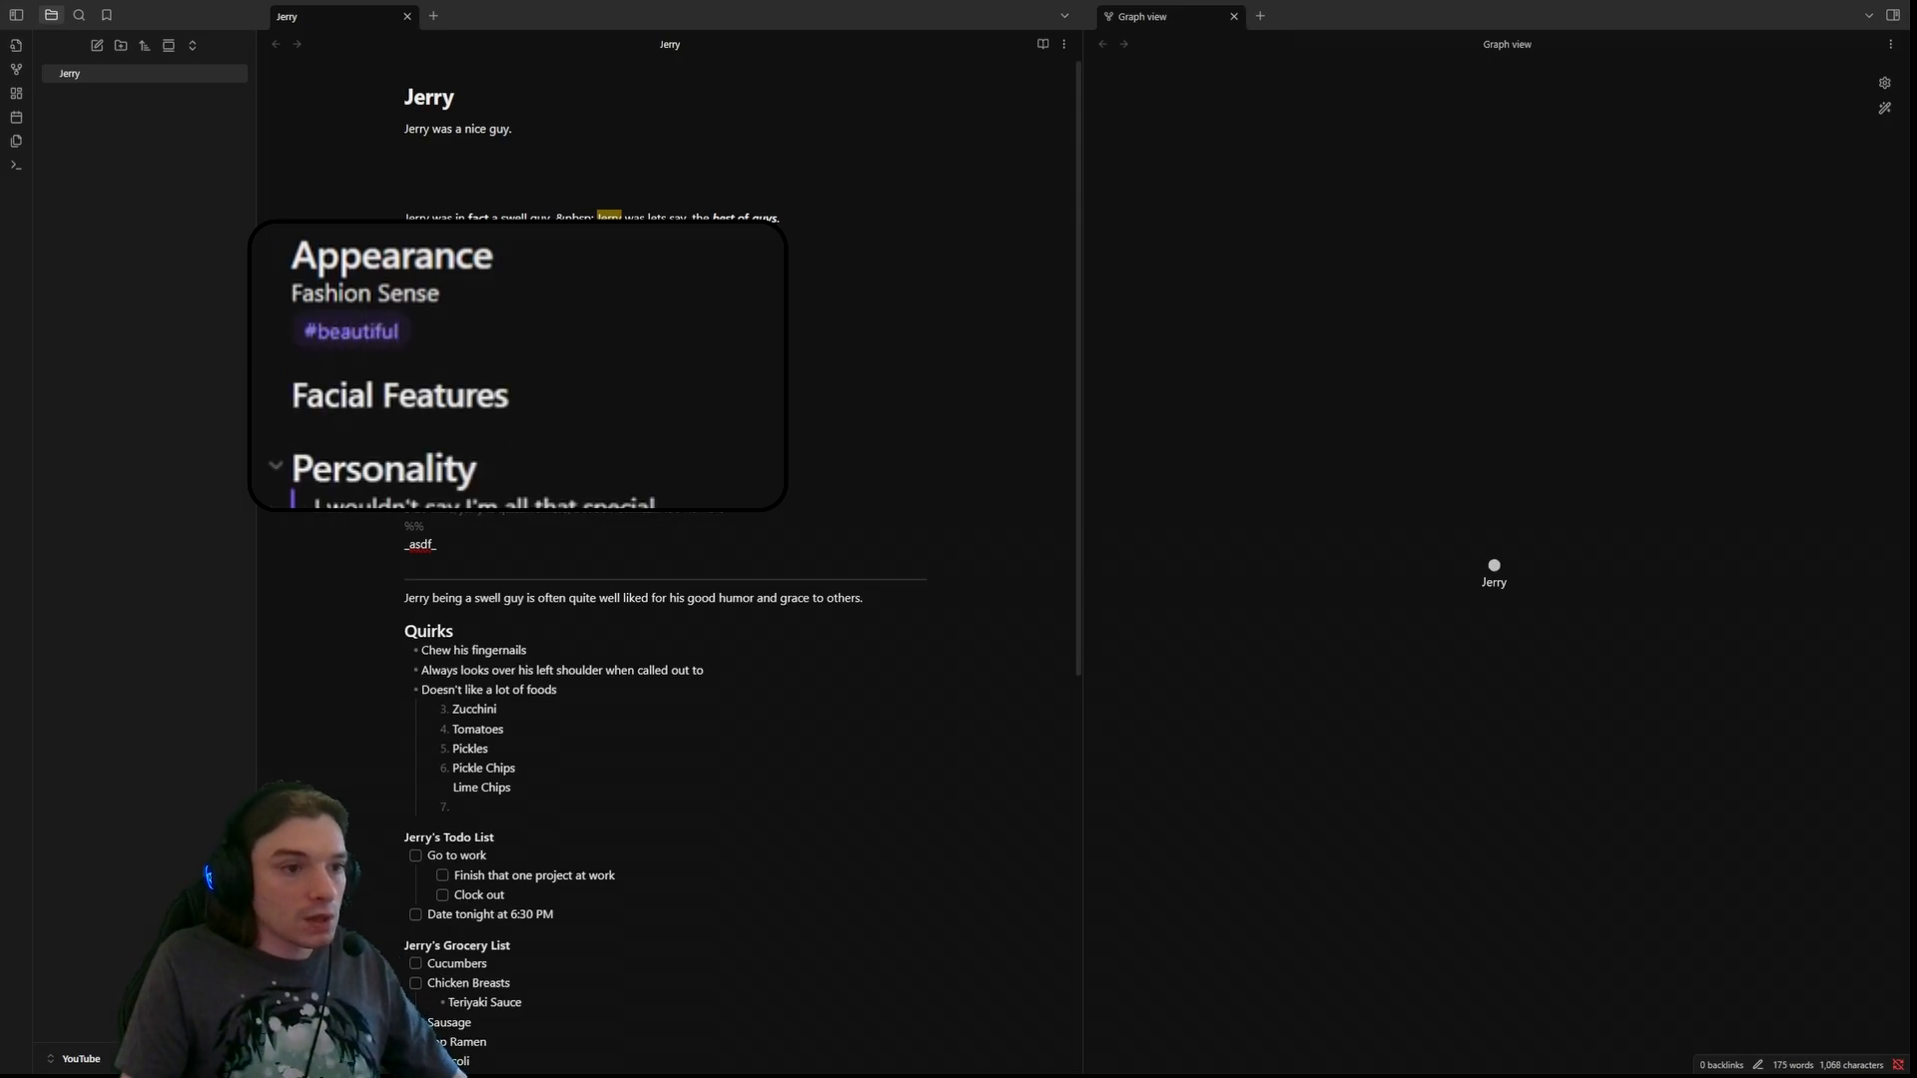
click(493, 287)
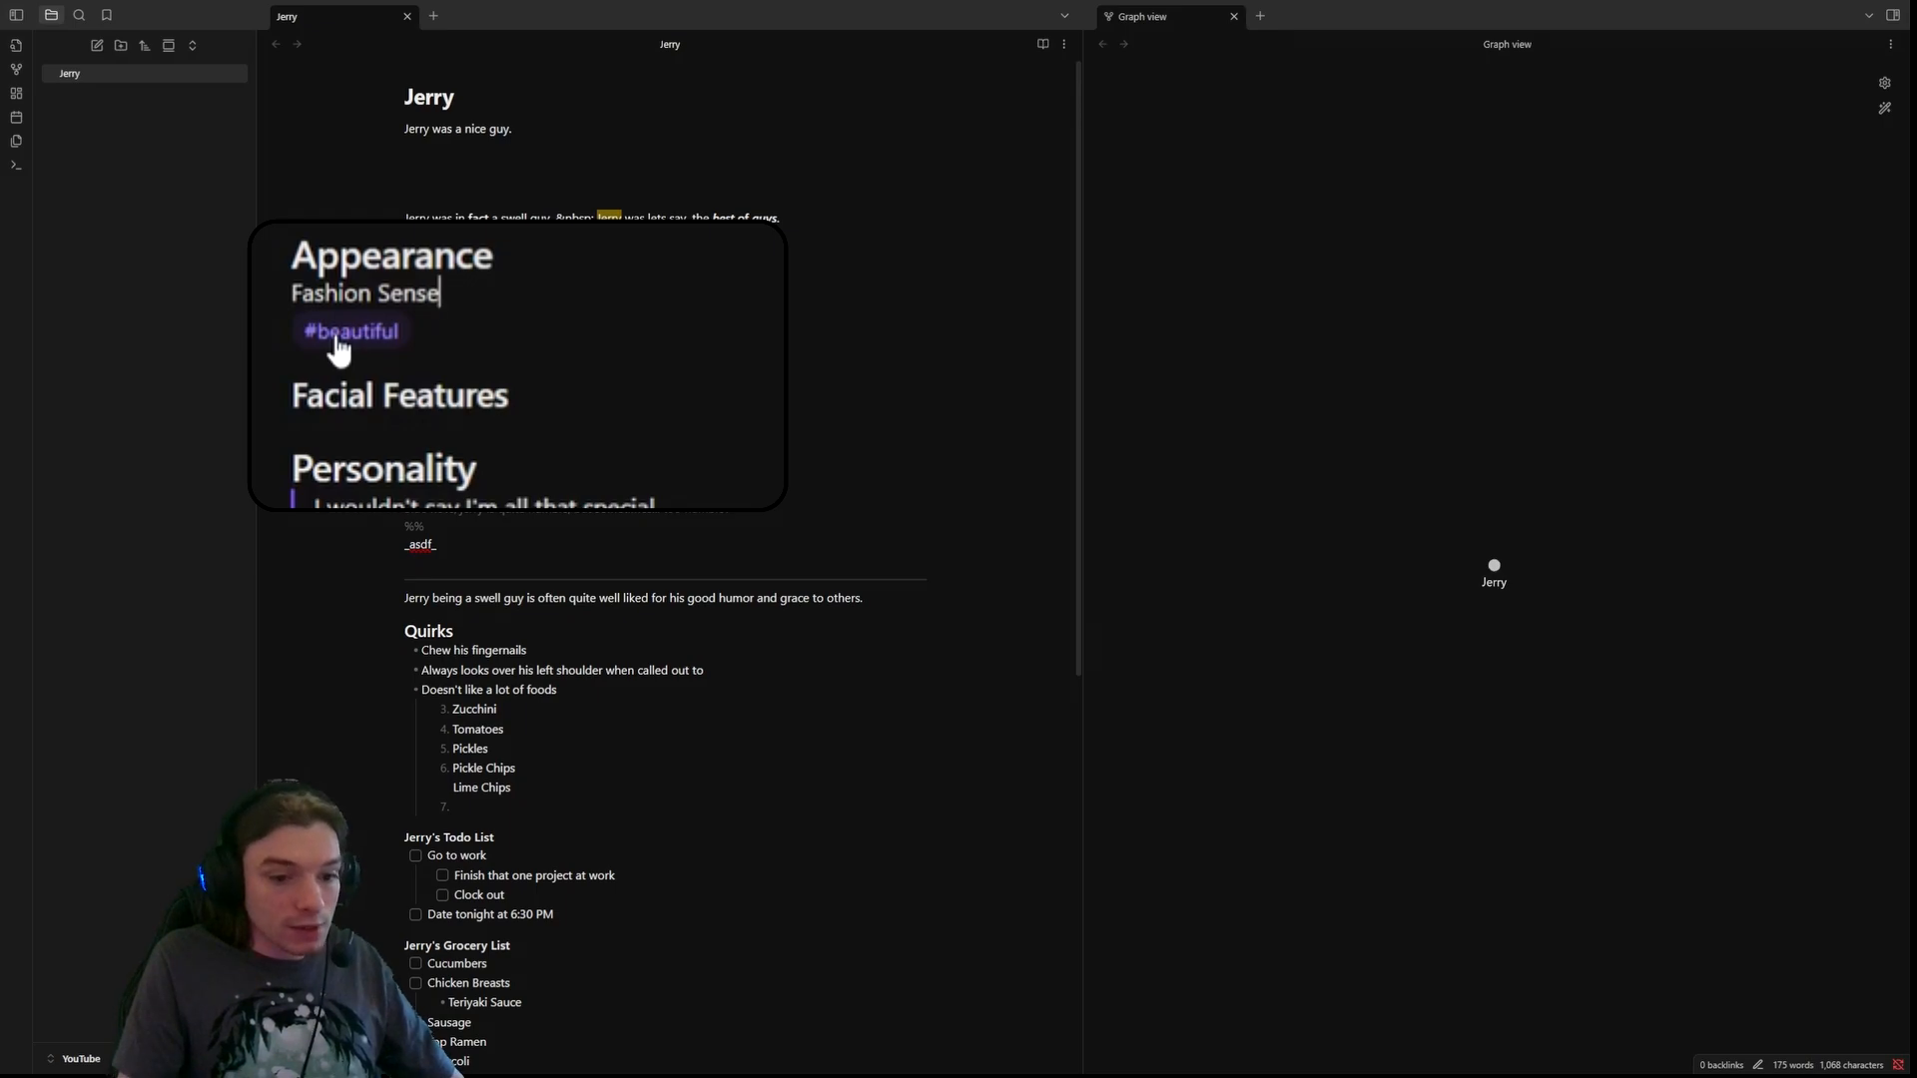
- Escape the #beautiful tag with a backslash so it is treated as plain text
click(452, 326)
key(Left)
key(Left)
key(Left)
key(Left)
key(Left)
key(Left)
key(Left)
key(Left)
key(Left)
key(Left)
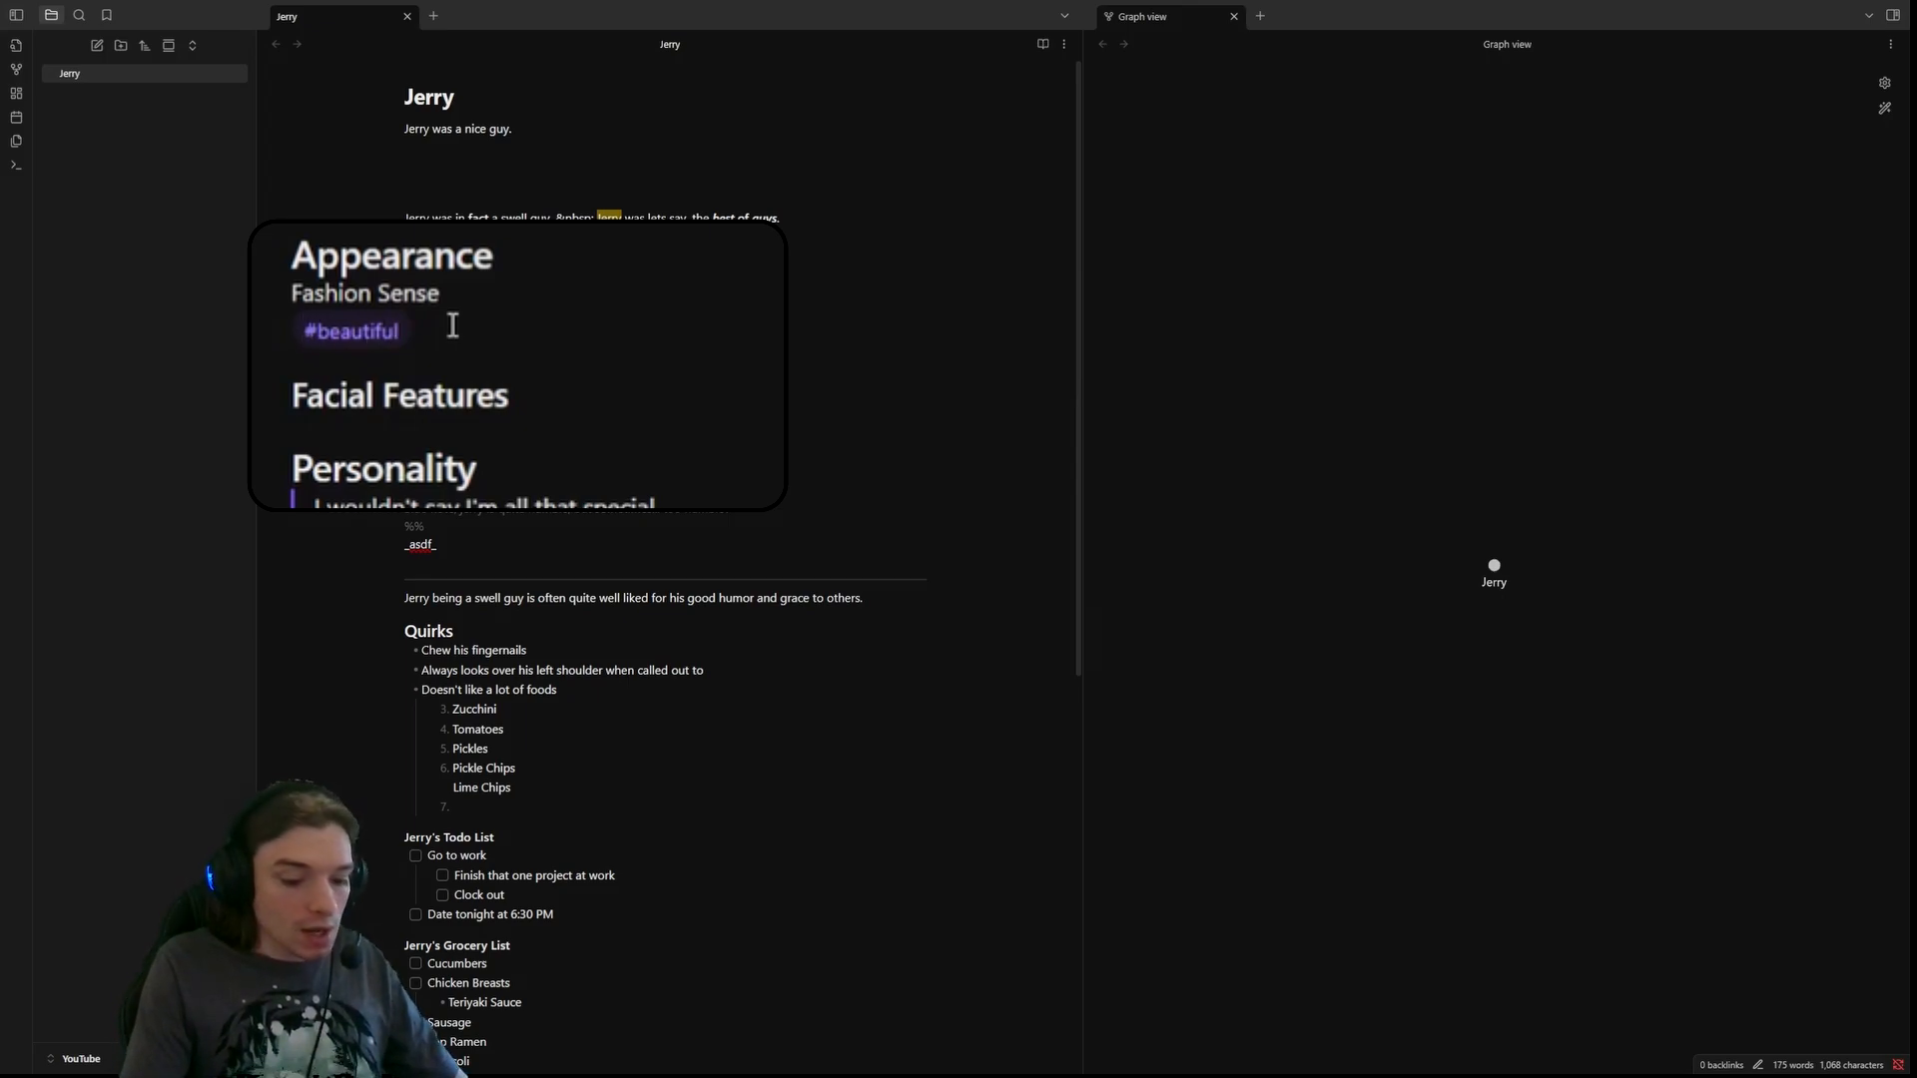
text(\)
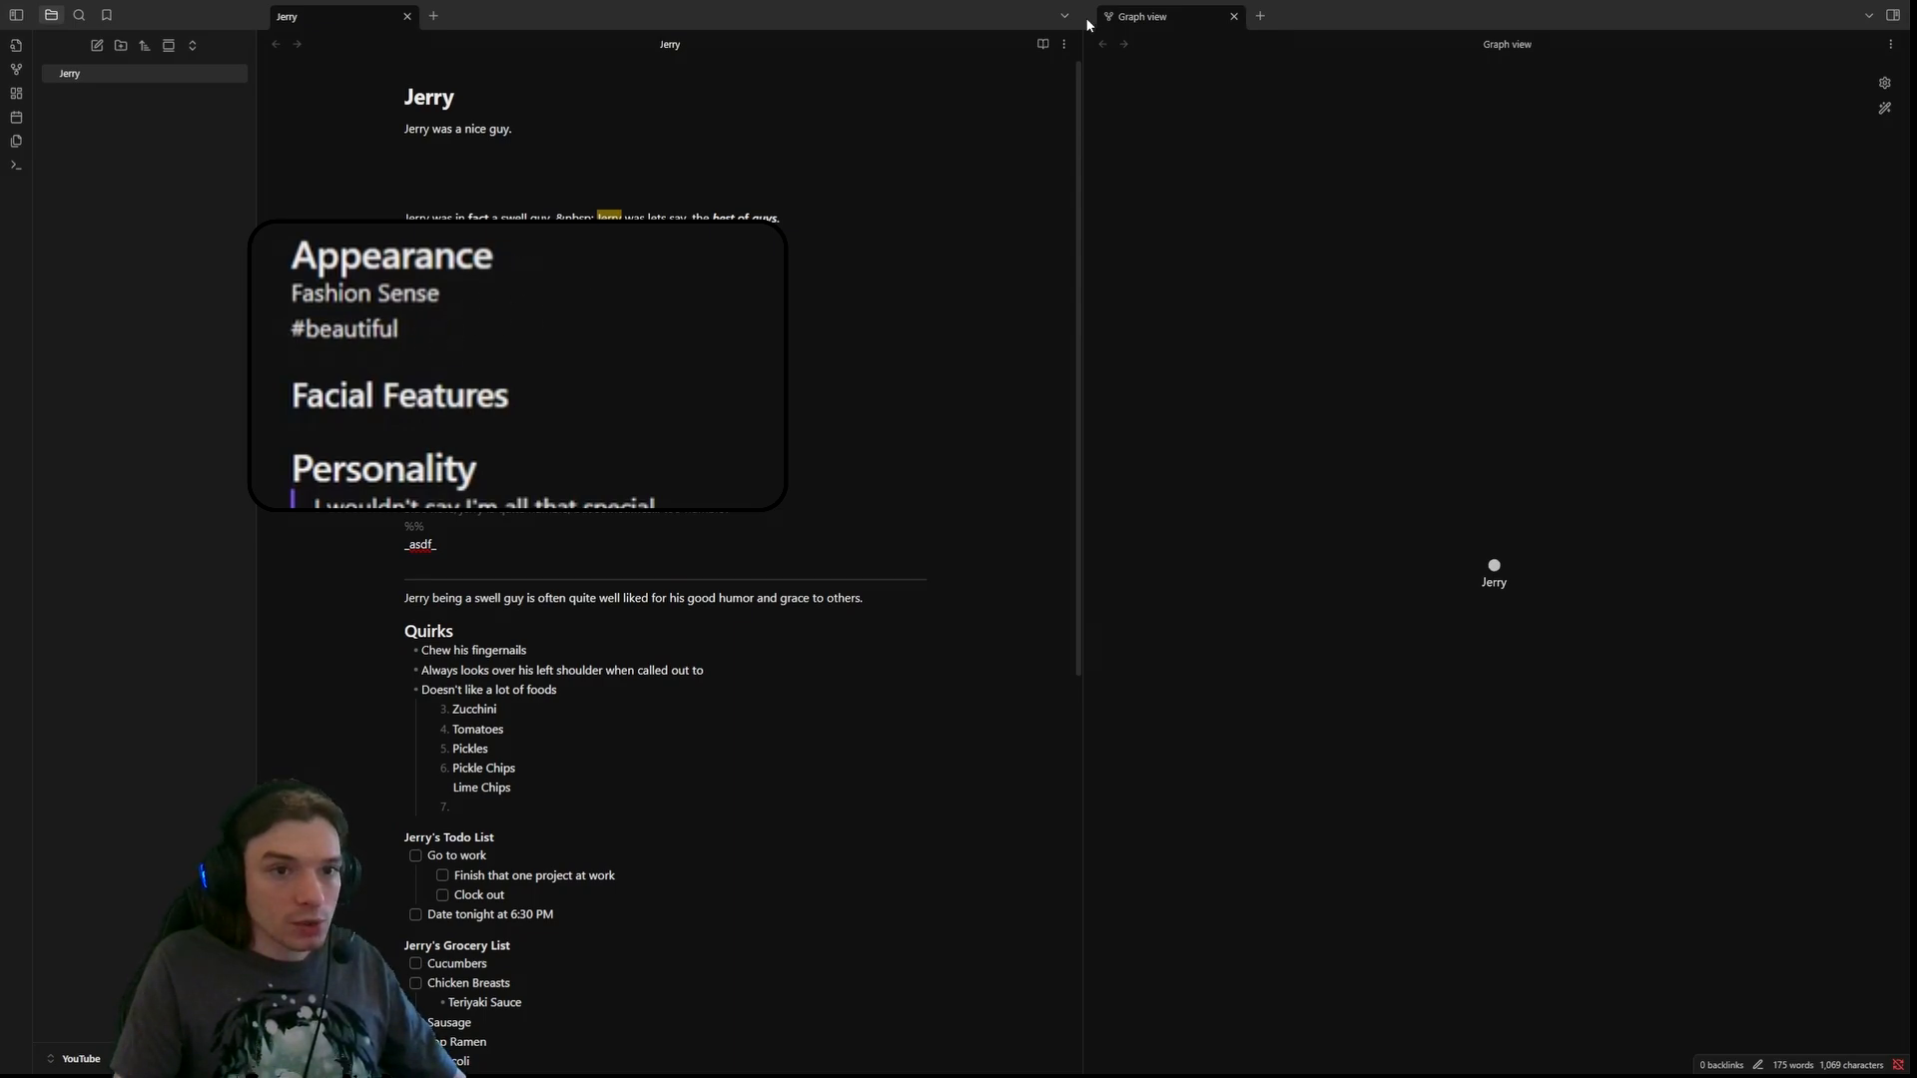
- Switch to reading view and check how the escaped #beautiful and _asdf_ render
click(1036, 44)
scroll(745, 415, down, 5)
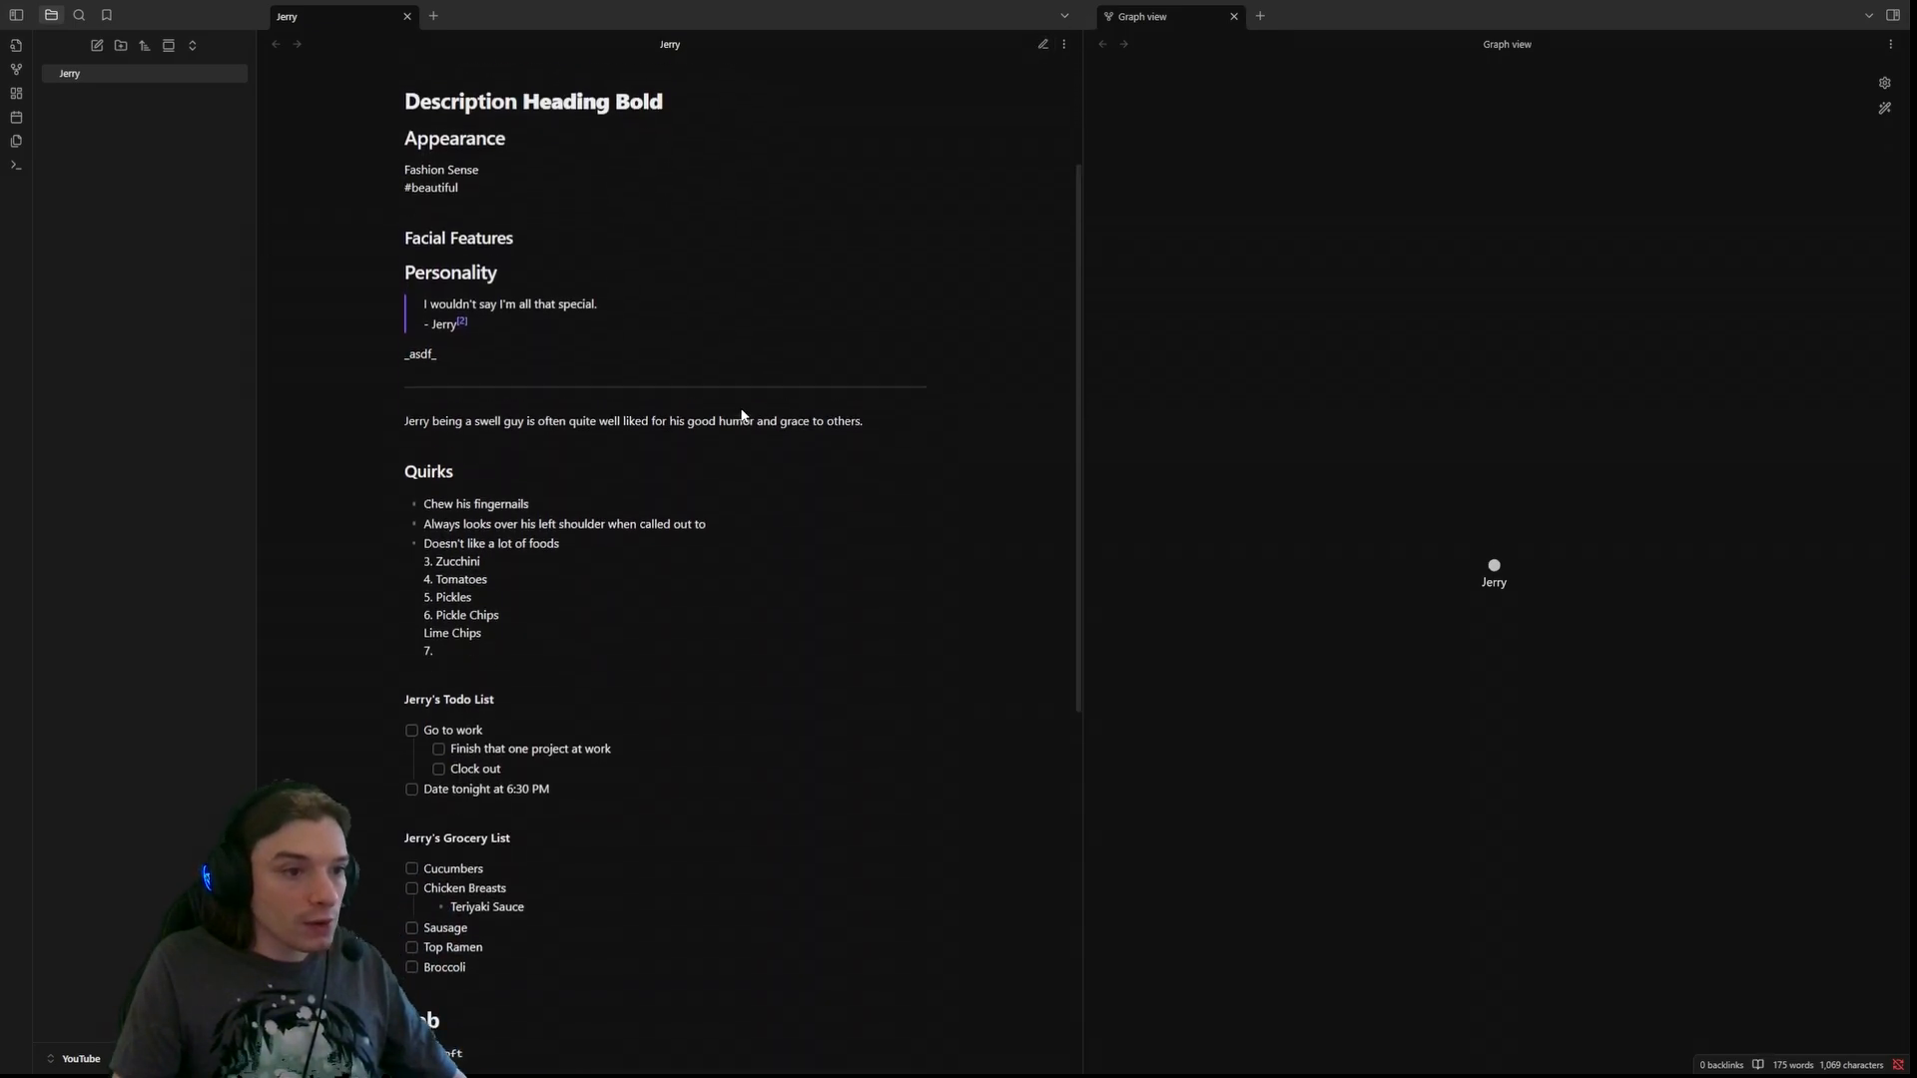
scroll(742, 415, up, 5)
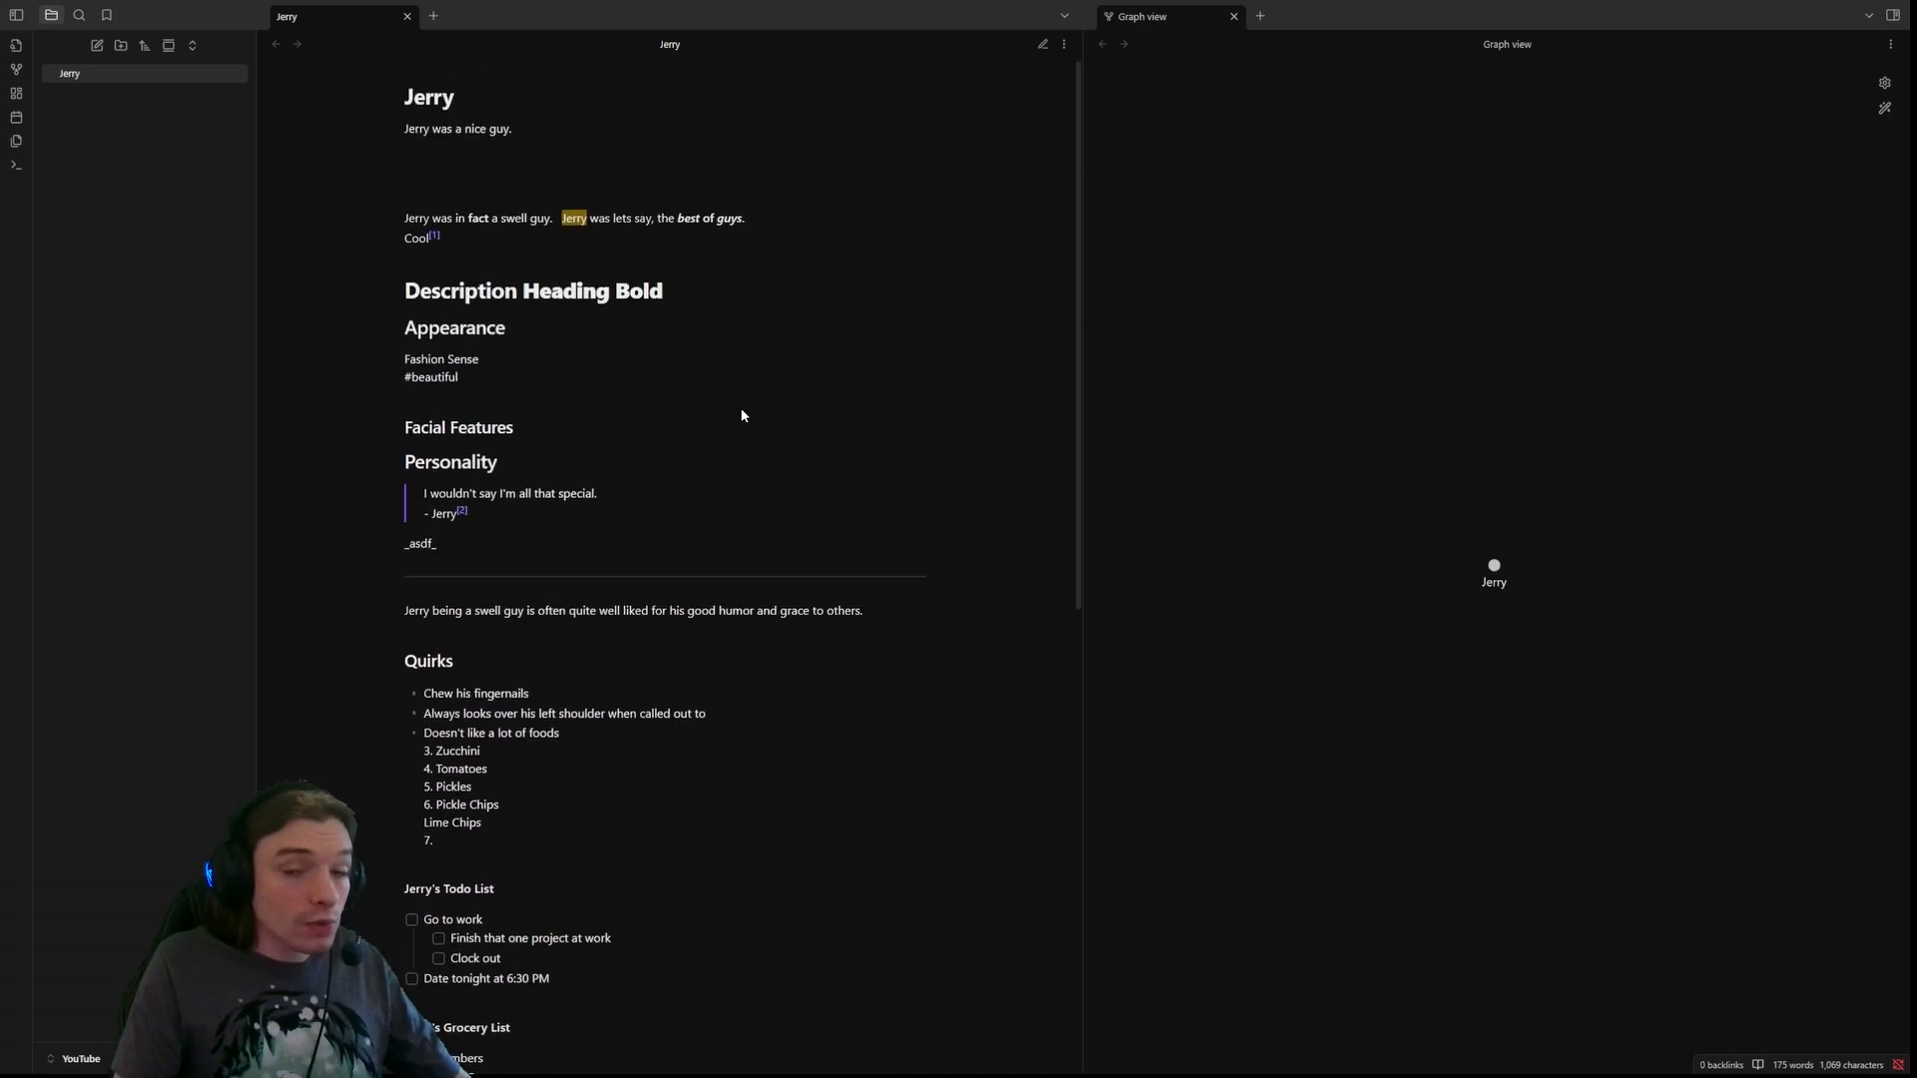